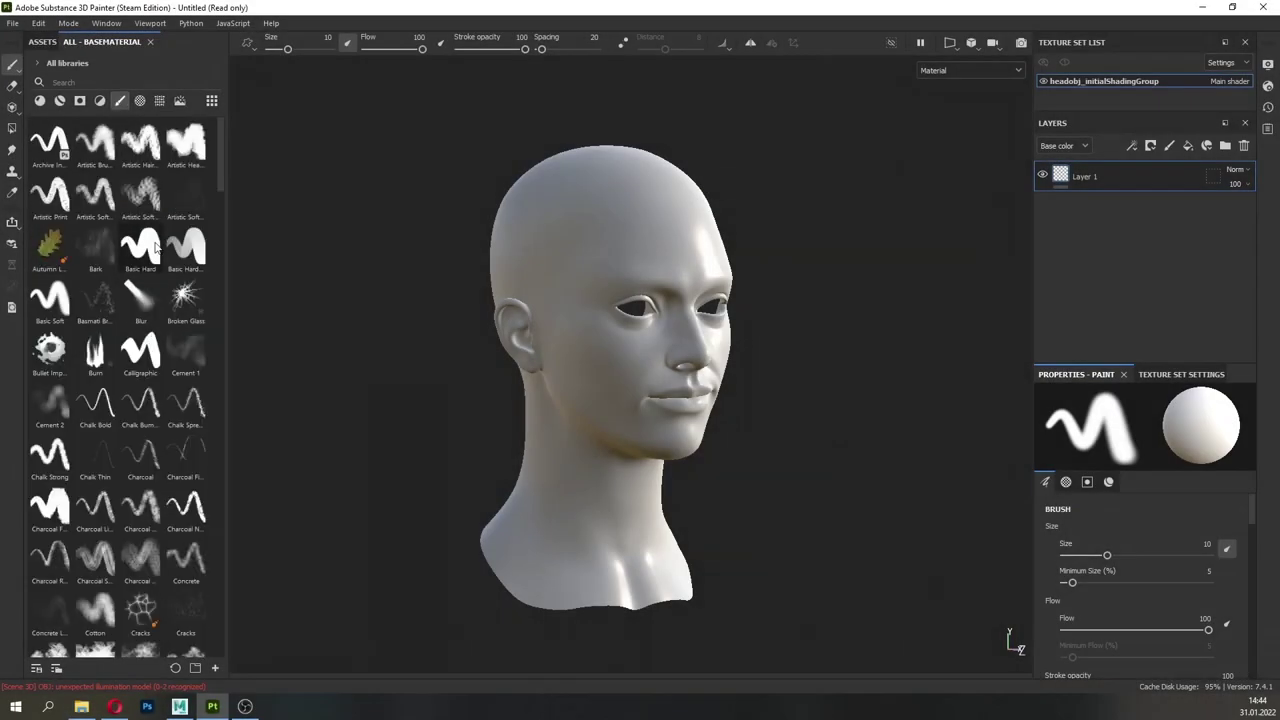
- Replace the paint layer with a black fill layer at 0.9764 roughness, and add a white fill layer with a black mask above it
click(150, 248)
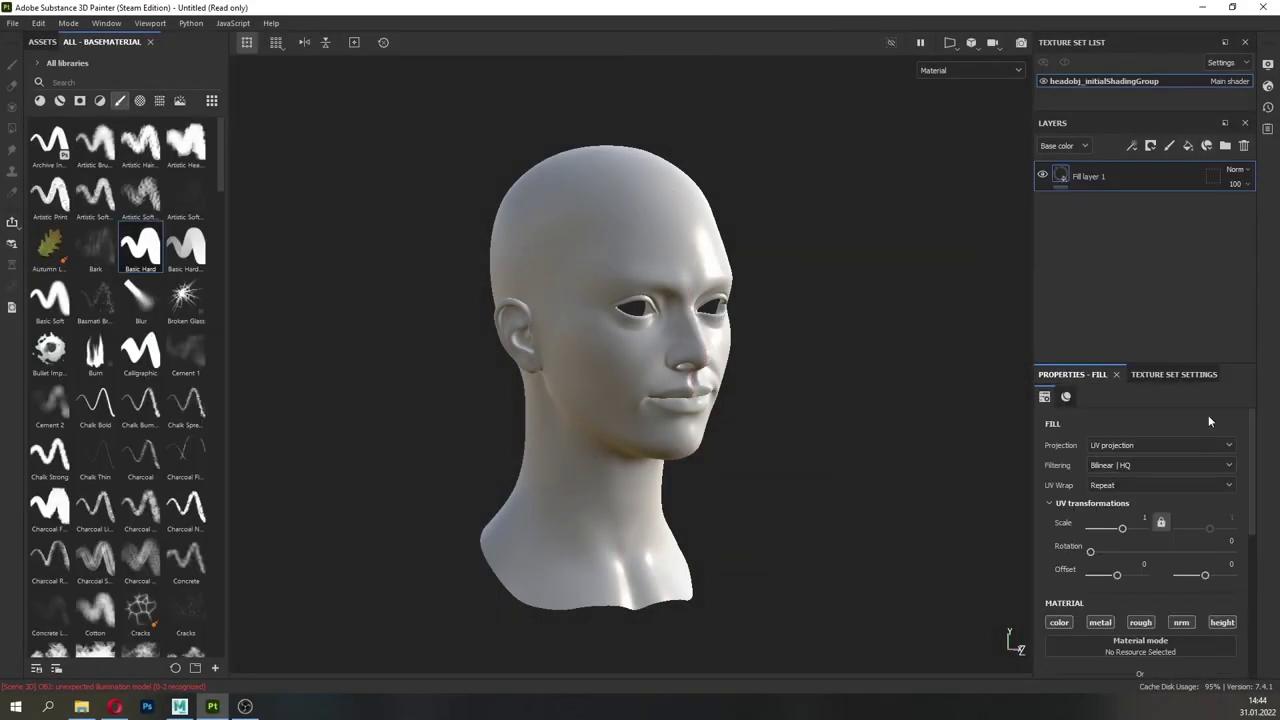
scroll(1208, 415, down, 3)
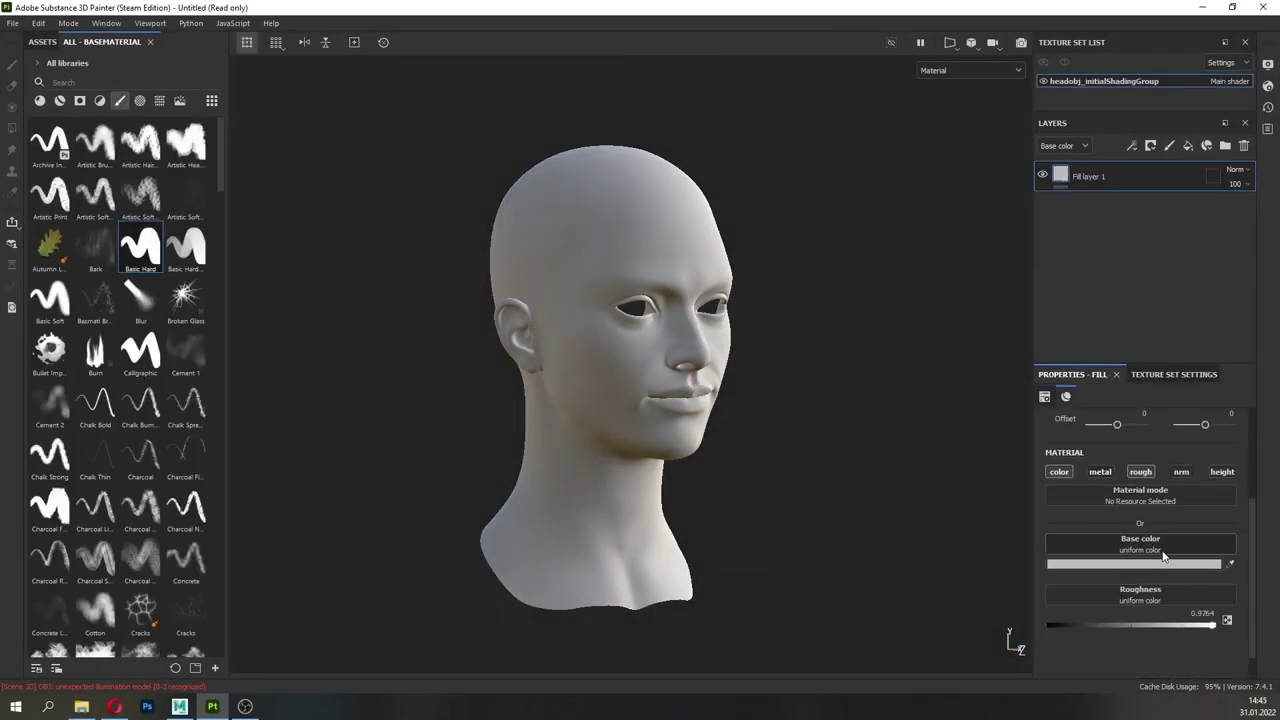
click(1163, 560)
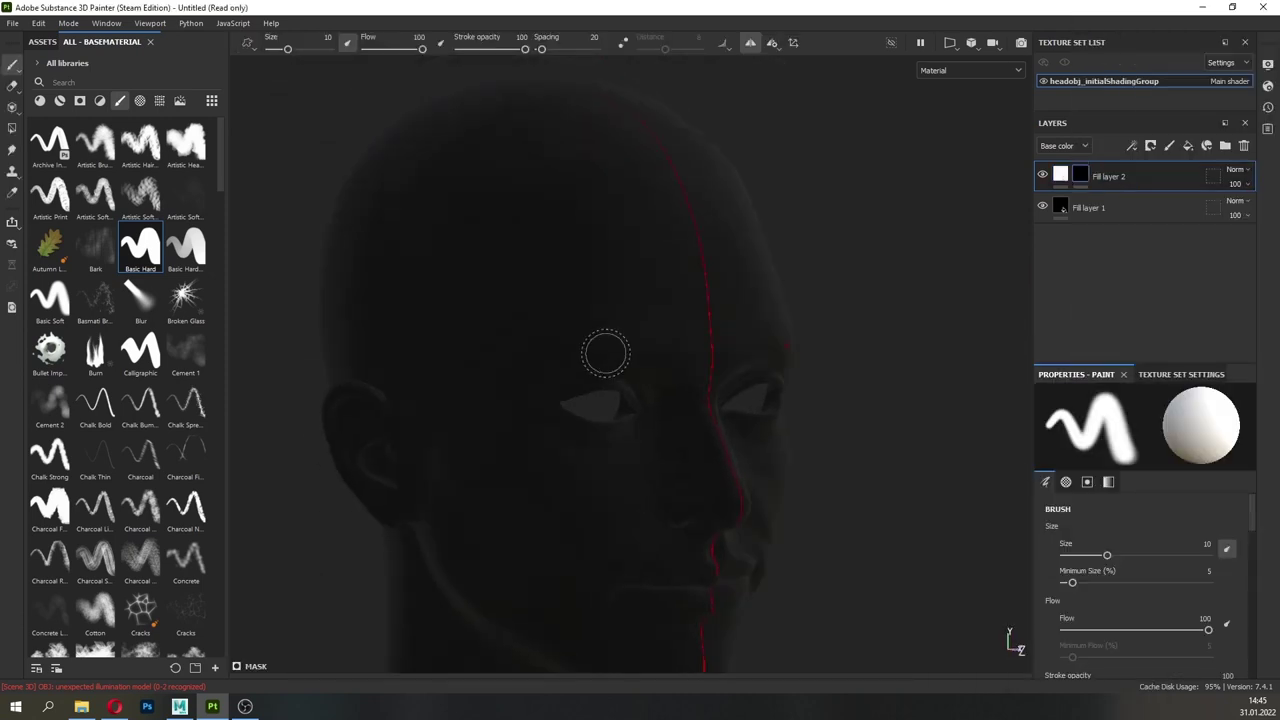
- Undo the last stroke on the white fill layer's mask and choose the Artistic Soft brush
key(ctrl+z)
scroll(590, 165, down, 4)
mouse_move(500, 175)
alt+mouse_down()
mouse_move(612, 186)
mouse_move(518, 230)
alt+mouse_up()
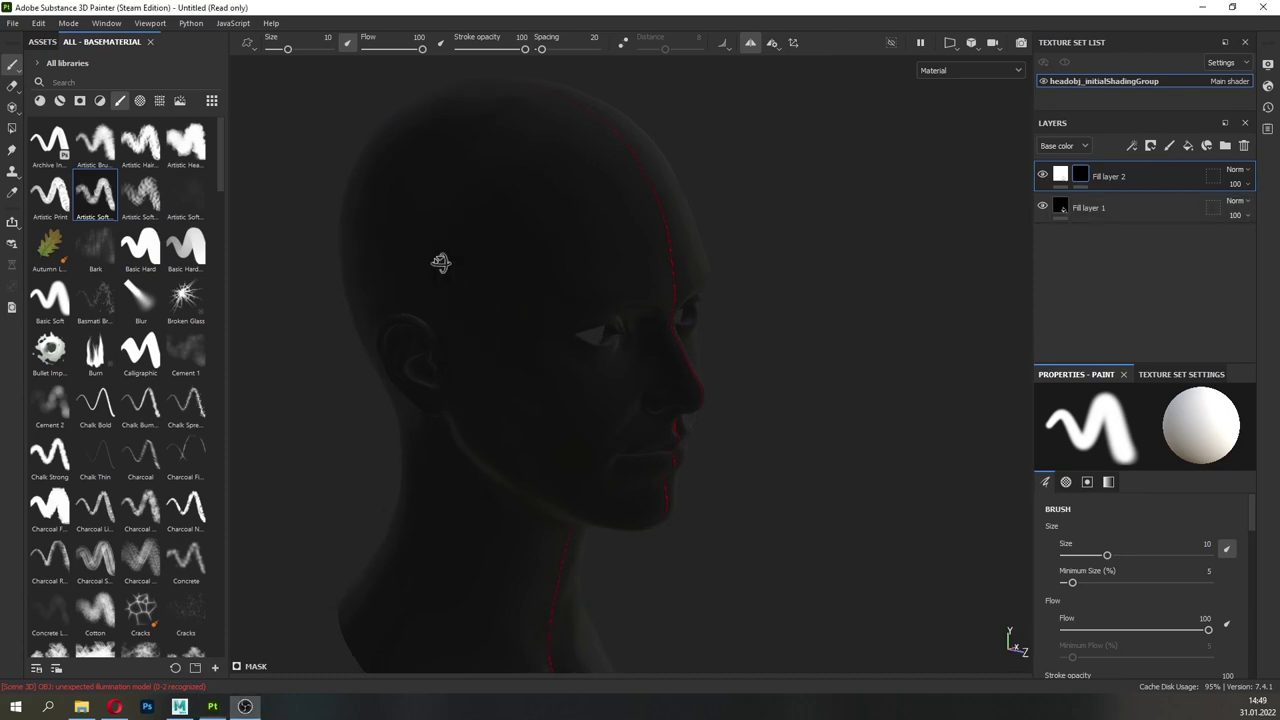
- Set the Artistic Soft brush's flow to 42 and its angle jitter to 180
alt+drag(441, 263, 464, 262)
drag(1252, 512, 1256, 605)
click(1187, 574)
drag(1270, 411, 1272, 464)
click(1178, 492)
alt+drag(597, 160, 466, 204)
drag(377, 49, 390, 49)
drag(1252, 603, 1250, 622)
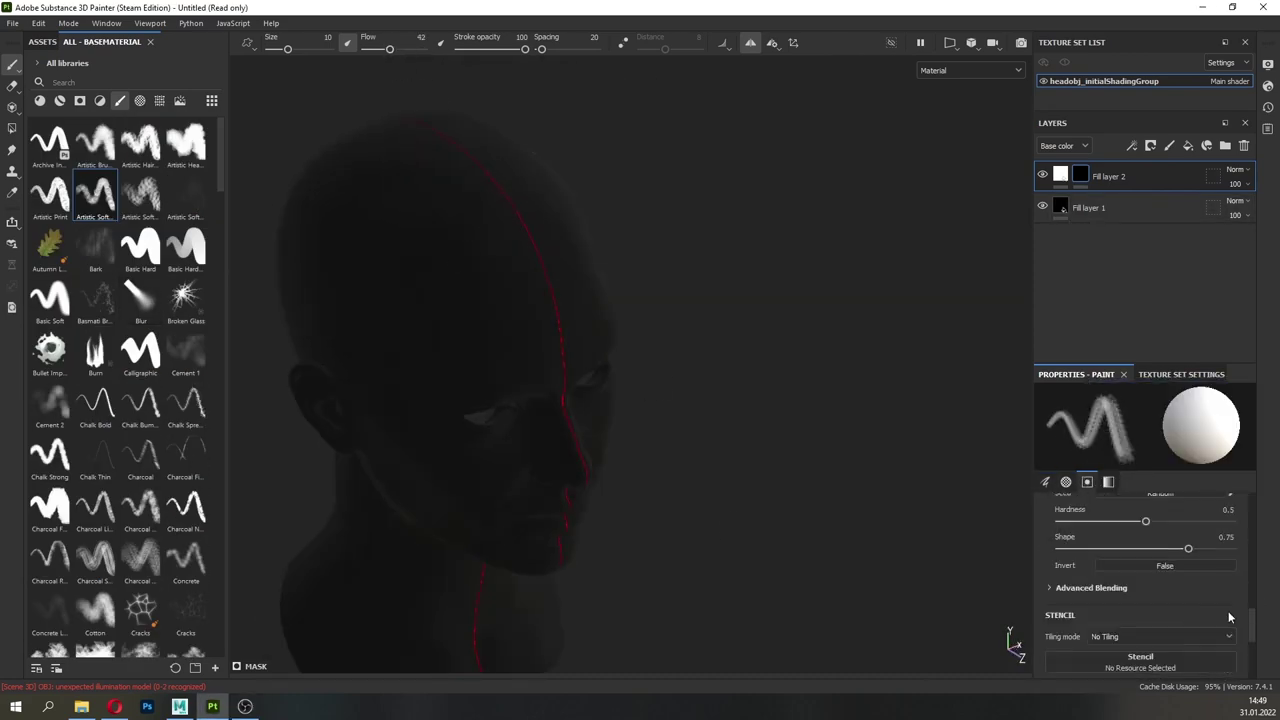
scroll(1229, 617, up, 5)
- Paint the start of the hairline in white at the top of the forehead, beginning with a brush size of about 15
alt+drag(404, 249, 432, 240)
ctrl+right_drag(504, 202, 494, 204)
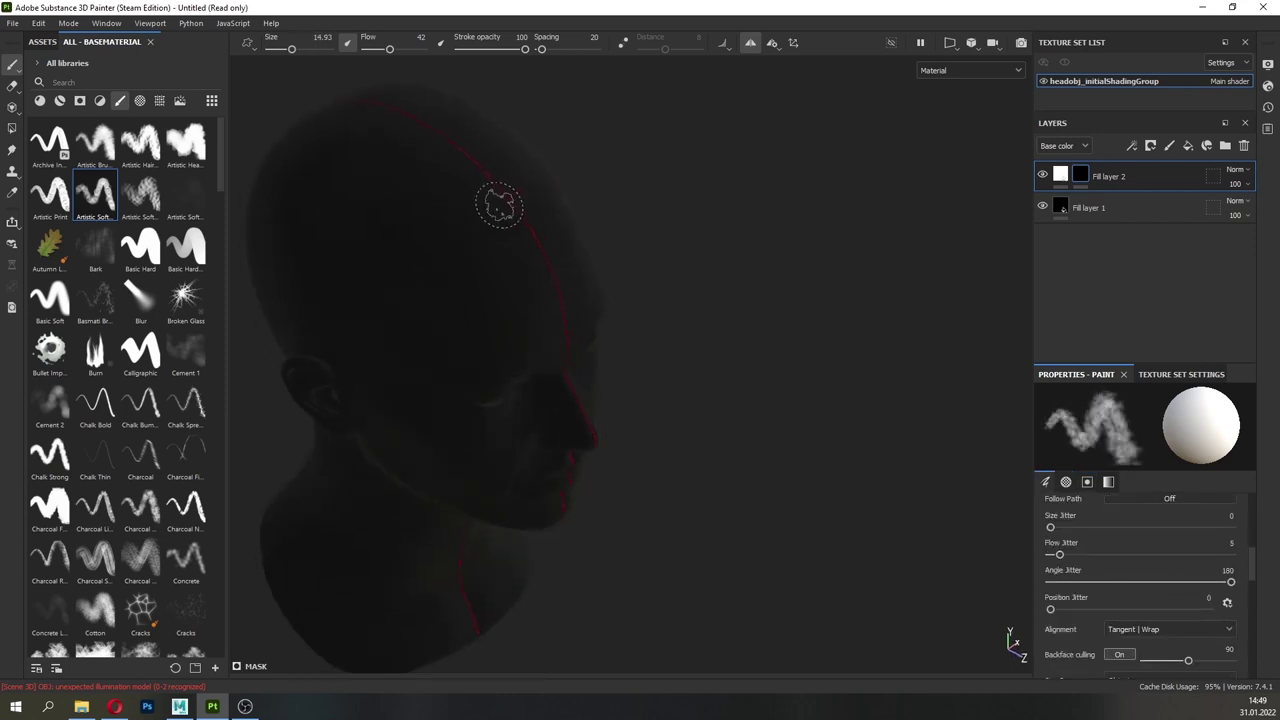
drag(500, 203, 508, 200)
mouse_move(506, 210)
alt+mouse_down()
mouse_move(554, 240)
mouse_move(508, 222)
alt+mouse_up()
mouse_move(506, 216)
mouse_down()
mouse_move(544, 210)
mouse_move(474, 233)
mouse_up()
alt+drag(345, 340, 394, 326)
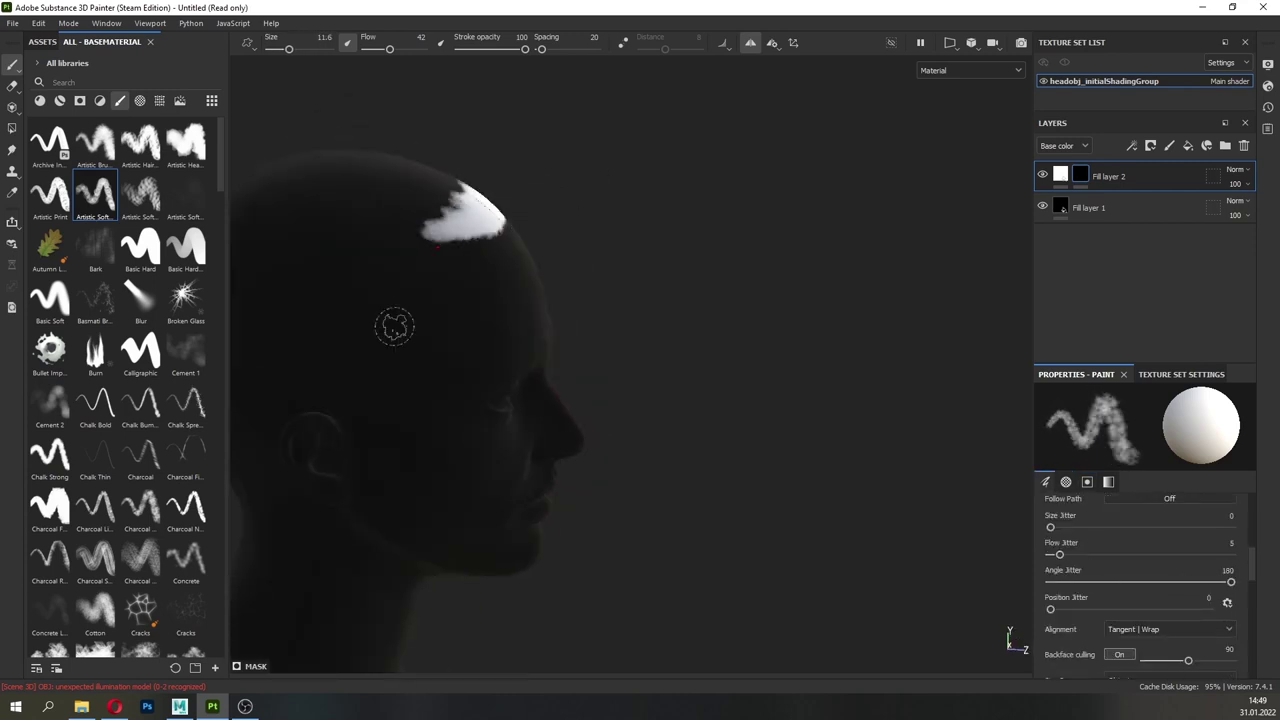
- Extend the white hairline from the forehead down over the temple to the front of the ear
alt+middle_drag(394, 326, 466, 306)
drag(425, 384, 429, 302)
alt+drag(480, 290, 450, 302)
ctrl+right_drag(470, 208, 486, 206)
mouse_move(470, 208)
mouse_down()
mouse_move(517, 175)
mouse_move(458, 202)
mouse_up()
drag(510, 180, 602, 174)
alt+drag(552, 246, 622, 238)
drag(444, 250, 442, 226)
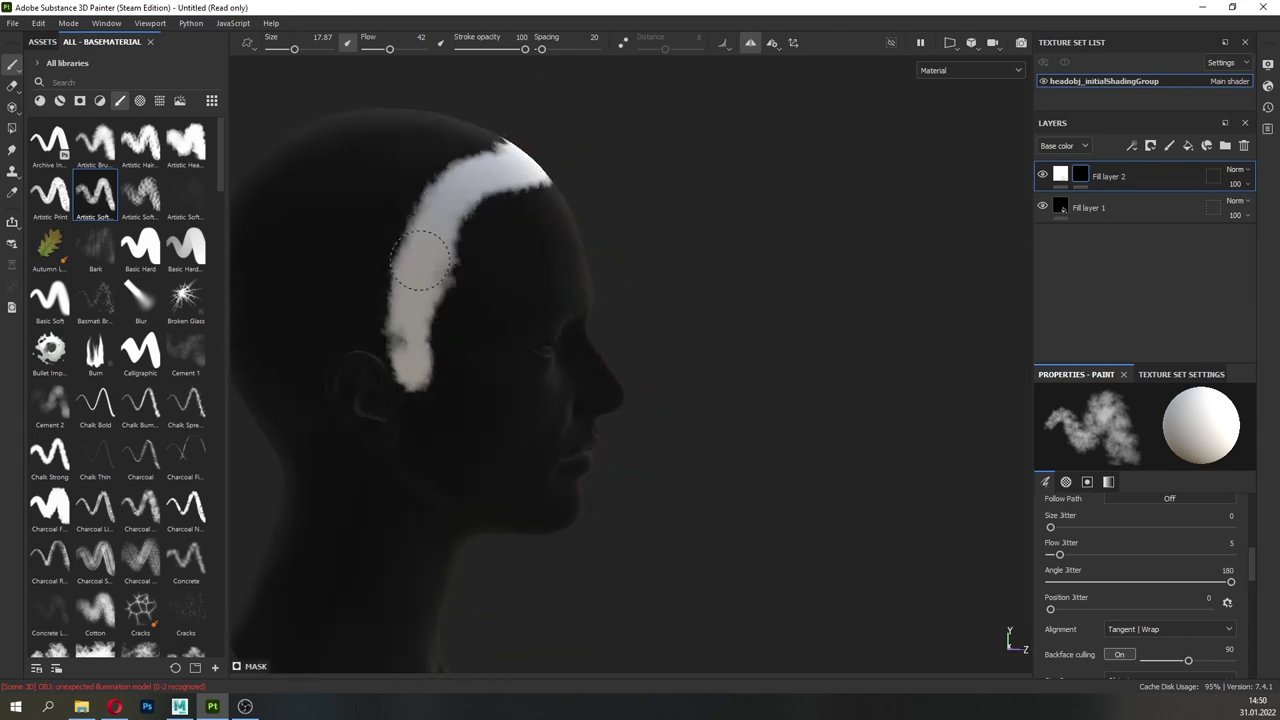
- Paint the white hairline across the nape and up behind the ear until it meets the sideburn stroke
alt+drag(674, 443, 360, 348)
mouse_move(388, 352)
mouse_down()
mouse_move(461, 292)
mouse_move(500, 198)
mouse_up()
alt+right_drag(500, 198, 469, 285)
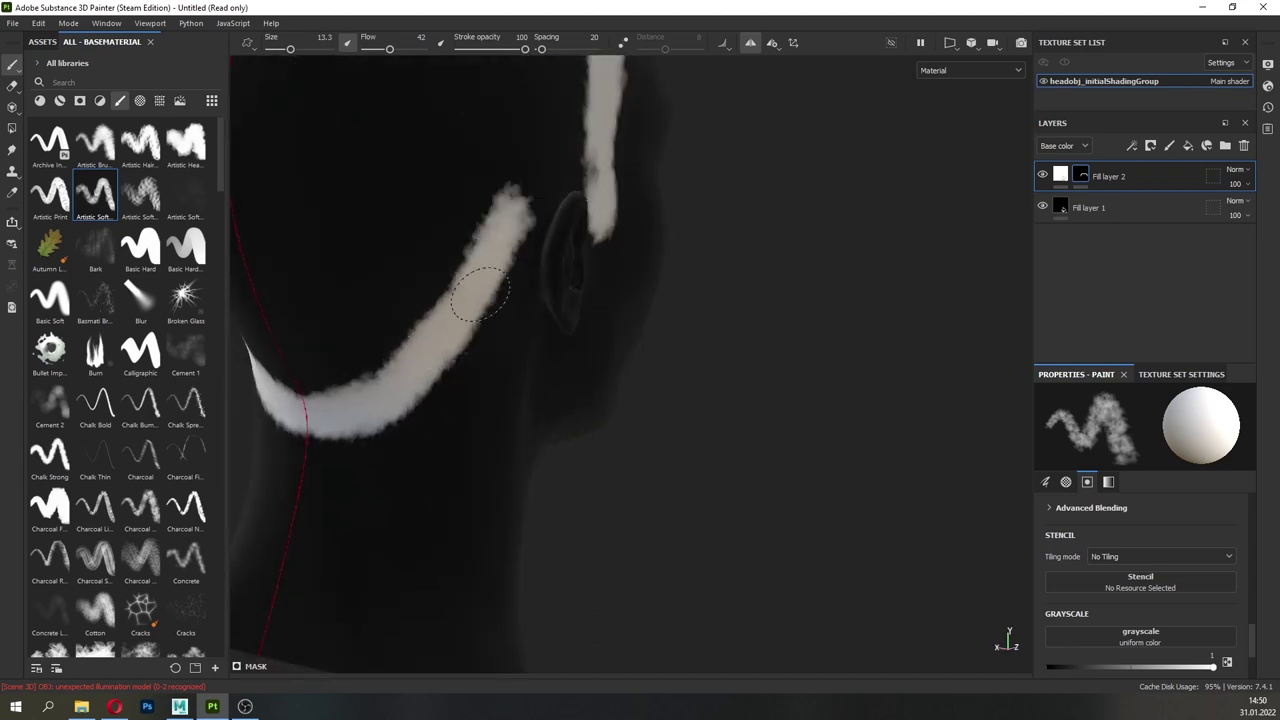
drag(497, 266, 546, 188)
mouse_move(480, 262)
alt+mouse_down()
mouse_move(523, 349)
mouse_move(575, 365)
alt+mouse_up()
ctrl+right_drag(520, 300, 500, 300)
mouse_move(490, 305)
mouse_down()
mouse_move(564, 275)
mouse_move(600, 318)
mouse_up()
mouse_move(550, 274)
mouse_down()
mouse_move(645, 266)
mouse_move(602, 255)
mouse_move(642, 264)
mouse_up()
mouse_move(592, 276)
mouse_down()
mouse_move(494, 323)
mouse_move(606, 288)
mouse_up()
- Paint the lower back of the scalp white, working upward from the nape hairline
ctrl+right_drag(440, 432, 465, 432)
mouse_move(442, 438)
mouse_down()
mouse_move(424, 432)
mouse_move(449, 380)
mouse_move(505, 392)
mouse_up()
alt+drag(505, 392, 500, 378)
ctrl+right_drag(448, 458, 432, 458)
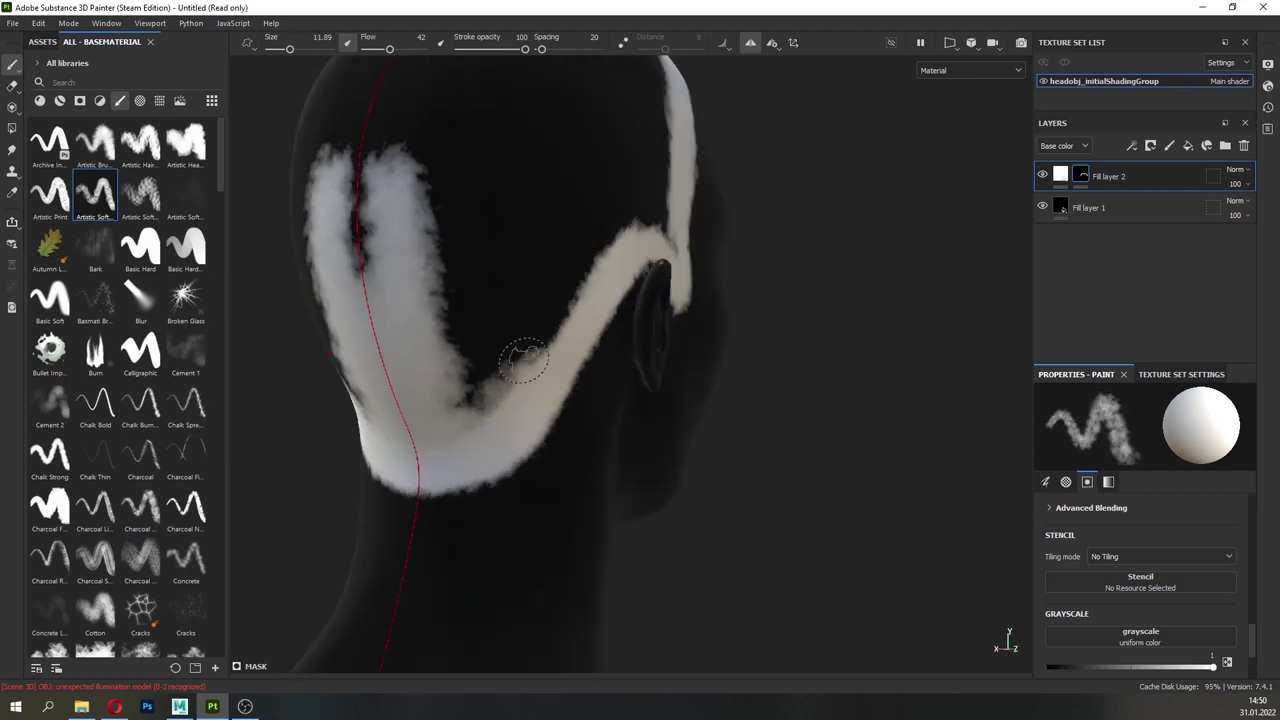
ctrl+right_drag(500, 380, 525, 380)
mouse_move(472, 396)
mouse_down()
mouse_move(397, 300)
mouse_move(375, 200)
mouse_up()
- Fill the rest of the scalp with white inside the hairline, covering the back, sides and crown of the head
key(c)
alt+drag(514, 186, 590, 190)
mouse_move(390, 350)
mouse_down()
mouse_move(423, 186)
mouse_move(345, 200)
mouse_up()
mouse_move(660, 205)
mouse_down()
mouse_move(636, 379)
mouse_move(714, 509)
mouse_move(814, 409)
mouse_move(737, 243)
mouse_move(696, 100)
mouse_move(640, 118)
mouse_up()
alt+drag(704, 218, 565, 229)
drag(640, 338, 685, 337)
alt+drag(690, 335, 685, 305)
mouse_move(690, 335)
mouse_down()
mouse_move(726, 340)
mouse_move(763, 220)
mouse_move(622, 179)
mouse_move(618, 272)
mouse_up()
scroll(714, 263, down, 1)
alt+drag(714, 263, 660, 305)
mouse_move(692, 230)
mouse_down()
mouse_move(605, 142)
mouse_move(738, 250)
mouse_up()
ctrl+right_drag(715, 240, 740, 240)
mouse_move(660, 225)
mouse_down()
mouse_move(740, 243)
mouse_move(677, 135)
mouse_move(660, 340)
mouse_up()
ctrl+right_drag(660, 340, 600, 340)
alt+drag(690, 300, 610, 330)
- Show the full material on the head and set the brush's grayscale value to 0
click(970, 70)
click(951, 106)
scroll(640, 400, up, 4)
drag(1213, 667, 997, 666)
alt+drag(620, 390, 740, 375)
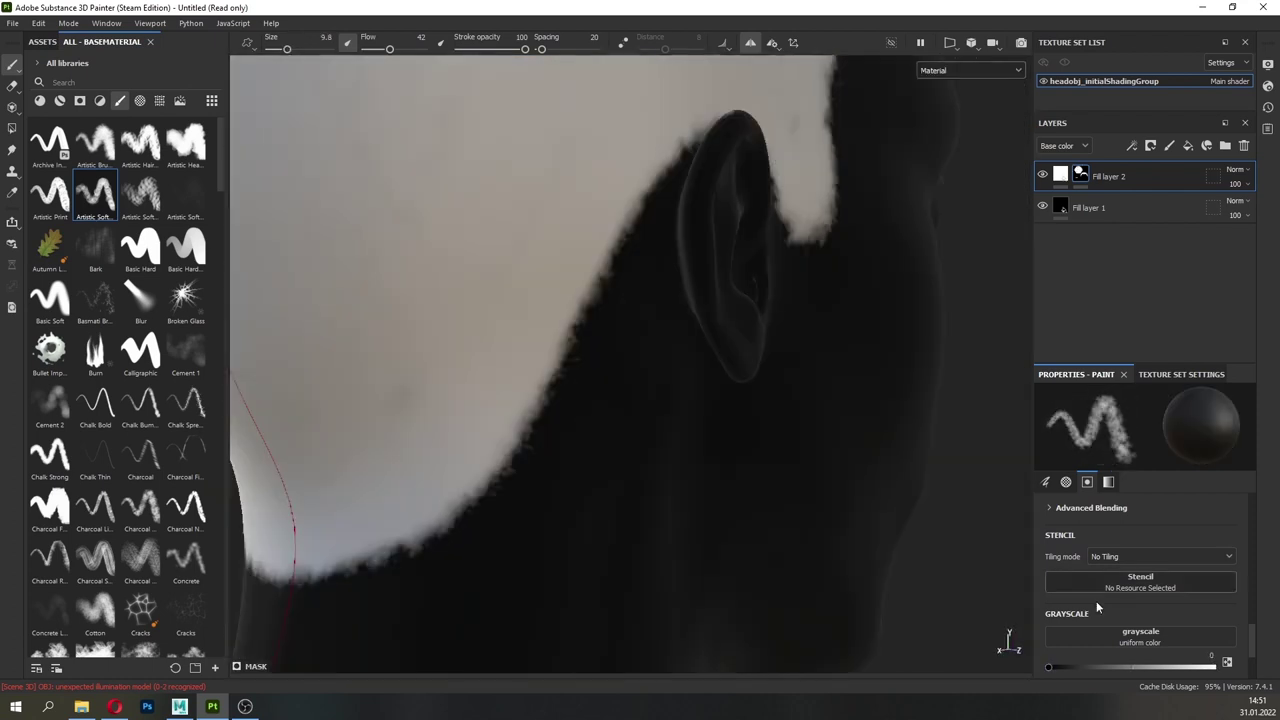
- Soften the hairline along the nape and behind the ear with black strokes at a flow of 8
key(x)
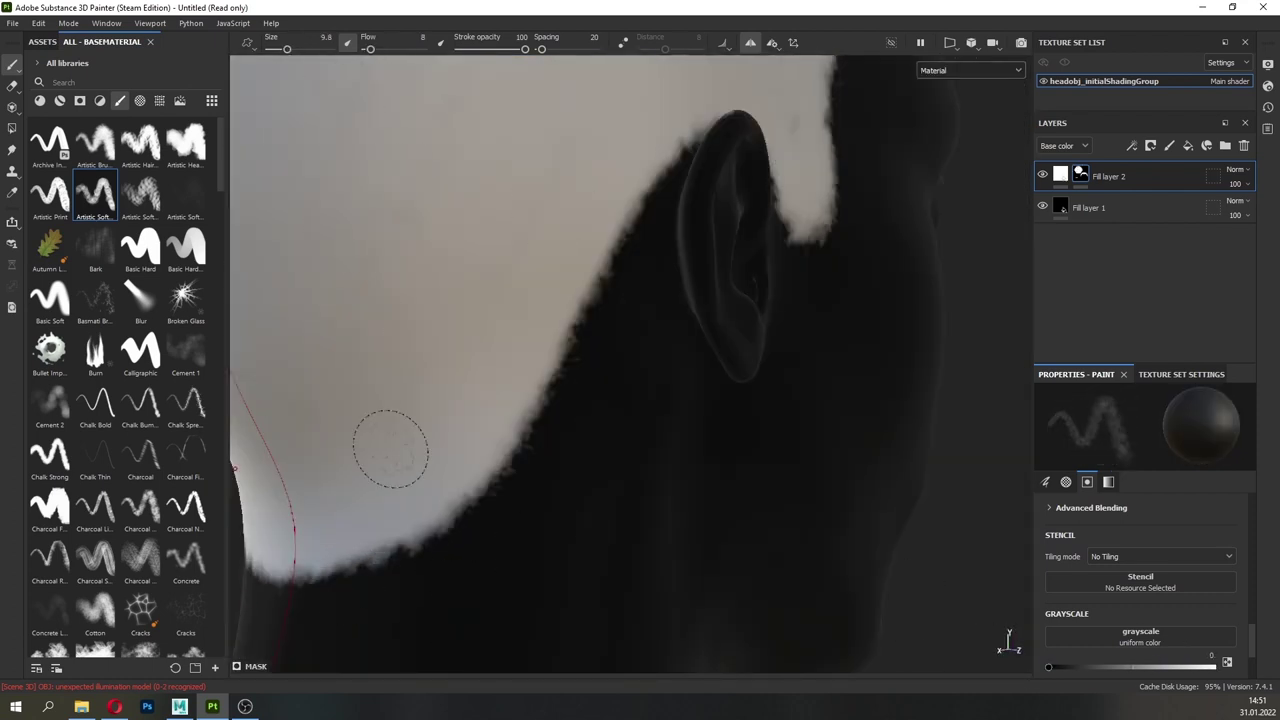
ctrl+right_drag(390, 449, 402, 449)
mouse_move(275, 567)
mouse_down()
mouse_move(560, 443)
mouse_move(600, 334)
mouse_move(580, 370)
mouse_up()
mouse_move(663, 430)
mouse_down()
mouse_move(706, 394)
mouse_move(715, 310)
mouse_up()
- Trim the temple and sideburn hairline with black strokes at brush size 15.6 and a flow of 23
mouse_move(715, 275)
alt+mouse_down()
mouse_move(698, 302)
mouse_move(610, 345)
alt+mouse_up()
ctrl+right_drag(690, 348, 725, 348)
alt+drag(736, 277, 800, 268)
drag(692, 240, 661, 247)
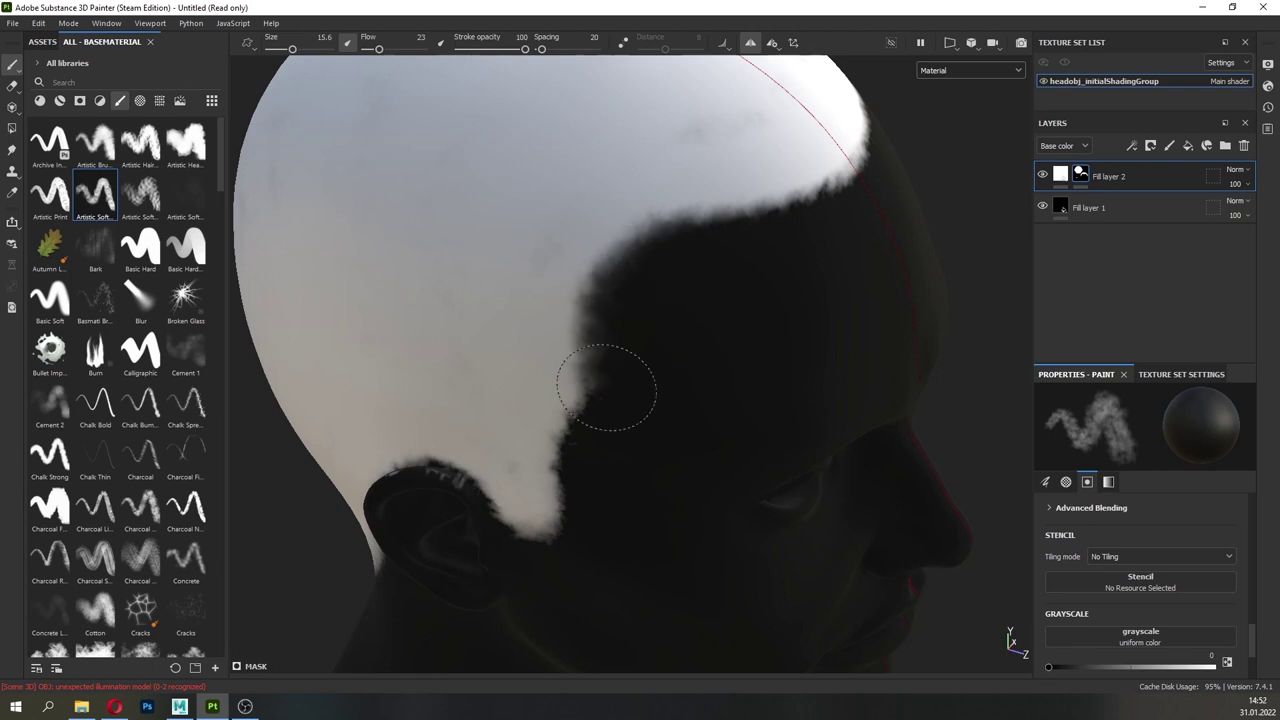
drag(607, 388, 601, 393)
mouse_move(644, 495)
alt+mouse_down()
mouse_move(645, 417)
mouse_move(632, 408)
alt+mouse_up()
drag(590, 420, 548, 492)
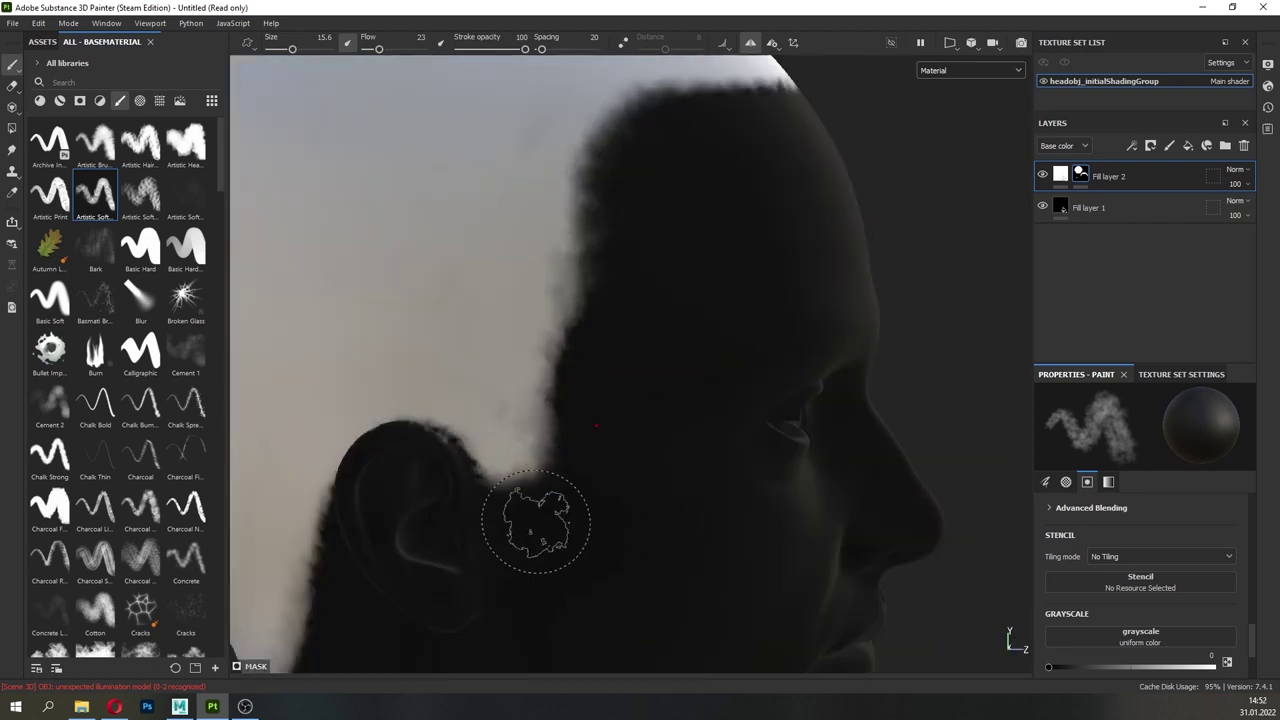
- Reduce the brush size to 9.05 and clean up the mask edge around the ear
scroll(536, 522, up, 3)
ctrl+right_drag(536, 510, 494, 483)
alt+drag(523, 511, 640, 480)
alt+drag(394, 431, 450, 440)
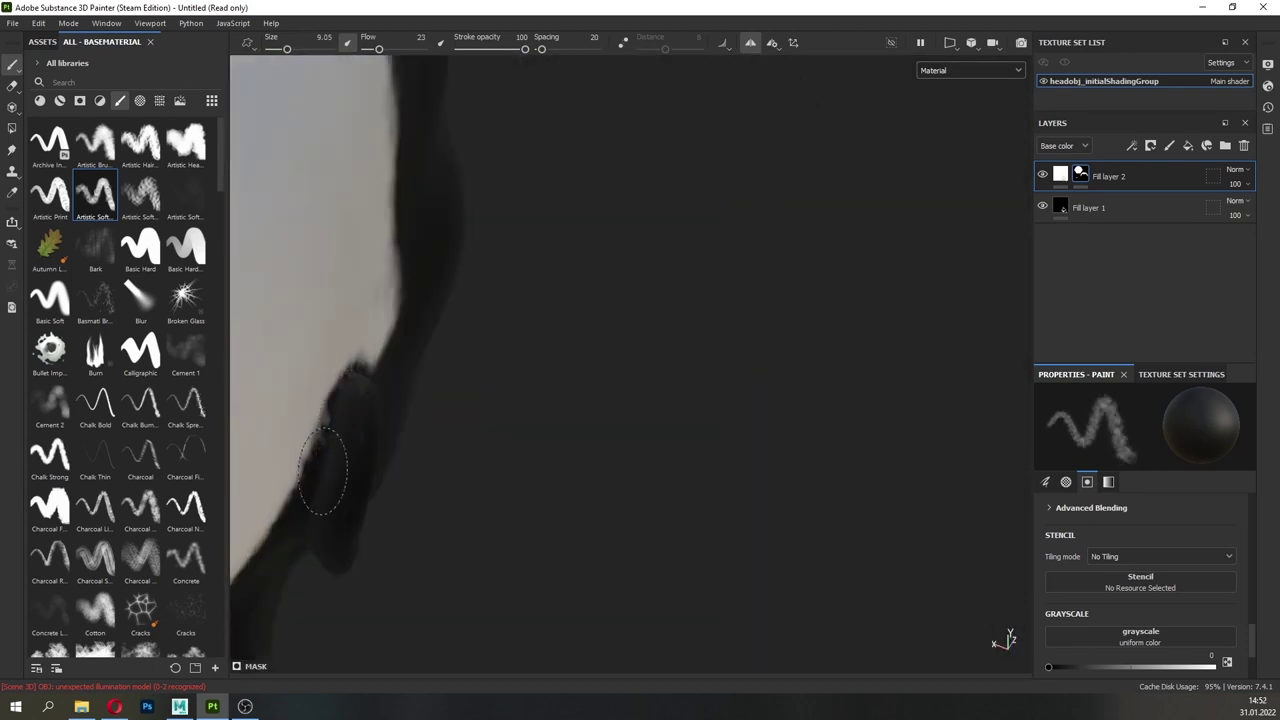
alt+drag(640, 415, 509, 406)
alt+drag(397, 423, 568, 366)
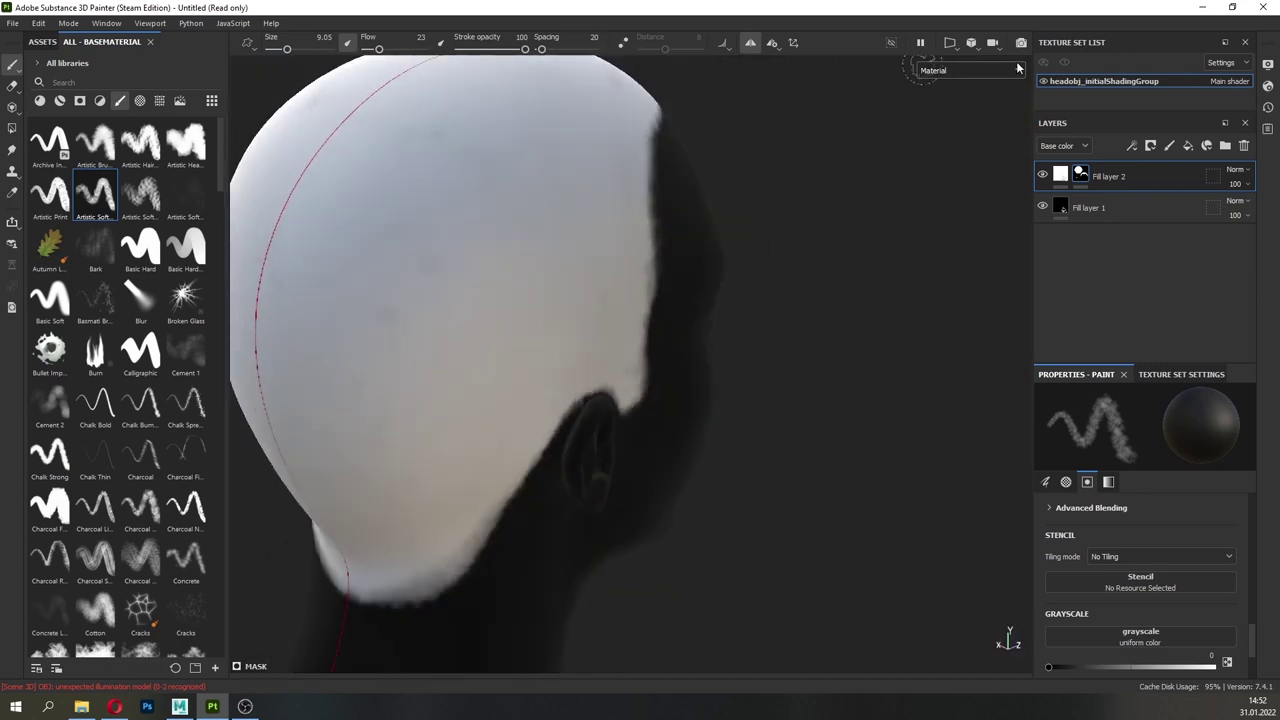
- Show only the base color and touch up the scalp and temple edge with 0.8937 grayscale, lowering the flow to 39
key(c)
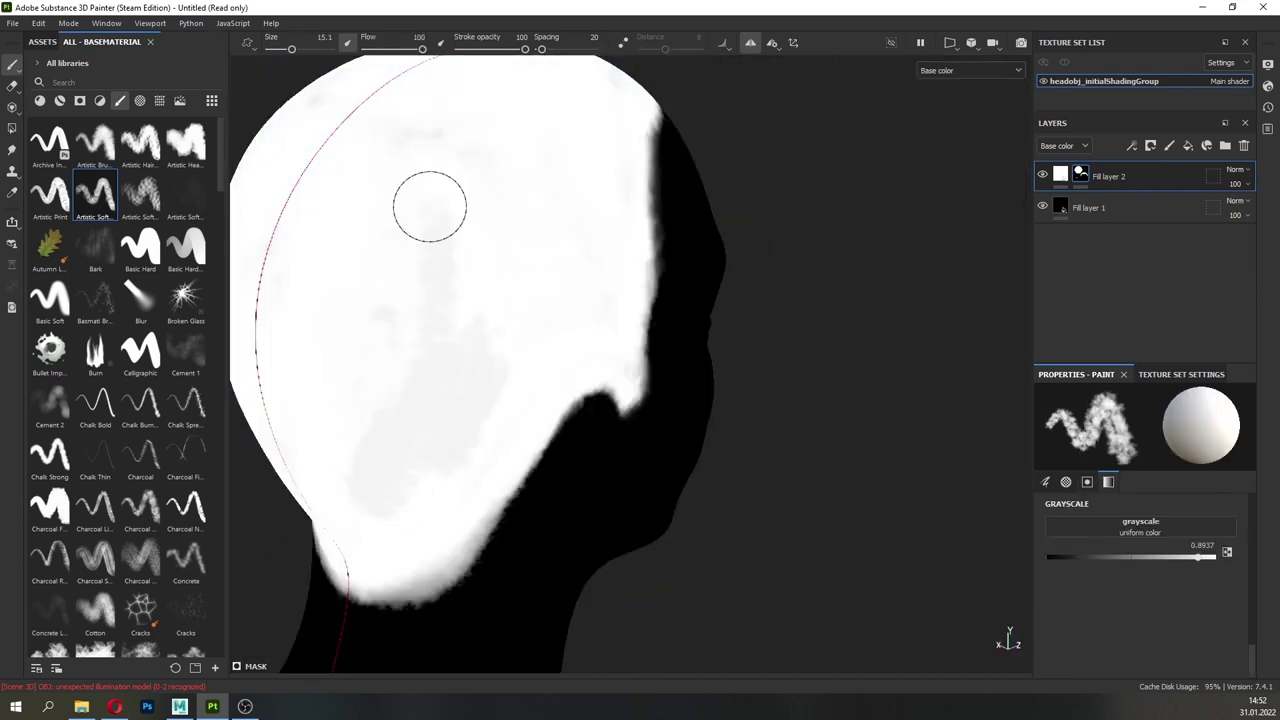
mouse_move(429, 206)
alt+mouse_down()
mouse_move(651, 357)
mouse_move(613, 207)
alt+mouse_up()
drag(422, 49, 388, 49)
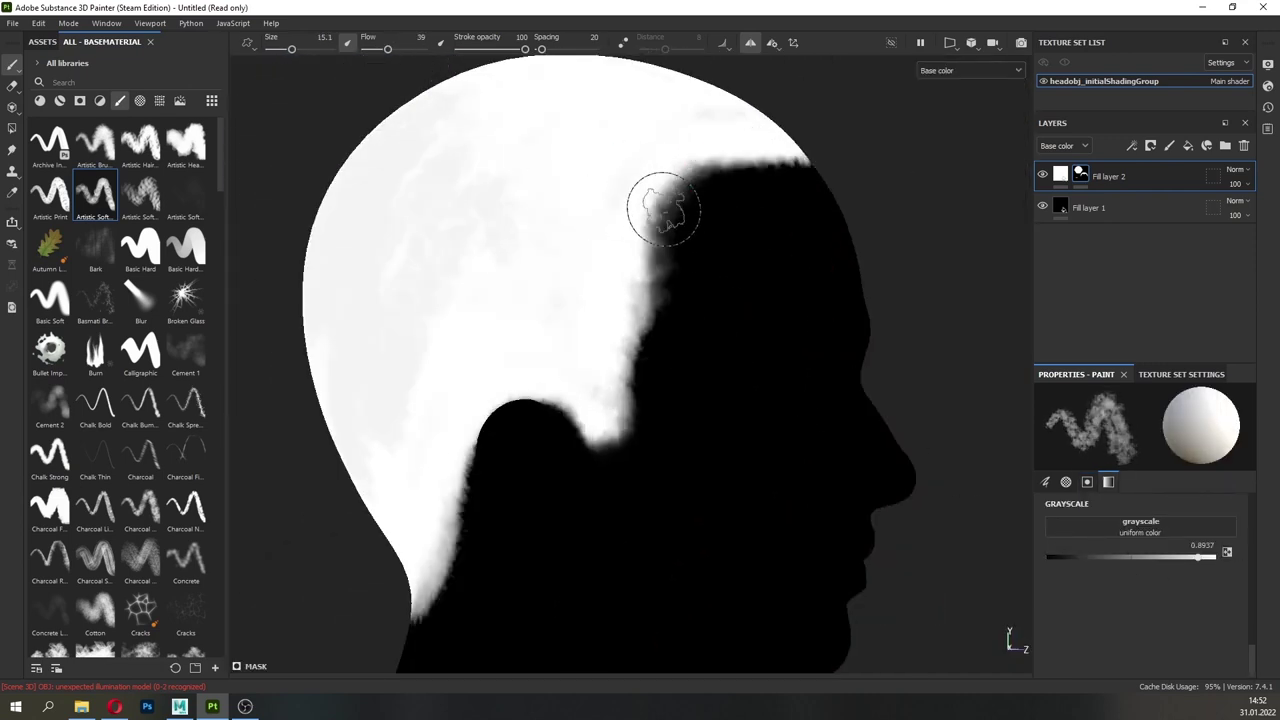
- Set the brush's grayscale value to 0 and return the head display to the full material
drag(1083, 553, 1046, 556)
click(985, 71)
click(995, 95)
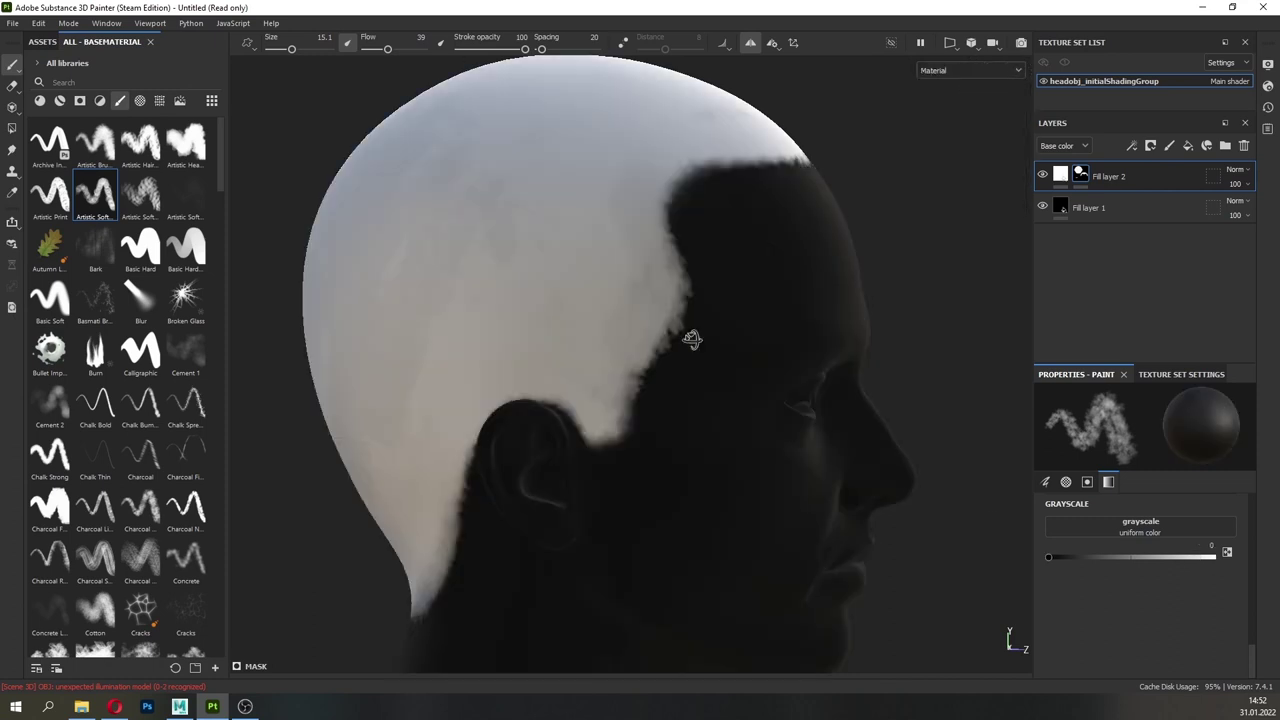
- Repaint the scalp in solid white at grayscale 1, and soften the temple hairline in black at a flow of 16
alt+drag(694, 340, 889, 407)
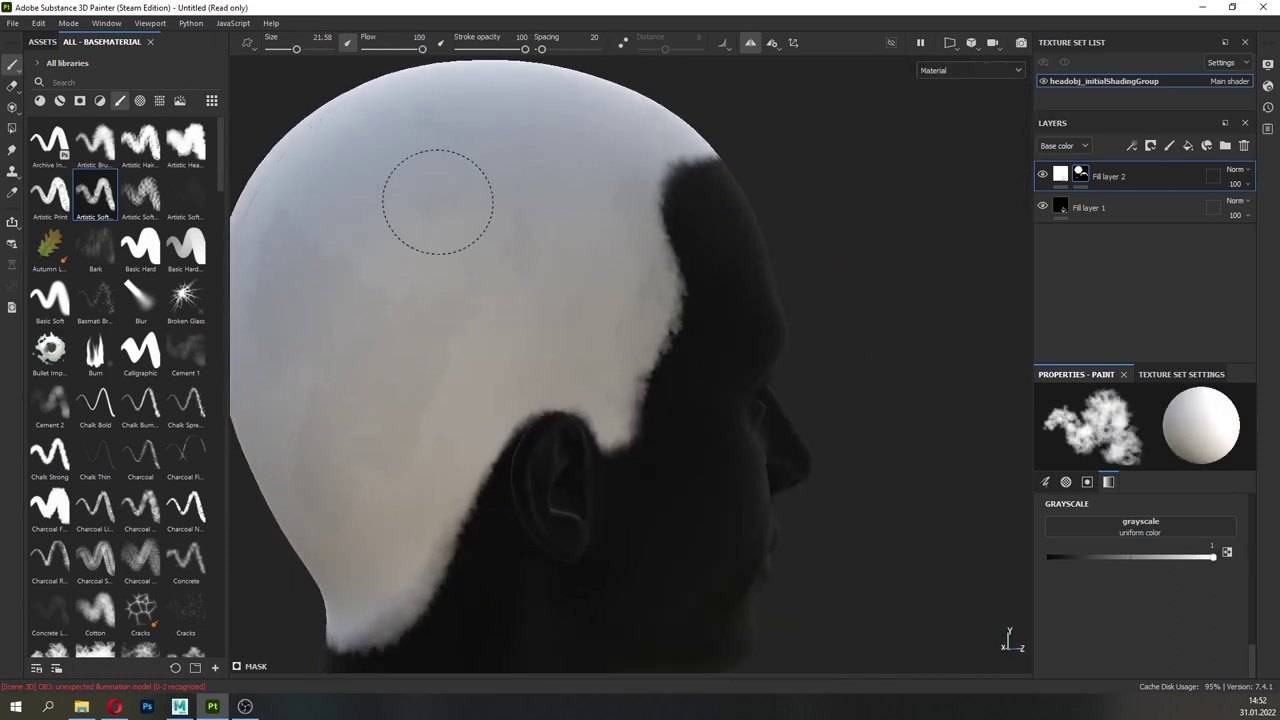
mouse_move(333, 440)
alt+mouse_down()
mouse_move(424, 297)
mouse_move(487, 281)
alt+mouse_up()
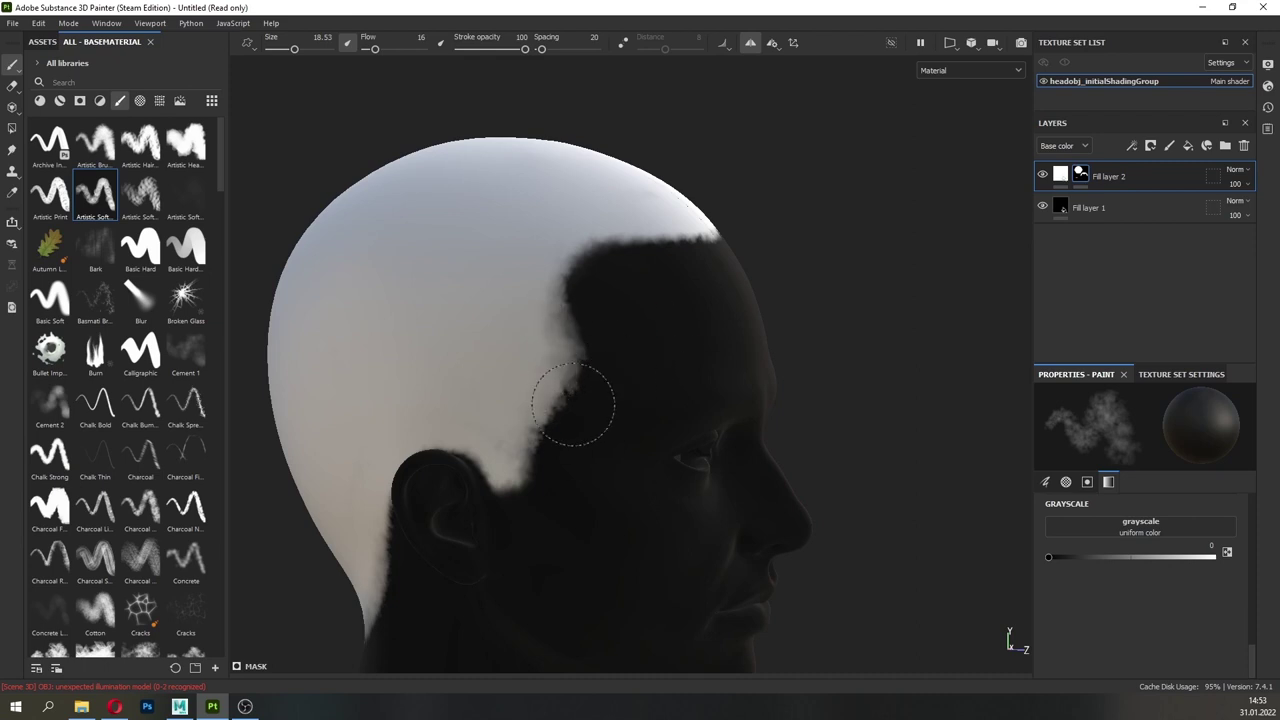
alt+drag(626, 382, 648, 356)
scroll(648, 356, down, 3)
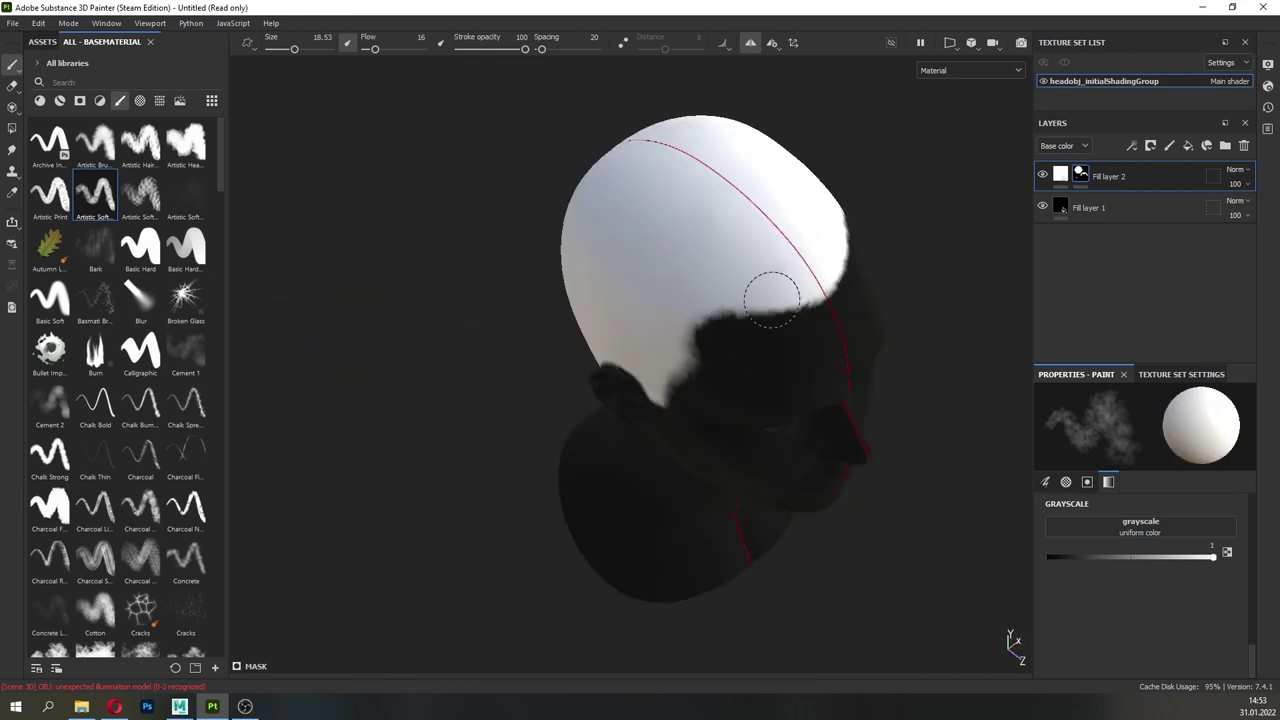
- Refine the forehead and temple hairline in black with brush size 9.51 and a flow of 46
scroll(793, 443, up, 4)
ctrl+right_drag(793, 443, 735, 420)
alt+drag(735, 400, 704, 324)
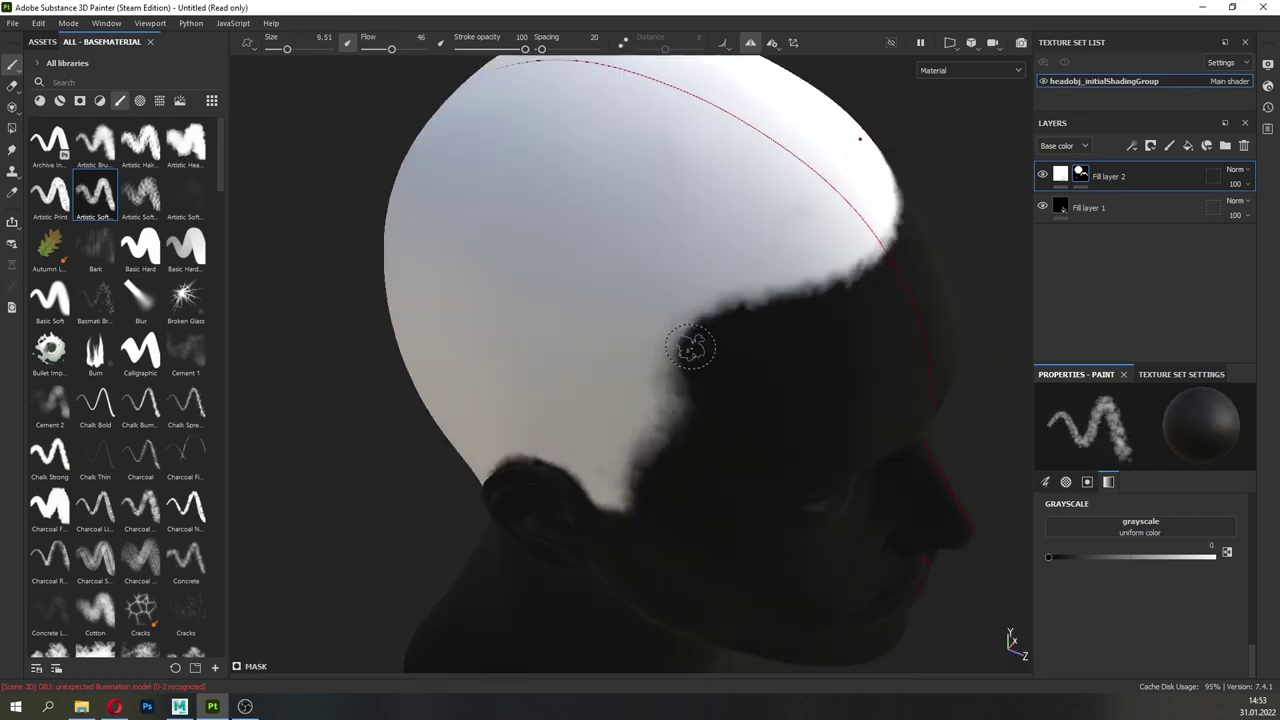
scroll(850, 300, down, 5)
alt+drag(850, 300, 620, 370)
scroll(620, 370, up, 3)
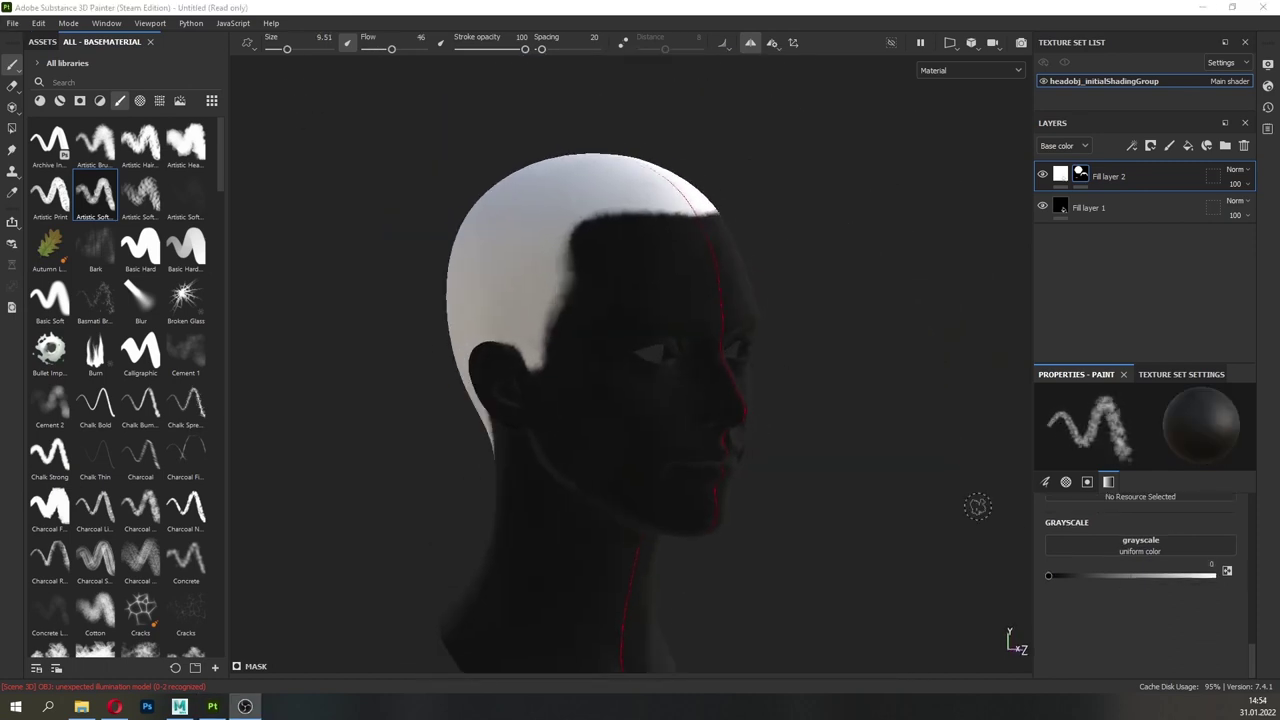
- Soften the nape hairline at the back of the head in black with brush size 18.18 and a flow of 20
alt+drag(765, 342, 953, 370)
key(l)
scroll(662, 354, up, 4)
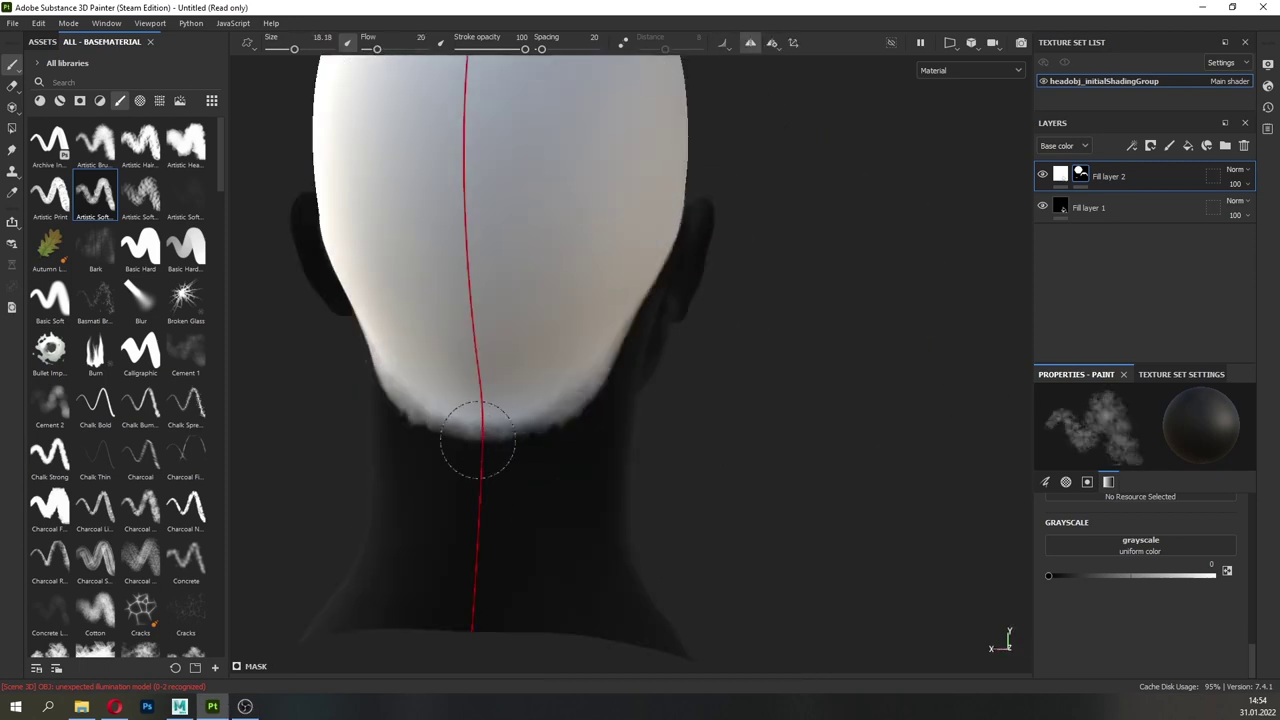
alt+drag(300, 120, 514, 409)
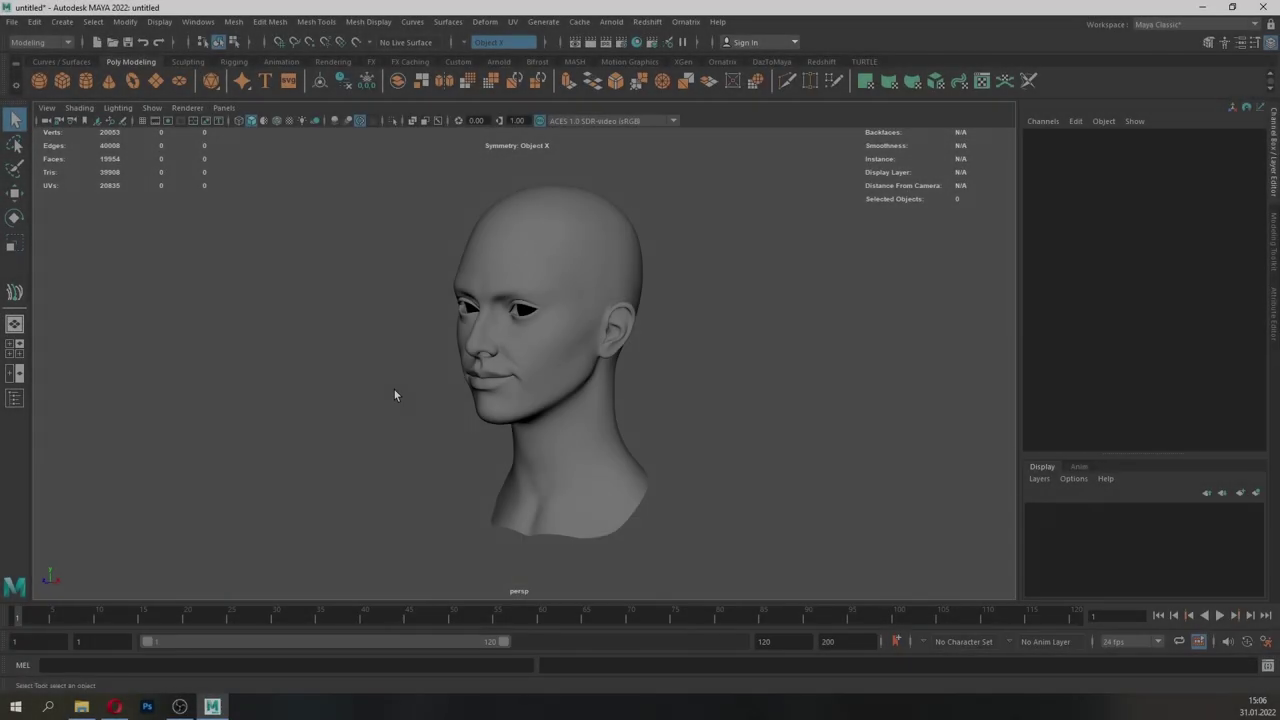
- Switch to Maya and duplicate the head mesh
click(636, 278)
click(62, 21)
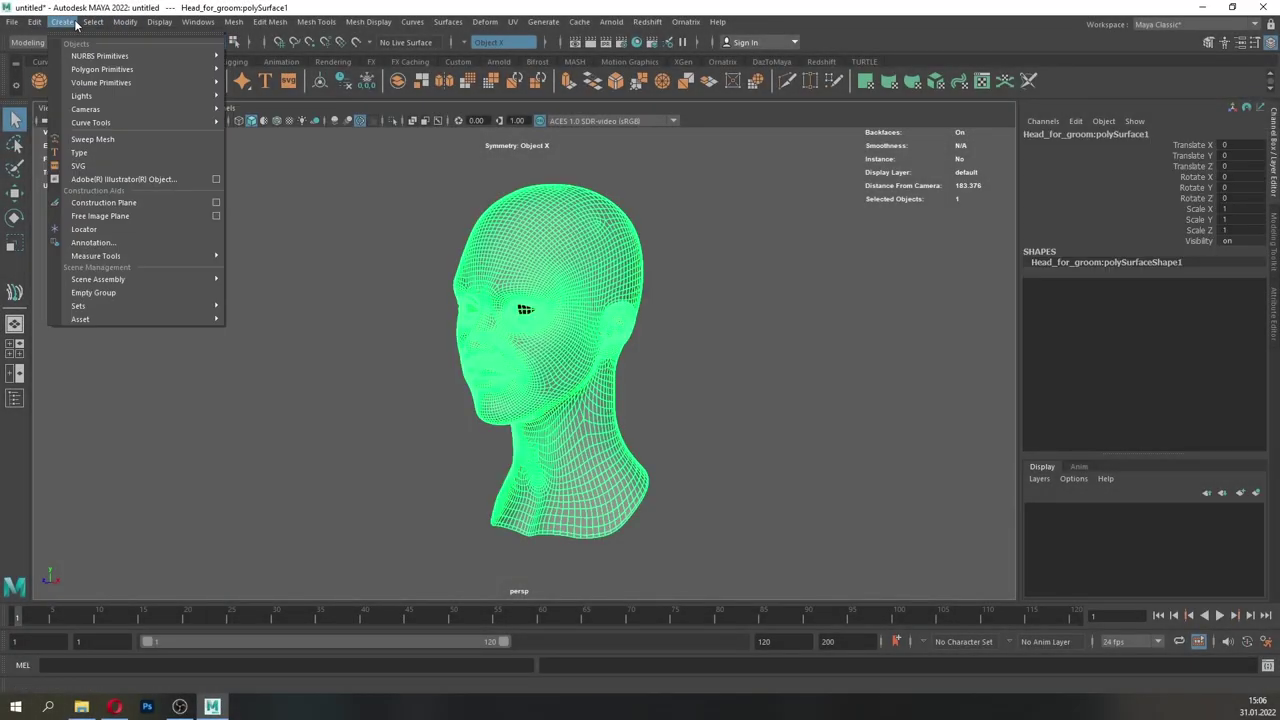
mouse_move(38, 25)
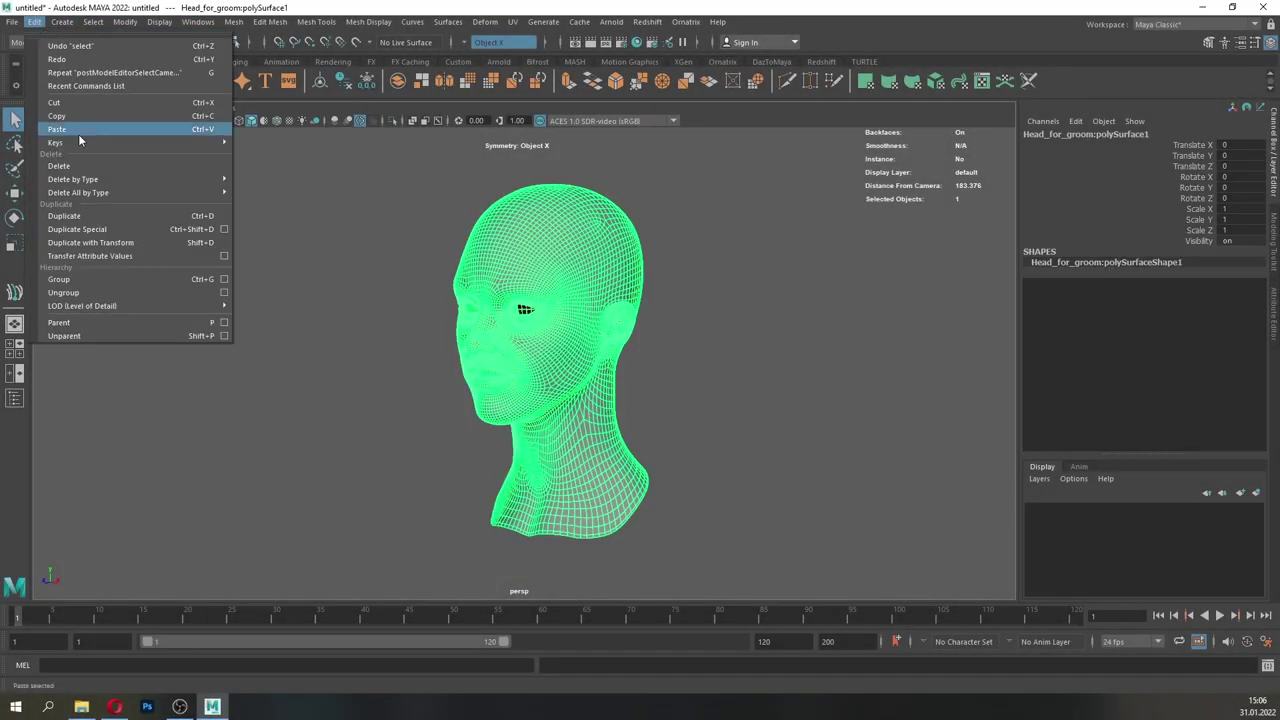
mouse_move(98, 194)
click(82, 217)
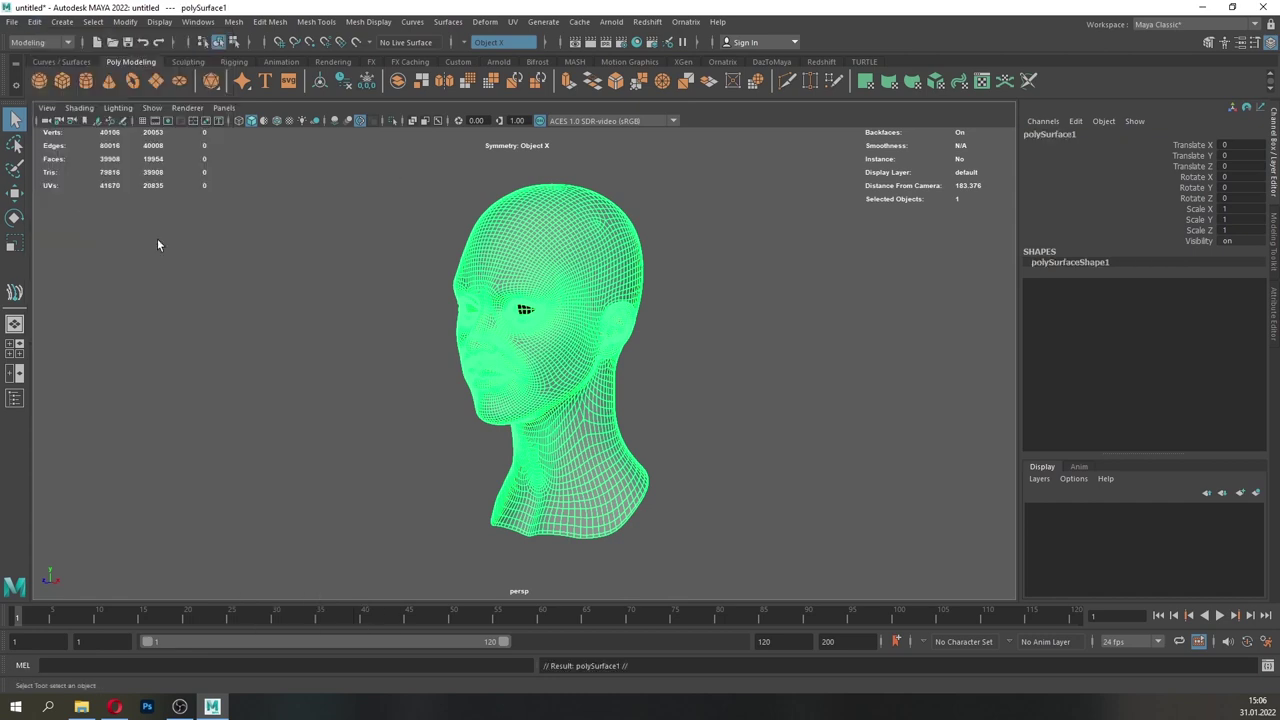
- Isolate the duplicated head, assign a new Lambert material to it and graph that material in the Hypershade
right_drag(563, 338, 583, 688)
right_drag(701, 611, 701, 609)
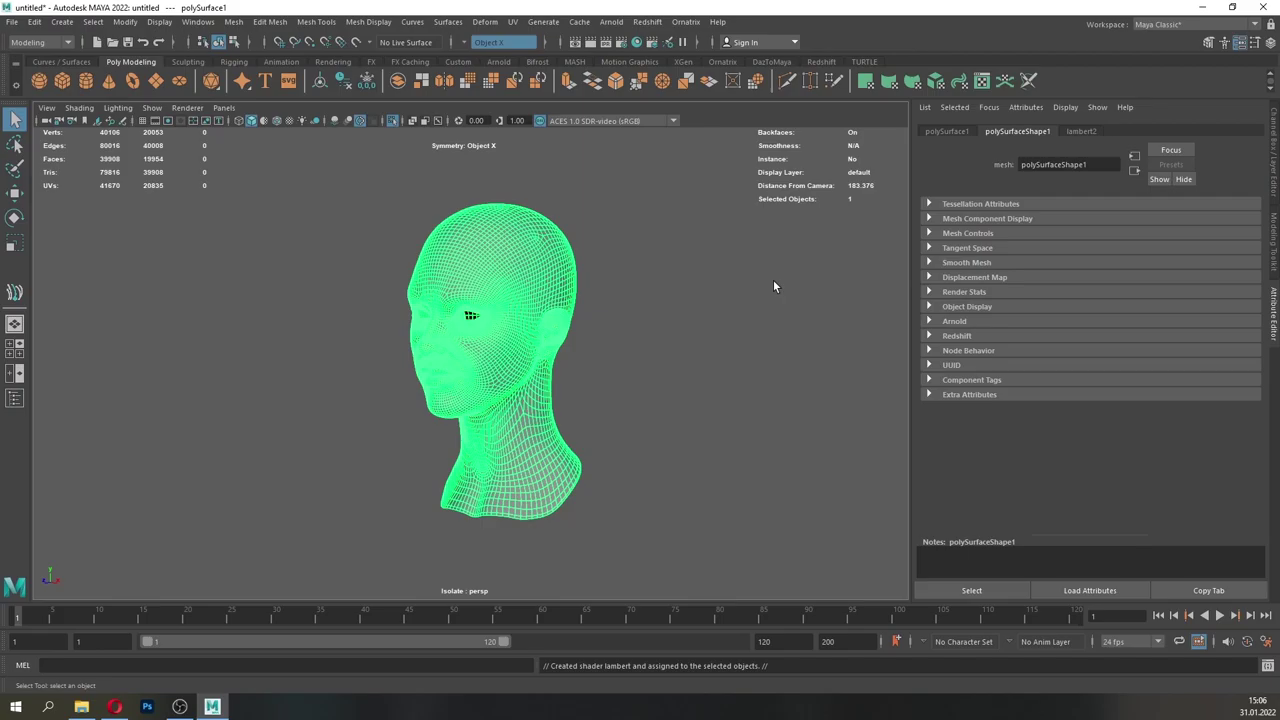
click(637, 45)
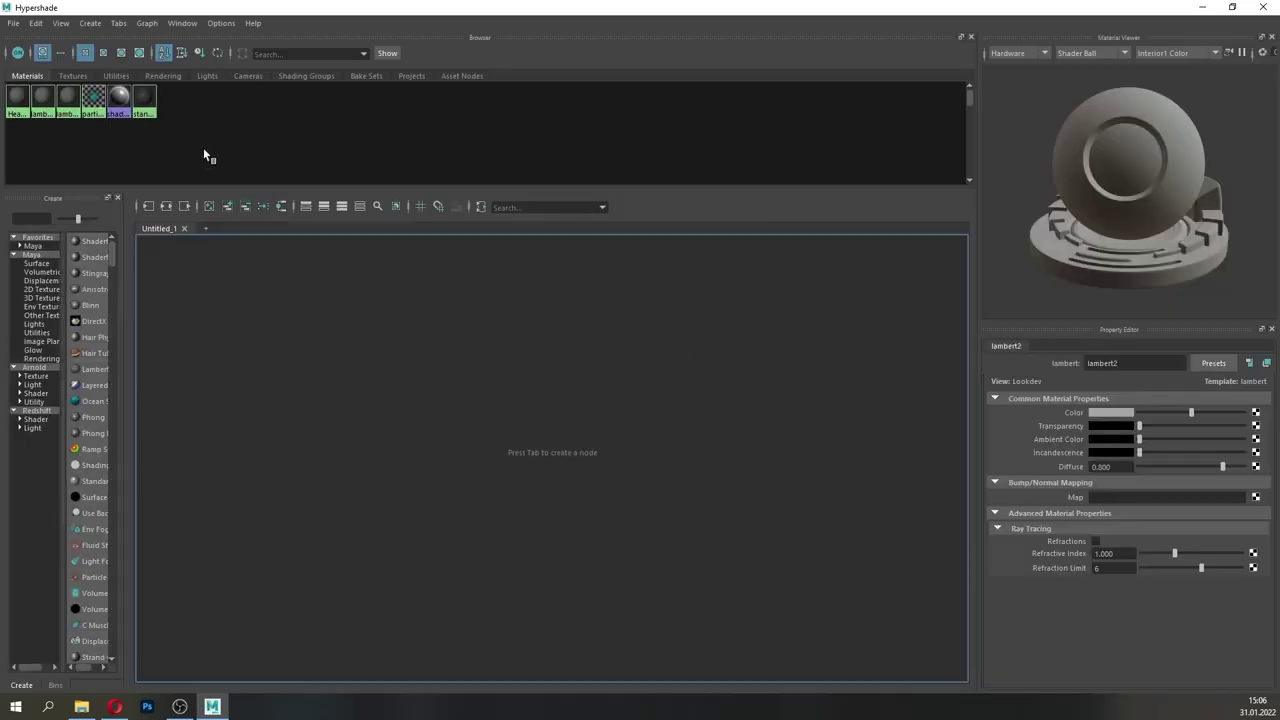
click(280, 208)
click(427, 380)
- Brighten the new Lambert's color with a Diffuse of 0.910, and map a File texture to its Color
drag(1191, 412, 1244, 413)
drag(1223, 467, 1234, 467)
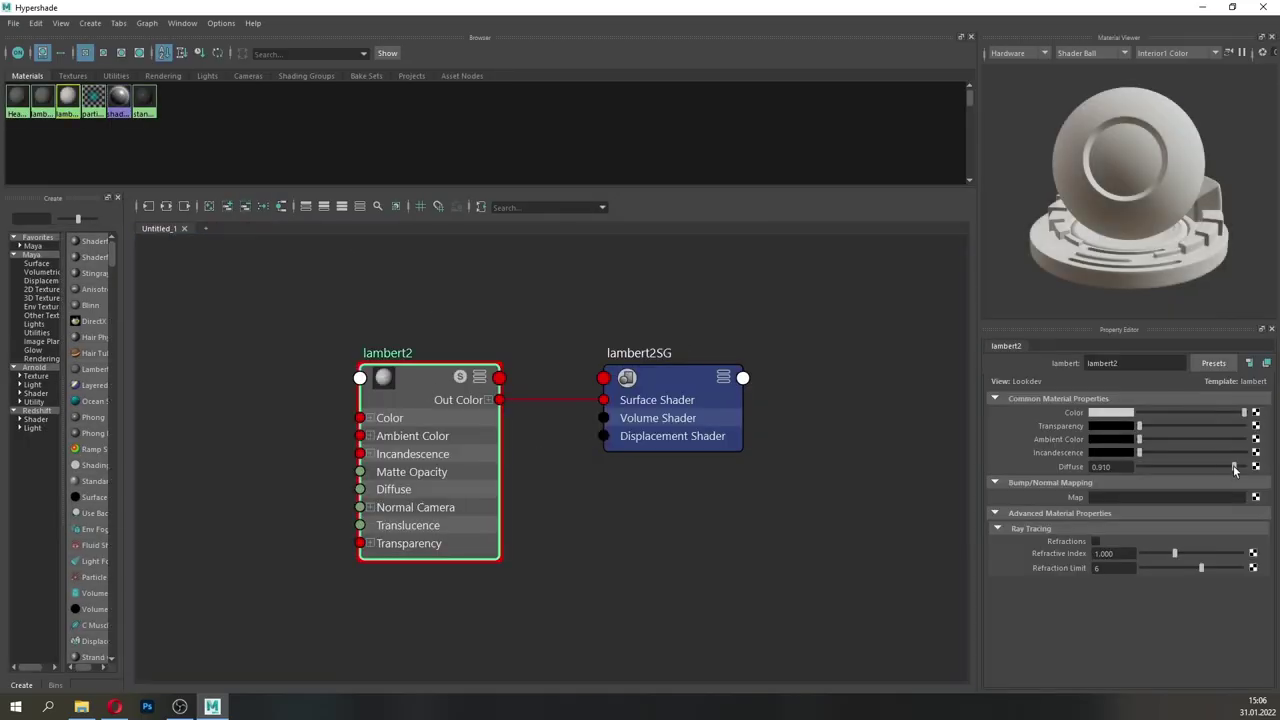
click(1256, 412)
click(607, 398)
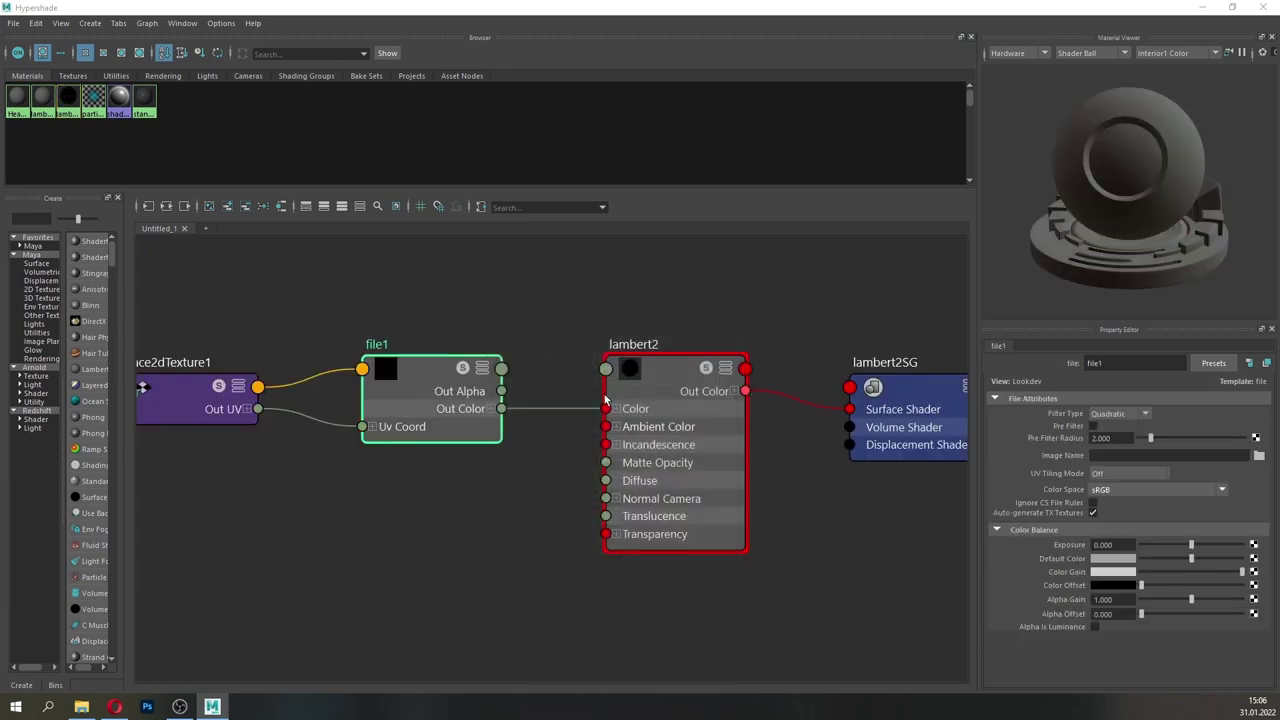
- Load Distribution_map.png from the Tutorial_3 Masks folder into the File texture and show textures in the viewport
click(1259, 456)
drag(118, 288, 599, 224)
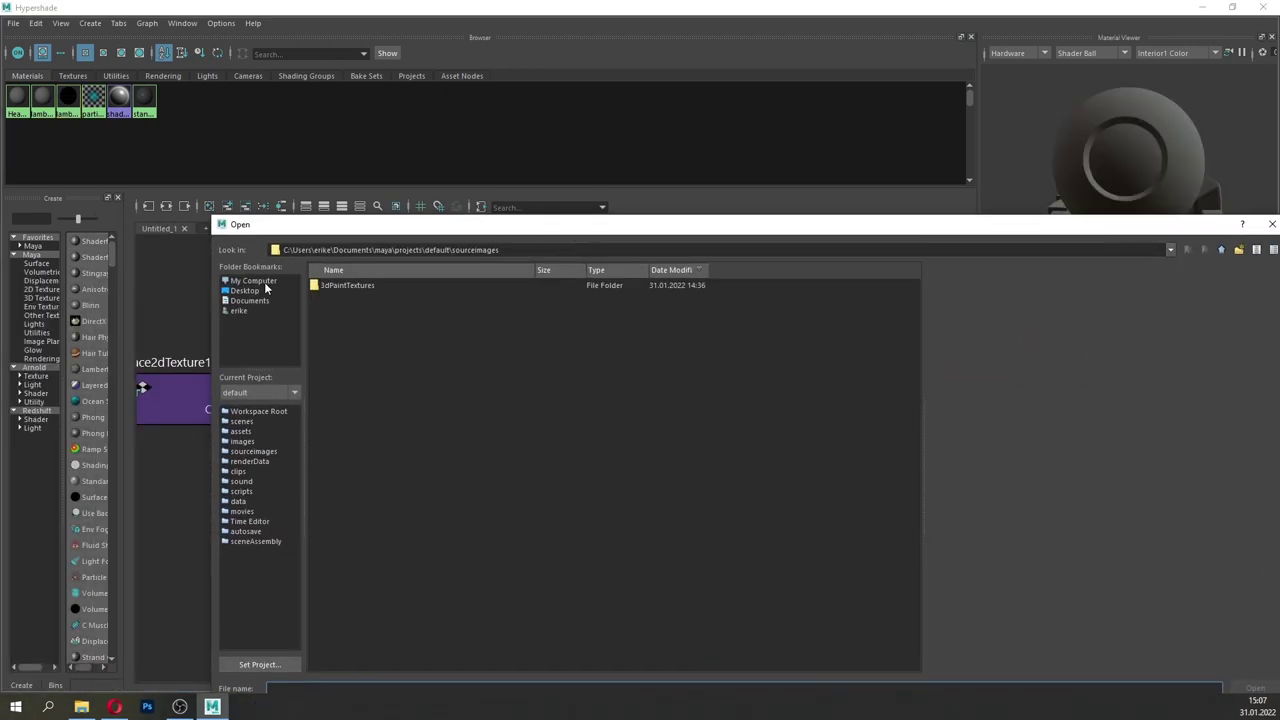
click(265, 282)
click(351, 321)
double_click(351, 322)
double_click(350, 288)
double_click(348, 287)
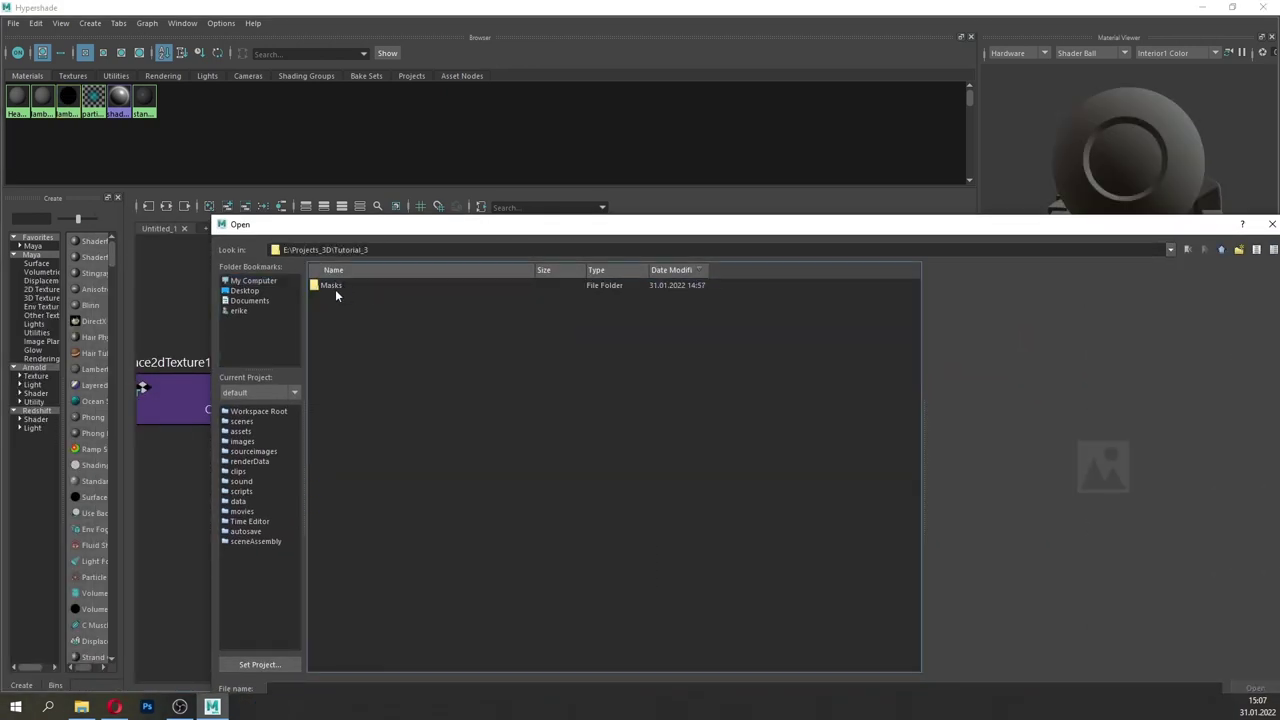
double_click(339, 287)
click(351, 287)
drag(791, 225, 609, 175)
click(1076, 636)
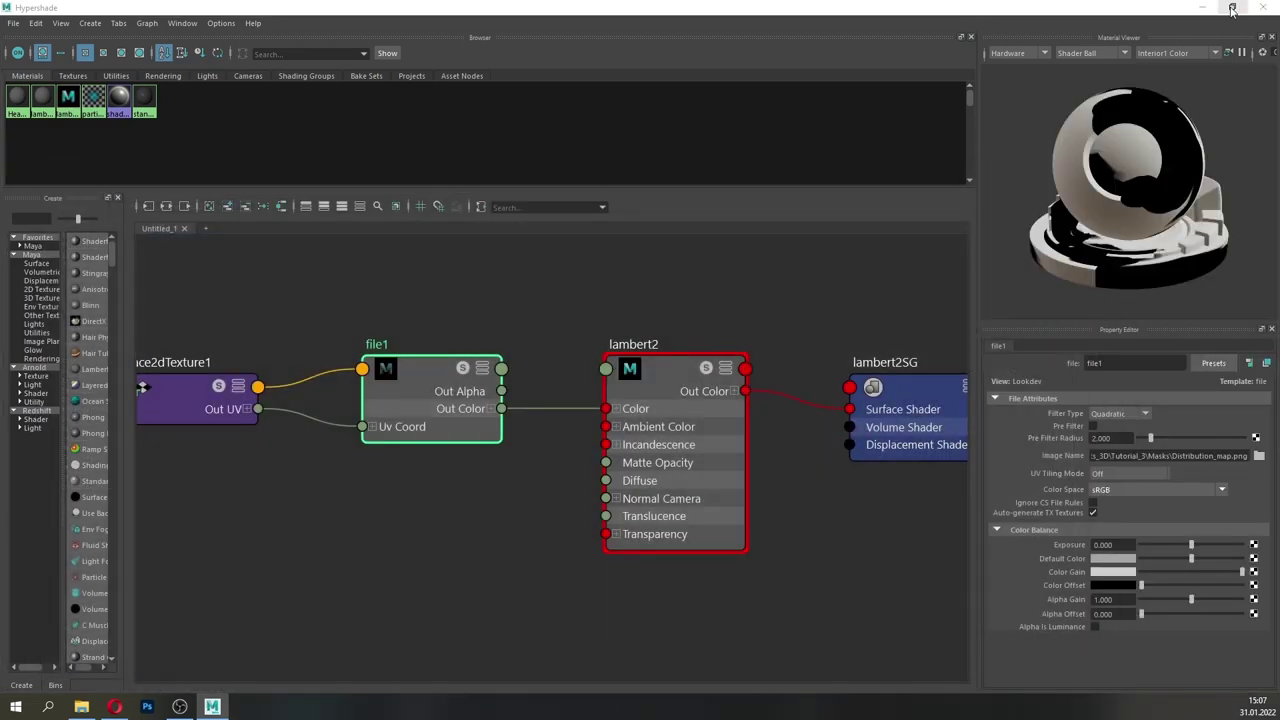
click(1210, 12)
click(288, 121)
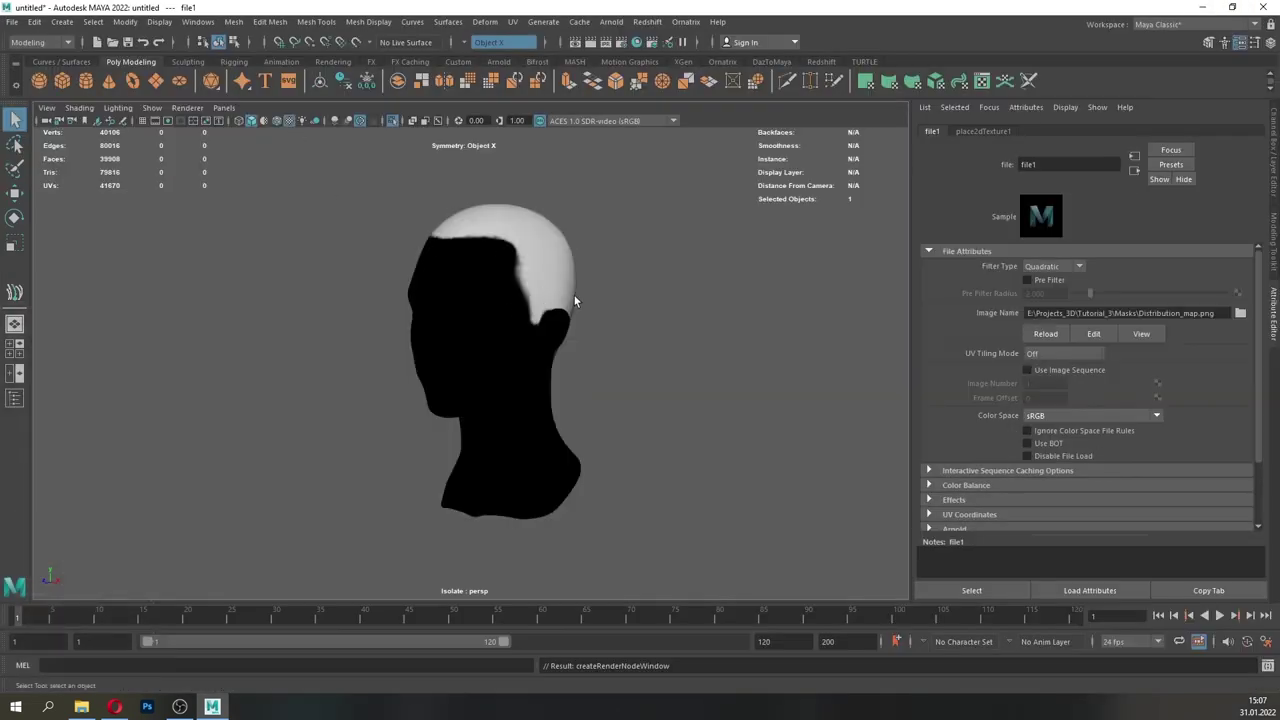
- Rename the duplicated head mesh as scalp and the original head mesh as Head in the Outliner
click(534, 223)
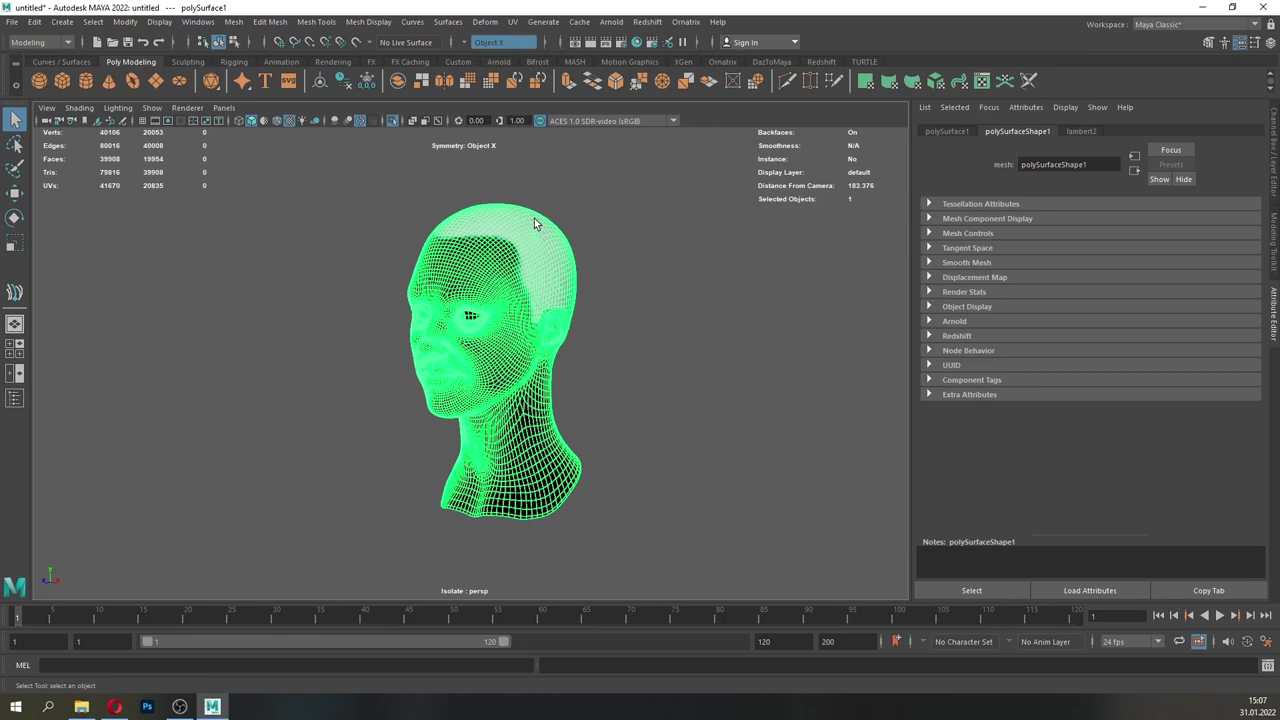
click(181, 25)
click(220, 170)
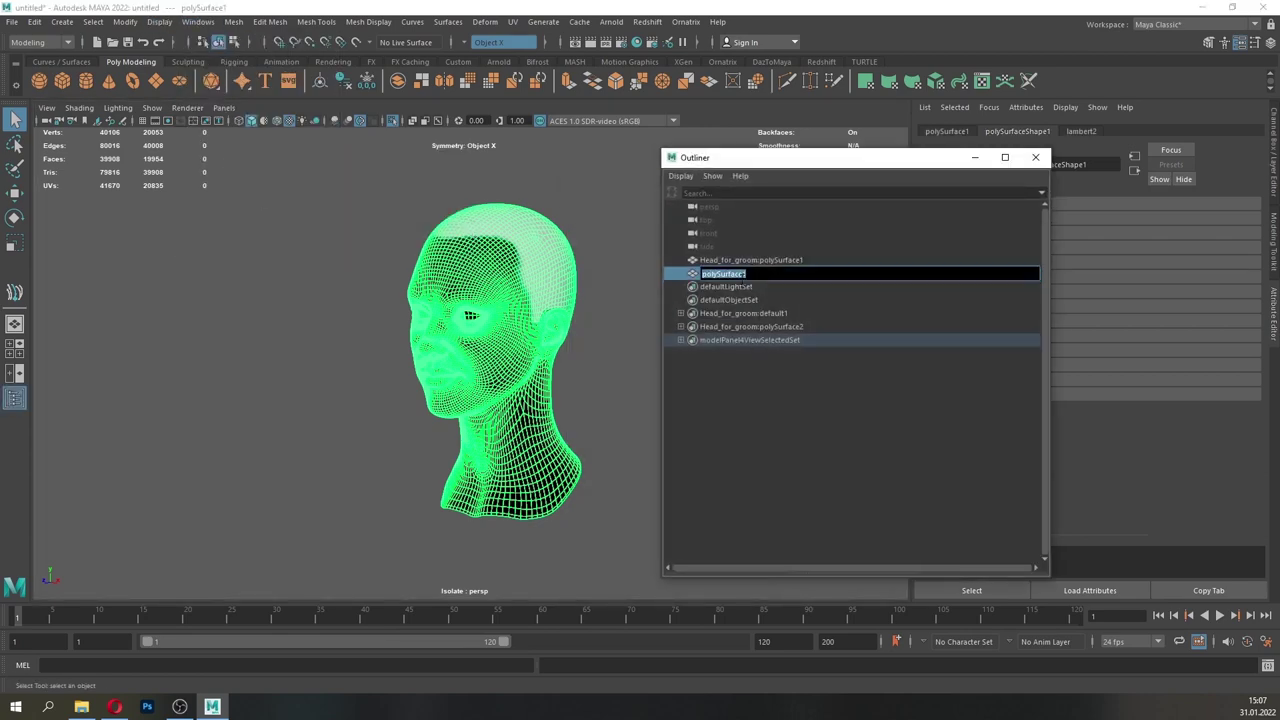
key(Return)
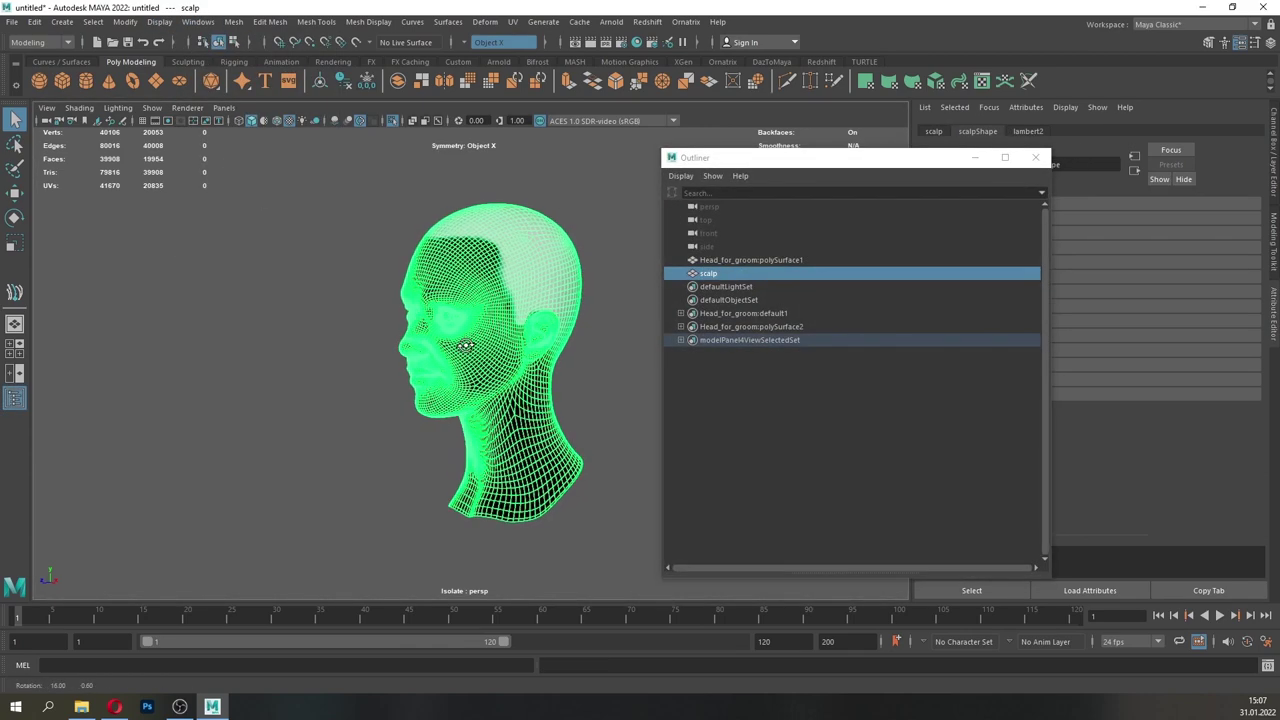
double_click(765, 261)
text(Hea)
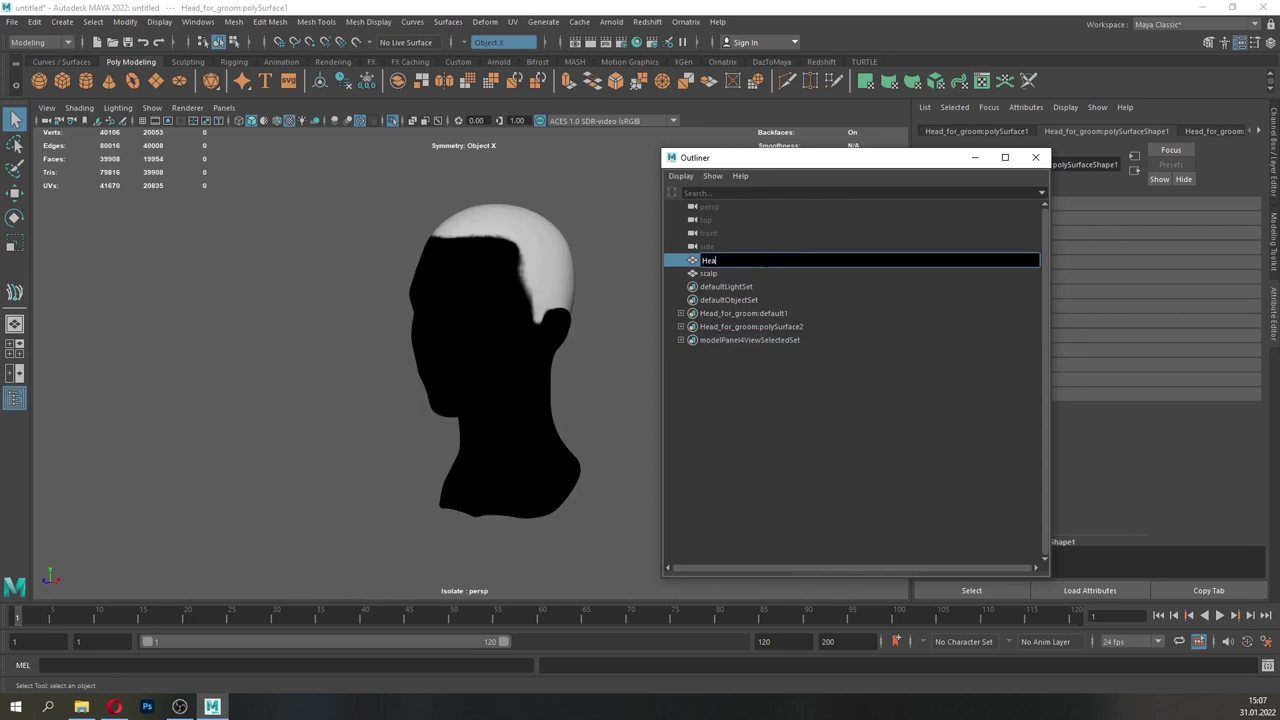
text(d)
key(Return)
click(1036, 158)
- Isolate the scalp mesh in the viewport and show its wireframe over the textured shading
click(392, 121)
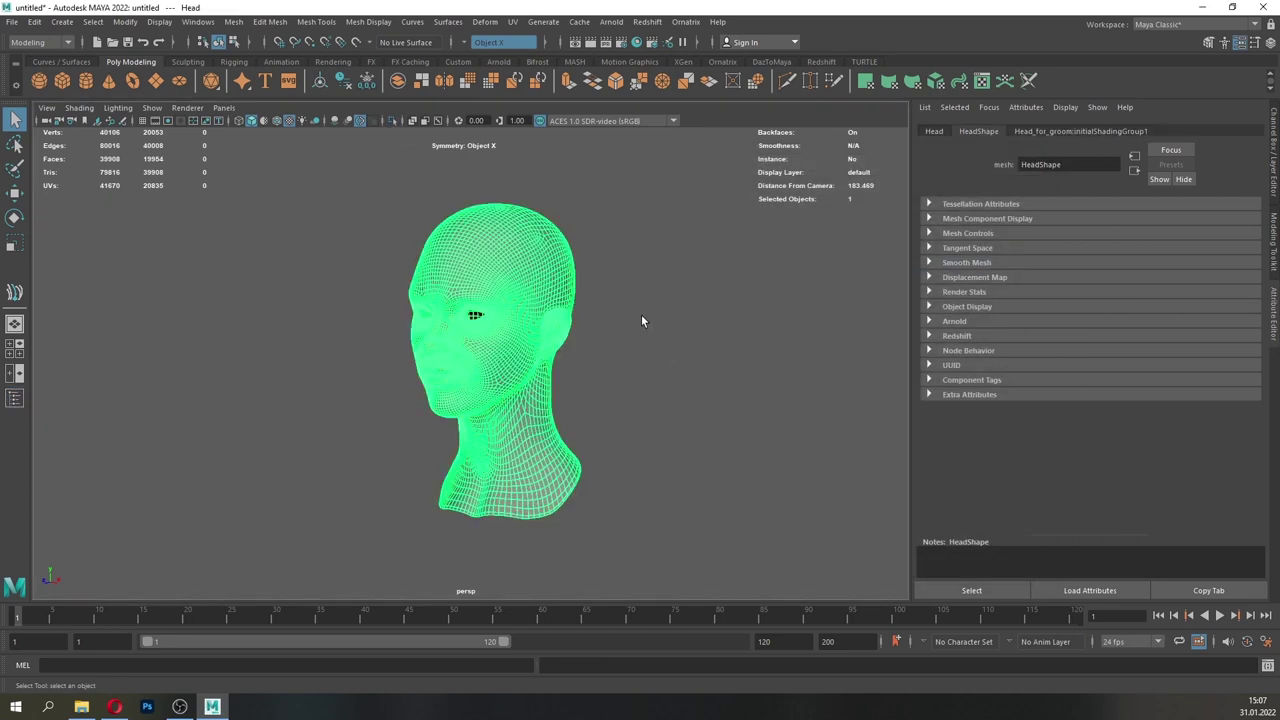
click(198, 21)
click(215, 165)
click(690, 272)
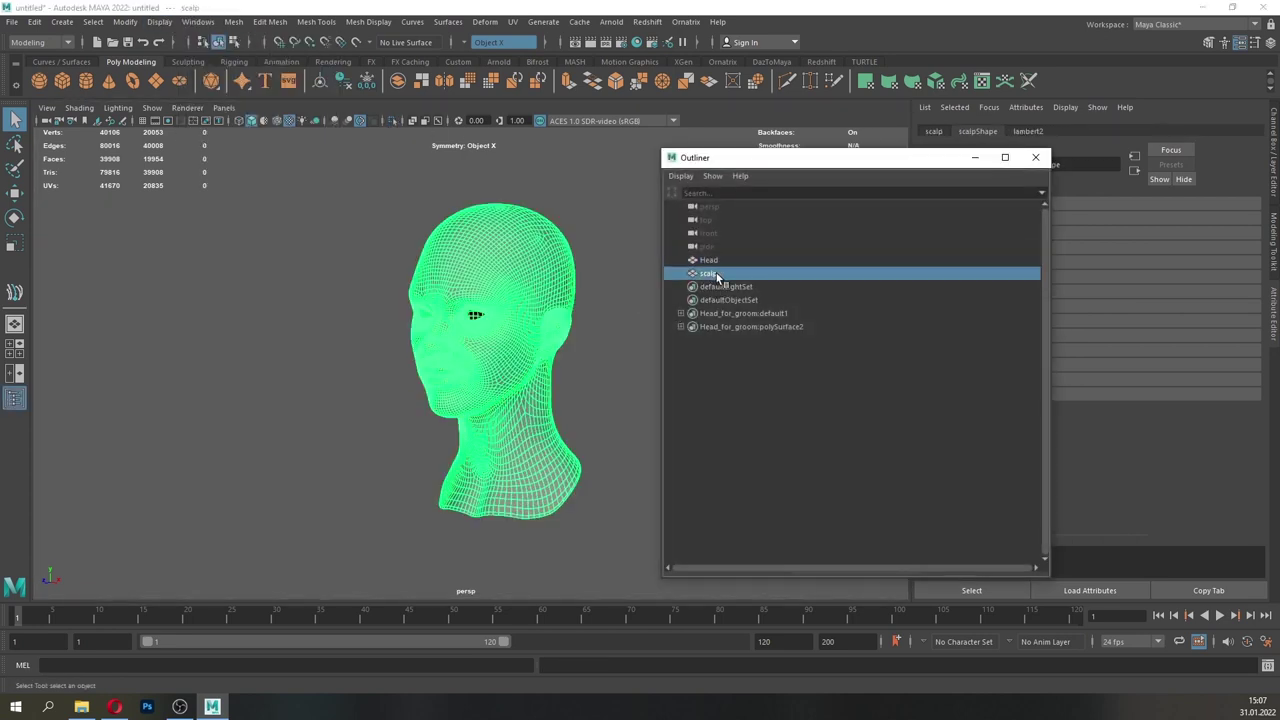
drag(778, 162, 966, 206)
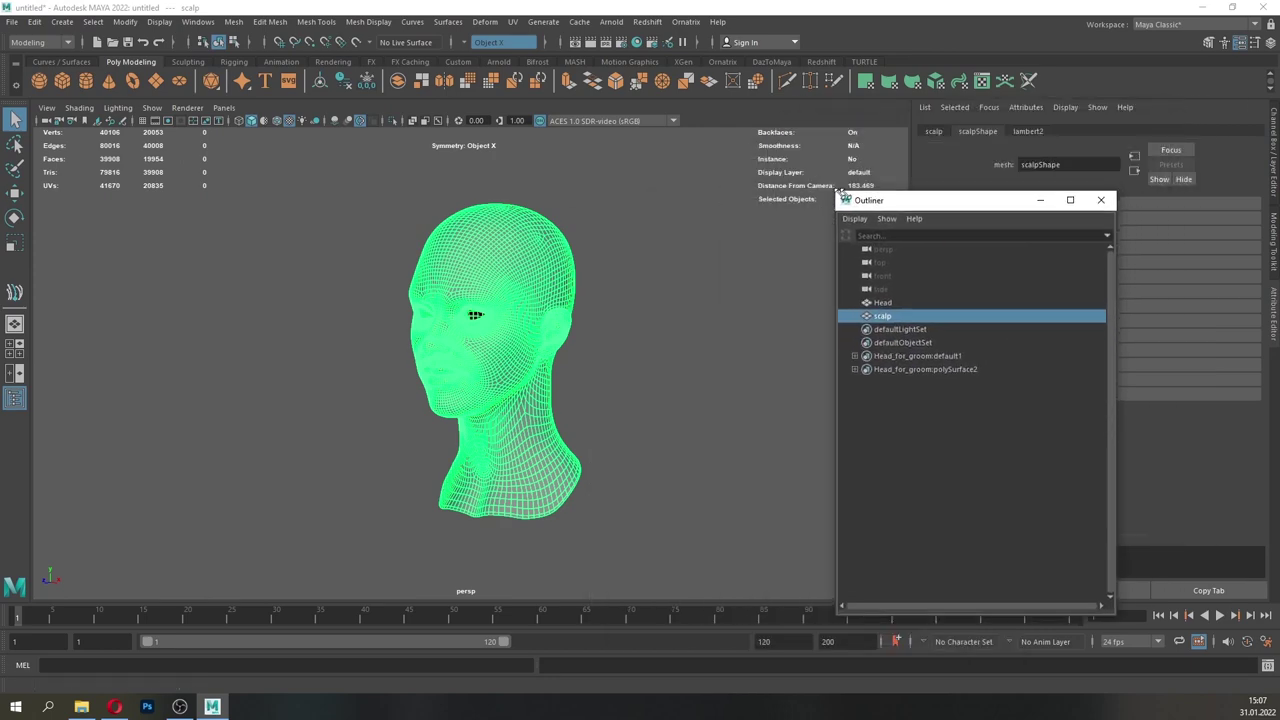
click(392, 121)
mouse_move(618, 366)
alt+mouse_down()
mouse_move(544, 370)
mouse_move(562, 367)
alt+mouse_up()
click(589, 366)
click(277, 121)
alt+drag(430, 345, 542, 364)
scroll(542, 364, up, 4)
click(537, 365)
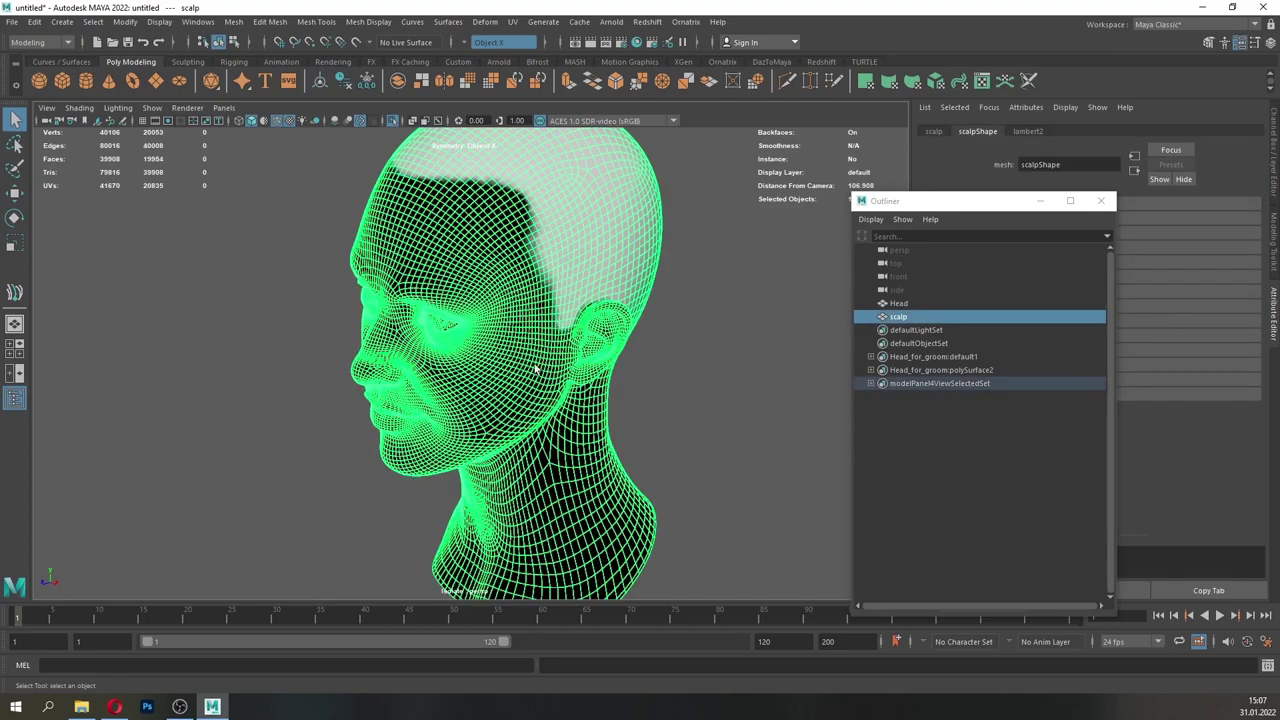
- Delete the scalp mesh's face loop that runs around the neck below the nape hairline and across the cheeks to the eyes
alt+drag(628, 335, 386, 314)
alt+drag(630, 385, 455, 264)
key(F11)
alt+middle_drag(455, 264, 463, 397)
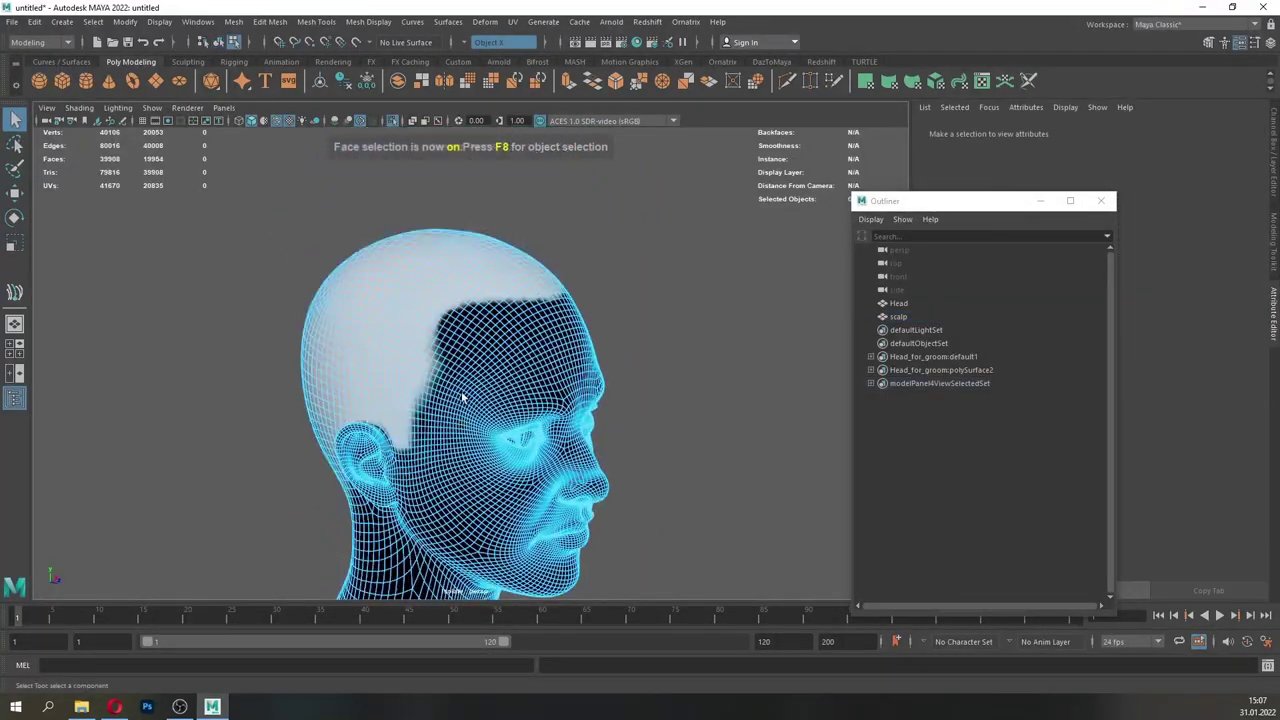
scroll(463, 397, up, 5)
scroll(506, 366, down, 3)
alt+drag(506, 366, 417, 524)
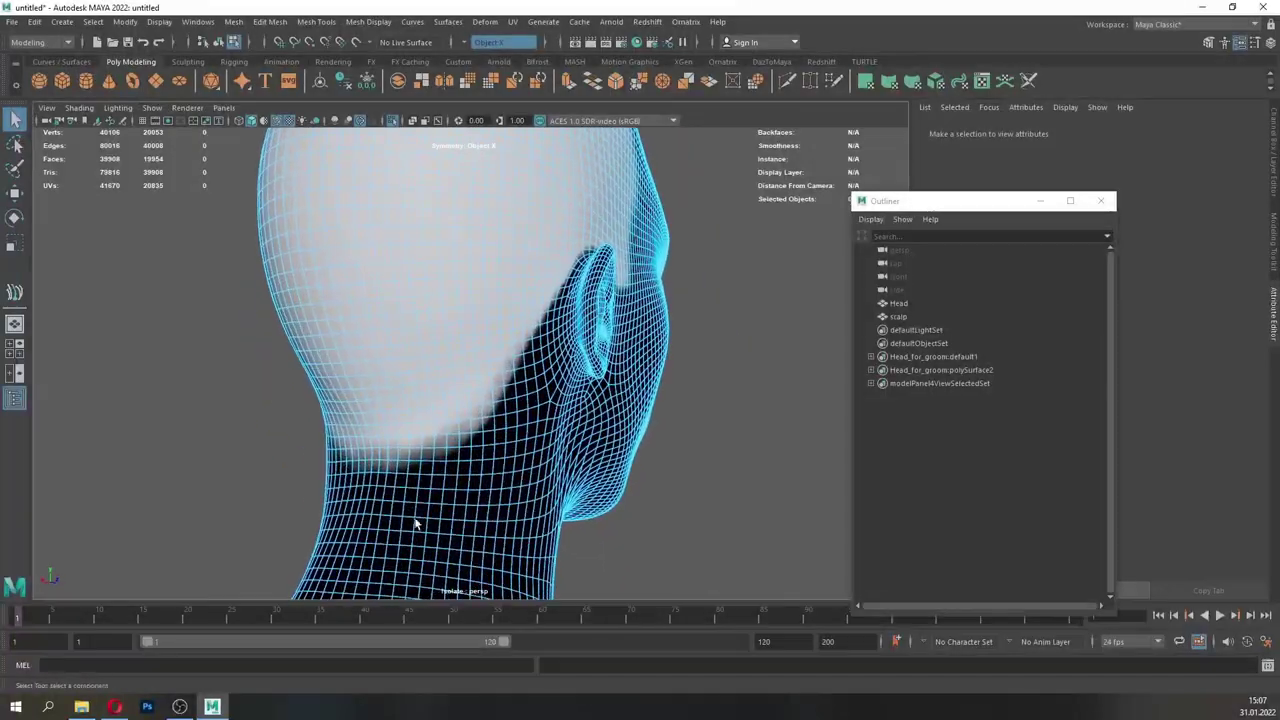
click(386, 497)
shift+double_click(399, 496)
alt+drag(513, 461, 455, 460)
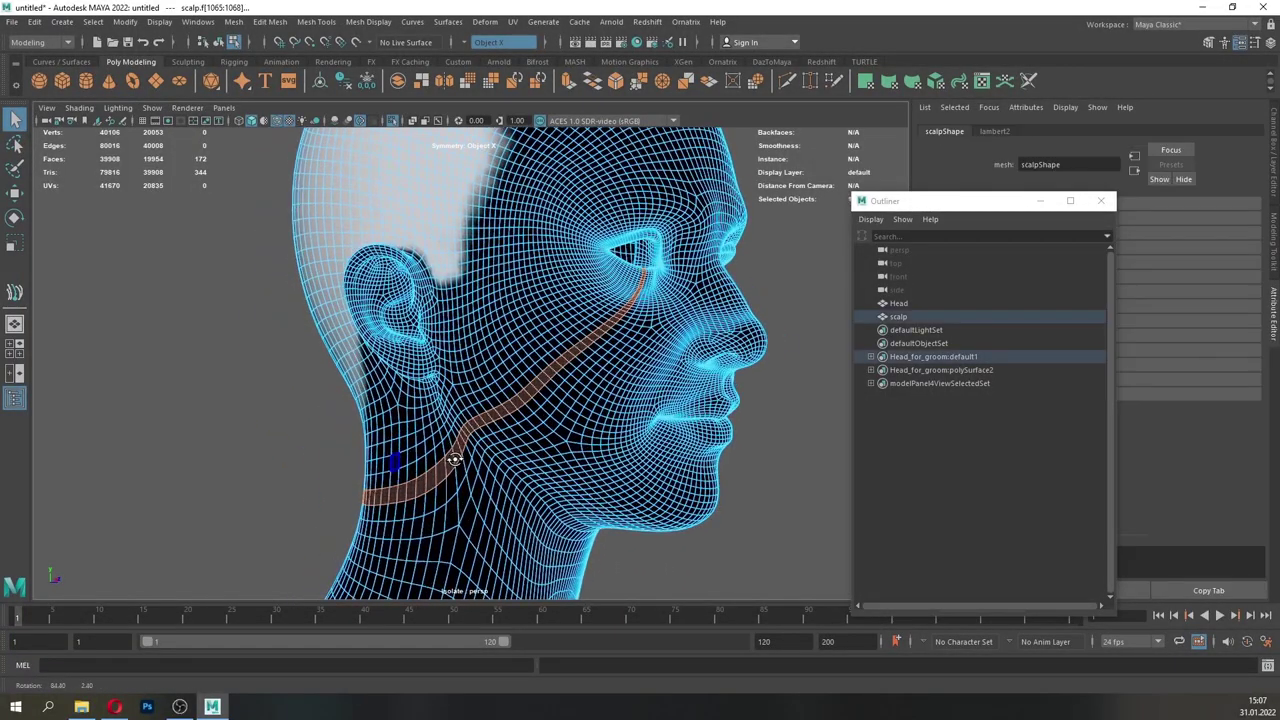
key(Delete)
- Delete the face loop across the forehead below the hairline, and delete the separated face region of the scalp mesh
alt+drag(640, 352, 557, 493)
scroll(517, 434, up, 2)
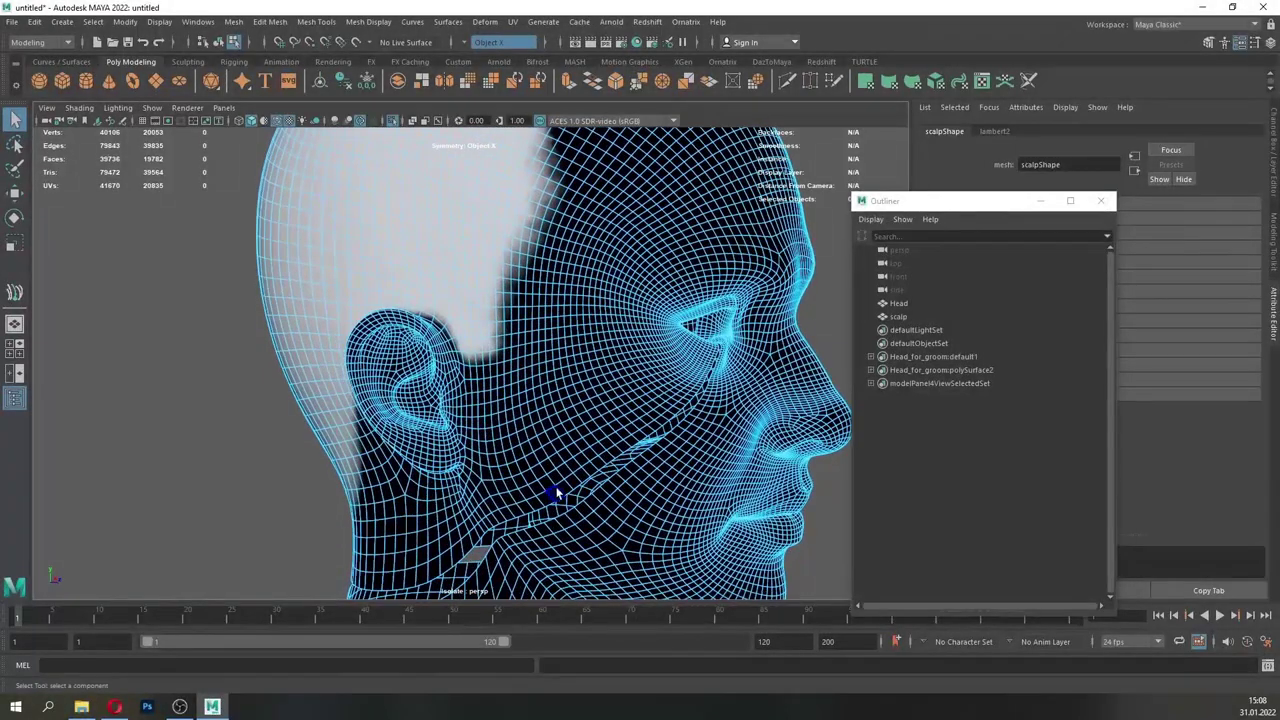
shift+double_click(573, 225)
alt+drag(573, 225, 512, 222)
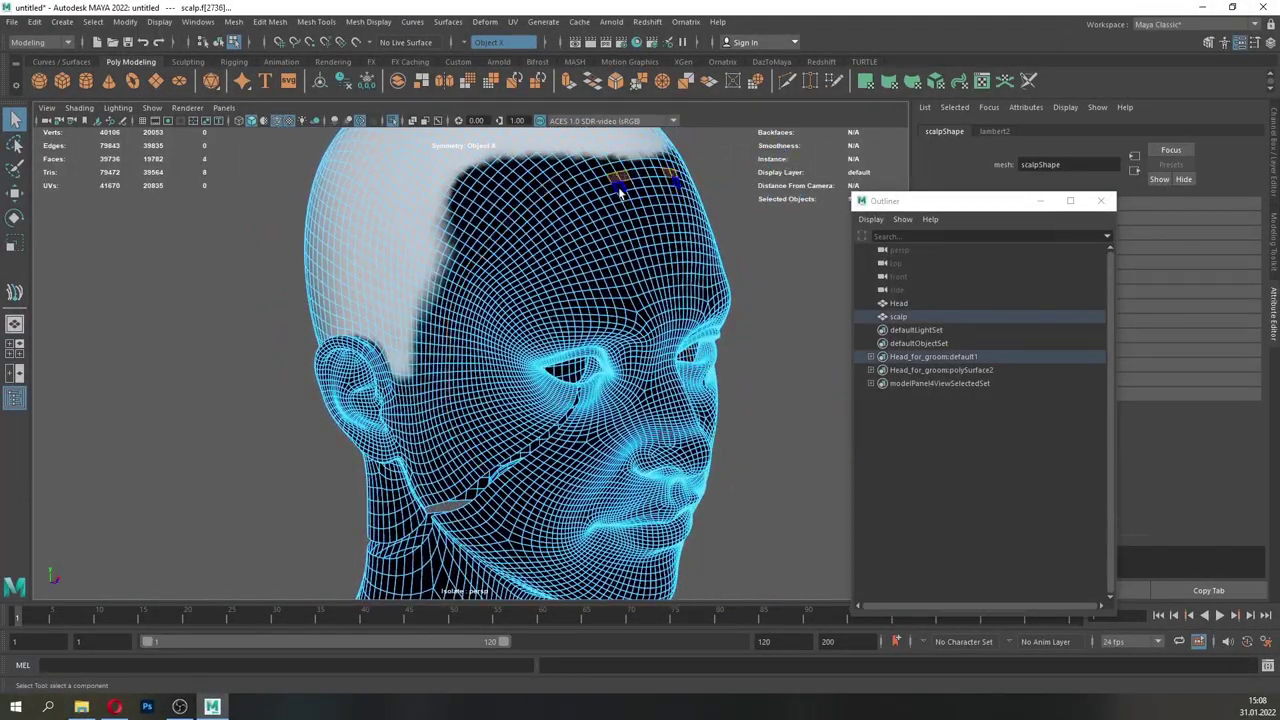
shift+double_click(614, 181)
alt+drag(614, 181, 552, 222)
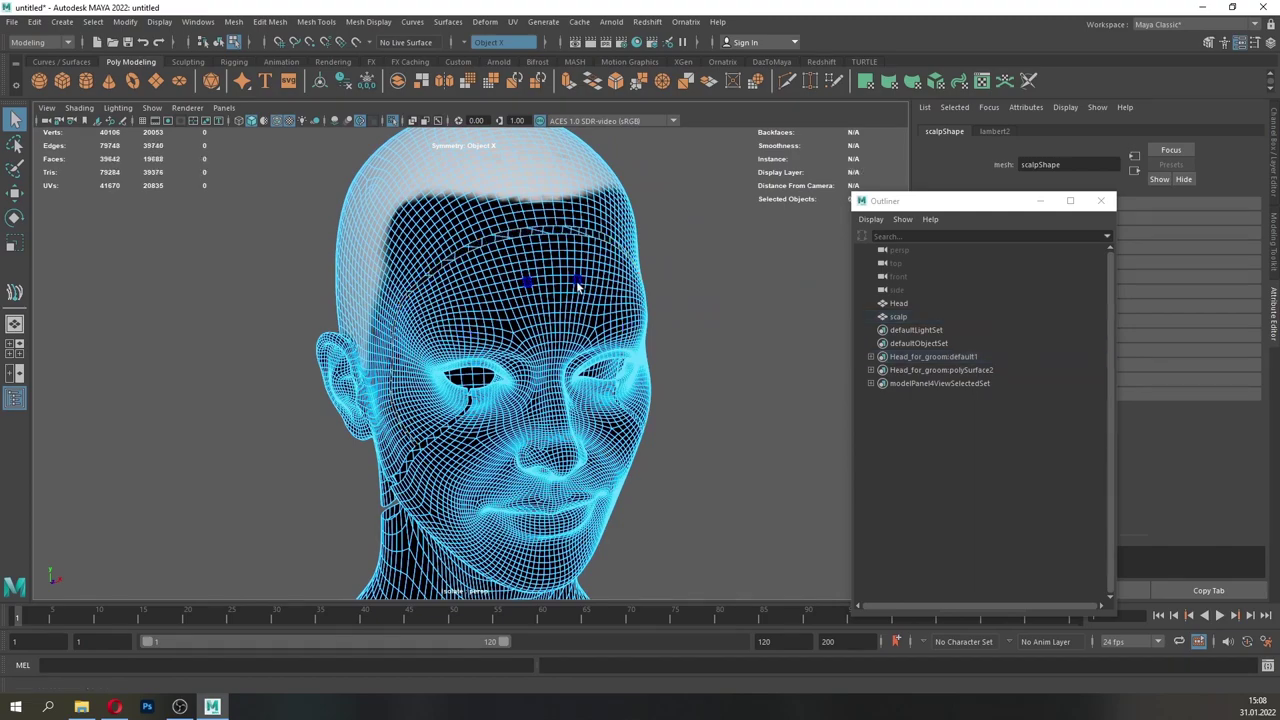
alt+drag(577, 287, 606, 296)
double_click(640, 289)
key(Delete)
- Cut the ears off the scalp mesh by deleting the face loop around their base, keeping faces outside the ear out of the selection
alt+drag(505, 378, 629, 443)
alt+middle_drag(629, 443, 460, 428)
alt+right_drag(460, 428, 594, 423)
alt+drag(594, 423, 506, 390)
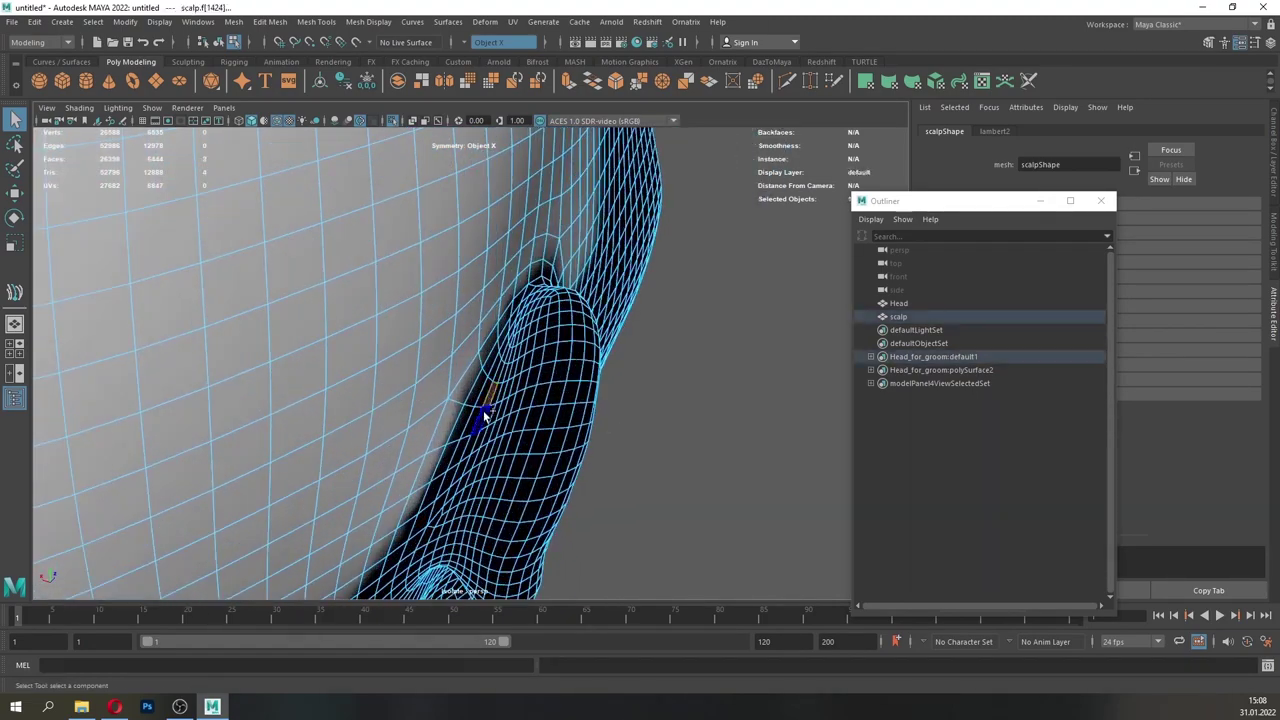
shift+double_click(484, 415)
alt+drag(640, 418, 390, 430)
alt+right_drag(390, 430, 470, 430)
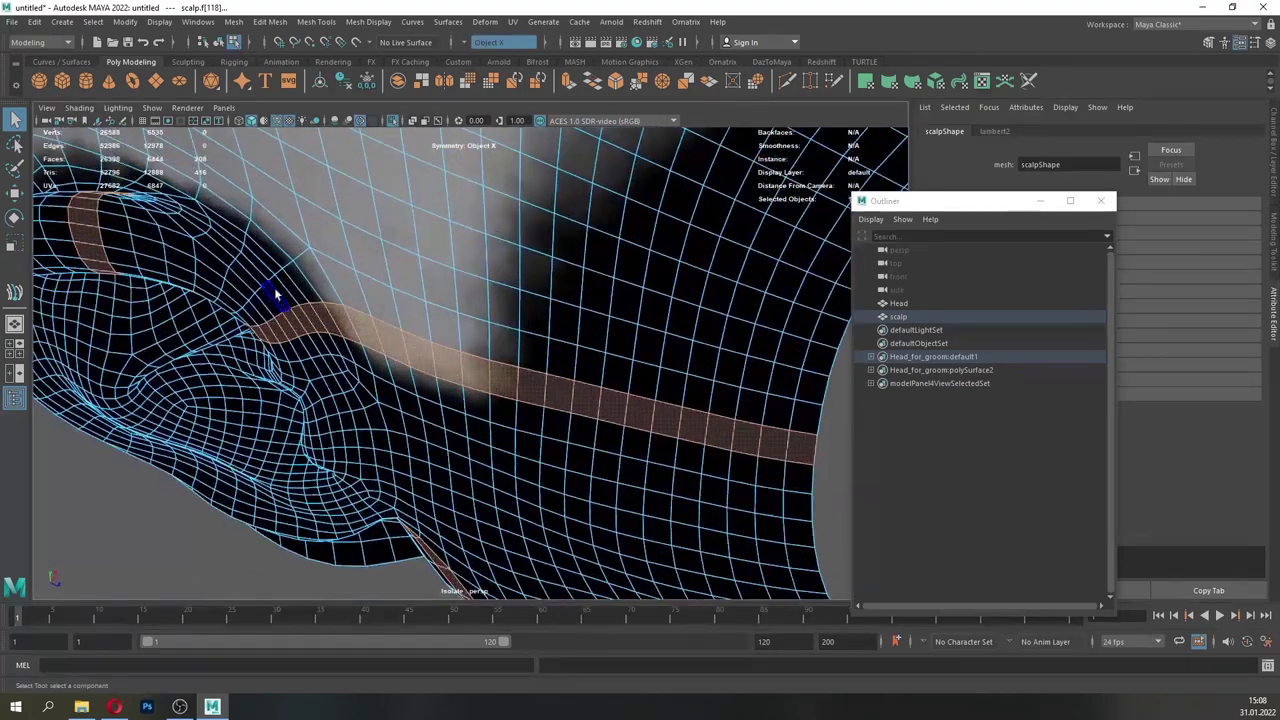
click(276, 293)
shift+double_click(264, 275)
alt+right_drag(400, 270, 345, 262)
alt+drag(345, 262, 421, 327)
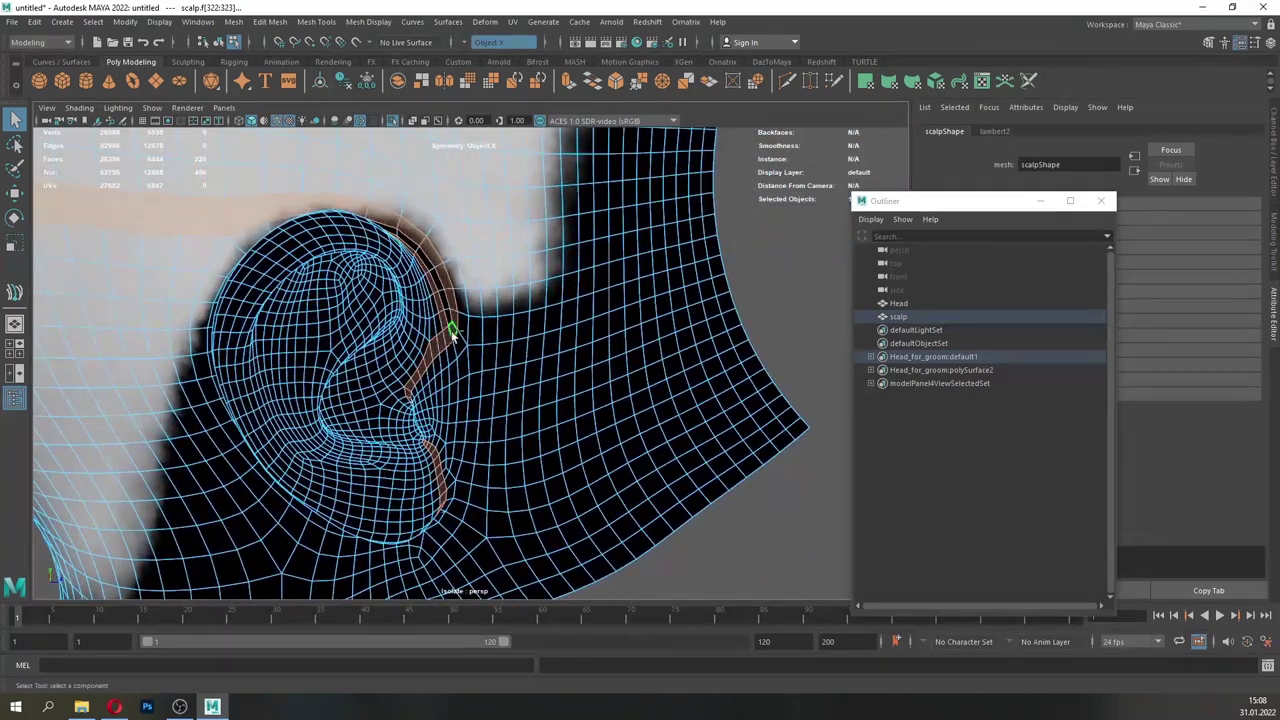
ctrl+click(452, 333)
alt+drag(697, 366, 385, 361)
alt+right_drag(385, 361, 432, 363)
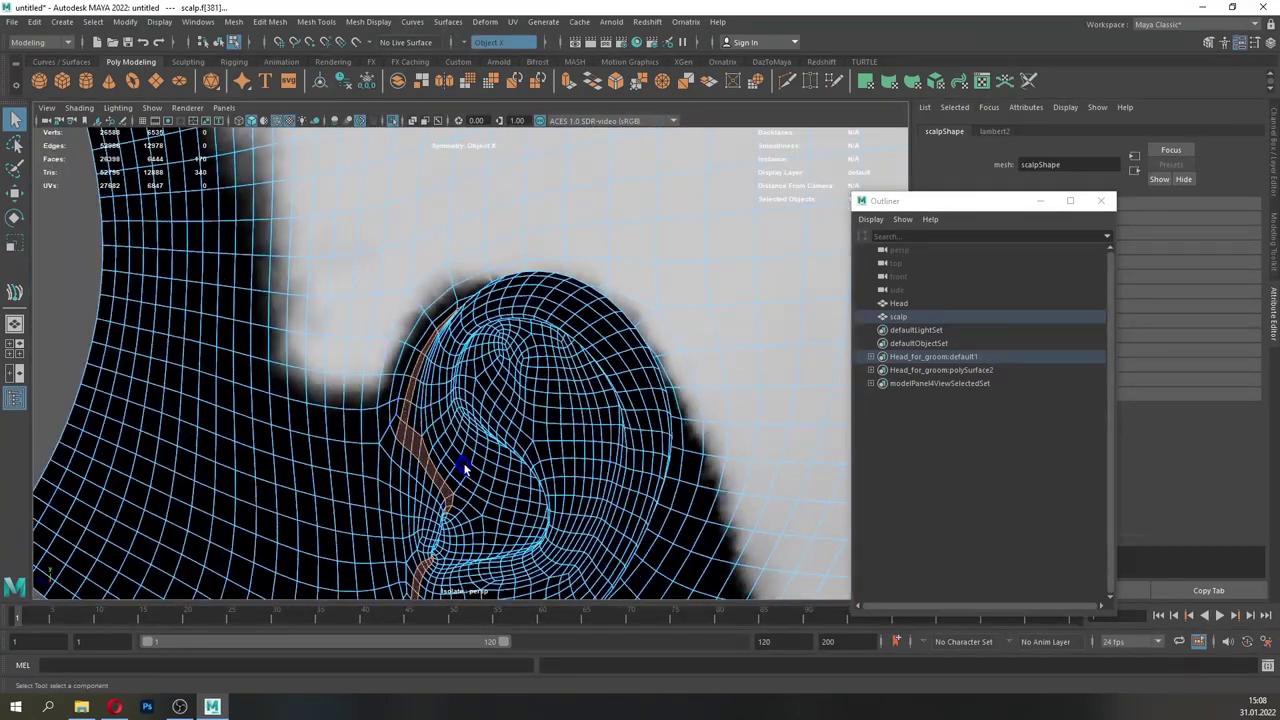
key(Delete)
- Delete the face strips running down from the ear openings and forward across the cheeks below the sideburns
scroll(481, 400, down, 5)
alt+drag(481, 400, 523, 429)
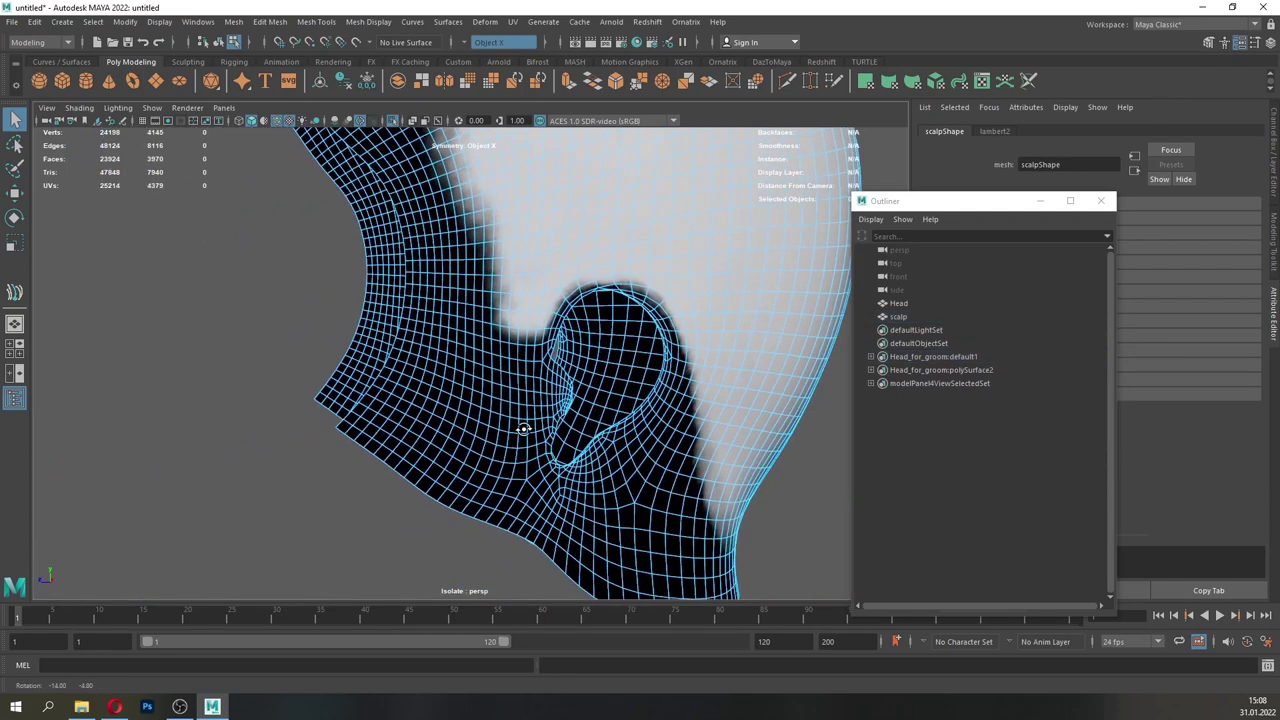
alt+drag(620, 432, 658, 452)
scroll(521, 454, up, 2)
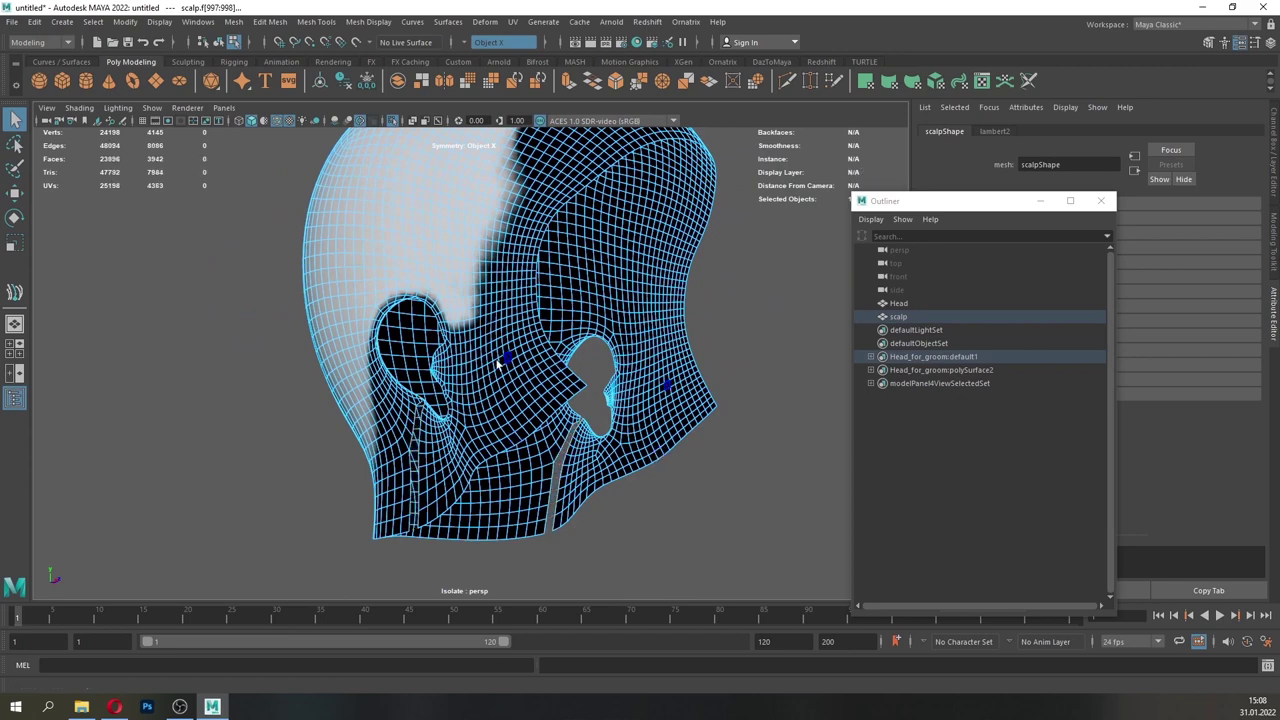
mouse_move(497, 364)
alt+mouse_down()
mouse_move(508, 359)
mouse_move(492, 366)
alt+mouse_up()
scroll(490, 362, up, 4)
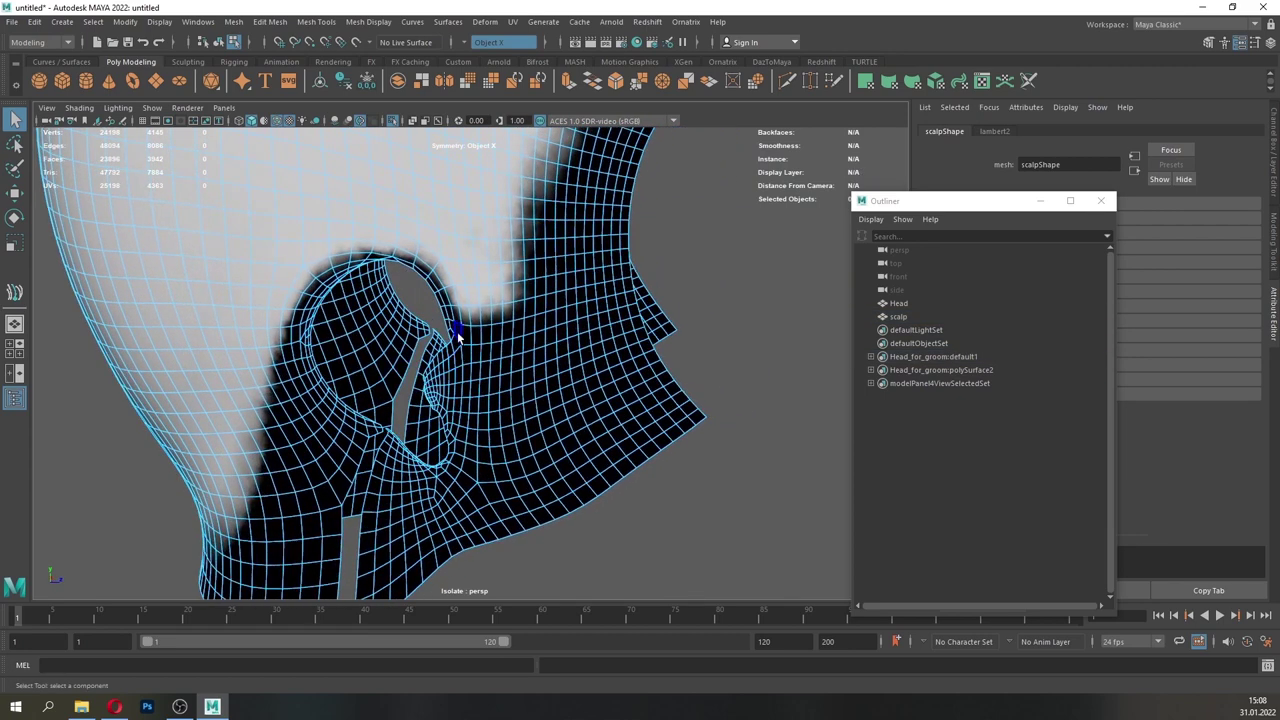
click(476, 355)
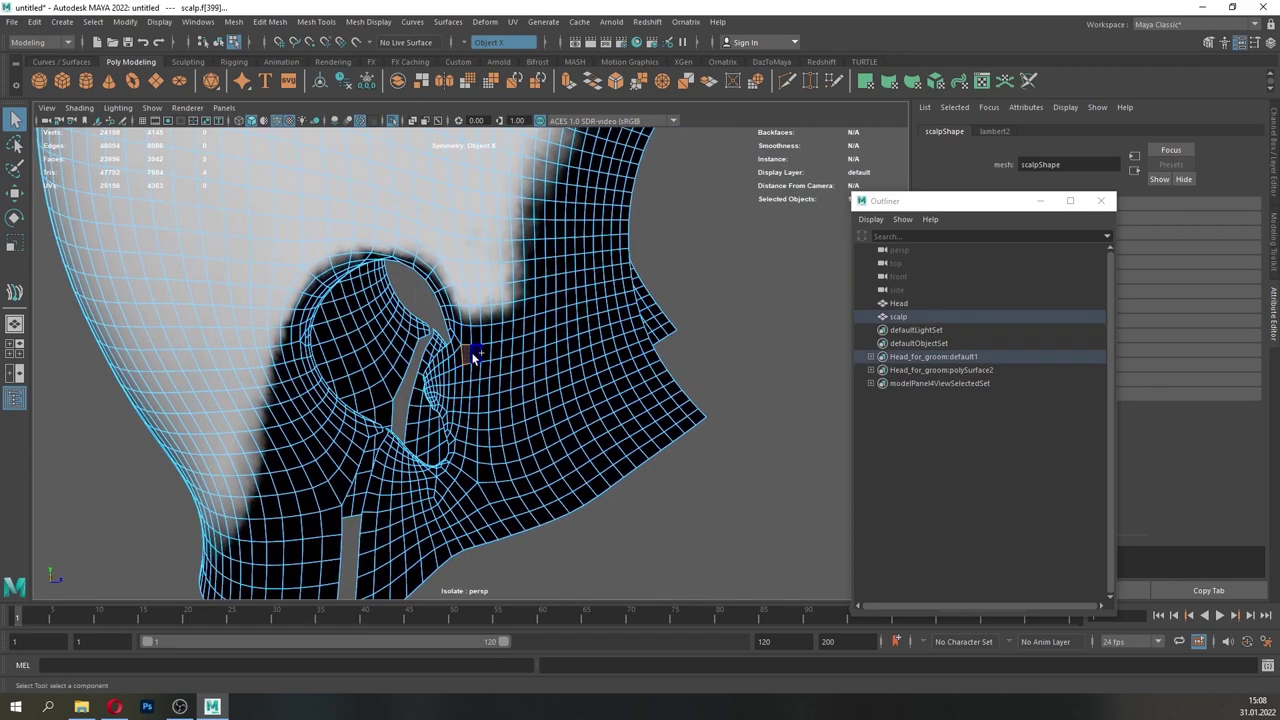
key(Delete)
- Delete the stray faces in front of the ear openings and the detached cheek and jaw pieces
alt+drag(468, 338, 477, 381)
click(488, 327)
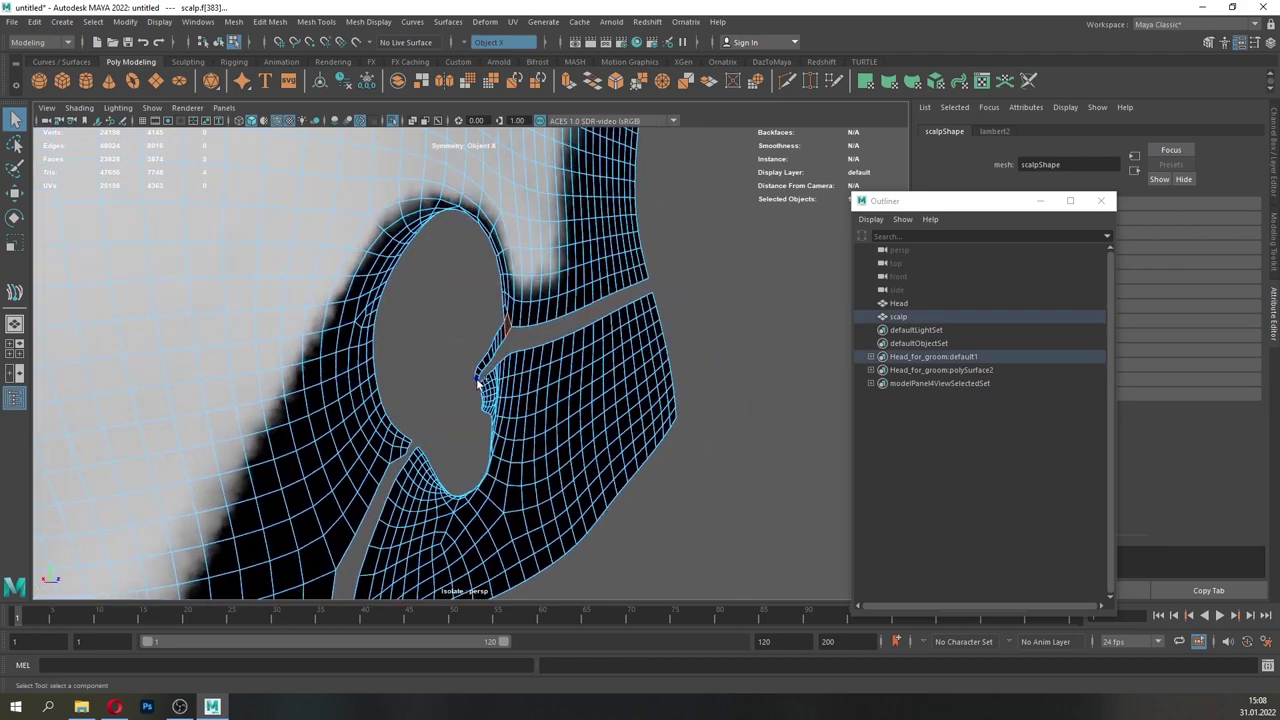
key(Delete)
click(507, 332)
key(Delete)
double_click(588, 354)
key(Delete)
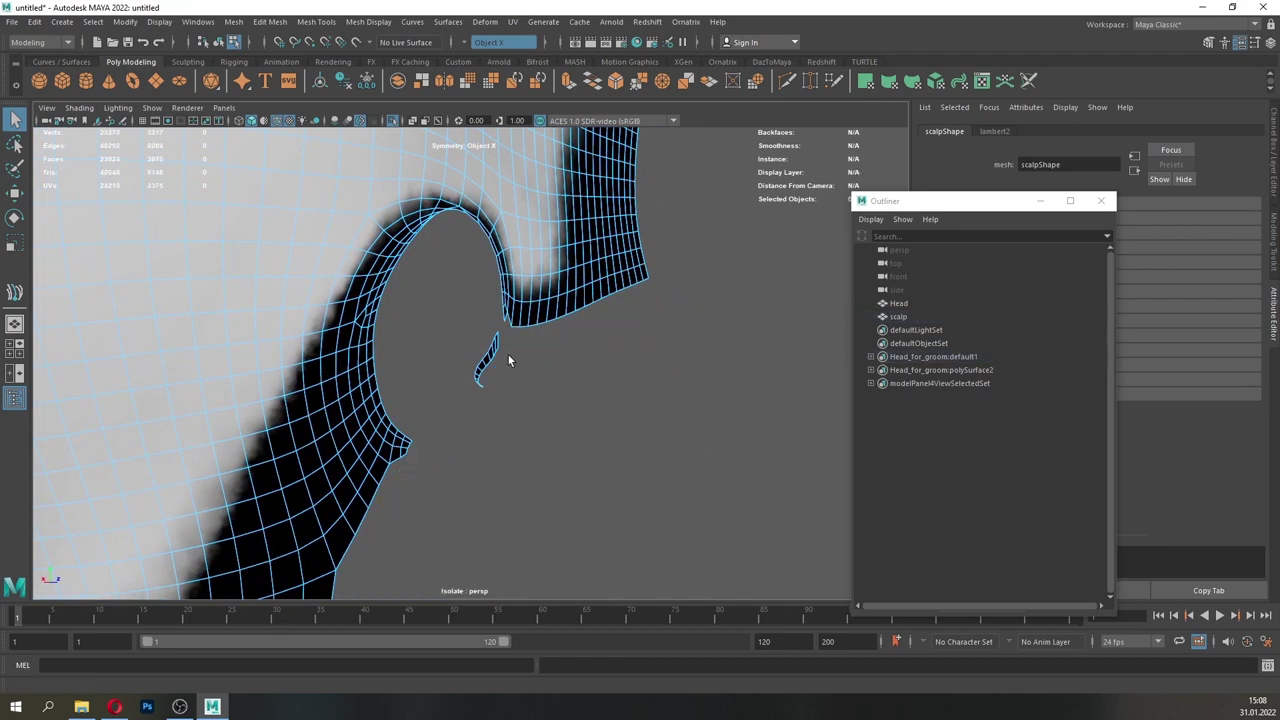
- Return to object selection, show the whole scene again and turn off the wireframe overlay to check the trimmed scalp on the head
scroll(570, 396, down, 5)
alt+drag(583, 393, 518, 435)
scroll(500, 425, down, 3)
mouse_move(426, 394)
alt+mouse_down()
mouse_move(386, 406)
mouse_move(422, 387)
alt+mouse_up()
key(F8)
click(393, 121)
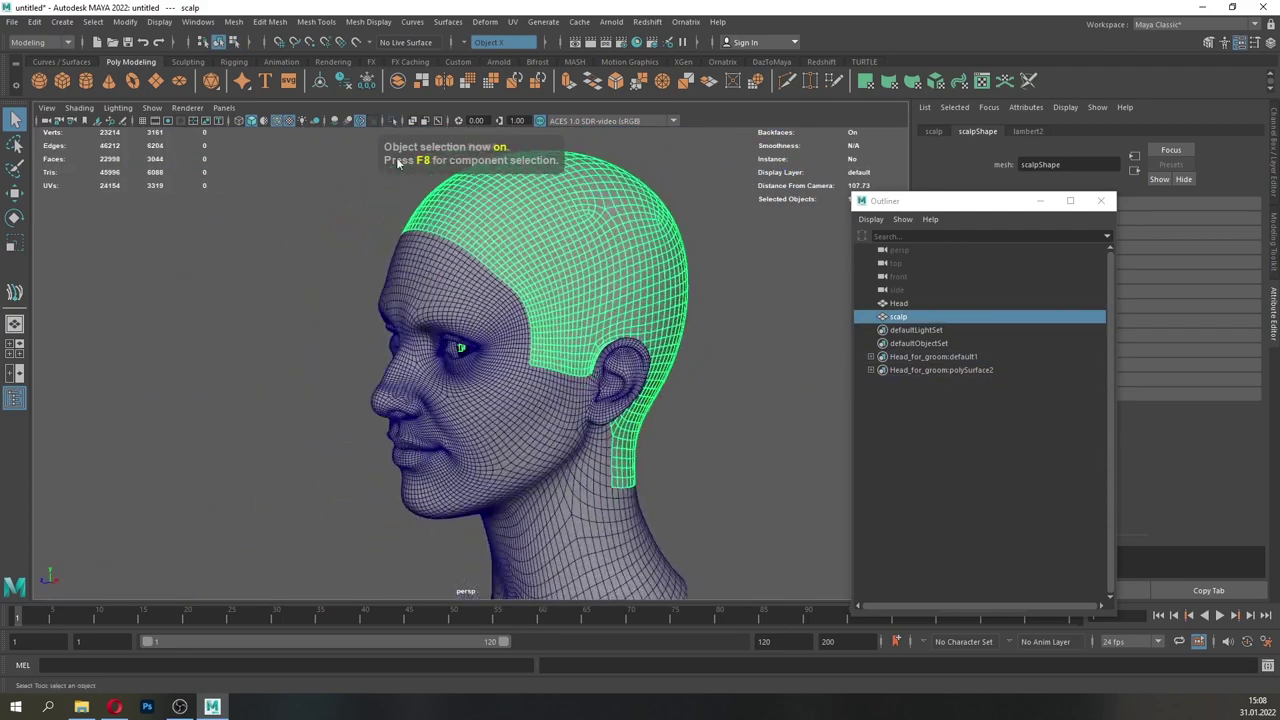
click(277, 121)
alt+middle_drag(536, 408, 489, 360)
scroll(489, 360, down, 4)
alt+drag(406, 355, 497, 360)
alt+middle_drag(497, 360, 565, 366)
alt+drag(565, 360, 691, 360)
alt+middle_drag(563, 358, 483, 370)
alt+drag(483, 370, 521, 368)
- Add the Ornatrix Fur Ball groom to the scalp mesh and disable its ChangeWidth1 and HairFromGuides1 operators
click(686, 22)
click(694, 45)
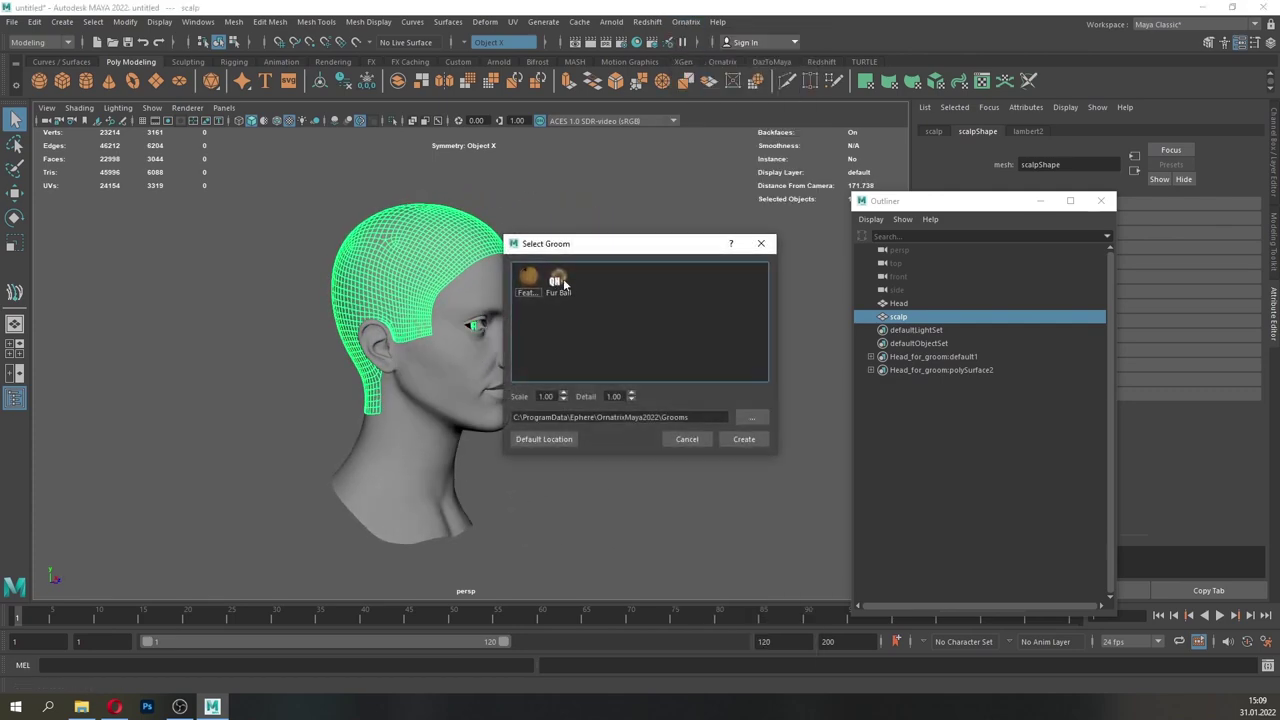
click(740, 443)
click(722, 63)
click(77, 166)
click(77, 186)
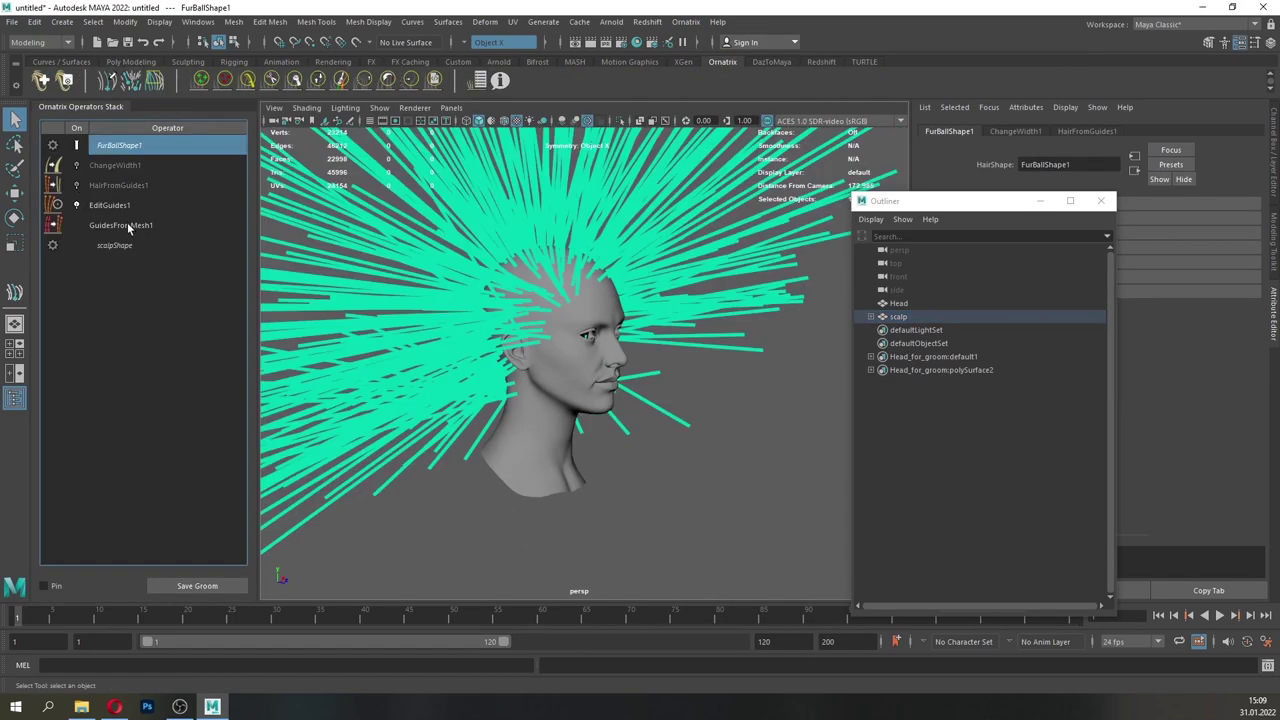
- Lower the root Count of the GuidesFromMesh1 operator to its minimum to clear the generated guides
click(126, 226)
mouse_move(545, 338)
alt+mouse_down()
mouse_move(588, 347)
mouse_move(550, 346)
alt+mouse_up()
click(1038, 210)
drag(1124, 269, 1086, 270)
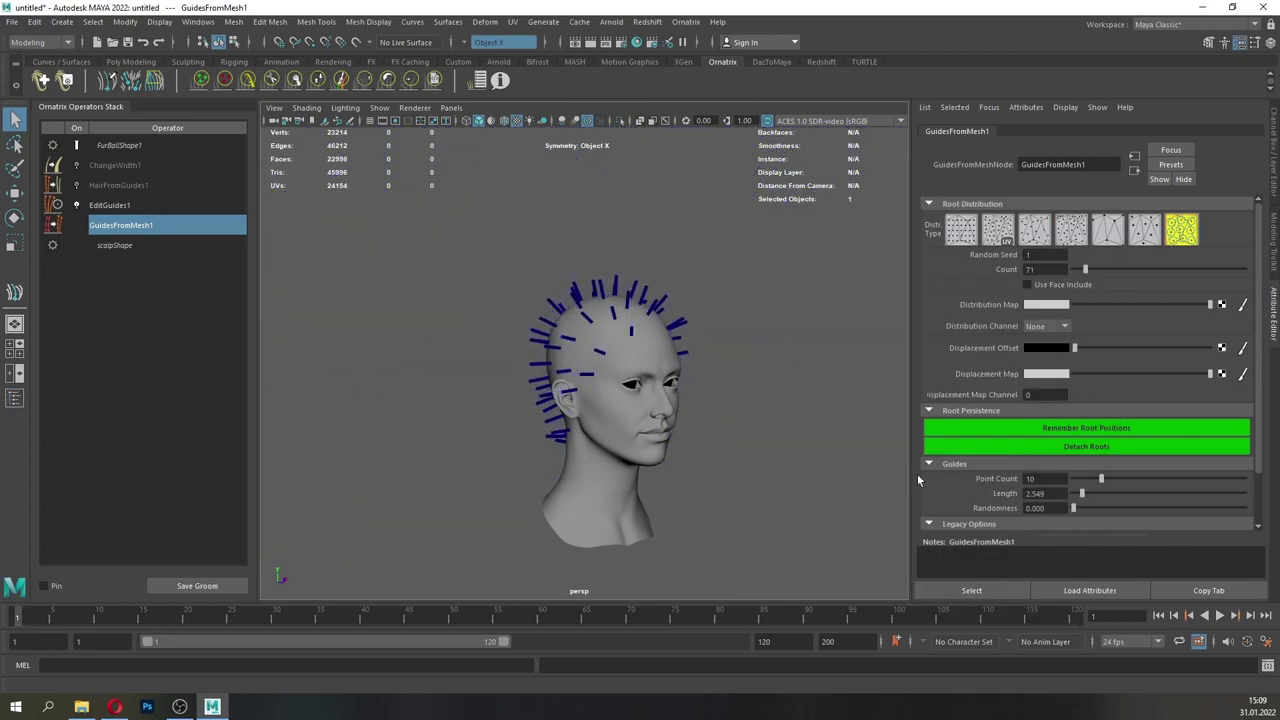
alt+drag(660, 400, 592, 436)
drag(1086, 270, 1073, 270)
alt+drag(640, 370, 590, 380)
- Add a Strand Symmetry operator above EditGuides1 in the operator stack and select EditGuides1 again
click(190, 206)
scroll(590, 380, up, 5)
drag(1259, 366, 1259, 433)
alt+drag(593, 352, 450, 264)
click(150, 225)
click(125, 205)
click(685, 21)
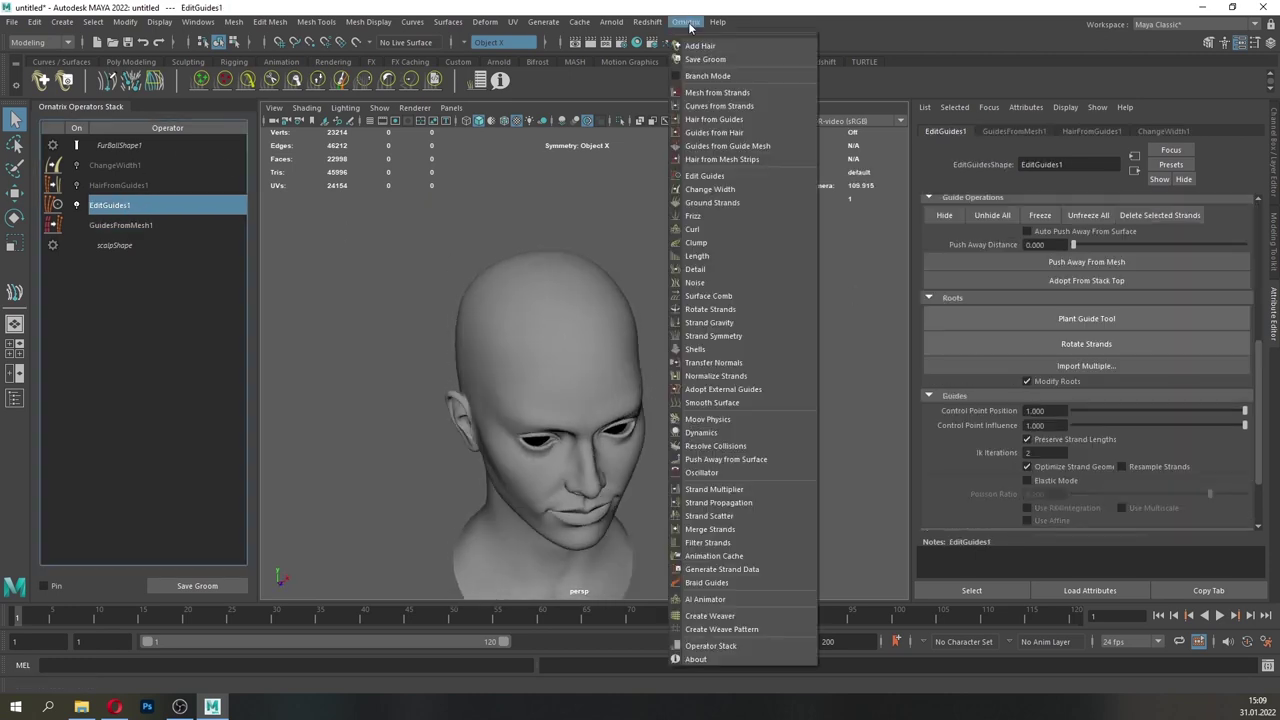
click(736, 337)
alt+drag(659, 346, 411, 251)
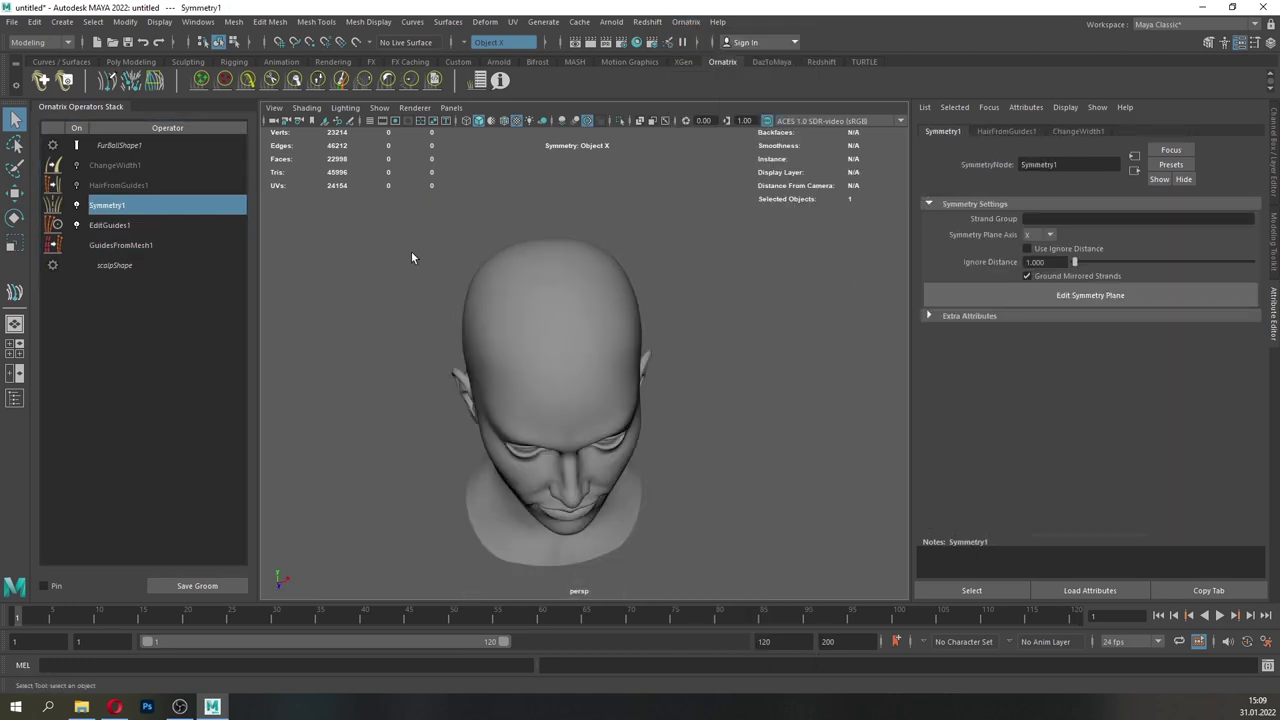
click(125, 226)
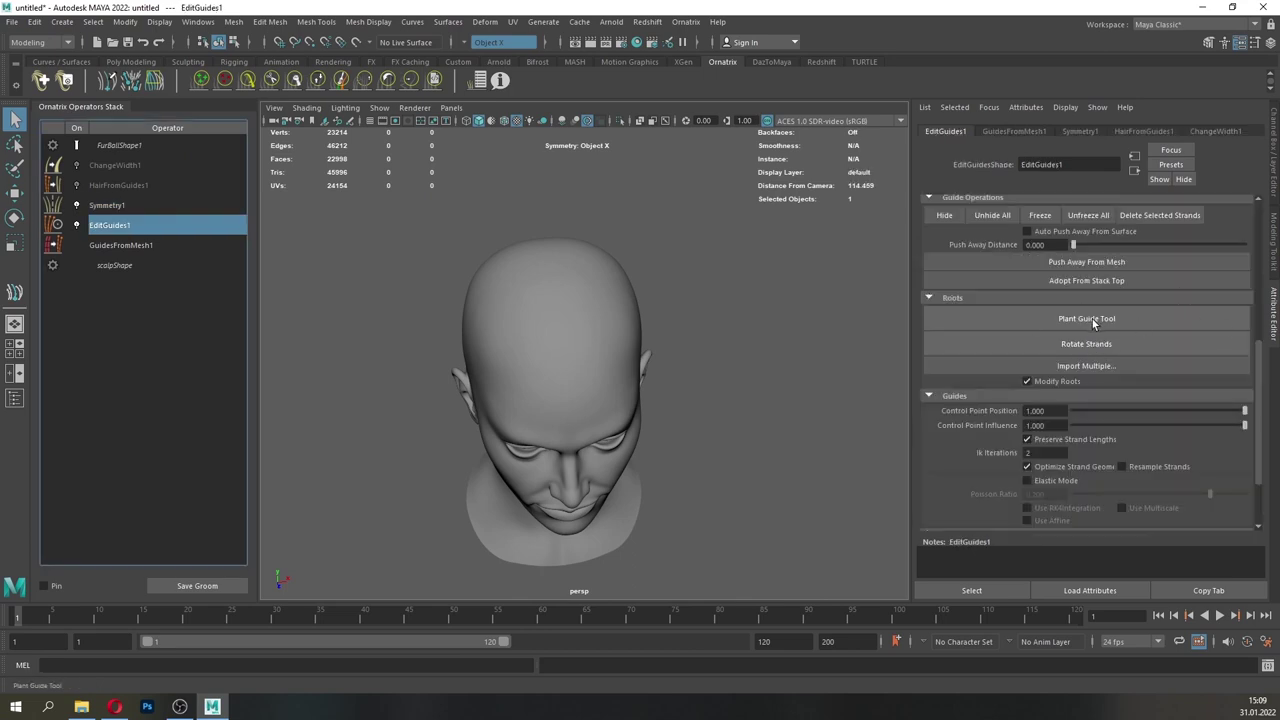
- With the Plant Guide Tool, plant a row of guides just beside the scalp's center line from the forehead to the crown
click(1092, 319)
alt+drag(606, 304, 555, 369)
scroll(598, 322, up, 2)
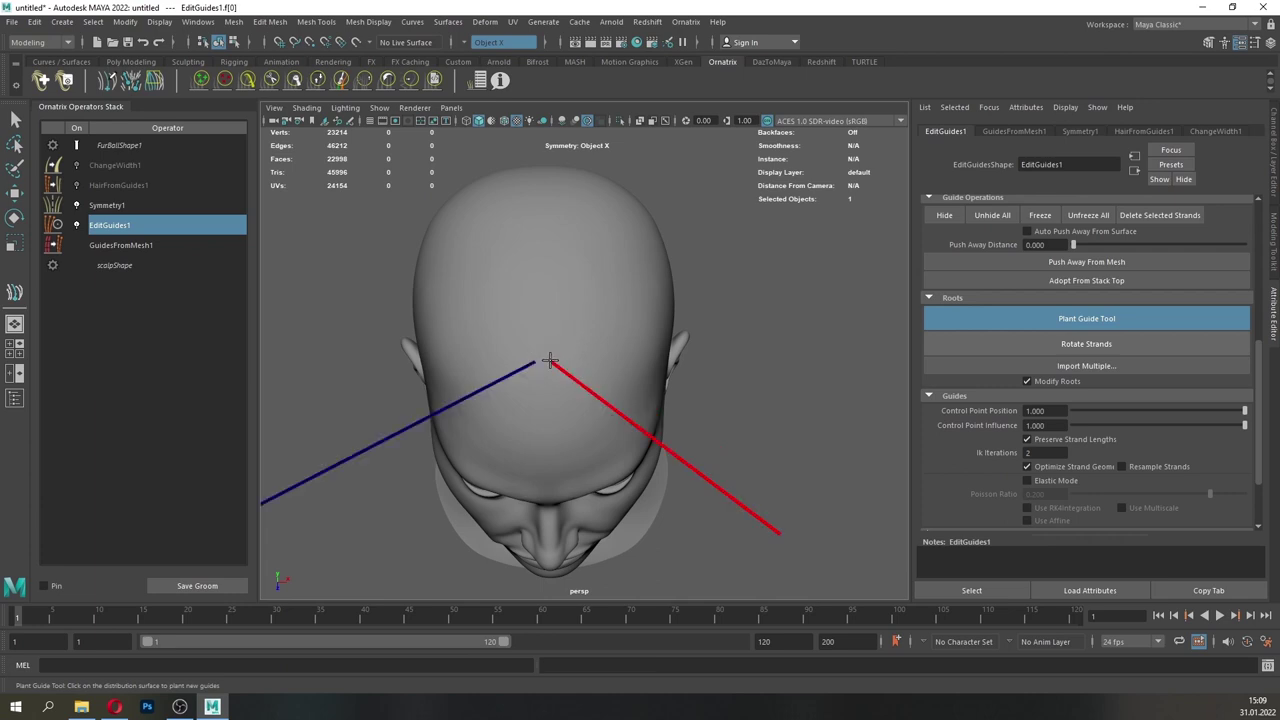
click(549, 315)
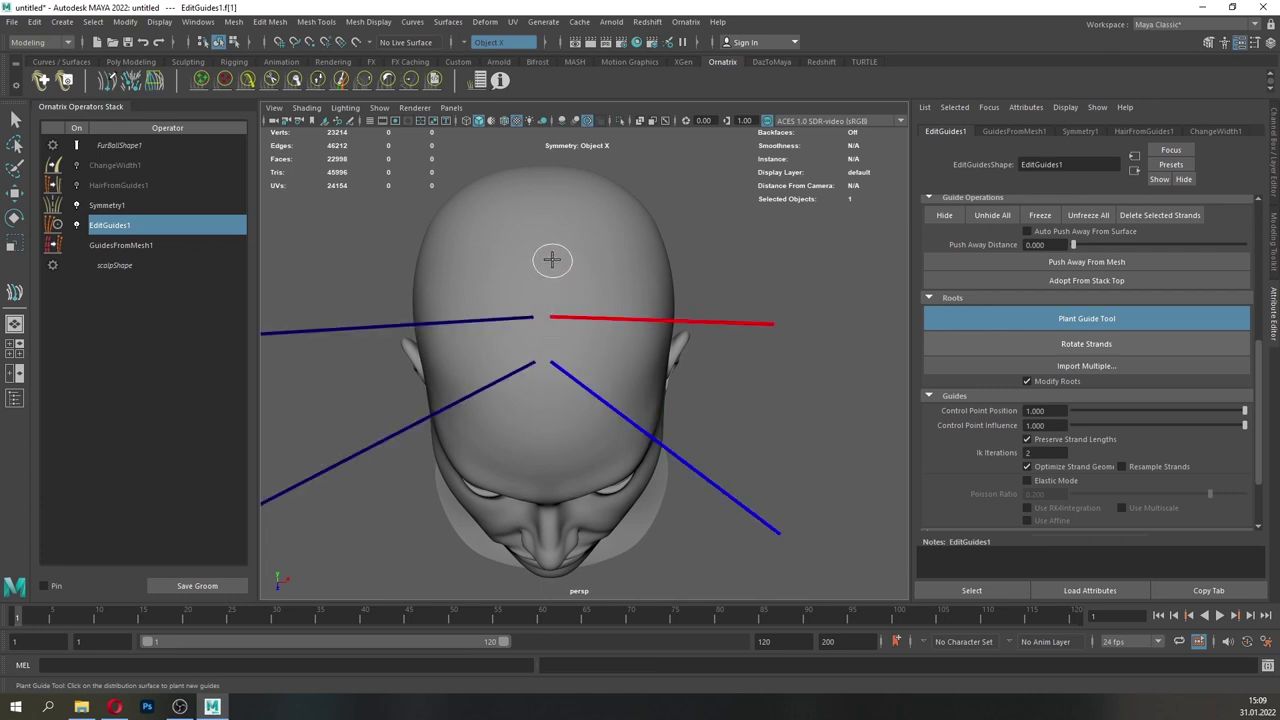
click(548, 204)
alt+drag(672, 238, 614, 294)
key(space)
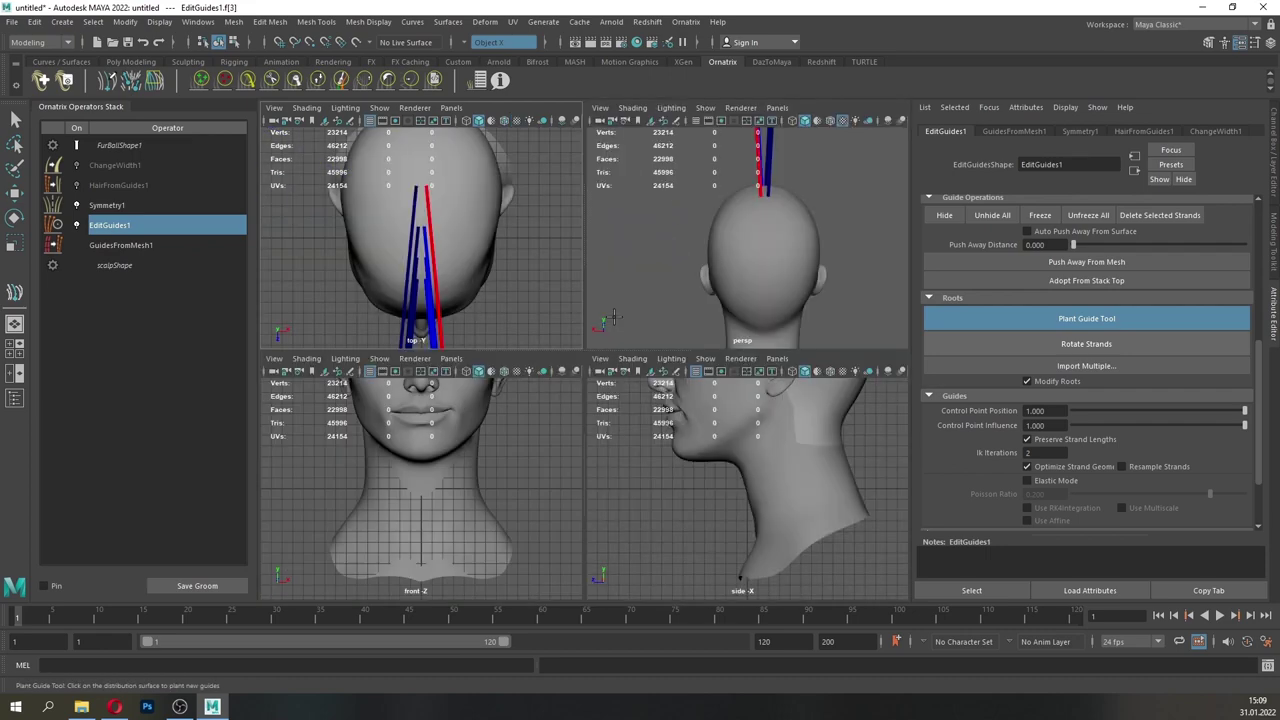
key(space)
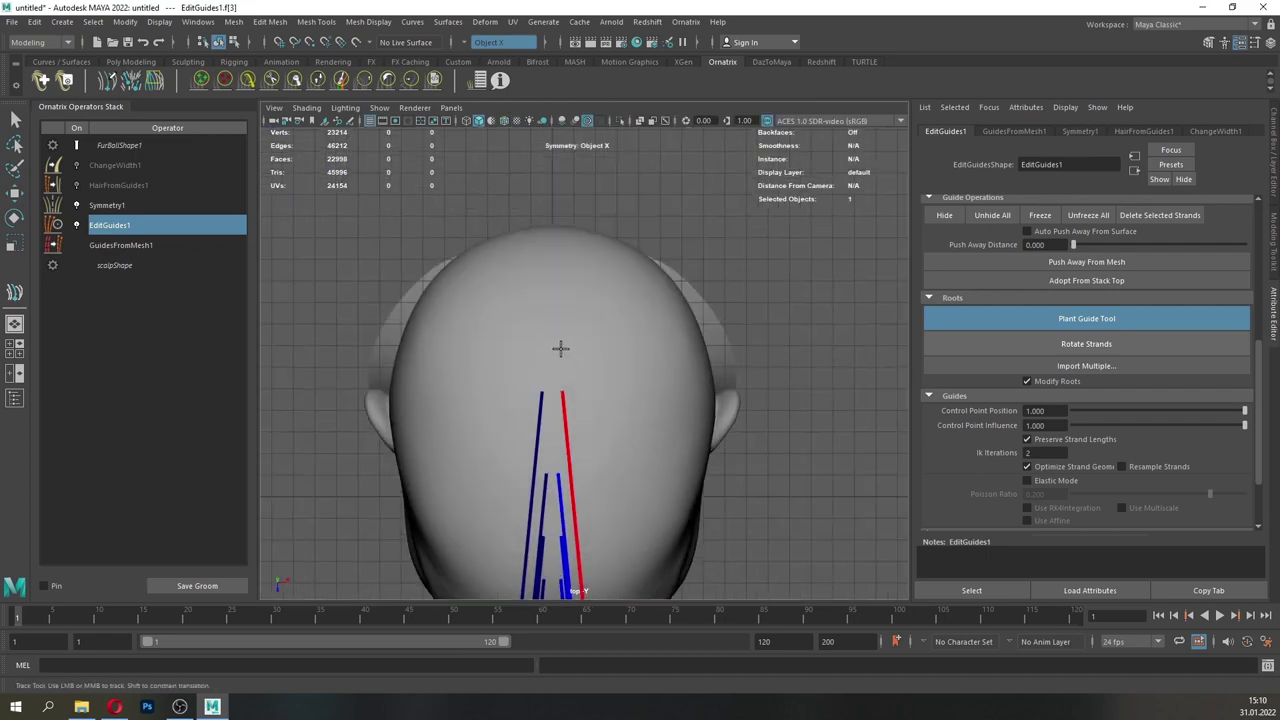
click(559, 289)
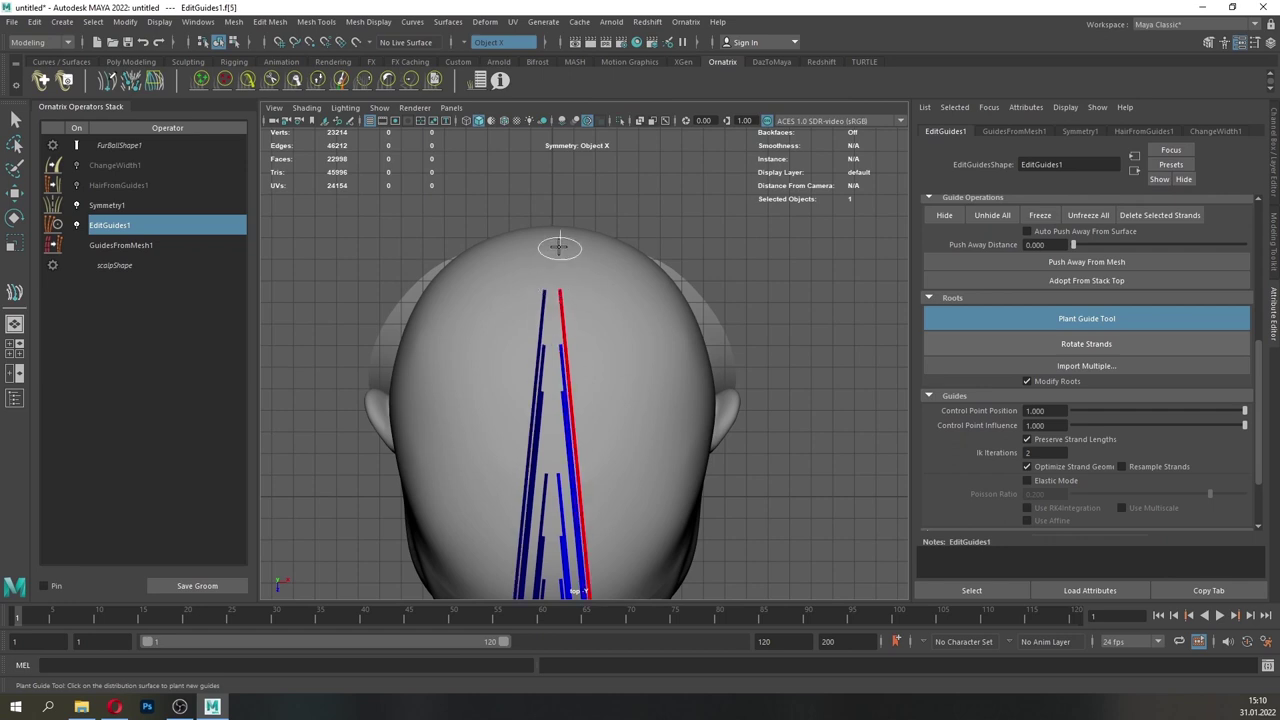
click(560, 247)
- Continue the center-line row of guides down the back of the head to the nape and add one at the front
key(space)
key(space)
alt+drag(704, 374, 668, 382)
click(588, 272)
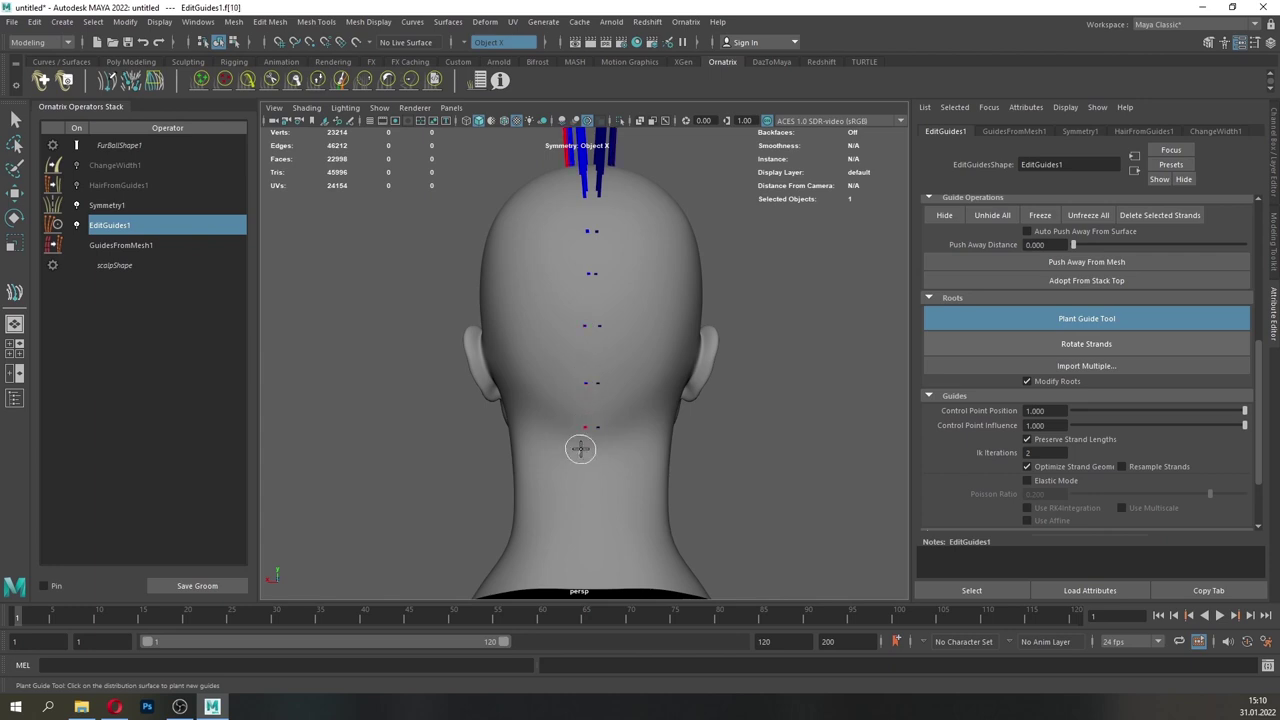
alt+drag(610, 460, 502, 280)
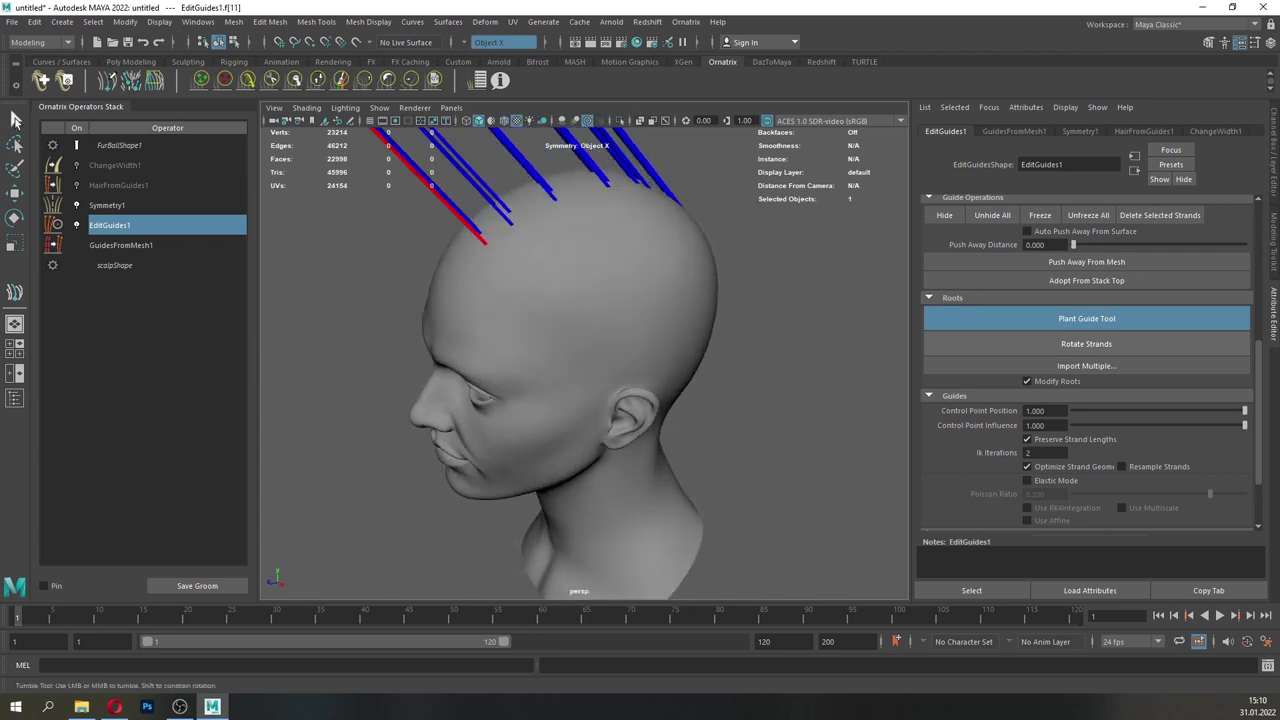
- Hide the head mesh so only the masked scalp remains in view, and select the groom again
click(15, 119)
click(117, 149)
click(620, 478)
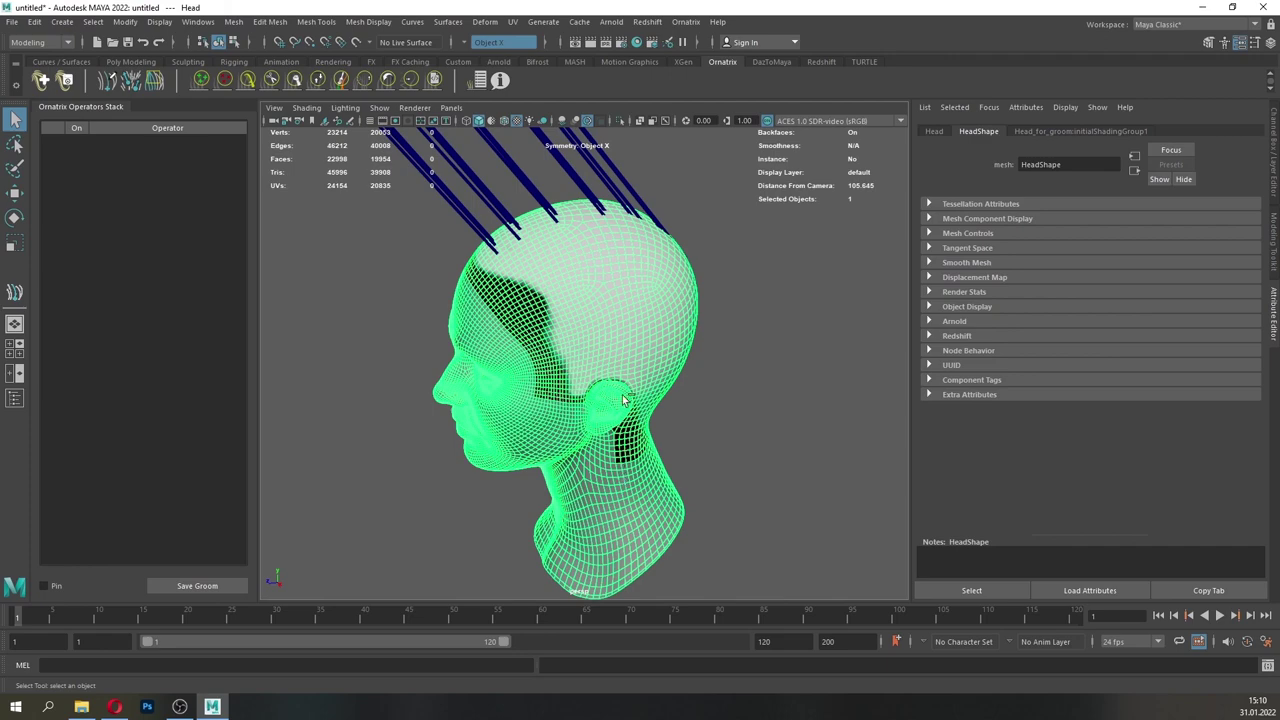
key(ctrl+h)
alt+drag(603, 327, 550, 335)
click(541, 158)
- Select the EditGuides1 operator and activate its root editing mode
click(119, 210)
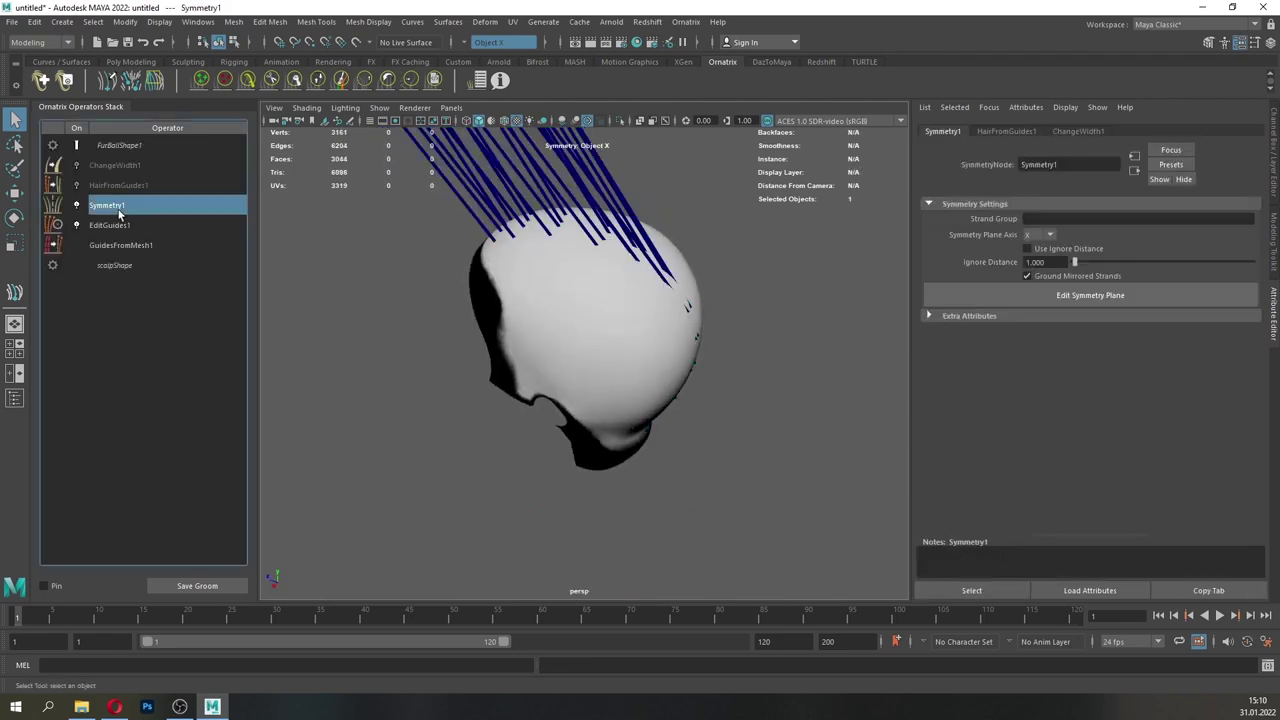
click(118, 225)
drag(1258, 358, 1258, 222)
click(1034, 223)
- Plant guides with the Plant Guide Tool along the front hairline, following the white edge of the painted mask
mouse_move(620, 257)
alt+mouse_down()
mouse_move(791, 225)
mouse_move(627, 249)
alt+mouse_up()
scroll(628, 252, up, 5)
mouse_move(648, 318)
alt+mouse_down()
mouse_move(635, 327)
mouse_move(648, 318)
alt+mouse_up()
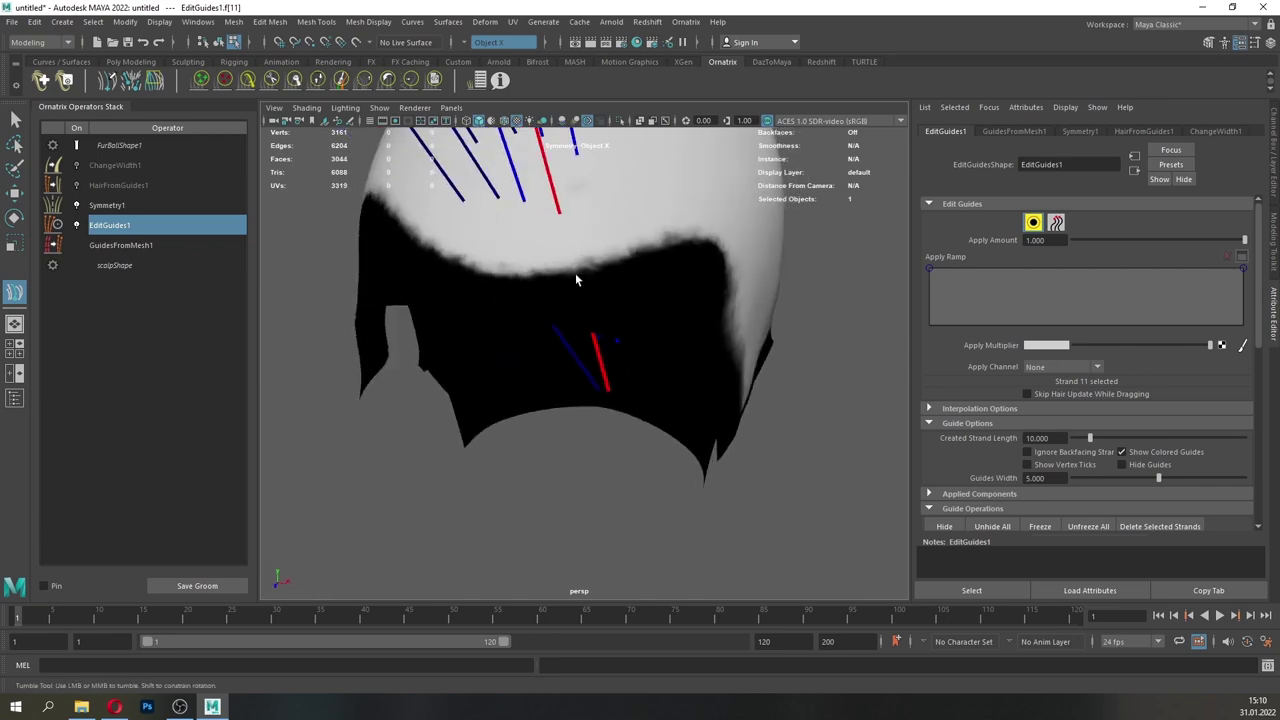
alt+drag(576, 280, 543, 343)
scroll(1054, 488, down, 3)
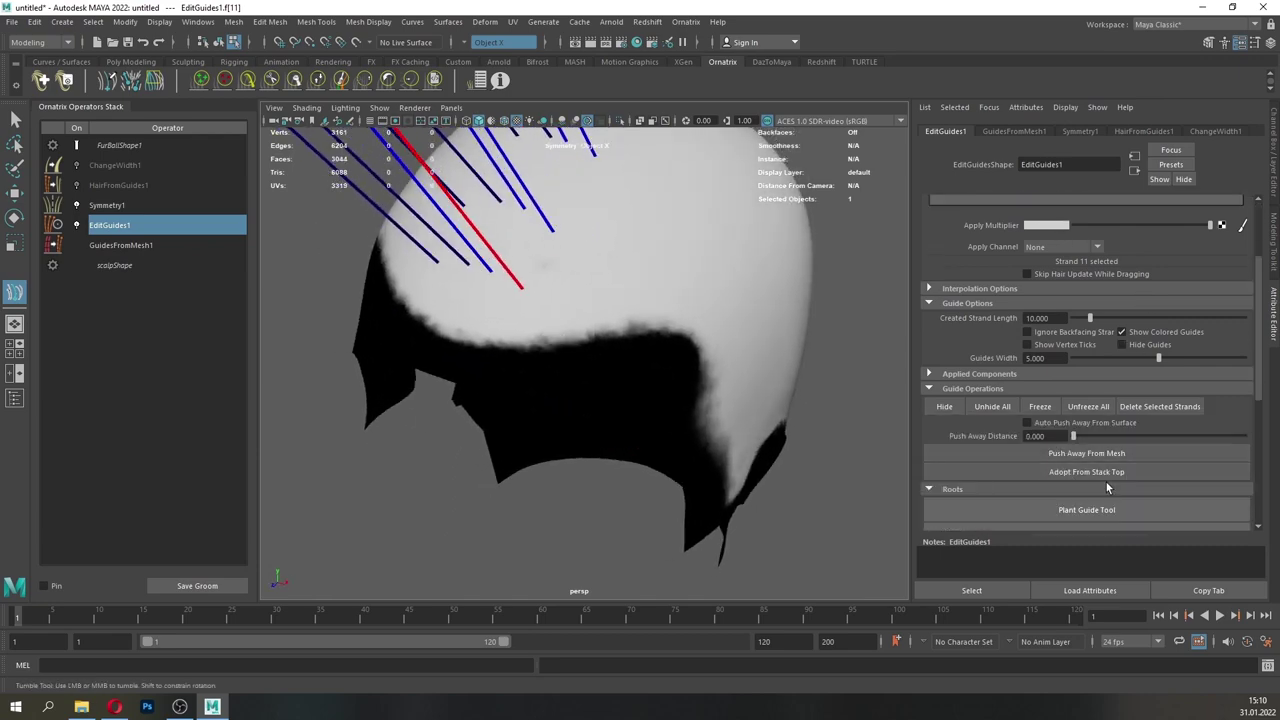
click(1080, 510)
alt+drag(617, 309, 632, 380)
mouse_move(632, 380)
alt+right_down()
mouse_move(669, 409)
mouse_move(612, 375)
alt+right_up()
alt+drag(612, 375, 690, 373)
click(593, 370)
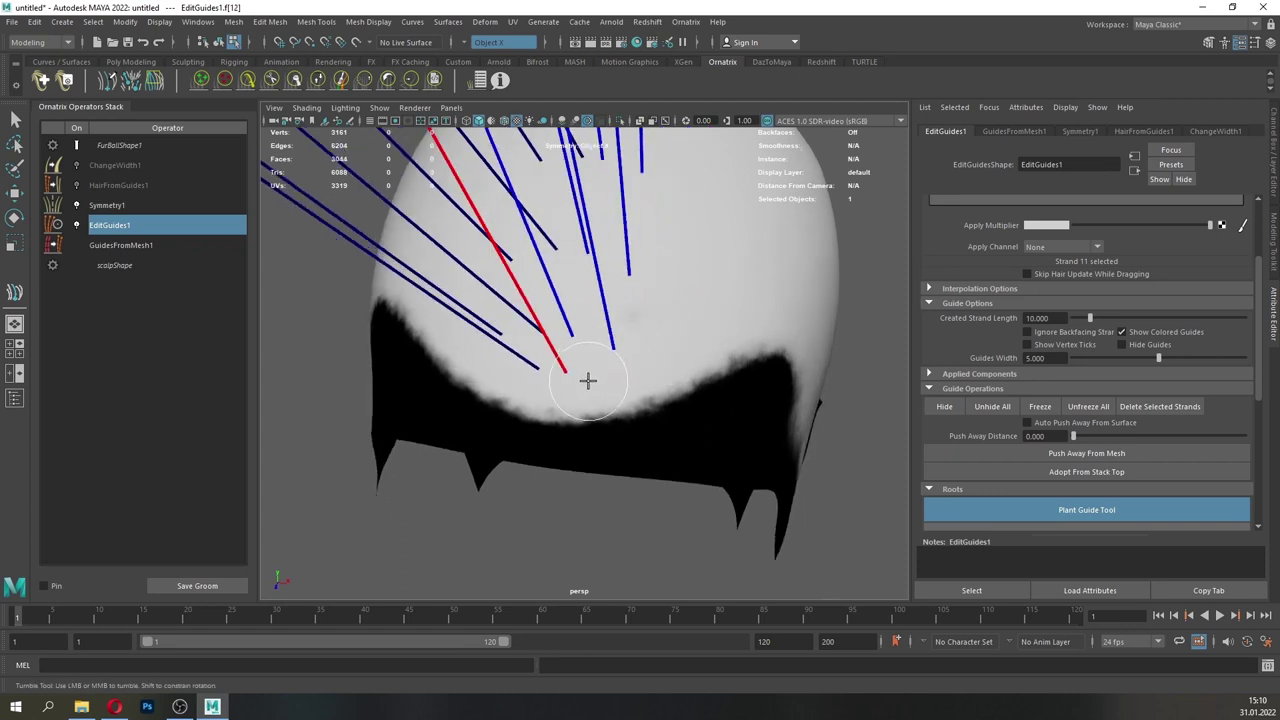
click(590, 384)
click(633, 382)
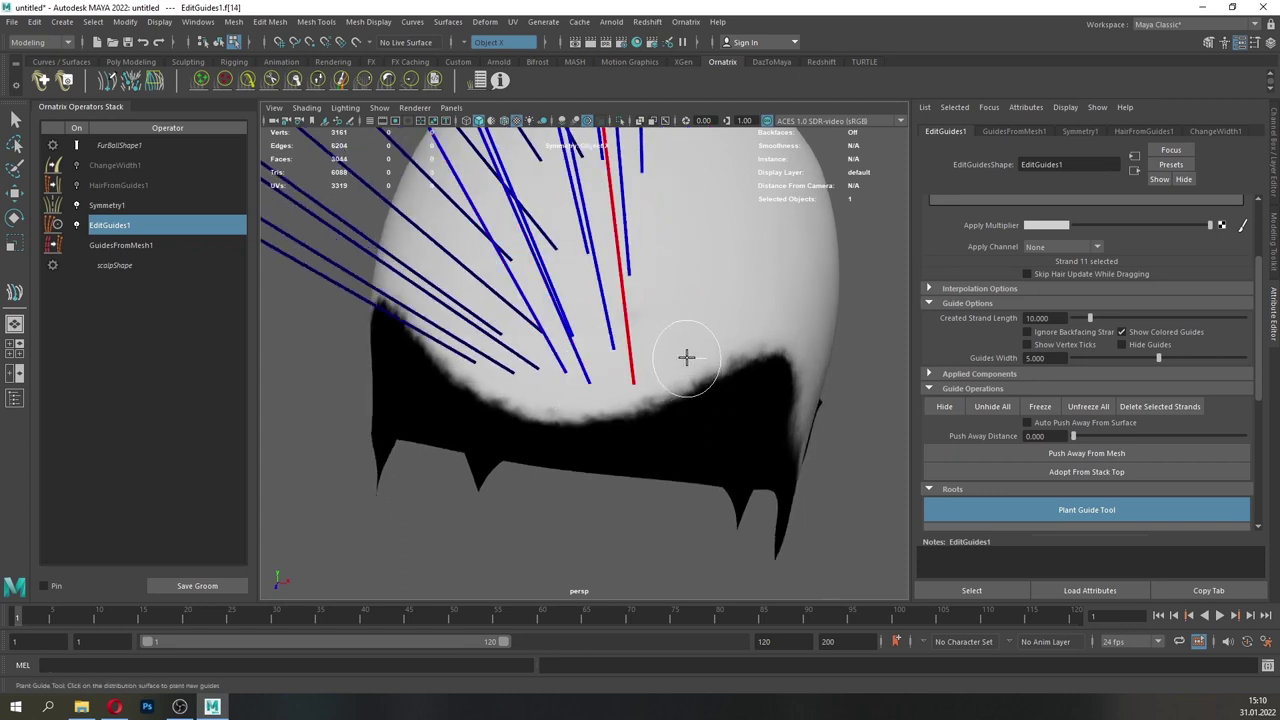
- Plant guides around the temple and down the sideburn to the area above the ear
click(688, 357)
mouse_move(729, 340)
alt+mouse_down()
mouse_move(764, 346)
mouse_move(734, 361)
alt+mouse_up()
click(705, 320)
alt+drag(596, 336, 561, 330)
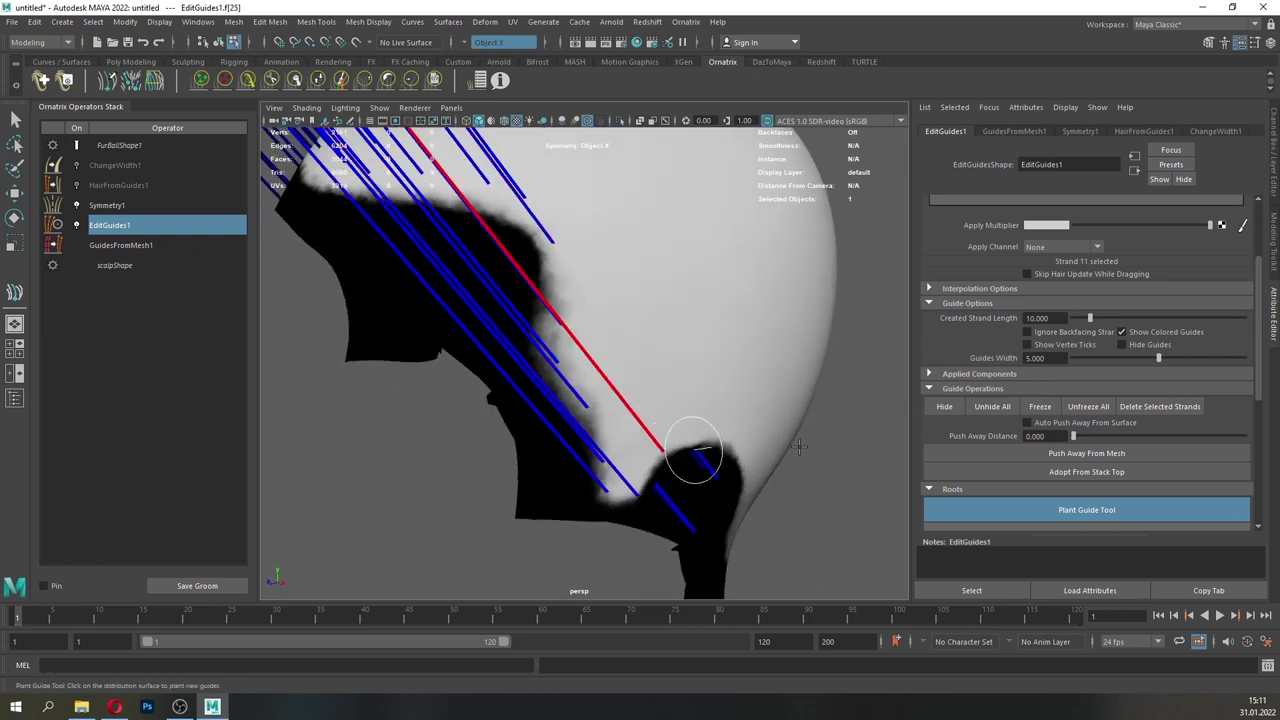
- Plant guides along the mask edge behind the ear down to the nape
alt+drag(799, 446, 480, 393)
alt+middle_drag(662, 480, 500, 310)
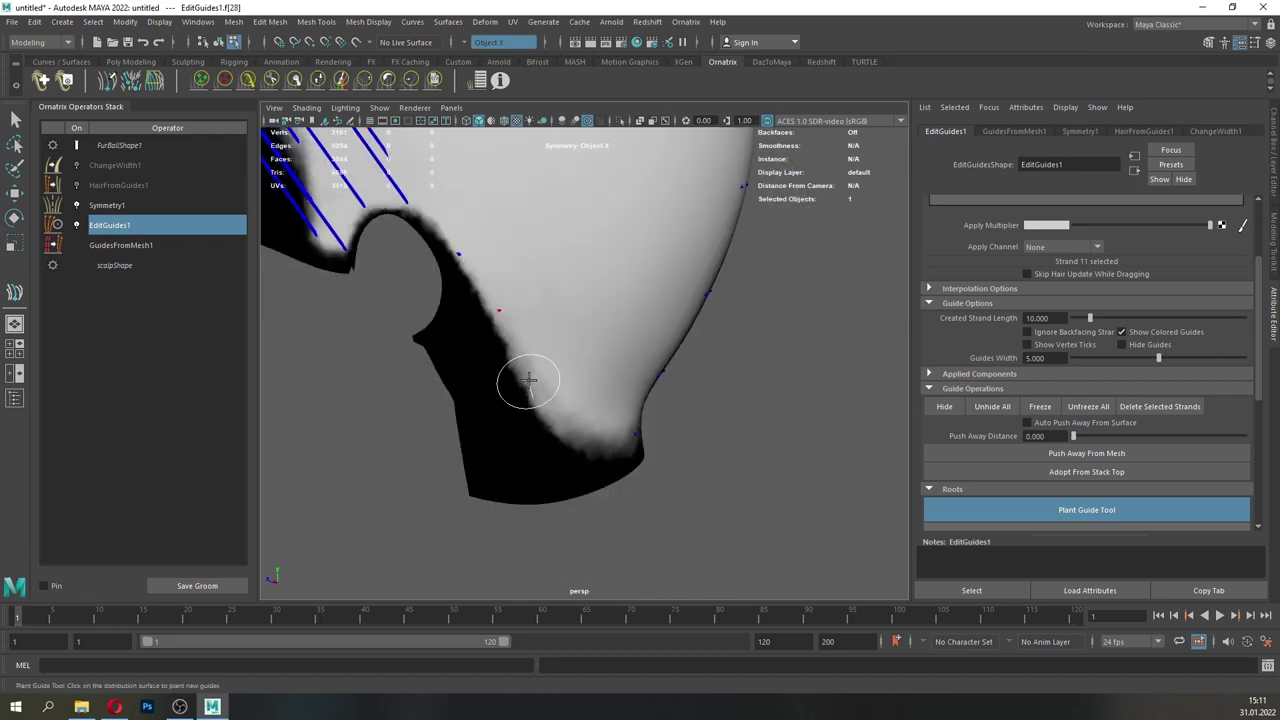
alt+drag(665, 447, 646, 386)
- Plant inner guides across the front and upper side of the scalp and over the crown
click(477, 387)
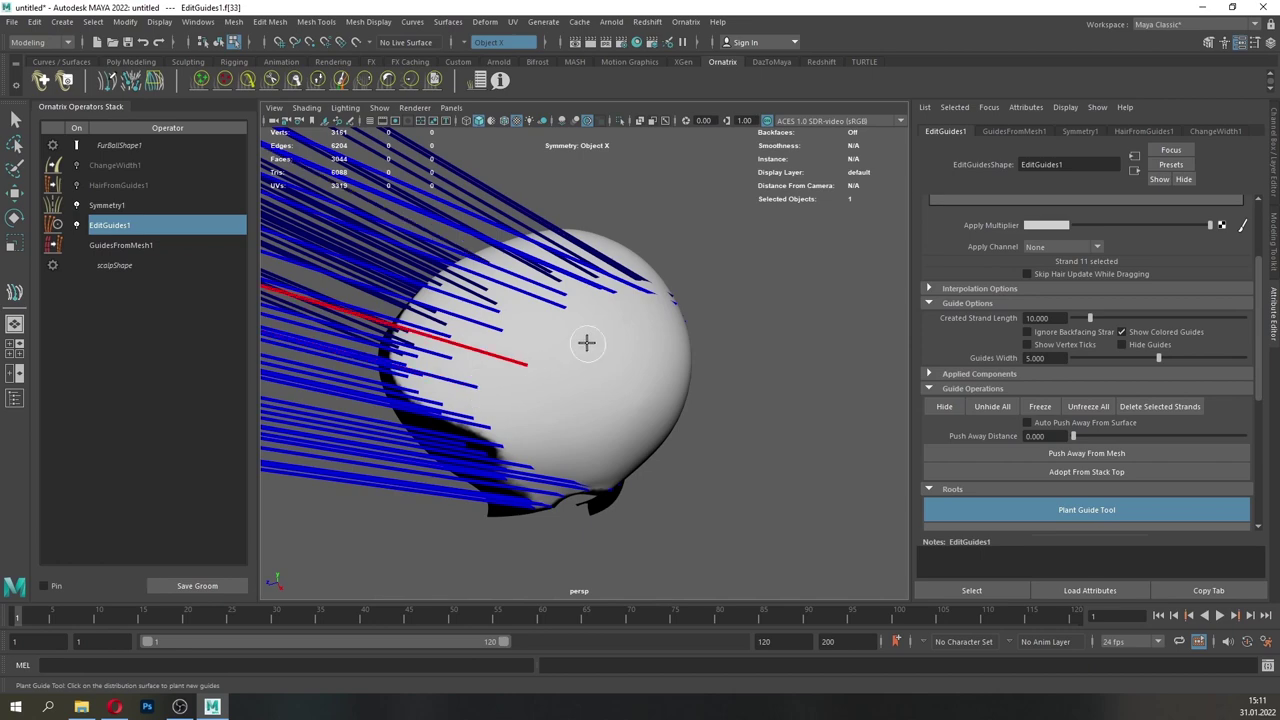
alt+drag(586, 343, 560, 318)
alt+drag(591, 387, 552, 329)
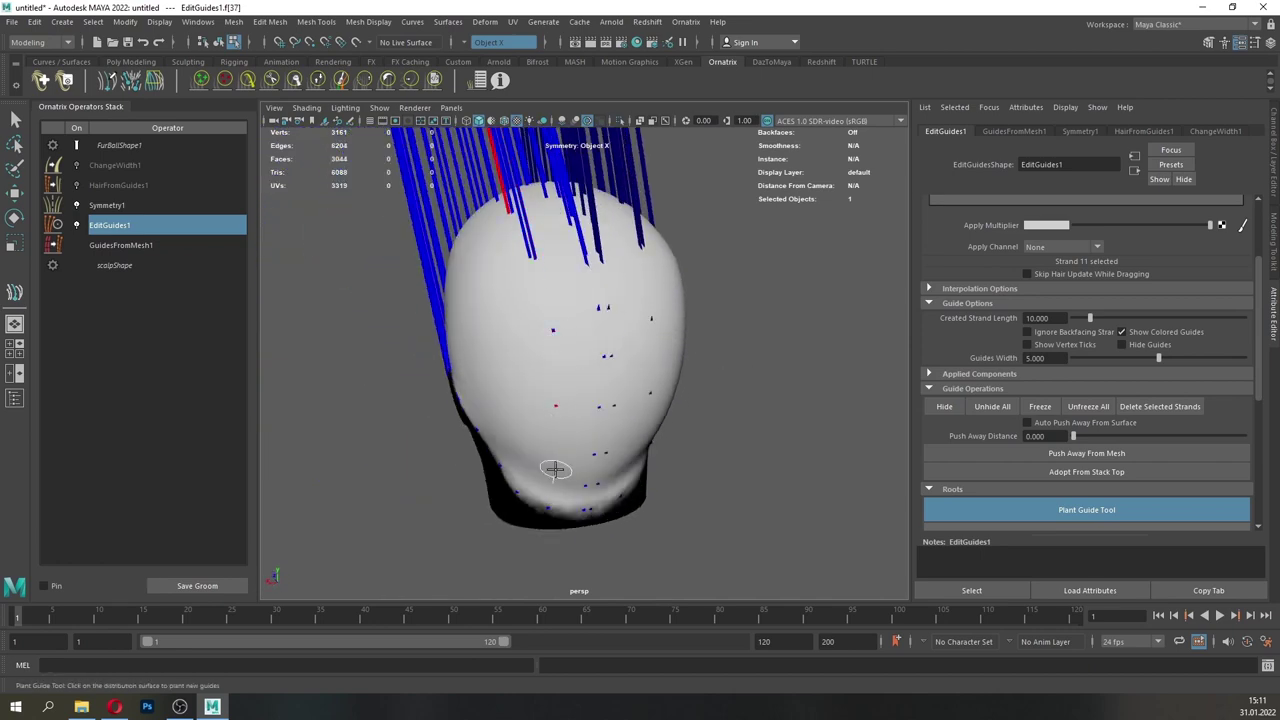
- Fill the back and rear side of the scalp with widely spaced guides
alt+drag(555, 469, 551, 412)
alt+drag(547, 466, 552, 425)
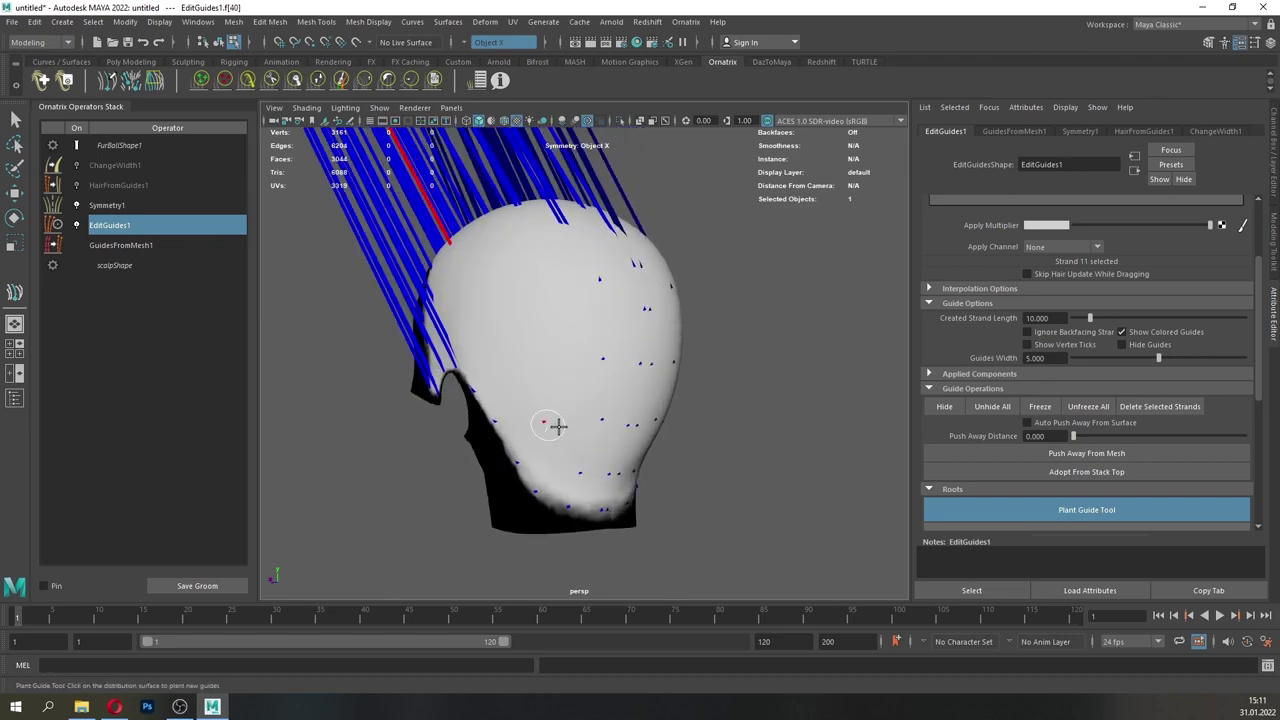
click(534, 367)
alt+drag(540, 367, 601, 392)
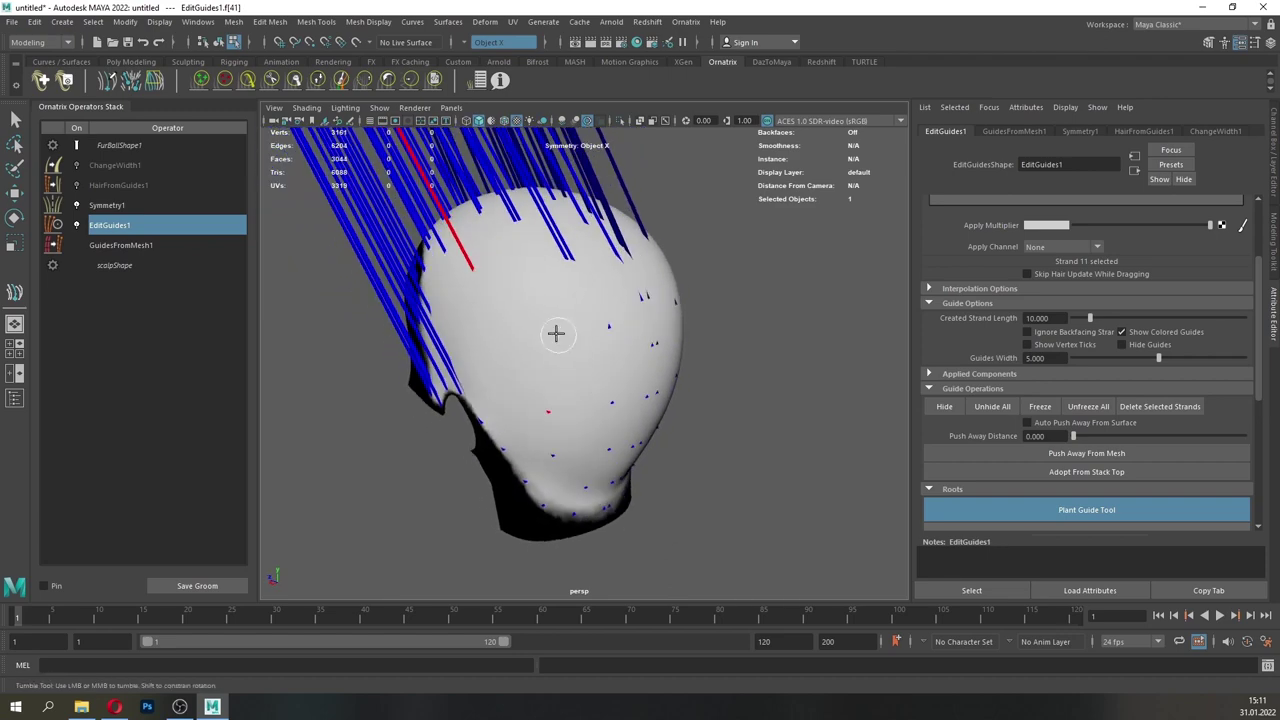
click(557, 334)
alt+drag(560, 333, 710, 350)
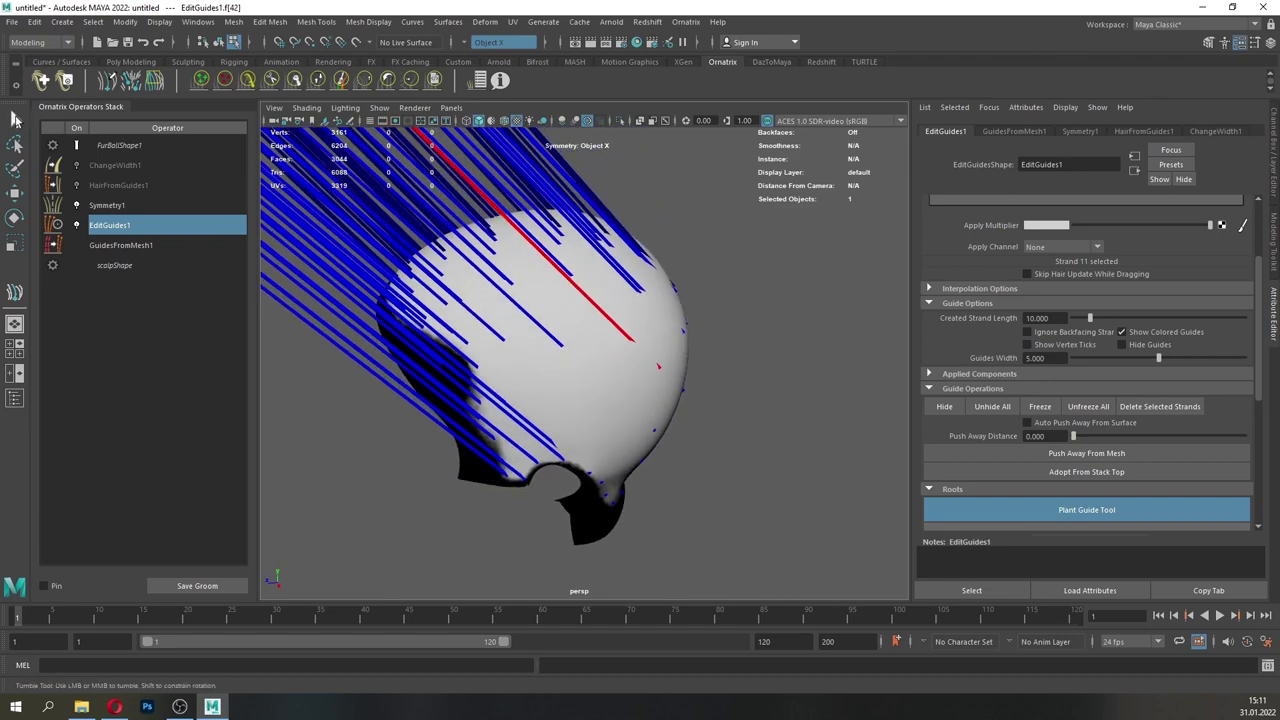
- Add a second Edit Guides operator above EditGuides1 and below Symmetry1 for use with the Grow/Shrink brush
click(125, 248)
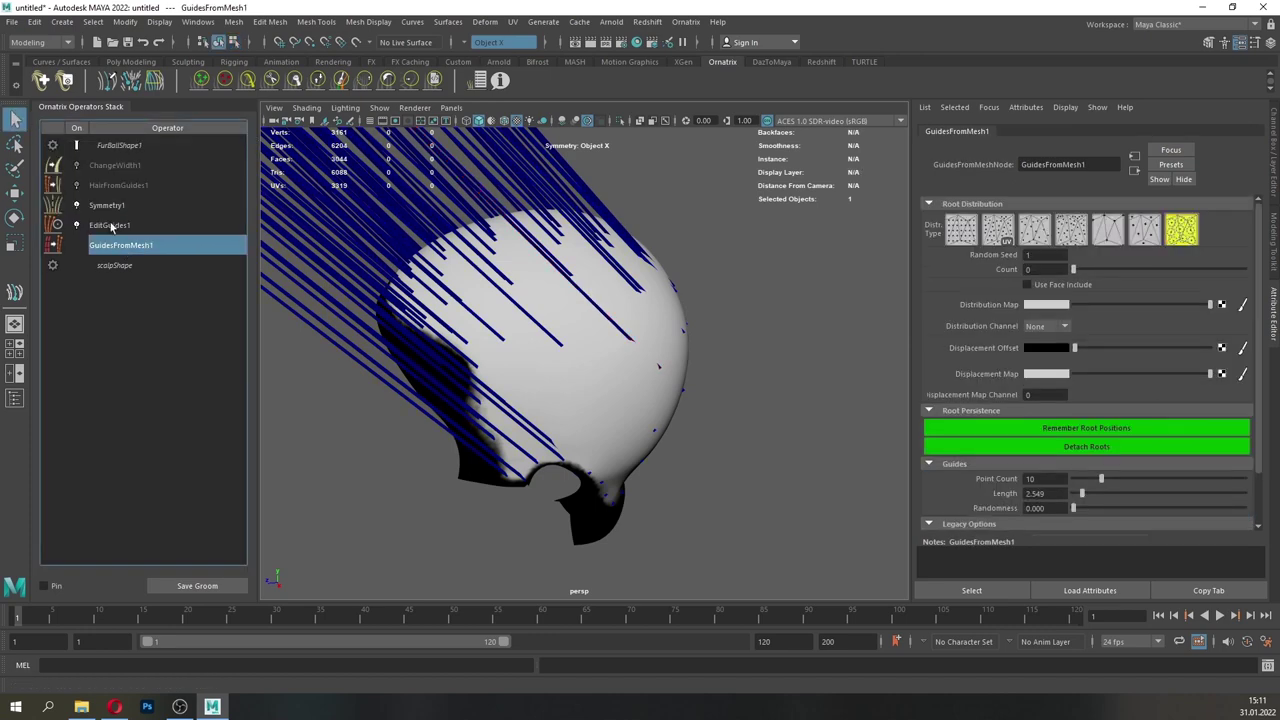
click(124, 205)
alt+right_drag(592, 333, 534, 317)
click(316, 81)
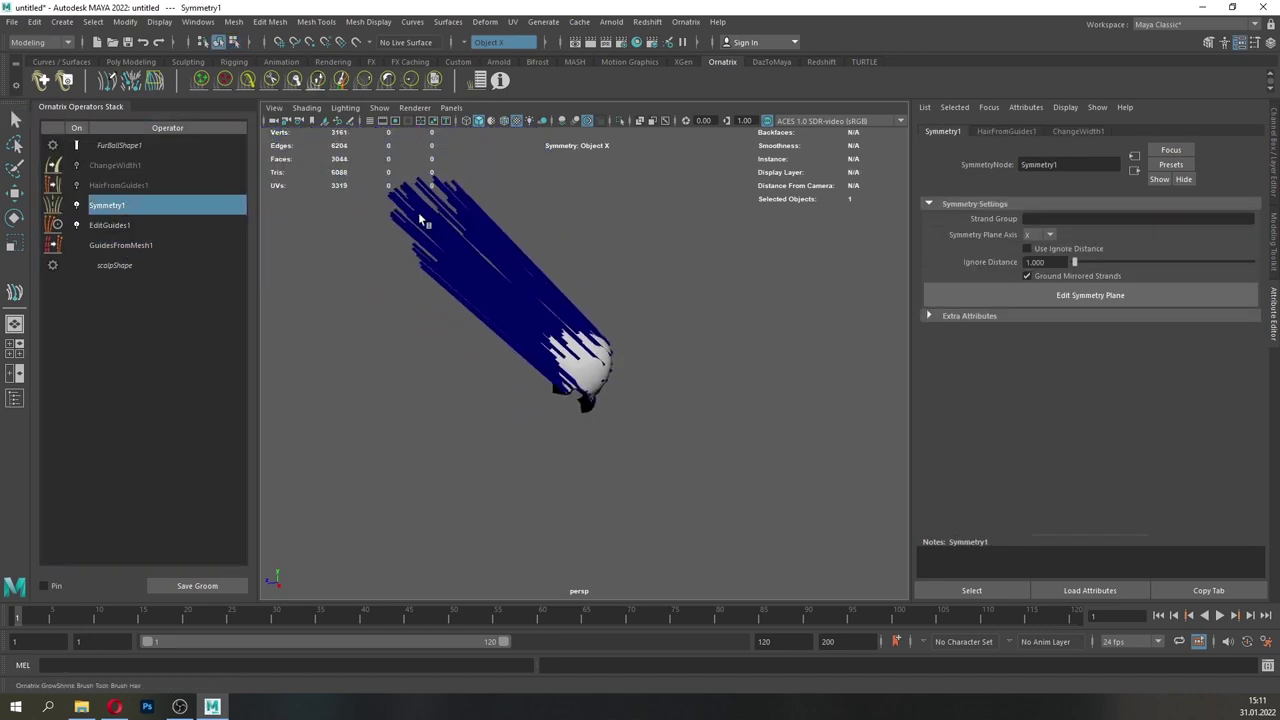
click(135, 225)
click(687, 22)
click(708, 177)
- Shorten all planted guides to short stubs with the Grow/Shrink brush
alt+drag(530, 277, 465, 198)
alt+right_drag(462, 194, 787, 530)
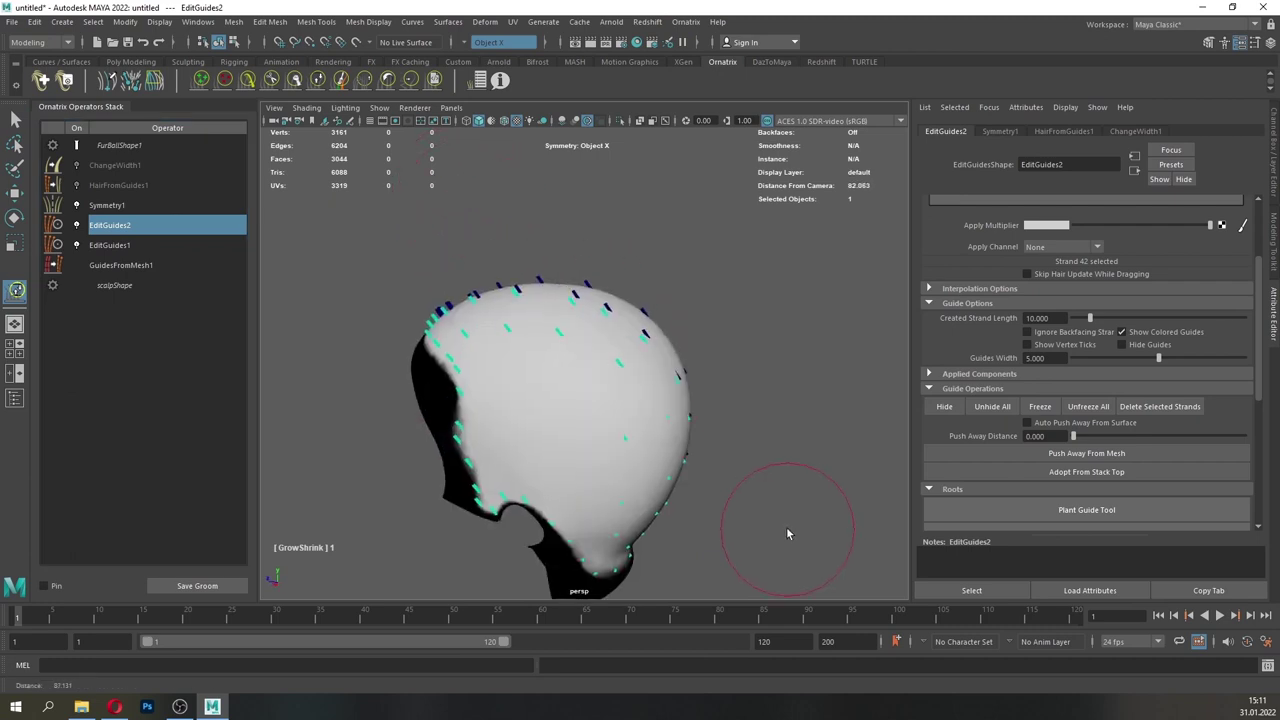
alt+drag(787, 530, 376, 164)
- Add a third Edit Guides operator and collapse EditGuides2 and the operators below it into baked guides
click(687, 22)
click(708, 176)
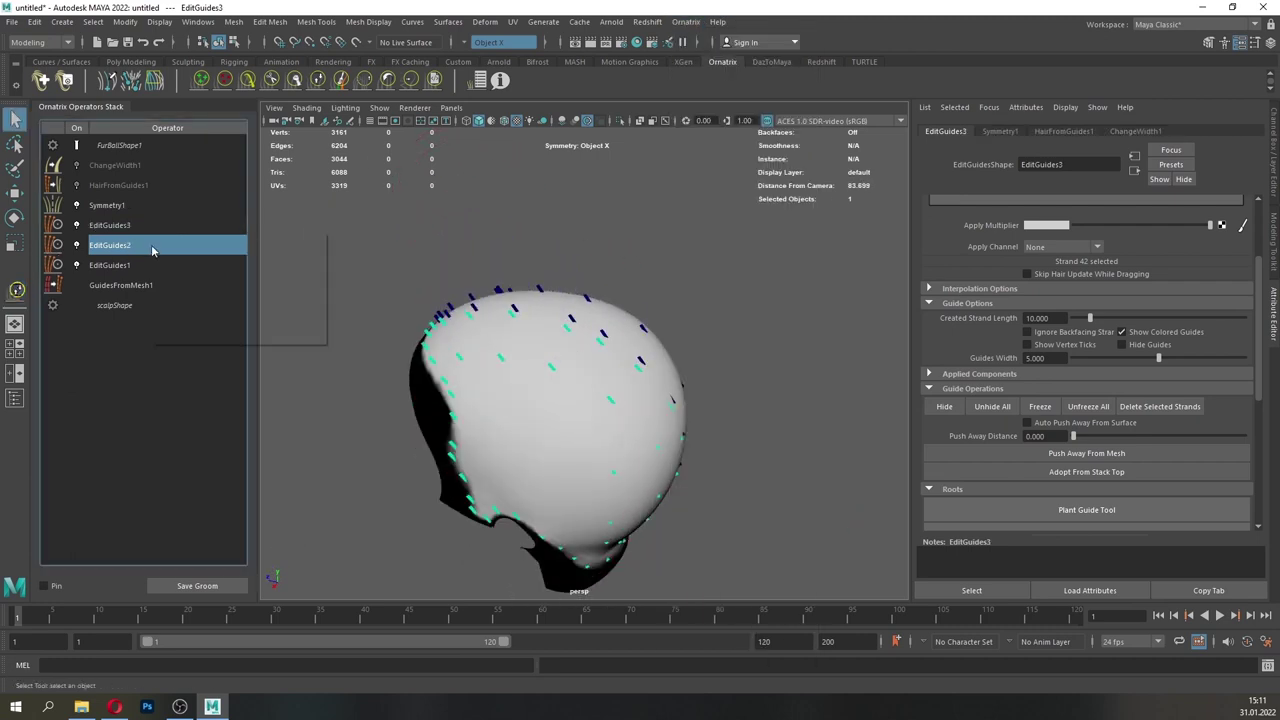
right_click(158, 249)
click(204, 322)
- In EditGuides3, use the Plant Guide Tool to add guides in the sparse upper side area of the scalp
drag(1260, 298, 1258, 236)
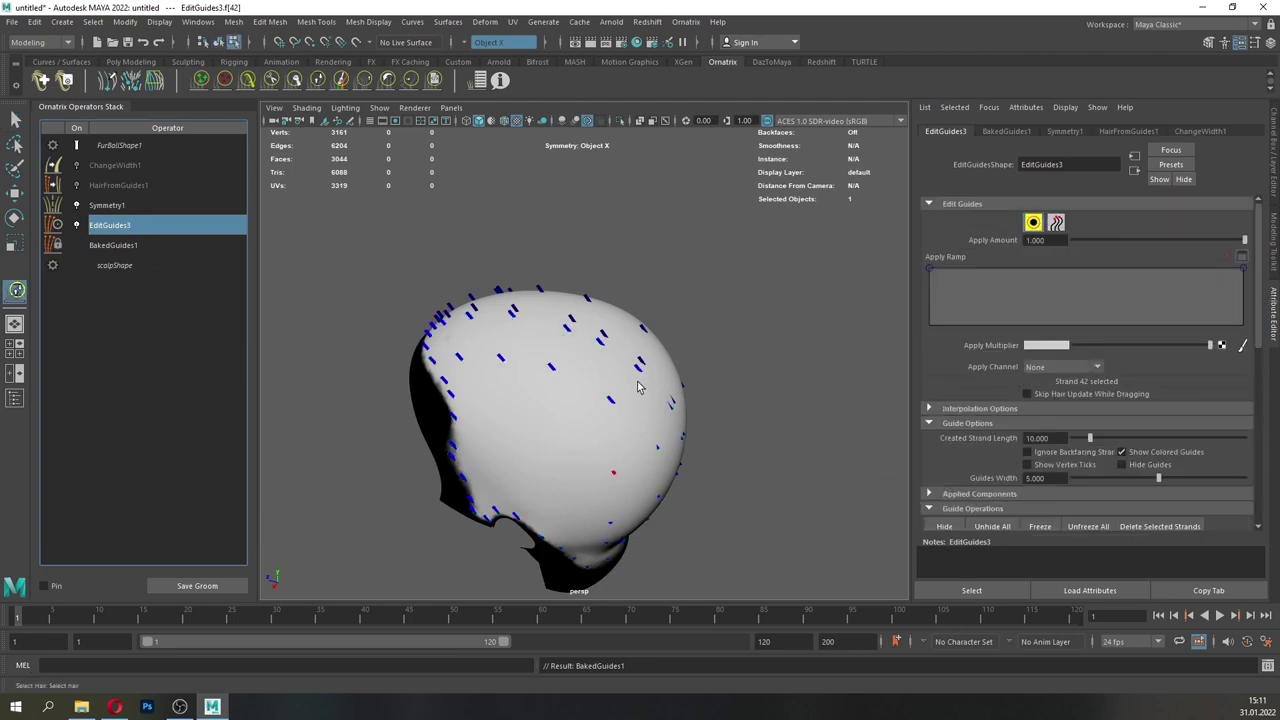
alt+drag(640, 387, 557, 389)
alt+right_drag(557, 389, 630, 420)
alt+drag(440, 310, 554, 369)
alt+middle_drag(588, 441, 600, 360)
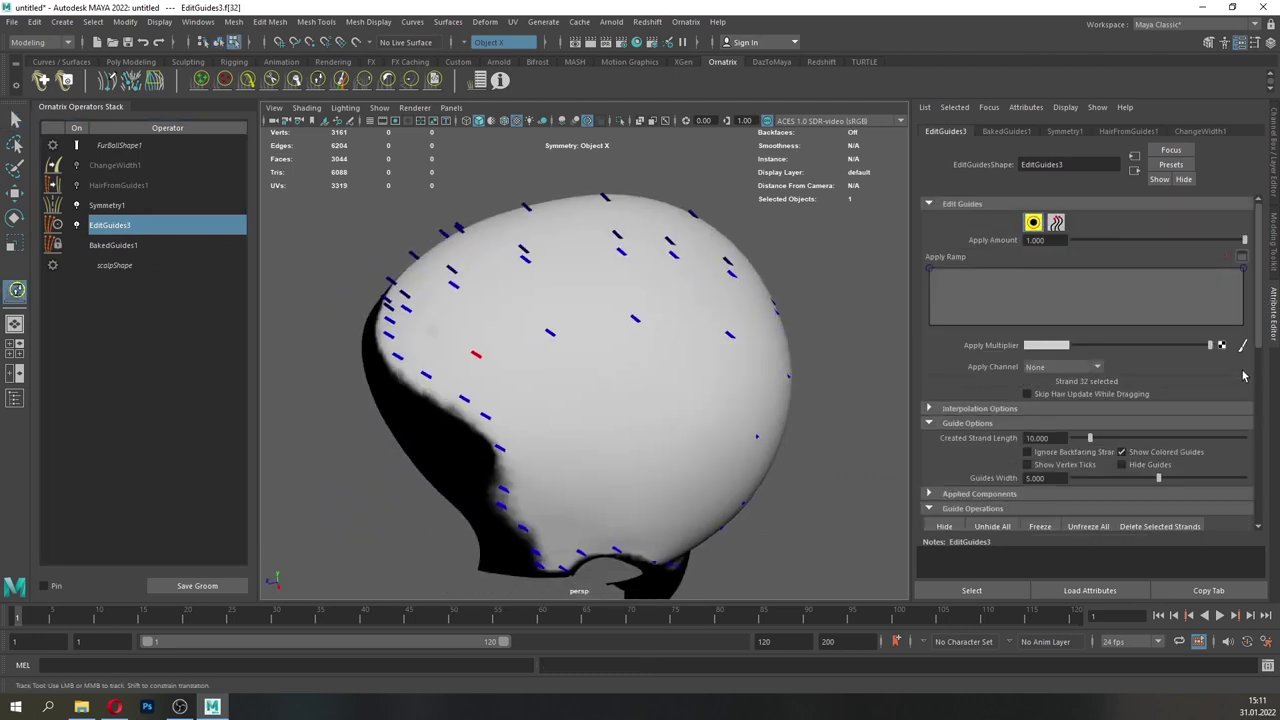
drag(1260, 325, 1261, 423)
click(1110, 428)
alt+drag(535, 420, 502, 394)
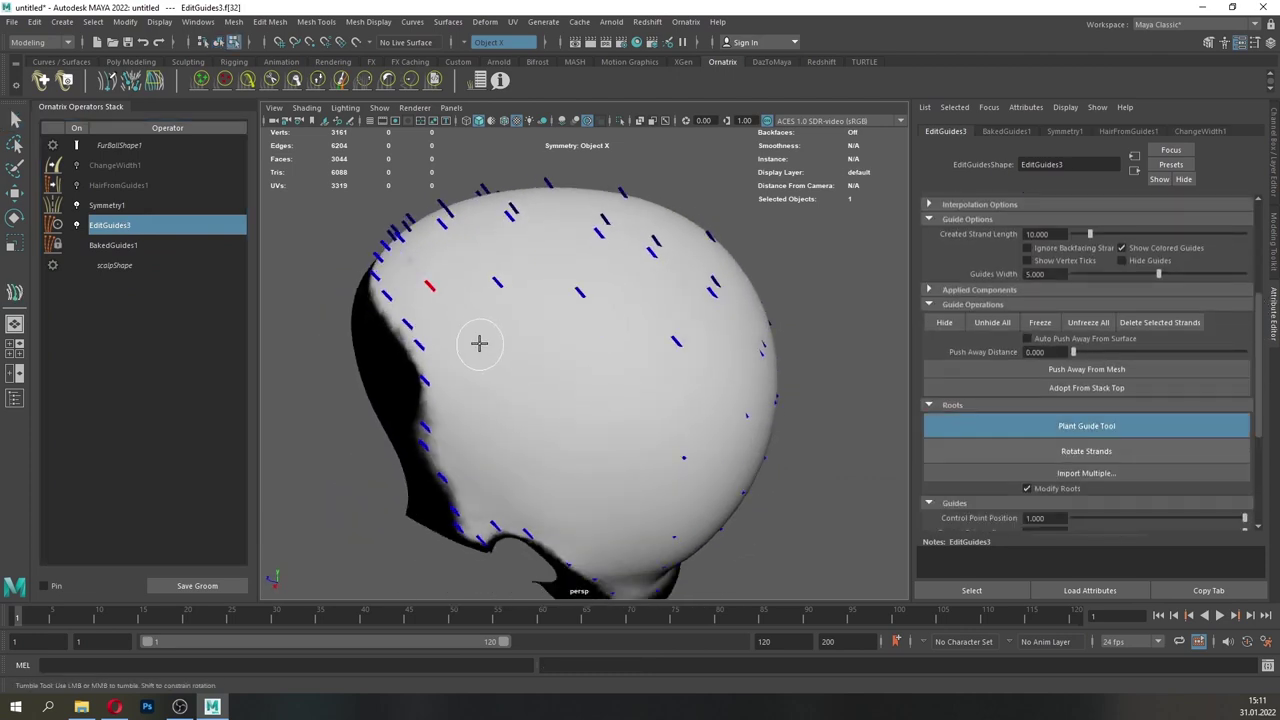
click(576, 361)
- Plant more guides in the gaps on the side of the scalp above the ear and leave the Plant Guide Tool
alt+drag(710, 445, 683, 431)
alt+drag(535, 392, 554, 370)
alt+drag(551, 436, 611, 349)
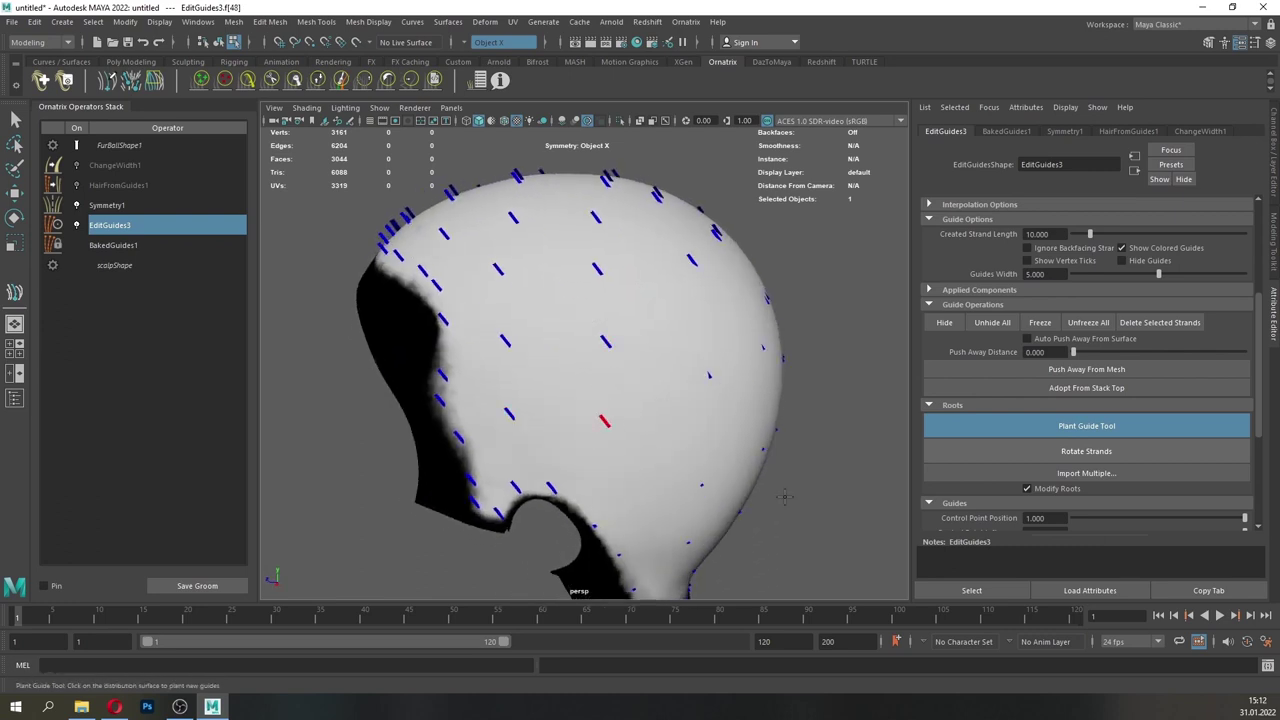
alt+drag(785, 497, 749, 466)
click(538, 394)
alt+right_drag(708, 446, 630, 453)
alt+drag(630, 453, 612, 478)
key(q)
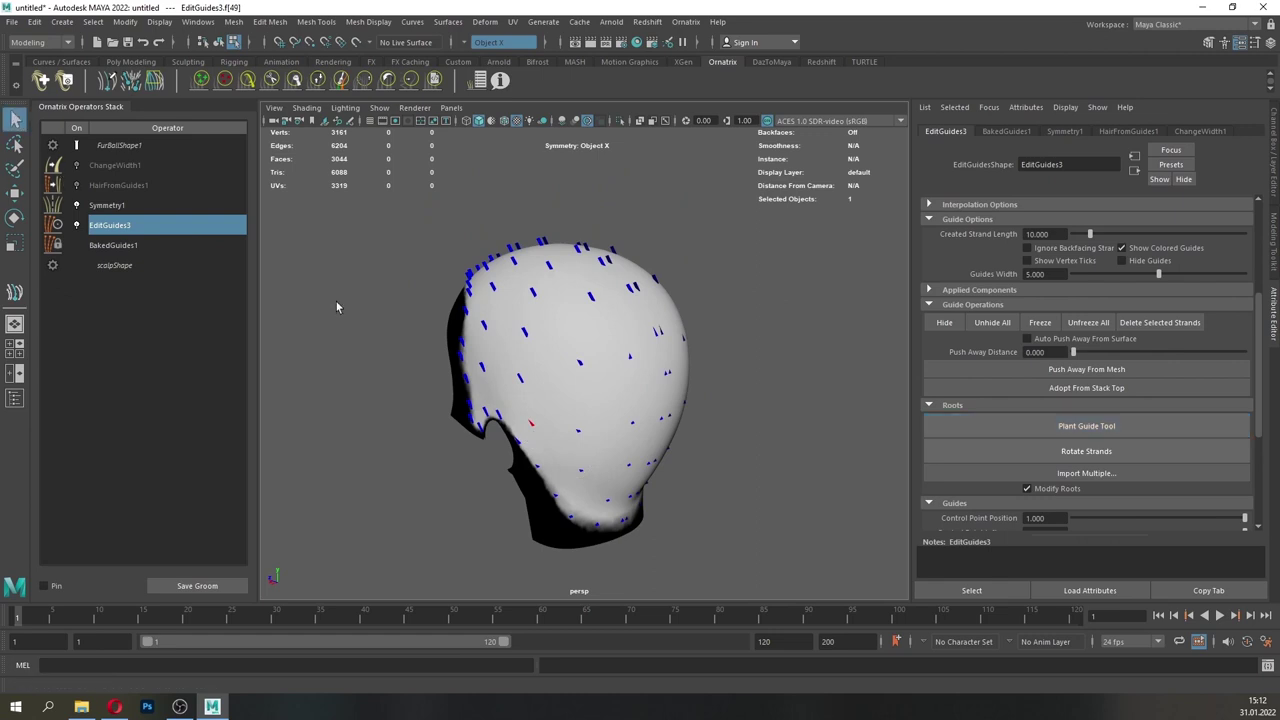
- Add a Surface Comb operator directly above EditGuides3 in the operator stack
click(157, 206)
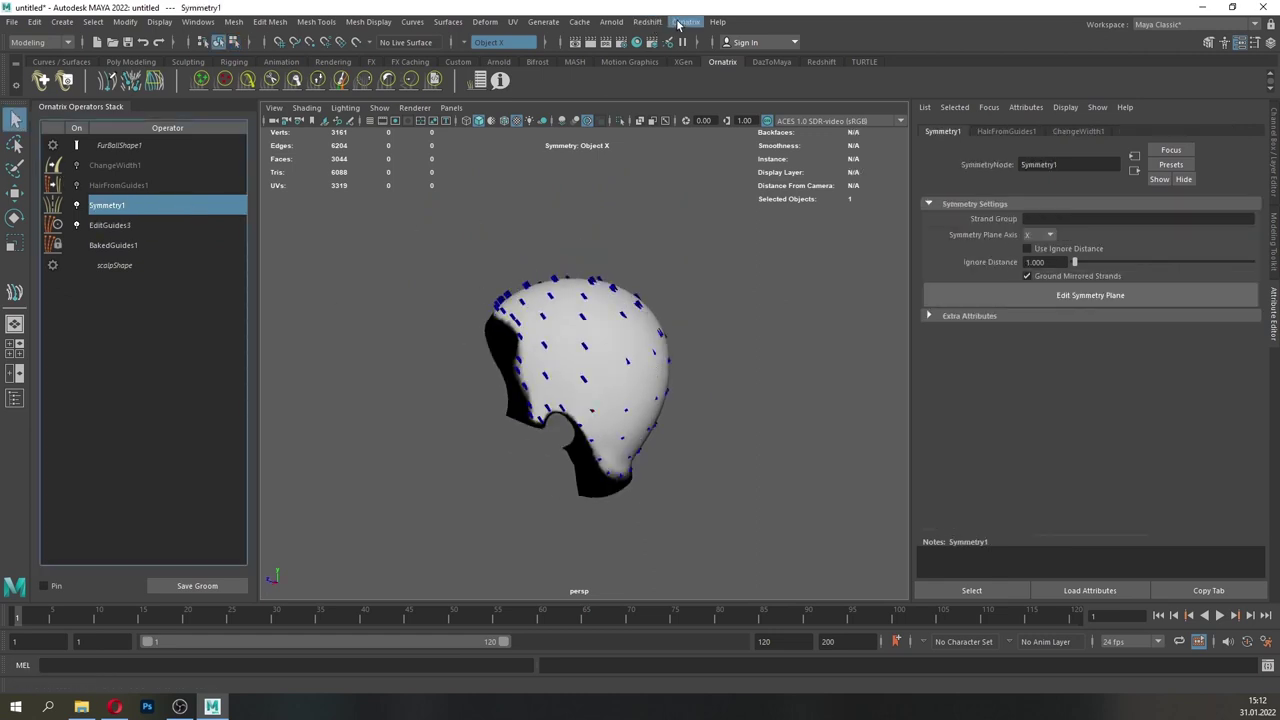
click(112, 225)
click(685, 21)
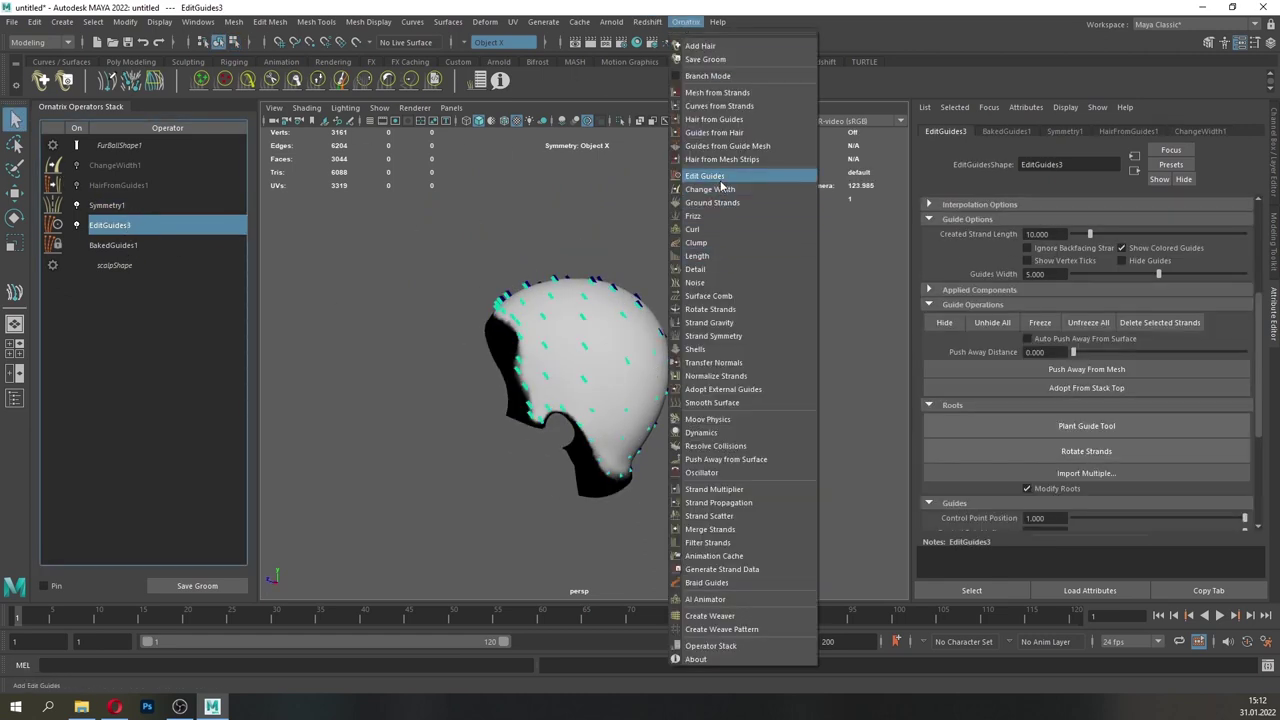
click(734, 297)
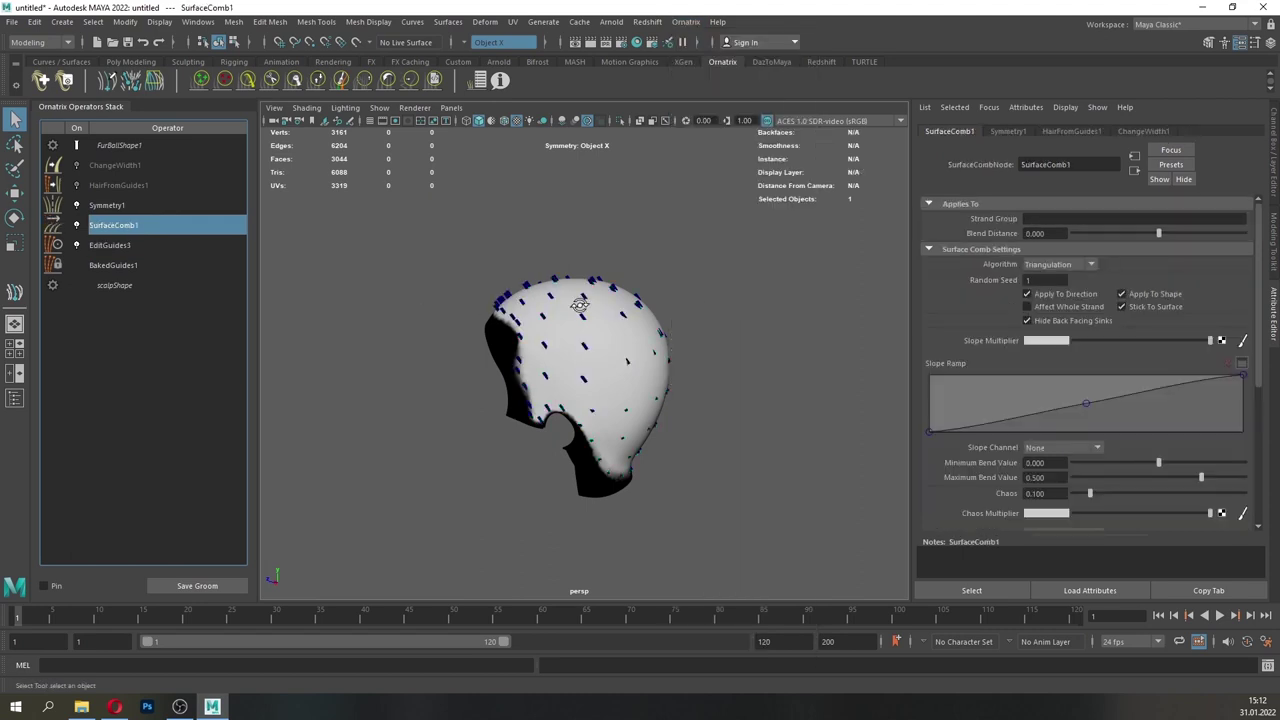
- Turn on Affect Whole Strand for the Surface Comb and move its middle slope ramp point to about 0.10, 0.77
alt+drag(580, 305, 540, 300)
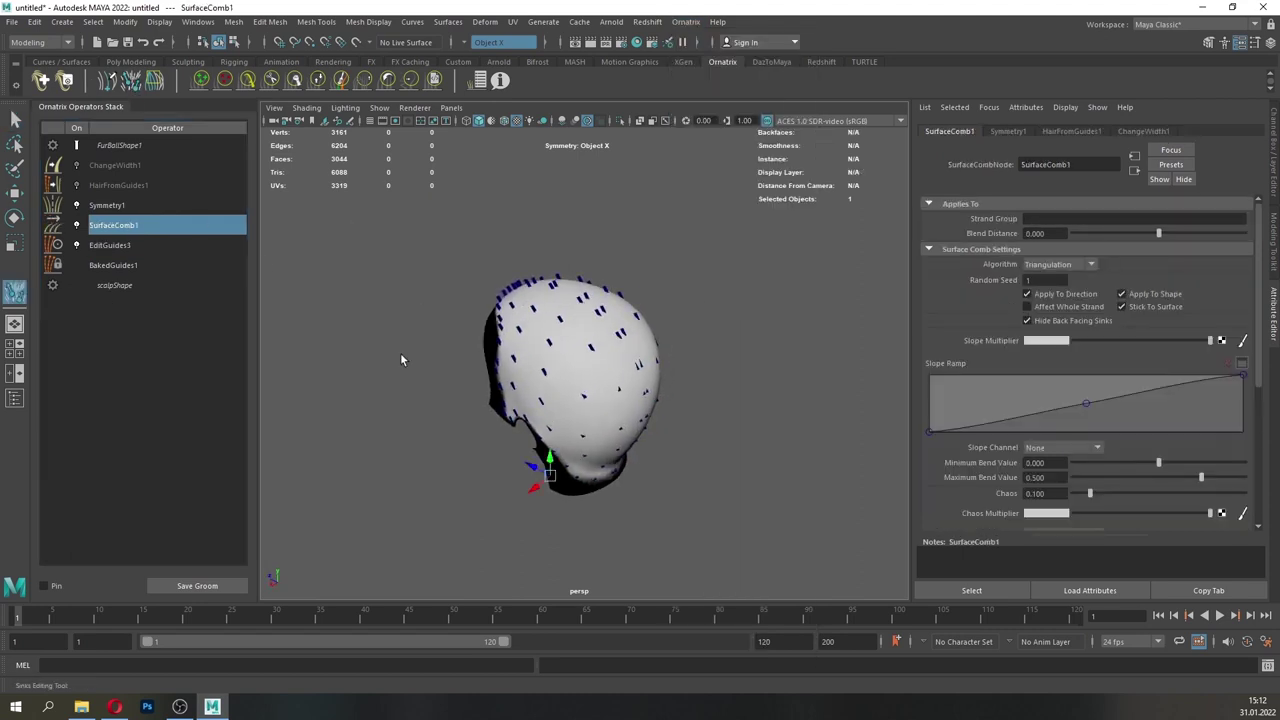
alt+drag(625, 305, 680, 312)
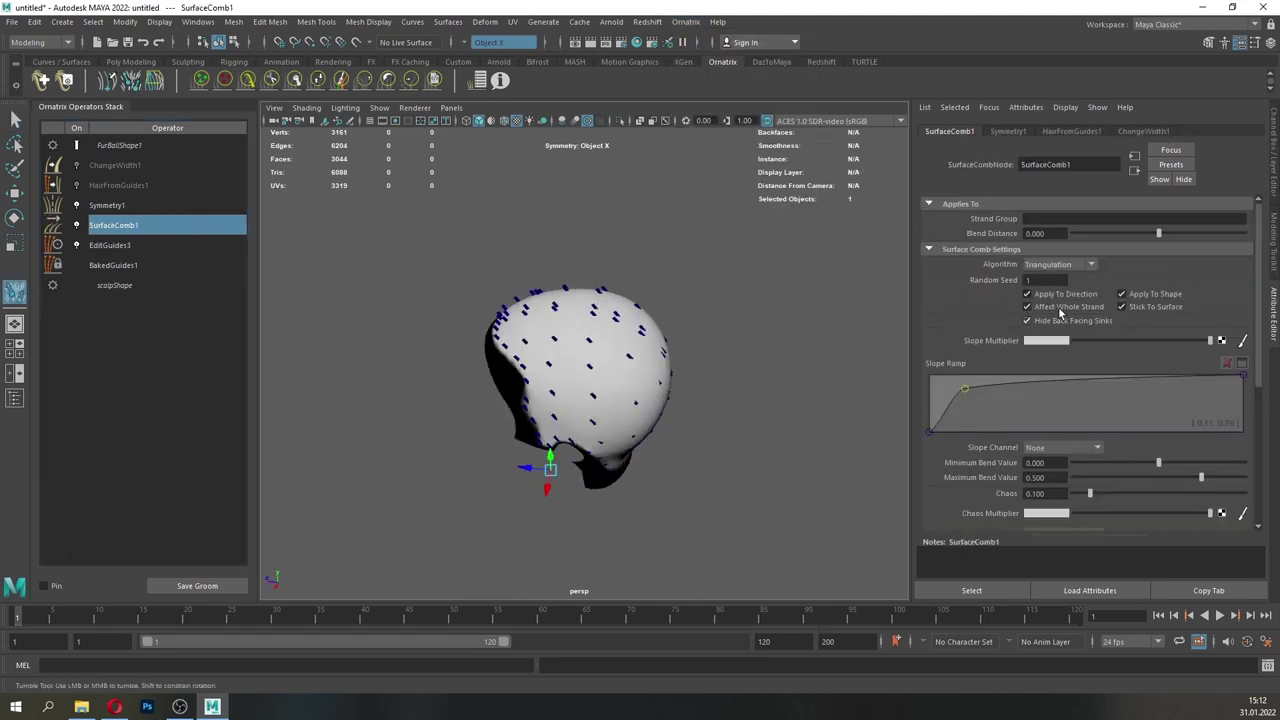
mouse_move(570, 370)
alt+mouse_down()
mouse_move(603, 377)
mouse_move(590, 385)
alt+mouse_up()
alt+right_drag(560, 390, 631, 426)
alt+drag(631, 426, 640, 385)
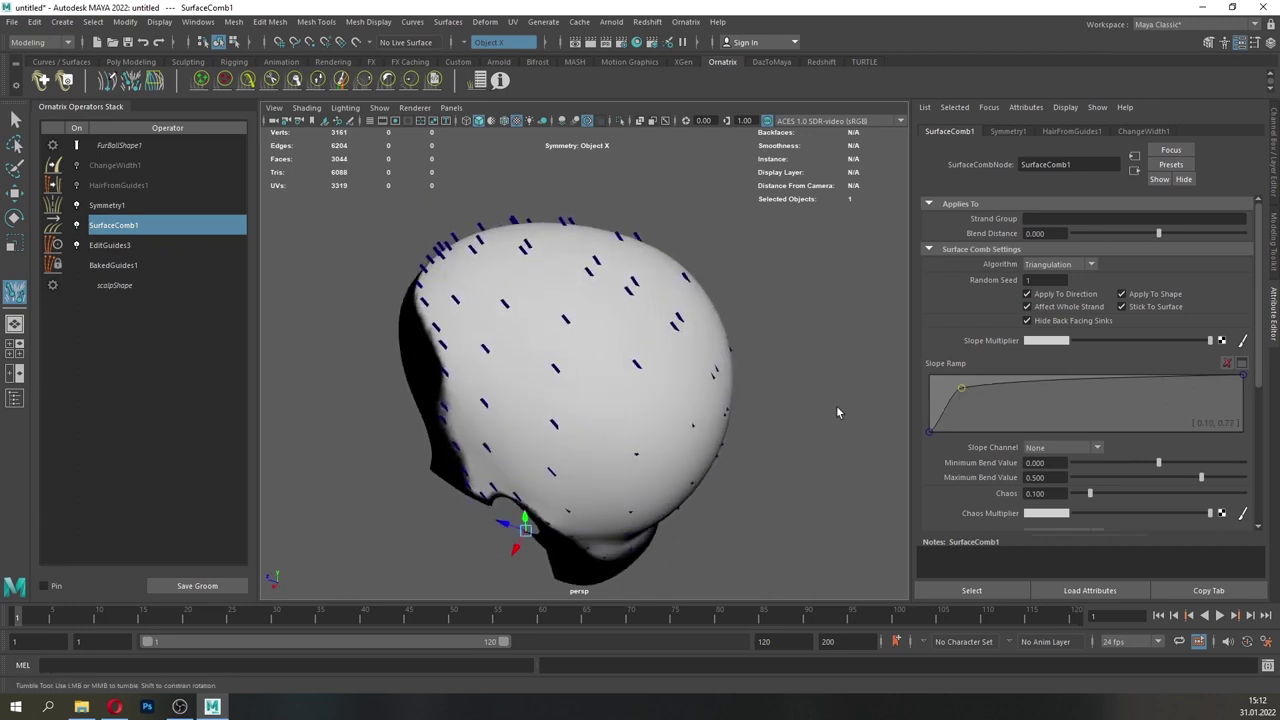
- Draw Surface Comb sinks from the front hairline, upper side and area above the ear toward the crown at the rear side
mouse_move(547, 372)
alt+mouse_down()
mouse_move(589, 346)
mouse_move(671, 377)
mouse_move(547, 355)
mouse_move(622, 364)
mouse_move(549, 391)
mouse_move(555, 402)
alt+mouse_up()
drag(427, 328, 584, 433)
drag(578, 328, 632, 446)
mouse_move(545, 432)
alt+mouse_down()
mouse_move(508, 327)
mouse_move(656, 294)
alt+mouse_up()
drag(530, 476, 652, 310)
alt+drag(652, 370, 595, 345)
mouse_move(584, 500)
mouse_down()
mouse_move(593, 390)
mouse_move(624, 300)
mouse_up()
- Draw further Surface Comb sinks up the back of the head toward the crown point, and leave the sinks editing tool
alt+drag(643, 406, 578, 402)
drag(571, 537, 538, 325)
alt+drag(606, 350, 568, 352)
drag(570, 370, 480, 297)
mouse_move(540, 262)
alt+mouse_down()
mouse_move(547, 308)
mouse_move(452, 285)
alt+mouse_up()
drag(467, 410, 437, 278)
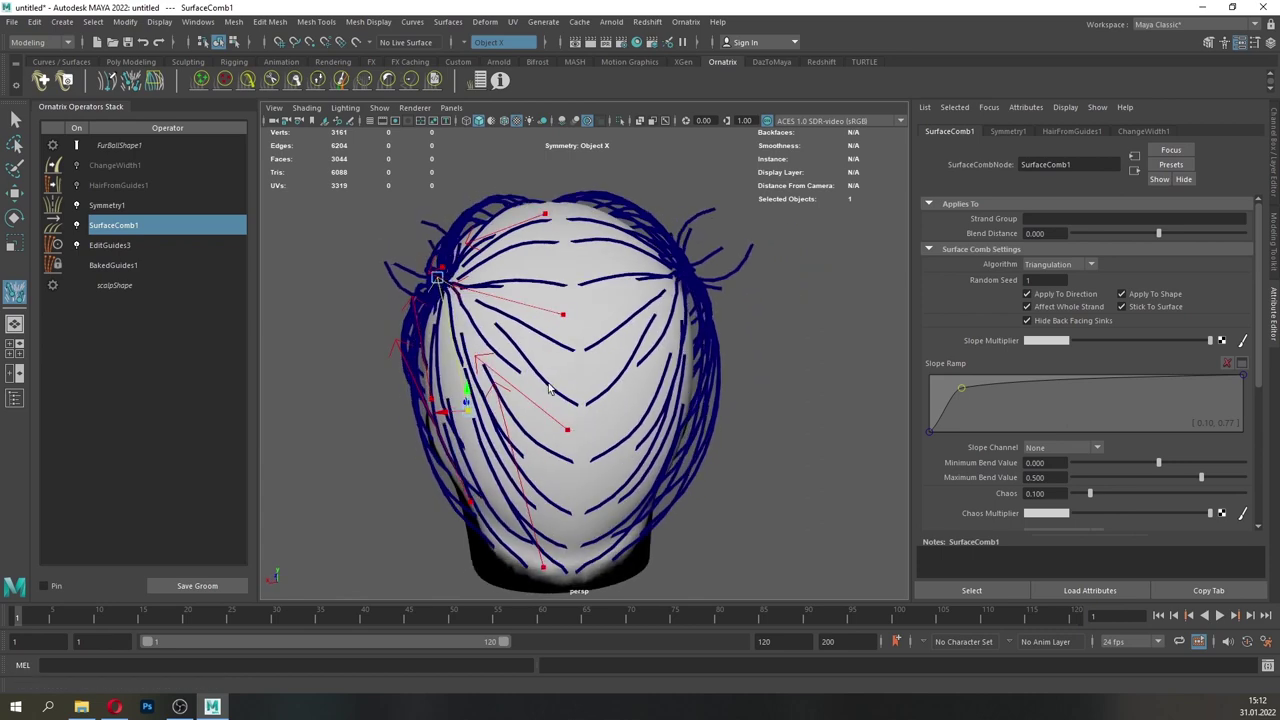
mouse_move(549, 390)
alt+mouse_down()
mouse_move(609, 325)
mouse_move(685, 332)
mouse_move(602, 398)
mouse_move(664, 387)
alt+mouse_up()
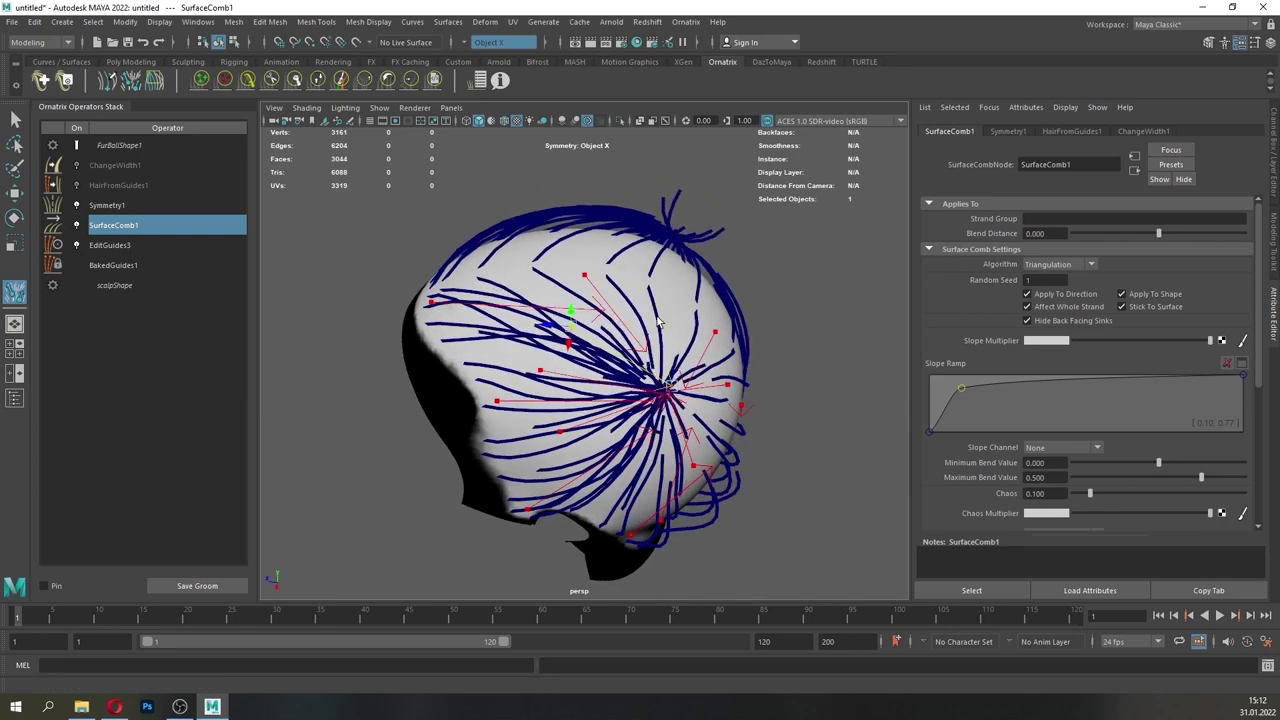
alt+drag(659, 322, 805, 410)
scroll(700, 436, up, 4)
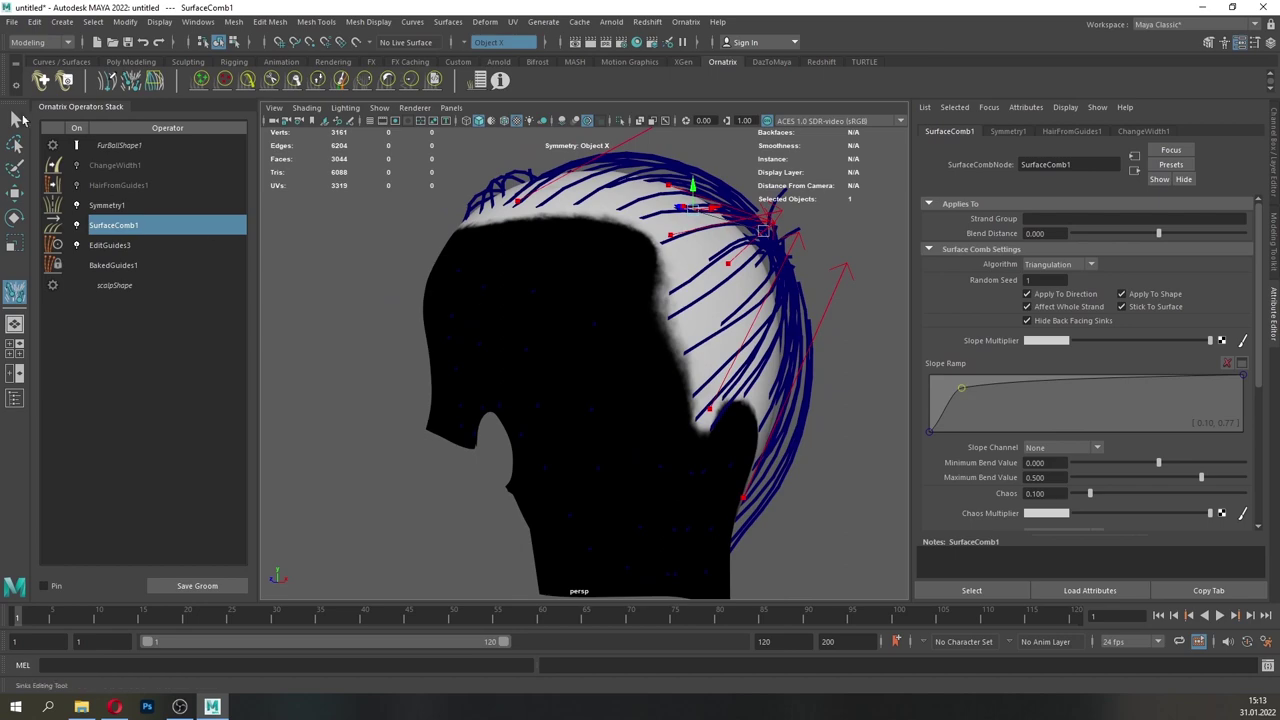
click(20, 119)
- Add a Detail operator directly above EditGuides3 with View Point Count 40 and Smoothing Amount about 0.85
click(104, 246)
click(686, 22)
click(716, 271)
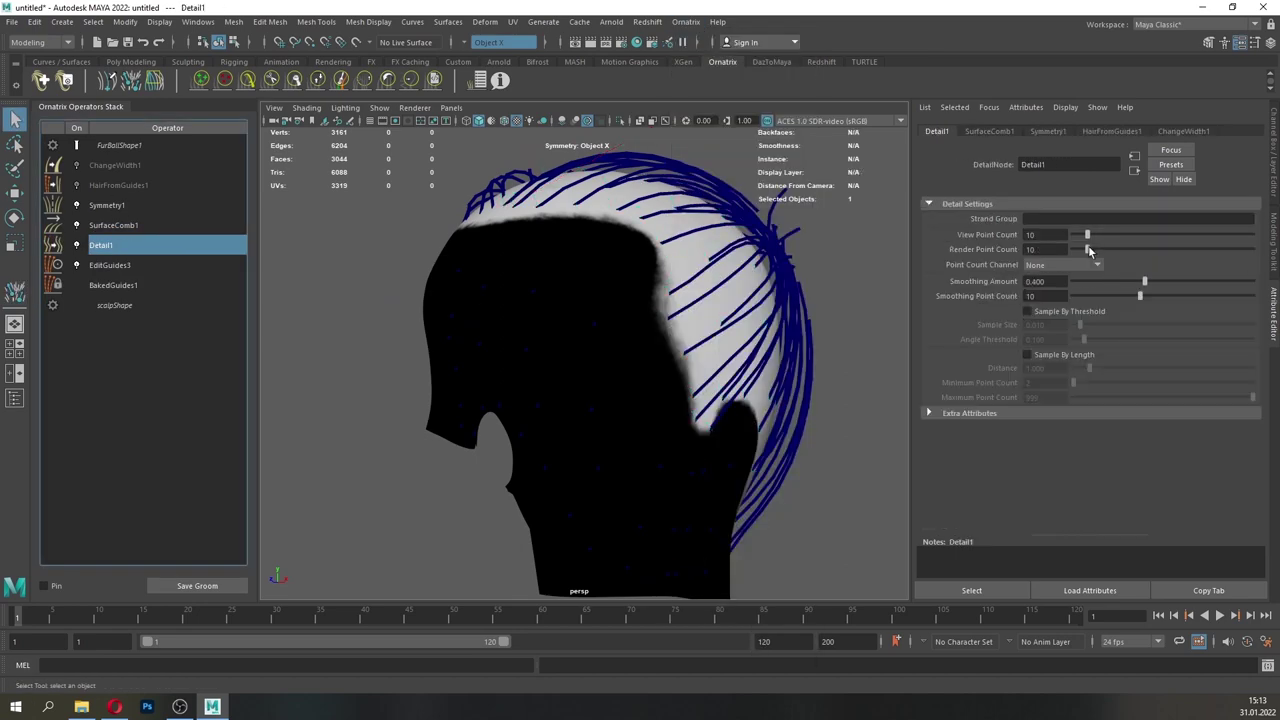
text(40)
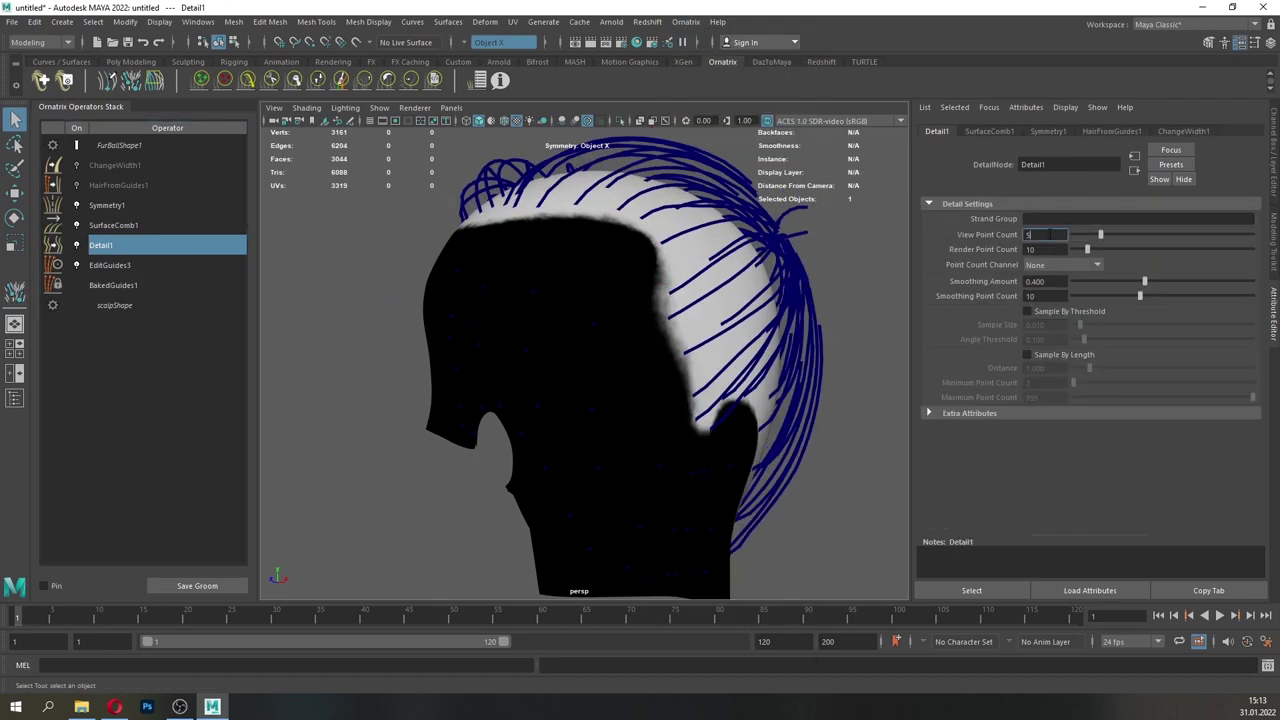
key(Return)
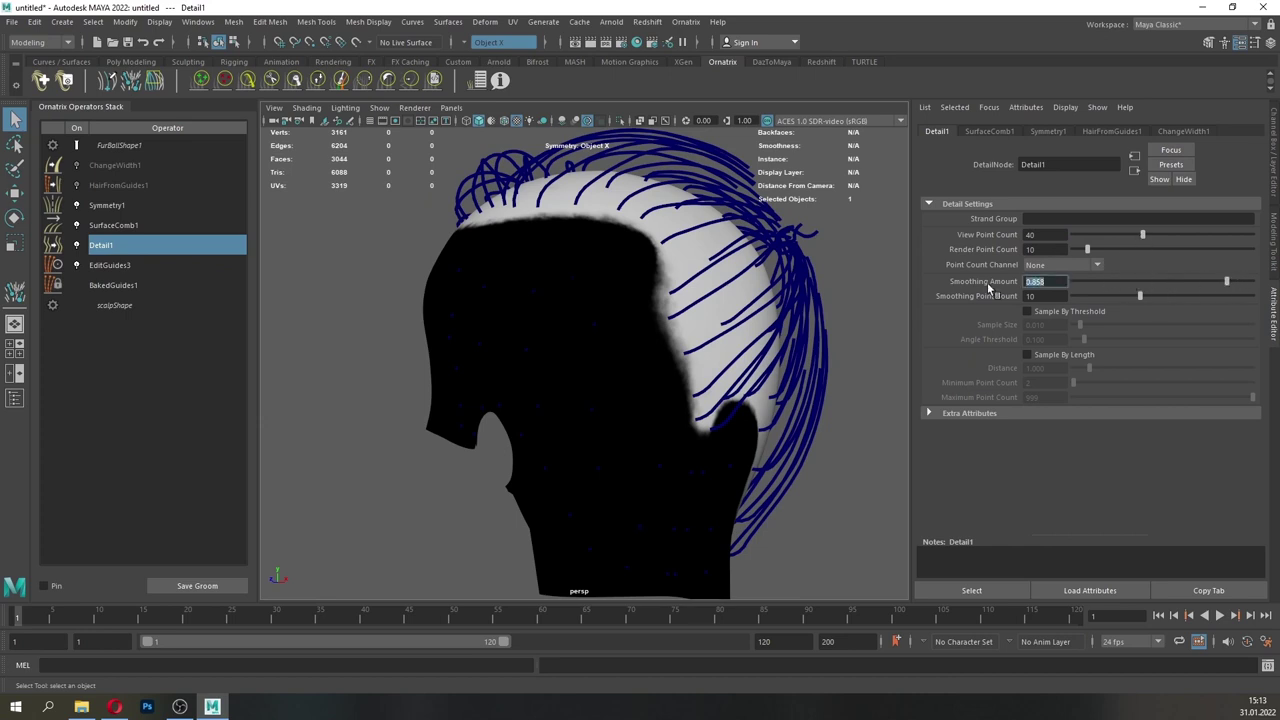
- Move the middle slope ramp point of SurfaceComb1 to about 0.04, 0.81
click(113, 230)
alt+drag(489, 303, 620, 318)
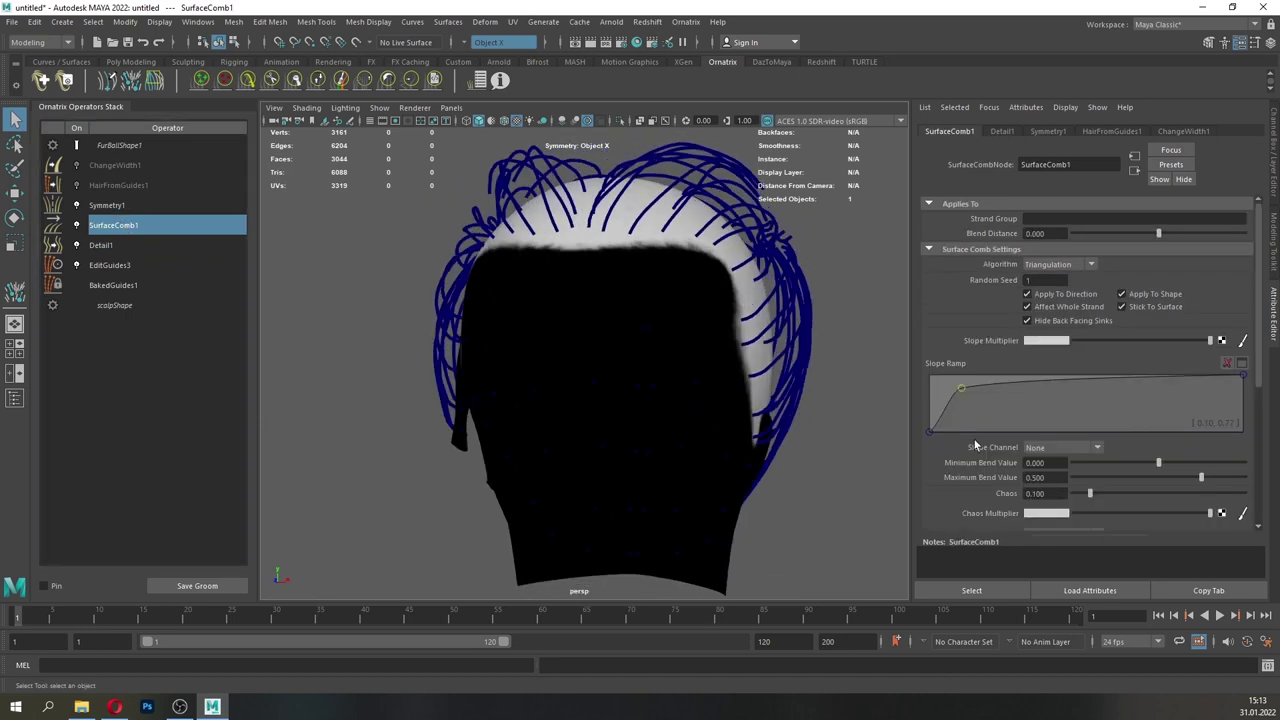
drag(962, 386, 946, 385)
alt+drag(830, 360, 694, 366)
drag(946, 385, 942, 384)
alt+drag(791, 377, 850, 380)
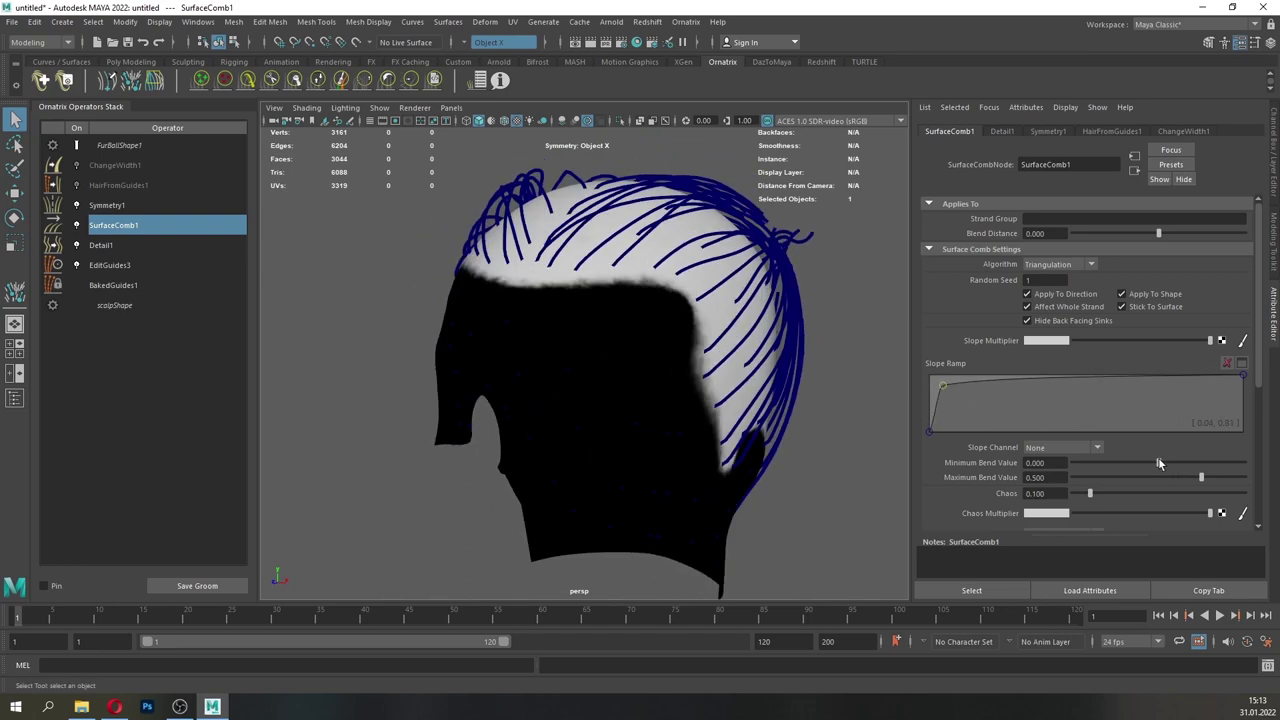
- Set SurfaceComb1's Minimum Bend Value to about 0.043, Maximum Bend Value to 0.490 and Chaos to about 0.035
drag(1158, 462, 1162, 462)
alt+drag(735, 386, 781, 389)
drag(1201, 478, 1200, 479)
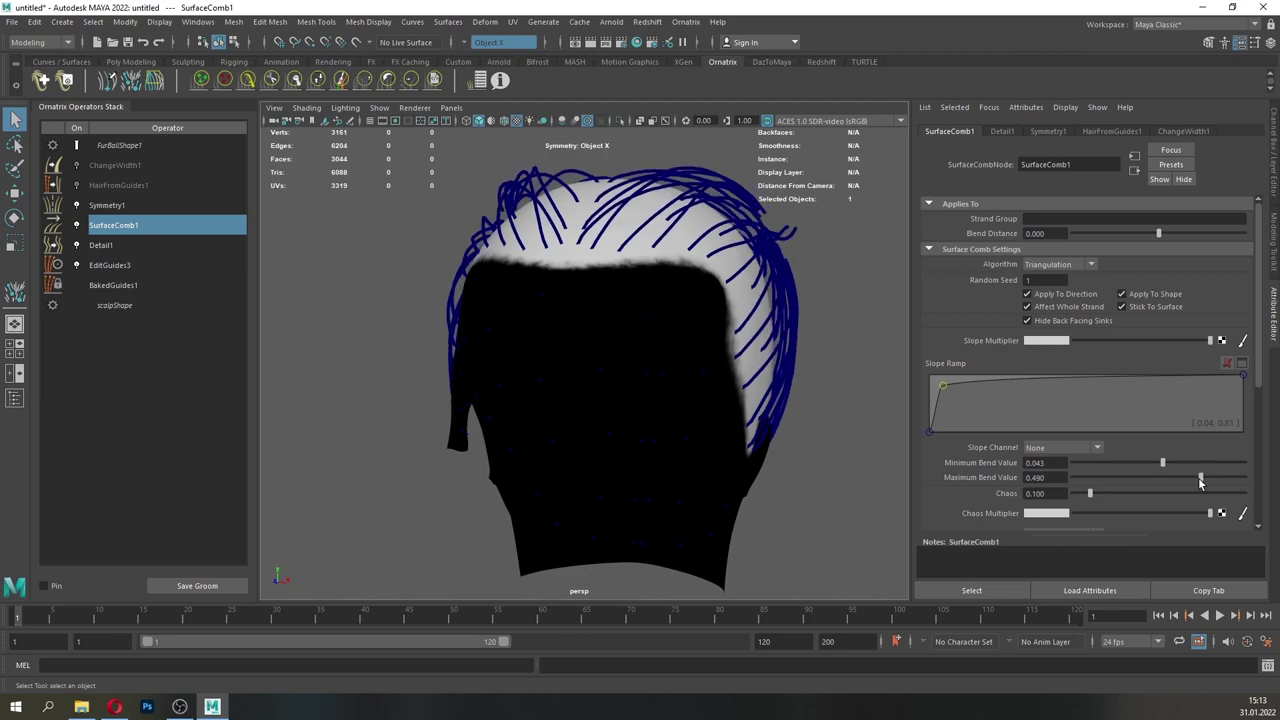
drag(1090, 493, 1080, 493)
- Activate sinks editing for SurfaceComb1 and draw extra comb sinks on the side and back of the head around the crown
scroll(600, 410, down, 4)
alt+drag(830, 405, 652, 456)
scroll(653, 456, up, 6)
click(129, 86)
alt+drag(500, 350, 545, 335)
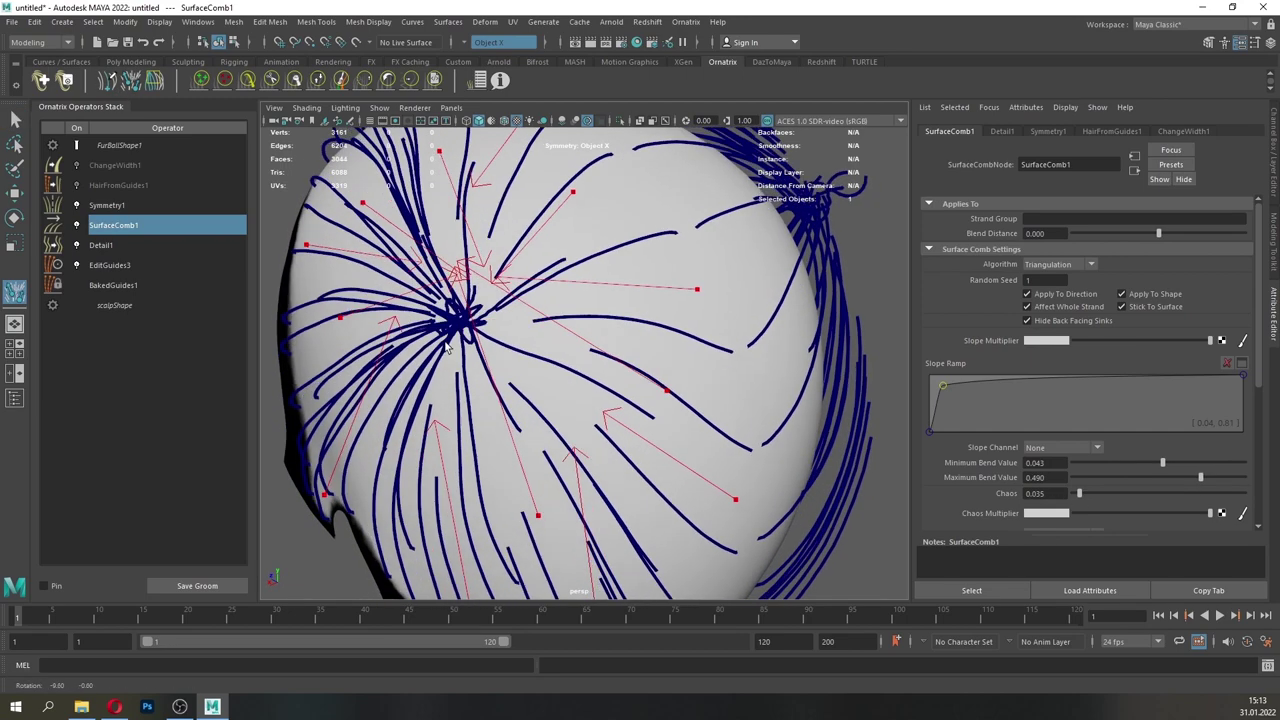
drag(582, 428, 436, 351)
drag(401, 434, 447, 325)
alt+drag(447, 328, 550, 325)
drag(428, 322, 572, 300)
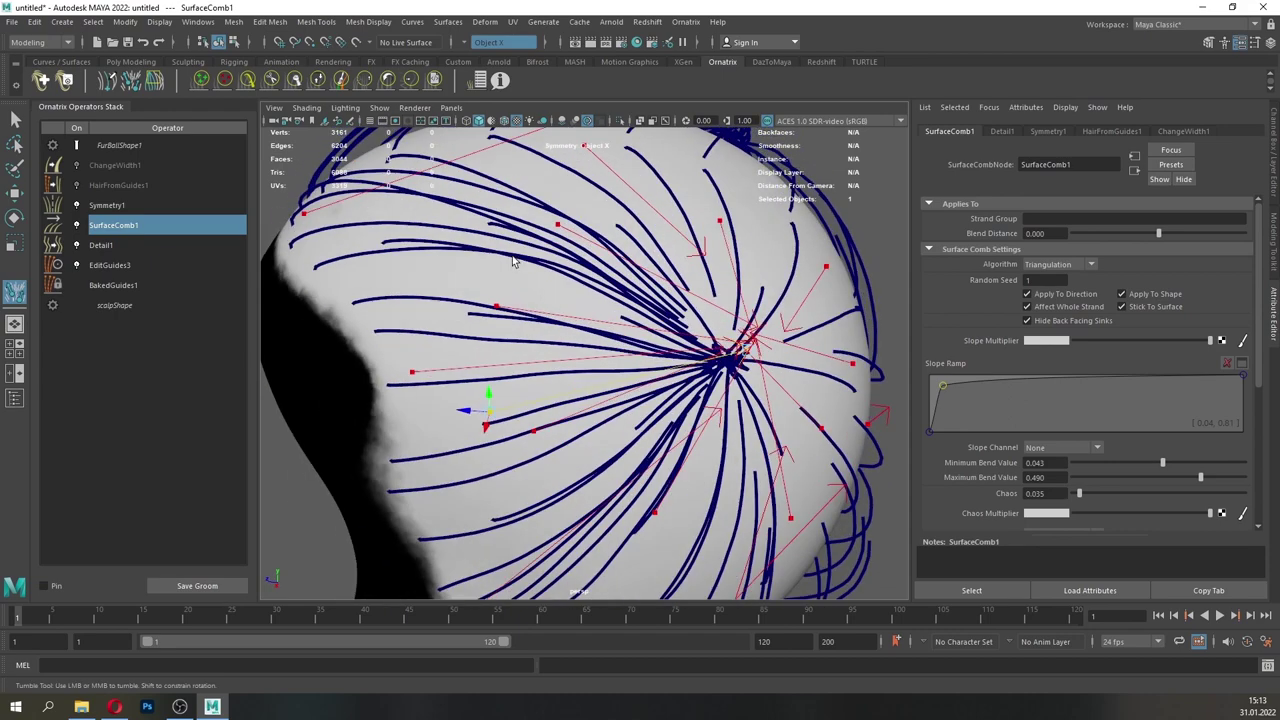
drag(510, 258, 1134, 398)
- Enable the ChangeWidth1 and HairFromGuides1 operators and open the hair shape's viewport display settings
scroll(670, 312, down, 6)
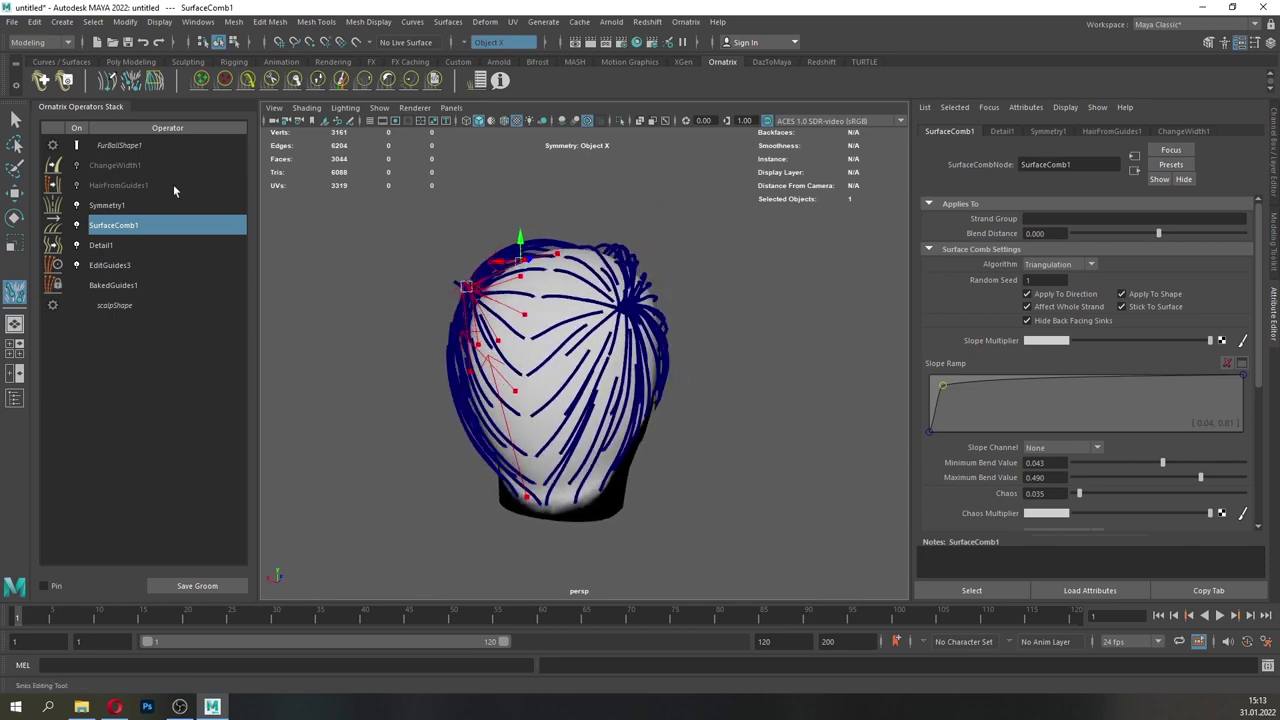
click(121, 163)
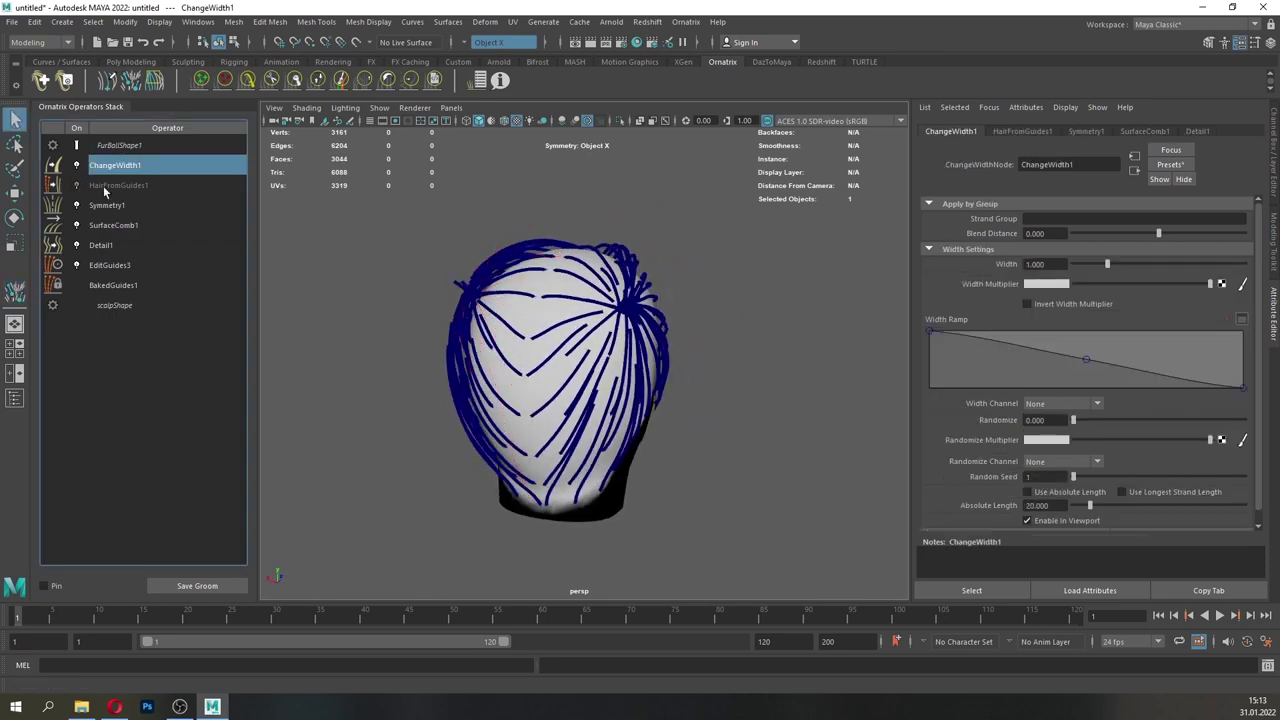
click(106, 188)
click(77, 186)
alt+drag(385, 248, 442, 241)
click(146, 146)
click(1004, 204)
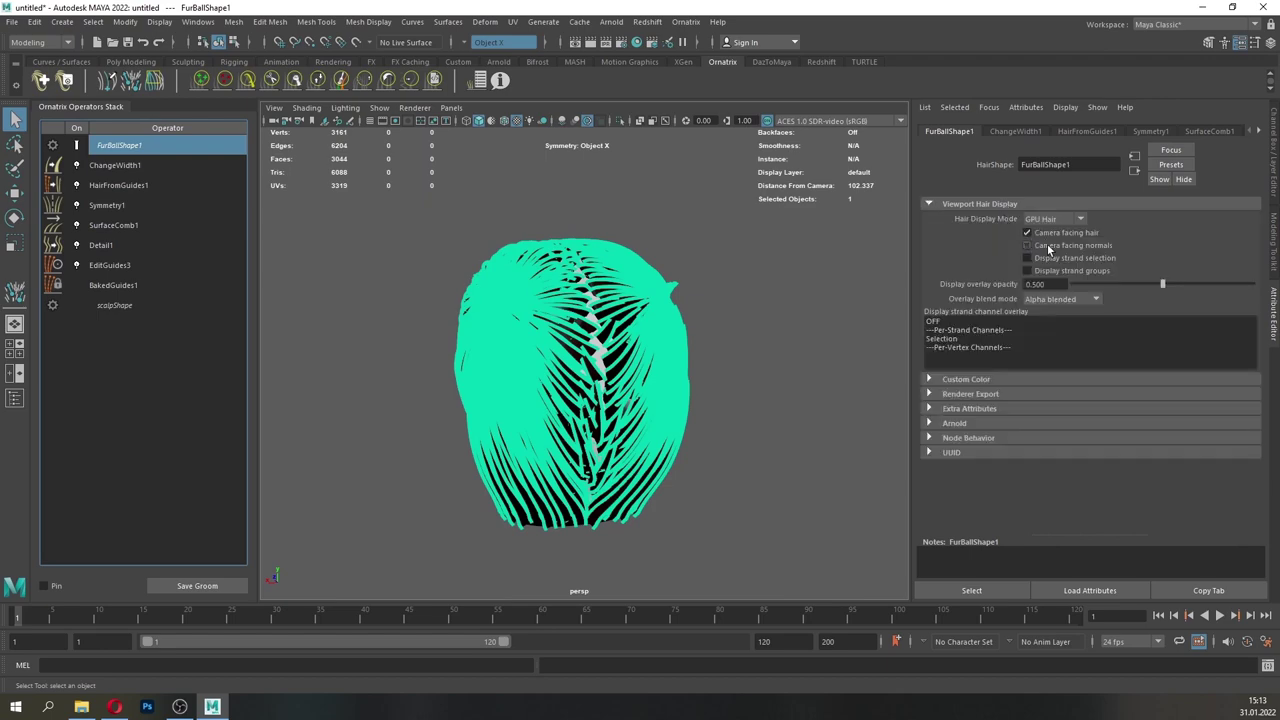
- In ChangeWidth1, lower the width ramp's root point, move its middle point to about 0.59, 0.34 and set Width to about 0.255
click(127, 167)
drag(930, 332, 913, 366)
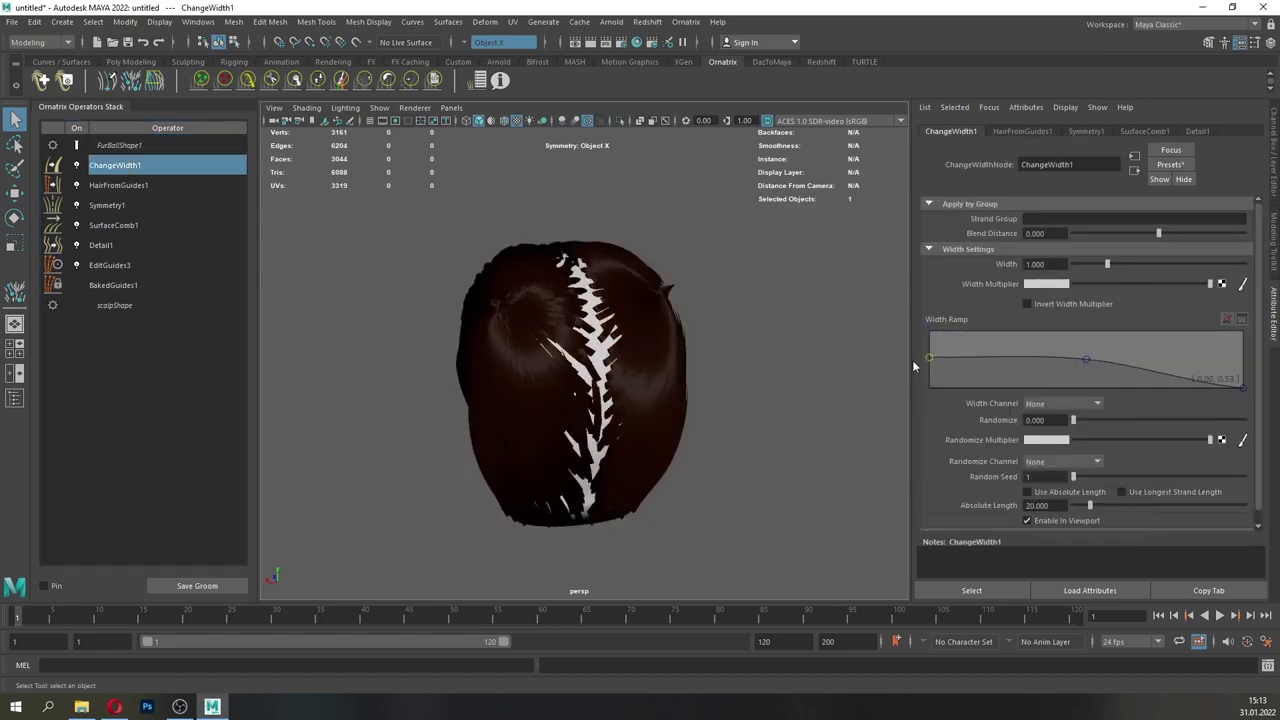
drag(1092, 361, 1120, 369)
drag(1107, 265, 1082, 264)
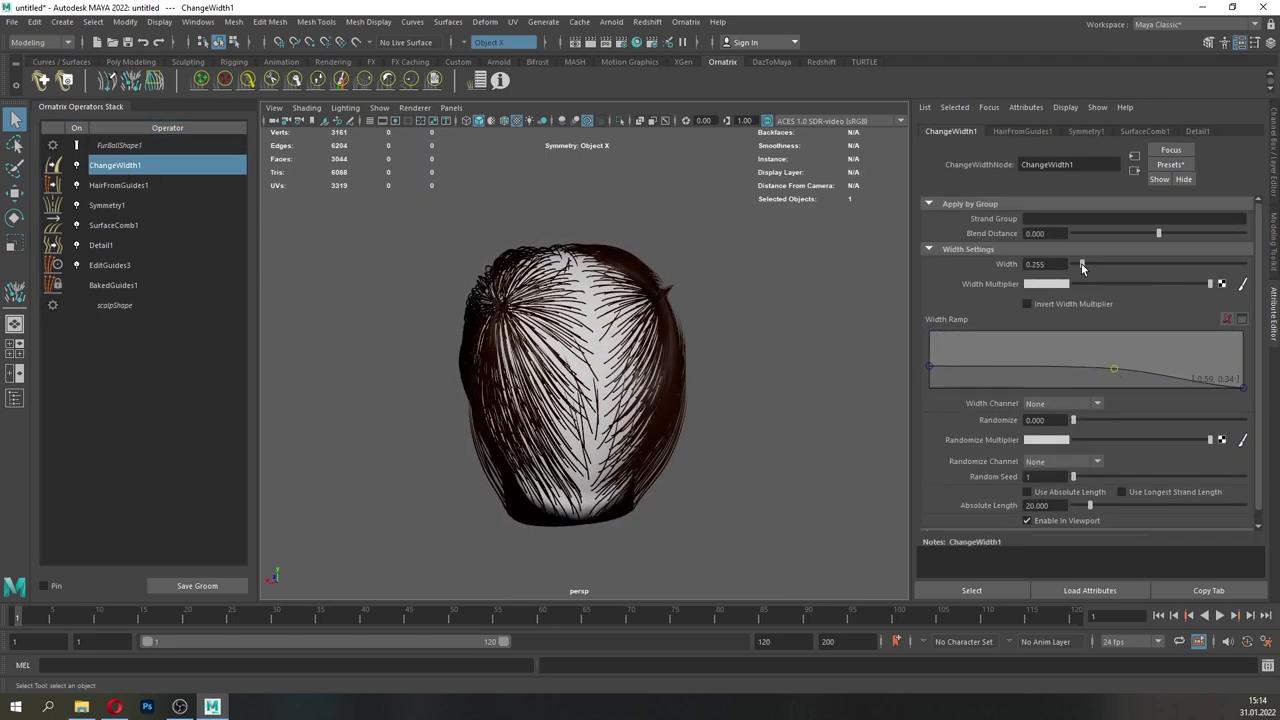
- Set the Viewport Count Fraction of HairFromGuides1 to 1.000
alt+drag(475, 275, 650, 385)
click(149, 185)
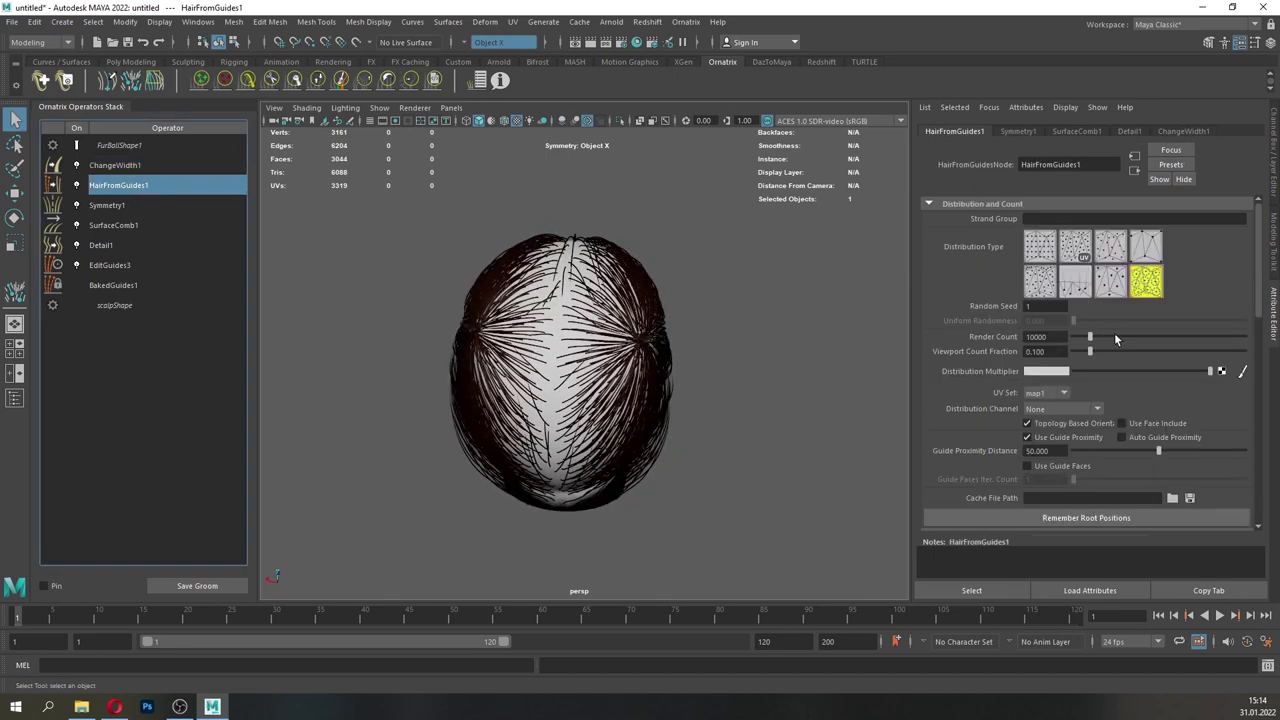
drag(1091, 352, 1268, 354)
alt+drag(580, 410, 702, 298)
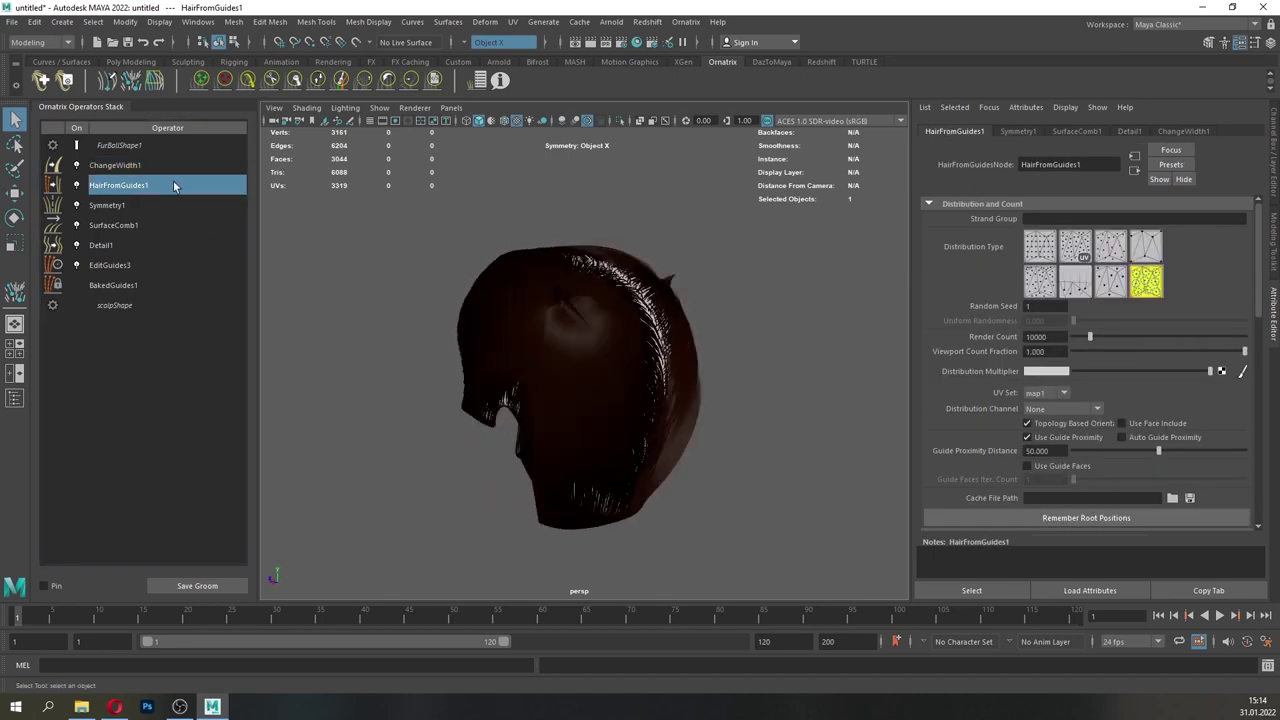
- Thin the hairs in ChangeWidth1 by setting Width to 0.05 and reducing it further
click(160, 167)
drag(1052, 265, 921, 257)
text(0.05)
key(Return)
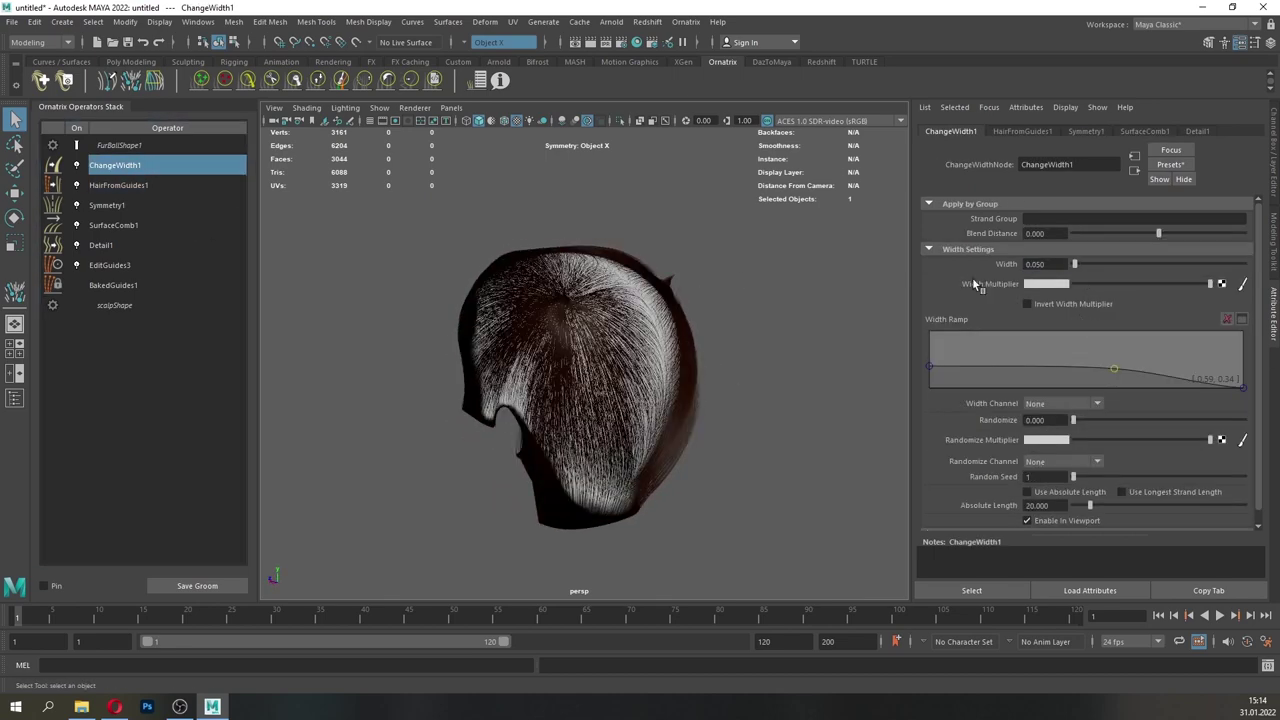
text(2)
key(Return)
- With HairFromGuides1 selected, open the Hypershade, graph the network of the file1 texture, and shrink the window to uncover the main workspace
click(120, 187)
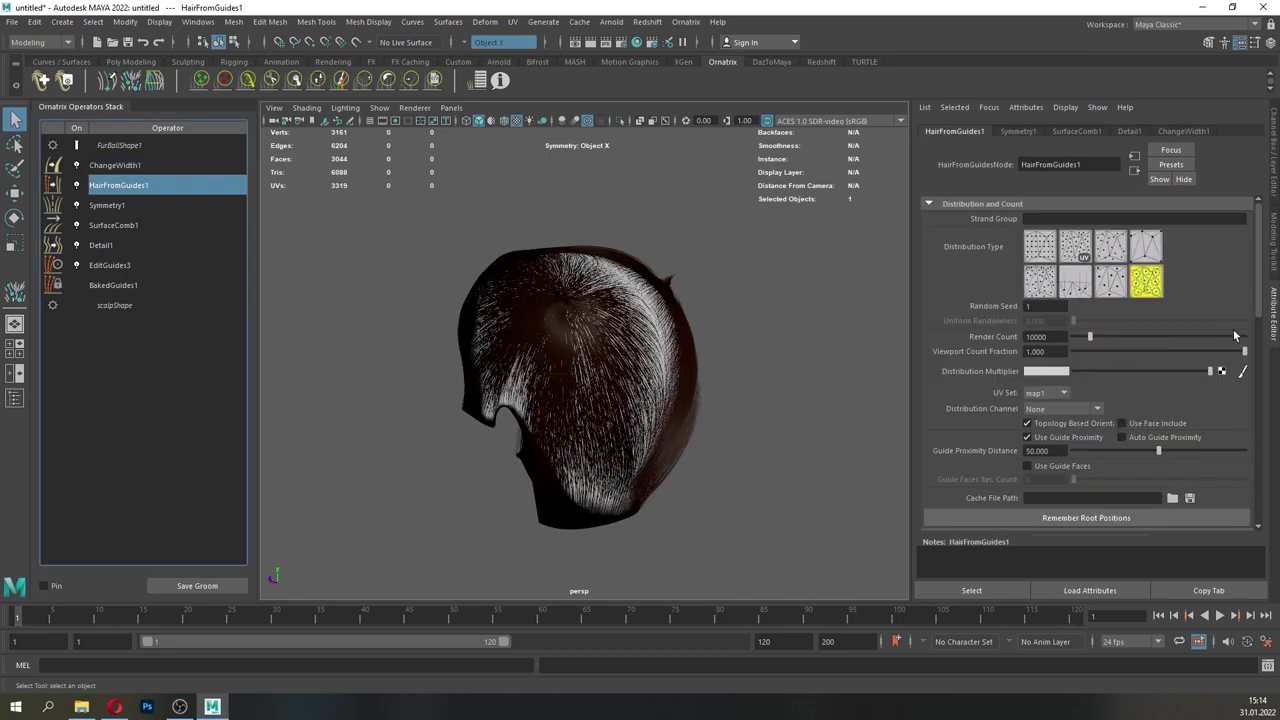
click(638, 43)
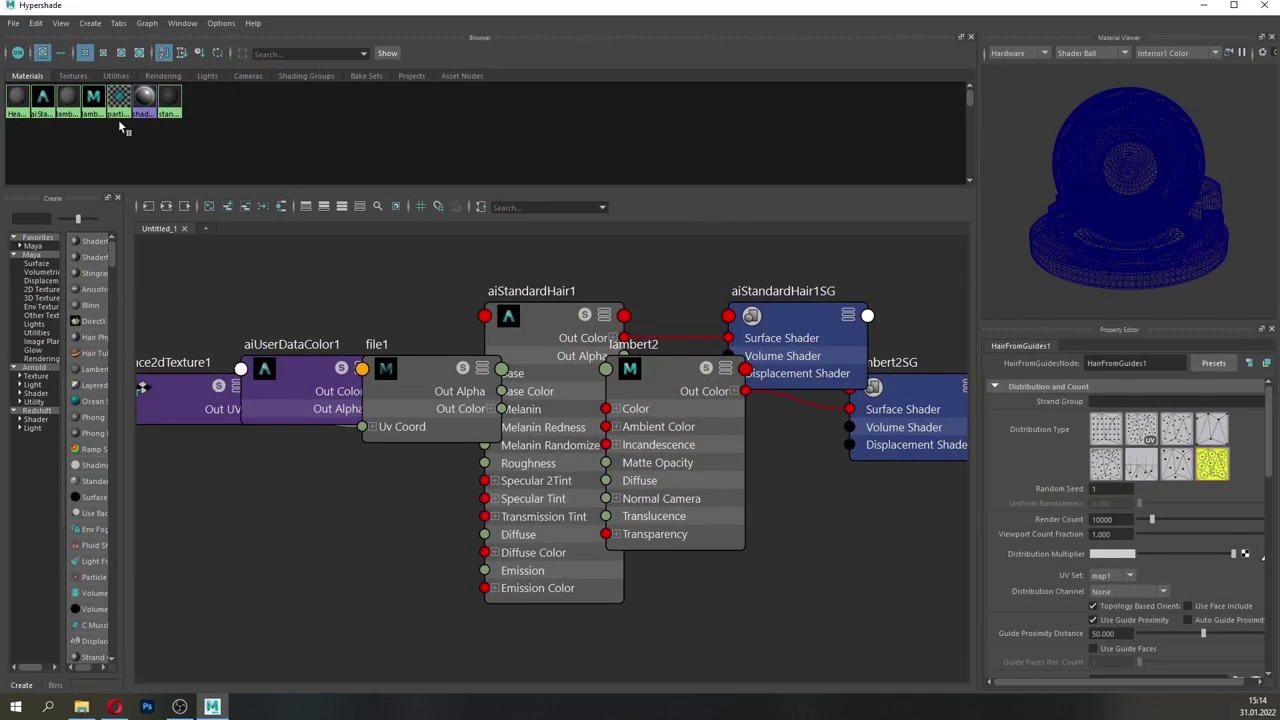
click(73, 76)
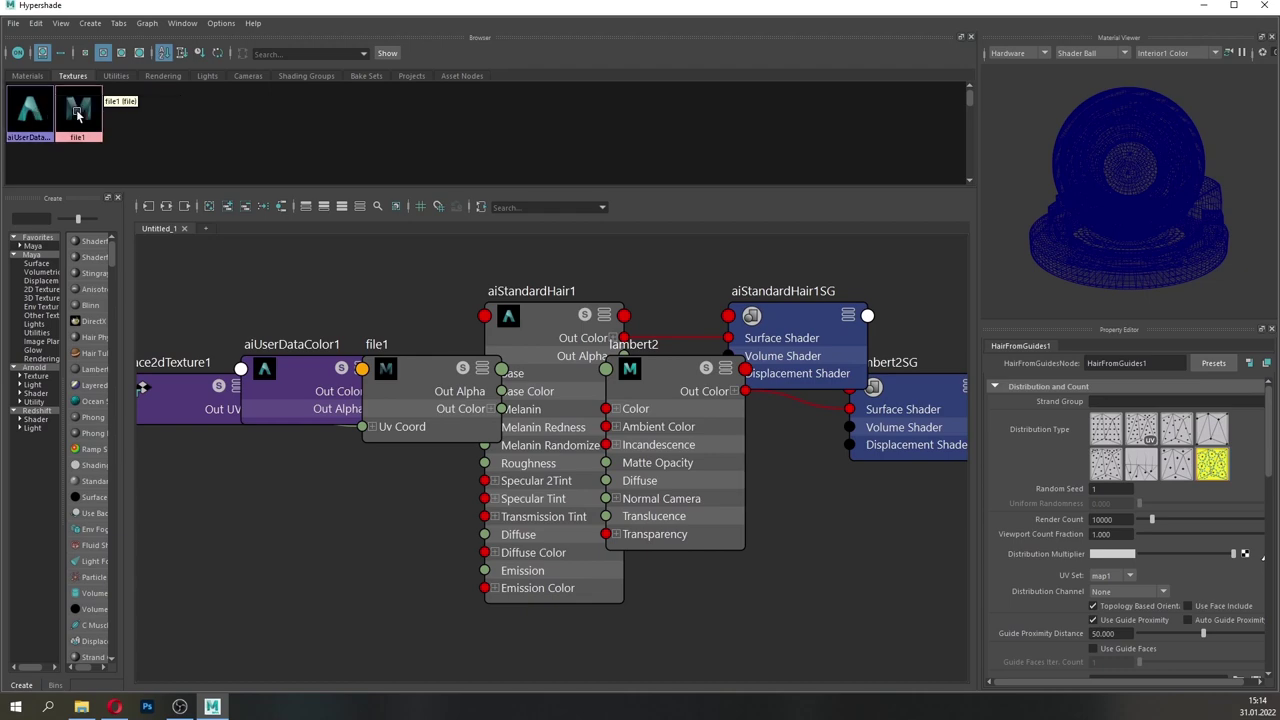
right_drag(78, 116, 117, 150)
click(1234, 5)
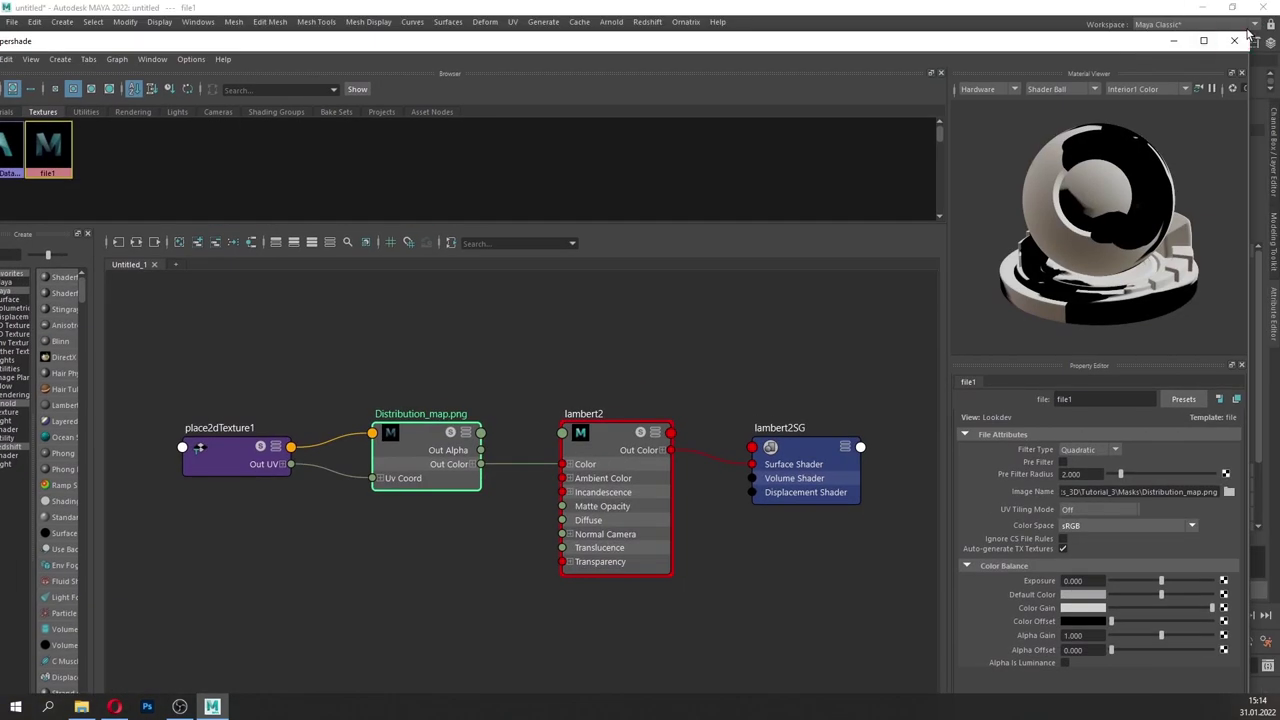
drag(1250, 35, 511, 188)
drag(320, 200, 569, 127)
drag(648, 129, 704, 313)
- Open the Outliner and rename the FurBall1 object under scalp as Main_hair
click(198, 21)
click(212, 167)
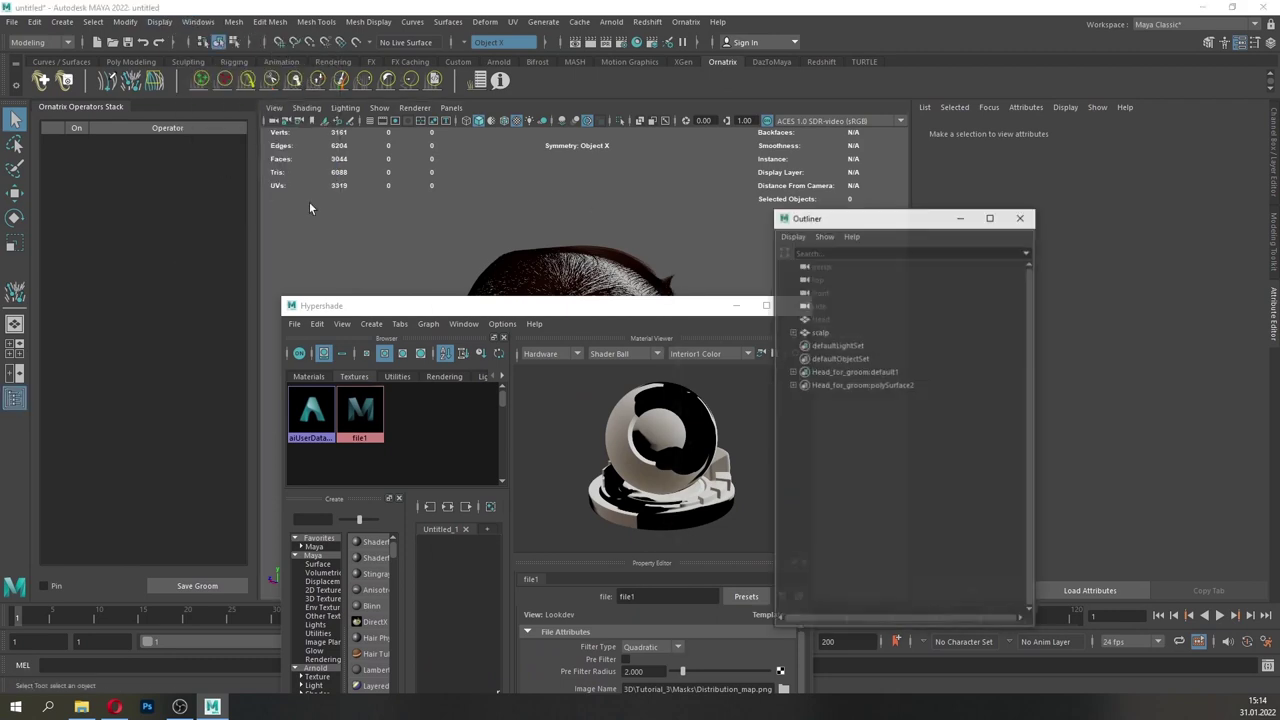
double_click(903, 330)
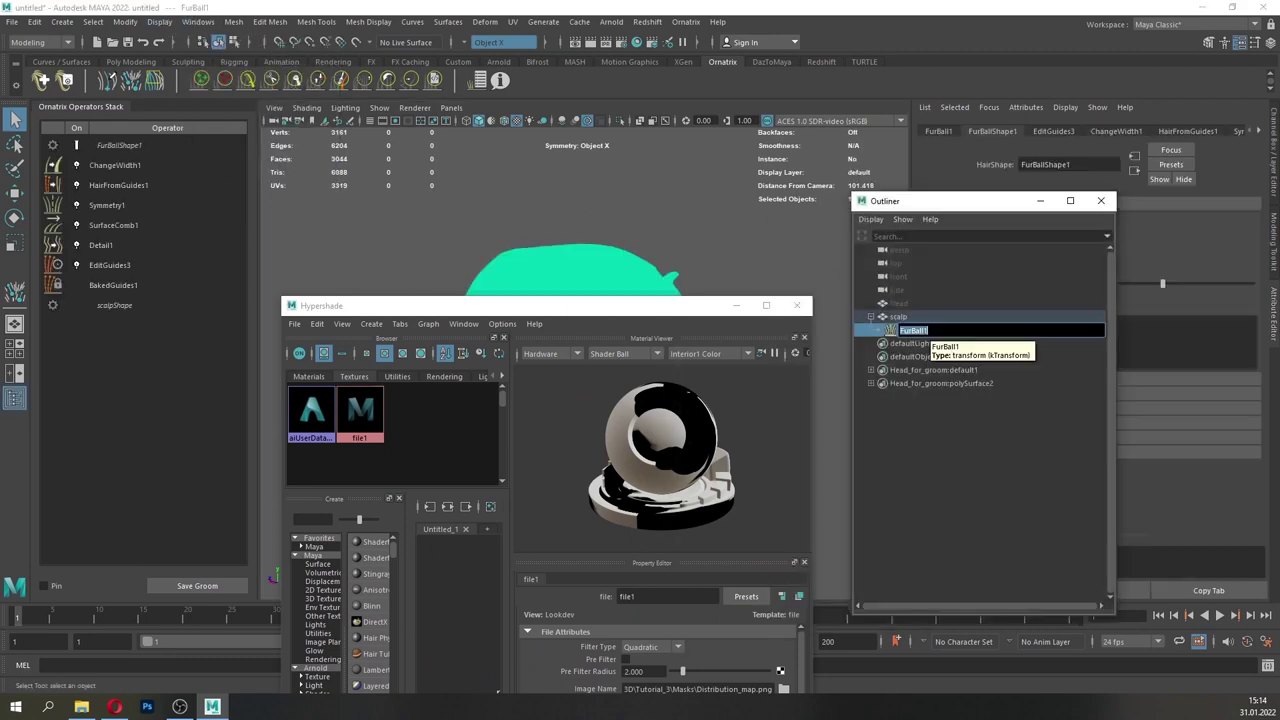
key(Return)
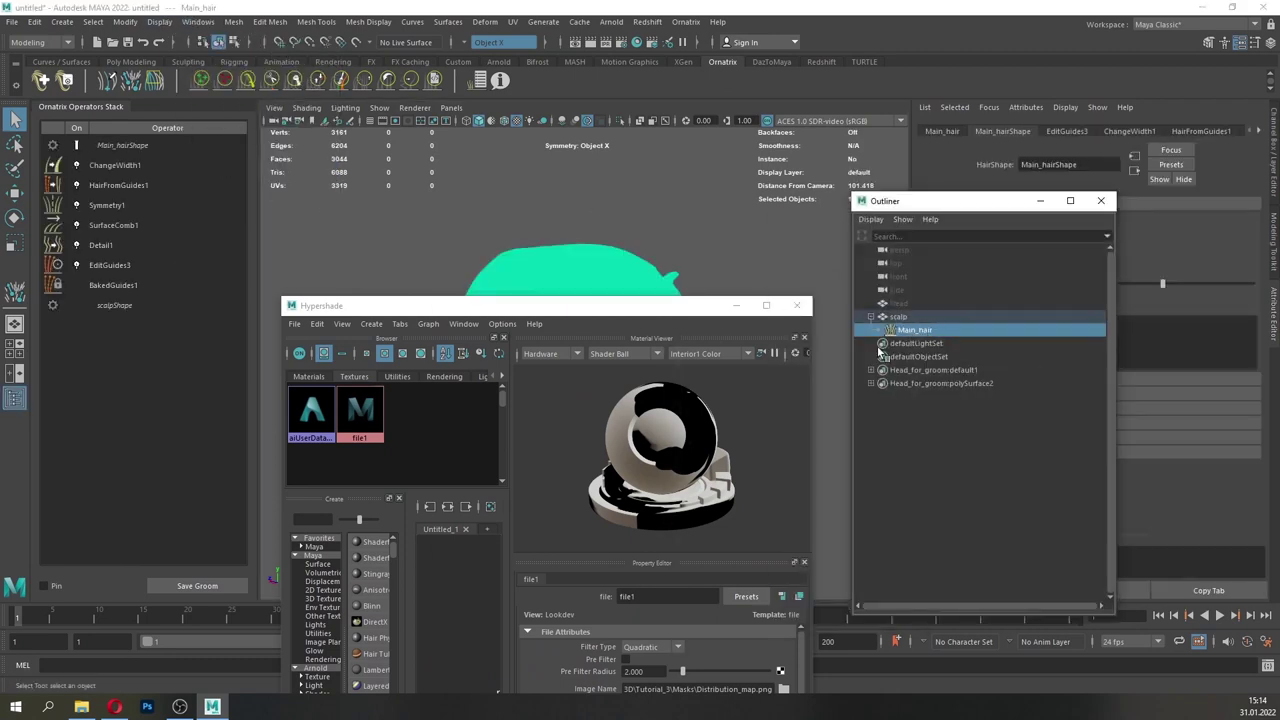
- Connect the Distribution_map.png texture to the Distribution Multiplier of HairFromGuides1 and put the Outliner and Hypershade windows away
drag(1003, 207, 479, 174)
click(515, 172)
drag(570, 301, 590, 126)
click(119, 185)
drag(765, 294, 1038, 309)
scroll(567, 443, down, 3)
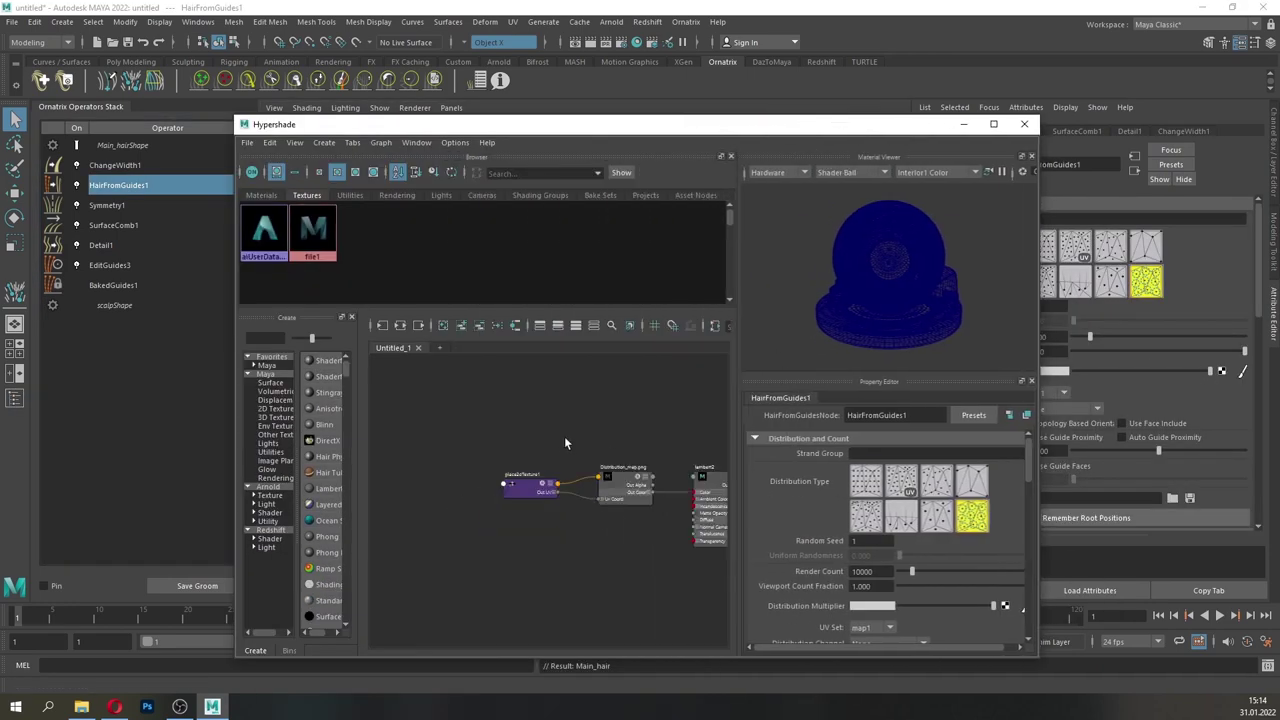
scroll(610, 445, up, 2)
drag(872, 127, 700, 116)
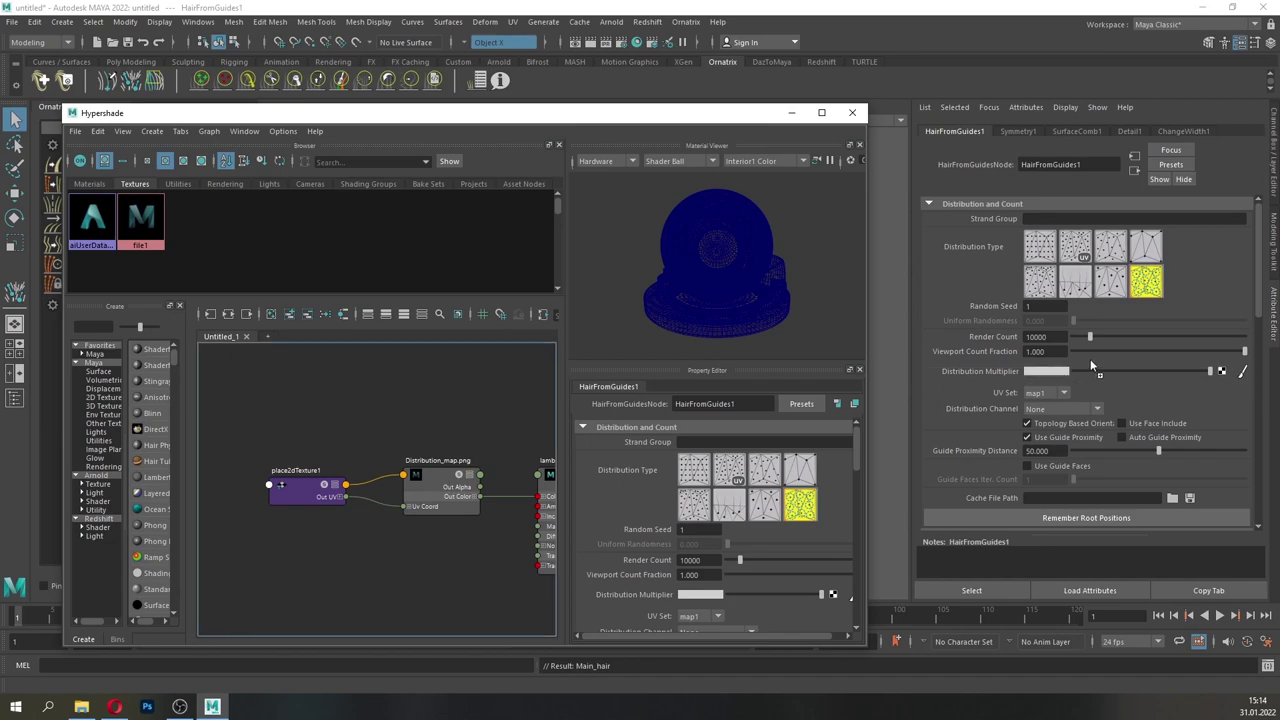
click(792, 113)
- Add an Edit Guides operator directly above SurfaceComb1 in the operator stack
alt+drag(590, 364, 520, 372)
alt+right_drag(540, 374, 606, 383)
alt+drag(606, 383, 488, 352)
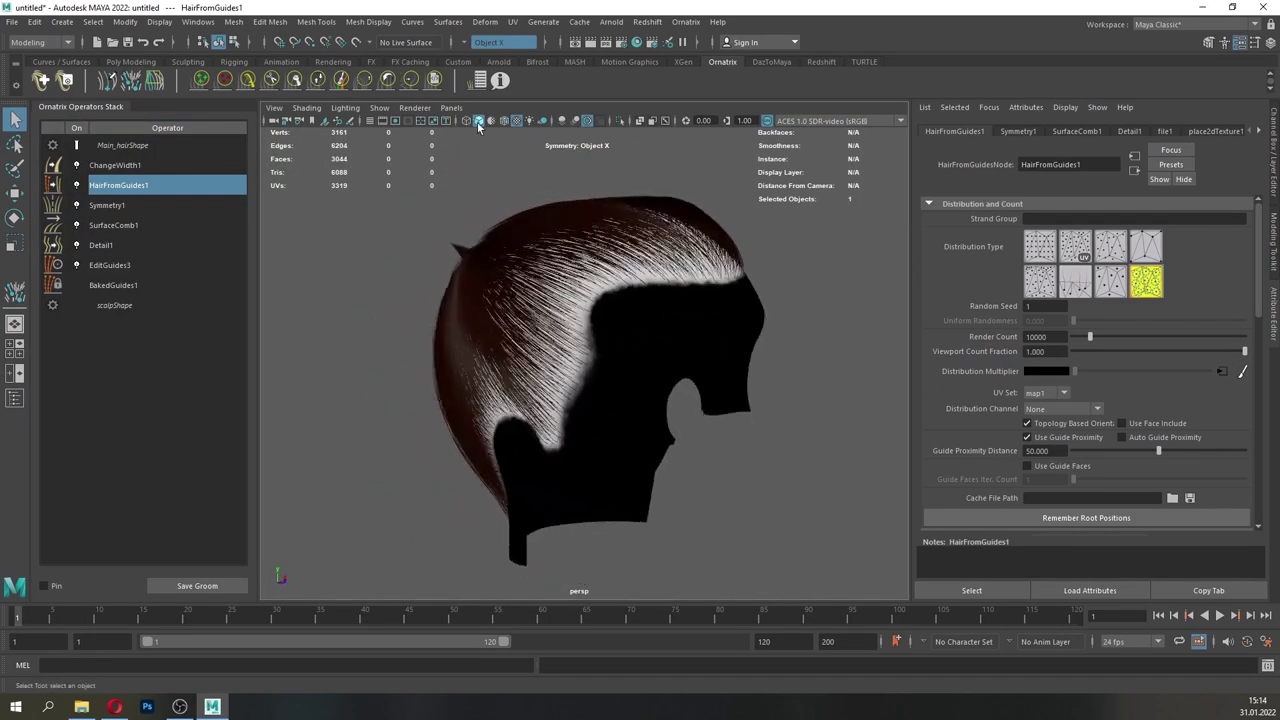
alt+drag(655, 385, 604, 395)
alt+right_drag(604, 395, 690, 410)
alt+drag(690, 410, 634, 400)
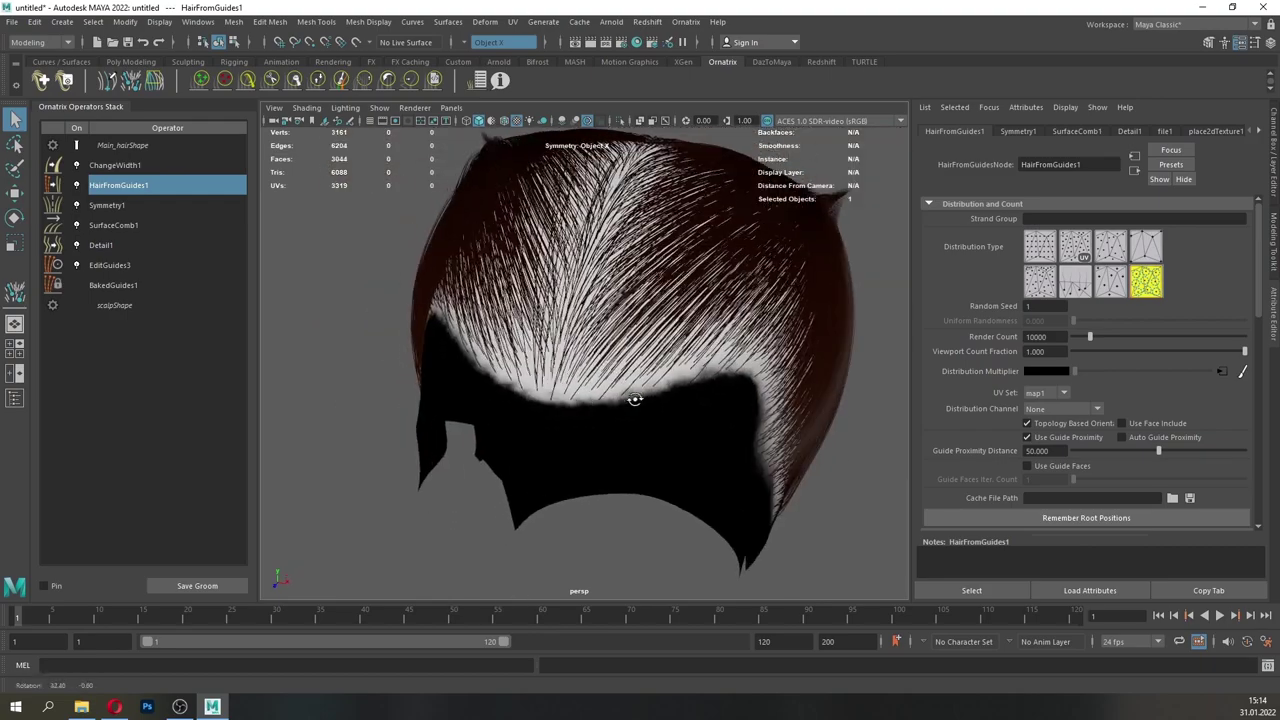
click(121, 227)
click(685, 22)
click(699, 180)
- Disable the ChangeWidth1, HairFromGuides1, Symmetry1, EditGuides4 and SurfaceComb1 operators
alt+right_drag(810, 290, 752, 302)
alt+drag(752, 302, 572, 345)
alt+right_drag(572, 345, 610, 362)
alt+drag(610, 362, 495, 398)
alt+right_drag(495, 398, 470, 374)
alt+drag(470, 374, 622, 352)
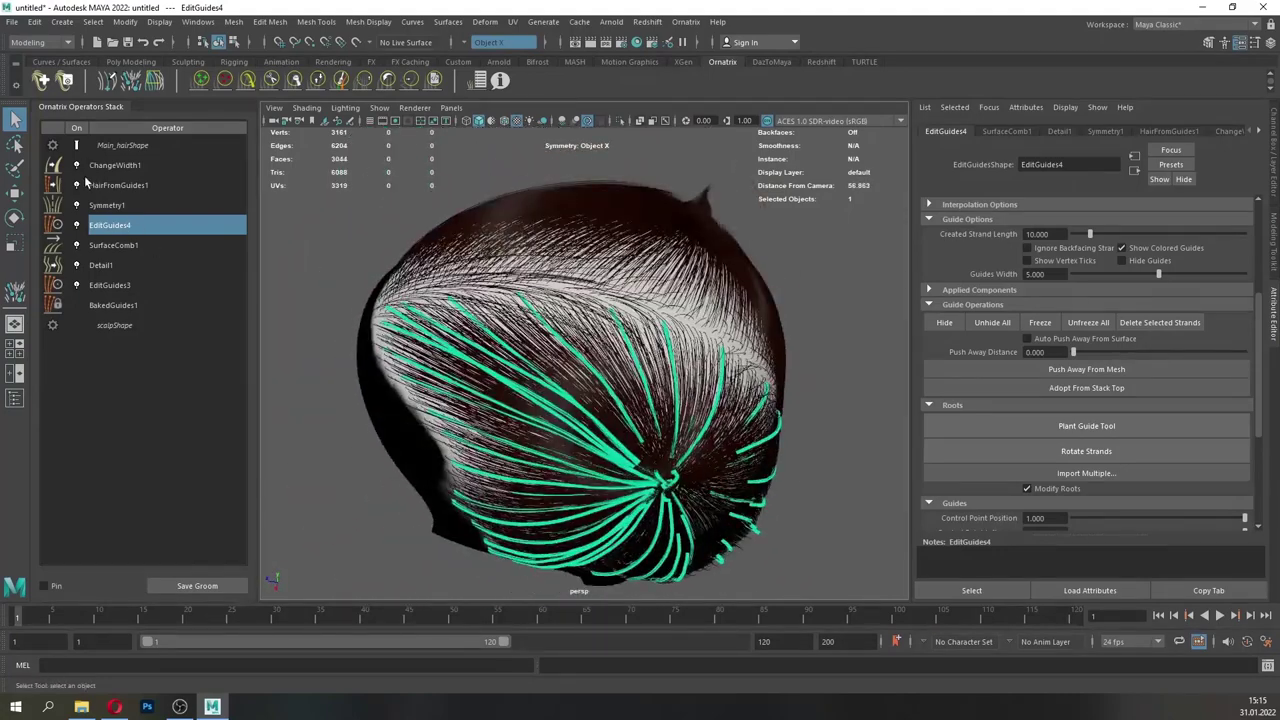
click(77, 166)
click(77, 186)
click(77, 206)
click(77, 227)
click(78, 247)
- Select EditGuides3 and enter its Edit Strands Mode, facing the back of the scalp
click(109, 288)
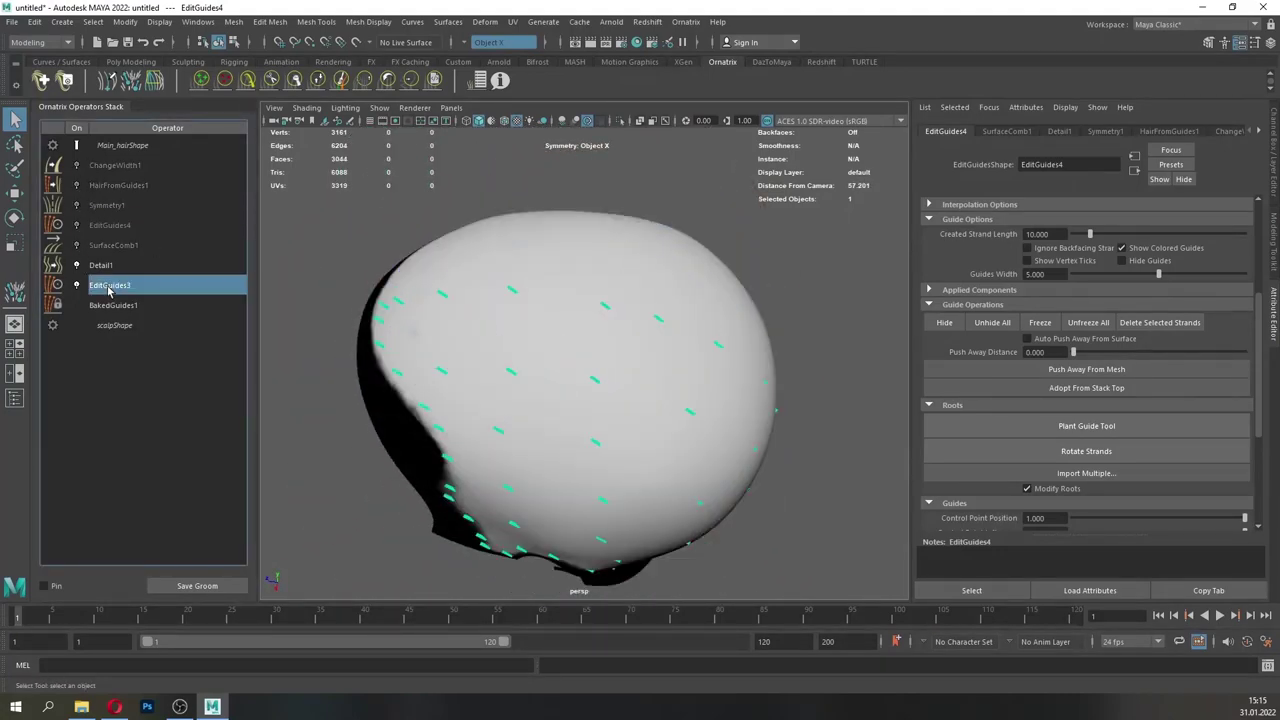
drag(1257, 309, 1257, 212)
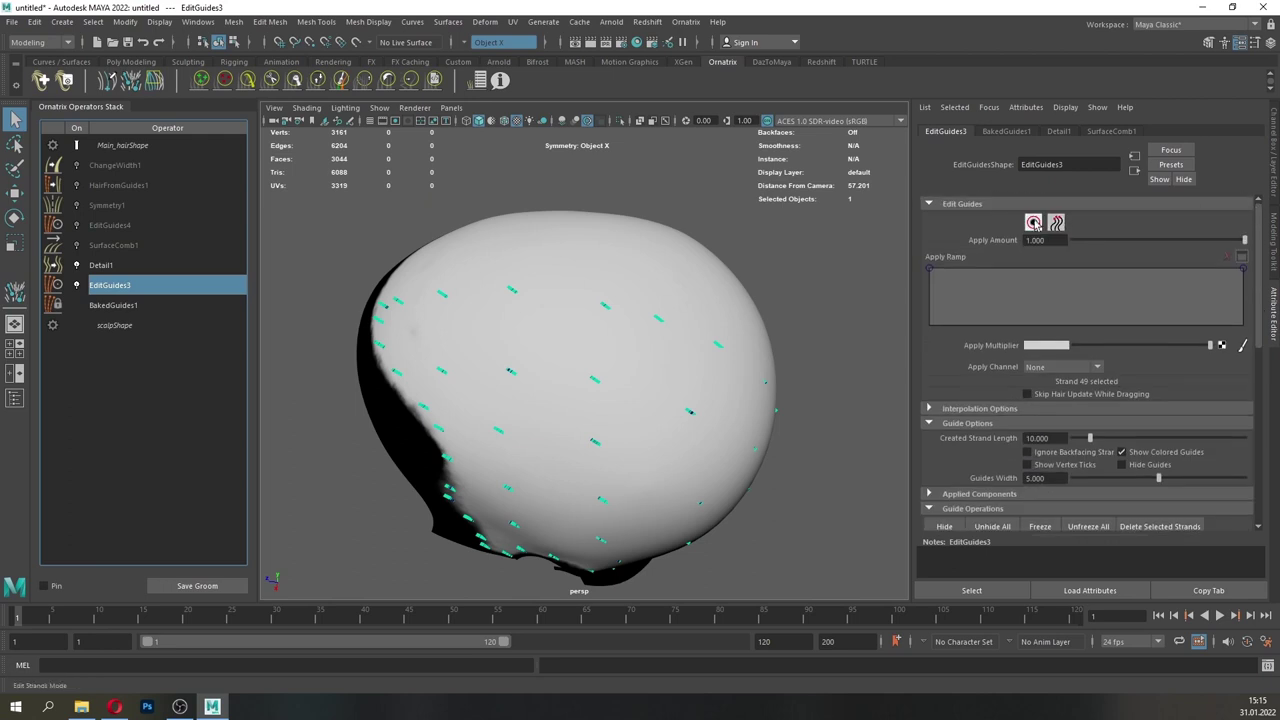
click(1034, 223)
alt+drag(585, 352, 745, 335)
alt+drag(478, 314, 545, 312)
- Save the scene as Tut_3.mb in the Tutorial_3 project folder
click(11, 21)
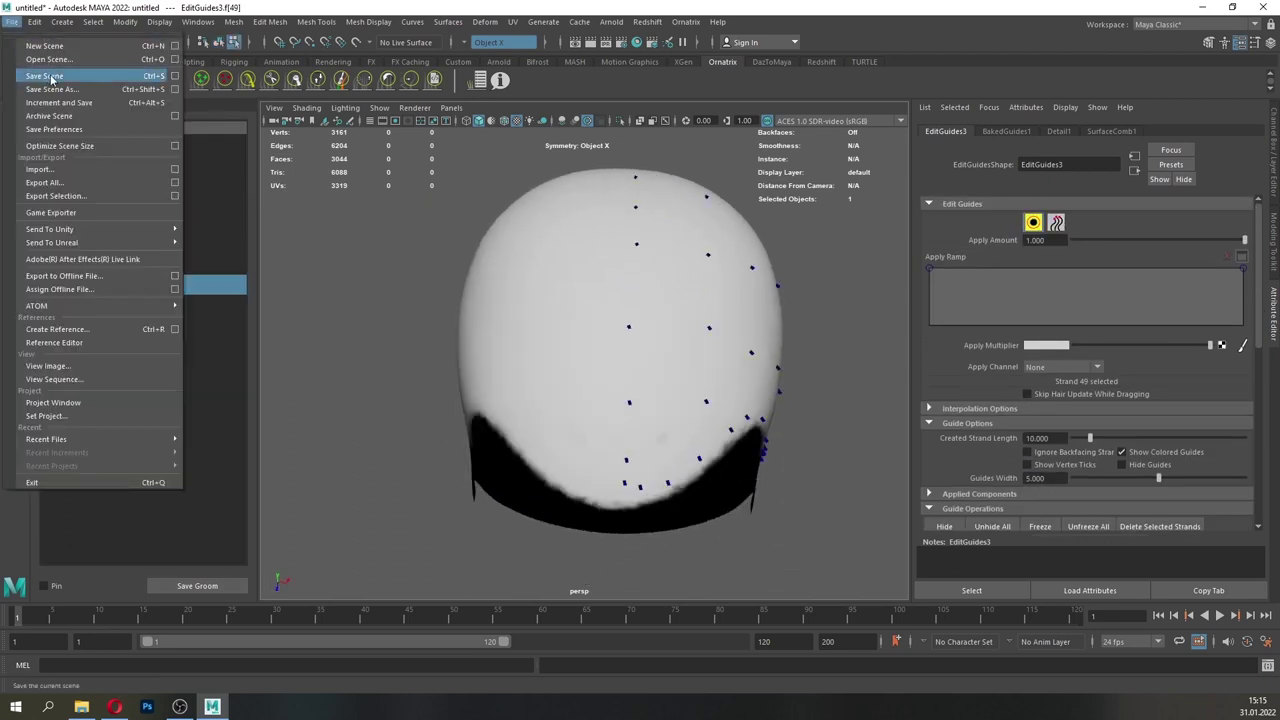
click(52, 79)
drag(66, 349, 0, 300)
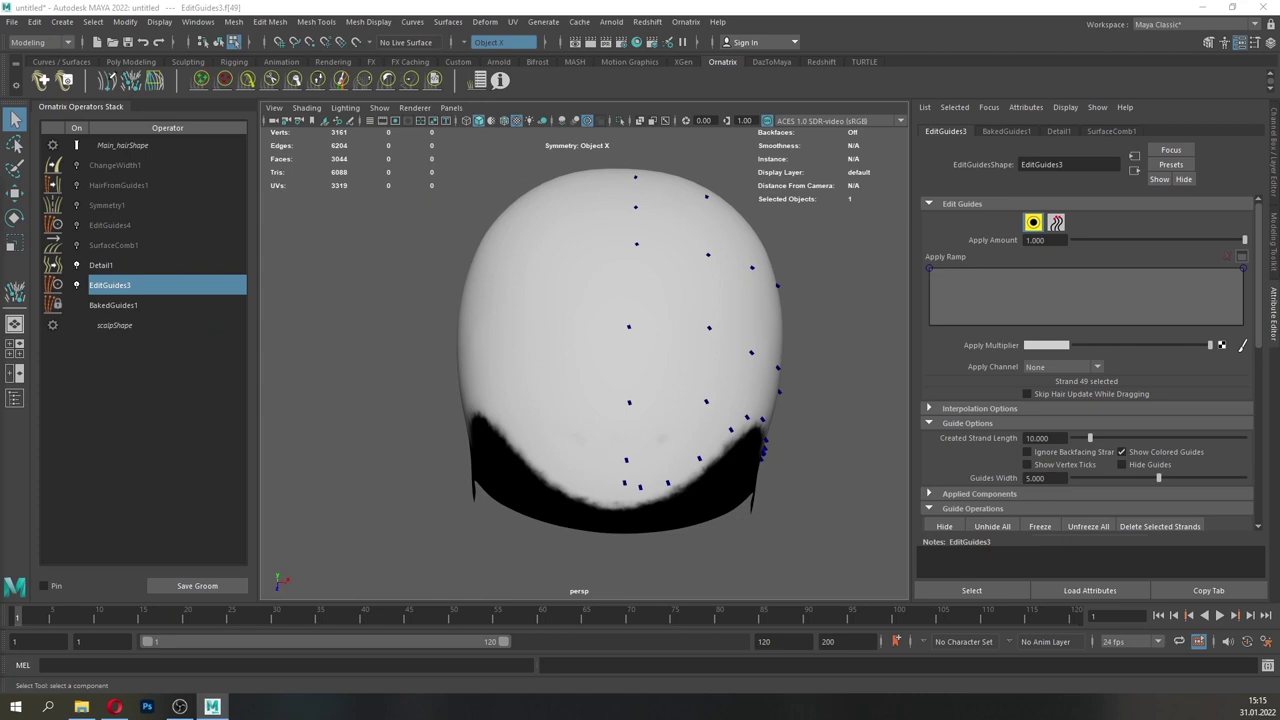
- Disable Detail1, activate the Plant Guide Tool for EditGuides3 and enable Symmetry1
alt+drag(722, 344, 655, 369)
alt+drag(528, 347, 563, 335)
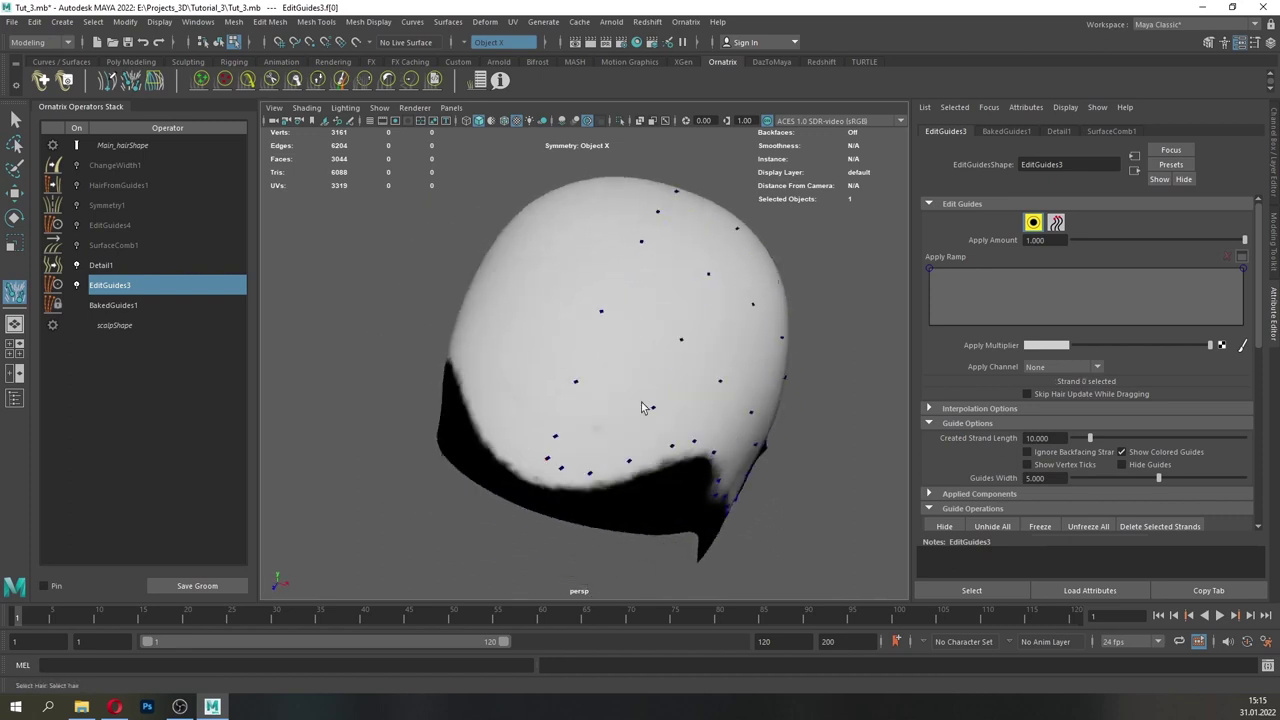
alt+drag(641, 402, 672, 382)
alt+right_drag(590, 470, 630, 490)
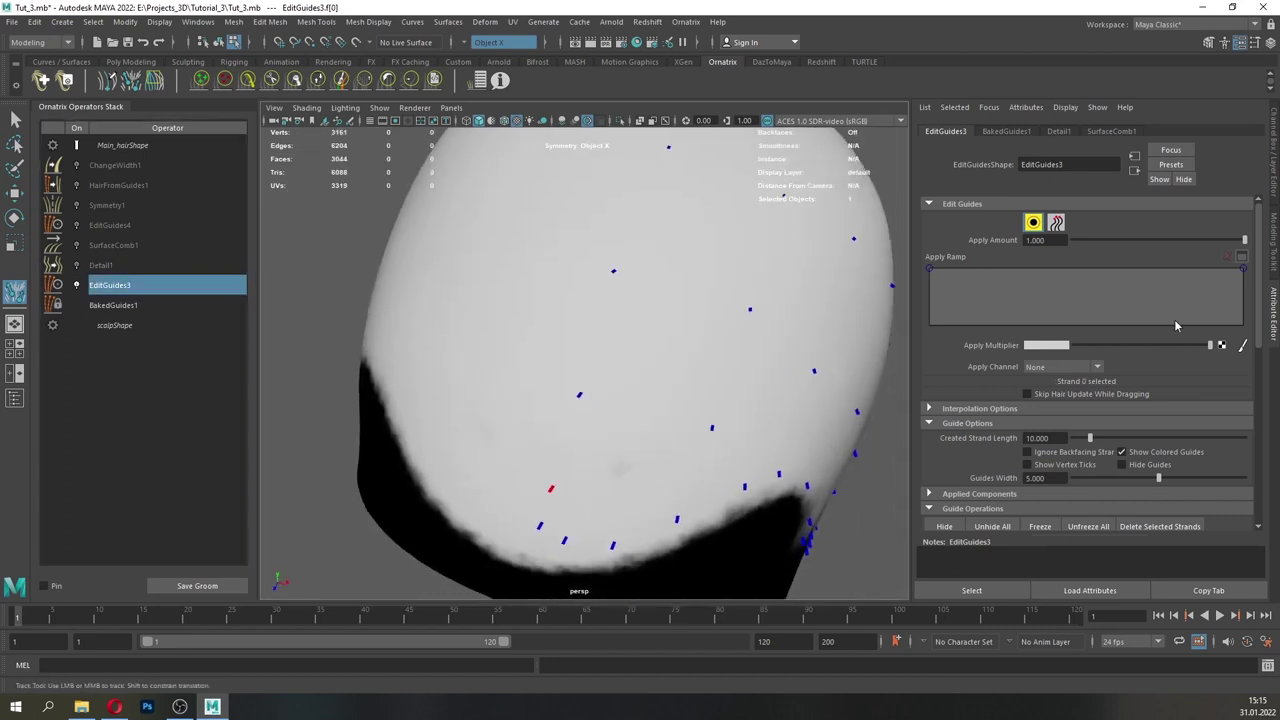
scroll(1174, 319, down, 5)
click(1086, 475)
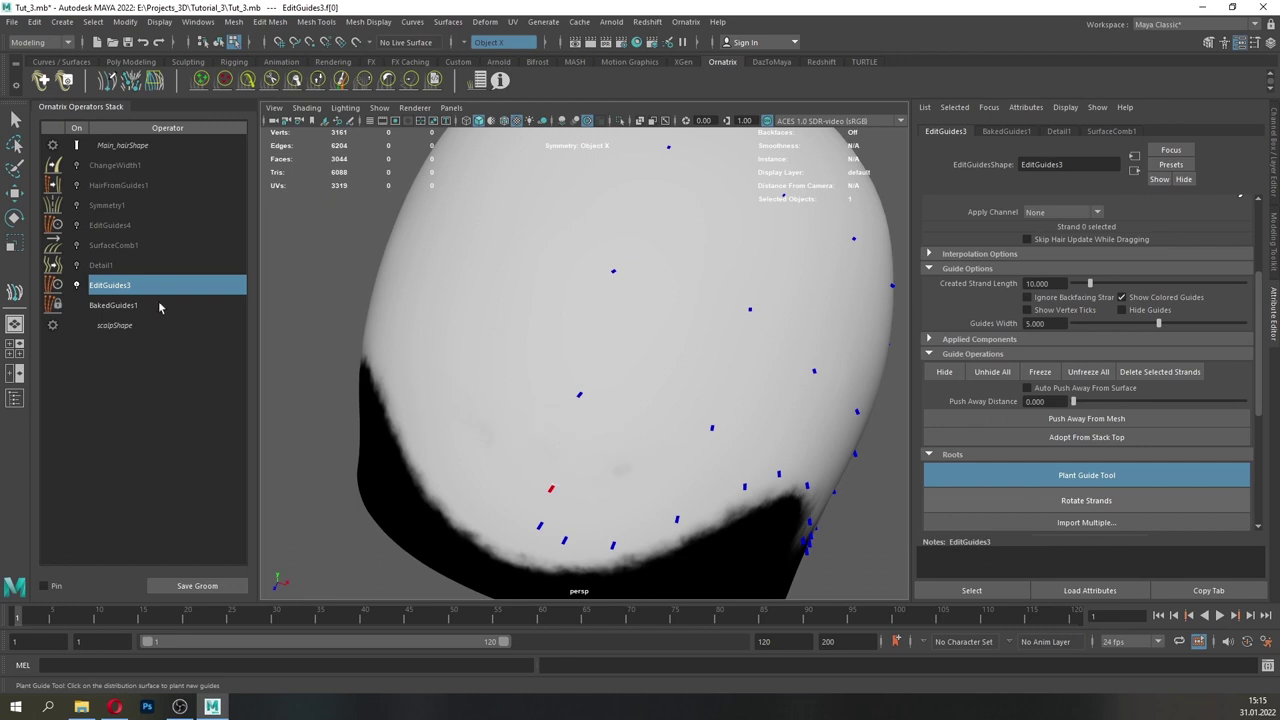
click(77, 206)
- Plant new guides beside the scalp's centre line, from the front hairline over the crown and down the back of the head
alt+drag(562, 452, 608, 444)
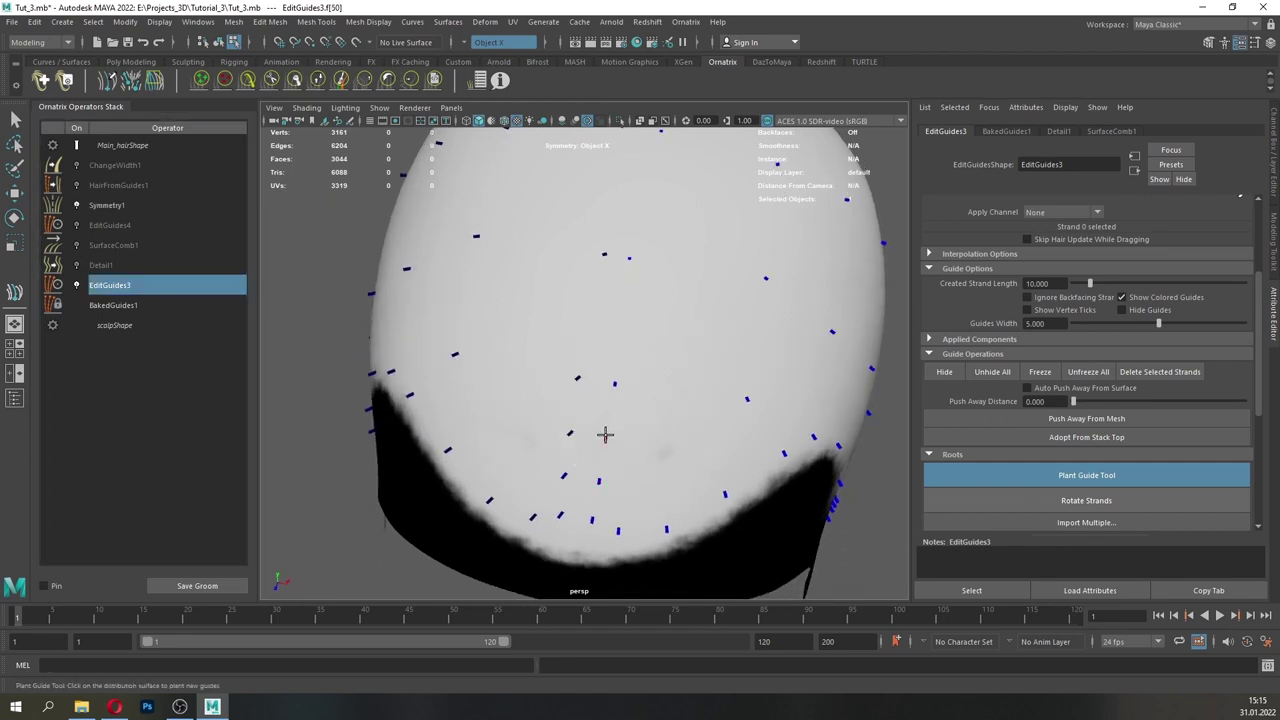
alt+middle_drag(676, 341, 627, 434)
click(591, 314)
click(602, 260)
mouse_move(676, 330)
alt+mouse_down()
mouse_move(505, 305)
mouse_move(605, 284)
mouse_move(688, 291)
mouse_move(644, 298)
alt+mouse_up()
alt+drag(639, 387, 628, 442)
click(634, 420)
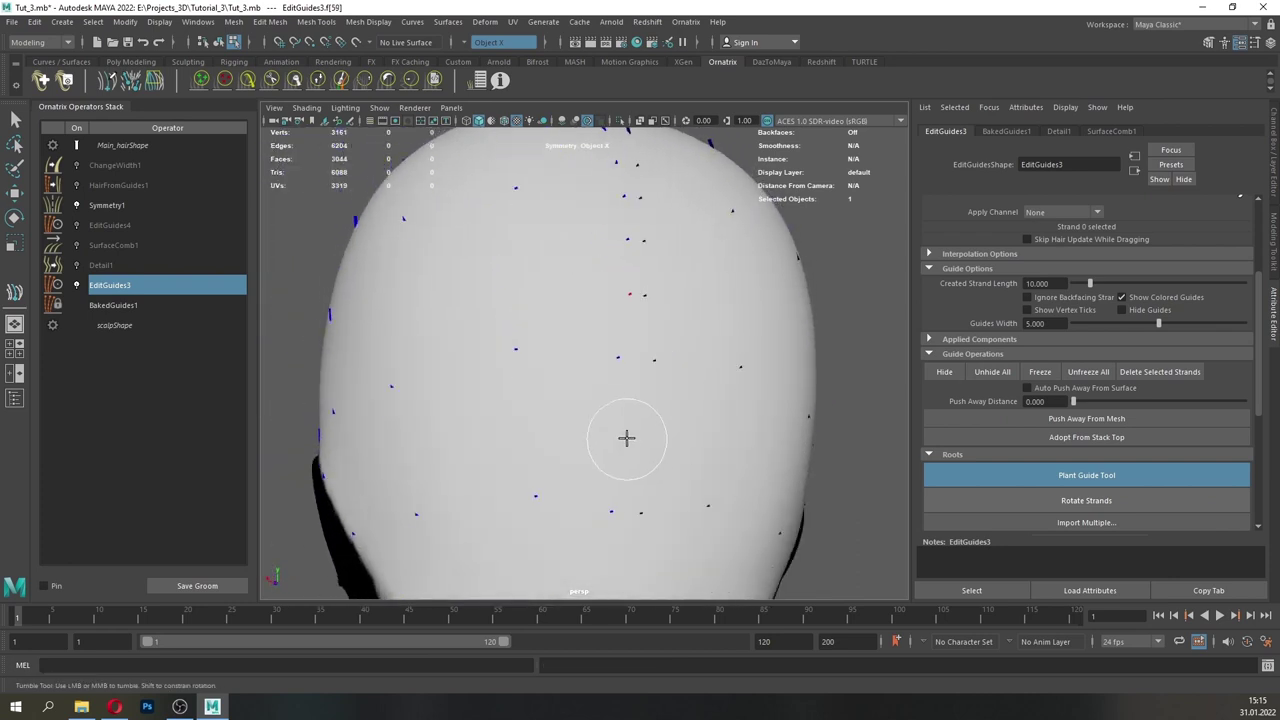
click(626, 437)
scroll(637, 490, down, 5)
click(597, 486)
alt+drag(603, 484, 732, 505)
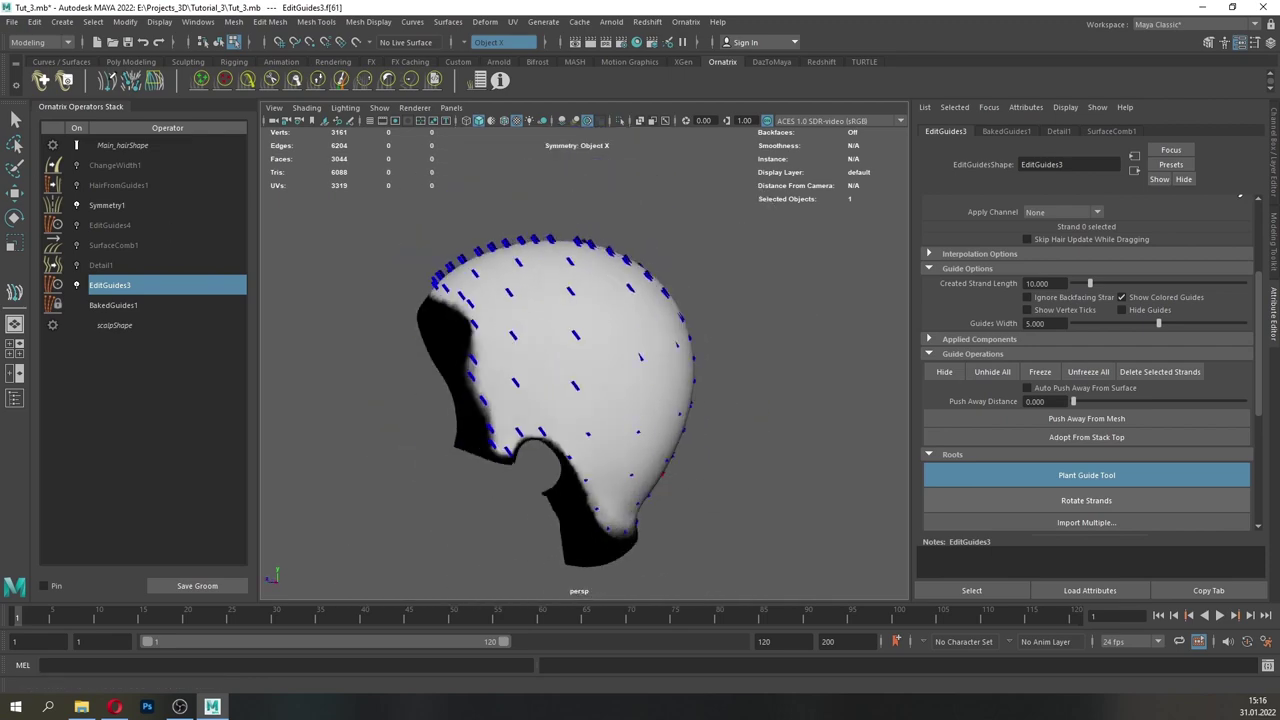
- Leave guide planting and enable the Detail1, SurfaceComb1, HairFromGuides1 and ChangeWidth1 operators
click(15, 119)
click(91, 266)
click(77, 266)
click(77, 247)
alt+drag(720, 360, 450, 420)
scroll(620, 425, up, 3)
click(77, 186)
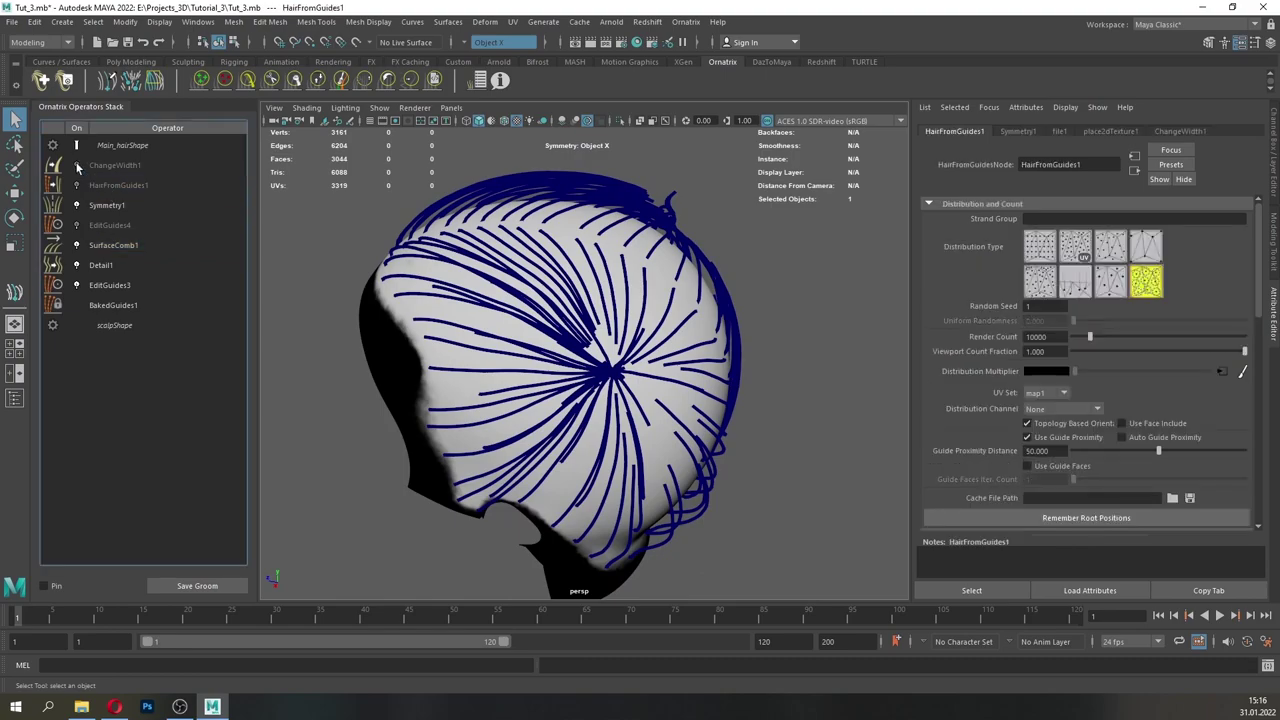
click(77, 166)
- Draw a parting along the head's centre line from forehead to nape with the Partings Editing Tool of HairFromGuides1
alt+drag(388, 320, 783, 320)
scroll(528, 323, up, 3)
alt+middle_drag(645, 360, 645, 338)
alt+drag(645, 338, 660, 355)
scroll(1214, 443, down, 10)
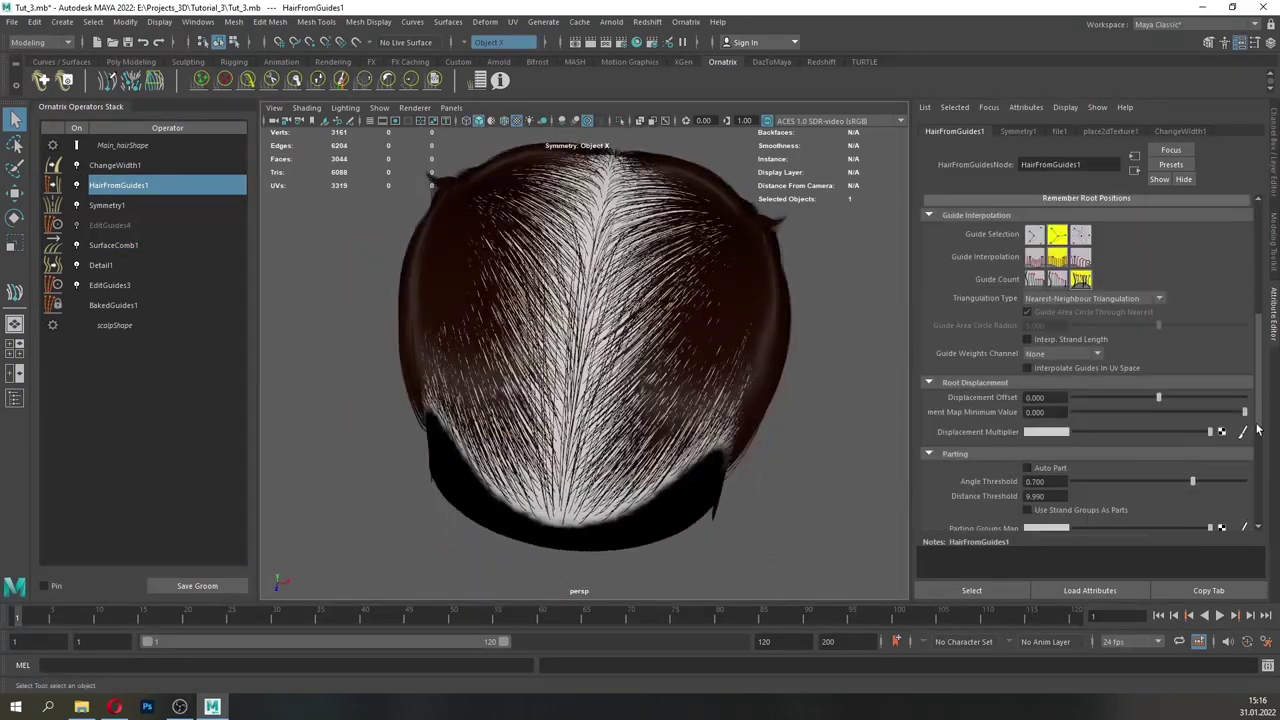
scroll(1093, 487, down, 1)
click(1090, 452)
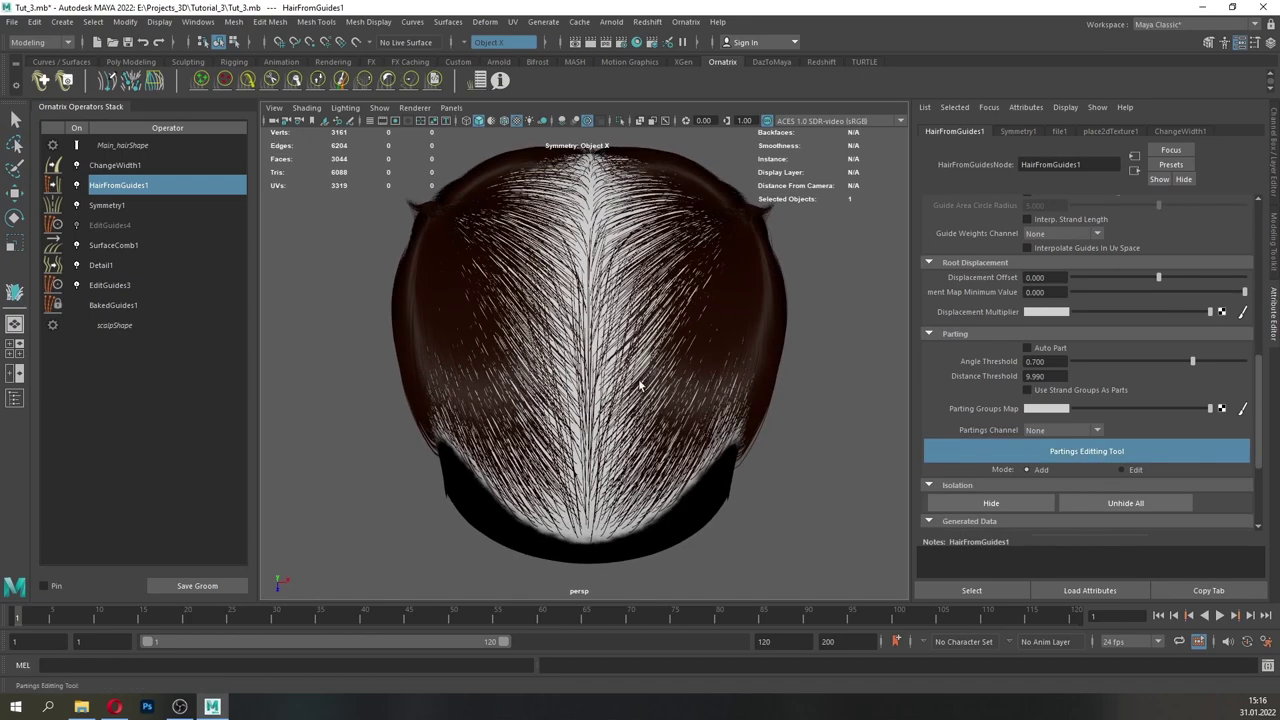
click(587, 408)
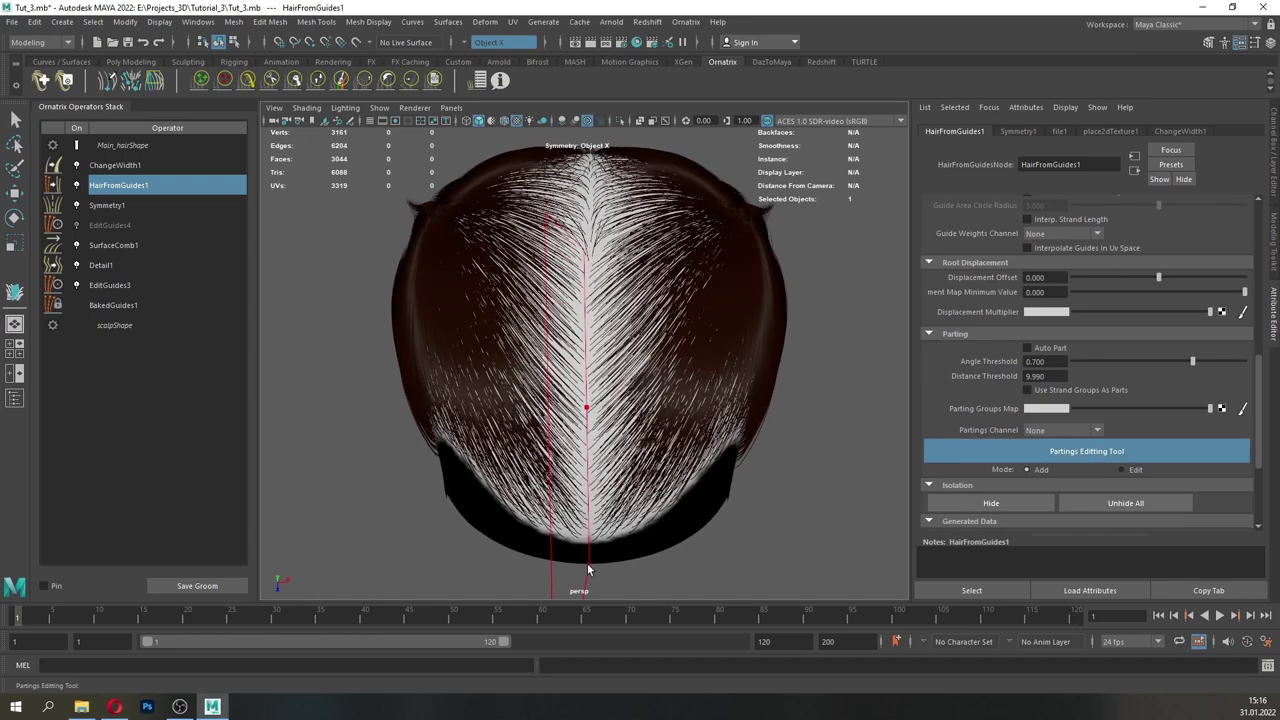
alt+drag(690, 420, 400, 335)
alt+right_drag(670, 418, 594, 426)
click(581, 386)
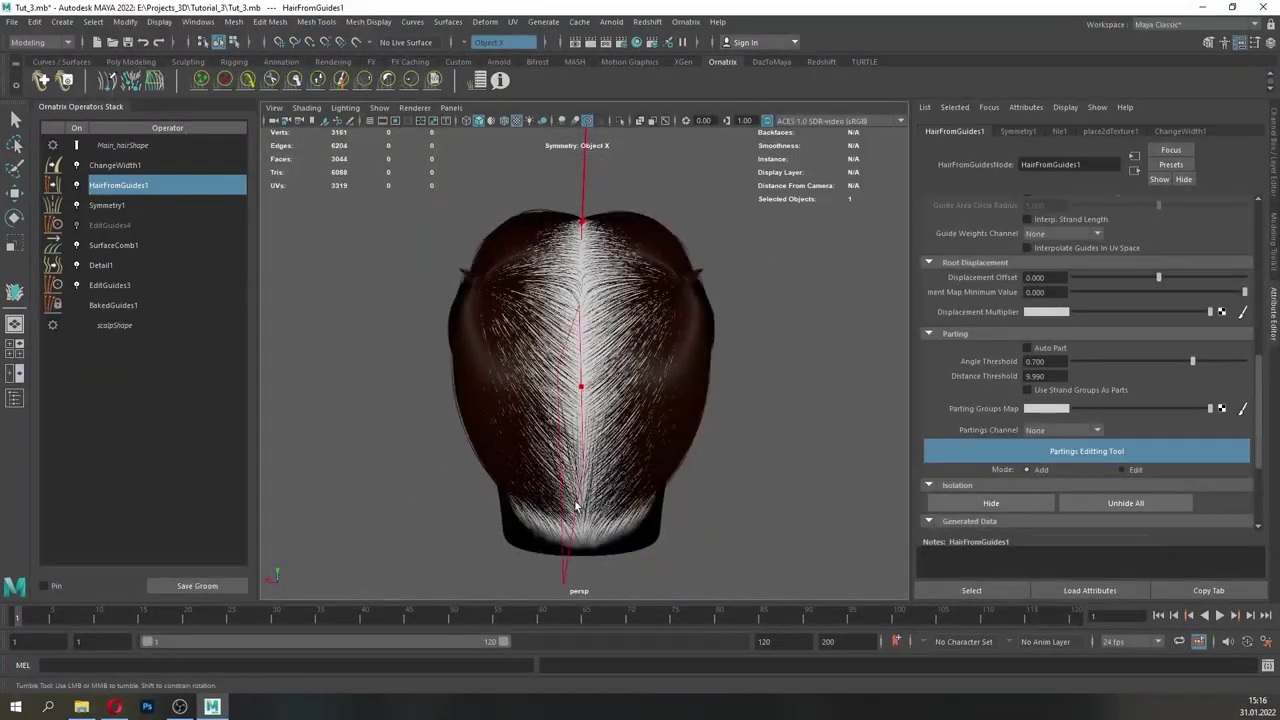
alt+drag(672, 560, 340, 545)
click(14, 120)
- Examine the hair from all sides of the head and check the hairline with the textured viewport display turned off
click(125, 206)
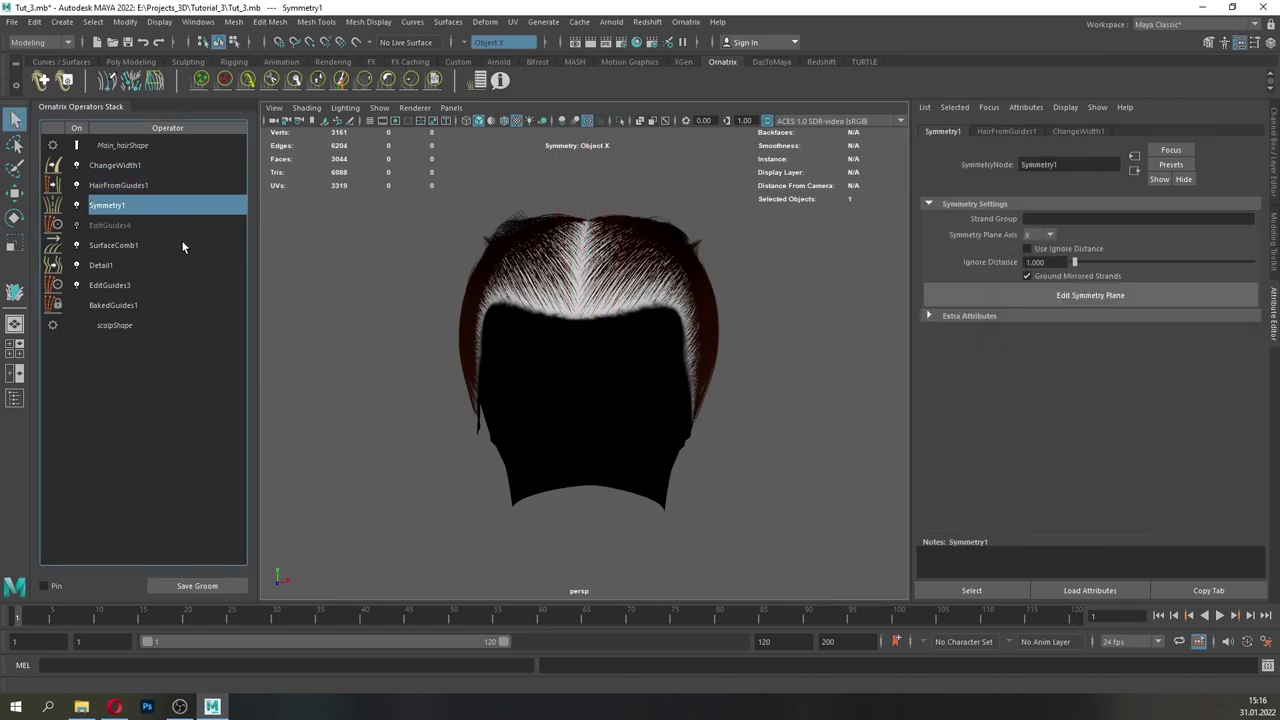
mouse_move(572, 225)
alt+mouse_down()
mouse_move(571, 317)
mouse_move(572, 240)
alt+mouse_up()
alt+right_drag(575, 310, 643, 351)
alt+drag(572, 284, 643, 347)
click(198, 22)
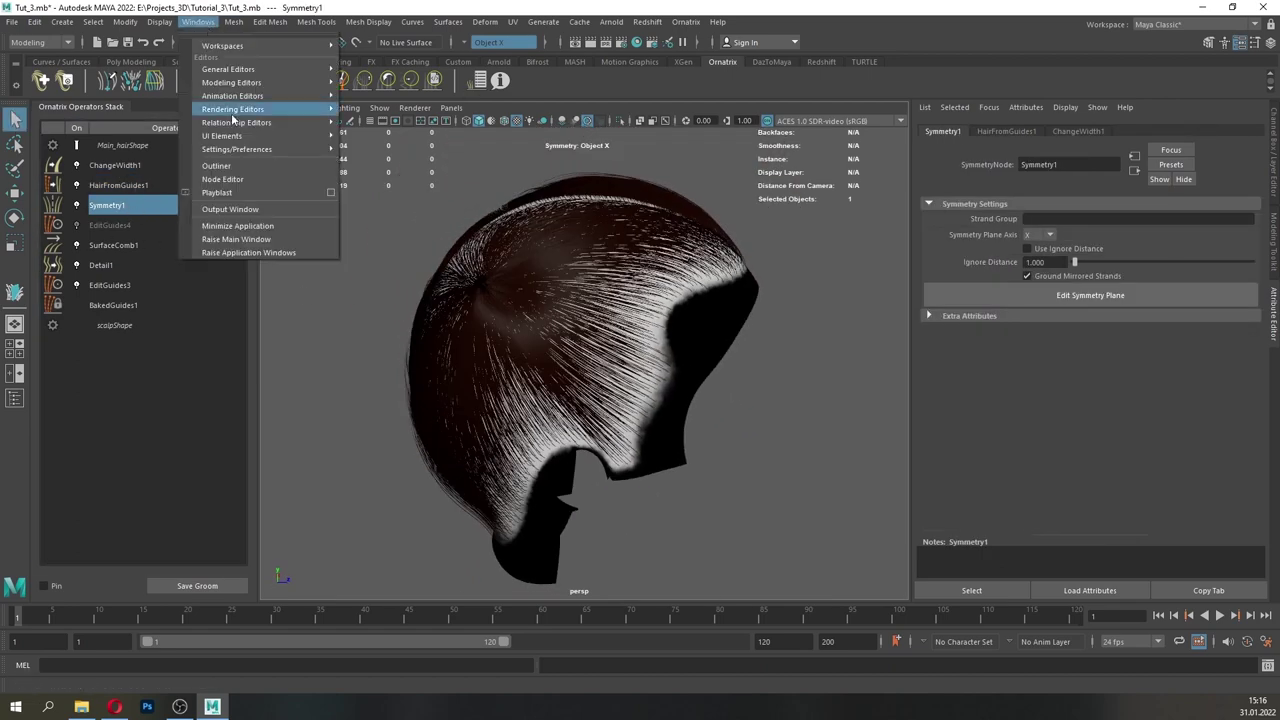
click(229, 167)
alt+drag(686, 400, 770, 340)
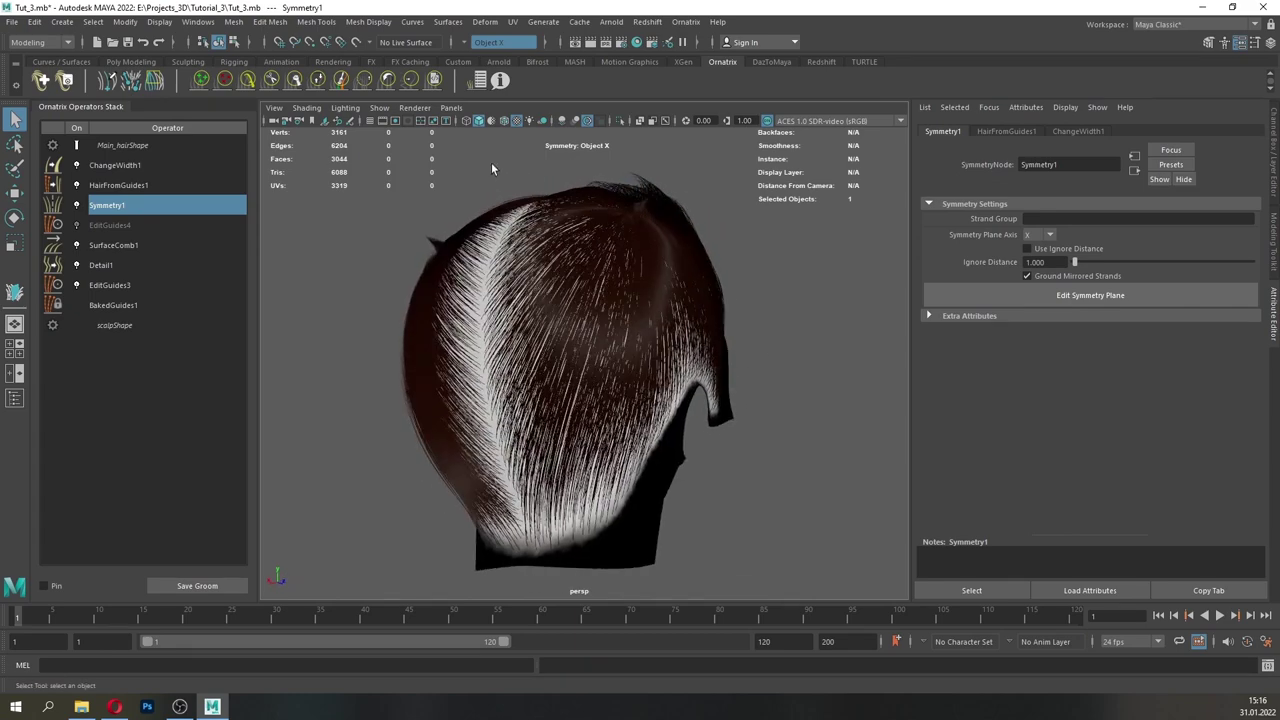
click(516, 122)
alt+drag(677, 377, 562, 278)
scroll(562, 278, down, 3)
alt+drag(634, 460, 585, 364)
scroll(623, 306, up, 5)
scroll(585, 364, down, 3)
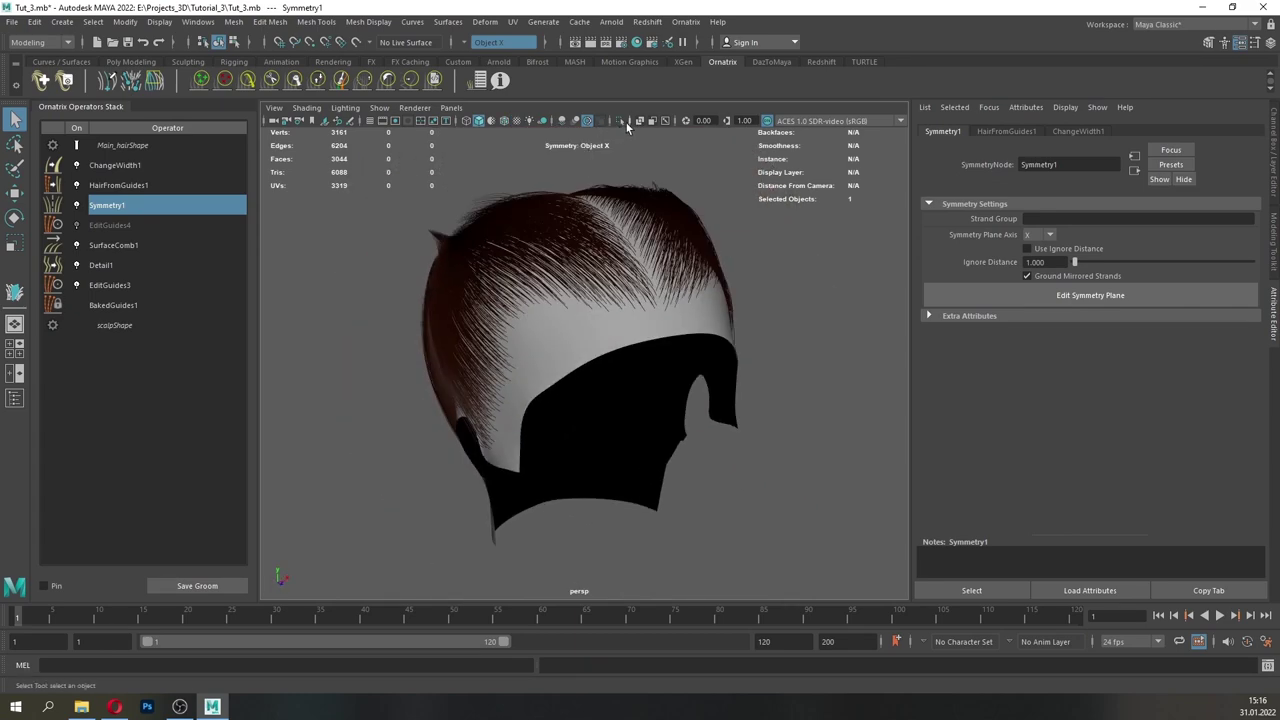
- Add an Edit Guides operator directly above EditGuides3 in the operator stack
click(122, 285)
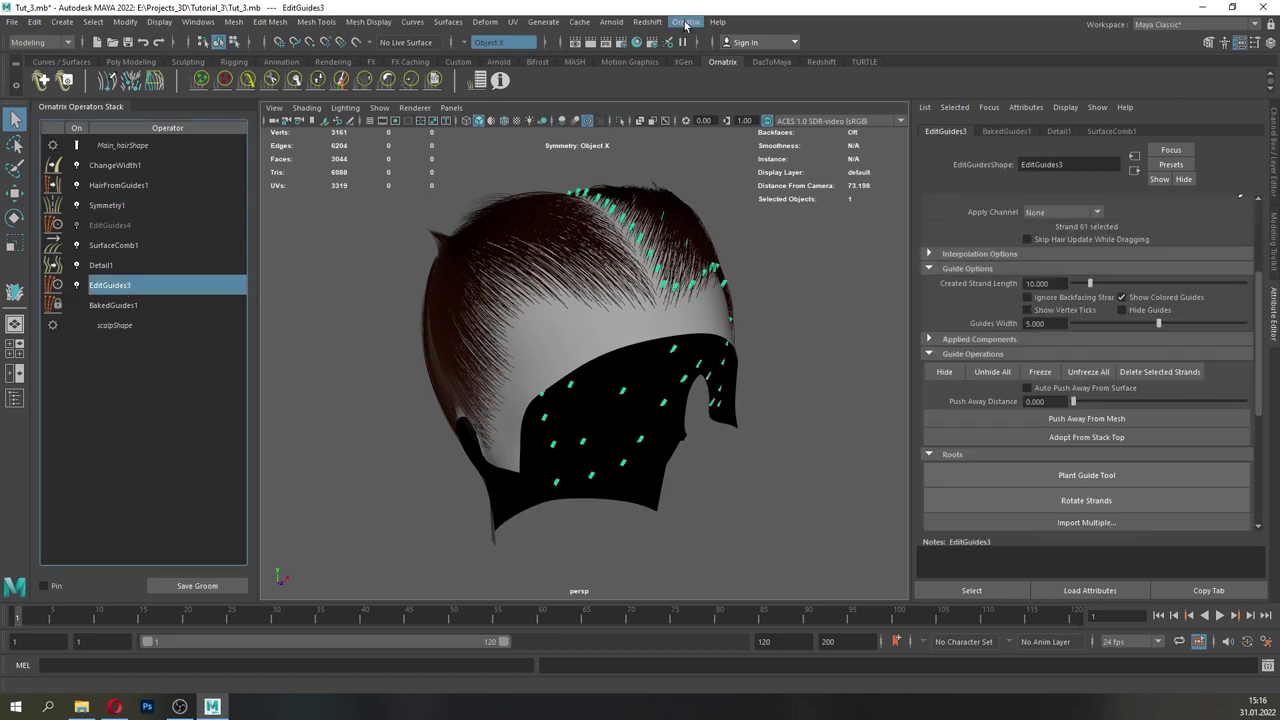
click(686, 22)
click(720, 176)
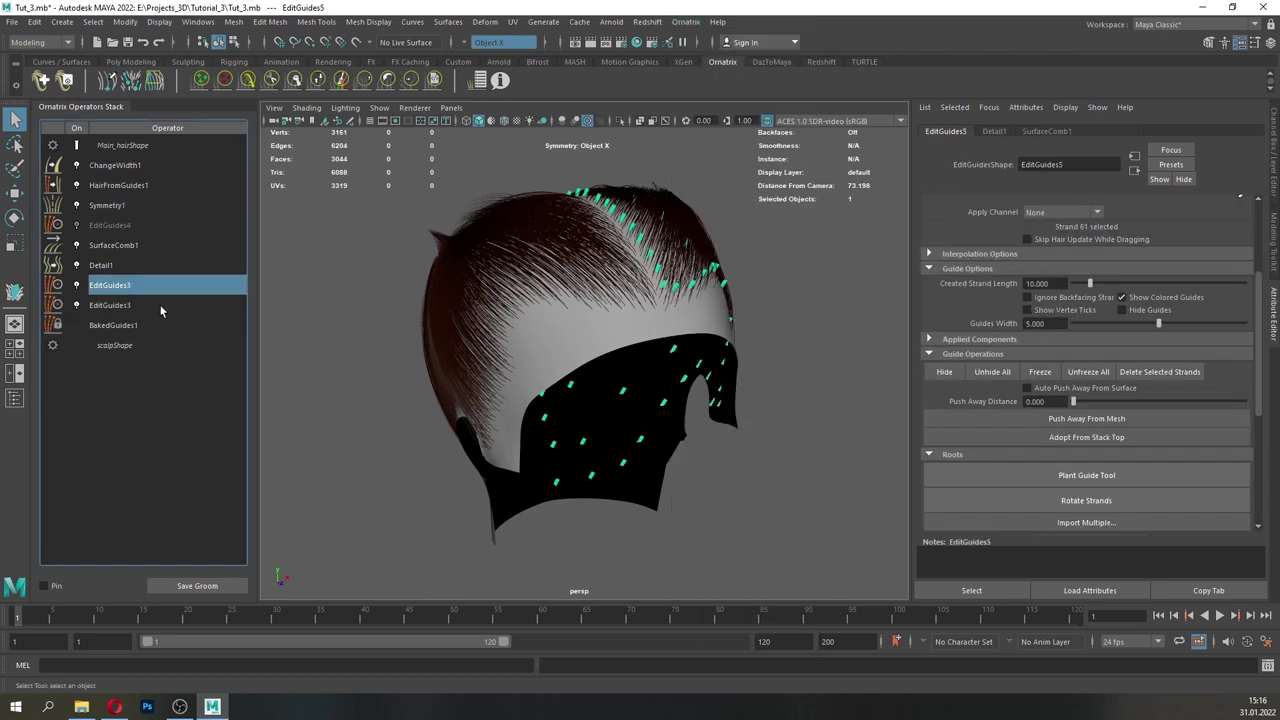
- Turn the textured viewport display on and disable ChangeWidth1 and HairFromGuides1, leaving Symmetry1 enabled
click(517, 121)
alt+drag(530, 265, 526, 320)
click(77, 165)
click(77, 185)
click(77, 206)
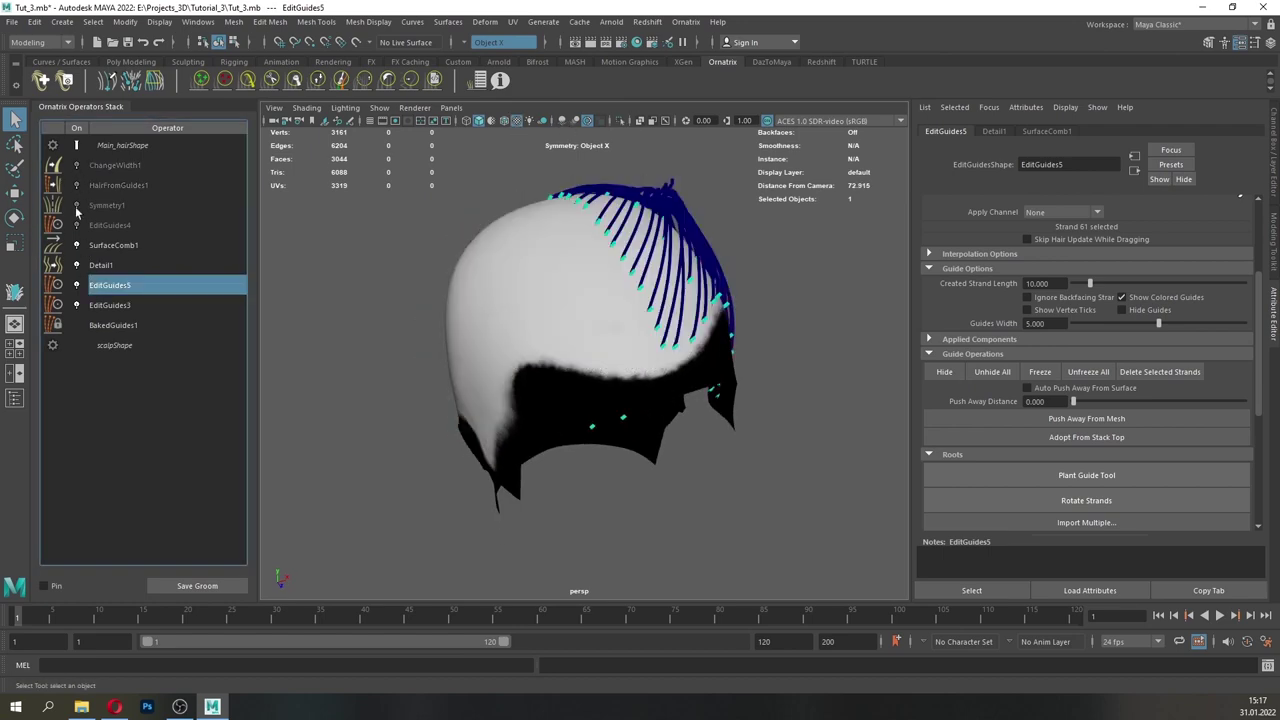
alt+drag(597, 374, 505, 361)
click(77, 206)
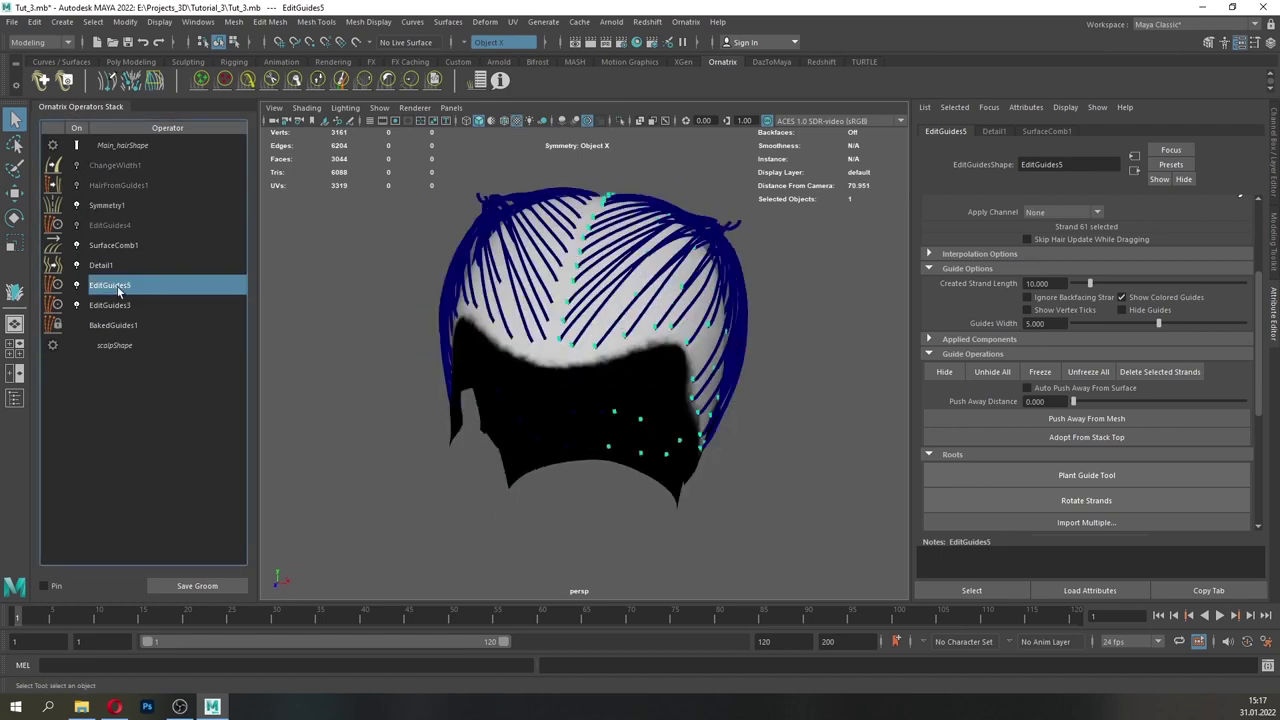
- Enter Edit Strands Mode on EditGuides5, box-select the guides on the front of the scalp and enable Use Strand Groups
drag(1258, 287, 1257, 206)
click(1033, 222)
scroll(769, 295, down, 3)
alt+drag(769, 295, 789, 321)
drag(505, 186, 806, 476)
alt+drag(808, 476, 738, 426)
drag(1260, 304, 1259, 455)
click(944, 490)
scroll(944, 490, down, 1)
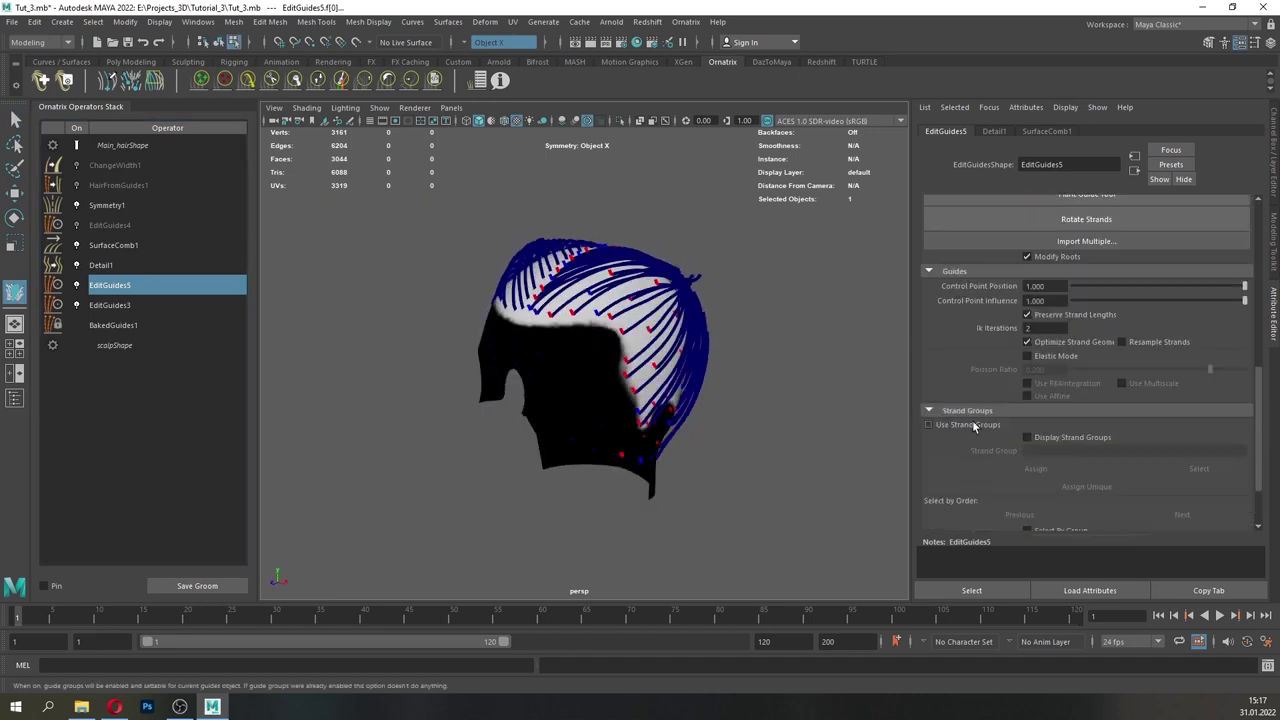
click(970, 425)
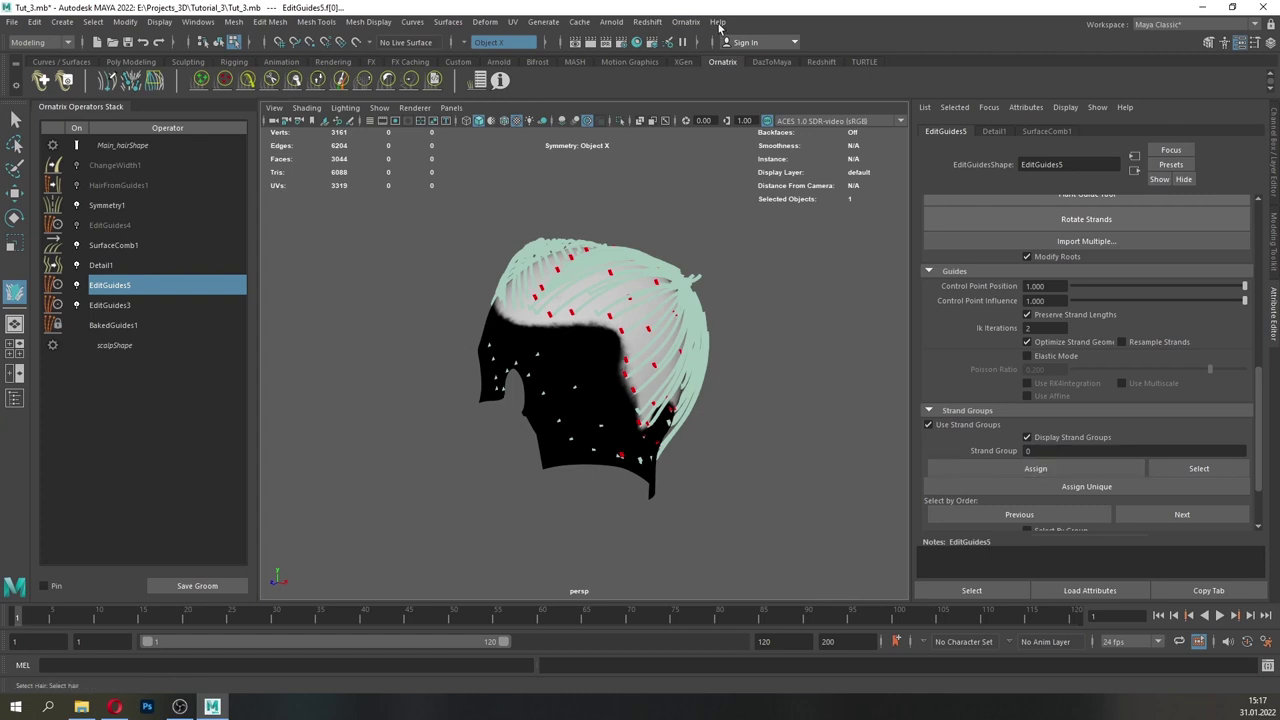
- Add an Edit Guides operator above EditGuides5 and collapse the stack up to EditGuides5
click(688, 23)
click(712, 177)
right_click(108, 306)
click(149, 382)
click(120, 286)
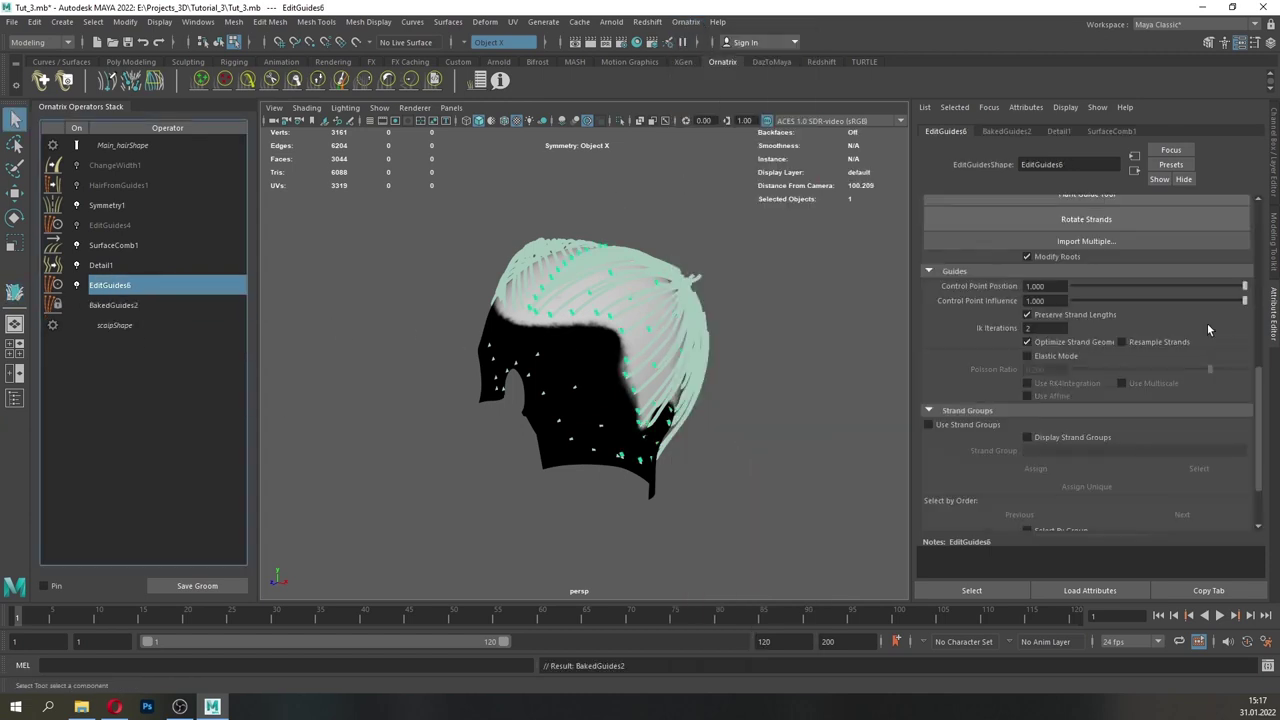
- Enable Use Strand Groups on the EditGuides6 operator
click(966, 422)
drag(1261, 409, 1255, 230)
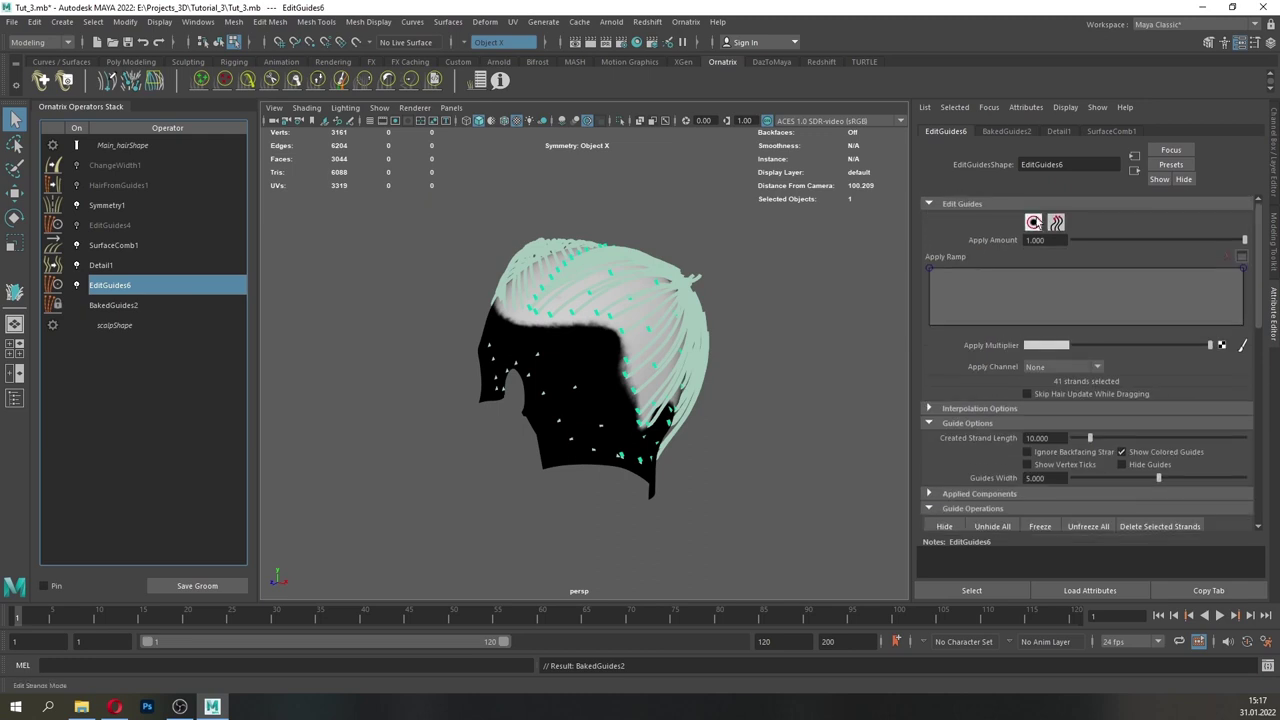
drag(1260, 281, 1264, 430)
click(146, 249)
click(1062, 219)
click(147, 281)
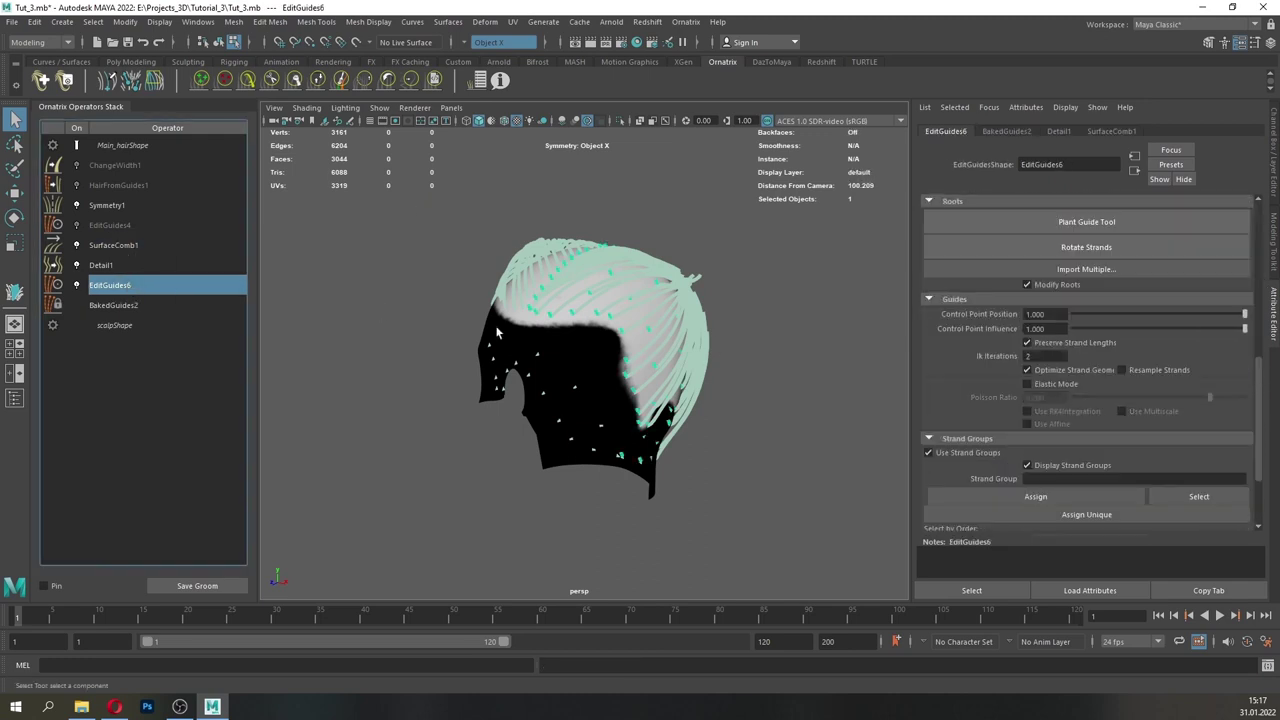
- Plant several new guides along the front hairline with the Plant Guide Tool of EditGuides6
drag(1259, 381, 1272, 331)
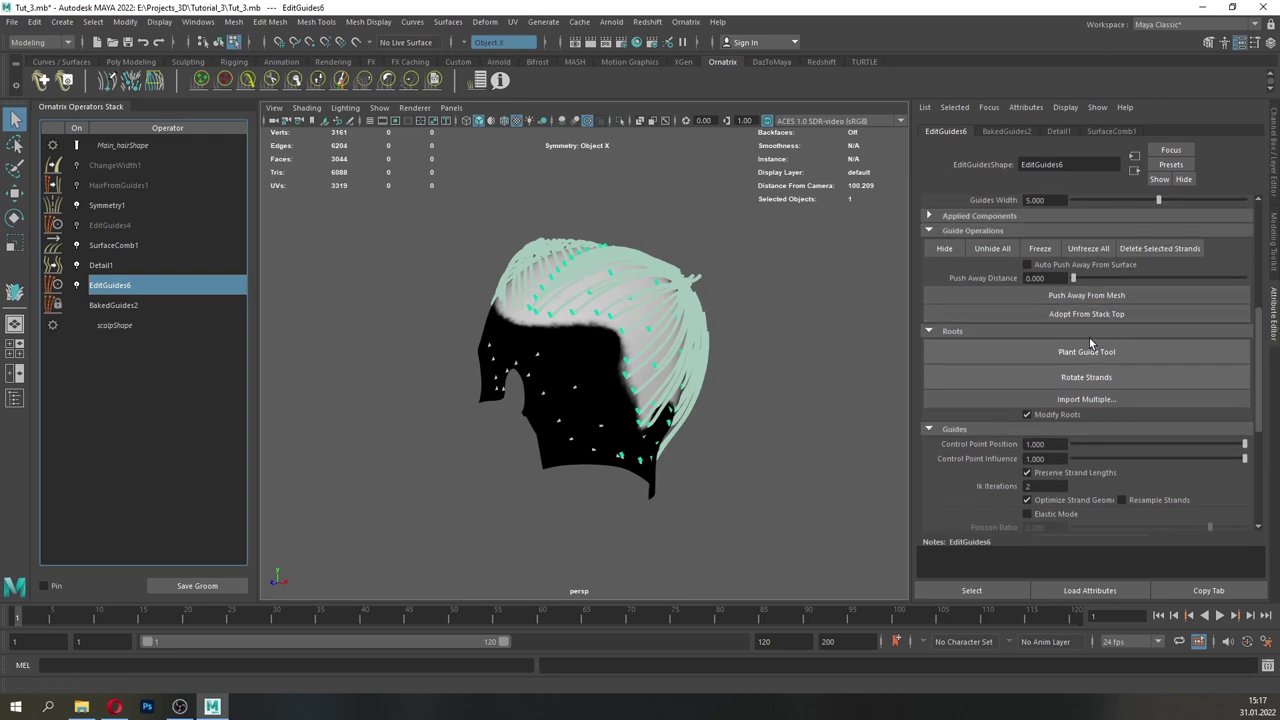
click(1087, 355)
alt+right_drag(581, 301, 718, 480)
alt+drag(550, 425, 631, 441)
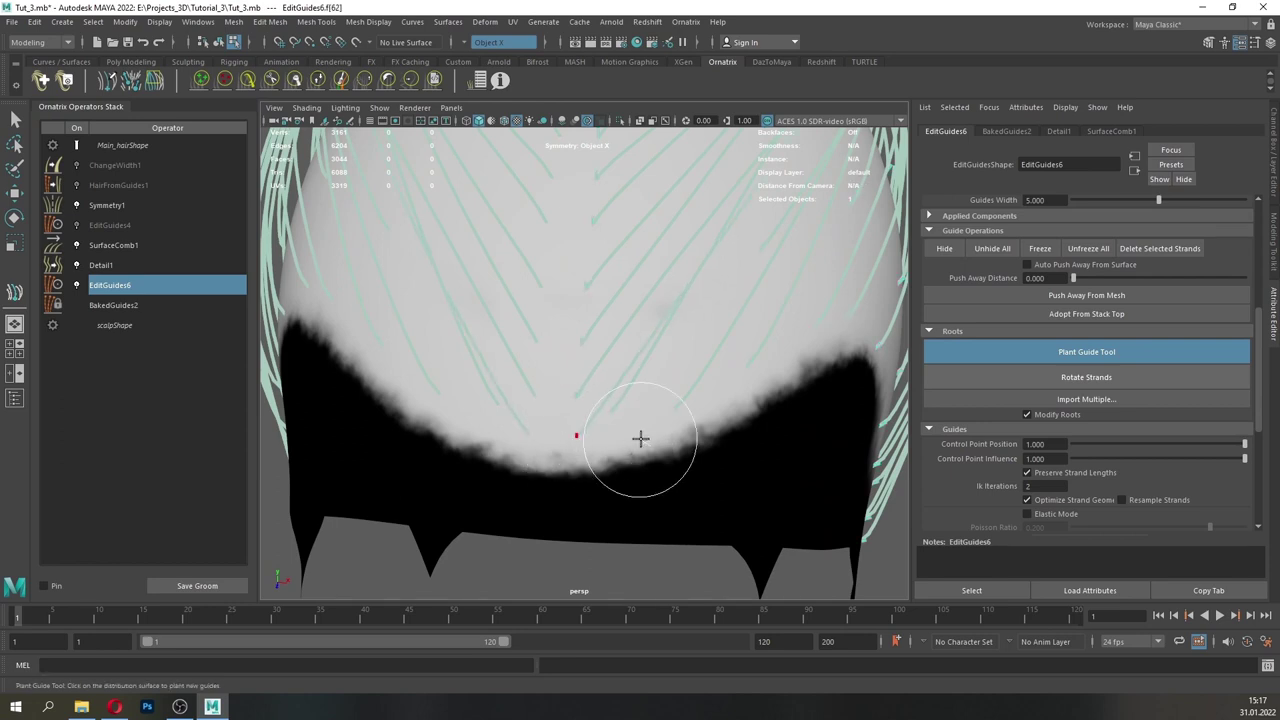
alt+drag(664, 429, 679, 361)
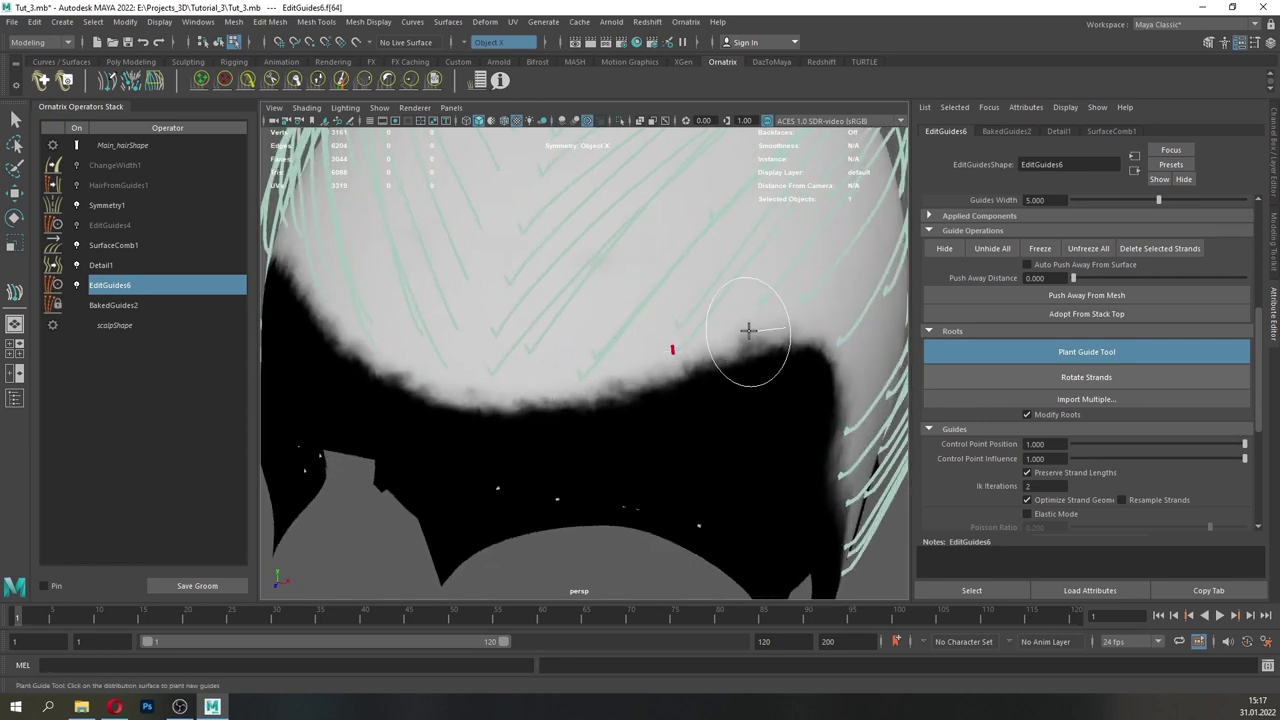
click(540, 383)
alt+right_drag(742, 422, 568, 350)
mouse_move(568, 350)
alt+mouse_down()
mouse_move(654, 386)
mouse_move(577, 342)
alt+mouse_up()
click(15, 120)
- Add an Edit Guides operator above EditGuides6 and collapse the stack up to EditGuides6
click(686, 22)
click(704, 178)
right_click(145, 300)
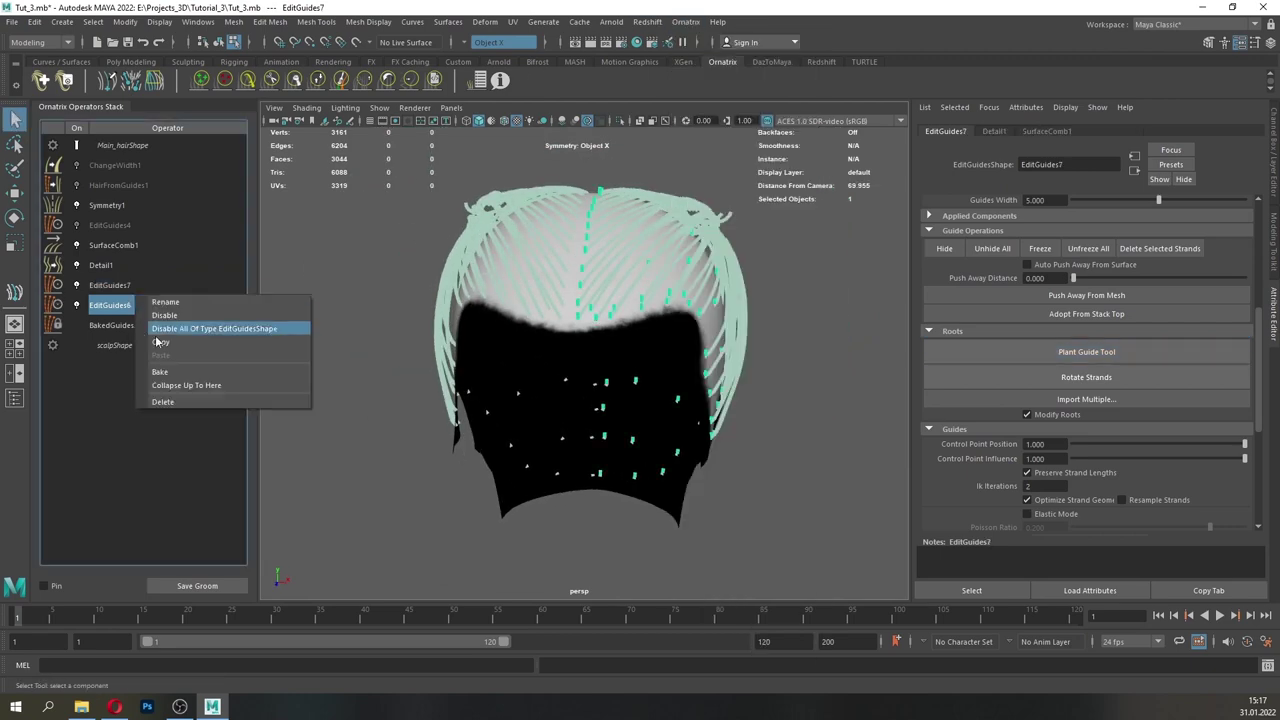
click(180, 384)
click(146, 285)
- Enter Edit Strands Mode on EditGuides7 and select the newly planted guides along the front hairline
drag(1259, 332, 1259, 222)
click(1034, 223)
alt+drag(690, 285, 640, 360)
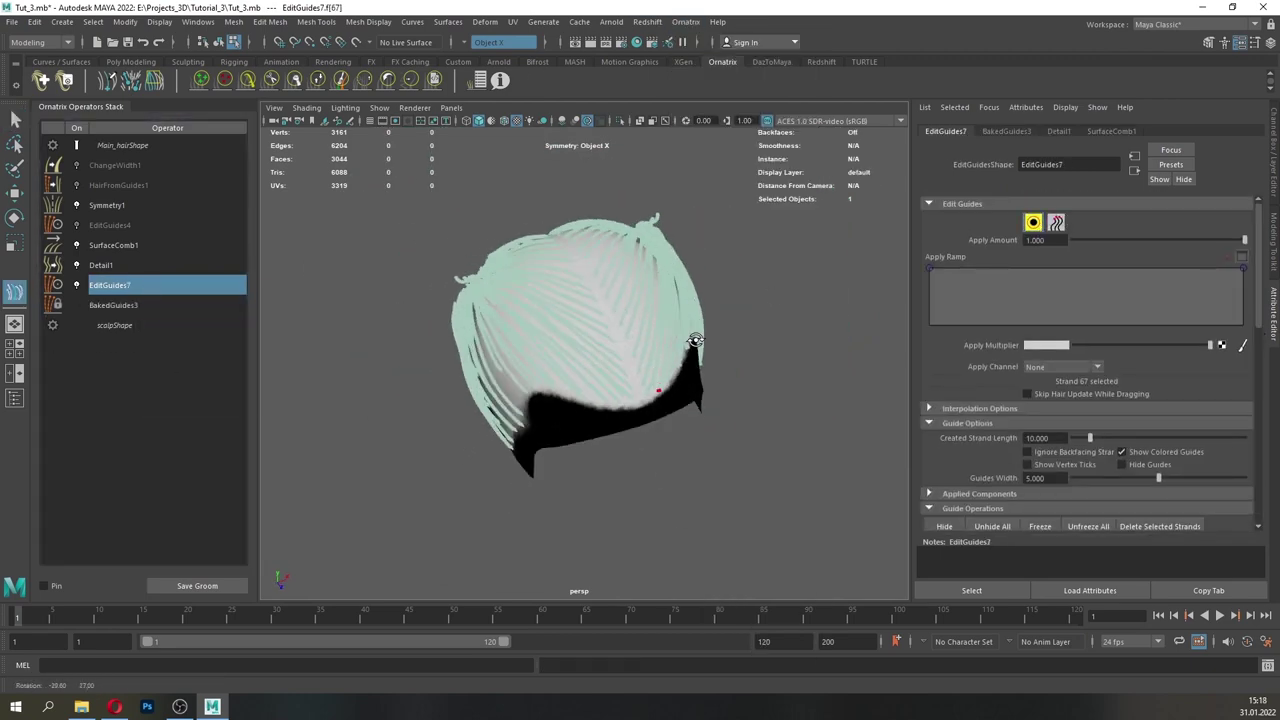
alt+right_drag(600, 370, 720, 390)
click(591, 400)
alt+drag(680, 363, 605, 387)
alt+drag(531, 400, 508, 388)
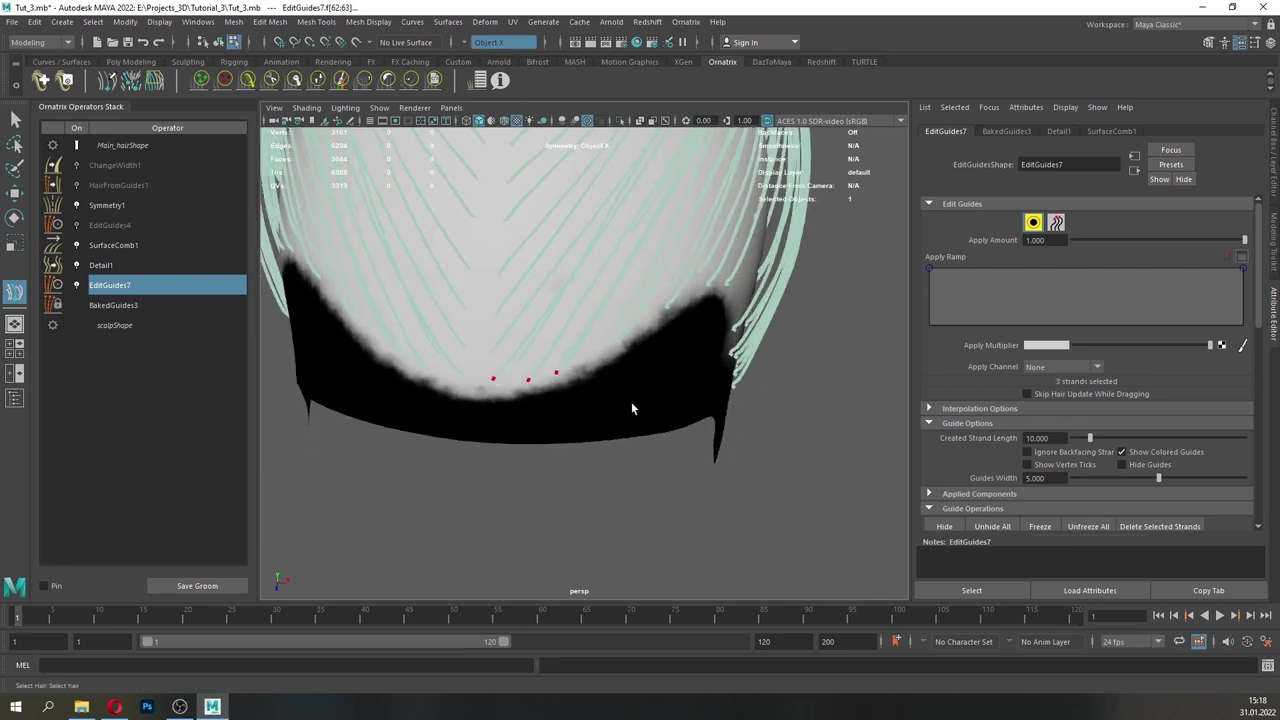
alt+right_drag(632, 405, 725, 400)
alt+drag(660, 400, 595, 375)
alt+drag(530, 330, 546, 366)
alt+right_drag(546, 366, 626, 352)
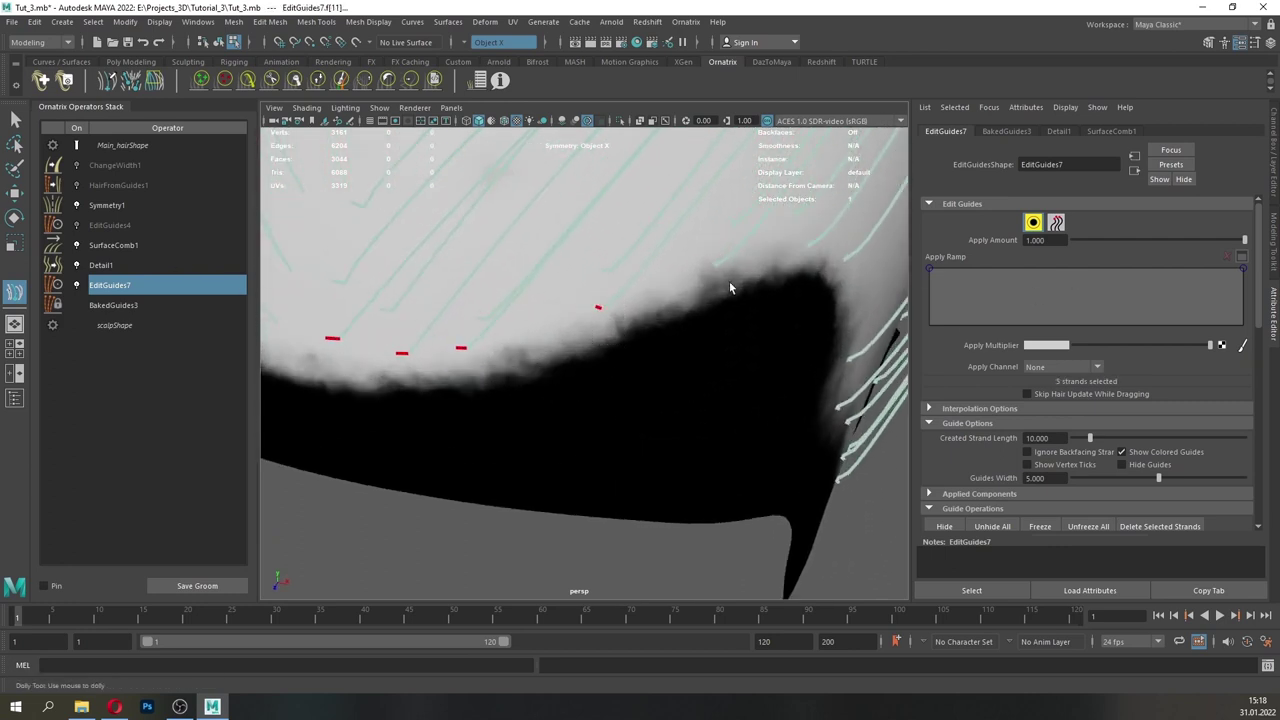
alt+right_drag(761, 371, 729, 357)
shift+click(684, 290)
alt+drag(729, 357, 690, 318)
- Assign the selected hairline guides to strand group 1
scroll(1252, 292, down, 10)
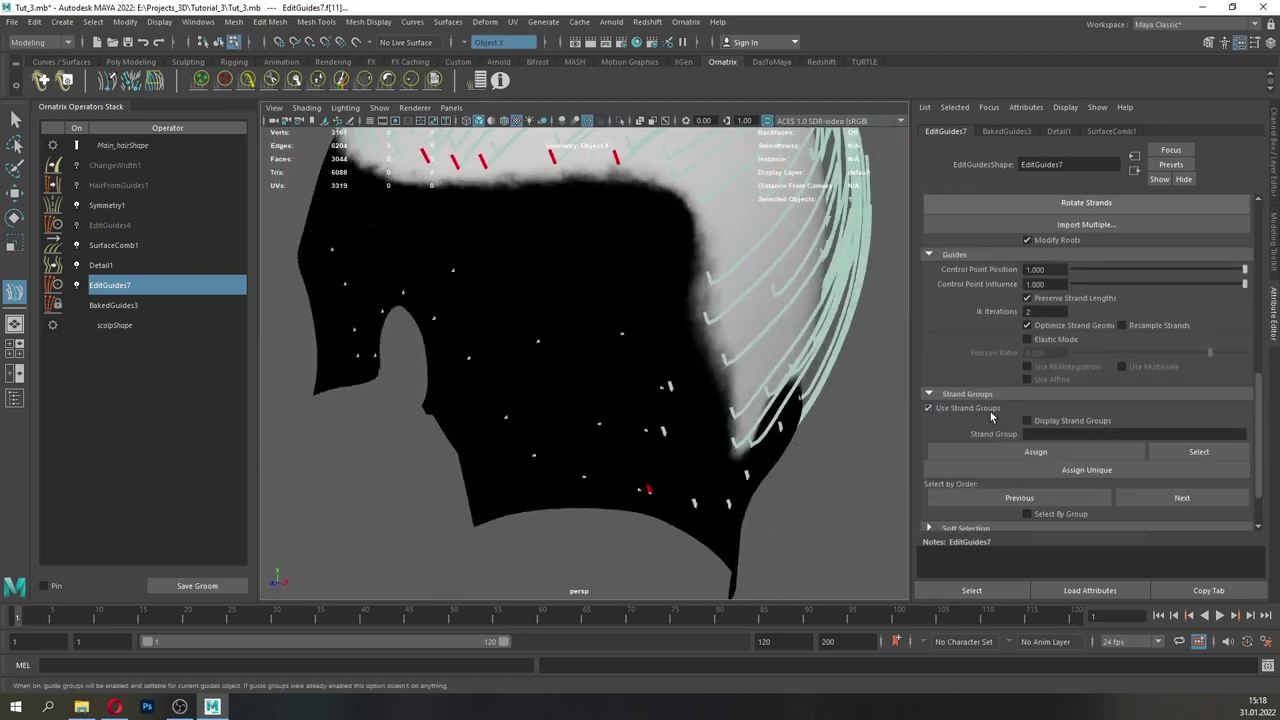
text(1)
click(1035, 449)
alt+right_drag(738, 364, 610, 360)
alt+drag(560, 358, 661, 353)
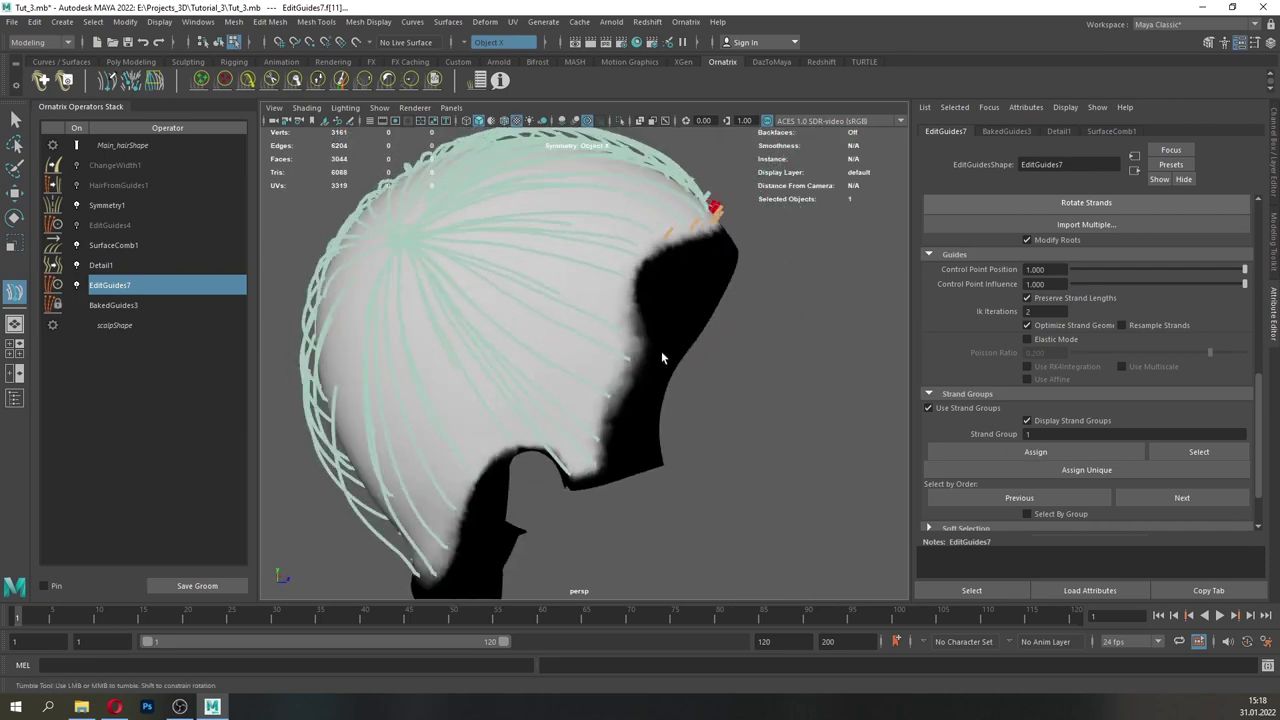
- Select the stray guides on the black underside of the scalp and assign them to strand group 0
alt+middle_drag(661, 353, 700, 270)
alt+drag(660, 300, 625, 305)
shift+drag(421, 254, 716, 510)
alt+drag(580, 370, 662, 394)
click(1049, 457)
alt+right_drag(662, 394, 422, 346)
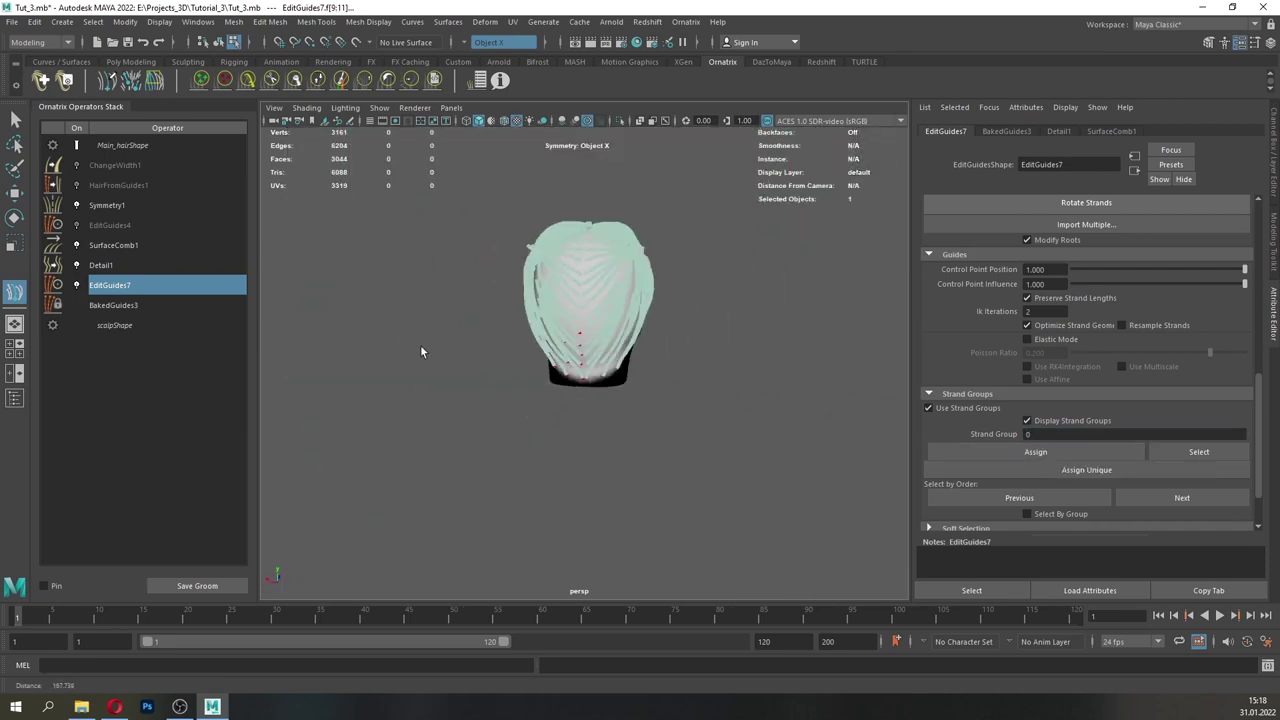
alt+drag(560, 346, 449, 349)
alt+right_drag(449, 349, 510, 335)
alt+drag(408, 302, 432, 324)
alt+right_drag(440, 325, 569, 335)
alt+drag(569, 335, 480, 320)
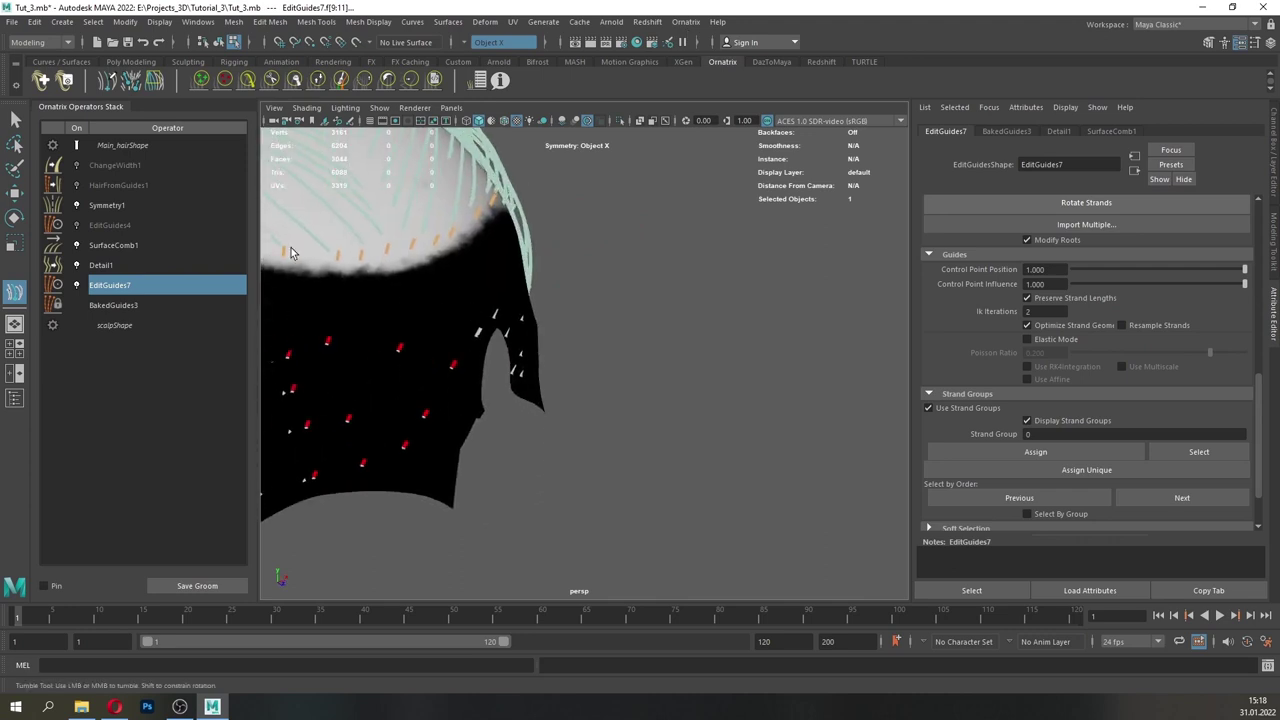
- Add a Surface Comb operator above SurfaceComb1 and limit it to strand group 1
click(150, 246)
click(685, 21)
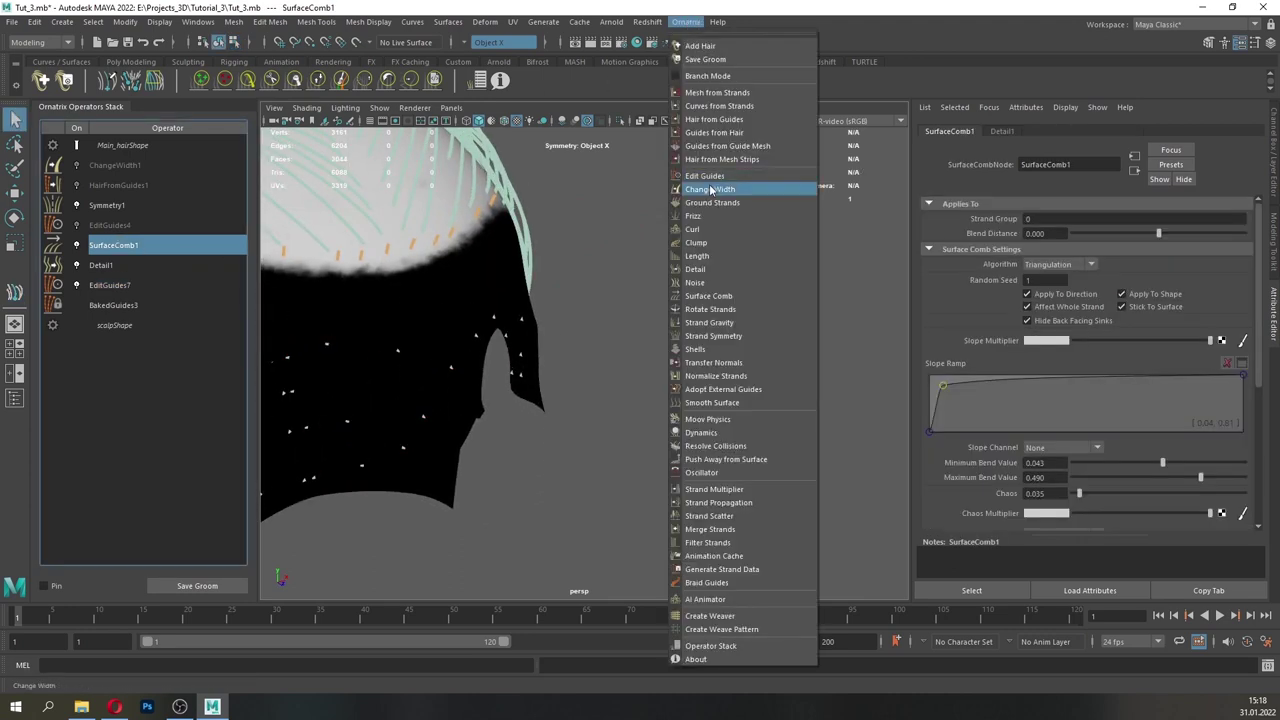
click(713, 296)
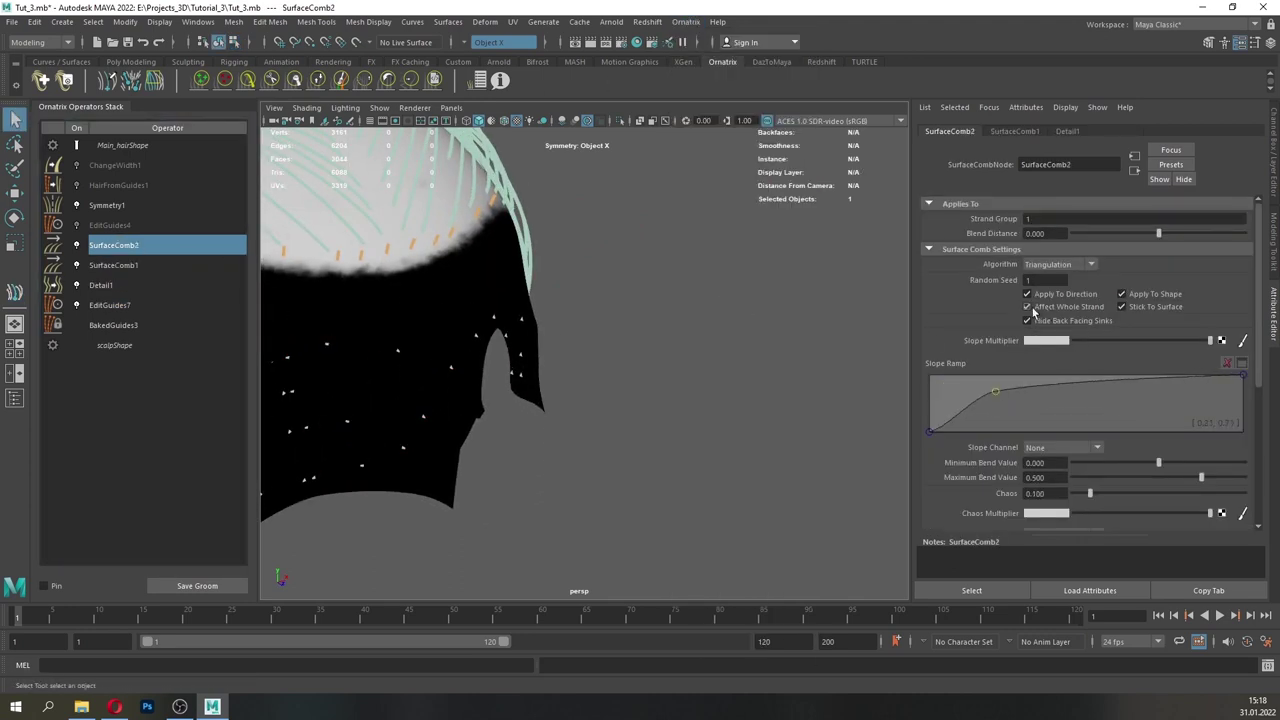
mouse_move(490, 250)
alt+mouse_down()
mouse_move(567, 299)
mouse_move(480, 270)
alt+mouse_up()
- Enter SurfaceComb2's edit mode and draw a comb direction guide from the centre of the front hairline down the forehead
click(128, 80)
alt+drag(534, 345, 546, 408)
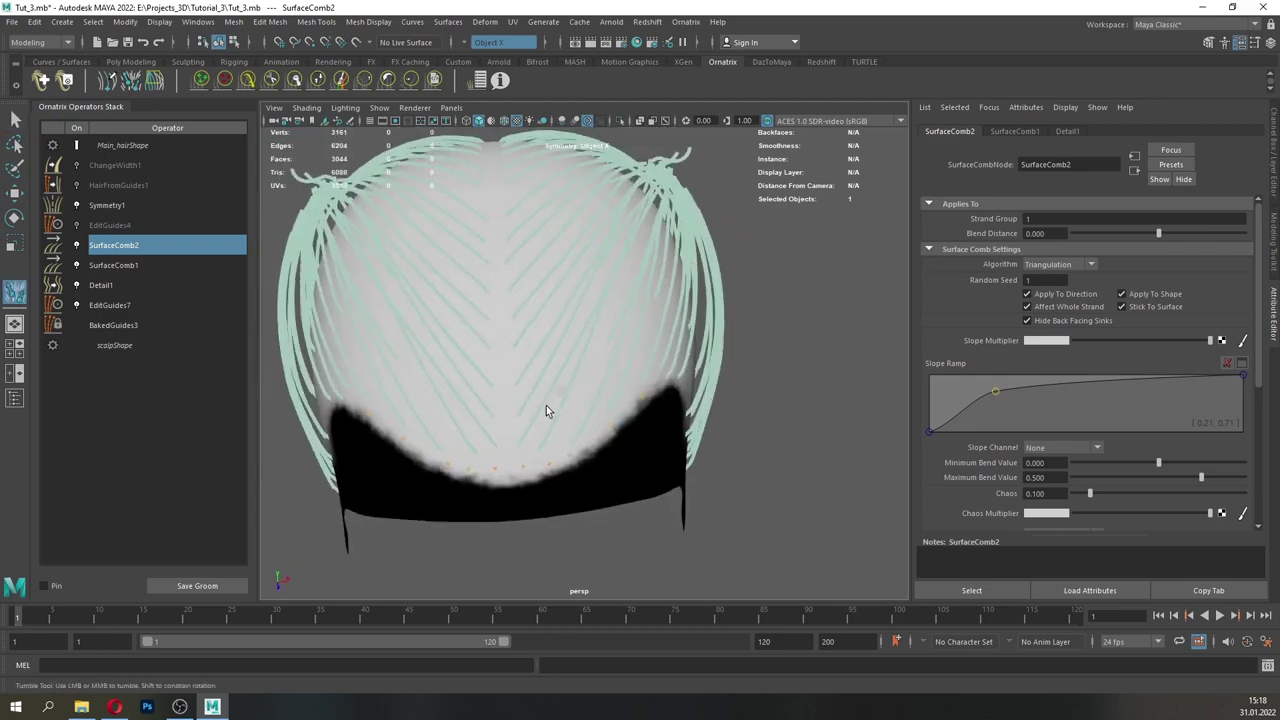
drag(525, 483, 536, 580)
alt+drag(545, 565, 735, 436)
- Set SurfaceComb2's minimum bend to -0.325 and maximum bend to 0.631, and shift the slope ramp's middle point to 0.19, 0.73
drag(1201, 479, 1213, 479)
drag(1159, 463, 1131, 463)
alt+drag(690, 374, 690, 332)
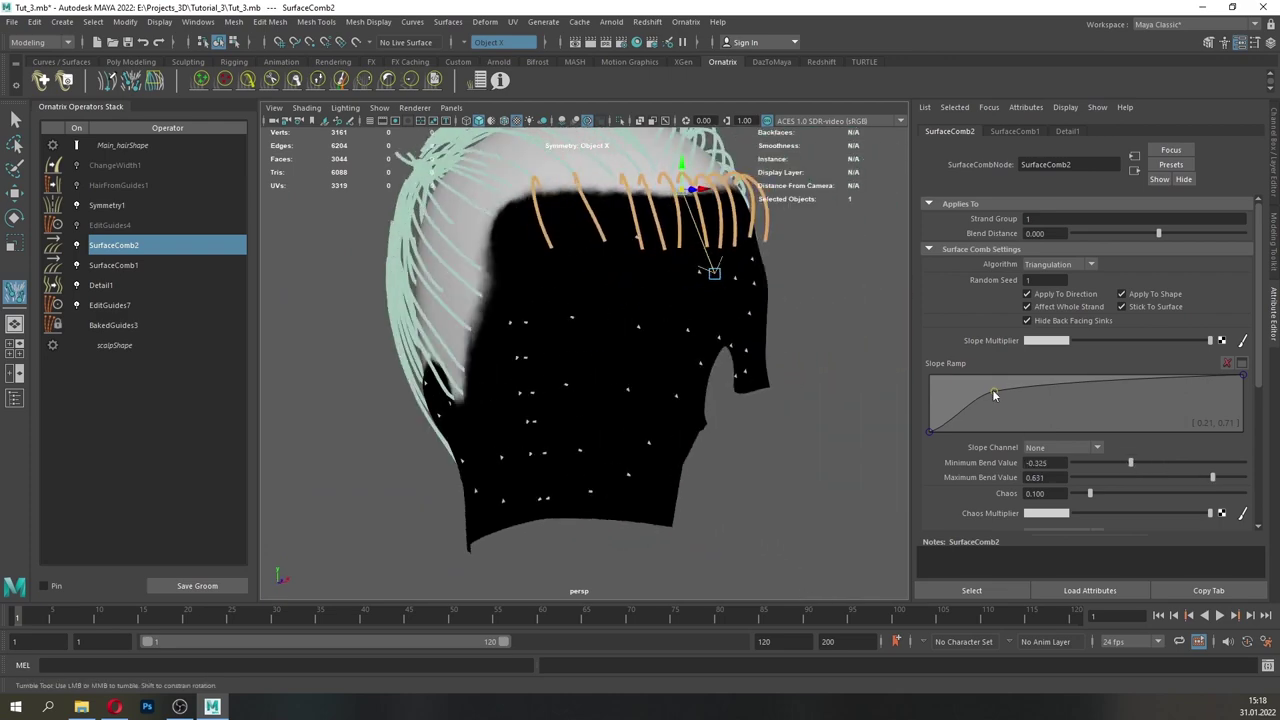
drag(992, 391, 987, 389)
alt+drag(718, 329, 820, 411)
scroll(815, 408, down, 4)
alt+drag(740, 400, 574, 271)
- Select the hidden Head mesh in the Outliner and make it visible
key(q)
click(188, 23)
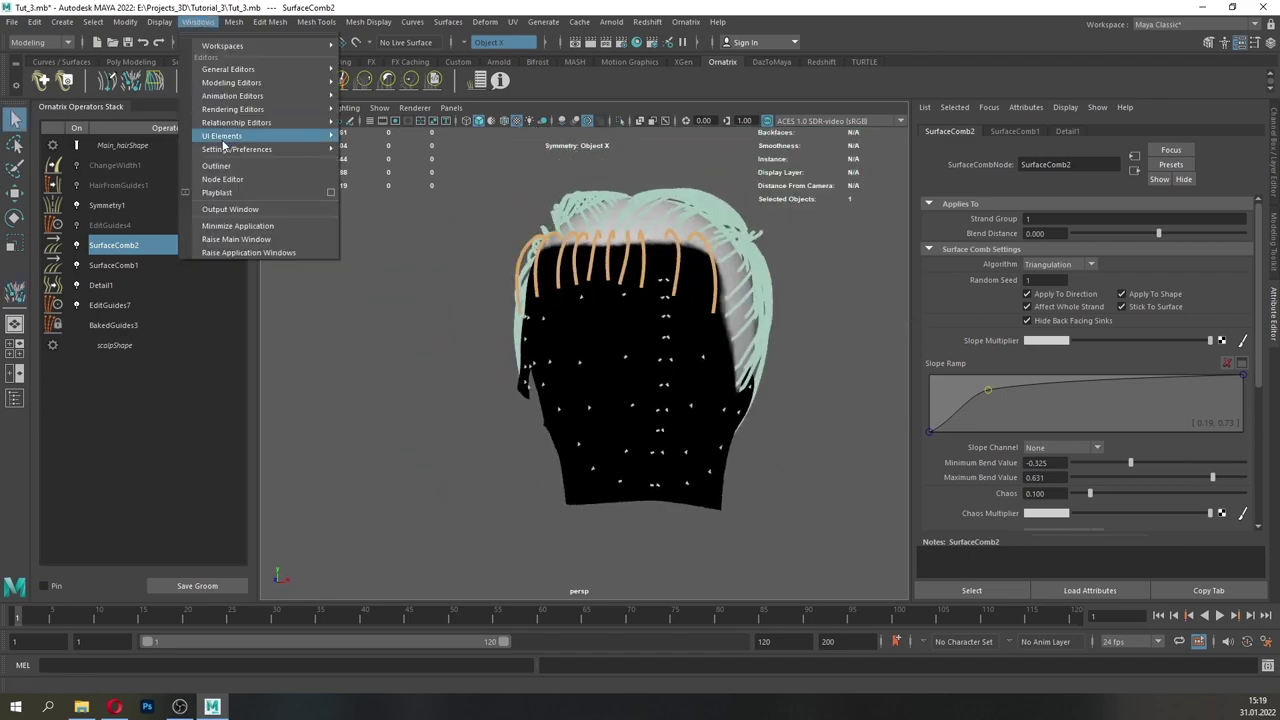
click(217, 165)
click(376, 270)
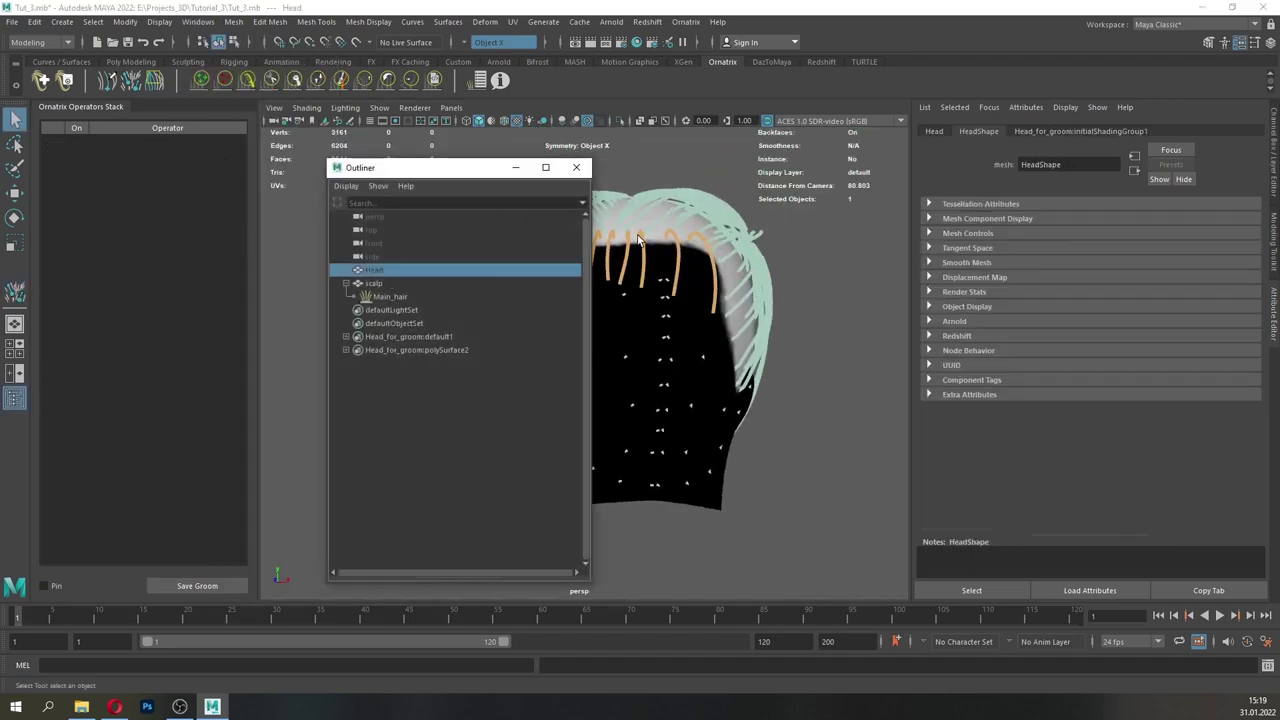
key(shift+h)
click(577, 168)
alt+drag(592, 275, 785, 386)
click(702, 338)
- Reopen SurfaceComb2's edit mode on the hair and add a comb direction guide over the side of the forehead hairline
scroll(702, 340, down, 4)
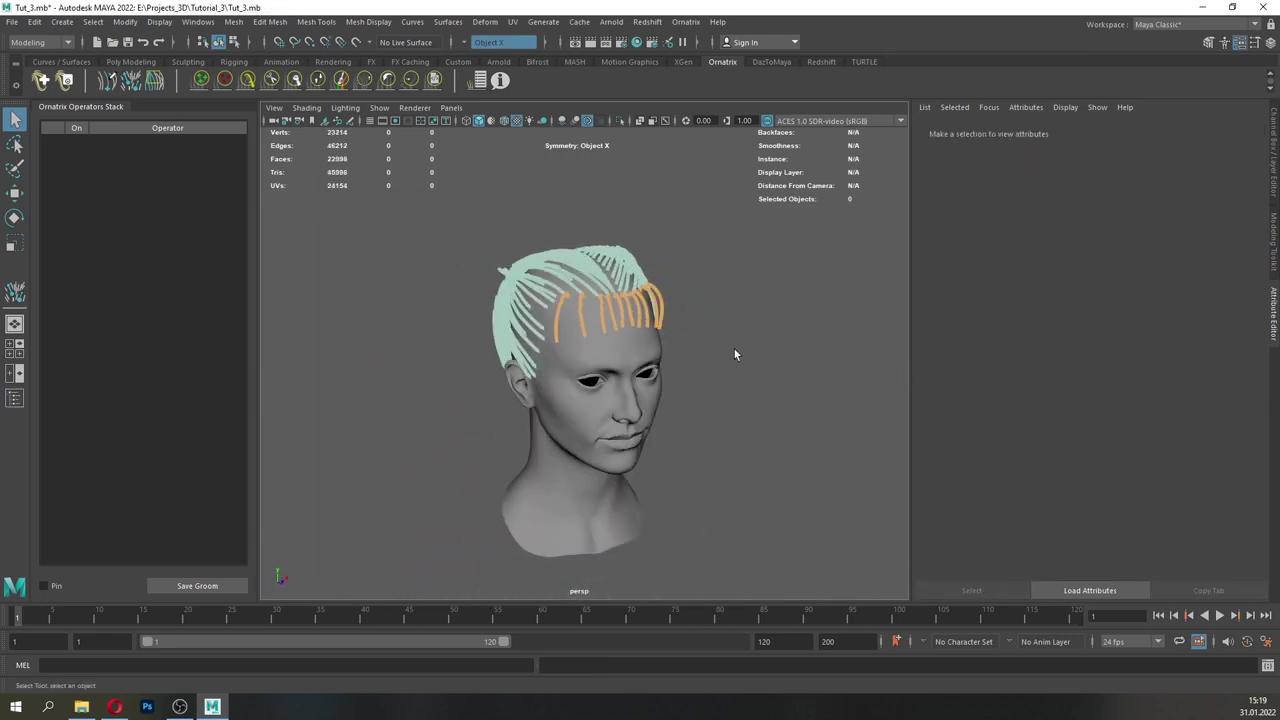
scroll(736, 379, up, 5)
alt+drag(734, 351, 671, 364)
scroll(736, 379, down, 3)
click(705, 225)
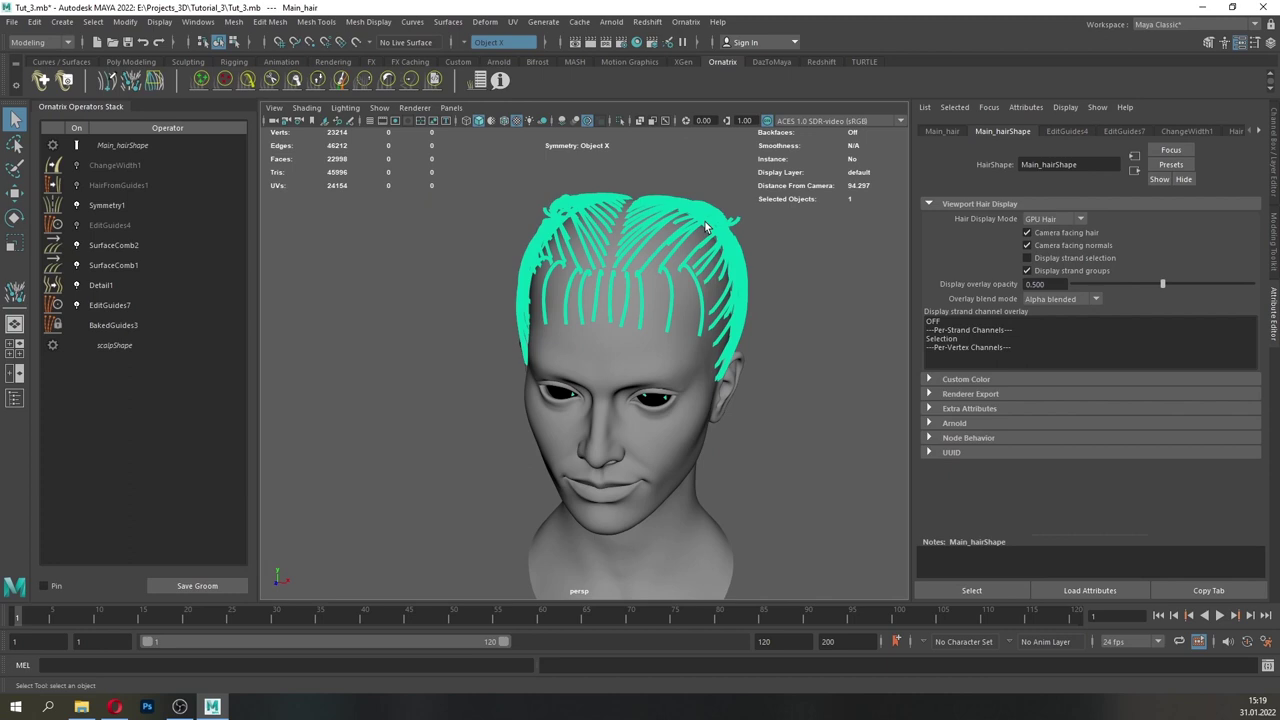
click(118, 246)
click(130, 89)
alt+drag(624, 318, 620, 356)
scroll(620, 356, up, 3)
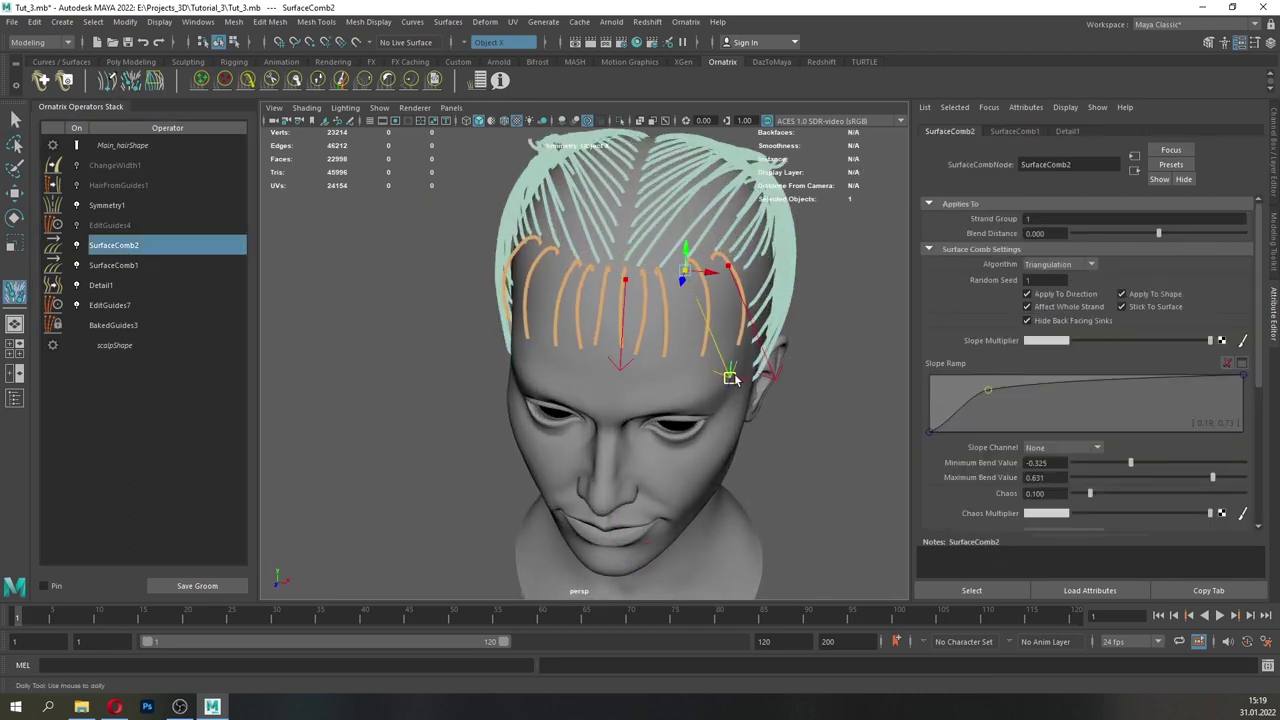
drag(753, 374, 765, 380)
- Fine-tune the side comb guide's direction and move the slope ramp's middle point to 0.20, 0.69
alt+drag(765, 380, 535, 305)
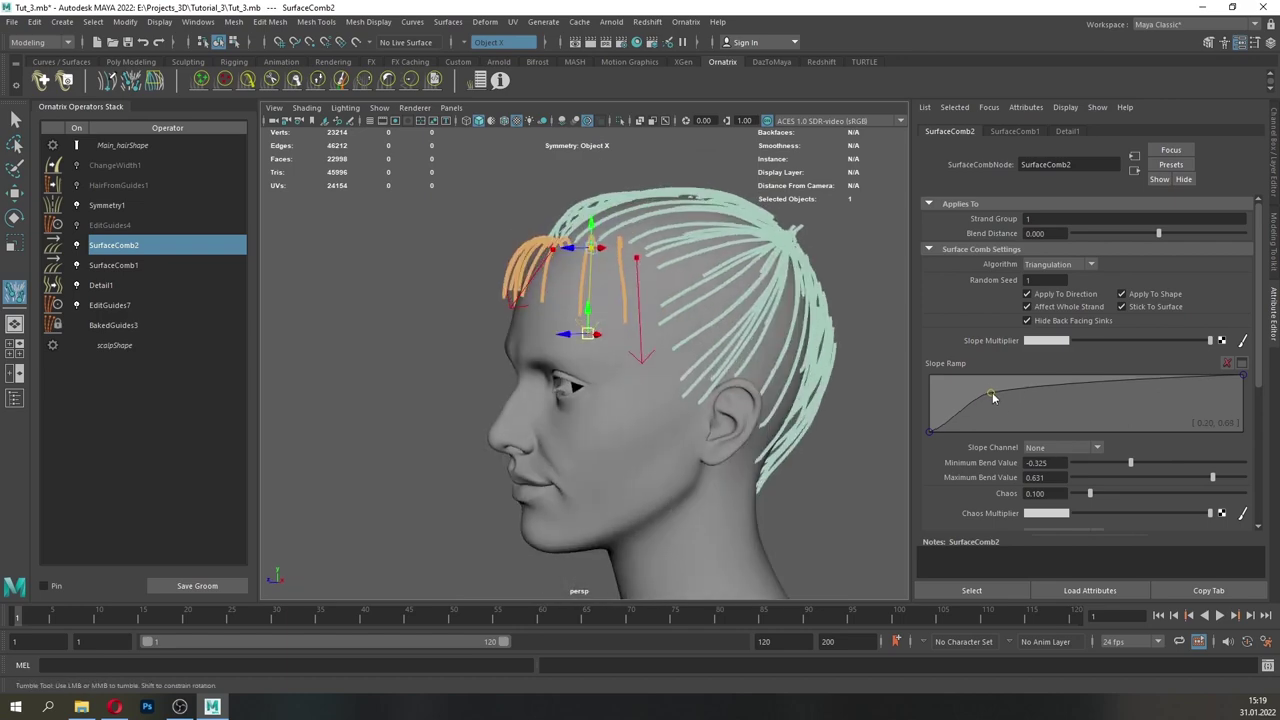
mouse_move(610, 365)
alt+mouse_down()
mouse_move(720, 376)
mouse_move(581, 352)
mouse_move(625, 370)
alt+mouse_up()
click(582, 327)
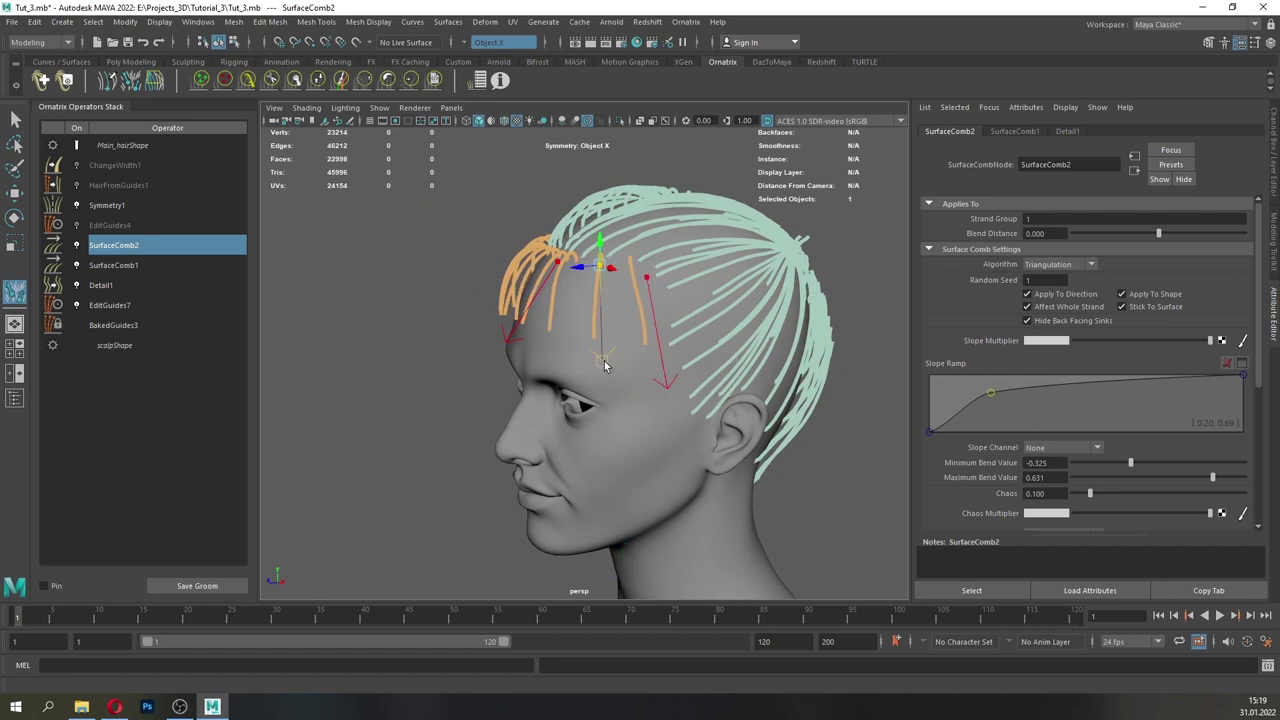
alt+drag(622, 386, 762, 378)
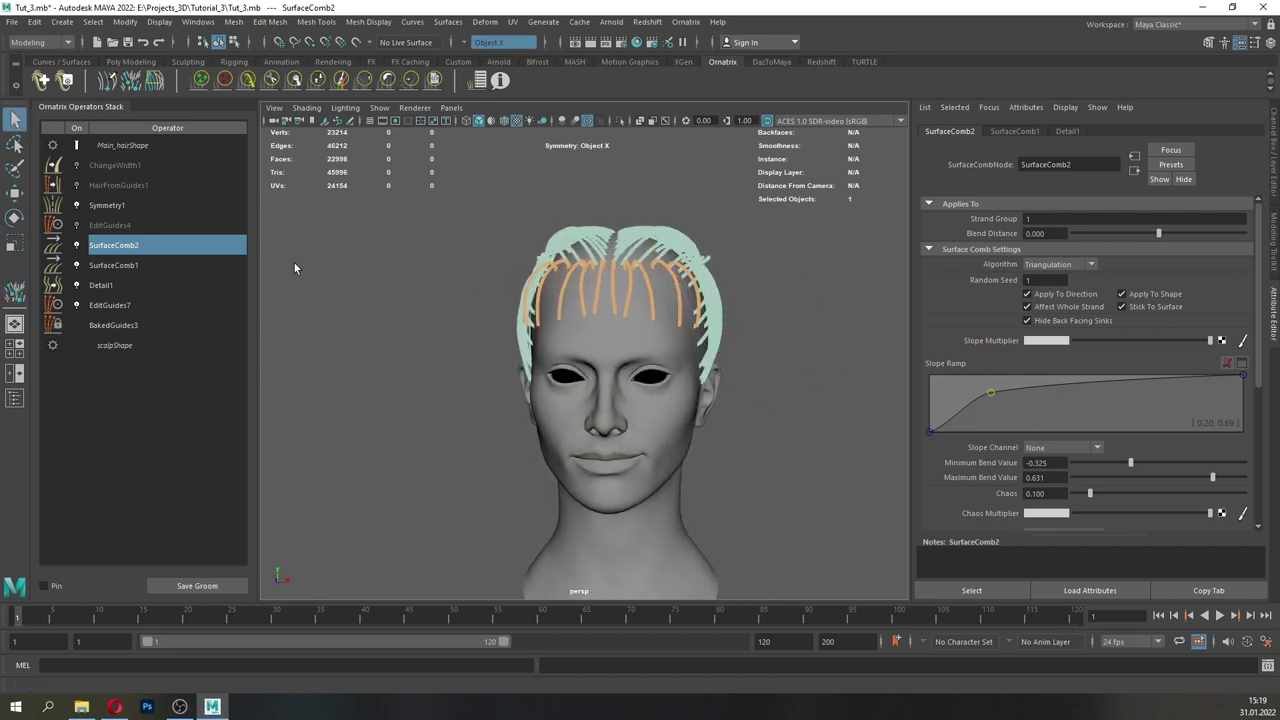
- Enable the ChangeWidth1 and HairFromGuides1 operators to generate the hair on the head
alt+drag(615, 352, 745, 352)
alt+right_drag(565, 372, 590, 378)
alt+drag(700, 380, 637, 386)
alt+right_drag(637, 386, 620, 388)
alt+middle_drag(663, 407, 618, 393)
click(111, 172)
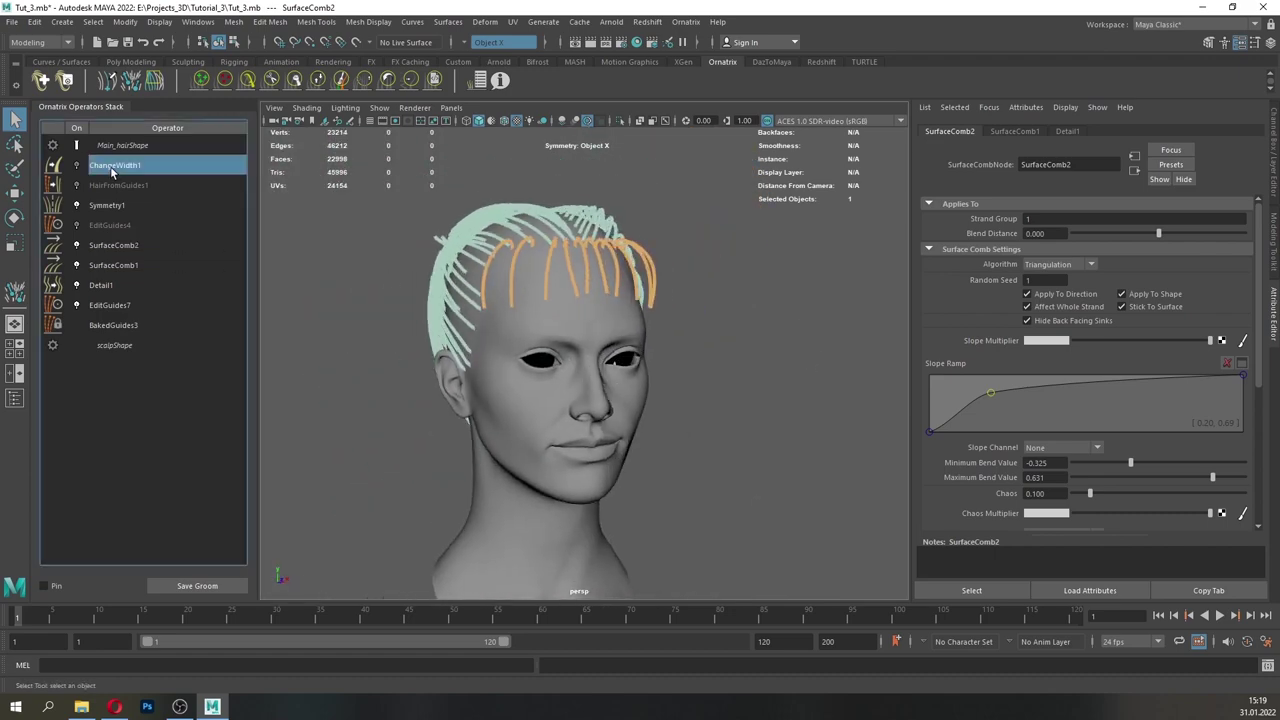
click(77, 166)
click(77, 185)
- Examine the generated hair along the hairline, the temples and the parting from several sides
alt+drag(500, 278, 528, 345)
alt+right_drag(585, 450, 686, 500)
alt+drag(686, 500, 640, 430)
alt+right_drag(600, 382, 541, 372)
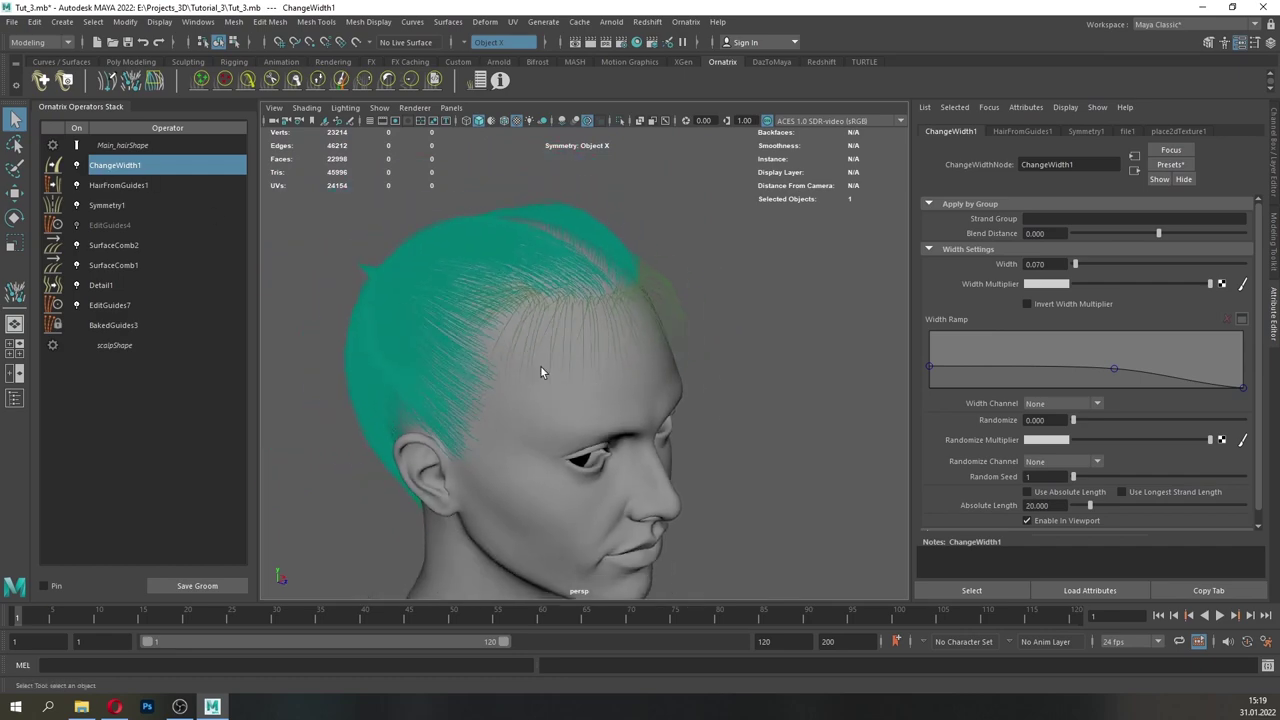
alt+drag(600, 374, 716, 416)
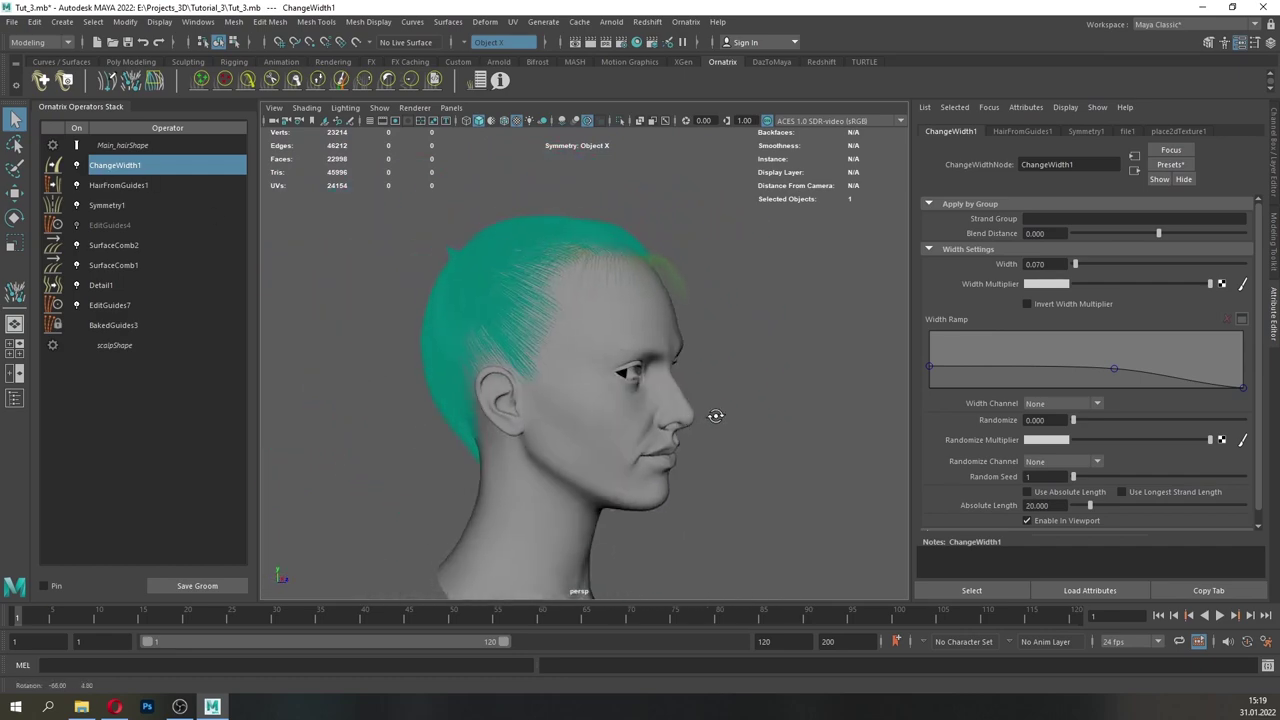
alt+drag(622, 402, 780, 412)
alt+right_drag(640, 450, 731, 489)
alt+middle_drag(645, 487, 654, 579)
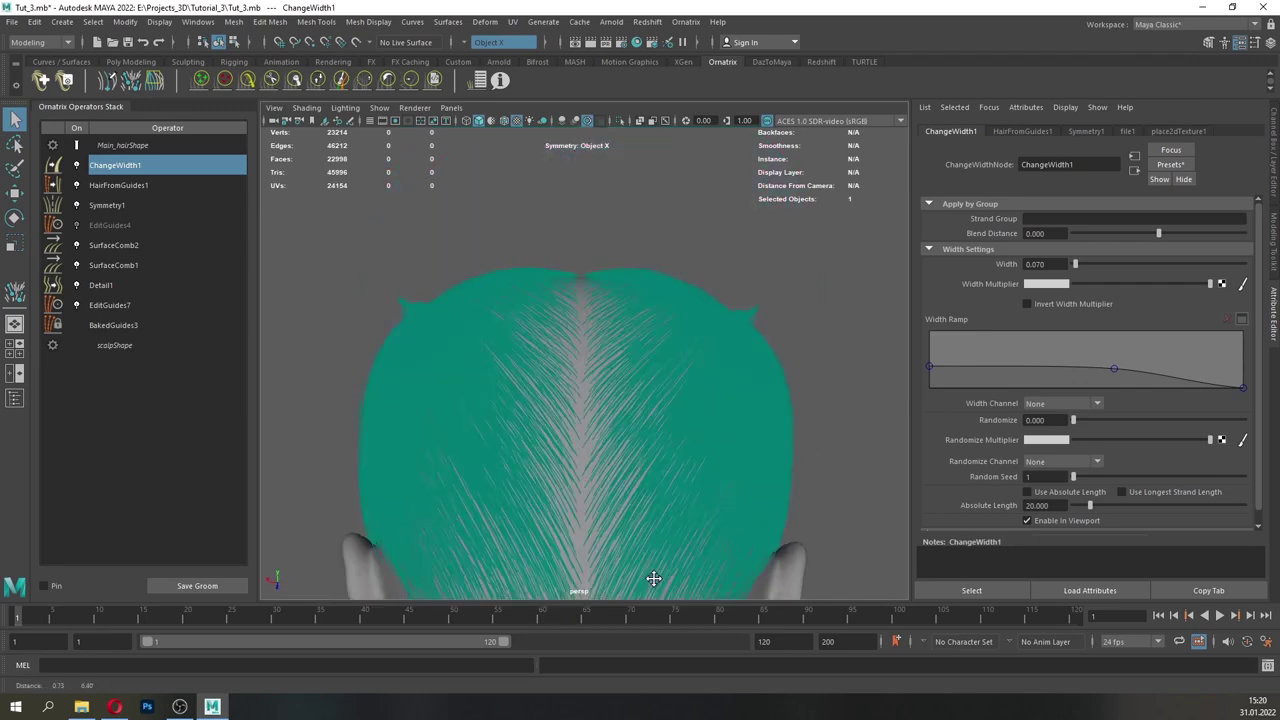
alt+drag(654, 579, 645, 520)
- Enable EditGuides4 and collapse the operator stack up to SurfaceComb2 into baked guides
click(117, 228)
click(77, 224)
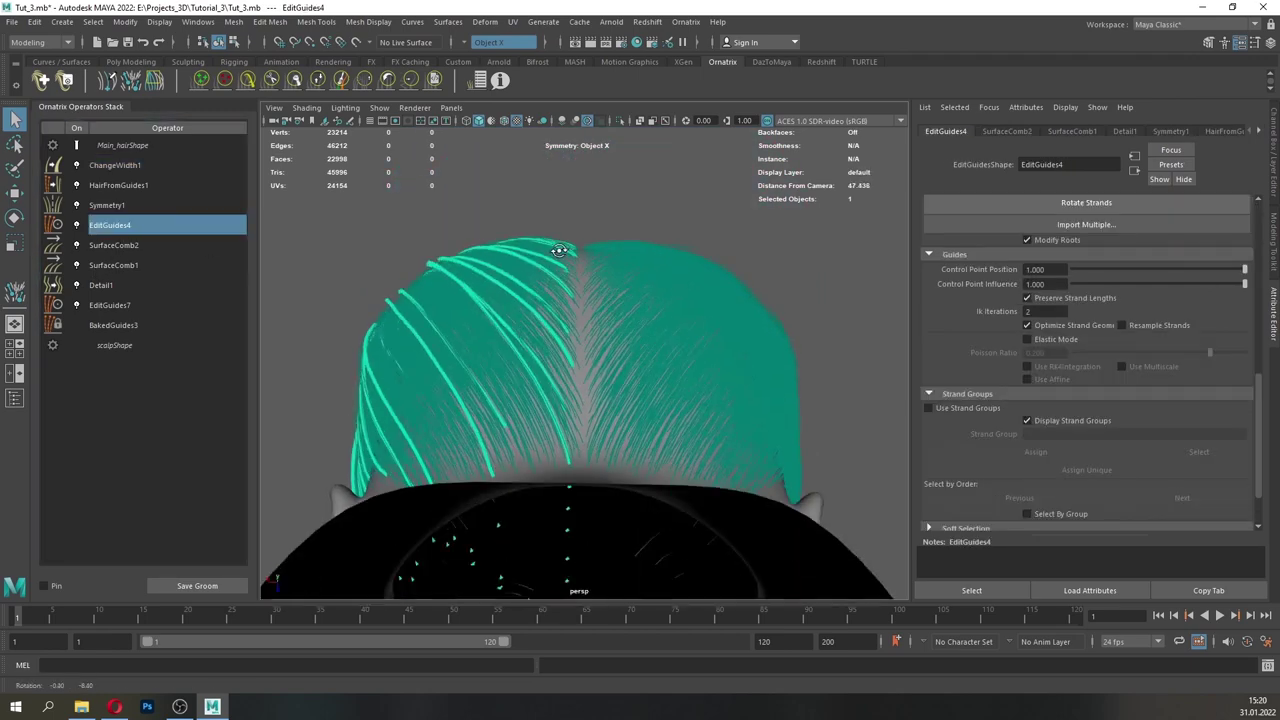
alt+drag(560, 305, 545, 352)
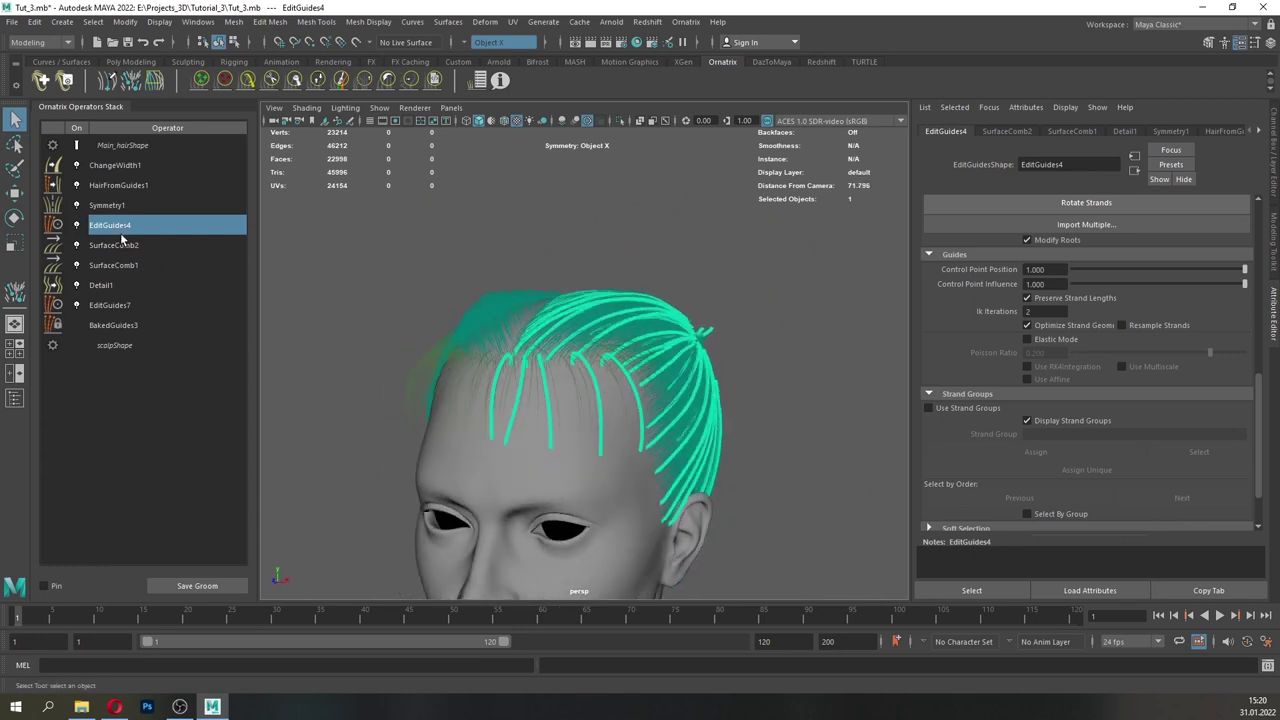
click(122, 240)
right_click(120, 240)
click(152, 326)
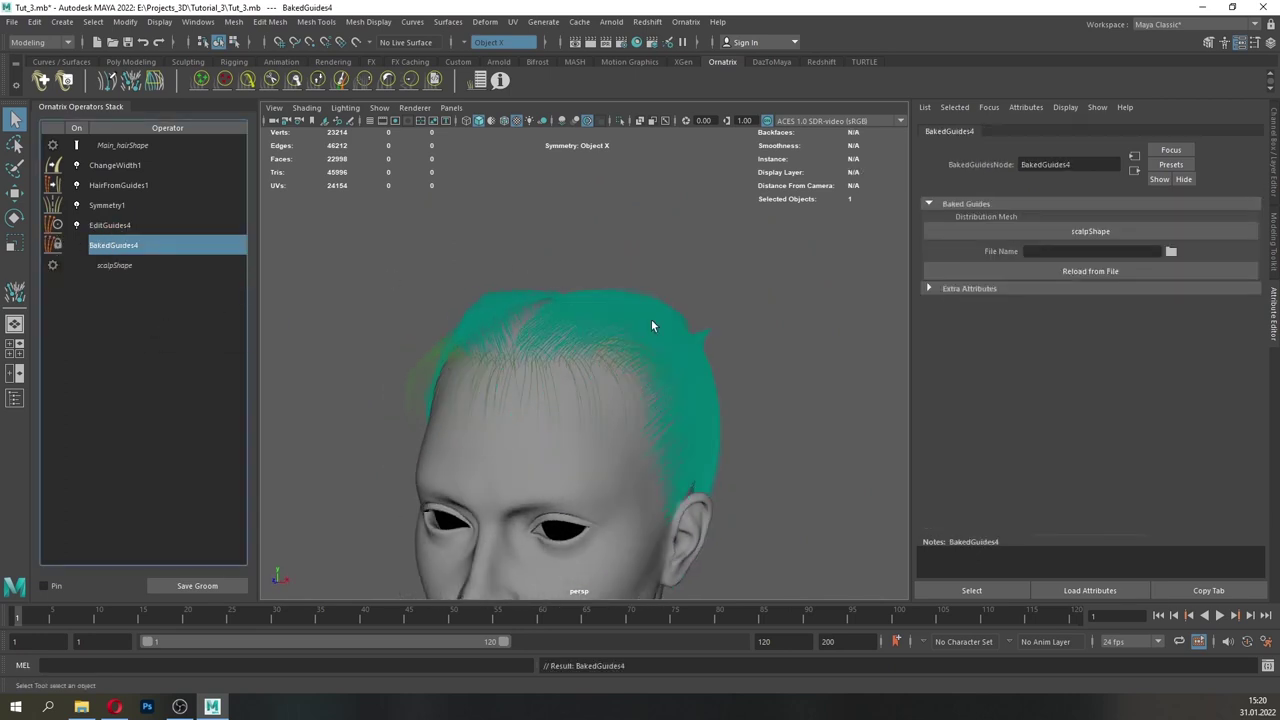
alt+drag(651, 319, 735, 348)
- Select the guides along the parting in EditGuides4 and disable HairFromGuides1 and ChangeWidth1
click(148, 225)
drag(1258, 366, 1219, 206)
click(1033, 222)
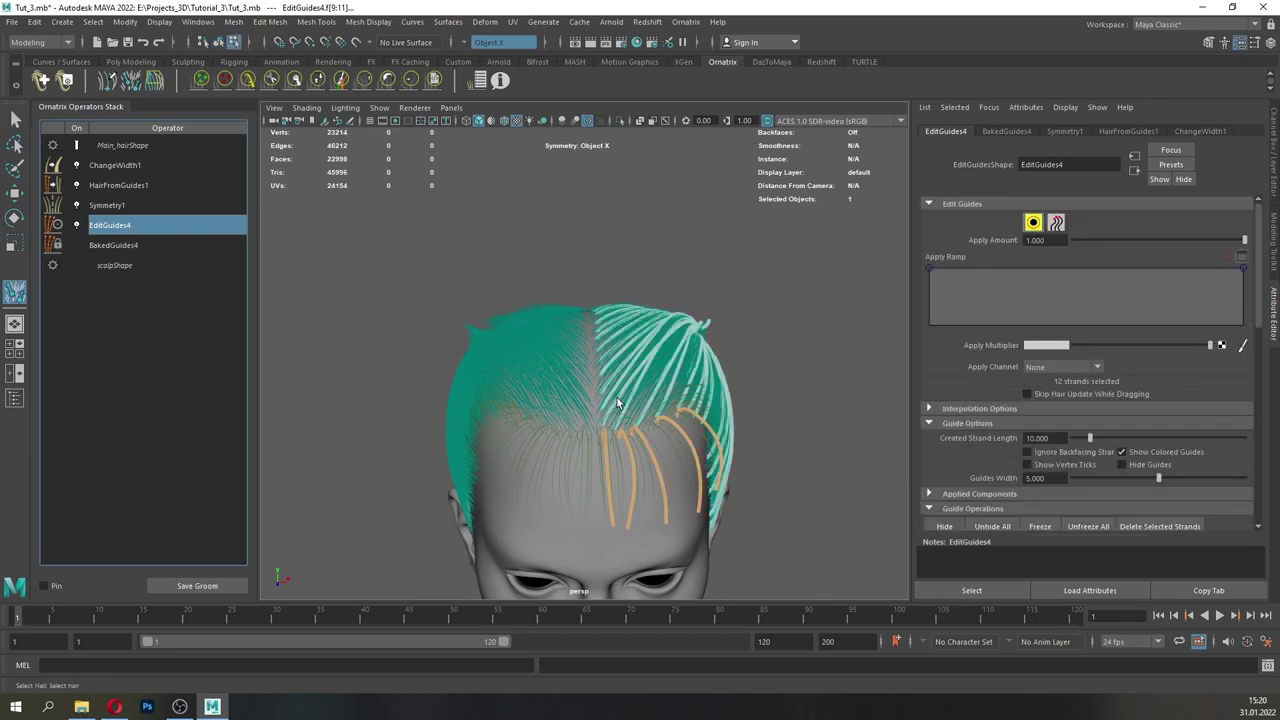
alt+right_drag(580, 420, 655, 460)
alt+drag(688, 431, 676, 418)
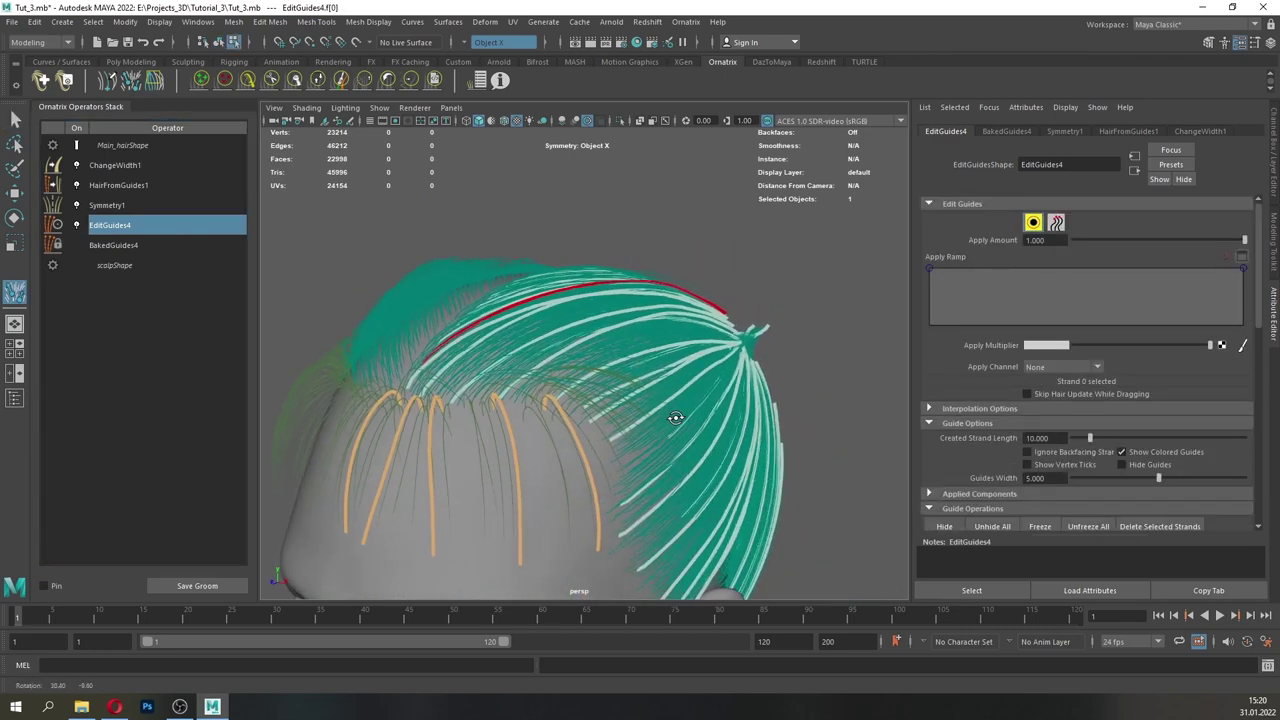
click(77, 185)
click(77, 166)
mouse_move(569, 366)
alt+mouse_down()
mouse_move(603, 407)
mouse_move(597, 432)
mouse_move(568, 318)
alt+mouse_up()
- Activate the Comb Brush Tool and set its strength to 0.5248 and size to 125.3337
click(248, 82)
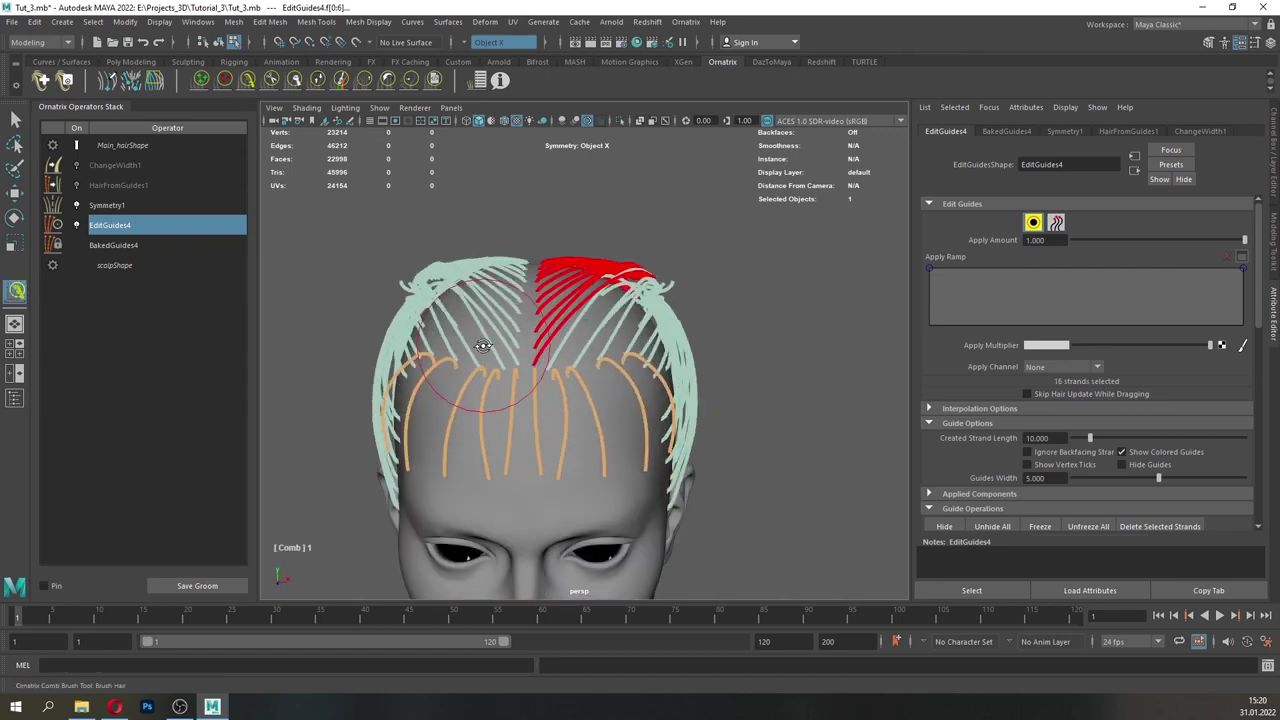
alt+drag(489, 354, 473, 312)
double_click(14, 293)
drag(470, 171, 307, 117)
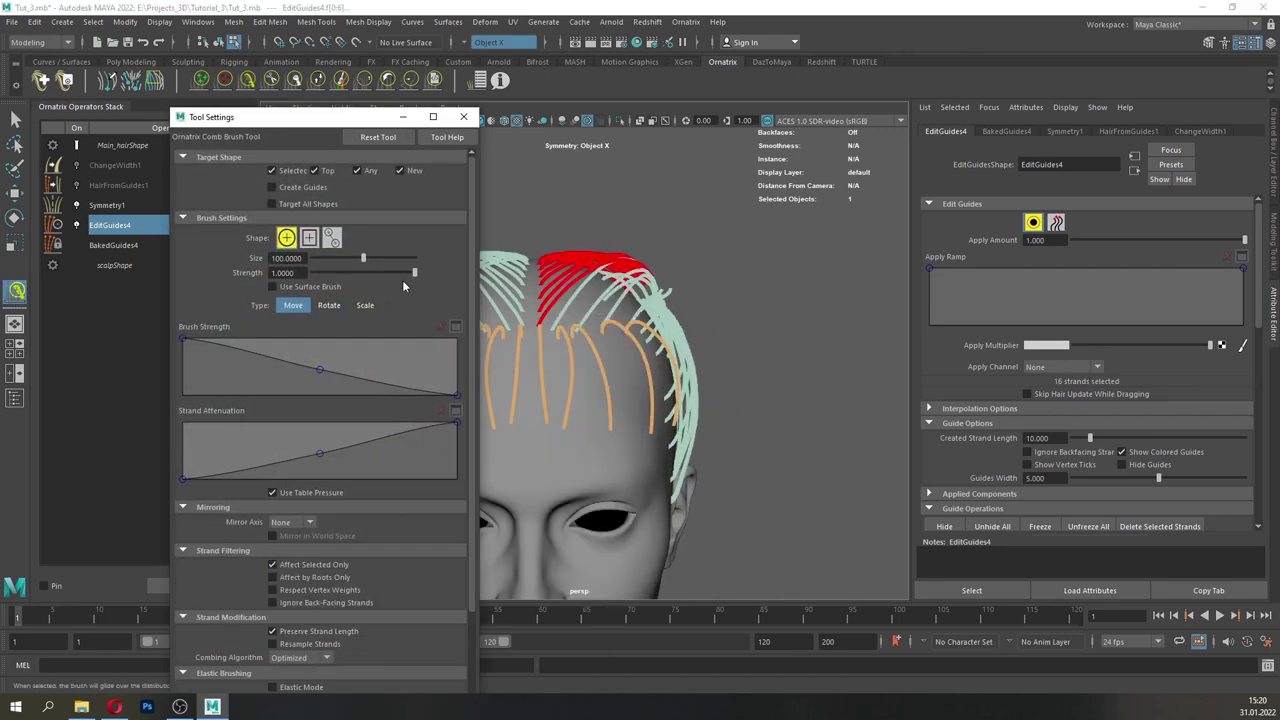
drag(370, 270, 365, 269)
drag(364, 259, 378, 260)
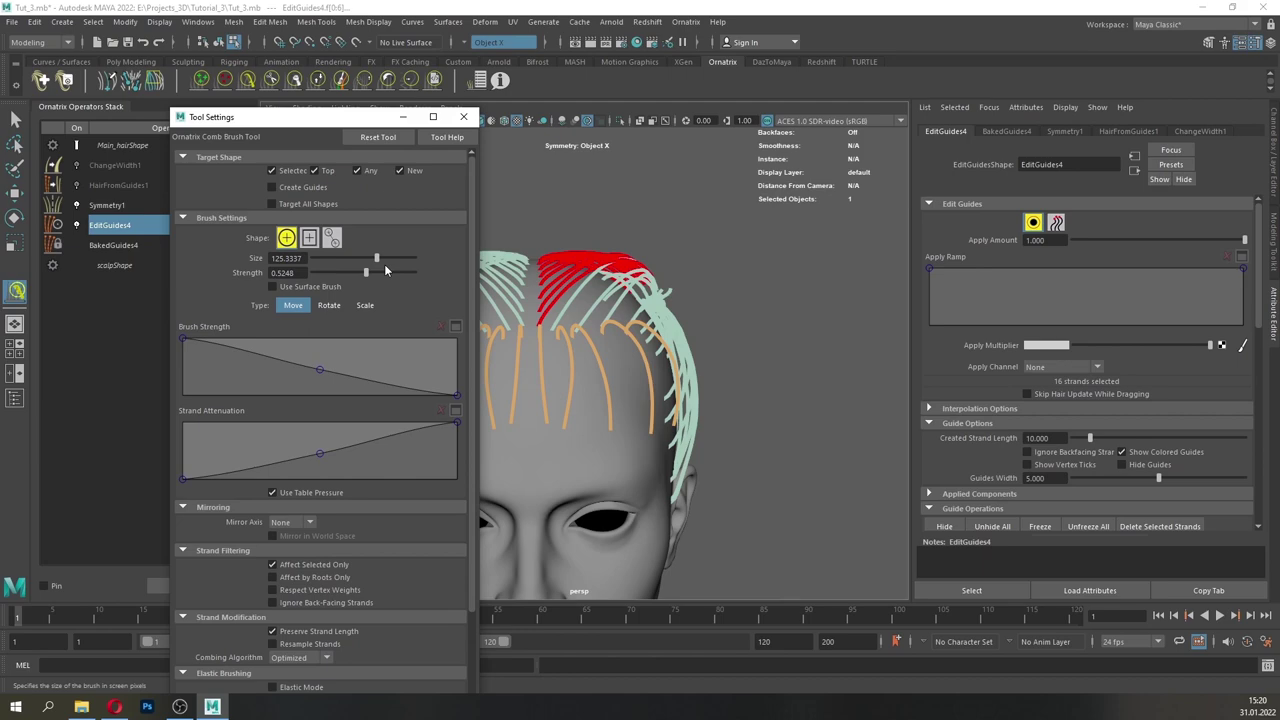
click(463, 117)
- Add an Edit Guides operator above EditGuides4 and collapse the stack up to EditGuides4
mouse_move(523, 232)
alt+mouse_down()
mouse_move(510, 270)
mouse_move(556, 326)
mouse_move(556, 305)
alt+mouse_up()
scroll(556, 326, up, 3)
click(14, 119)
mouse_move(580, 245)
alt+mouse_down()
mouse_move(578, 409)
mouse_move(563, 397)
alt+mouse_up()
click(686, 22)
click(706, 215)
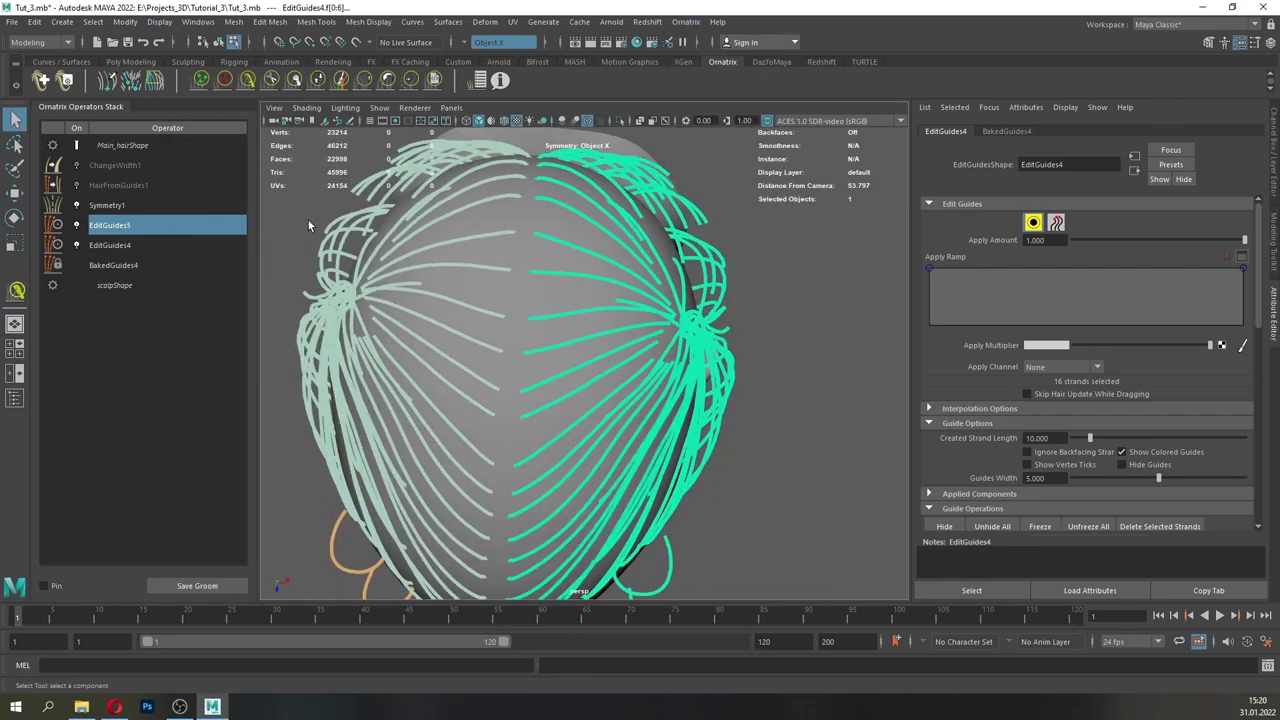
right_click(140, 244)
click(206, 317)
- Enter Edit Strands Mode on EditGuides5 and select the guides along the whole parting
click(1033, 222)
scroll(609, 302, down, 3)
alt+drag(602, 362, 555, 241)
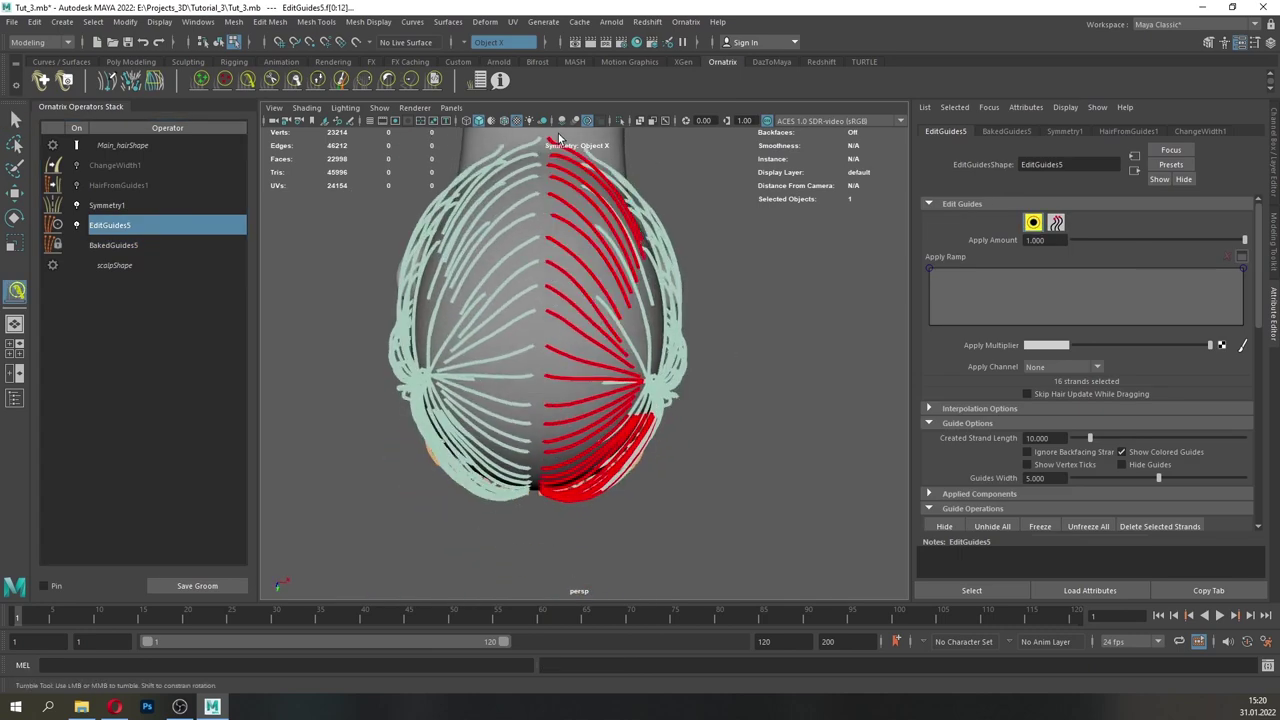
alt+drag(646, 337, 603, 285)
- Set EditGuides5's Change Tracking interpolation option to Strand
click(979, 407)
click(1060, 425)
click(1062, 440)
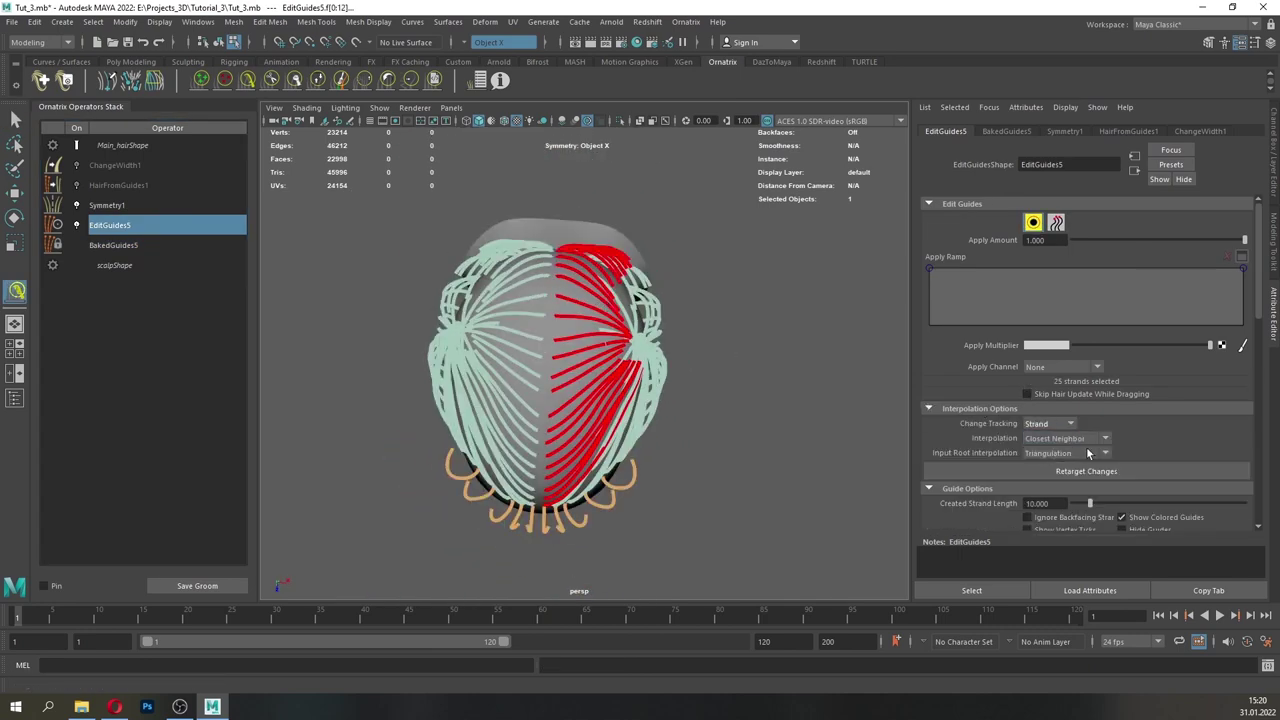
- Turn off symmetry and move the selected parting guides sideways towards the head's centre line
scroll(1087, 449, down, 4)
key(w)
alt+drag(586, 363, 590, 325)
scroll(616, 487, up, 5)
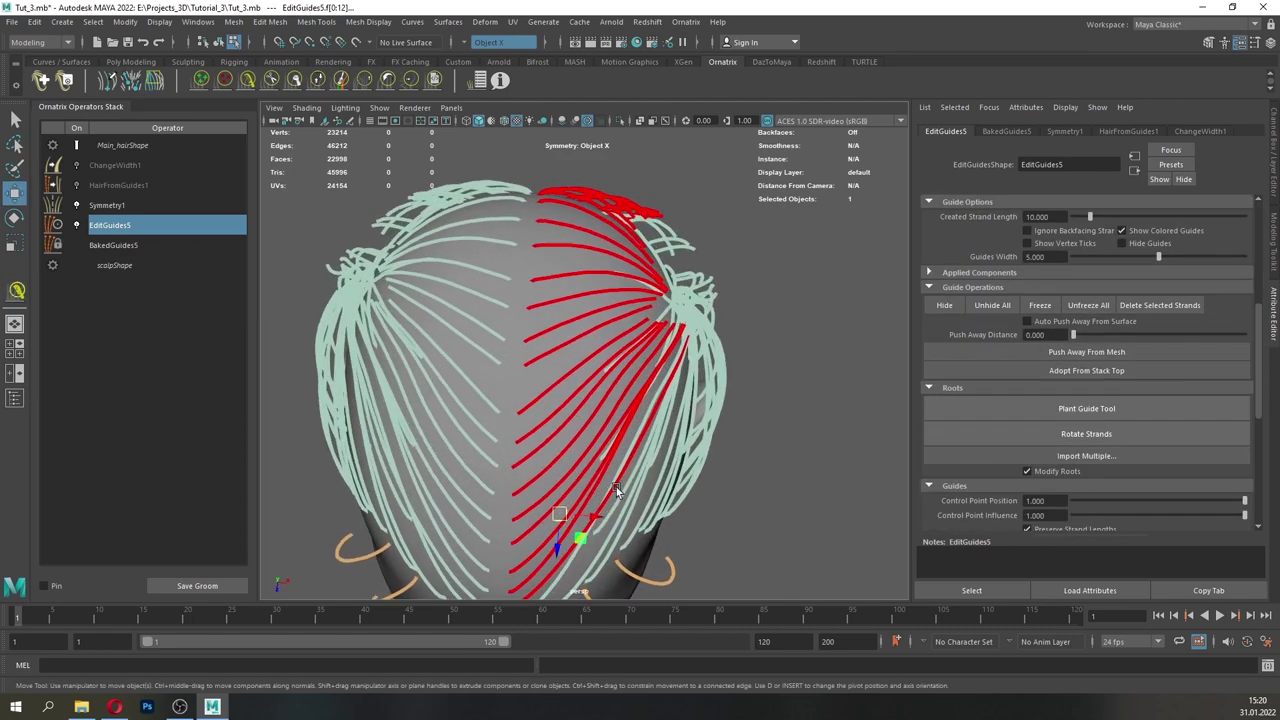
alt+middle_drag(616, 487, 617, 409)
click(464, 44)
click(482, 56)
alt+drag(548, 308, 560, 338)
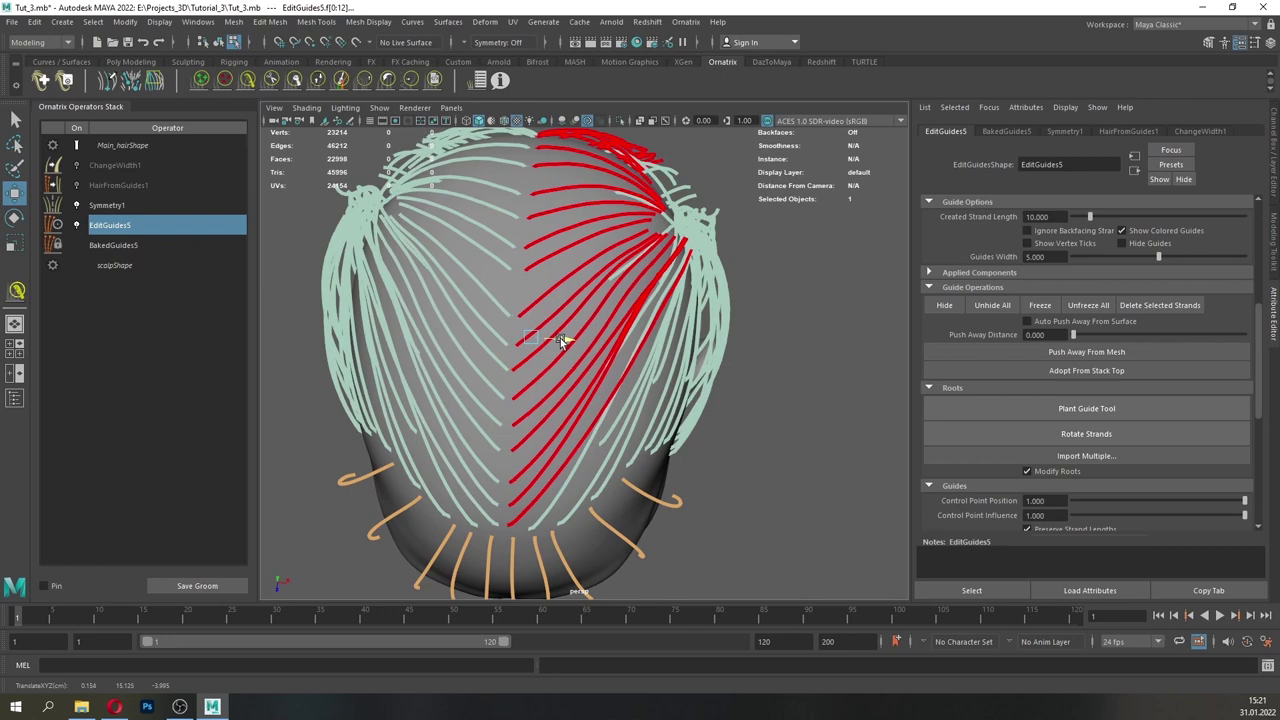
alt+drag(537, 381, 543, 308)
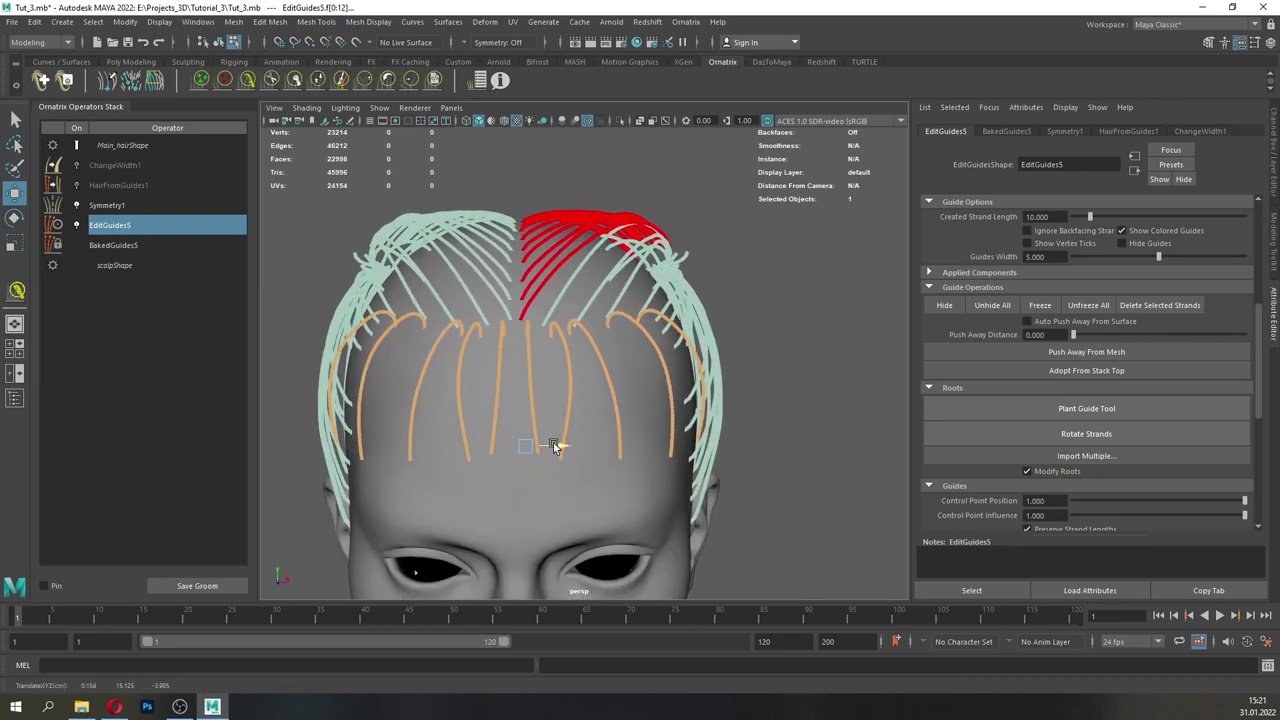
drag(554, 446, 556, 446)
- Nudge individual guides along the top of the parting sideways so their roots line up evenly beside the centre line
alt+drag(523, 232, 481, 314)
scroll(490, 315, up, 5)
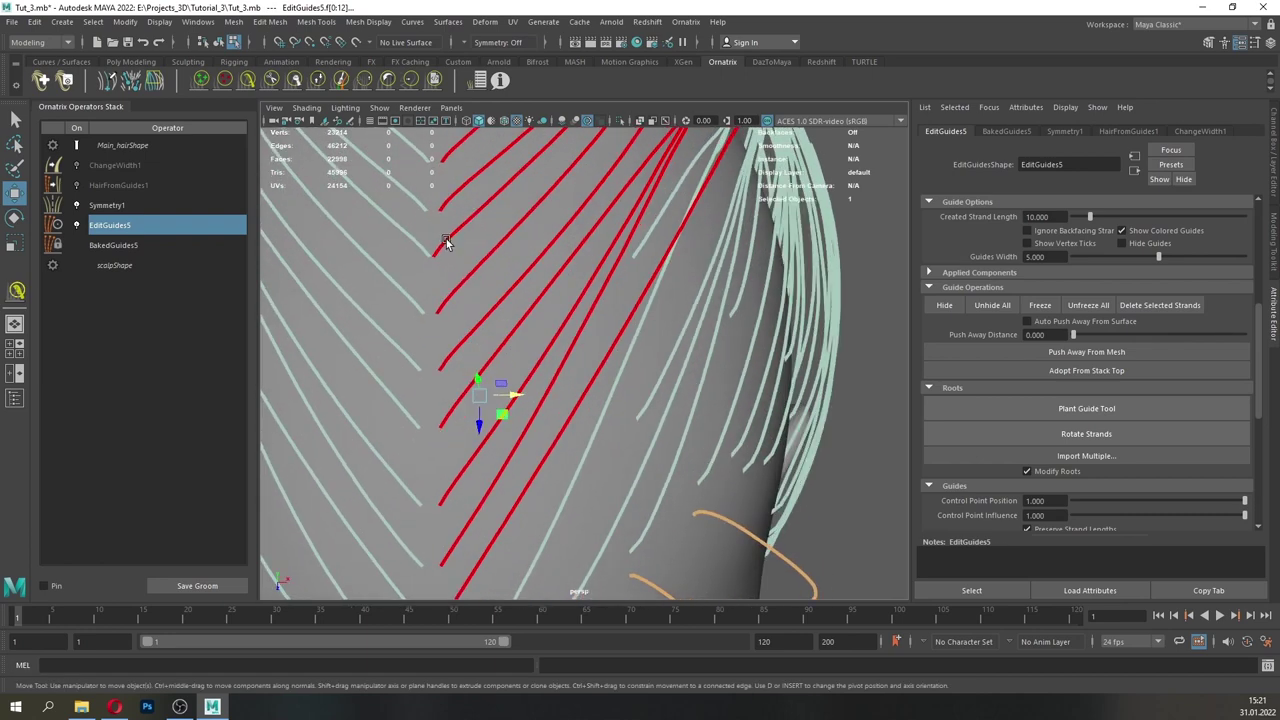
click(633, 340)
click(454, 231)
drag(460, 256, 463, 254)
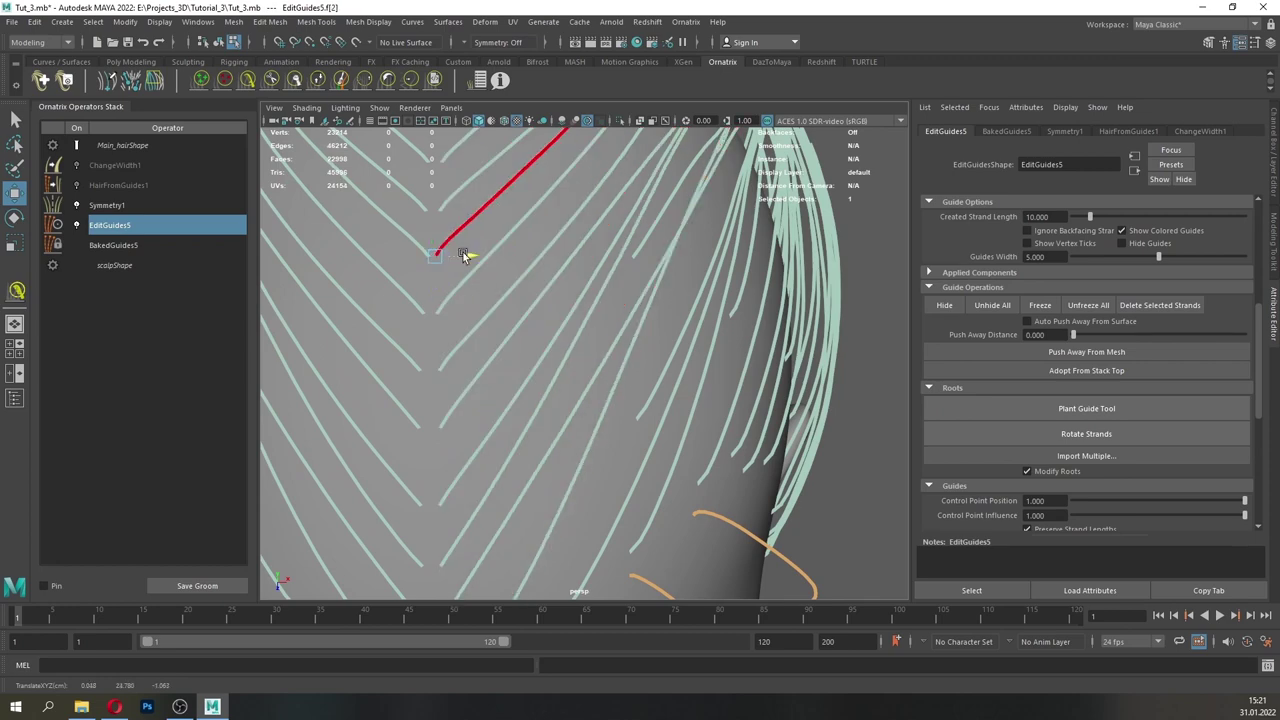
scroll(575, 356, down, 5)
click(498, 369)
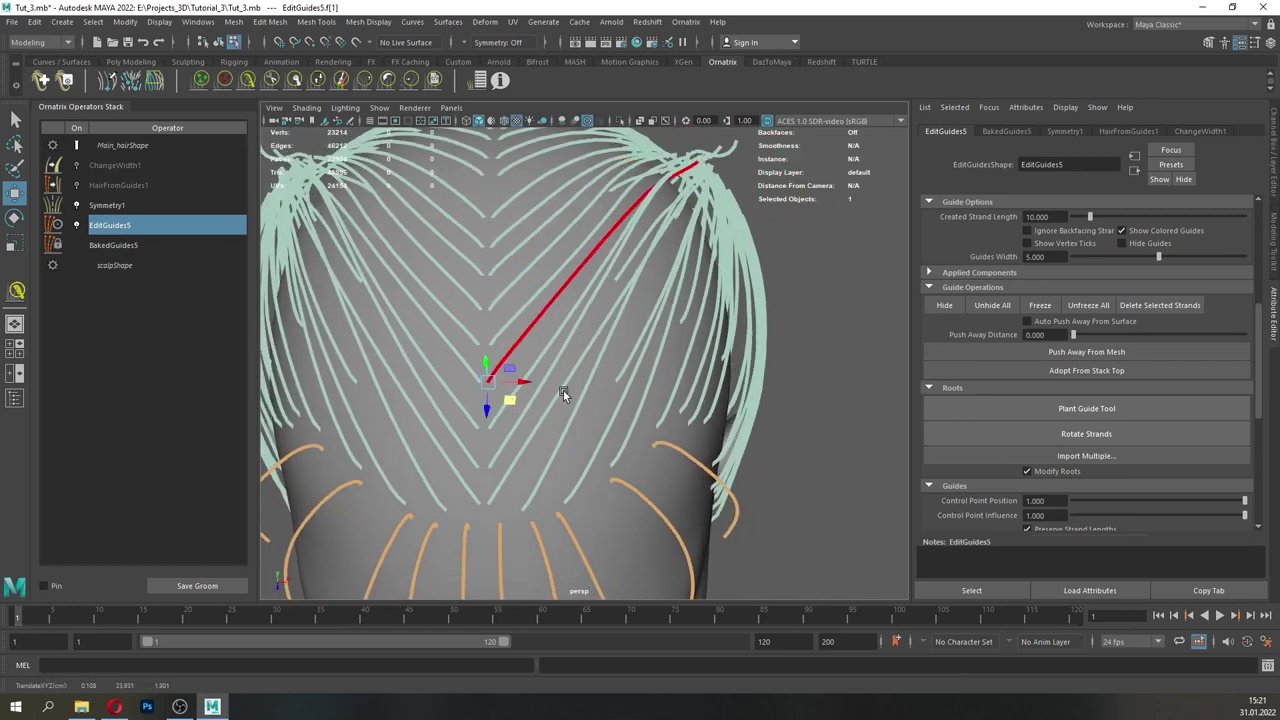
- Select the next guide along the front part of the parting and shift it slightly sideways into line
scroll(563, 390, down, 3)
alt+drag(556, 330, 545, 372)
click(516, 272)
drag(530, 294, 531, 304)
alt+drag(563, 322, 566, 395)
click(526, 286)
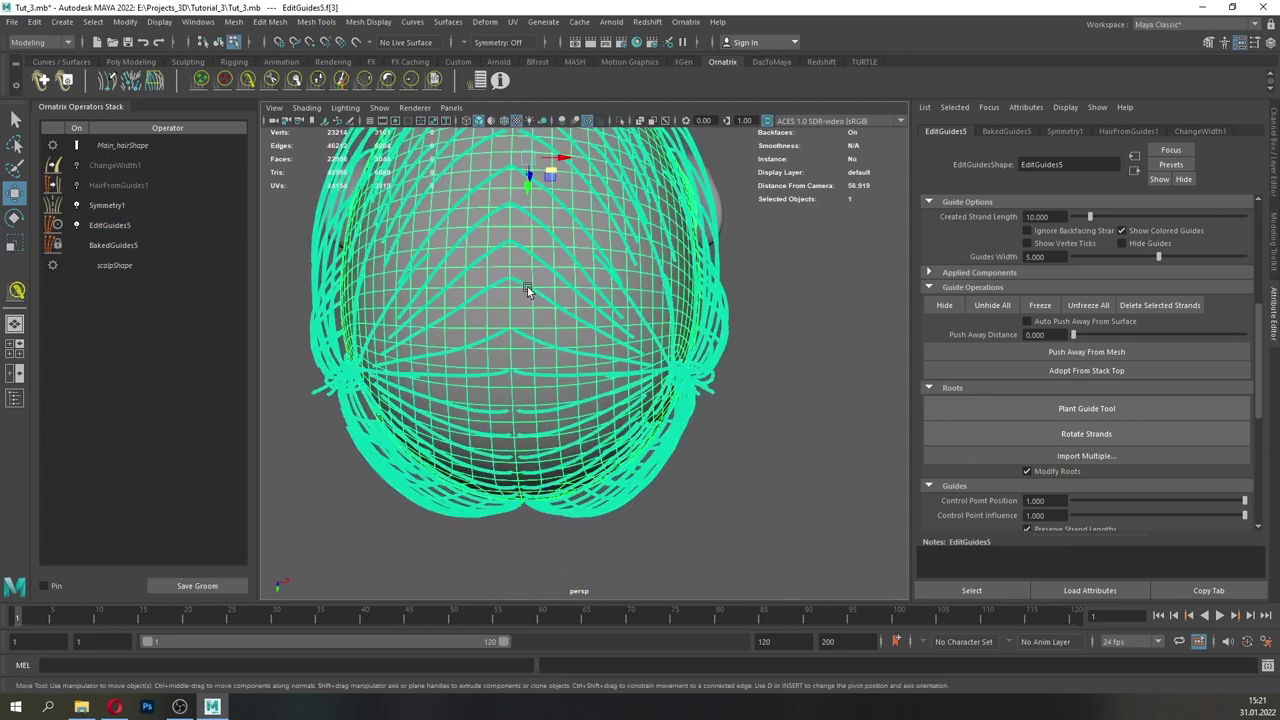
- Re-enter Edit Strands Mode on EditGuides5 and shift the parting guide just behind the gathering points slightly off the centre line
click(110, 225)
click(1033, 223)
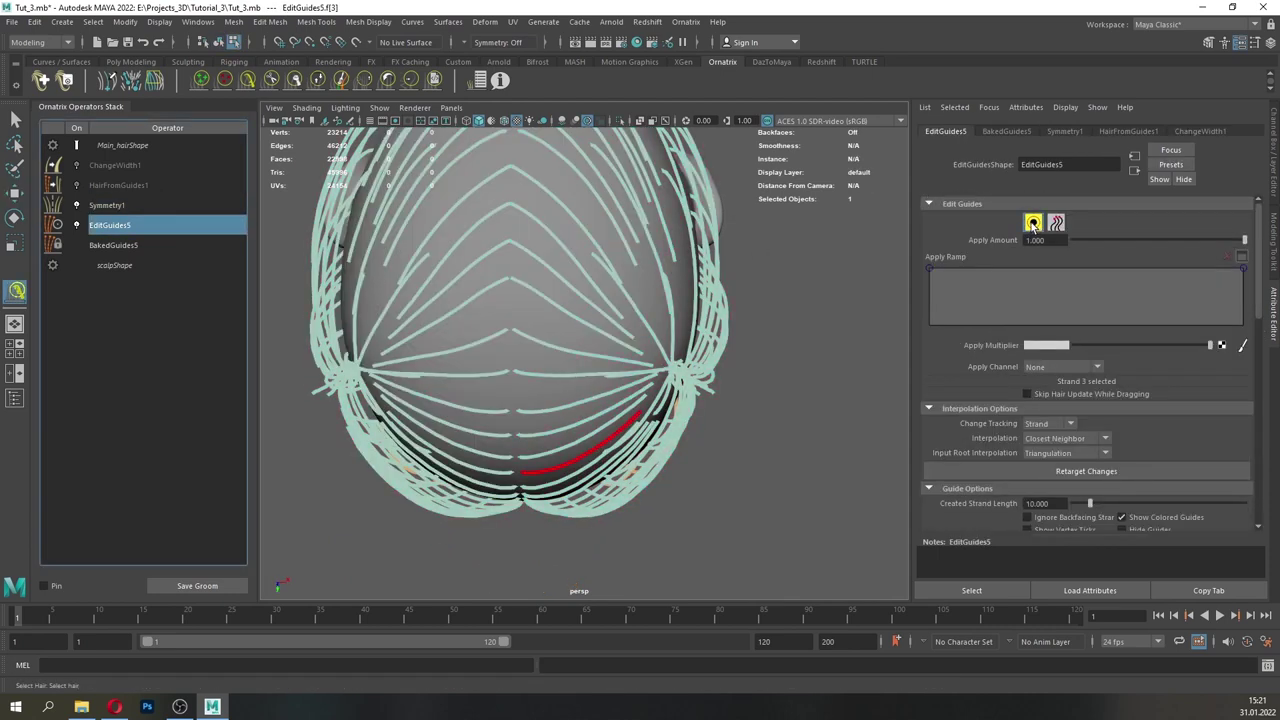
click(540, 293)
key(q)
key(w)
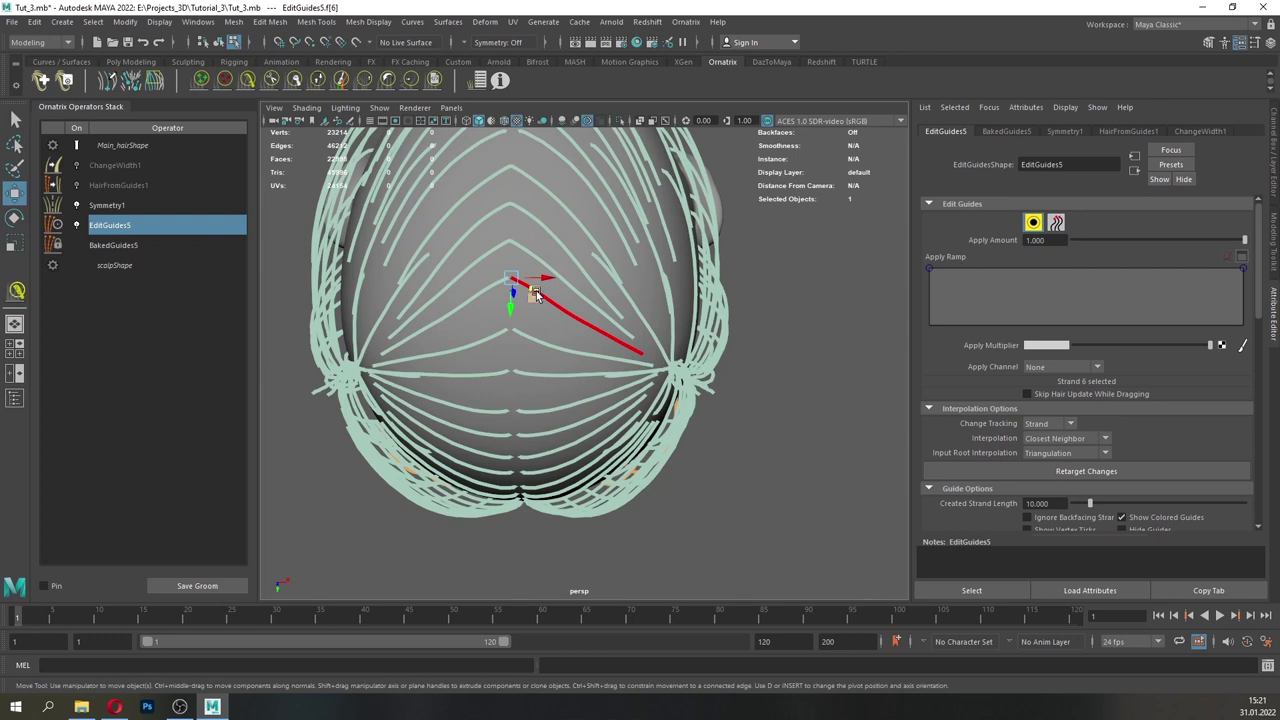
key(q)
key(w)
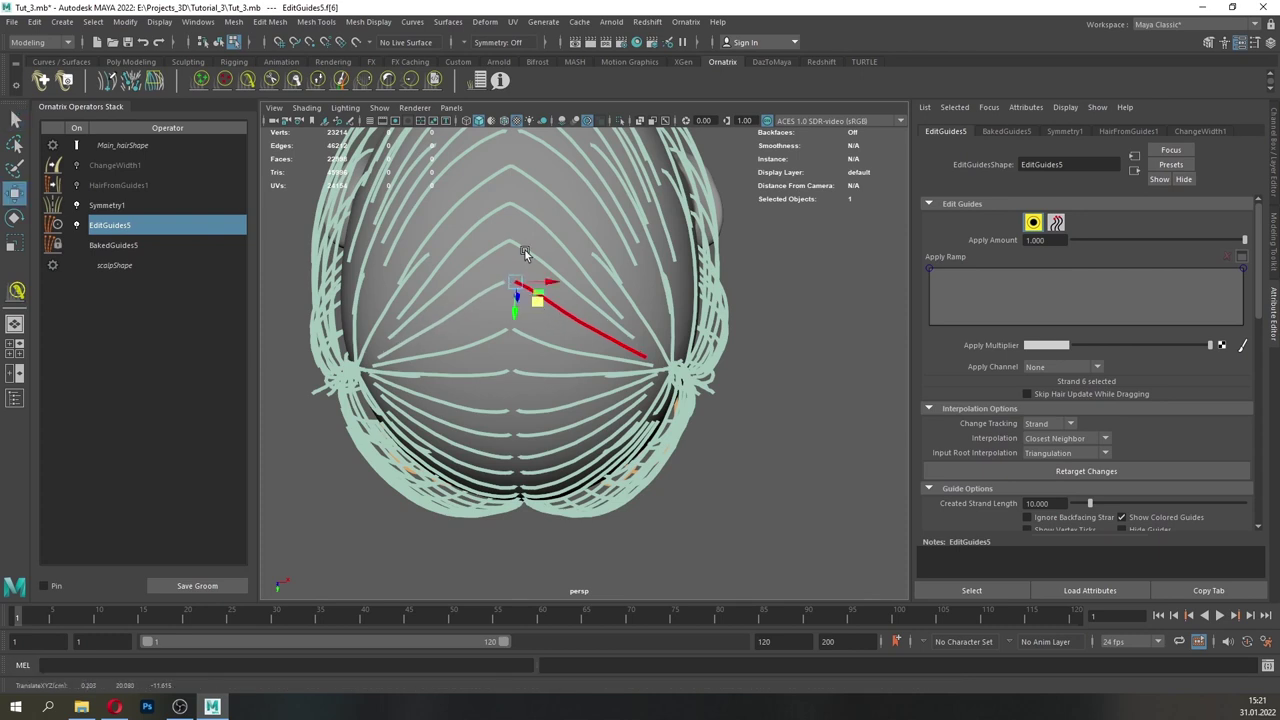
- Move the remaining crown guides along the parting one by one so their roots follow the centre line
click(535, 265)
drag(532, 223, 537, 229)
alt+middle_drag(537, 229, 553, 345)
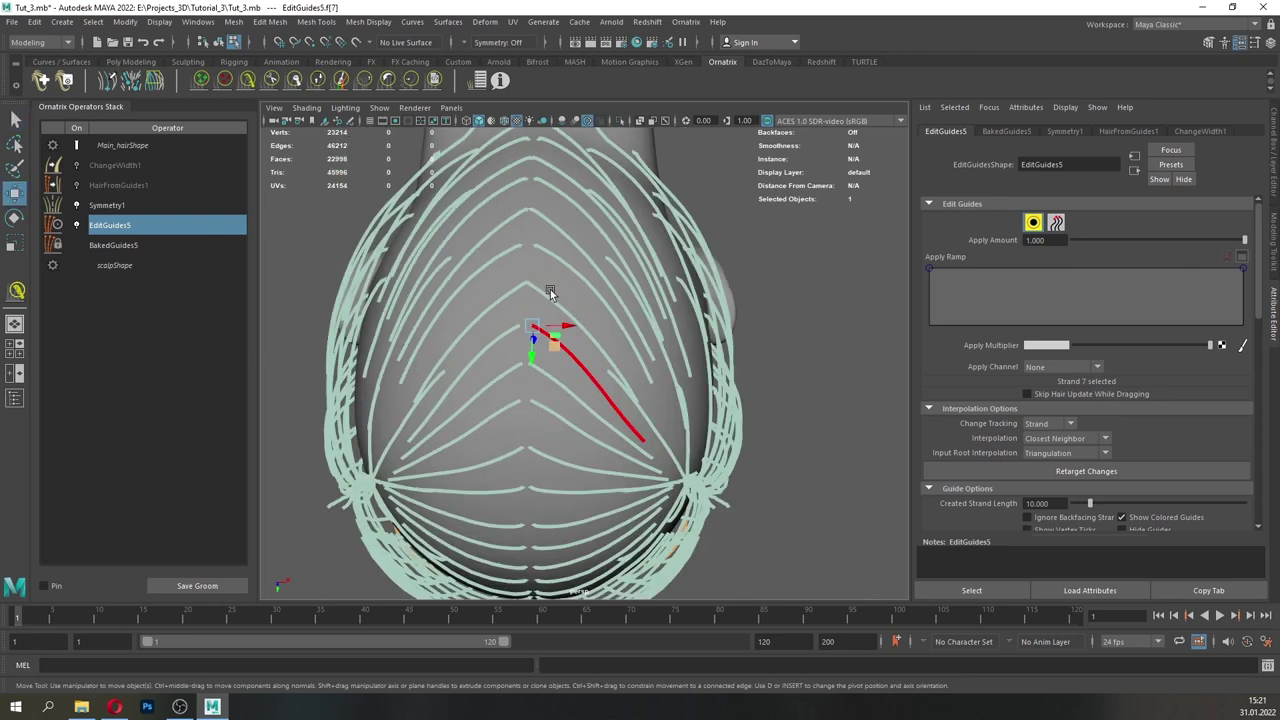
click(550, 293)
drag(552, 306, 556, 311)
click(547, 215)
drag(553, 229, 645, 310)
alt+middle_drag(635, 410, 617, 314)
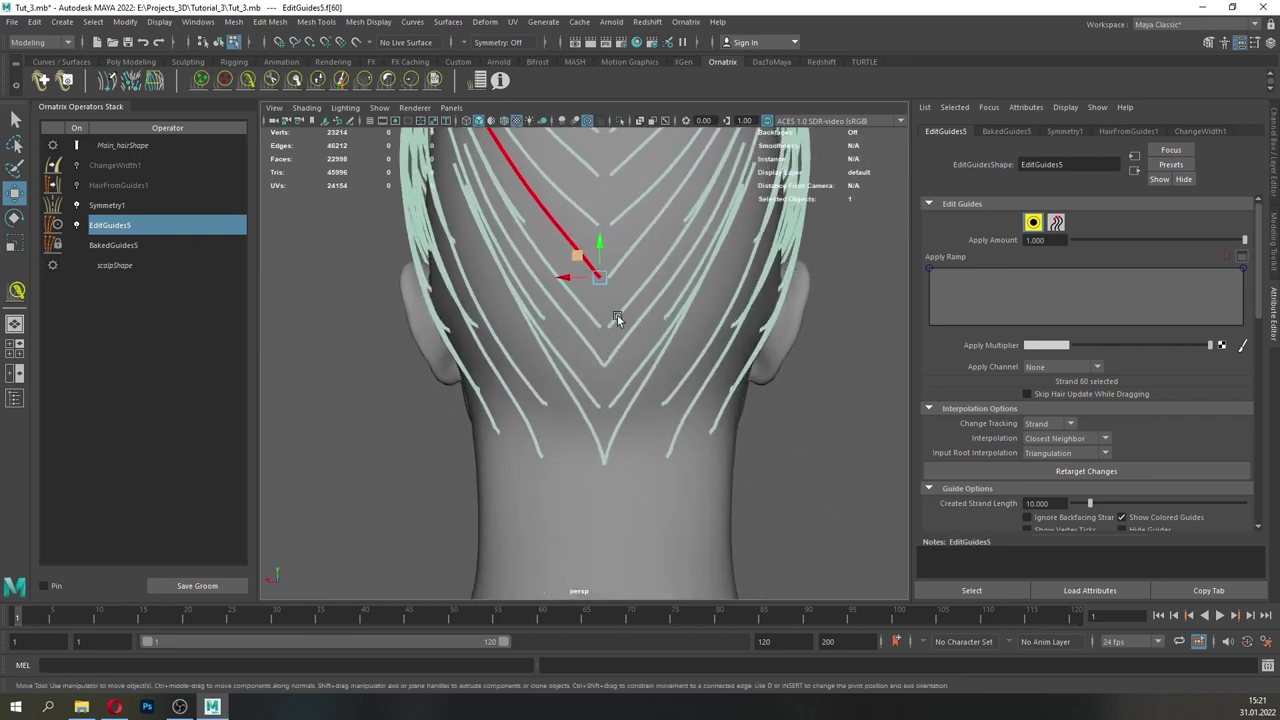
- Adjust the parting guides on the lower back of the head and nape individually so their roots sit evenly along the centre
scroll(612, 330, up, 3)
click(605, 348)
drag(597, 350, 589, 347)
click(600, 424)
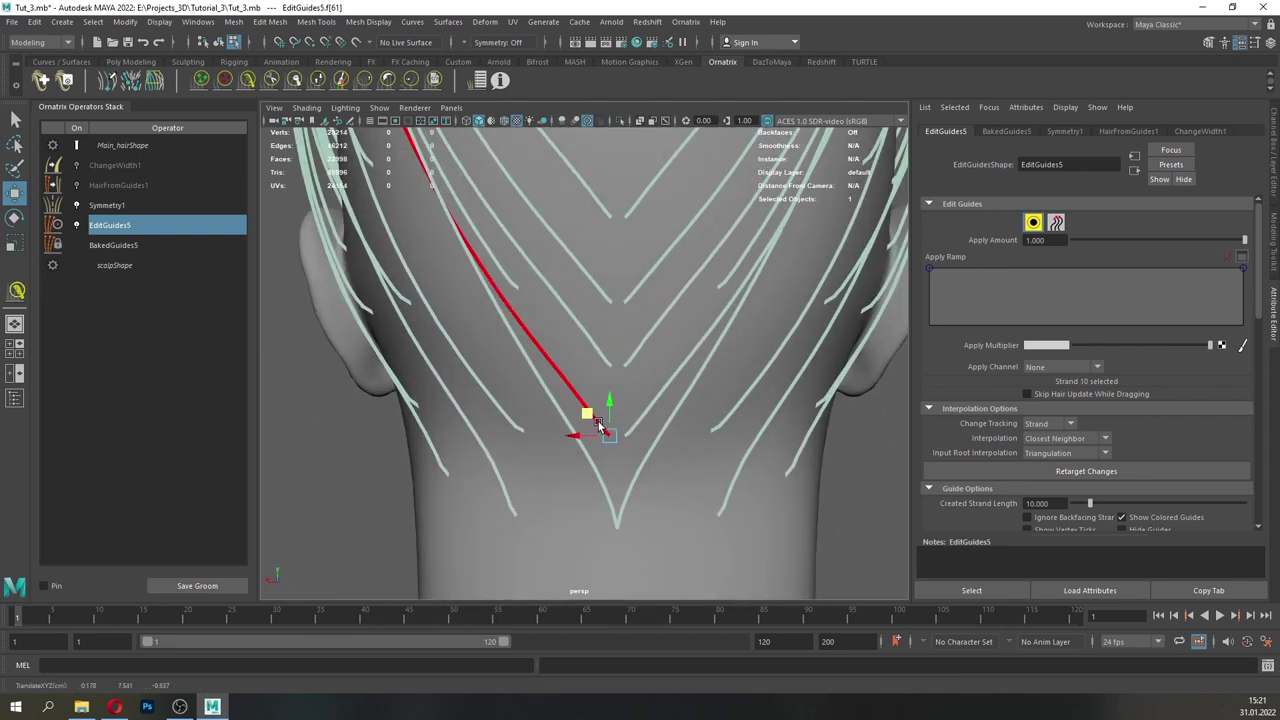
drag(588, 415, 586, 412)
click(596, 471)
drag(593, 508, 589, 506)
scroll(640, 490, down, 2)
alt+drag(664, 485, 760, 423)
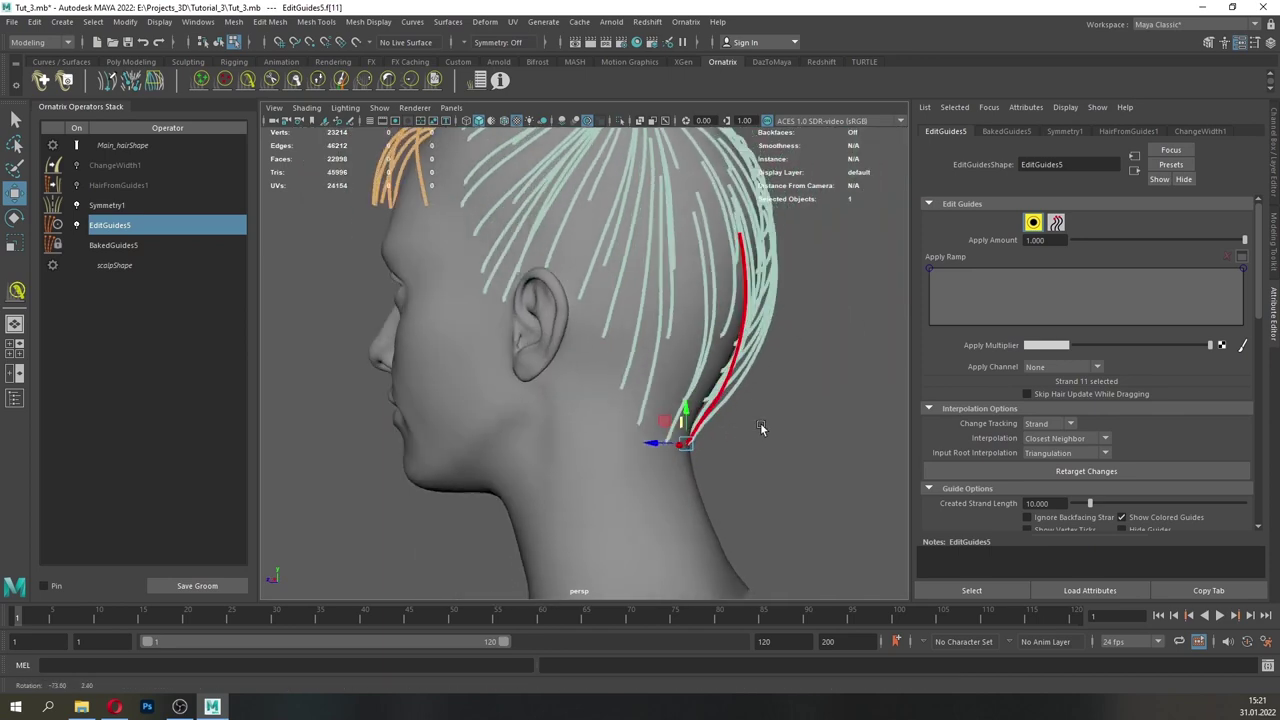
- Leave guide editing and turn the ChangeWidth1 and HairFromGuides1 operators back on
scroll(760, 423, down, 4)
alt+drag(660, 415, 810, 396)
click(20, 122)
alt+drag(326, 210, 389, 207)
click(122, 146)
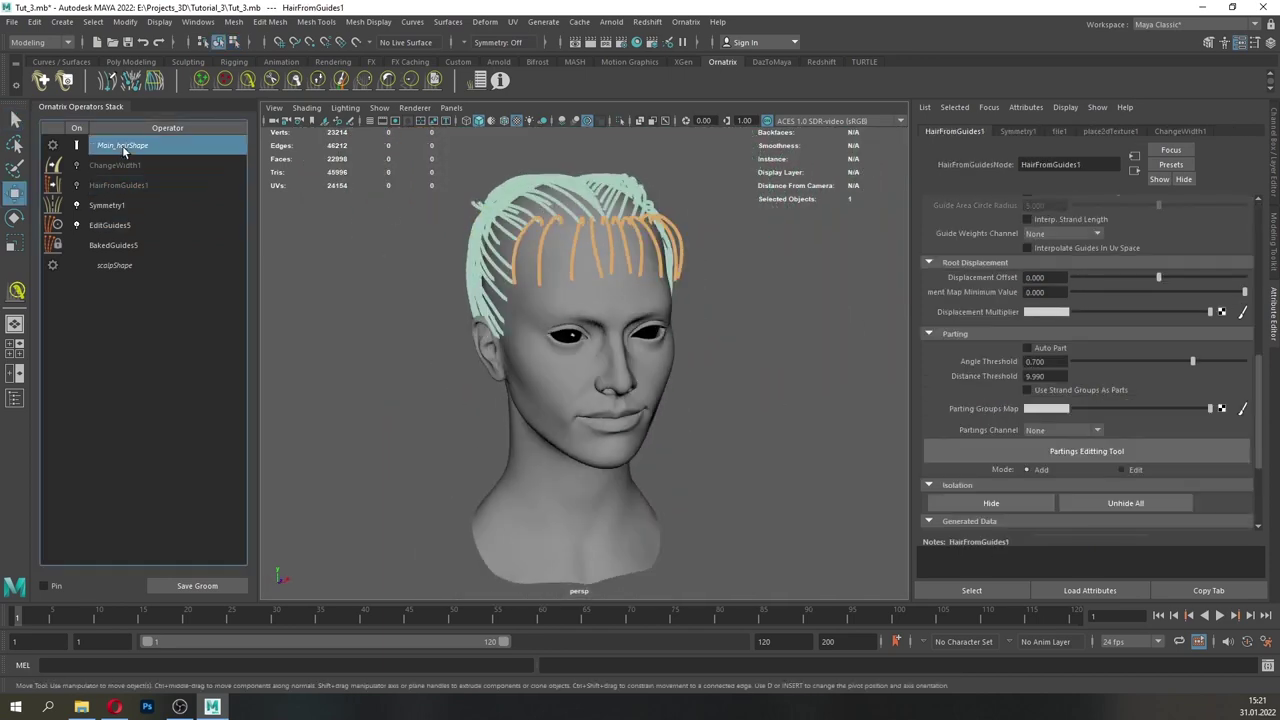
click(1061, 272)
click(170, 188)
click(77, 166)
click(77, 185)
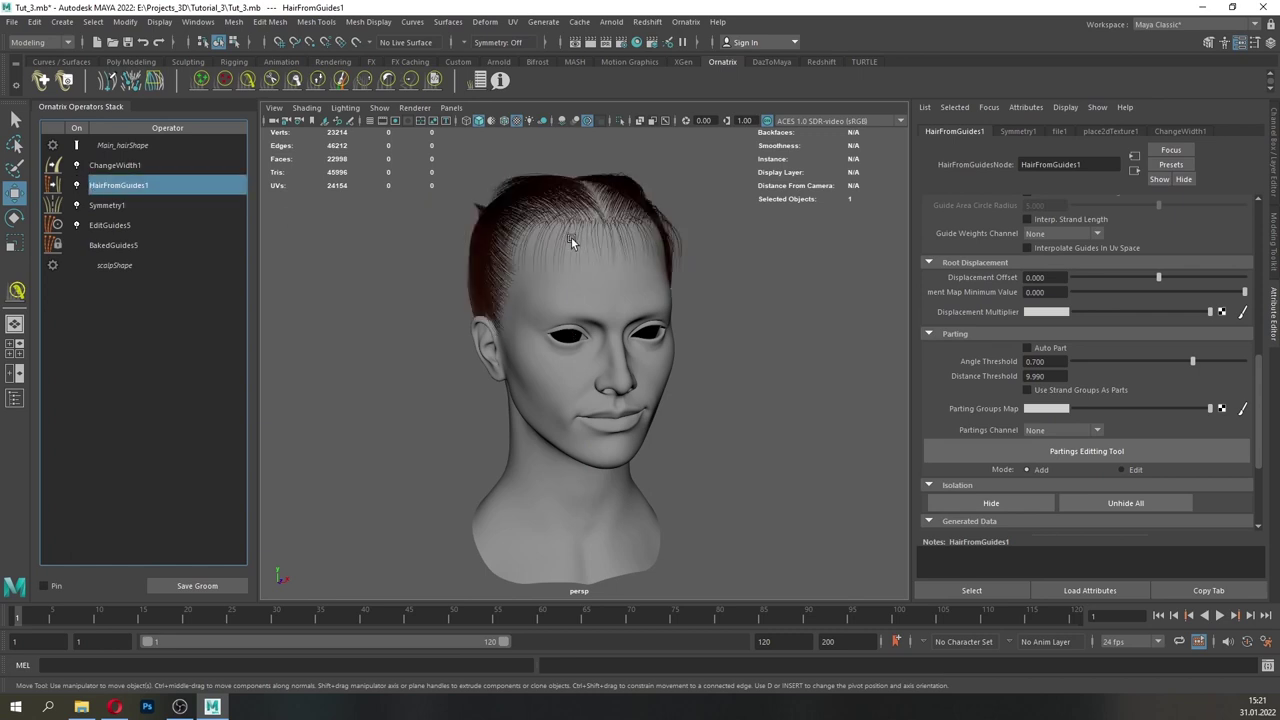
- Increase the render count of HairFromGuides1 for denser hair
alt+drag(571, 238, 640, 240)
scroll(1067, 347, up, 10)
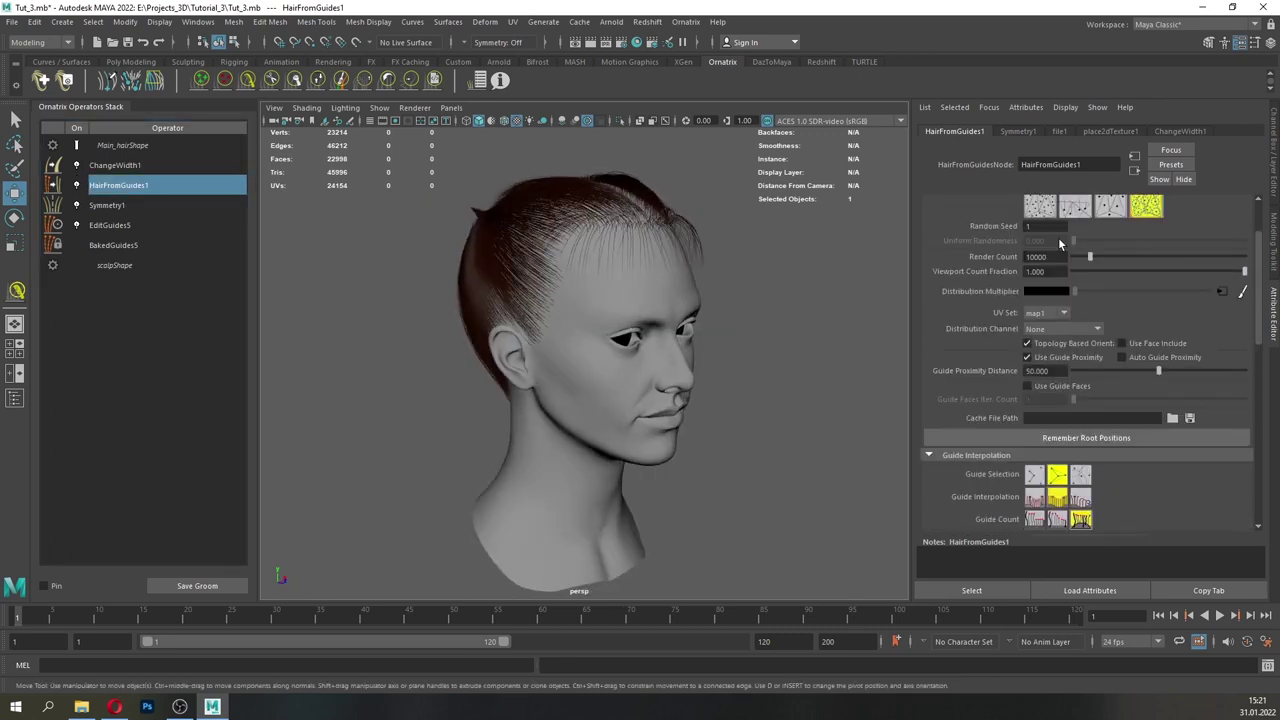
text(3)
key(Return)
- Set ChangeWidth1's width to 0.05 and thin the hair roots by lowering the width ramp's start and adding a point near it
click(145, 166)
alt+drag(560, 232, 529, 286)
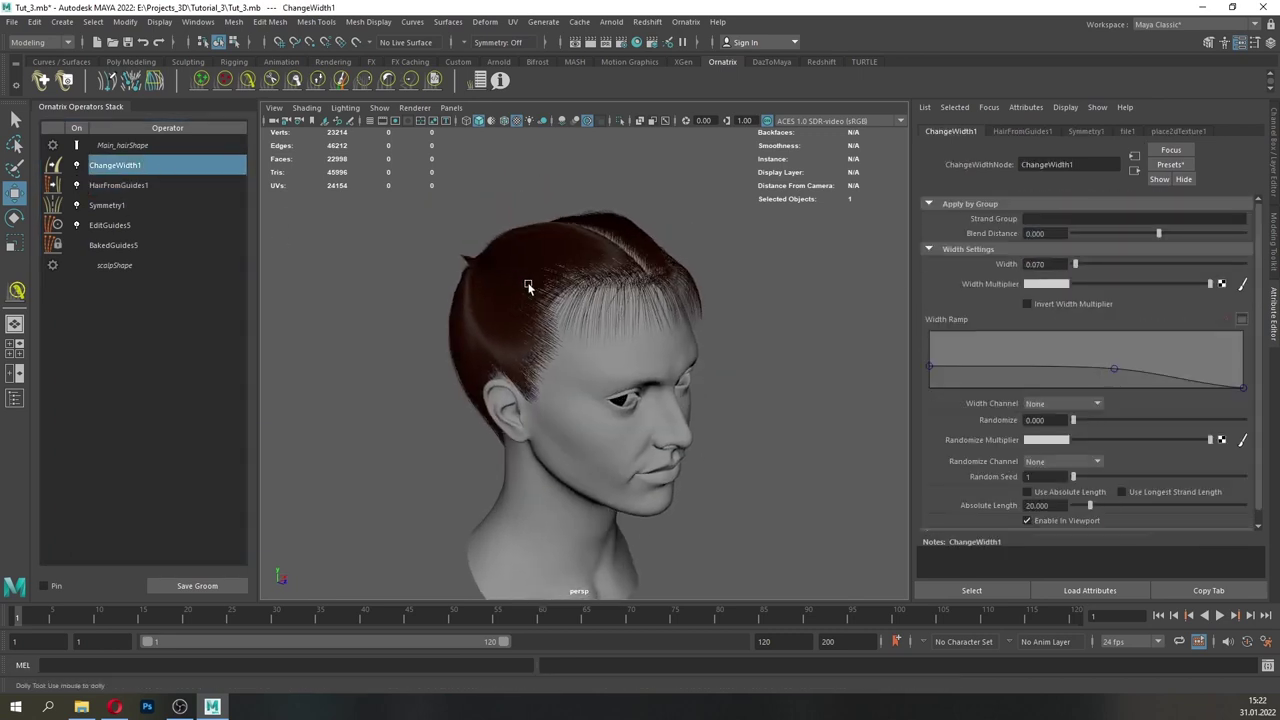
scroll(529, 286, up, 3)
drag(1056, 265, 1036, 270)
text(5)
key(Return)
drag(930, 366, 931, 374)
click(966, 367)
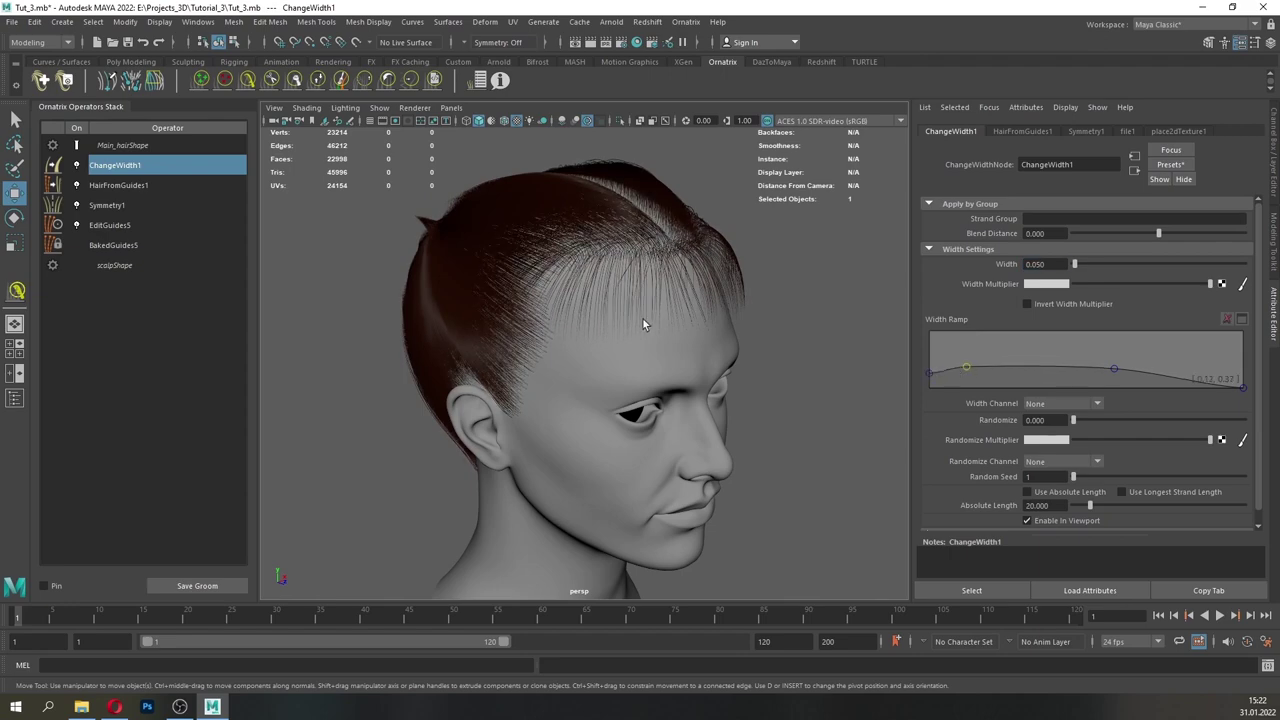
- Add an Edit Guides operator above EditGuides5 and turn off HairFromGuides1 to show only the guides
alt+right_drag(642, 317, 604, 314)
alt+drag(604, 314, 836, 314)
alt+right_drag(620, 340, 742, 378)
mouse_move(742, 378)
alt+mouse_down()
mouse_move(720, 380)
mouse_move(760, 384)
alt+mouse_up()
click(112, 225)
click(686, 22)
click(697, 177)
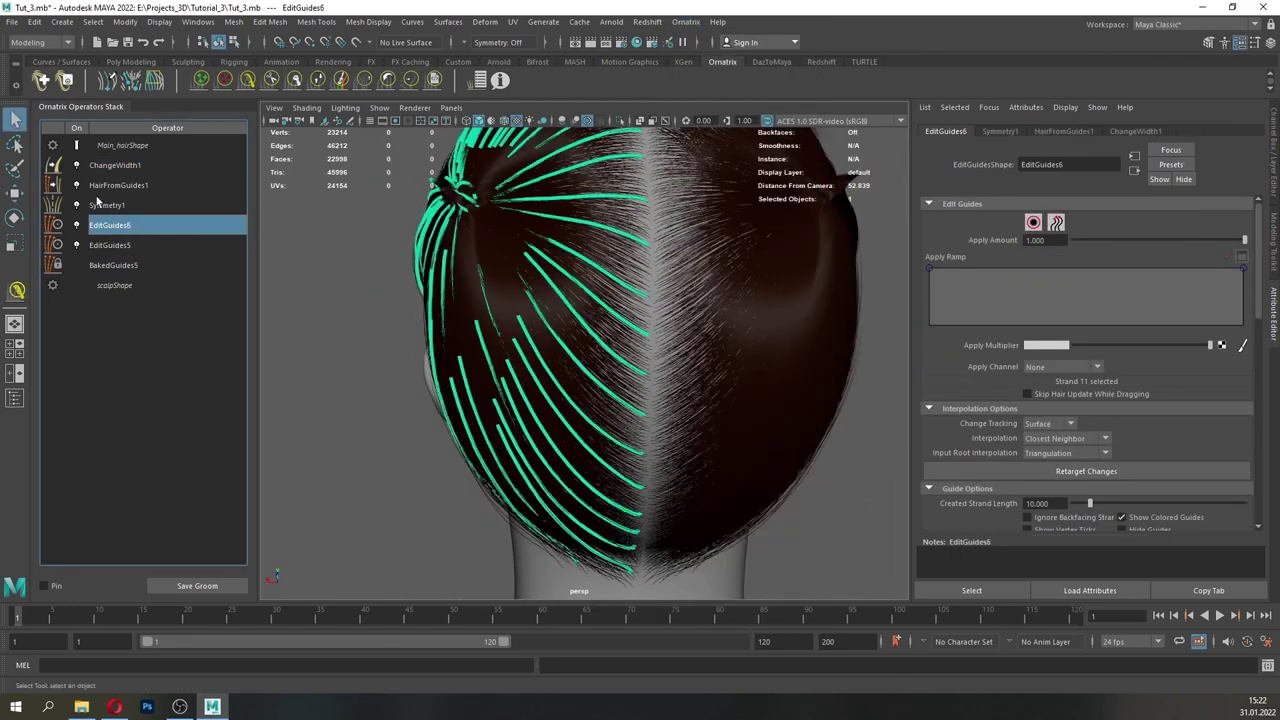
click(78, 187)
- Collapse the stack up to EditGuides5 and enter Edit Strands Mode on EditGuides6
right_click(102, 242)
click(144, 321)
click(140, 226)
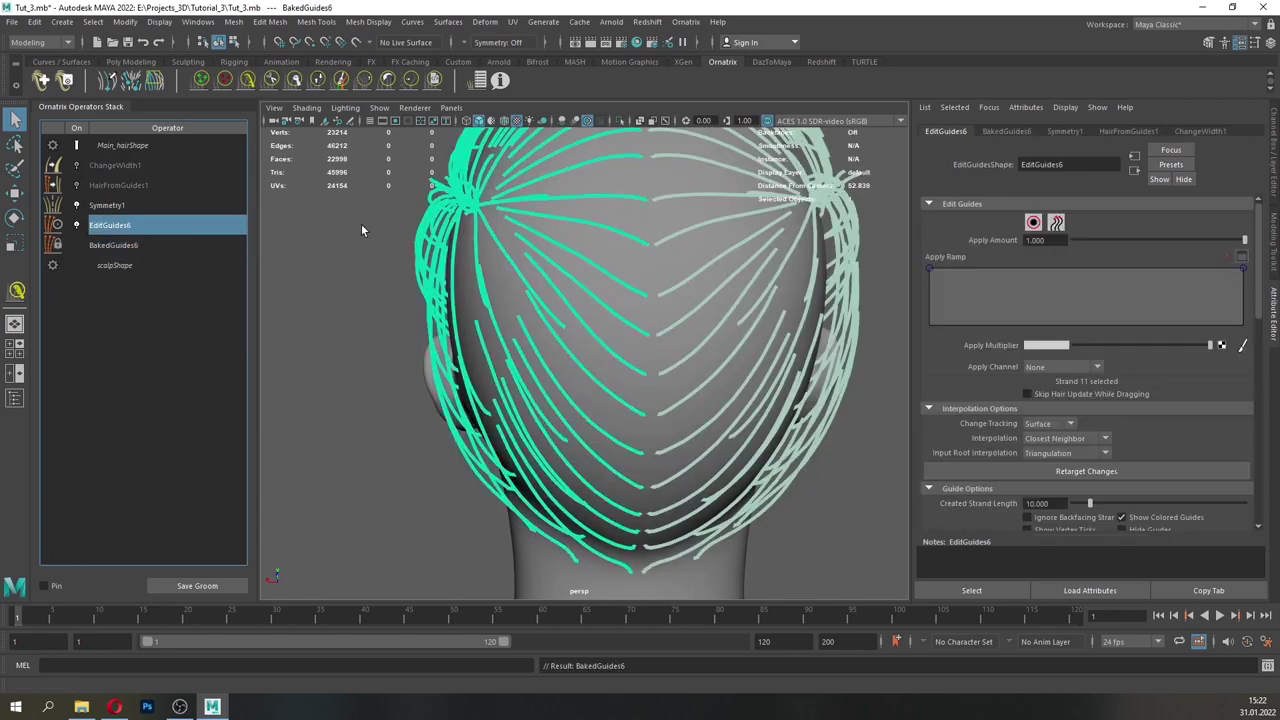
click(1033, 223)
alt+drag(812, 368, 535, 371)
alt+drag(546, 517, 600, 507)
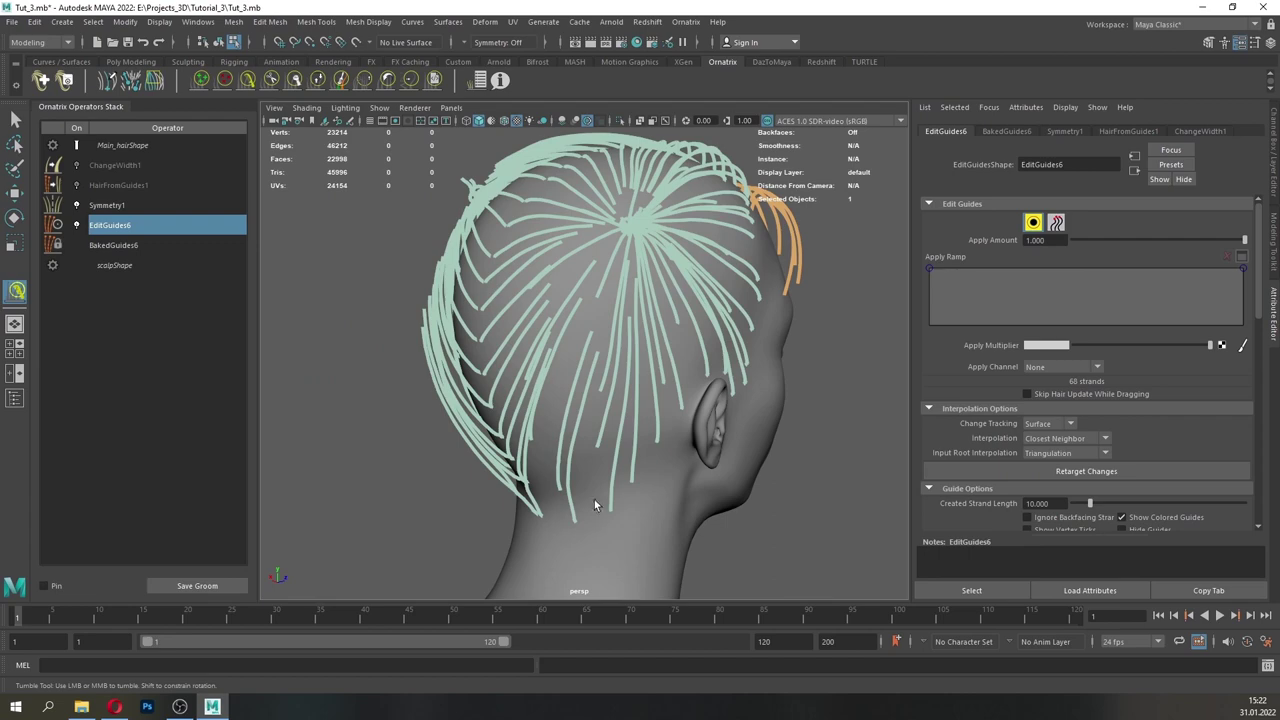
click(1033, 223)
click(1033, 223)
- Select a long guide at the nape behind the ear and open the GrowShrink brush's tool settings
mouse_move(540, 470)
alt+mouse_down()
mouse_move(650, 480)
mouse_move(640, 455)
mouse_move(686, 498)
mouse_move(686, 486)
alt+mouse_up()
click(638, 498)
double_click(318, 81)
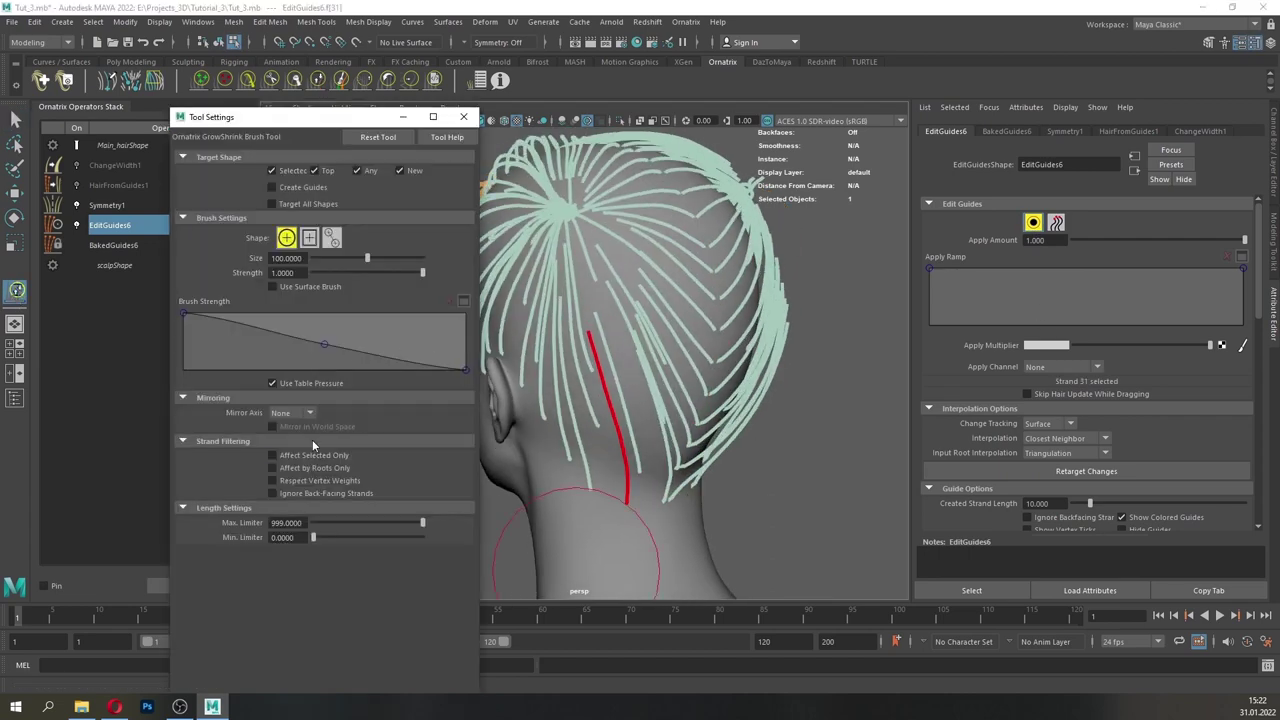
click(464, 117)
- Shape the selected nape guide with the Comb brush so its tip reaches the hair's gathering point
scroll(604, 378, down, 2)
mouse_move(606, 380)
alt+mouse_down()
mouse_move(726, 325)
mouse_move(773, 253)
mouse_move(694, 219)
alt+mouse_up()
click(255, 73)
scroll(677, 318, down, 2)
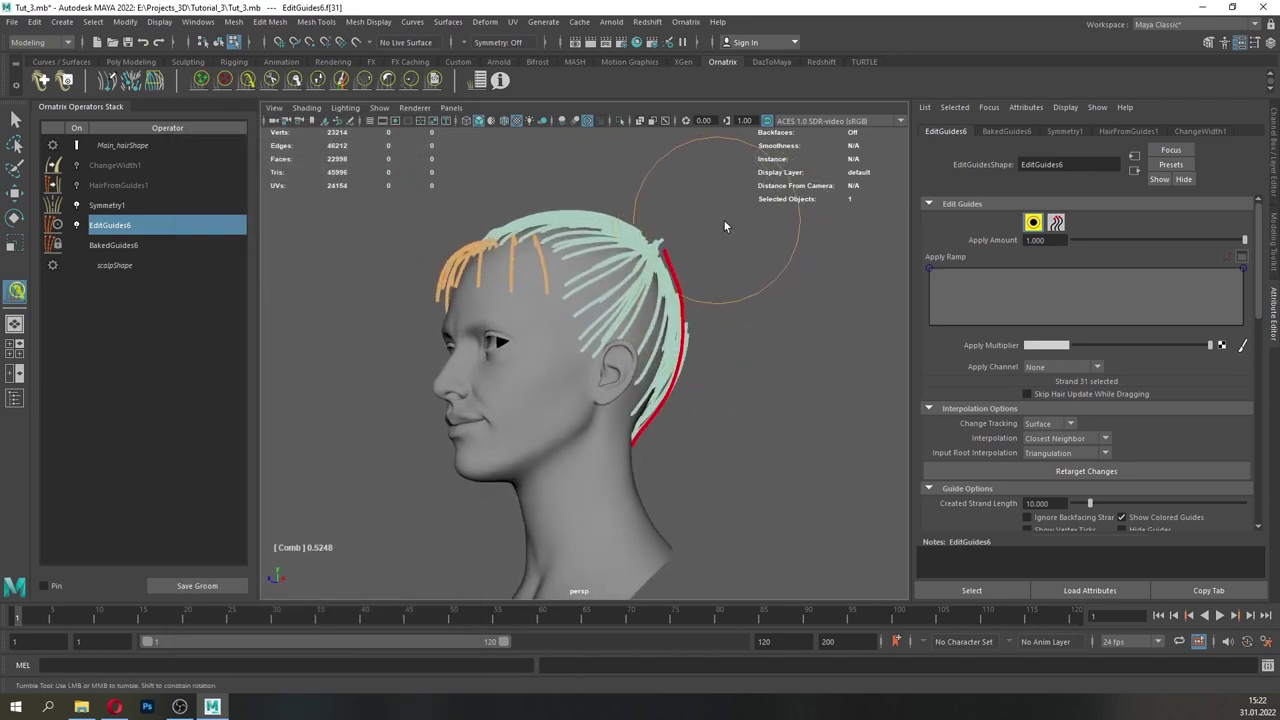
- Select another guide on the back of the head and lengthen it with the GrowShrink brush towards the gathering point
click(16, 119)
mouse_move(665, 338)
alt+mouse_down()
mouse_move(545, 347)
mouse_move(678, 328)
alt+mouse_up()
scroll(575, 343, up, 2)
click(594, 337)
click(317, 82)
scroll(560, 340, down, 2)
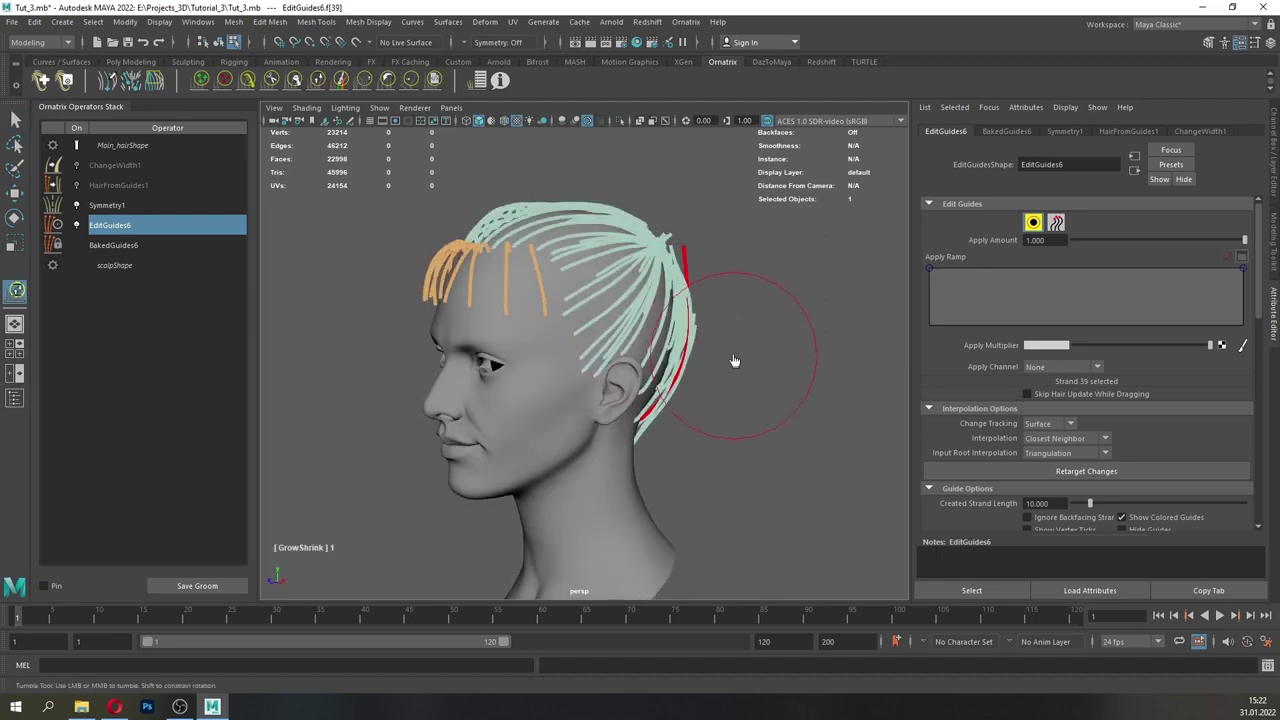
alt+drag(650, 270, 698, 262)
- Select the lowest guide beside the nape's centre, lengthen it with the GrowShrink brush and comb it towards the gathering point
click(16, 119)
mouse_move(655, 322)
alt+mouse_down()
mouse_move(549, 314)
mouse_move(600, 355)
alt+mouse_up()
click(596, 357)
click(341, 82)
drag(543, 300, 558, 331)
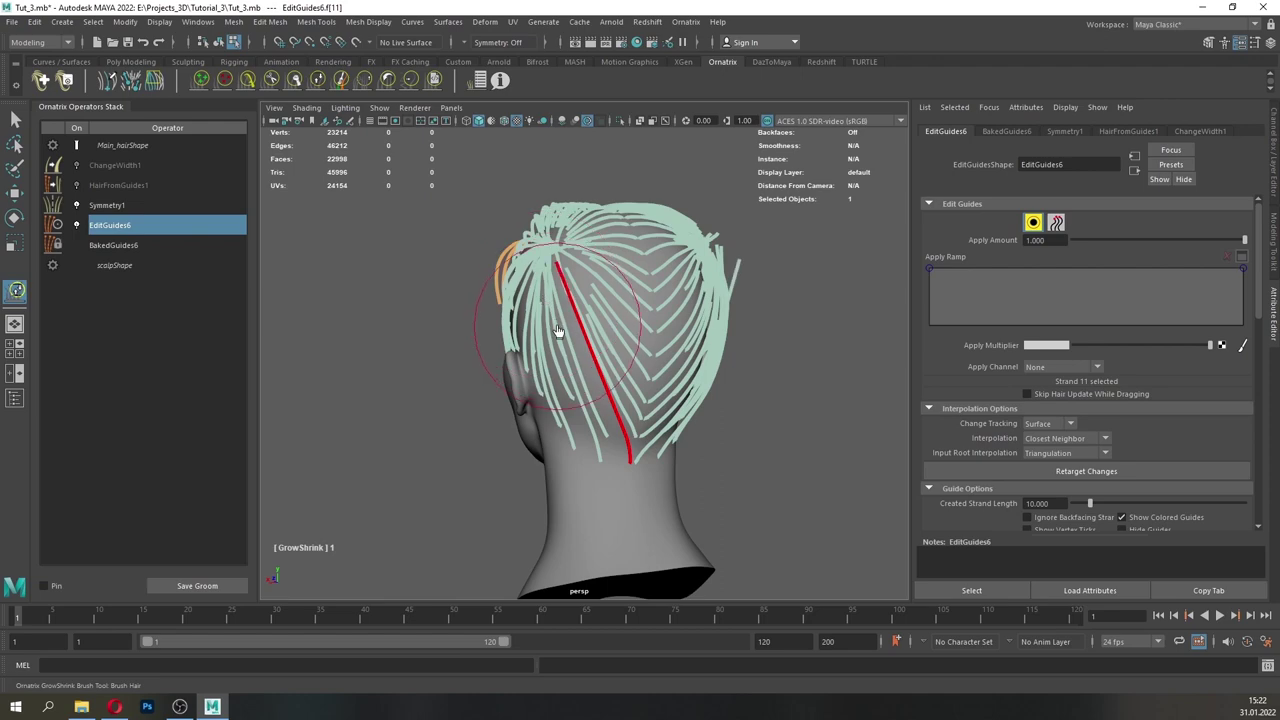
click(247, 82)
alt+drag(625, 290, 742, 275)
mouse_move(795, 281)
alt+mouse_down()
mouse_move(766, 283)
mouse_move(752, 253)
alt+mouse_up()
mouse_move(760, 275)
alt+mouse_down()
mouse_move(724, 284)
mouse_move(725, 225)
mouse_move(692, 217)
alt+mouse_up()
- Extend the central nape guide further with the GrowShrink brush and comb its tip into the gathered bunch
click(341, 82)
alt+drag(637, 285, 685, 261)
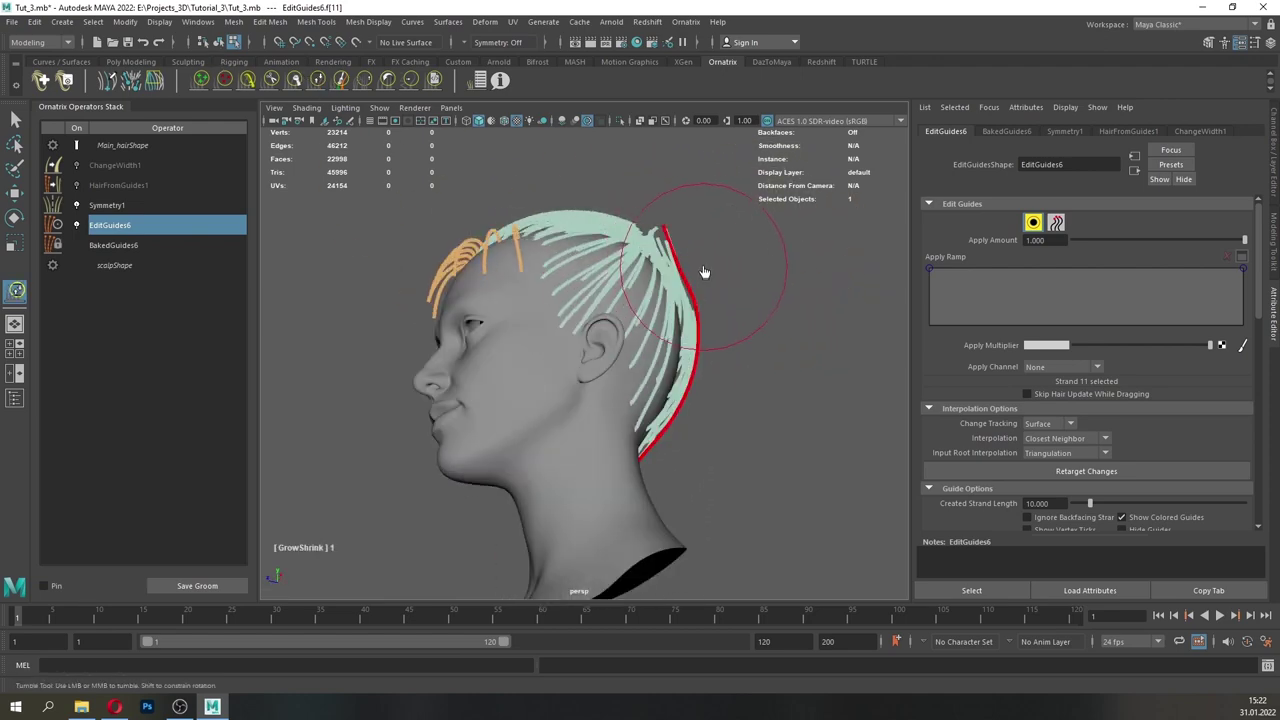
click(247, 82)
alt+drag(509, 565, 520, 512)
drag(712, 223, 718, 243)
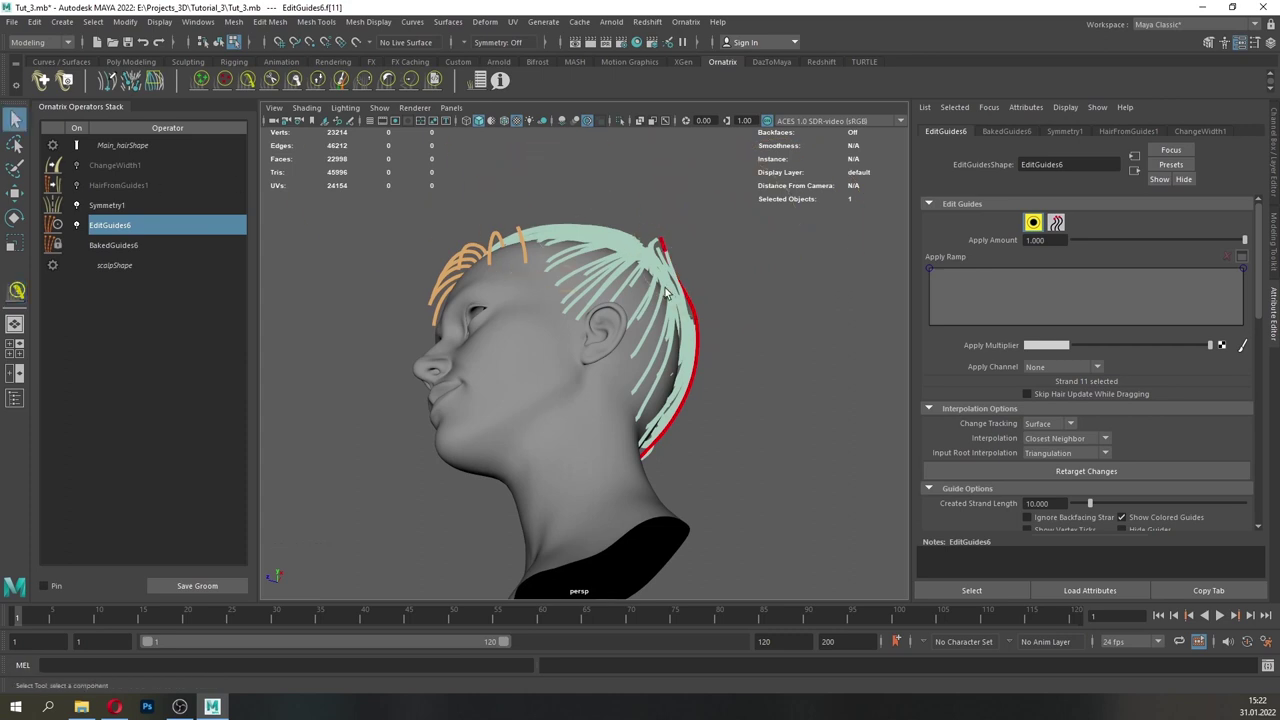
- Select the long guide between the ear and the nape, lengthen it and comb it up to the gathering point
mouse_move(664, 293)
alt+mouse_down()
mouse_move(578, 377)
mouse_move(576, 335)
alt+mouse_up()
click(591, 366)
click(320, 82)
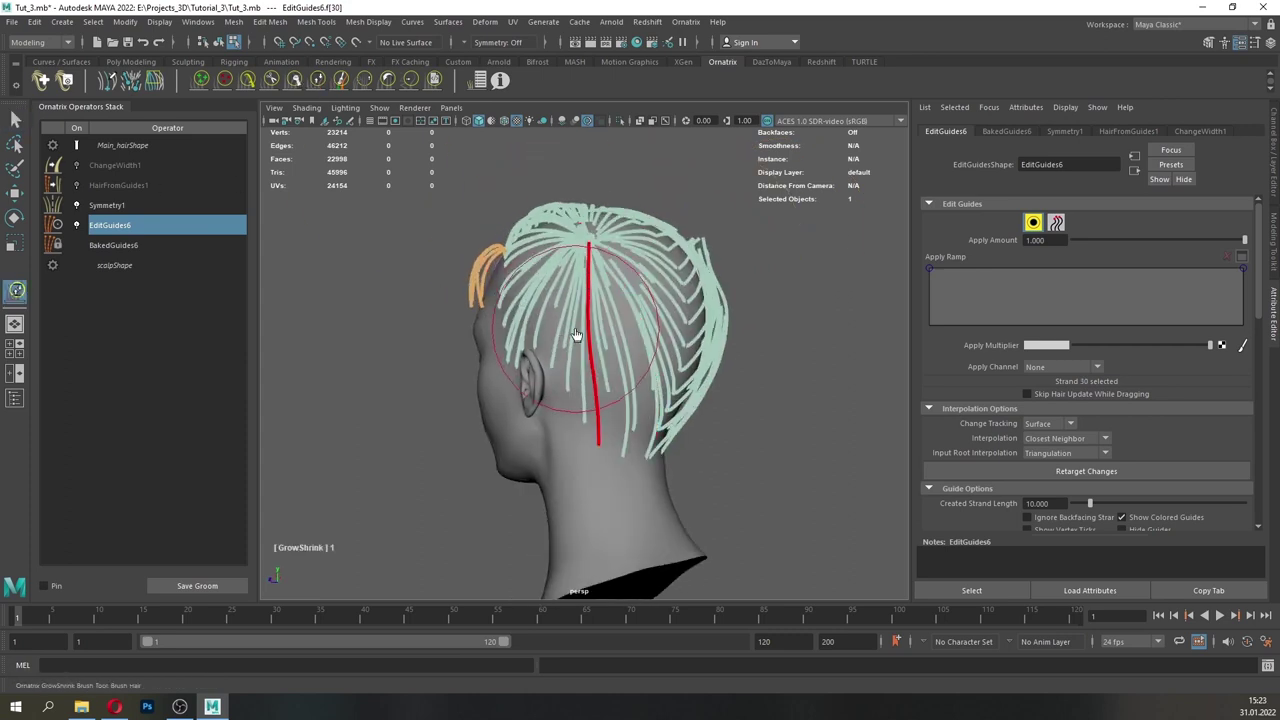
click(249, 82)
alt+drag(610, 267, 755, 251)
mouse_move(704, 336)
mouse_down()
mouse_move(655, 345)
mouse_move(636, 319)
mouse_up()
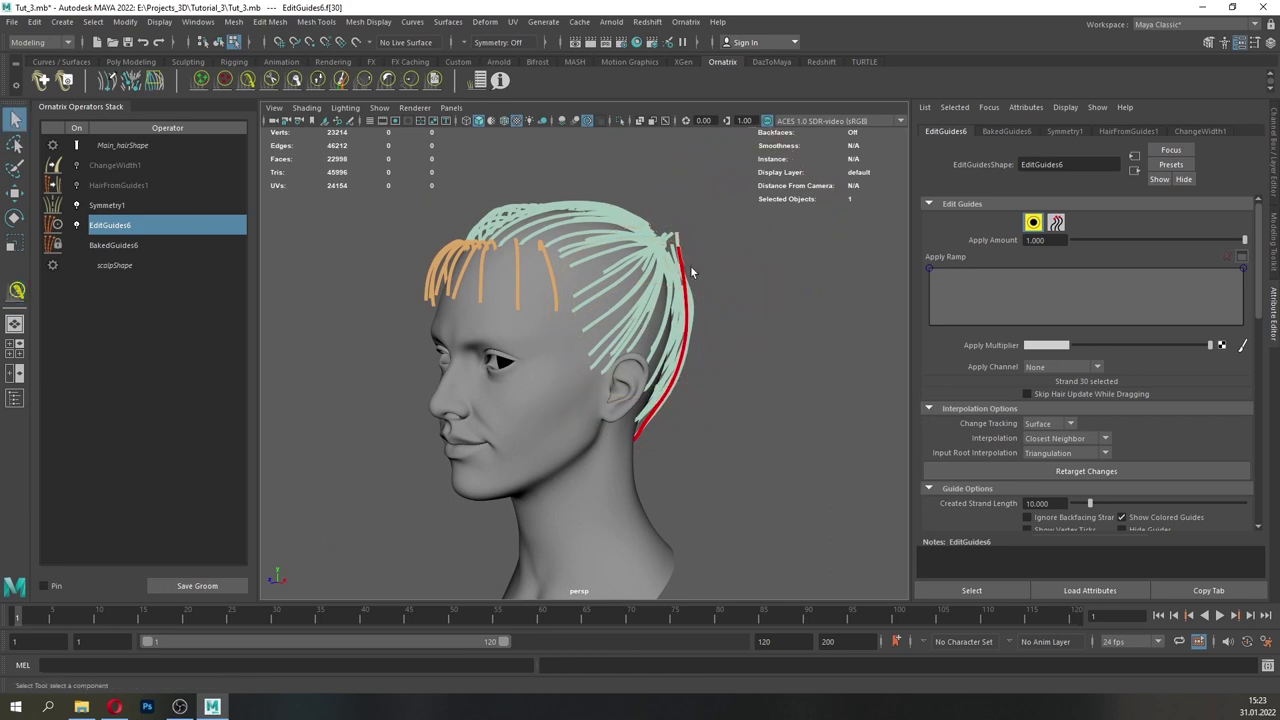
- Comb the short guide directly behind the ear so its tip joins the gathered bunch
alt+drag(690, 265, 580, 337)
click(263, 80)
alt+drag(463, 228, 583, 228)
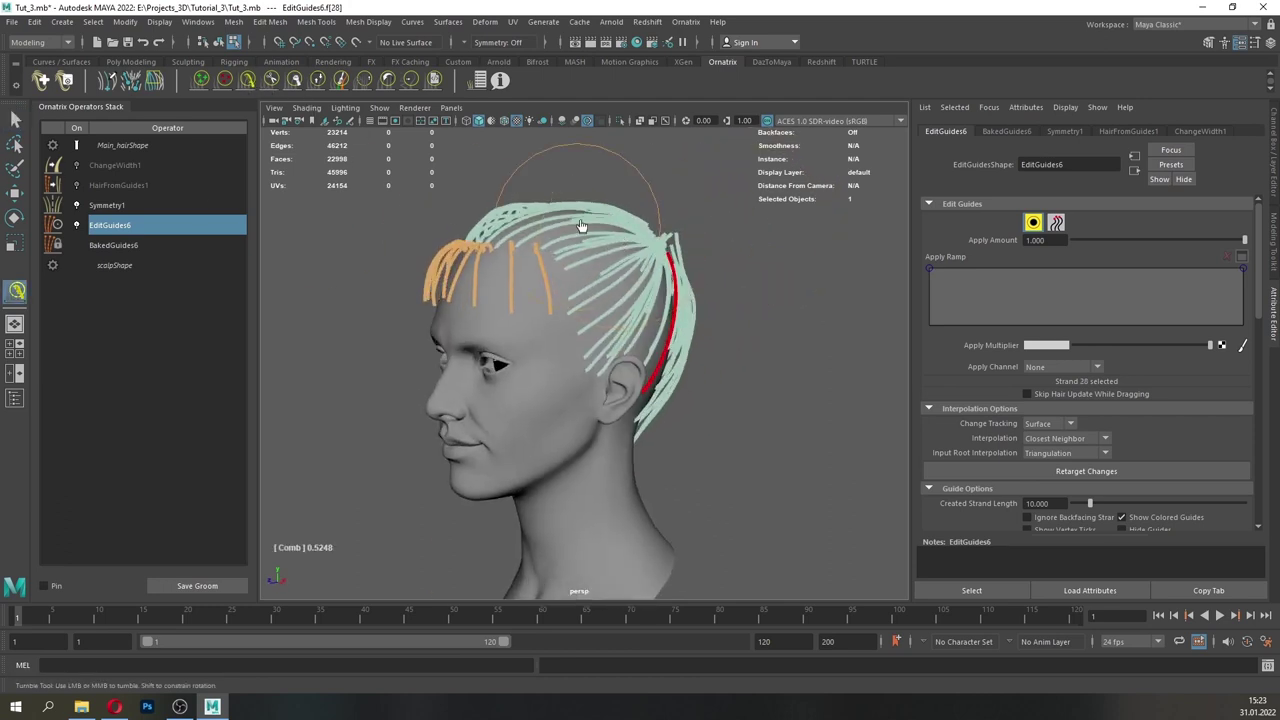
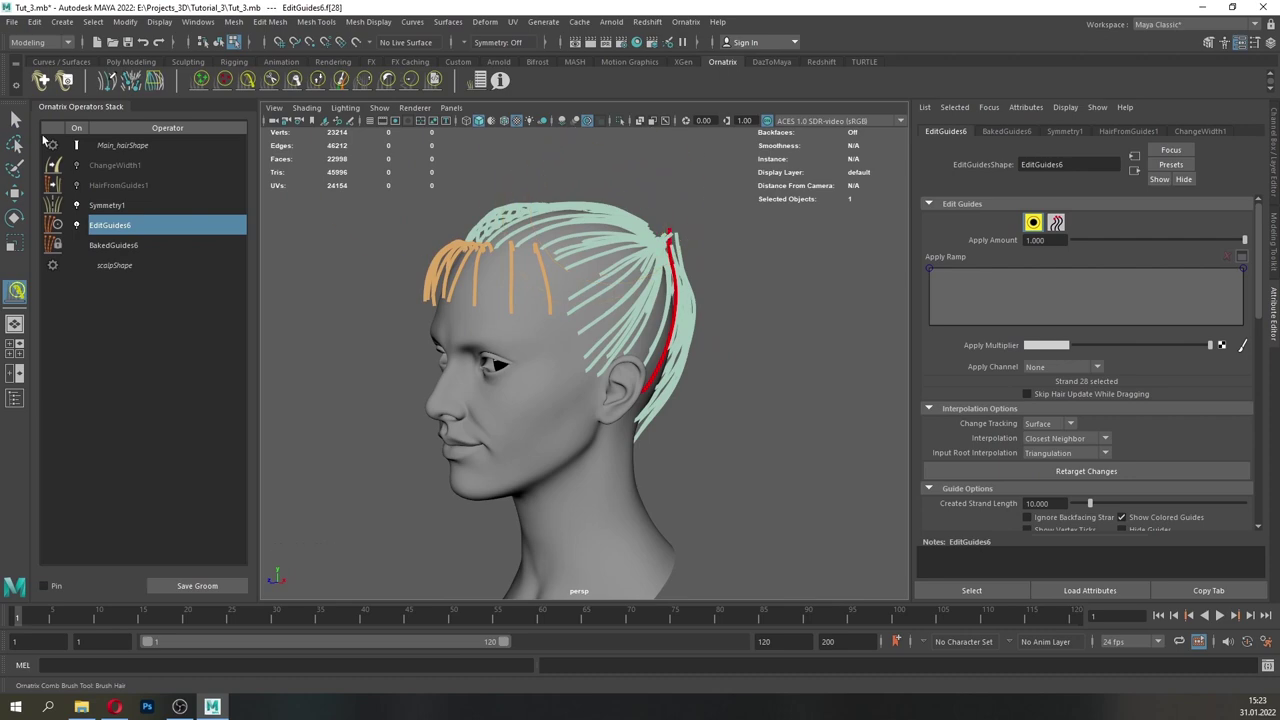
- Select a front hairline guide beside the parting, then lengthen and comb it back over the head to the gathering point
click(15, 119)
alt+drag(685, 222, 615, 258)
alt+drag(545, 308, 612, 333)
click(542, 313)
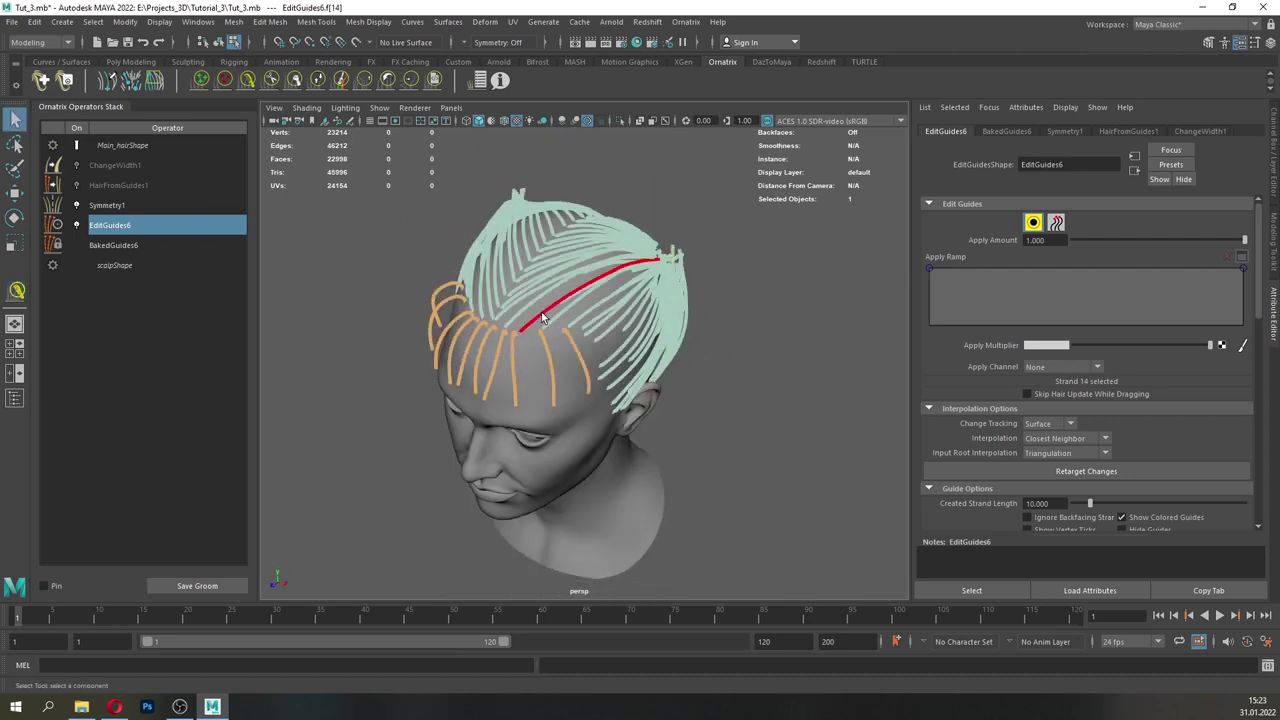
scroll(545, 300, up, 5)
alt+drag(548, 304, 507, 262)
scroll(577, 351, down, 1)
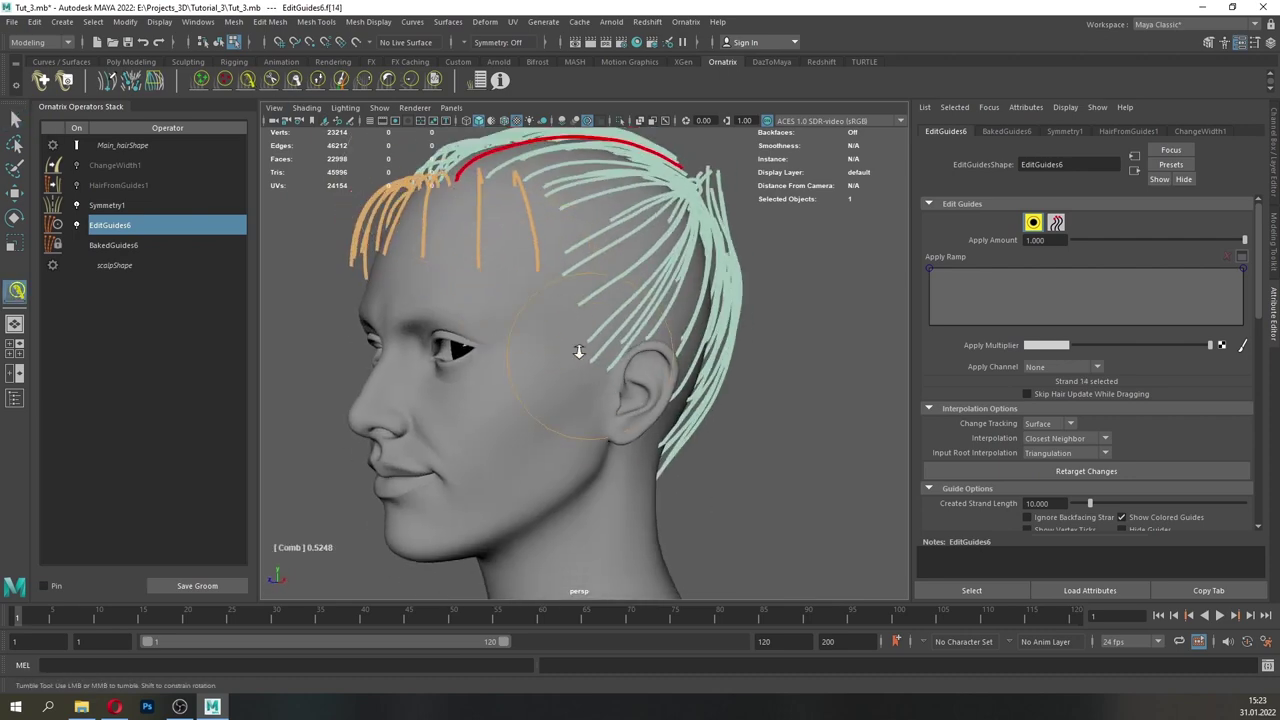
alt+middle_drag(577, 351, 605, 450)
alt+drag(605, 450, 586, 366)
scroll(586, 366, up, 2)
click(270, 80)
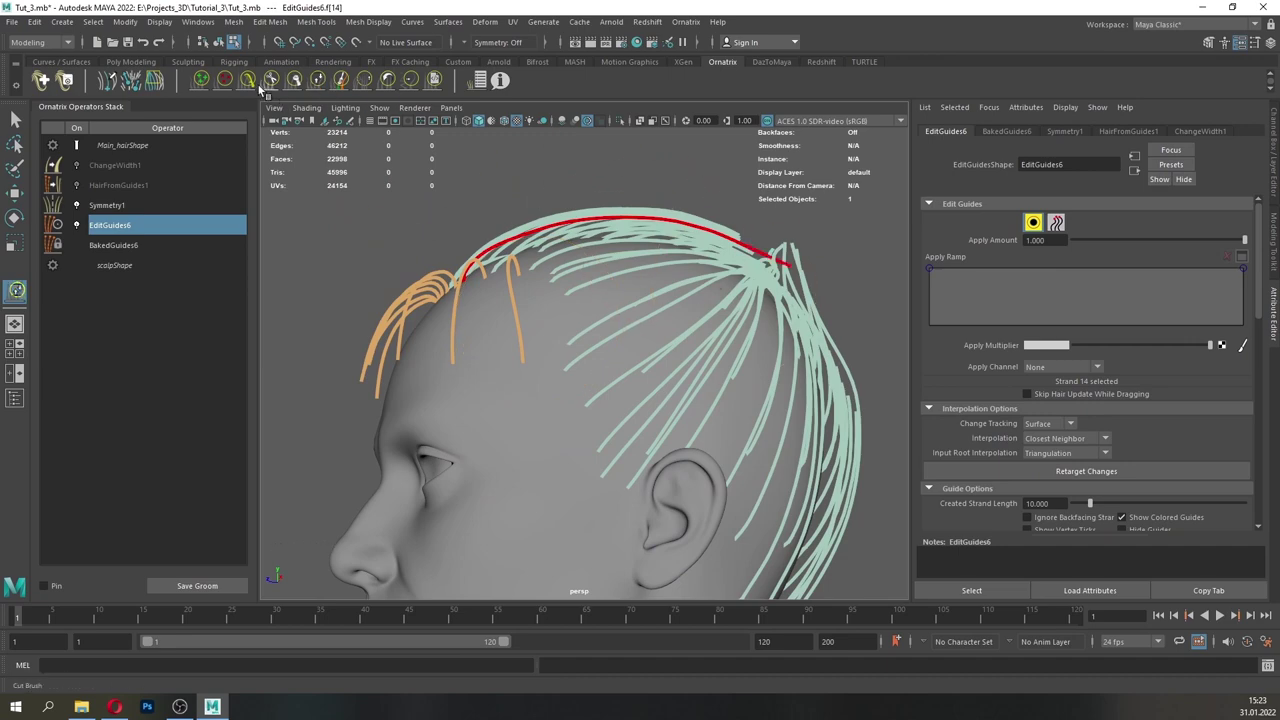
- Select the neighbouring front guide closer to the parting and comb it back along the head to the gathering point
click(15, 119)
alt+drag(560, 252, 676, 299)
click(561, 287)
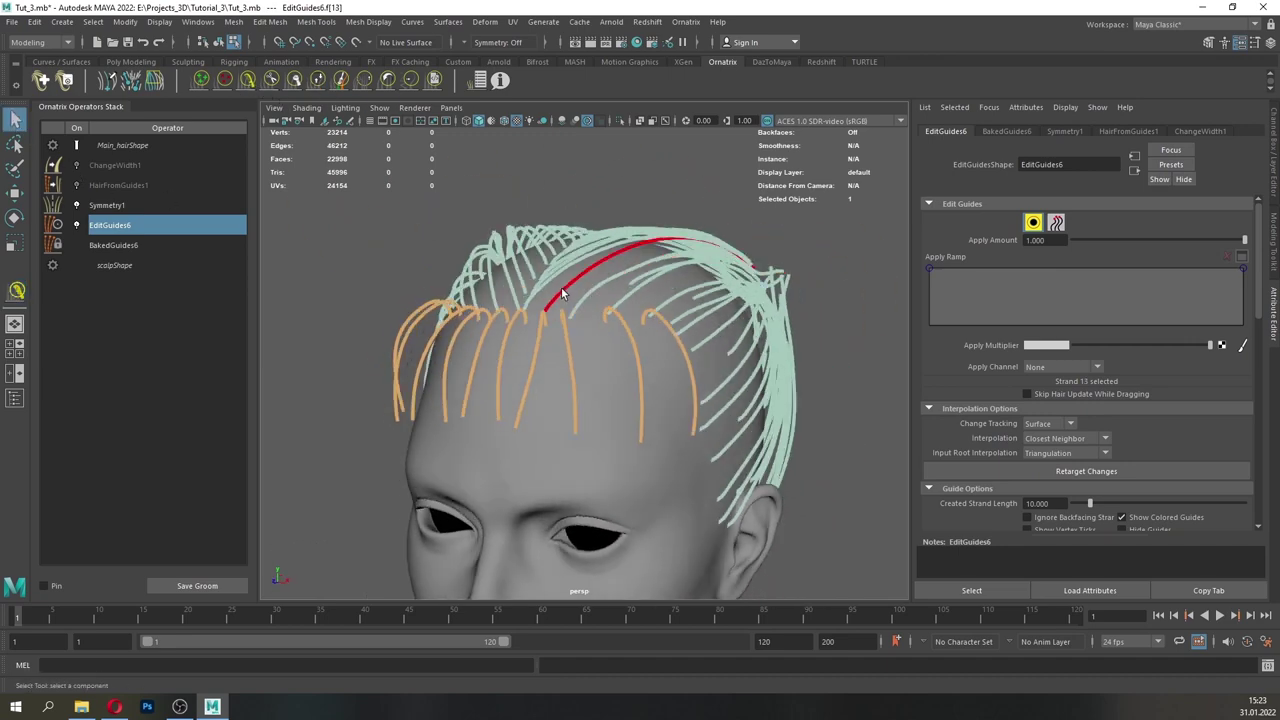
click(254, 82)
alt+drag(592, 335, 460, 336)
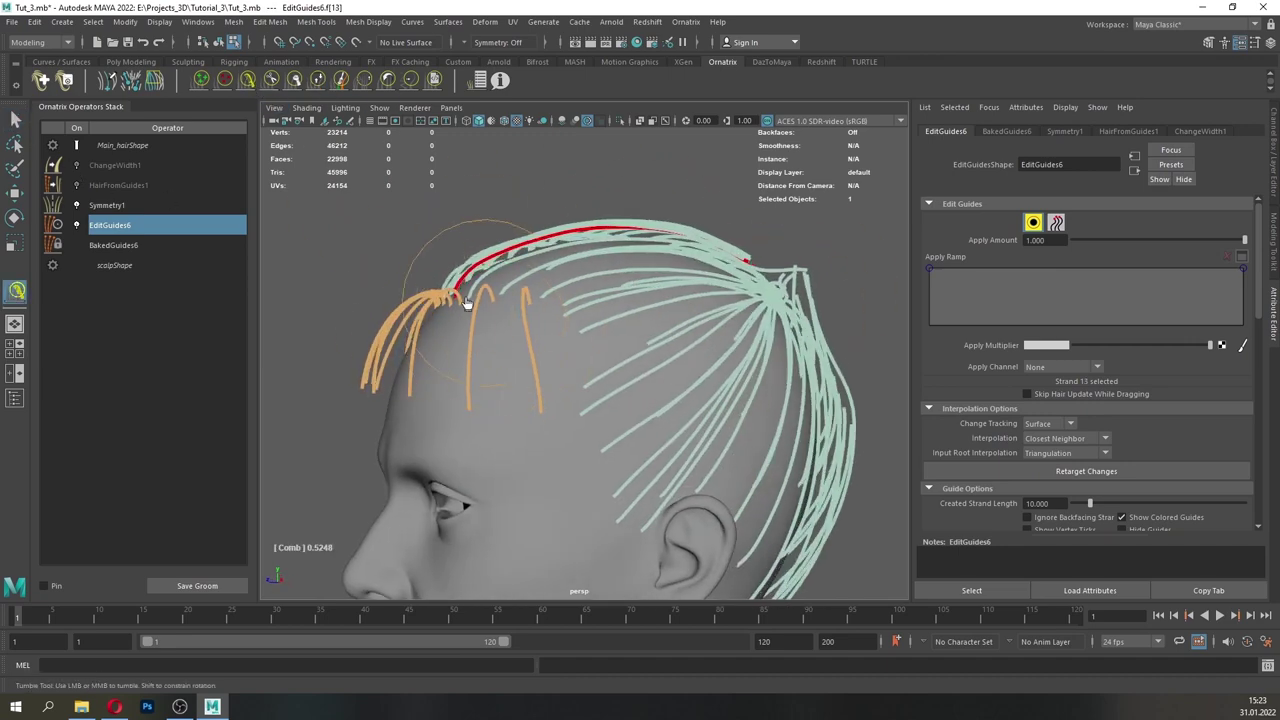
- Select the front guide next behind the last combed one beside the parting and comb it over the head to the gathering point
click(15, 119)
alt+drag(450, 262, 575, 334)
click(534, 336)
click(252, 82)
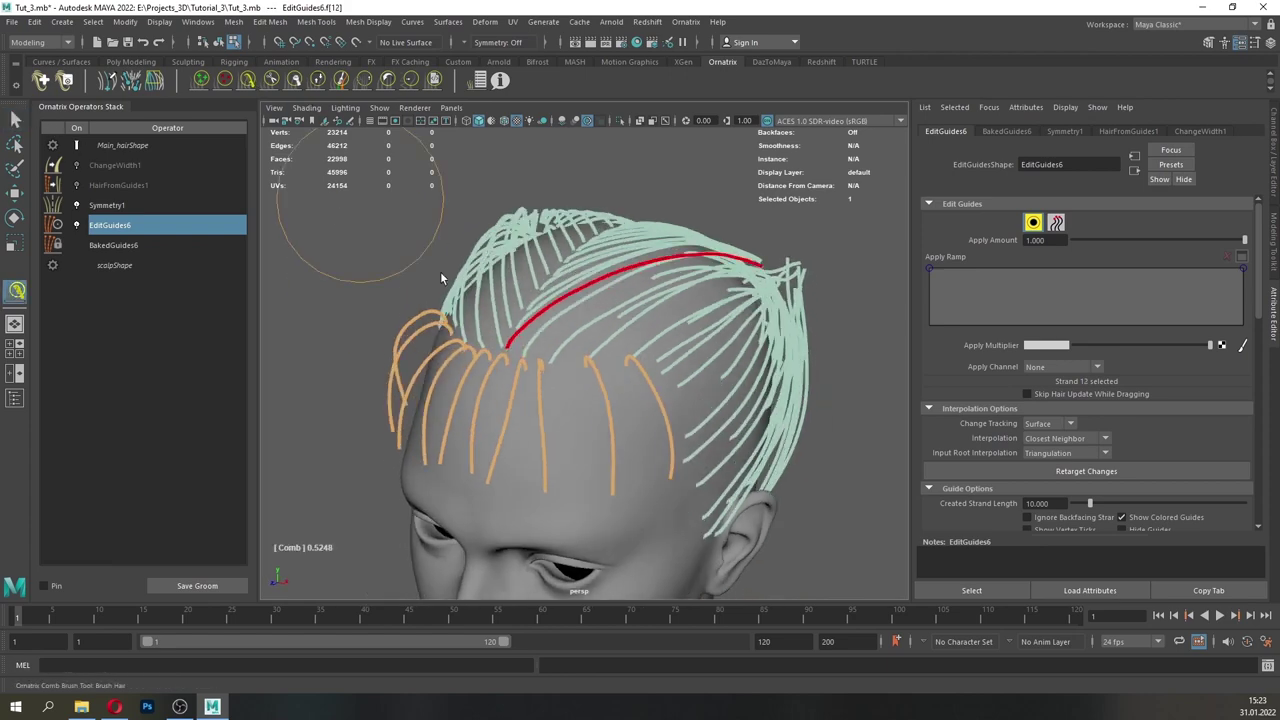
scroll(566, 333, up, 2)
mouse_move(592, 402)
alt+mouse_down()
mouse_move(566, 333)
mouse_move(507, 275)
mouse_move(426, 287)
alt+mouse_up()
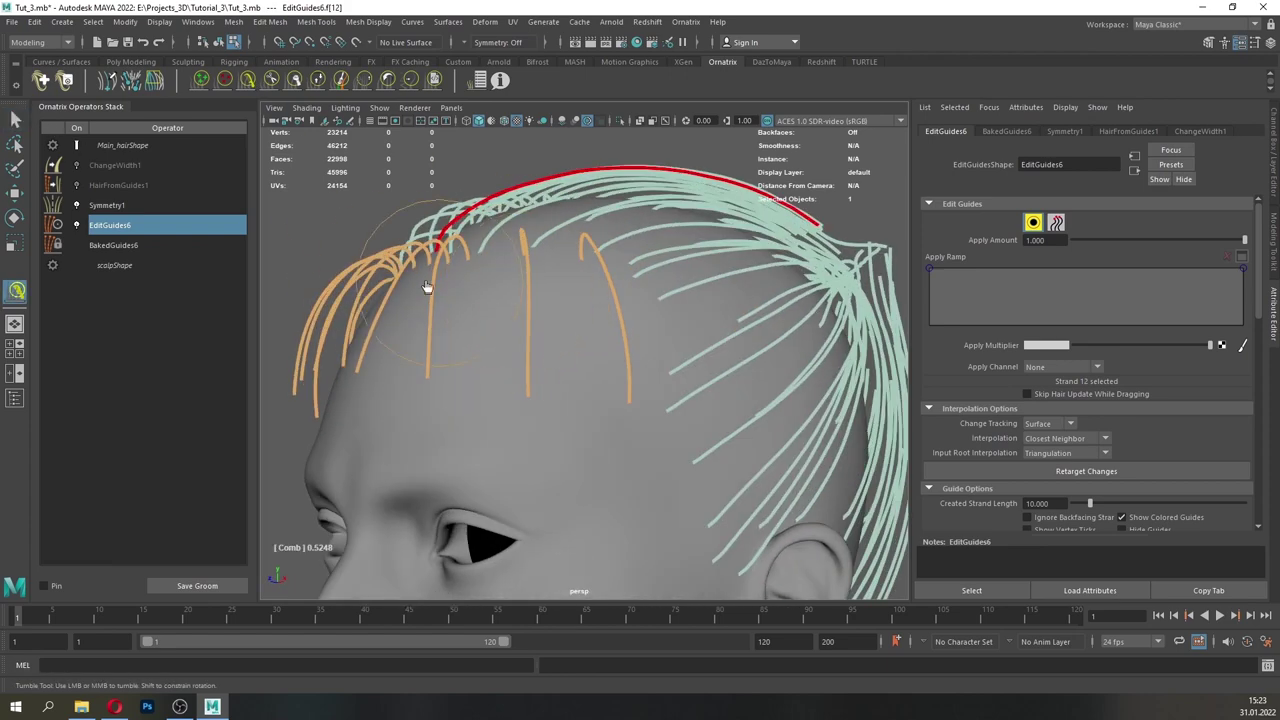
- Select the following guide back from the hairline along the parting, lengthen it and comb its tip into the gathered bunch
alt+drag(369, 209, 555, 302)
click(558, 304)
click(248, 82)
alt+drag(655, 372, 553, 326)
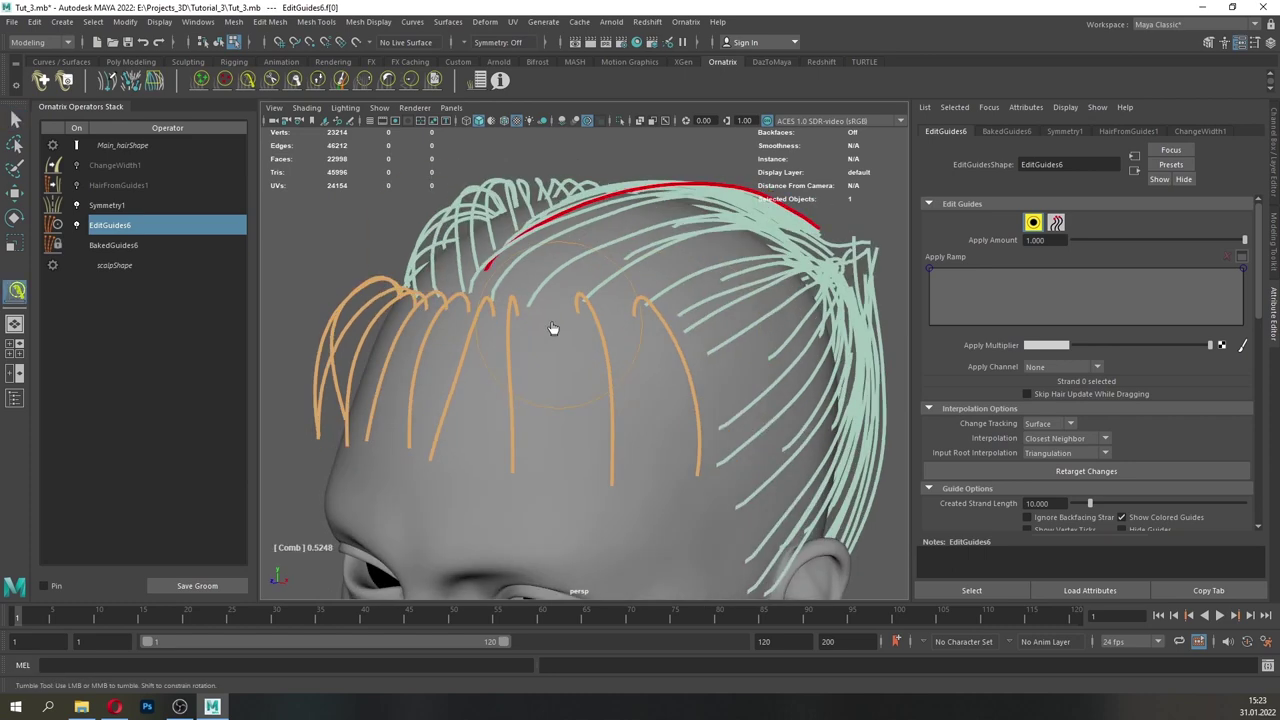
scroll(615, 292, down, 3)
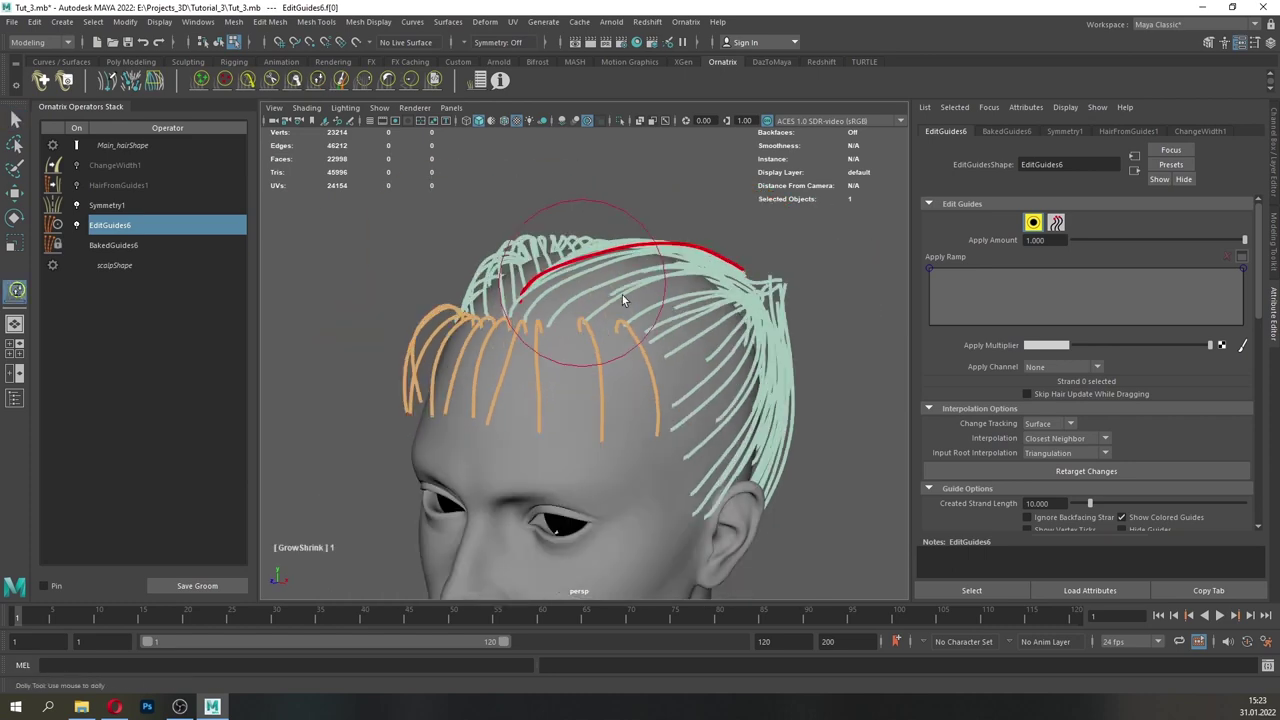
alt+drag(884, 384, 796, 333)
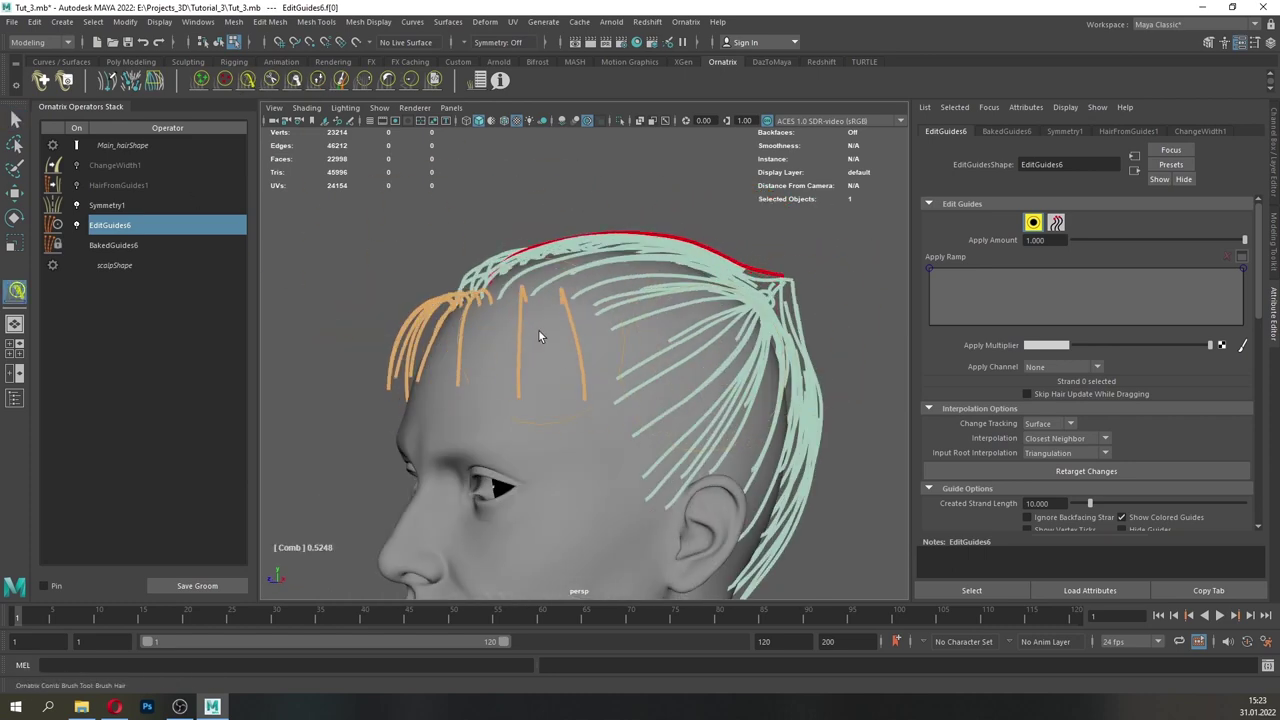
mouse_move(538, 336)
alt+mouse_down()
mouse_move(597, 341)
mouse_move(530, 328)
alt+mouse_up()
- Pick the adjacent guide farther back beside the parting and grow it so it reaches the gathering point
key(q)
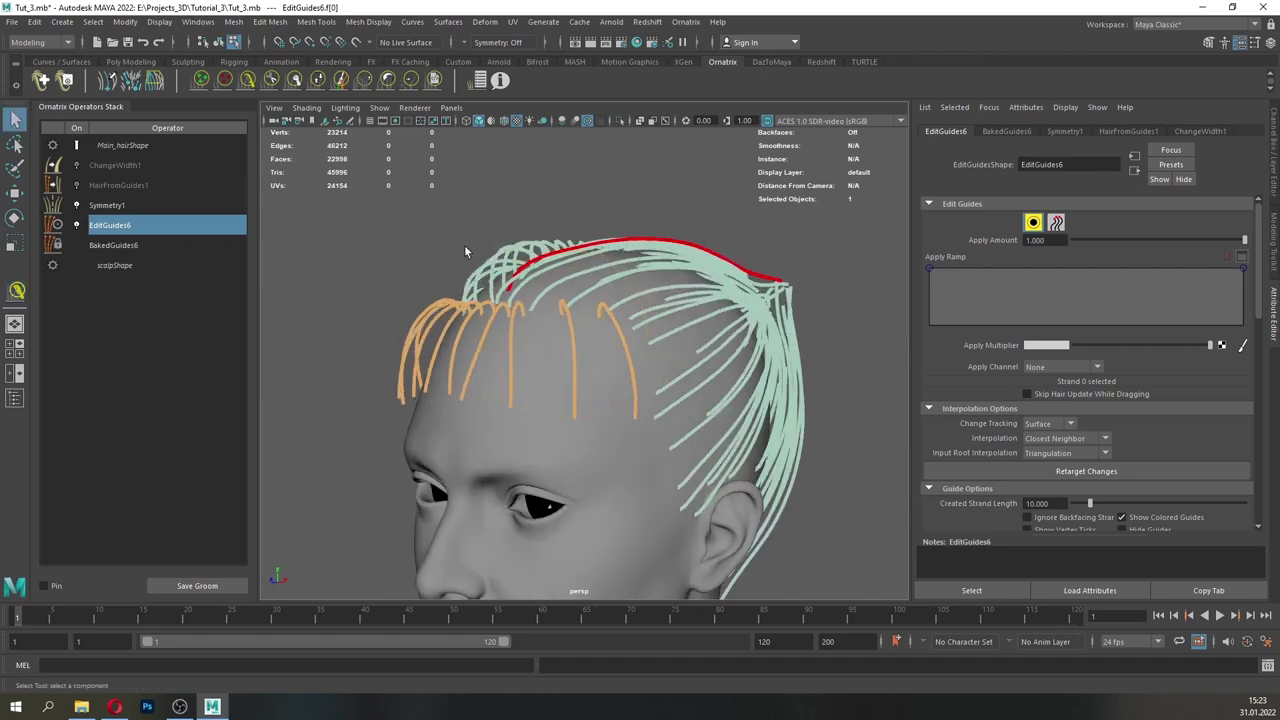
alt+drag(464, 246, 603, 307)
click(603, 311)
click(252, 85)
mouse_move(610, 352)
alt+mouse_down()
mouse_move(515, 309)
mouse_move(603, 337)
mouse_move(534, 297)
alt+mouse_up()
scroll(603, 337, up, 3)
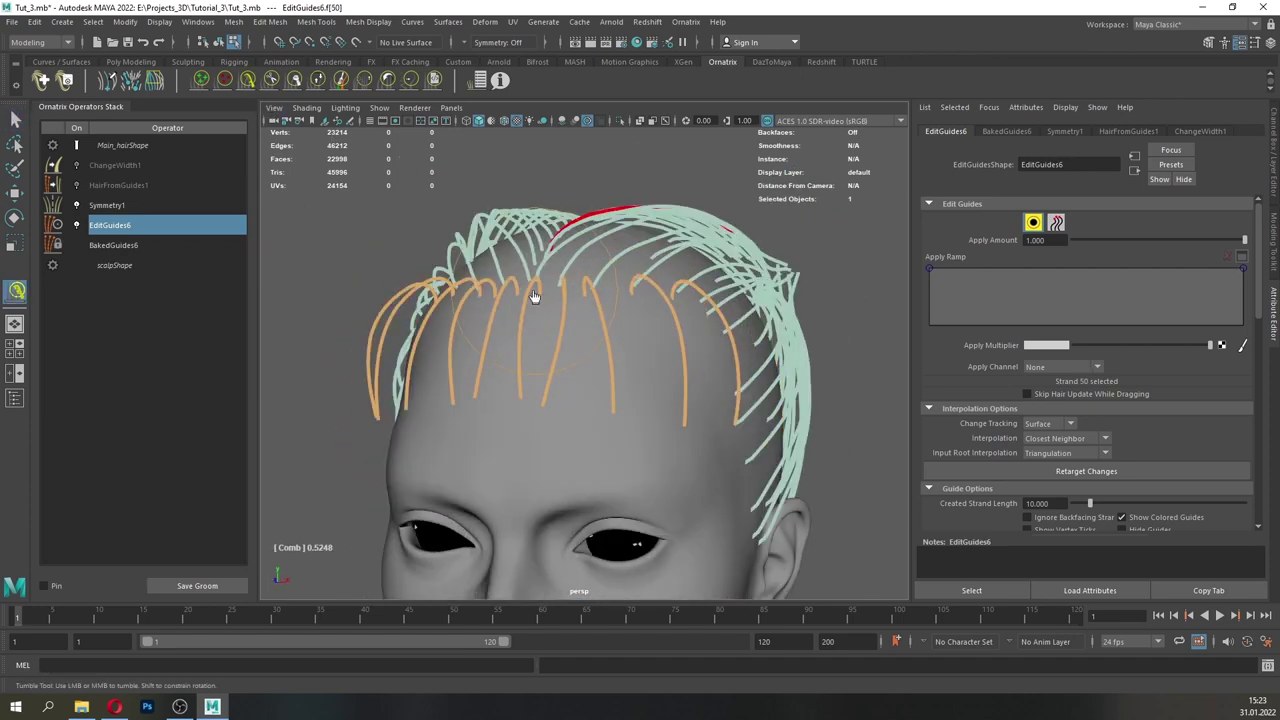
alt+right_drag(737, 314, 716, 312)
alt+drag(716, 312, 643, 327)
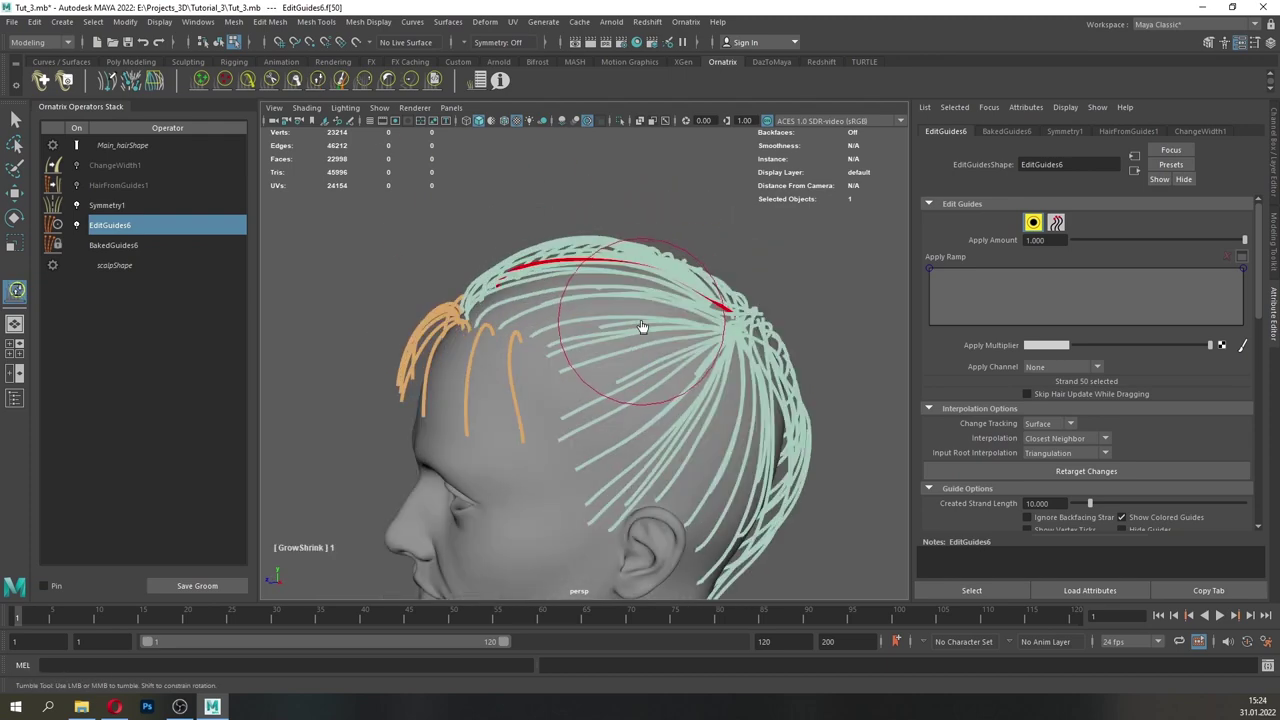
alt+drag(771, 381, 780, 370)
alt+drag(588, 318, 695, 325)
- Select the next top-of-head guide along the parting, lengthen it and comb it back past the gathering point
key(q)
scroll(594, 290, up, 4)
mouse_move(610, 275)
alt+mouse_down()
mouse_move(610, 303)
mouse_move(589, 304)
alt+mouse_up()
click(592, 282)
click(250, 81)
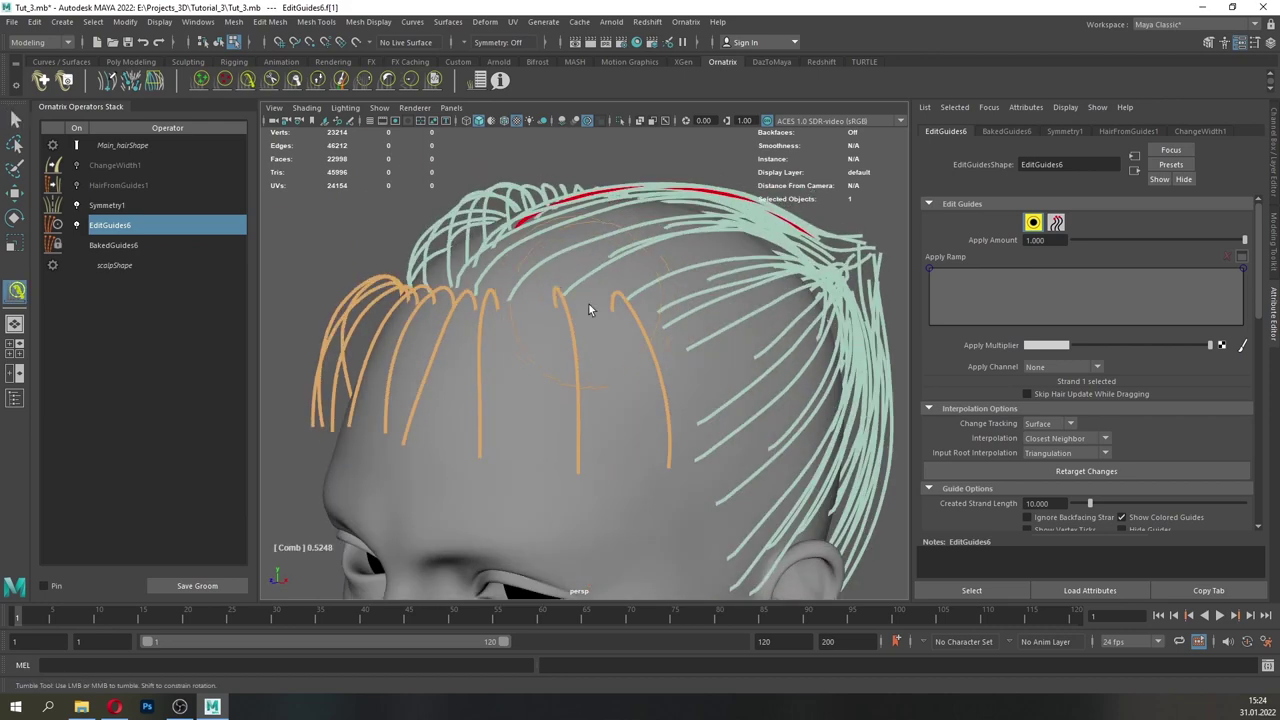
alt+right_drag(587, 239, 641, 322)
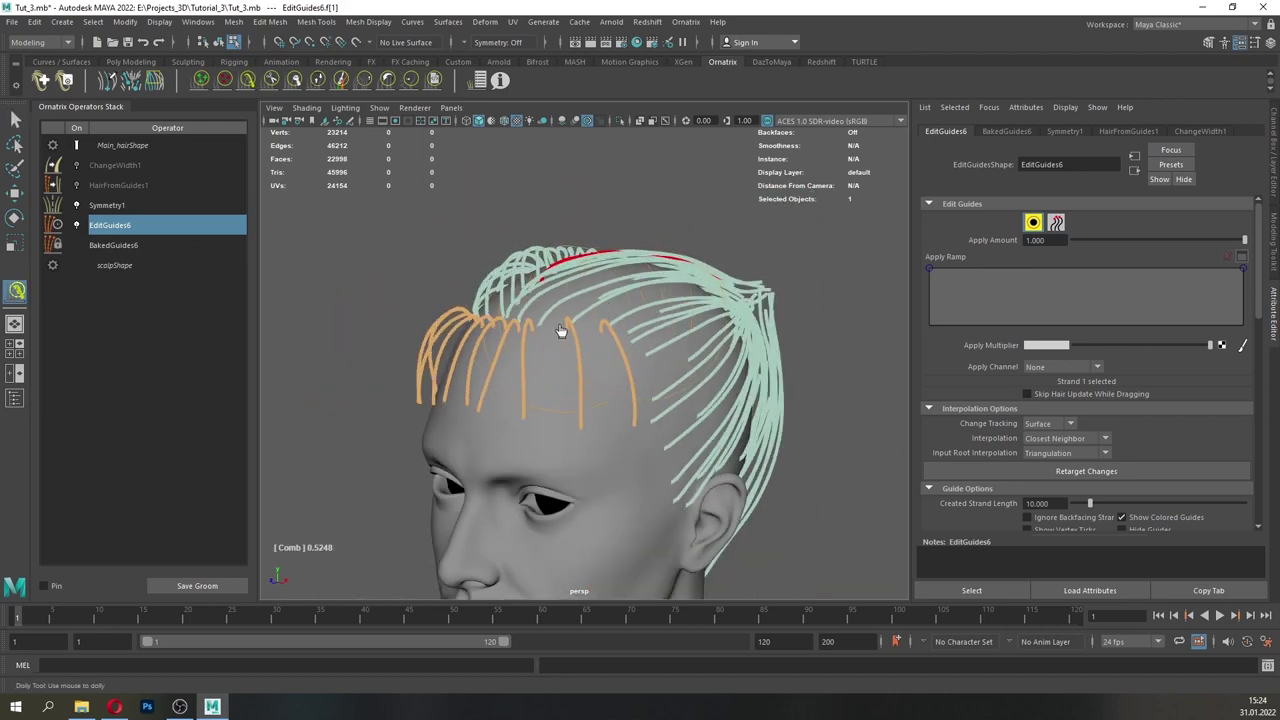
click(318, 82)
mouse_move(668, 276)
alt+mouse_down()
mouse_move(646, 290)
mouse_move(674, 304)
alt+mouse_up()
click(249, 82)
alt+drag(762, 328, 679, 304)
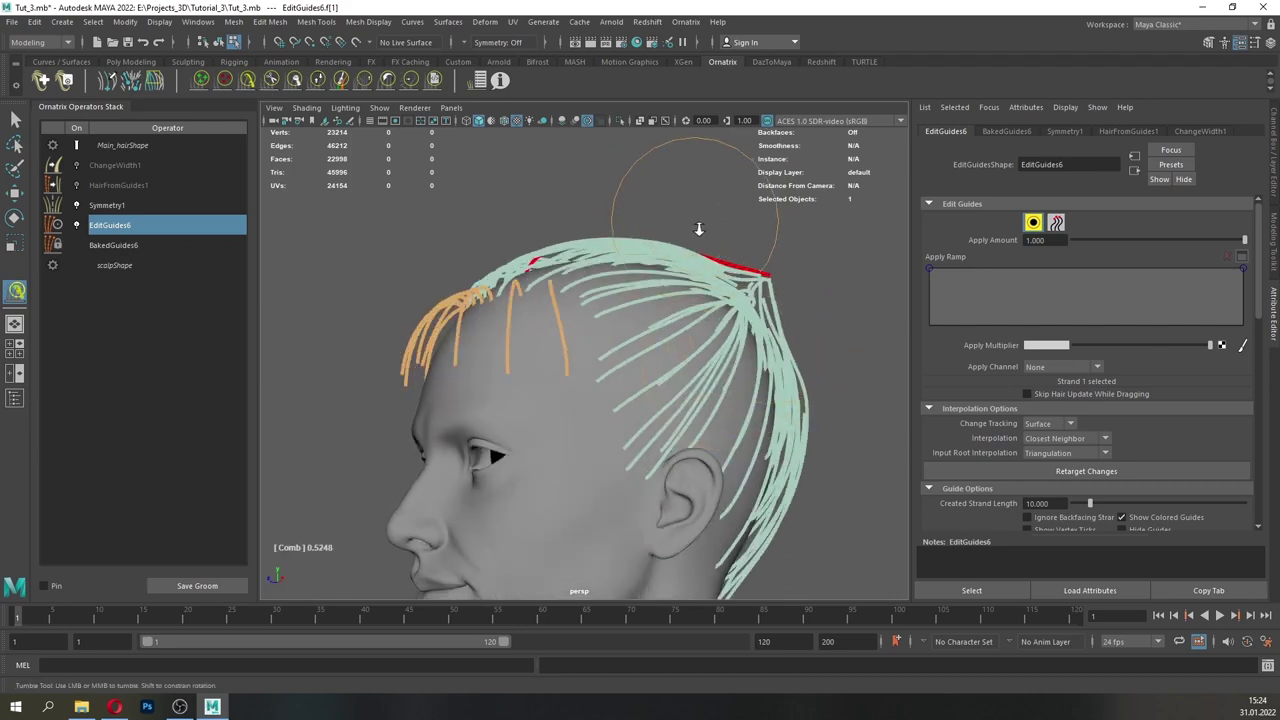
alt+right_drag(699, 229, 796, 177)
alt+middle_drag(798, 177, 712, 209)
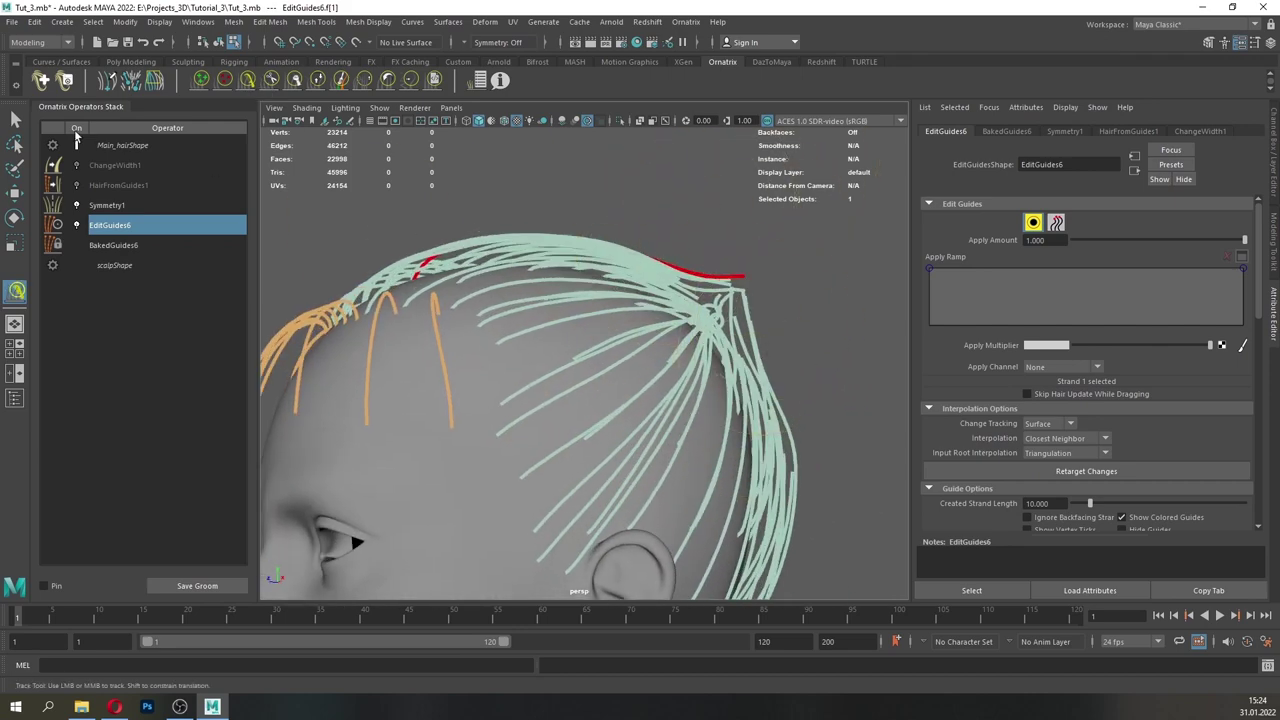
- Select the guide directly behind it on the parting, lengthen it and comb its tip upward out of the bunch
click(15, 119)
alt+drag(610, 265, 790, 318)
click(247, 86)
alt+drag(612, 345, 514, 312)
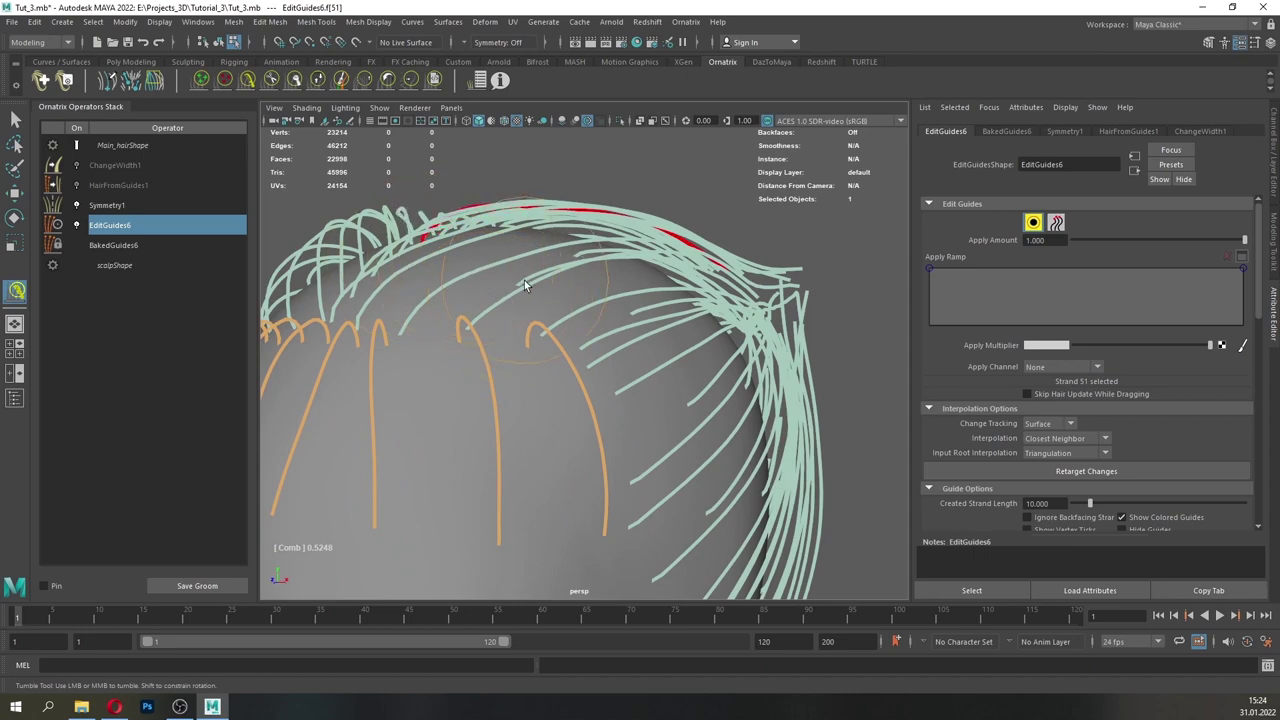
scroll(620, 318, down, 4)
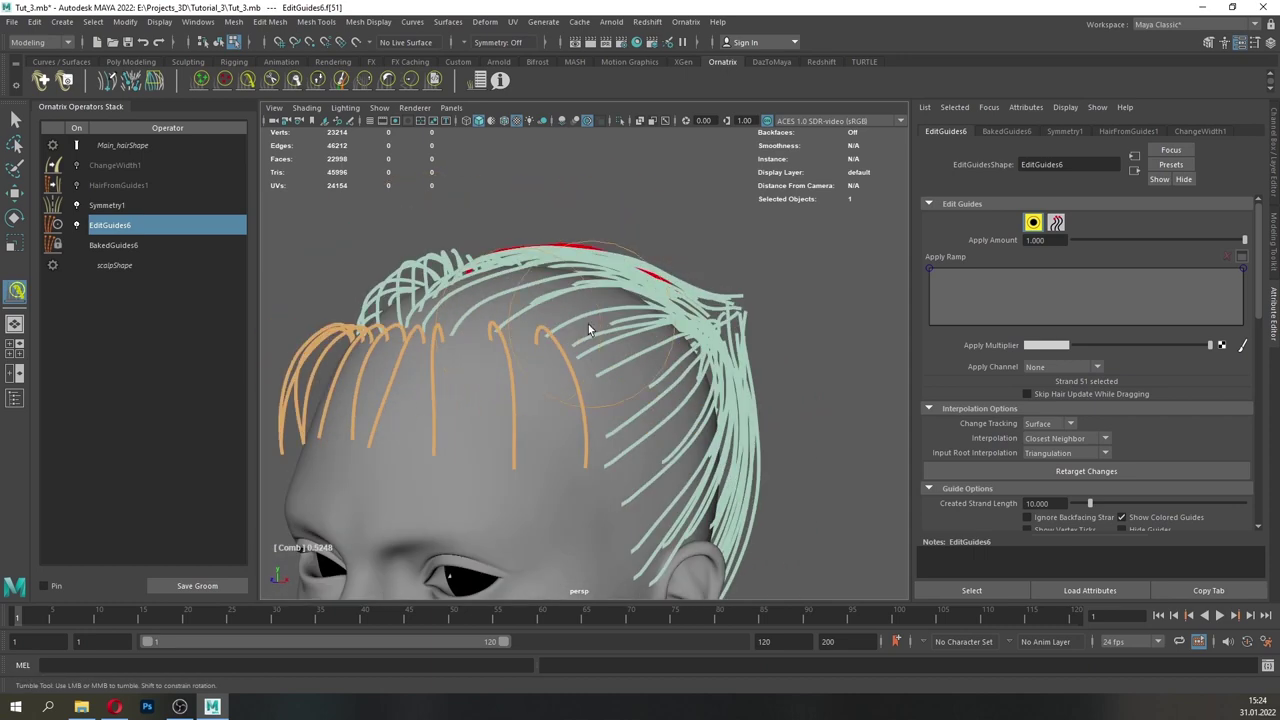
click(318, 84)
alt+drag(640, 292, 605, 324)
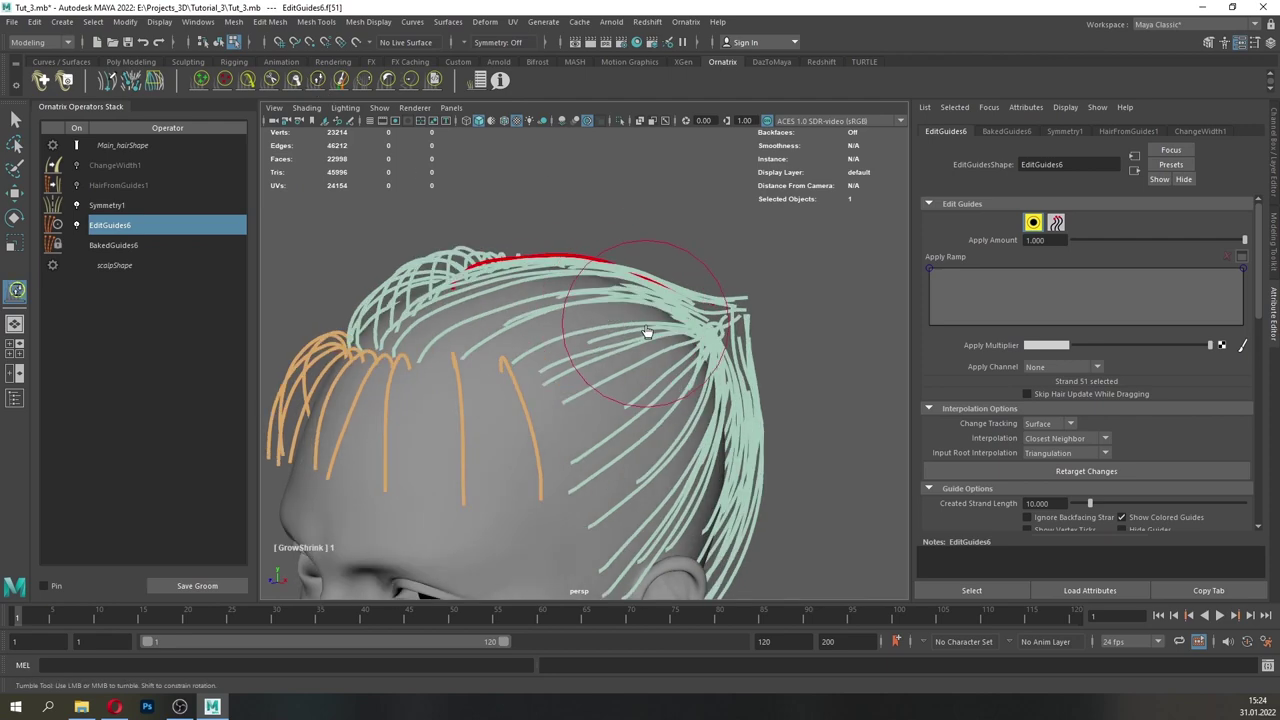
click(247, 85)
drag(737, 349, 780, 326)
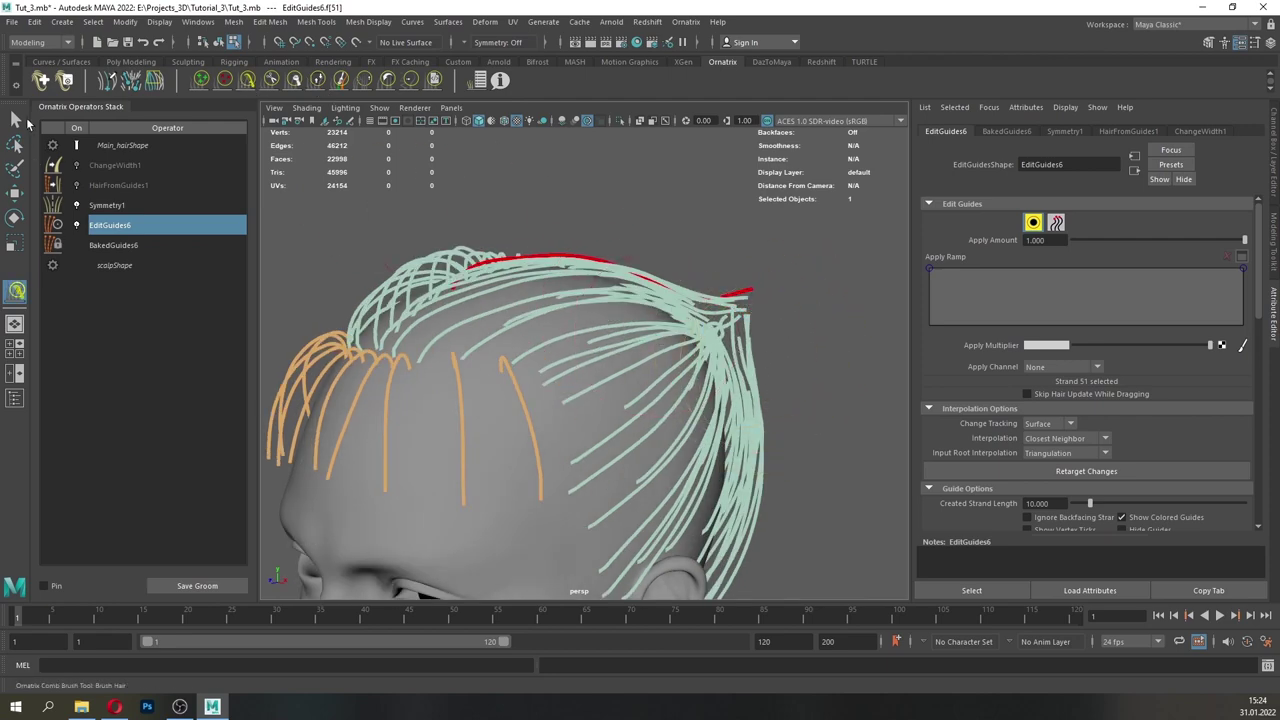
- Select the next parting guide toward the crown, lengthen it and comb it along the head into the bunch
key(q)
mouse_move(490, 290)
alt+mouse_down()
mouse_move(635, 365)
mouse_move(543, 354)
mouse_move(514, 323)
mouse_move(527, 343)
alt+mouse_up()
click(518, 336)
click(247, 85)
scroll(543, 354, down, 3)
alt+drag(462, 297, 497, 336)
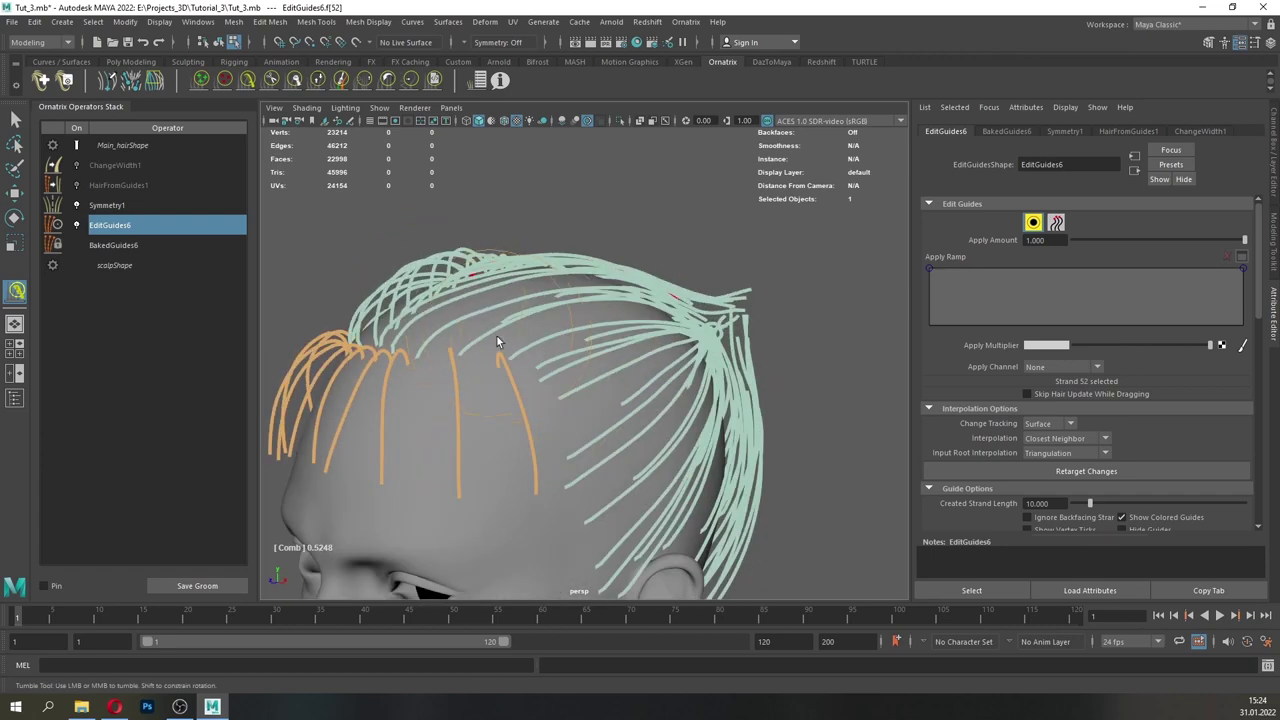
alt+drag(501, 251, 620, 351)
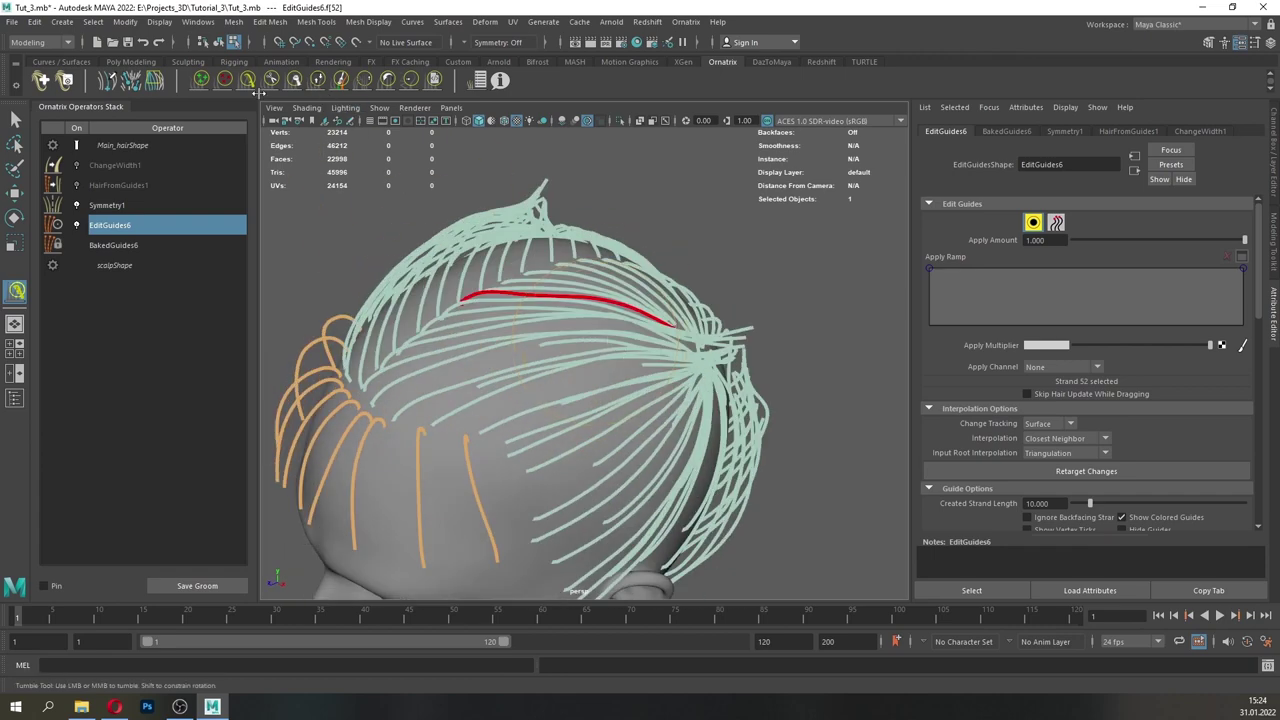
alt+drag(500, 360, 482, 280)
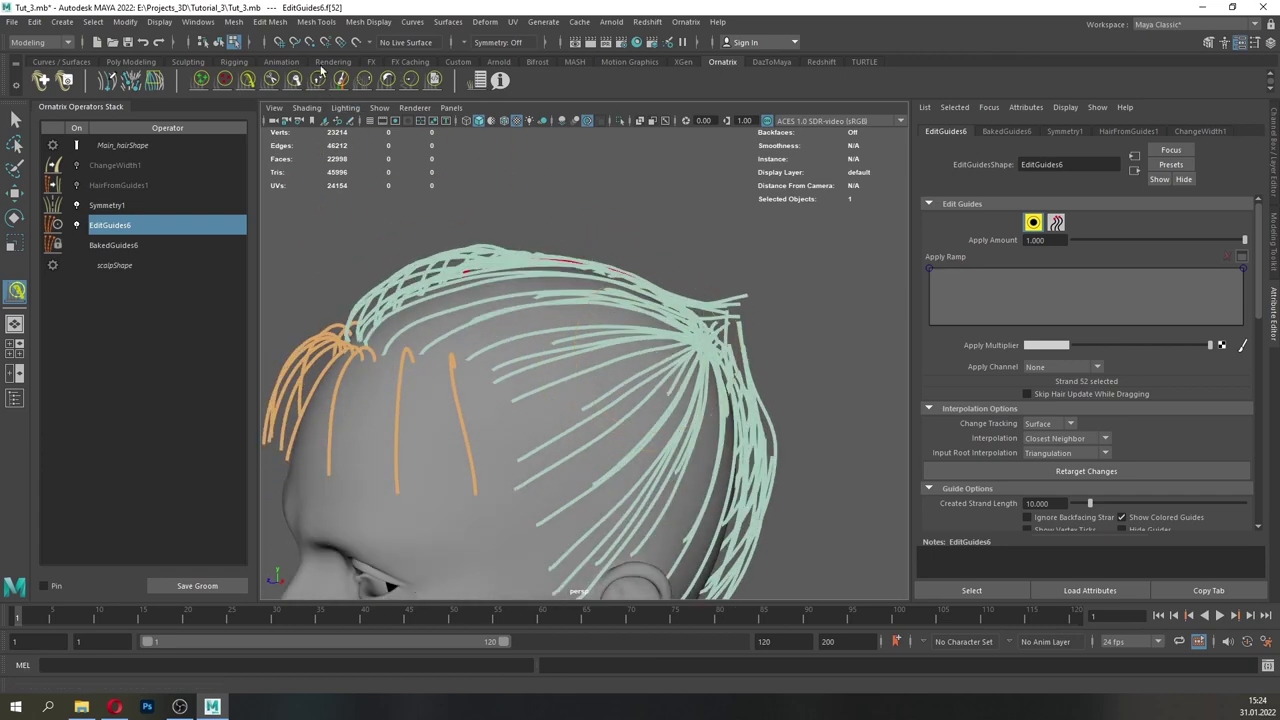
click(330, 79)
click(249, 84)
alt+drag(618, 412, 621, 382)
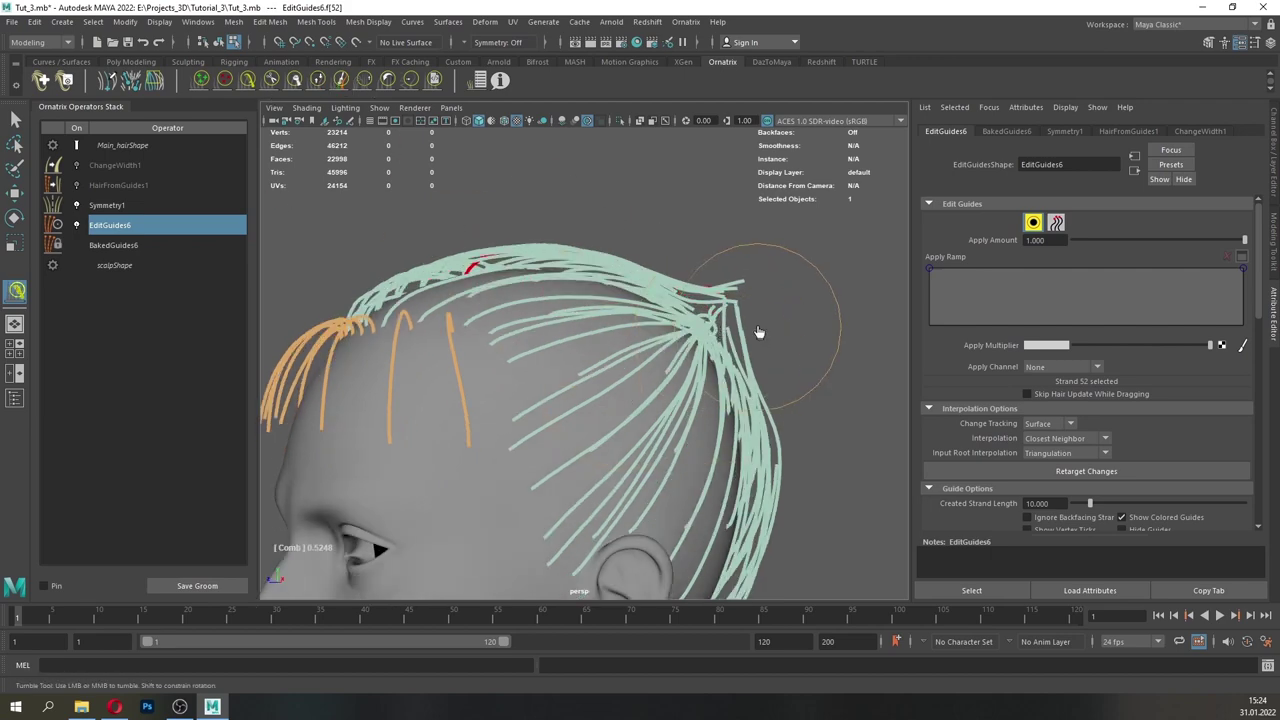
alt+drag(630, 292, 636, 366)
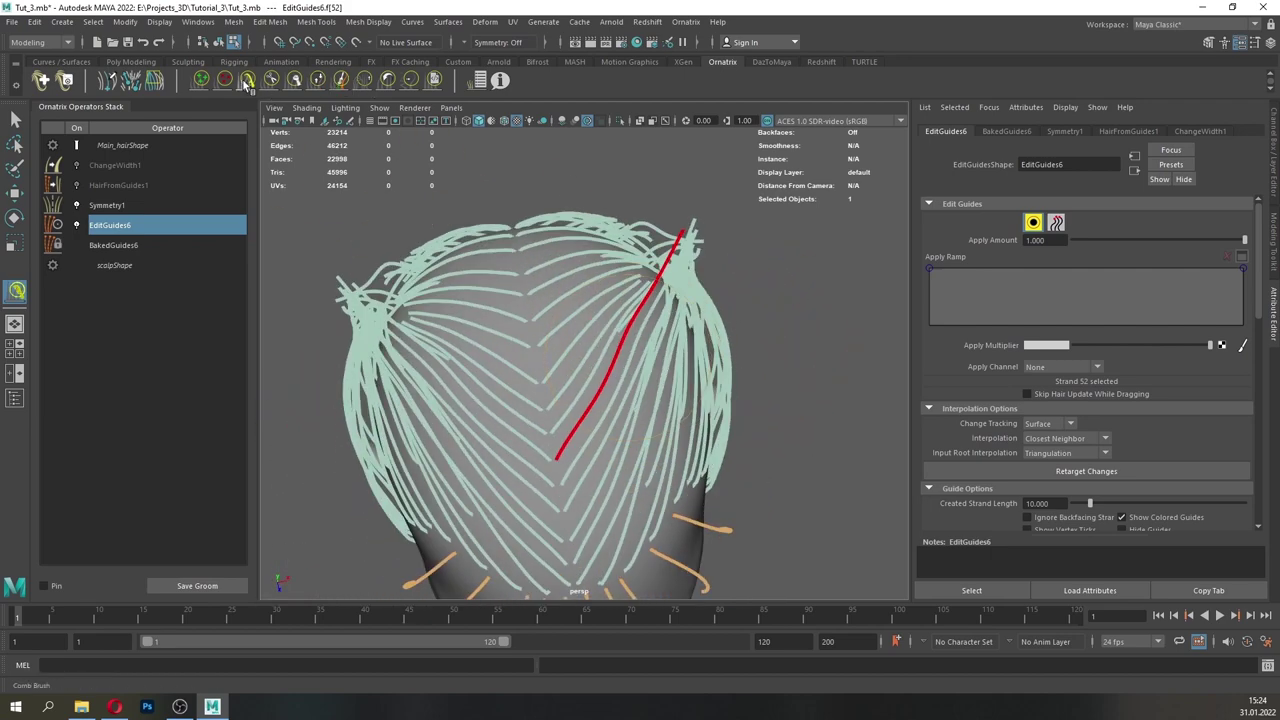
alt+drag(592, 326, 574, 340)
mouse_move(632, 372)
alt+mouse_down()
mouse_move(557, 333)
mouse_move(555, 362)
alt+mouse_up()
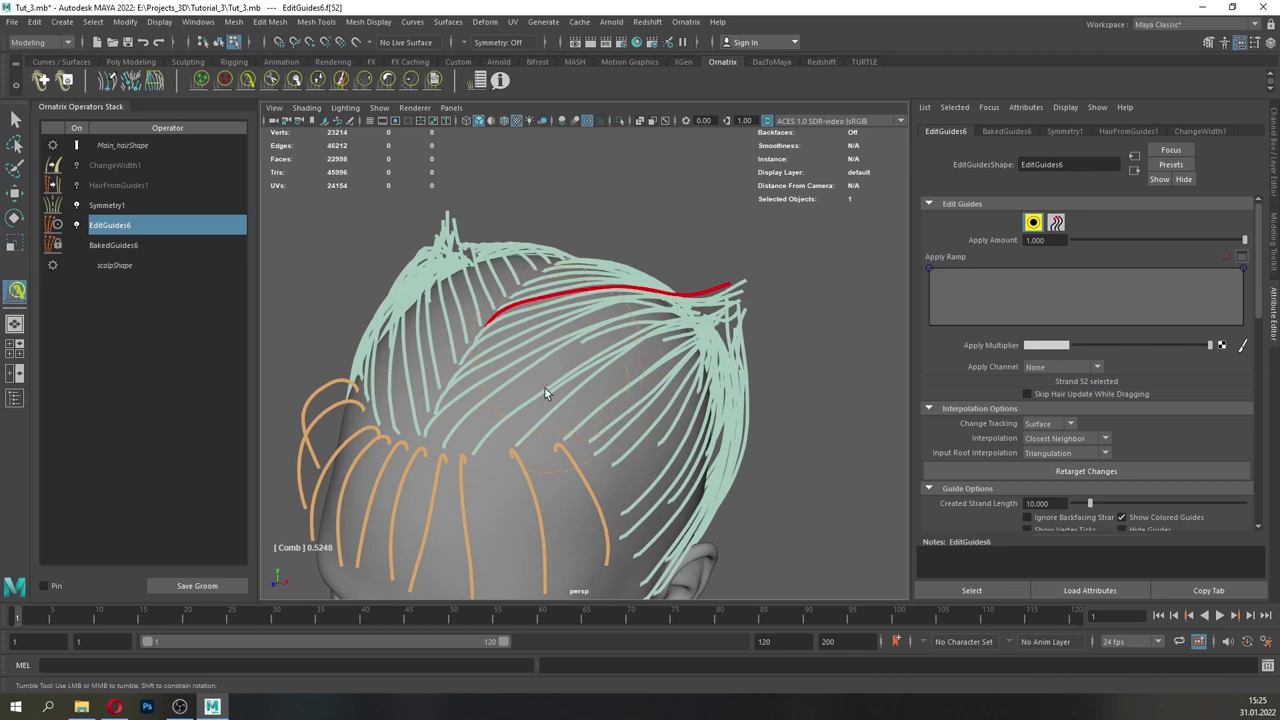
- Select the neighbouring crown guide beside the parting, grow it and comb its end to meet the other gathered tips
key(q)
mouse_move(529, 317)
alt+mouse_down()
mouse_move(631, 306)
mouse_move(600, 320)
mouse_move(580, 365)
mouse_move(591, 347)
mouse_move(533, 407)
alt+mouse_up()
click(530, 390)
click(248, 81)
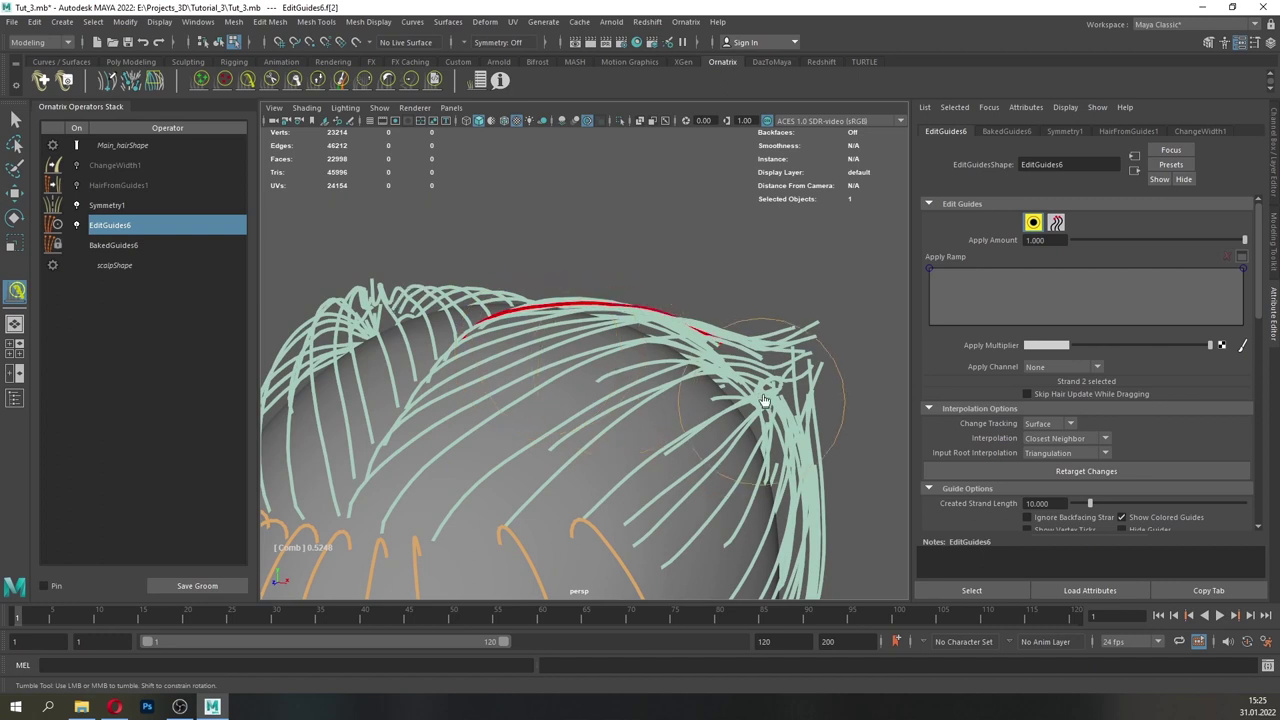
click(318, 82)
drag(659, 359, 664, 375)
click(249, 82)
drag(825, 400, 806, 378)
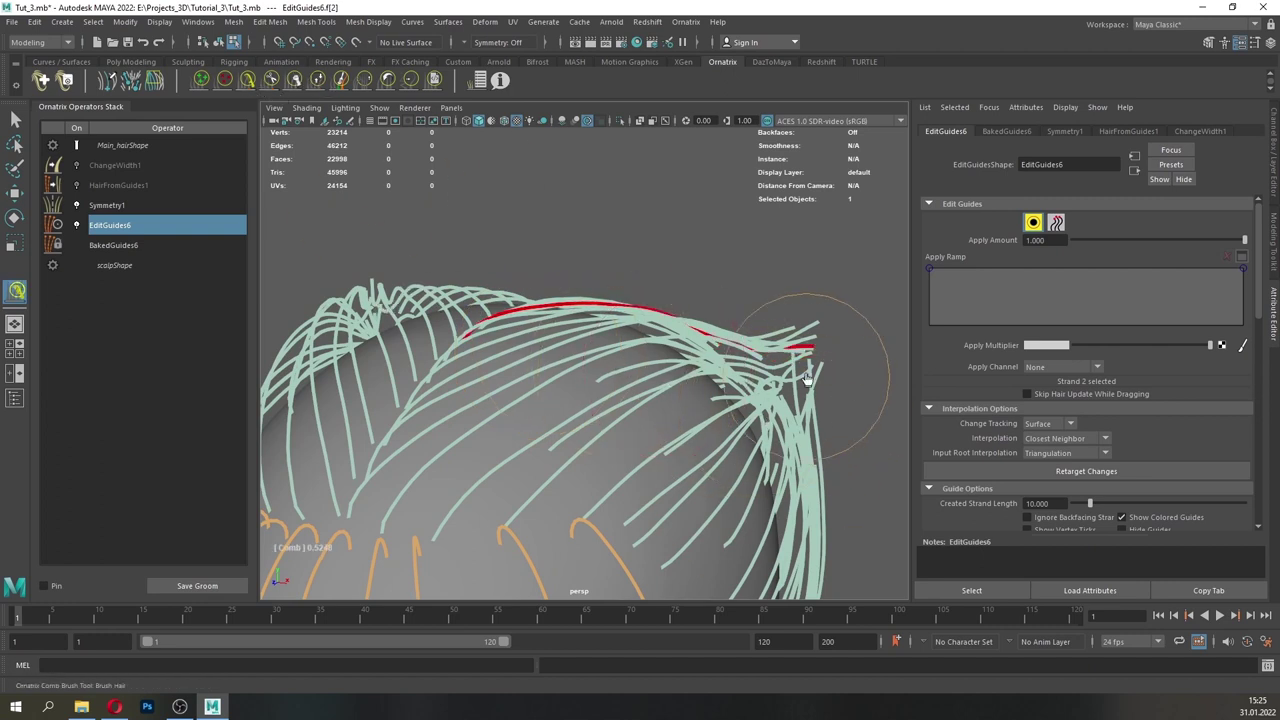
- Select the next crown guide farther back on the parting, extend it and comb its tip up with the gathered bunch
click(15, 119)
alt+drag(410, 318, 512, 355)
click(516, 356)
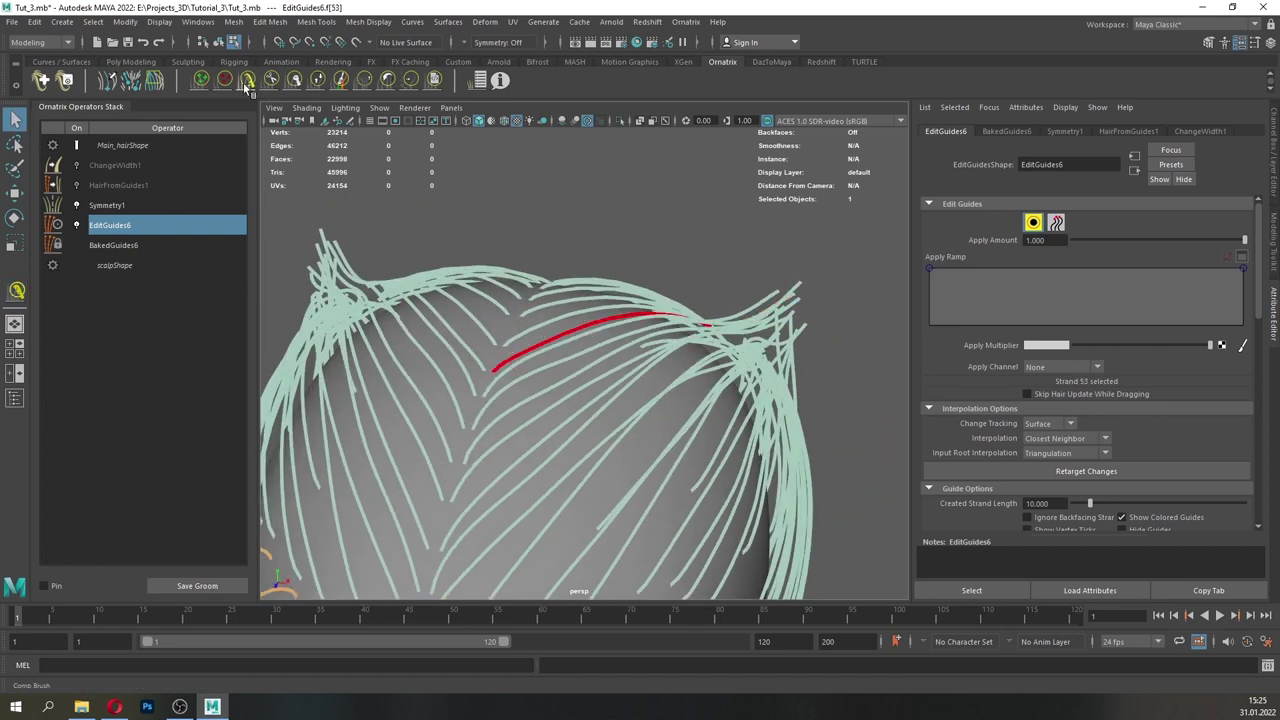
click(246, 87)
mouse_move(540, 468)
alt+mouse_down()
mouse_move(556, 404)
mouse_move(485, 363)
mouse_move(548, 347)
alt+mouse_up()
alt+drag(473, 366, 474, 368)
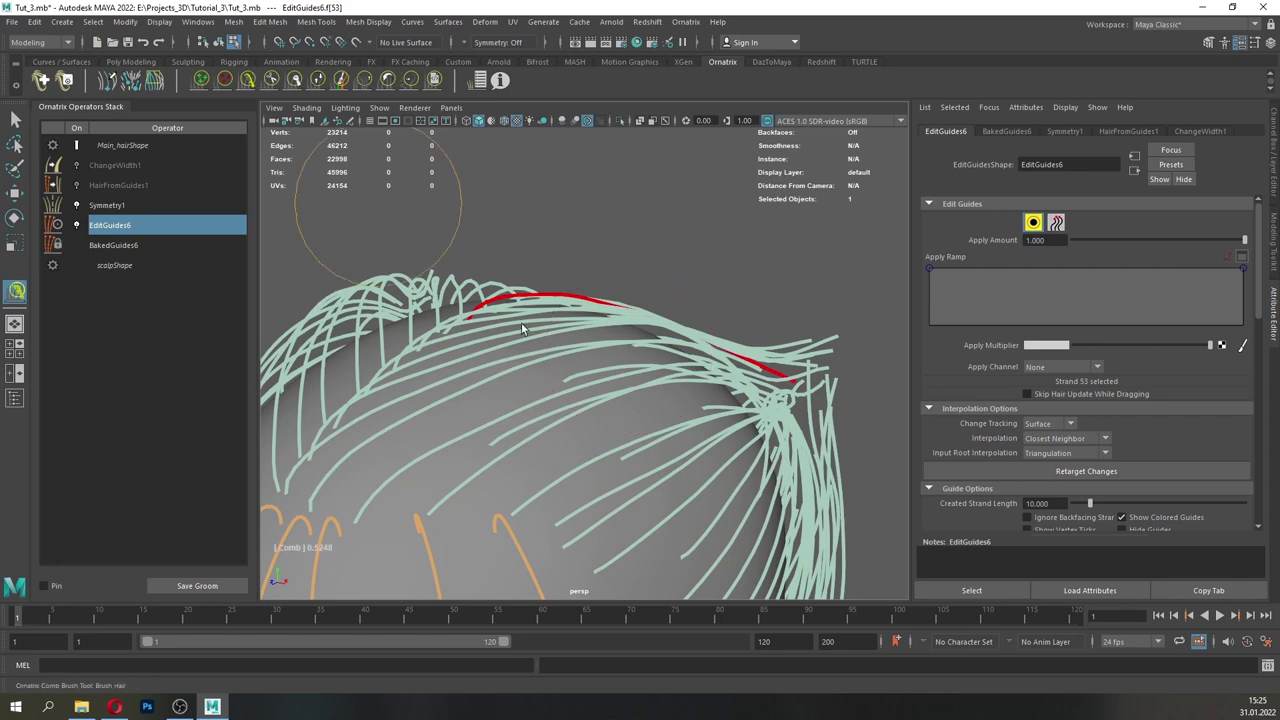
alt+drag(777, 430, 590, 408)
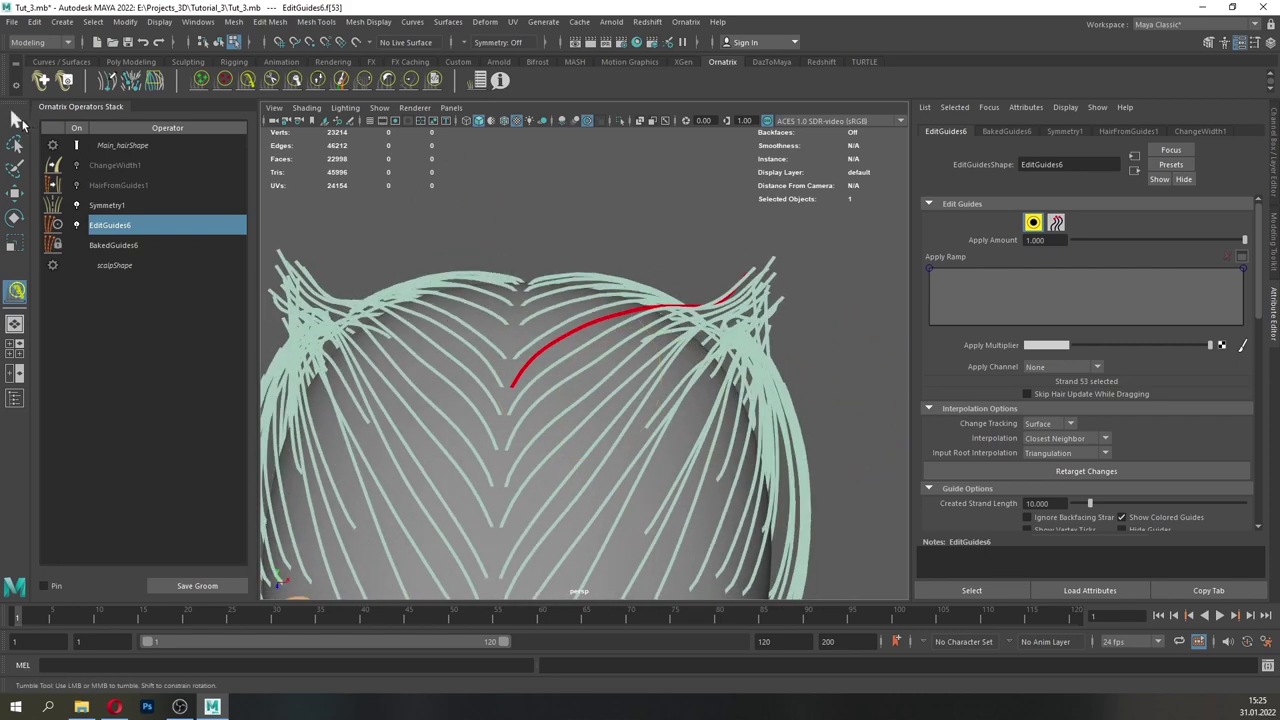
- Select the guide just behind on the crown parting, lengthen it with the grow brush and comb it into the bunch
click(15, 119)
alt+drag(522, 348, 532, 357)
click(531, 354)
click(248, 81)
alt+drag(620, 410, 525, 366)
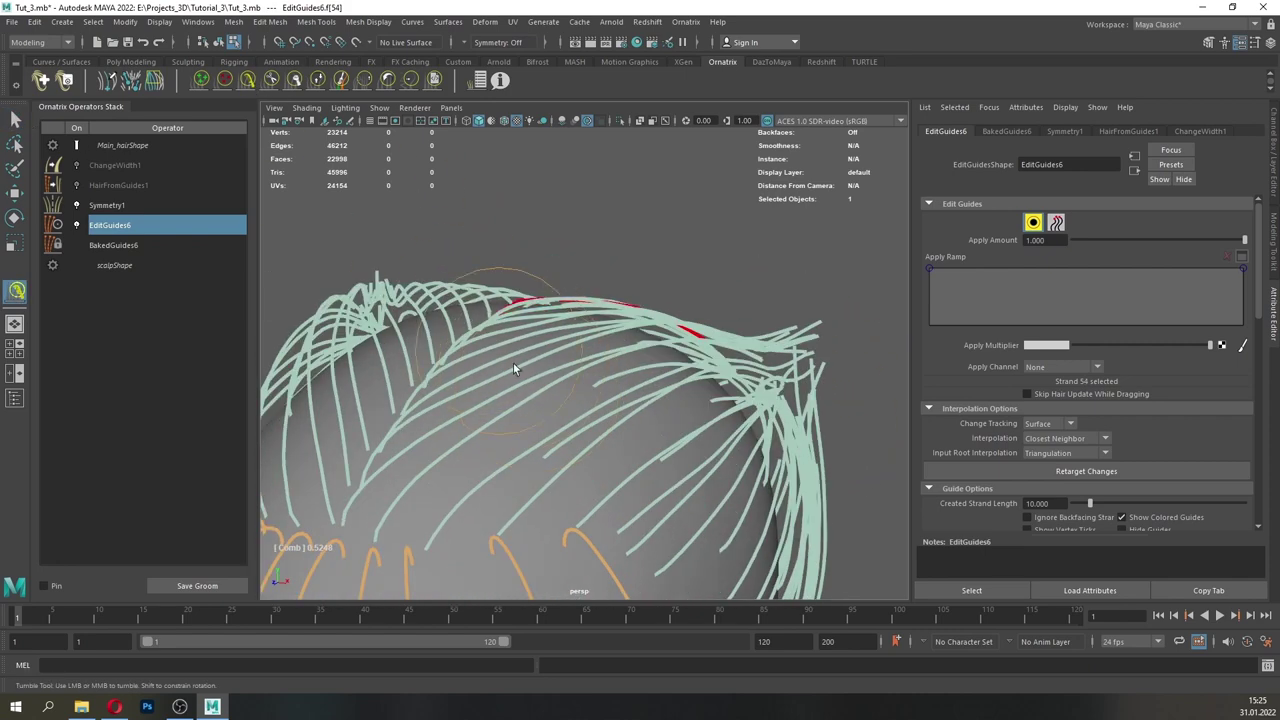
alt+drag(640, 346, 716, 407)
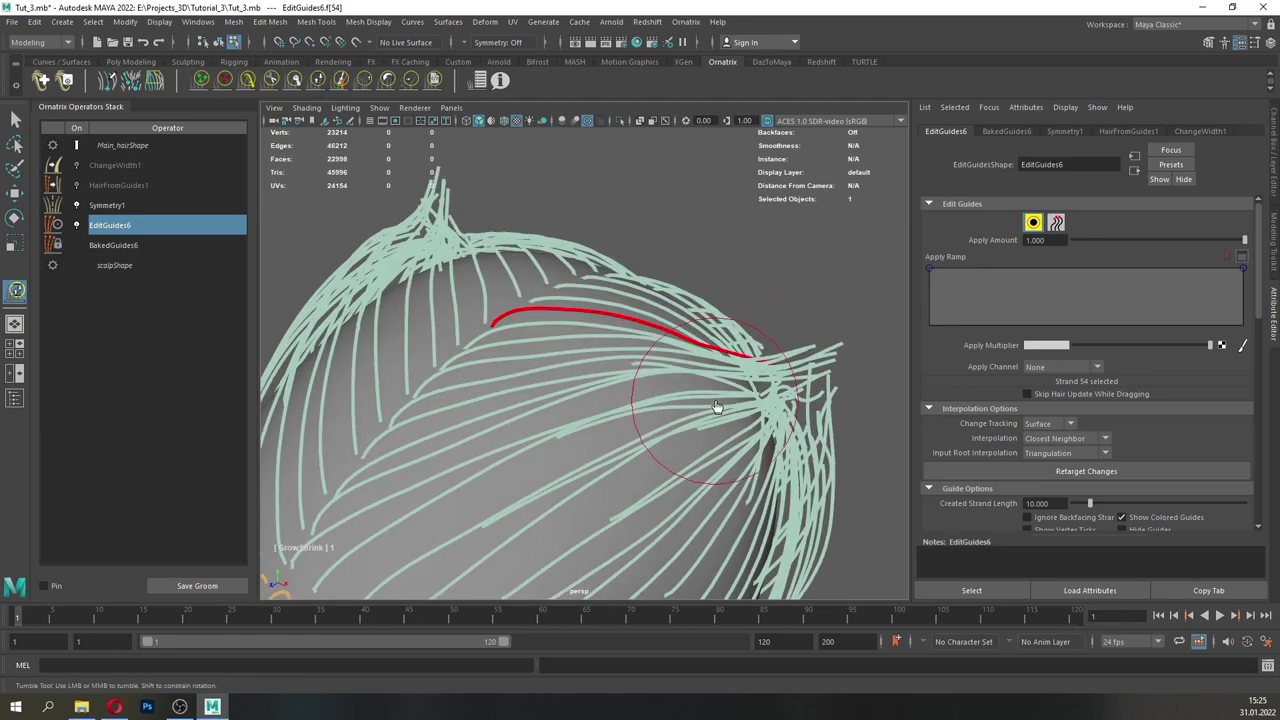
click(248, 85)
alt+drag(850, 470, 812, 417)
alt+drag(690, 400, 770, 438)
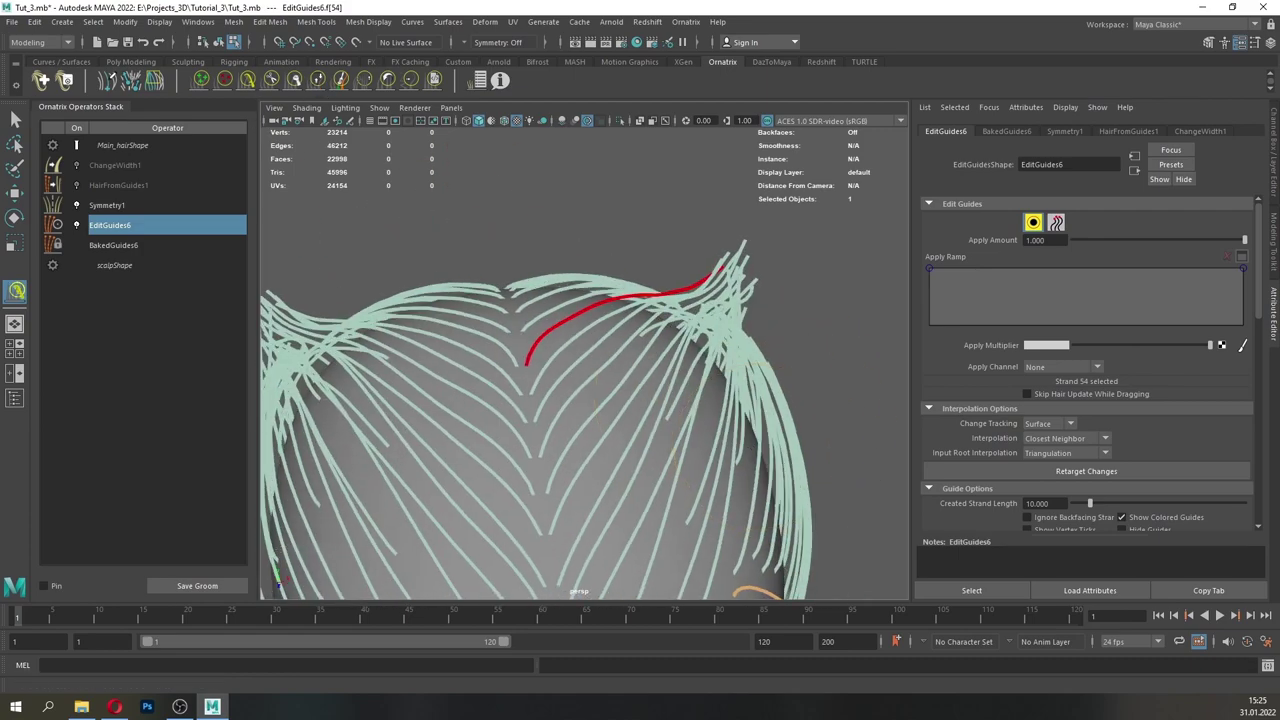
- Select the following rear crown guide beside the parting, lengthen it and comb its tip up to the gathering point
click(15, 119)
mouse_move(636, 210)
alt+mouse_down()
mouse_move(703, 287)
mouse_move(620, 305)
alt+mouse_up()
click(524, 340)
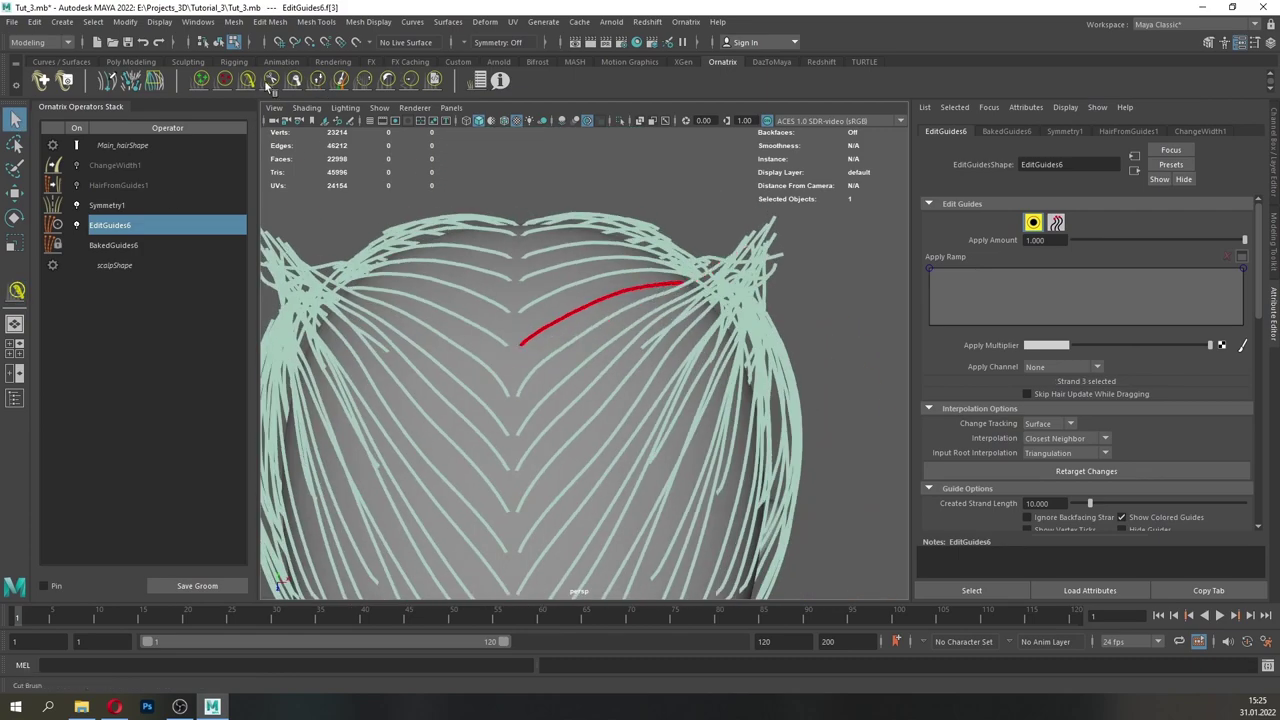
click(250, 82)
alt+drag(610, 435, 550, 379)
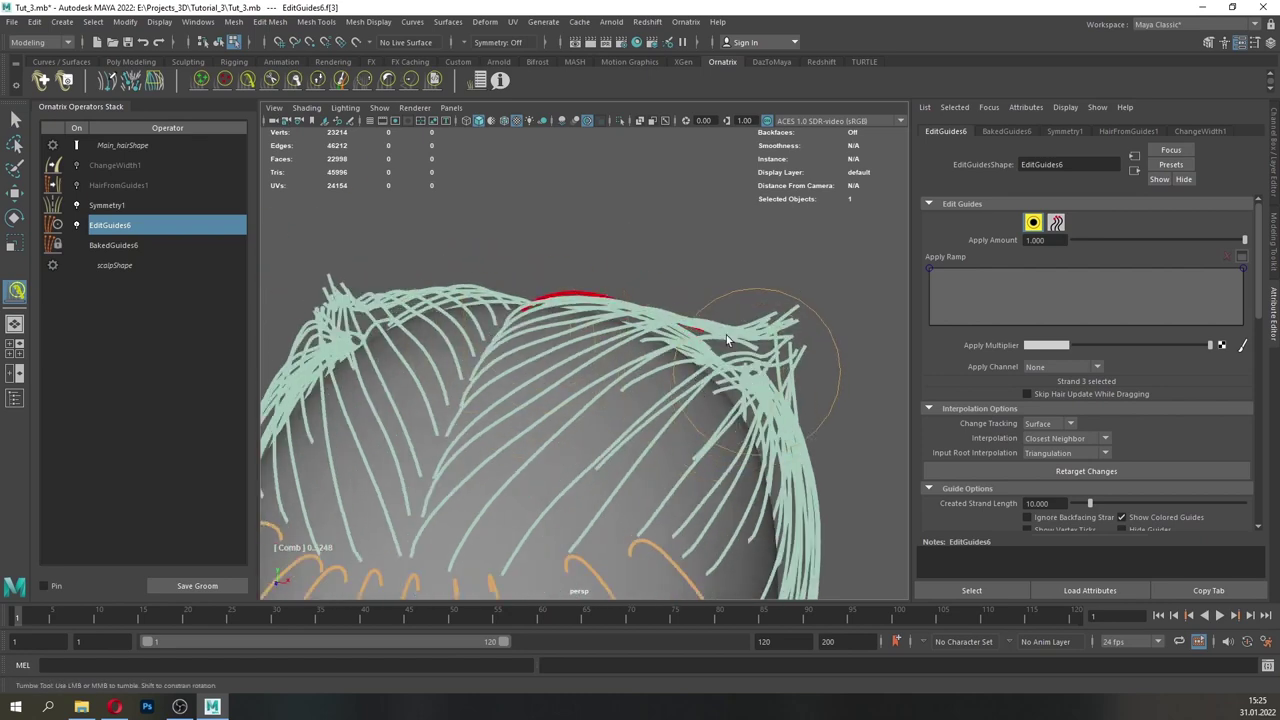
click(256, 85)
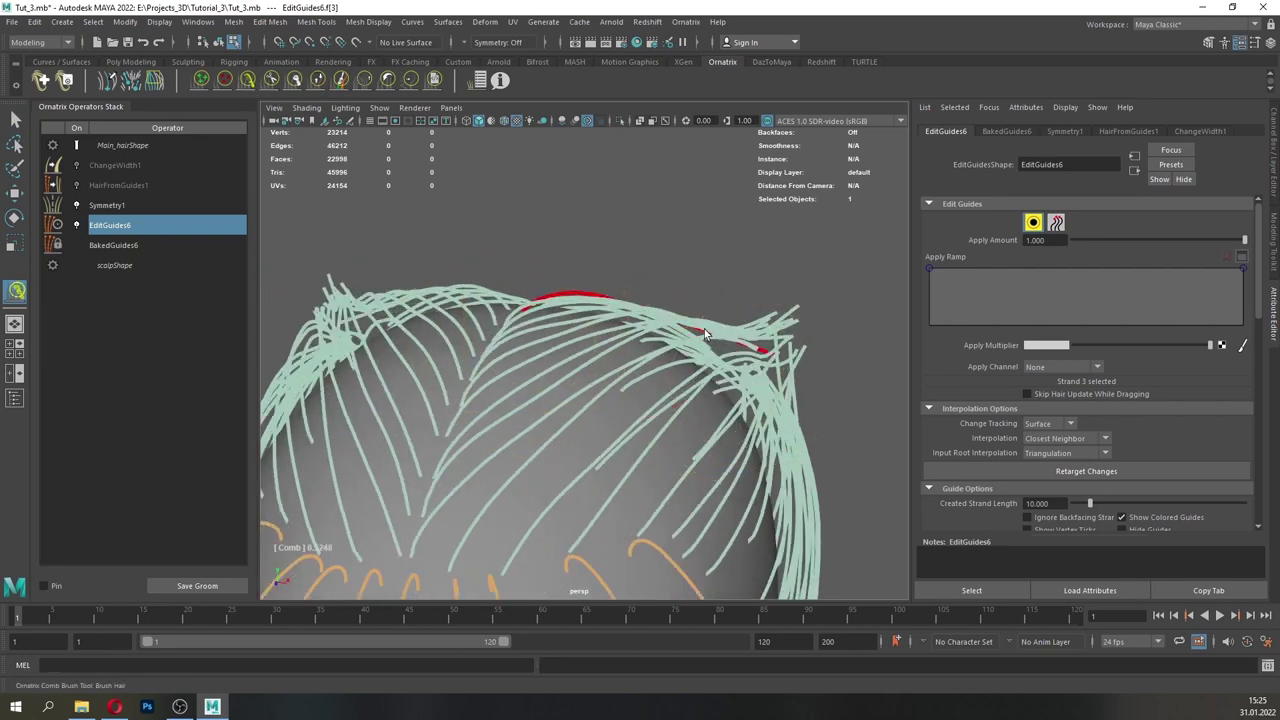
alt+middle_drag(732, 434, 668, 396)
drag(746, 381, 756, 345)
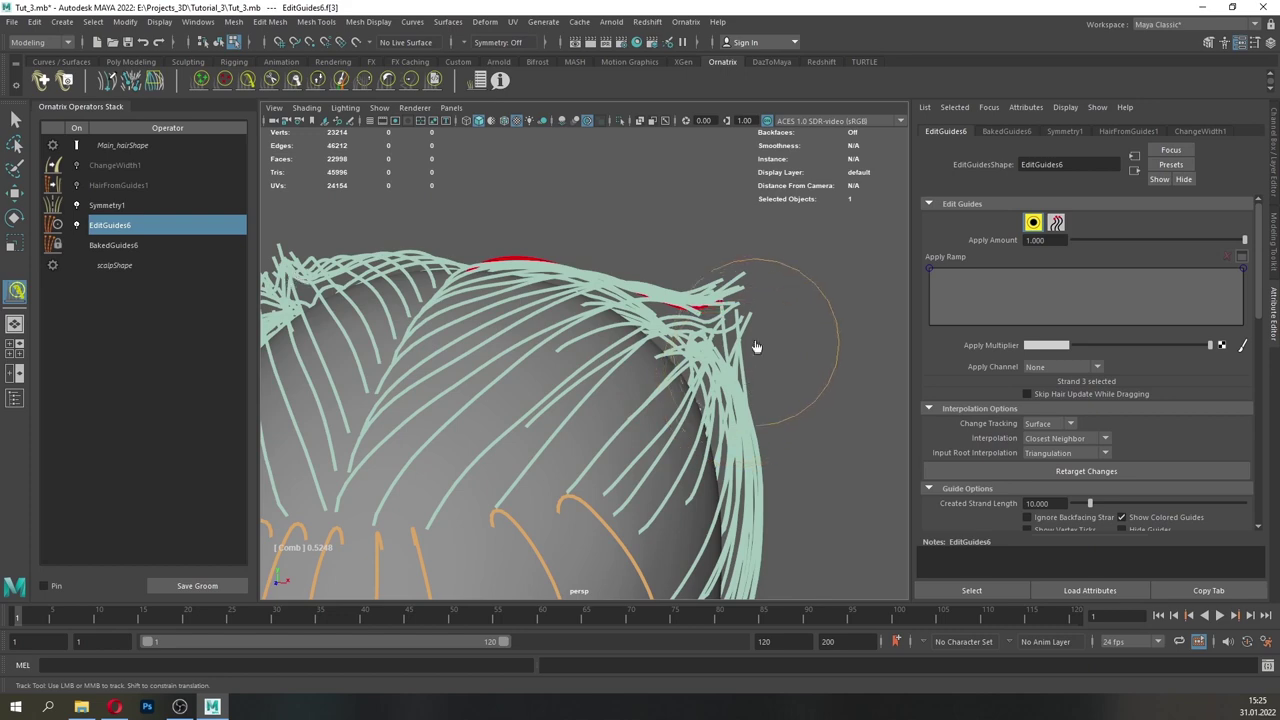
alt+drag(528, 362, 444, 332)
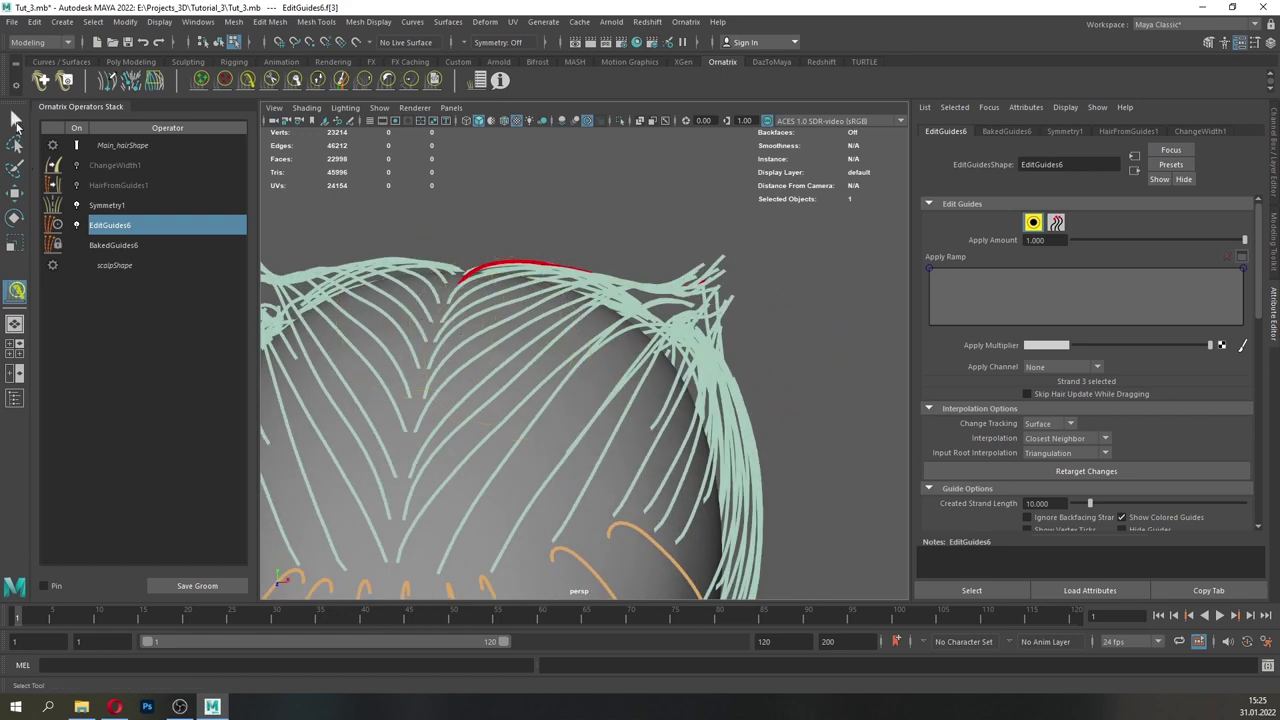
- Select the next rear crown guide along the parting, grow it past its neighbours and comb its tip into the bunch
click(16, 122)
click(248, 80)
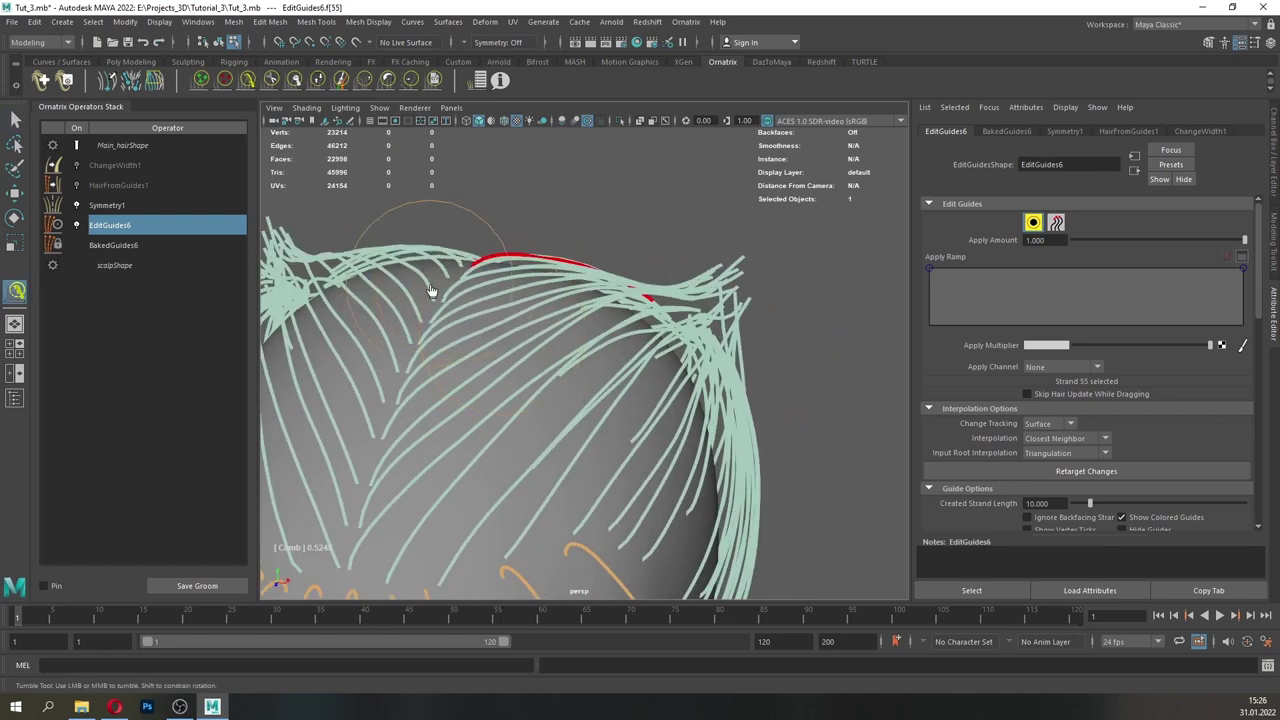
click(342, 81)
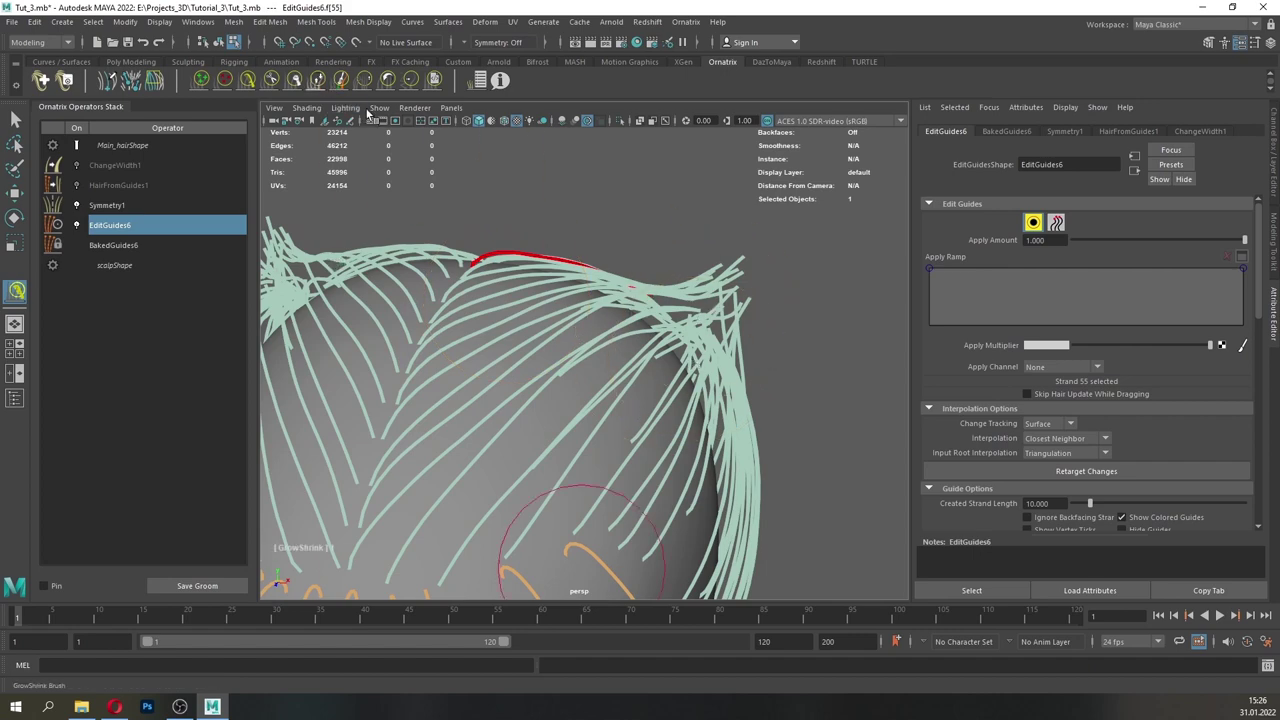
alt+drag(720, 354, 812, 348)
drag(386, 286, 414, 251)
- Select the guide directly behind it on the crown, comb it into line, lengthen it and lift its end to the gathering point
click(16, 120)
click(448, 314)
mouse_move(390, 305)
alt+mouse_down()
mouse_move(450, 310)
mouse_move(517, 388)
alt+mouse_up()
click(248, 80)
click(13, 22)
click(49, 79)
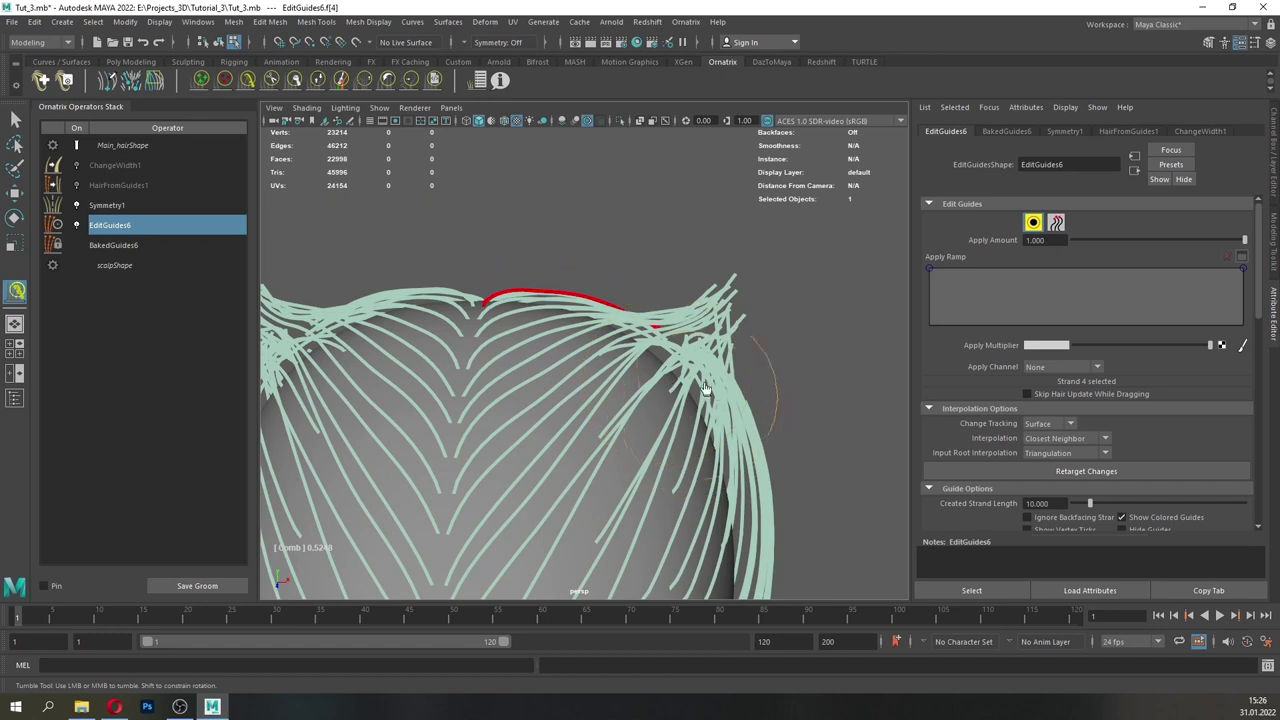
click(318, 82)
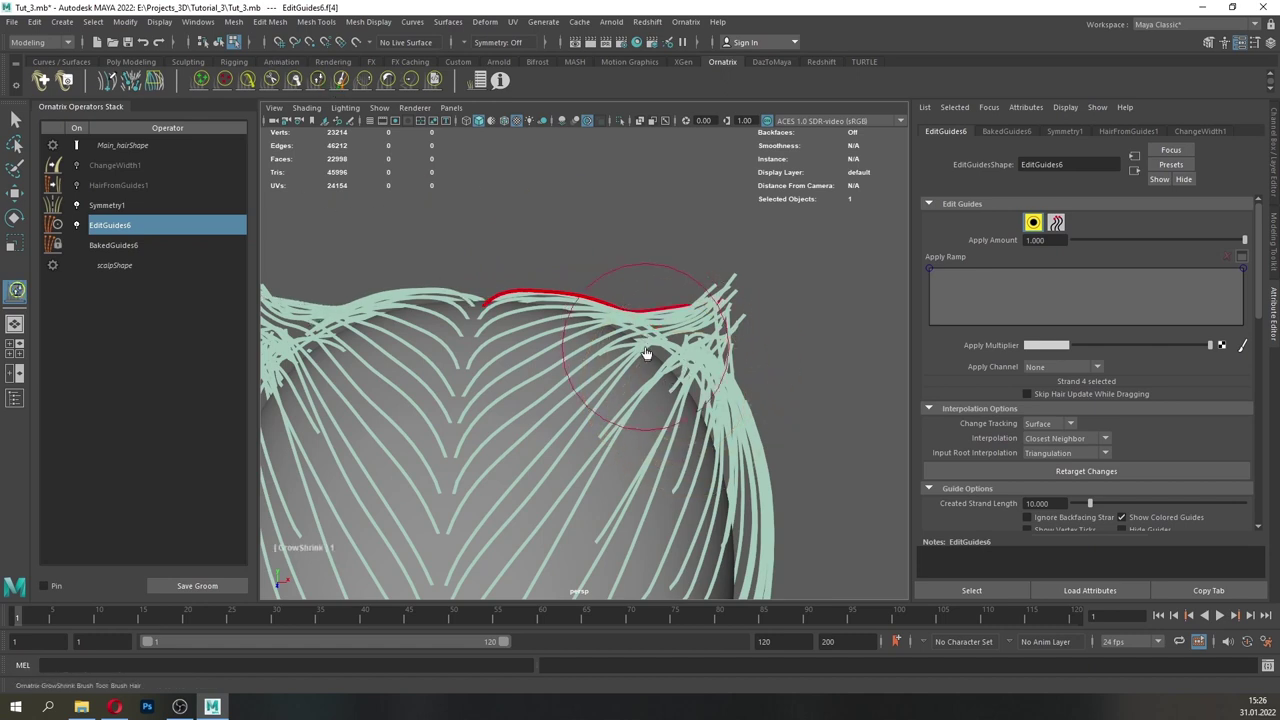
alt+drag(623, 220, 614, 238)
alt+middle_drag(655, 273, 659, 280)
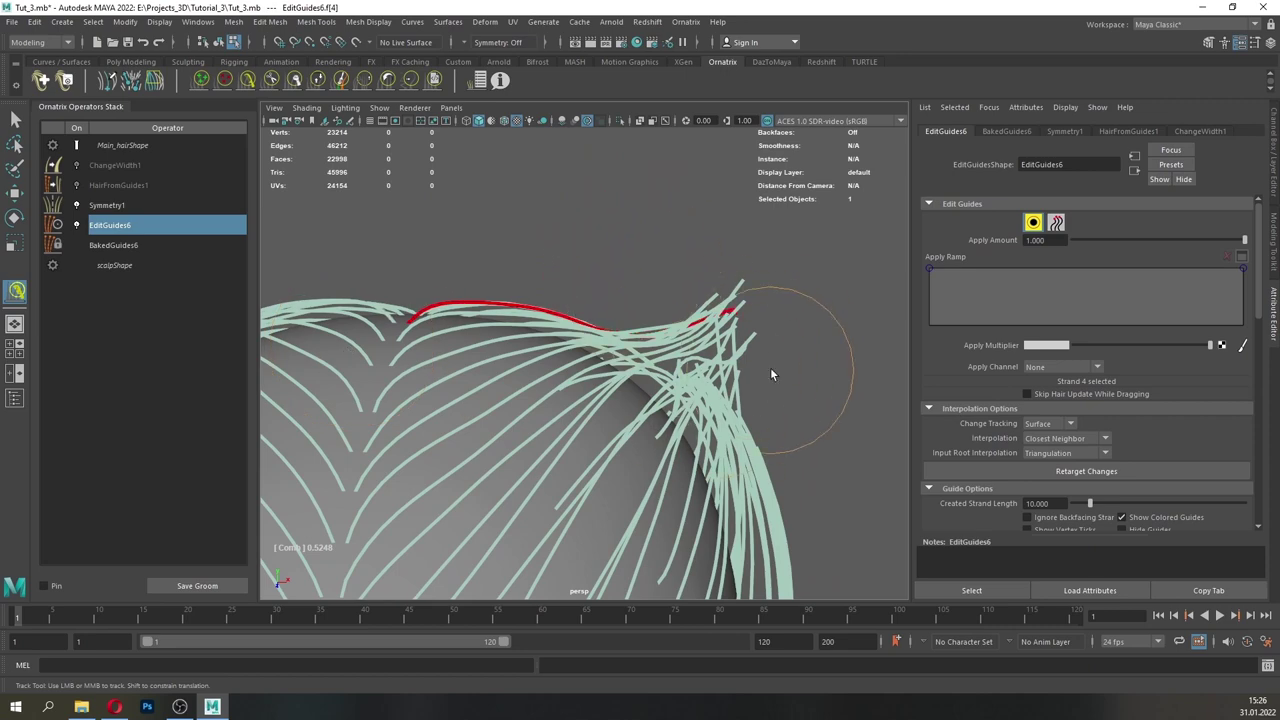
- Select the following guide beside the rear parting, comb it along its neighbours, lengthen it and turn its tip up with the bunch
click(17, 119)
mouse_move(406, 328)
alt+mouse_down()
mouse_move(425, 290)
mouse_move(449, 368)
alt+mouse_up()
click(425, 289)
click(270, 82)
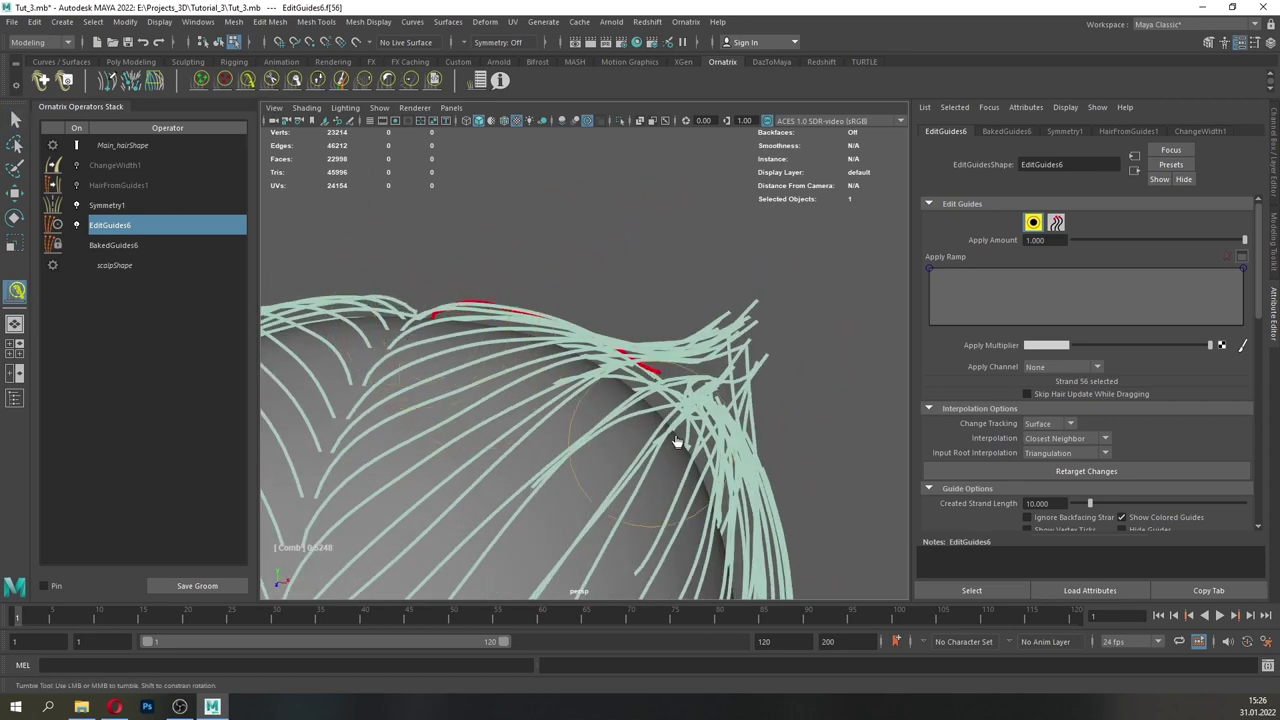
alt+drag(640, 386, 664, 398)
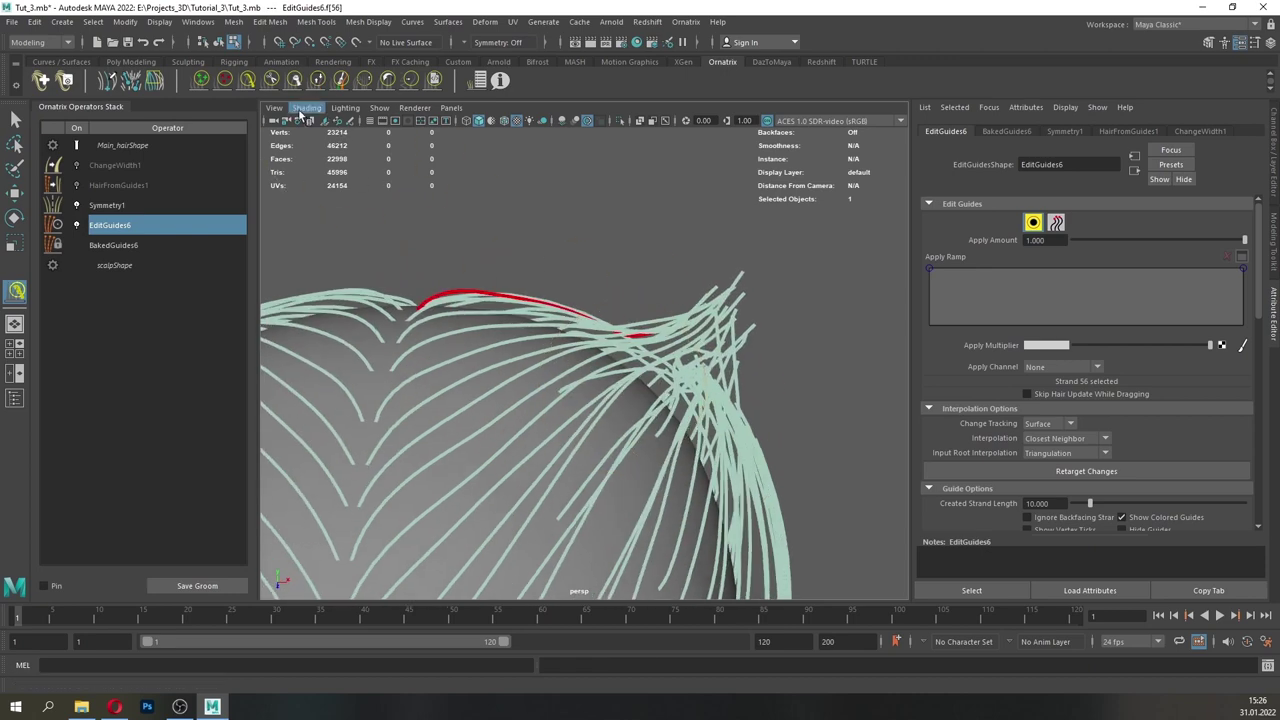
click(248, 82)
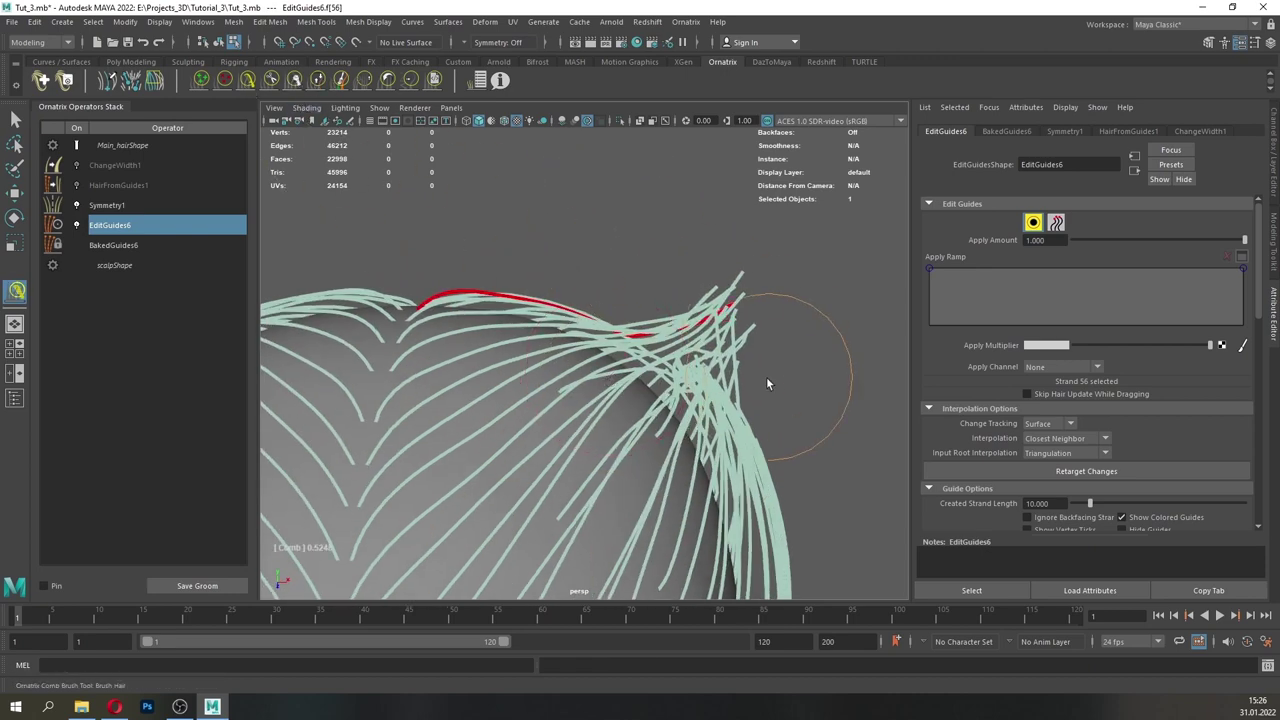
drag(768, 379, 767, 357)
- Select the next four guides together beside the parting at the back of the crown and lengthen them with the grow brush
click(15, 119)
alt+drag(480, 268, 515, 284)
alt+middle_drag(515, 284, 553, 342)
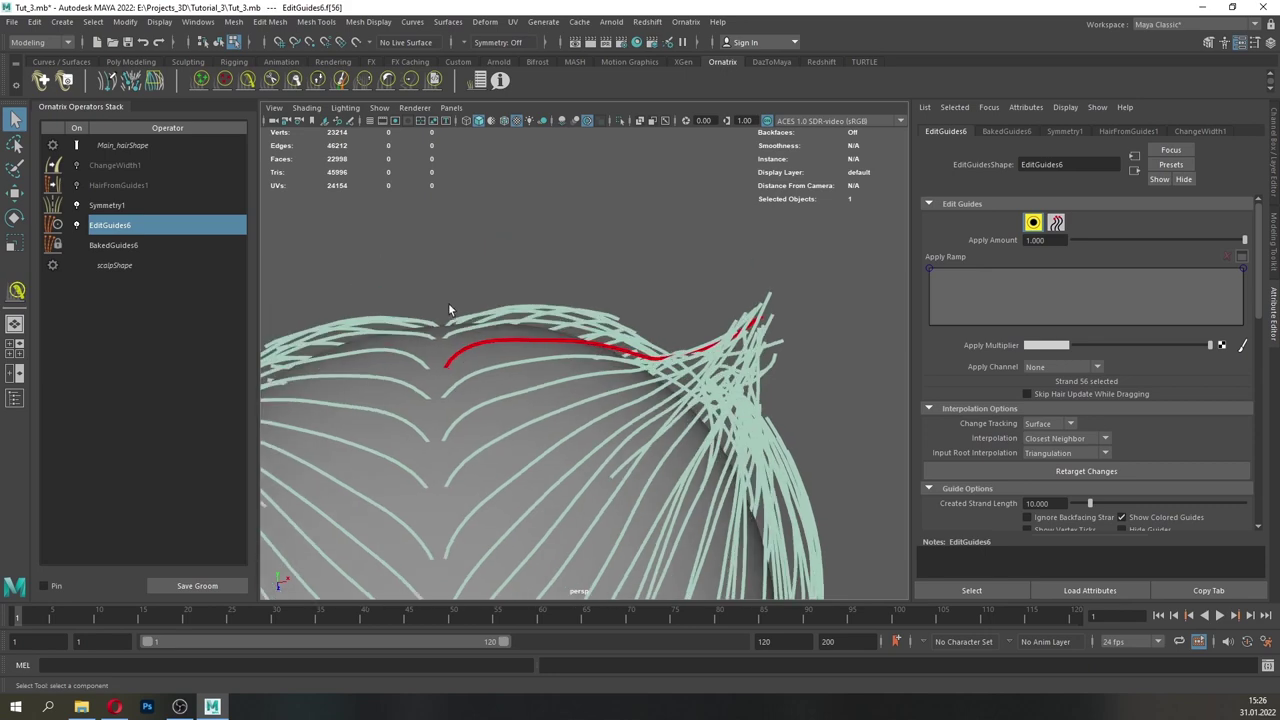
click(218, 42)
click(122, 244)
click(112, 225)
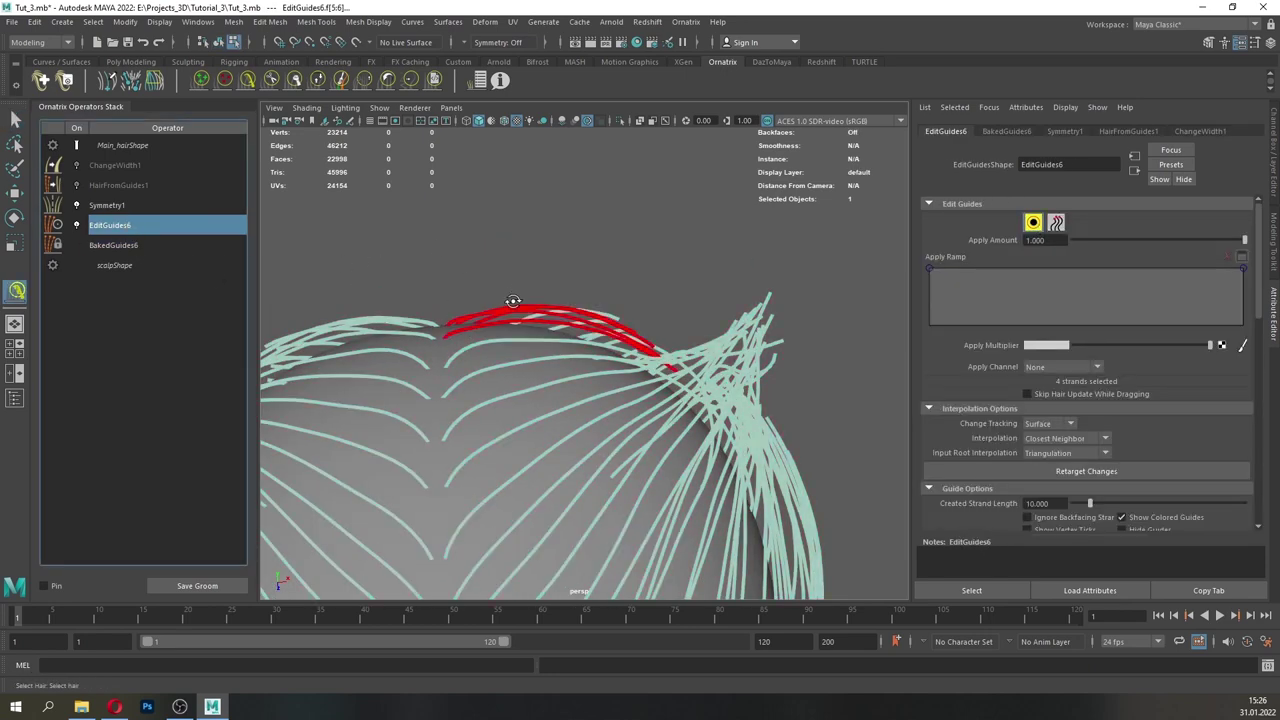
mouse_move(434, 370)
mouse_down()
mouse_move(468, 373)
mouse_move(480, 345)
mouse_up()
click(341, 82)
mouse_move(556, 232)
alt+mouse_down()
mouse_move(578, 312)
mouse_move(592, 270)
alt+mouse_up()
key(ctrl+z)
- Comb the ends of the four selected back guides up into the gathered bunch
alt+drag(437, 437, 468, 459)
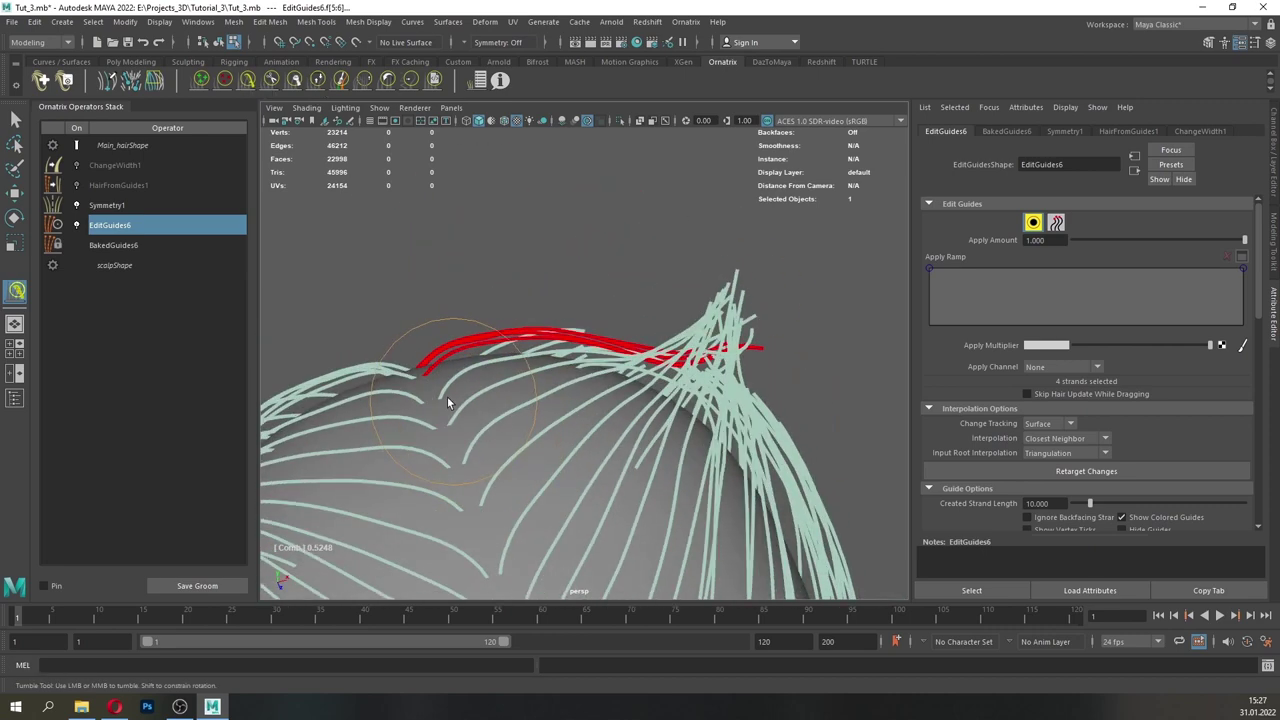
alt+drag(694, 463, 718, 470)
drag(755, 426, 757, 397)
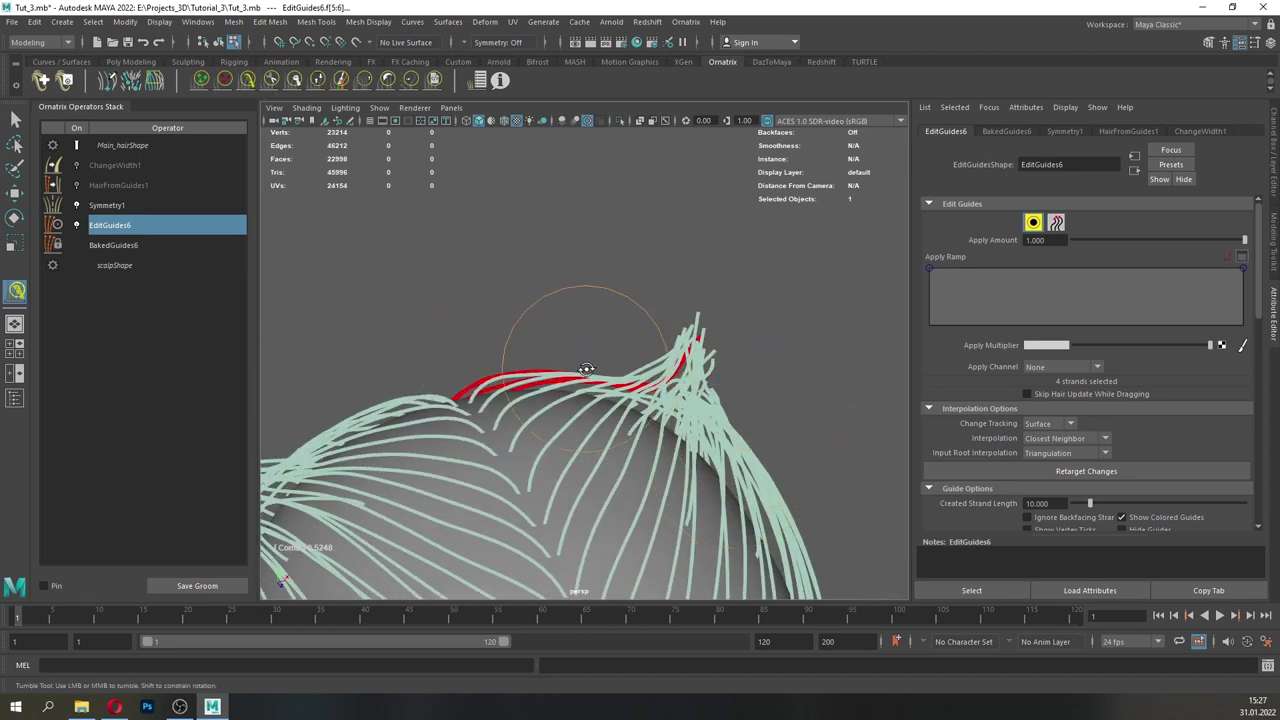
mouse_move(586, 370)
alt+mouse_down()
mouse_move(680, 385)
mouse_move(645, 355)
mouse_move(580, 363)
mouse_move(639, 410)
alt+mouse_up()
- Select the guides lower down the back parting, lengthen them and comb their tips up to the gathering point
click(15, 120)
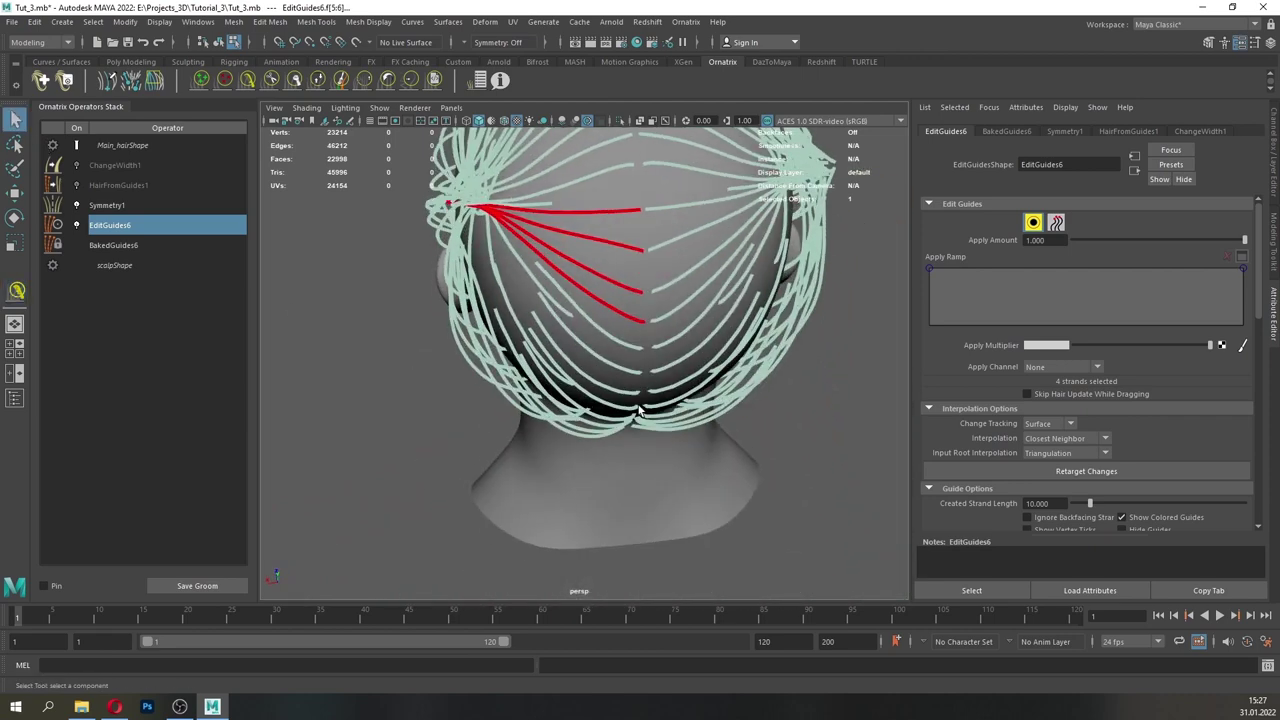
alt+drag(630, 360, 638, 426)
mouse_move(535, 373)
alt+mouse_down()
mouse_move(566, 325)
mouse_move(589, 366)
mouse_move(571, 427)
alt+mouse_up()
click(314, 82)
click(248, 81)
mouse_move(545, 333)
alt+mouse_down()
mouse_move(419, 346)
mouse_move(473, 302)
alt+mouse_up()
mouse_move(532, 274)
mouse_down()
mouse_move(540, 244)
mouse_move(562, 268)
mouse_move(583, 192)
mouse_up()
scroll(570, 278, up, 4)
scroll(590, 200, down, 4)
mouse_move(600, 270)
alt+mouse_down()
mouse_move(766, 314)
mouse_move(600, 397)
mouse_move(589, 354)
mouse_move(652, 418)
mouse_move(669, 457)
mouse_move(600, 446)
mouse_move(729, 392)
mouse_move(728, 412)
mouse_move(766, 446)
mouse_move(668, 452)
alt+mouse_up()
scroll(726, 423, up, 4)
- Isolate a single guide beside the back parting and comb it into line with its neighbours
key(q)
scroll(640, 400, down, 4)
alt+drag(630, 400, 589, 471)
ctrl+drag(681, 556, 510, 289)
key(y)
alt+drag(632, 350, 586, 350)
scroll(615, 318, up, 3)
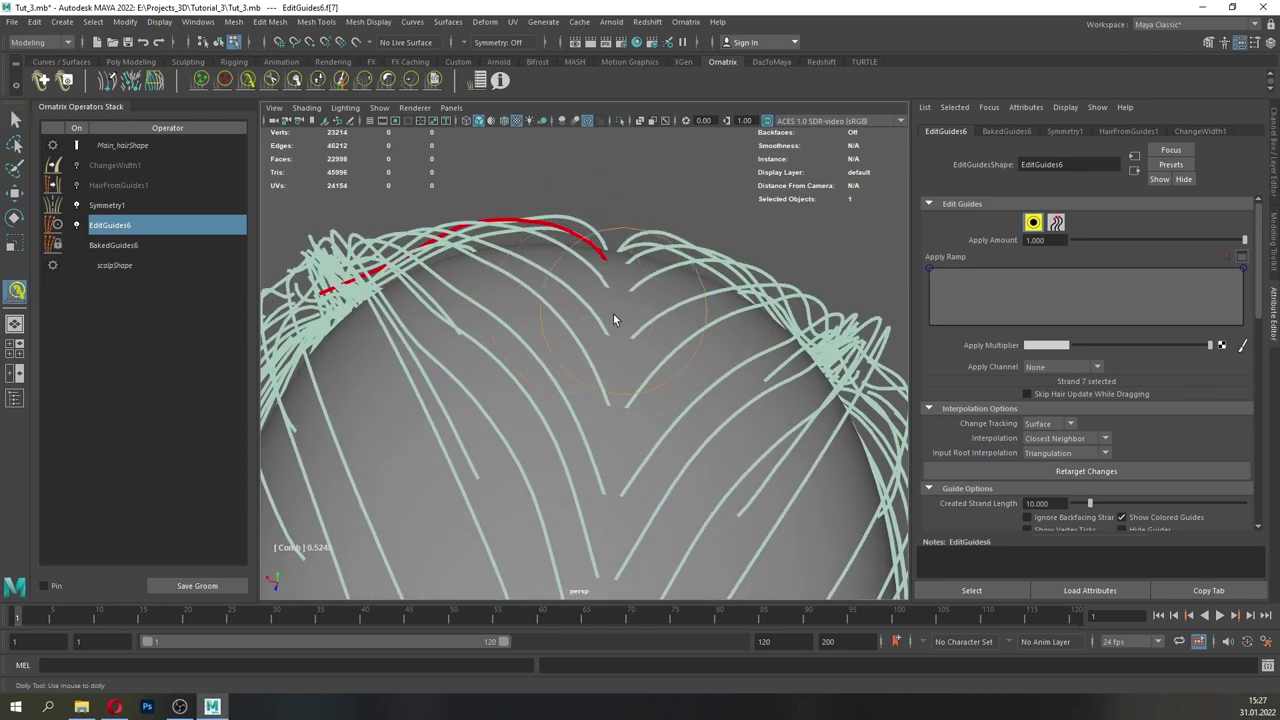
- Select the adjacent guide on the back parting and adjust its curve with the comb brush
click(597, 279)
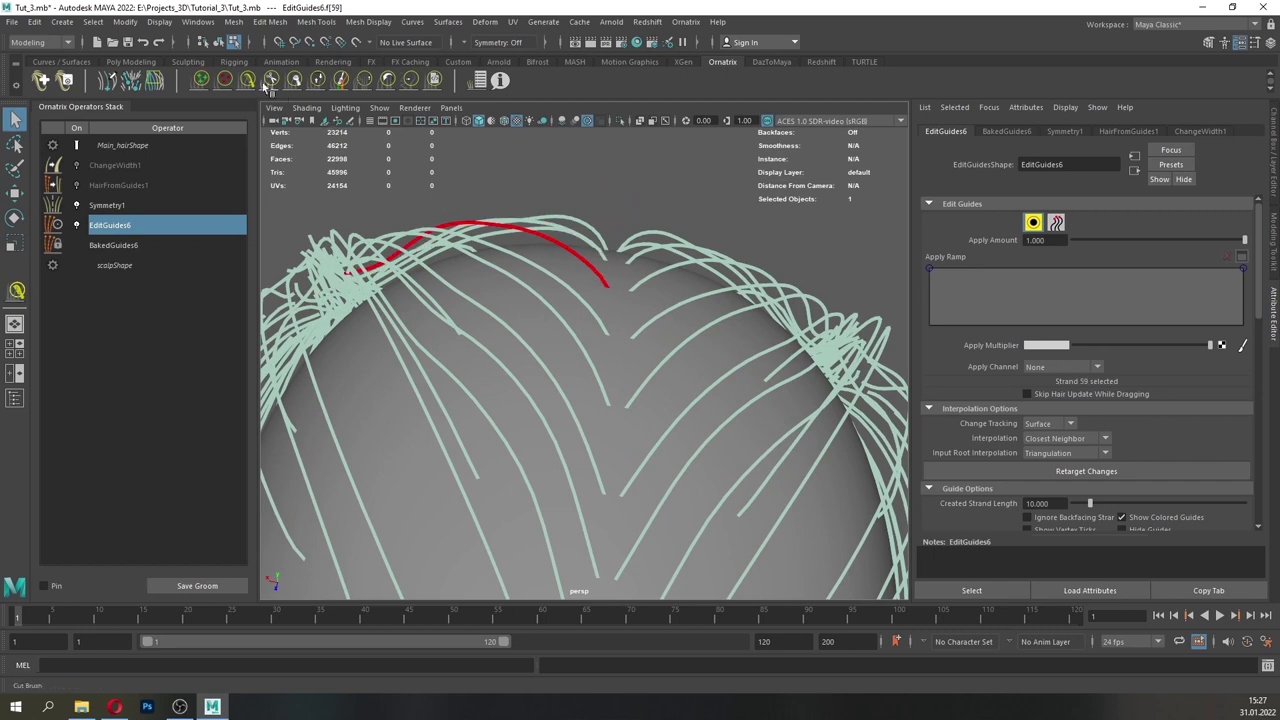
key(y)
alt+drag(538, 299, 615, 289)
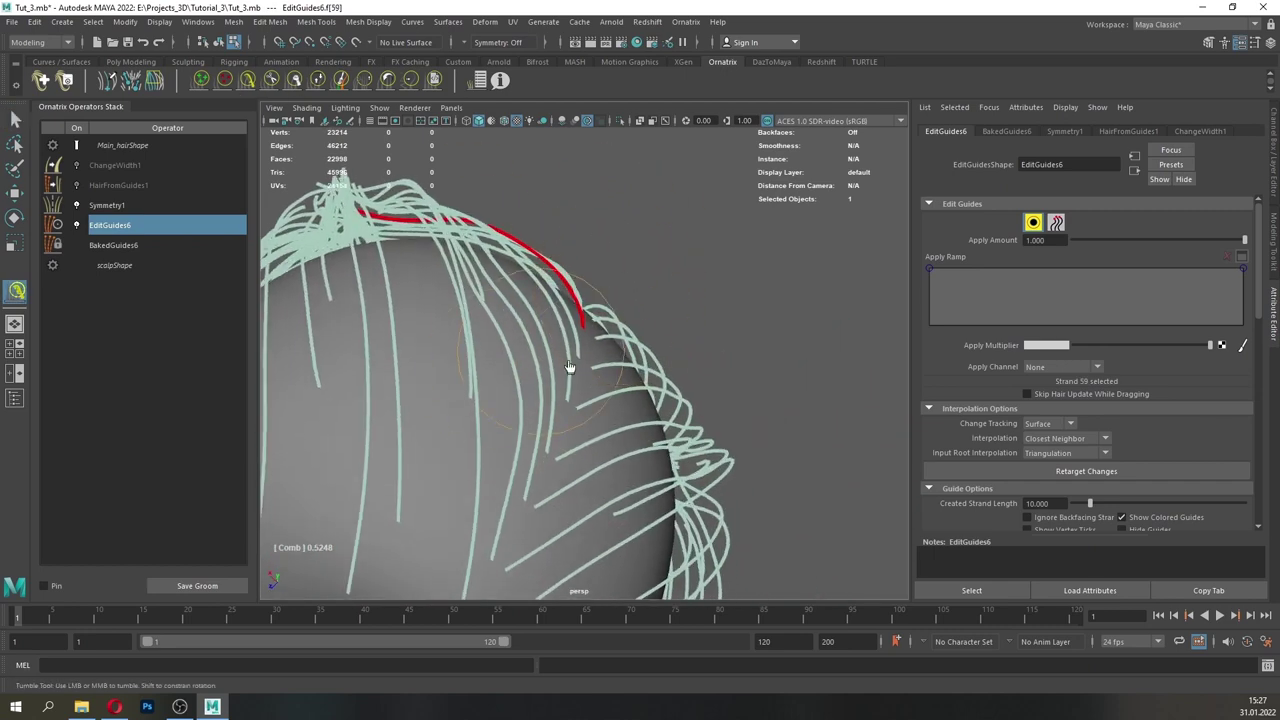
- Select the long guide near the lower end of the back parting and refine its curve with the smooth and comb brushes
key(q)
mouse_move(557, 380)
alt+mouse_down()
mouse_move(557, 461)
mouse_move(582, 384)
alt+mouse_up()
click(557, 461)
key(y)
scroll(598, 454, down, 4)
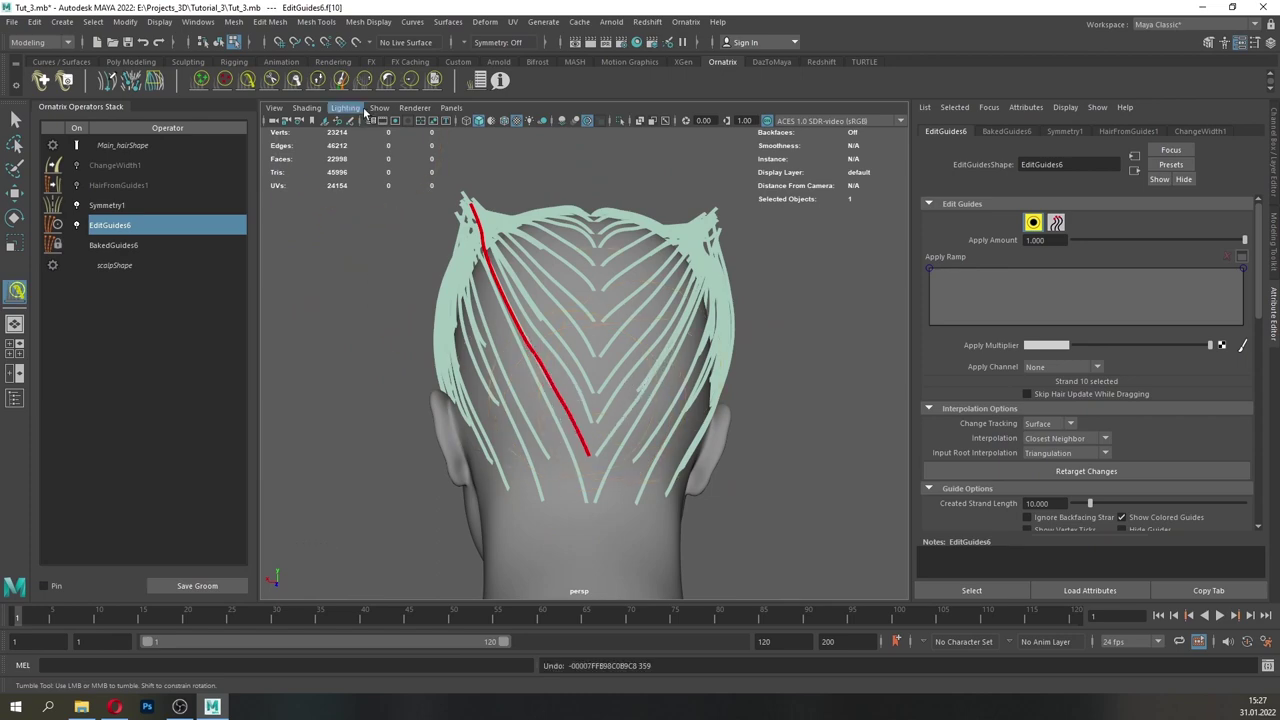
double_click(12, 294)
click(477, 117)
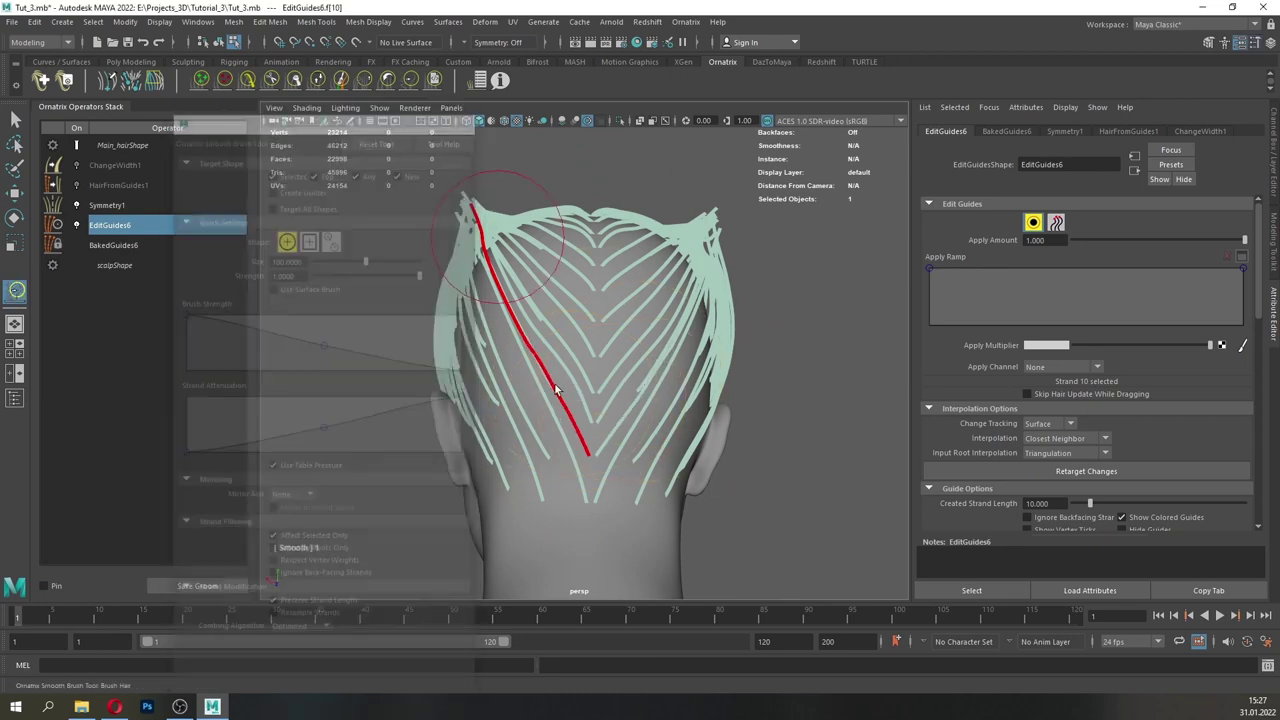
click(248, 82)
alt+drag(636, 436, 491, 460)
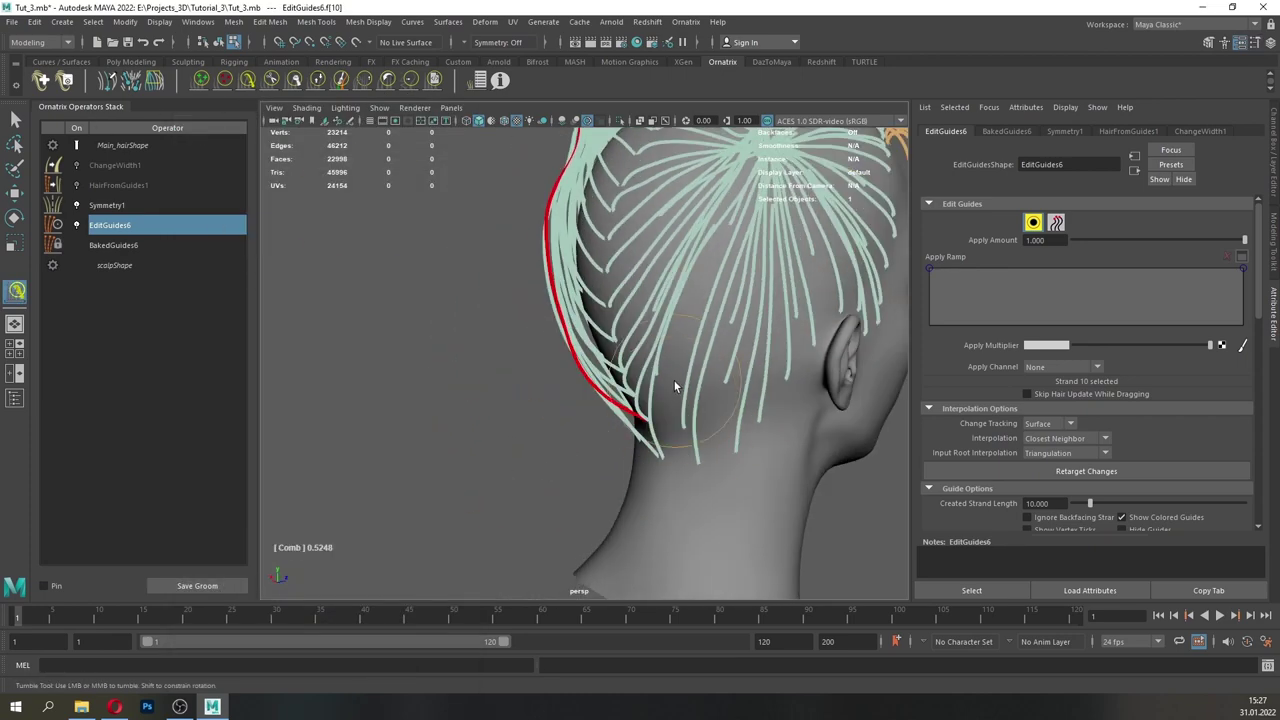
- Select the lowest guide beside the parting at the nape and comb it along the back of the head
key(q)
alt+right_drag(652, 400, 583, 400)
alt+drag(583, 400, 606, 446)
click(601, 452)
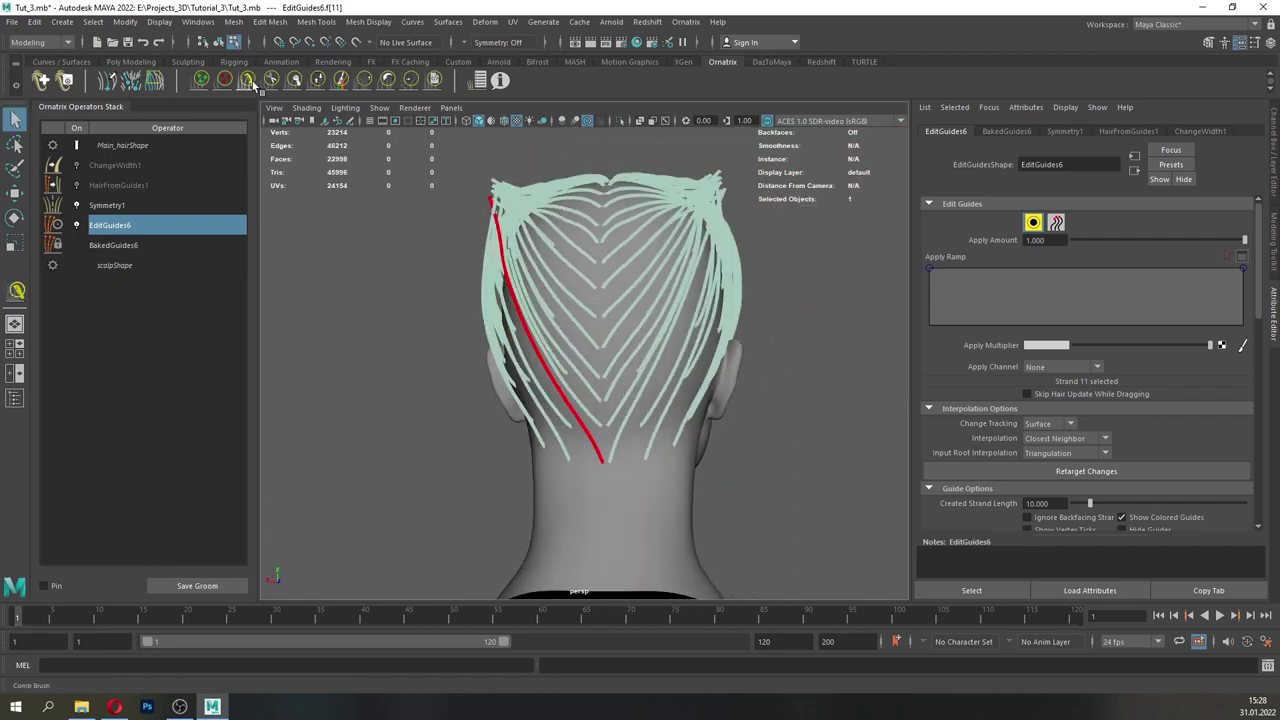
click(248, 82)
alt+right_drag(637, 431, 745, 470)
alt+drag(745, 470, 680, 480)
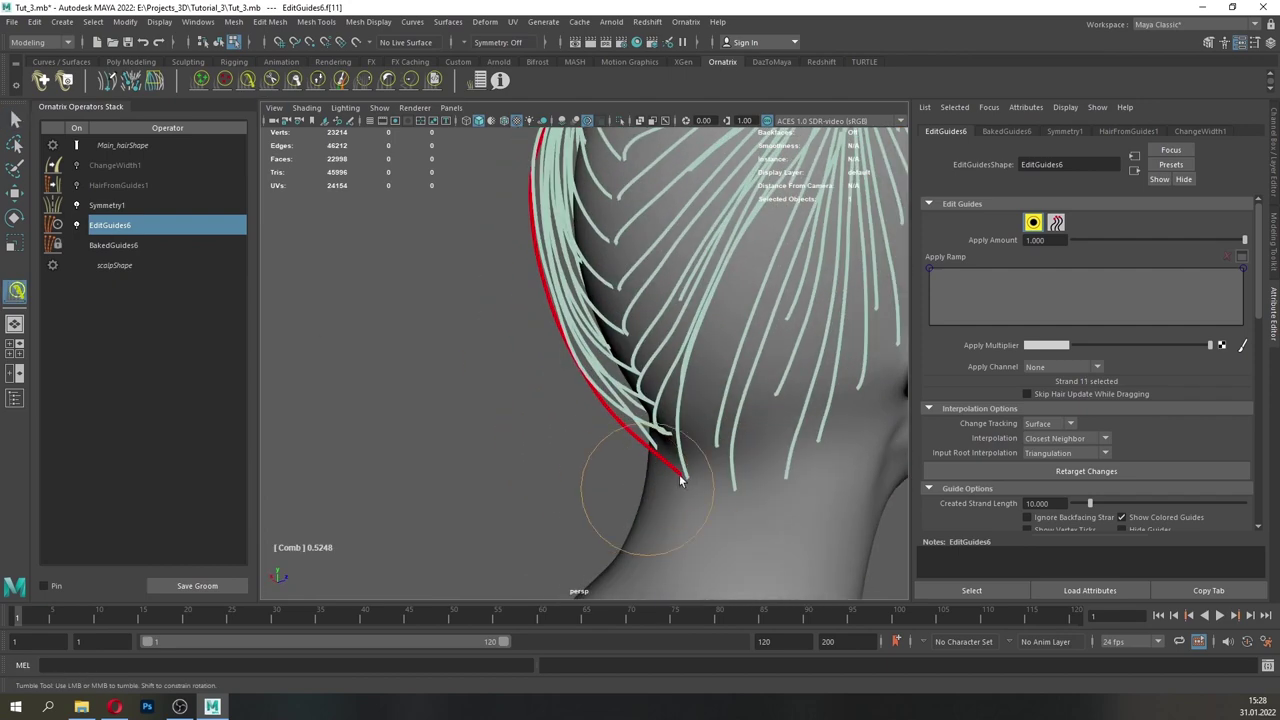
alt+right_drag(718, 490, 650, 450)
alt+drag(650, 450, 872, 430)
- Select four guides behind the ear near the nape, lengthen them with the grow brush and comb their ends toward the bunch
key(q)
alt+right_drag(657, 427, 595, 406)
alt+drag(595, 406, 534, 443)
click(250, 82)
alt+right_drag(480, 340, 560, 367)
alt+drag(560, 367, 745, 328)
alt+right_drag(745, 328, 701, 312)
click(294, 81)
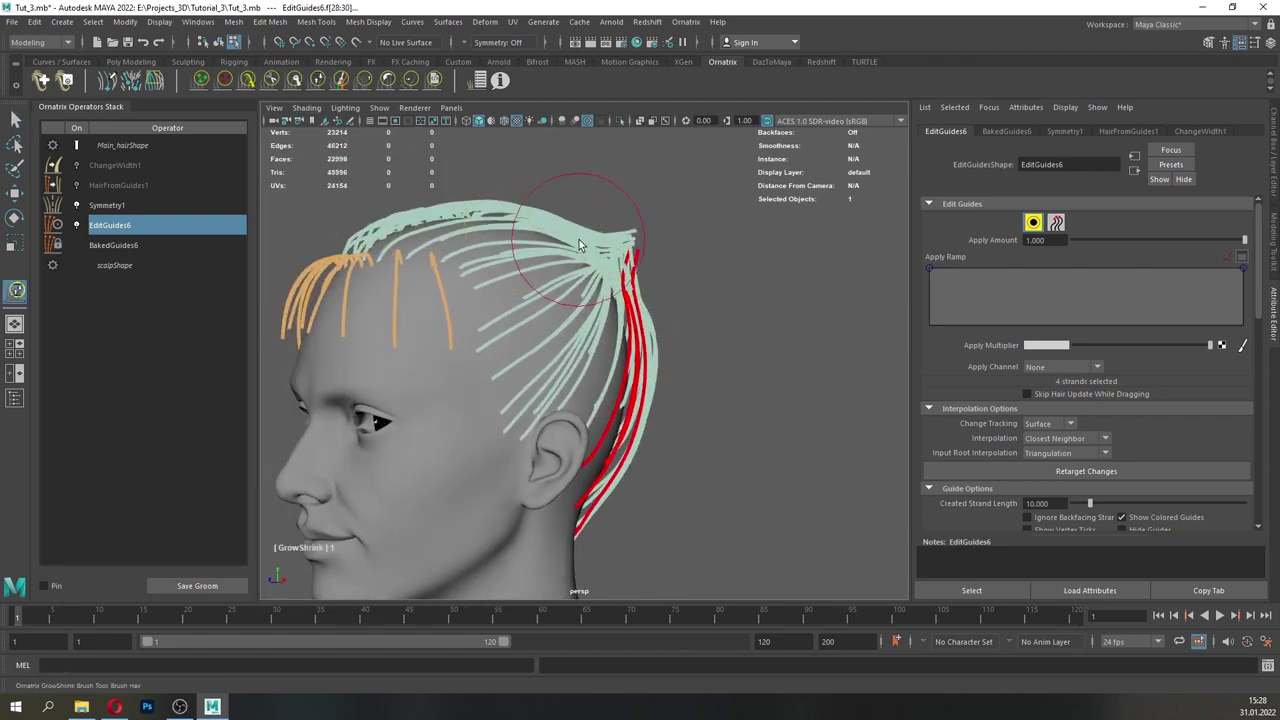
drag(593, 268, 588, 272)
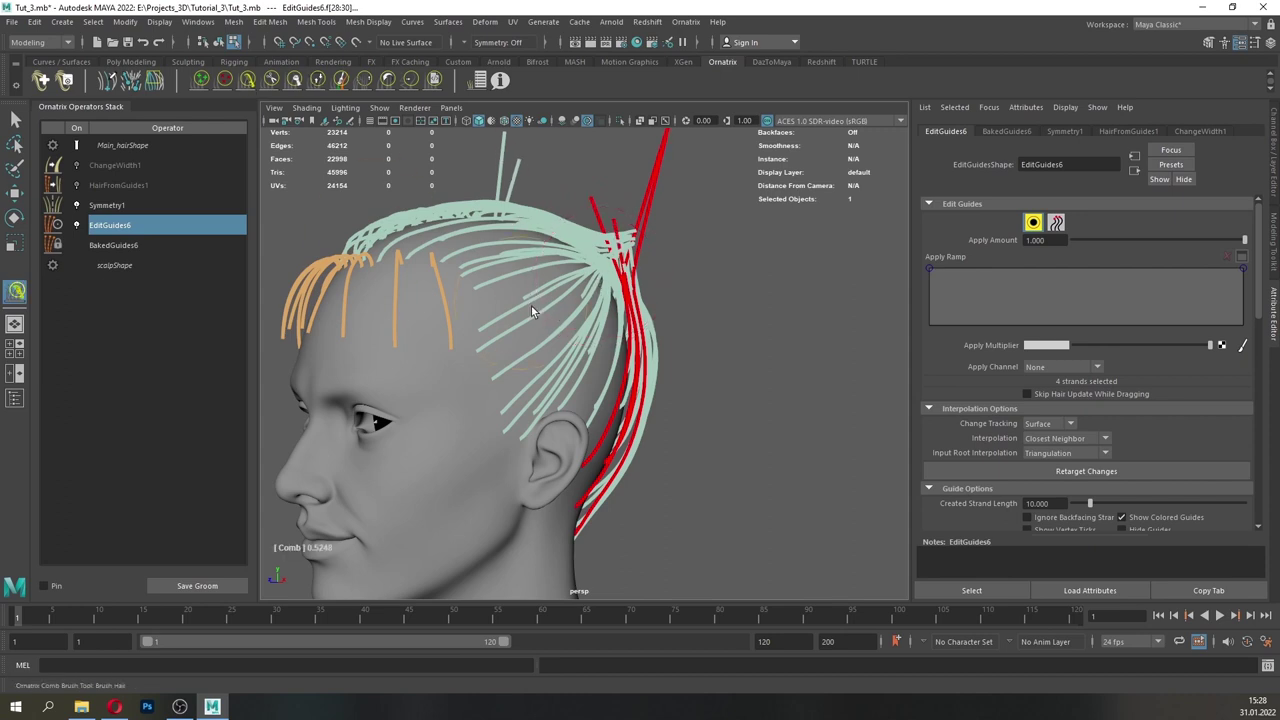
drag(535, 230, 580, 211)
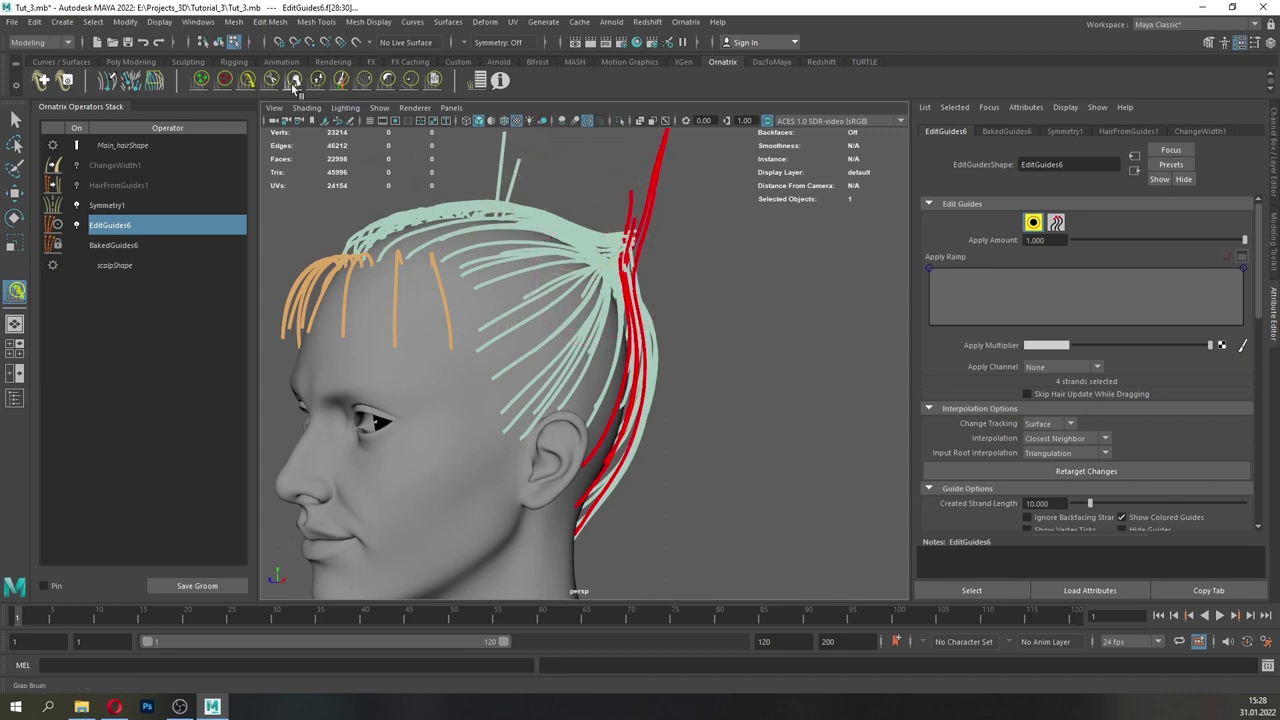
- Shorten the four overgrown guide ends with the grow/shrink brush, comb them at the bunch and undo the last stroke
double_click(15, 291)
click(464, 117)
alt+middle_drag(704, 228, 659, 345)
scroll(659, 346, down, 1)
drag(630, 224, 620, 256)
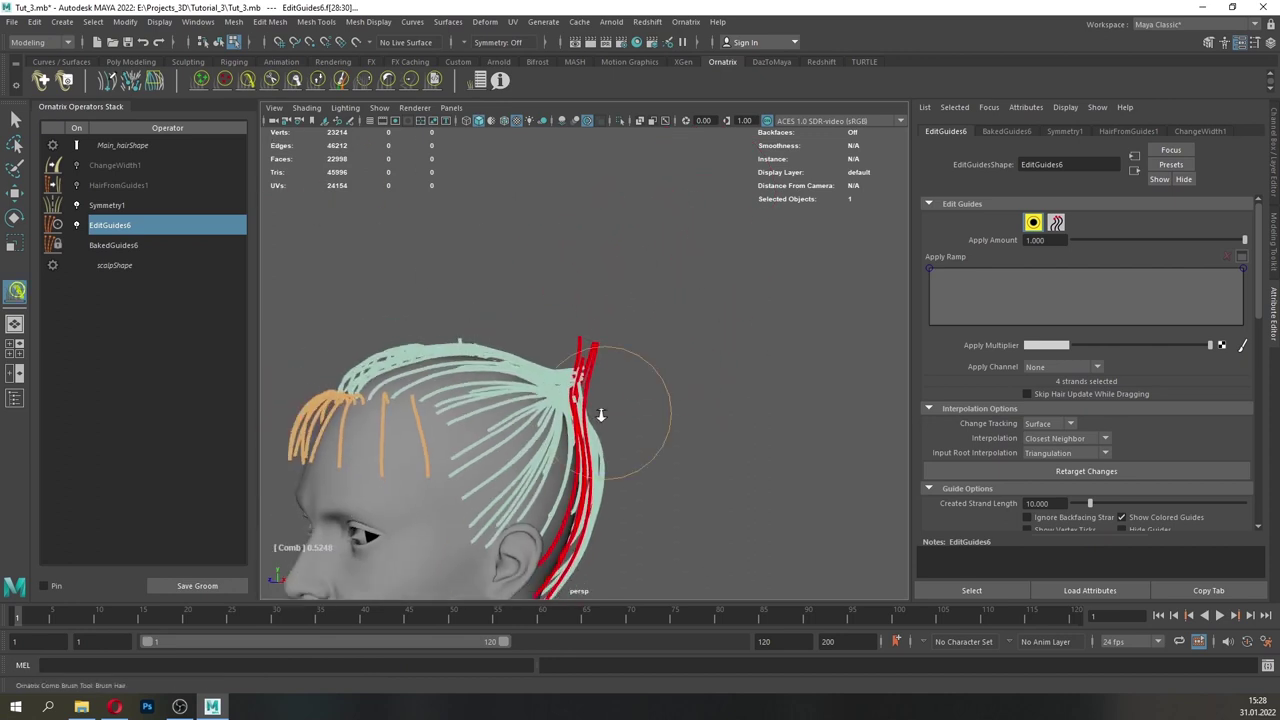
scroll(601, 415, up, 3)
drag(644, 431, 634, 404)
key(ctrl+z)
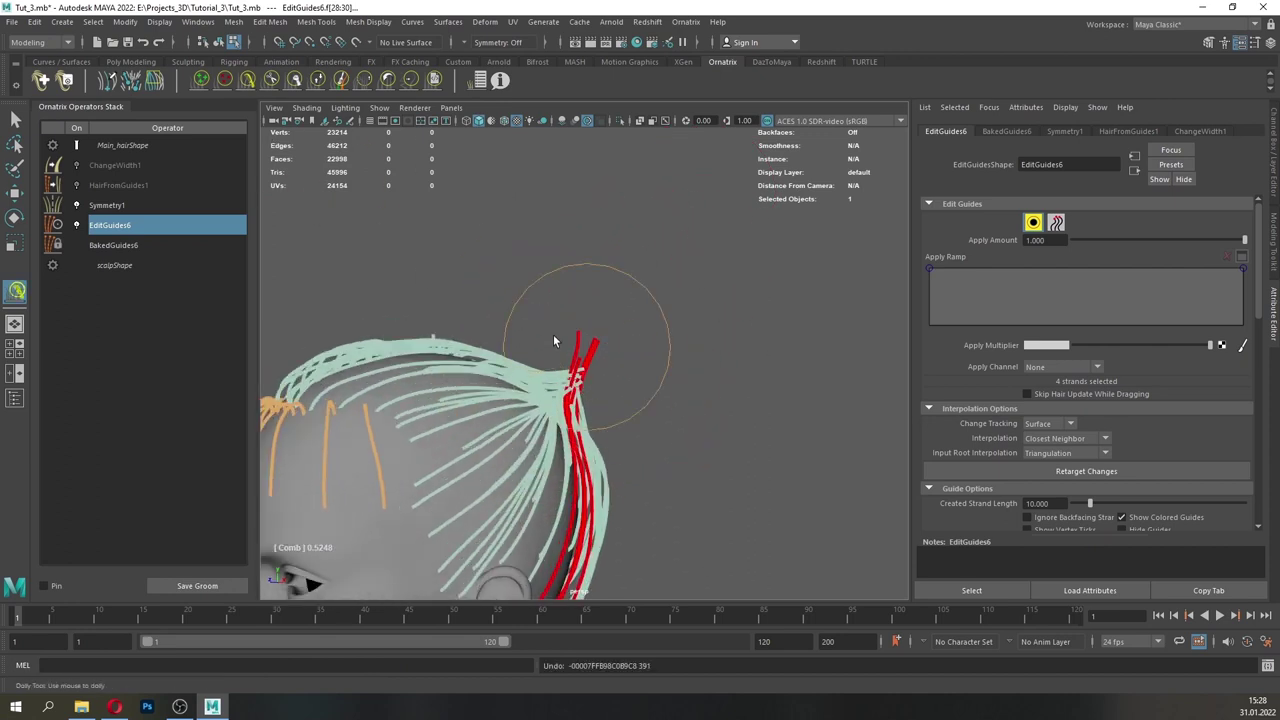
- Check the grow/shrink brush settings, trim the four selected tips further and comb them in with the bunch
scroll(545, 331, up, 3)
double_click(18, 289)
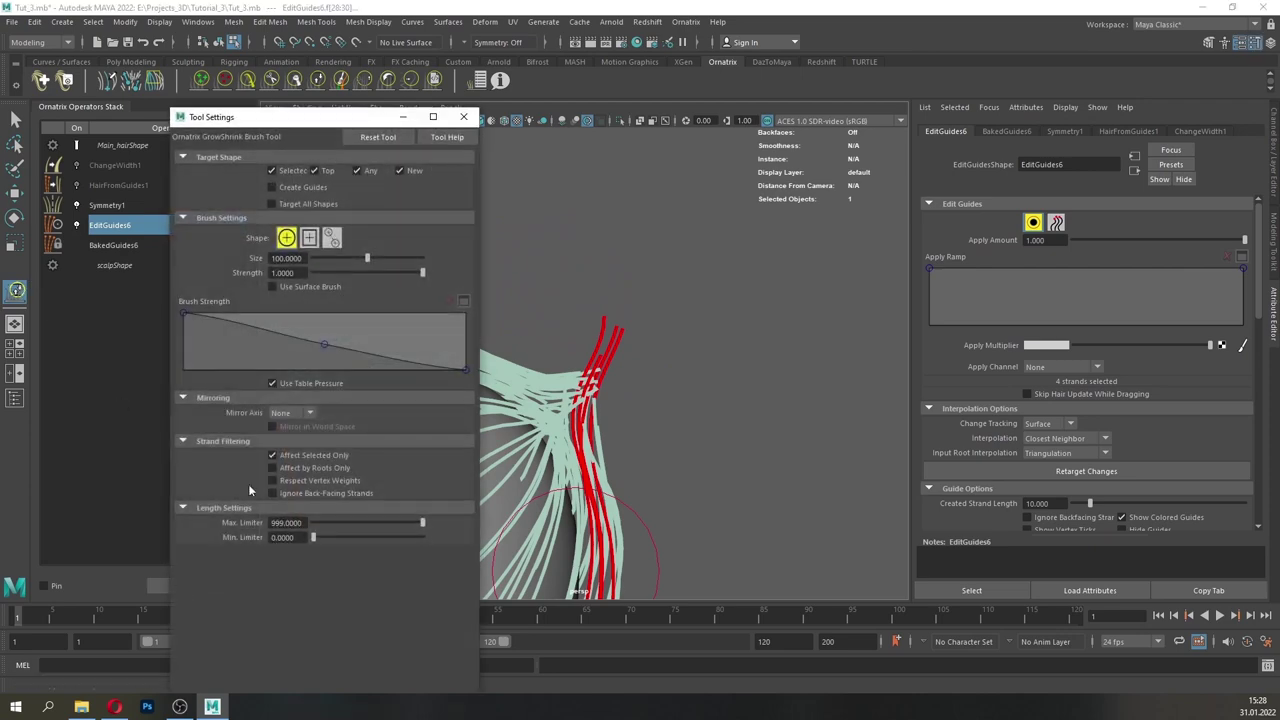
click(464, 117)
drag(612, 297, 611, 317)
alt+drag(655, 385, 541, 429)
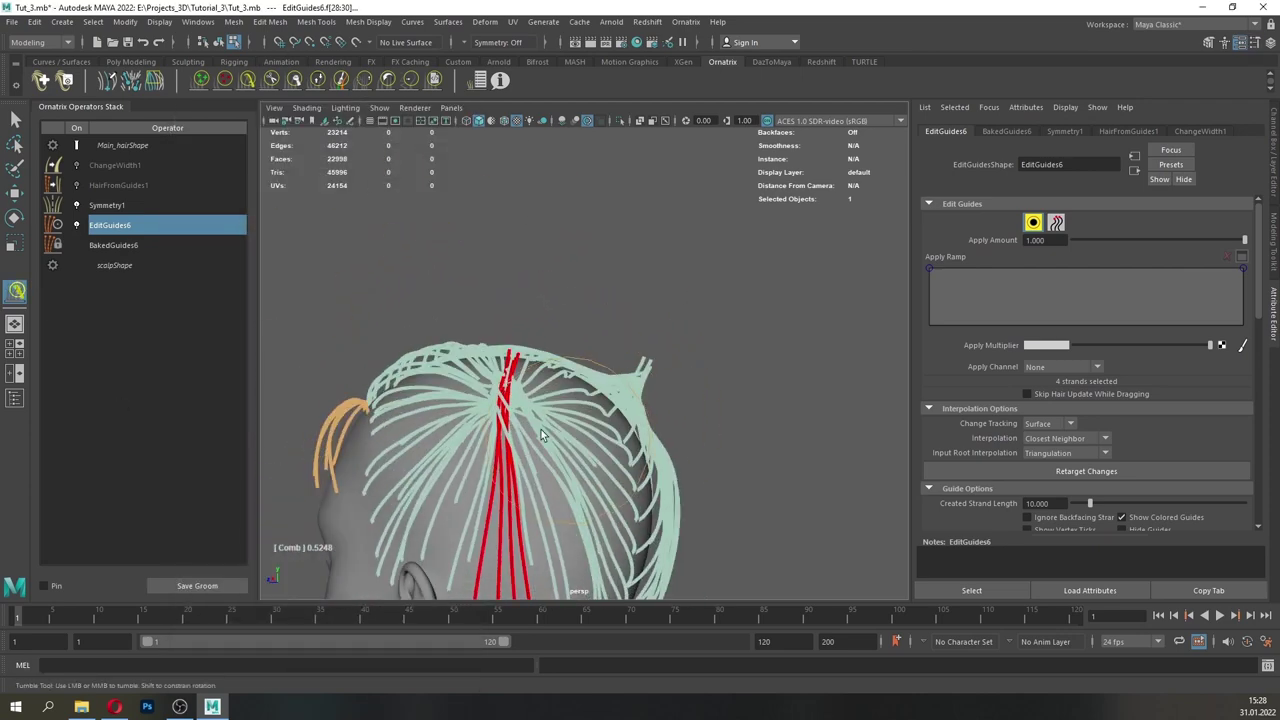
- Select three guides behind the ear, lengthen them, comb their tips up into the bunch and trim them to match
click(15, 119)
alt+drag(290, 310, 505, 494)
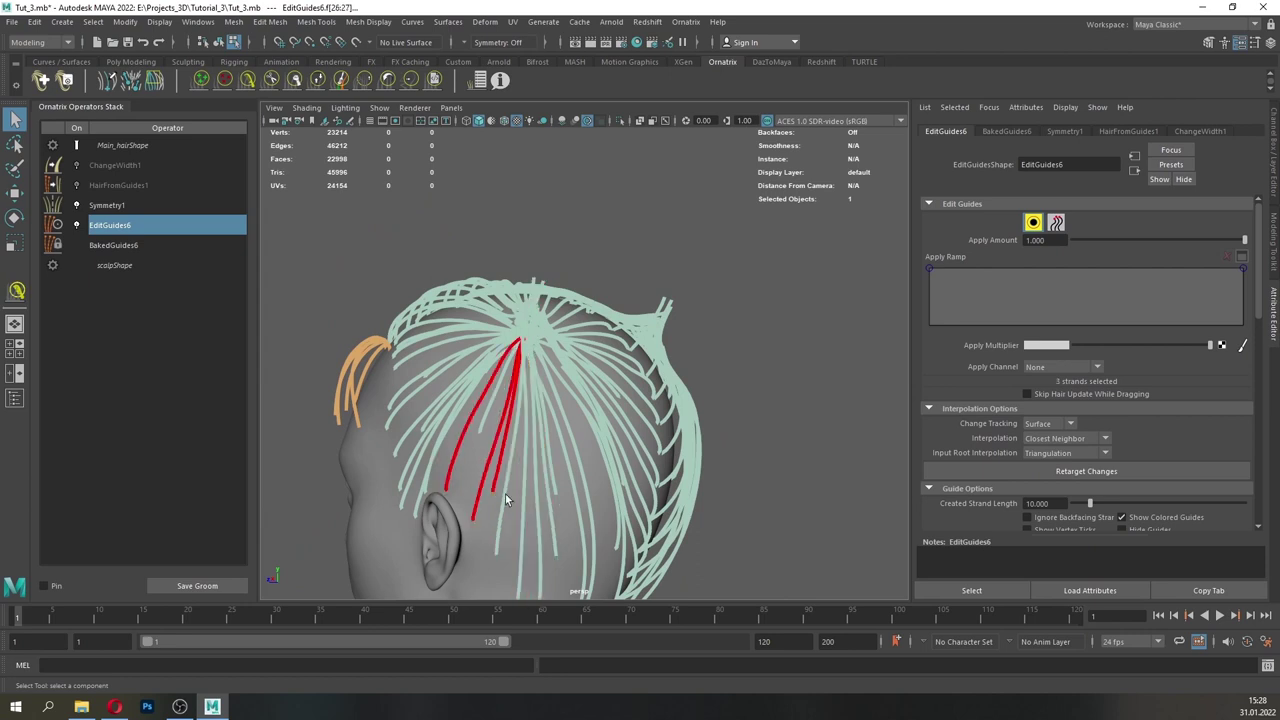
click(248, 82)
mouse_move(430, 390)
alt+mouse_down()
mouse_move(540, 390)
mouse_move(500, 400)
mouse_move(499, 373)
alt+mouse_up()
scroll(540, 390, up, 3)
click(318, 83)
click(247, 88)
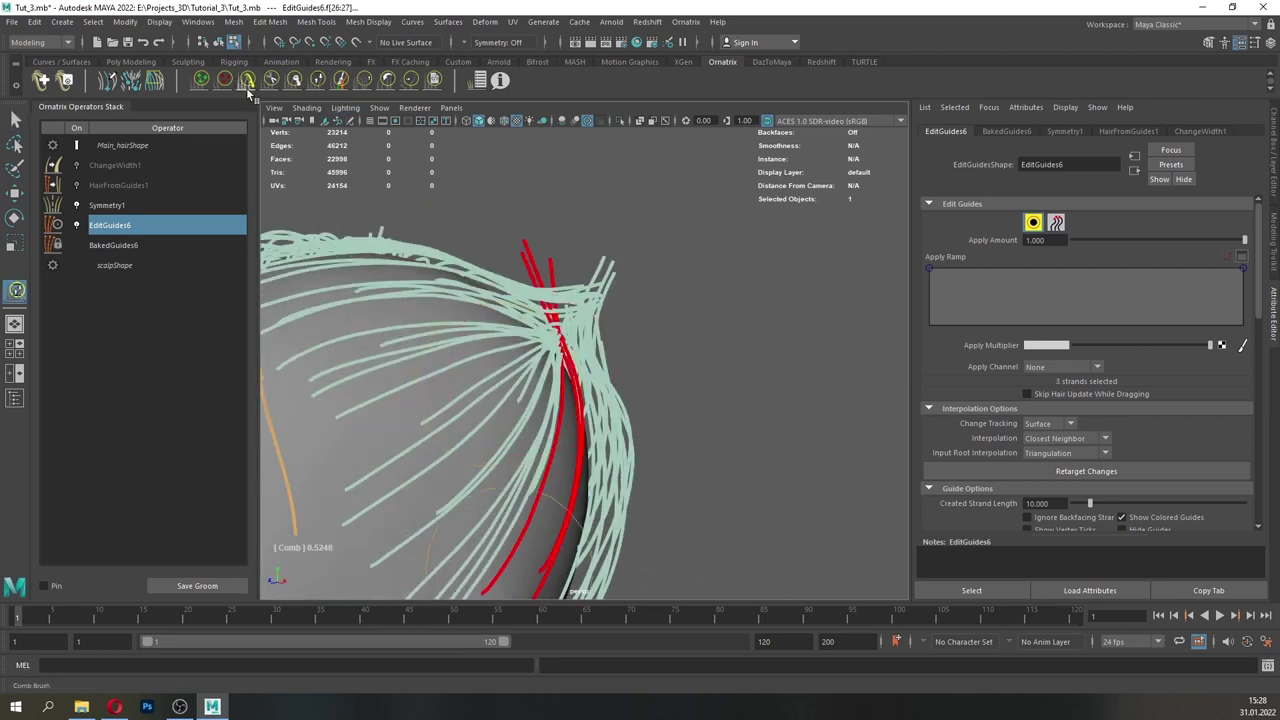
mouse_move(470, 252)
mouse_down()
mouse_move(550, 228)
mouse_move(508, 245)
mouse_move(497, 274)
mouse_move(515, 268)
mouse_move(492, 298)
mouse_up()
alt+drag(680, 305, 606, 321)
mouse_move(656, 288)
alt+mouse_down()
mouse_move(648, 305)
mouse_move(509, 200)
mouse_move(537, 247)
alt+mouse_up()
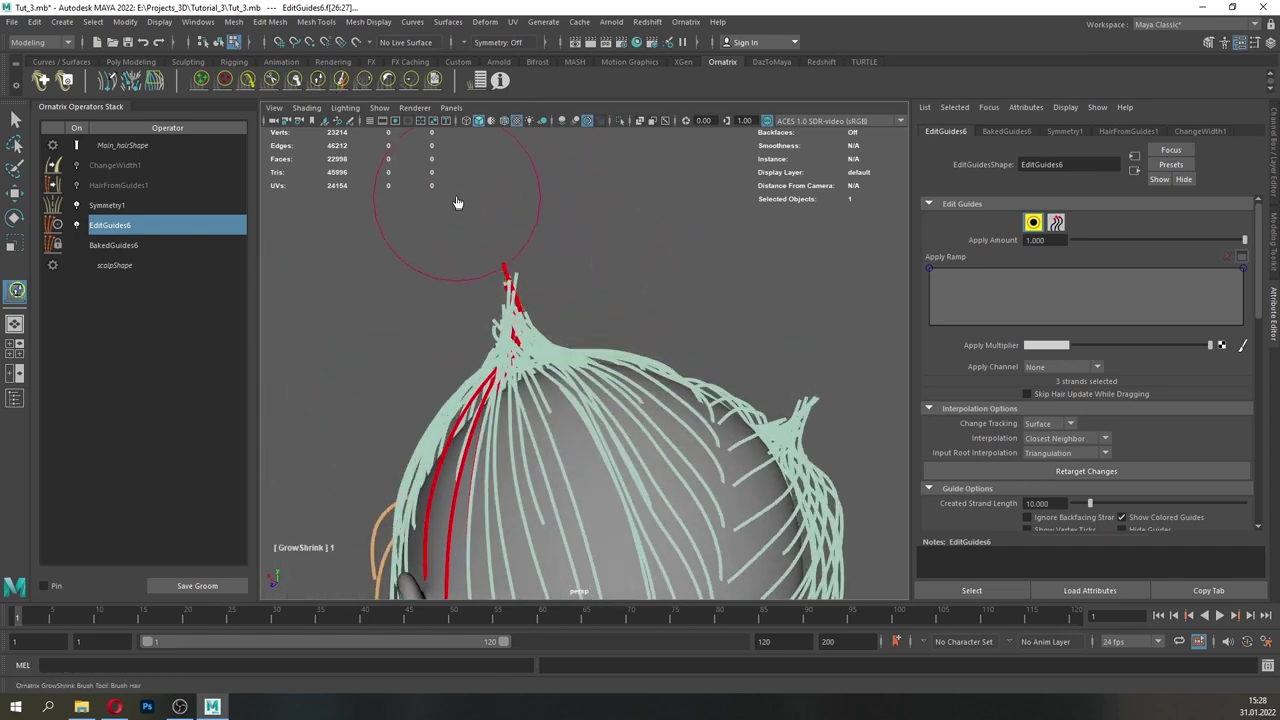
mouse_move(450, 345)
alt+mouse_down()
mouse_move(543, 368)
mouse_move(630, 368)
alt+mouse_up()
- Select the five guides above and in front of the ear, extend them and comb their ends up through the gathering point
key(q)
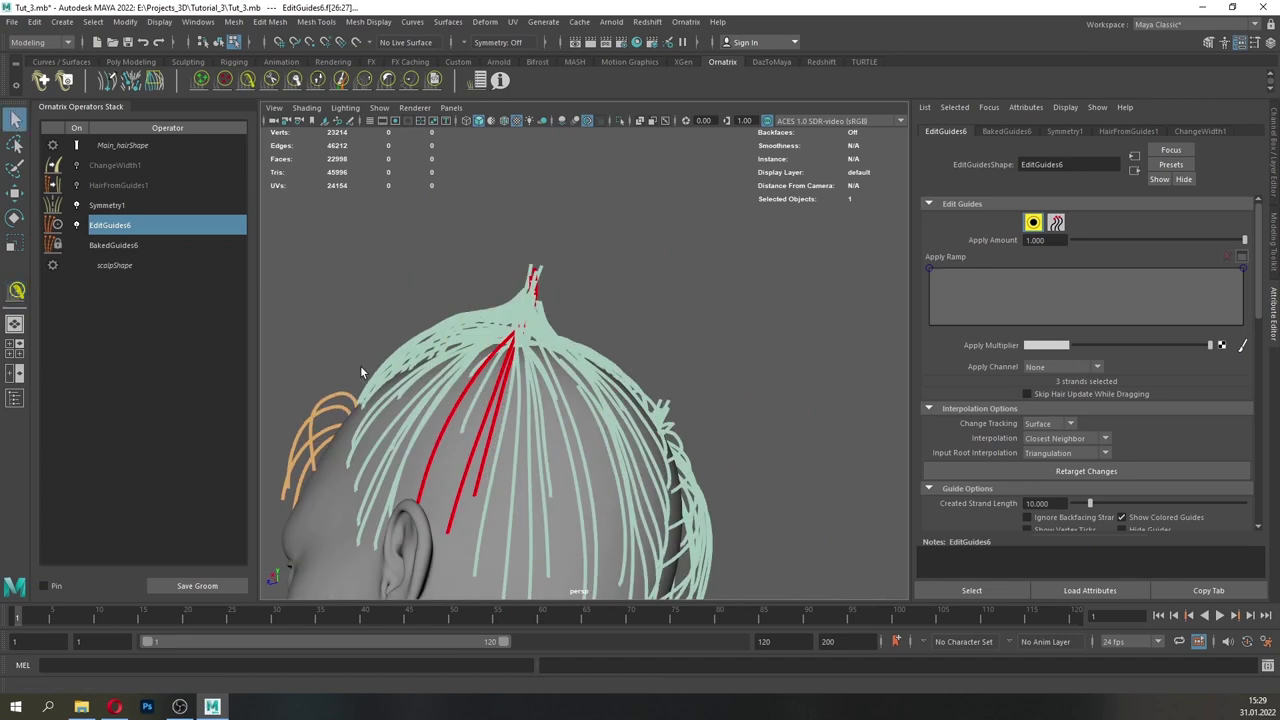
alt+middle_drag(363, 369, 458, 280)
drag(513, 426, 462, 388)
click(248, 80)
mouse_move(430, 270)
alt+mouse_down()
mouse_move(605, 335)
mouse_move(645, 262)
mouse_move(502, 270)
alt+mouse_up()
mouse_move(572, 197)
mouse_down()
mouse_move(616, 183)
mouse_move(577, 280)
mouse_move(500, 300)
mouse_up()
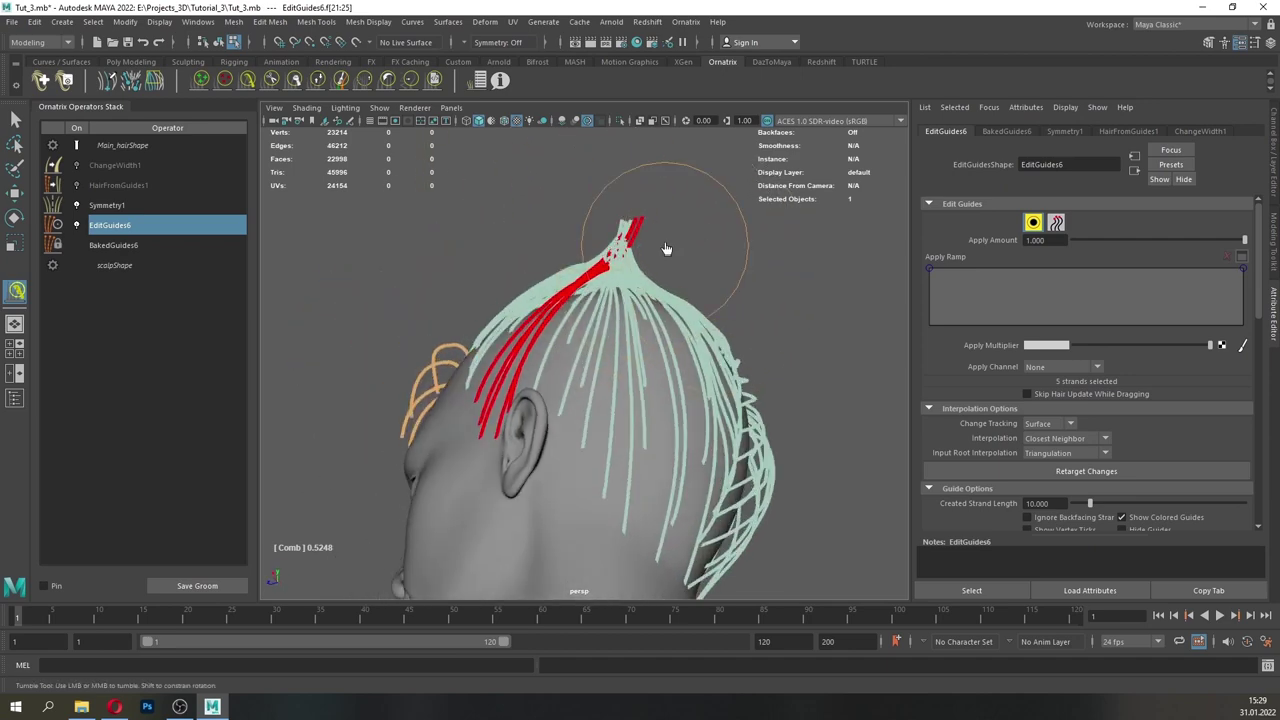
drag(699, 217, 685, 211)
click(247, 81)
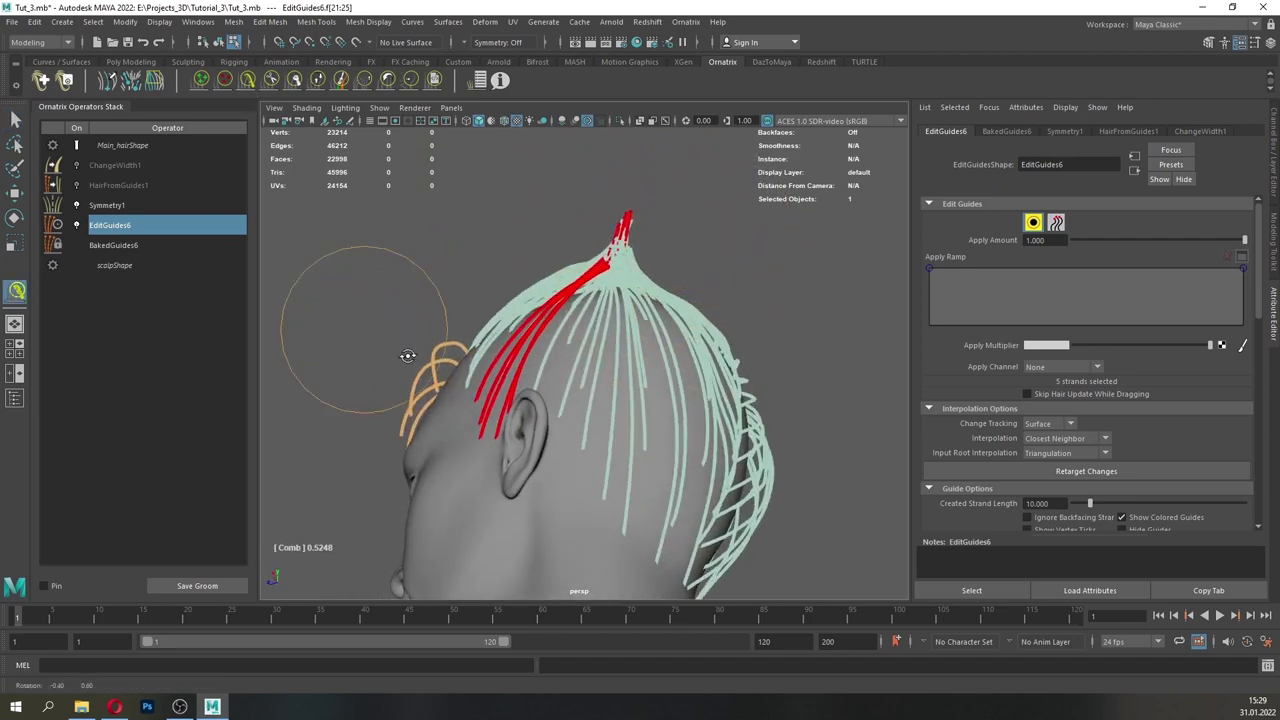
alt+drag(408, 356, 569, 520)
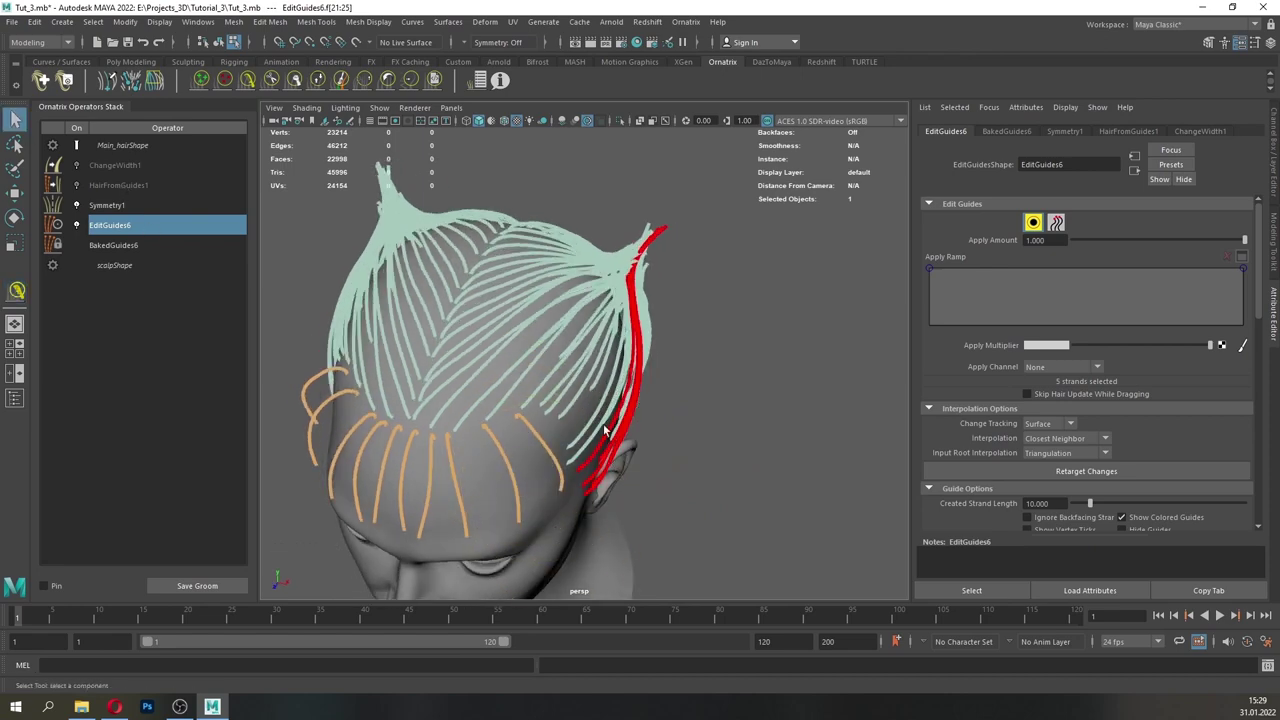
- Comb the ends of the five selected side guides up into the gathered bunch
mouse_move(604, 430)
alt+mouse_down()
mouse_move(496, 391)
mouse_move(466, 308)
alt+mouse_up()
click(247, 82)
alt+drag(420, 165, 320, 104)
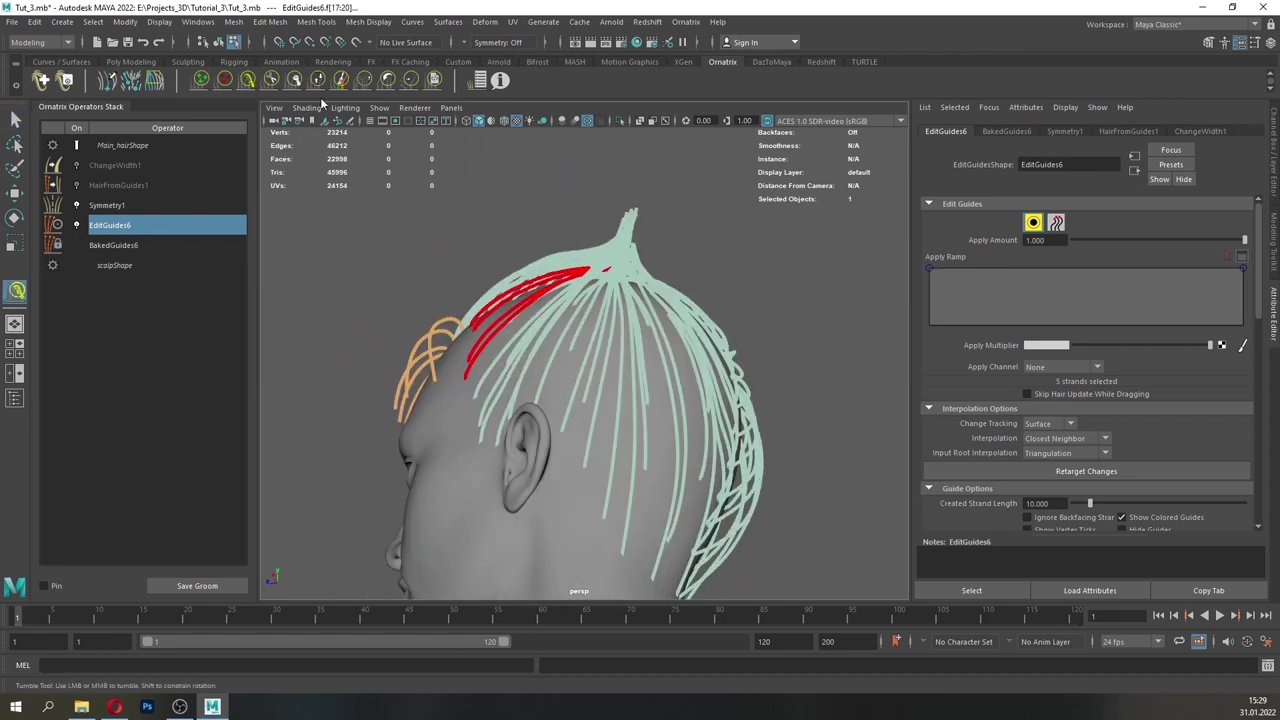
click(318, 82)
mouse_move(608, 296)
alt+mouse_down()
mouse_move(564, 292)
mouse_move(569, 307)
alt+mouse_up()
click(271, 82)
alt+drag(648, 425, 624, 352)
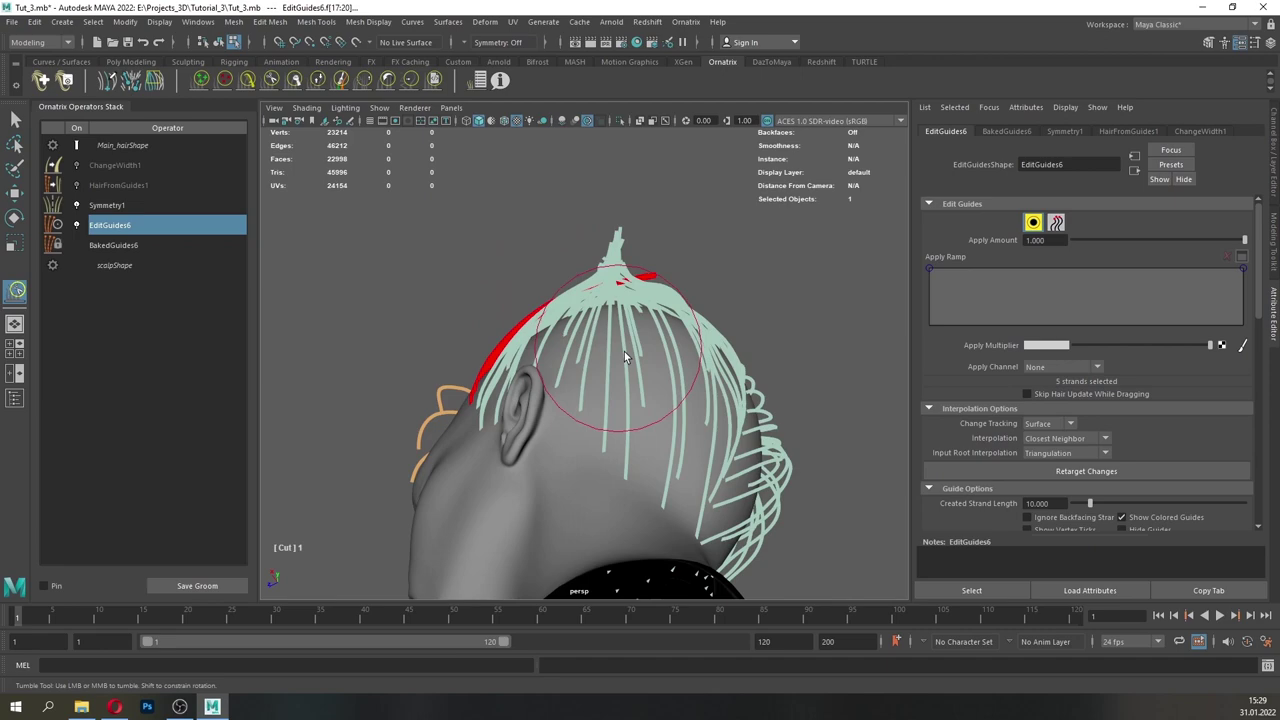
click(250, 84)
alt+drag(440, 200, 458, 250)
mouse_move(692, 300)
mouse_down()
mouse_move(663, 223)
mouse_move(671, 257)
mouse_up()
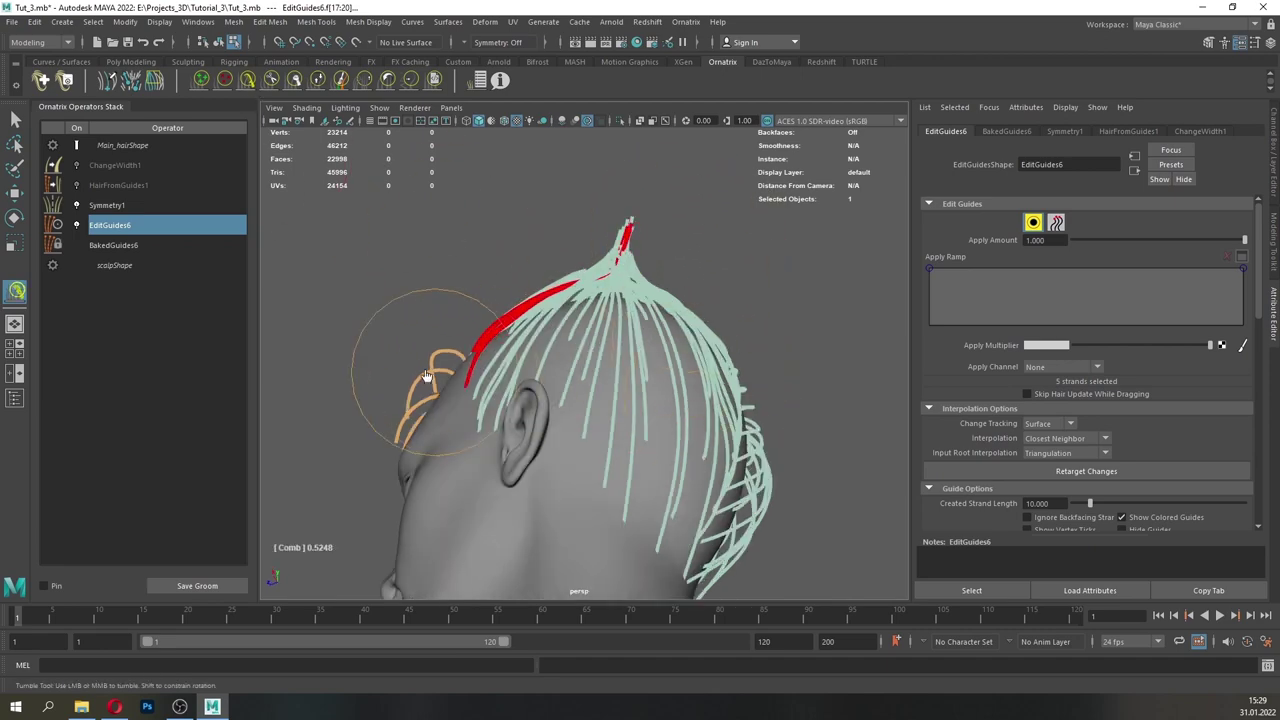
- Select the three front guides near the temple, lengthen them back to the bunch and comb their ends up through it
mouse_move(427, 376)
alt+mouse_down()
mouse_move(671, 494)
mouse_move(669, 437)
mouse_move(736, 460)
alt+mouse_up()
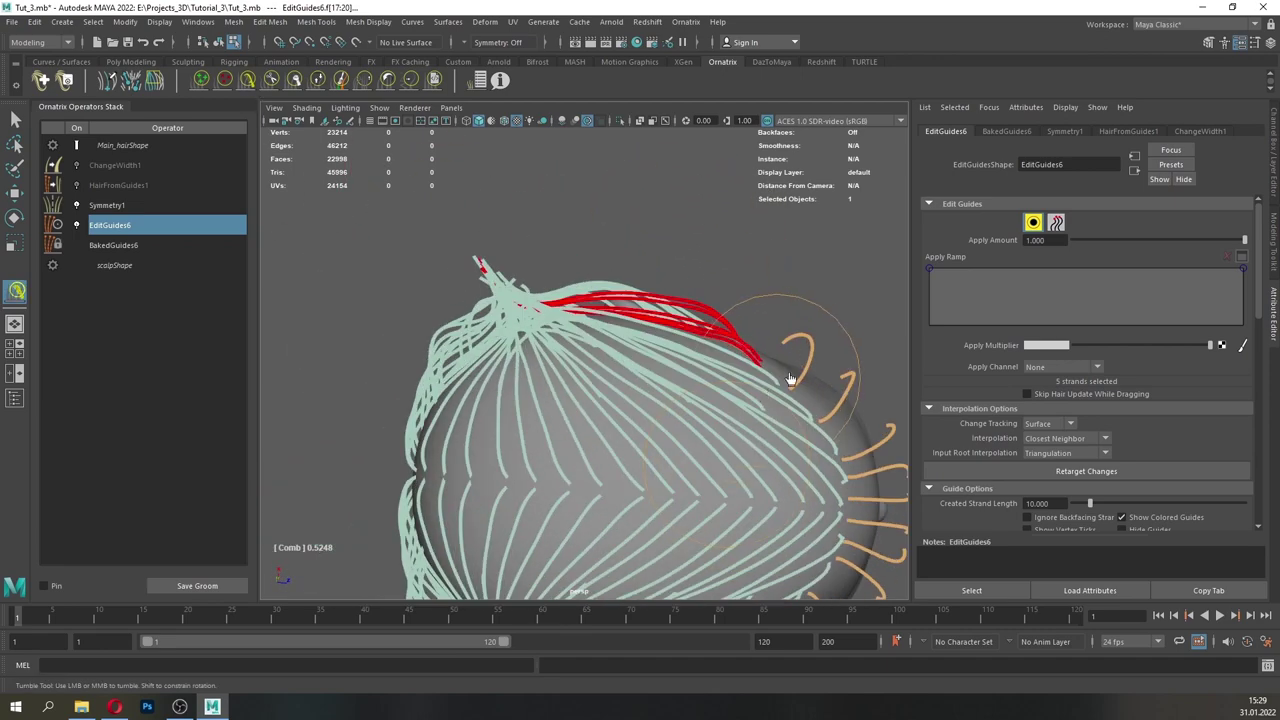
alt+drag(790, 379, 351, 297)
alt+drag(547, 315, 554, 362)
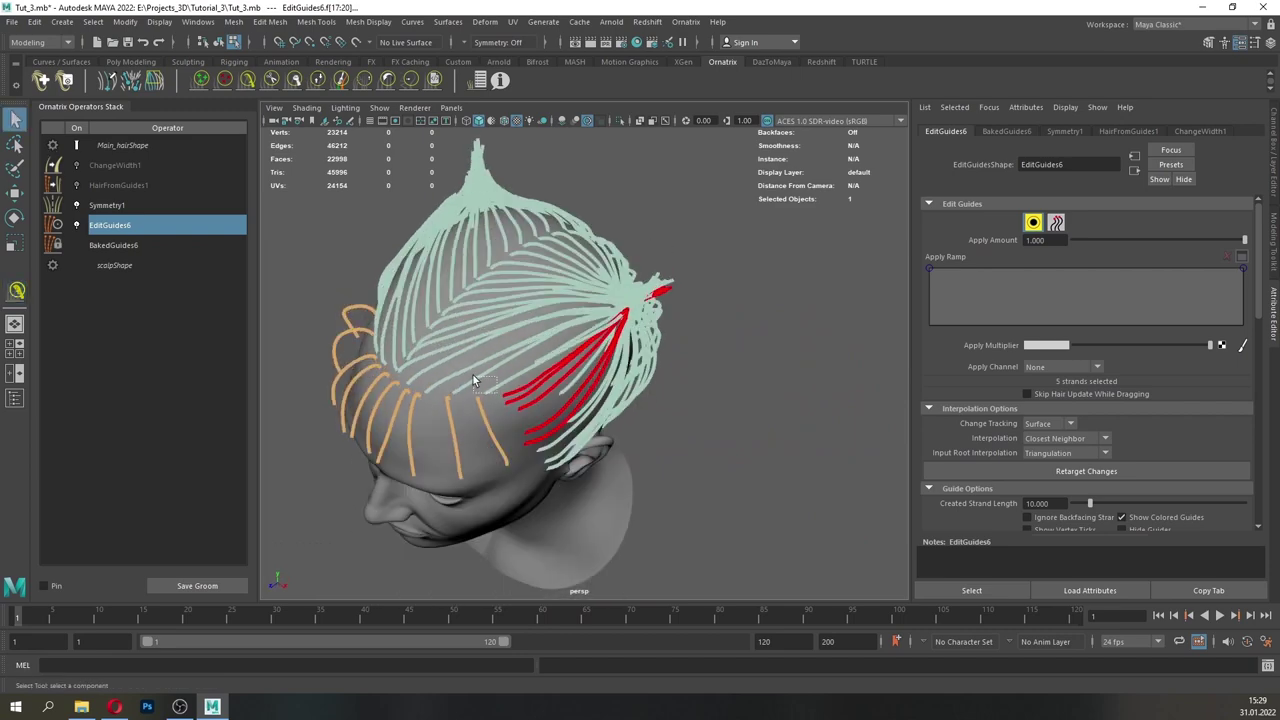
drag(473, 375, 513, 372)
mouse_move(515, 372)
alt+mouse_down()
mouse_move(507, 328)
mouse_move(577, 295)
alt+mouse_up()
click(309, 87)
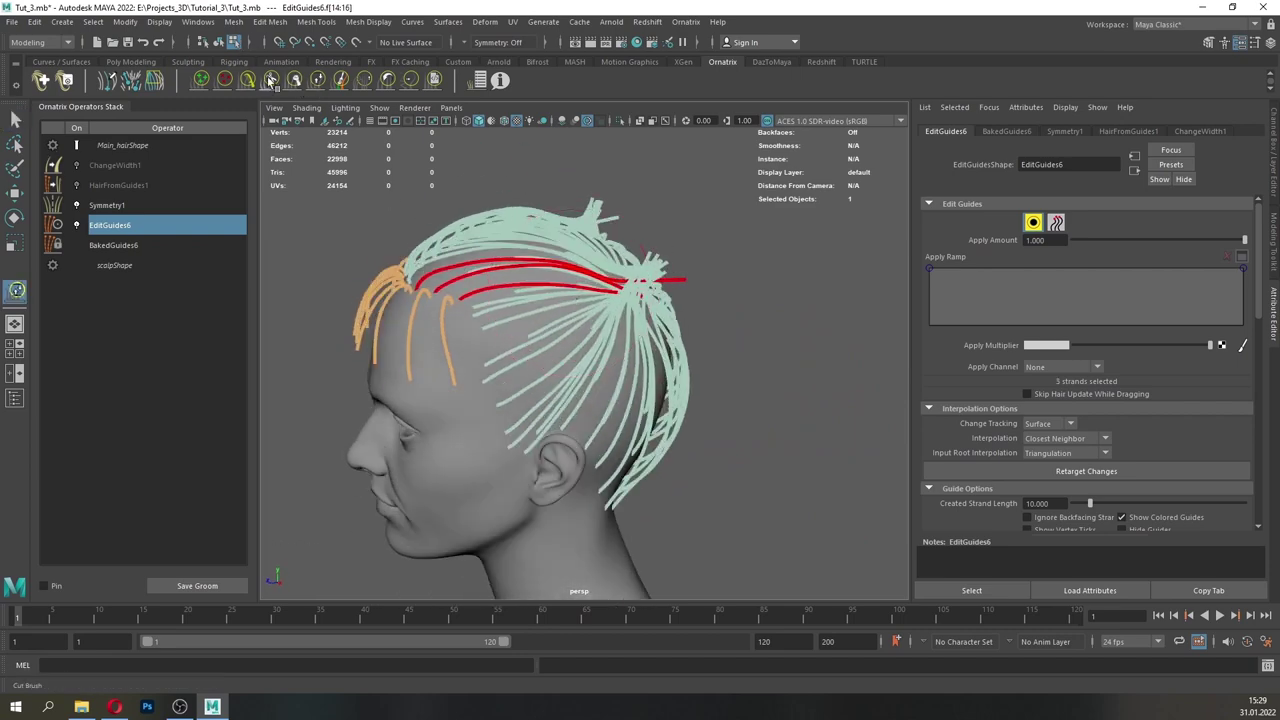
click(250, 83)
alt+drag(598, 428, 609, 385)
alt+drag(682, 362, 690, 340)
drag(692, 322, 666, 287)
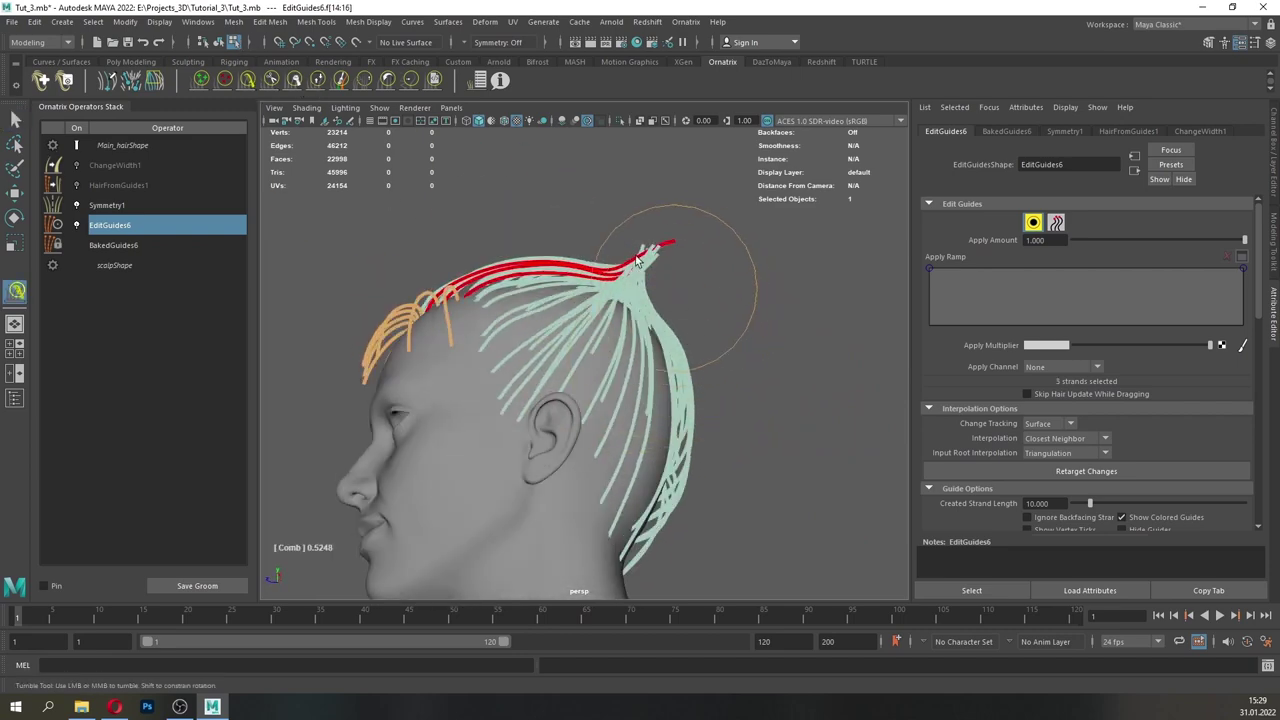
- Trim the tips of the three front guides with the grow/shrink brush and comb them upright against the bunch
scroll(660, 295, up, 5)
alt+middle_drag(656, 312, 648, 428)
alt+drag(648, 428, 636, 390)
drag(611, 267, 616, 267)
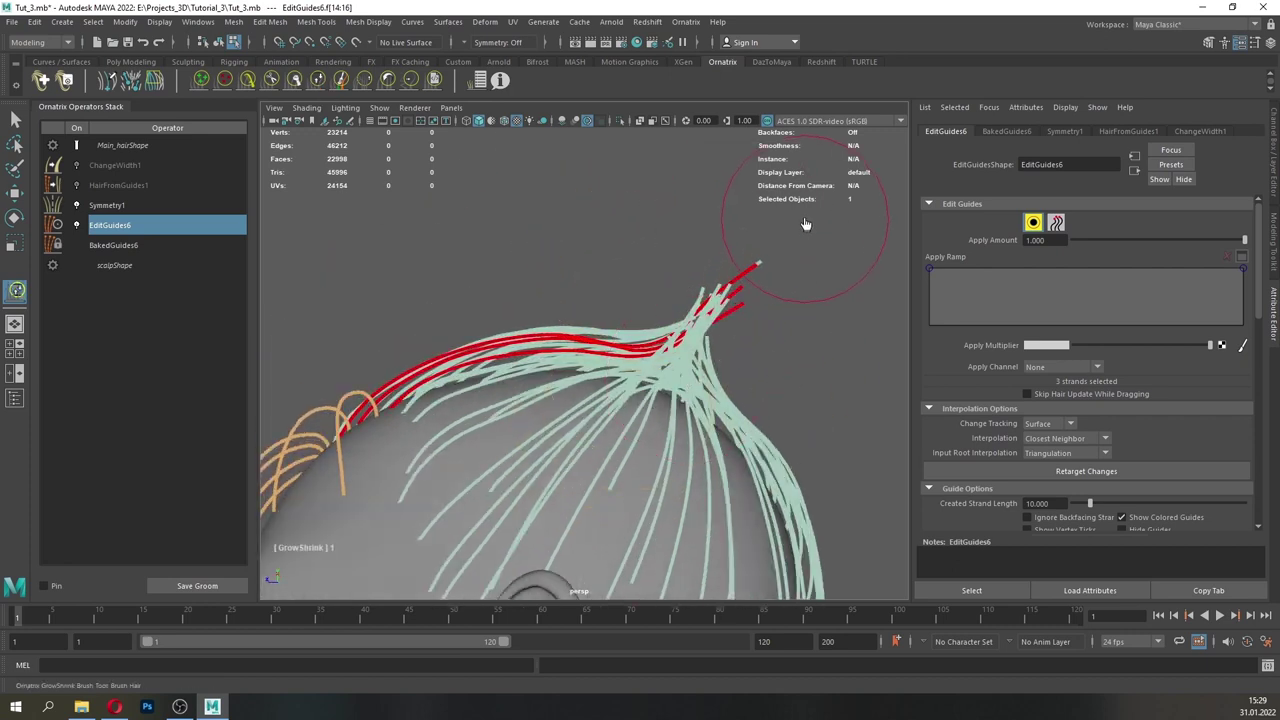
click(250, 81)
alt+drag(830, 302, 752, 211)
key(shift)
click(248, 81)
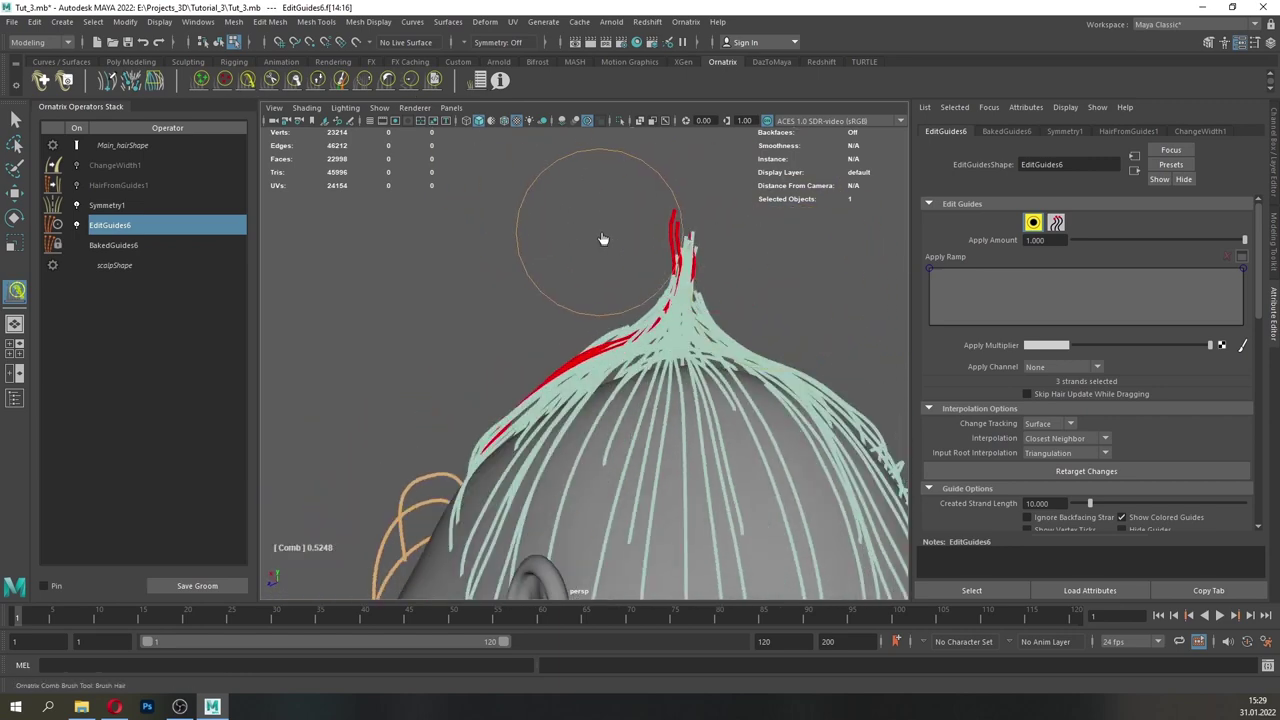
drag(614, 236, 652, 243)
- Turn on ChangeWidth1 and HairFromGuides1 and examine the generated hair from both sides of the head
alt+drag(360, 431, 545, 412)
click(16, 119)
click(118, 168)
click(77, 166)
click(78, 186)
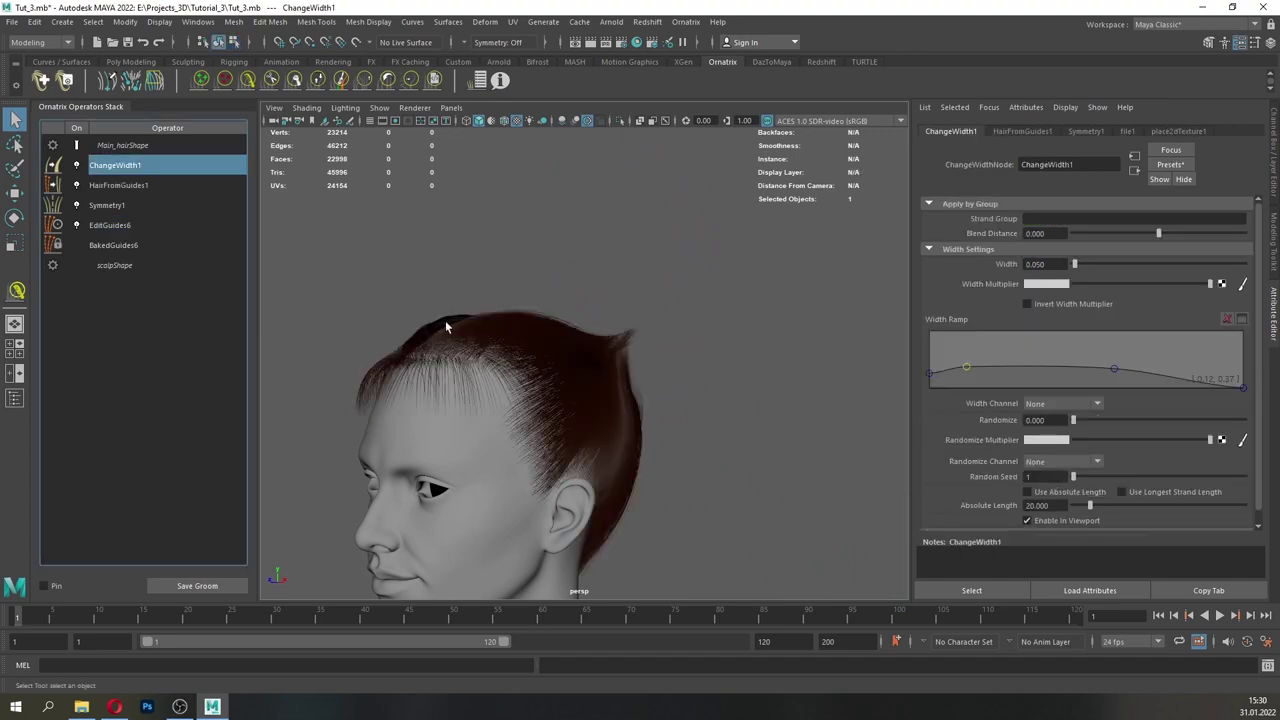
alt+drag(478, 337, 613, 397)
scroll(613, 397, up, 5)
alt+drag(613, 397, 828, 302)
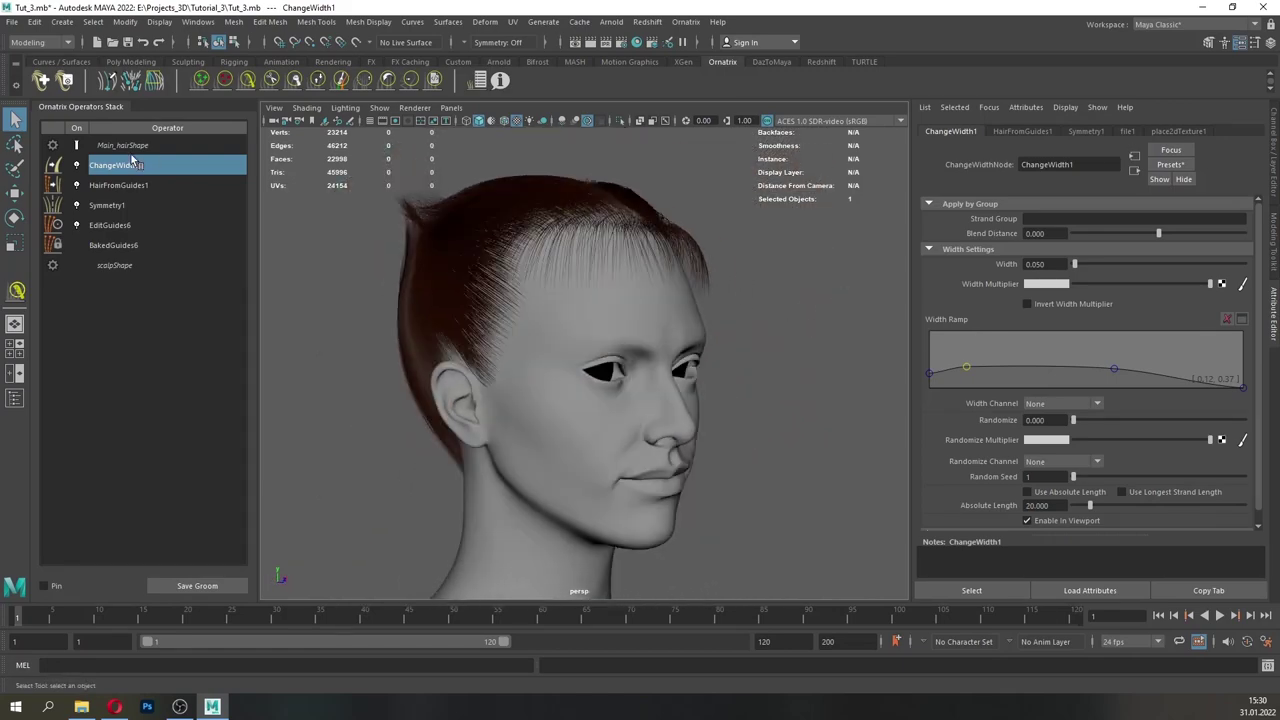
- Save the scene and turn off HairFromGuides1 and ChangeWidth1 to get back to the EditGuides6 guides
click(14, 23)
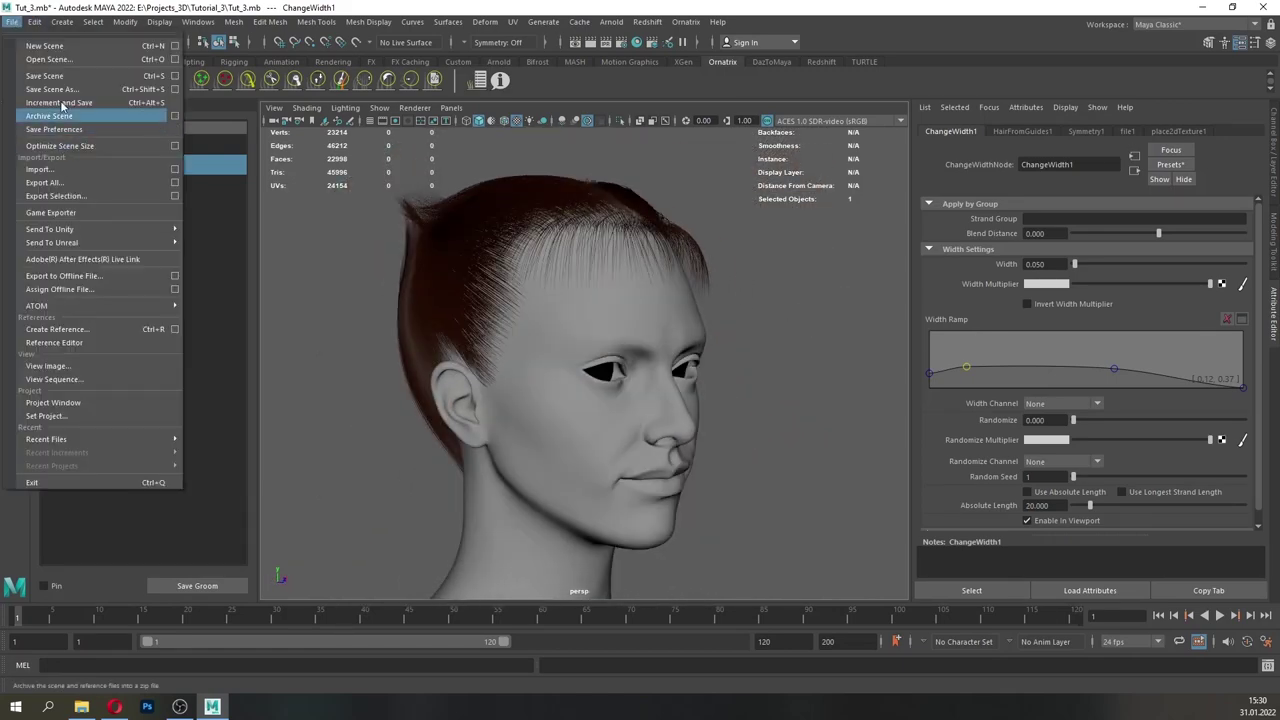
click(48, 75)
click(116, 227)
click(77, 185)
click(77, 166)
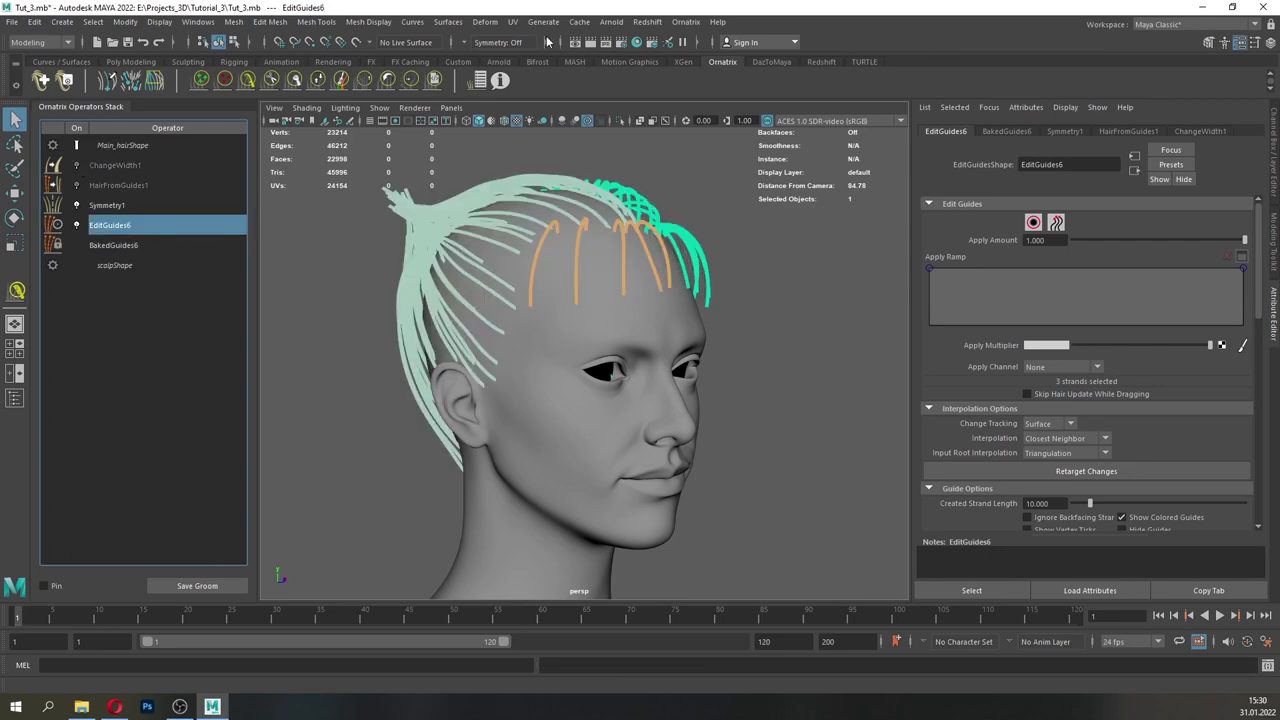
- Add a new edit guides operator, collapse the stack up to EditGuides6 and turn on strand editing in EditGuides7
click(686, 22)
click(702, 178)
right_click(213, 244)
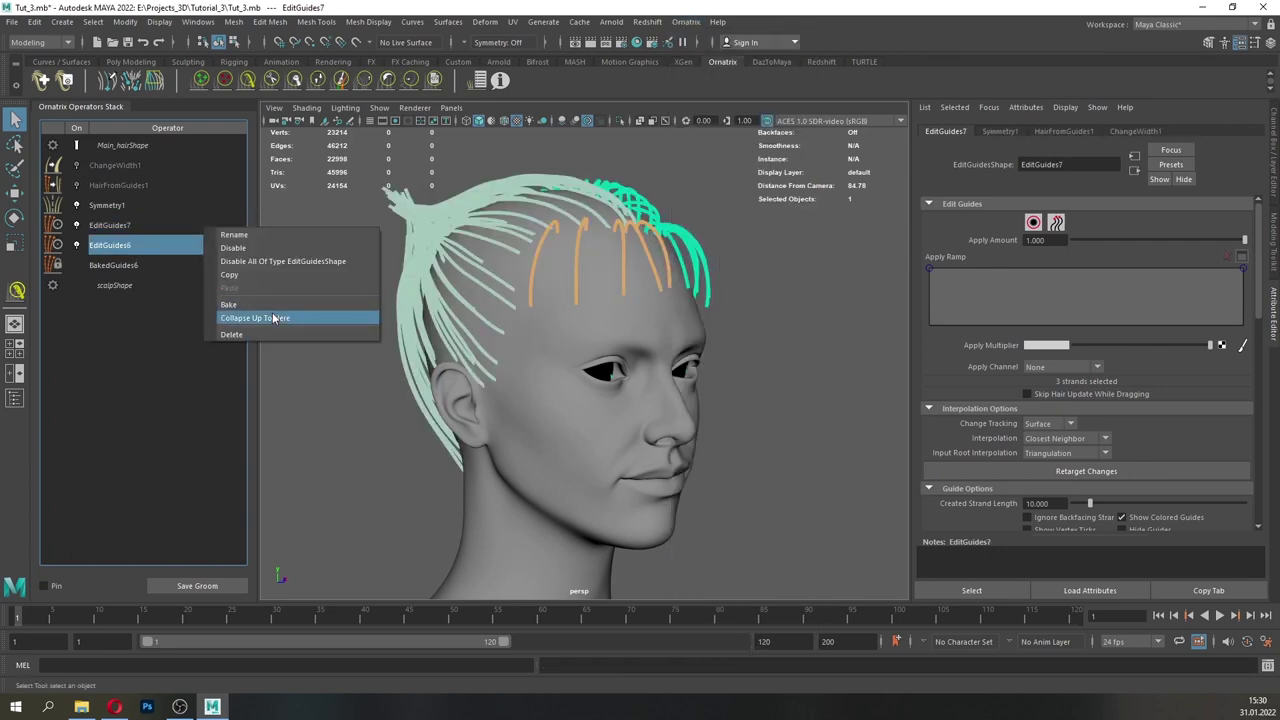
click(272, 314)
click(190, 226)
click(1033, 222)
- Hide the Head mesh and select the scalp so that its painted mask can be checked around the ear
alt+drag(490, 330, 535, 345)
alt+right_drag(535, 345, 514, 412)
alt+drag(514, 412, 537, 412)
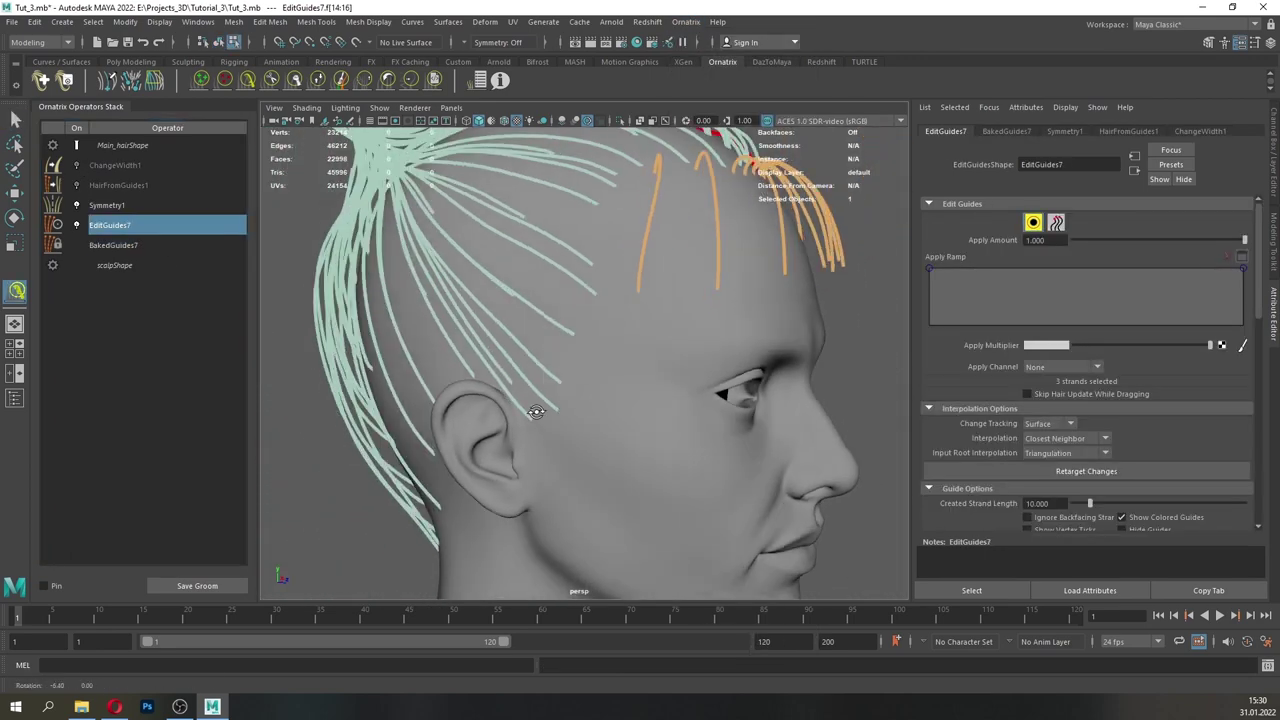
click(199, 26)
click(217, 175)
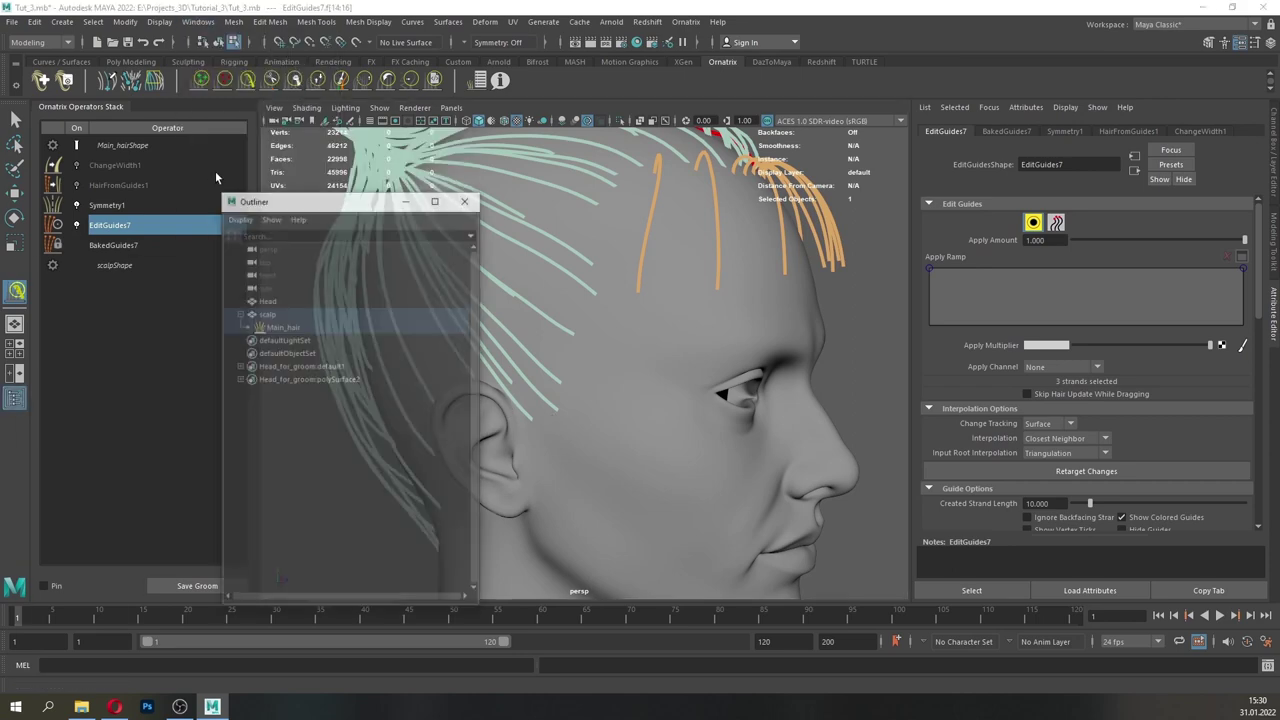
click(380, 271)
key(ctrl+h)
click(373, 285)
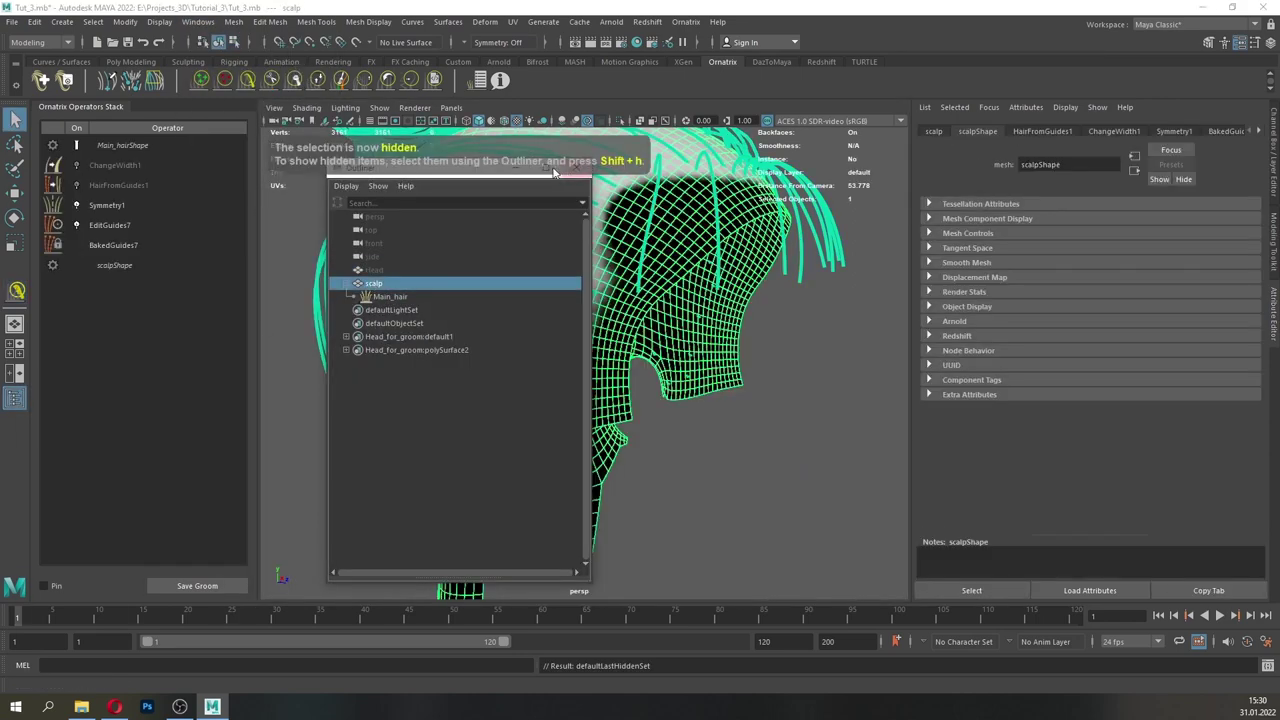
click(577, 168)
- Select the guide in front of the ear in EditGuides7 and shorten it well below the bunch with the grow/shrink brush
click(103, 227)
click(1034, 223)
drag(1258, 287, 1258, 354)
alt+drag(623, 432, 530, 416)
click(527, 412)
scroll(674, 420, down, 4)
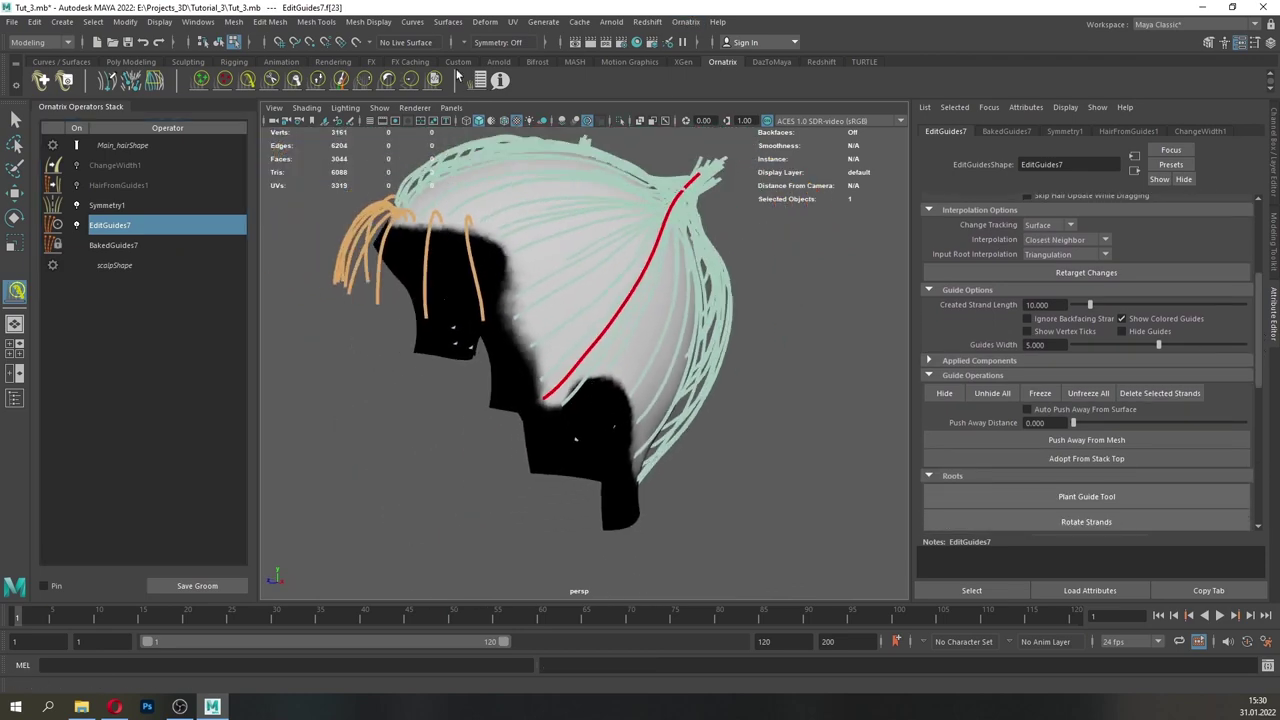
click(319, 82)
scroll(626, 296, down, 2)
drag(656, 258, 666, 234)
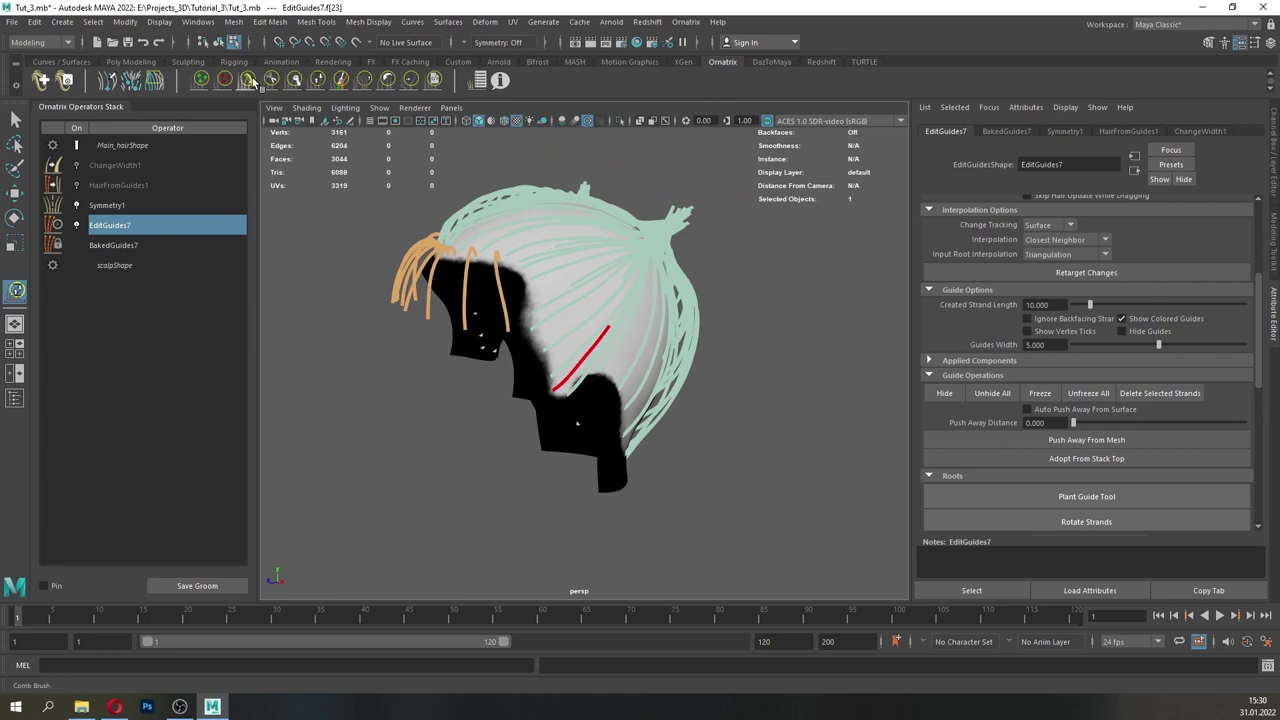
- Show the Head mesh again and select the Main_hair groom
click(199, 22)
click(236, 166)
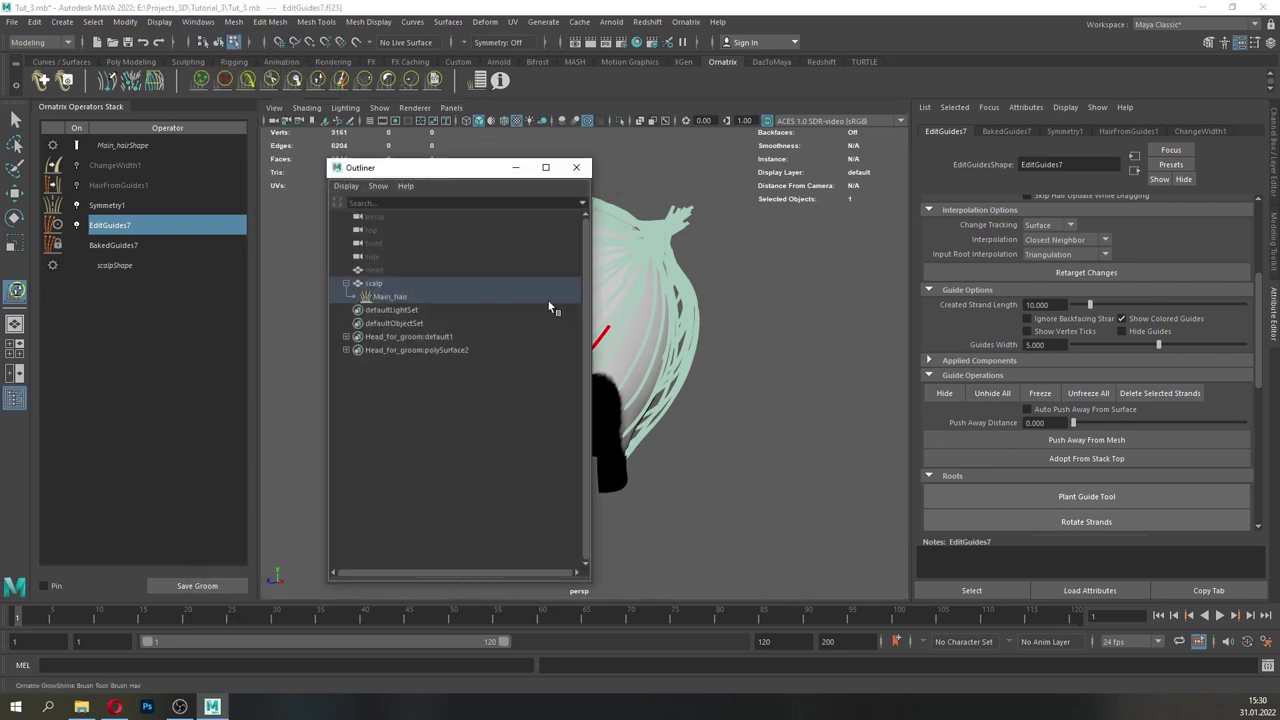
click(386, 271)
key(h)
click(576, 168)
click(613, 239)
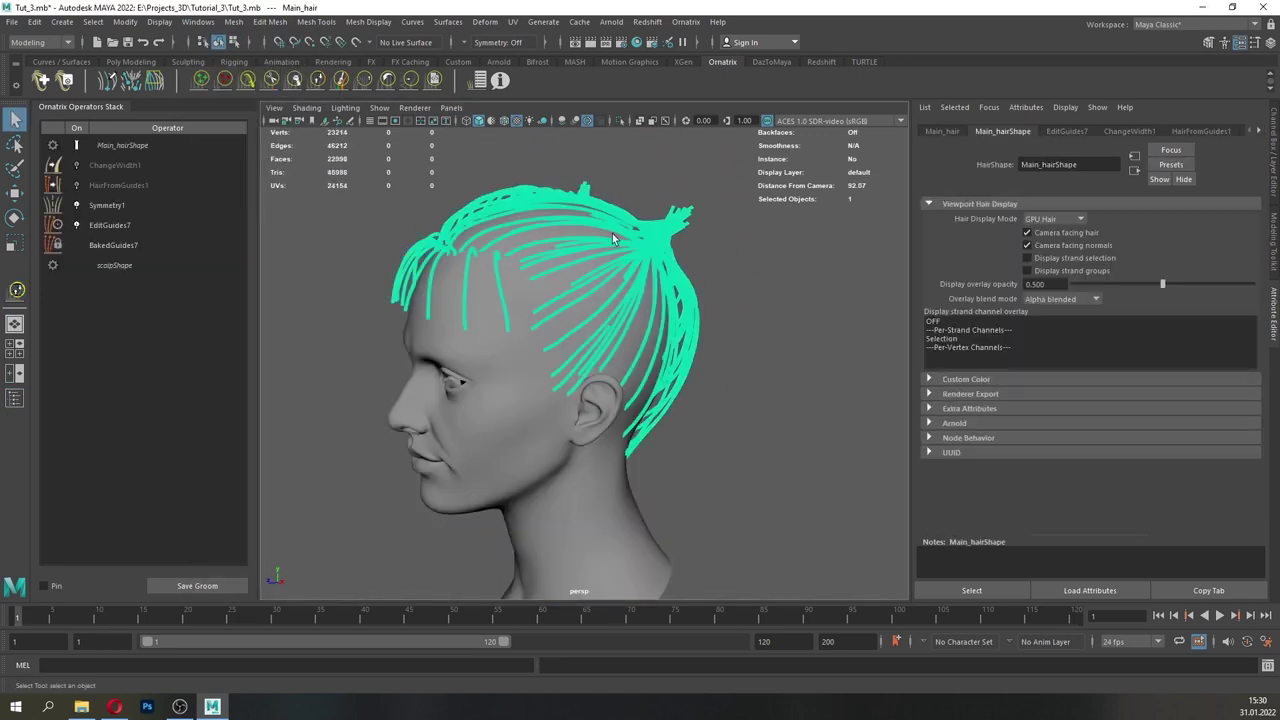
- Resume strand editing in EditGuides7 and comb the shortened guide downward over the ear
click(110, 224)
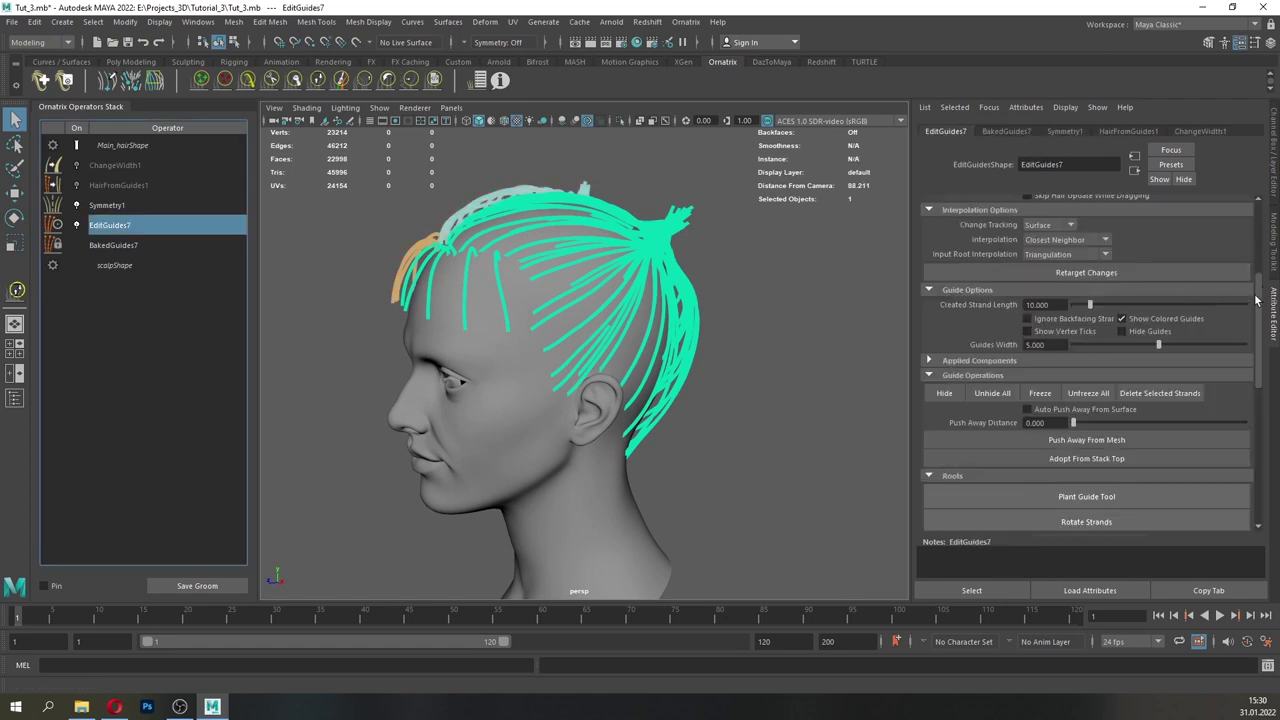
drag(1257, 300, 1257, 226)
click(1033, 223)
click(250, 82)
alt+drag(570, 320, 703, 378)
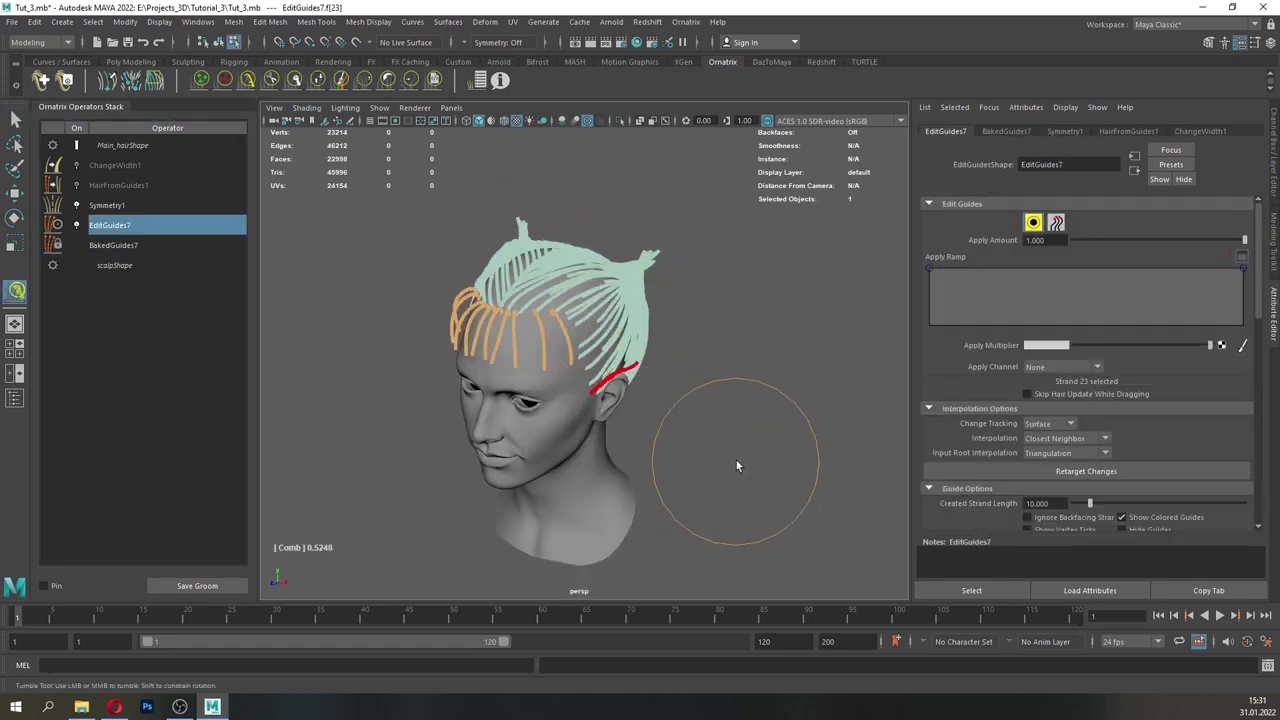
drag(580, 330, 652, 466)
drag(618, 338, 615, 494)
mouse_move(620, 490)
alt+mouse_down()
mouse_move(673, 300)
mouse_move(592, 488)
alt+mouse_up()
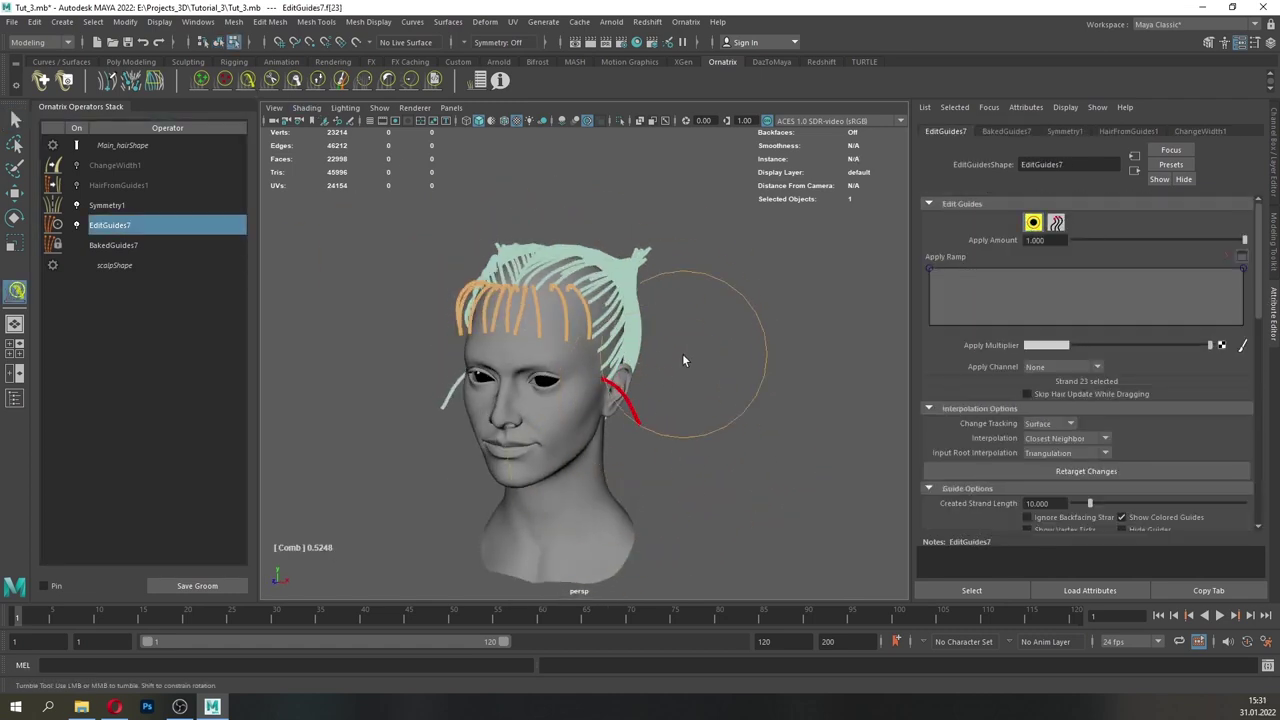
- Comb the shortened guide forward so it hangs straight down the cheek in front of the ear
alt+drag(683, 355, 735, 340)
scroll(690, 340, down, 3)
mouse_move(655, 330)
mouse_down()
mouse_move(611, 455)
mouse_move(596, 462)
mouse_move(638, 429)
mouse_up()
scroll(637, 478, up, 5)
mouse_move(720, 400)
alt+mouse_down()
mouse_move(637, 478)
mouse_move(642, 401)
alt+mouse_up()
scroll(599, 420, up, 4)
alt+drag(566, 462, 618, 420)
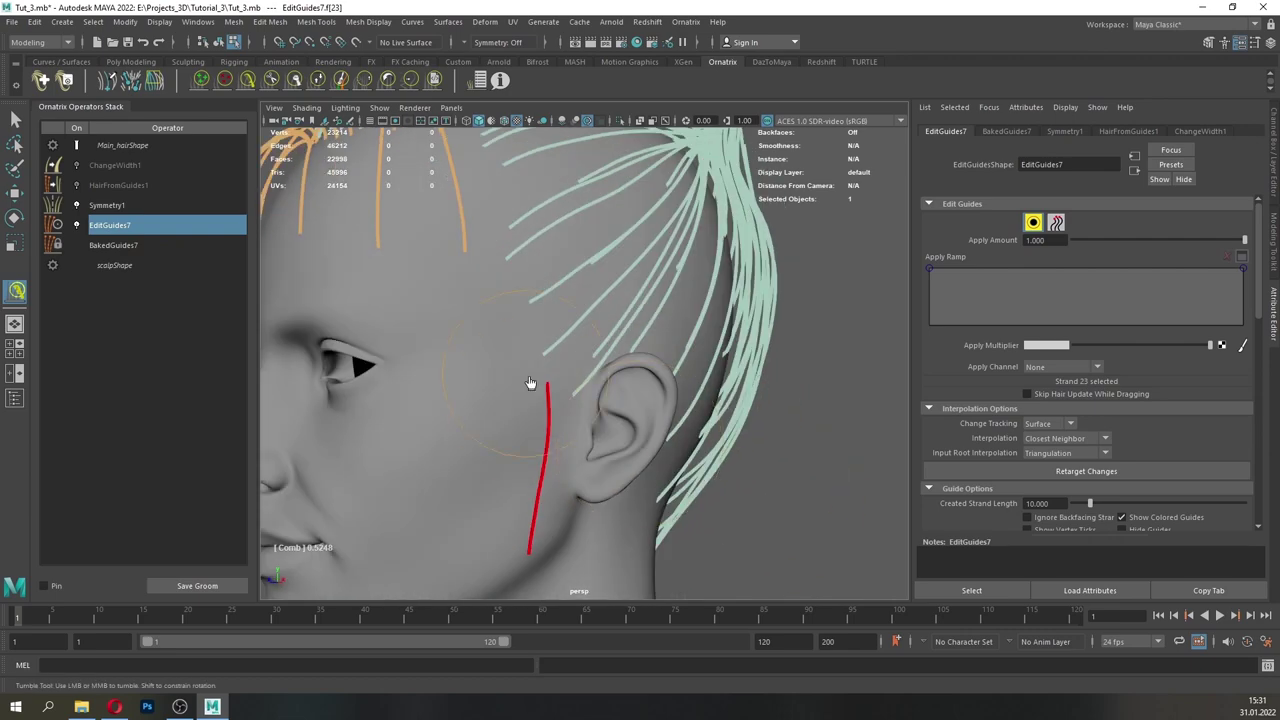
- Comb the hanging guide in front view so its root bows outward and its length follows the side of the face
alt+drag(597, 476, 525, 472)
mouse_move(500, 475)
mouse_down()
mouse_move(430, 500)
mouse_move(647, 517)
mouse_up()
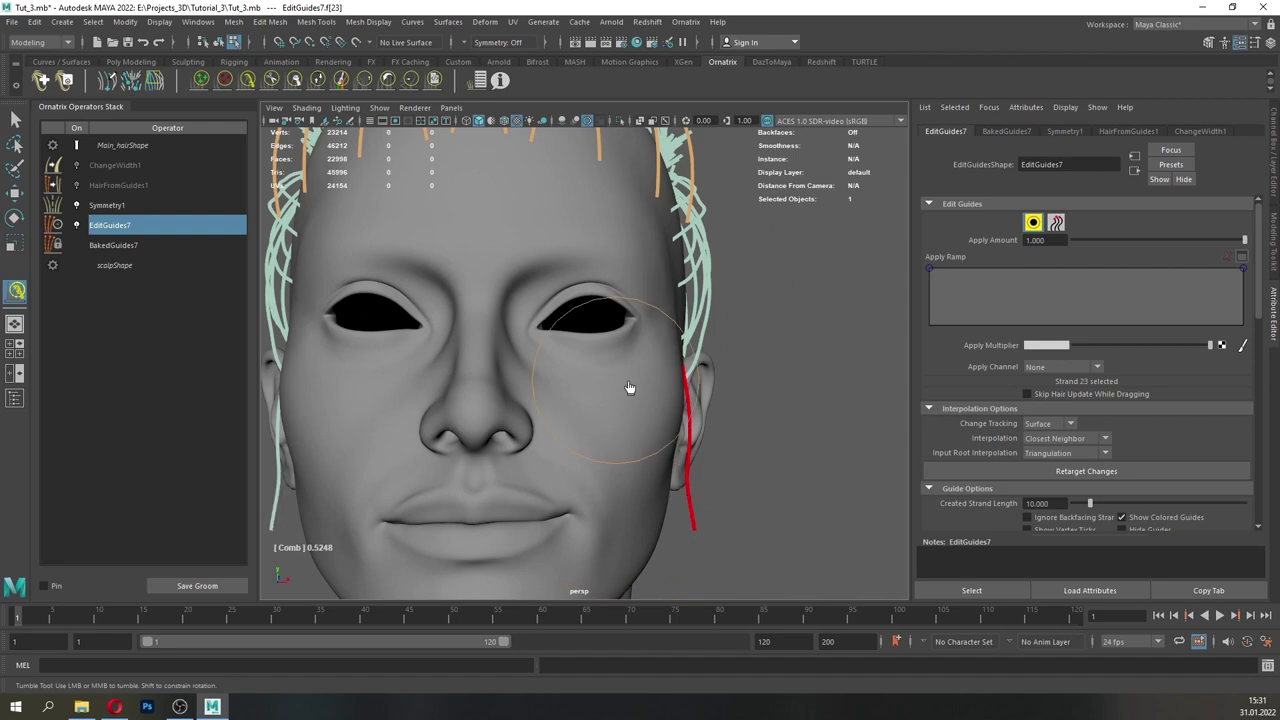
drag(631, 387, 723, 348)
scroll(603, 420, up, 5)
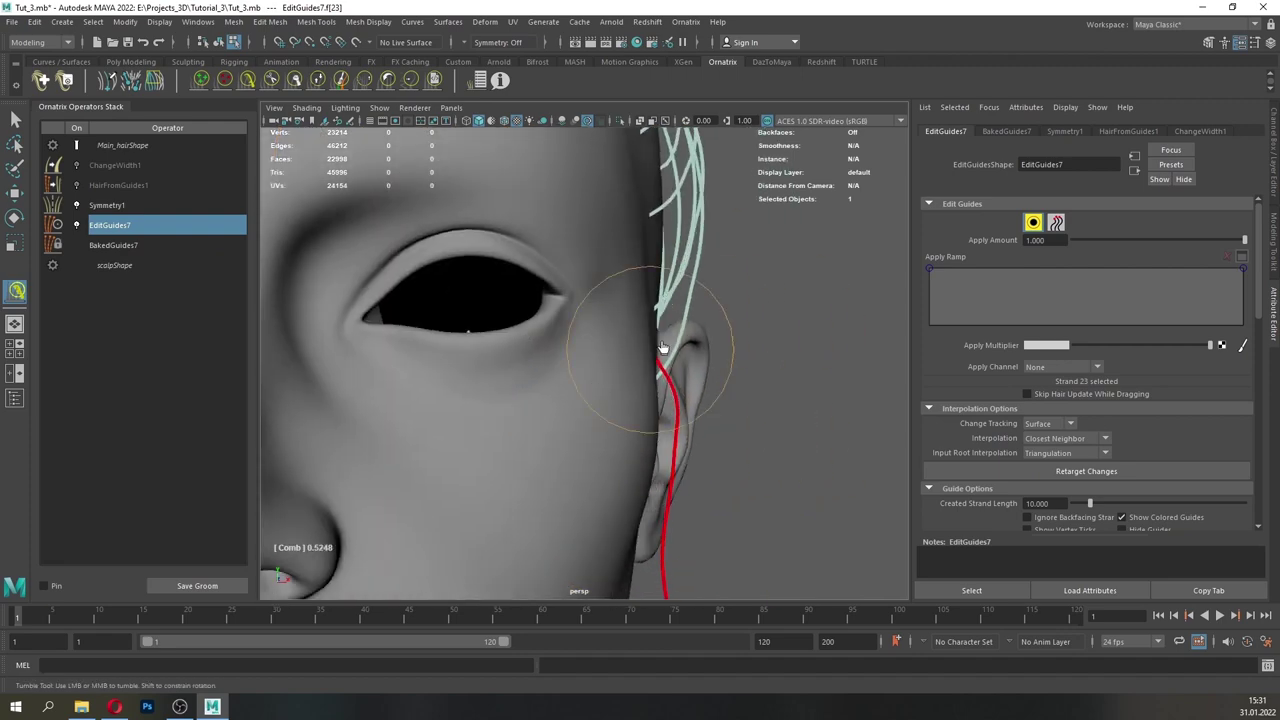
scroll(703, 479, down, 3)
alt+middle_drag(703, 479, 683, 411)
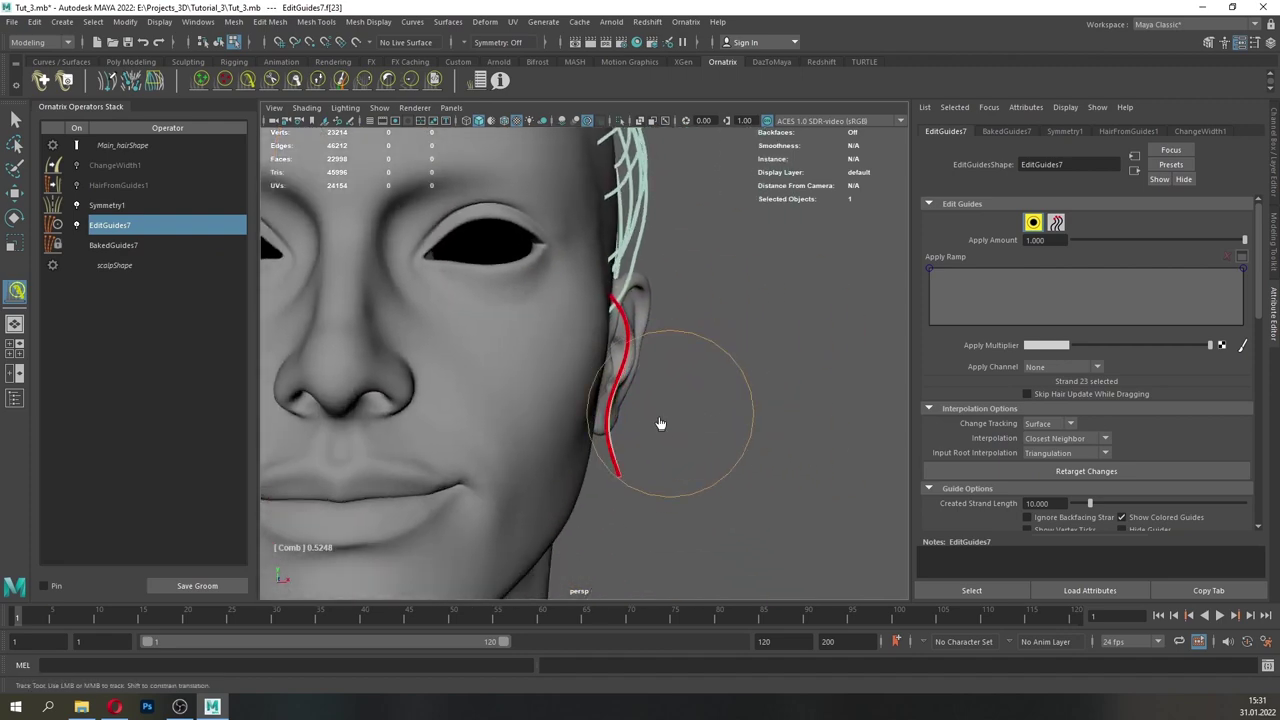
- Select the long guide strand rooted just in front of the ear's upper edge and shorten it with the GrowShrink brush
alt+drag(661, 423, 430, 418)
click(15, 120)
click(527, 300)
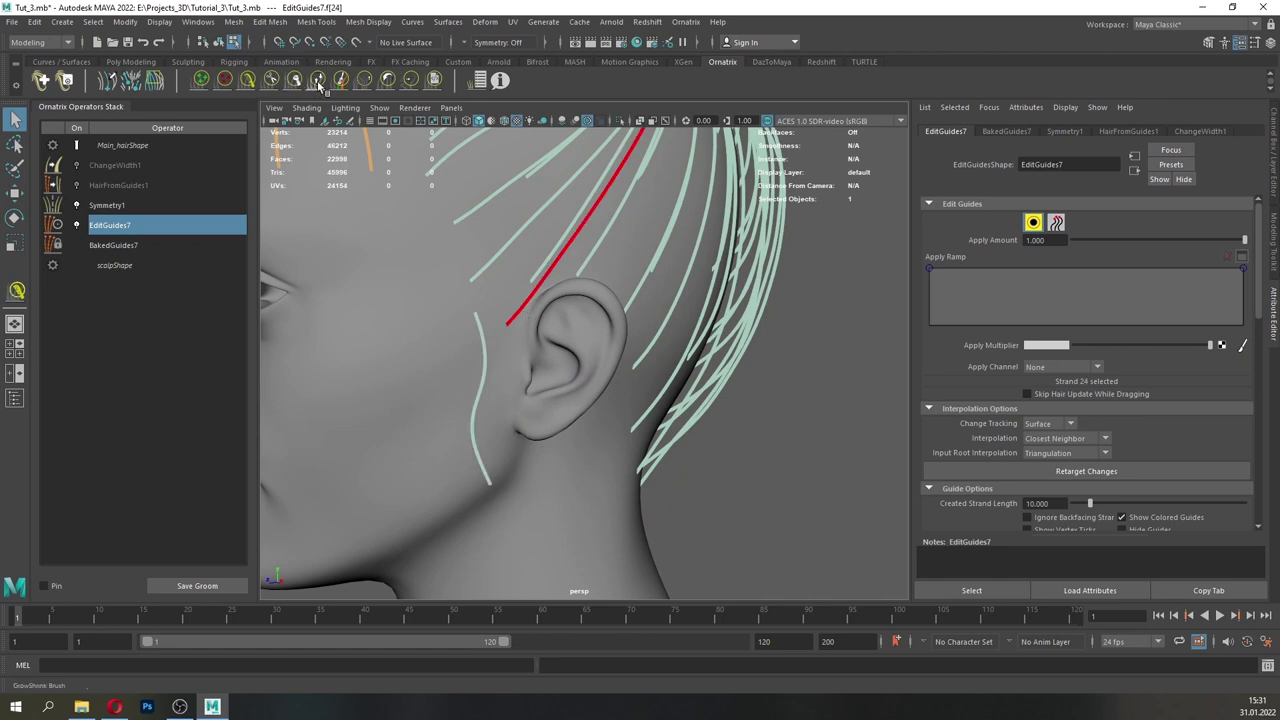
click(318, 84)
scroll(564, 273, down, 5)
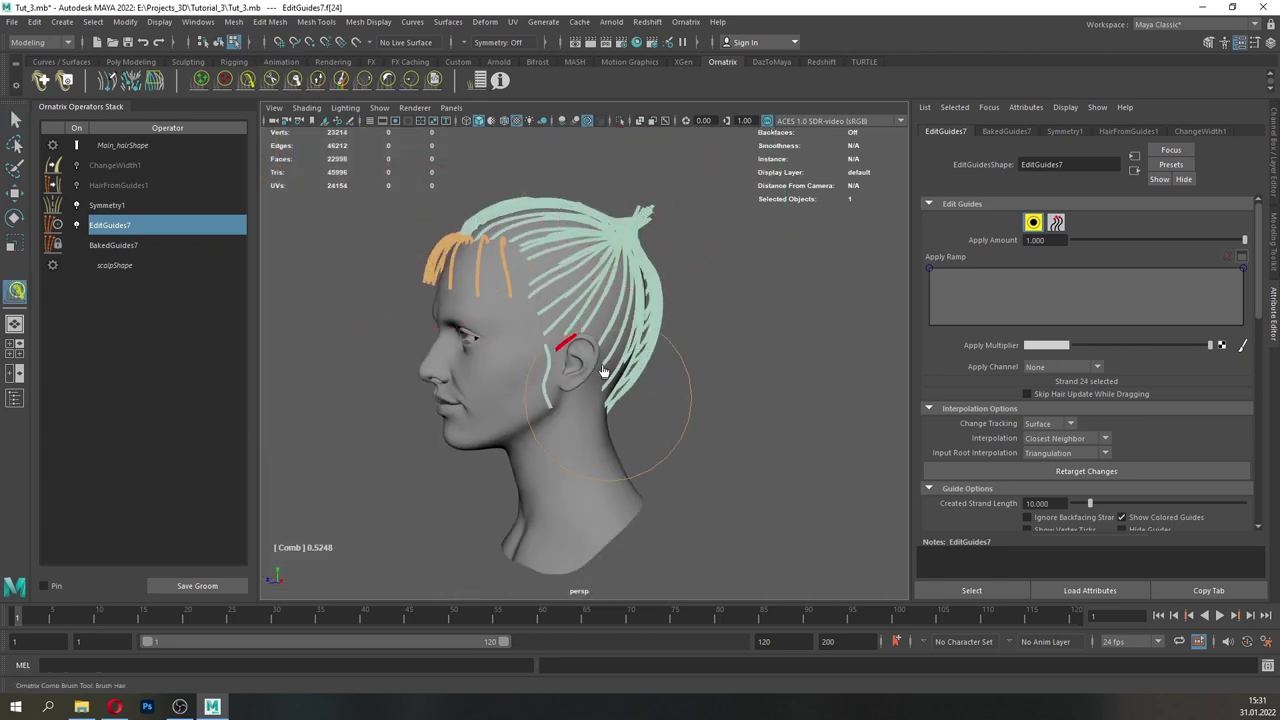
alt+drag(551, 415, 580, 261)
alt+drag(553, 411, 591, 313)
alt+right_drag(583, 387, 651, 391)
alt+drag(651, 391, 661, 290)
mouse_move(640, 293)
mouse_down()
mouse_move(600, 353)
mouse_move(599, 391)
mouse_move(482, 430)
mouse_move(400, 481)
mouse_up()
- Comb the shortened guide down past the front of the ear so it follows the neighbouring sideburn strand
click(250, 84)
scroll(562, 340, down, 5)
alt+drag(422, 355, 428, 415)
alt+right_drag(428, 415, 484, 417)
drag(400, 368, 477, 385)
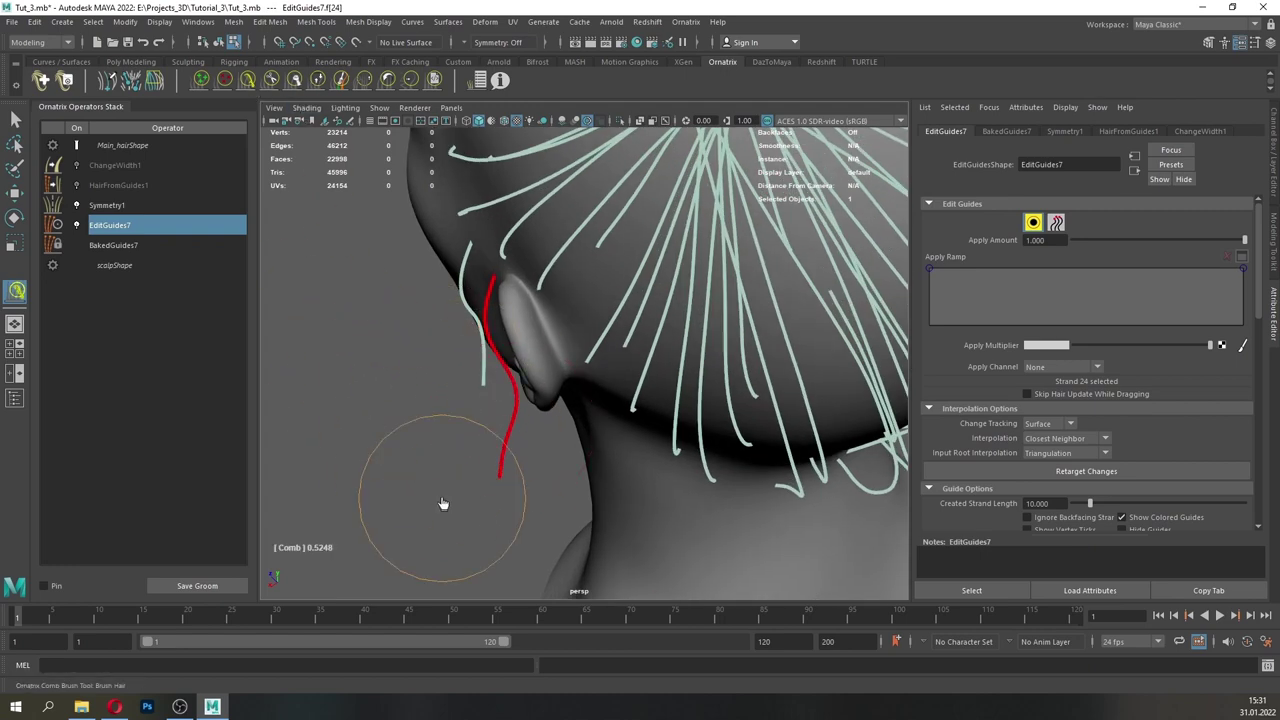
alt+drag(434, 480, 415, 422)
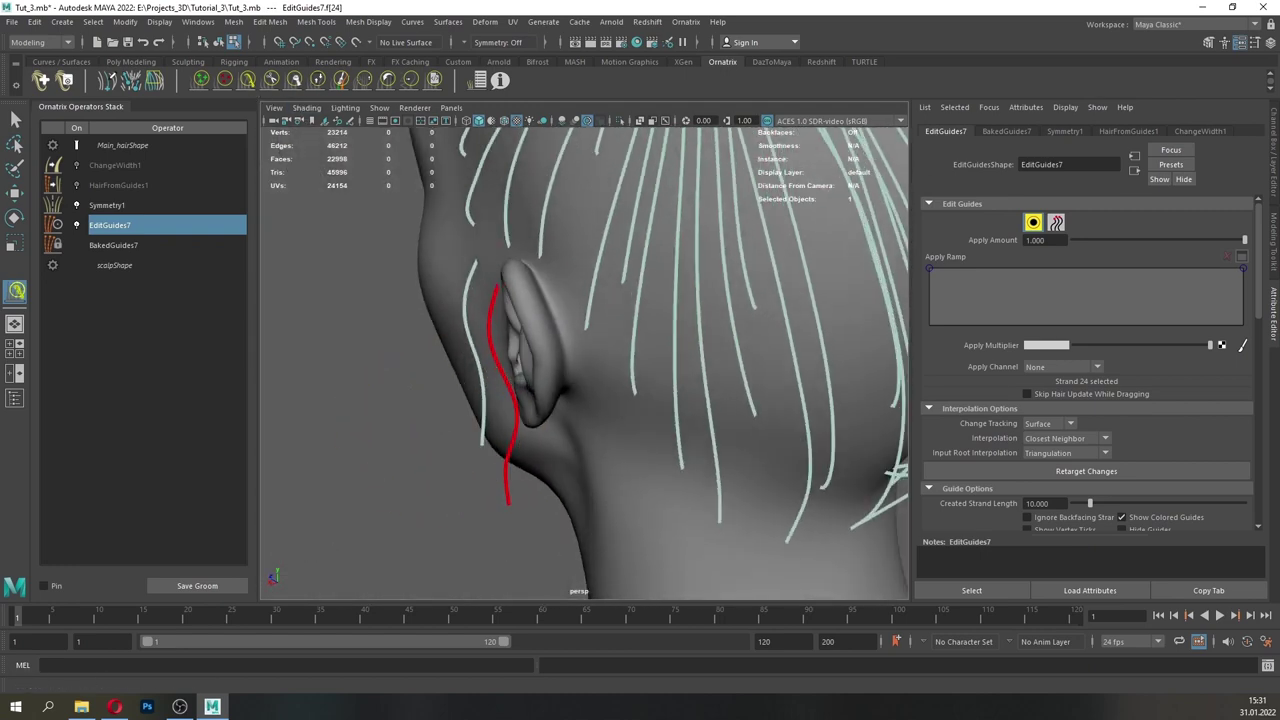
- Select the guide rooted at the temple above the sideburn strands and shorten it with the GrowShrink brush
key(q)
alt+drag(572, 358, 680, 340)
mouse_move(525, 266)
alt+mouse_down()
mouse_move(556, 306)
mouse_move(576, 292)
alt+mouse_up()
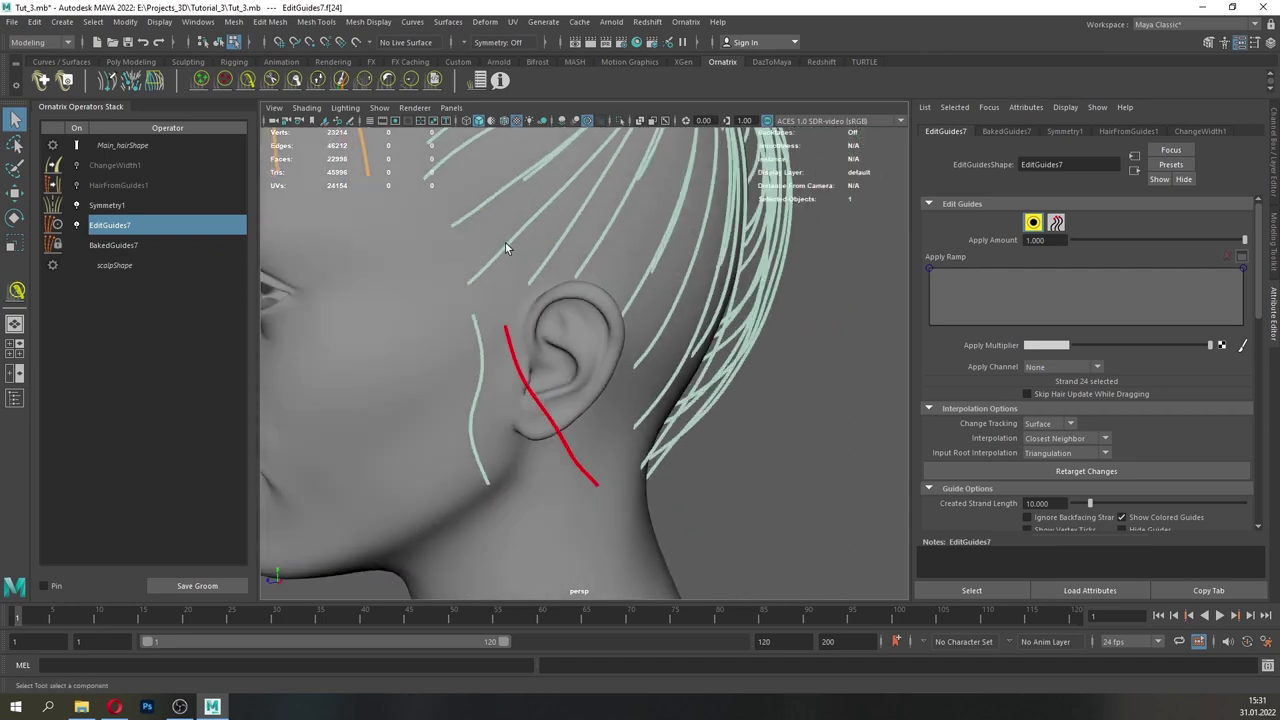
click(506, 243)
alt+right_drag(505, 242, 440, 205)
click(317, 80)
mouse_move(595, 272)
alt+mouse_down()
mouse_move(651, 276)
mouse_move(645, 240)
alt+mouse_up()
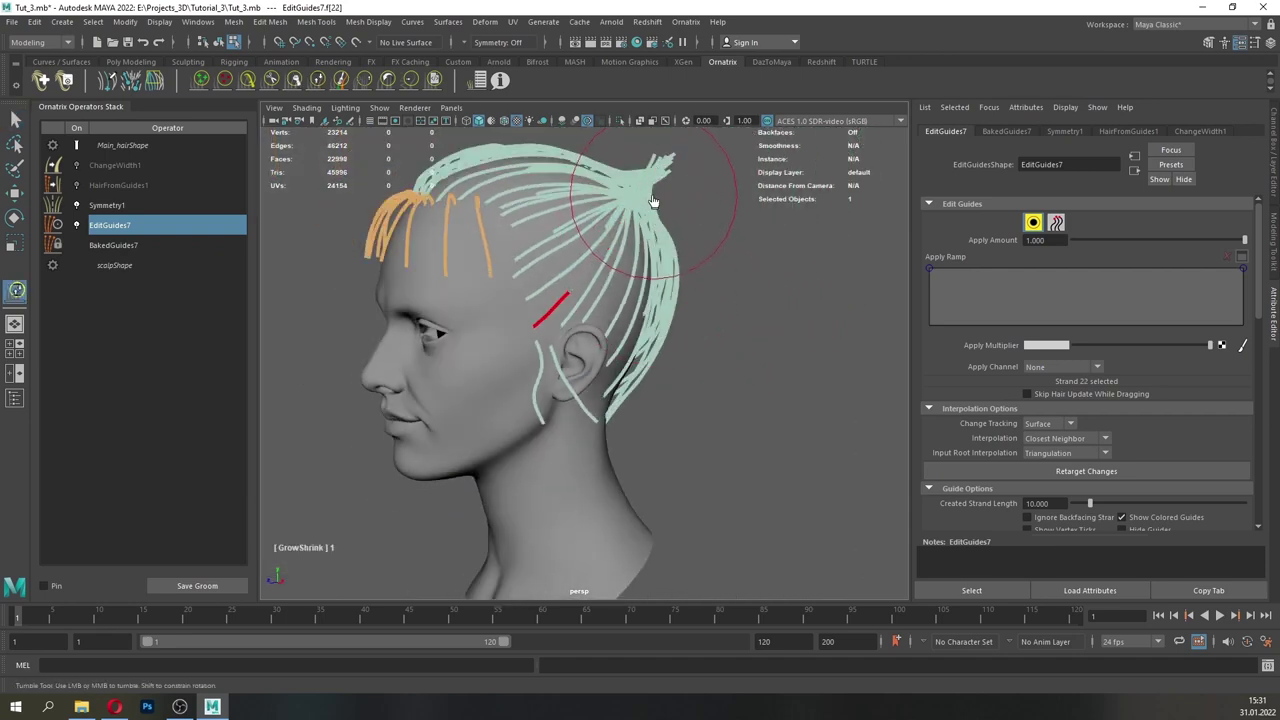
- Comb the shortened temple guide backward and down toward the top of the ear
click(248, 81)
mouse_move(508, 296)
alt+mouse_down()
mouse_move(546, 311)
mouse_move(580, 369)
alt+mouse_up()
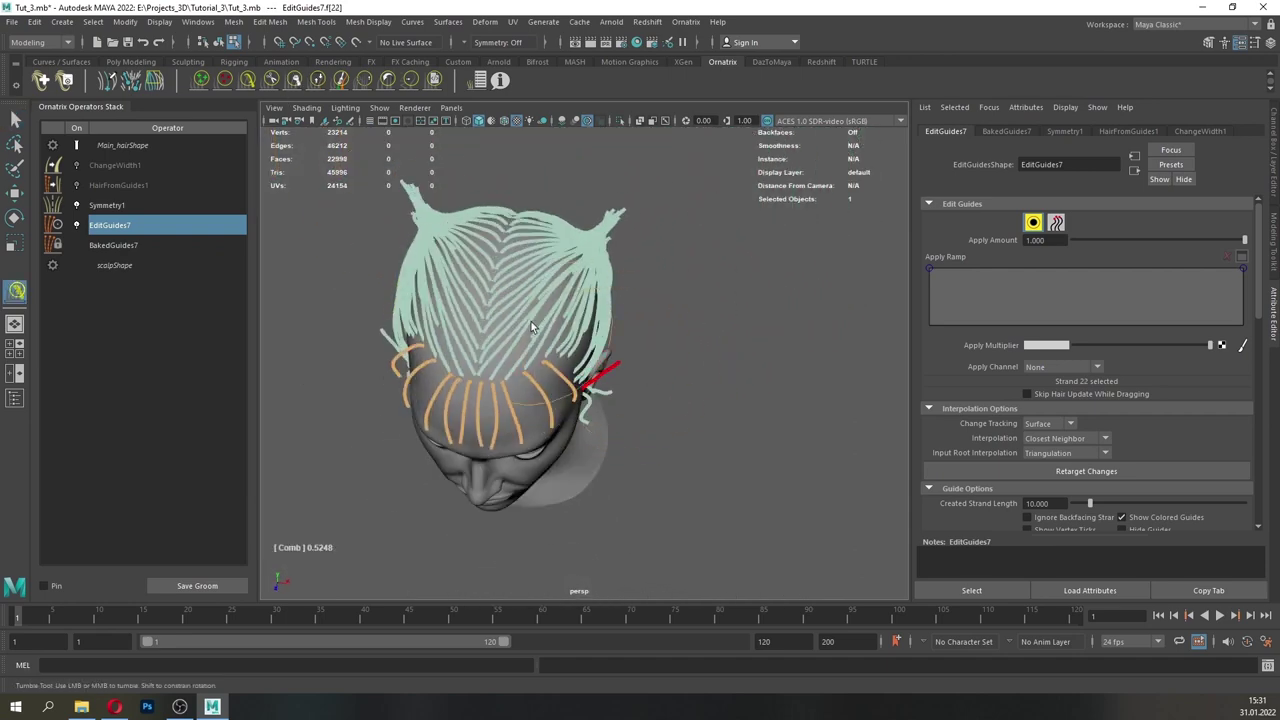
alt+drag(531, 327, 517, 264)
alt+drag(625, 390, 610, 412)
alt+right_drag(610, 412, 640, 400)
alt+drag(640, 400, 467, 351)
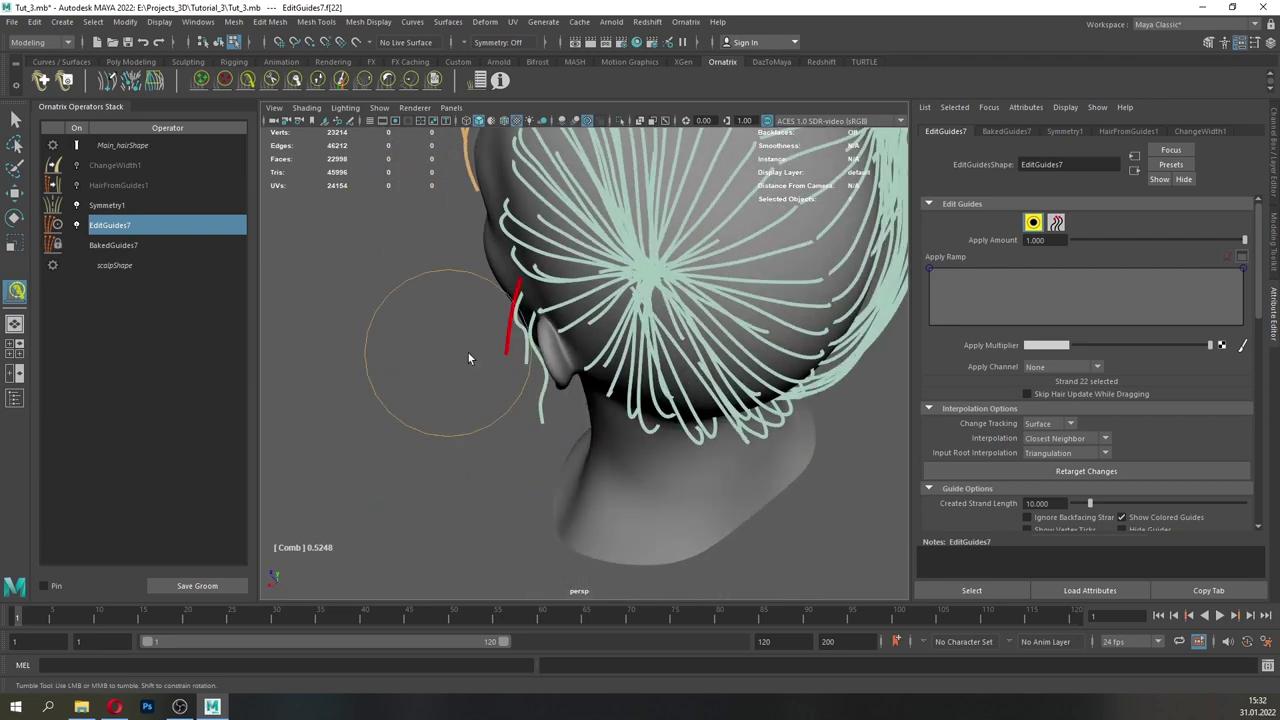
alt+drag(453, 241, 650, 322)
scroll(556, 302, up, 4)
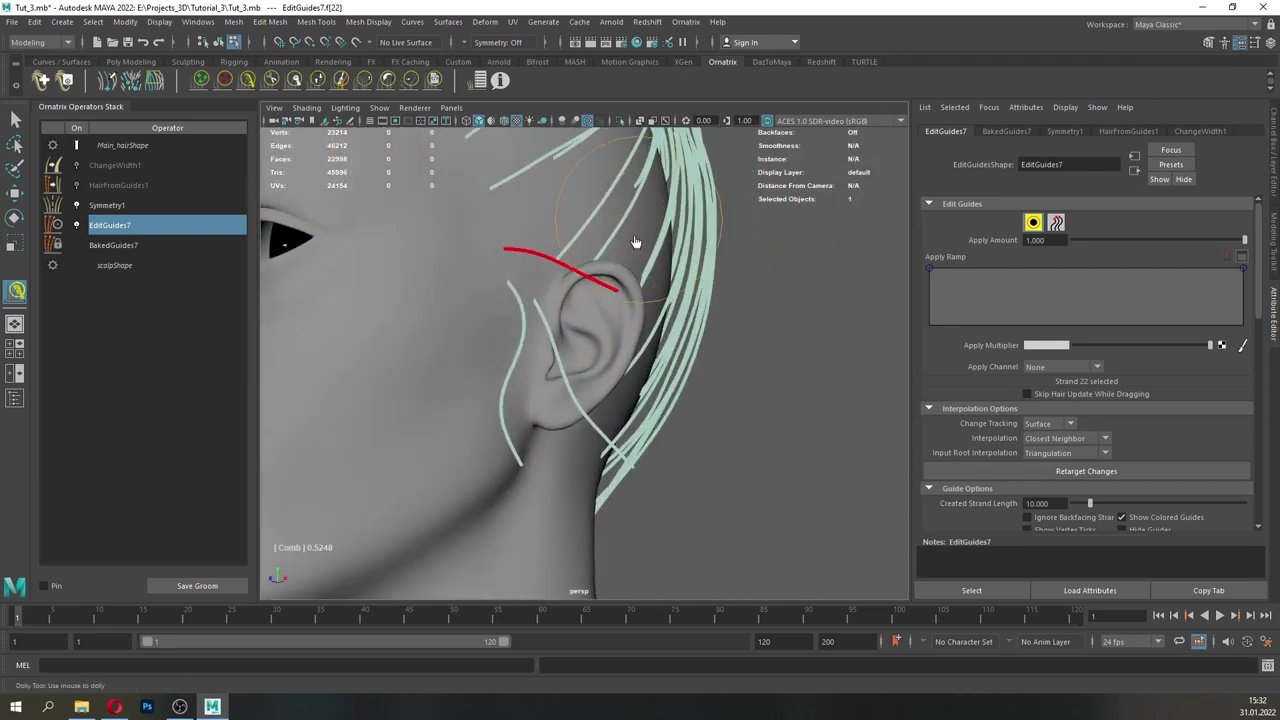
- Lengthen the temple guide with the GrowShrink brush and comb it over the top of the ear toward the back
mouse_move(633, 261)
alt+mouse_down()
mouse_move(566, 272)
mouse_move(474, 387)
alt+mouse_up()
key(g)
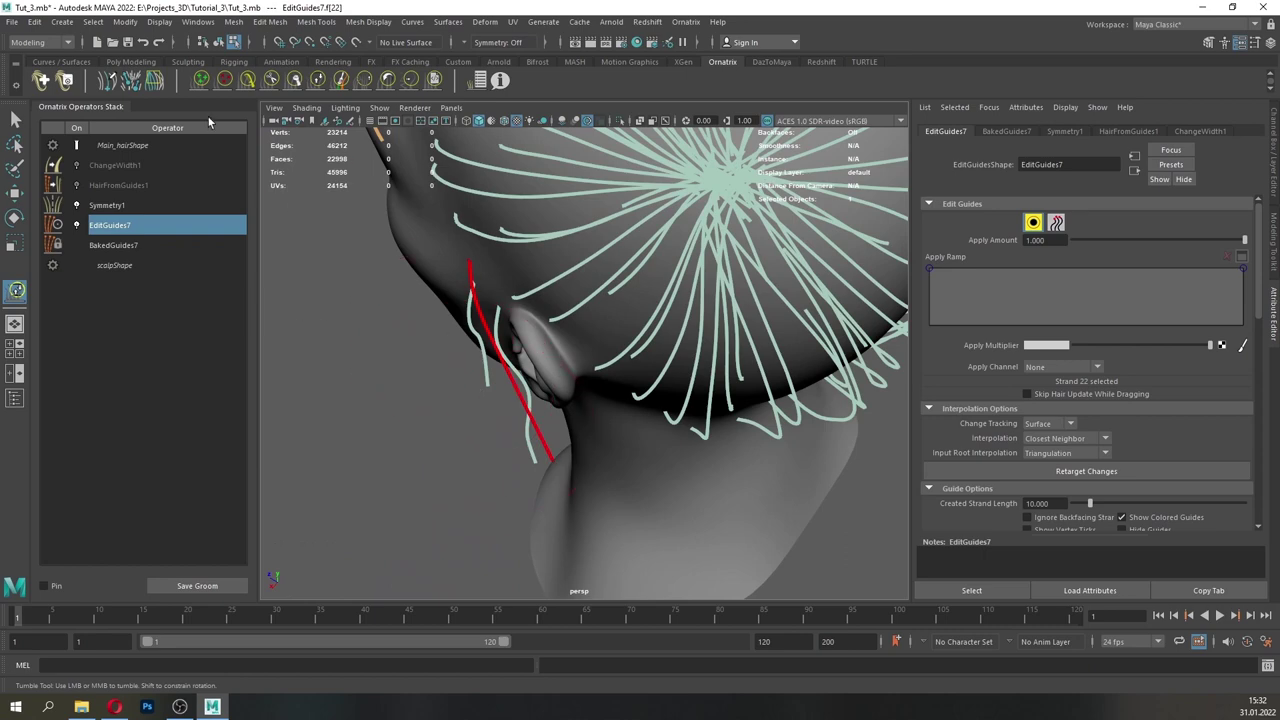
click(250, 82)
alt+drag(335, 448, 375, 401)
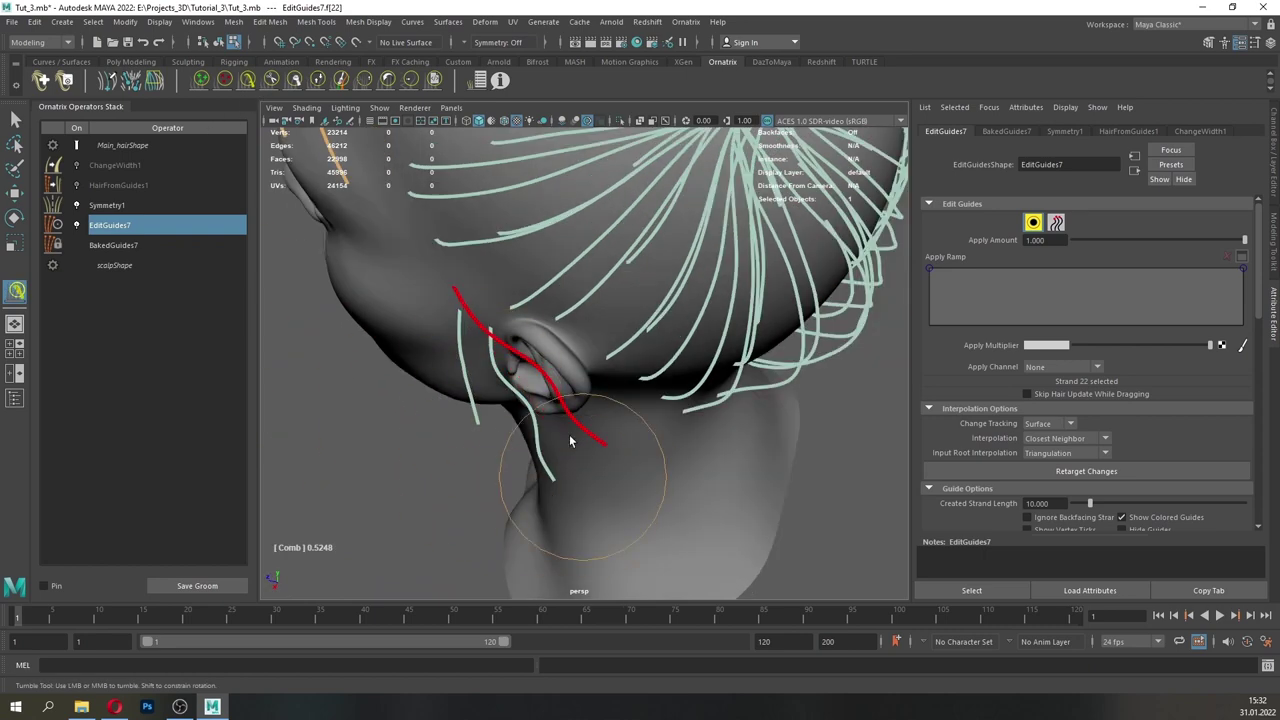
mouse_move(570, 440)
alt+mouse_down()
mouse_move(443, 371)
mouse_move(488, 270)
alt+mouse_up()
alt+drag(520, 481, 636, 384)
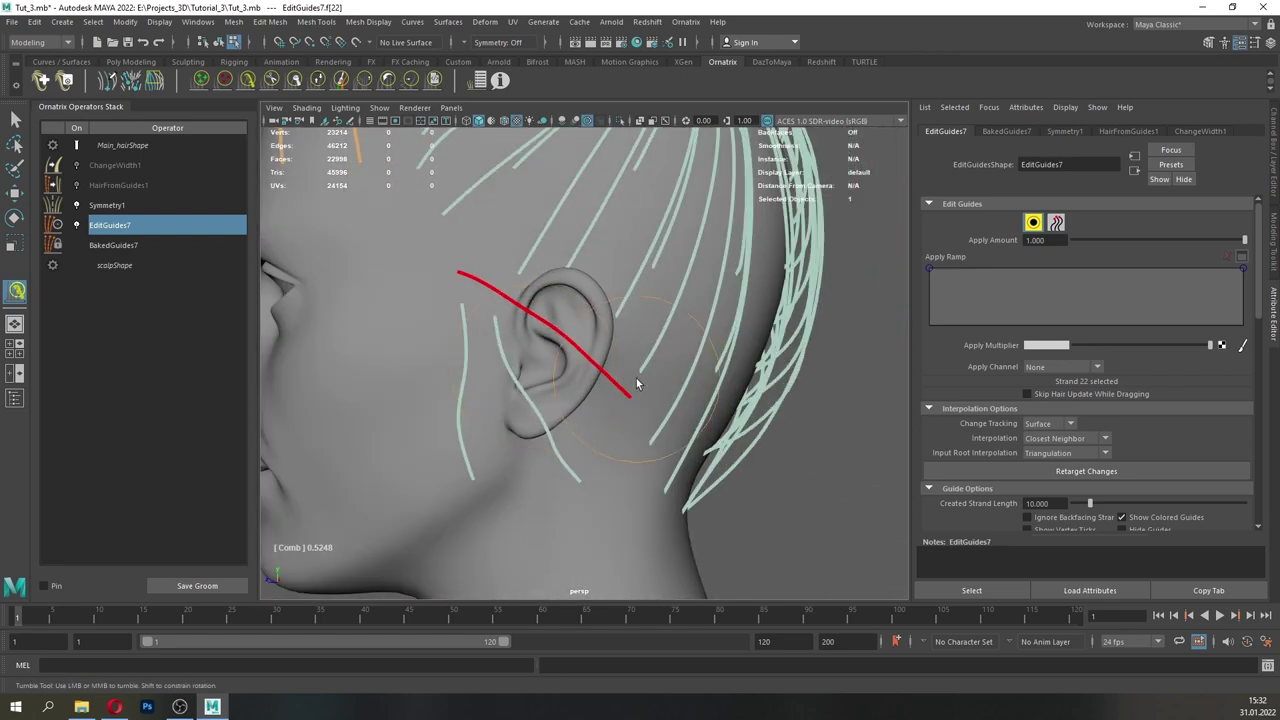
alt+drag(533, 300, 480, 346)
- Extend the temple guide's end further and comb it around the ear and down the neck
alt+drag(668, 427, 652, 366)
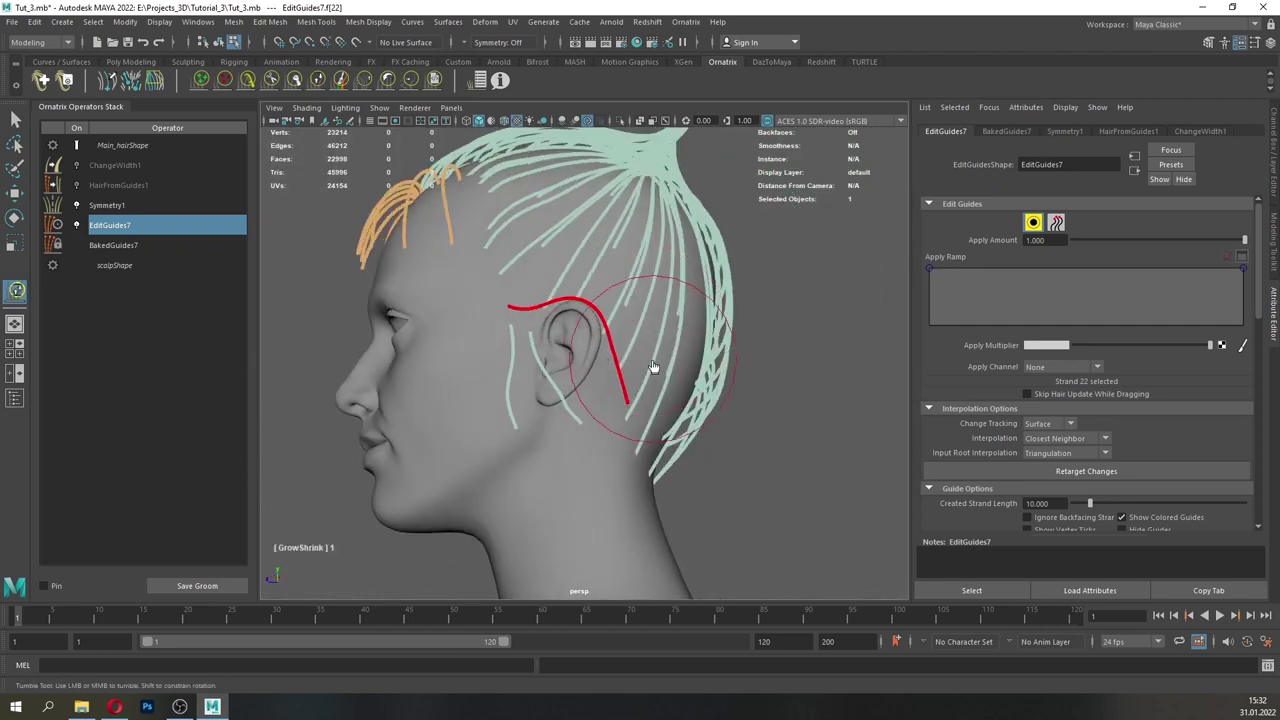
alt+drag(680, 458, 848, 385)
key(c)
alt+drag(555, 299, 488, 246)
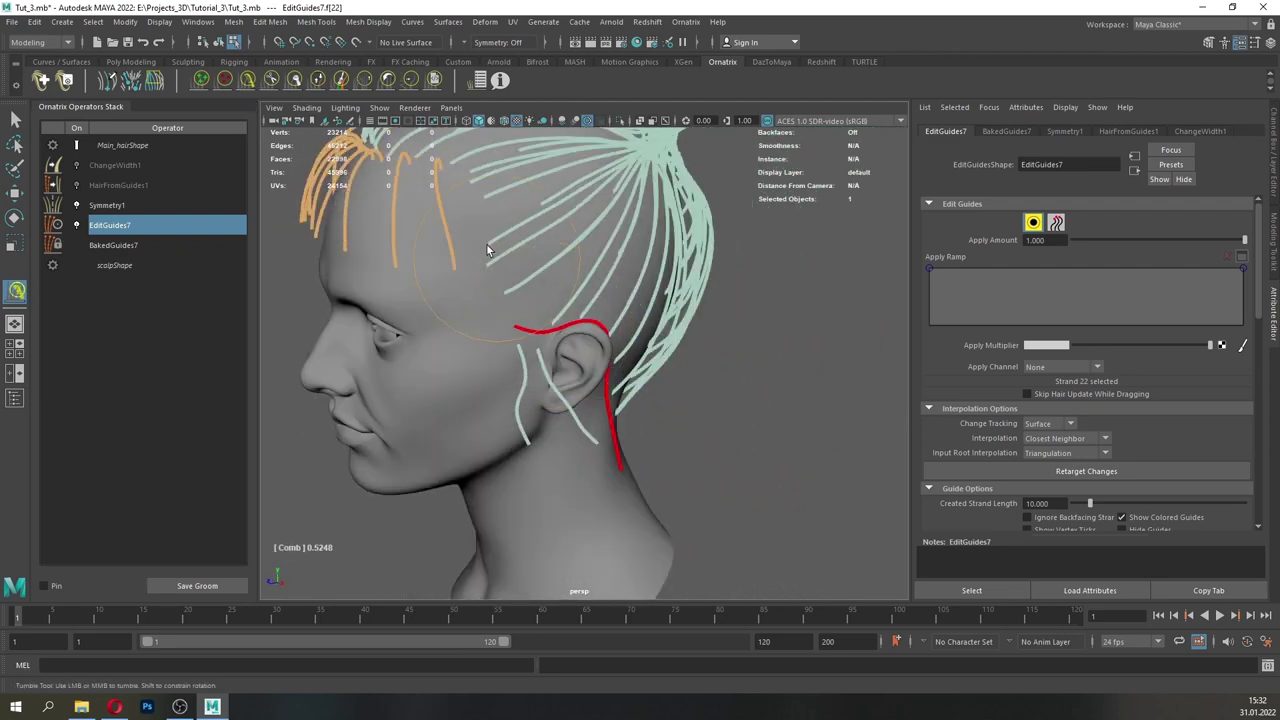
scroll(425, 315, up, 4)
alt+drag(425, 315, 458, 275)
alt+drag(571, 399, 472, 441)
scroll(533, 522, down, 4)
alt+drag(533, 522, 805, 415)
- Add a new Edit Guides operator beneath Symmetry1 and collapse the previous guide edits into baked guides
click(13, 117)
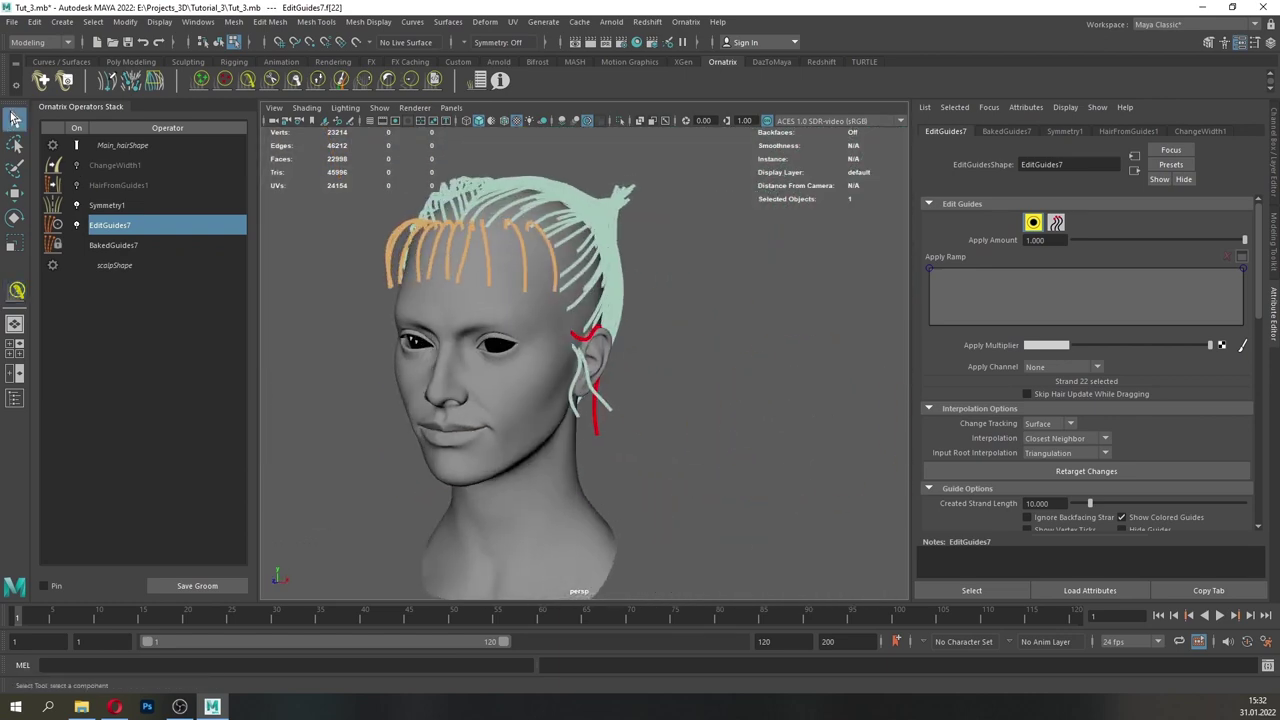
click(687, 22)
click(700, 178)
right_click(163, 250)
click(175, 290)
click(145, 227)
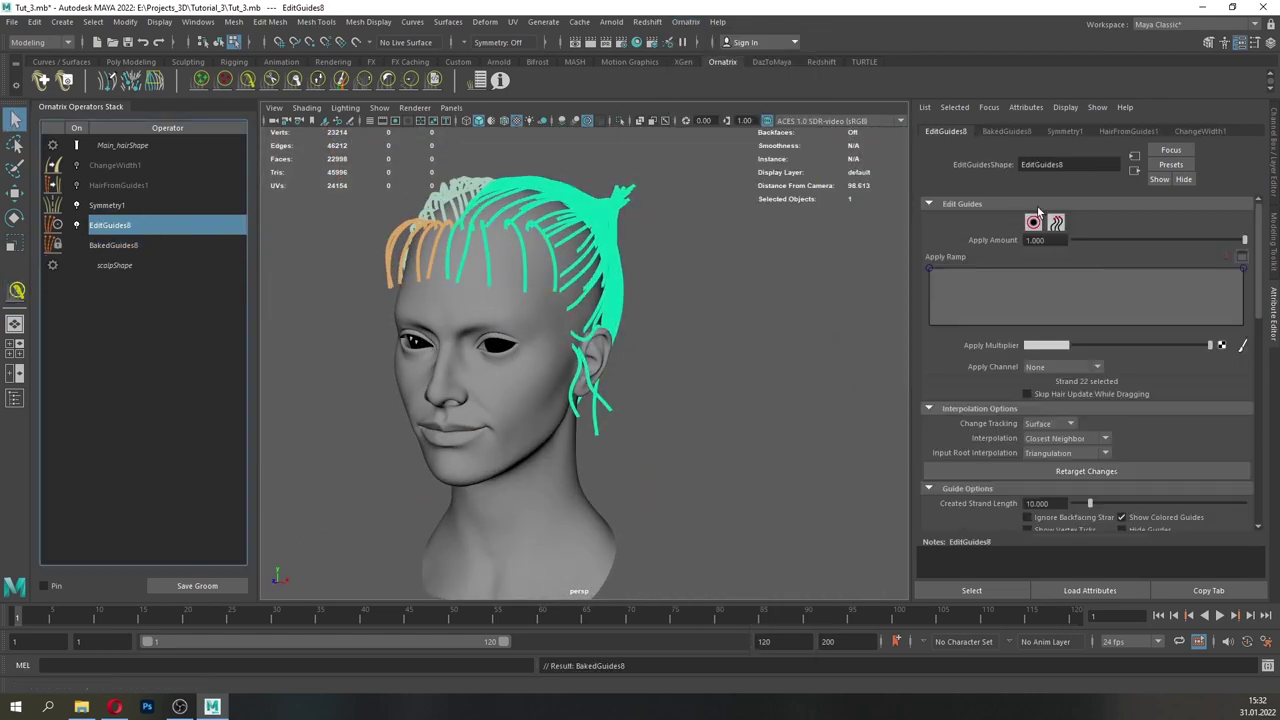
- Create additional guide strands between the existing ones in front of and above the ear with the Create brush
click(15, 291)
alt+drag(613, 366, 534, 352)
scroll(534, 352, up, 4)
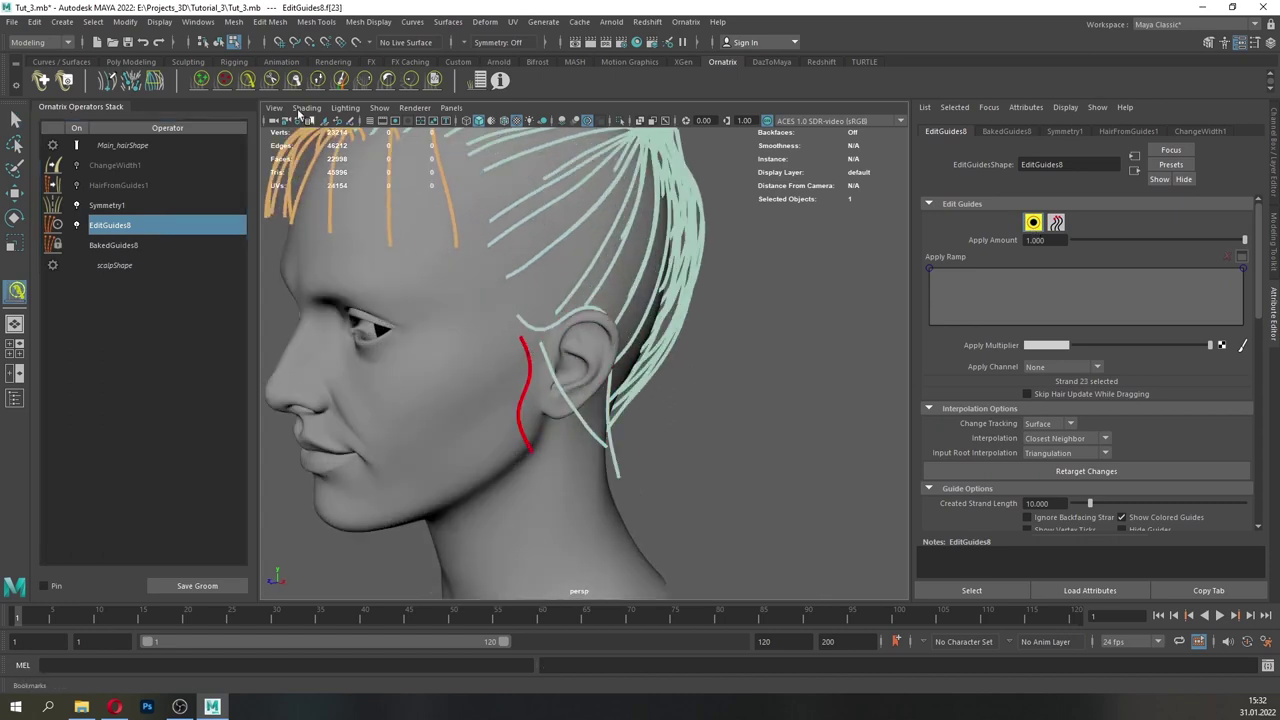
double_click(16, 291)
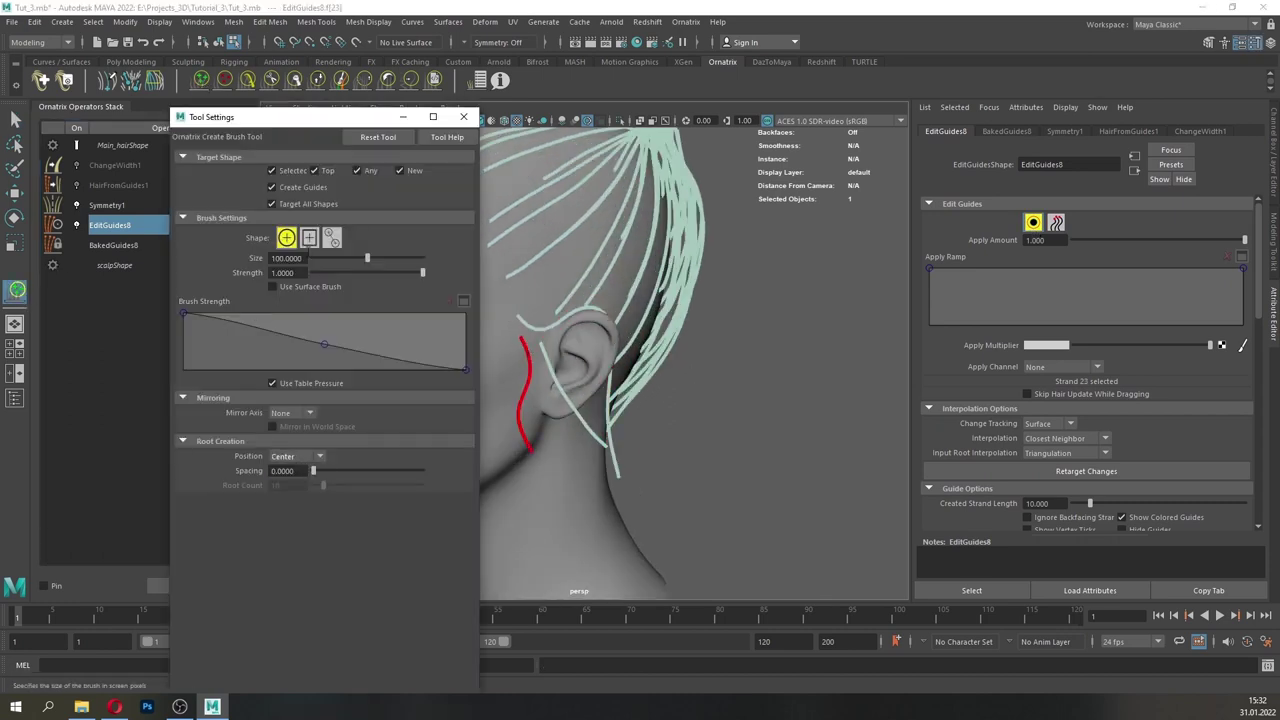
click(464, 117)
scroll(588, 366, up, 4)
alt+drag(588, 366, 528, 345)
click(471, 298)
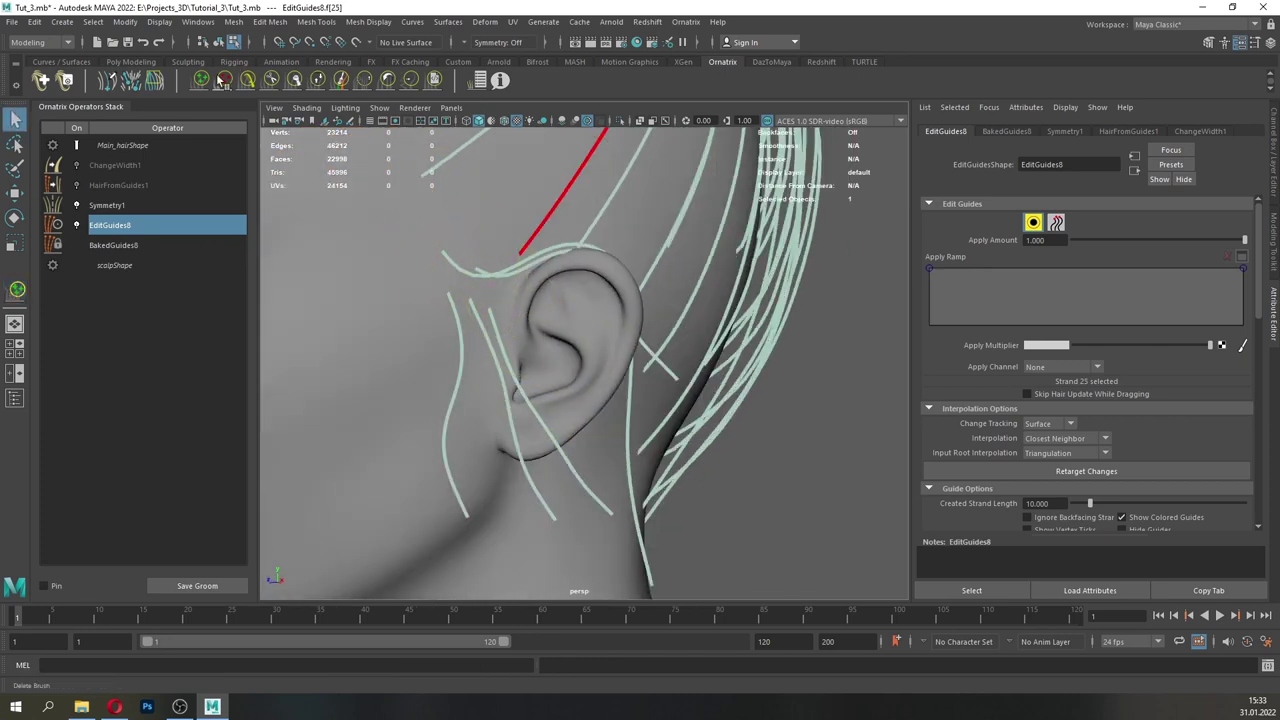
- Add another Edit Guides operator beneath Symmetry1 and activate its root editing mode
click(472, 220)
scroll(606, 288, down, 4)
alt+drag(606, 288, 591, 334)
scroll(591, 334, up, 4)
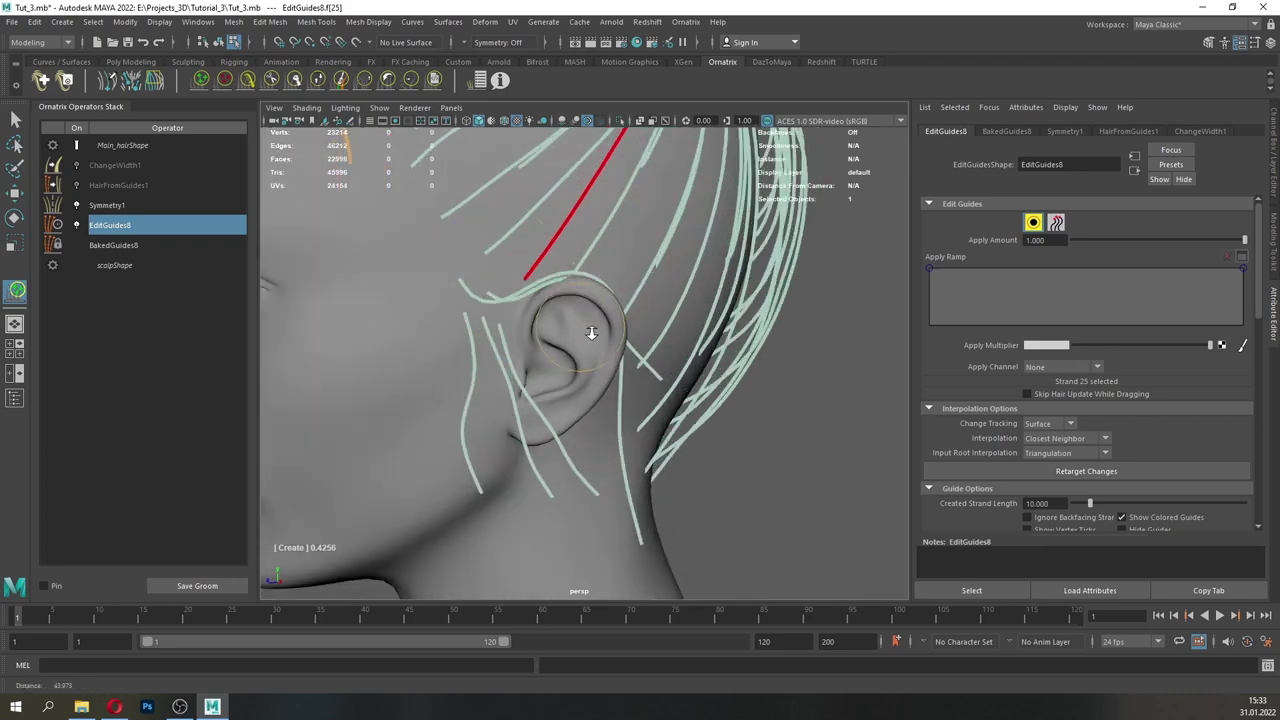
key(q)
scroll(535, 258, down, 4)
mouse_move(535, 258)
alt+mouse_down()
mouse_move(583, 295)
mouse_move(530, 250)
alt+mouse_up()
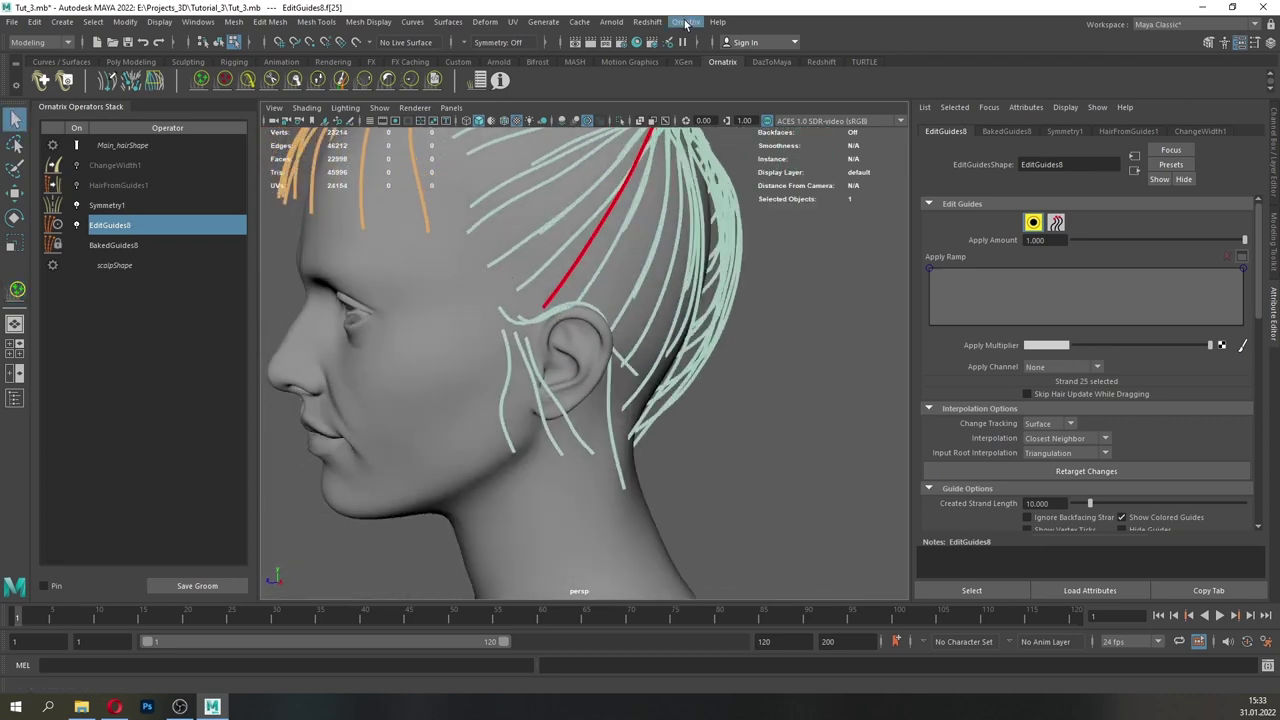
click(685, 24)
click(712, 170)
click(1033, 225)
- Select the new middle guide in front of the ear and comb it along the jaw and down onto the neck
click(525, 342)
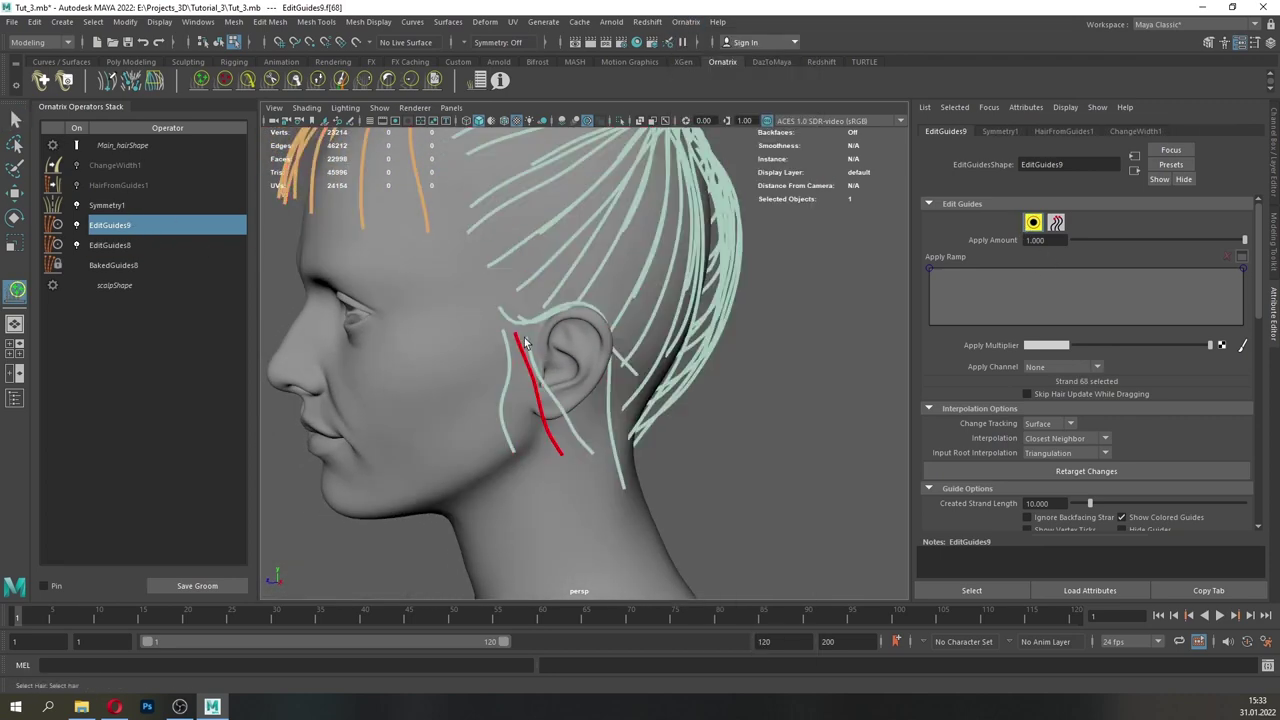
click(240, 87)
alt+drag(612, 430, 567, 424)
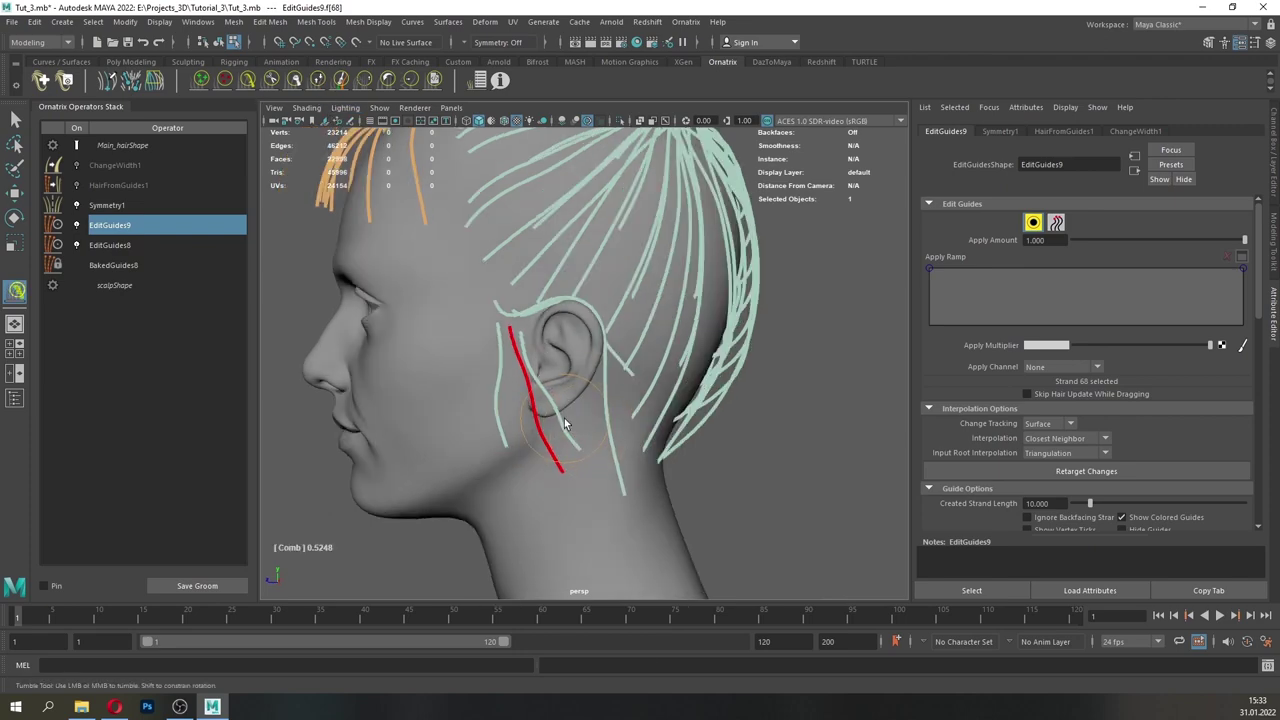
alt+drag(470, 385, 397, 417)
alt+drag(494, 428, 603, 386)
scroll(569, 351, up, 5)
alt+middle_drag(602, 350, 617, 255)
alt+drag(757, 387, 678, 384)
scroll(567, 371, down, 4)
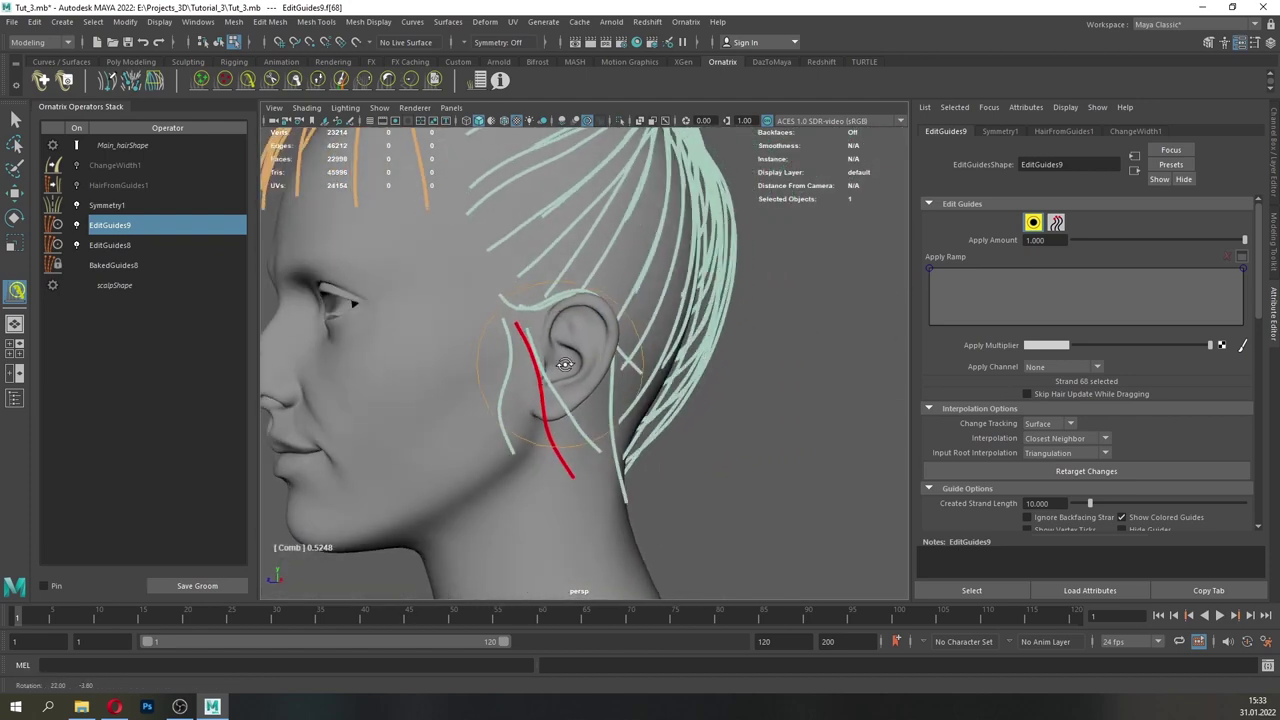
- Turn on the ChangeWidth1 and HairFromGuides1 operators and inspect the generated hair along the front hairline
key(q)
alt+drag(570, 305, 586, 372)
click(77, 166)
click(77, 186)
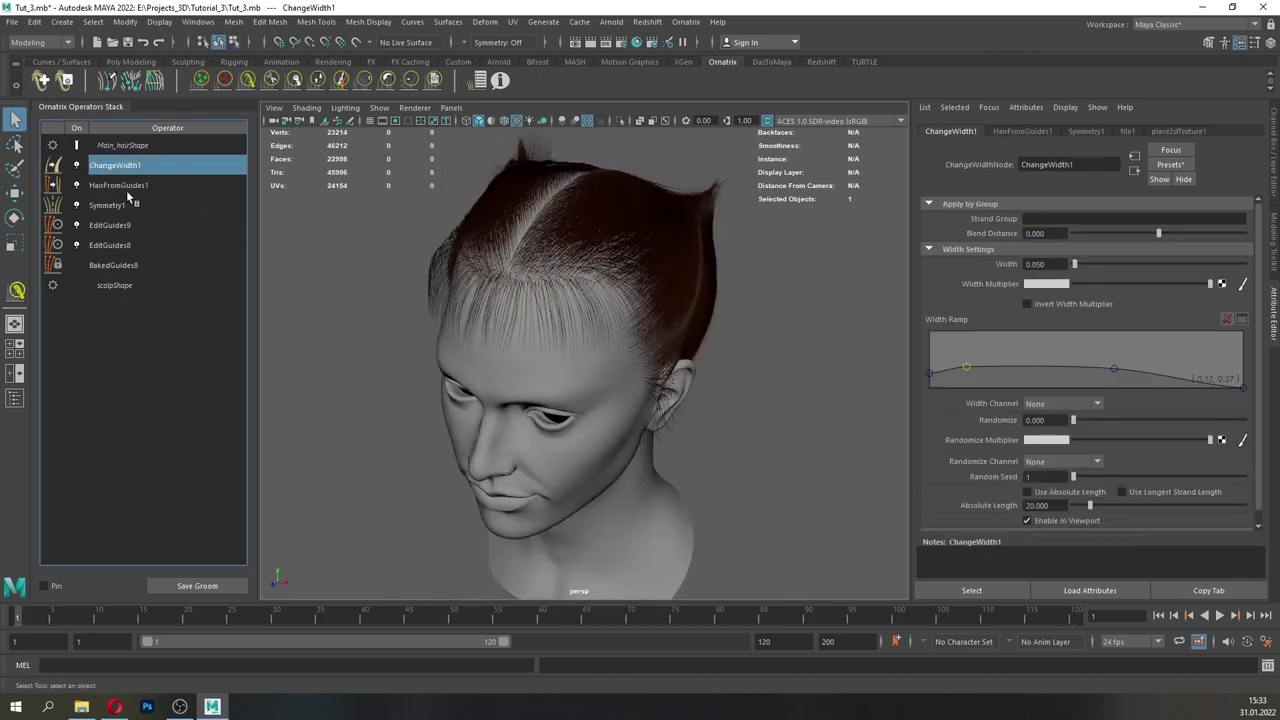
alt+drag(495, 365, 585, 412)
alt+right_drag(585, 412, 668, 491)
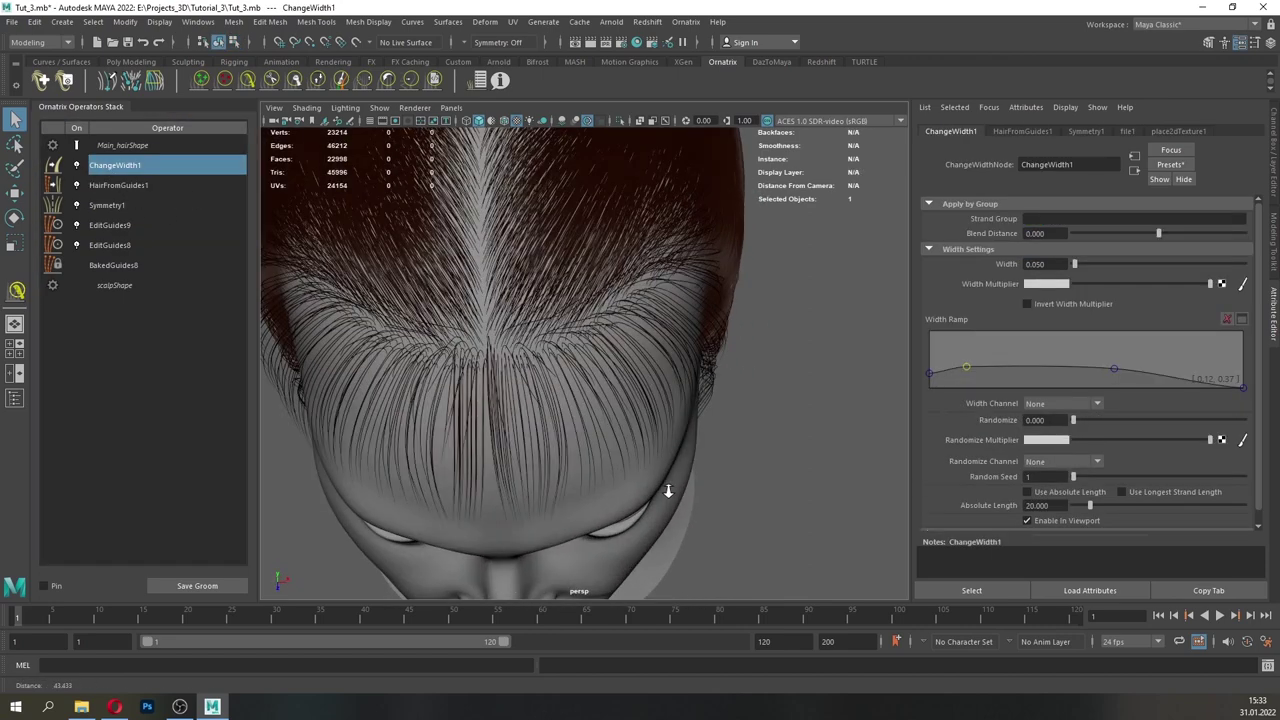
alt+drag(668, 491, 557, 384)
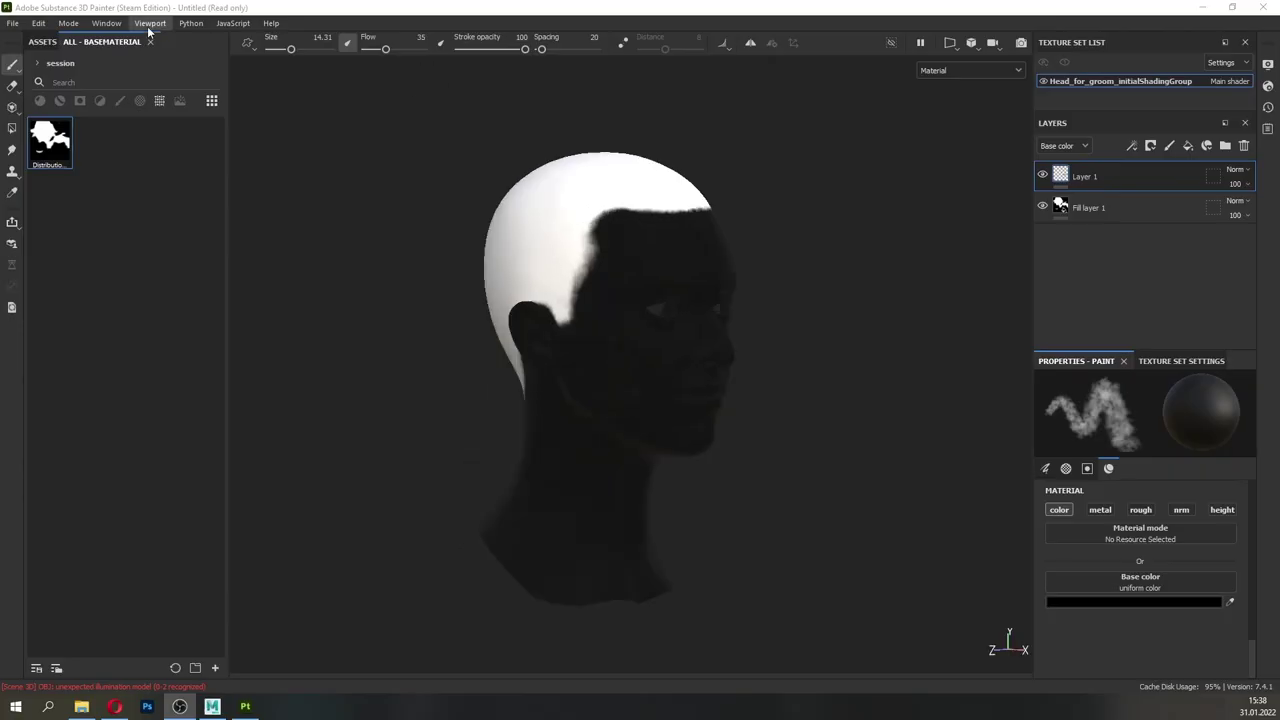
- Switch to Substance 3D Painter, open the texture export settings and keep only the Base_color map selected for export
click(12, 23)
click(42, 244)
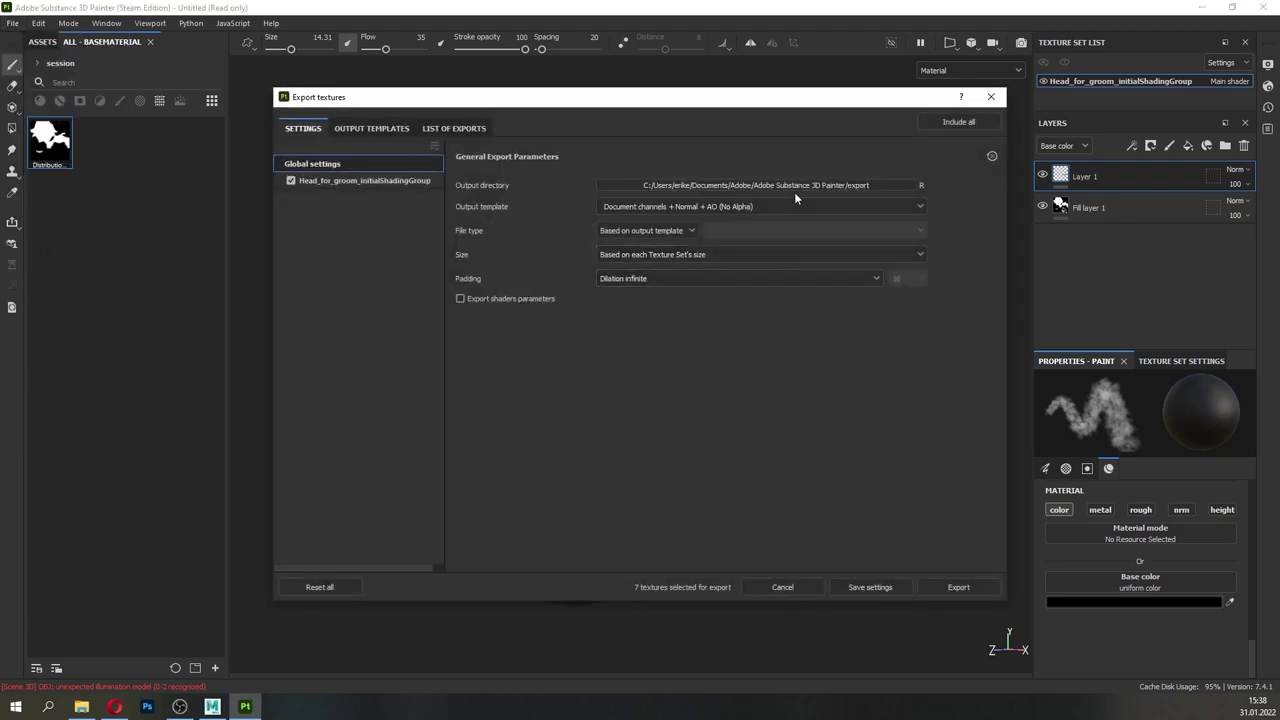
click(401, 183)
click(460, 354)
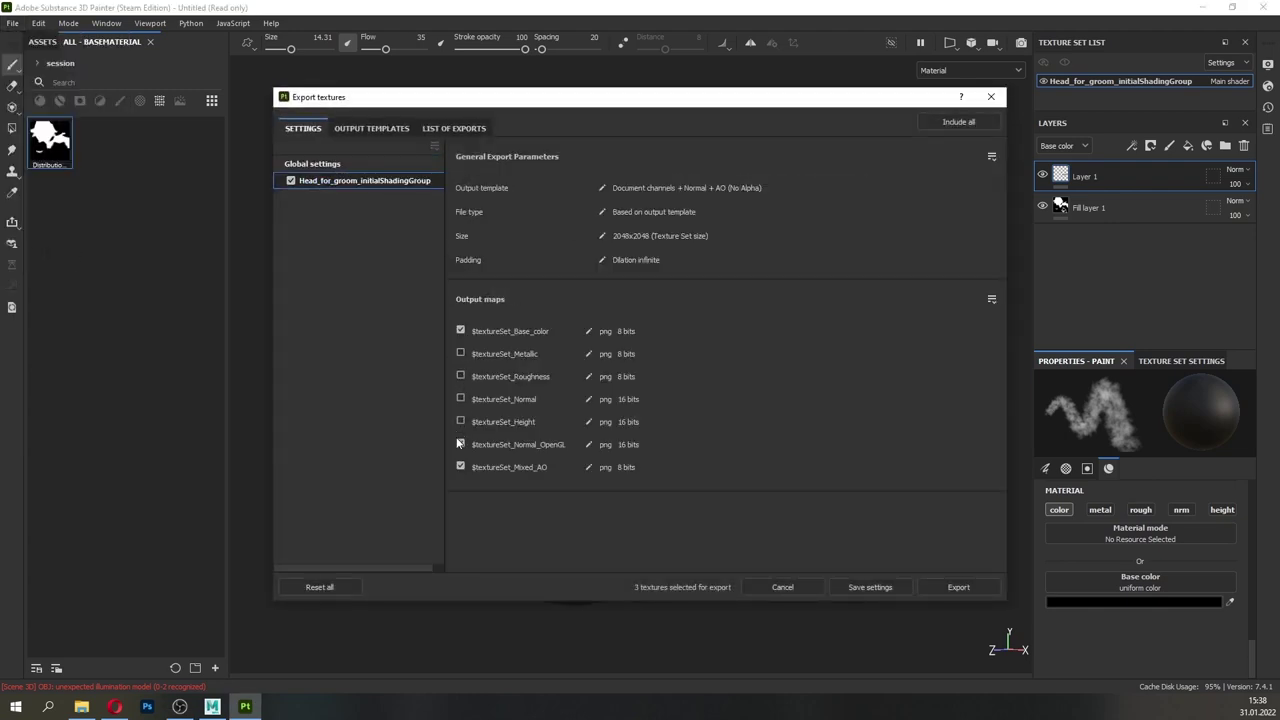
- Set the export output directory to E:/Projects_3D/Tutorial_3/Masks
click(335, 165)
click(694, 188)
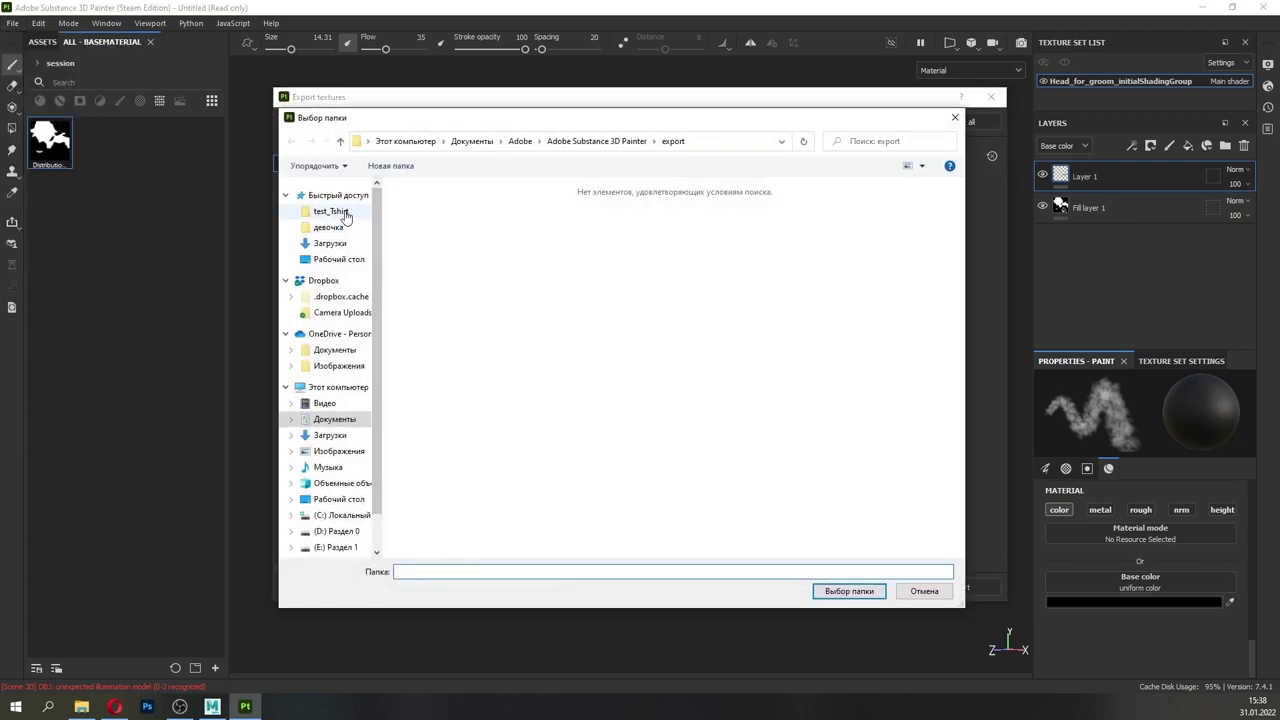
click(335, 228)
click(785, 363)
scroll(344, 514, down, 1)
click(345, 507)
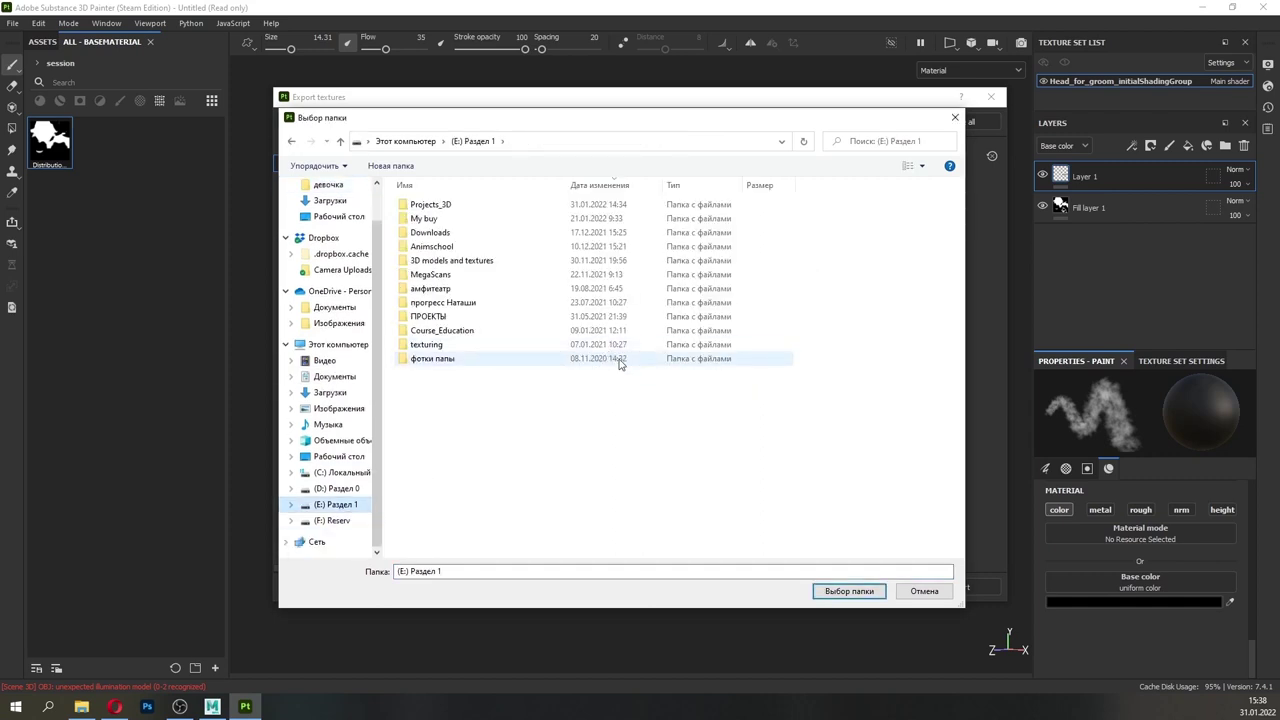
double_click(443, 206)
double_click(434, 205)
double_click(506, 225)
click(840, 591)
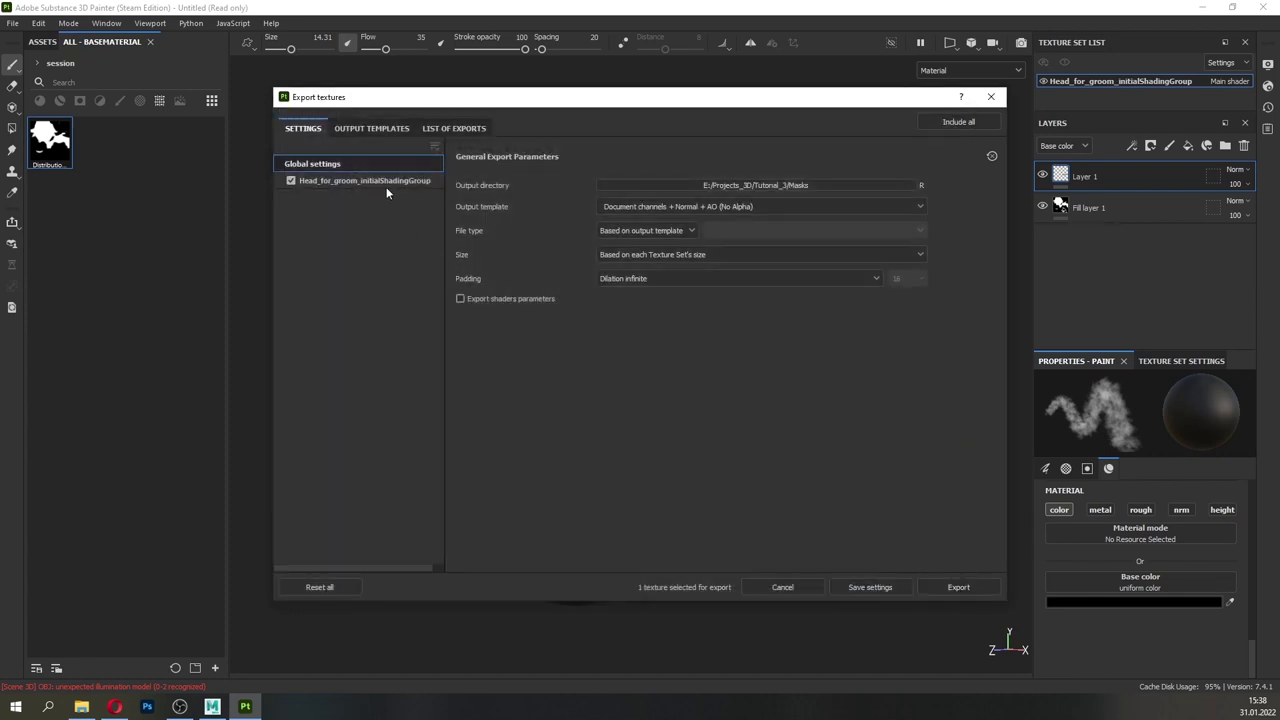
- Set the global export file type to png and the texture size to 2048
click(387, 184)
click(398, 164)
click(635, 231)
click(625, 347)
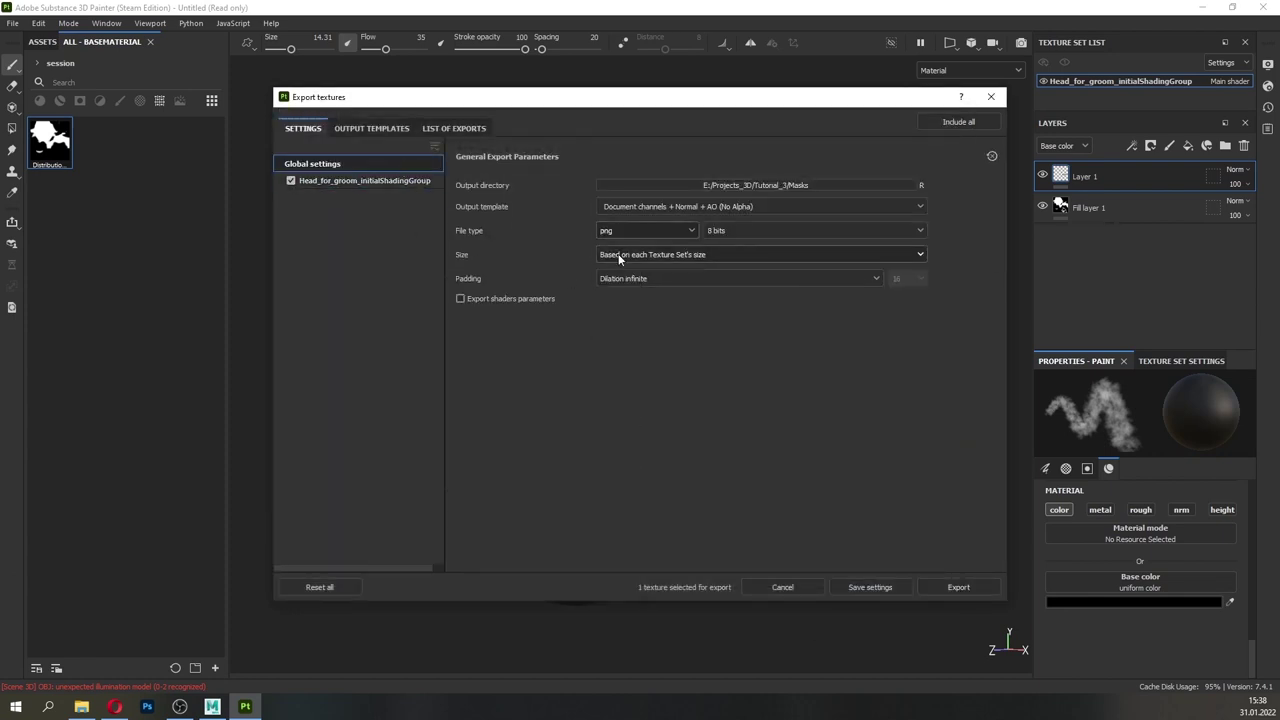
click(619, 257)
click(633, 370)
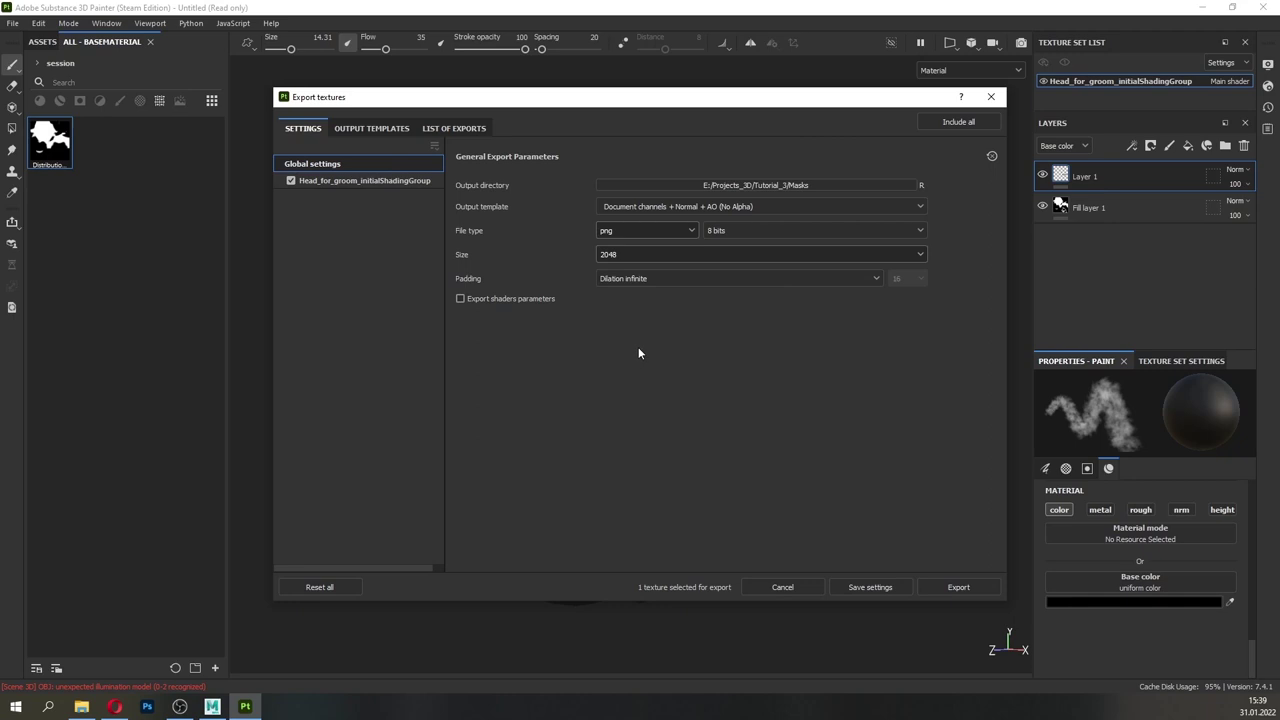
- Export the selected Base_color map, then quit Substance 3D Painter and discard the project changes
click(957, 589)
click(990, 98)
click(1262, 7)
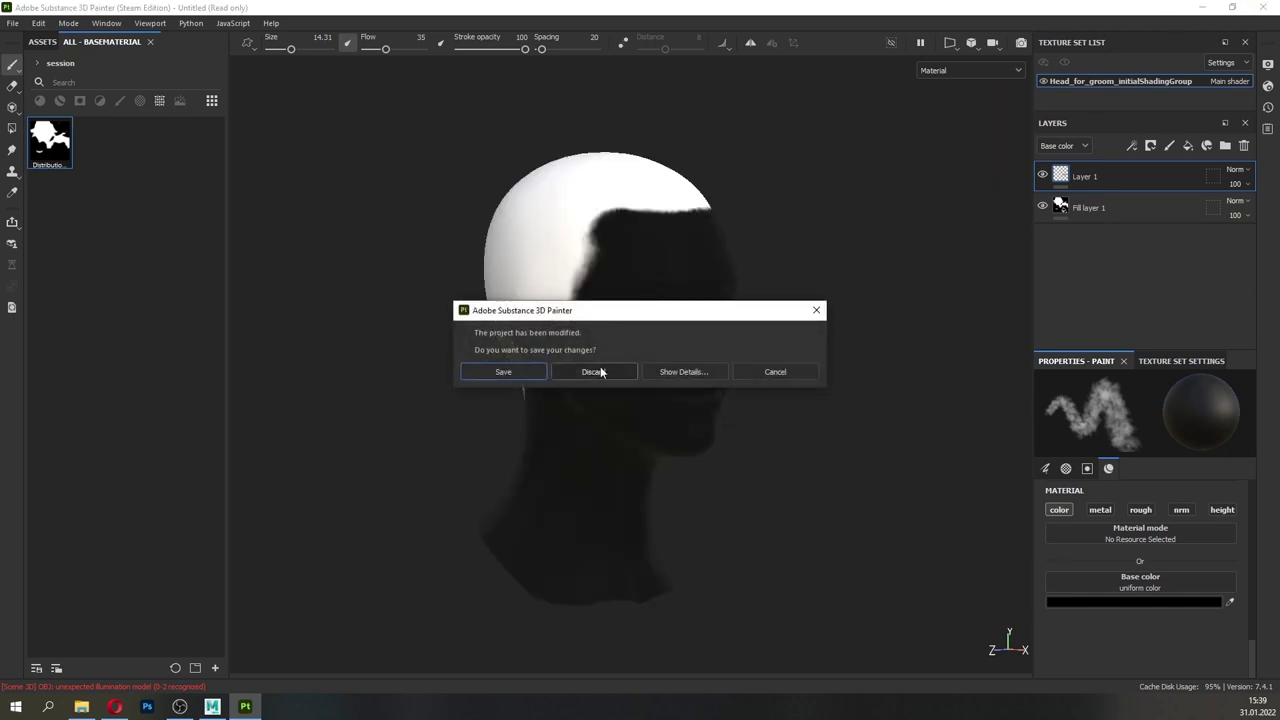
click(598, 368)
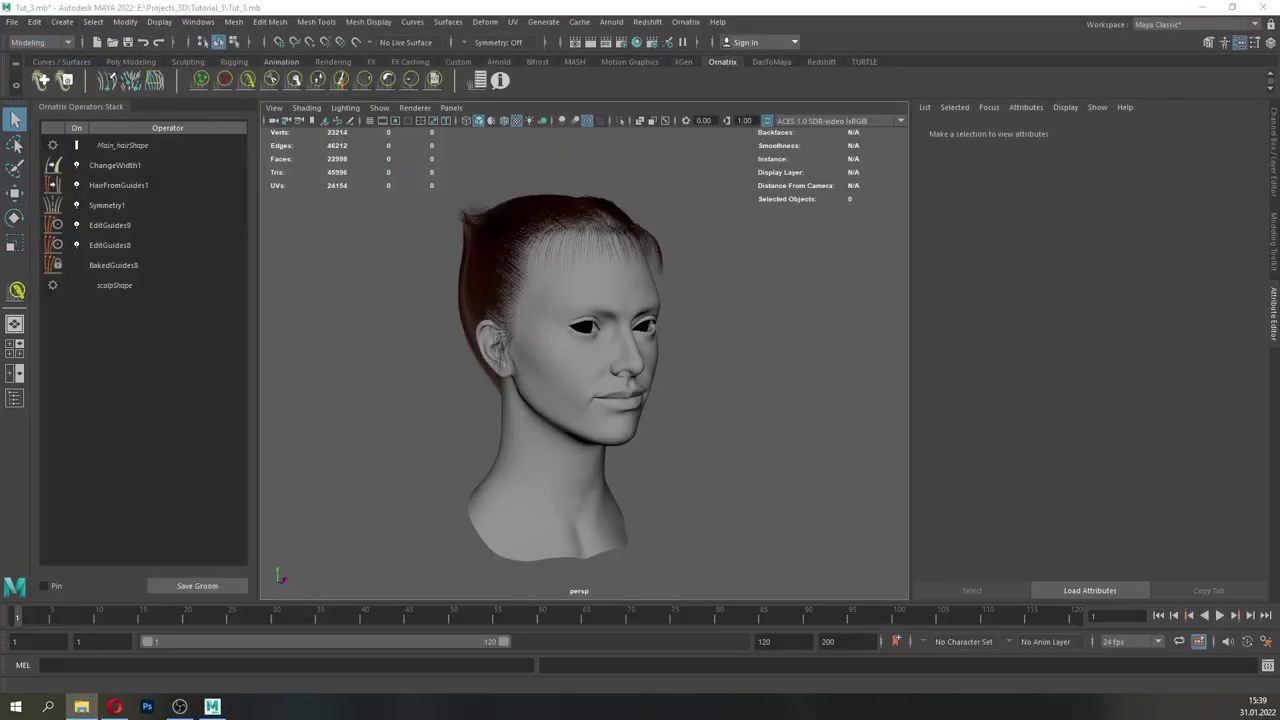
- In Maya, load Distribution_map_2.png from the Masks folder as the image for HairFromGuides1's distribution multiplier
click(139, 186)
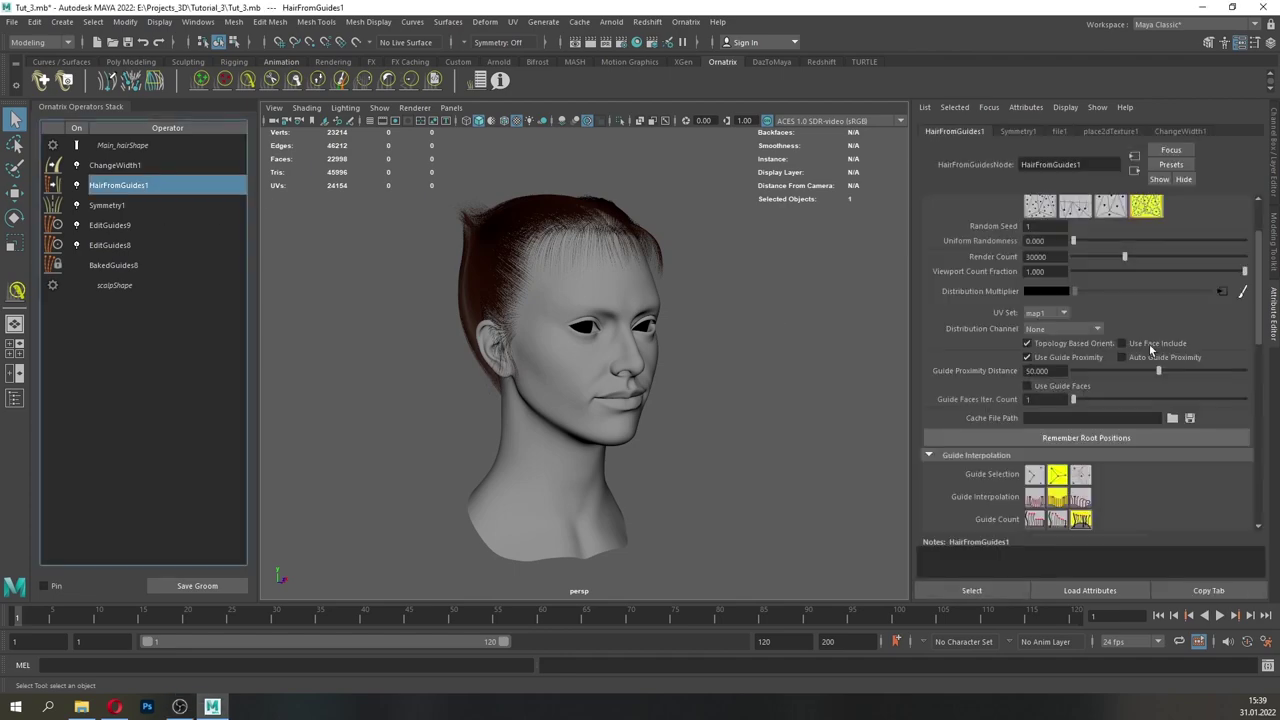
scroll(1236, 356, up, 2)
click(1239, 371)
click(1239, 317)
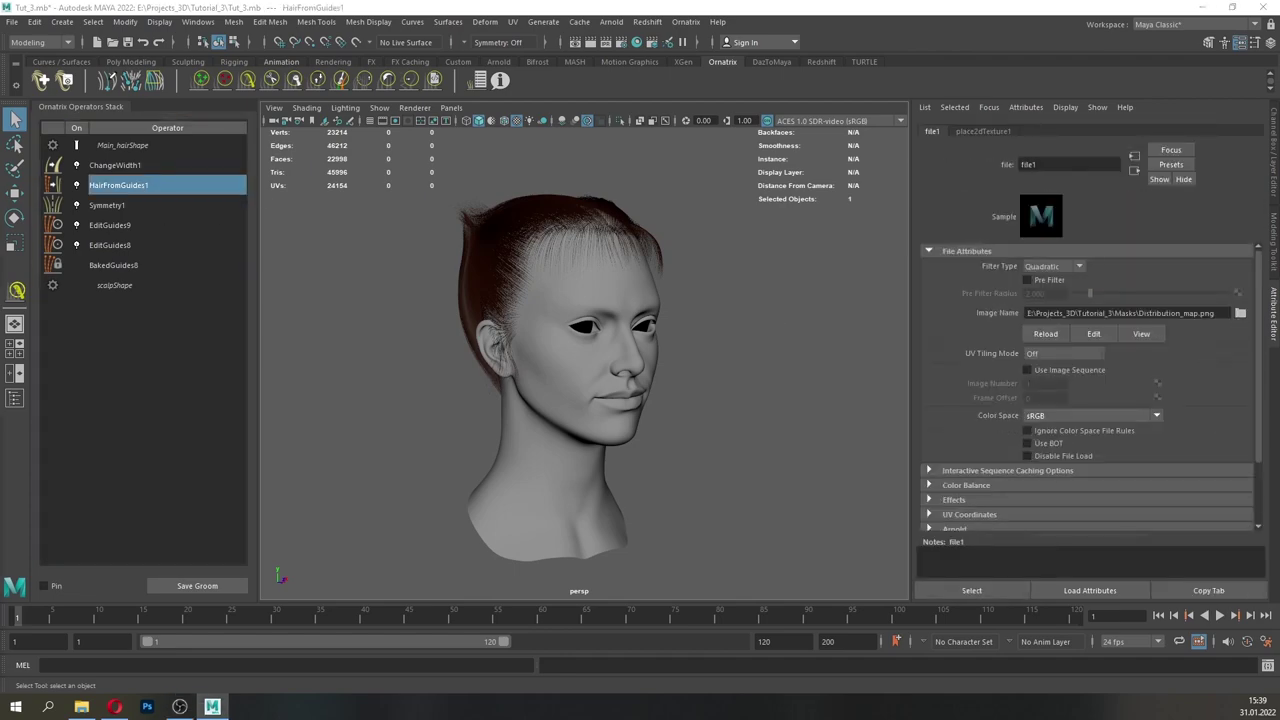
drag(656, 145, 646, 138)
click(376, 199)
drag(565, 141, 390, 119)
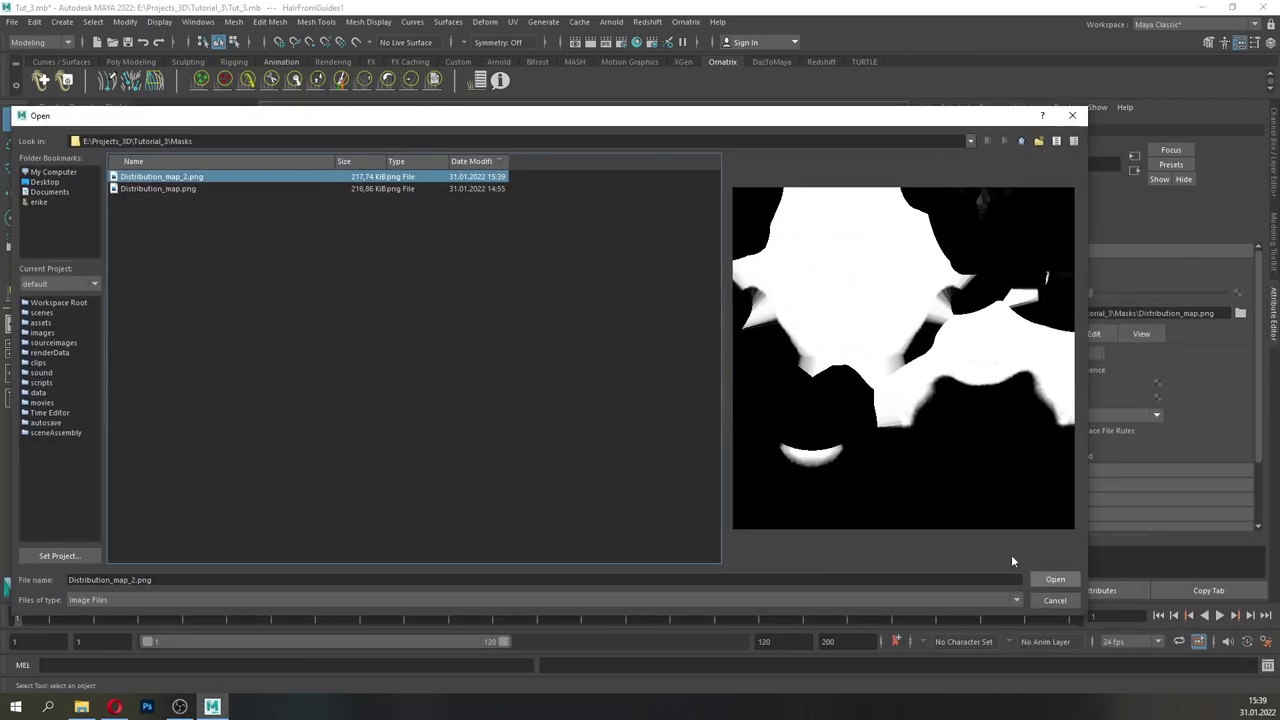
click(1056, 579)
- Inspect the generated hair around the ear, along the sides and across the front hairline from several angles
alt+drag(574, 249, 671, 271)
alt+right_drag(671, 271, 648, 335)
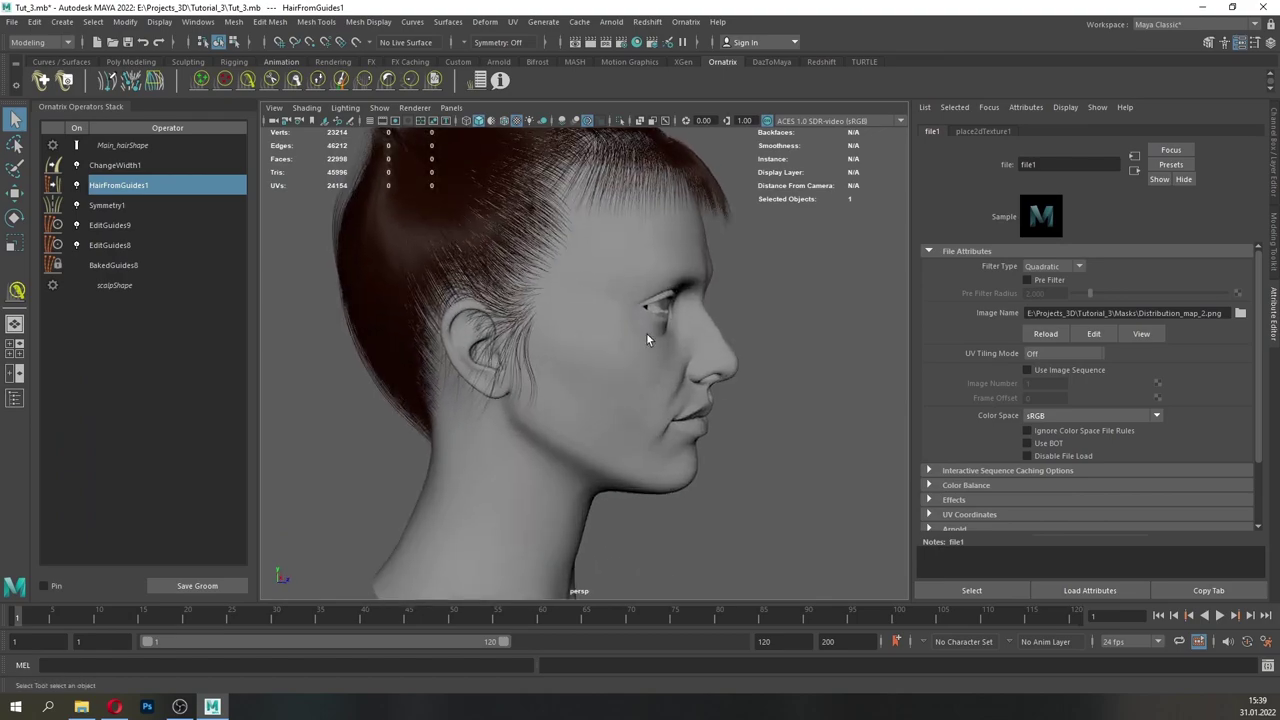
alt+drag(648, 335, 400, 378)
alt+right_drag(520, 390, 654, 449)
alt+drag(653, 448, 589, 356)
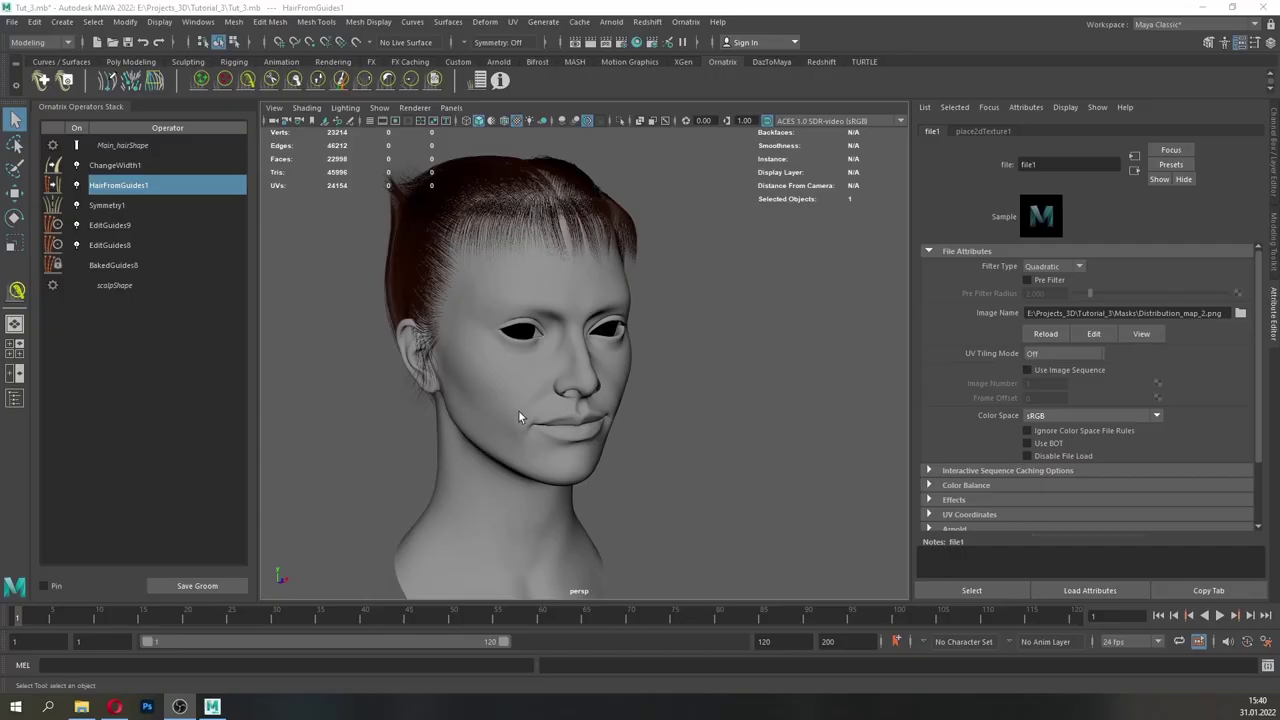
alt+drag(518, 411, 480, 365)
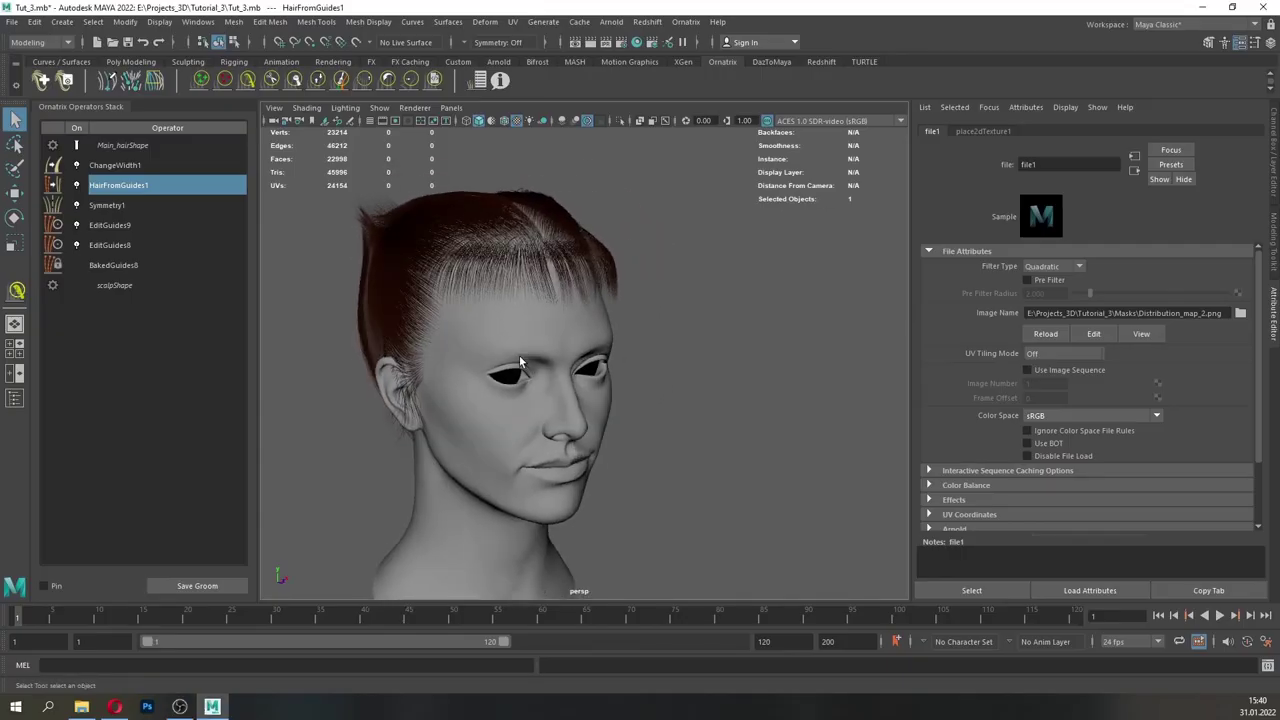
alt+right_drag(480, 365, 595, 359)
alt+drag(595, 359, 522, 402)
alt+right_drag(522, 402, 551, 406)
alt+drag(551, 406, 516, 376)
- Turn off the ChangeWidth1 and HairFromGuides1 operators and hide the head mesh, leaving the scalp and guides
click(77, 187)
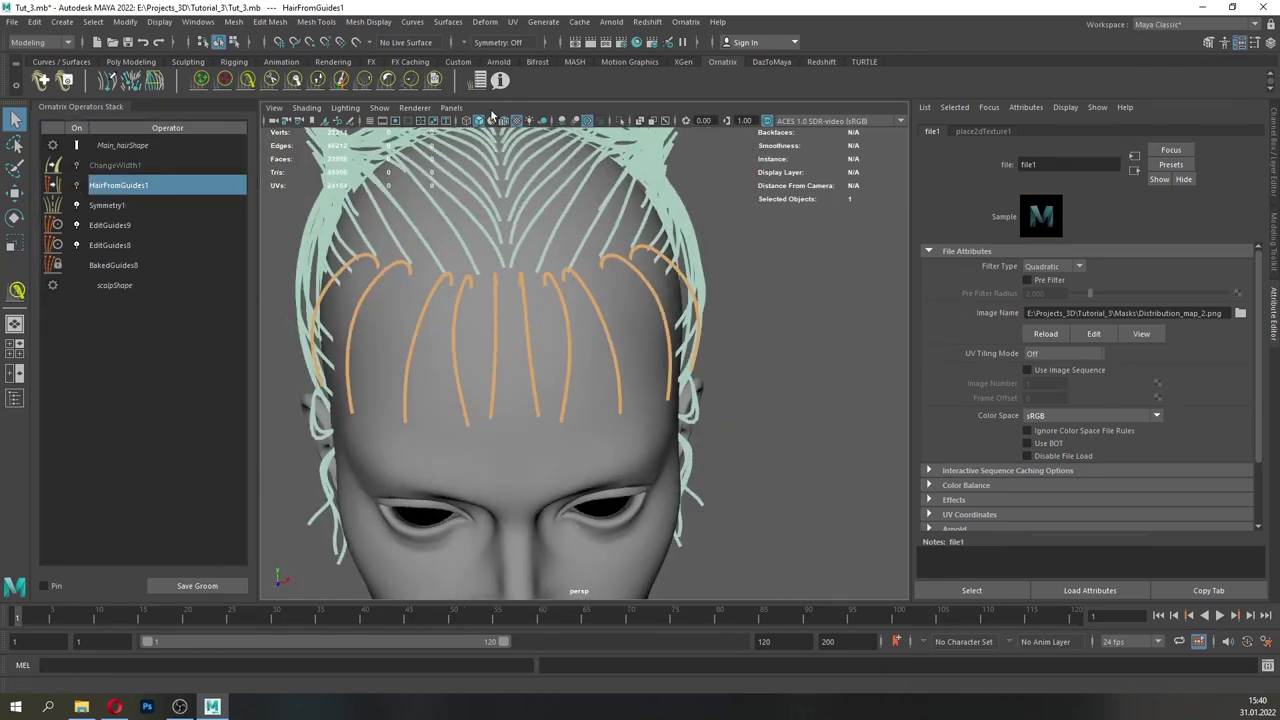
click(660, 487)
key(ctrl+h)
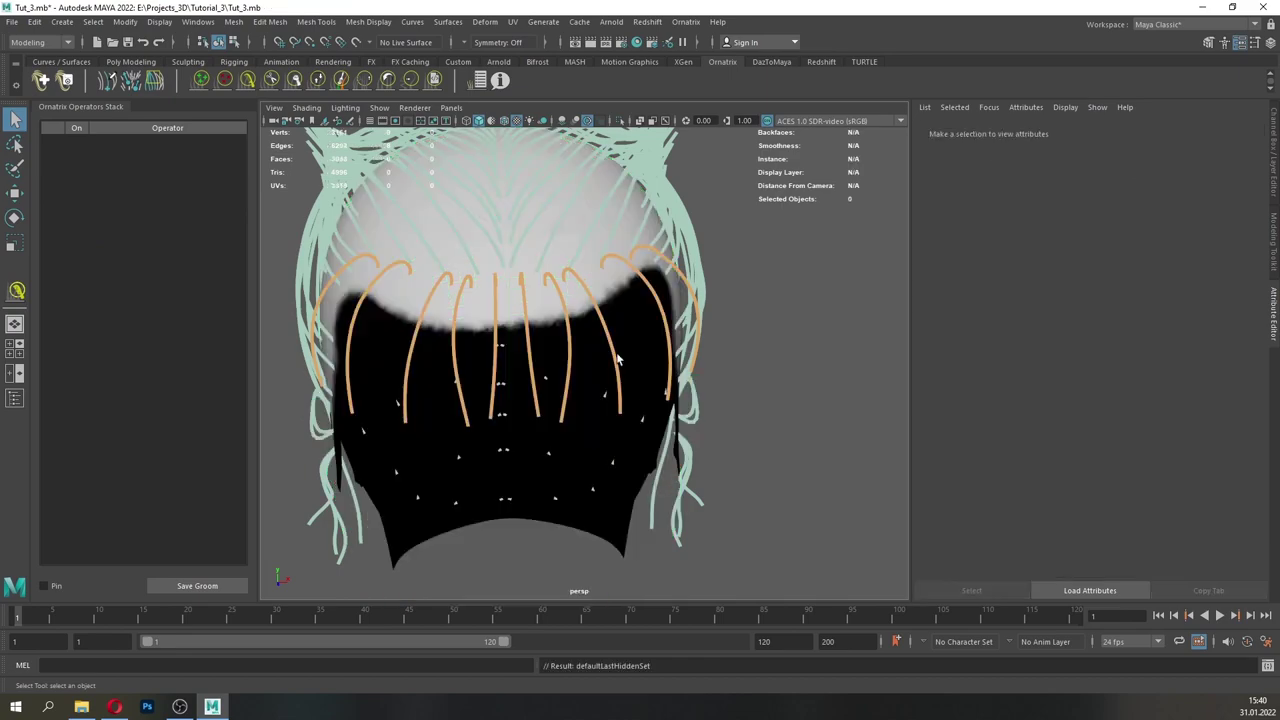
alt+drag(510, 362, 680, 368)
click(762, 238)
- Add an EditGuides operator above EditGuides9, collapse the lower guide operators into baked guides, and enable strand editing on the new operator
click(134, 224)
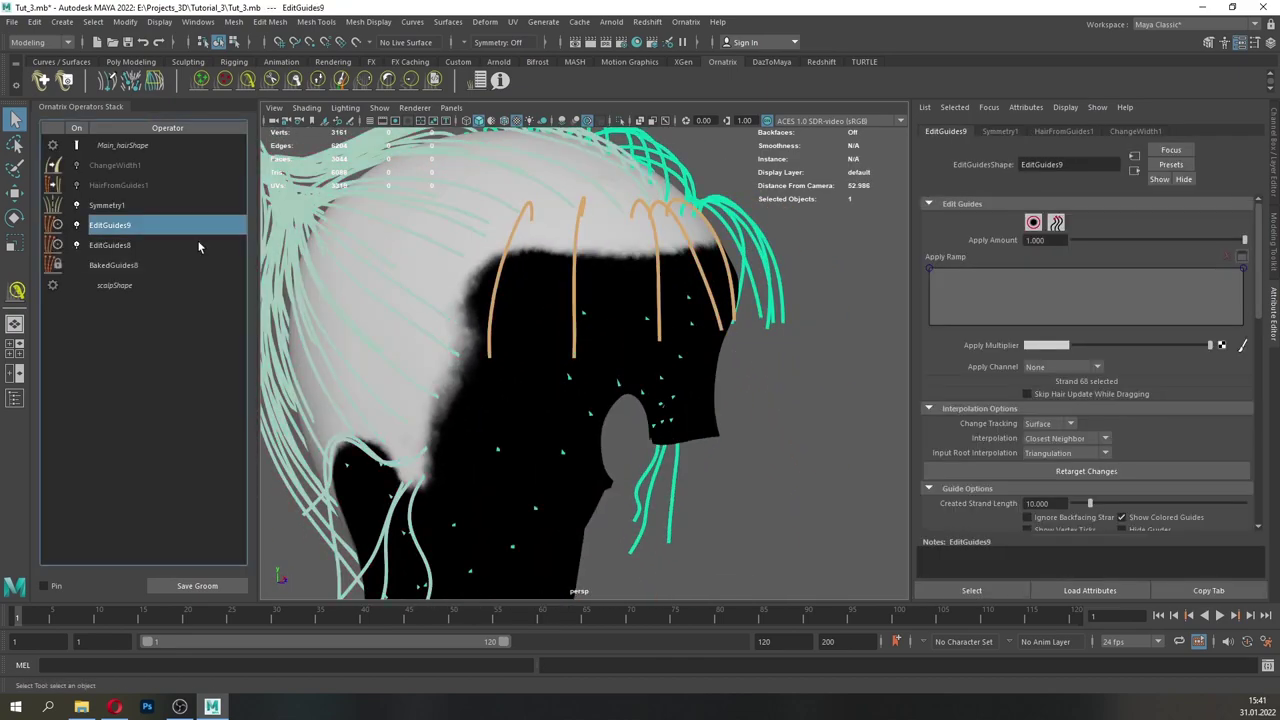
click(685, 22)
click(704, 176)
right_click(134, 241)
click(183, 325)
click(150, 225)
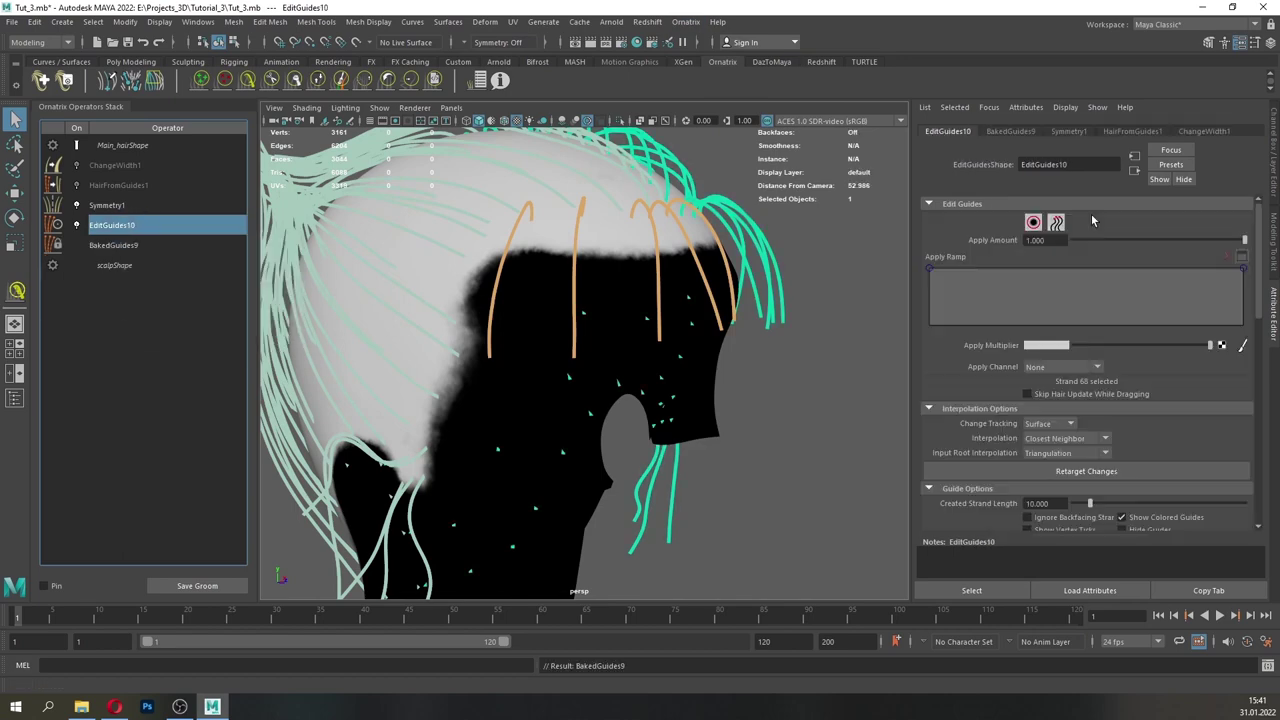
click(1034, 222)
- Select five of the fringe guides along the front hairline
alt+drag(688, 280, 570, 436)
alt+middle_drag(570, 436, 602, 417)
drag(590, 428, 328, 404)
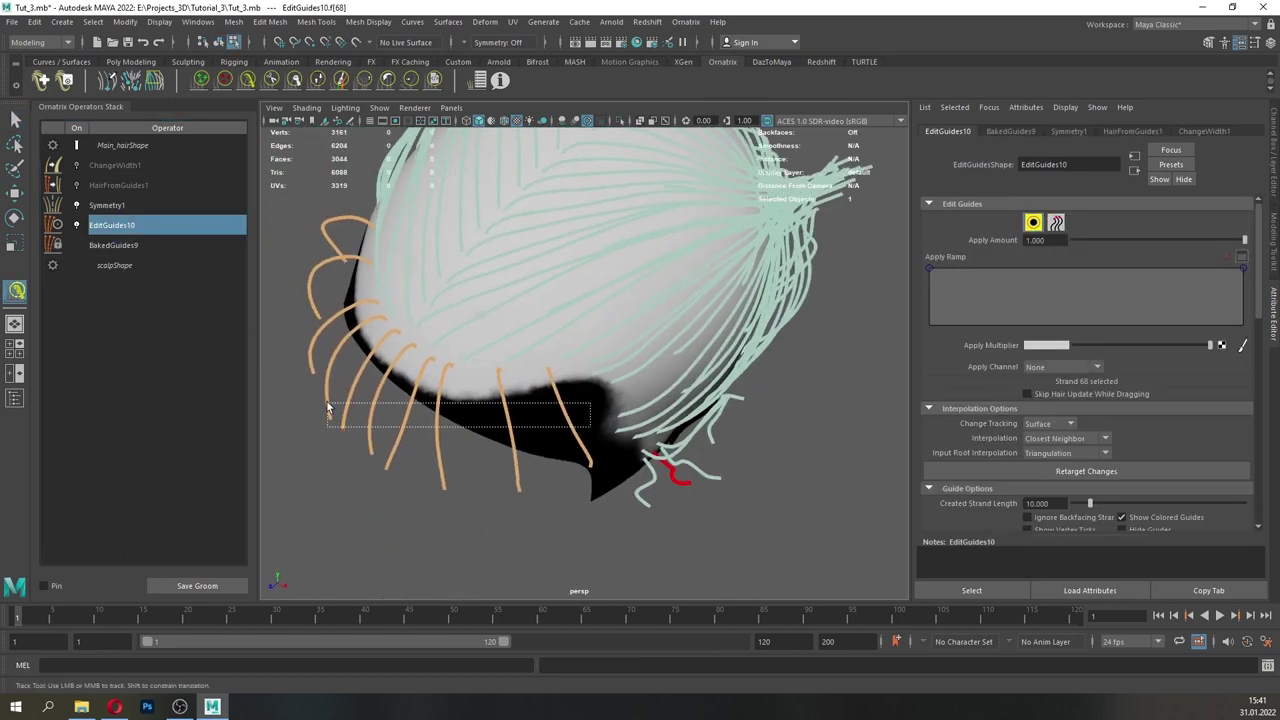
drag(583, 452, 400, 420)
mouse_move(593, 437)
alt+mouse_down()
mouse_move(631, 349)
mouse_move(690, 325)
mouse_move(650, 304)
mouse_move(723, 319)
mouse_move(362, 310)
alt+mouse_up()
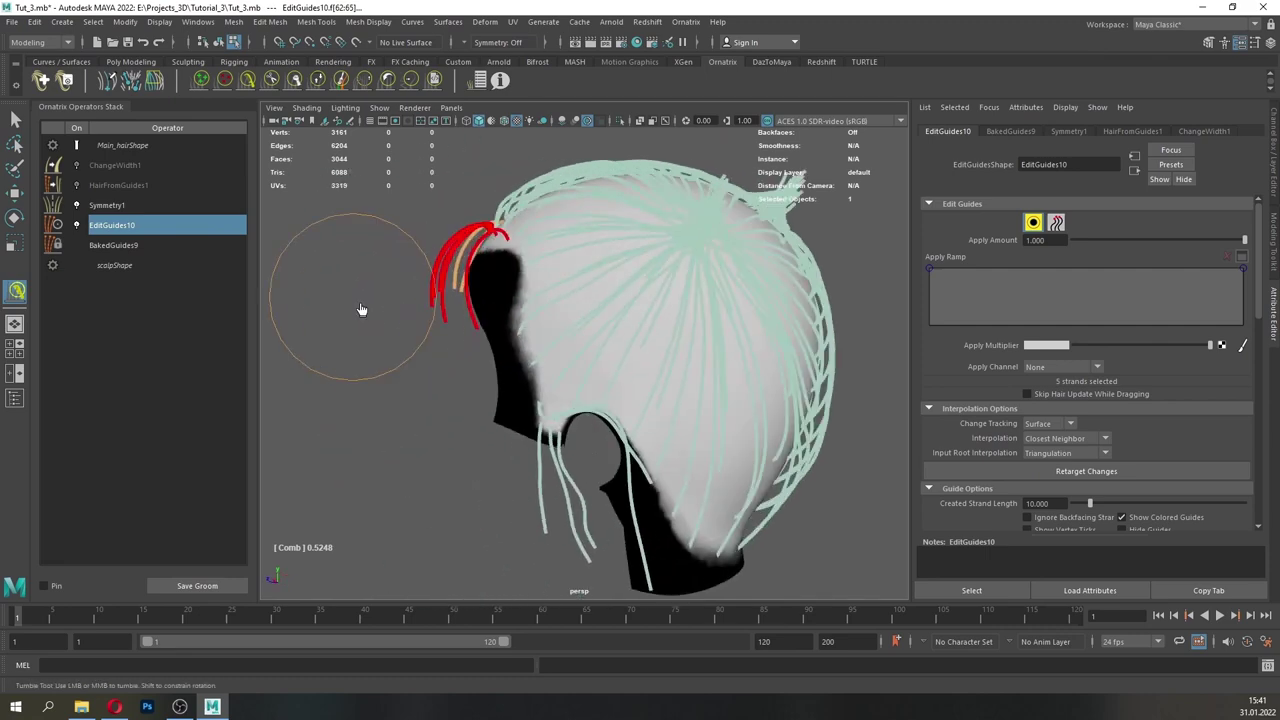
- Try the GrowShrink and Cut brushes on the selected fringe guides, adjusting the Cut brush's shape in its tool settings
click(318, 86)
mouse_move(430, 250)
alt+mouse_down()
mouse_move(603, 287)
mouse_move(576, 354)
alt+mouse_up()
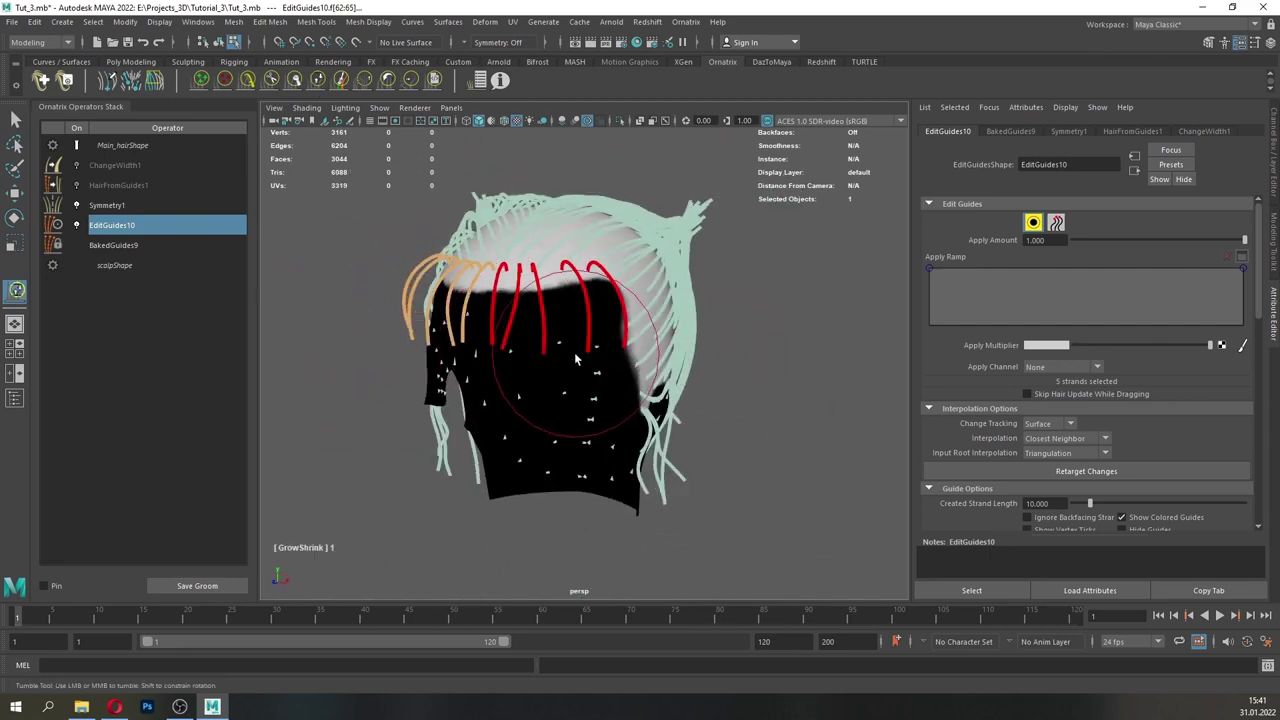
click(271, 86)
alt+drag(493, 432, 548, 456)
double_click(15, 292)
click(331, 240)
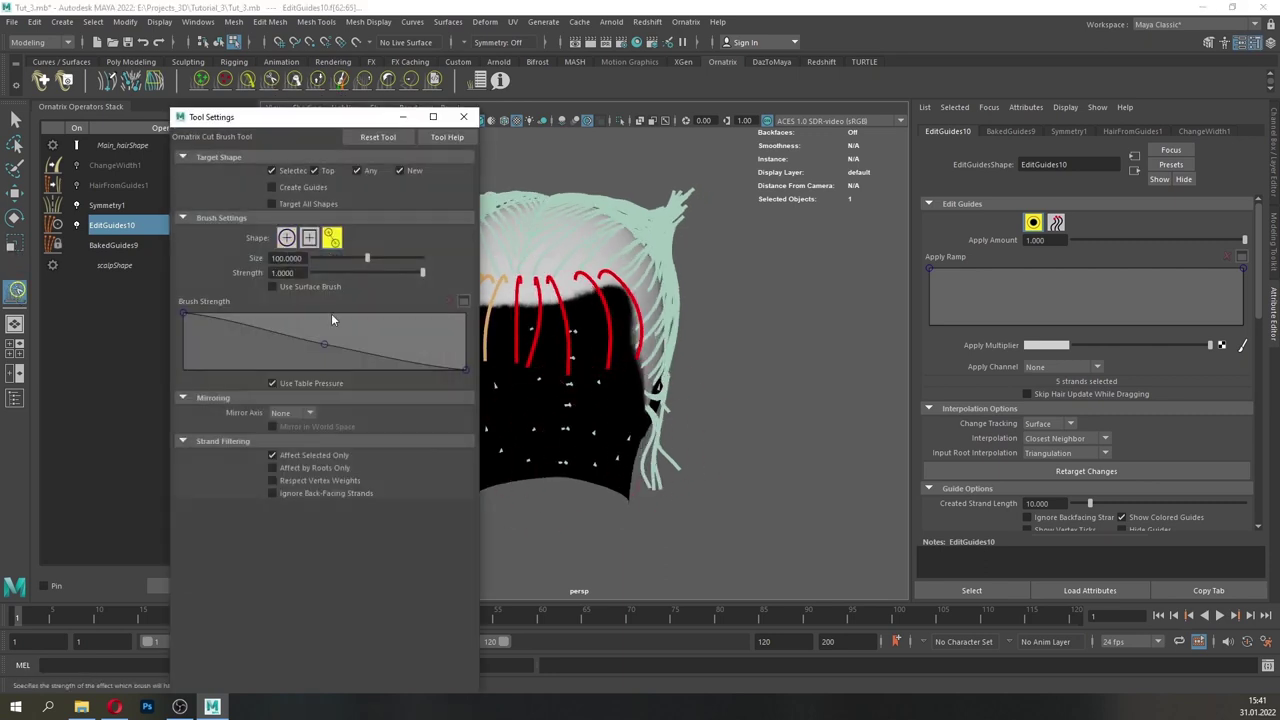
click(466, 117)
mouse_move(495, 408)
alt+mouse_down()
mouse_move(544, 378)
mouse_move(521, 348)
alt+mouse_up()
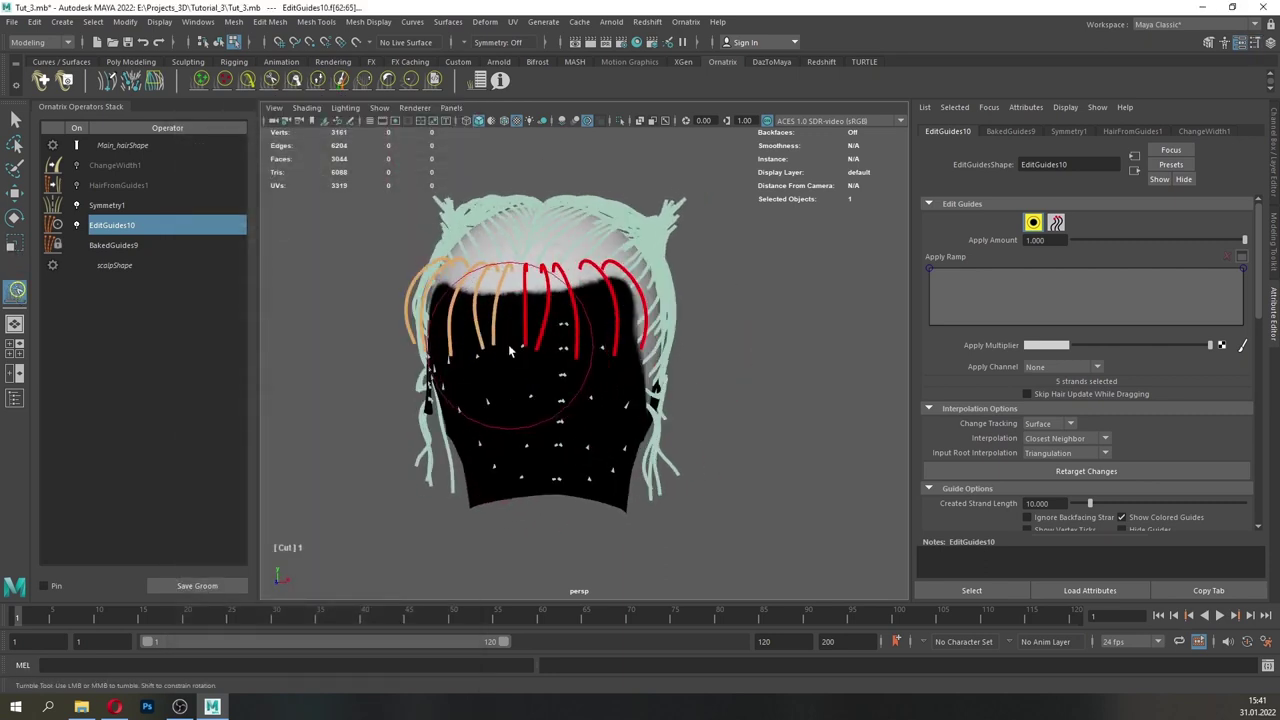
alt+drag(675, 348, 596, 350)
double_click(15, 292)
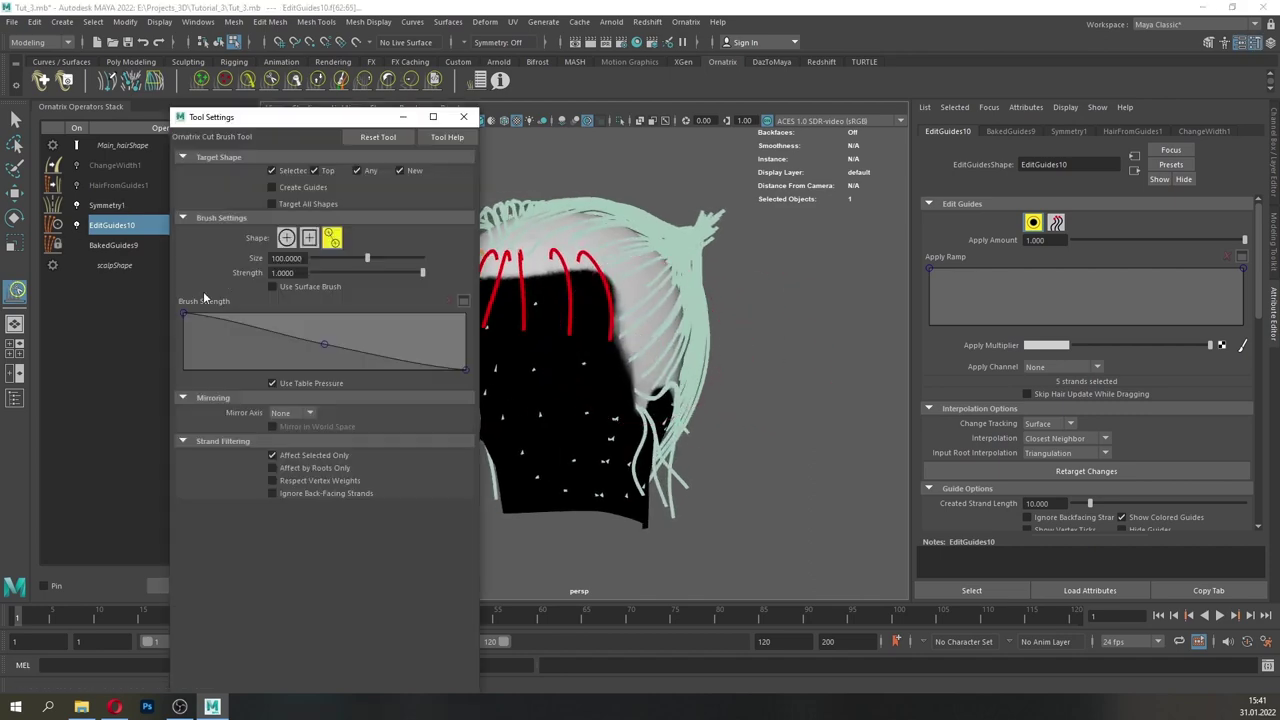
click(464, 117)
- Select a single fringe guide near the forehead's centre and adjust its shape with the Comb brush
click(16, 119)
mouse_move(510, 303)
alt+mouse_down()
mouse_move(590, 306)
mouse_move(534, 334)
alt+mouse_up()
click(532, 310)
click(247, 82)
mouse_move(521, 326)
mouse_down()
mouse_move(532, 325)
mouse_move(332, 323)
mouse_up()
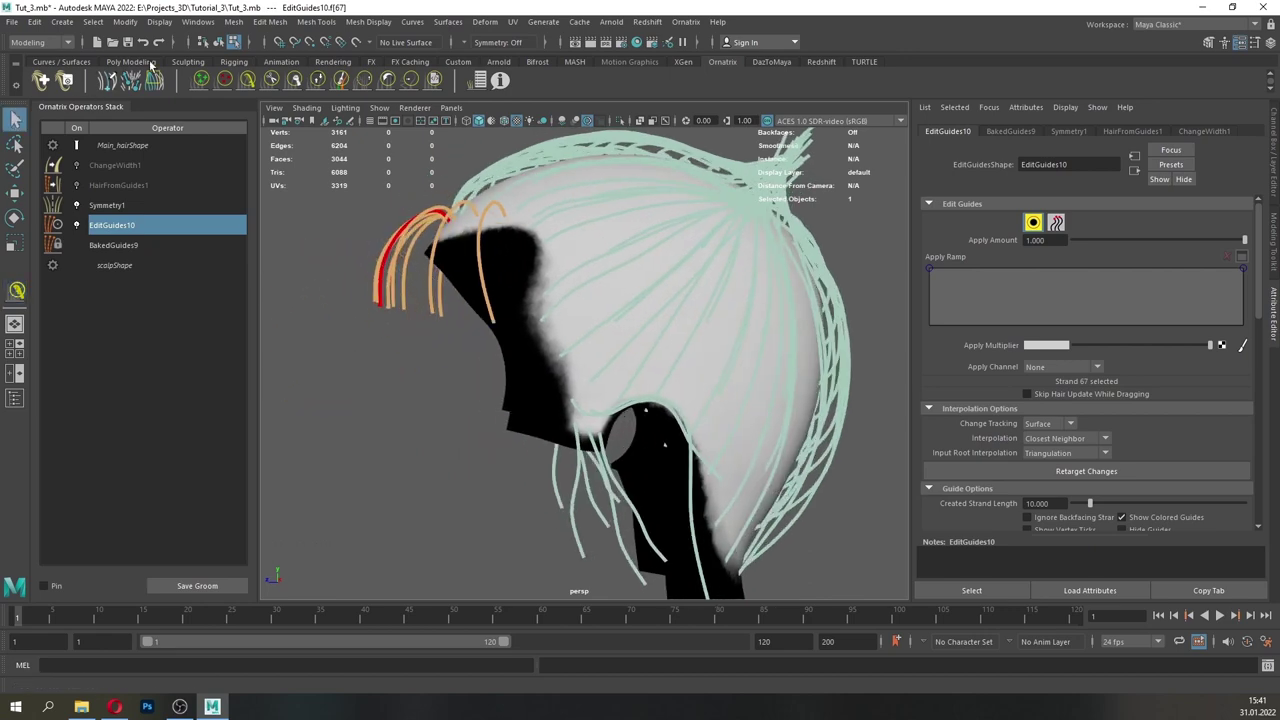
- Unhide the Head mesh through the Outliner and select the Main_hair guides to check them against the face
click(198, 21)
click(213, 163)
click(380, 268)
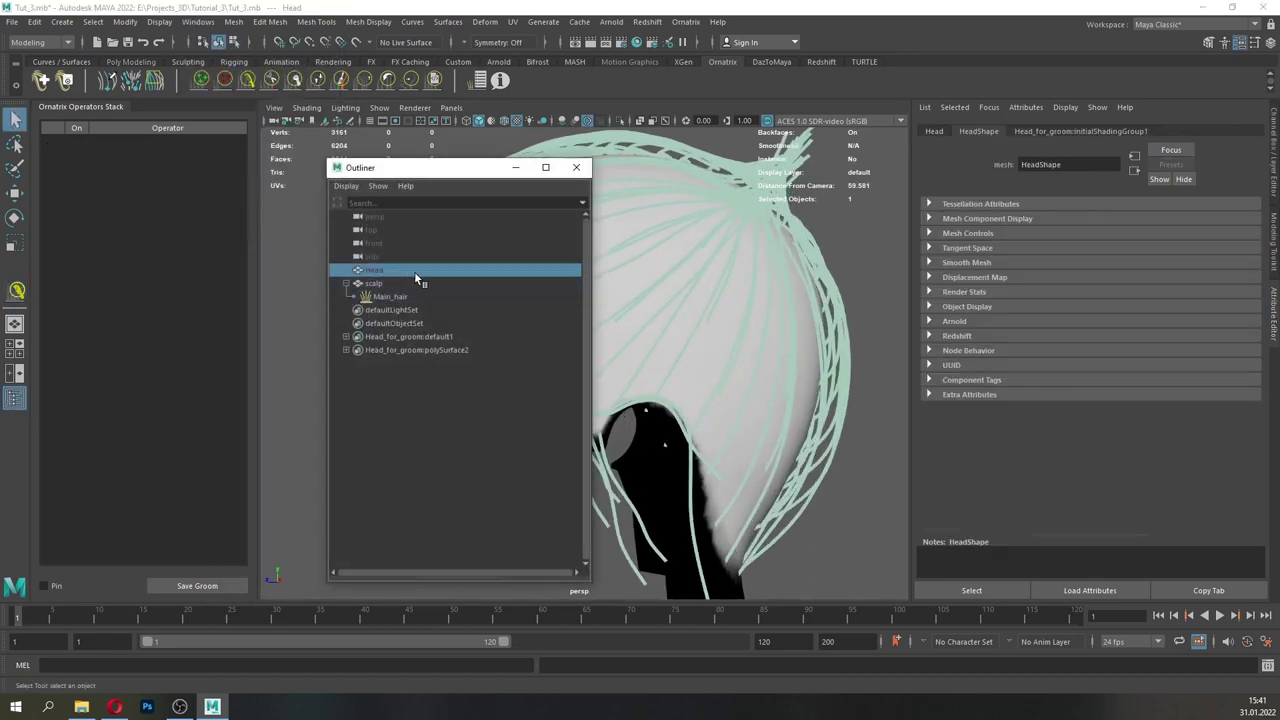
click(515, 168)
click(560, 200)
alt+drag(560, 210, 690, 260)
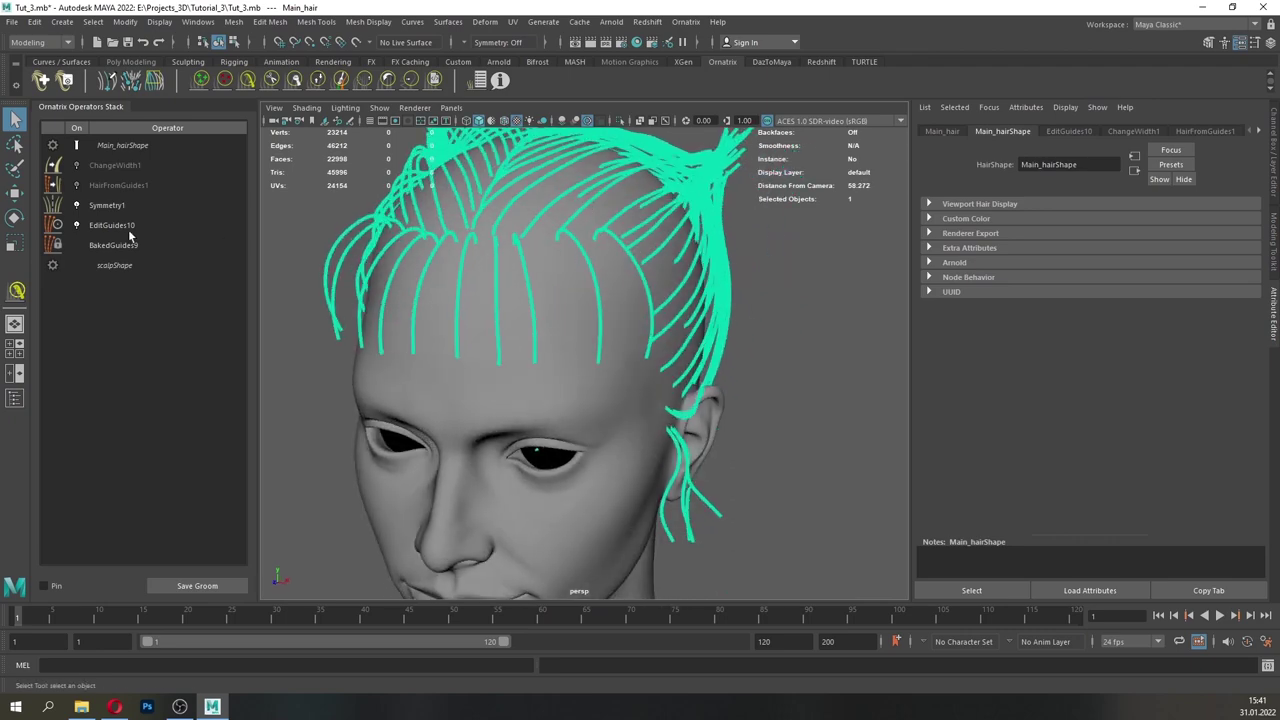
- Review the guides on the head from the front and side, then hide the head mesh again
scroll(560, 370, down, 5)
alt+drag(545, 390, 626, 369)
alt+drag(780, 400, 498, 309)
scroll(631, 425, up, 3)
scroll(600, 331, up, 3)
click(549, 484)
key(ctrl+h)
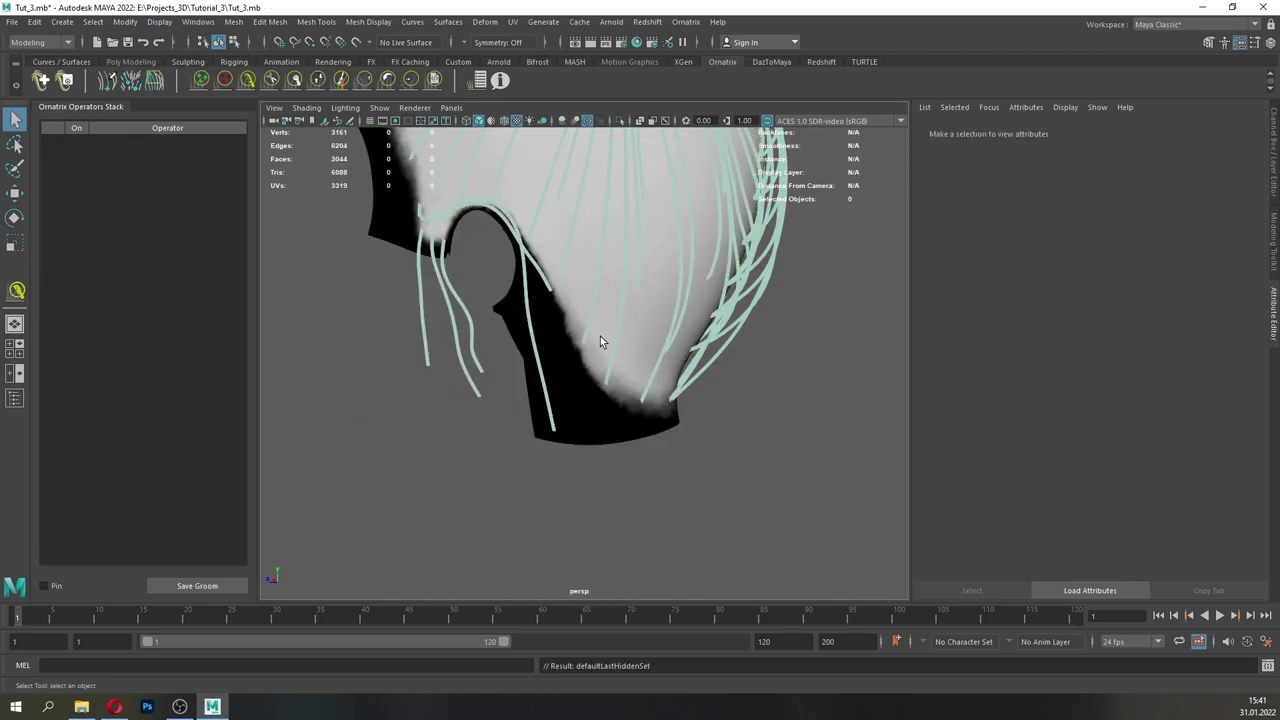
- Select the hair guides and add another EditGuides operator above EditGuides10
alt+drag(600, 336, 577, 333)
click(577, 333)
click(129, 227)
click(686, 22)
click(708, 175)
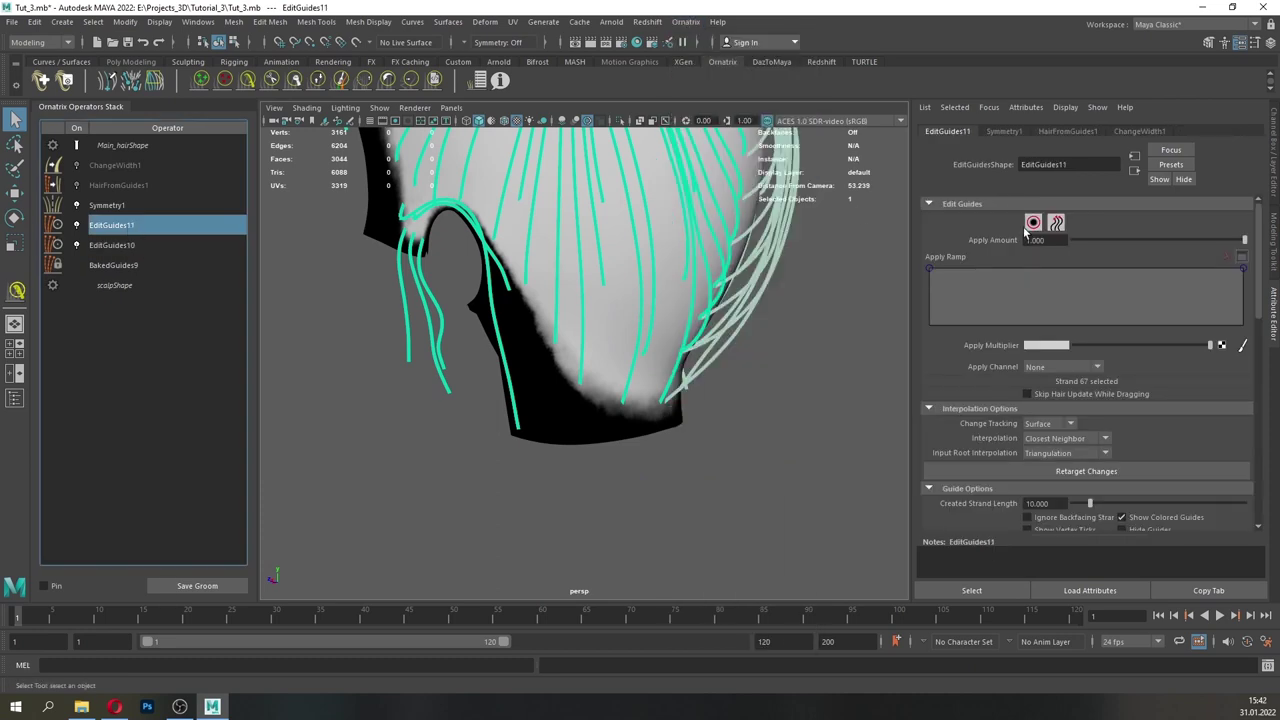
- Enable strand editing on EditGuides11 and add new guides along the nape hairline with the Create brush
click(1027, 229)
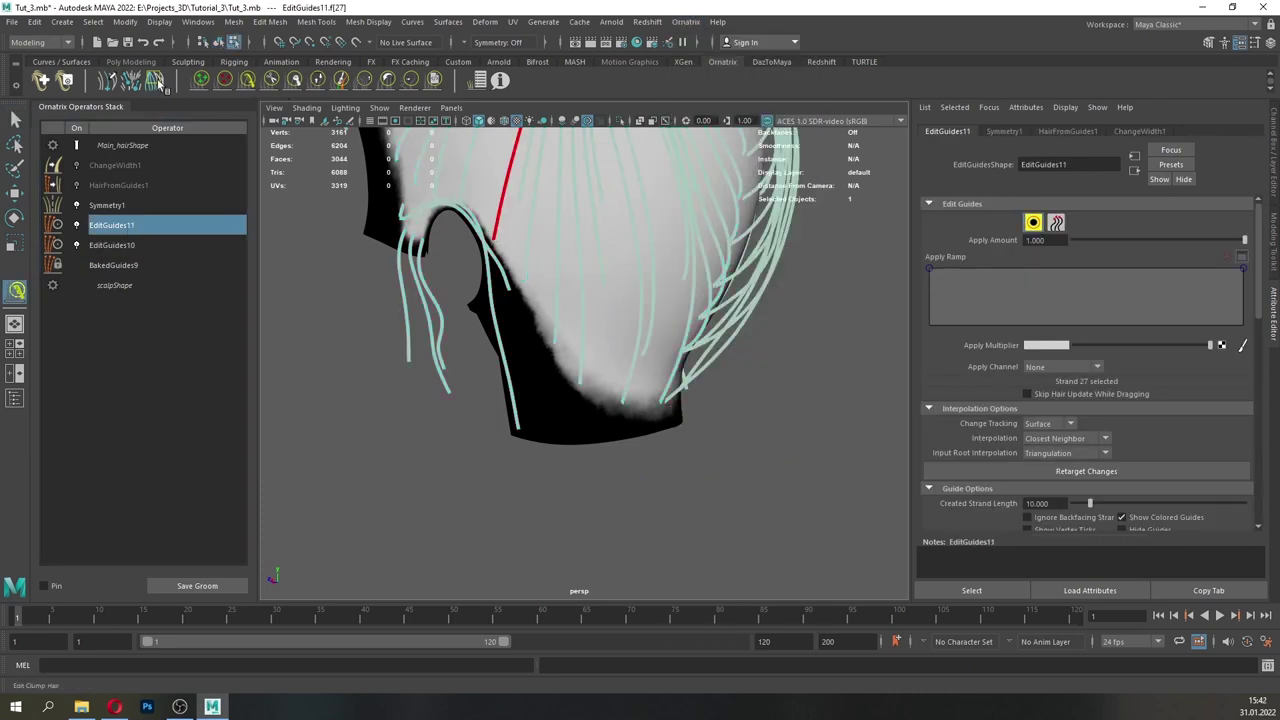
alt+drag(547, 254, 512, 273)
scroll(512, 273, up, 2)
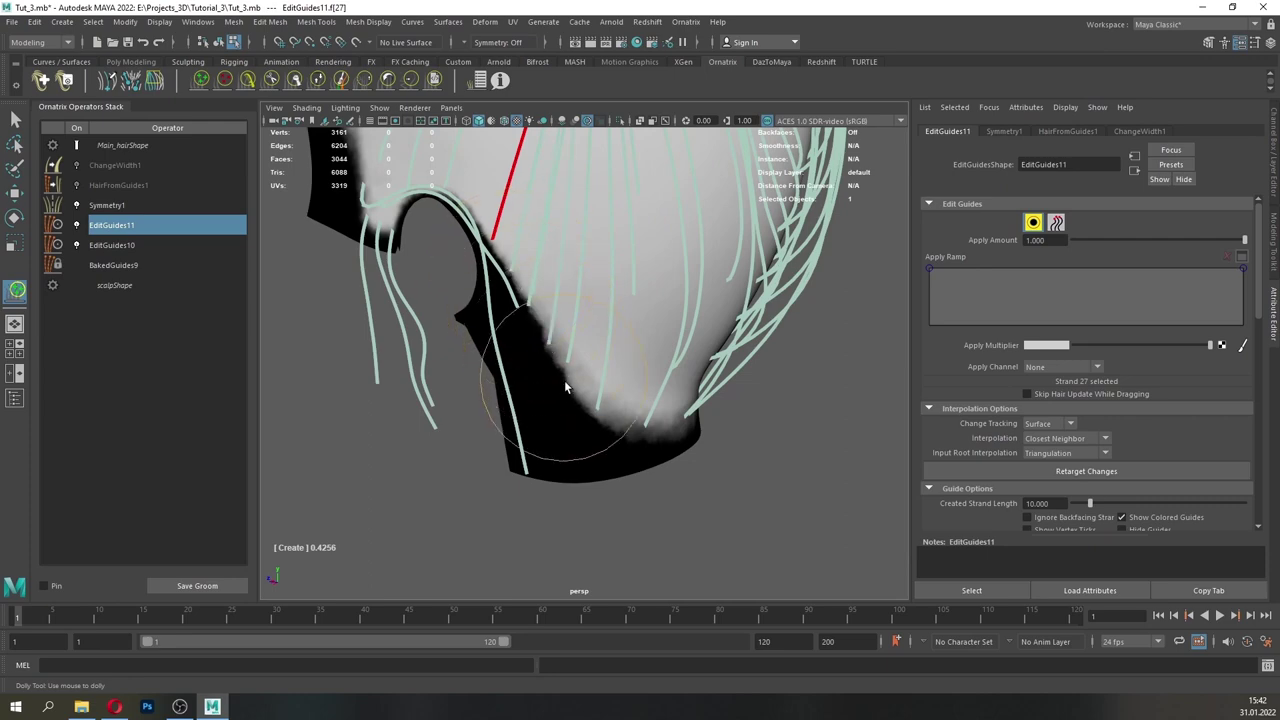
alt+drag(621, 441, 585, 436)
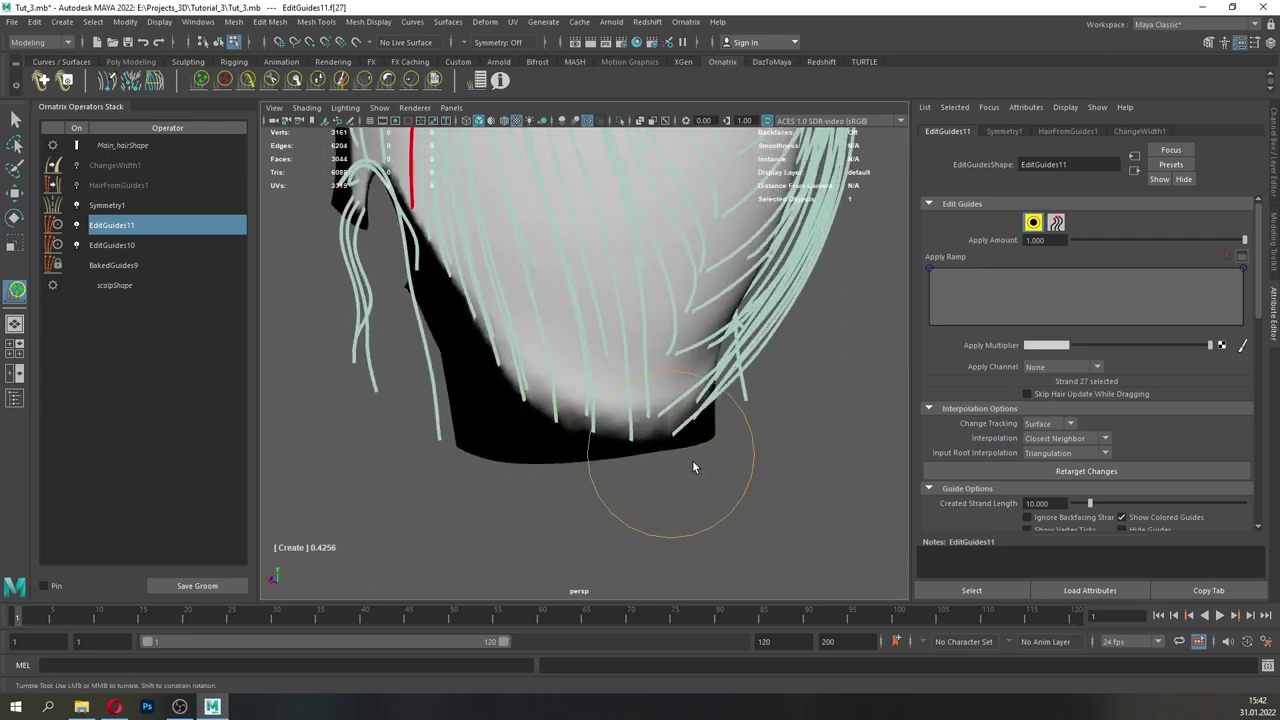
- Add another EditGuides operator and collapse the guide operators beneath it into baked guides
click(687, 23)
click(706, 177)
right_click(126, 246)
click(152, 277)
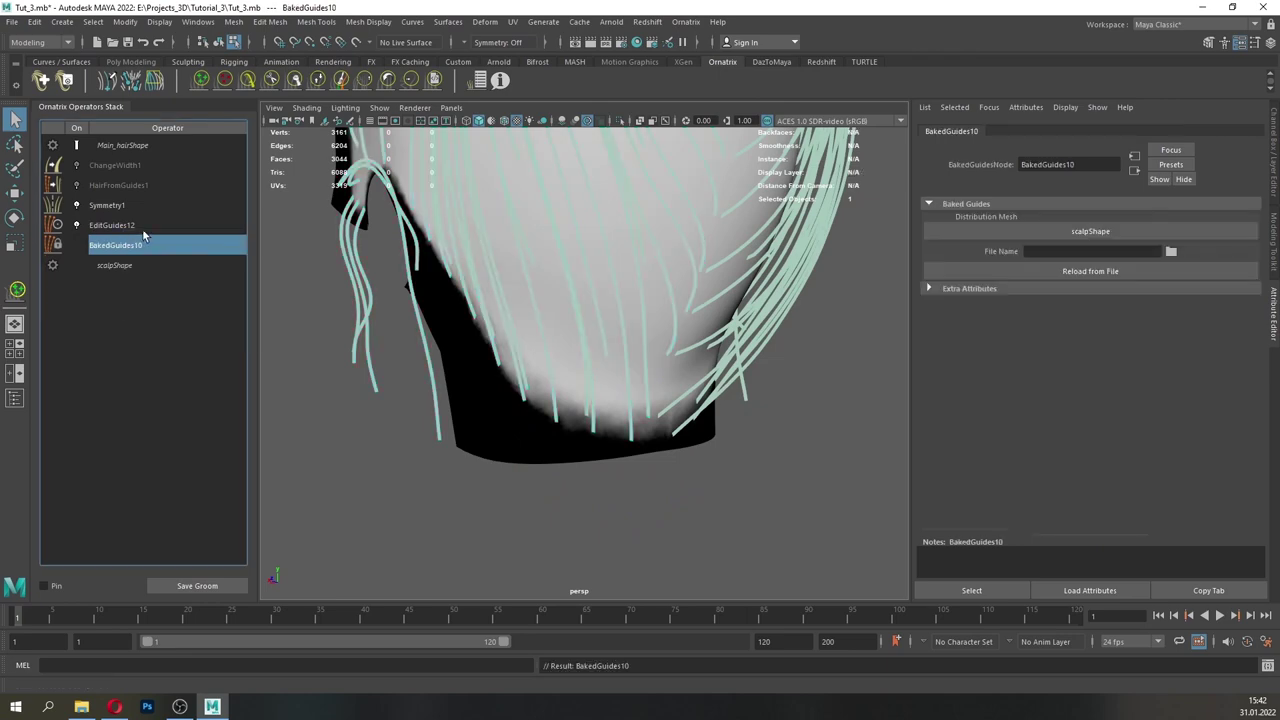
- Enable strand editing on EditGuides12 and select the seven new guides along the nape hairline
click(141, 229)
click(1033, 225)
drag(648, 460, 570, 418)
shift+click(577, 384)
shift+click(512, 335)
alt+drag(535, 352, 650, 380)
scroll(1127, 414, down, 7)
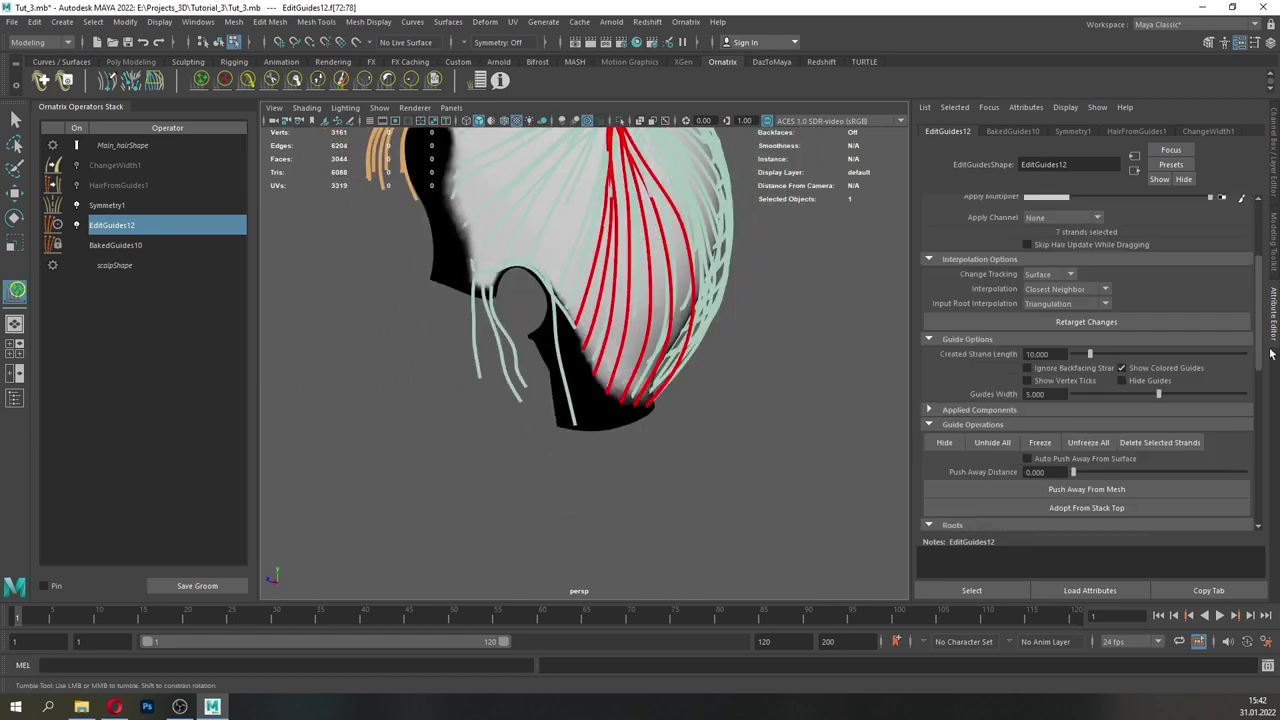
- Assign the selected nape guides and the guides around the ear to strand group 2
click(954, 498)
click(1040, 511)
scroll(1041, 512, down, 2)
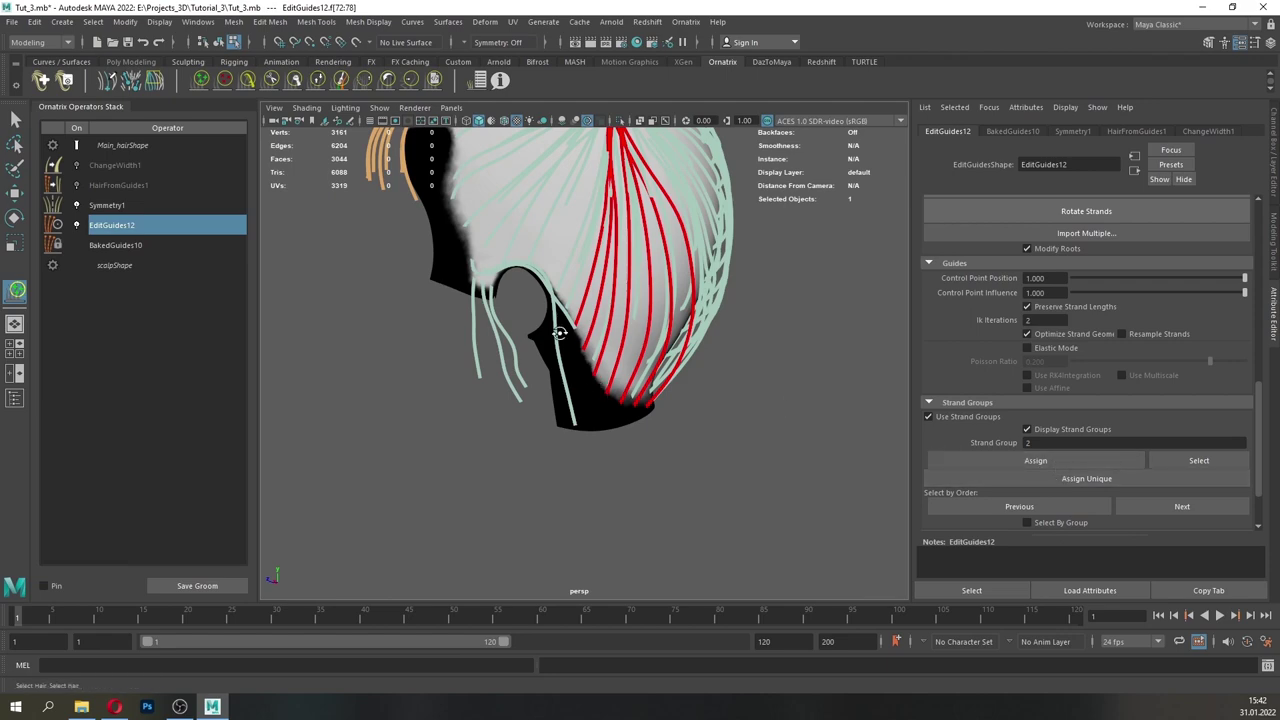
alt+drag(559, 333, 554, 358)
shift+drag(447, 337, 572, 445)
alt+drag(625, 460, 652, 384)
alt+drag(808, 407, 605, 377)
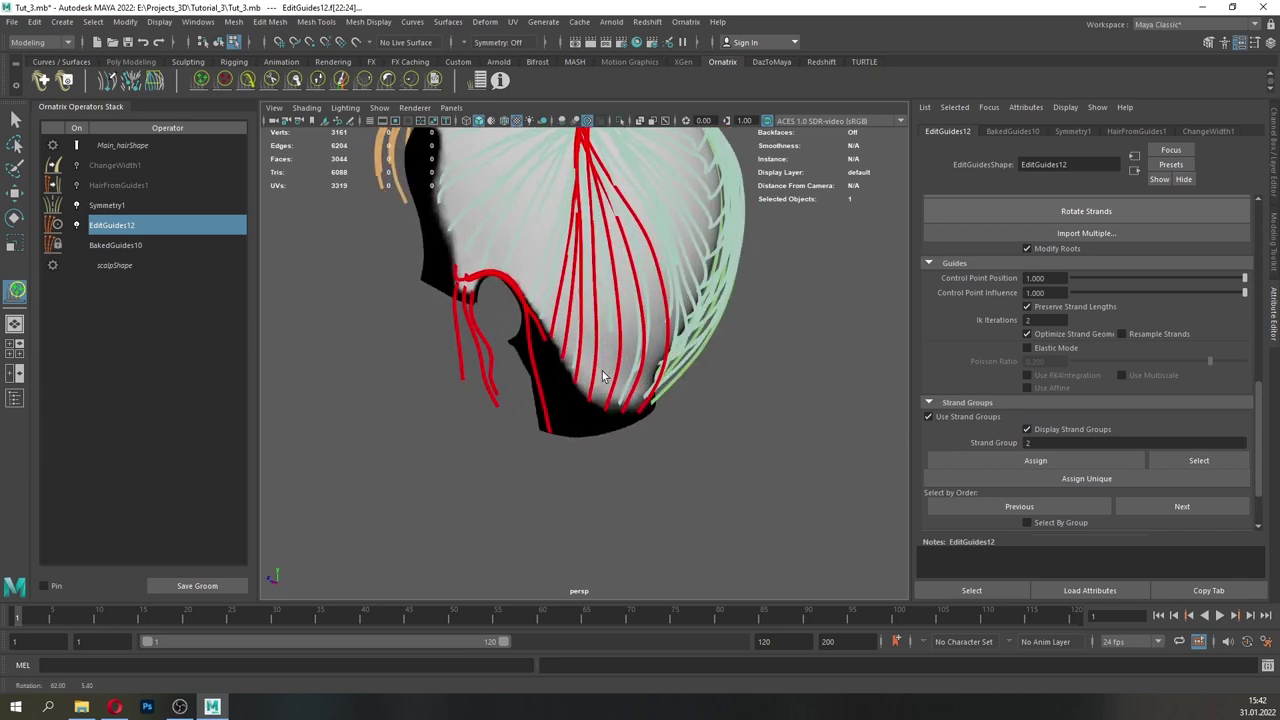
- Shorten the seven nape guides with the GrowShrink brush
scroll(505, 333, down, 1)
click(318, 86)
scroll(612, 276, down, 1)
alt+drag(612, 276, 616, 257)
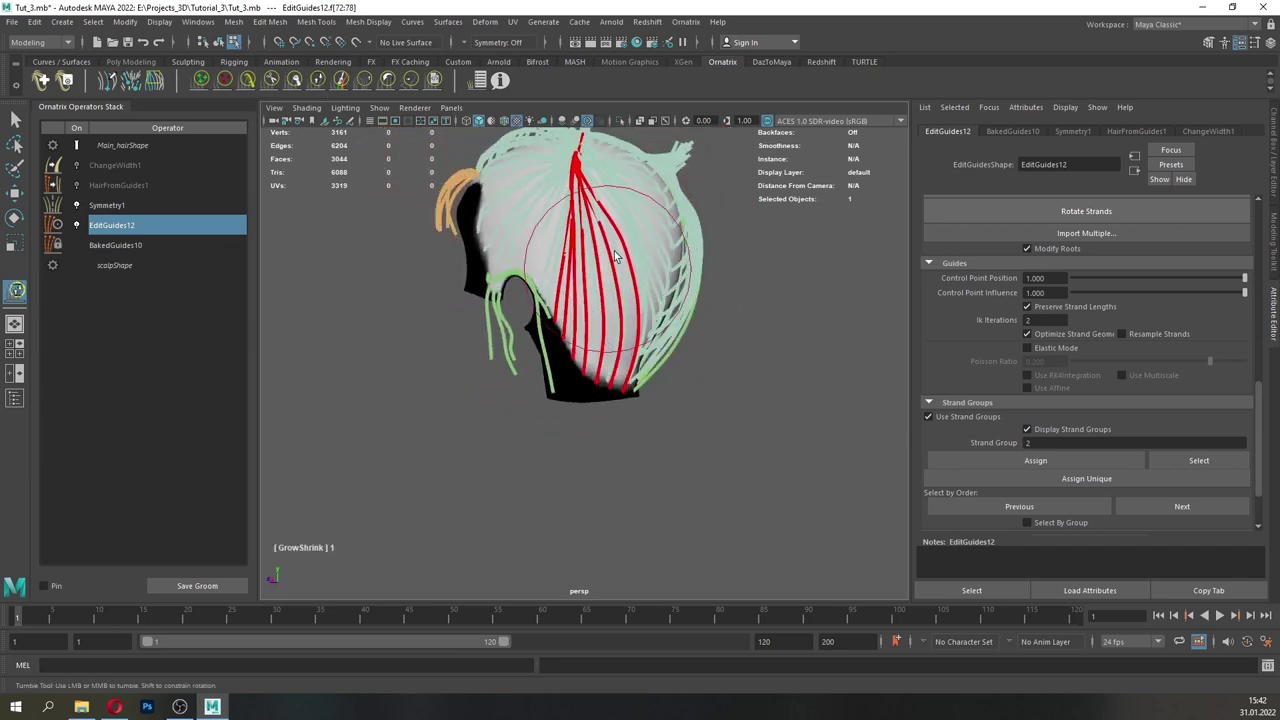
- Comb the nape guides downward so they hang below the hairline at the back of the neck
click(248, 88)
mouse_move(636, 308)
alt+mouse_down()
mouse_move(626, 392)
mouse_move(524, 406)
mouse_move(800, 366)
mouse_move(690, 353)
alt+mouse_up()
mouse_move(705, 472)
alt+mouse_down()
mouse_move(714, 380)
mouse_move(449, 383)
mouse_move(569, 457)
mouse_move(604, 463)
alt+mouse_up()
alt+middle_drag(604, 462, 646, 409)
scroll(630, 409, up, 3)
mouse_move(586, 410)
mouse_down()
mouse_move(651, 394)
mouse_move(669, 351)
mouse_move(766, 343)
mouse_move(647, 390)
mouse_move(726, 426)
mouse_up()
mouse_move(528, 290)
alt+mouse_down()
mouse_move(480, 280)
mouse_move(425, 200)
mouse_move(449, 207)
alt+mouse_up()
mouse_move(455, 225)
mouse_down()
mouse_move(479, 273)
mouse_move(472, 258)
mouse_move(510, 232)
mouse_up()
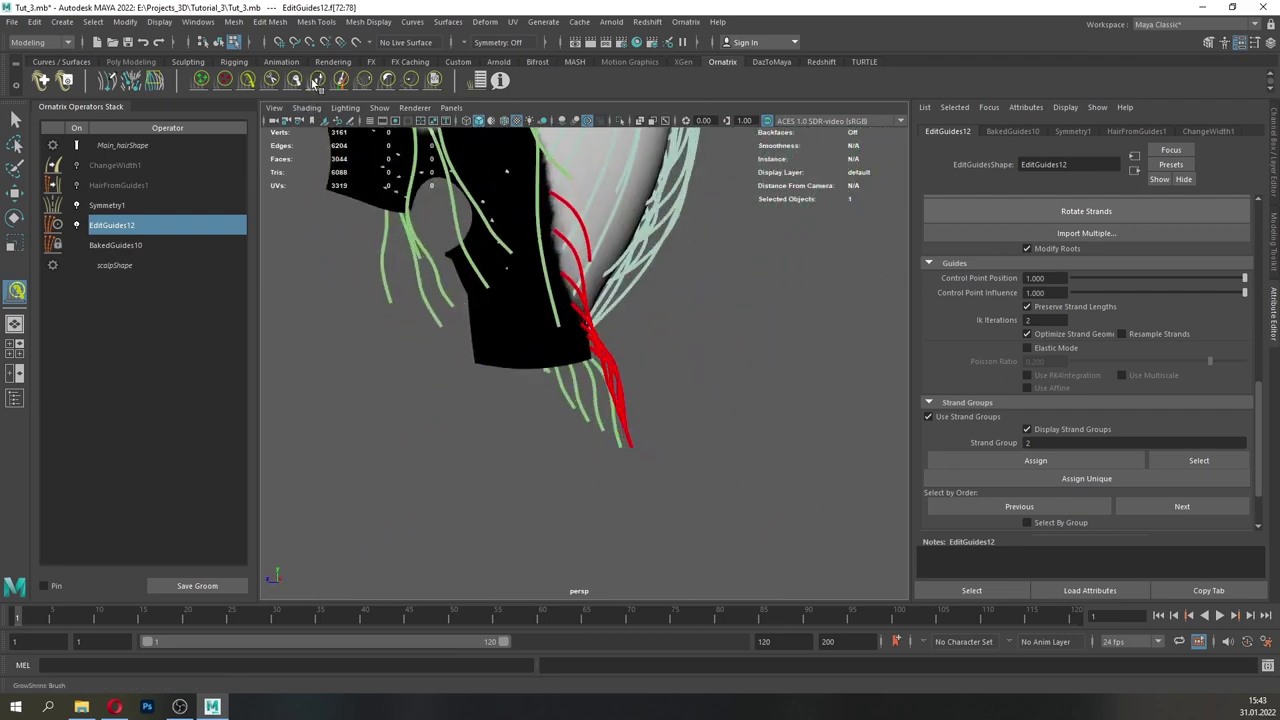
- Refine the nape guides with the GrowShrink and Smooth brushes
click(314, 84)
alt+drag(612, 360, 528, 375)
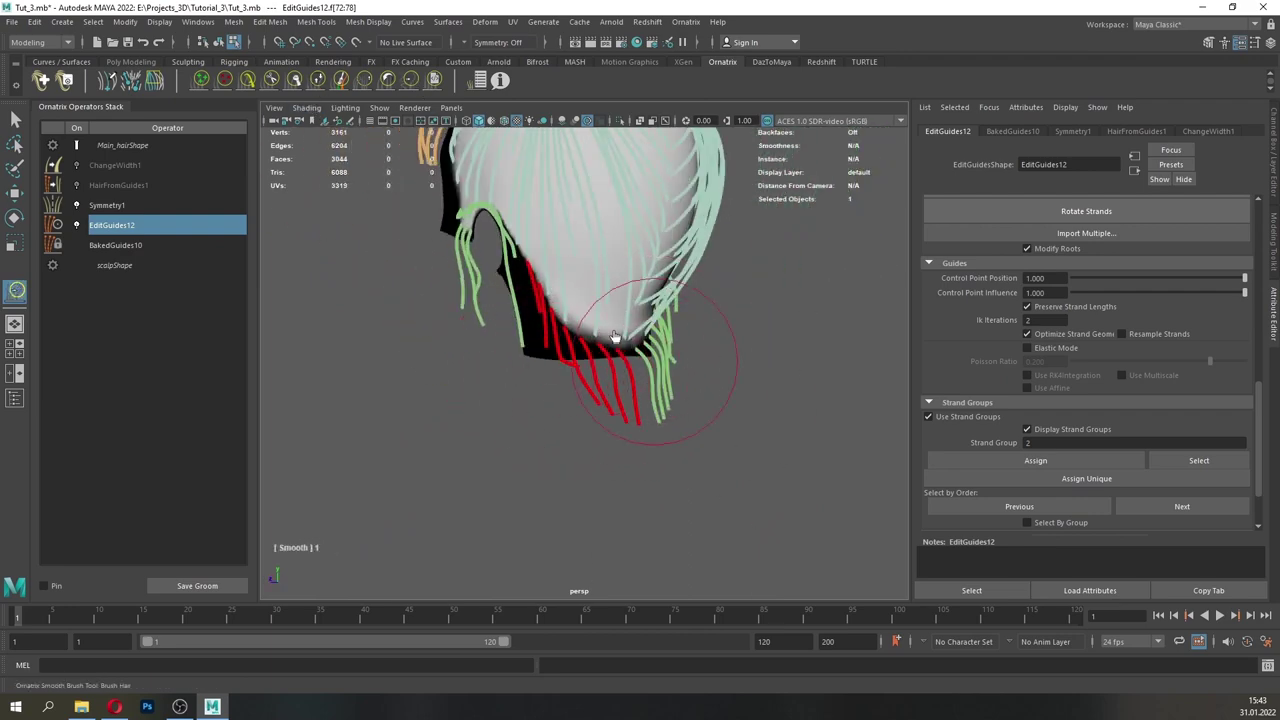
alt+drag(615, 337, 607, 425)
- Turn the HairFromGuides1 and ChangeWidth1 operators back on to regenerate the hair with the nape strands
alt+drag(540, 340, 598, 364)
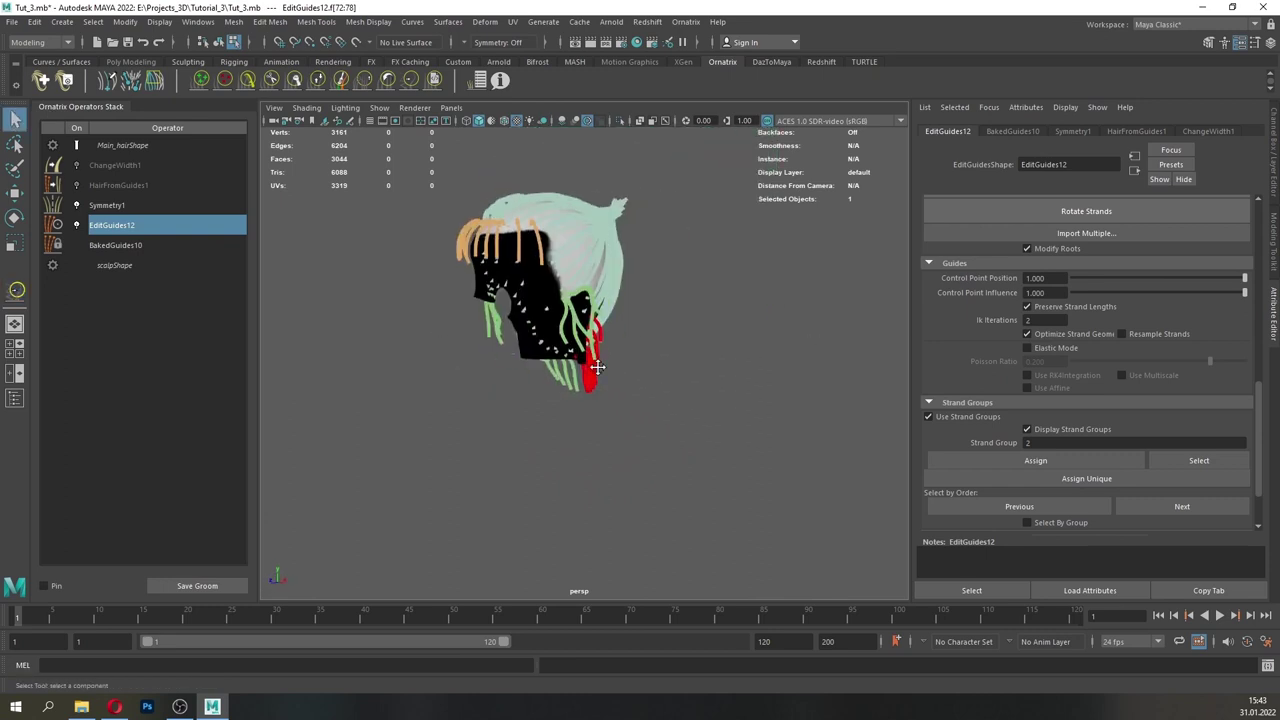
alt+middle_drag(598, 364, 575, 420)
click(77, 185)
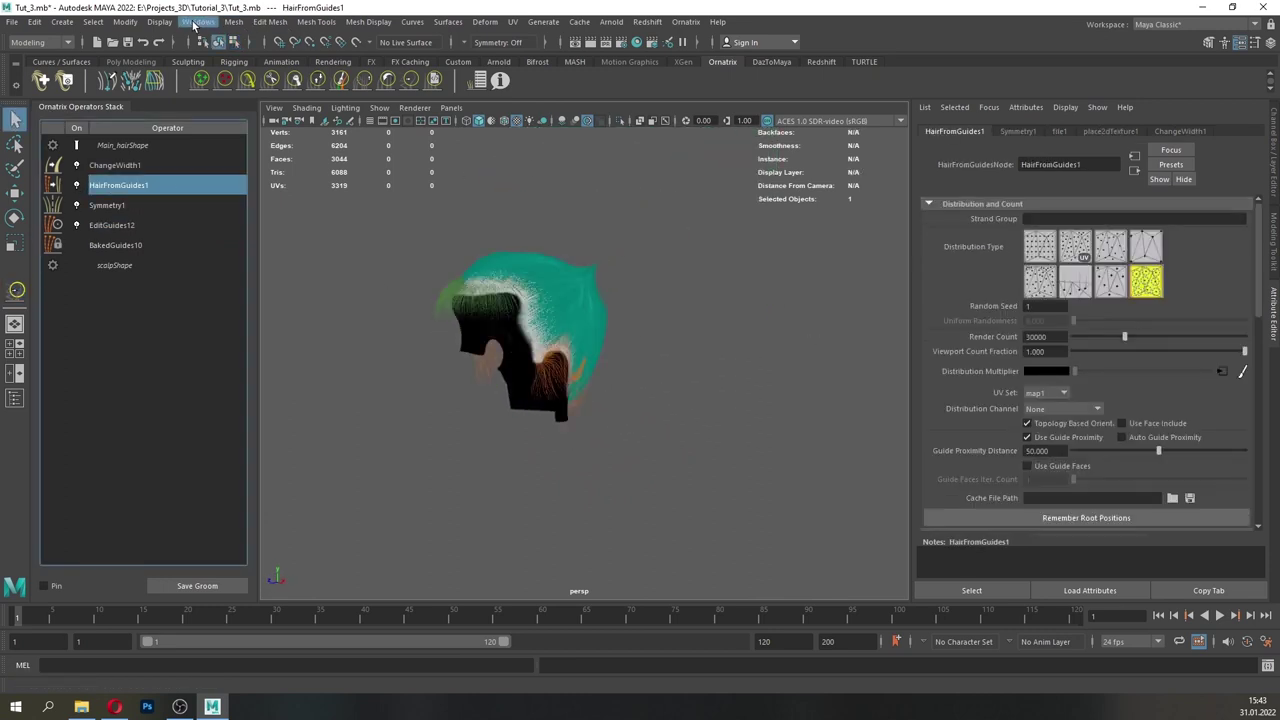
- Unhide the character's head mesh so it displays together with the hair
click(108, 145)
click(148, 168)
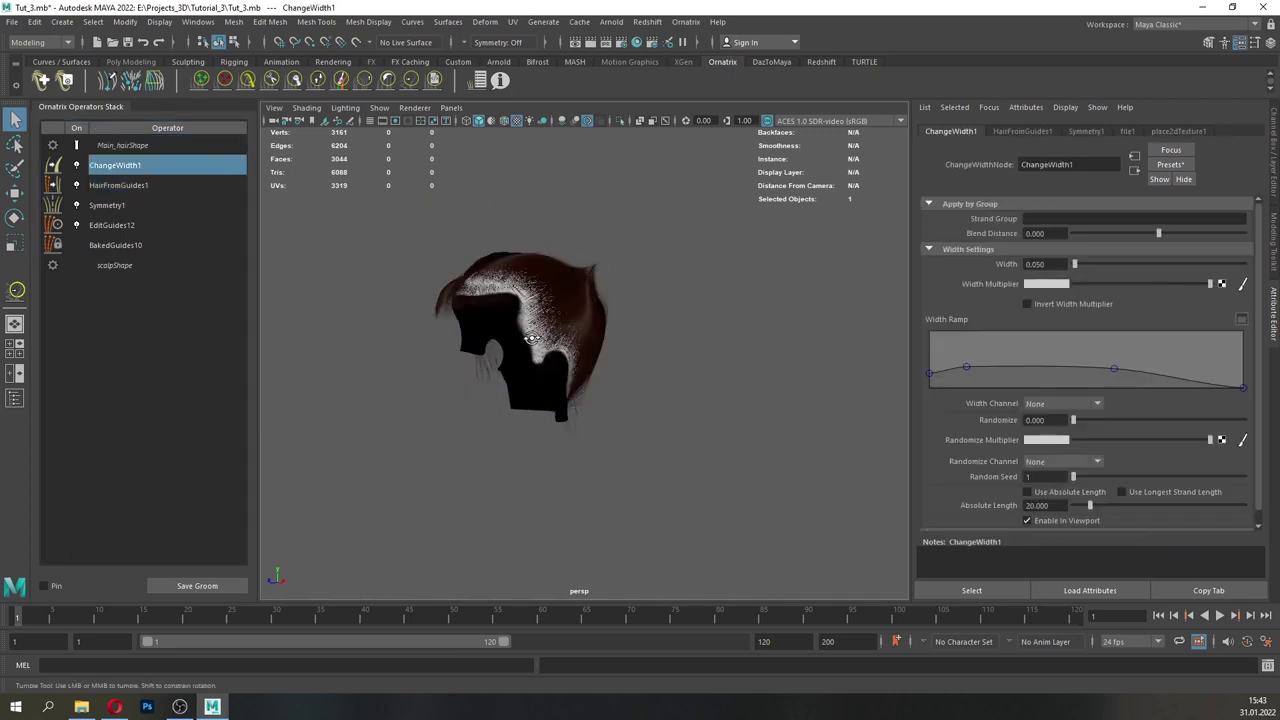
alt+middle_drag(570, 286, 598, 329)
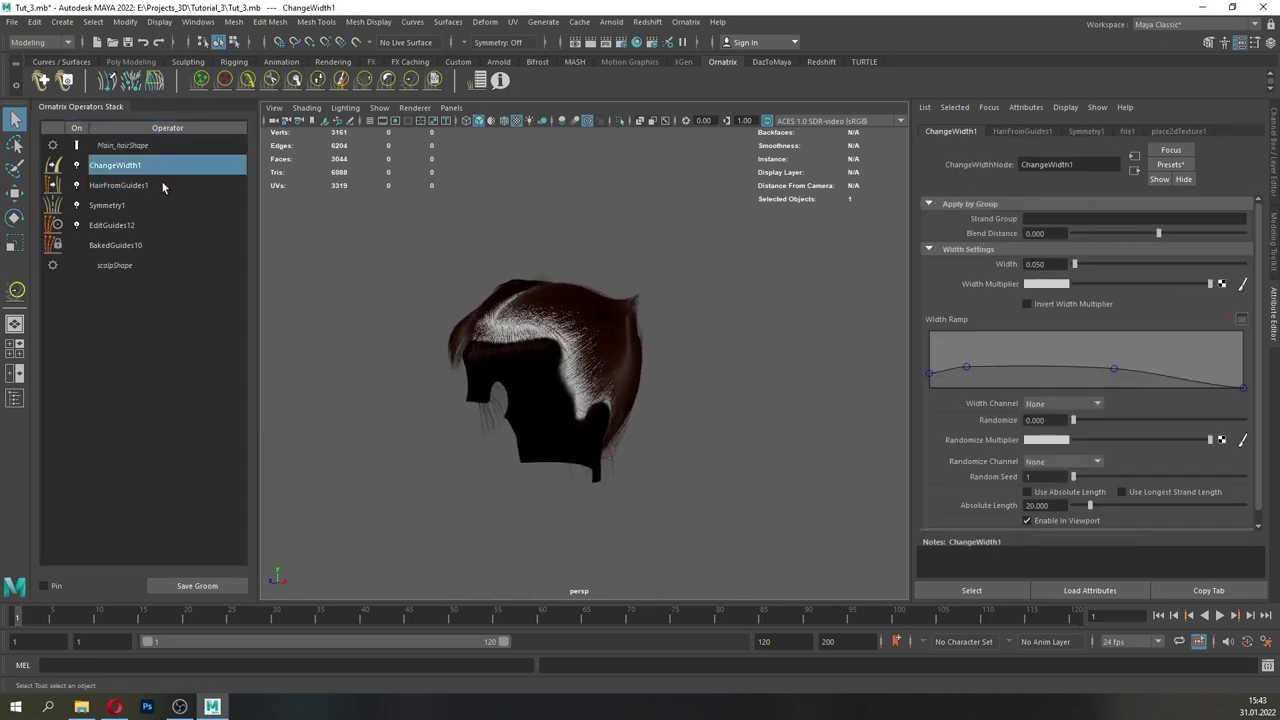
alt+drag(625, 308, 647, 310)
click(199, 22)
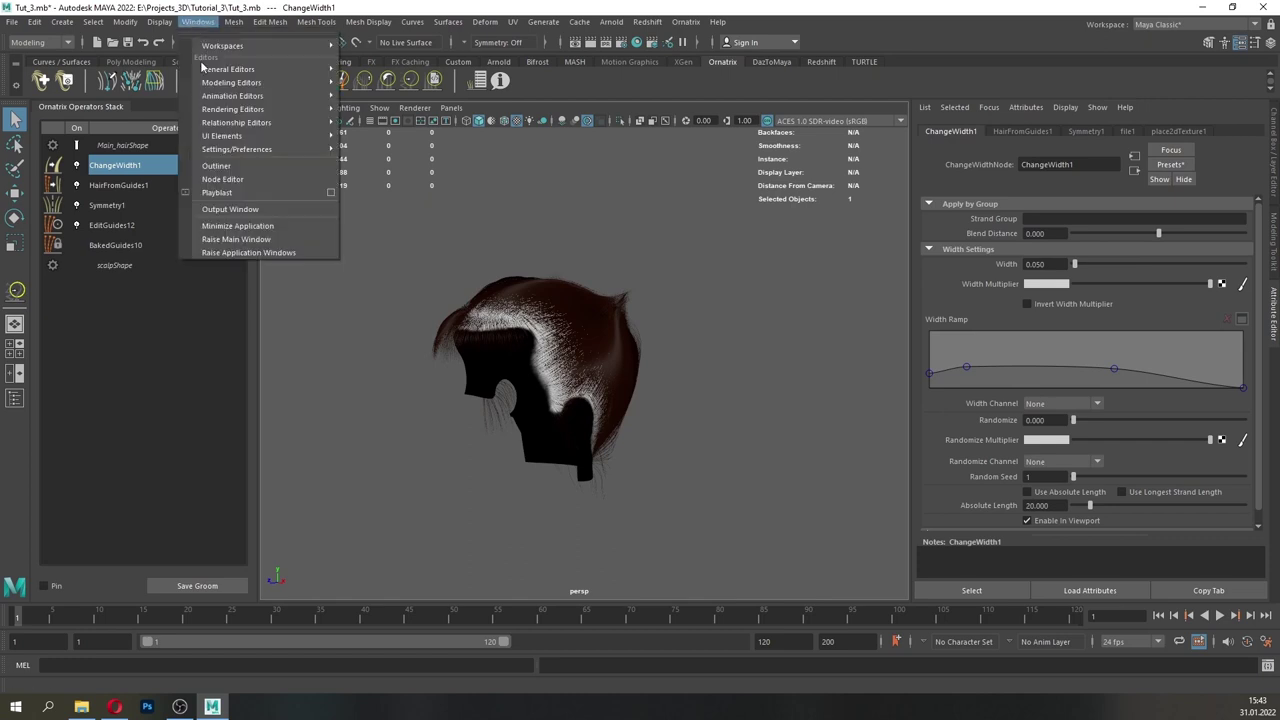
click(215, 163)
click(380, 276)
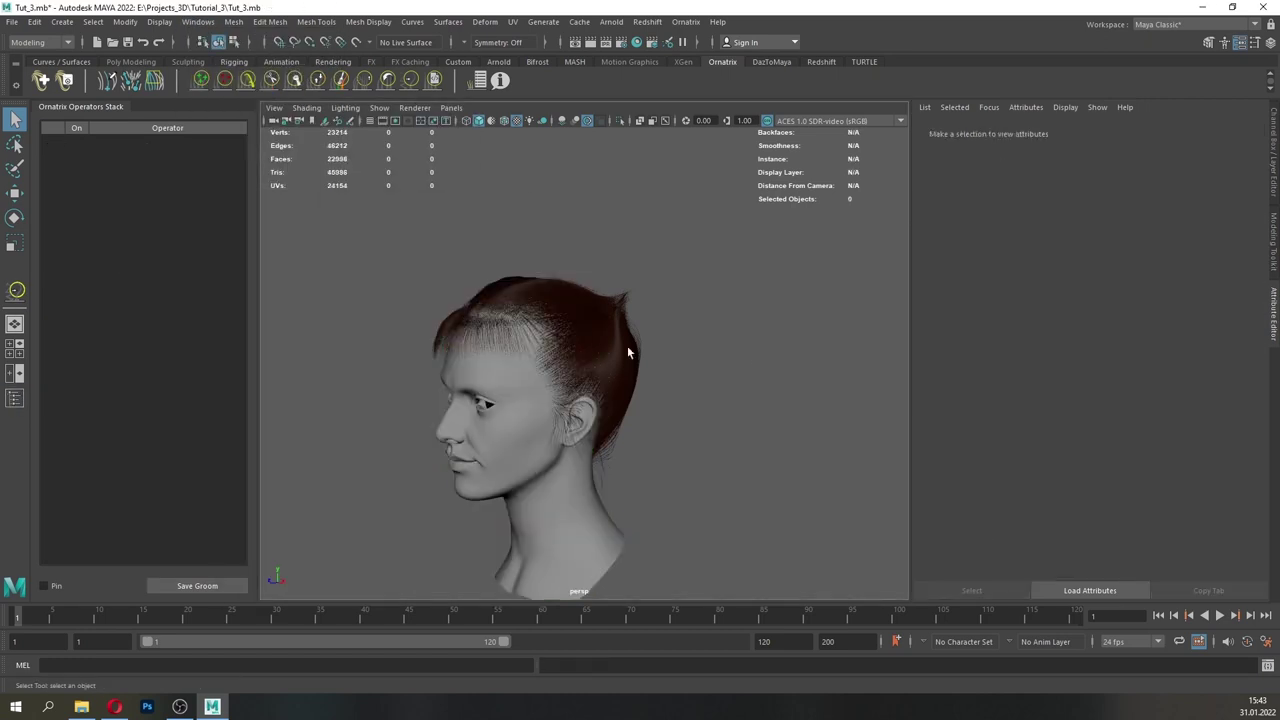
- Reselect the hair object with its ChangeWidth1 operator and save the scene
alt+drag(627, 345, 637, 307)
click(200, 22)
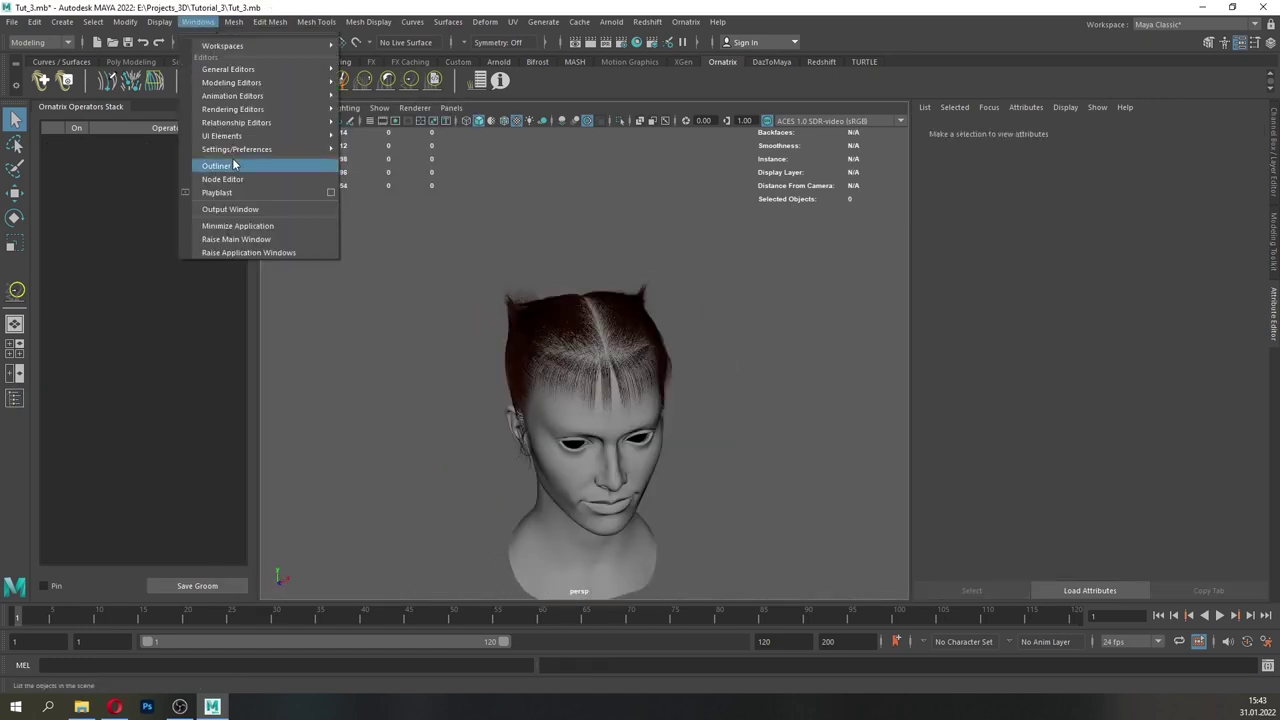
click(234, 164)
click(379, 298)
click(576, 168)
click(128, 186)
click(121, 168)
click(12, 22)
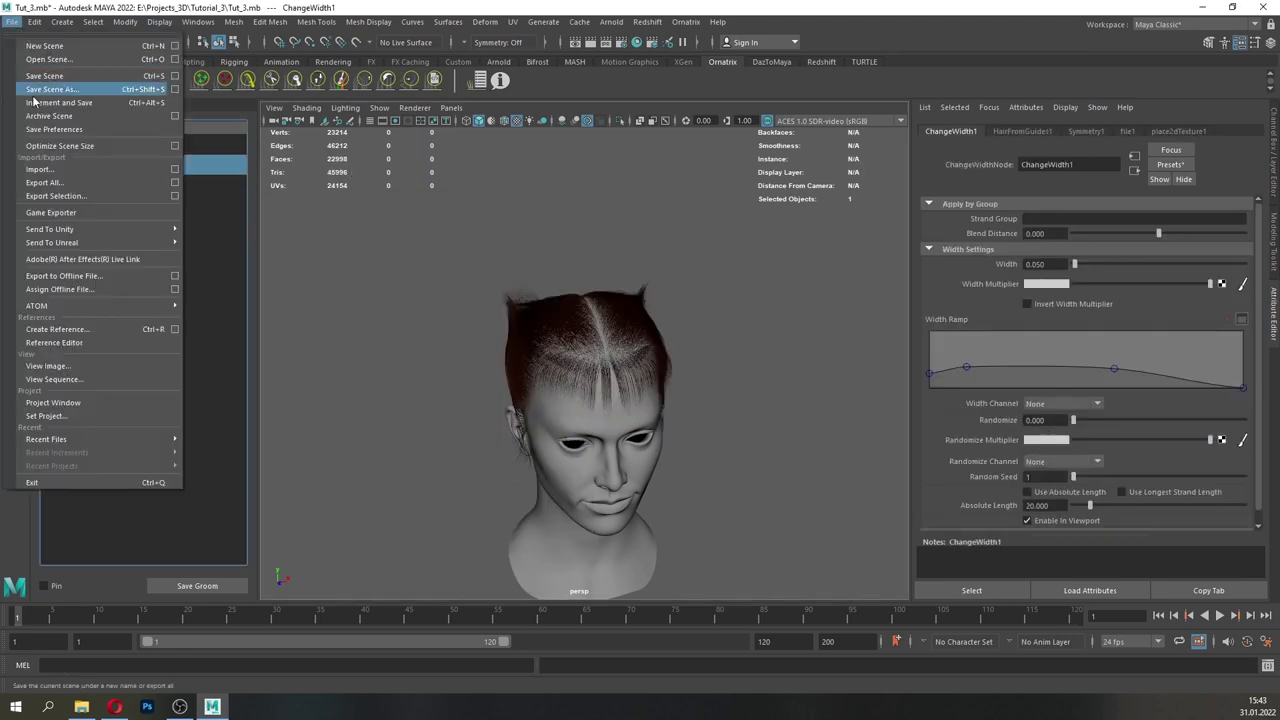
click(42, 75)
- Set the hair width in the ChangeWidth1 operator to 0.03
alt+drag(610, 390, 505, 338)
alt+right_drag(505, 338, 628, 420)
alt+drag(628, 420, 578, 408)
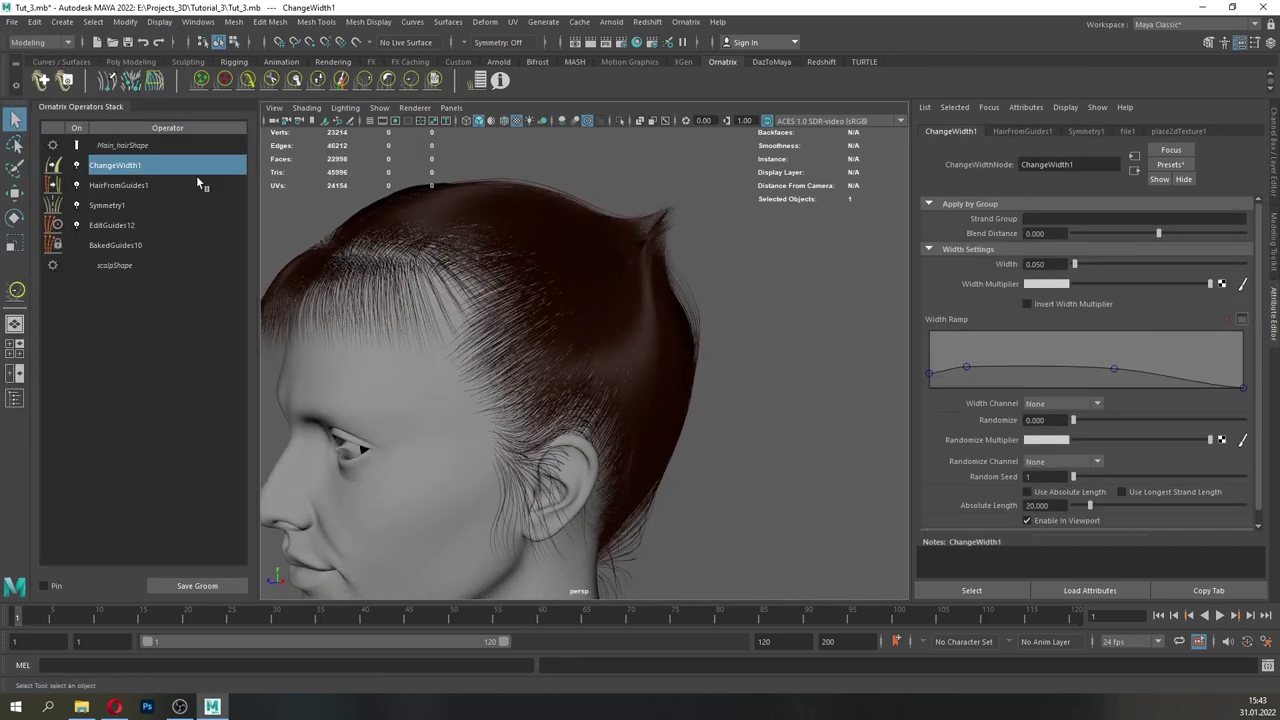
text(3)
key(Return)
alt+right_drag(672, 374, 643, 437)
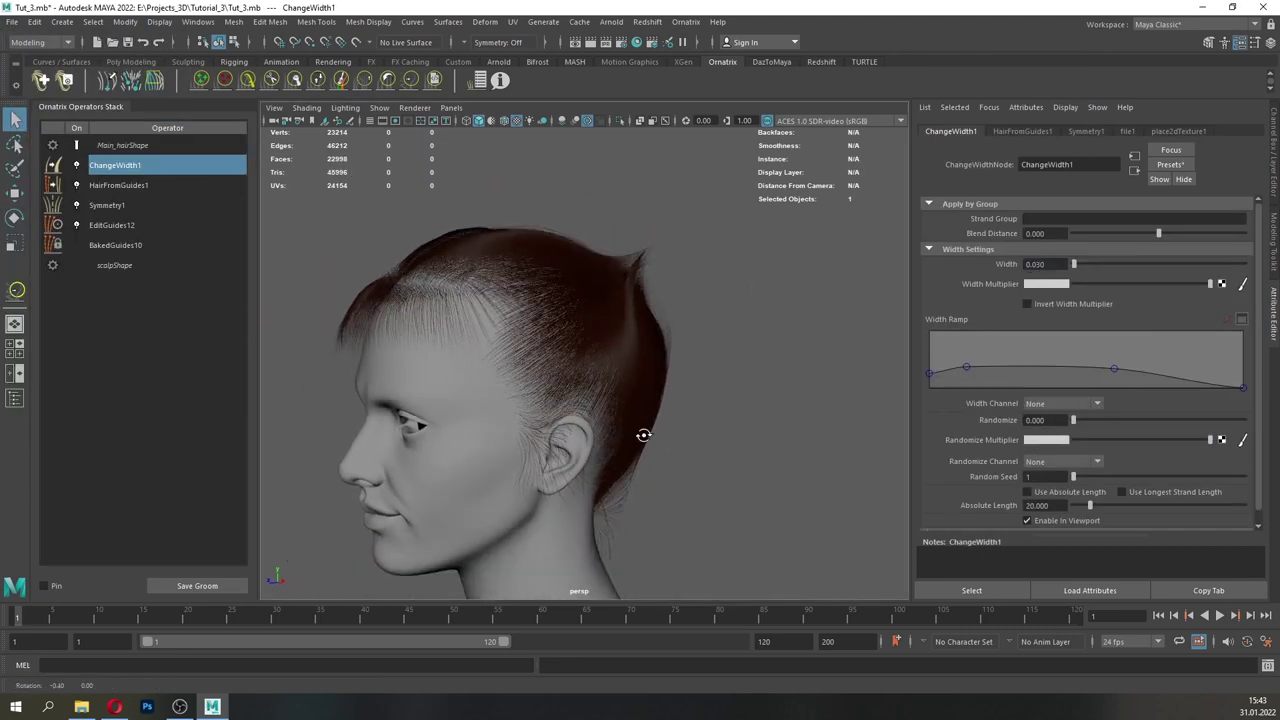
alt+drag(643, 437, 510, 380)
- Add a Clump operator above HairFromGuides1, raise its amount ramp's middle point, and limit it to strand group 0
click(133, 185)
click(686, 27)
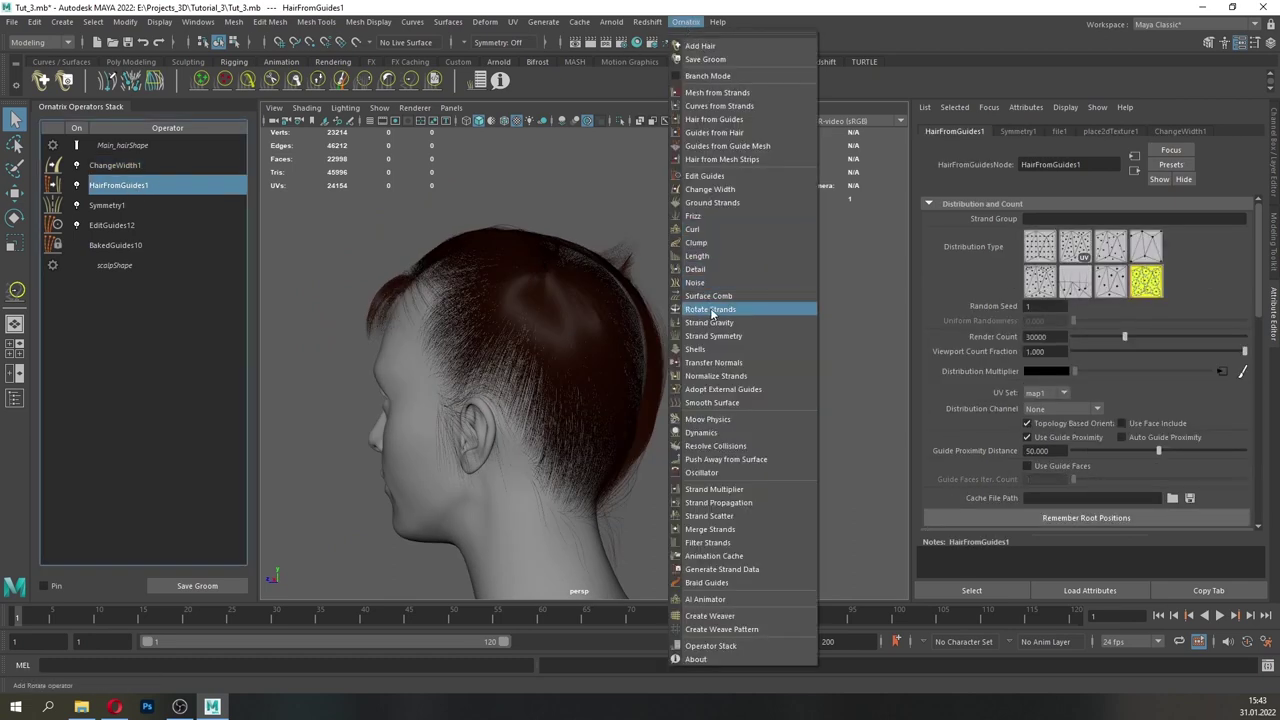
click(700, 243)
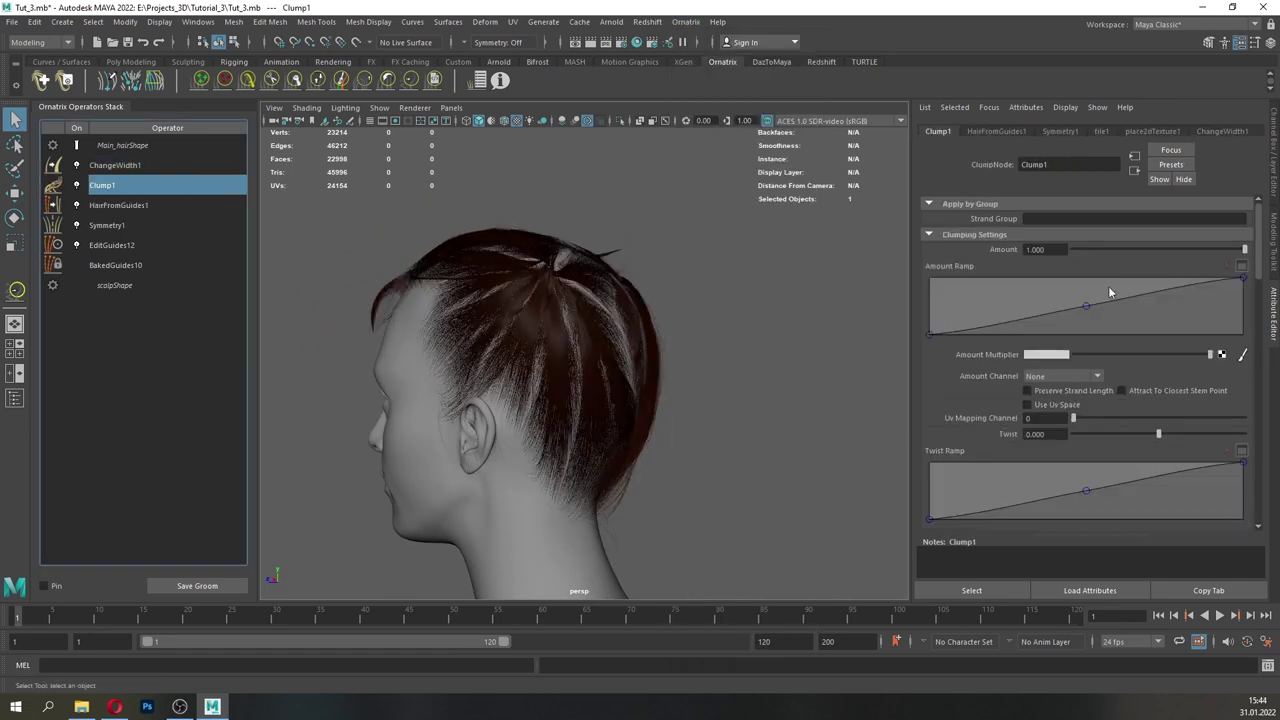
drag(1088, 306, 1046, 300)
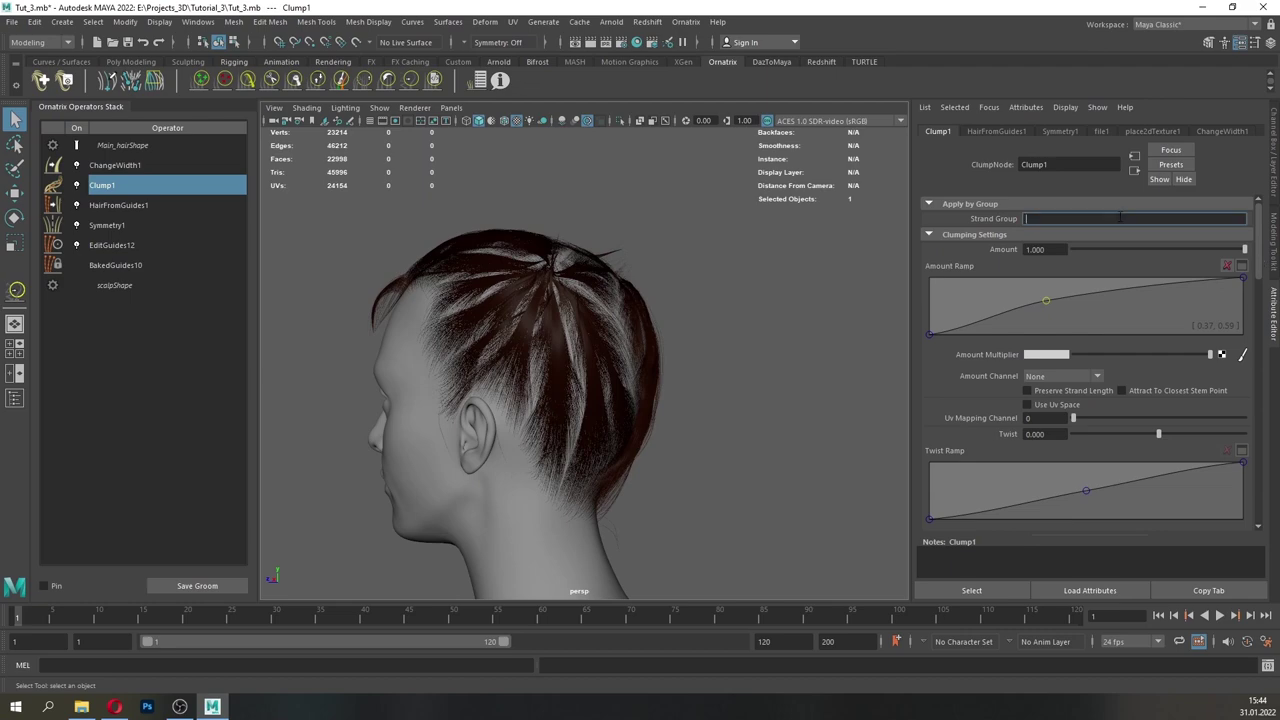
text(0)
key(Return)
- Set Clump1's clump create method to Guides in the clump management settings
alt+drag(530, 352, 835, 398)
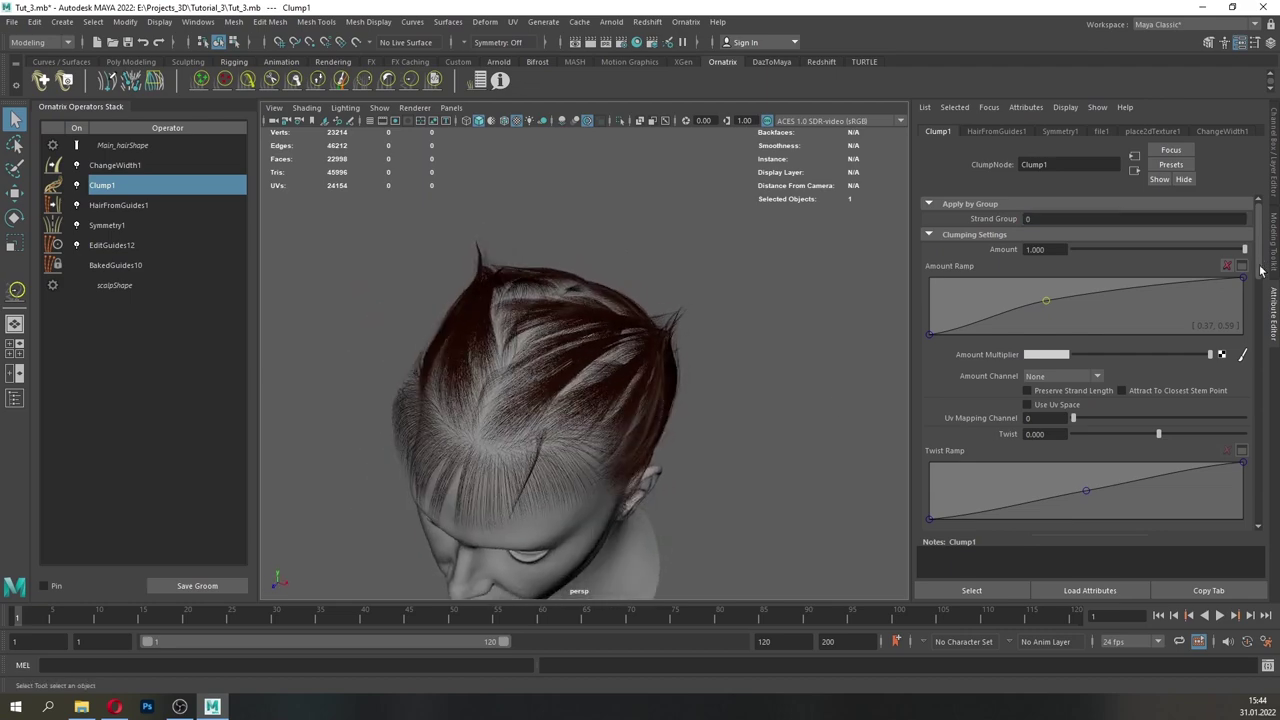
scroll(1075, 480, down, 10)
click(1067, 416)
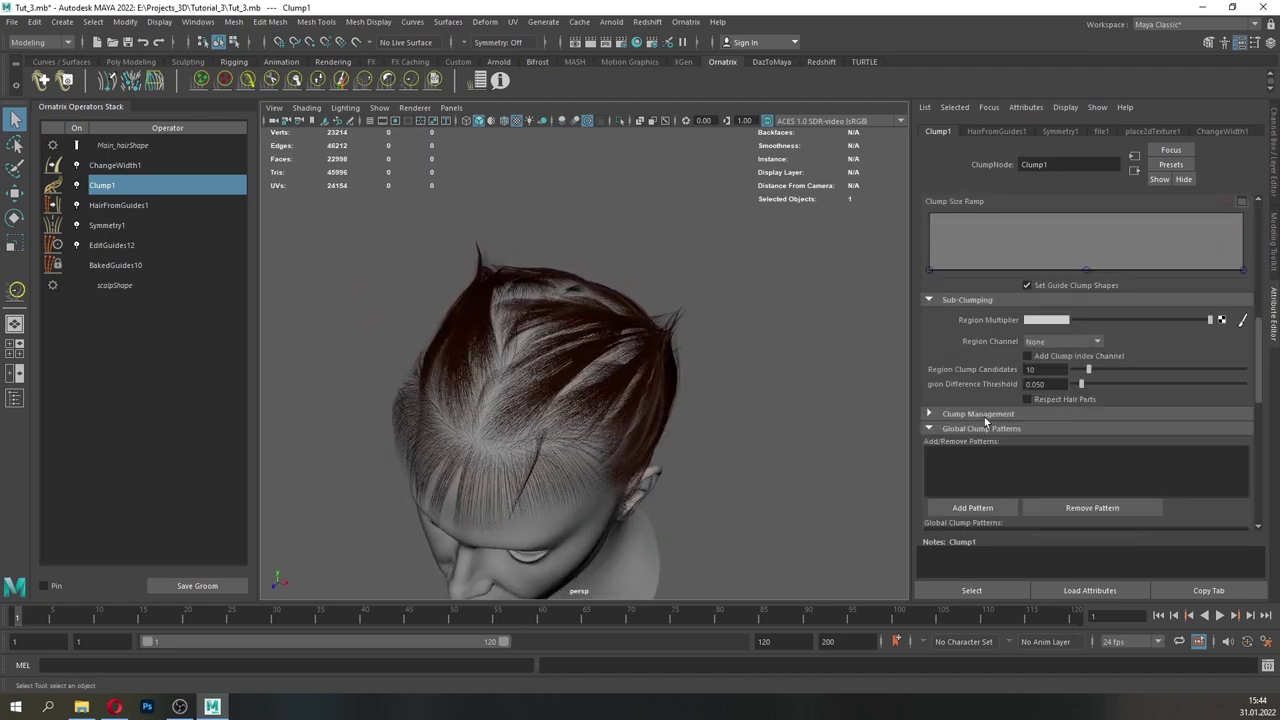
click(927, 414)
click(1070, 430)
click(1056, 457)
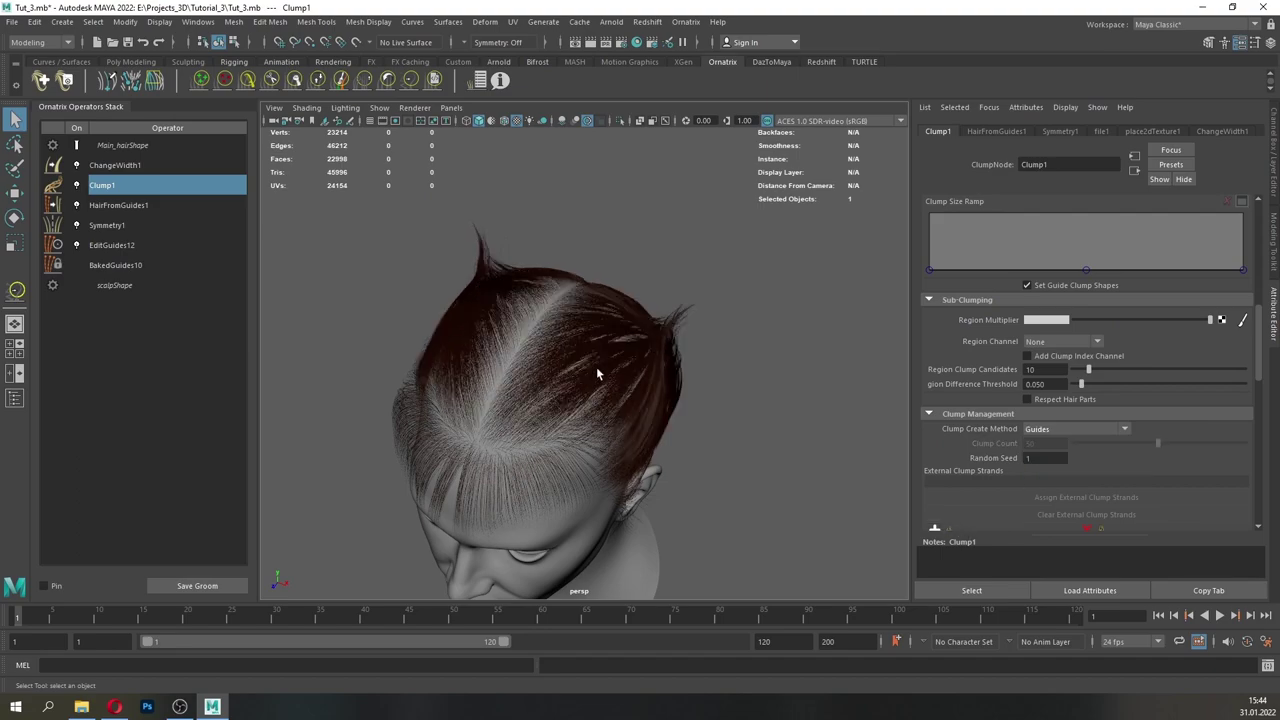
alt+drag(598, 374, 391, 375)
scroll(517, 414, up, 5)
alt+drag(518, 415, 400, 440)
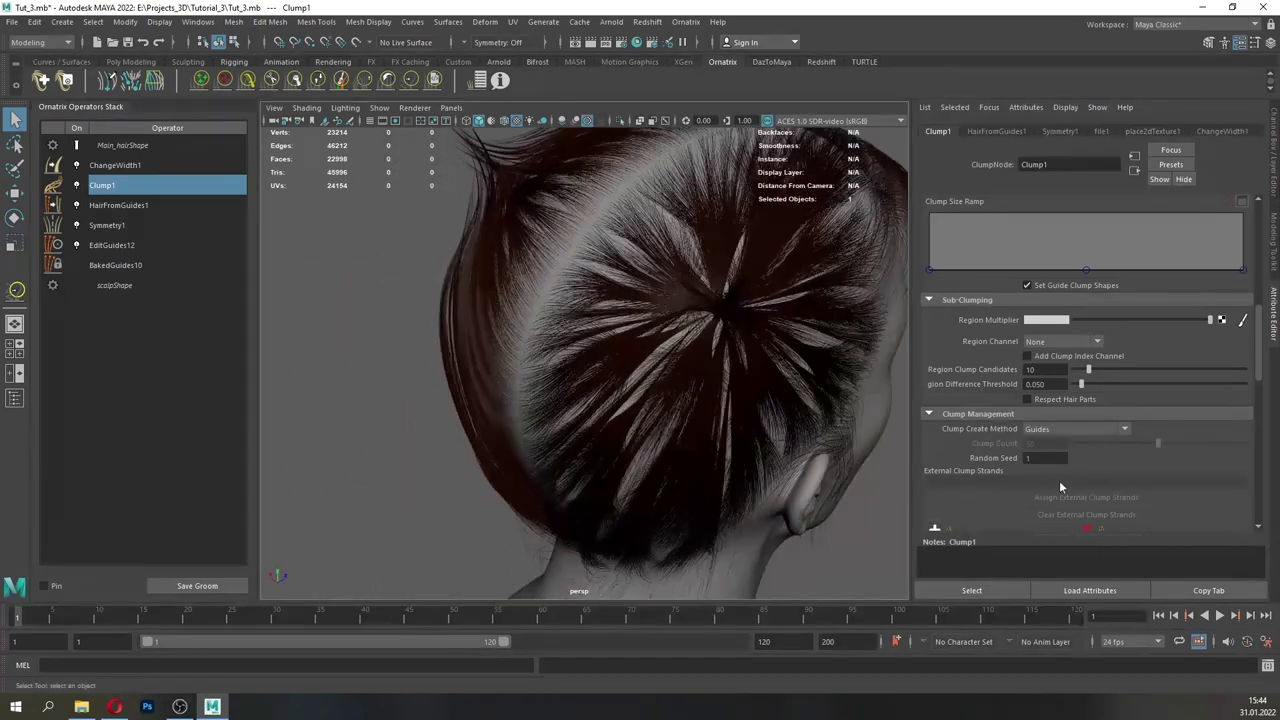
- Try the Random clump create method on Clump1 with a clump count of 150
click(1062, 445)
scroll(975, 532, down, 2)
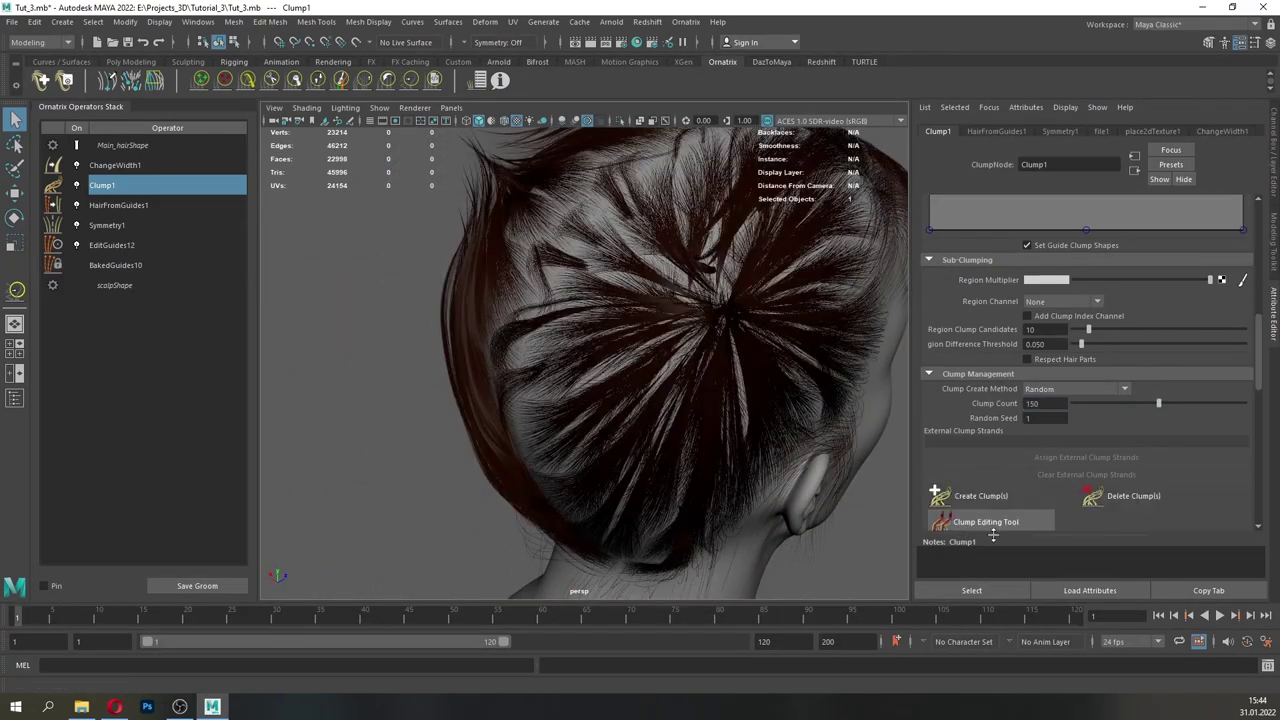
scroll(772, 368, down, 4)
alt+drag(672, 398, 480, 402)
- Switch Clump1's create method back to Guides and recreate the clumps
click(1066, 389)
click(1062, 430)
click(985, 499)
alt+right_drag(530, 400, 686, 451)
alt+drag(686, 451, 358, 314)
- Enable Add Clump Index Channel in Clump1's sub-clumping settings
click(1064, 302)
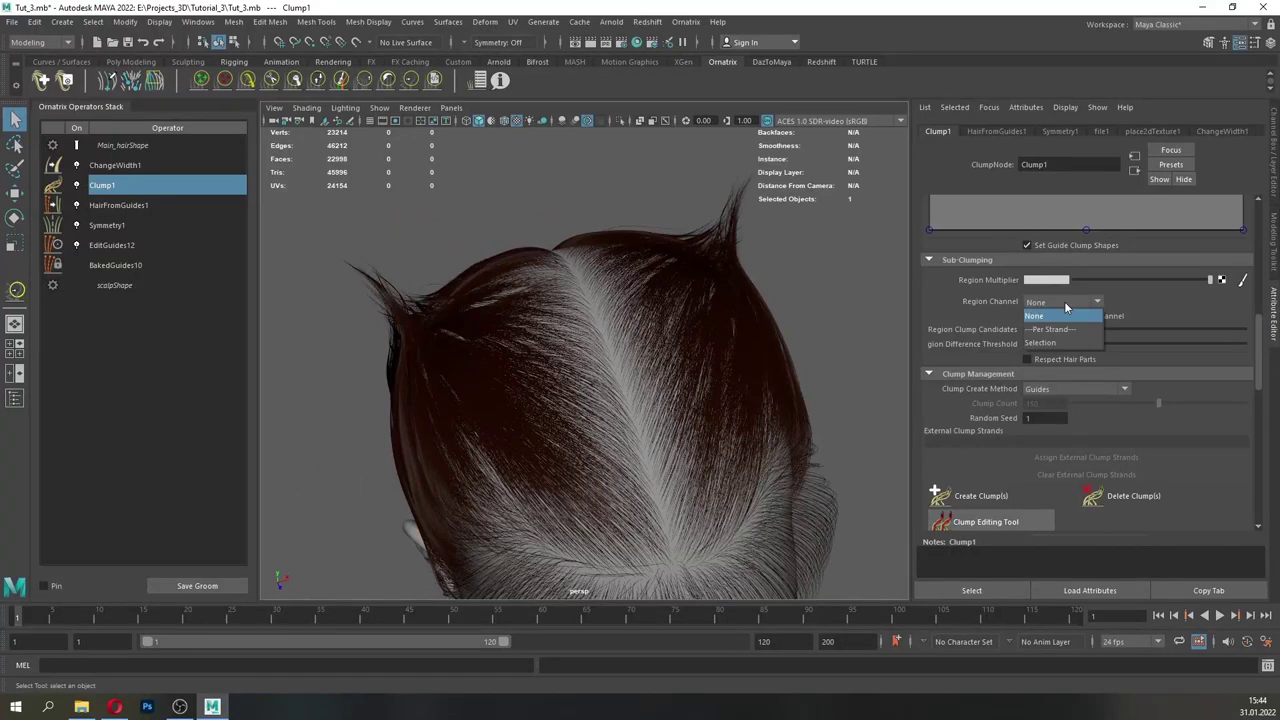
click(1102, 305)
click(1072, 316)
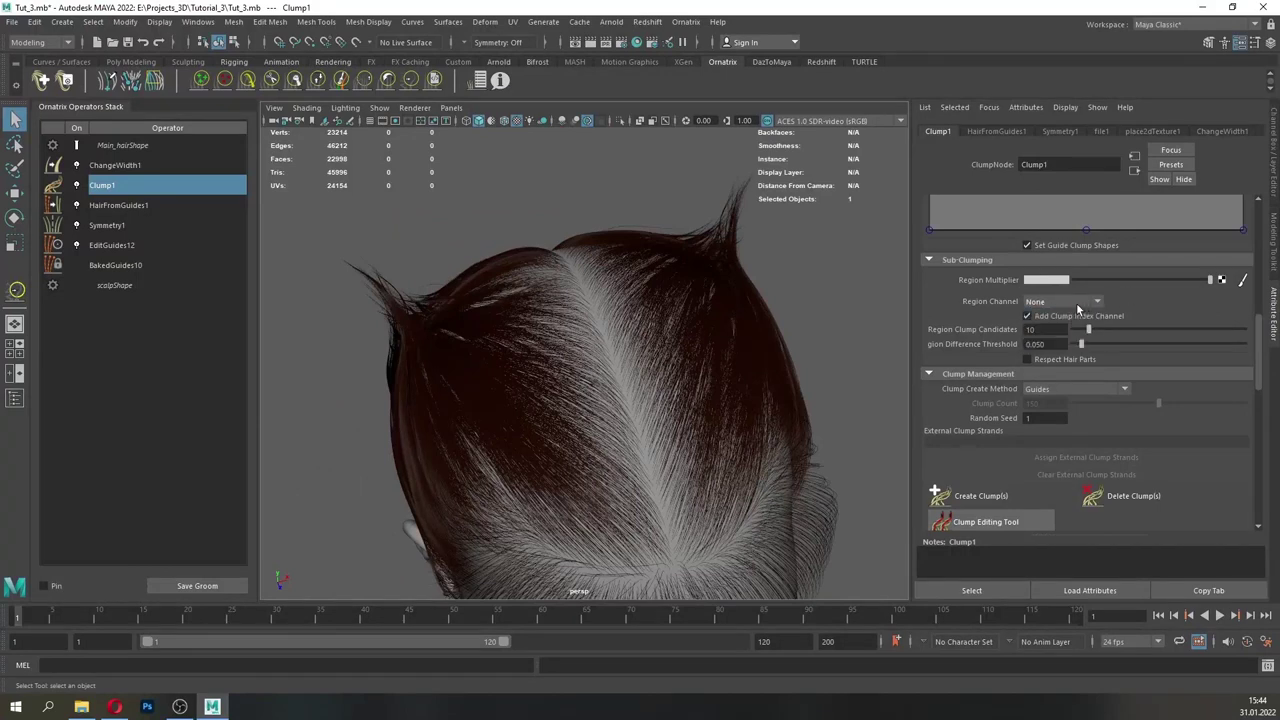
click(1080, 304)
click(1090, 310)
- Enable Preserve Strand Length on Clump1 and compare the hair tips with the option off and on
drag(1260, 339, 1250, 222)
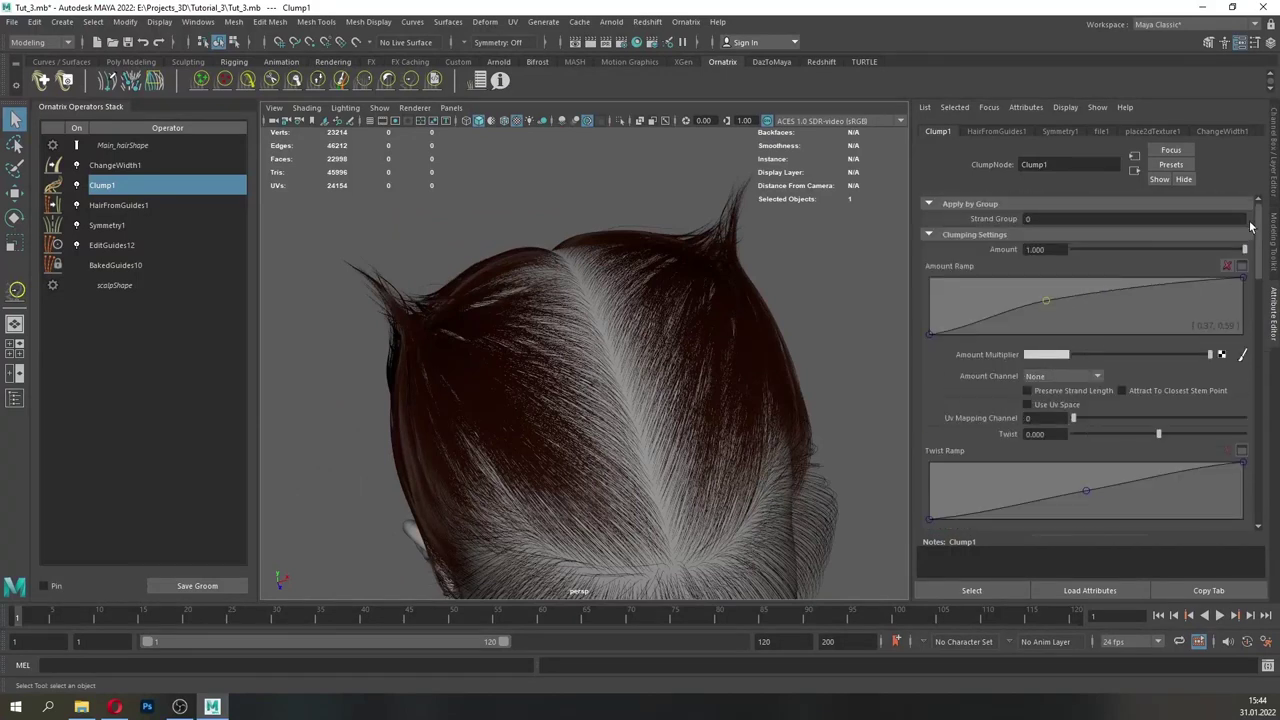
alt+drag(812, 385, 791, 340)
alt+middle_drag(791, 340, 700, 385)
alt+right_drag(700, 385, 726, 354)
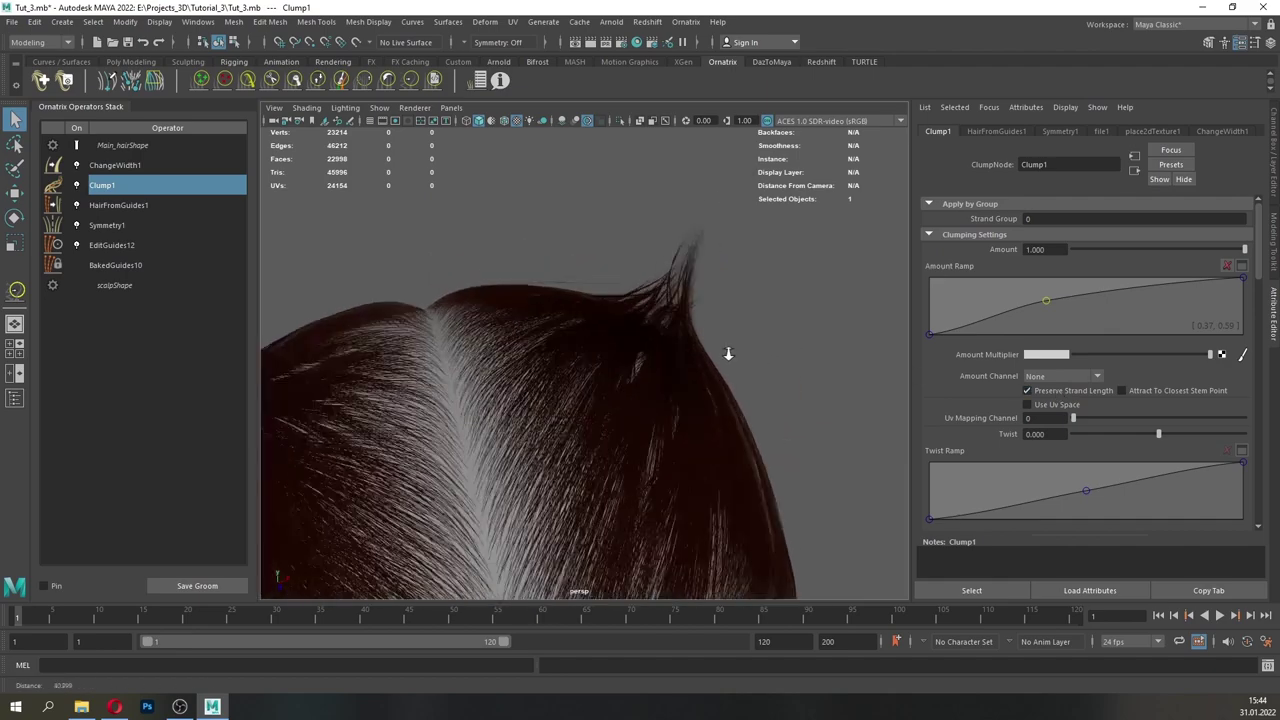
alt+middle_drag(726, 354, 615, 405)
alt+right_drag(615, 405, 717, 431)
click(1094, 395)
click(1094, 395)
click(1094, 395)
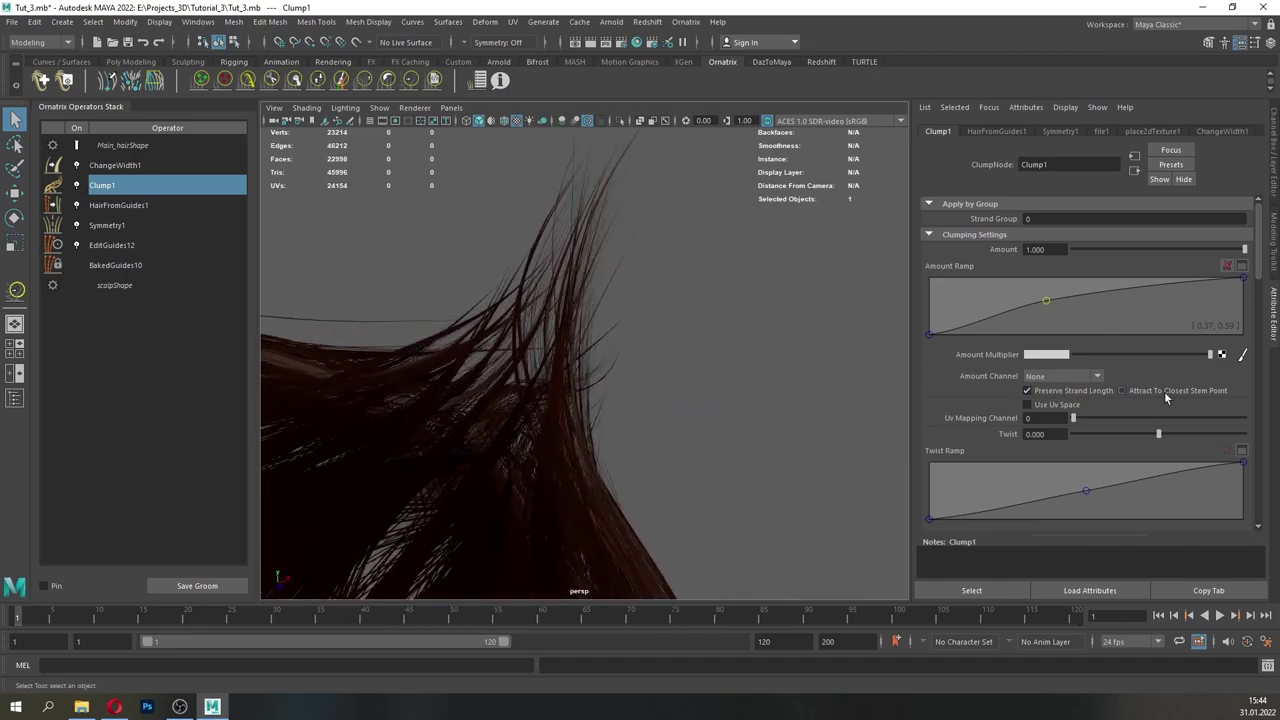
- Try the Attract To Closest Stem Point option on Clump1
click(1165, 391)
click(1165, 391)
alt+right_drag(716, 378, 695, 387)
scroll(695, 388, down, 5)
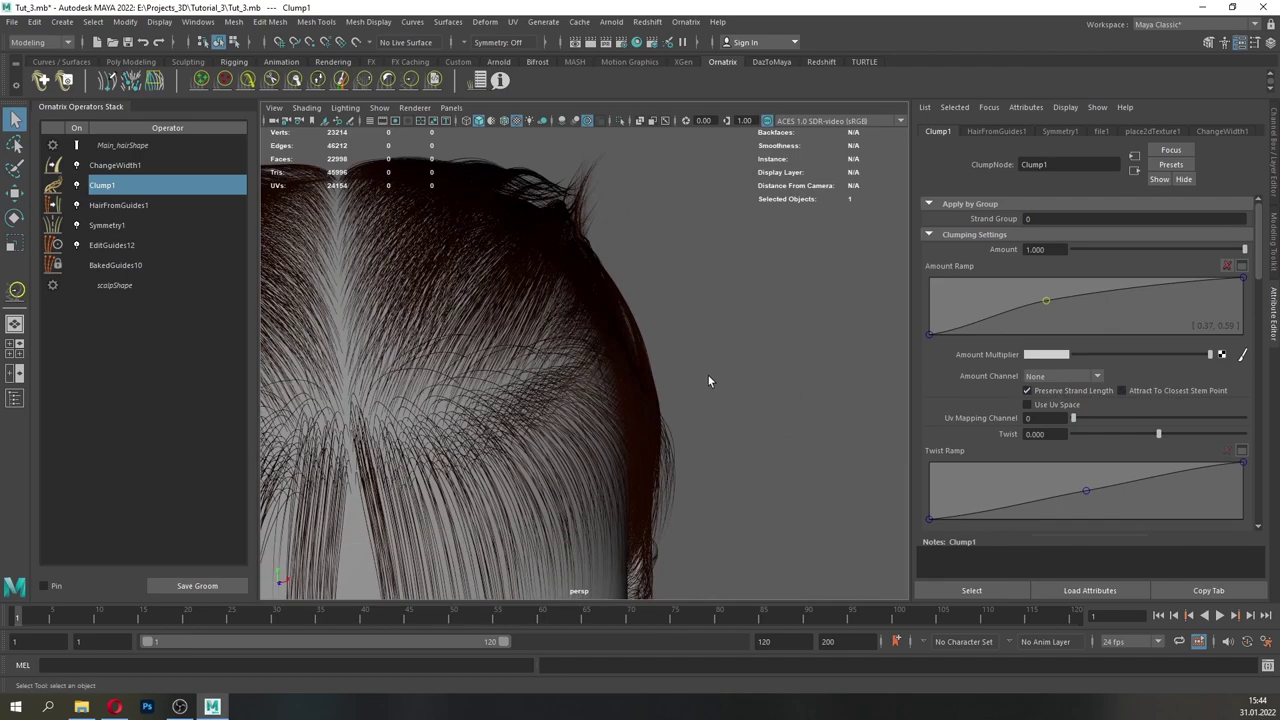
- Nudge the middle point of Clump1's amount ramp slightly upward and reduce the clumping amount to 0.918
drag(1257, 277, 1257, 286)
drag(1046, 260, 1049, 257)
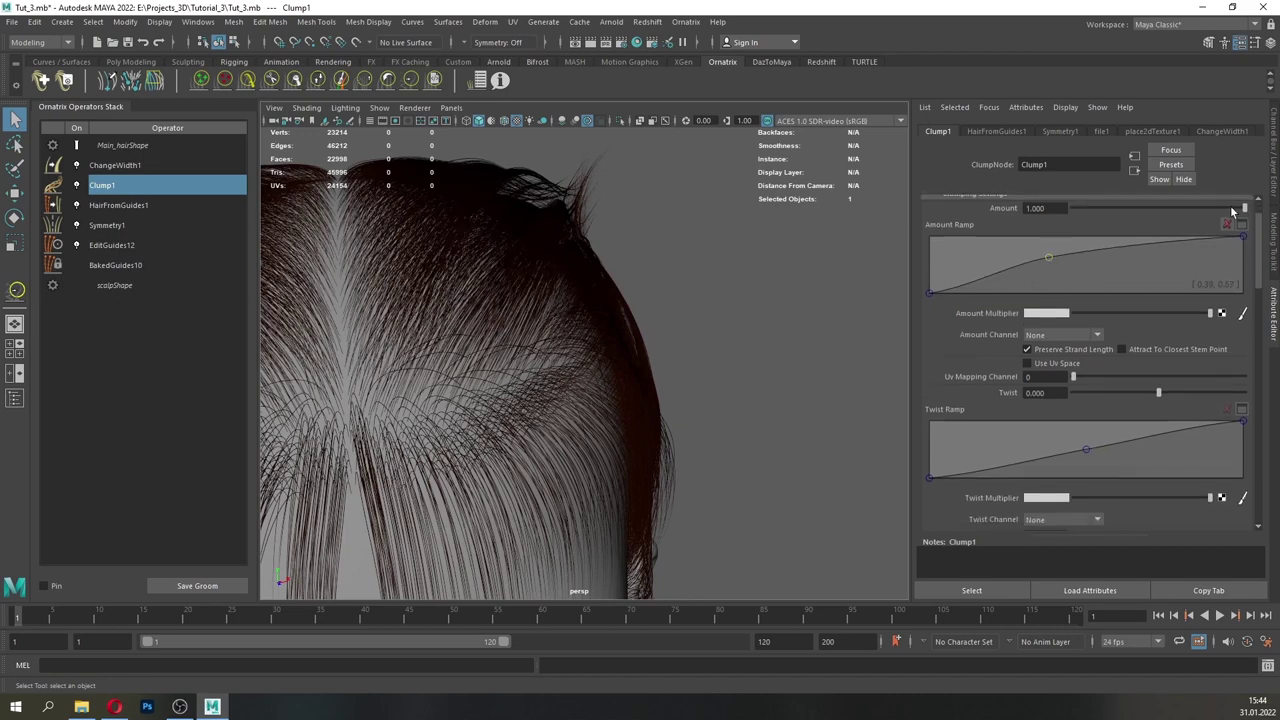
drag(1244, 208, 1224, 208)
alt+drag(892, 305, 840, 319)
mouse_move(1224, 208)
mouse_down()
mouse_move(1208, 208)
mouse_move(1231, 208)
mouse_up()
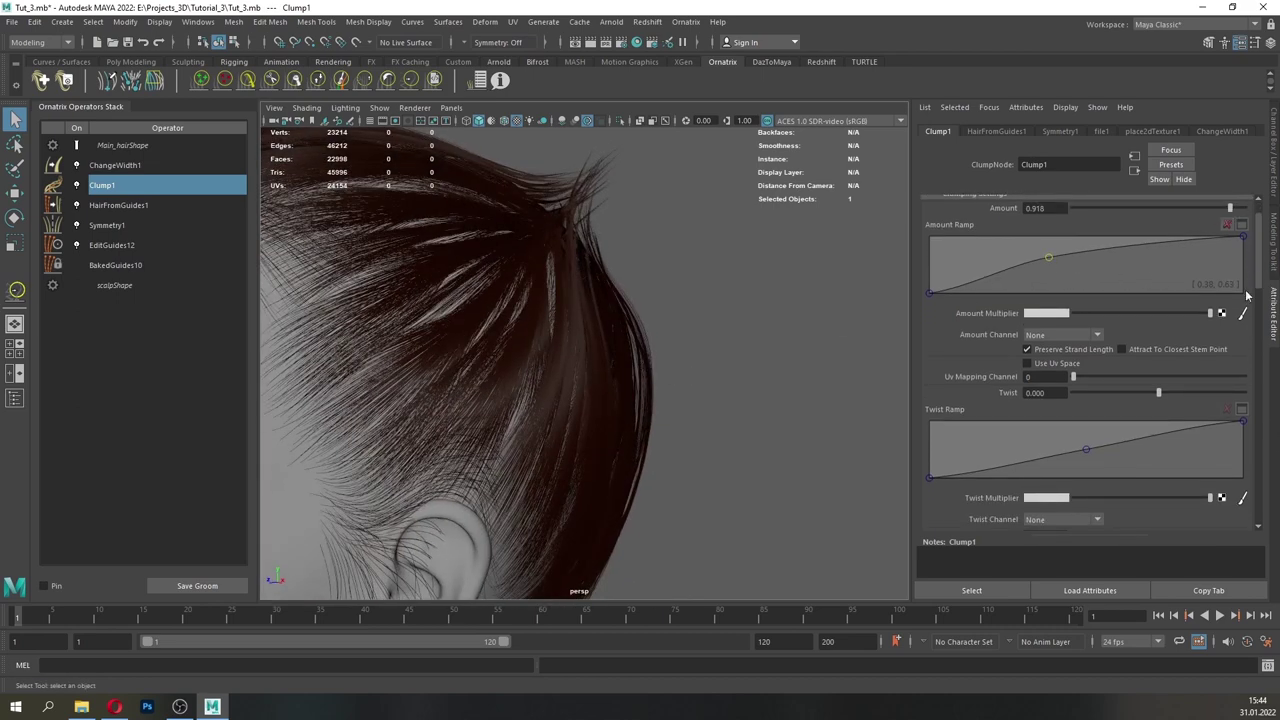
- Duplicate the Clump1 operator to add a second clumping level above it in the stack
drag(1258, 270, 1258, 306)
drag(1081, 393, 1066, 394)
scroll(574, 404, down, 5)
alt+drag(574, 404, 470, 380)
right_click(145, 185)
click(172, 212)
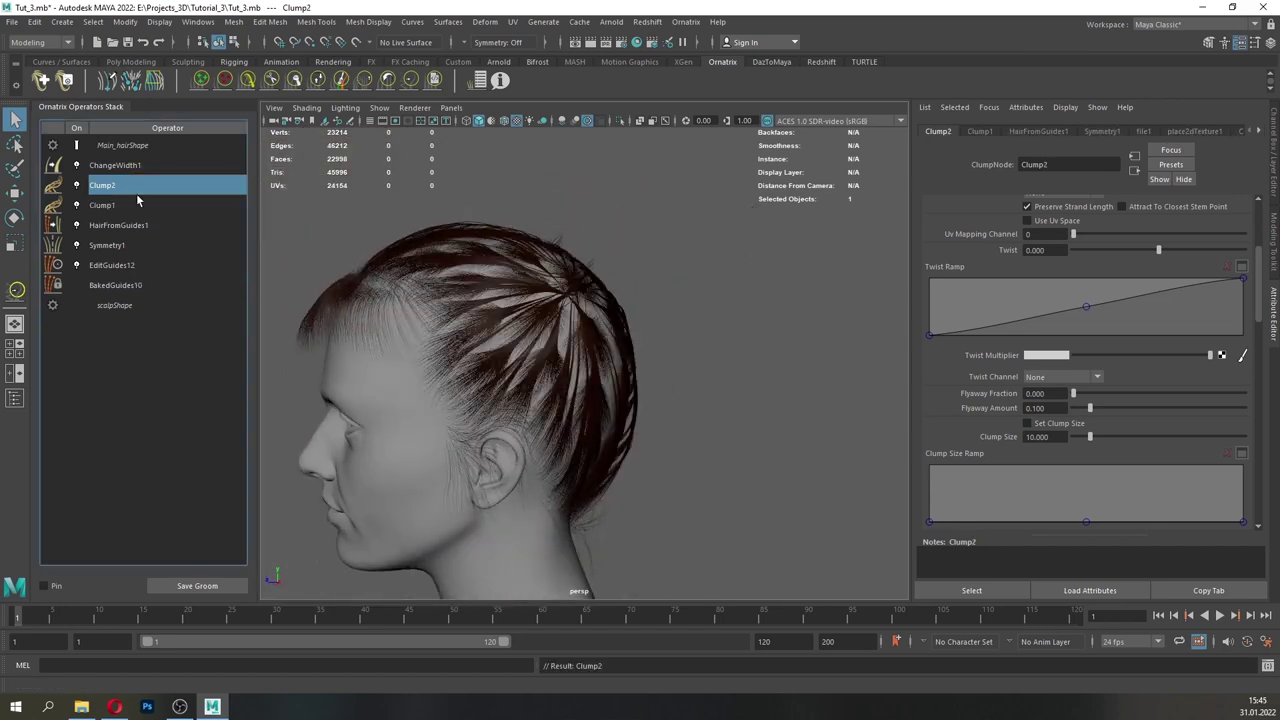
- Set Clump2's region channel to ClumpIds and create 1000 random clumps
drag(1258, 305, 1258, 397)
click(1047, 286)
click(1045, 299)
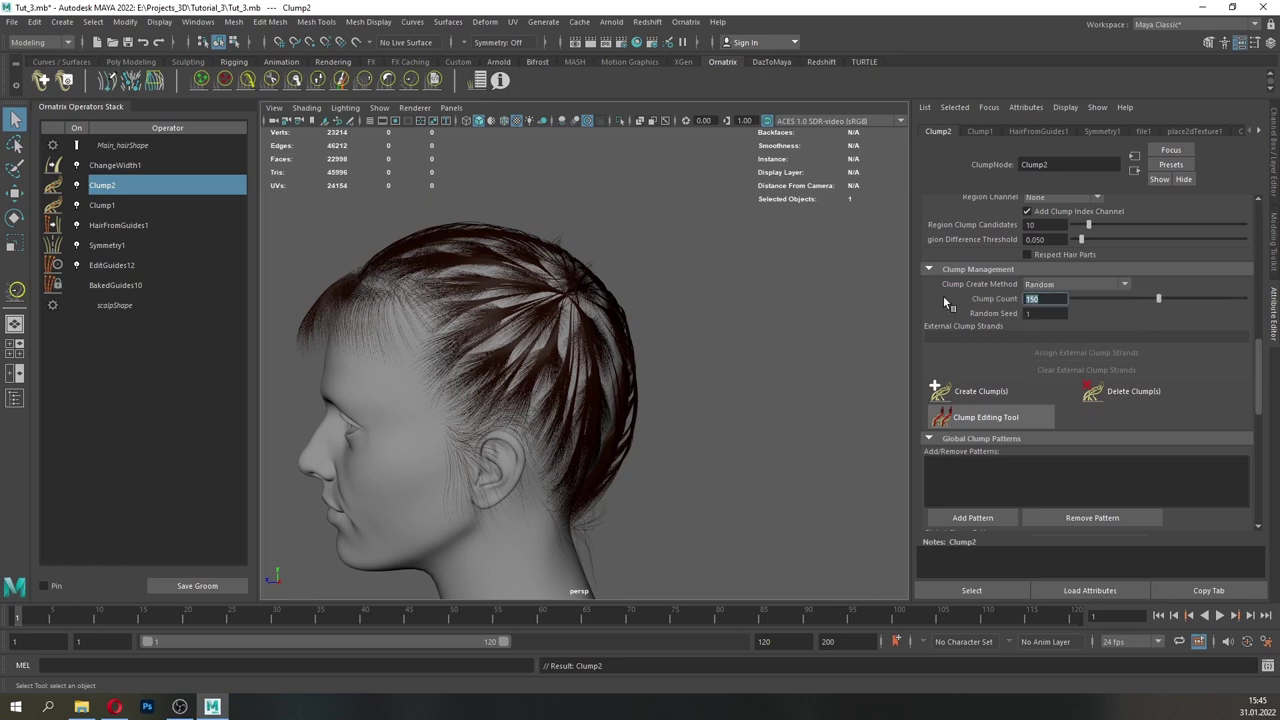
key(Return)
scroll(1154, 312, up, 1)
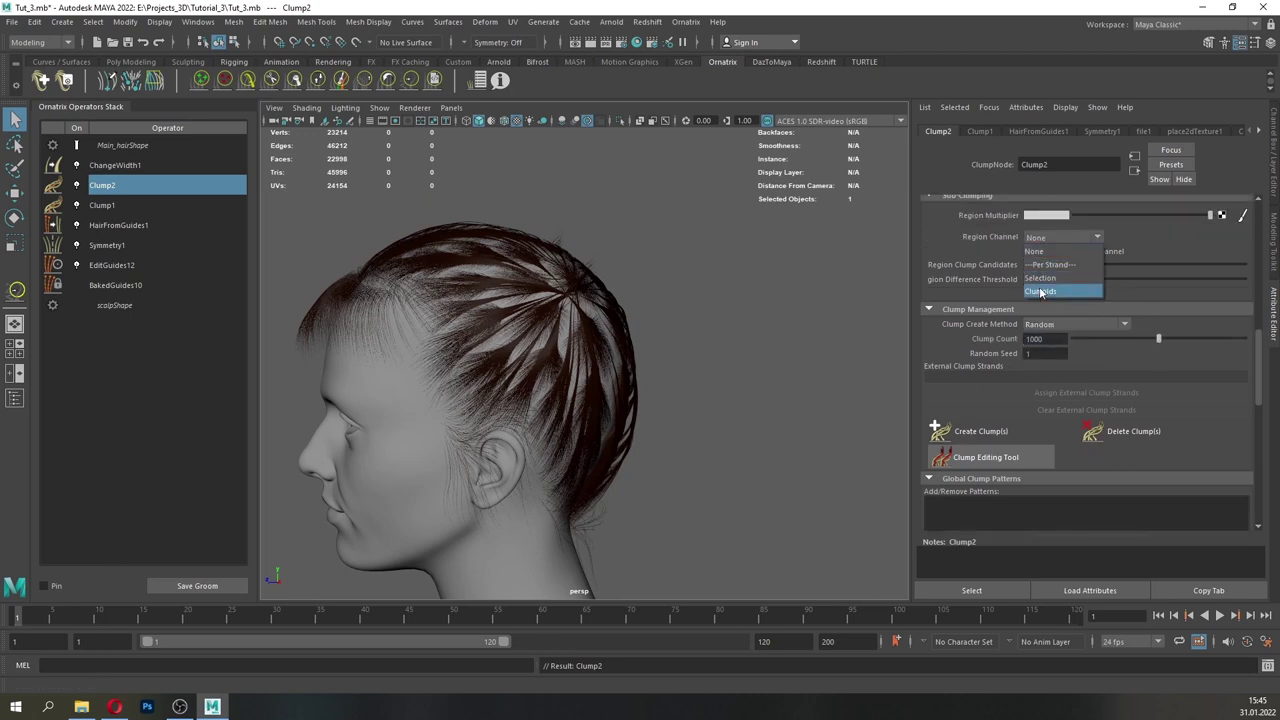
click(972, 432)
- Compare the hair with the Clump2 operator turned off and on
alt+drag(541, 317, 526, 320)
click(76, 186)
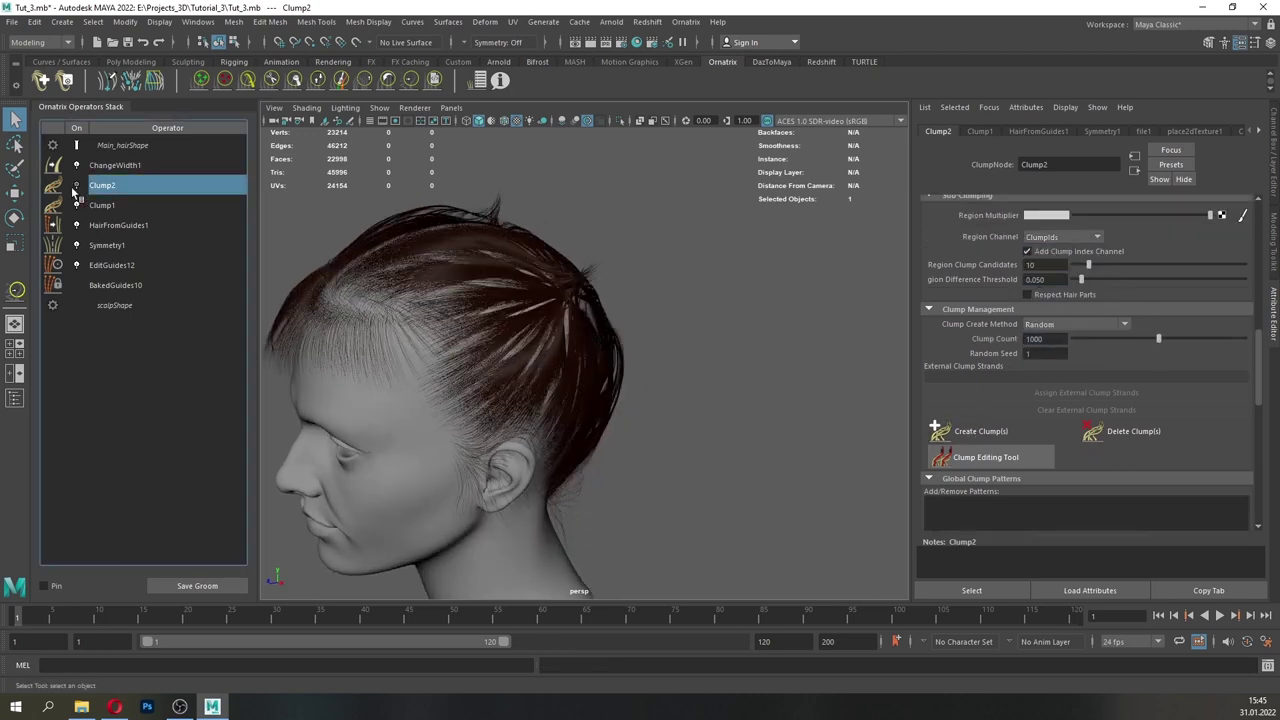
click(76, 186)
- Set Clump2's clump count to 1300 and recreate the clumps
alt+drag(446, 346, 420, 327)
alt+right_drag(420, 327, 549, 405)
alt+middle_drag(549, 405, 608, 364)
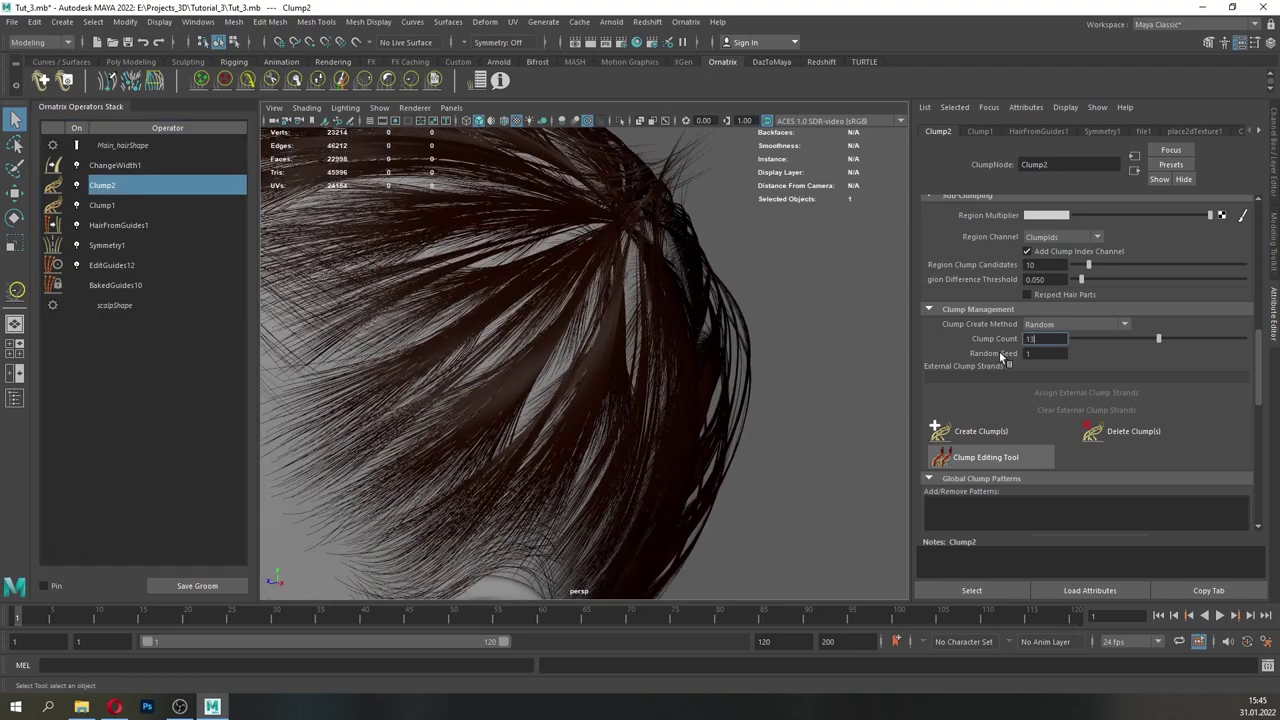
click(988, 435)
alt+right_drag(738, 411, 617, 366)
alt+drag(617, 366, 592, 378)
alt+right_drag(592, 378, 596, 450)
alt+middle_drag(596, 450, 583, 397)
alt+drag(583, 397, 648, 397)
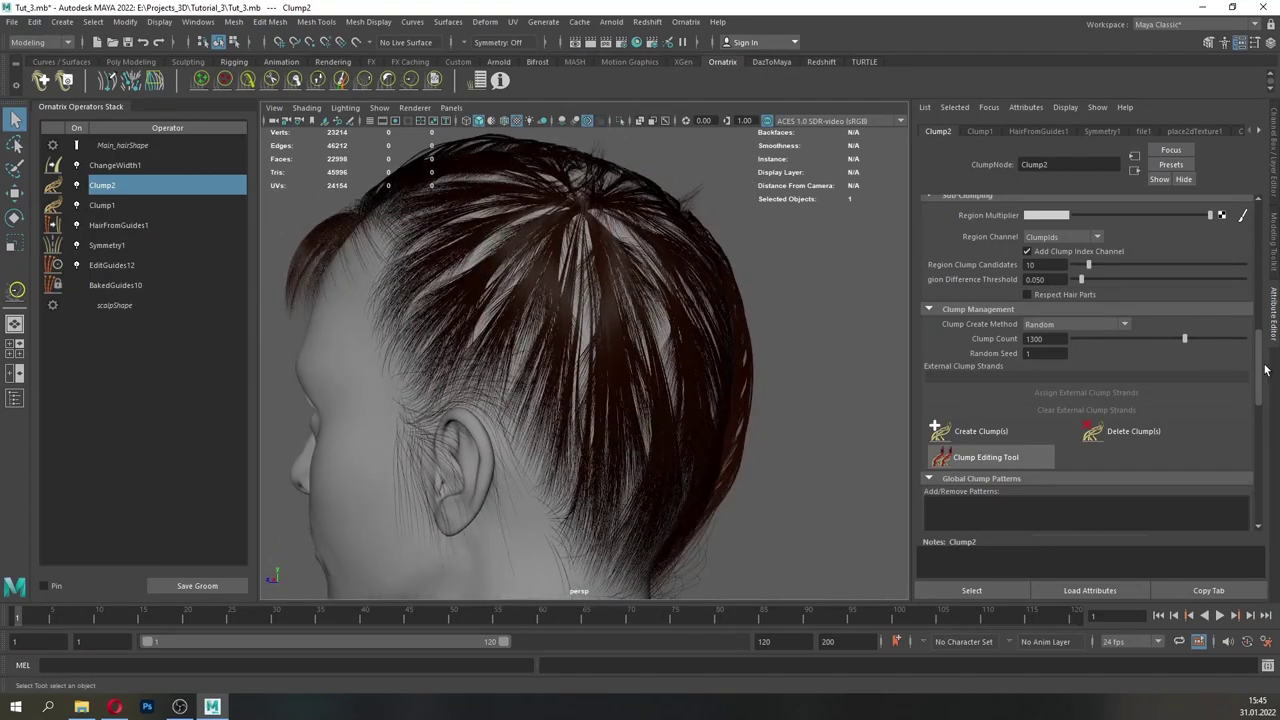
- Lower the middle point of Clump2's amount ramp to about 0.42, 0.45 and set its Flyaway Fraction to 0.15
drag(1260, 347, 1260, 227)
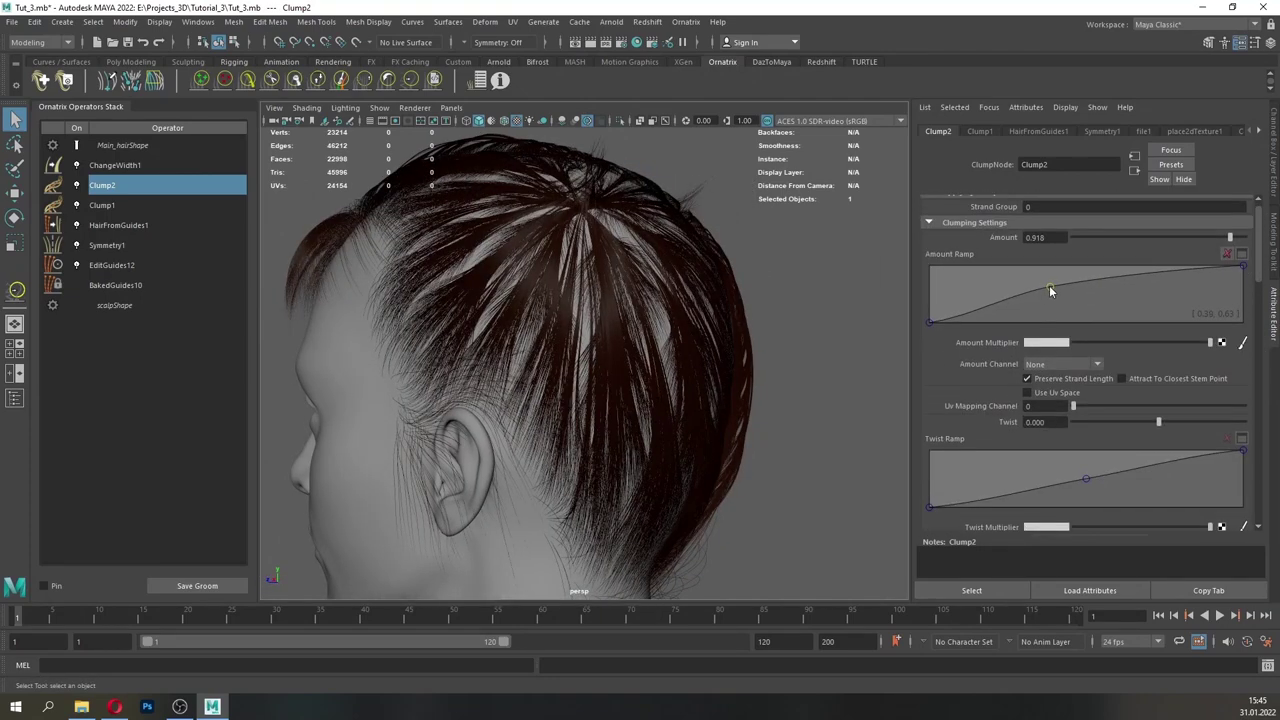
drag(1050, 288, 1060, 299)
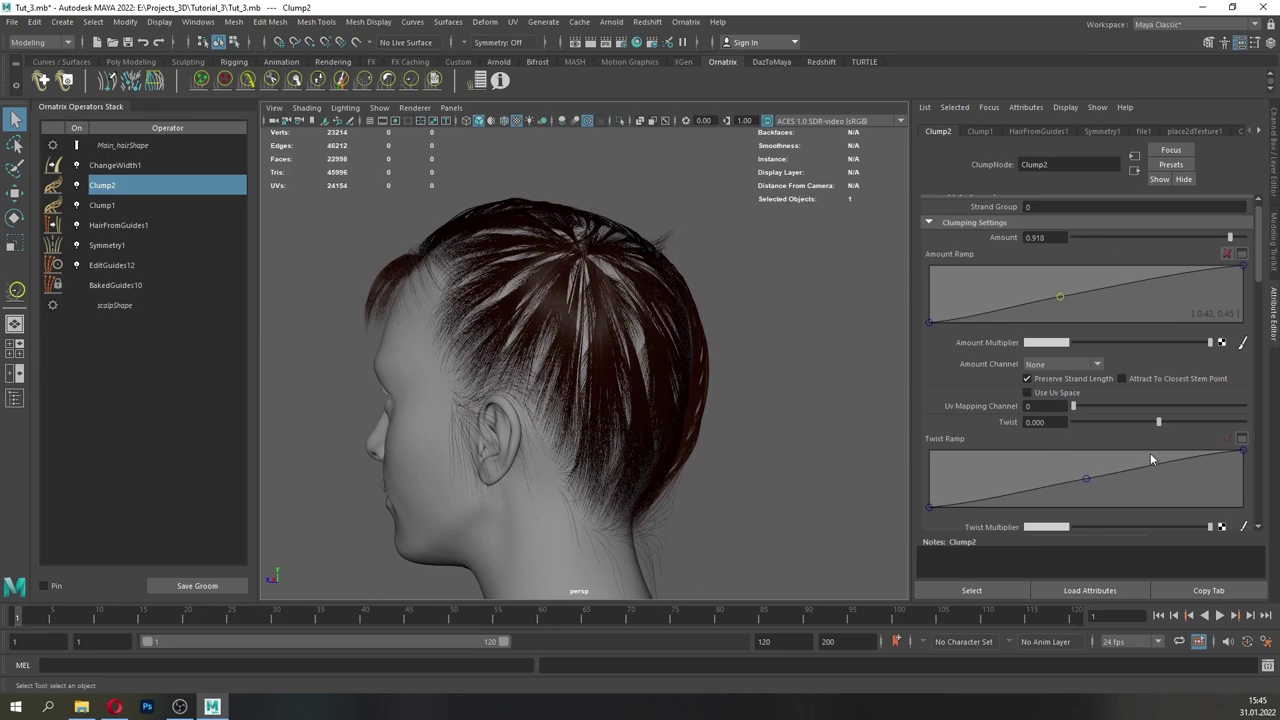
scroll(1112, 467, down, 2)
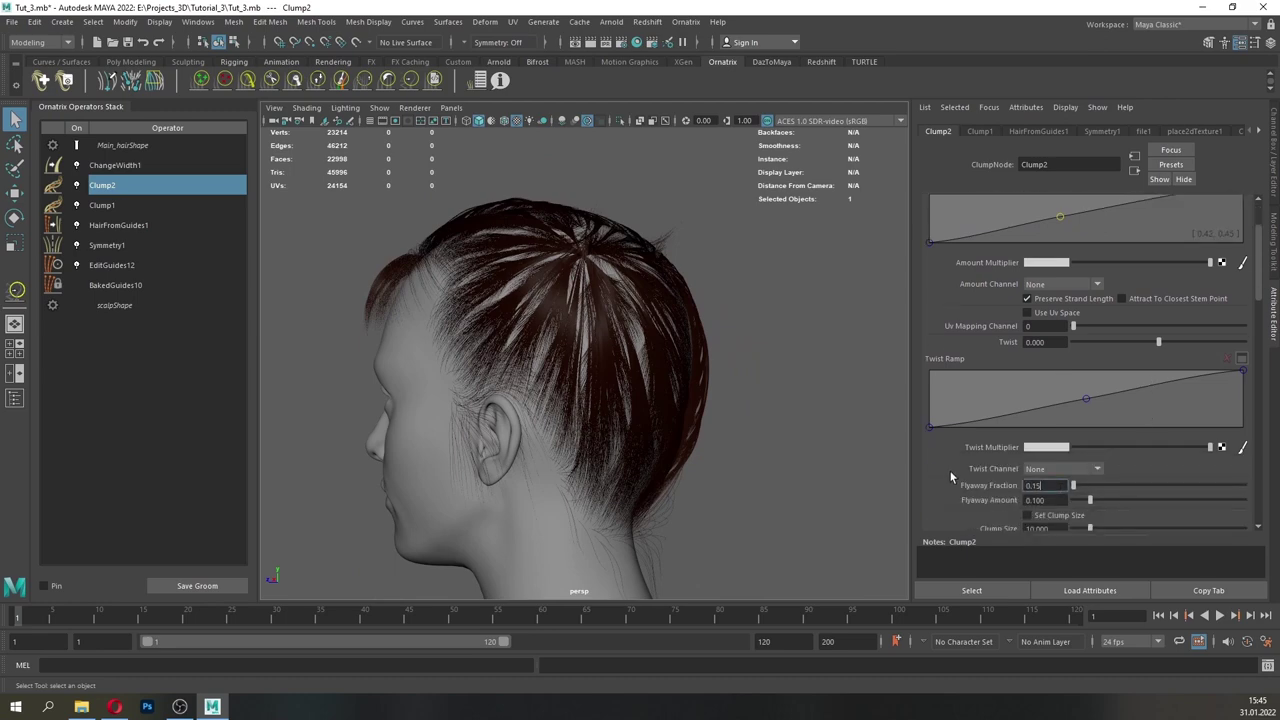
alt+drag(774, 390, 600, 450)
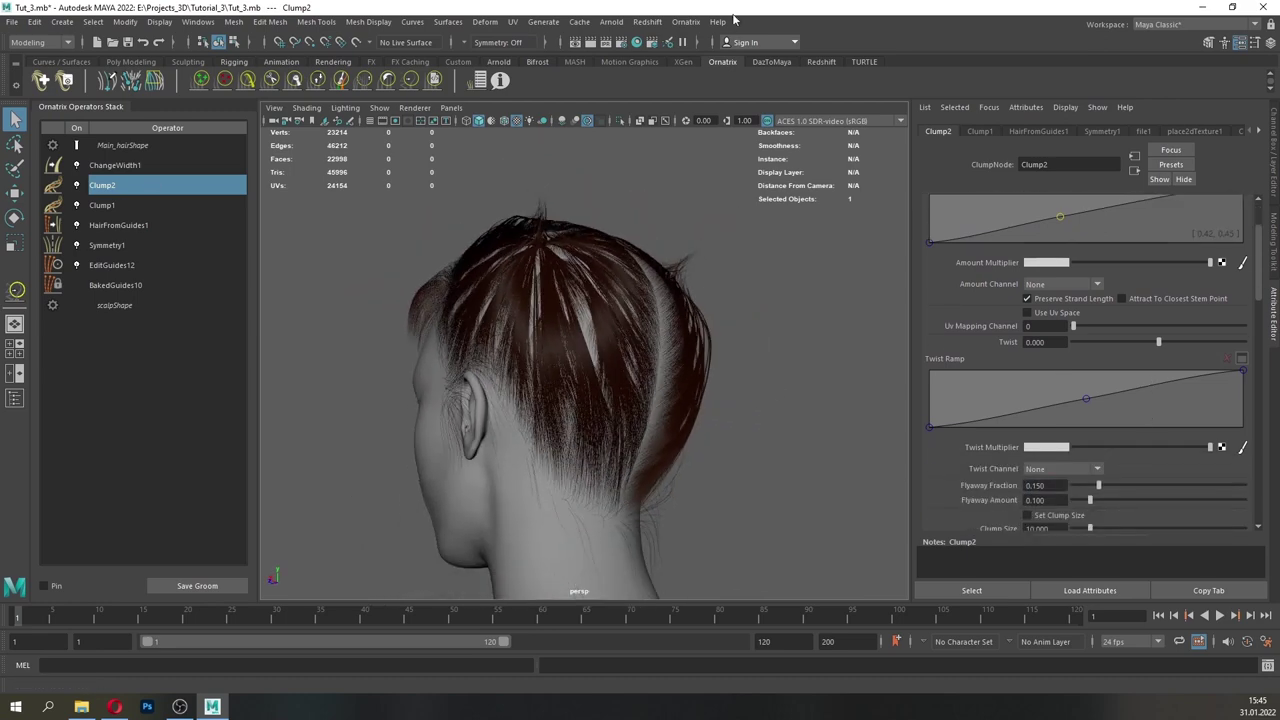
- Add a Frizz operator above Clump2 in the hair stack
click(686, 22)
click(697, 218)
alt+drag(572, 250, 770, 310)
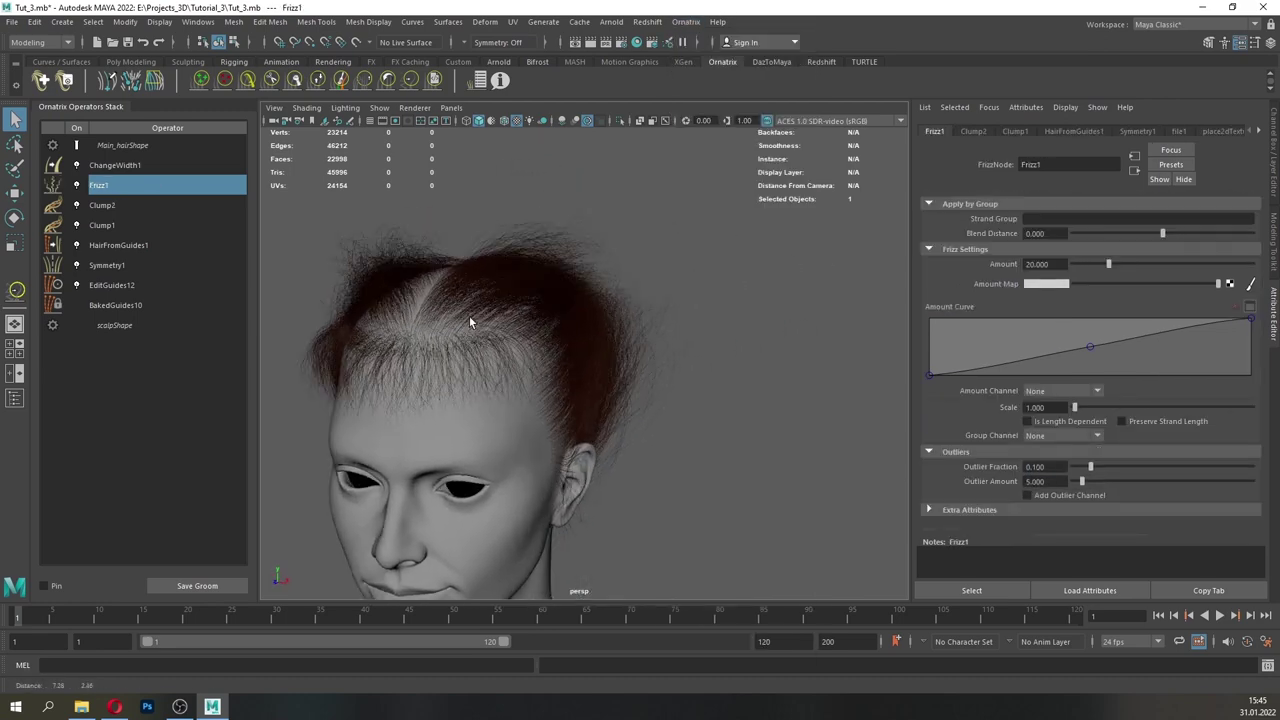
- Drop the tip of Frizz1's amount curve to 0 and set its Amount to 5
alt+right_drag(471, 323, 600, 370)
drag(1250, 322, 1250, 375)
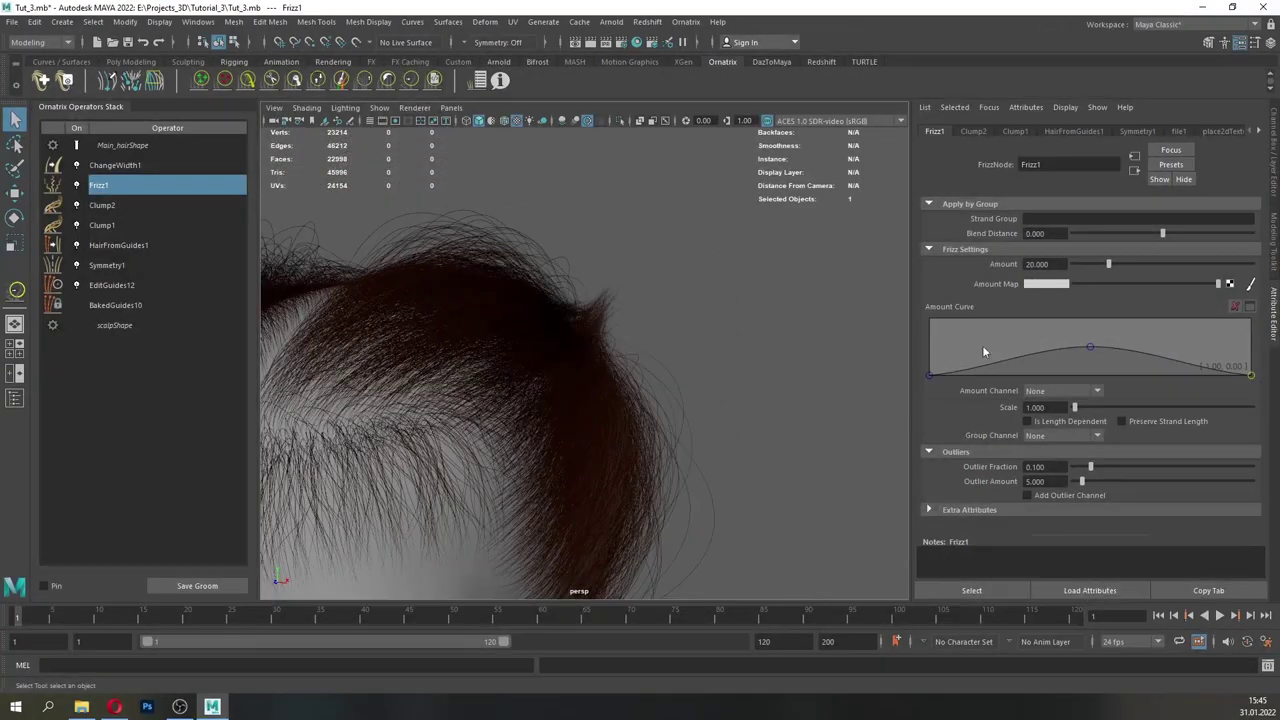
alt+right_drag(616, 305, 563, 312)
alt+middle_drag(563, 312, 675, 280)
drag(1108, 264, 1085, 264)
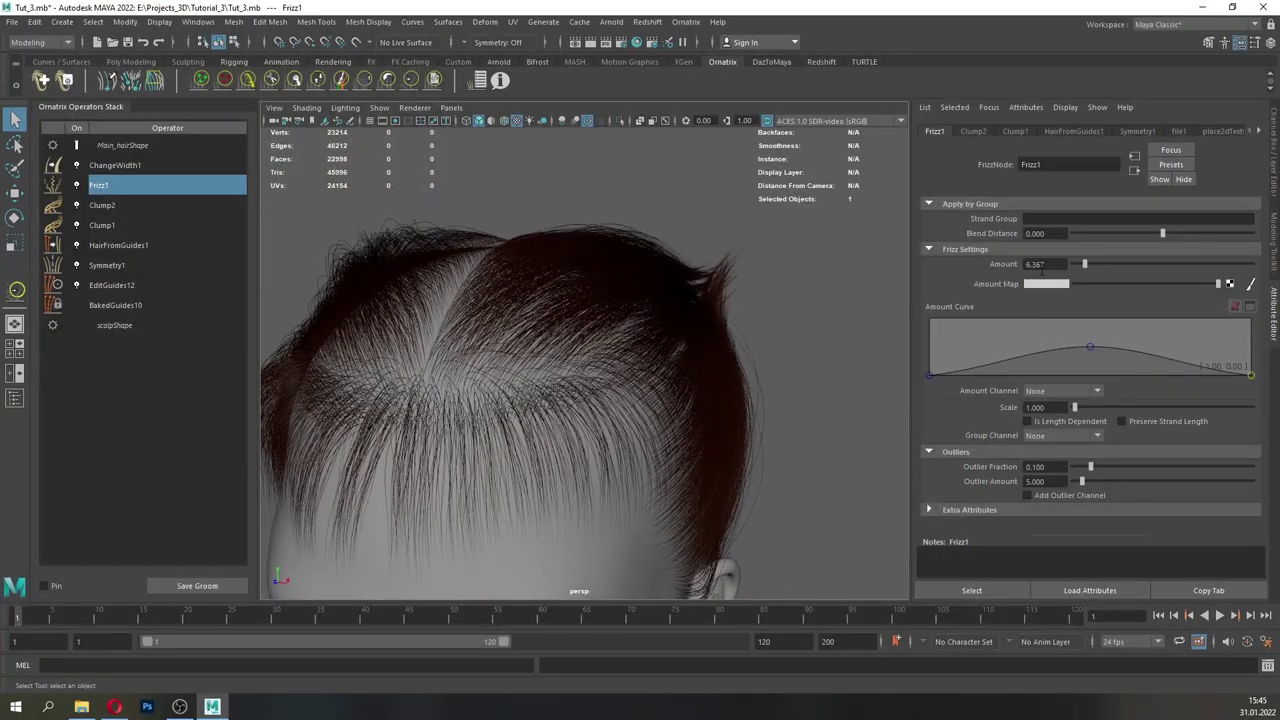
key(Return)
- Reshape Frizz1's amount curve with two added points near the root, one at about 0.13, 0.24, and the middle point at about 0.45, 0.28
drag(1090, 347, 1050, 365)
click(964, 362)
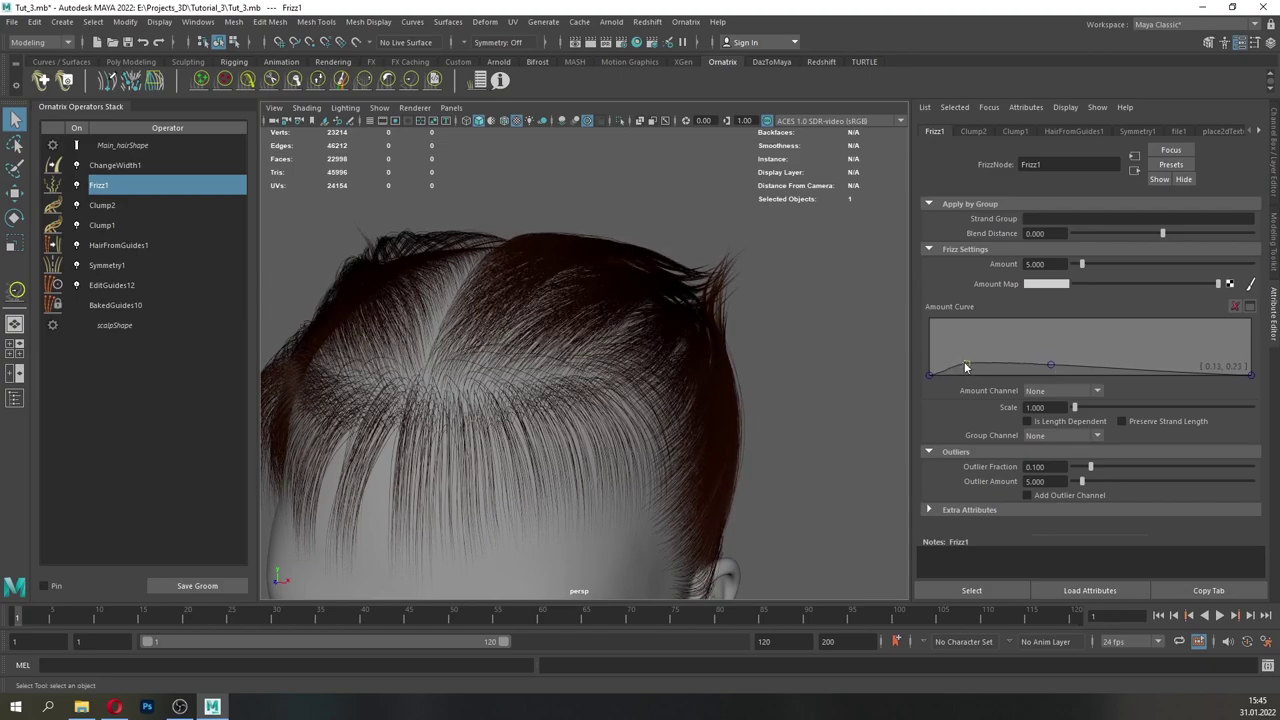
alt+drag(530, 285, 585, 335)
mouse_move(520, 335)
alt+right_down()
mouse_move(592, 372)
mouse_move(572, 350)
alt+right_up()
alt+middle_drag(572, 350, 598, 266)
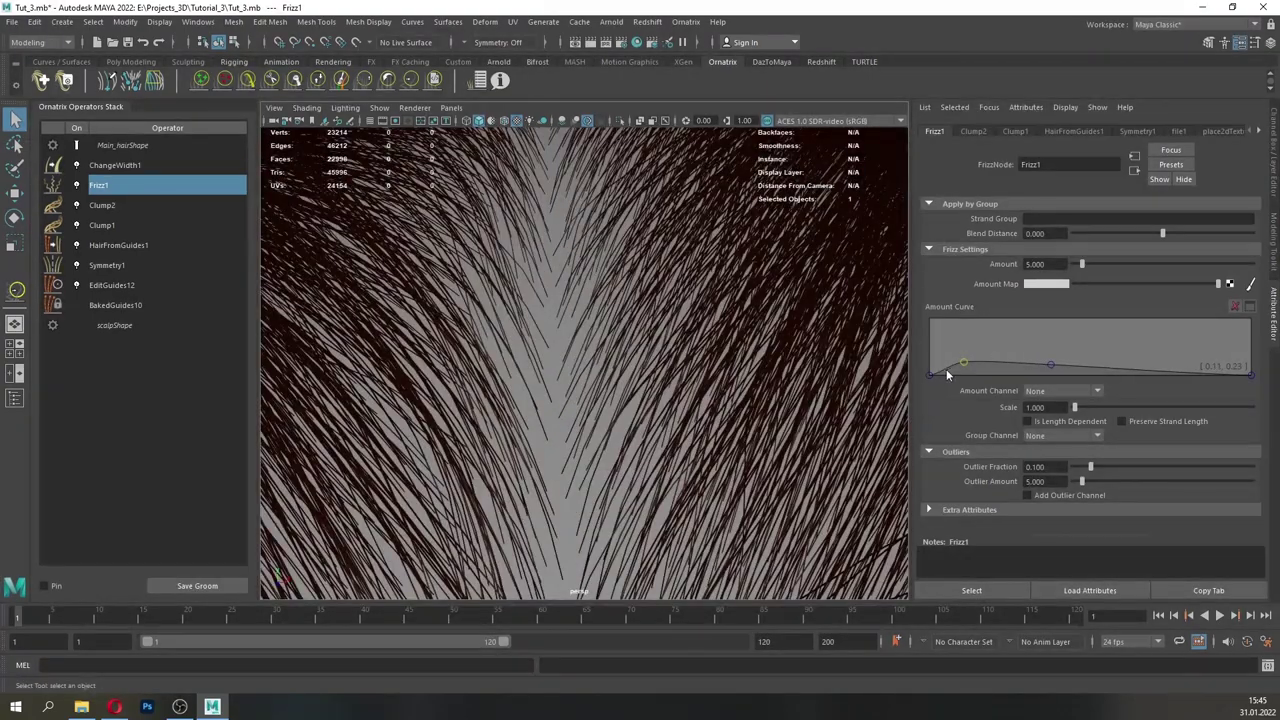
drag(964, 362, 971, 361)
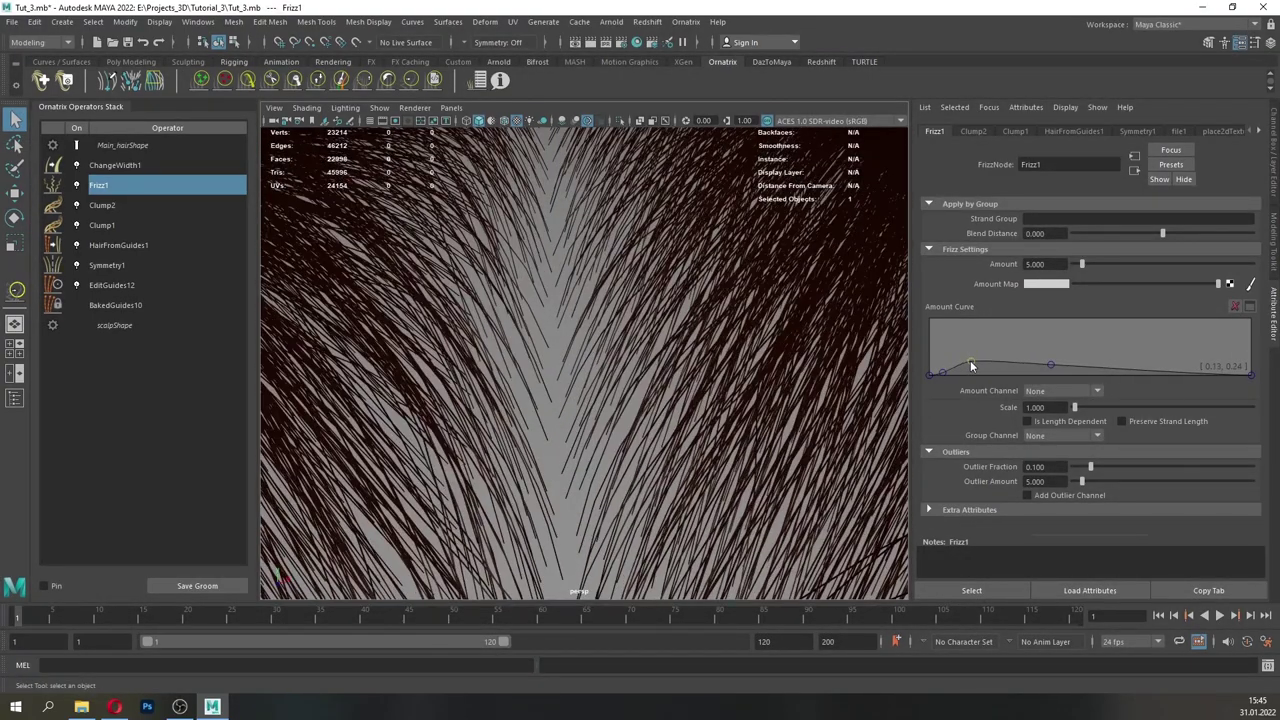
drag(1050, 365, 1073, 359)
- Fine-tune Frizz1's amount curve by slightly lowering the middle point and moving the higher root-side point to about 0.16, 0.21
alt+right_drag(730, 338, 646, 350)
alt+drag(646, 350, 673, 305)
alt+middle_drag(673, 310, 678, 348)
alt+right_drag(678, 348, 640, 346)
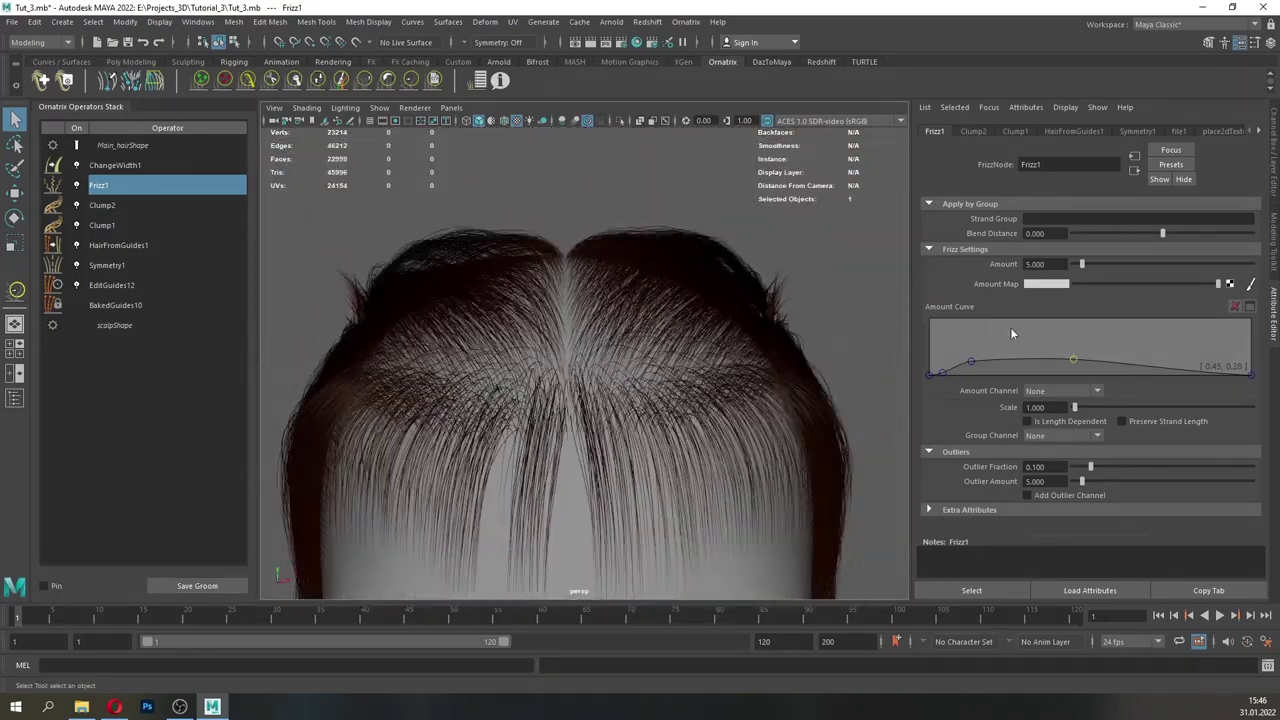
drag(1075, 359, 1076, 361)
drag(971, 361, 980, 364)
- Set Frizz1's Scale to 2 and its Strand Group to 0
alt+drag(742, 334, 680, 320)
text(2)
key(Return)
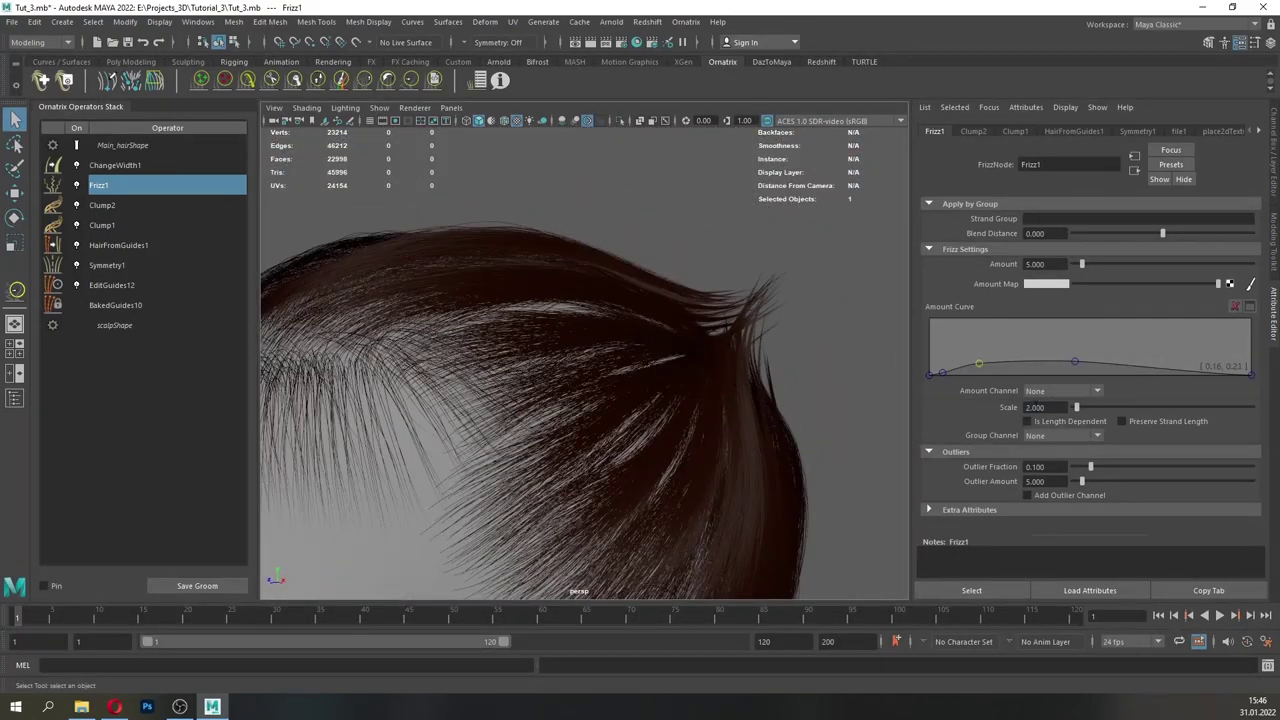
scroll(775, 360, down, 3)
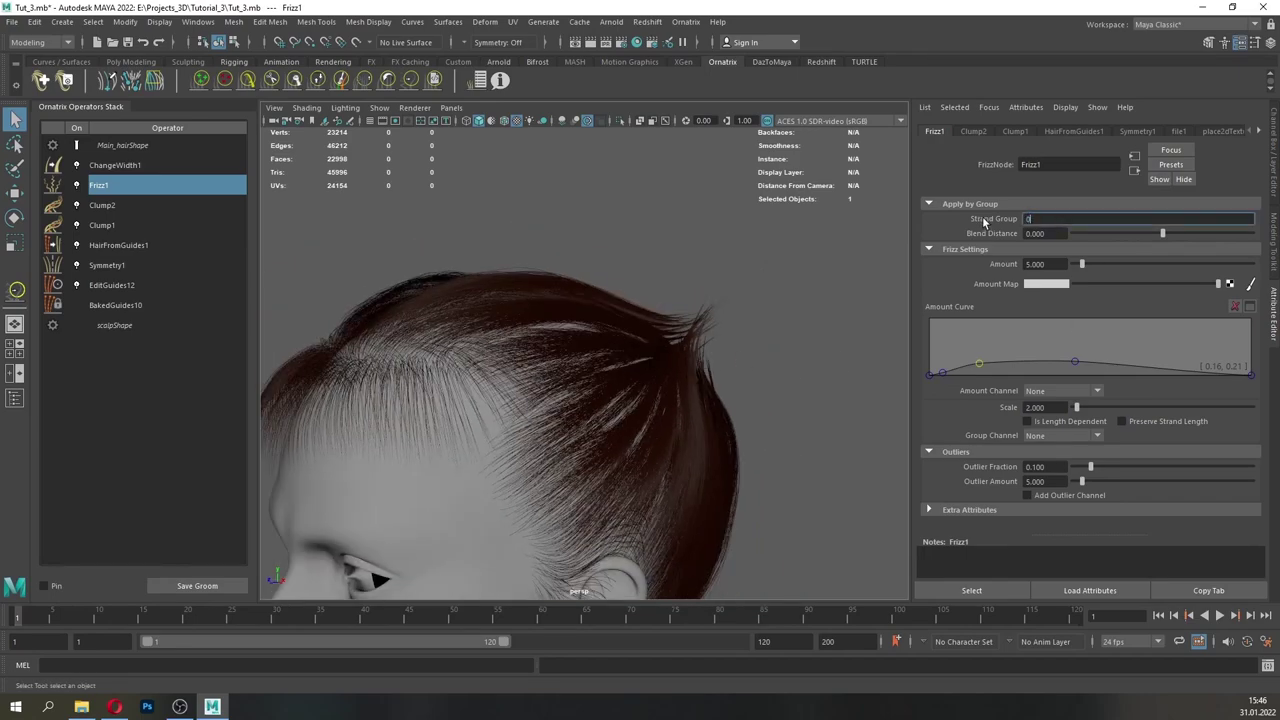
- Compare the hair with Frizz1 turned off and on, and examine the frizz from several sides of the head
click(77, 186)
click(77, 186)
alt+drag(590, 310, 655, 362)
scroll(706, 409, up, 3)
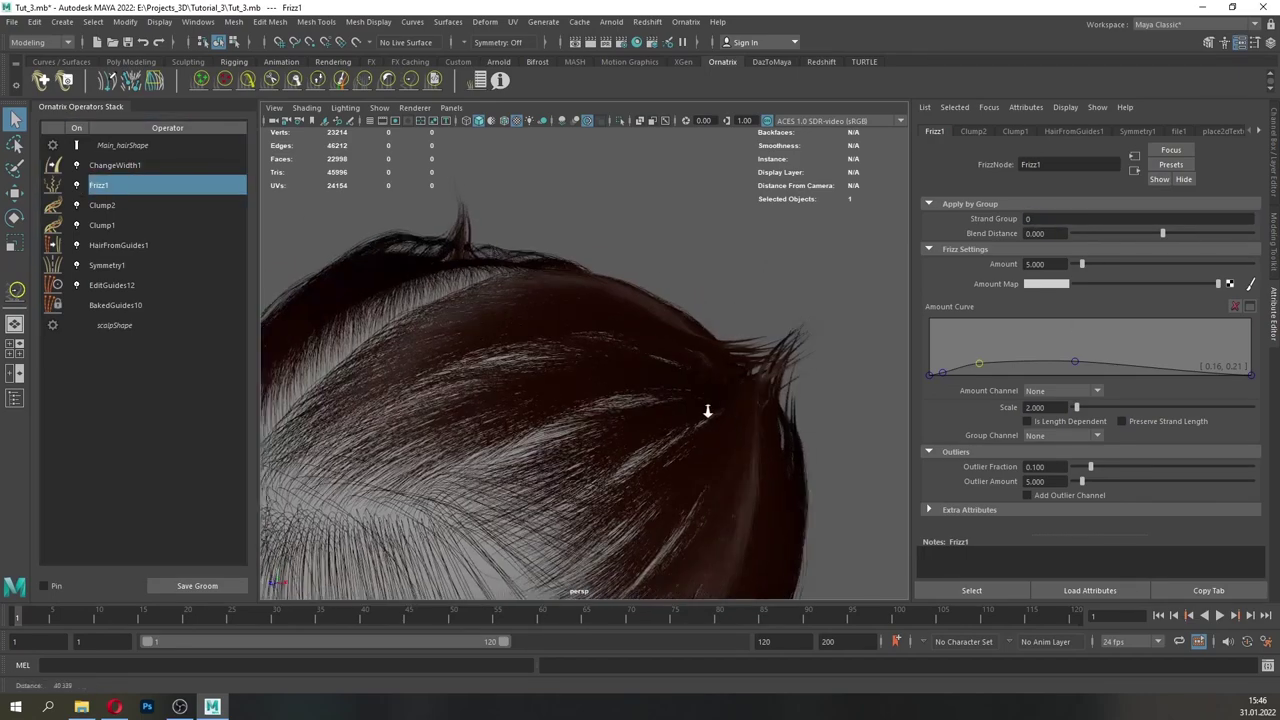
scroll(706, 409, down, 3)
alt+drag(556, 354, 745, 375)
alt+right_drag(745, 375, 728, 322)
alt+drag(728, 322, 778, 345)
alt+right_drag(735, 365, 738, 447)
alt+drag(738, 447, 573, 448)
alt+right_drag(573, 448, 578, 410)
alt+middle_drag(578, 410, 593, 426)
alt+right_drag(593, 426, 585, 398)
alt+drag(585, 398, 556, 376)
alt+middle_drag(636, 333, 591, 431)
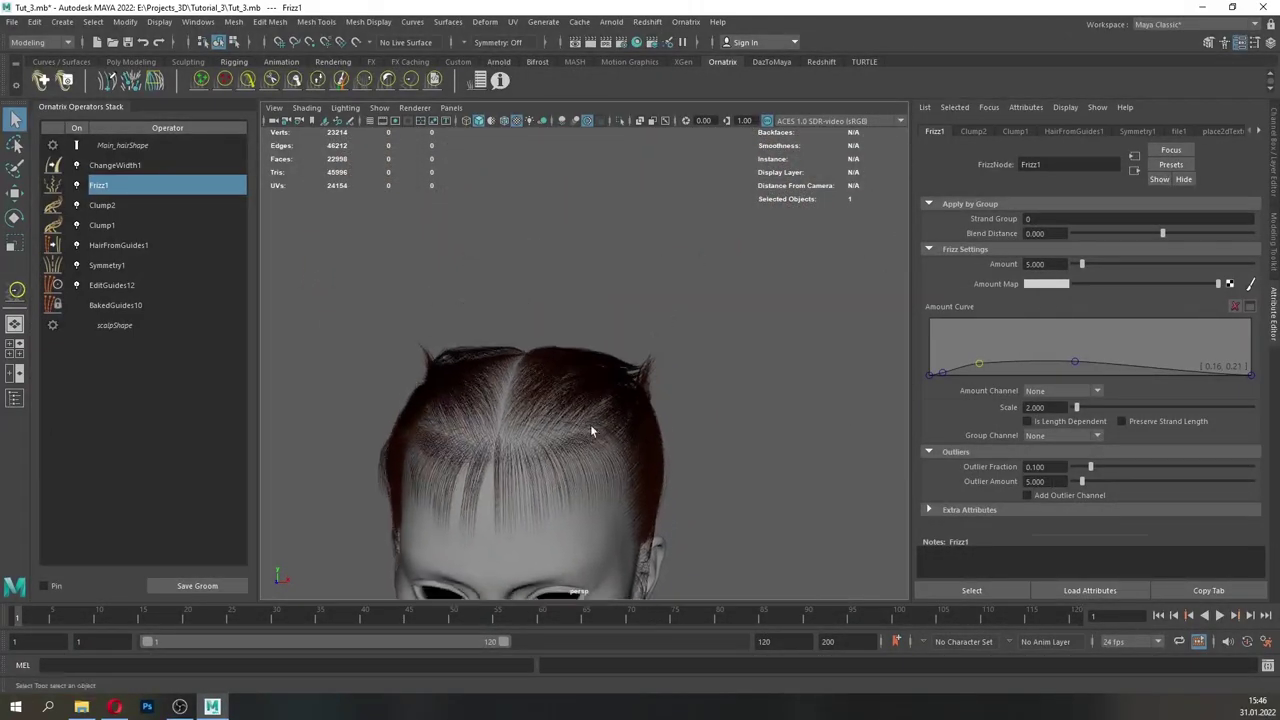
- Set Frizz1's Outlier Fraction to 0.05 and its Outlier Amount to about 12.7
alt+right_drag(591, 431, 712, 378)
mouse_move(1082, 482)
mouse_down()
mouse_move(1098, 485)
mouse_move(1090, 476)
mouse_up()
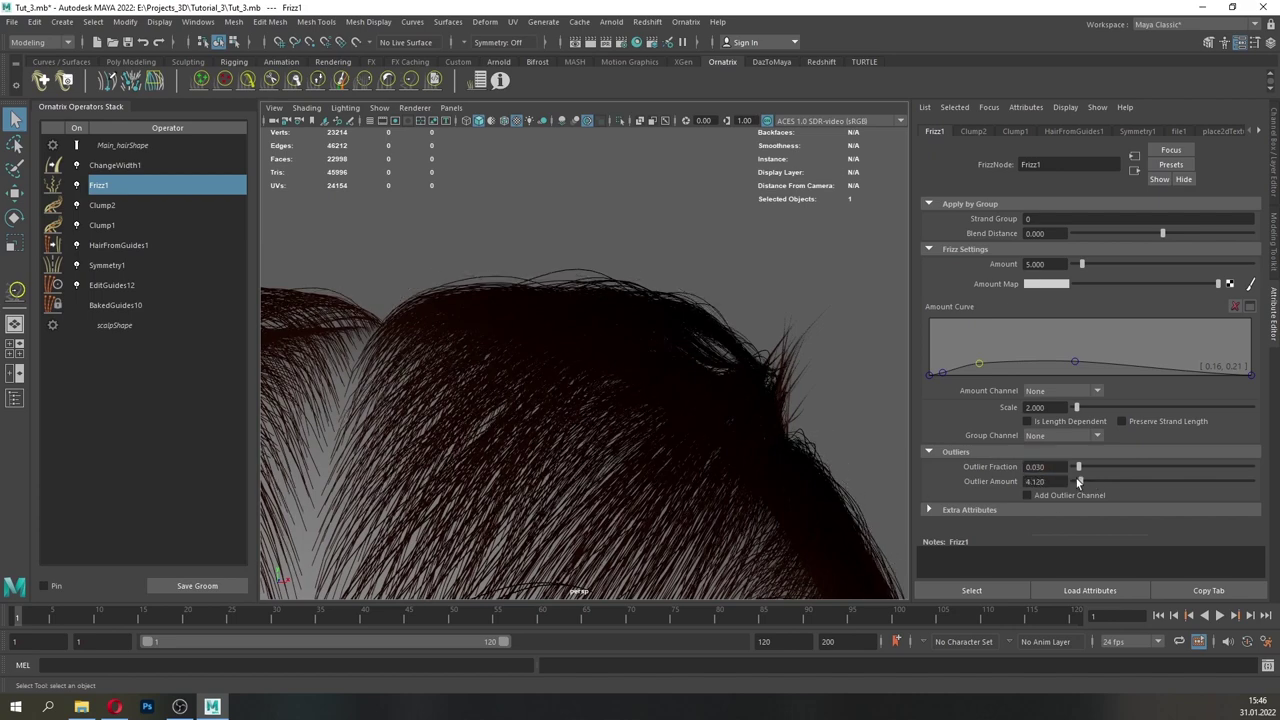
alt+right_drag(694, 448, 500, 358)
alt+drag(500, 358, 462, 338)
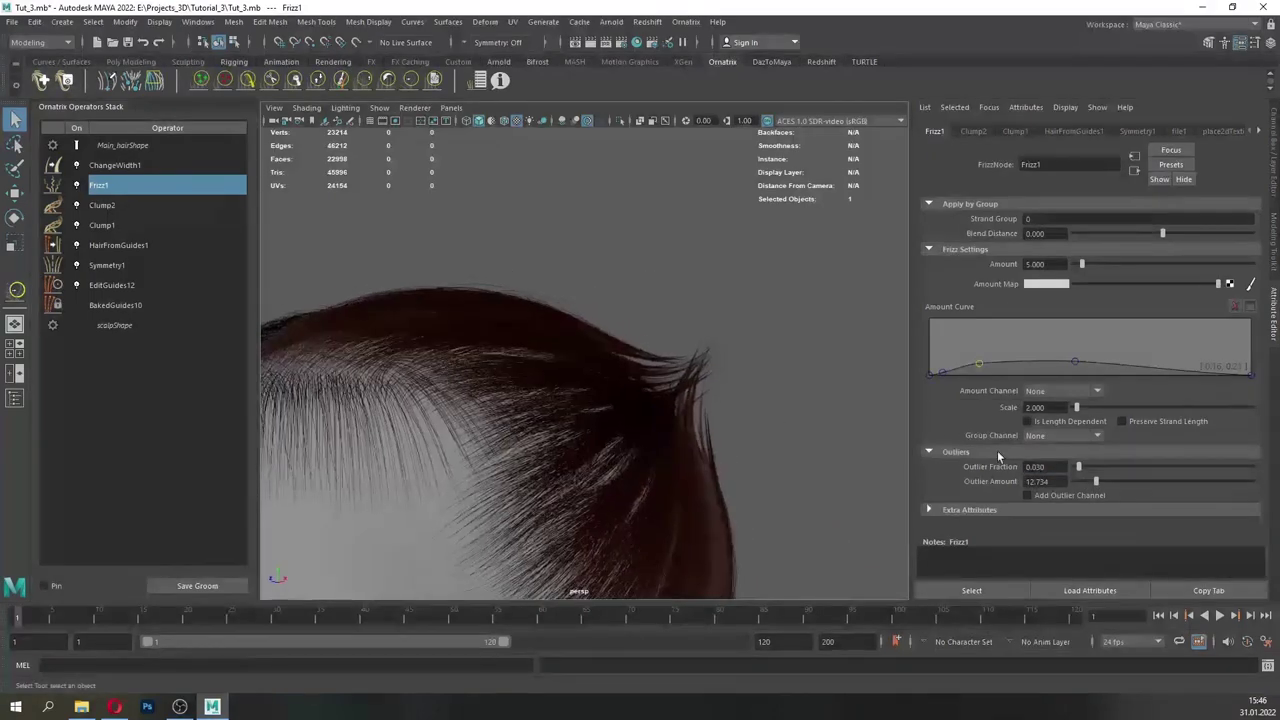
alt+drag(665, 382, 616, 390)
alt+middle_drag(616, 390, 614, 377)
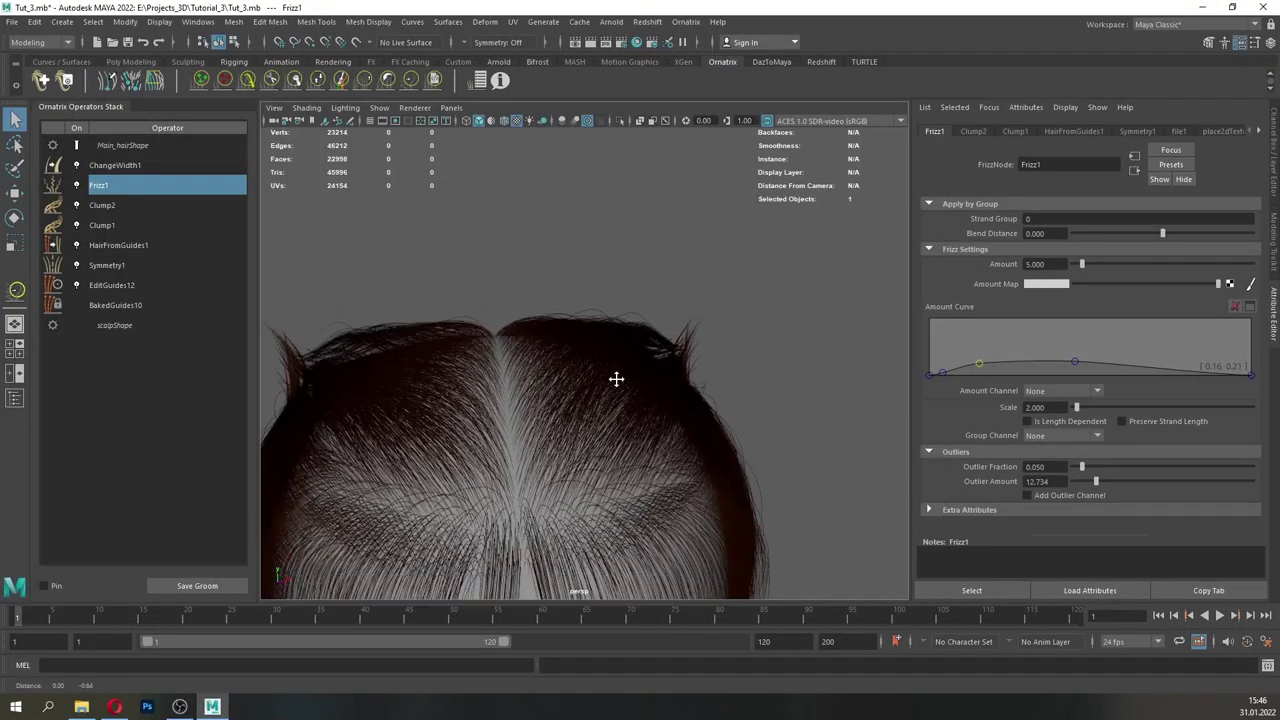
alt+drag(614, 377, 480, 312)
- Set the Render Count of HairFromGuides1 to 10000
click(140, 248)
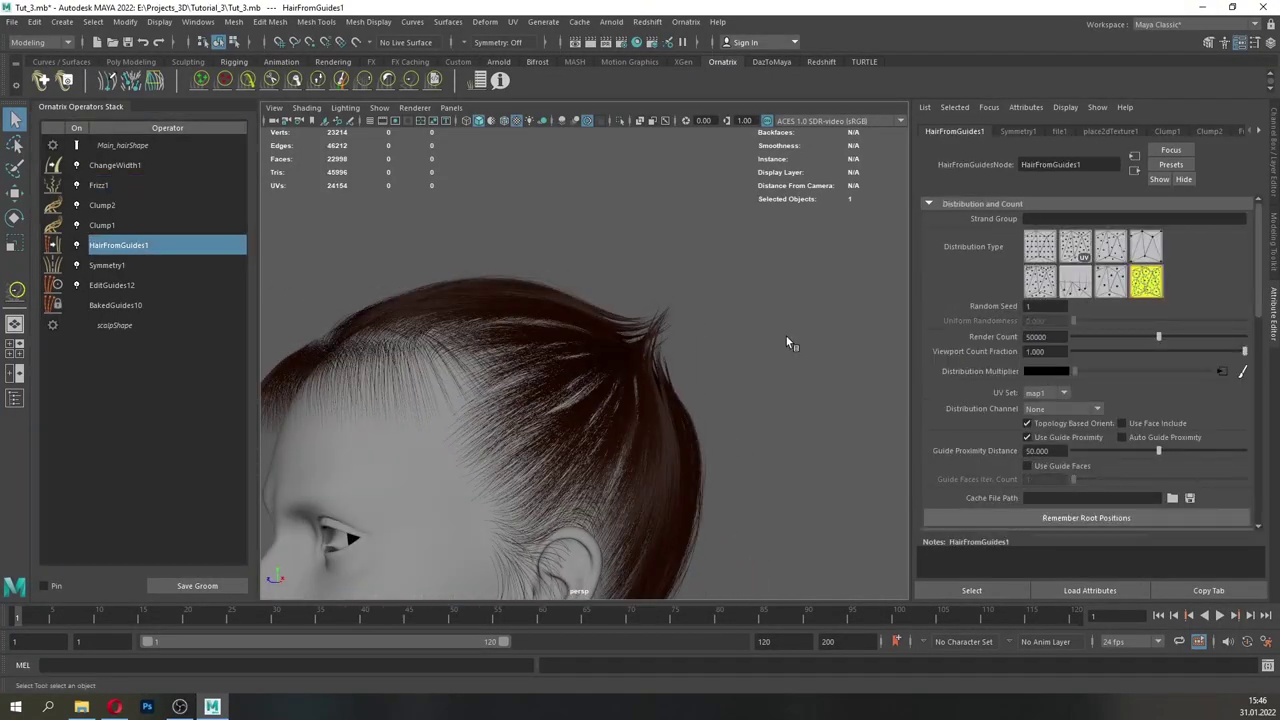
alt+drag(600, 370, 615, 395)
scroll(558, 368, down, 3)
scroll(600, 385, up, 5)
scroll(615, 395, down, 3)
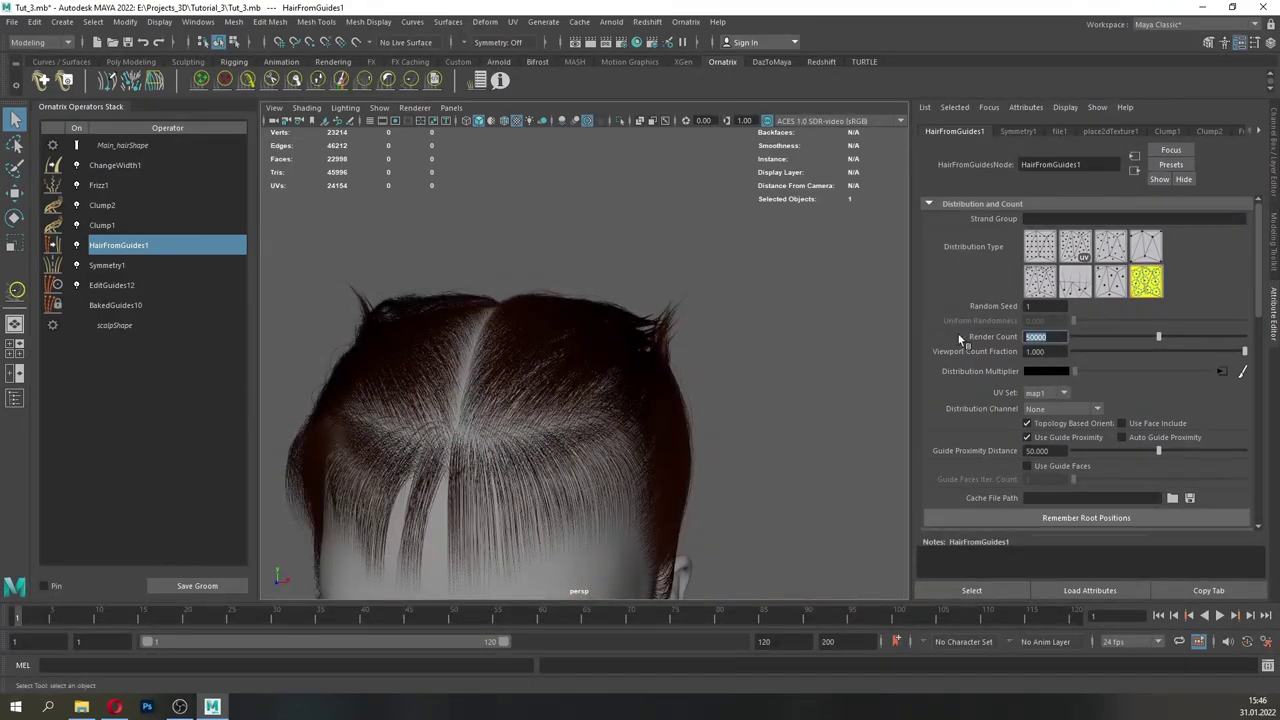
text(10000)
key(Return)
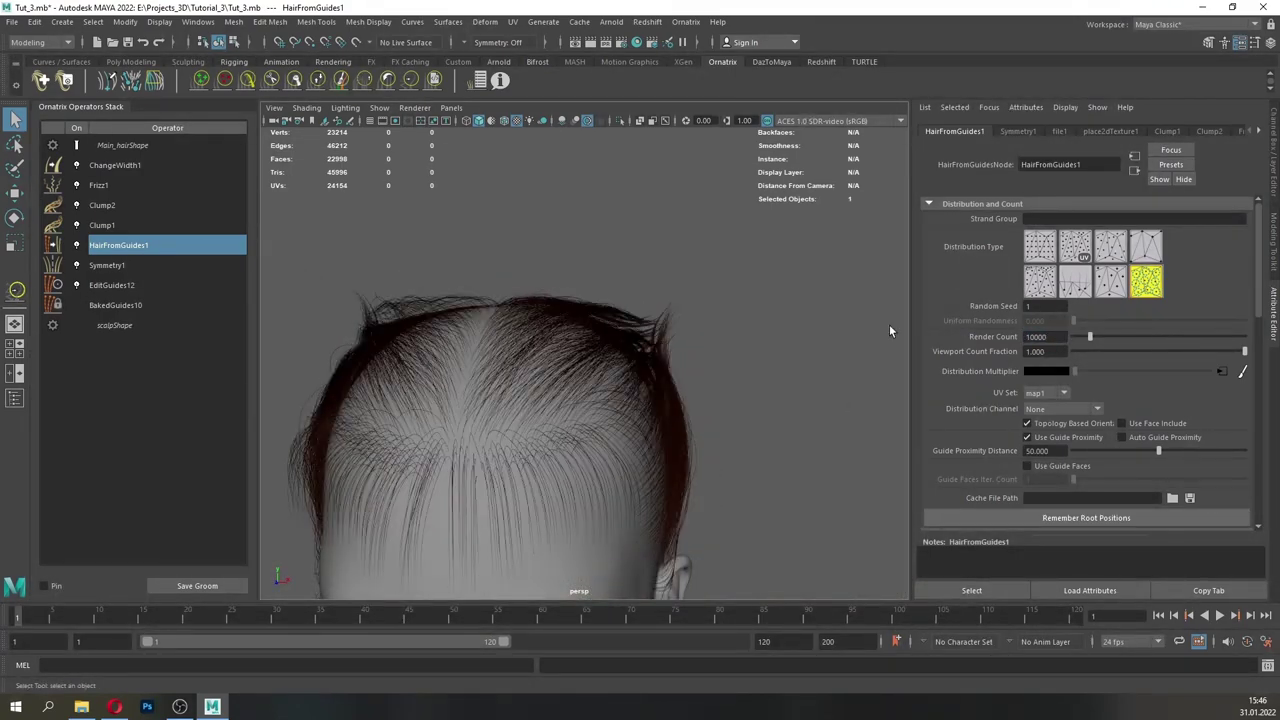
- Add a Strand Multiplier operator above HairFromGuides1 in the hair stack
alt+drag(889, 324, 545, 368)
scroll(600, 360, down, 4)
scroll(614, 363, up, 5)
scroll(545, 368, up, 3)
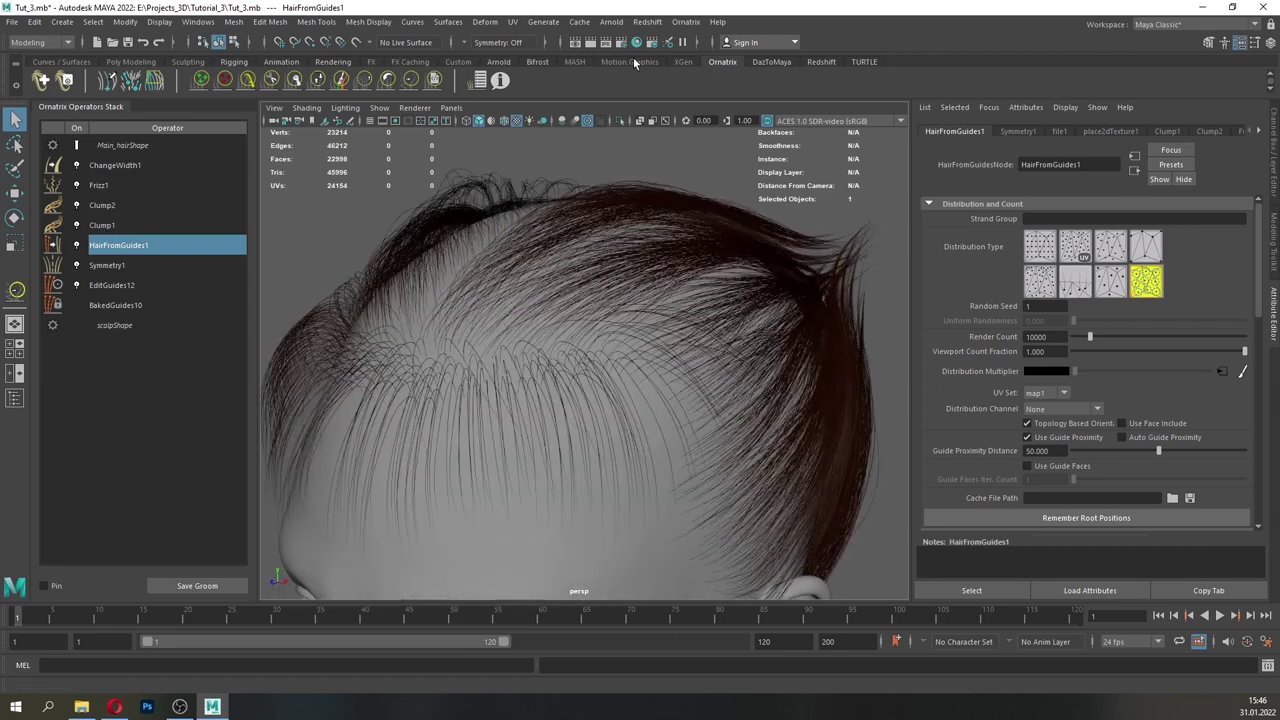
click(685, 21)
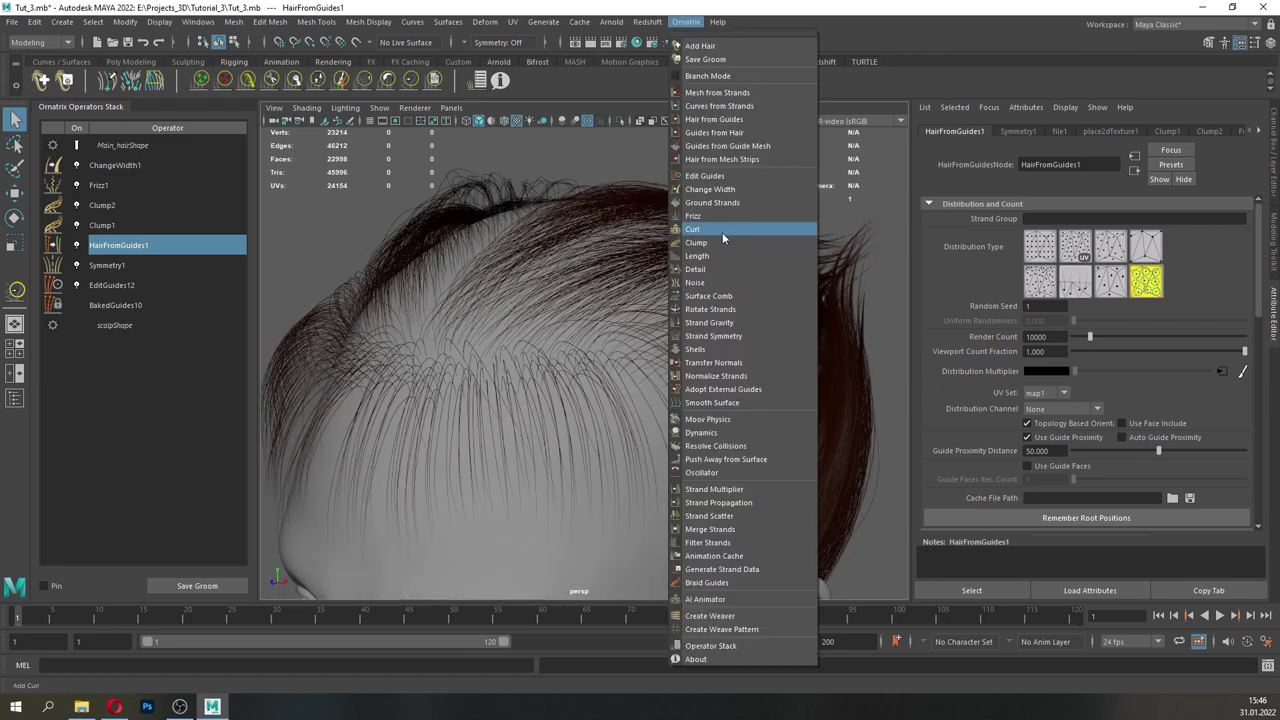
click(731, 489)
- Set Multiplier1's Strand Group to 1 and enable Preserve Strand Length
alt+right_drag(657, 429, 622, 397)
click(1032, 220)
text(1)
key(Return)
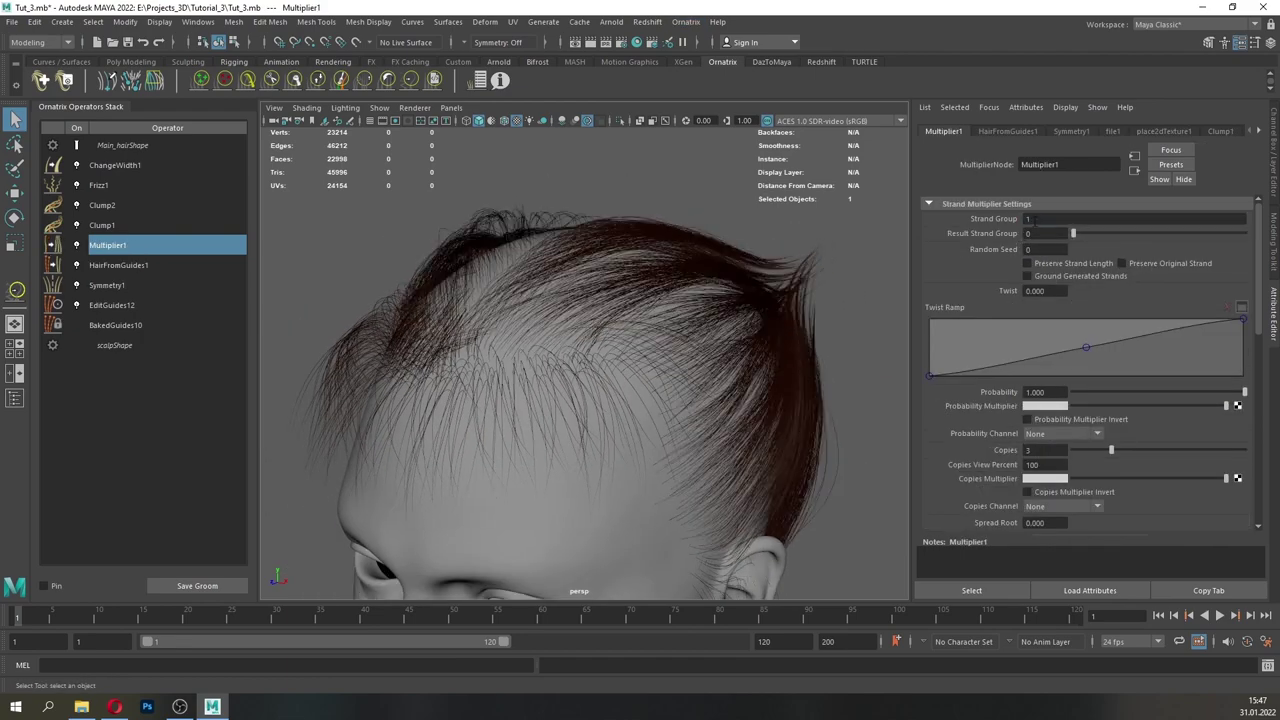
click(1073, 263)
alt+drag(450, 350, 590, 370)
- Move Multiplier1 above Clump2 in the stack and disable Clump1, Clump2 and Frizz1
drag(107, 249, 116, 203)
alt+drag(672, 352, 640, 340)
click(77, 245)
click(77, 225)
click(76, 186)
drag(107, 247, 107, 248)
mouse_move(106, 227)
mouse_down()
mouse_move(105, 246)
mouse_move(109, 204)
mouse_up()
alt+drag(600, 400, 471, 421)
alt+right_drag(471, 421, 640, 408)
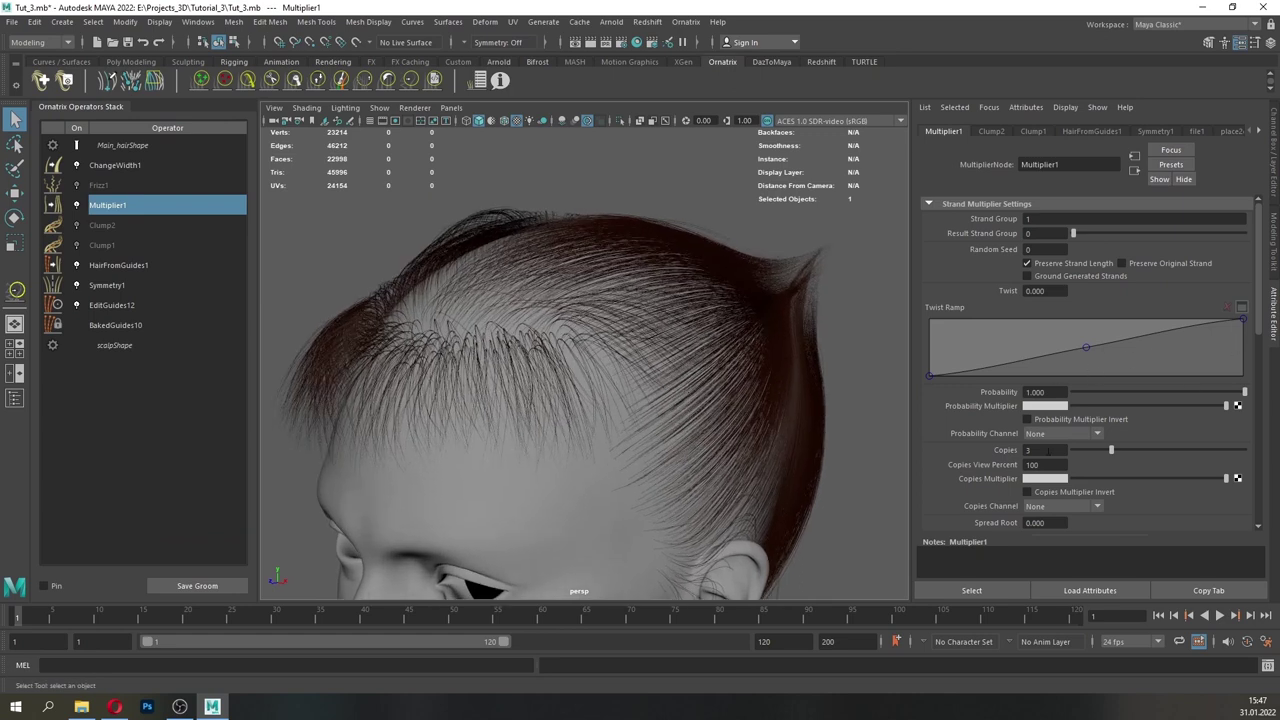
- Set Multiplier1's number of copies to 5
drag(1048, 451, 974, 442)
text(5)
key(Return)
- Lower the tip and middle points of Multiplier1's spread ramp and fluff ramp, with the spread ramp's middle at about 0.49, 0.42
drag(1257, 312, 1244, 422)
drag(1086, 415, 1081, 420)
scroll(1230, 495, down, 2)
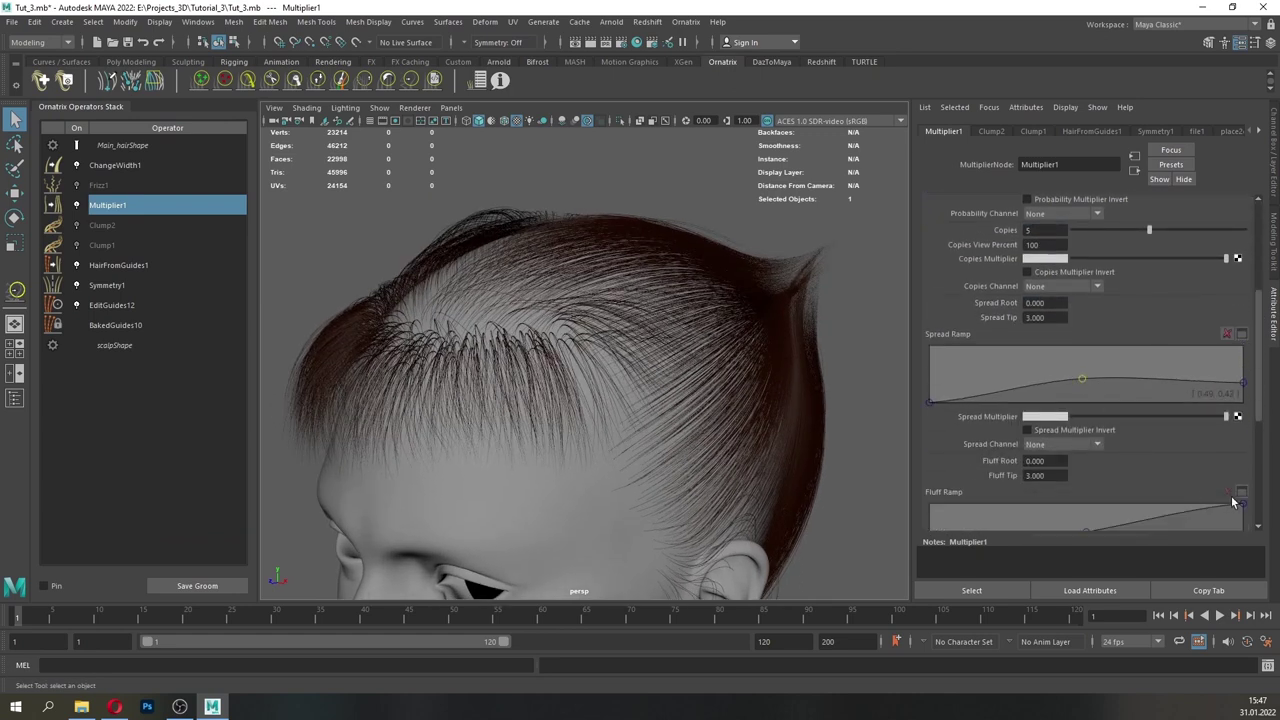
drag(1243, 464, 1242, 498)
drag(1085, 492, 1074, 503)
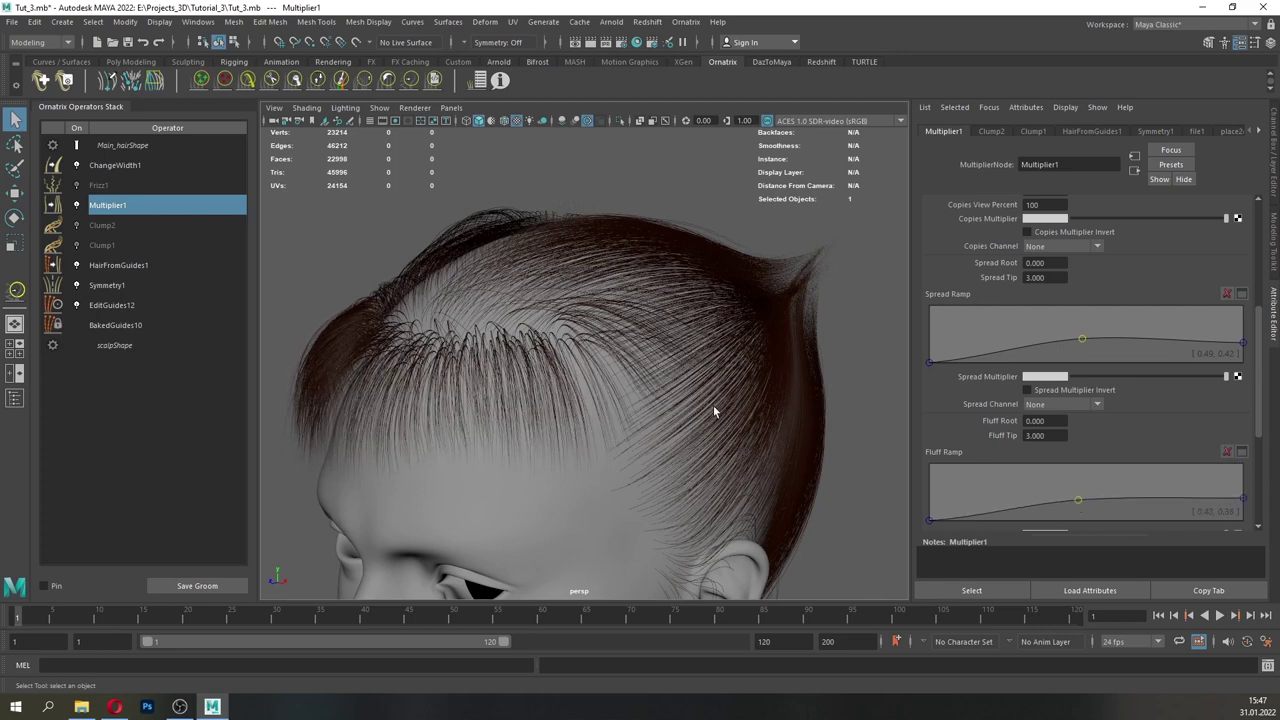
scroll(606, 412, down, 3)
alt+drag(603, 413, 557, 380)
scroll(743, 417, down, 3)
scroll(557, 380, up, 4)
- Try a Length operator above HairFromGuides1 with Value 1.5, Use Scaling on and Strand Group 1, and delete it
click(112, 263)
click(685, 21)
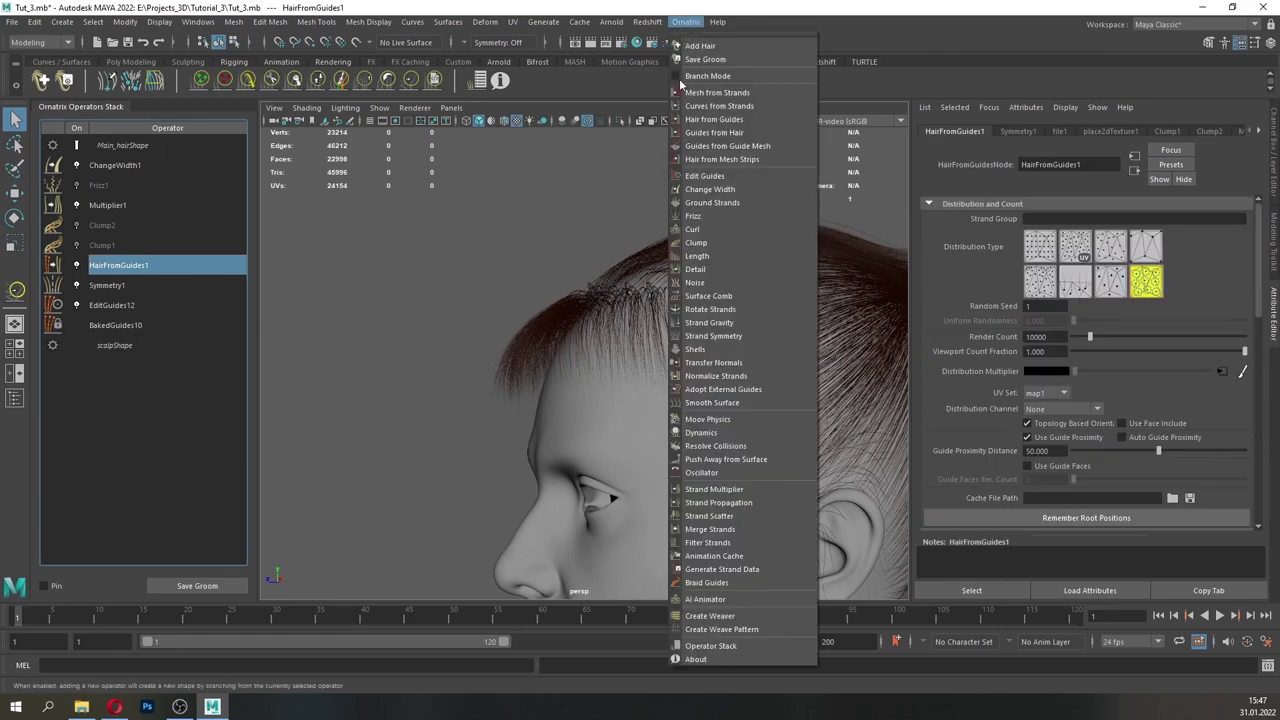
click(702, 256)
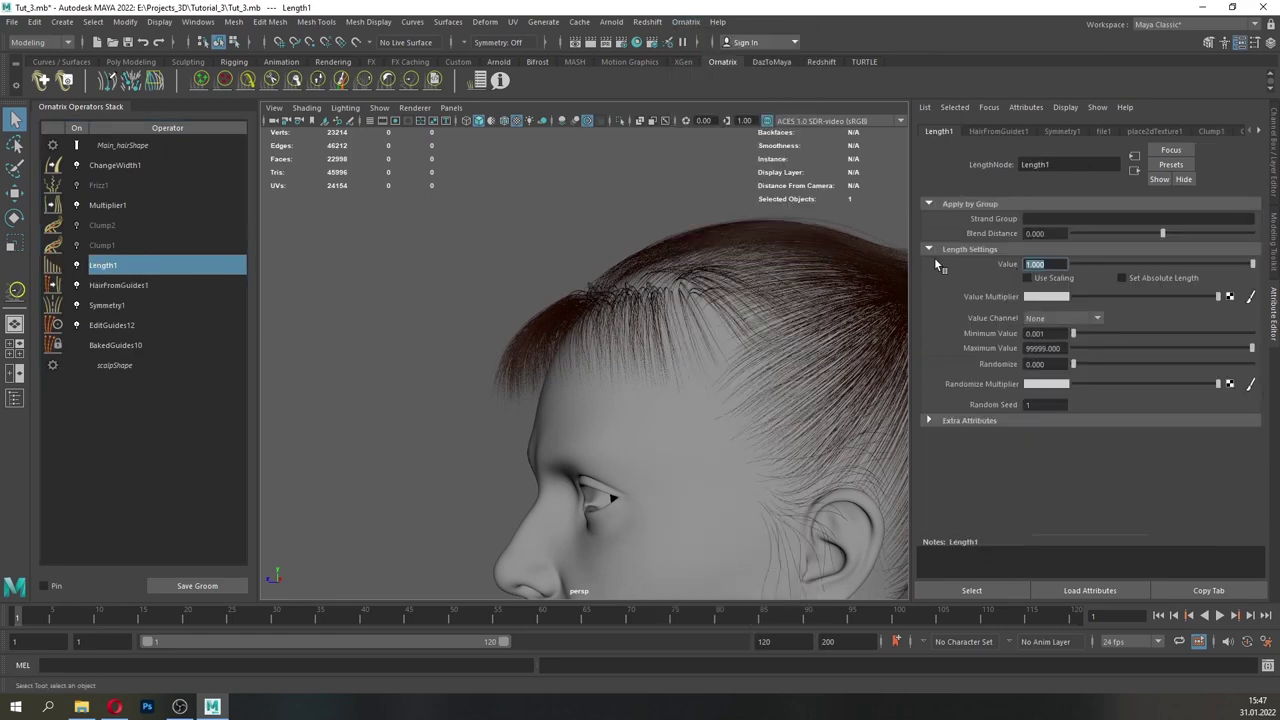
text(1.5)
key(Return)
click(1052, 280)
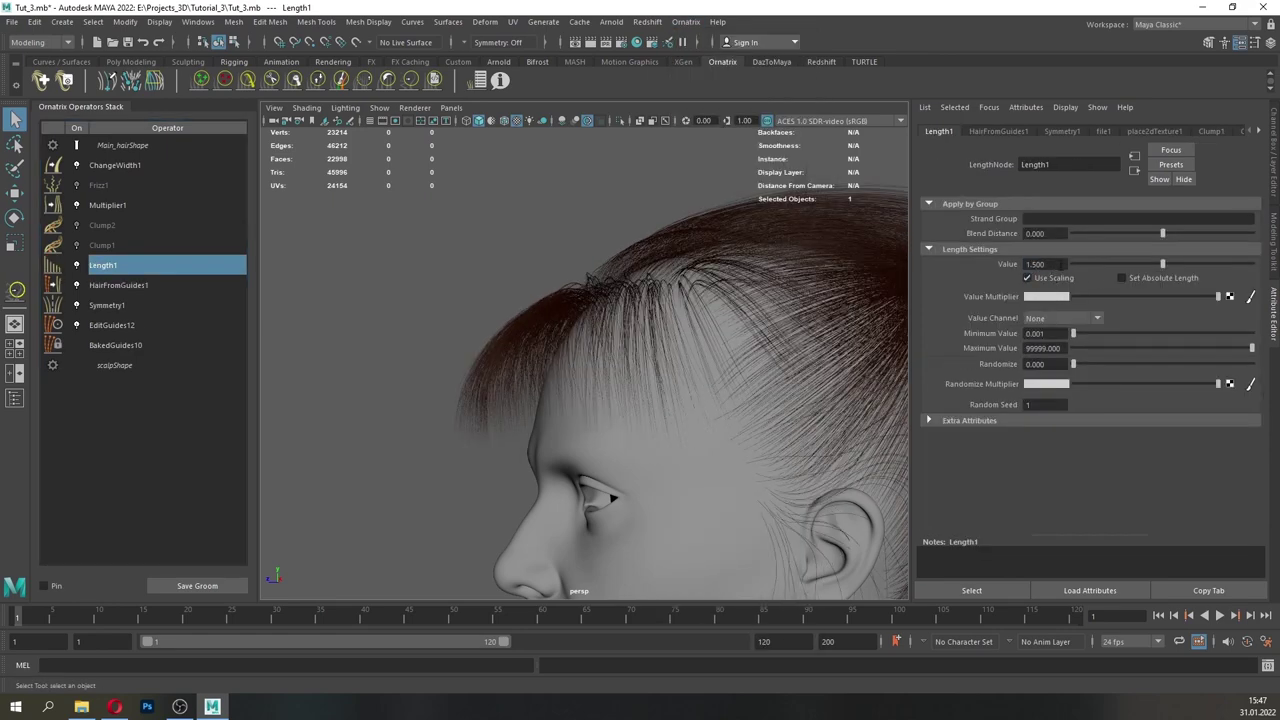
text(1)
key(Return)
right_click(96, 262)
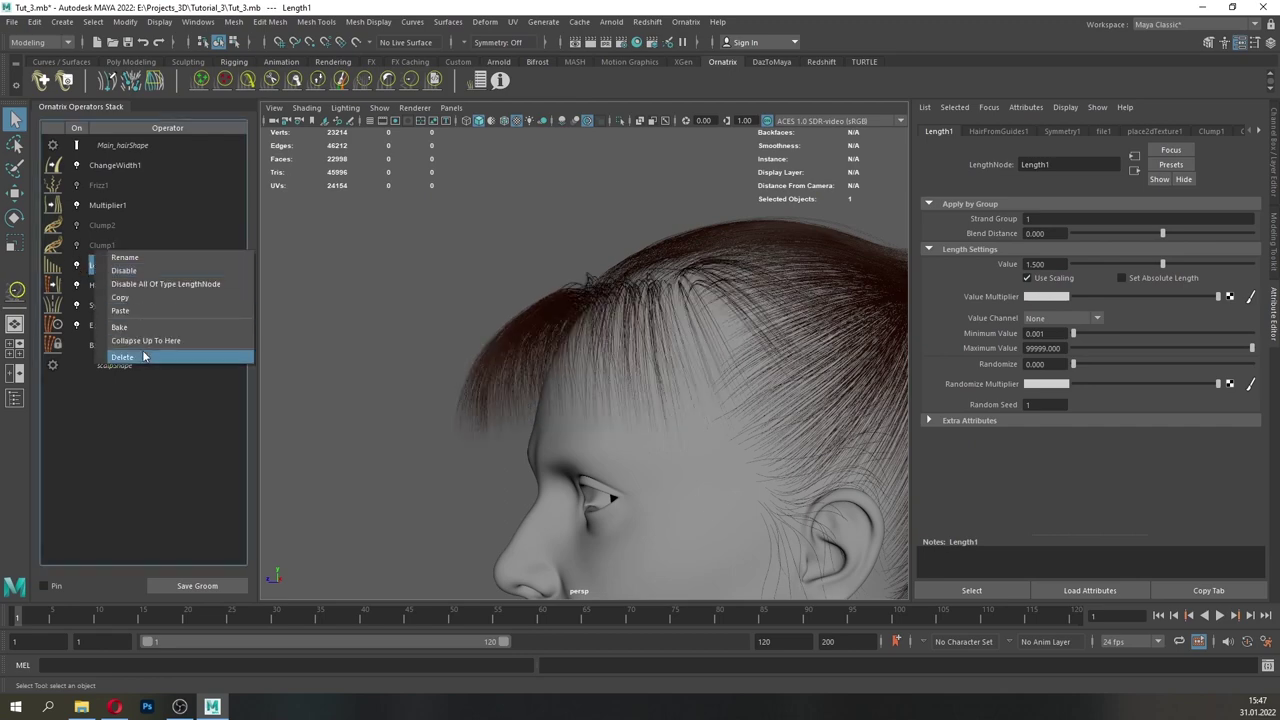
click(145, 358)
- Lengthen the selected fringe guides in EditGuides12 with the GrowShrink brush
click(113, 306)
click(1034, 223)
mouse_move(527, 299)
alt+mouse_down()
mouse_move(623, 360)
mouse_move(548, 378)
mouse_move(706, 337)
mouse_move(714, 352)
mouse_move(582, 370)
mouse_move(602, 363)
mouse_move(600, 343)
mouse_move(572, 298)
alt+mouse_up()
click(317, 81)
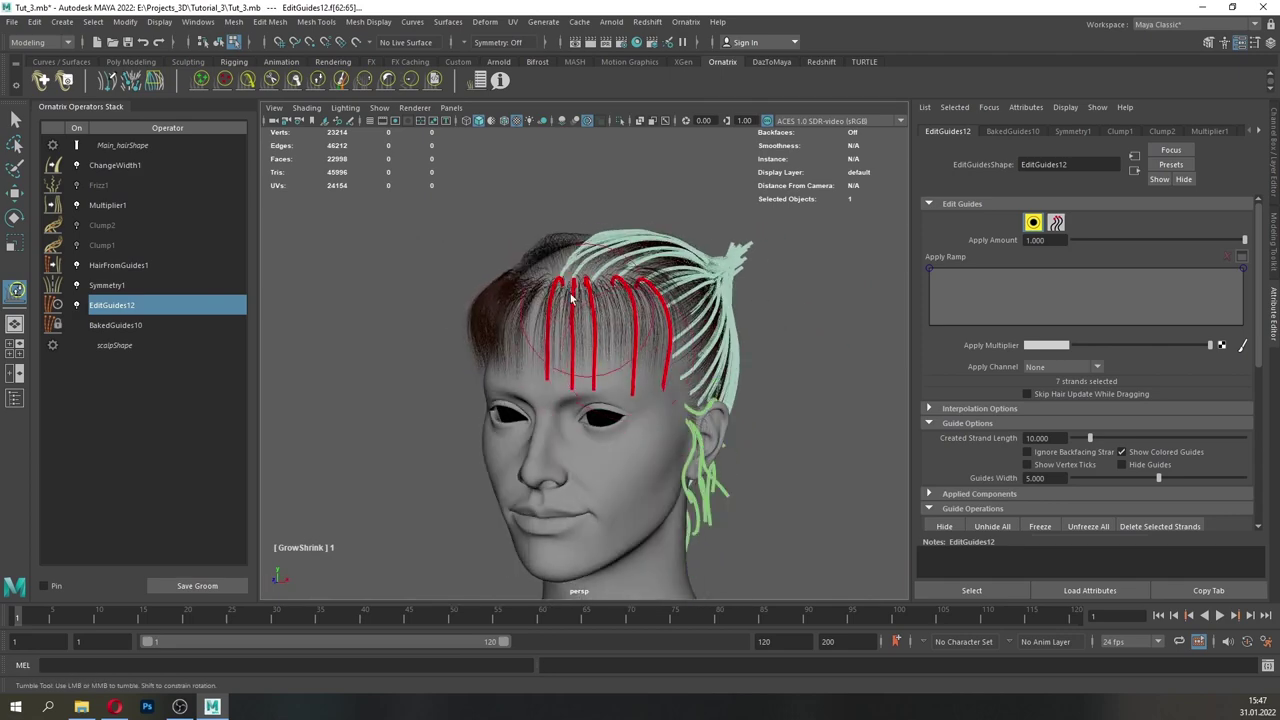
- Try the Cut brush on the fringe guides, undo it and look at the brush's settings
click(274, 82)
alt+drag(502, 368, 690, 355)
key(ctrl+z)
double_click(16, 291)
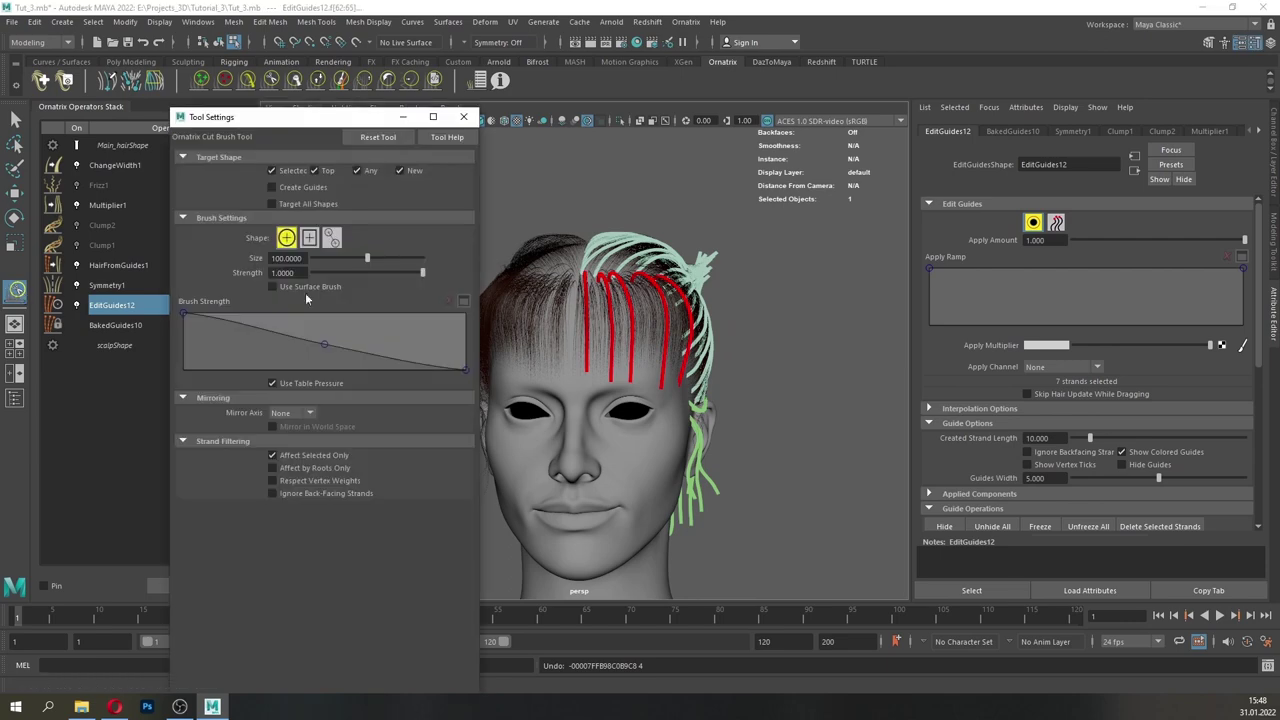
click(464, 117)
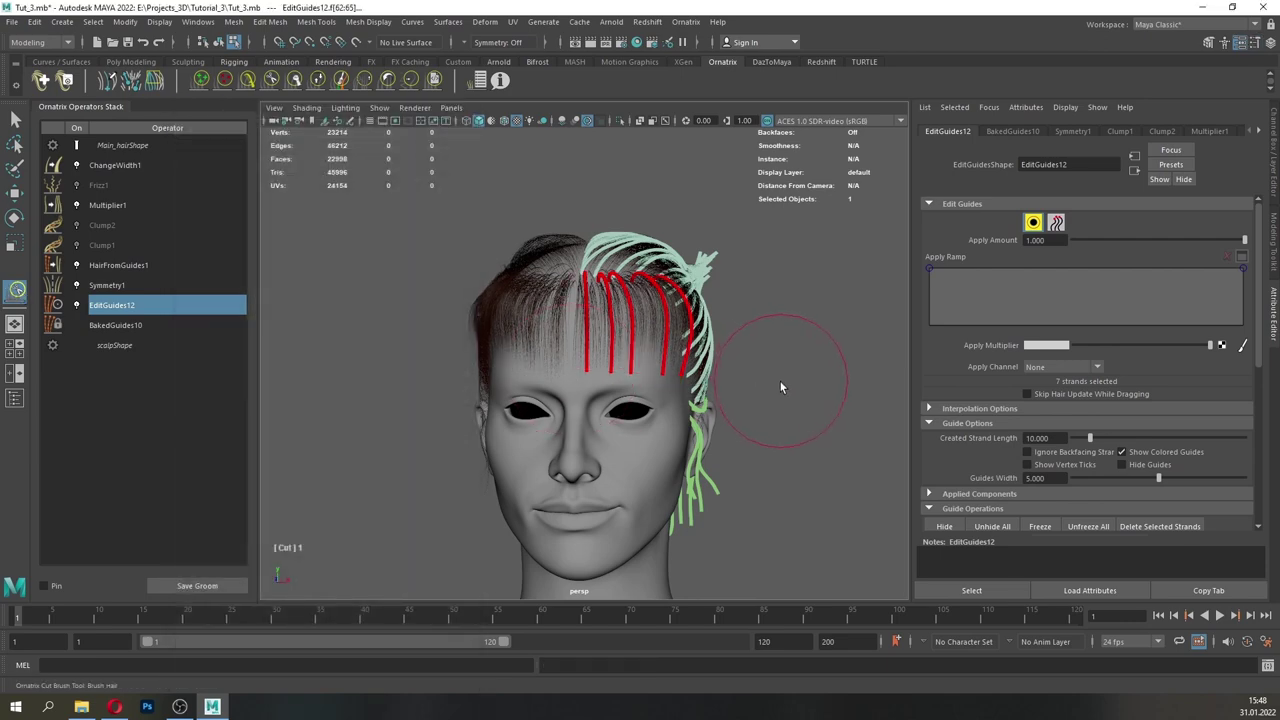
- Leave guide editing and flatten ChangeWidth1's width ramp to an even value along the strands
alt+drag(781, 385, 614, 425)
click(15, 120)
click(125, 267)
click(128, 166)
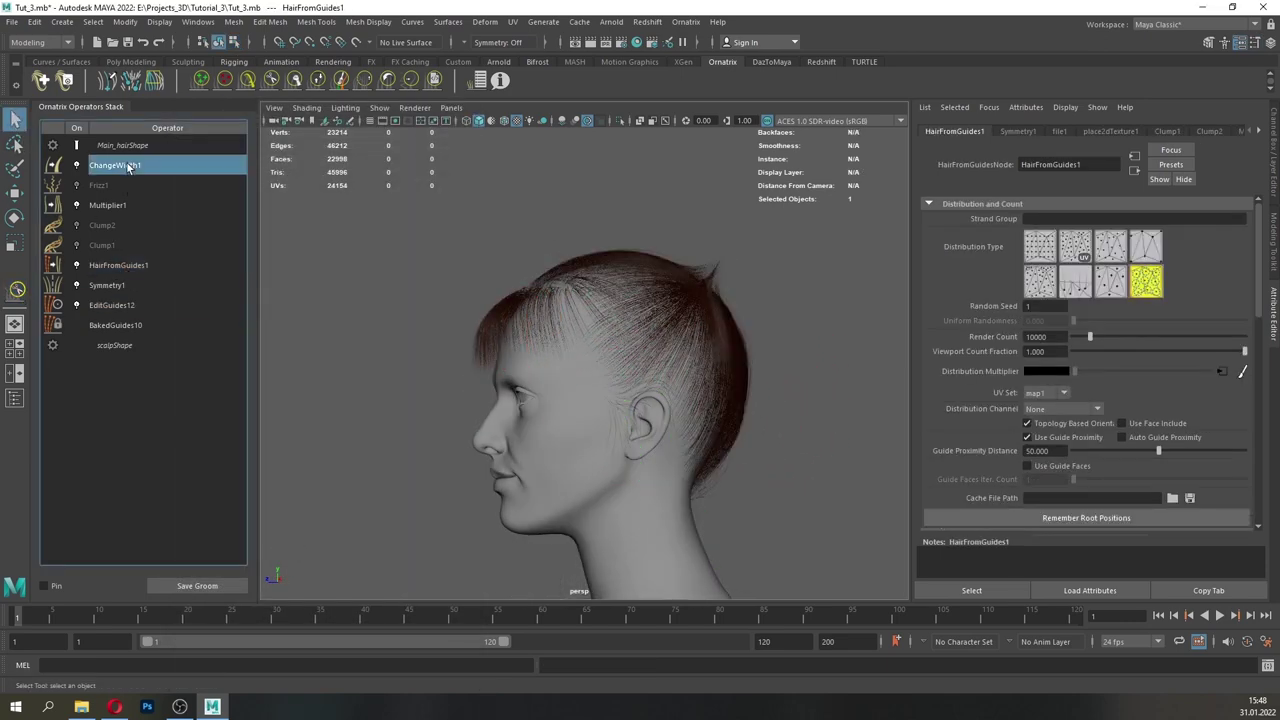
right_click(1173, 364)
click(1212, 411)
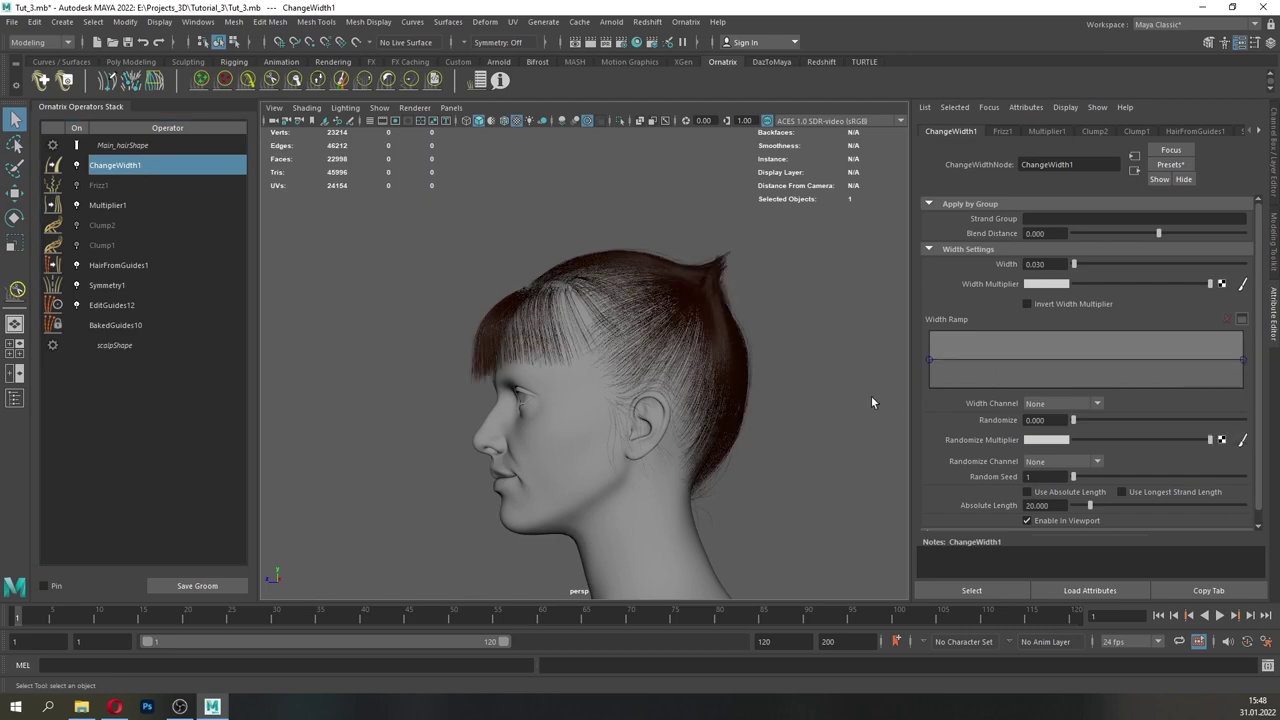
- Compare the fringe with the Multiplier1 operator turned off and on
alt+drag(540, 390, 710, 409)
scroll(710, 409, up, 5)
alt+drag(475, 371, 440, 363)
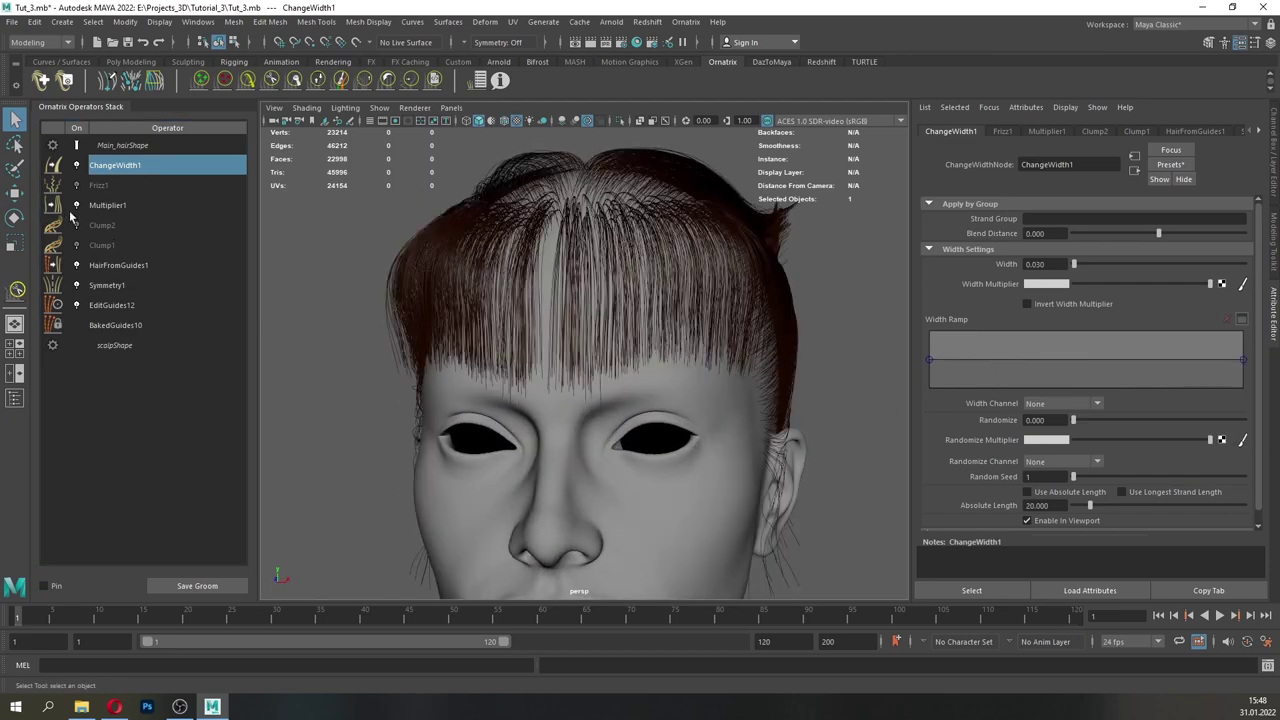
click(77, 206)
click(77, 206)
- Lengthen the fringe guide nearest the parting in EditGuides12 with the GrowShrink brush
click(112, 304)
click(1034, 223)
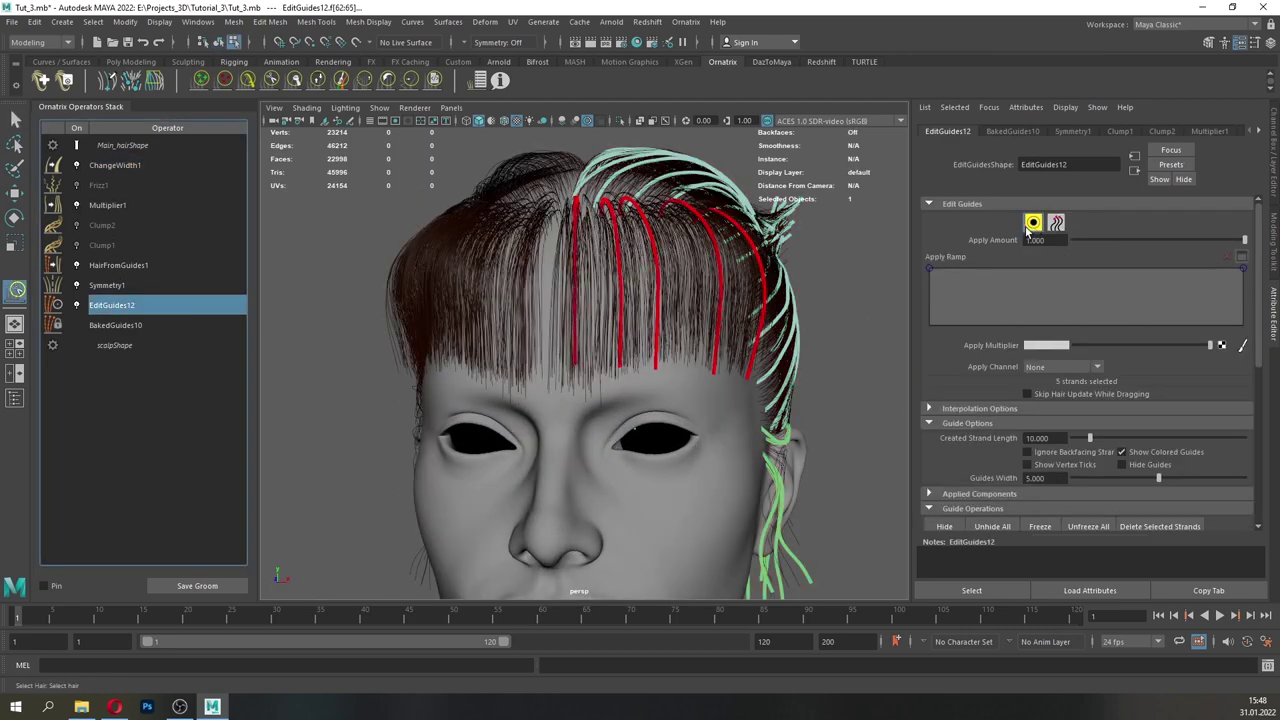
mouse_move(672, 340)
alt+mouse_down()
mouse_move(700, 394)
mouse_move(686, 352)
alt+mouse_up()
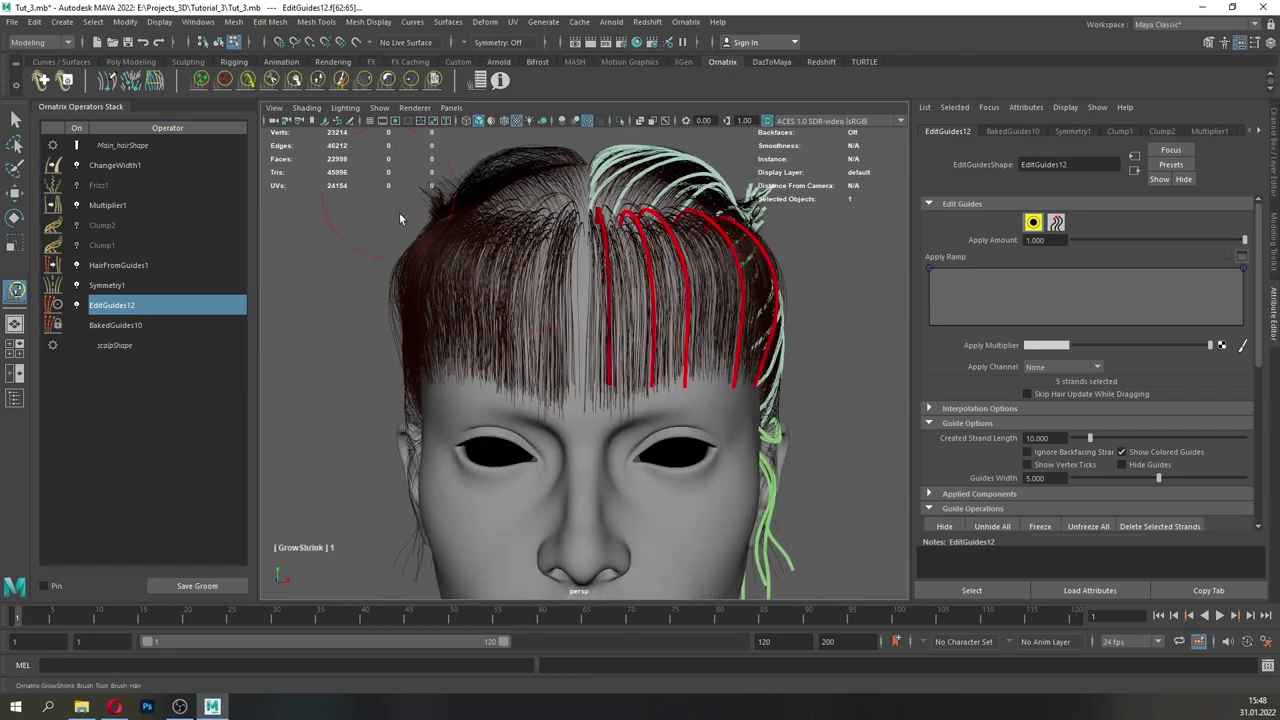
drag(560, 397, 560, 401)
scroll(655, 430, up, 3)
drag(689, 446, 688, 447)
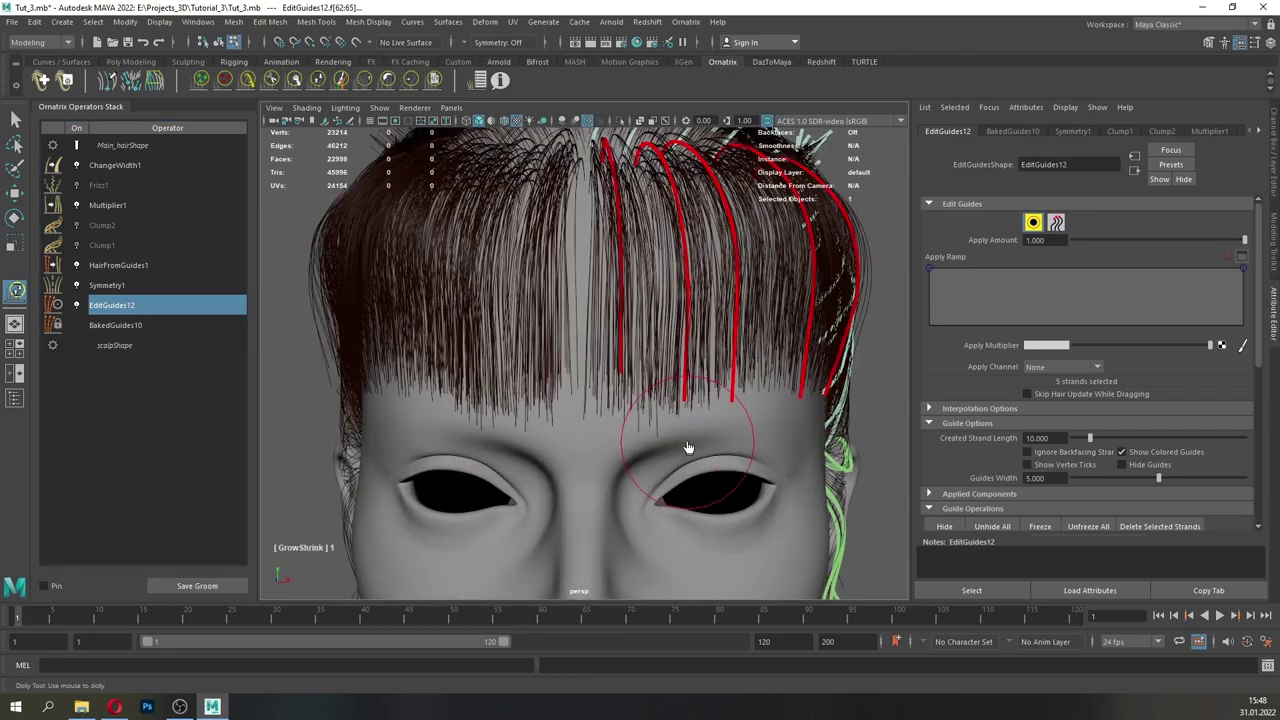
drag(606, 402, 619, 408)
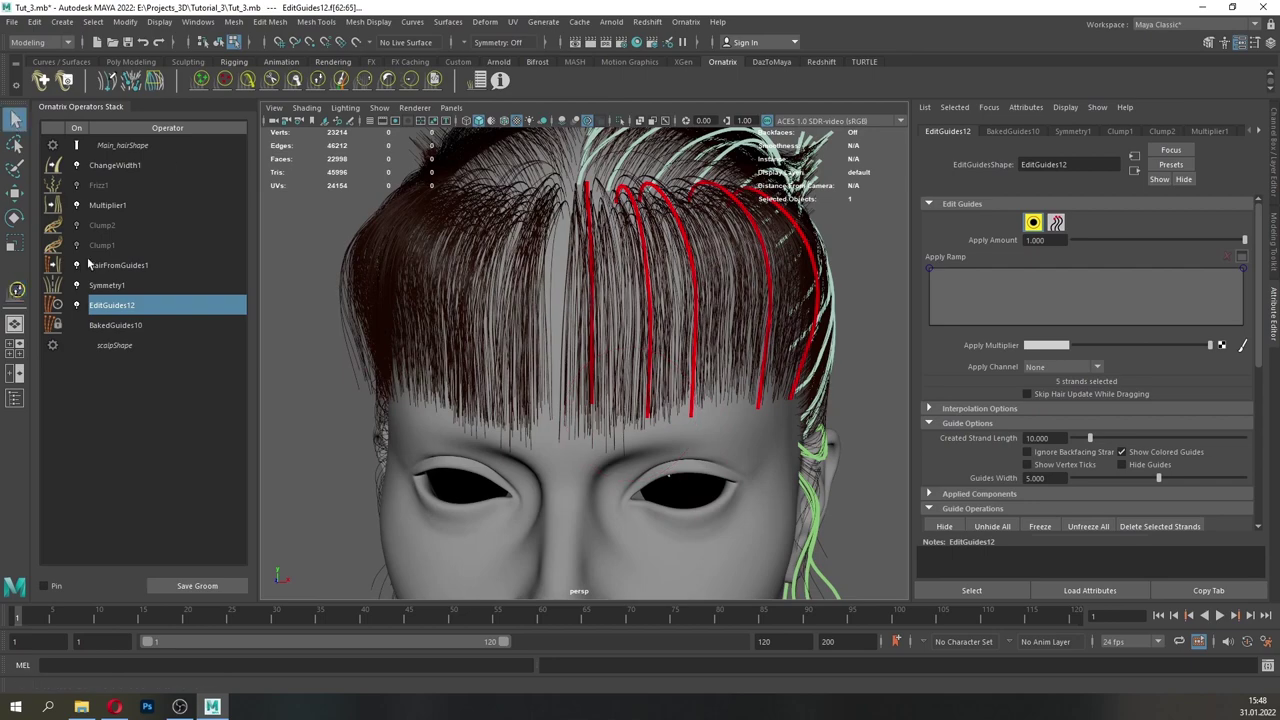
- Add an Edit Guides operator above Symmetry1, turn on its strand selection and save the scene
click(117, 286)
click(686, 22)
click(702, 176)
alt+drag(674, 337, 718, 374)
click(1033, 223)
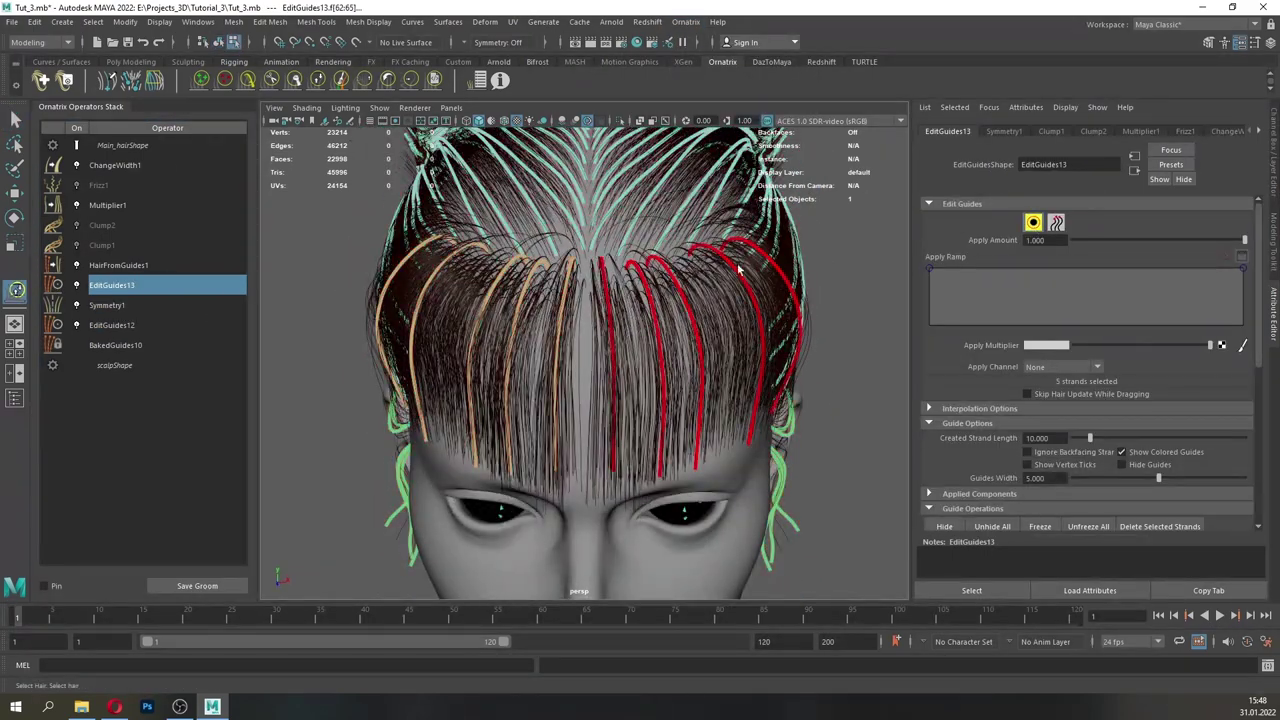
click(603, 271)
scroll(981, 354, down, 2)
click(12, 22)
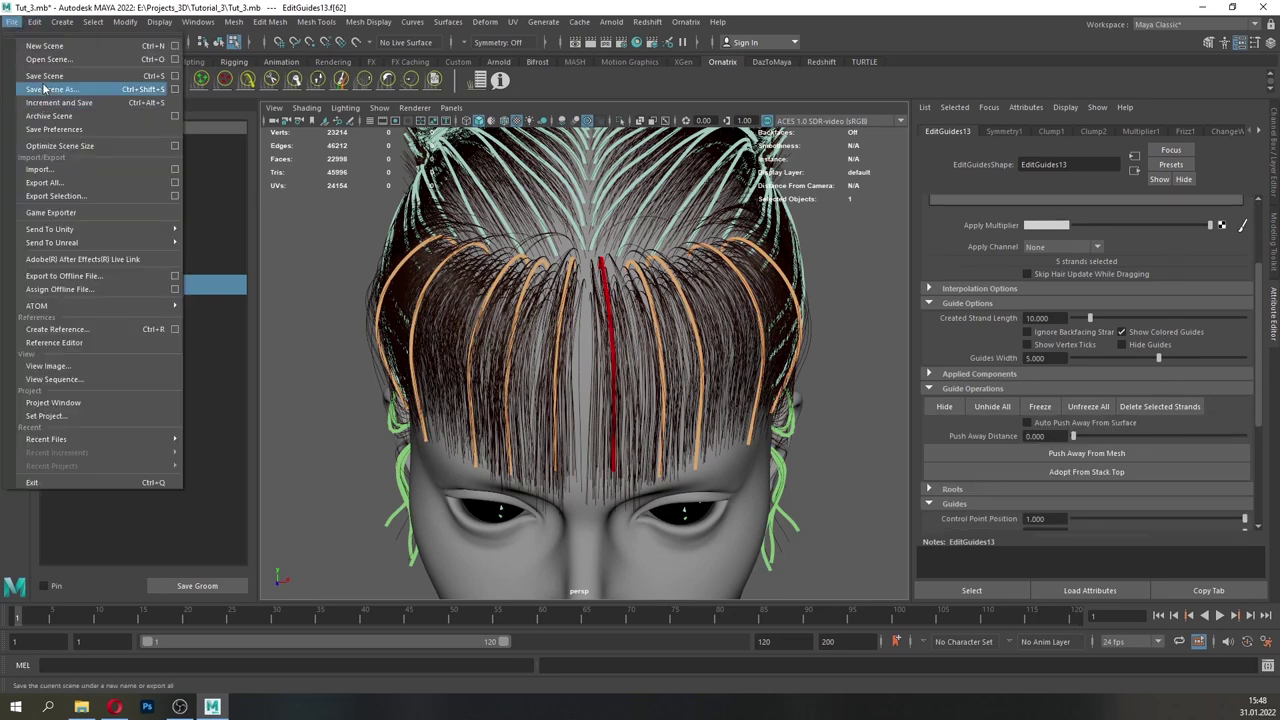
click(46, 76)
- Turn off Modify Roots in EditGuides13 and rotate the two centre fringe guides inward toward the parting
drag(1258, 402, 1258, 458)
click(948, 374)
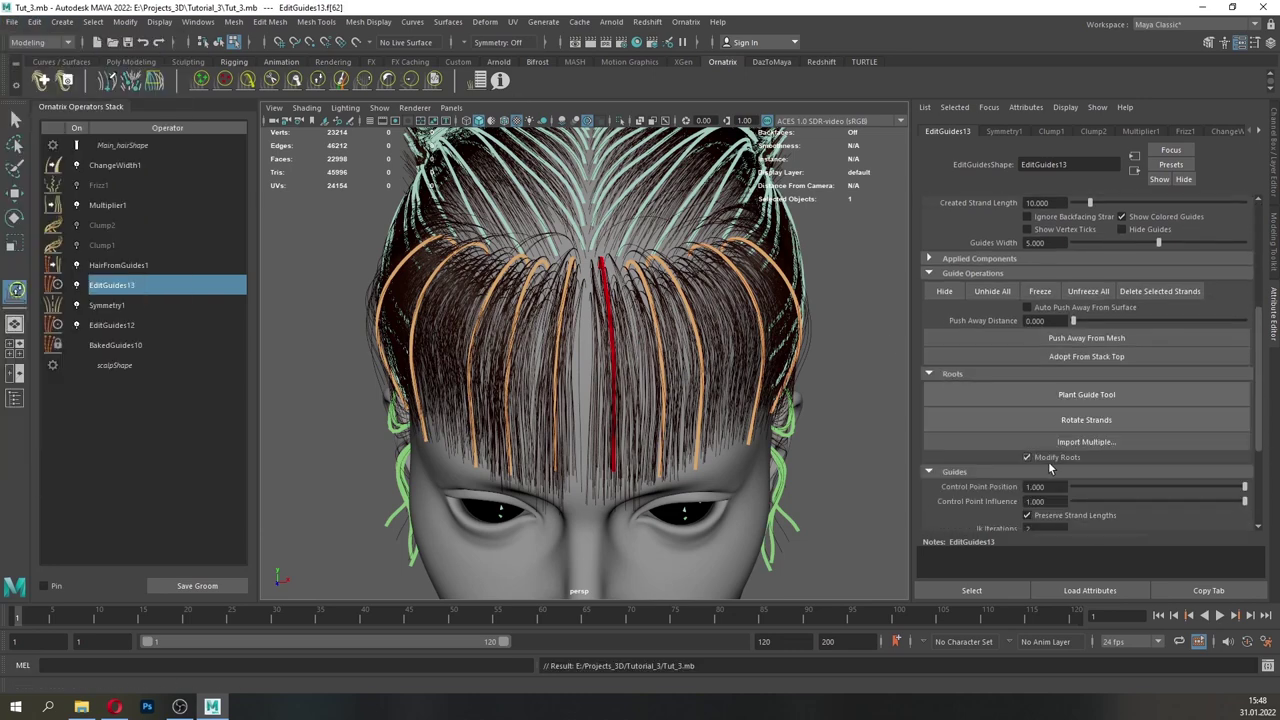
key(e)
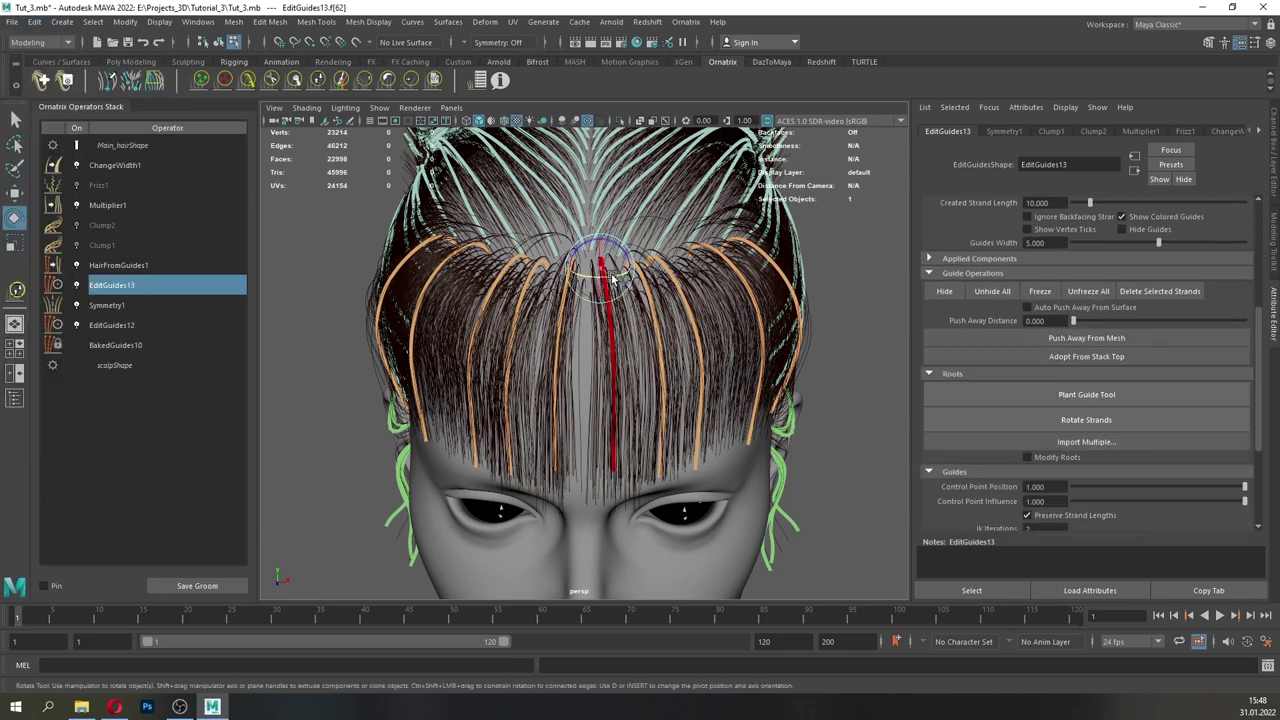
mouse_move(613, 279)
mouse_down()
mouse_move(594, 278)
mouse_move(634, 275)
mouse_up()
click(559, 330)
click(647, 294)
alt+drag(775, 398, 620, 316)
scroll(716, 335, down, 3)
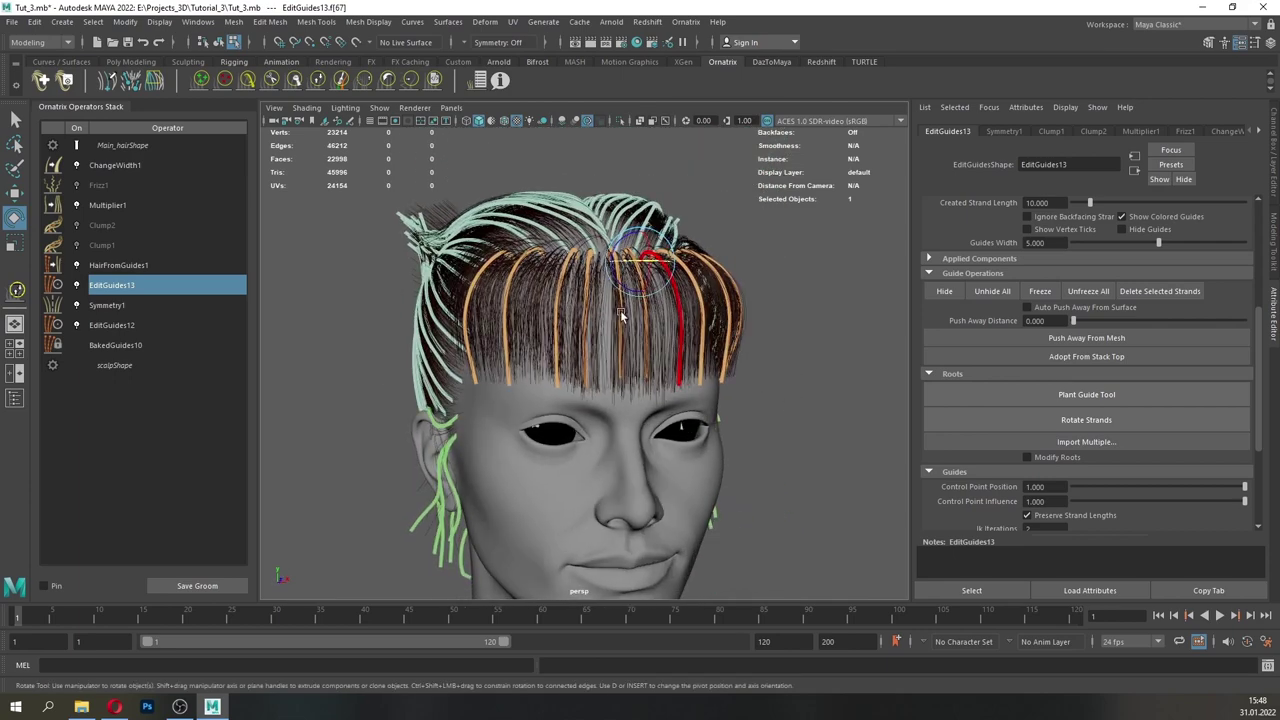
- Select the two fringe guides on either side of the parting in EditGuides13
click(16, 121)
alt+drag(628, 398, 723, 414)
scroll(634, 391, up, 4)
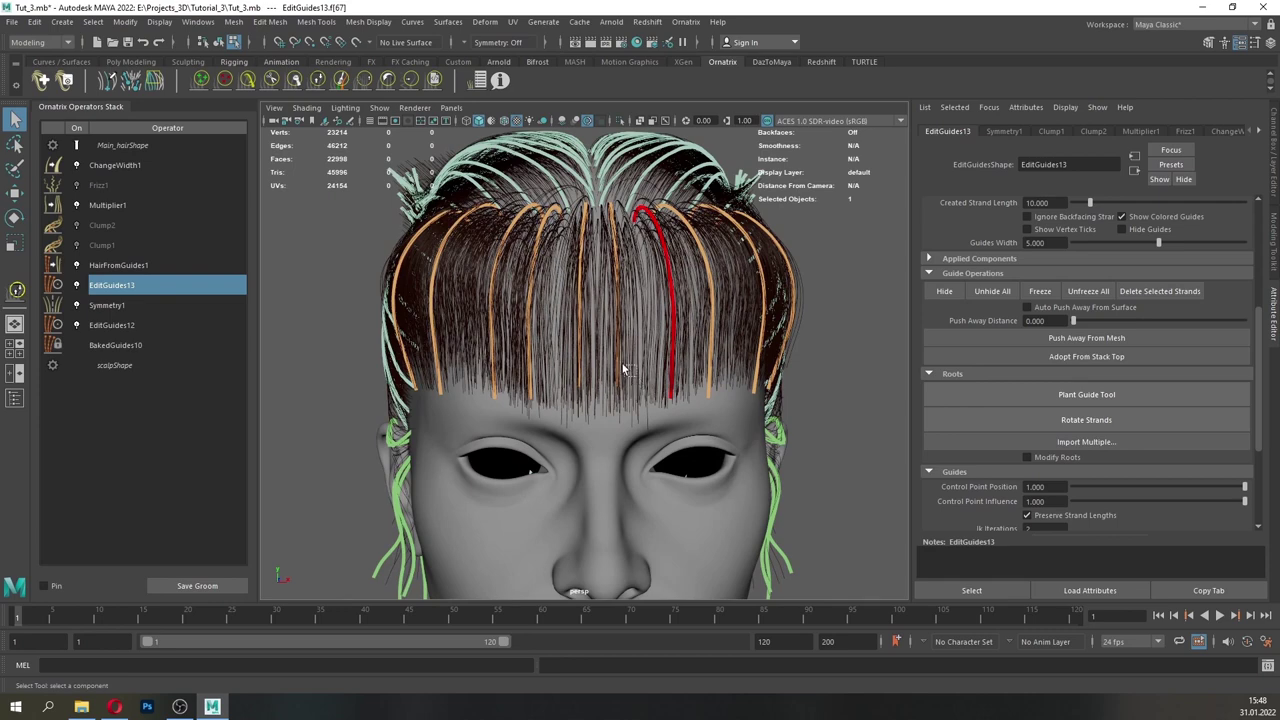
drag(622, 369, 569, 345)
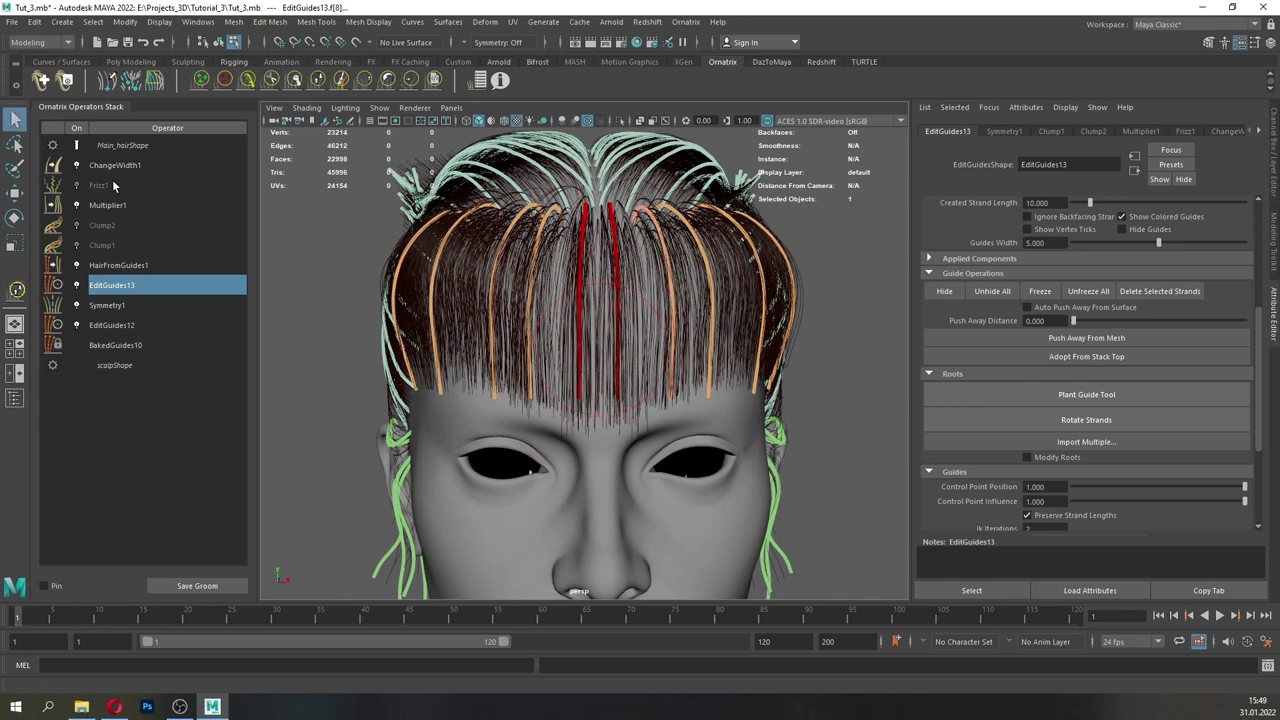
- Check how the fringe looks with Multiplier1 off and on, and open the operator's settings
click(77, 205)
click(77, 205)
scroll(587, 365, down, 2)
click(131, 207)
alt+drag(699, 392, 660, 412)
- Set HairFromGuides1's render count to 50000 and check the denser hair from both sides
click(142, 268)
drag(1032, 335, 978, 325)
text(5)
key(Return)
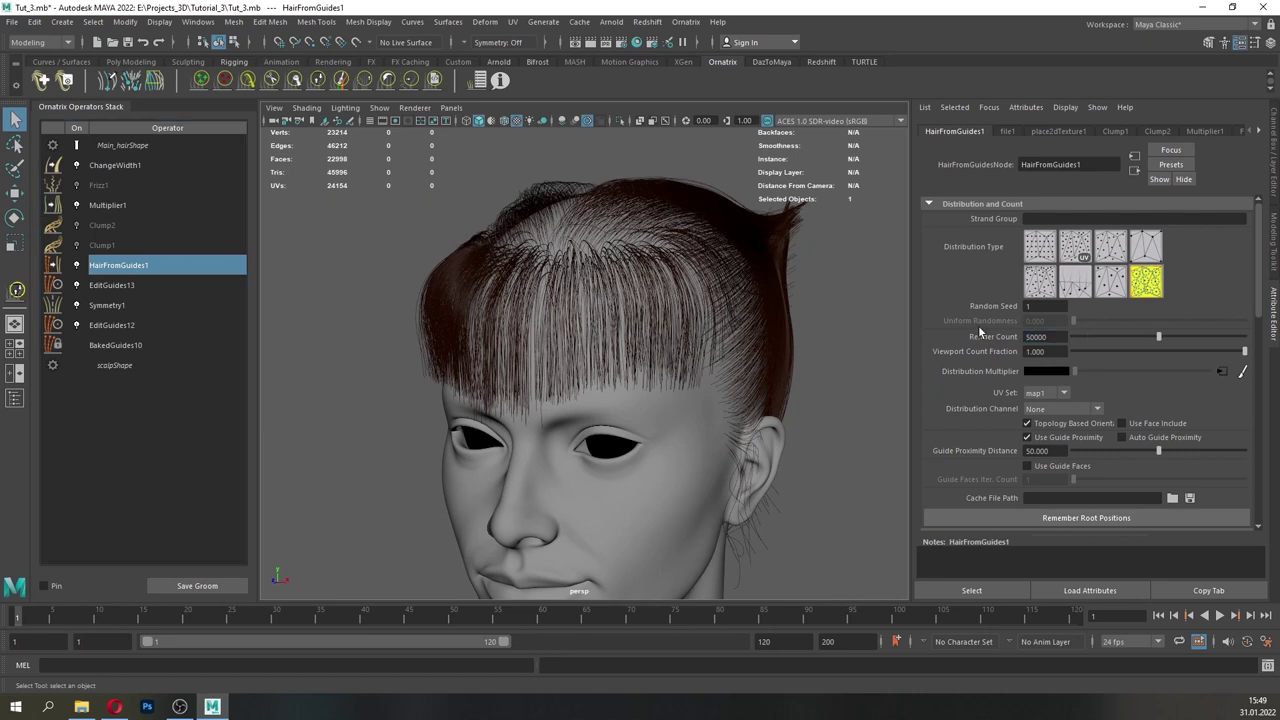
alt+drag(862, 296, 751, 306)
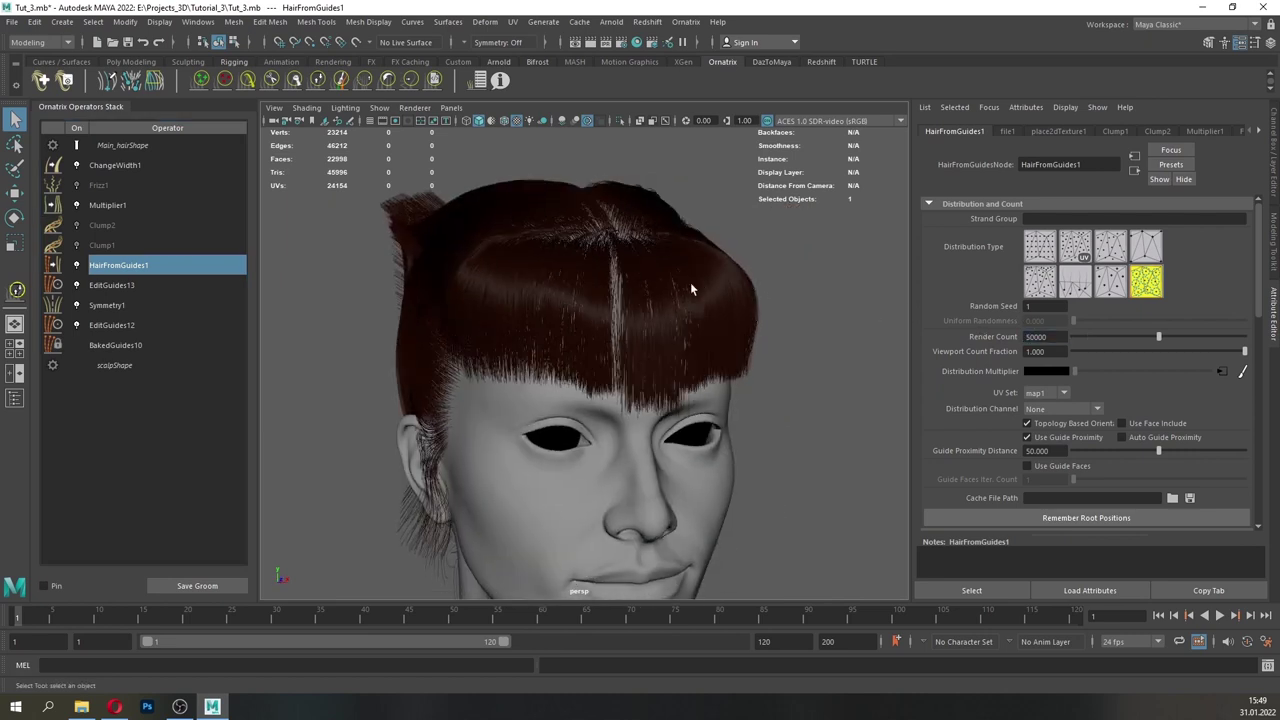
alt+drag(617, 288, 562, 293)
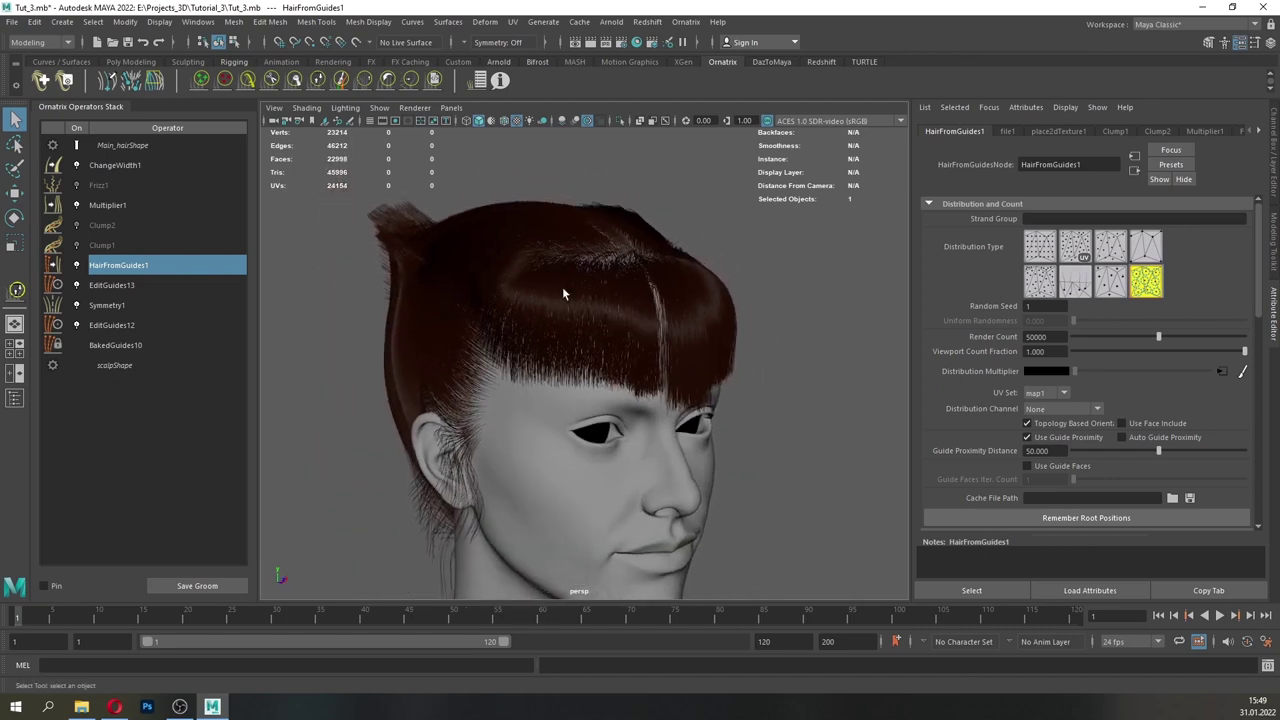
- Reshape the selected fringe guides in EditGuides12 with the Comb brush at the side of the head
click(112, 325)
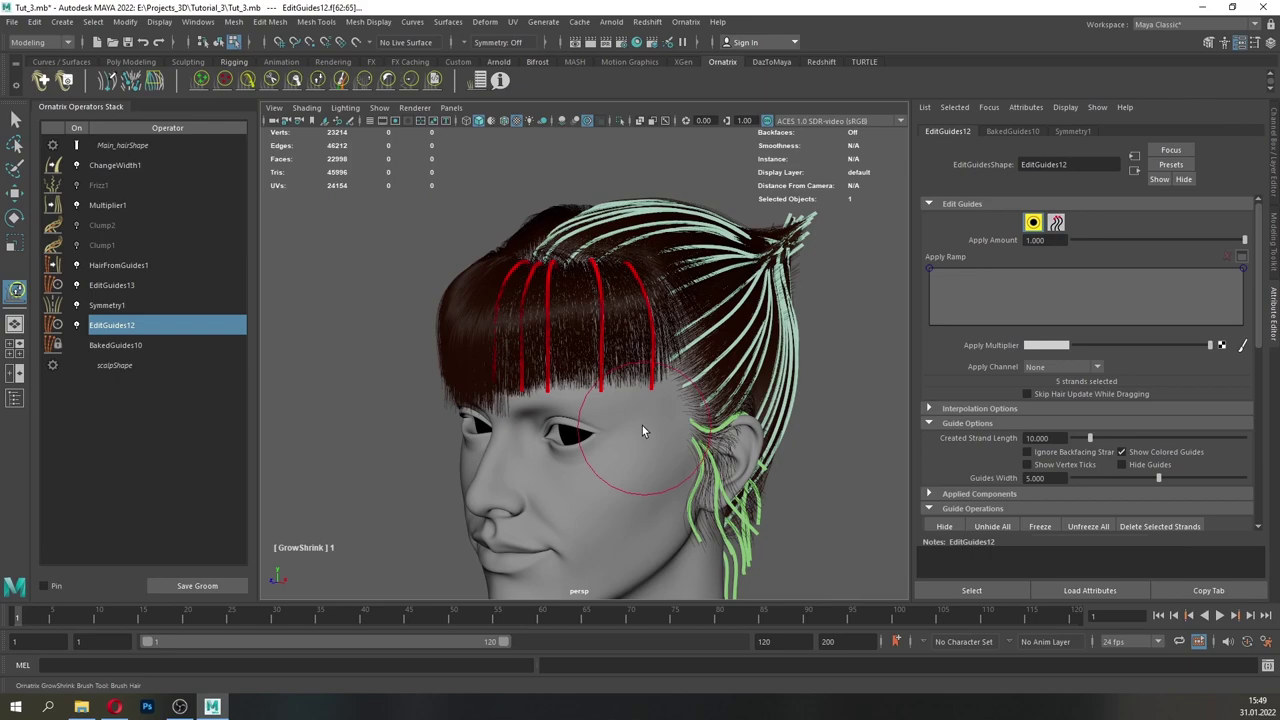
scroll(642, 431, up, 2)
mouse_move(642, 431)
alt+mouse_down()
mouse_move(598, 384)
mouse_move(815, 400)
mouse_move(882, 377)
mouse_move(608, 403)
alt+mouse_up()
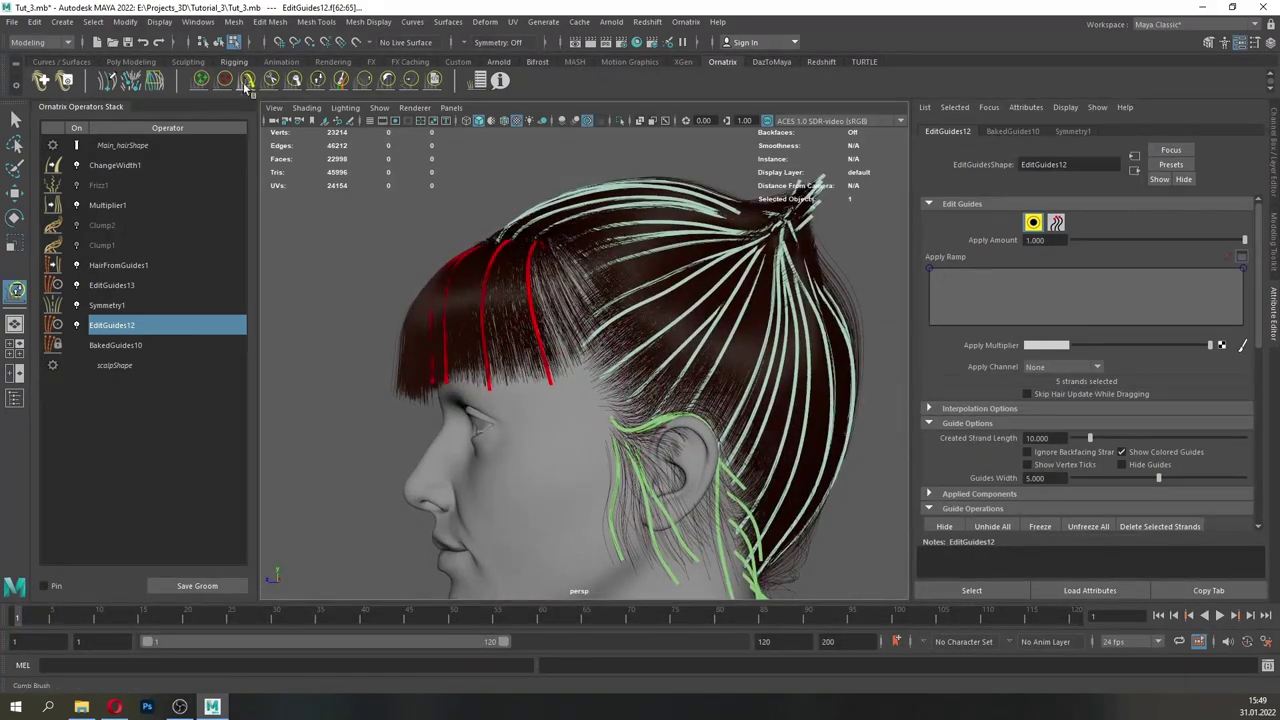
click(247, 81)
mouse_move(471, 299)
alt+mouse_down()
mouse_move(411, 292)
mouse_move(392, 309)
mouse_move(414, 280)
mouse_move(429, 289)
mouse_move(426, 340)
mouse_move(369, 380)
mouse_move(444, 374)
mouse_move(450, 358)
mouse_move(477, 366)
mouse_move(431, 400)
mouse_move(469, 400)
mouse_move(395, 405)
alt+mouse_up()
scroll(458, 356, down, 2)
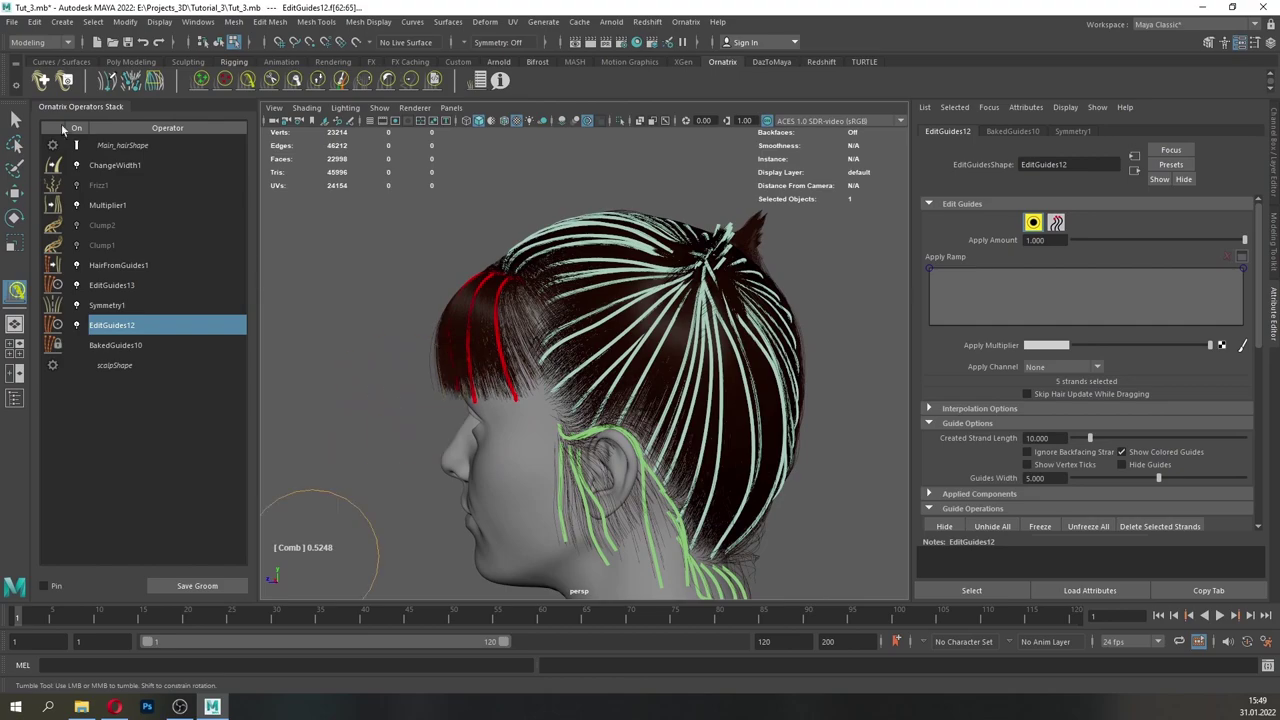
- Leave guide editing and examine the fringe and temple hair from both sides of the head
click(118, 265)
alt+drag(651, 357, 672, 341)
alt+right_drag(672, 341, 690, 385)
alt+drag(690, 385, 686, 418)
mouse_move(686, 418)
alt+right_down()
mouse_move(714, 440)
mouse_move(667, 405)
alt+right_up()
alt+drag(667, 405, 740, 314)
alt+right_drag(740, 314, 646, 349)
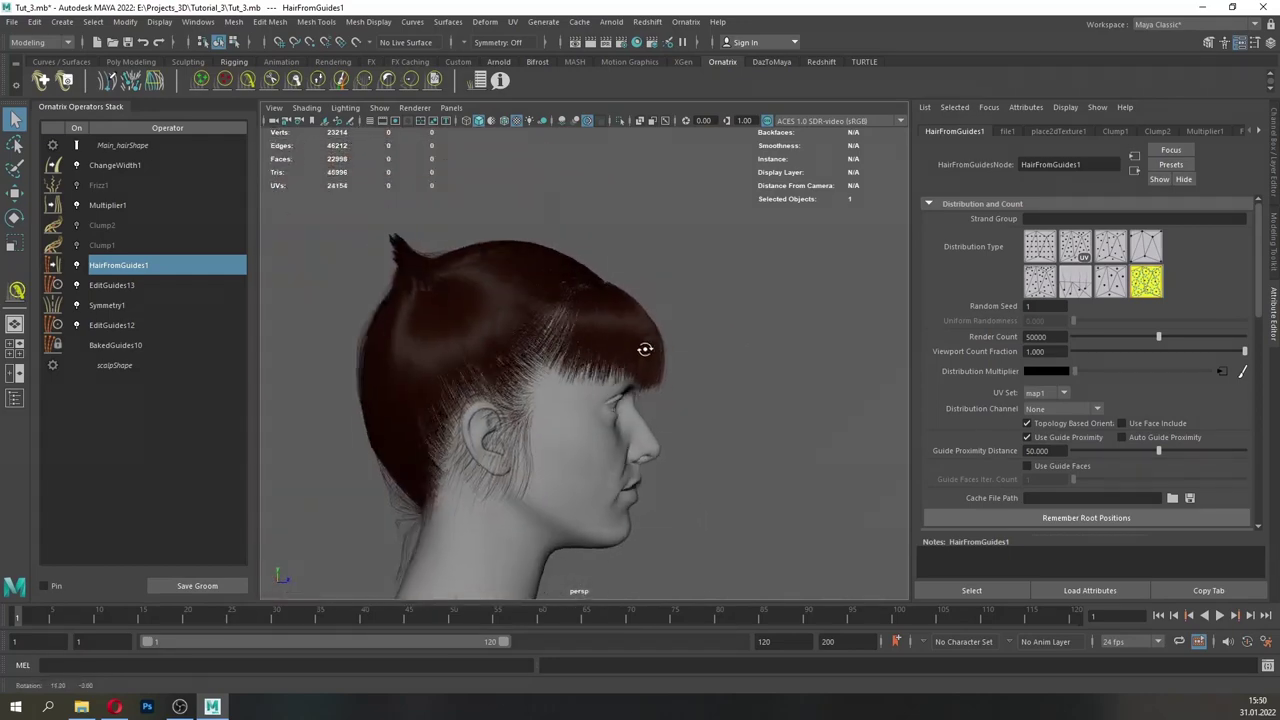
alt+drag(646, 349, 417, 343)
alt+right_drag(417, 343, 530, 380)
alt+middle_drag(530, 380, 579, 387)
- Turn on Clump1 and look through Multiplier1's strand, spread and fluff settings
click(106, 246)
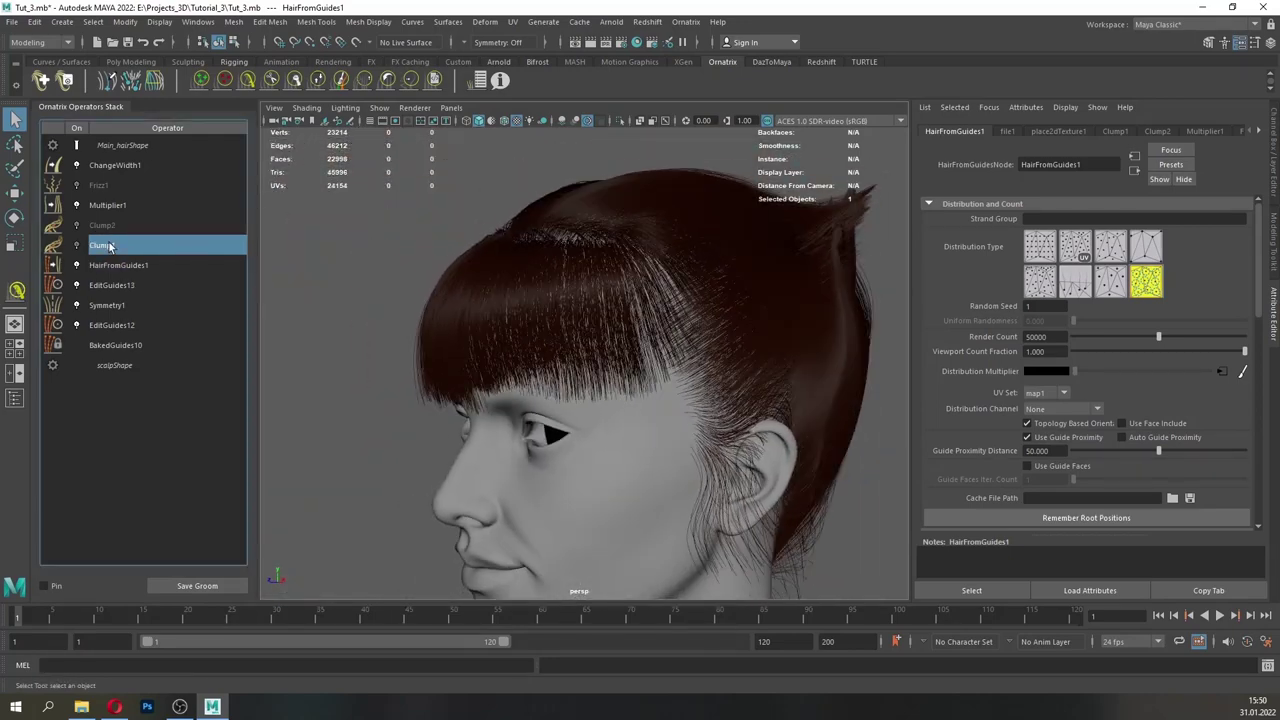
click(76, 246)
click(112, 269)
click(113, 211)
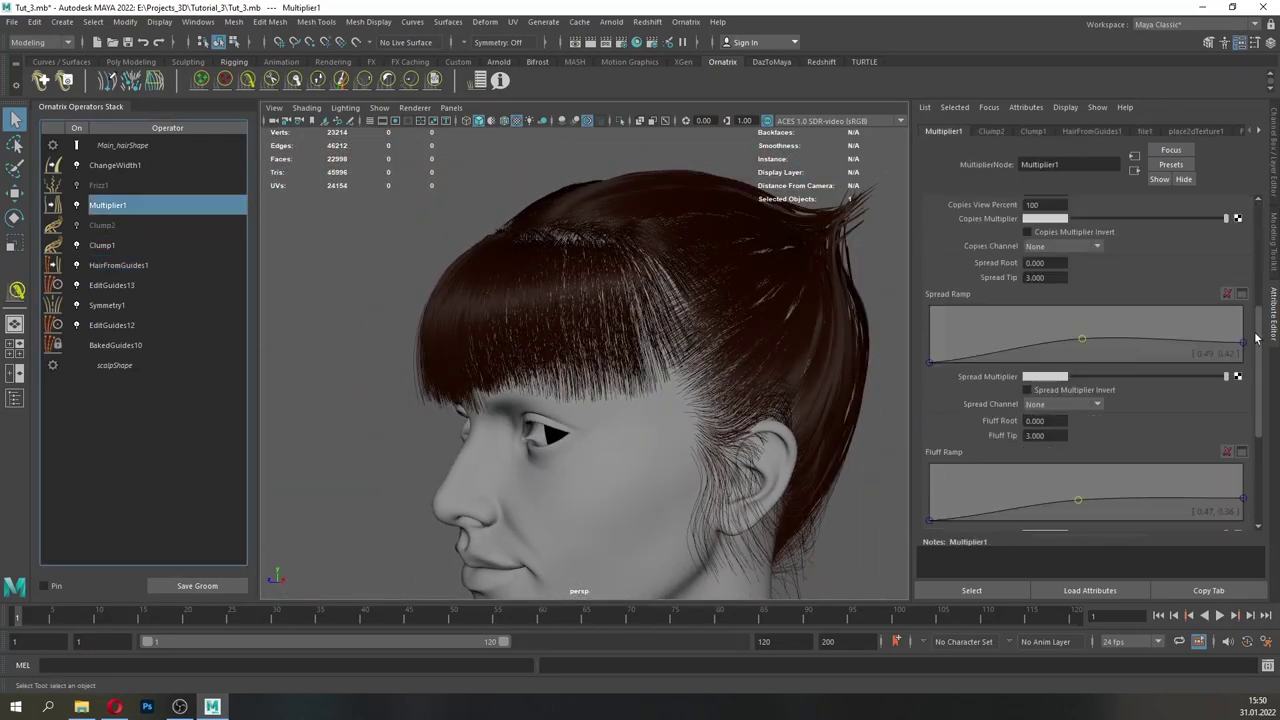
drag(1257, 338, 1257, 228)
alt+drag(600, 238, 550, 322)
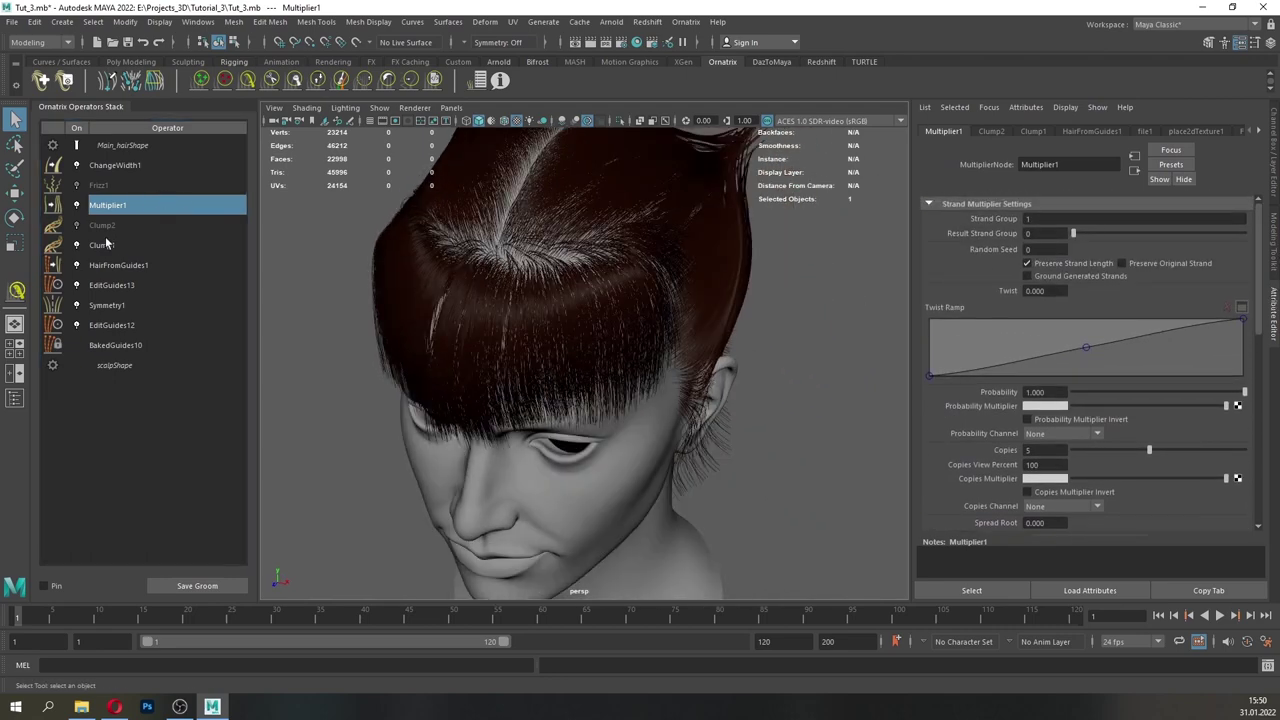
- Turn on Clump2 and examine the clumped hair around the parting from above
click(105, 244)
click(125, 228)
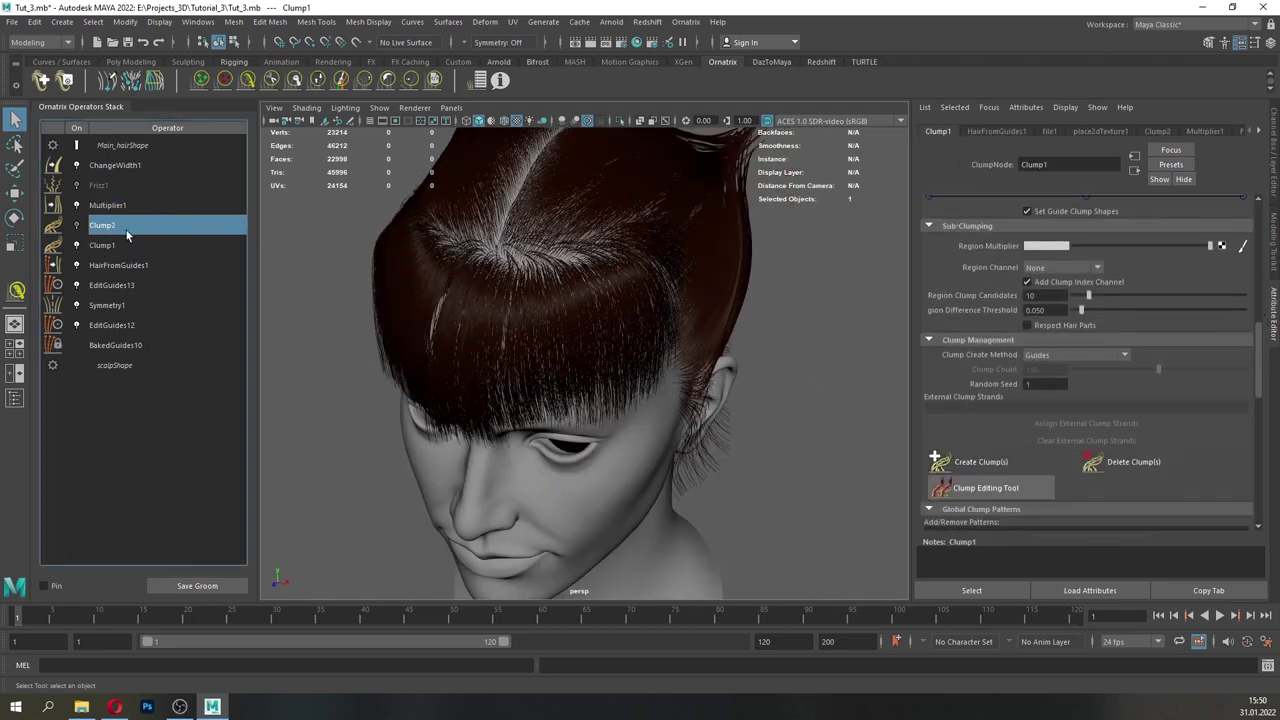
alt+drag(586, 309, 517, 297)
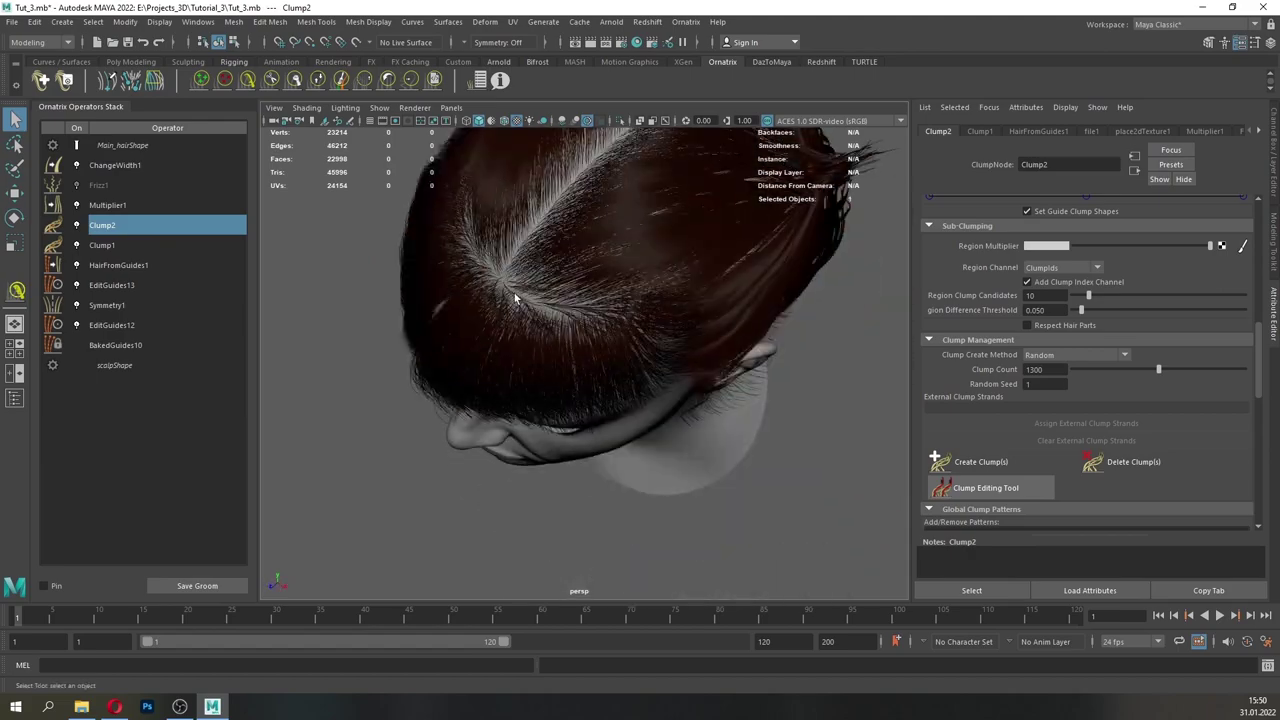
scroll(517, 297, up, 4)
alt+middle_drag(517, 250, 515, 301)
alt+drag(514, 300, 640, 330)
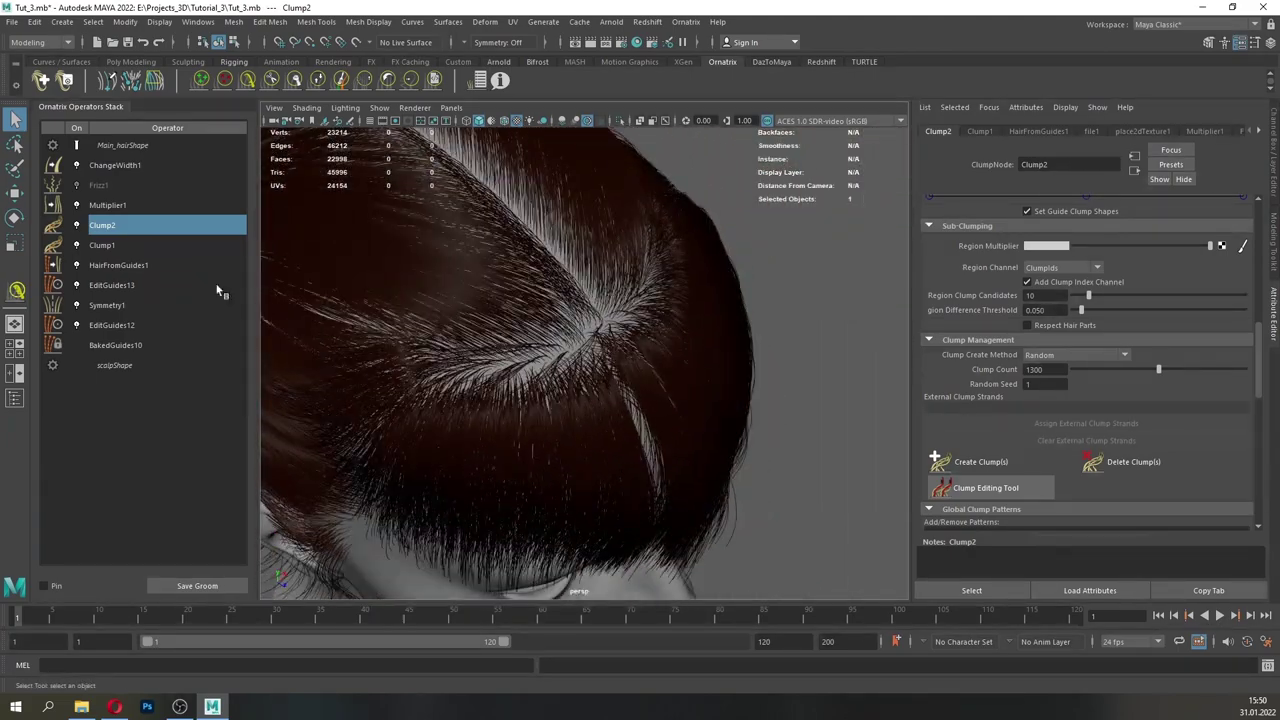
- Move Multiplier1 below Clump1 in the operator stack
click(110, 205)
drag(117, 209, 119, 256)
alt+drag(379, 285, 345, 268)
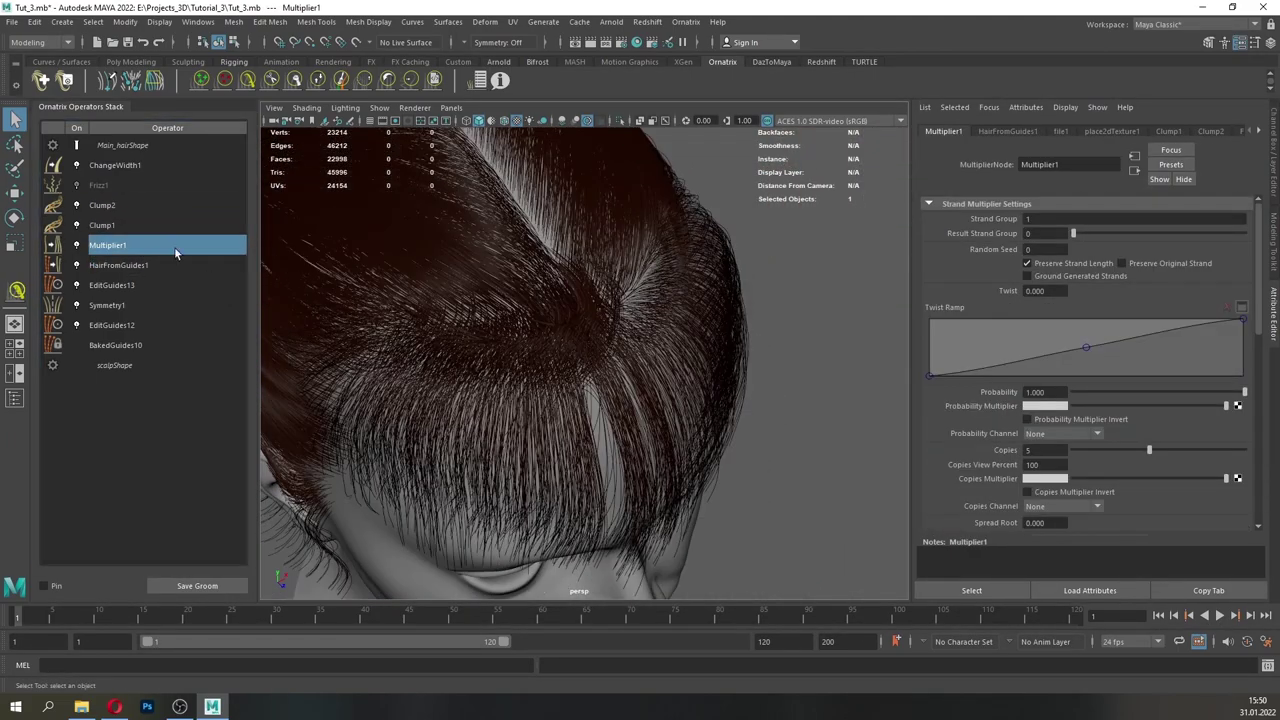
- Create the clumps again in both Clump1 and Clump2
click(168, 227)
click(954, 465)
click(122, 208)
click(962, 463)
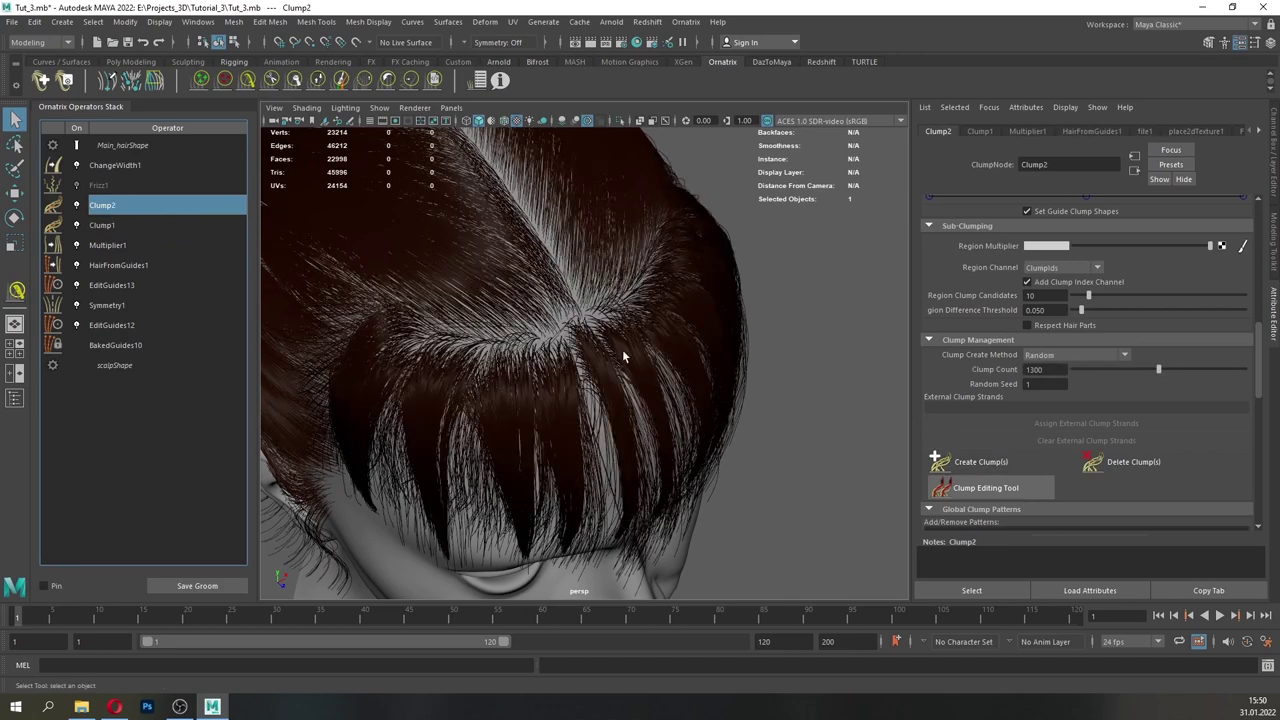
alt+drag(623, 357, 658, 376)
- Add a point near the root of Multiplier1's Spread ramp at about 0.22, 0.19
click(107, 245)
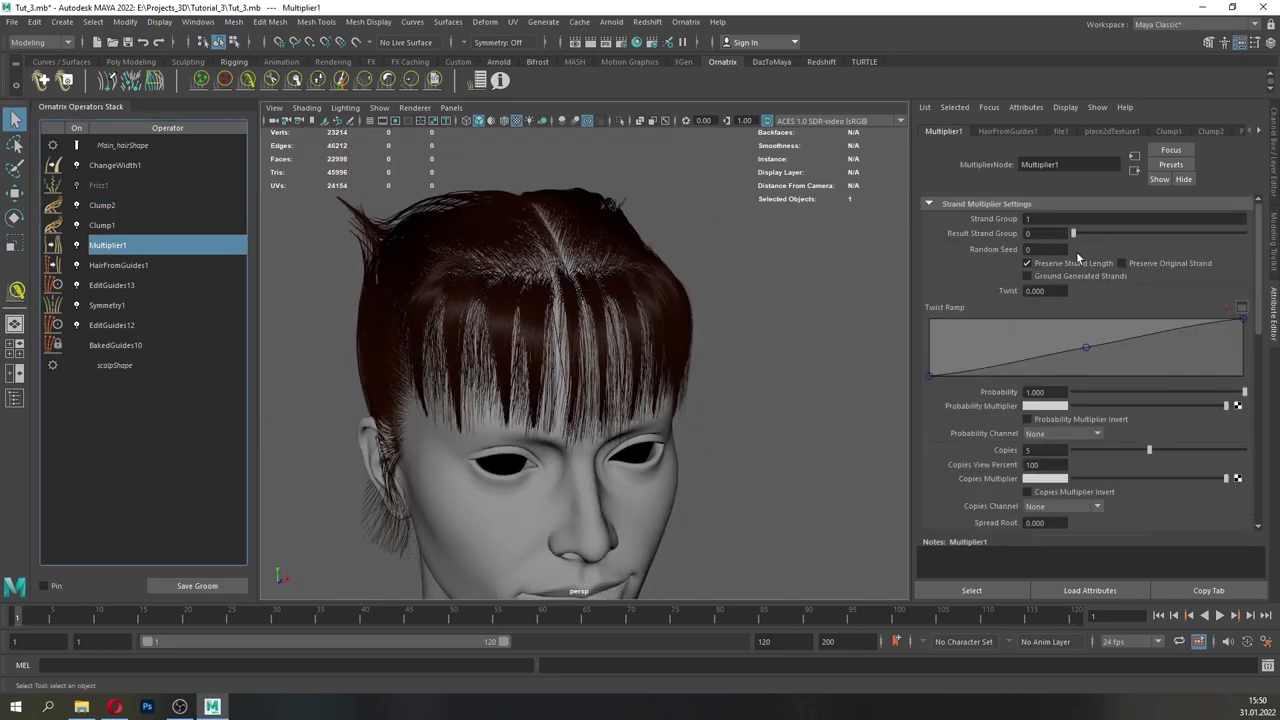
alt+drag(658, 292, 660, 375)
drag(1258, 317, 1258, 400)
alt+drag(640, 350, 668, 368)
alt+right_drag(668, 368, 997, 423)
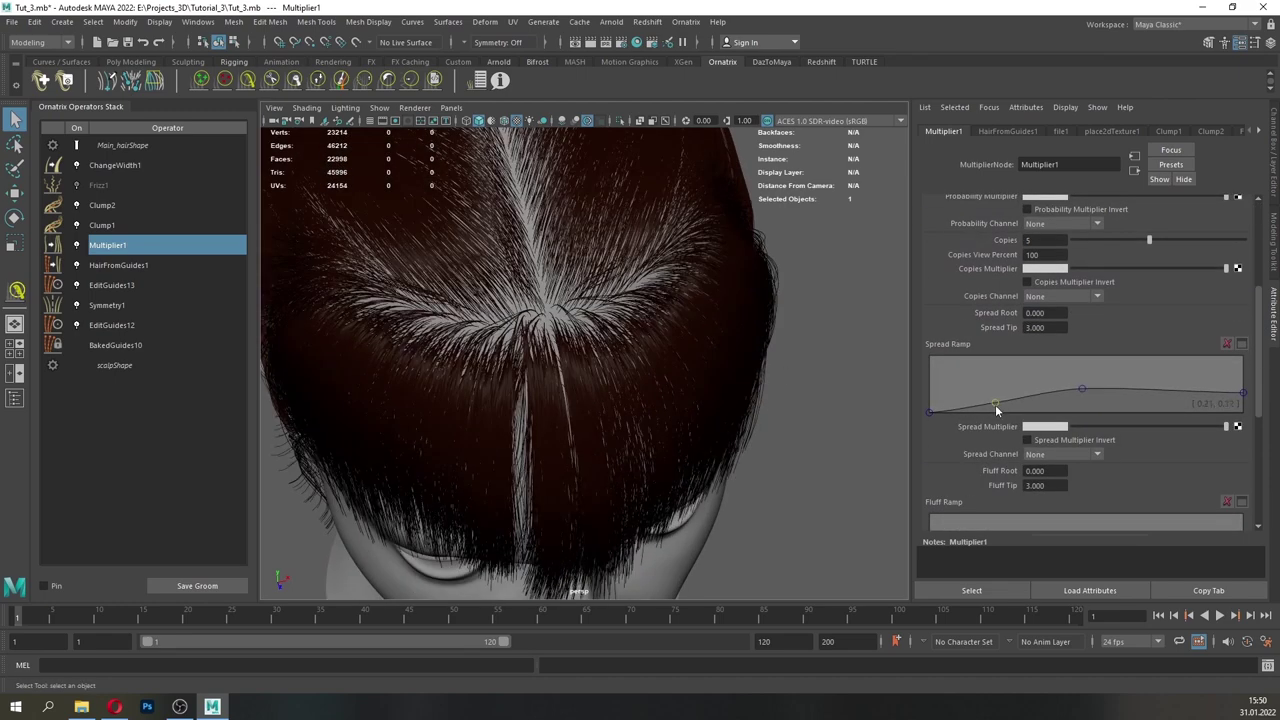
drag(995, 404, 998, 402)
- Add a Fluff ramp point at about 0.29, 0.21 in Multiplier1 and set the ramp's end value to about 0.41
scroll(1010, 476, down, 2)
click(1019, 480)
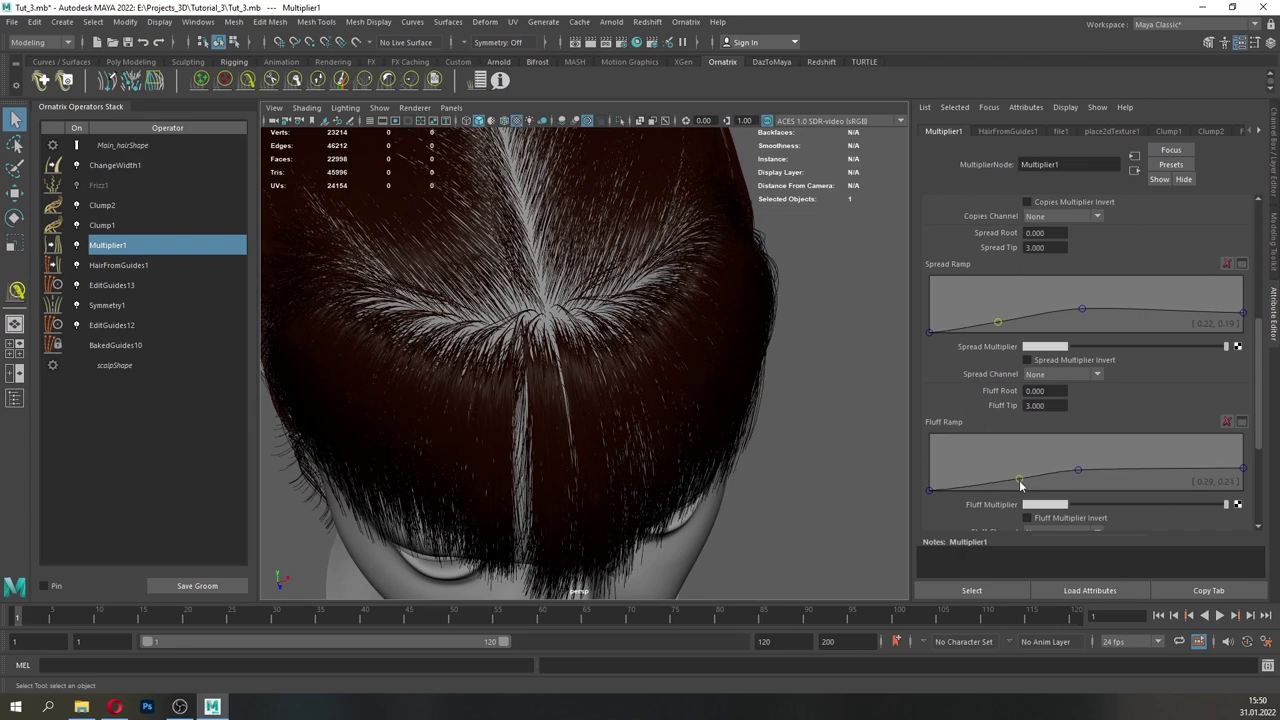
mouse_move(1243, 469)
mouse_down()
mouse_move(1247, 479)
mouse_move(1247, 468)
mouse_up()
alt+drag(700, 391, 757, 406)
scroll(684, 379, down, 6)
scroll(692, 425, up, 6)
alt+middle_drag(689, 425, 680, 420)
scroll(680, 408, down, 3)
alt+drag(680, 394, 520, 362)
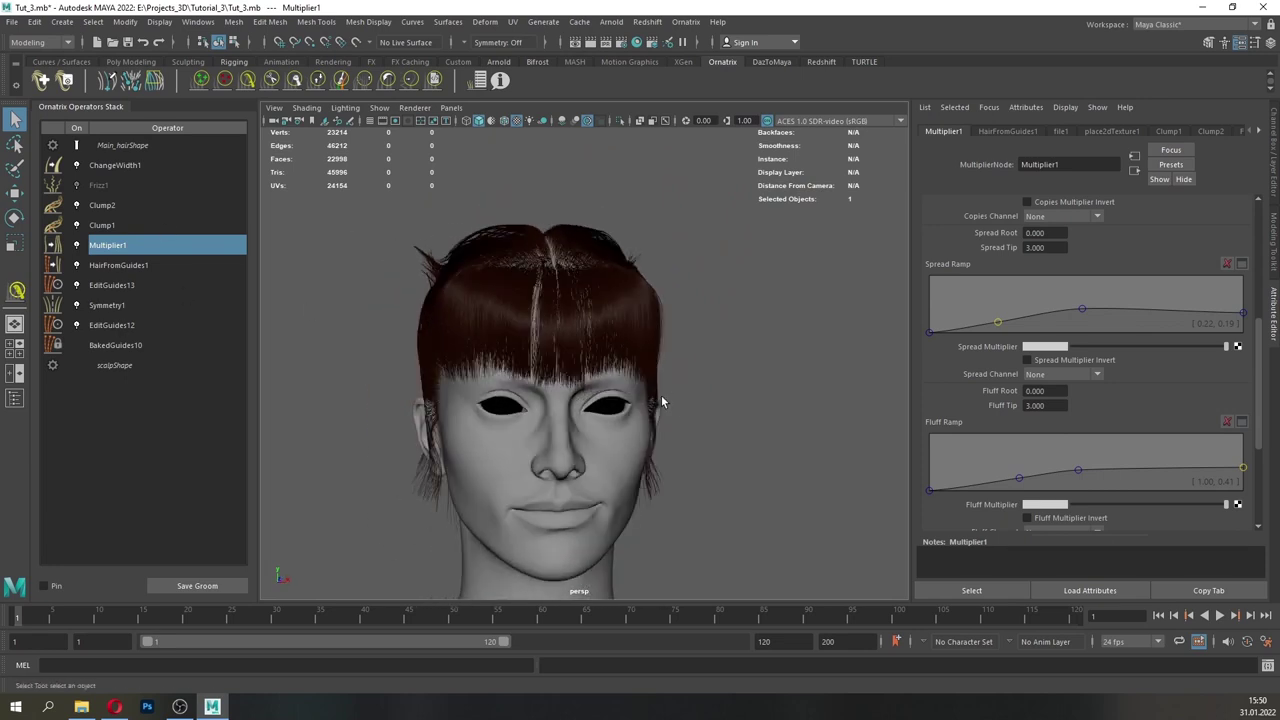
- Enable strand groups in EditGuides13 and select the fringe guides as one group
click(112, 285)
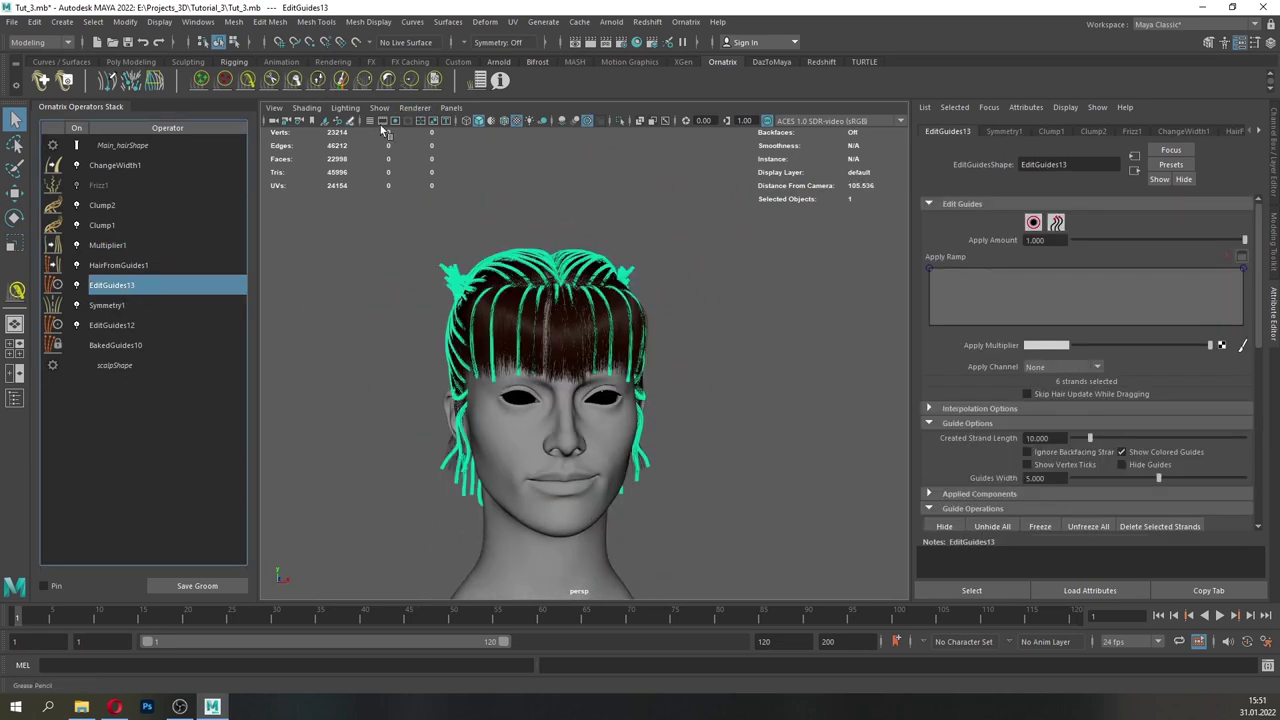
click(1033, 223)
alt+drag(667, 361, 661, 434)
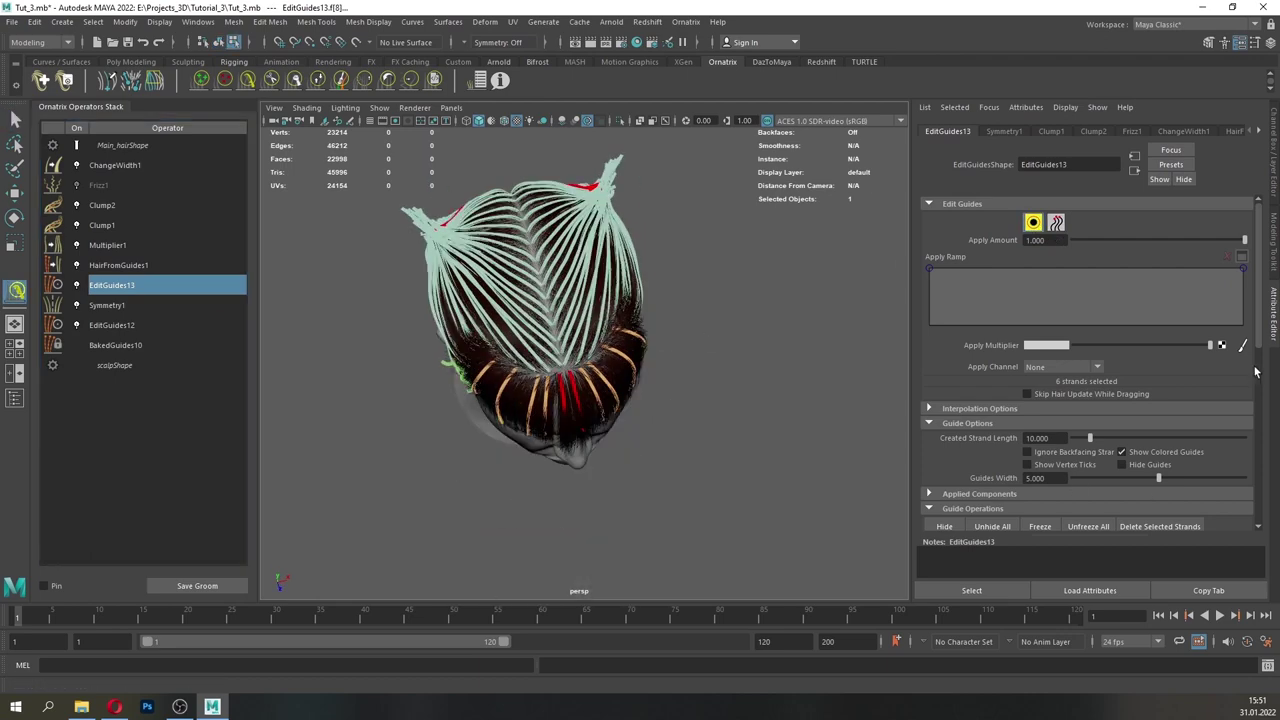
scroll(1061, 463, down, 8)
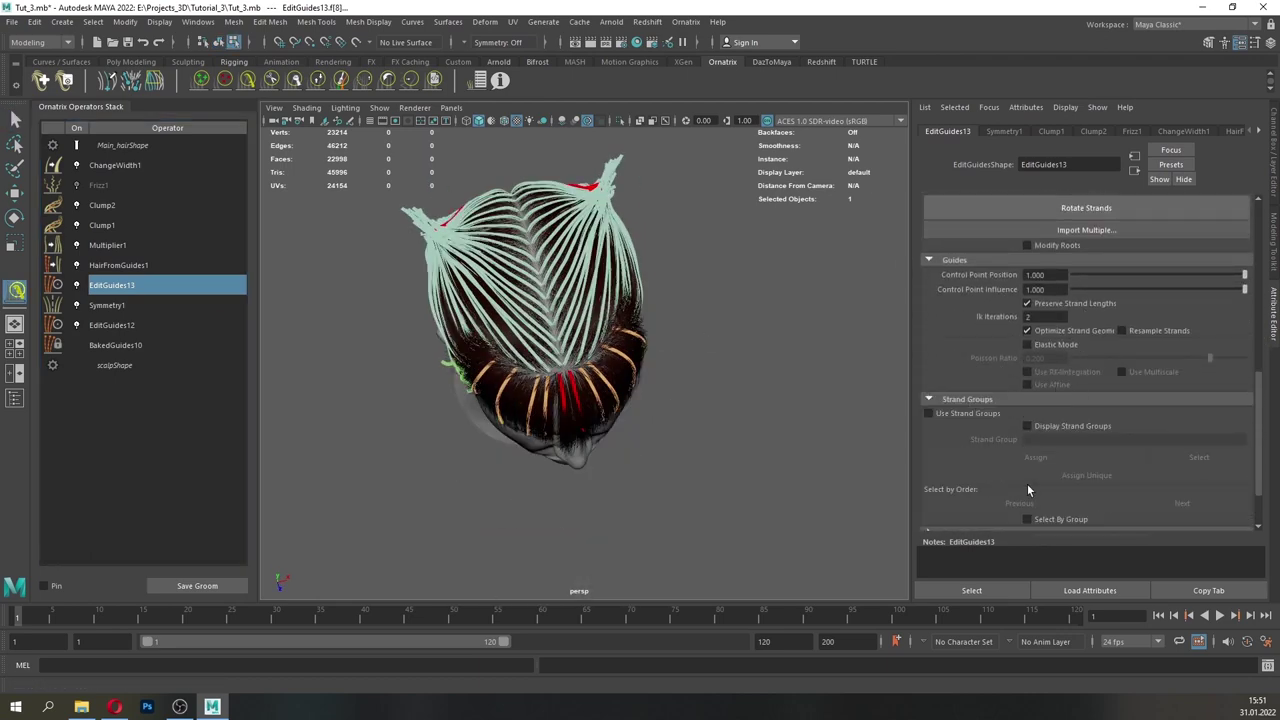
click(928, 413)
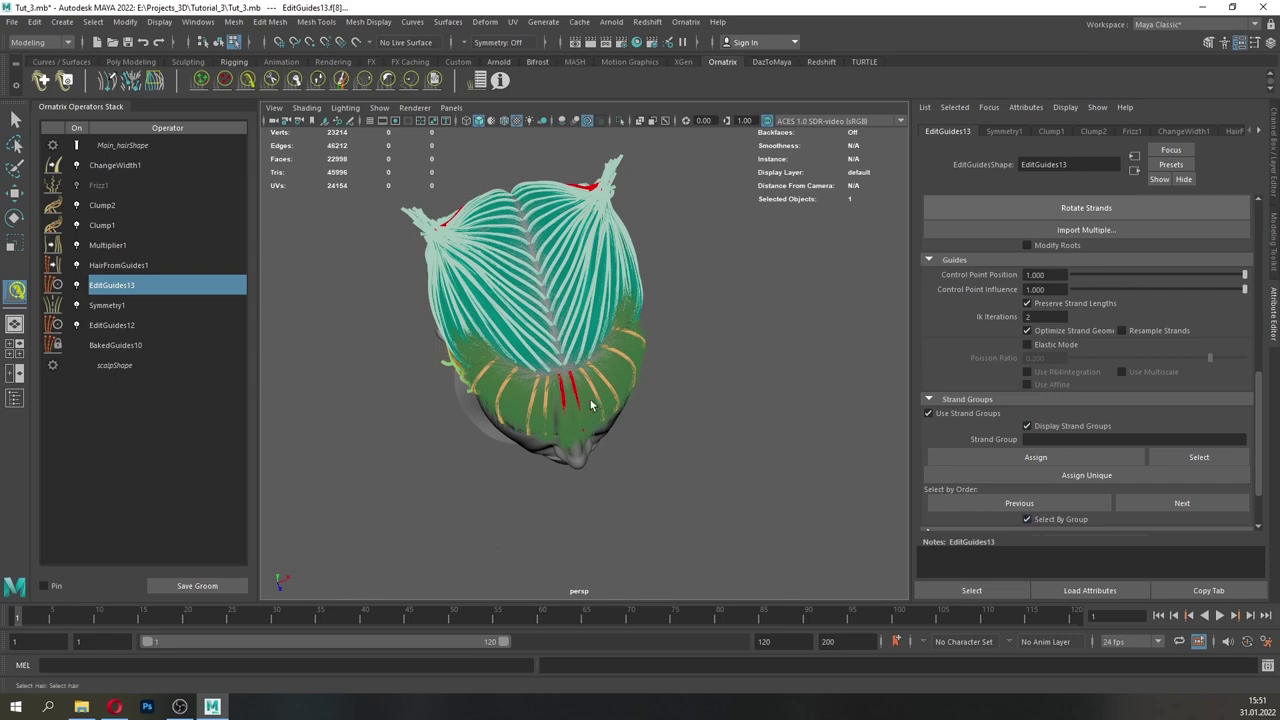
click(618, 401)
- Trim the tips of the strand group 1 fringe guides with the symmetrical Cut brush in the front view
alt+drag(619, 401, 627, 345)
click(272, 81)
alt+drag(629, 460, 628, 432)
key(space)
key(space)
scroll(445, 369, down, 2)
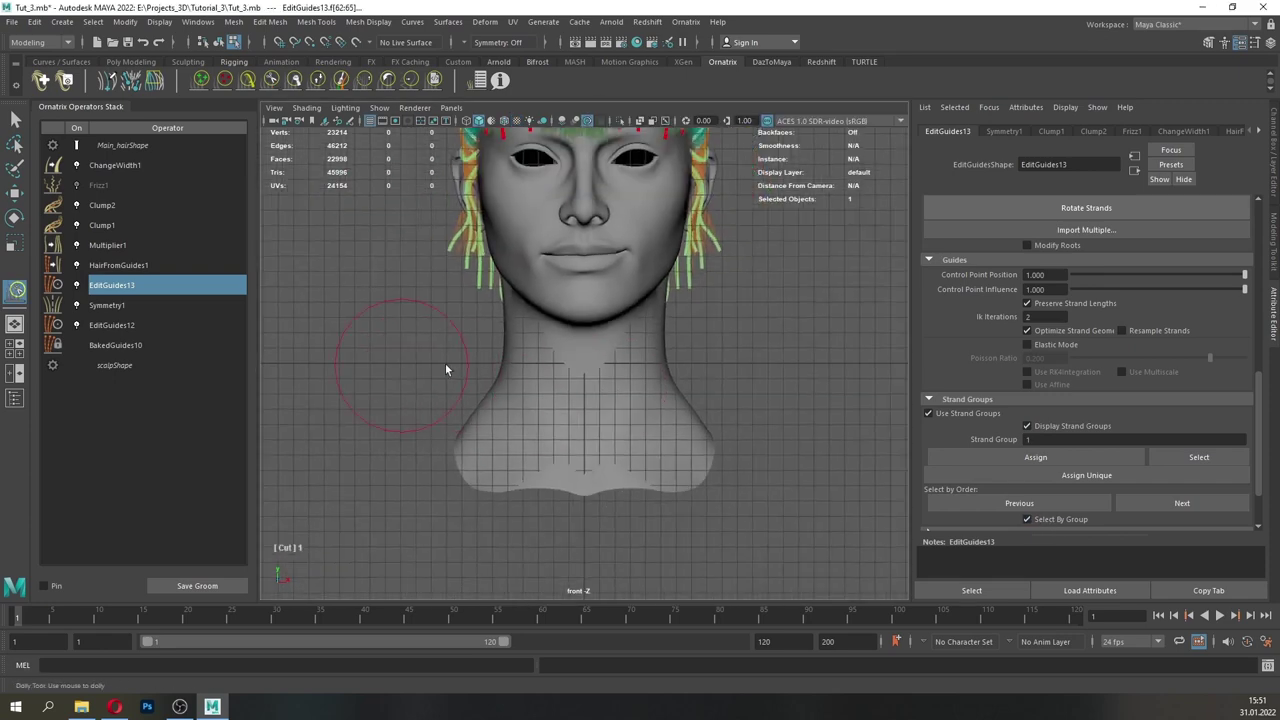
alt+middle_drag(471, 134, 456, 336)
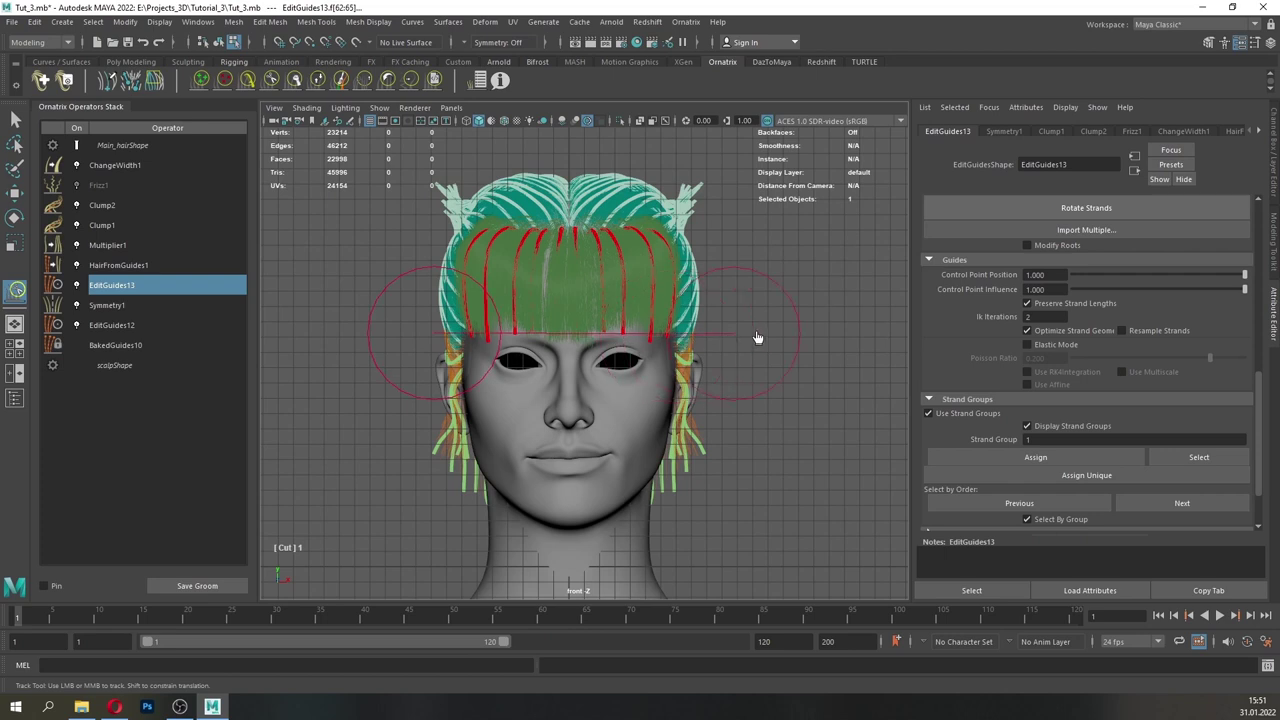
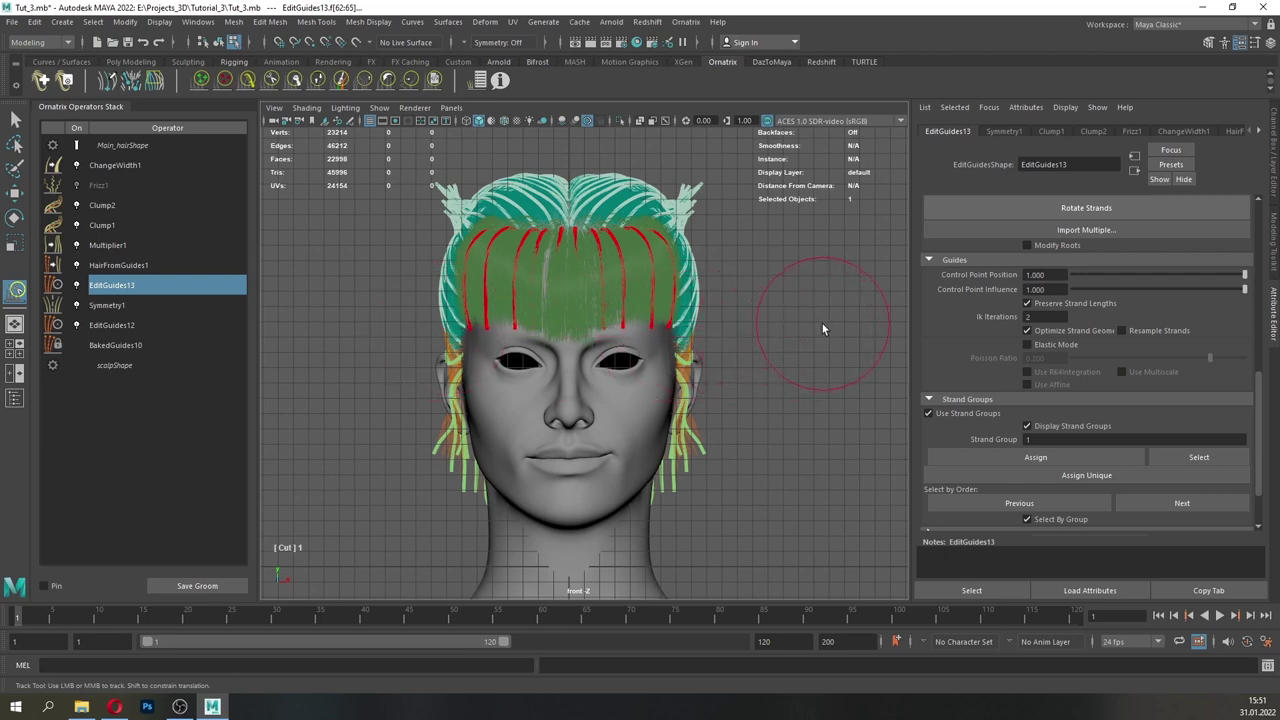
click(13, 118)
click(452, 108)
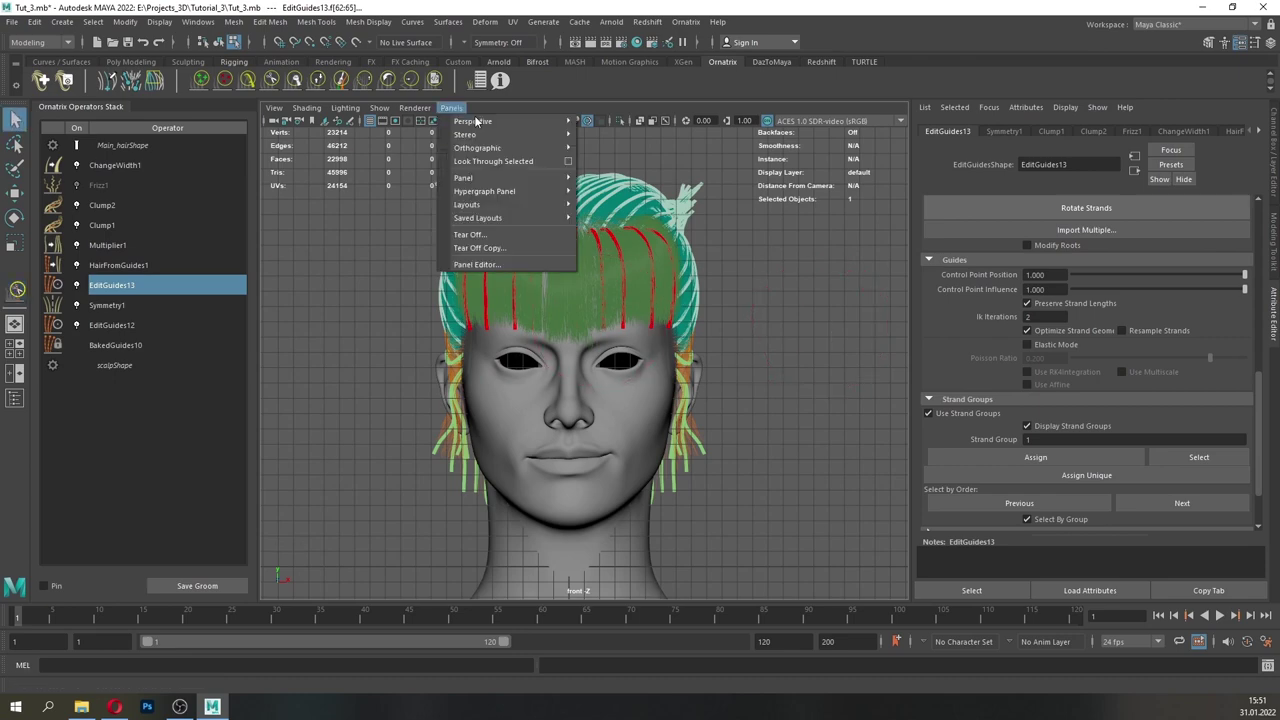
click(453, 108)
key(space)
key(space)
- Turn off the strand group display in EditGuides13 and inspect the fringe with HairFromGuides1 selected
click(181, 150)
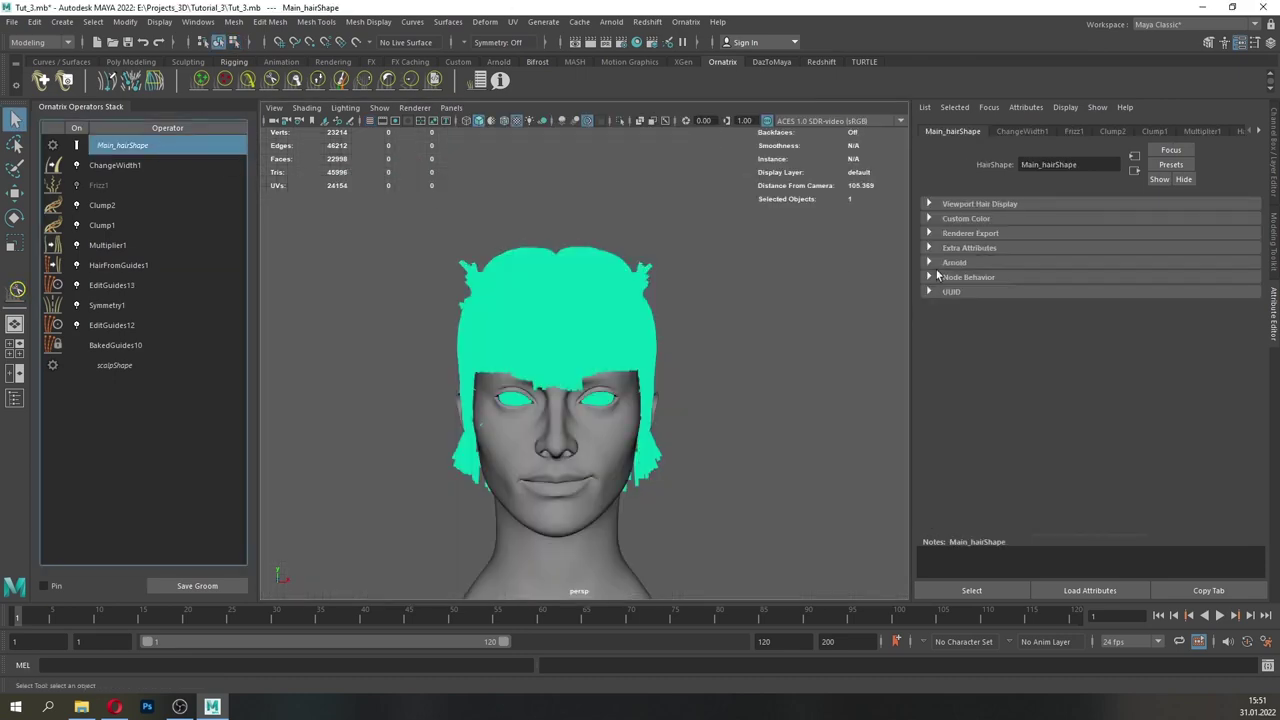
click(955, 204)
click(150, 285)
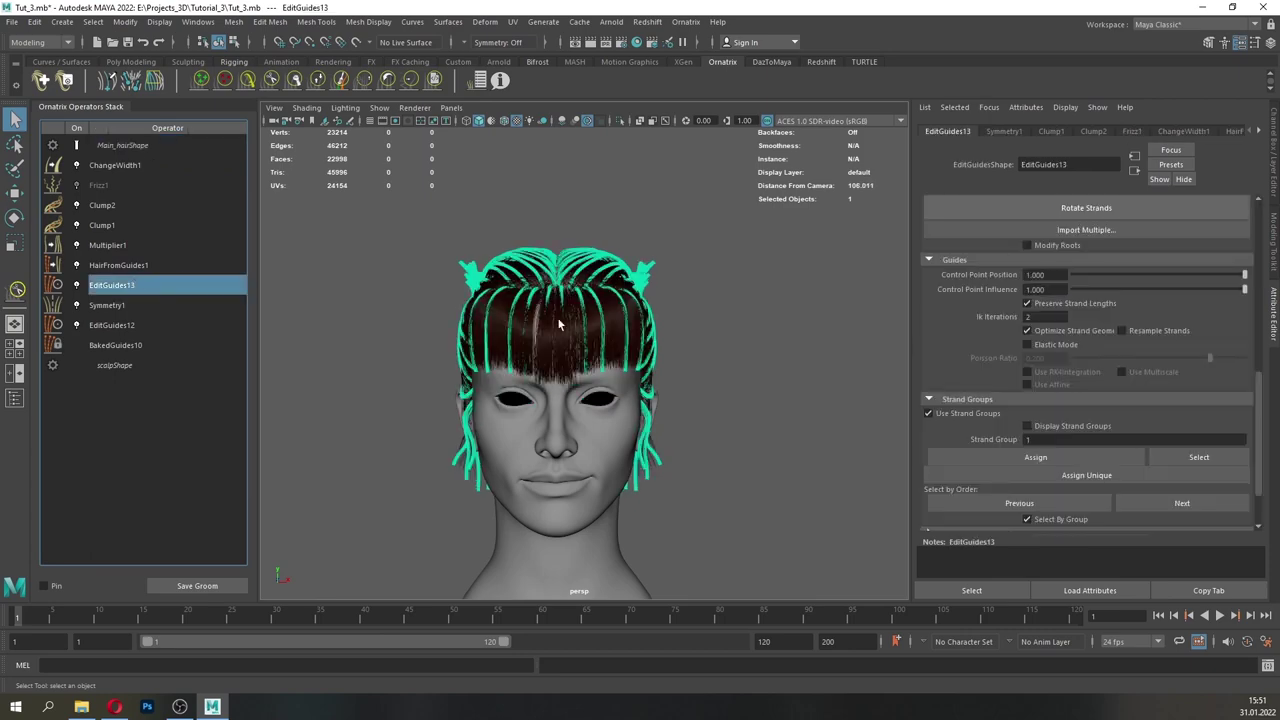
click(116, 267)
alt+drag(459, 332, 468, 398)
scroll(634, 434, up, 5)
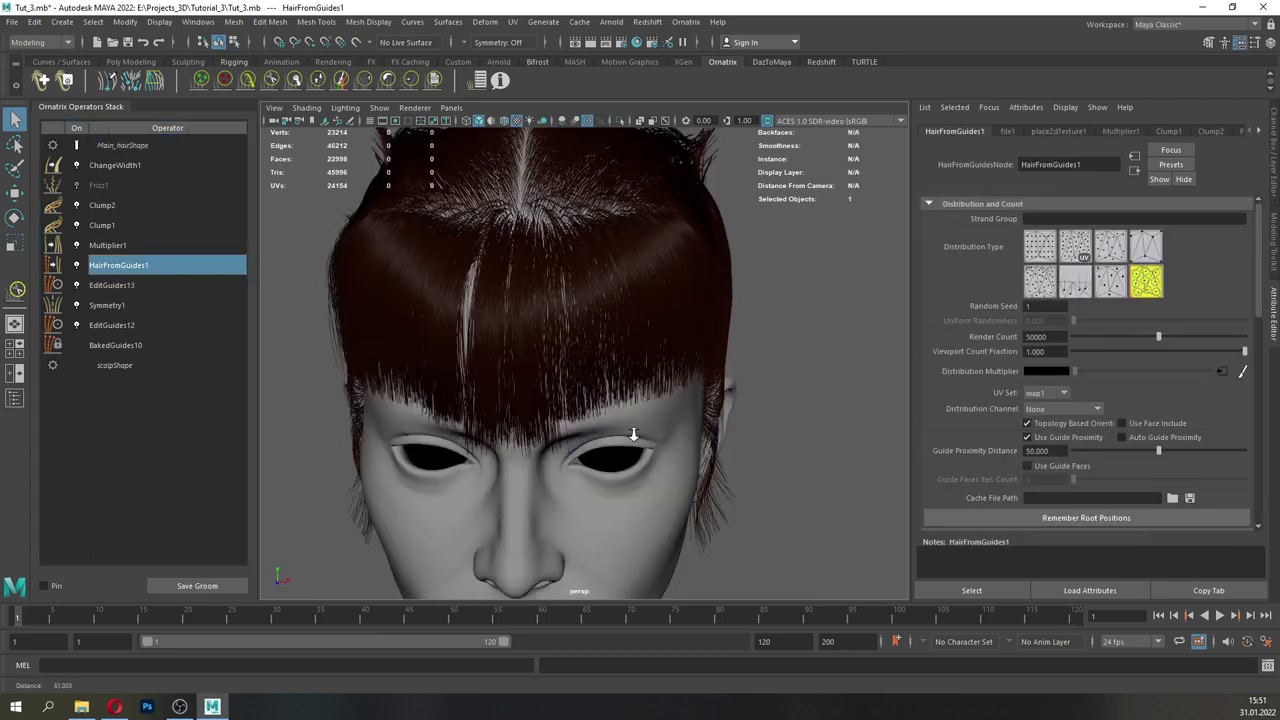
scroll(593, 443, down, 3)
alt+drag(593, 441, 505, 428)
- Enable Frizz1 and add a second Frizz operator directly above it in the stack
click(79, 186)
click(79, 186)
click(79, 186)
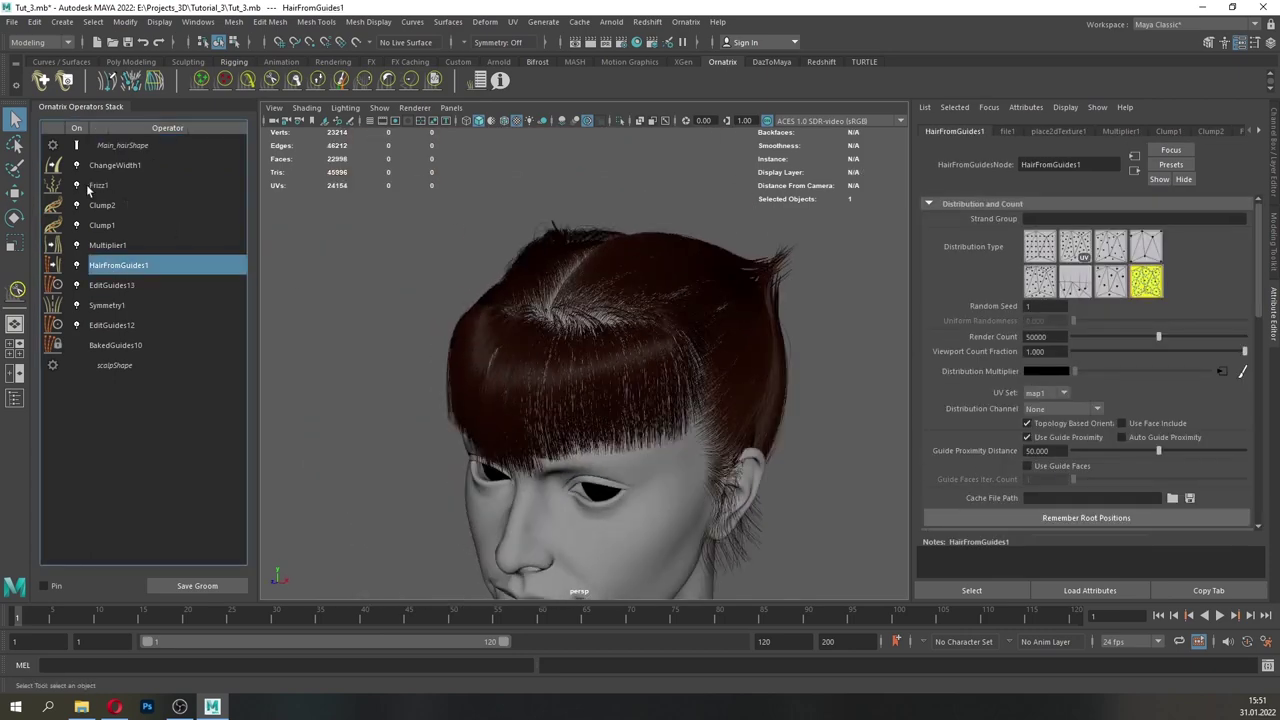
click(98, 186)
click(686, 21)
click(700, 212)
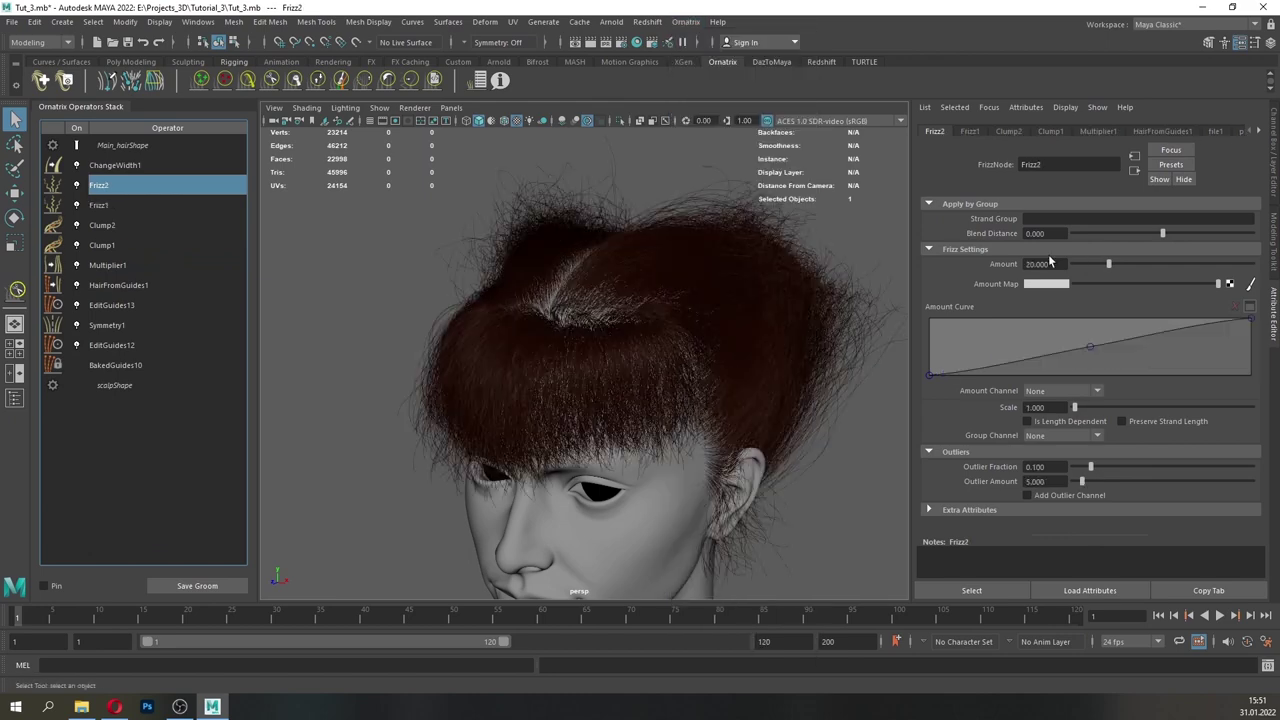
- Limit Frizz2 to strand group 1 with Amount 5, lower its Amount Curve's end and move the middle point to about 0.32, 0.34
drag(1052, 263, 946, 266)
text(5)
key(Return)
key(Return)
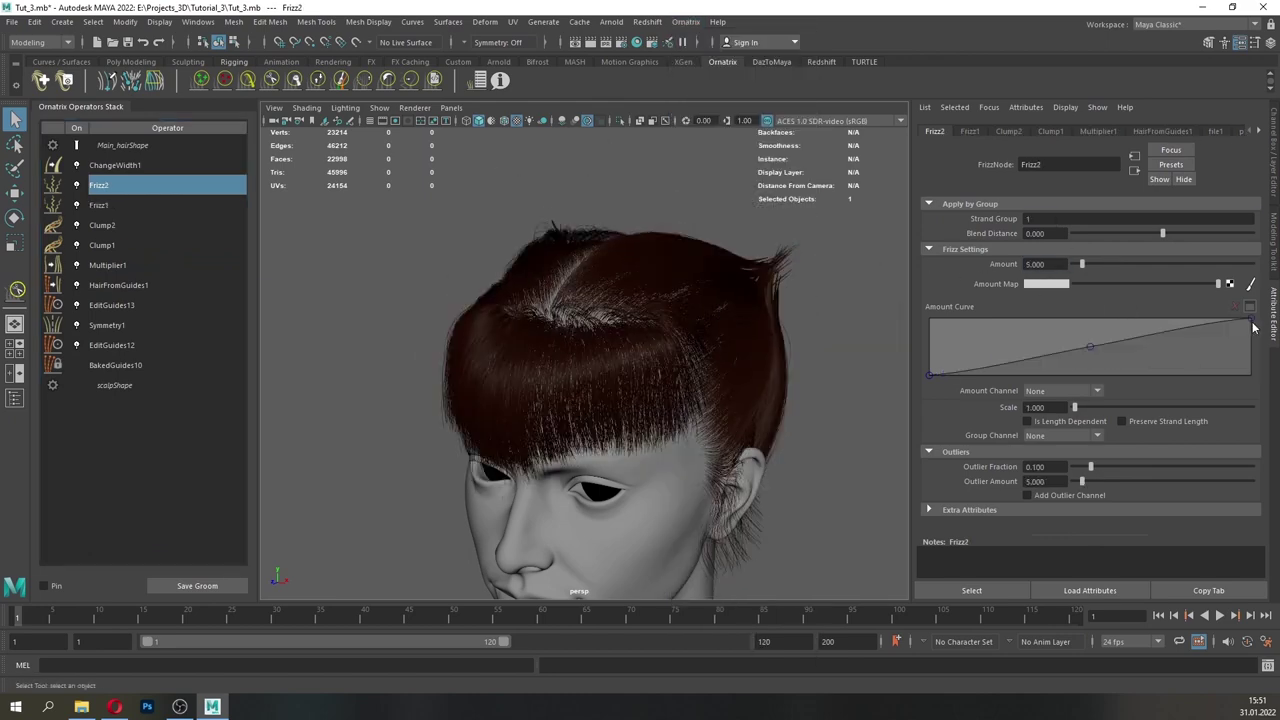
drag(1251, 319, 1251, 364)
drag(1034, 358, 1033, 356)
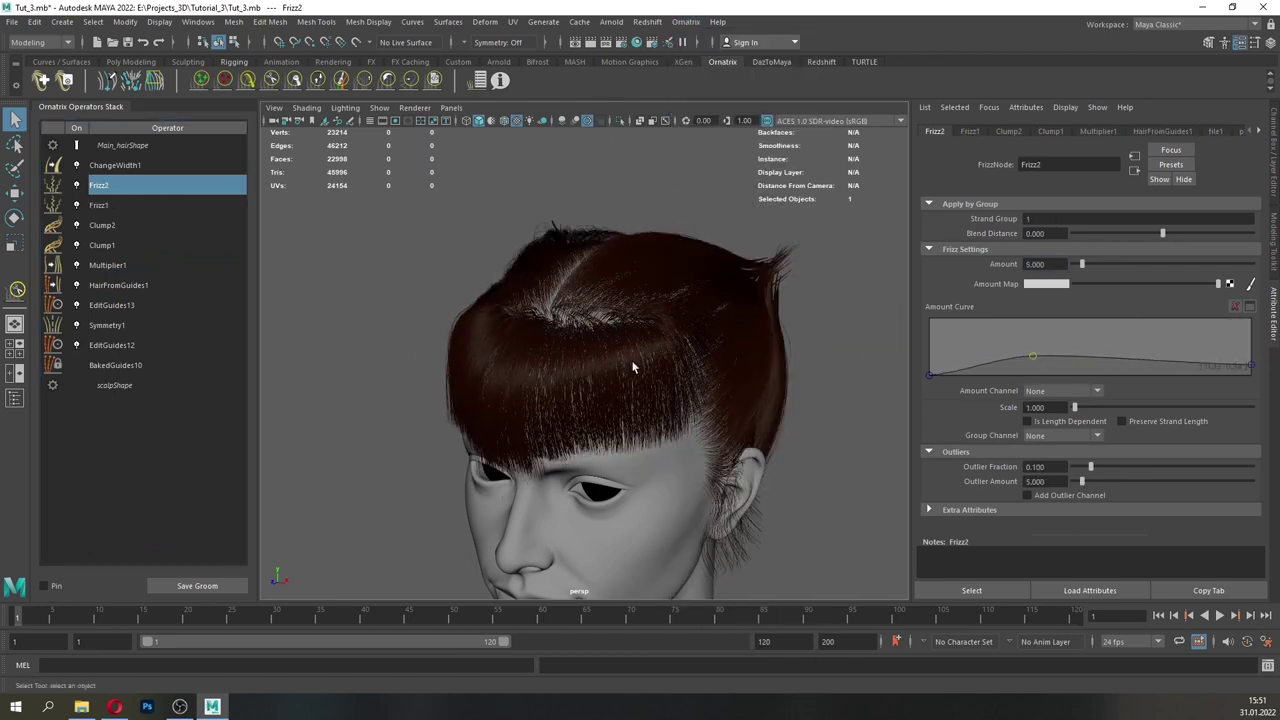
- Raise Frizz2's Outlier Amount to about 10.1 and check the fringe from both sides
alt+drag(631, 366, 537, 389)
scroll(537, 389, up, 4)
alt+middle_drag(537, 389, 625, 402)
drag(1082, 481, 1094, 486)
scroll(514, 430, down, 3)
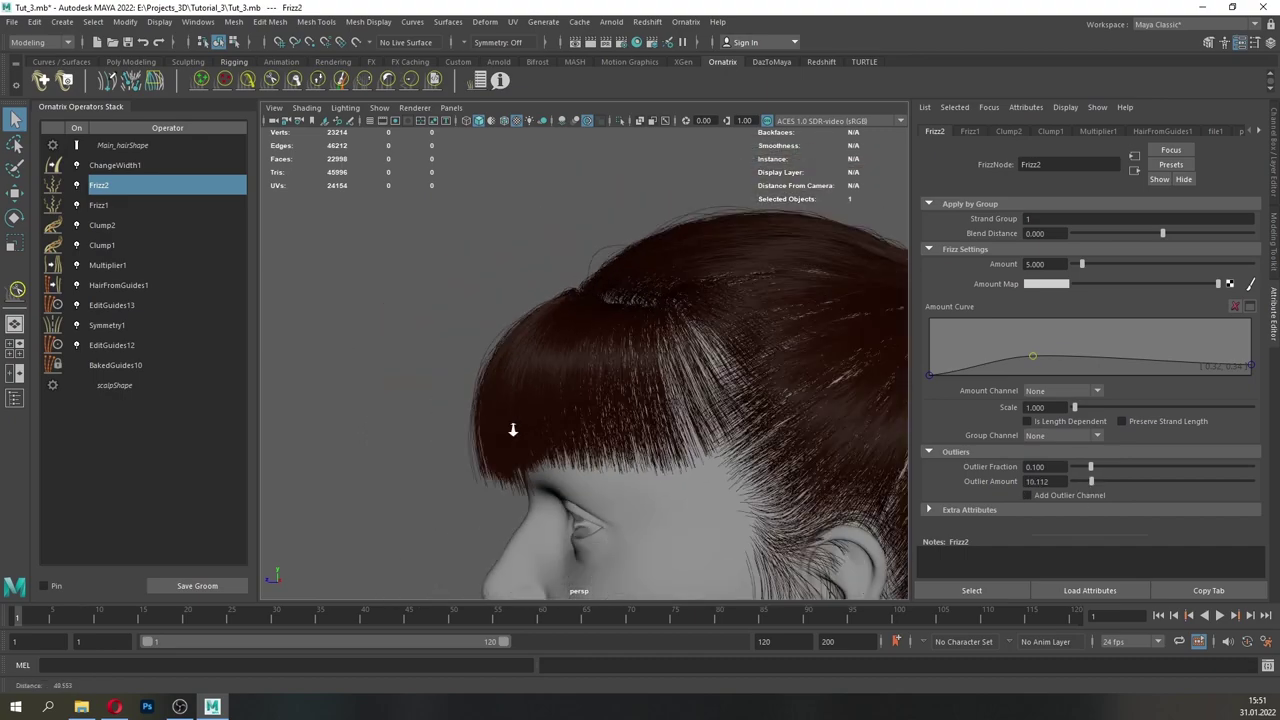
alt+drag(514, 430, 802, 424)
scroll(702, 428, up, 5)
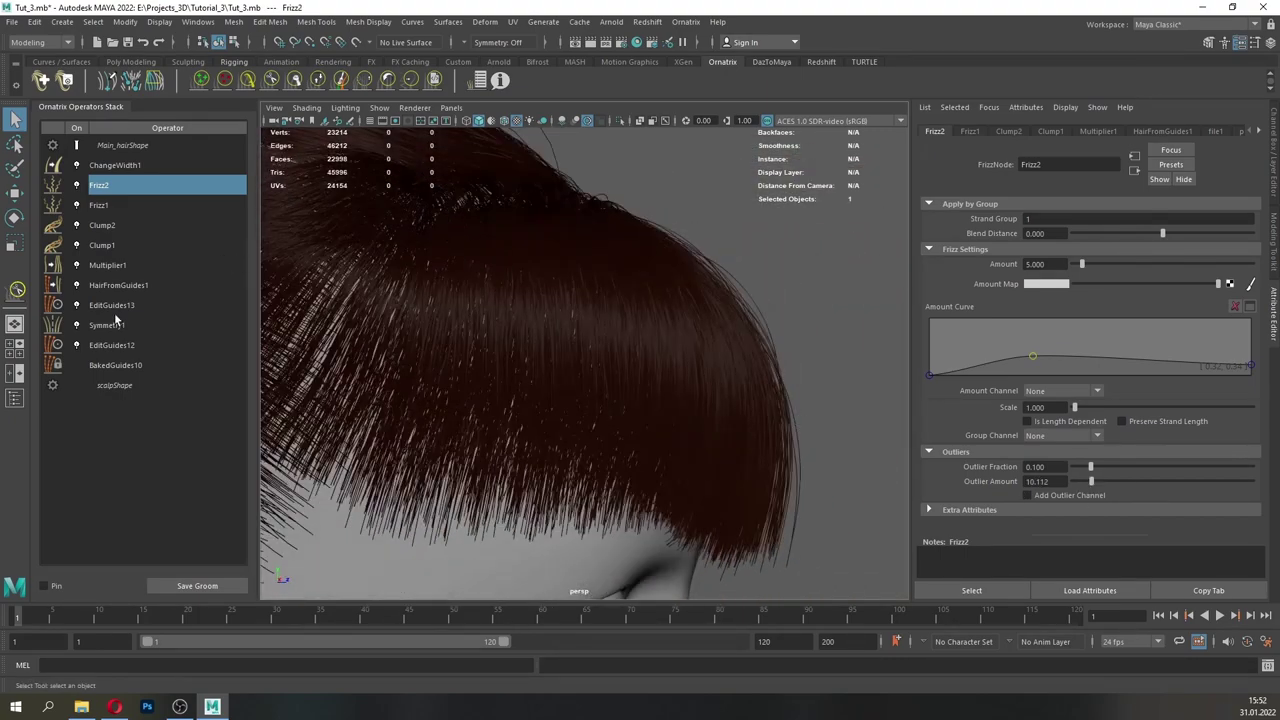
- Enter strand editing in EditGuides13 and select the single guide at the middle of the fringe
click(115, 308)
drag(1258, 378, 1258, 190)
click(1034, 223)
drag(1258, 303, 1265, 460)
alt+drag(740, 400, 665, 448)
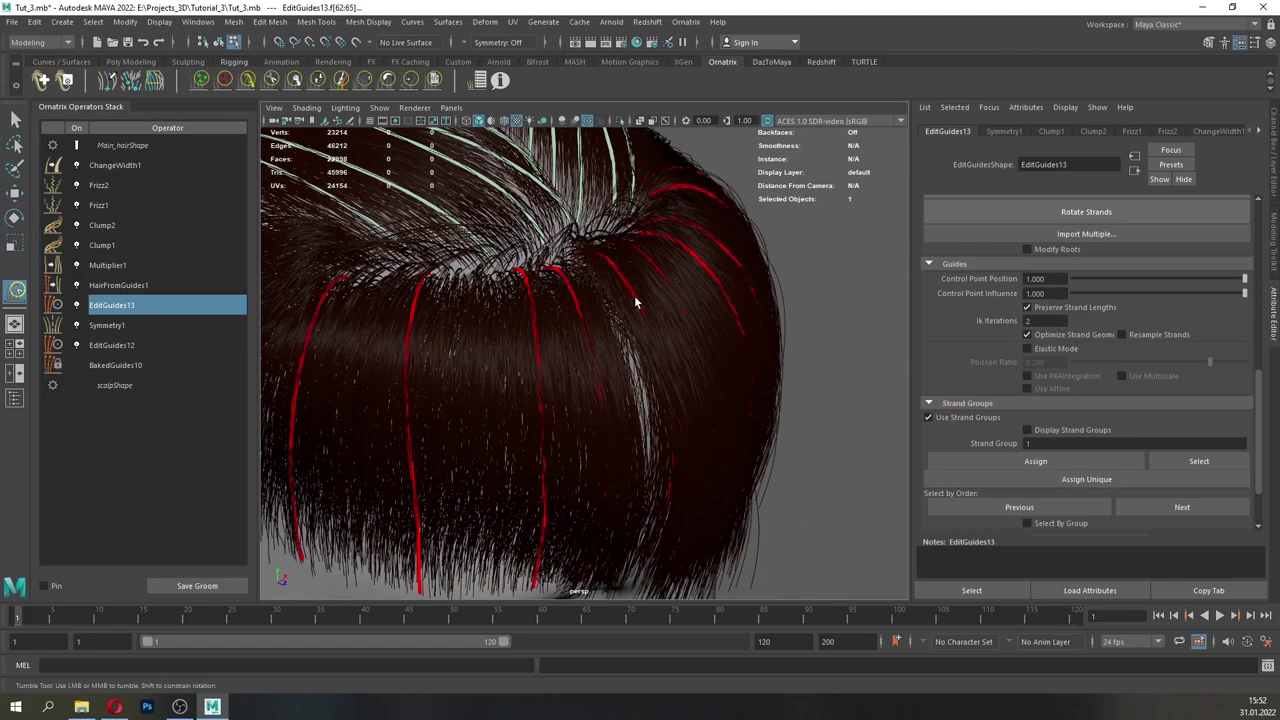
click(627, 284)
- Comb the selected centre fringe guide with Multiplier1 temporarily disabled, and re-enable Multiplier1
scroll(670, 370, down, 3)
alt+drag(680, 374, 482, 365)
click(77, 264)
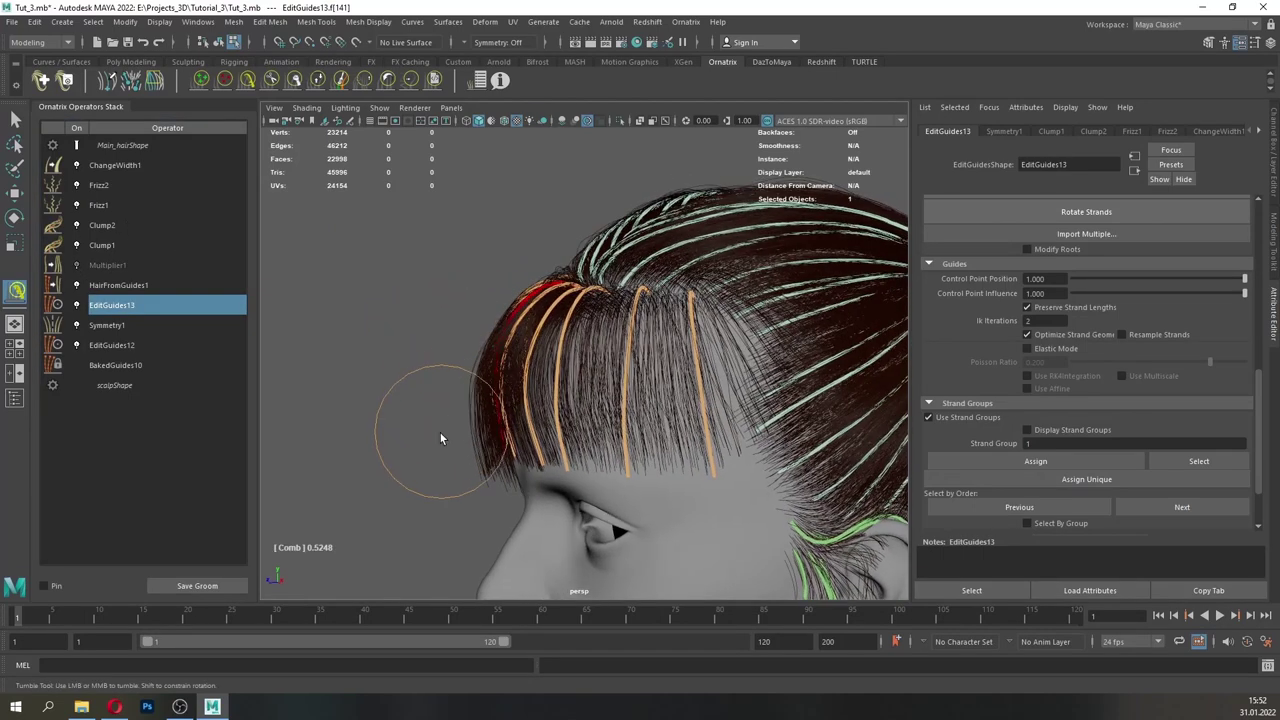
click(16, 119)
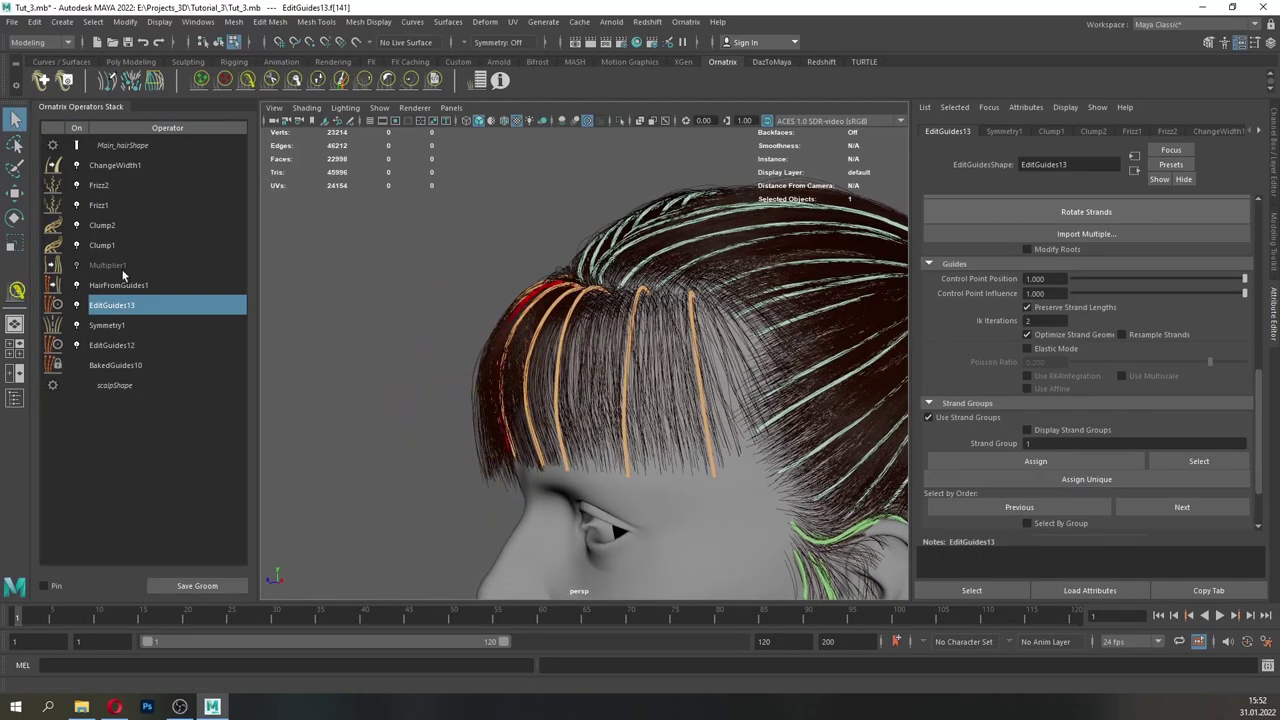
mouse_move(450, 328)
alt+mouse_down()
mouse_move(563, 337)
mouse_move(573, 357)
mouse_move(565, 345)
alt+mouse_up()
click(77, 264)
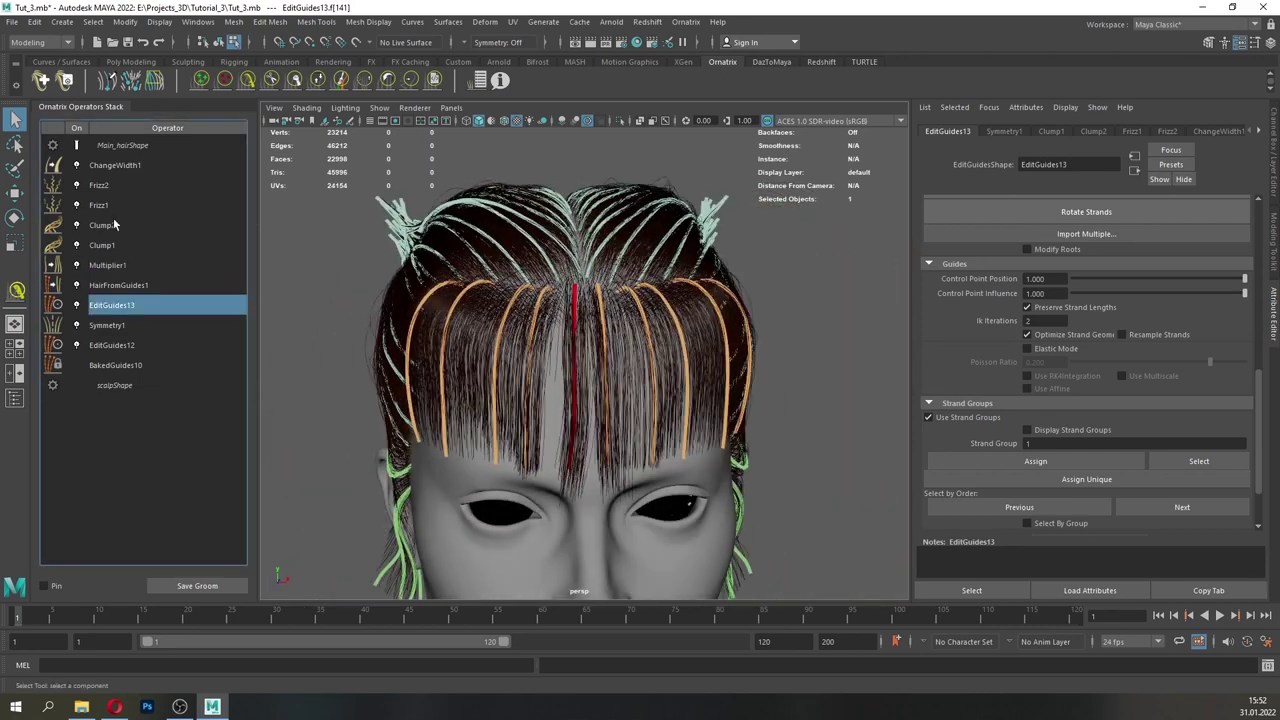
- Add a third Clump operator above Clump2 and limit it to strand group 1
click(110, 225)
click(686, 21)
click(724, 243)
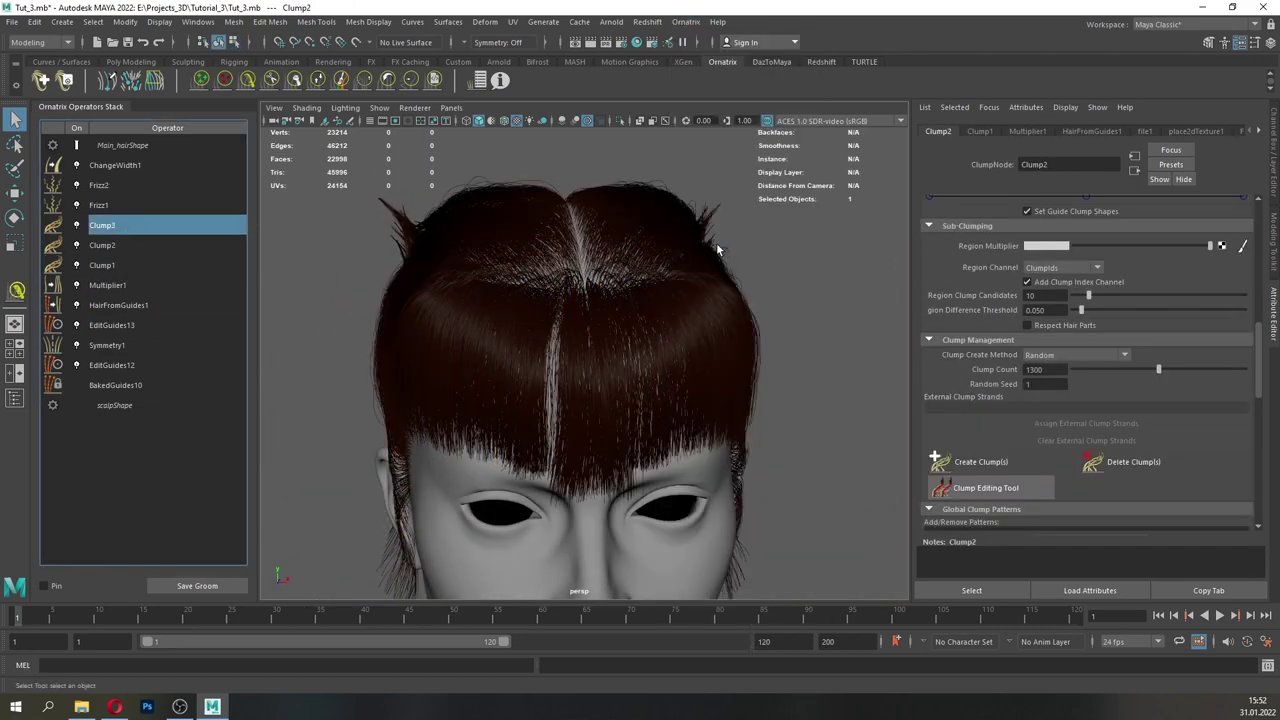
drag(1258, 354, 1269, 203)
click(1095, 221)
text(1)
key(Return)
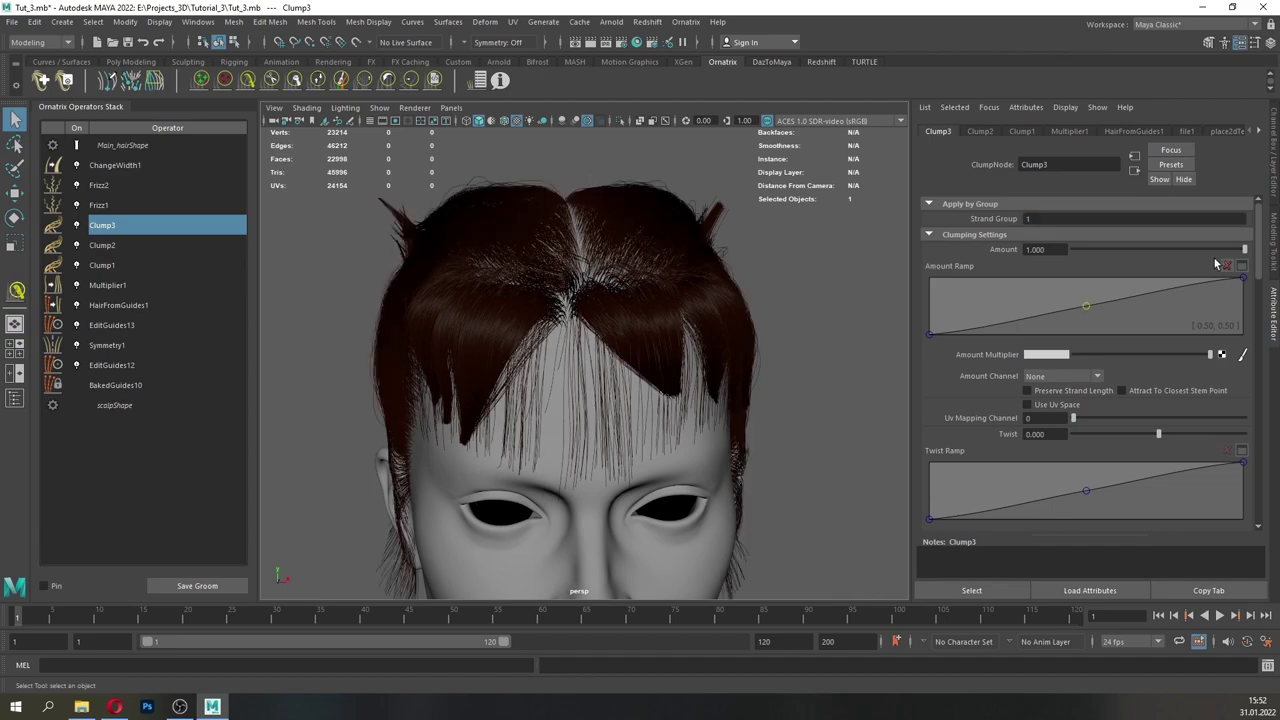
- Create 150 randomly placed clumps in Clump3 and check the fringe tips
scroll(1082, 340, down, 10)
click(975, 390)
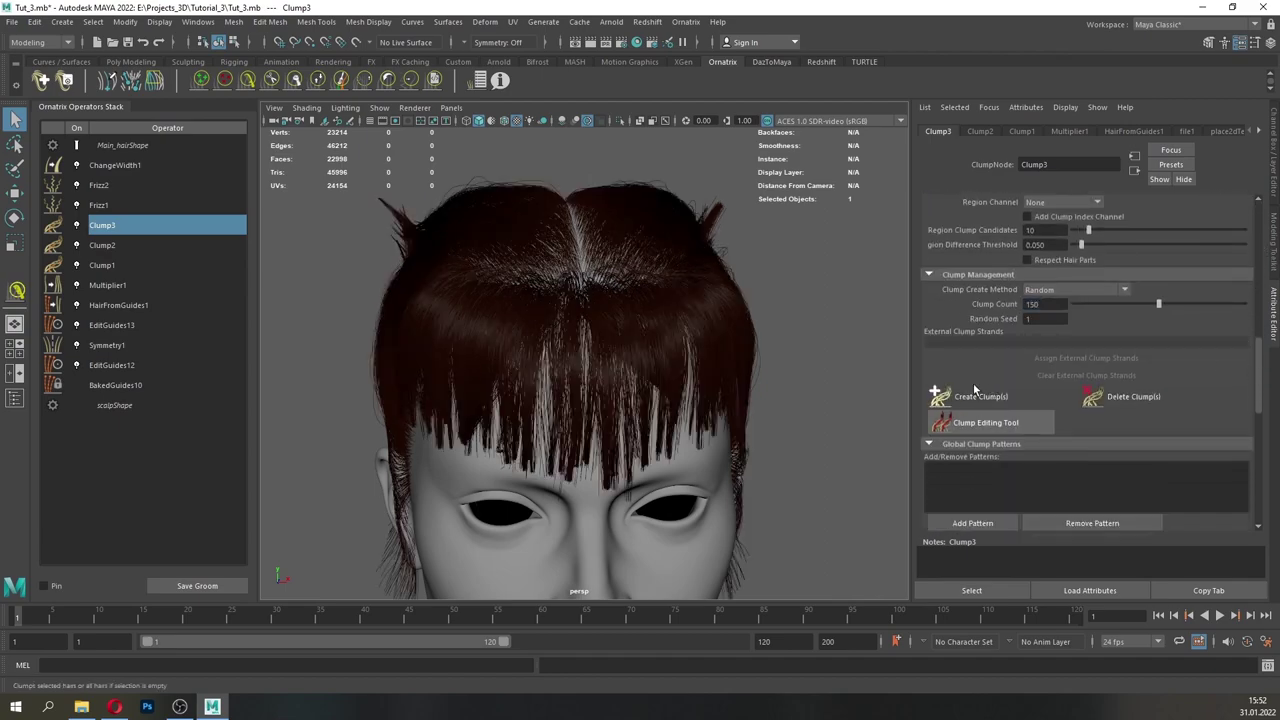
alt+drag(637, 380, 667, 373)
alt+right_drag(664, 415, 738, 423)
alt+drag(738, 423, 714, 398)
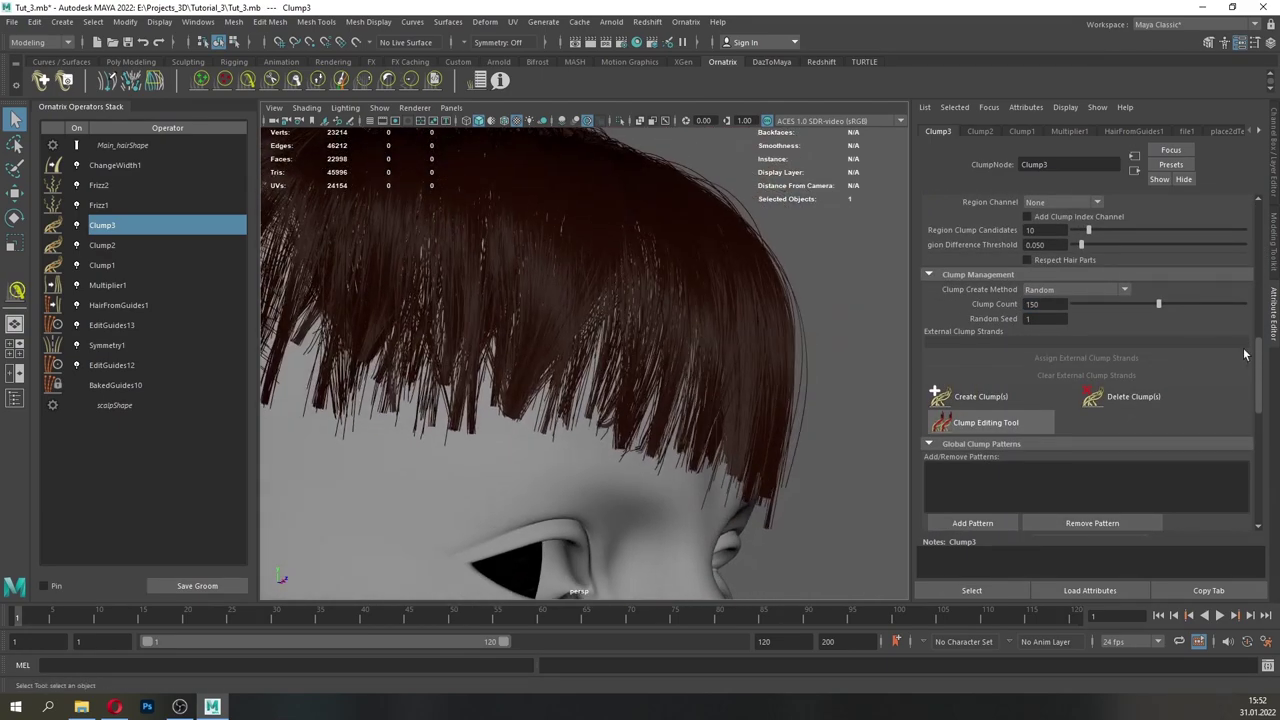
- Turn on Attract To Closest Stem Point in Clump3, trying Preserve Strand Length on and off
drag(1258, 356, 1265, 226)
click(1077, 366)
click(1140, 366)
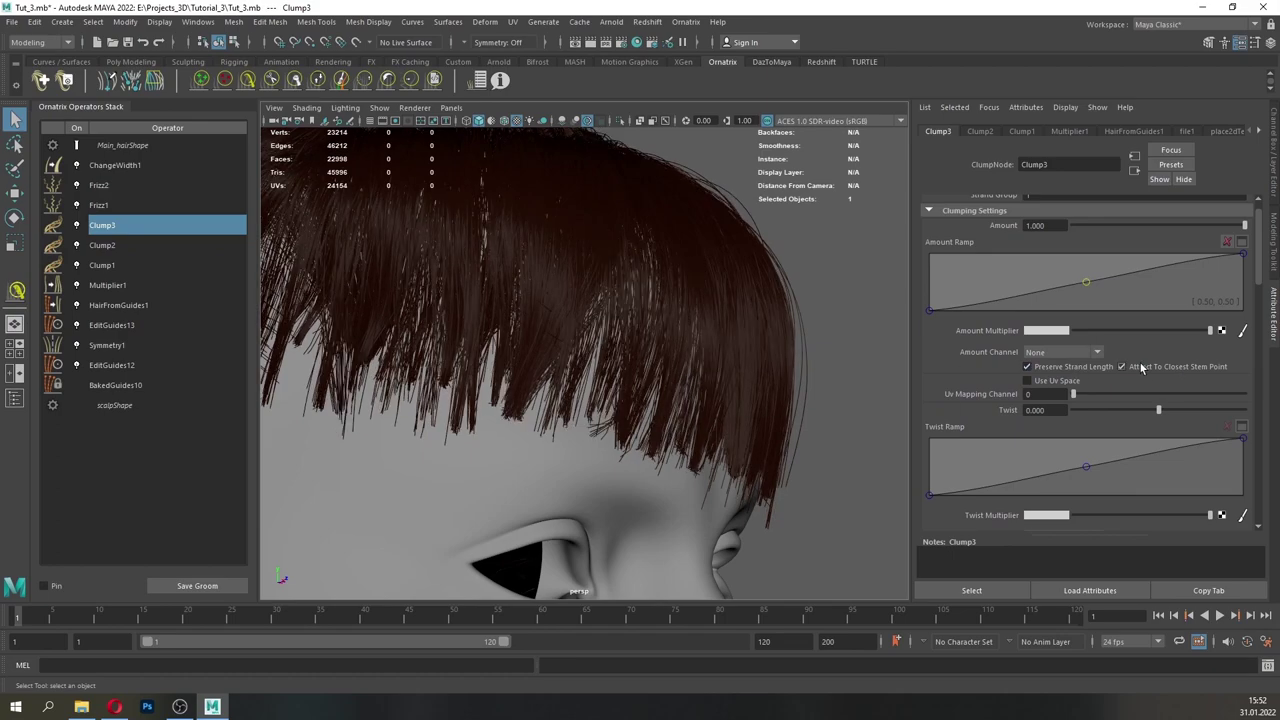
alt+drag(735, 405, 645, 400)
click(1088, 368)
alt+right_drag(530, 460, 621, 490)
alt+middle_drag(621, 490, 662, 337)
mouse_move(662, 337)
alt+right_down()
mouse_move(765, 350)
mouse_move(680, 345)
alt+right_up()
- Select the fringe guides in EditGuides13's strand editing mode and even them out with the Smooth brush at strength 1
click(178, 328)
drag(1260, 371, 1255, 208)
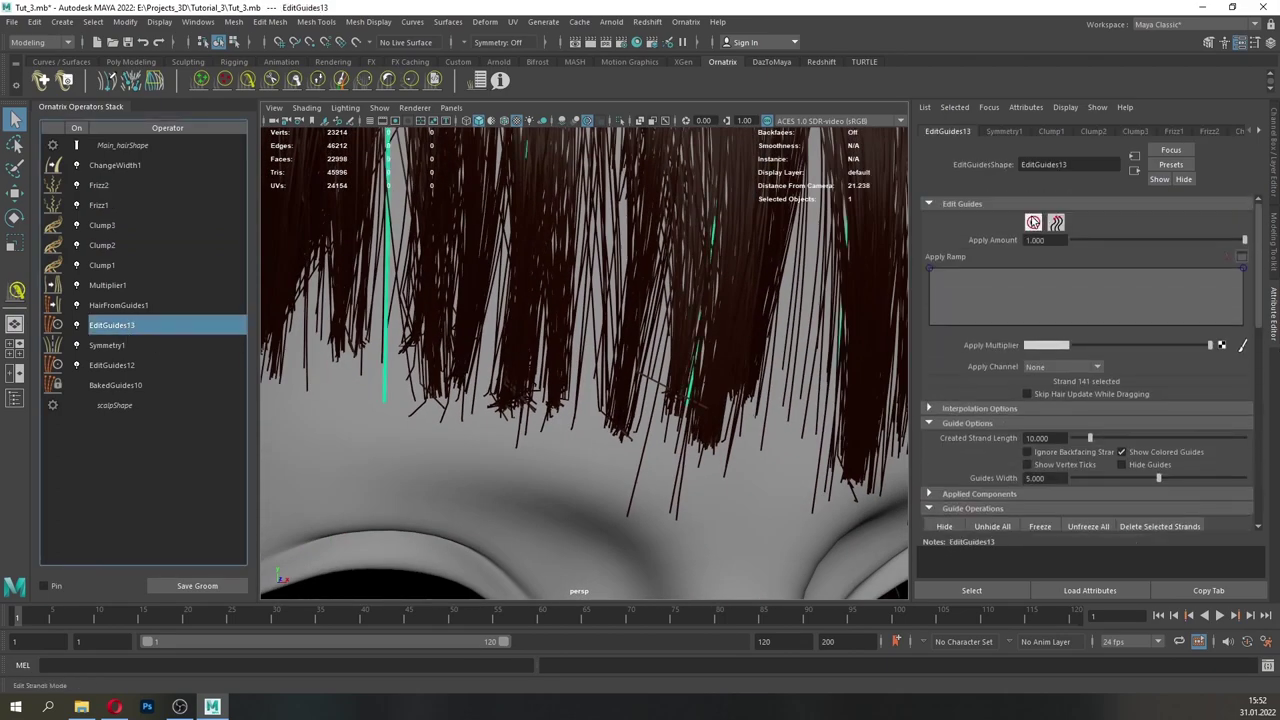
click(1034, 223)
alt+right_drag(645, 380, 435, 405)
alt+drag(435, 405, 455, 417)
drag(805, 323, 365, 345)
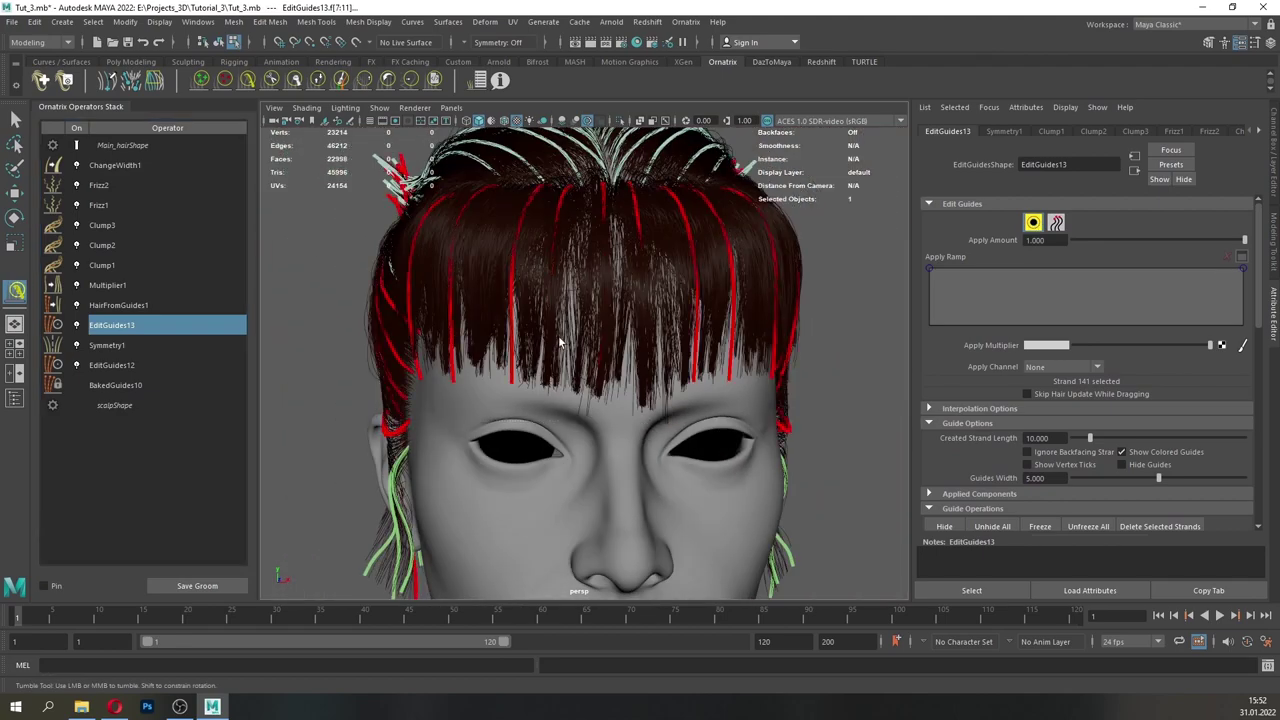
alt+drag(559, 343, 783, 254)
alt+drag(762, 335, 541, 379)
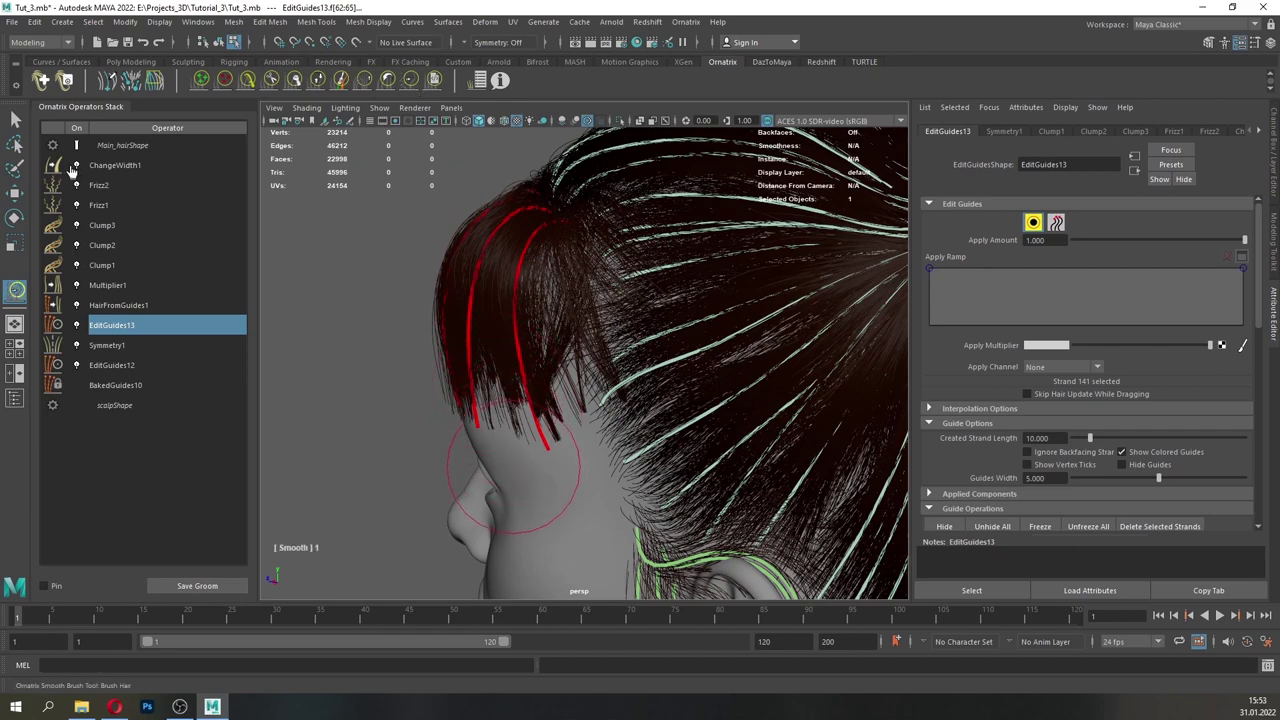
alt+drag(253, 268, 177, 298)
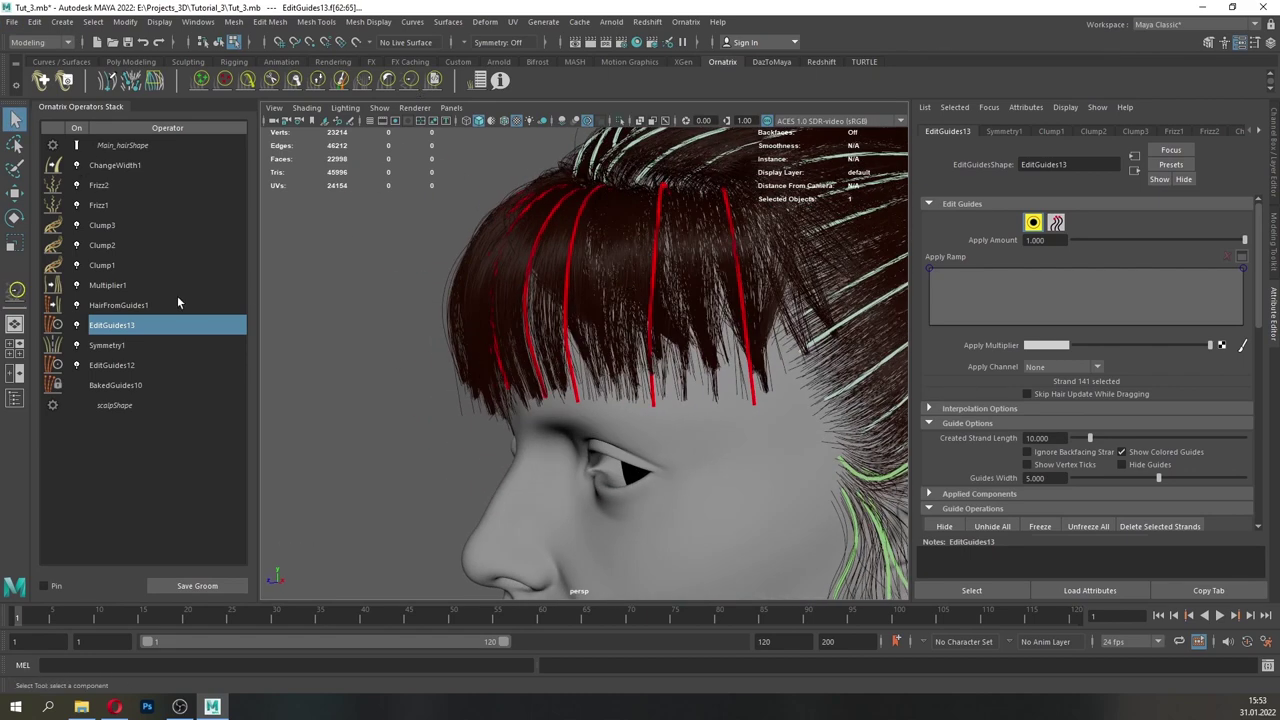
- Lower the end of Clump3's Amount Ramp to about 0.57 and move its middle point to about 0.47, 0.48
click(108, 230)
alt+drag(490, 392, 752, 407)
drag(1258, 275, 1264, 303)
drag(1086, 306, 1077, 308)
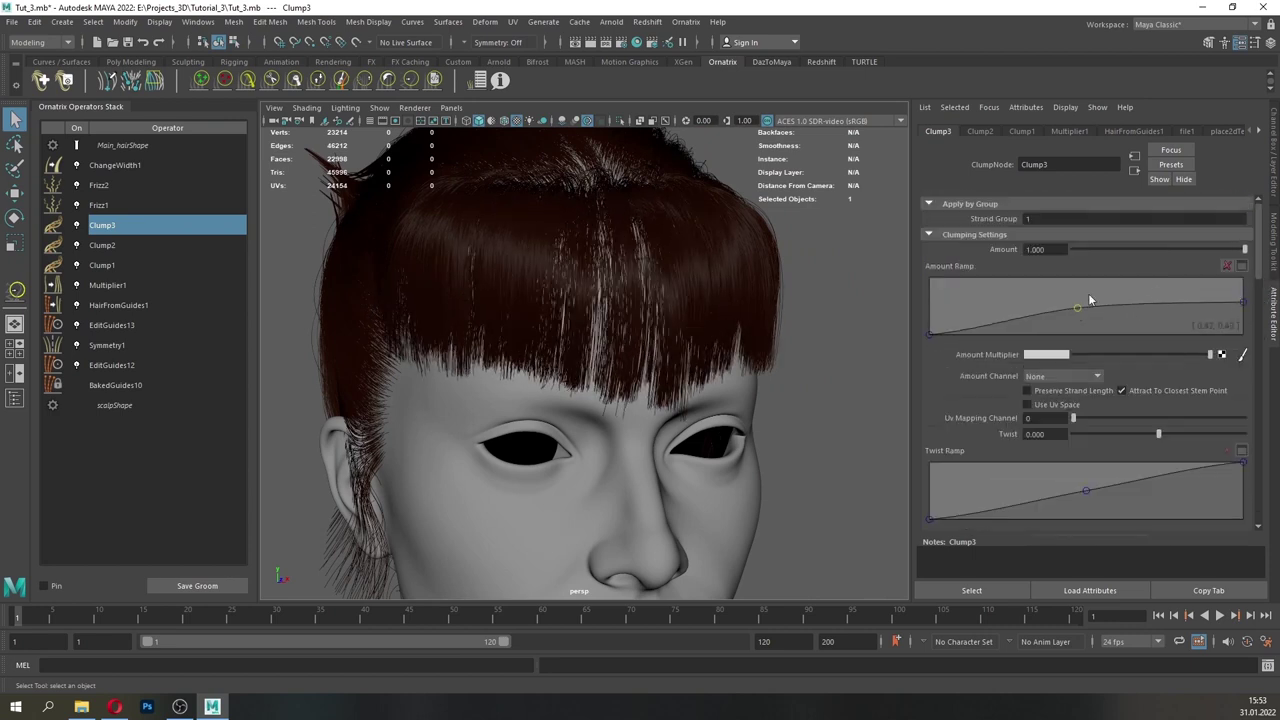
- Create the clumps again in Clump3 and review its twist and flyaway settings
scroll(1070, 318, down, 6)
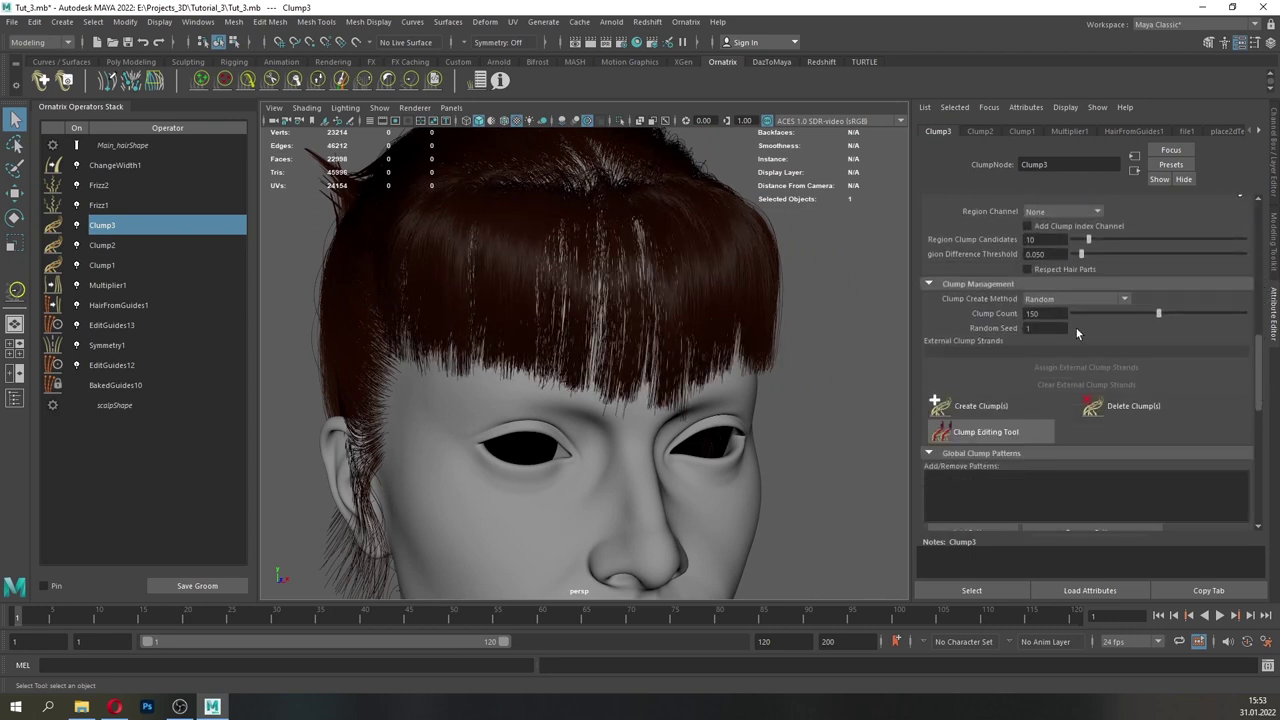
click(979, 411)
drag(1259, 347, 1261, 254)
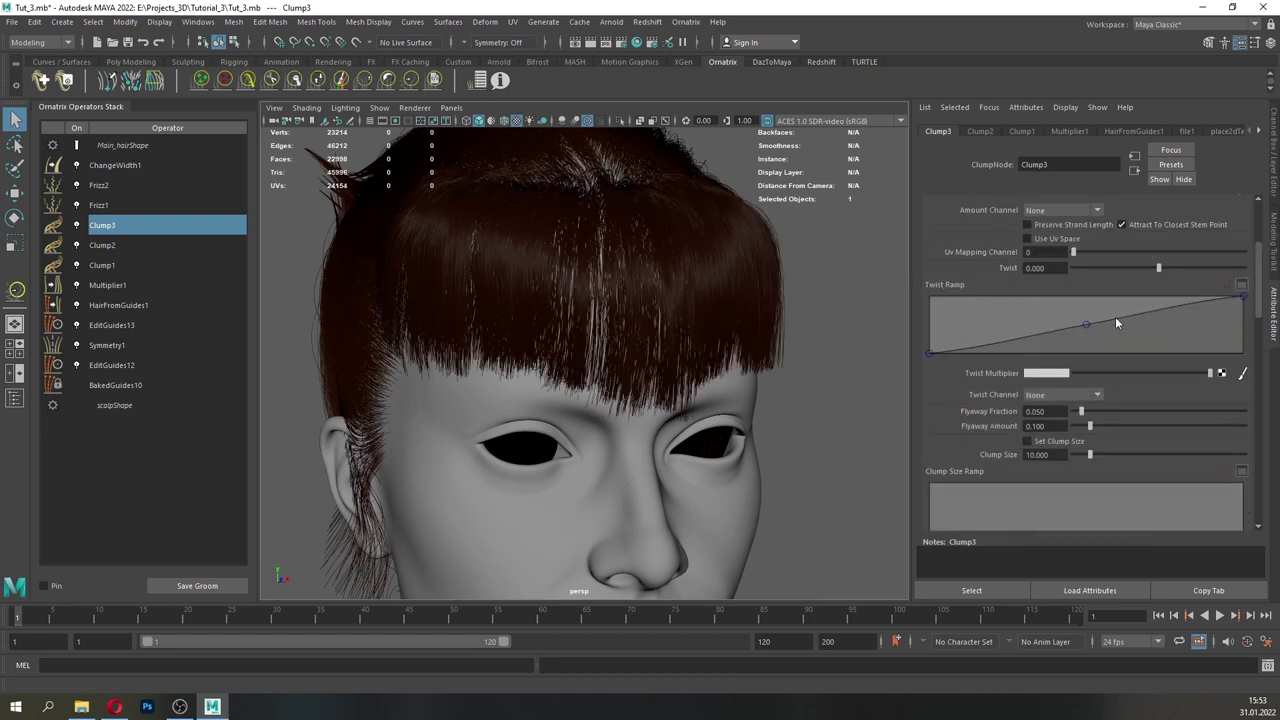
scroll(1091, 349, down, 2)
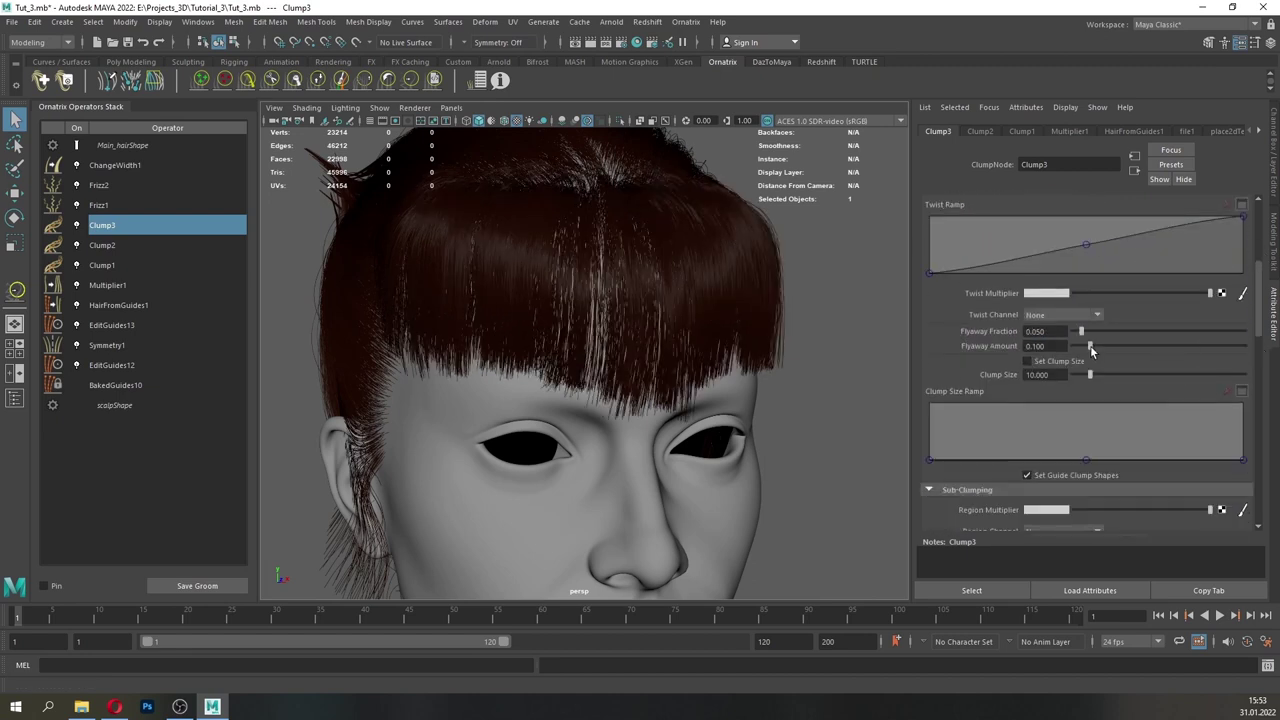
- Raise the end of Clump3's Amount Ramp to about 0.7 and move the middle point to about 0.39, 0.62
drag(1260, 326, 1264, 217)
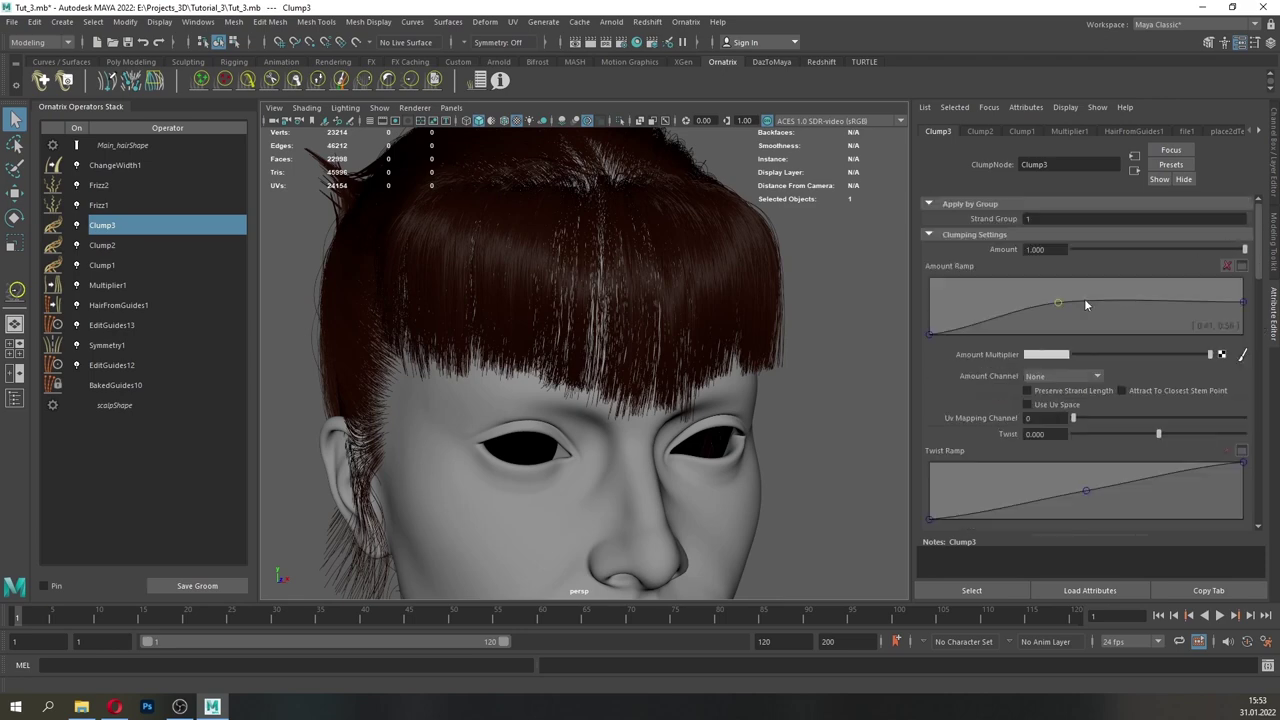
drag(1244, 302, 1244, 293)
drag(1057, 301, 1051, 299)
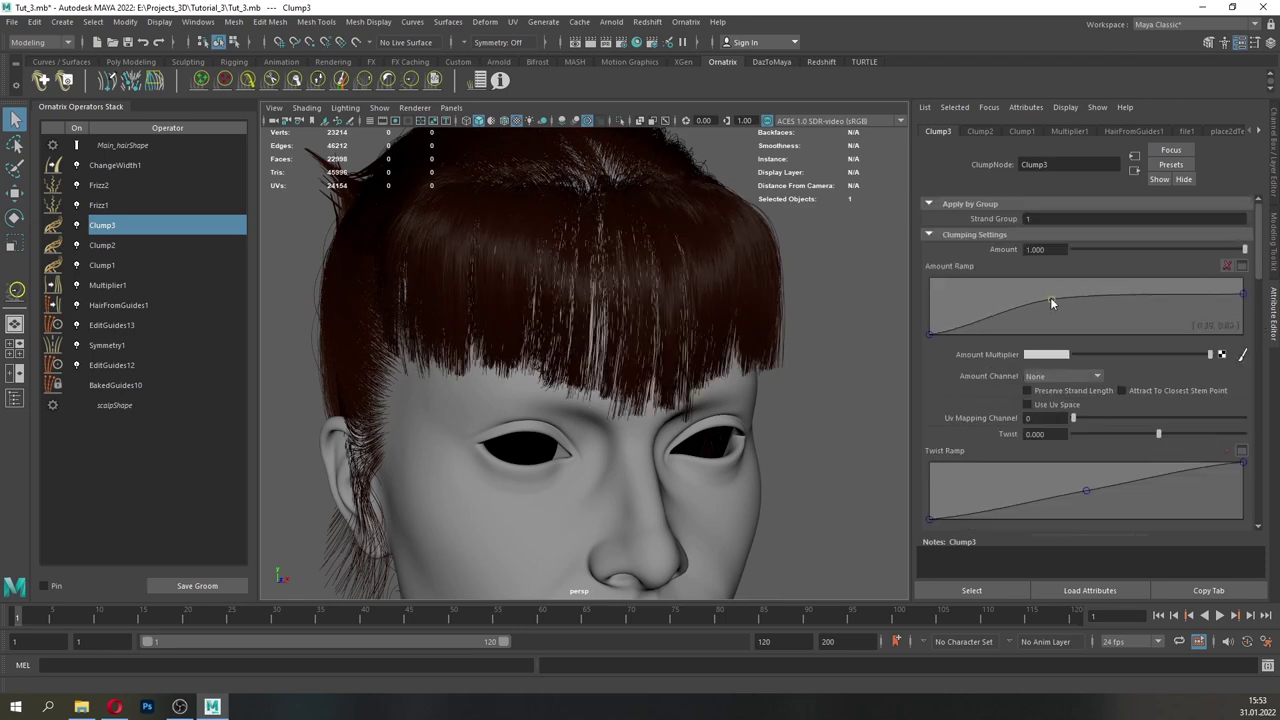
- Disable Frizz2 and inspect the fringe from the front and the side
alt+drag(565, 375, 505, 323)
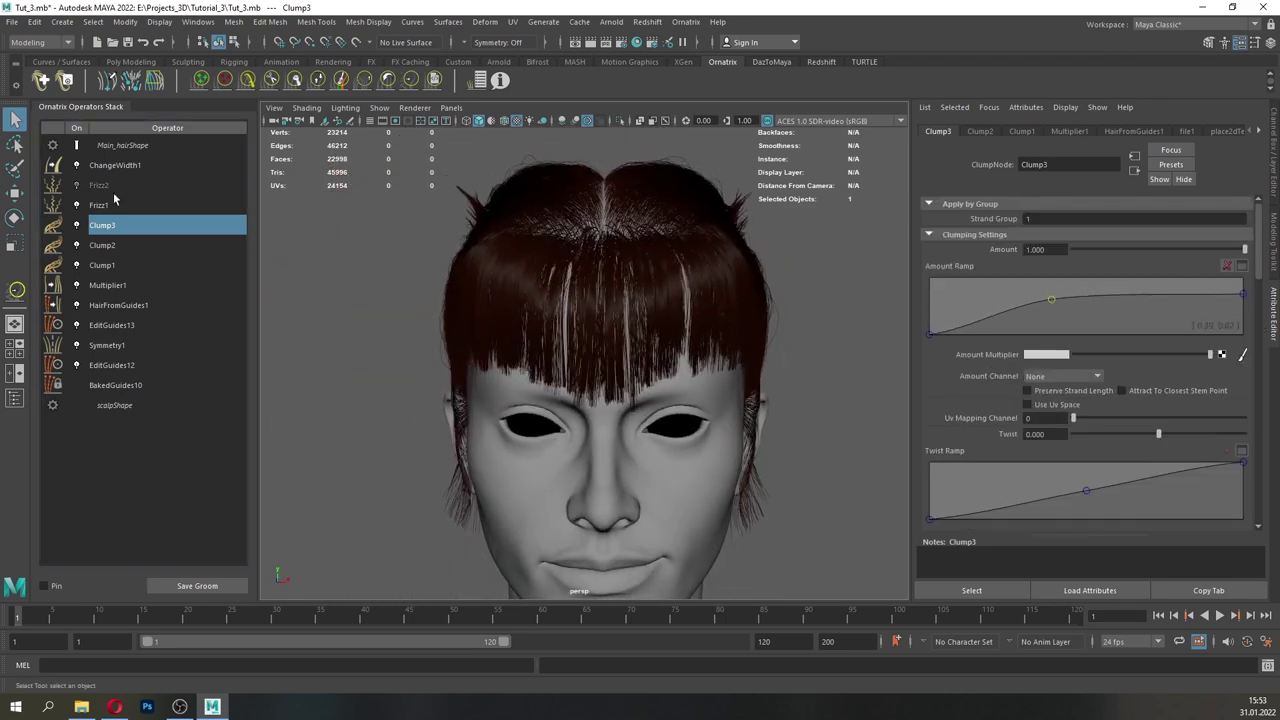
mouse_move(645, 330)
alt+mouse_down()
mouse_move(551, 326)
mouse_move(635, 318)
alt+mouse_up()
alt+drag(395, 272, 484, 277)
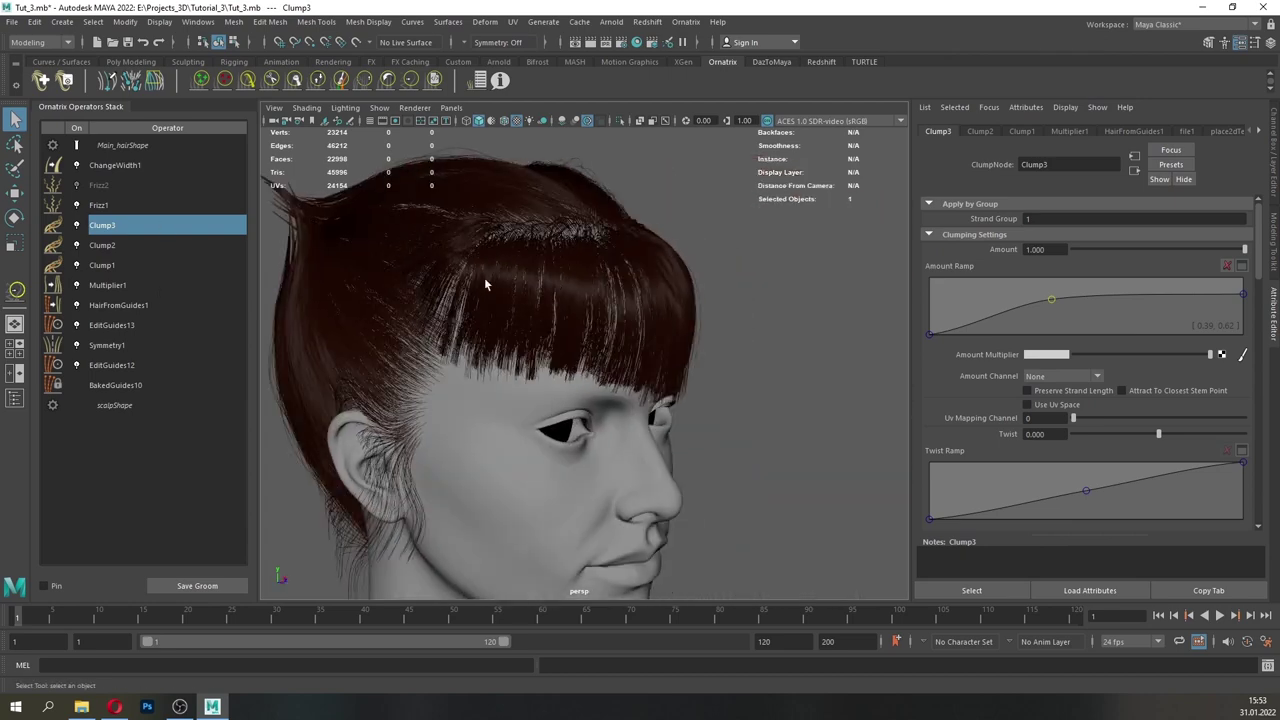
- Move the highlighted point of ChangeWidth1's Width Ramp to about 0.16, 0.65
click(140, 166)
drag(968, 359, 980, 351)
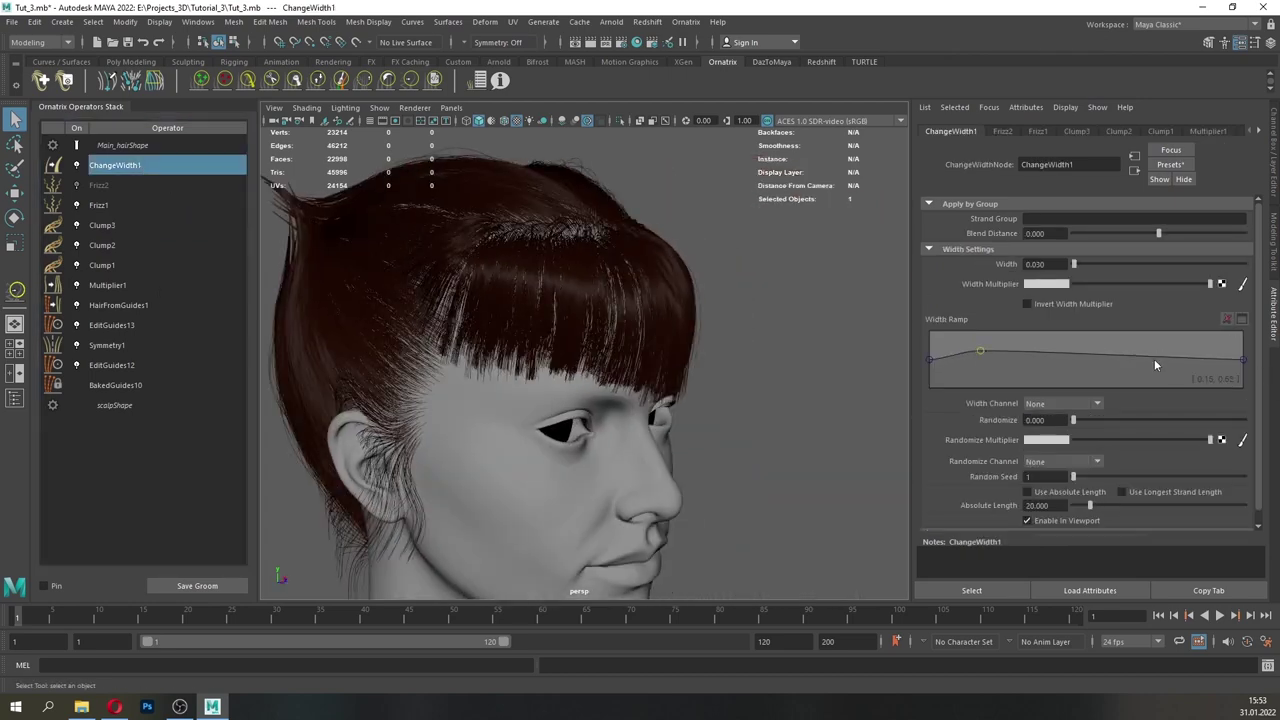
- Reshape ChangeWidth1's Width Ramp to start at 0.44, peak at about a quarter of the length and taper to zero at the tip
drag(1154, 360, 1160, 352)
drag(1244, 361, 1258, 386)
right_click(1206, 377)
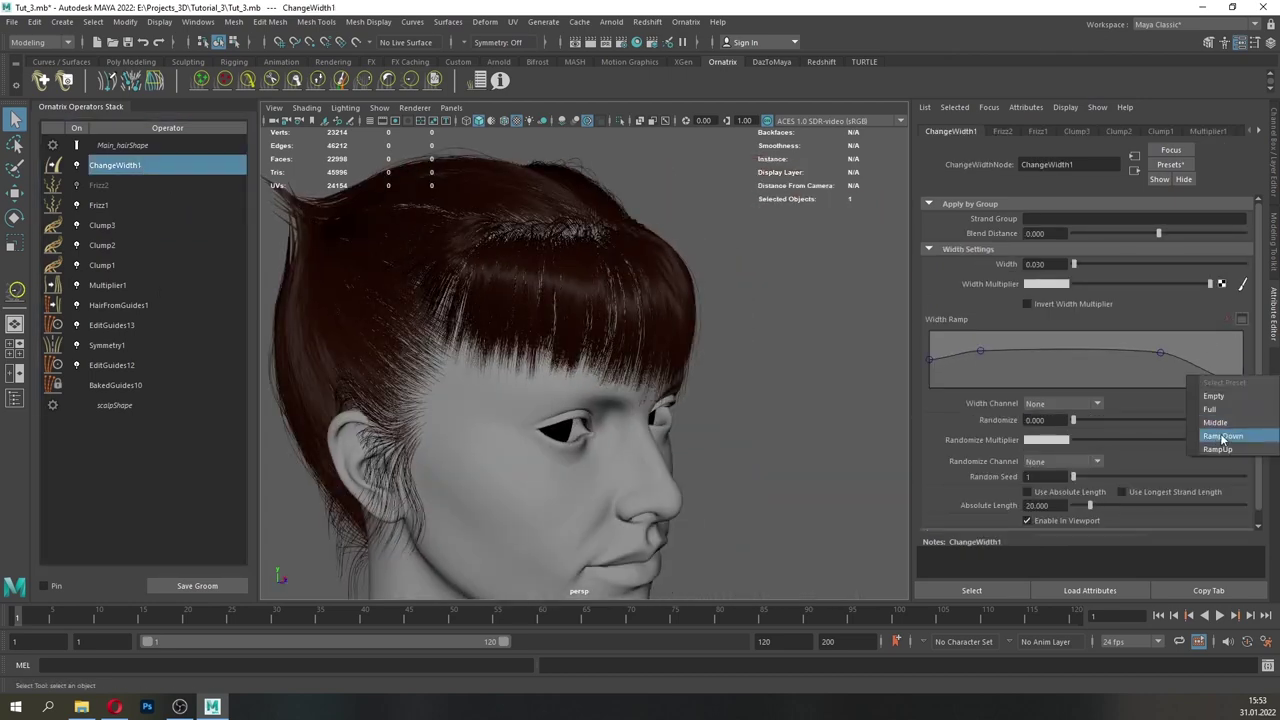
click(1226, 437)
click(1166, 361)
drag(930, 337, 911, 361)
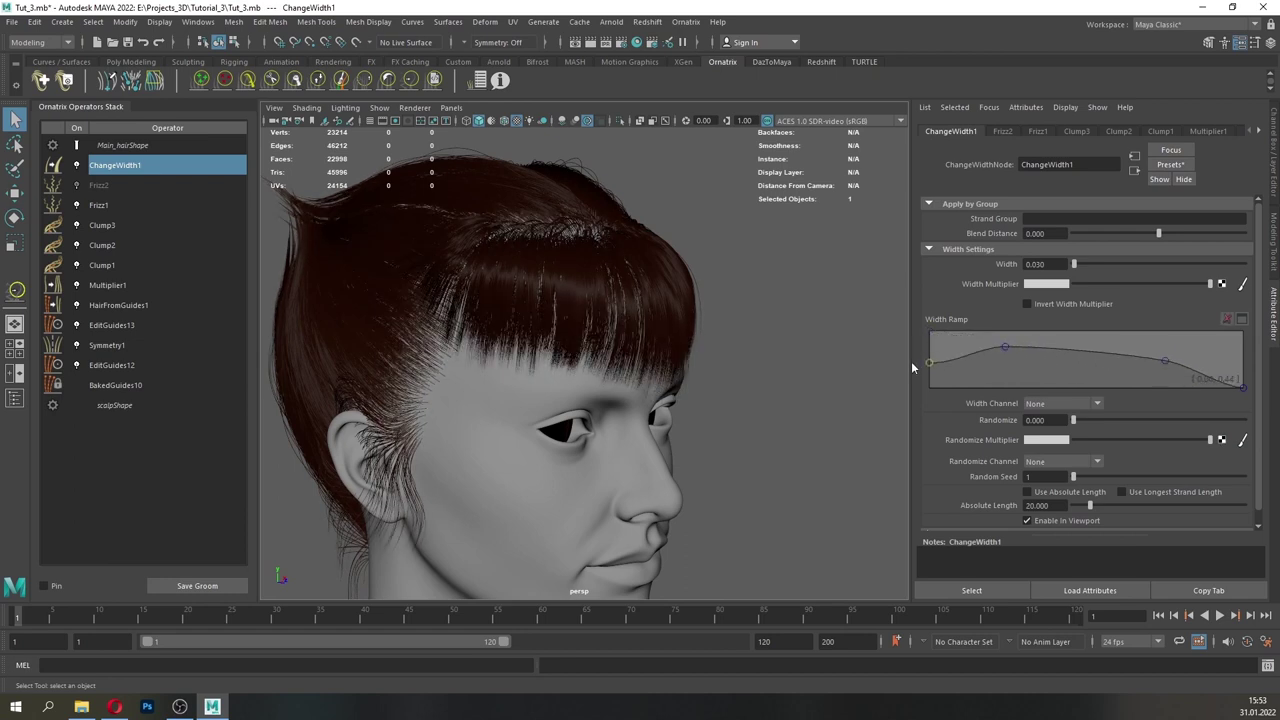
- Try widths of 0.010 and 0.015 in ChangeWidth1, and settle on a Width of 0.022
text(1)
key(Return)
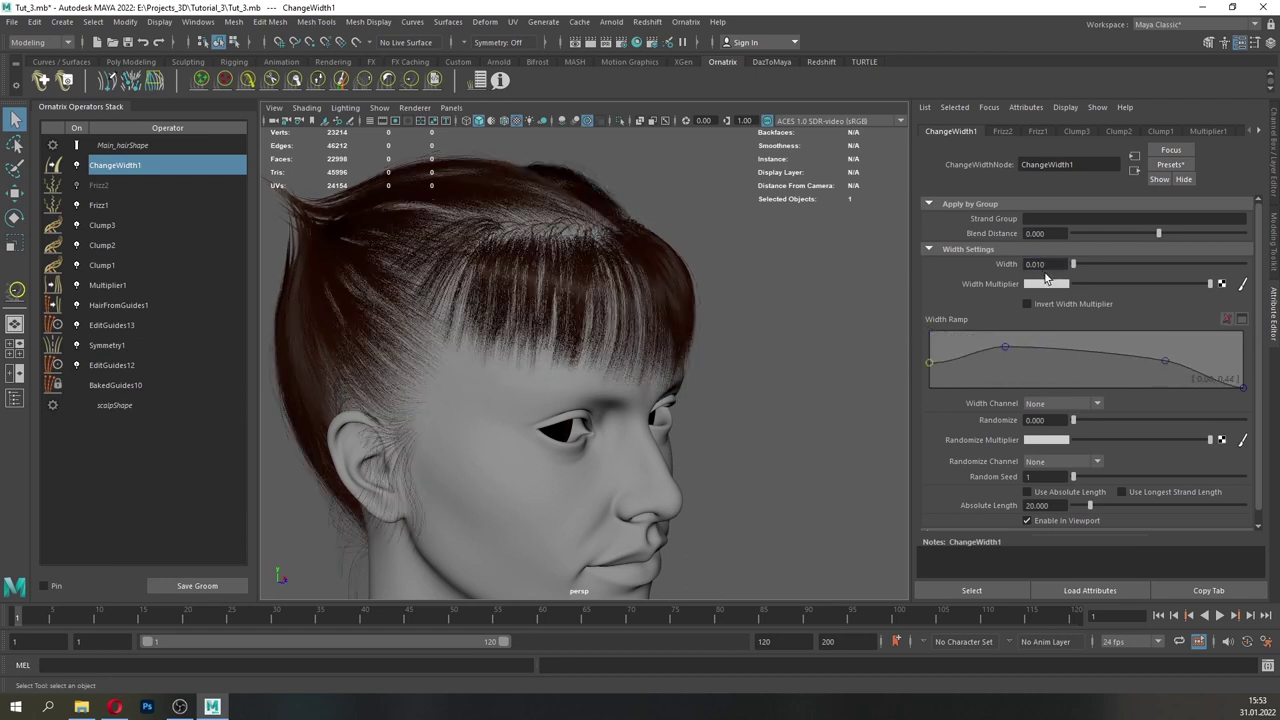
text(5)
key(Return)
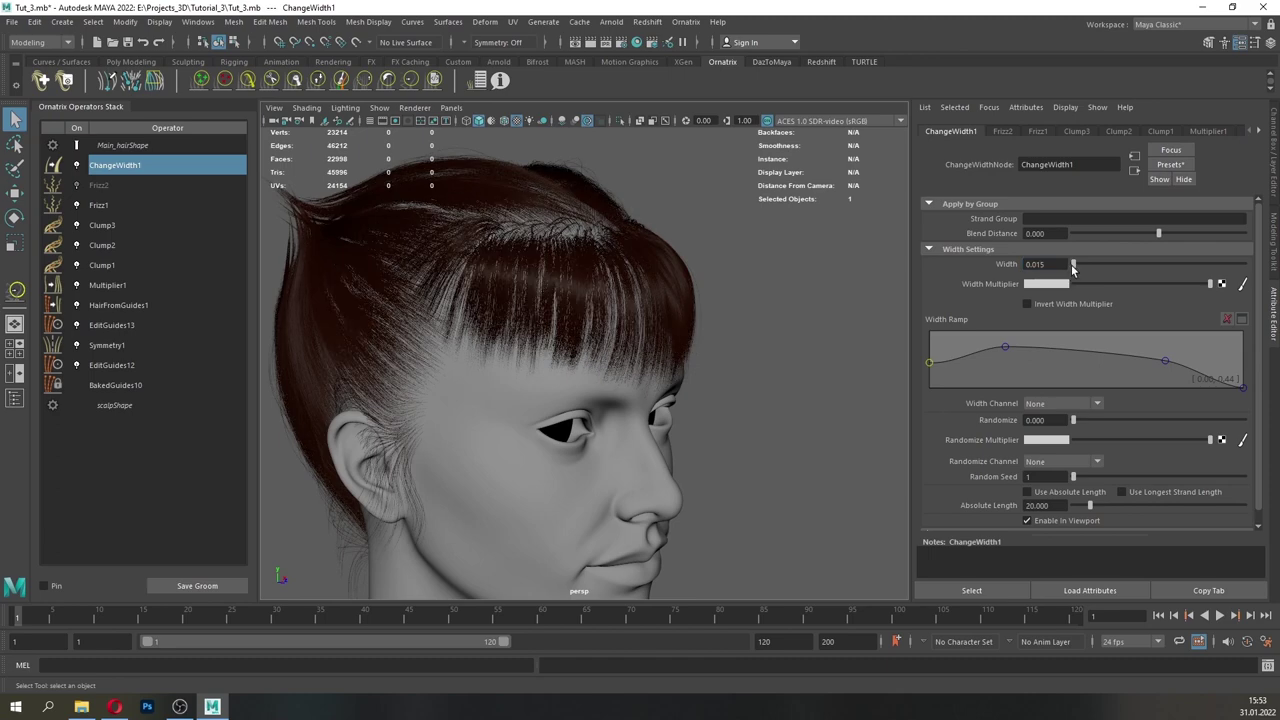
key(Return)
- Re-enable Frizz2 and compare the fringe with Clump3 switched off and on
alt+drag(622, 330, 465, 322)
scroll(600, 314, up, 5)
click(78, 187)
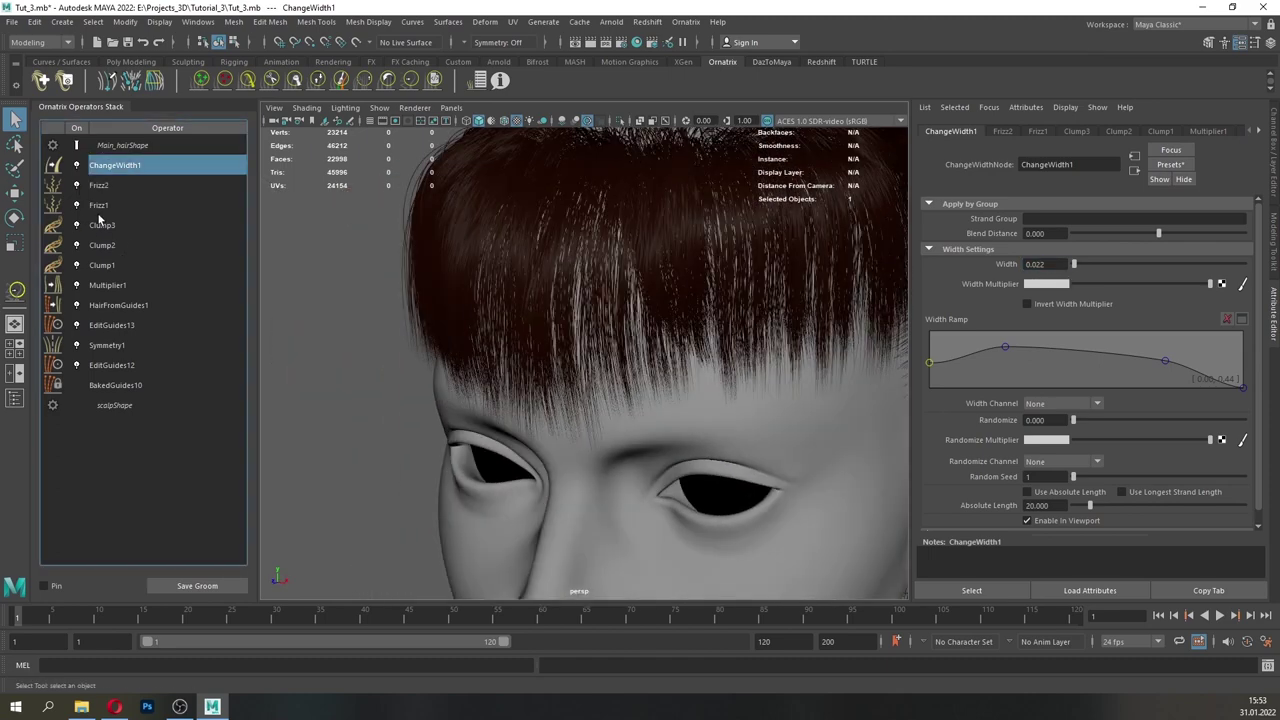
click(101, 225)
click(78, 225)
click(78, 225)
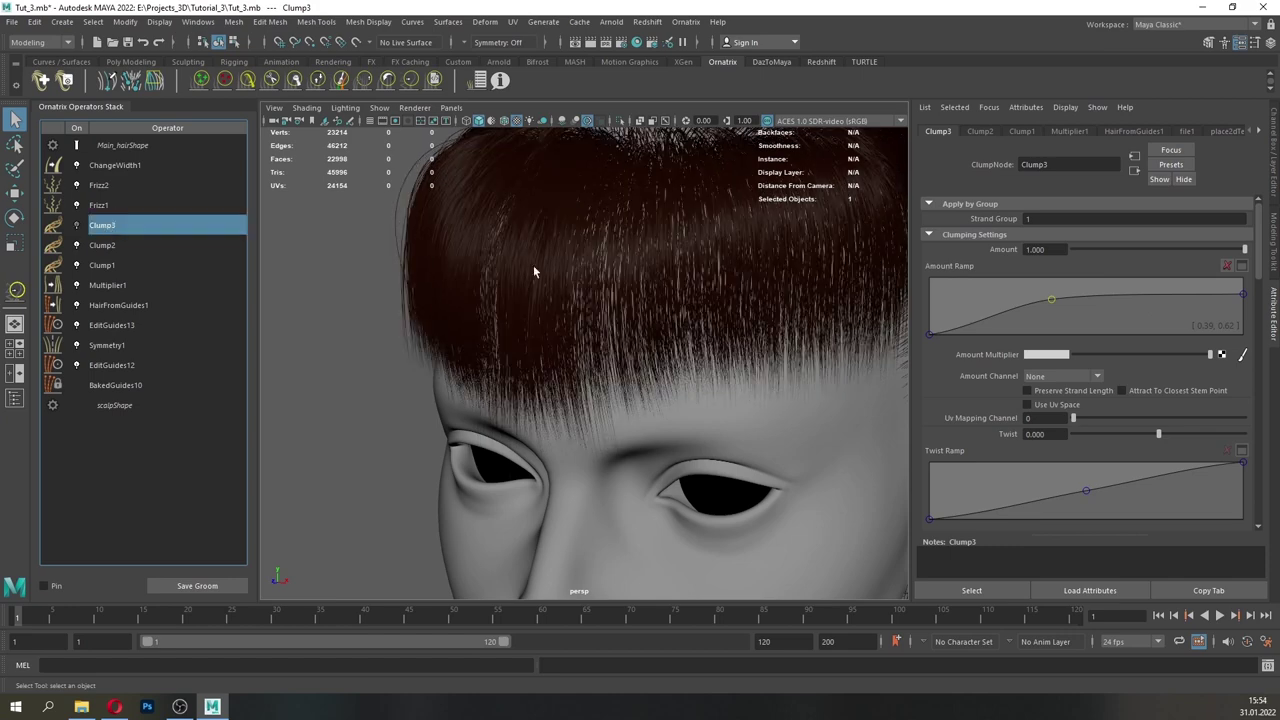
click(78, 225)
click(78, 225)
- Set Clump3's Clump Count to 1500 and create its clumps again
drag(1258, 274, 1267, 384)
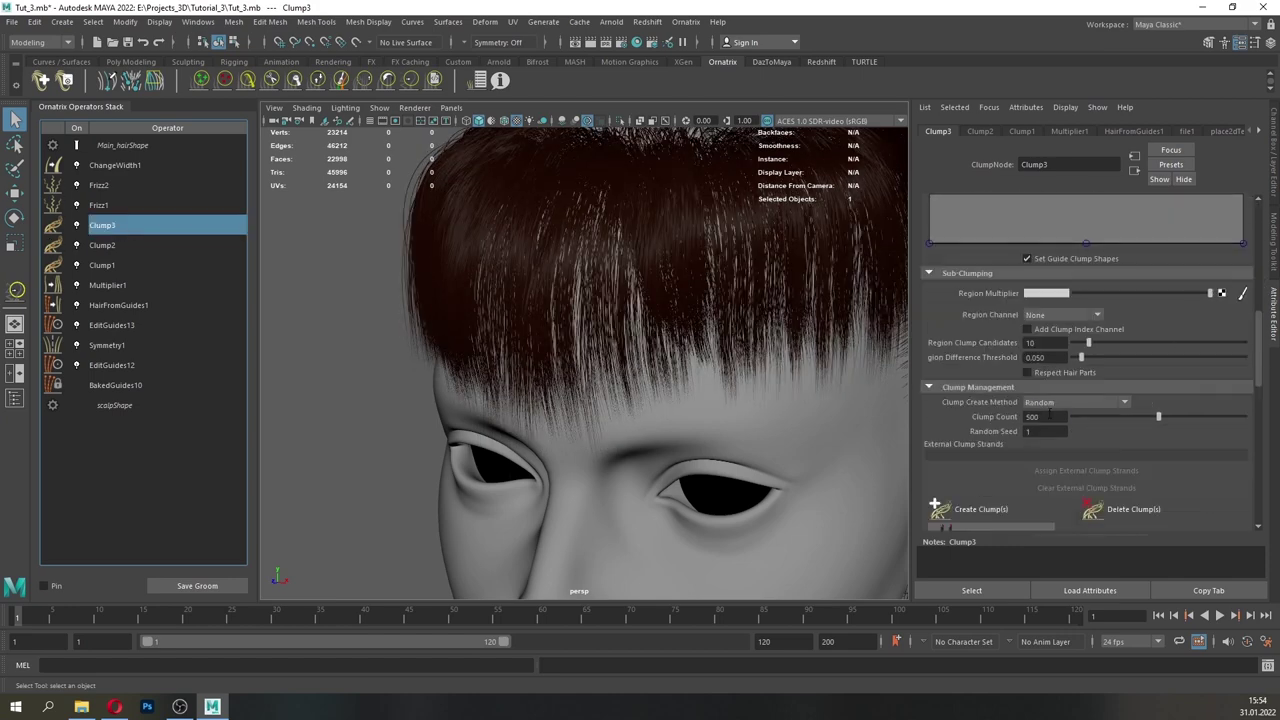
drag(1050, 417, 972, 416)
text(1500)
click(982, 510)
scroll(665, 377, down, 3)
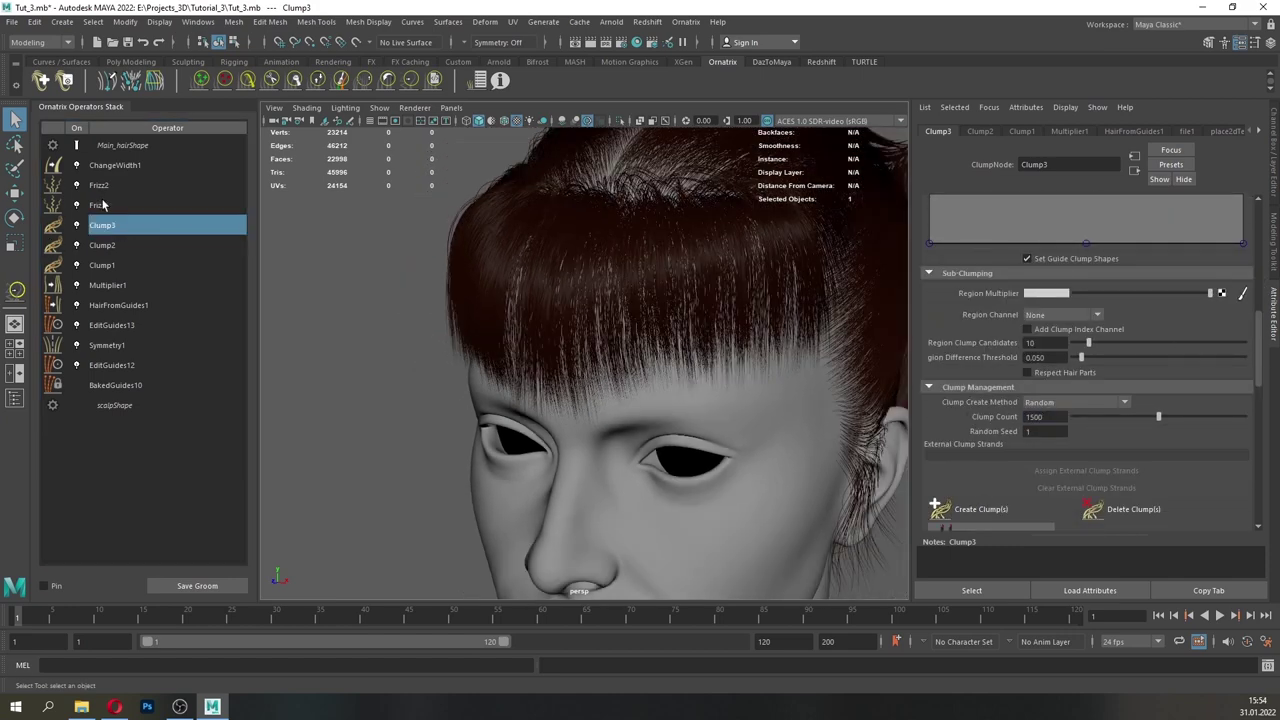
- Compare the hair with Clump3 off and on, and inspect the fringe and temple from several angles
click(77, 225)
click(77, 225)
alt+drag(512, 352, 708, 354)
alt+right_drag(708, 354, 620, 350)
alt+drag(620, 350, 440, 380)
alt+right_drag(440, 380, 700, 401)
alt+drag(700, 401, 714, 406)
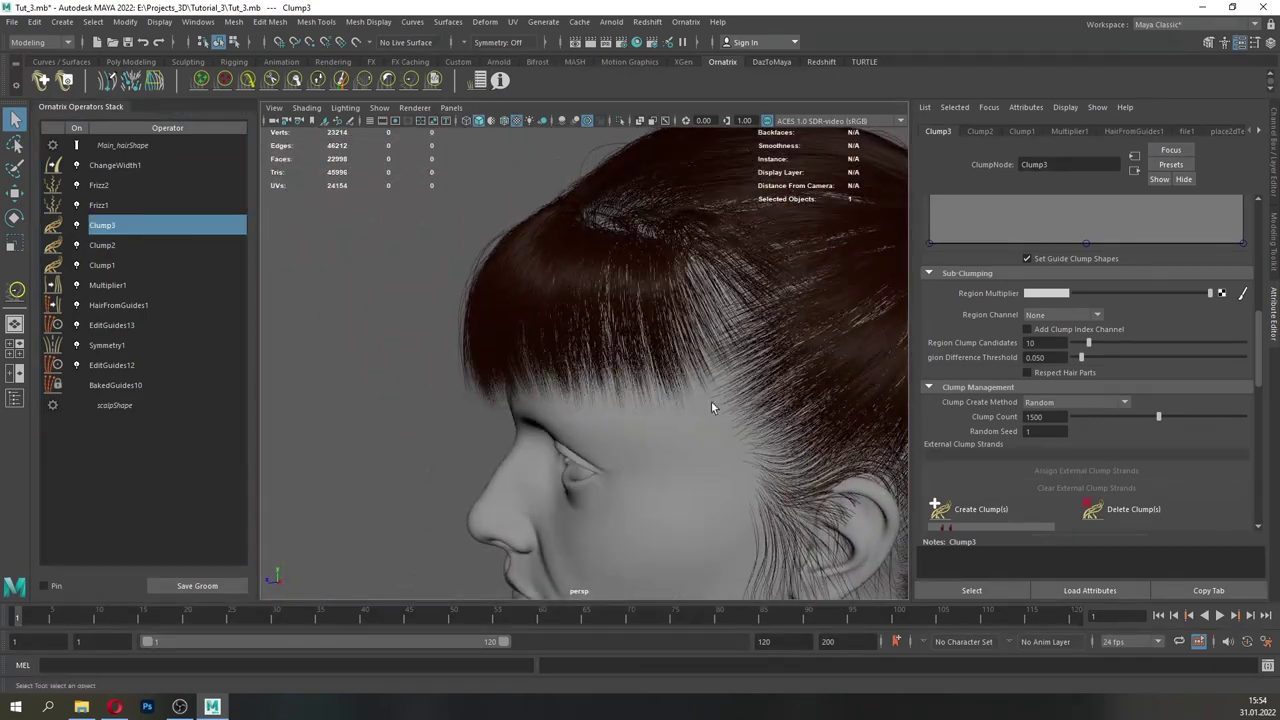
alt+right_drag(714, 406, 383, 328)
- Disable HairFromGuides1 and hide the Head mesh to expose the guides on the scalp near the temple
click(118, 331)
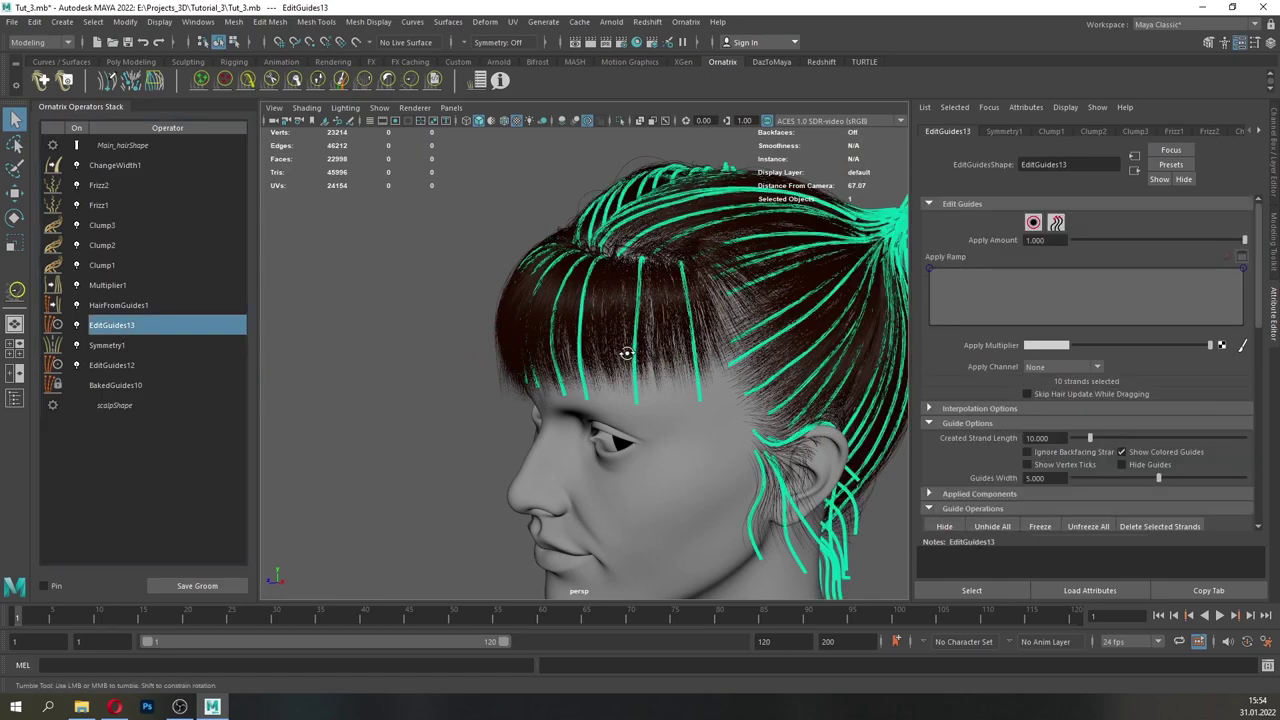
alt+drag(626, 354, 575, 367)
alt+right_drag(575, 367, 609, 406)
alt+drag(609, 406, 530, 360)
click(77, 305)
click(605, 522)
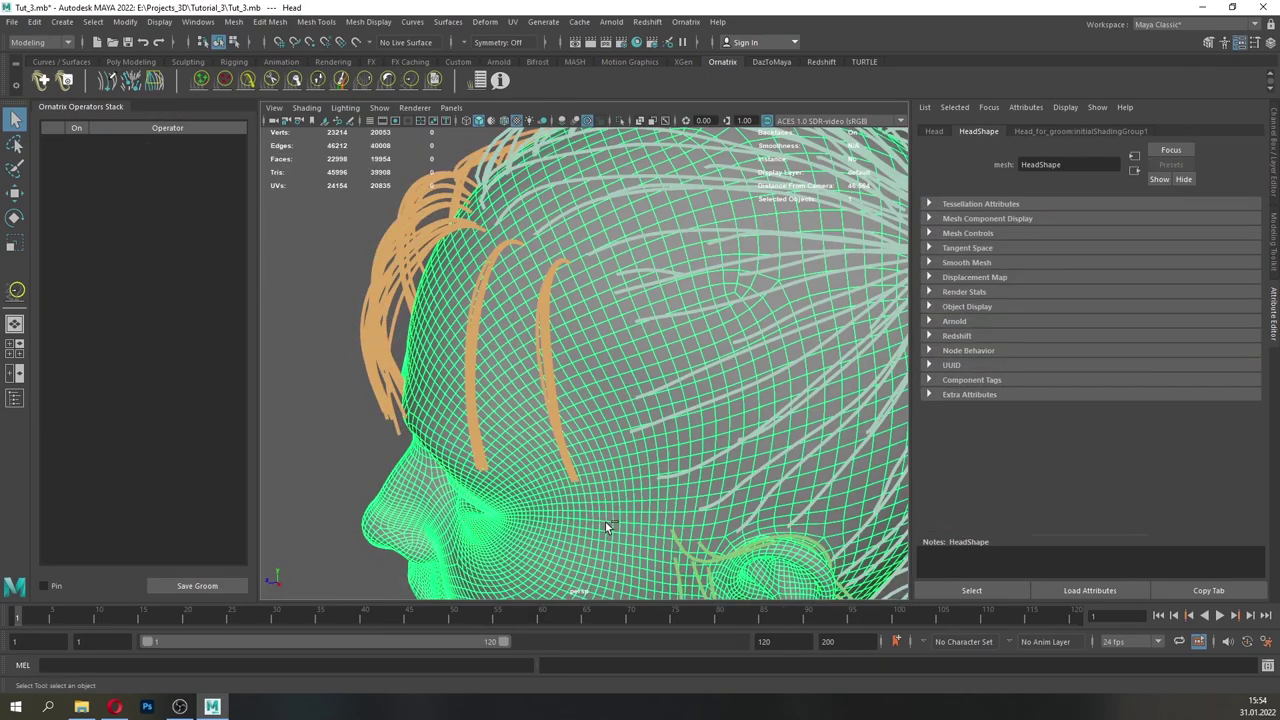
key(ctrl+h)
alt+drag(611, 412, 693, 423)
scroll(693, 423, down, 2)
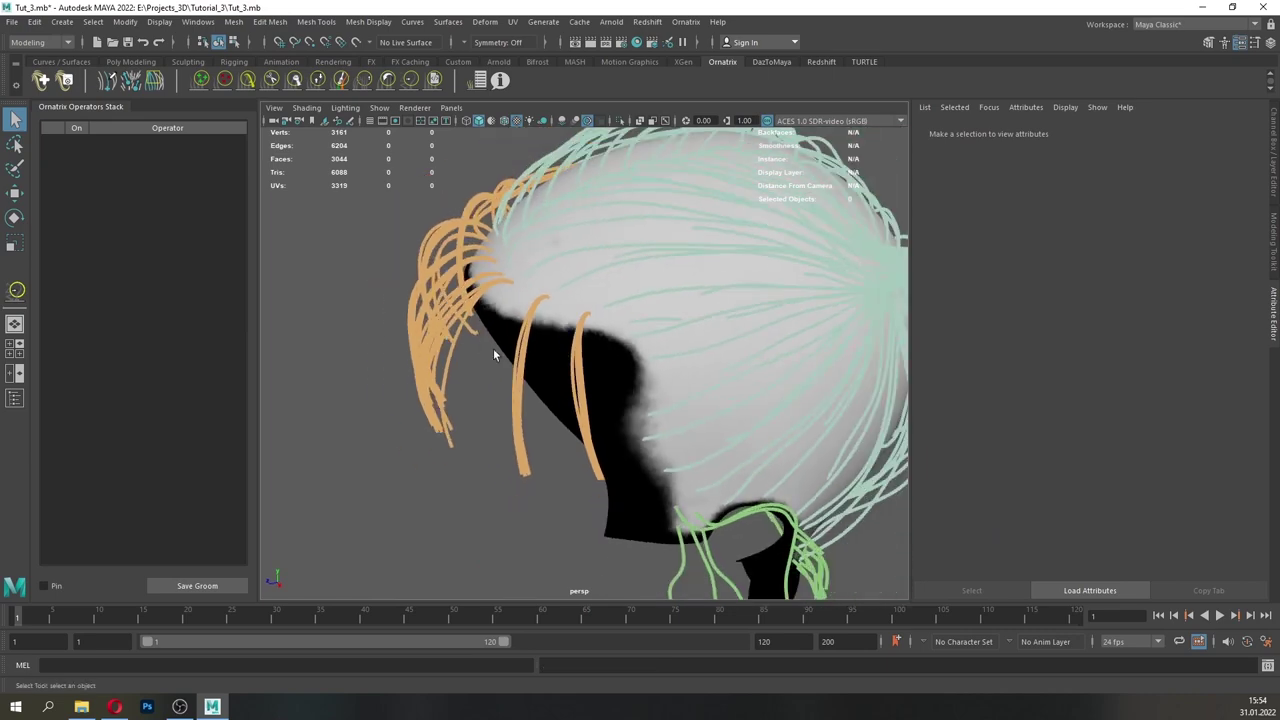
- Plant a new fringe guide in EditGuides12 at the temple hairline, just behind the last fringe guide
click(432, 343)
click(118, 365)
click(1036, 225)
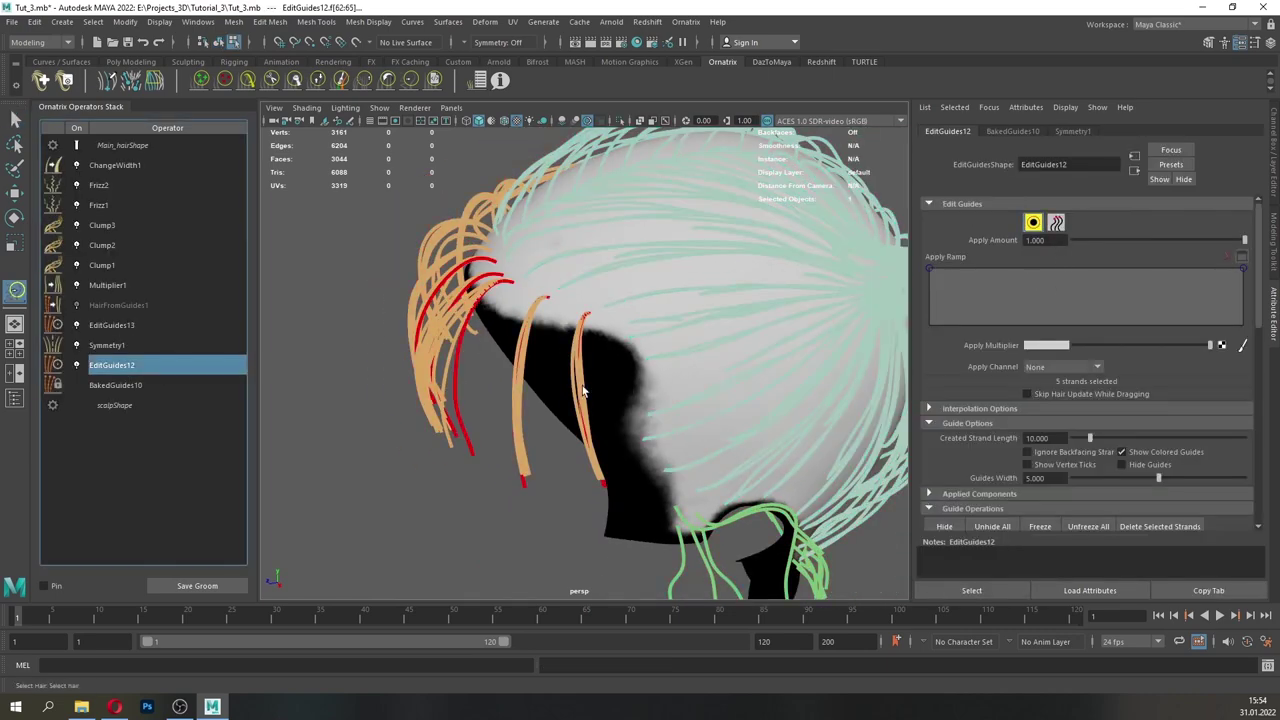
click(583, 390)
drag(1260, 272, 1271, 350)
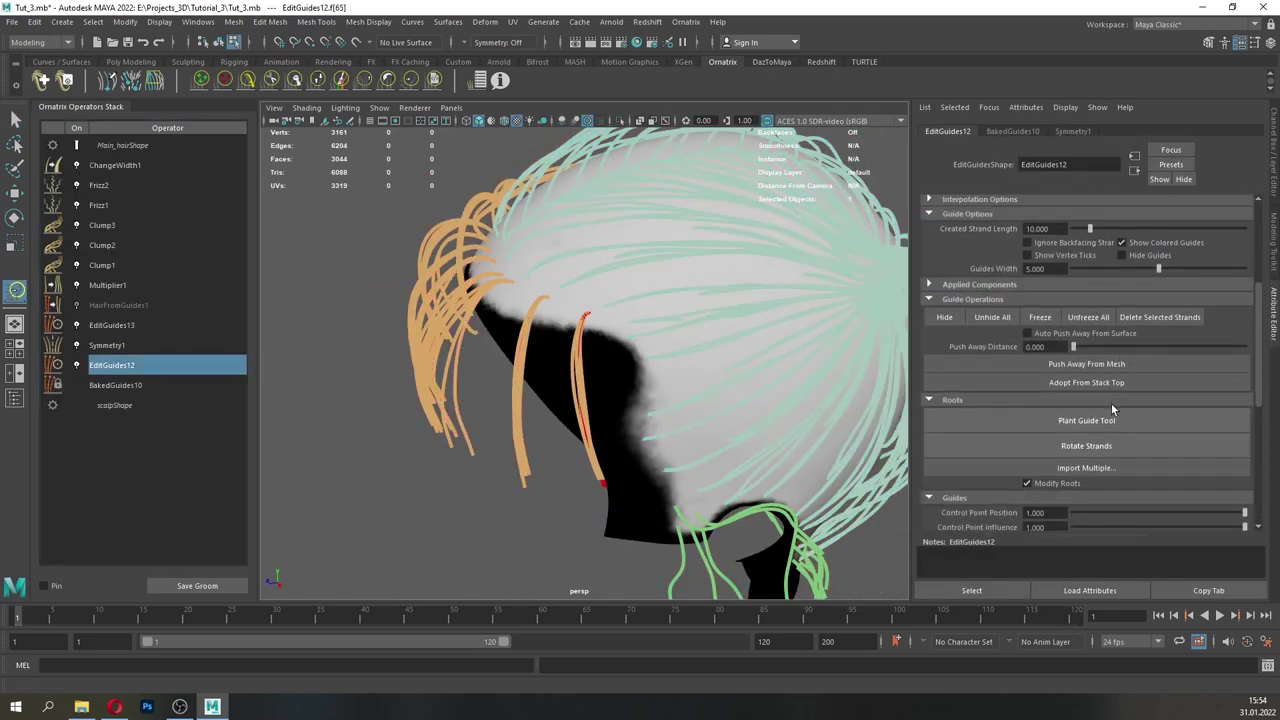
click(1108, 412)
alt+drag(632, 350, 649, 372)
scroll(649, 372, up, 3)
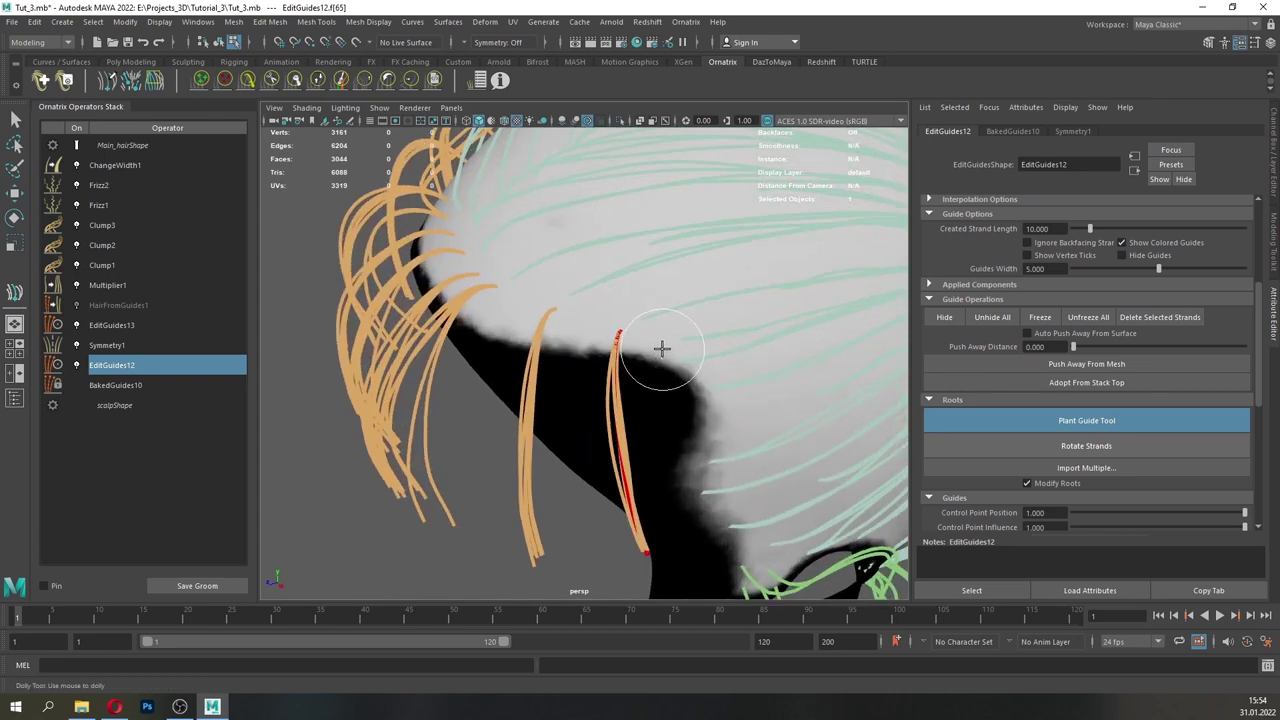
click(661, 350)
click(14, 120)
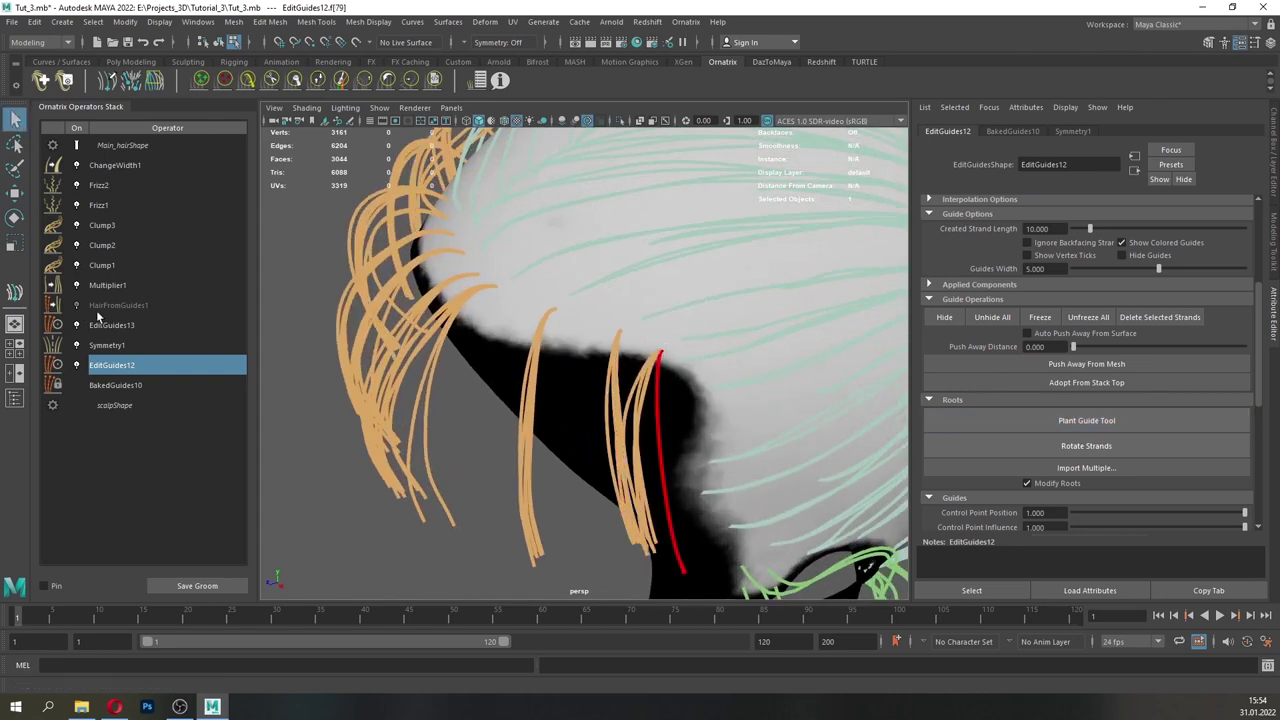
- Re-enable the HairFromGuides1 operator to regenerate the hair from the guides
click(104, 324)
scroll(569, 400, down, 1)
click(136, 306)
click(78, 306)
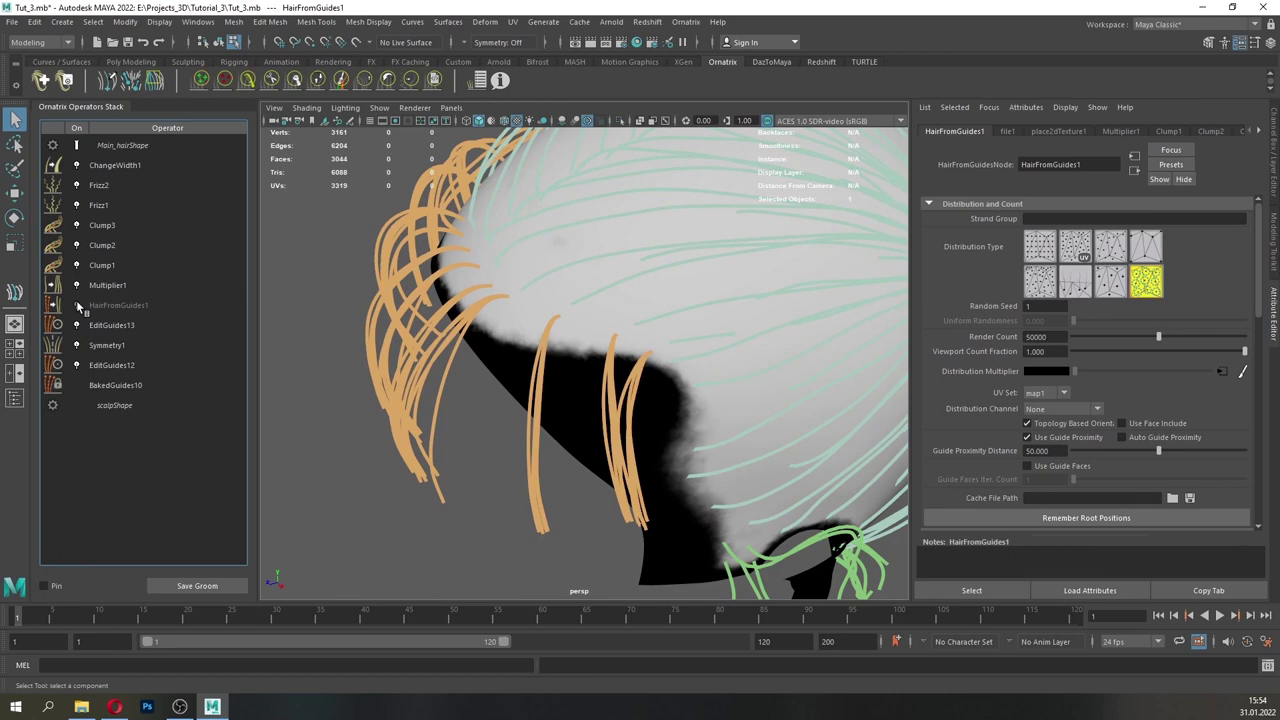
click(80, 306)
- Create the clumps again in Clump1, Clump2 and Clump3
click(115, 266)
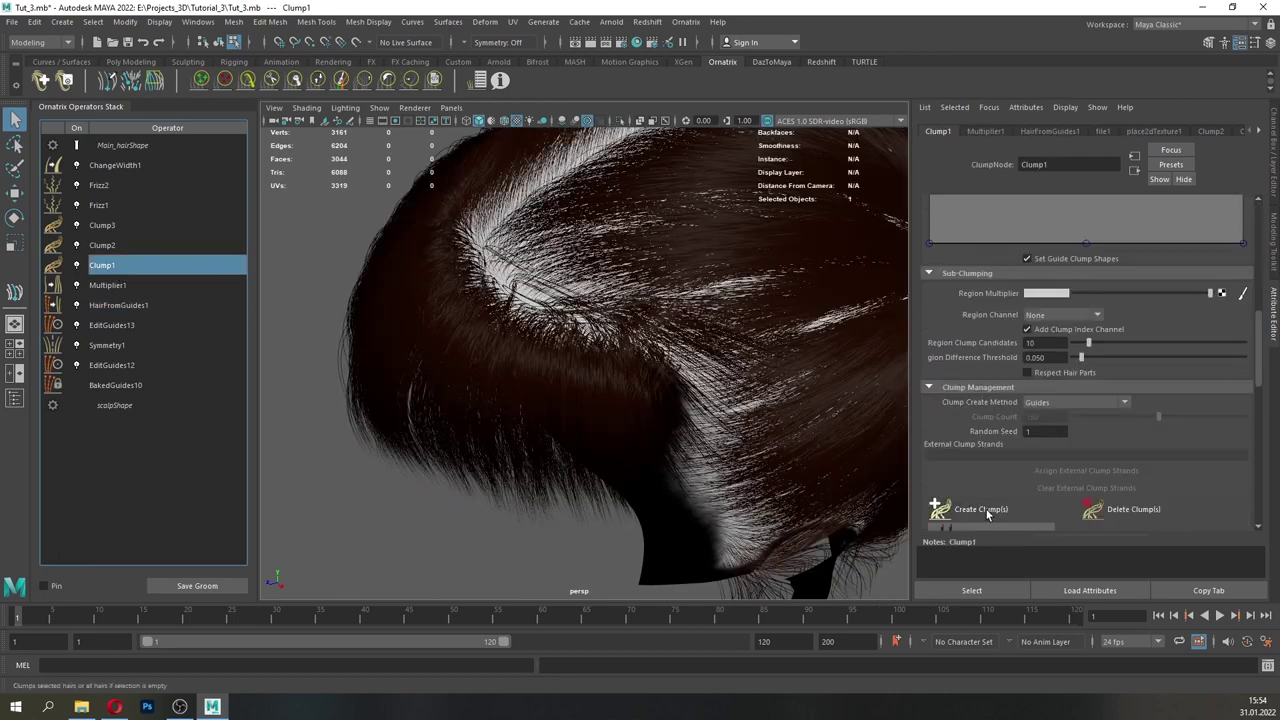
click(110, 246)
click(1006, 513)
click(128, 228)
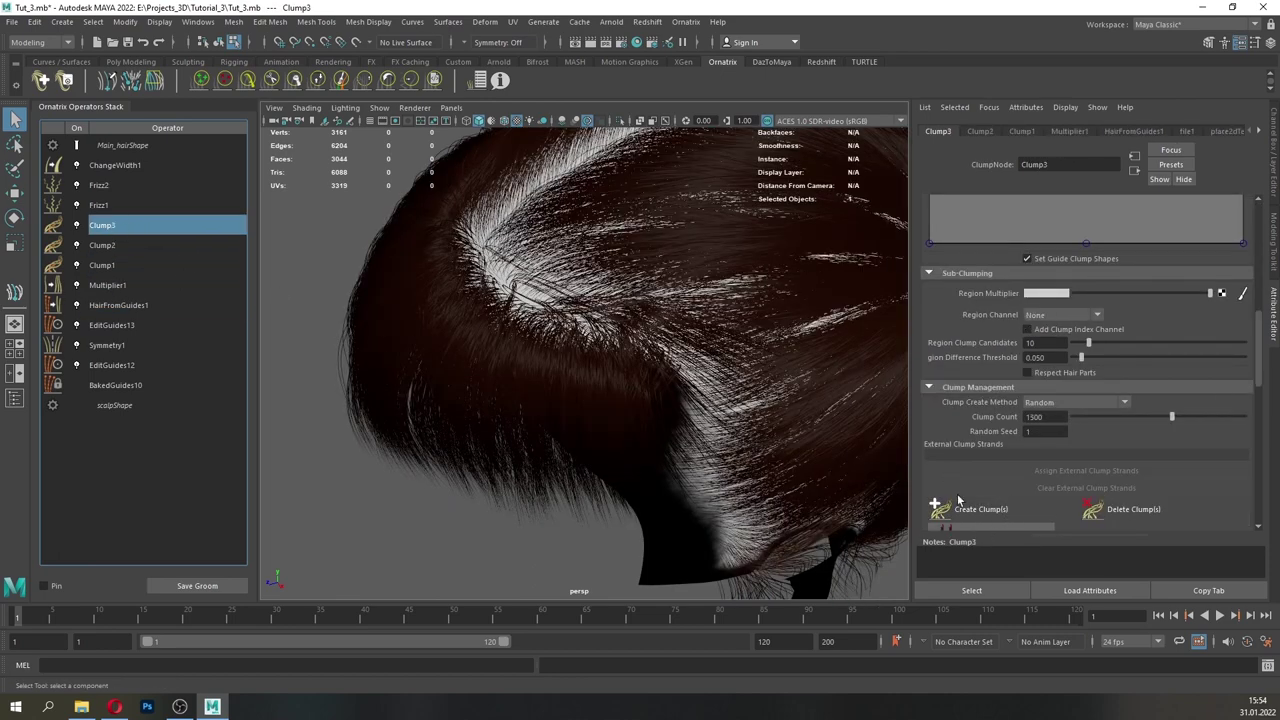
click(956, 503)
- Unhide the Head mesh through the Outliner and deselect it
scroll(583, 354, down, 5)
alt+drag(528, 302, 586, 146)
click(198, 22)
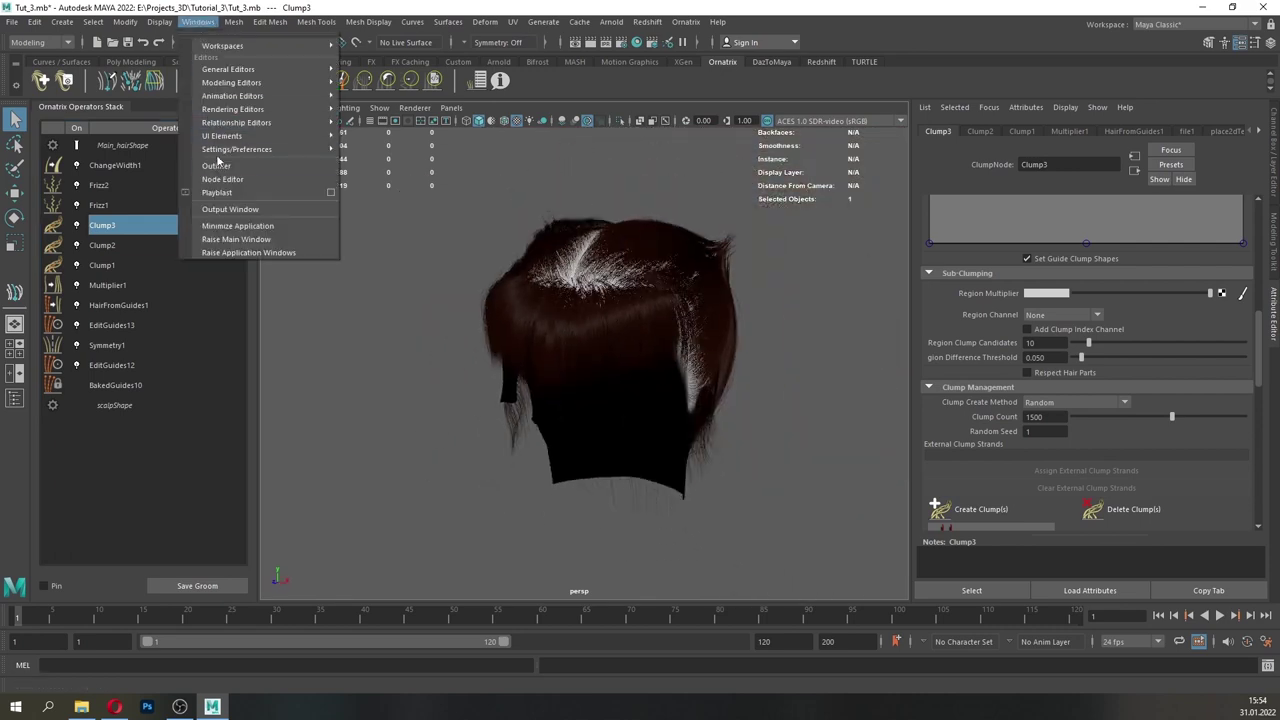
click(218, 166)
click(384, 271)
key(h)
click(573, 167)
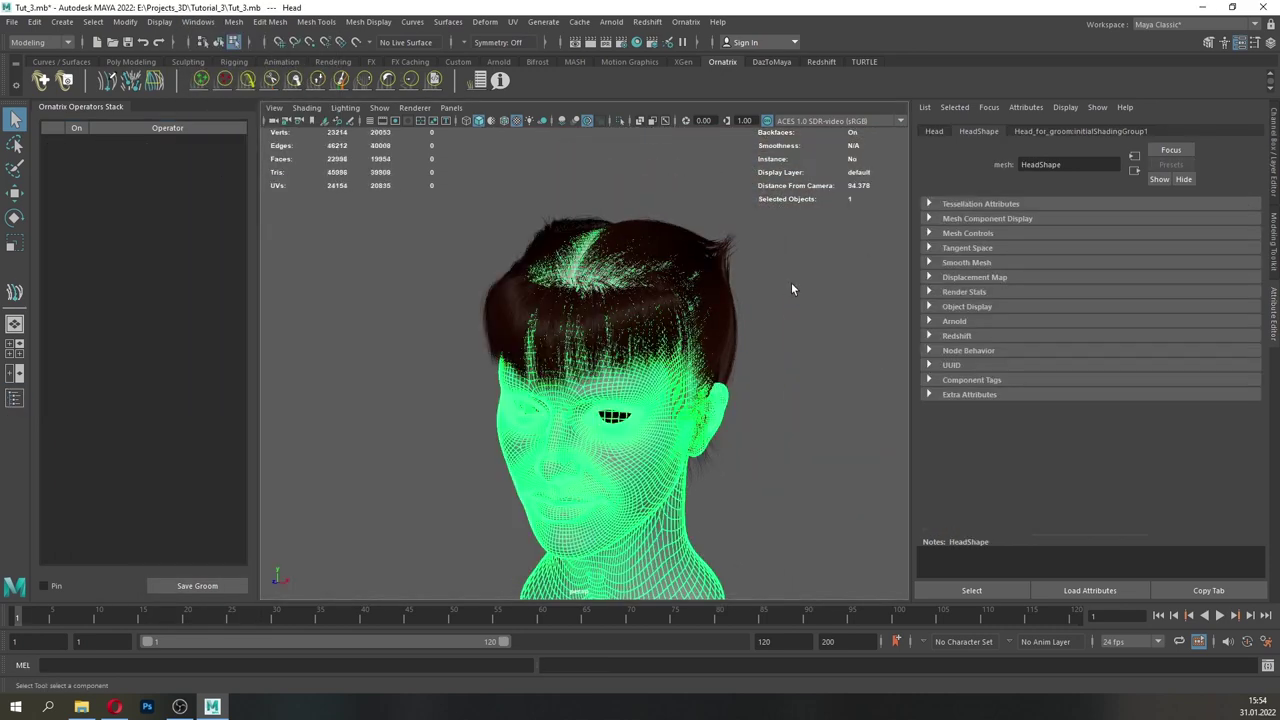
click(801, 352)
- Select the Main_hair groom through the Outliner and add a Clump operator above Frizz2
alt+drag(725, 360, 551, 362)
scroll(560, 365, up, 5)
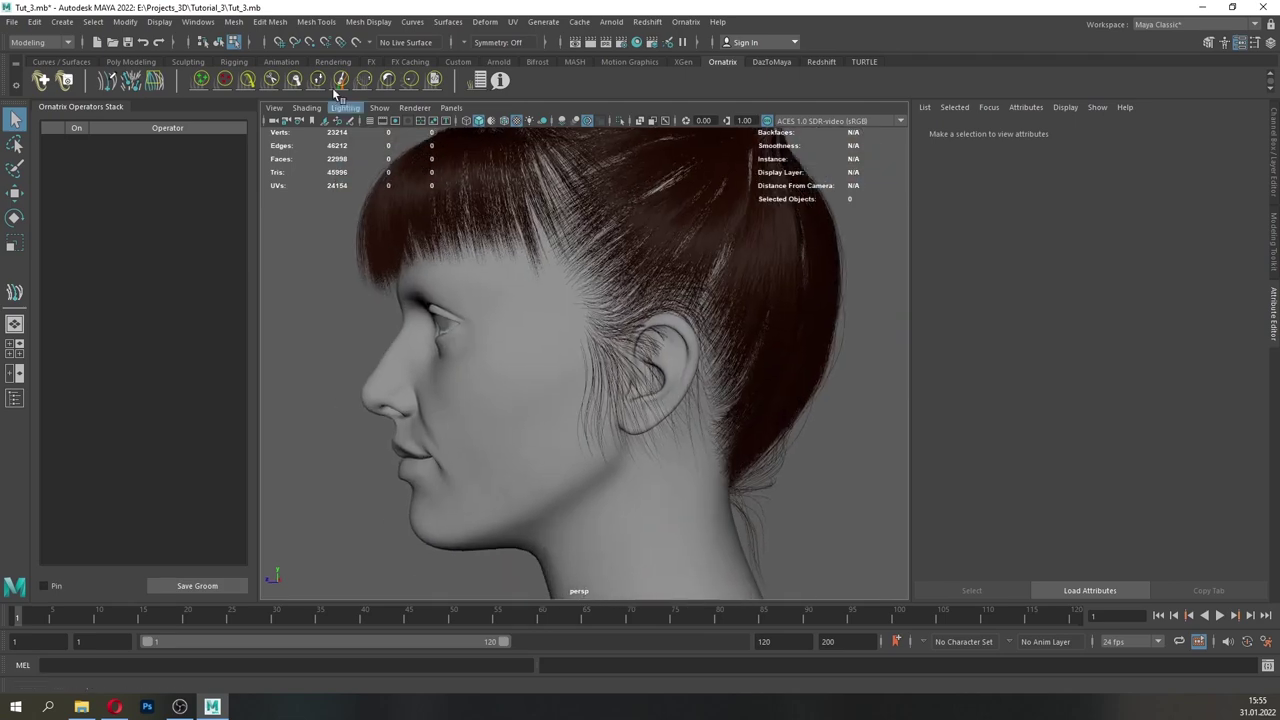
click(197, 21)
click(222, 167)
click(393, 299)
click(573, 167)
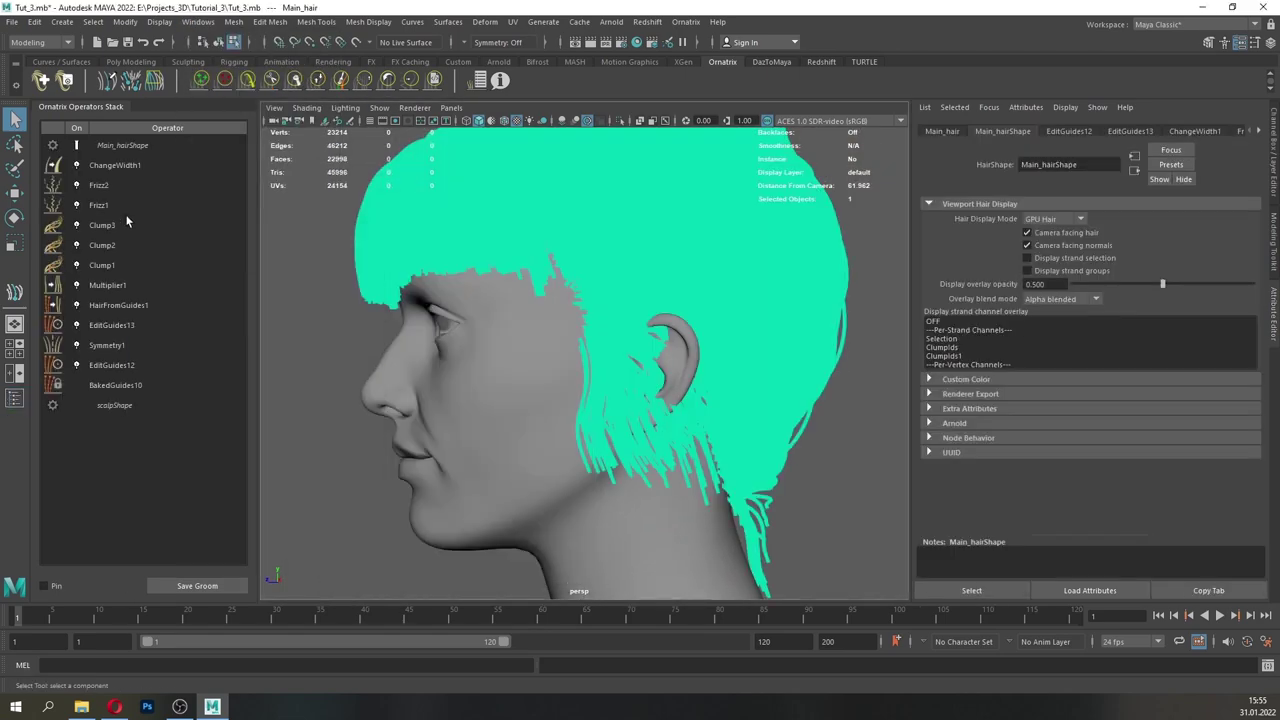
click(118, 186)
alt+drag(452, 372, 880, 322)
click(686, 22)
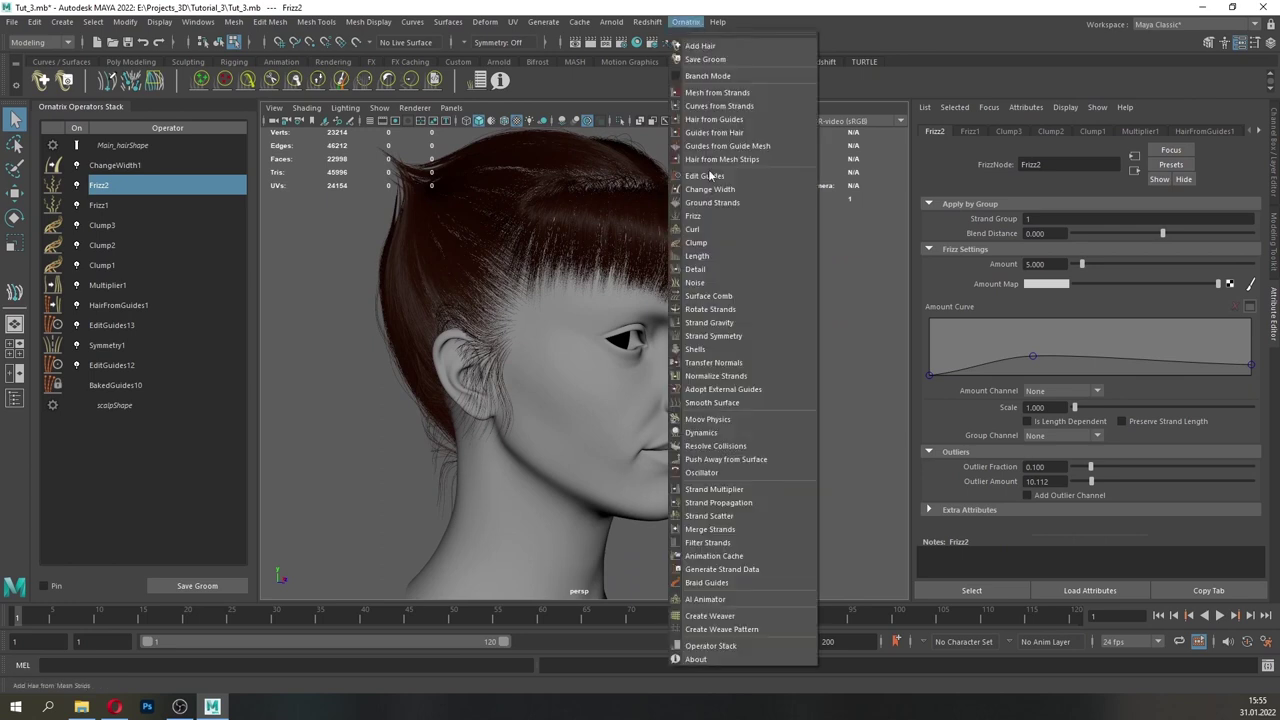
click(713, 245)
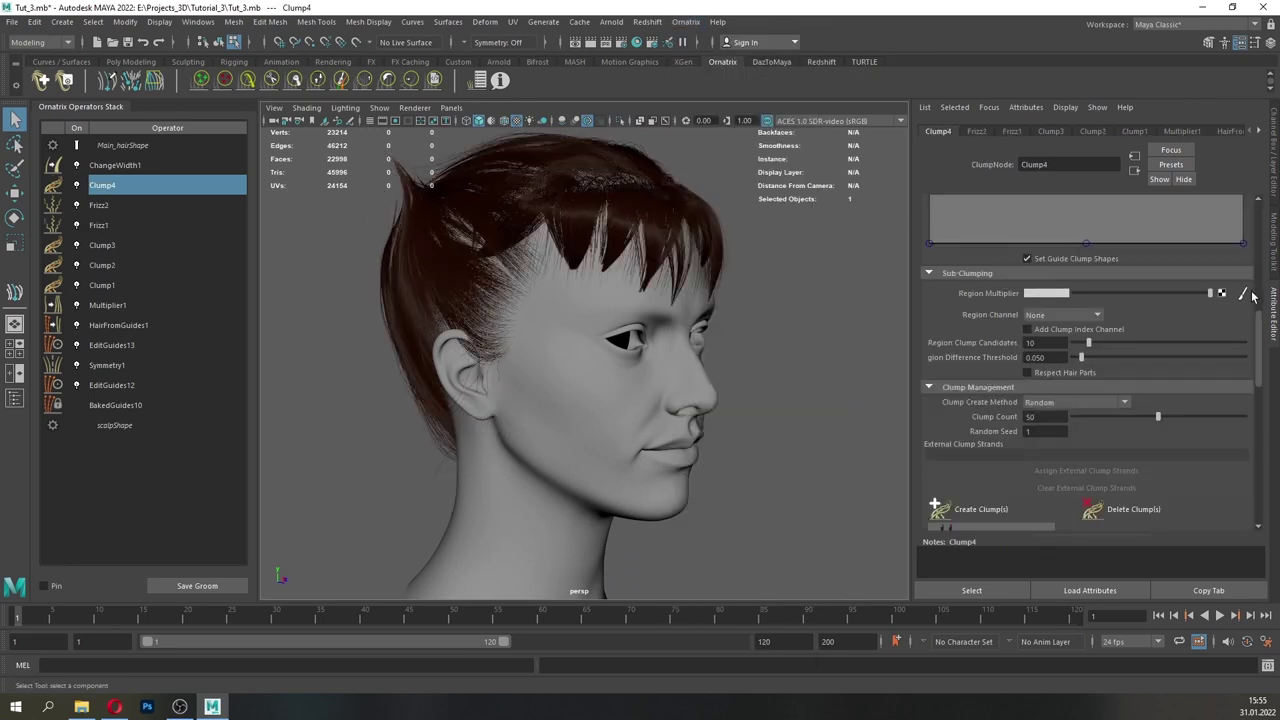
- Restrict Clump4 to strand group 2 and move the middle point of its Amount Ramp to about 0.25, 0.69
drag(1257, 325, 1257, 215)
click(1055, 219)
text(2)
key(Return)
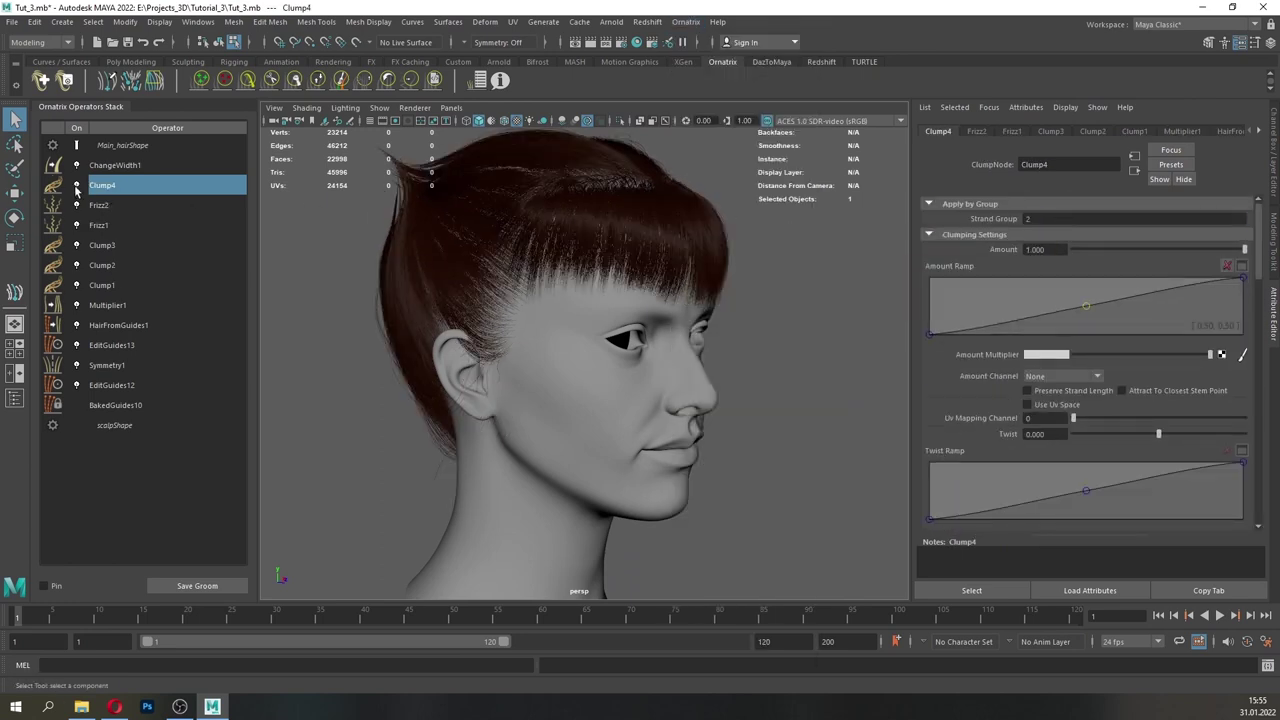
drag(1260, 261, 1259, 265)
drag(1086, 288, 1008, 277)
- Set Clump4's Clump Create Method to Guides and create the clumps
drag(1257, 267, 1274, 374)
click(1062, 361)
click(1045, 403)
click(1005, 472)
- Raise Clump4's Flyaway Fraction to 0.137 and check the loose strands around the ear
alt+drag(651, 366, 511, 366)
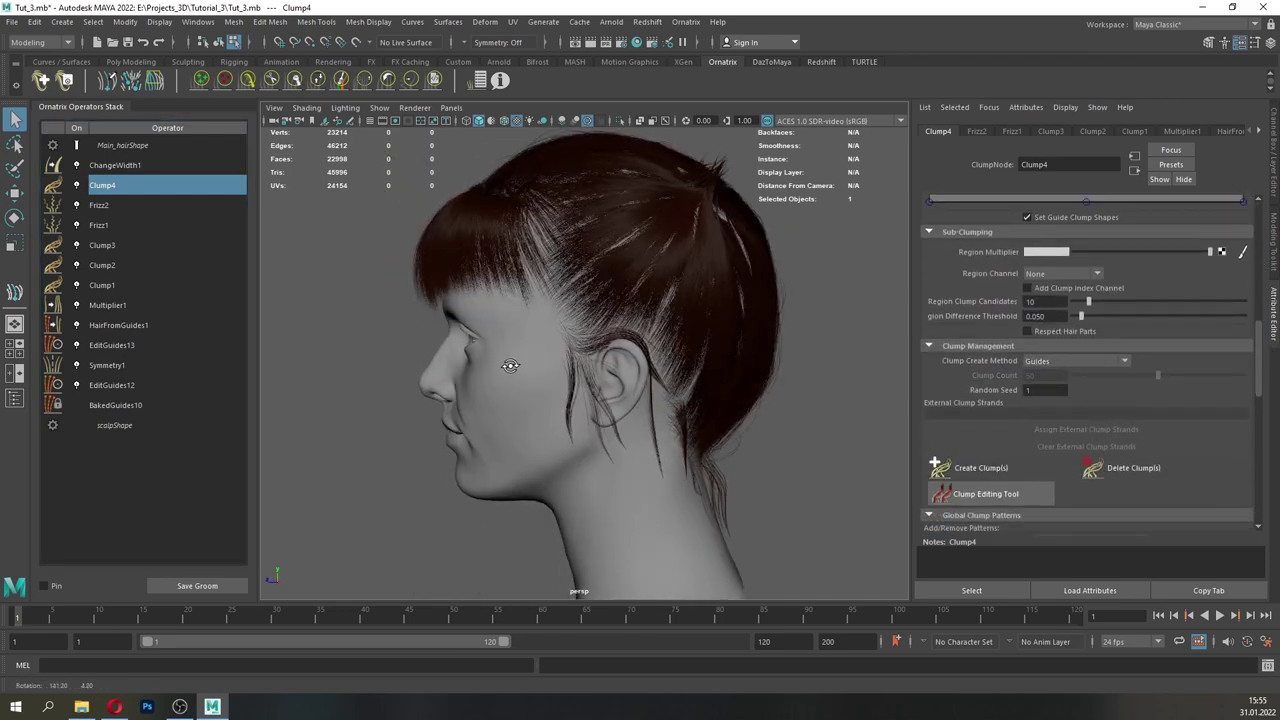
scroll(511, 372, up, 3)
alt+middle_drag(628, 432, 511, 409)
scroll(511, 409, up, 2)
drag(1261, 372, 1270, 274)
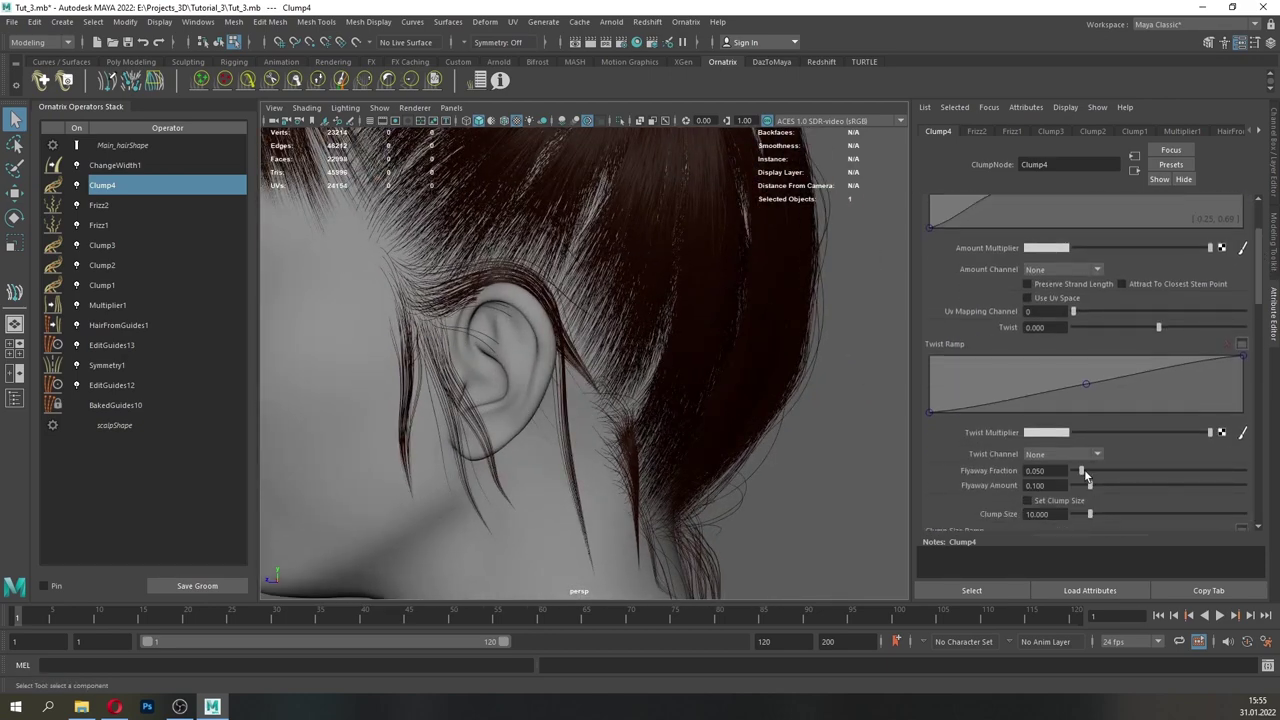
drag(1083, 470, 1096, 470)
scroll(775, 450, down, 4)
alt+drag(765, 454, 729, 457)
scroll(729, 457, up, 3)
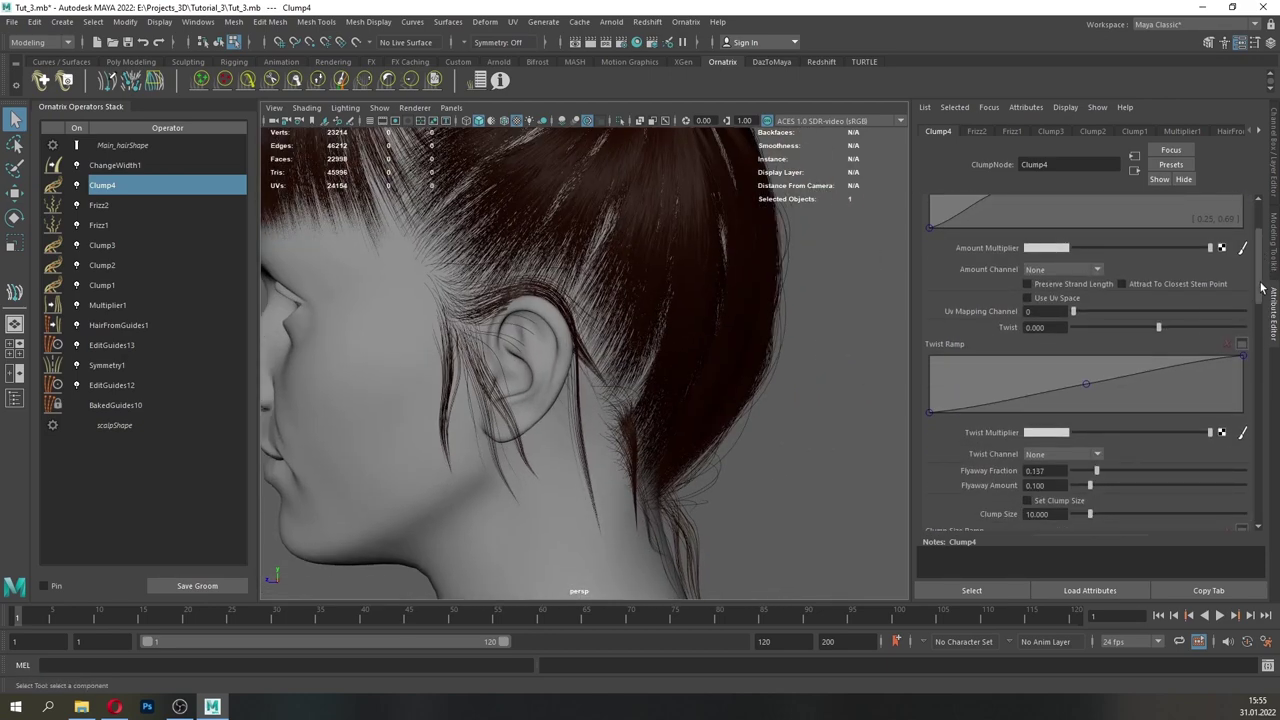
- Enable Preserve Strand Length in Clump4 and lower its Amount Ramp to about 0.52 at the middle point and 0.9 at the end
drag(1262, 288, 1270, 186)
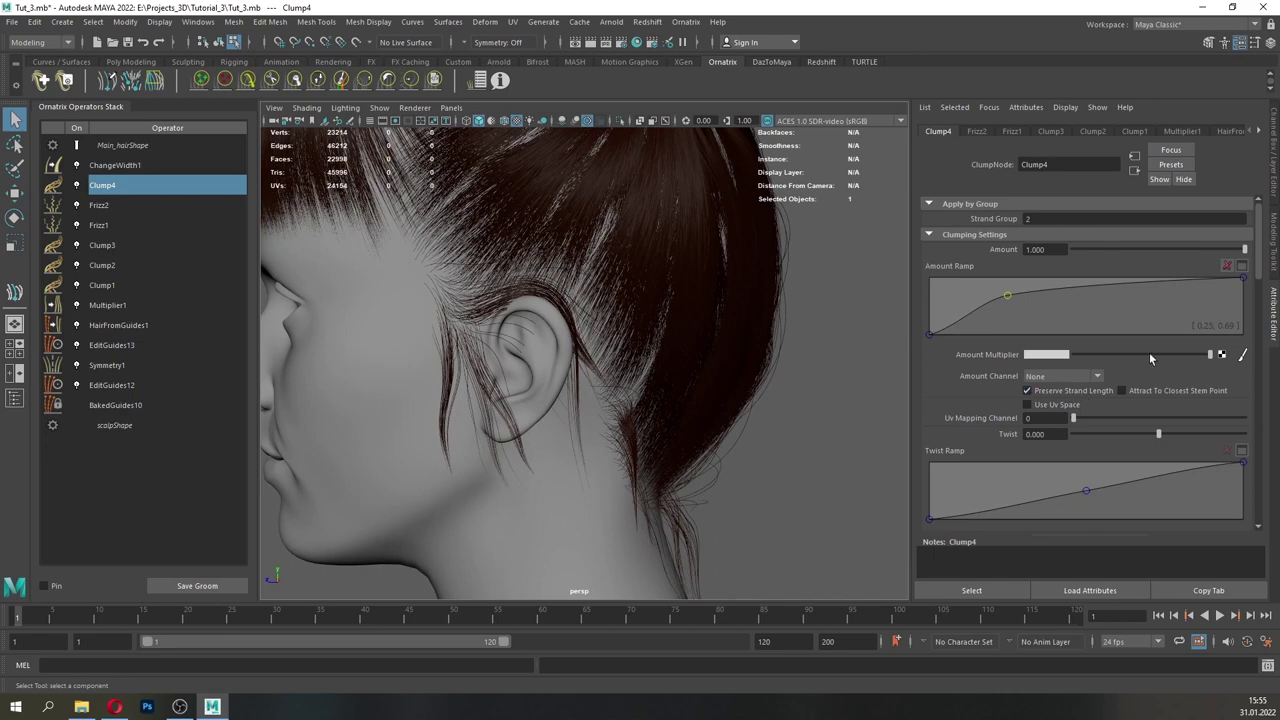
drag(1249, 286, 1252, 290)
drag(1007, 296, 1006, 301)
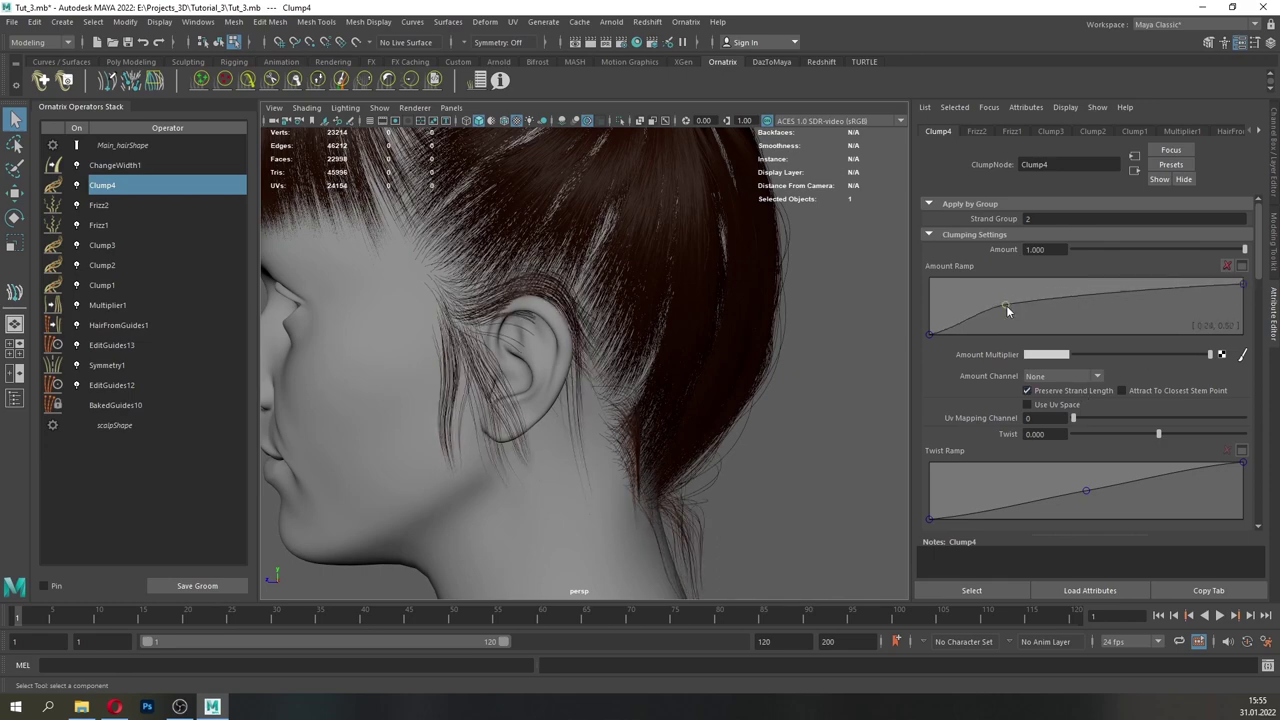
- Move the middle point of Clump4's Amount Ramp to about 0.29, 0.43 and lower its end to 0.60, checking the nape hair
scroll(574, 418, down, 4)
alt+drag(574, 418, 545, 467)
scroll(545, 467, up, 3)
drag(1018, 308, 1019, 311)
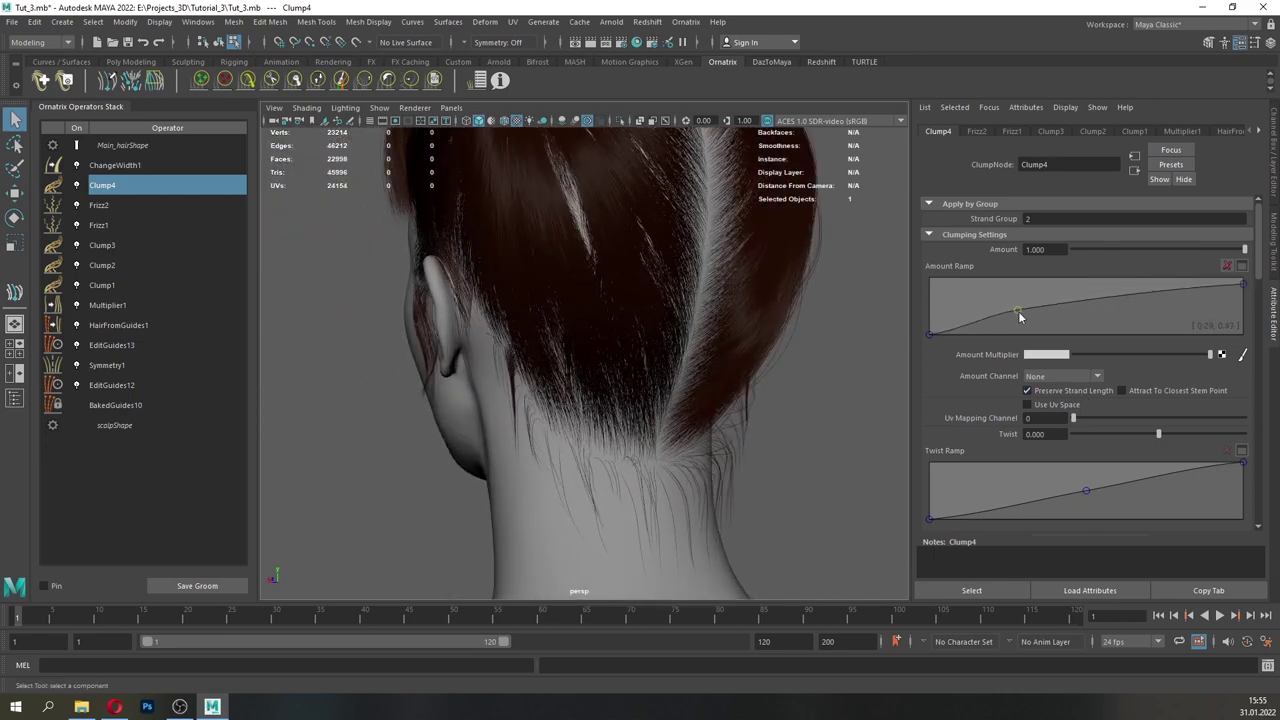
drag(1246, 284, 1249, 300)
alt+drag(732, 397, 872, 403)
scroll(872, 403, down, 4)
alt+drag(657, 402, 526, 363)
scroll(526, 367, up, 4)
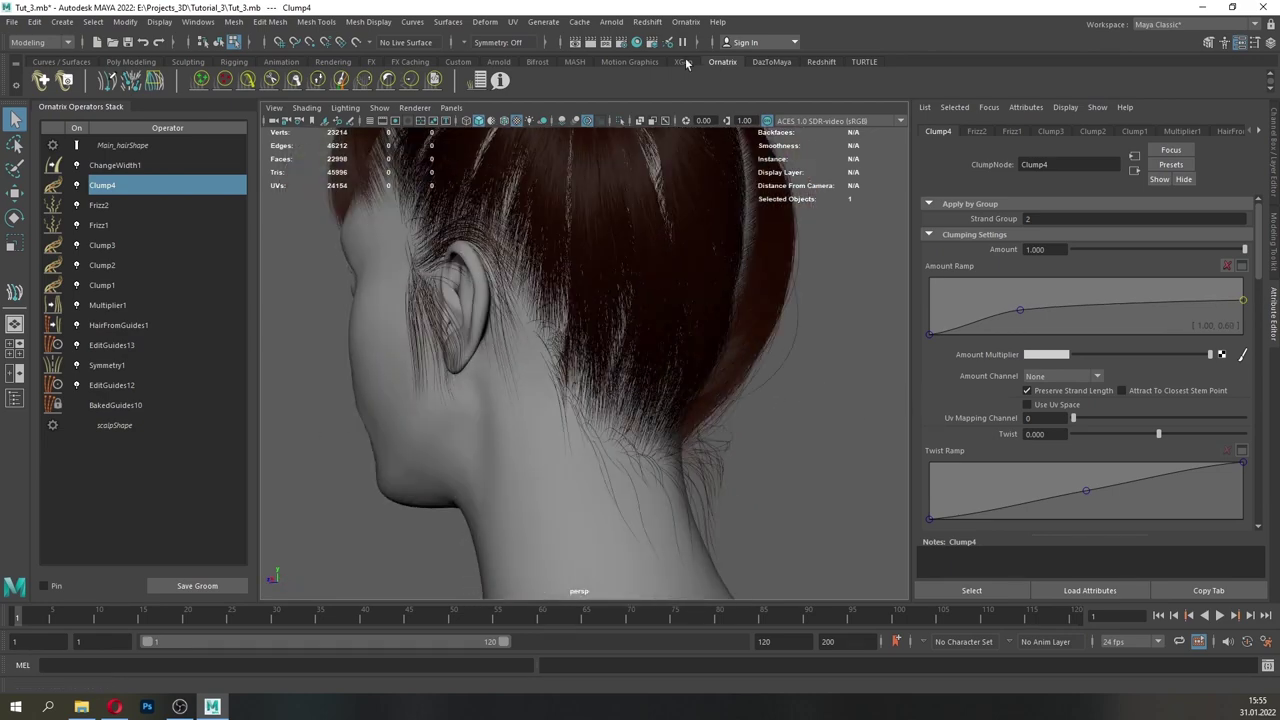
- Rename the Clump4 operator as Clump_str2
click(686, 24)
click(686, 24)
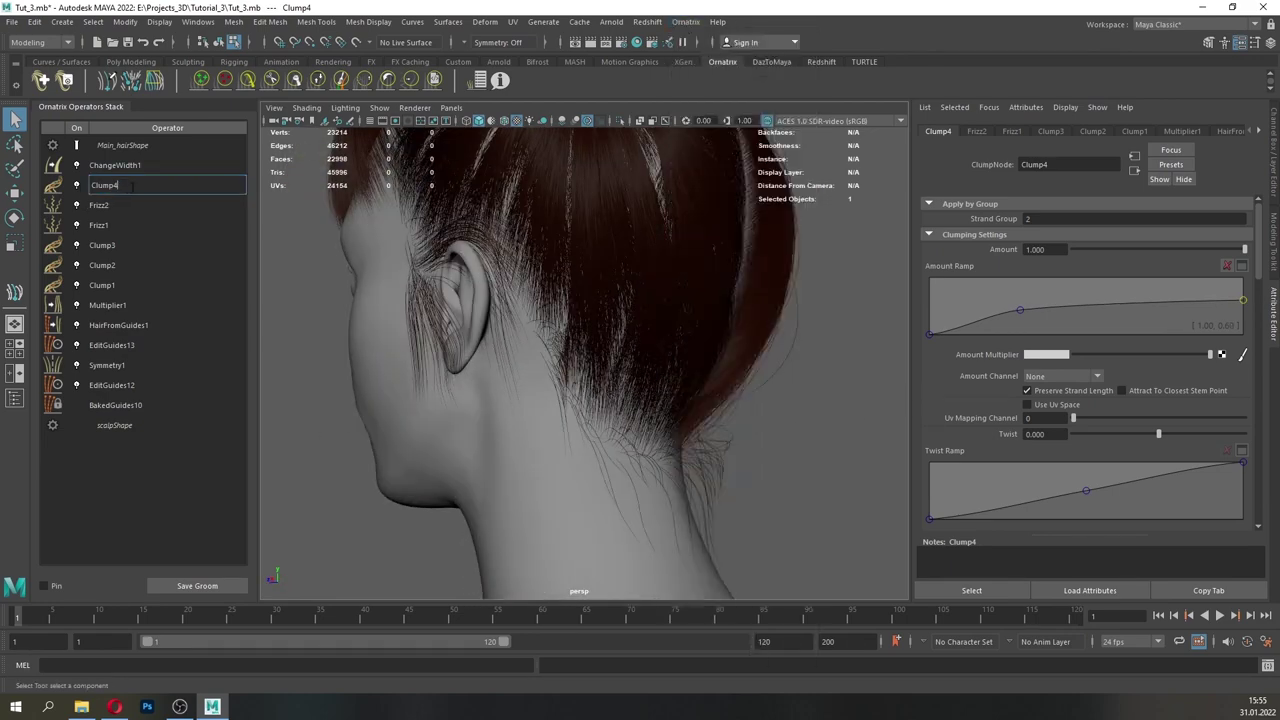
text(2)
key(Return)
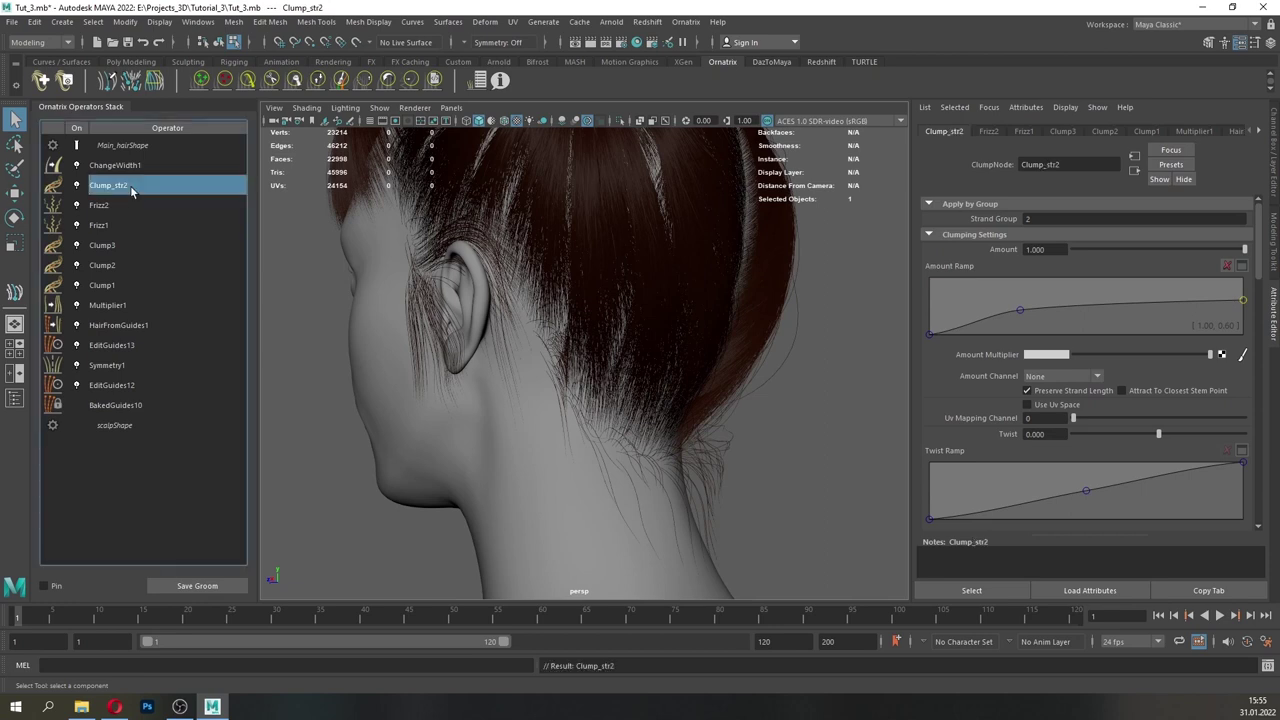
- Rename the Frizz2 operator as Frizz_str1 and the Frizz1 operator as Frizz_str0
click(128, 205)
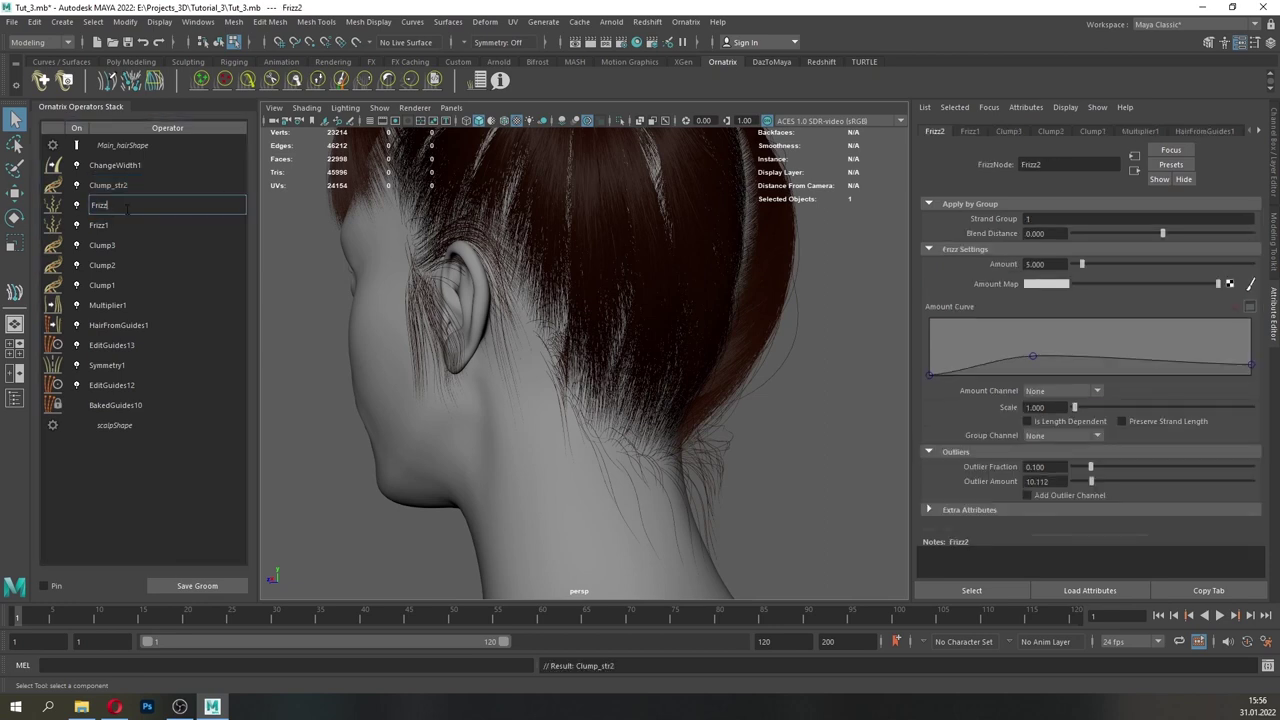
key(Return)
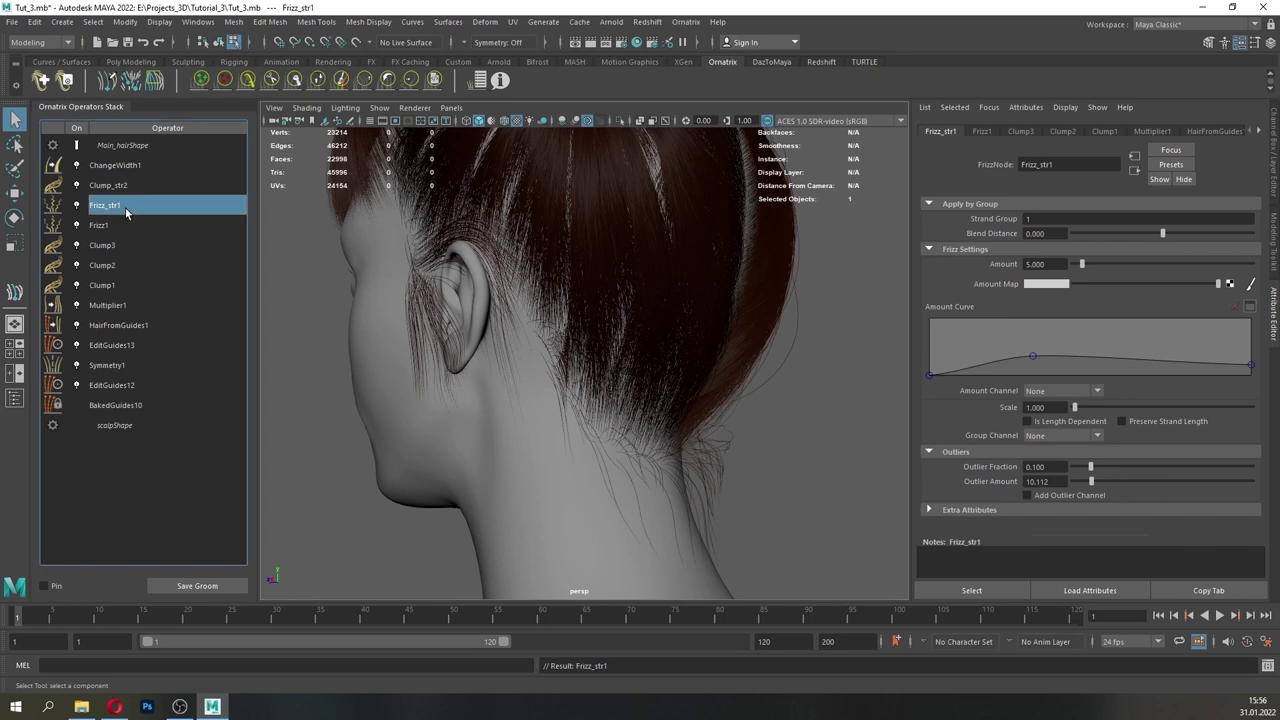
double_click(128, 225)
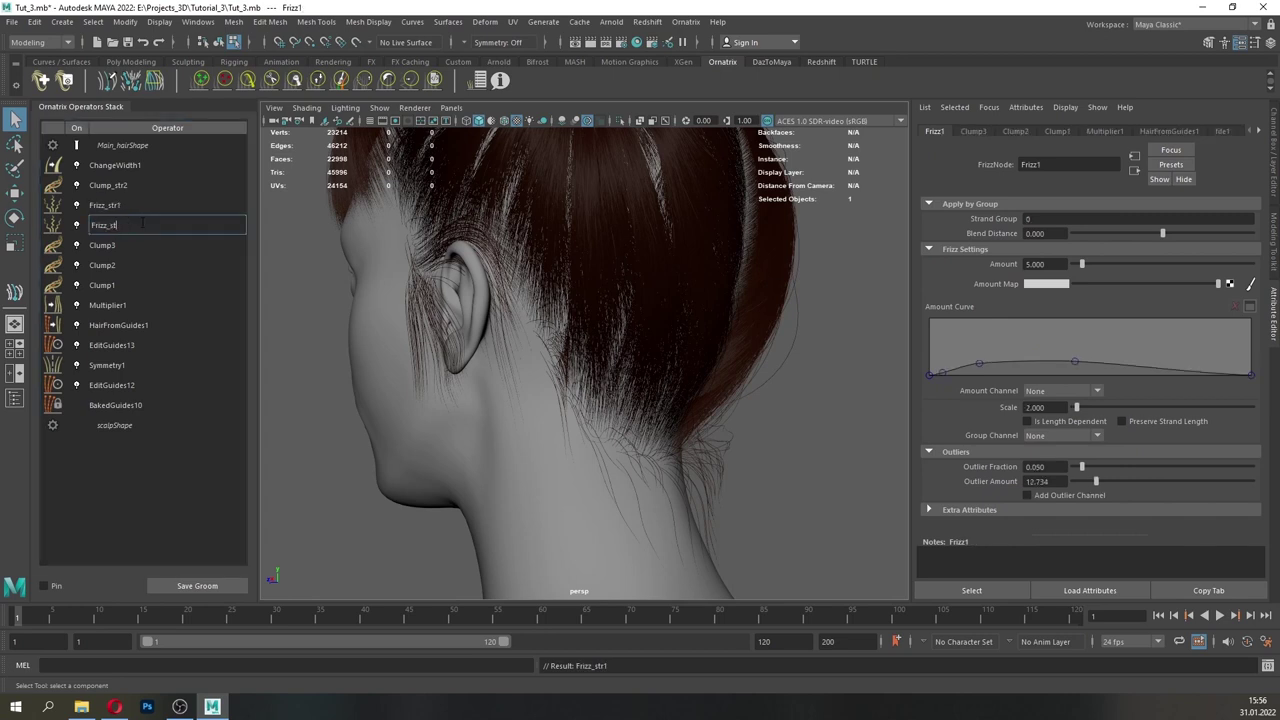
key(Return)
- Rename the Clump3, Clump2 and Clump1 operators as Clump_str1, Clump_str0 and Clump_str0_0 respectively
double_click(143, 245)
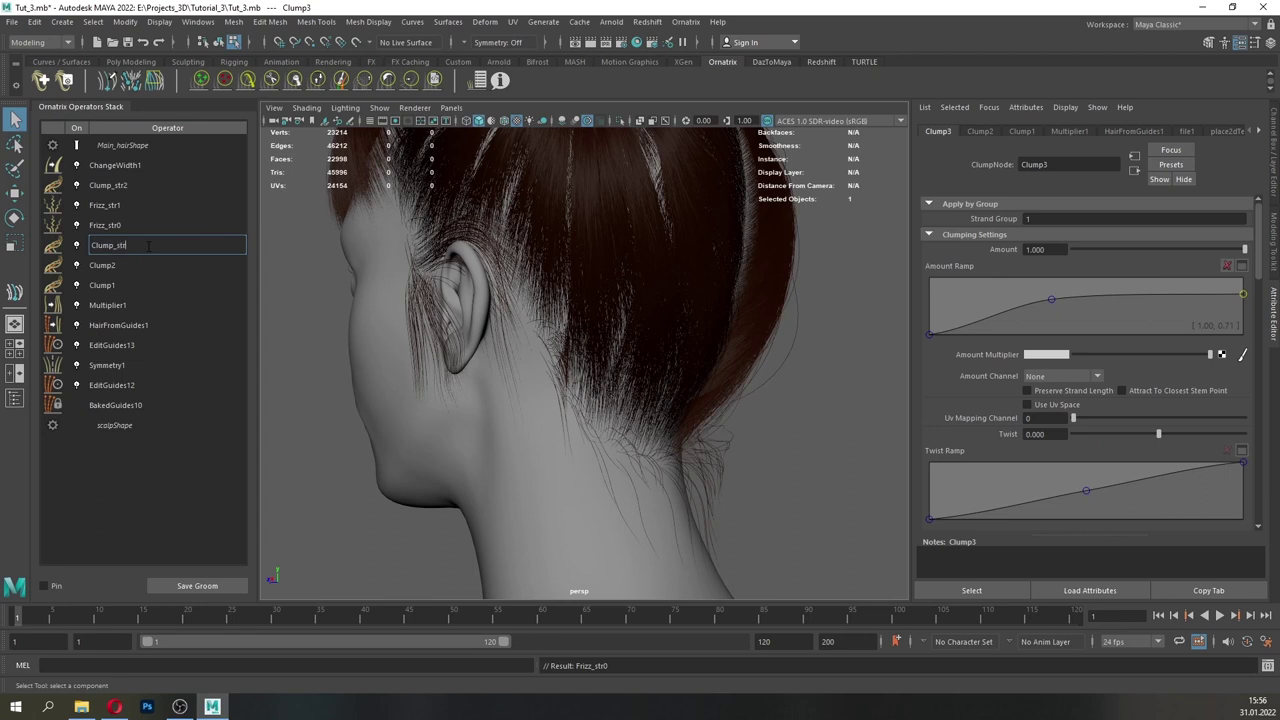
text(Clump_str1)
key(Return)
double_click(128, 265)
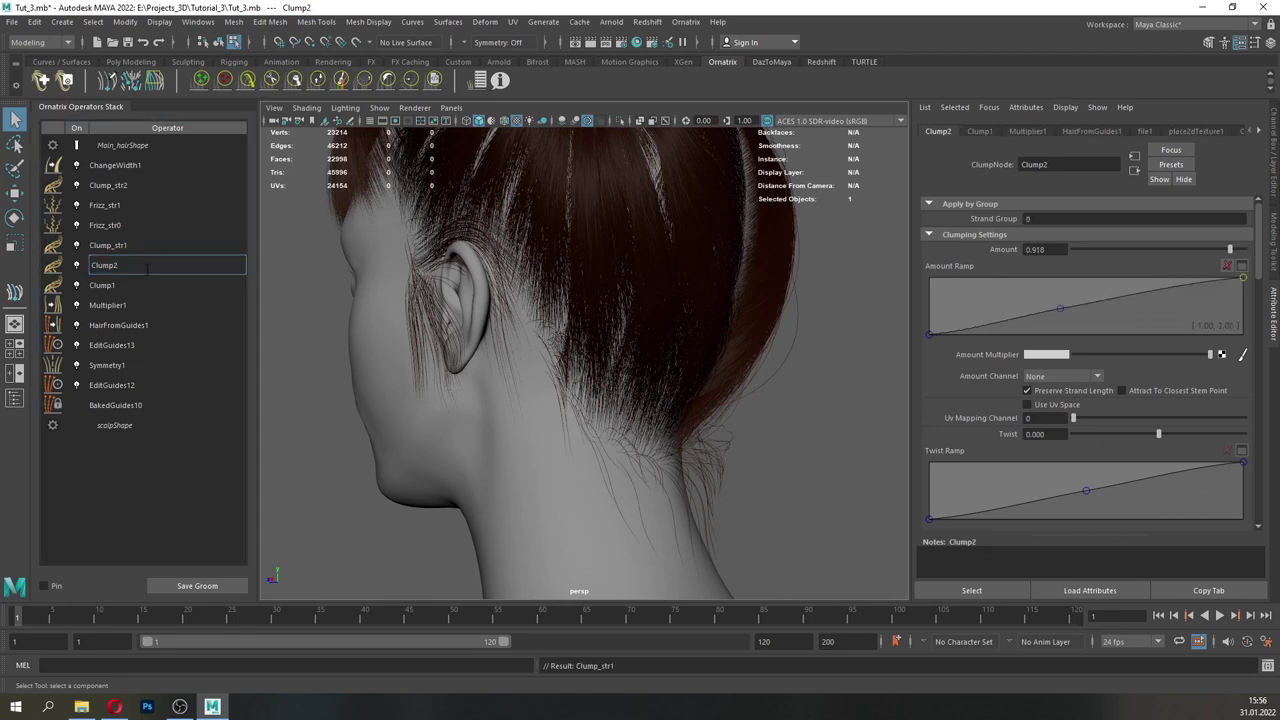
text(Clump_str0)
key(Return)
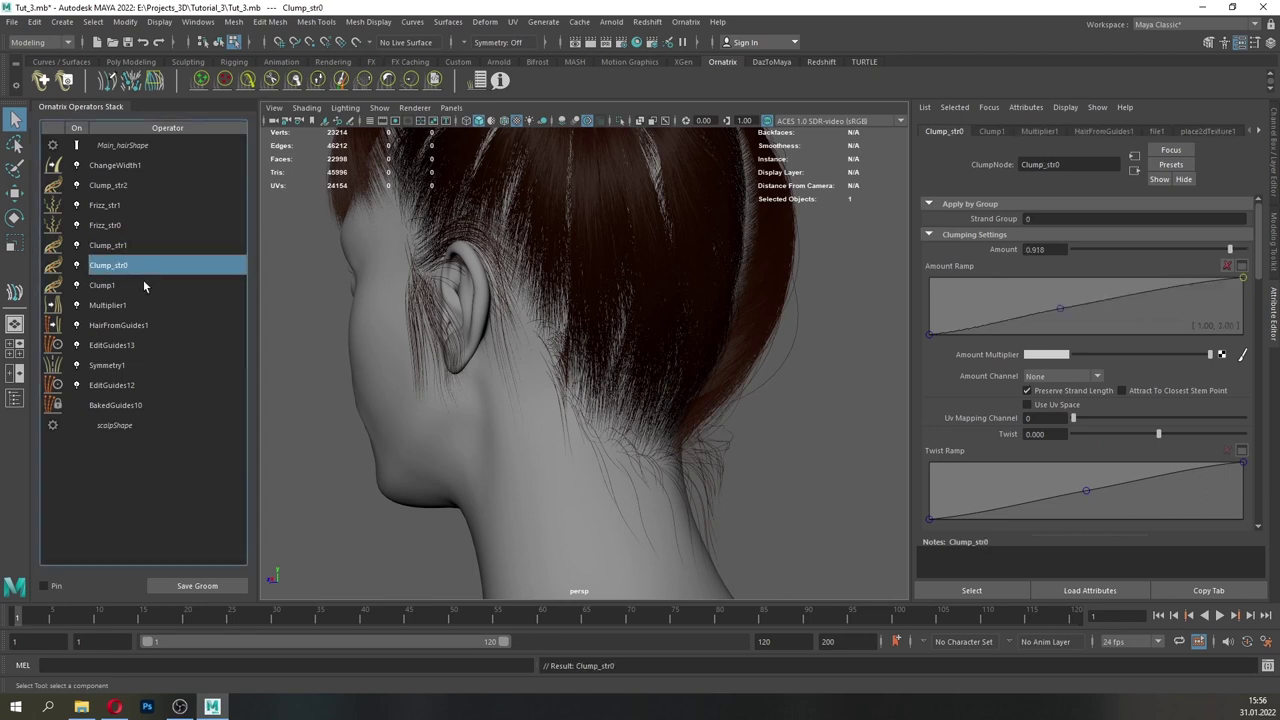
double_click(143, 285)
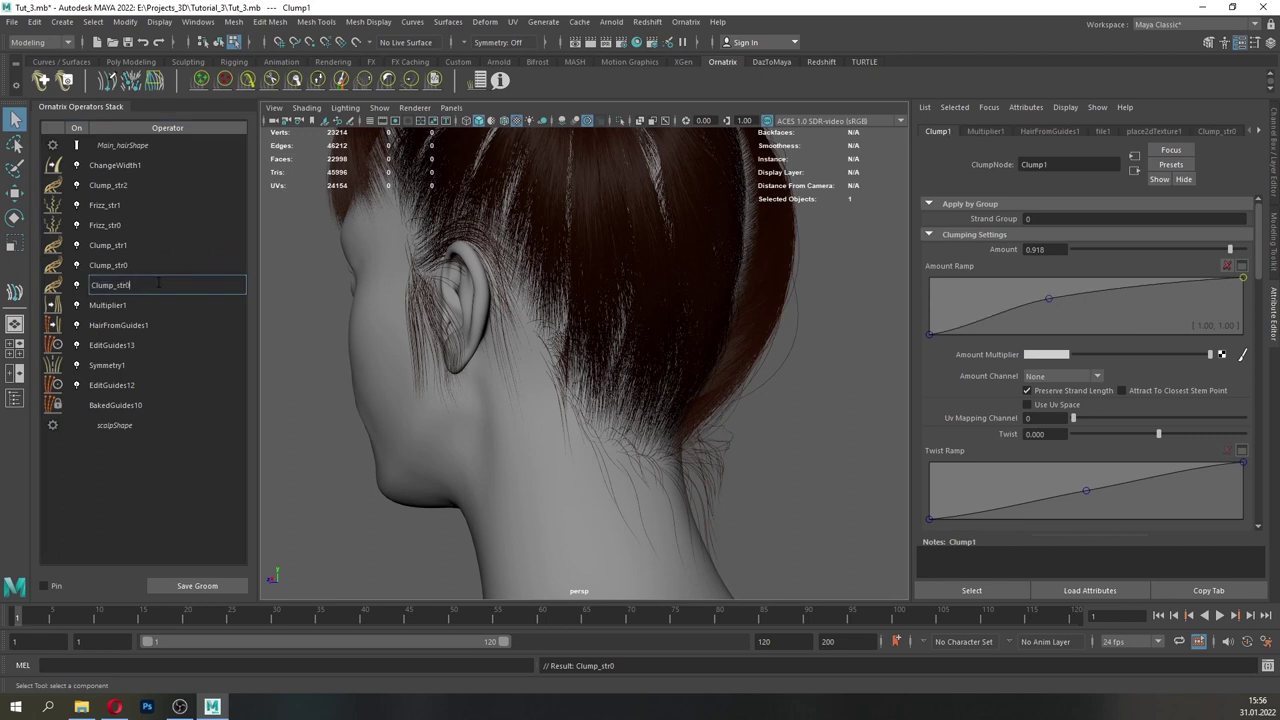
key(Return)
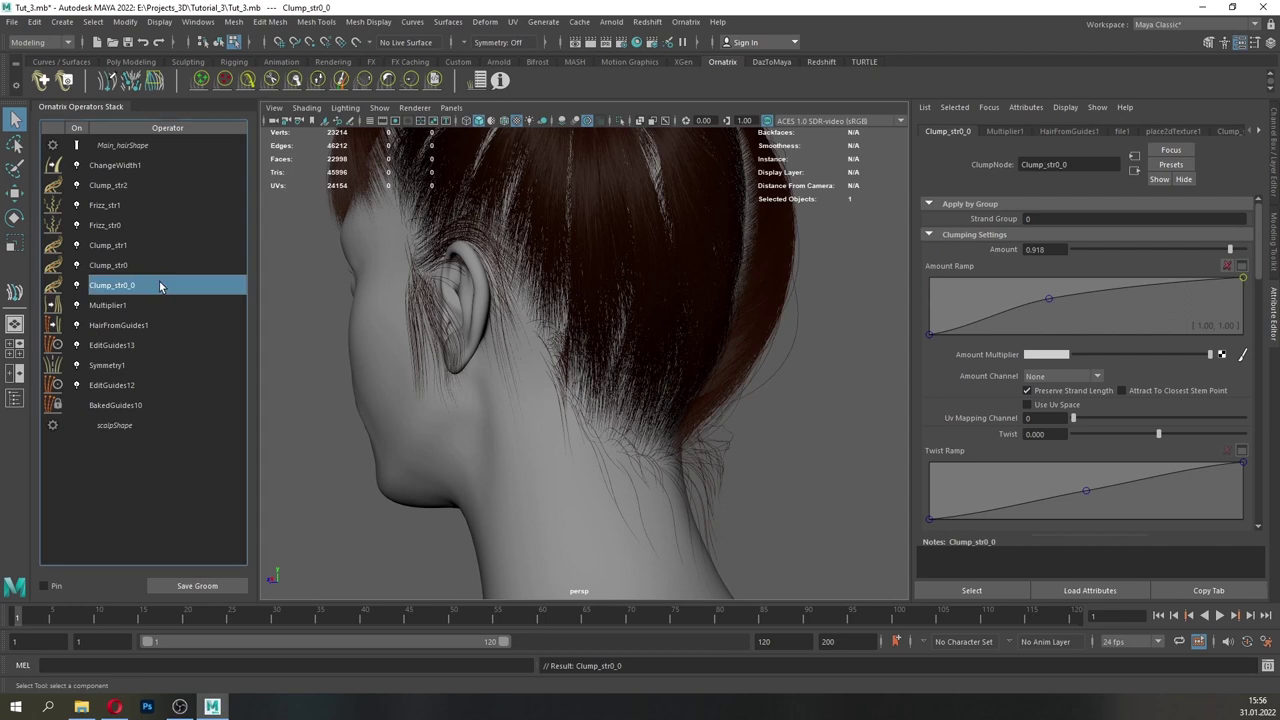
- Rename the Multiplier1 operator as Multiplier_srt1
double_click(139, 308)
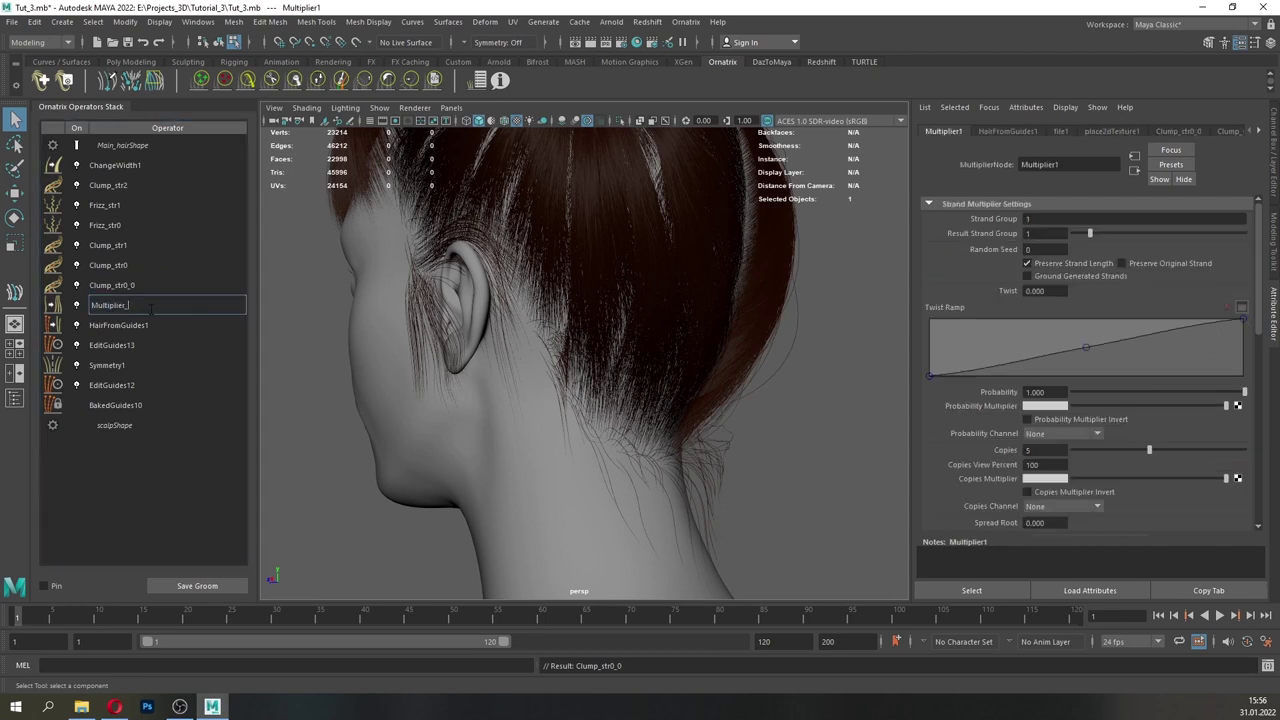
key(Return)
double_click(155, 169)
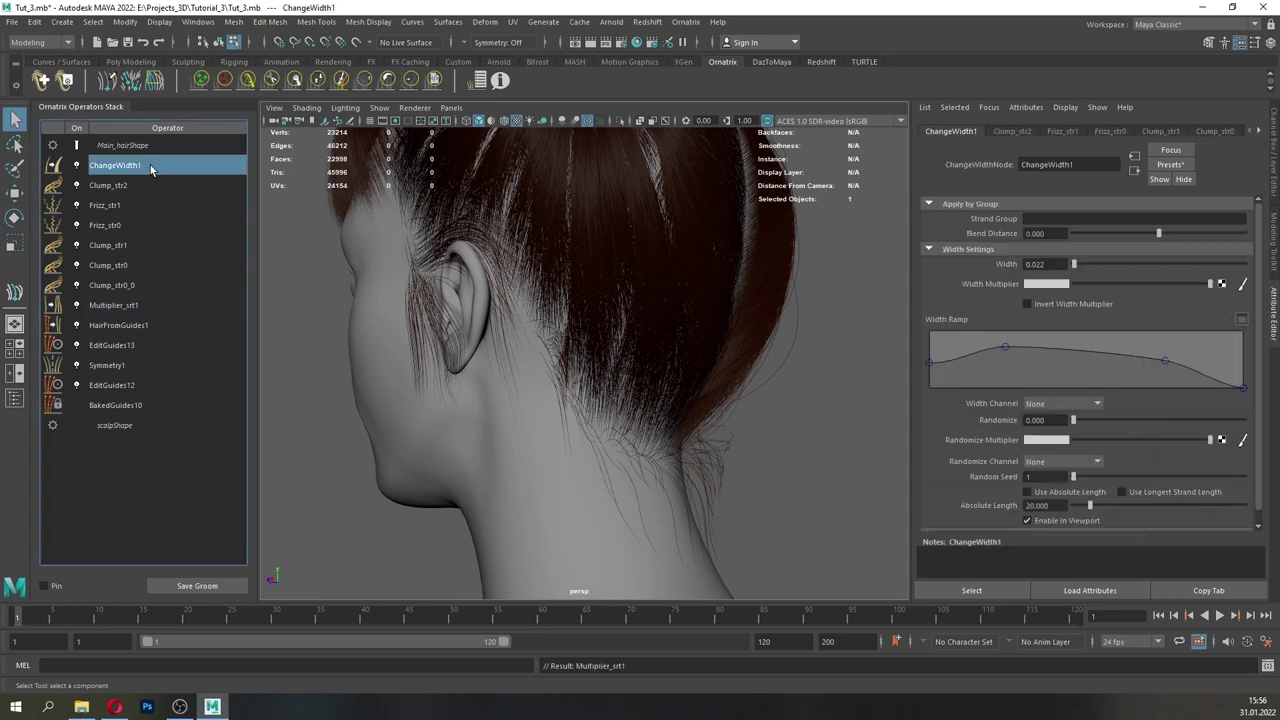
click(161, 166)
- Add a Frizz operator directly above Clump_str2 and limit it to strand group 2
click(166, 185)
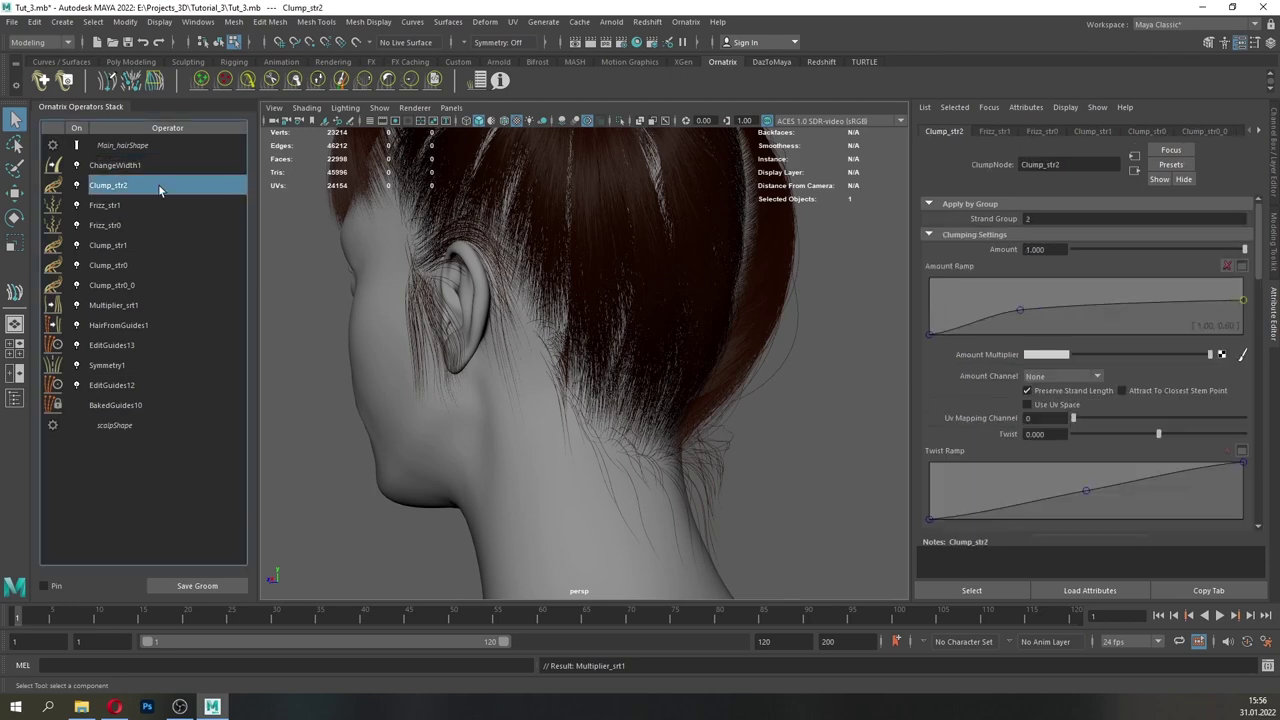
alt+drag(285, 264, 362, 261)
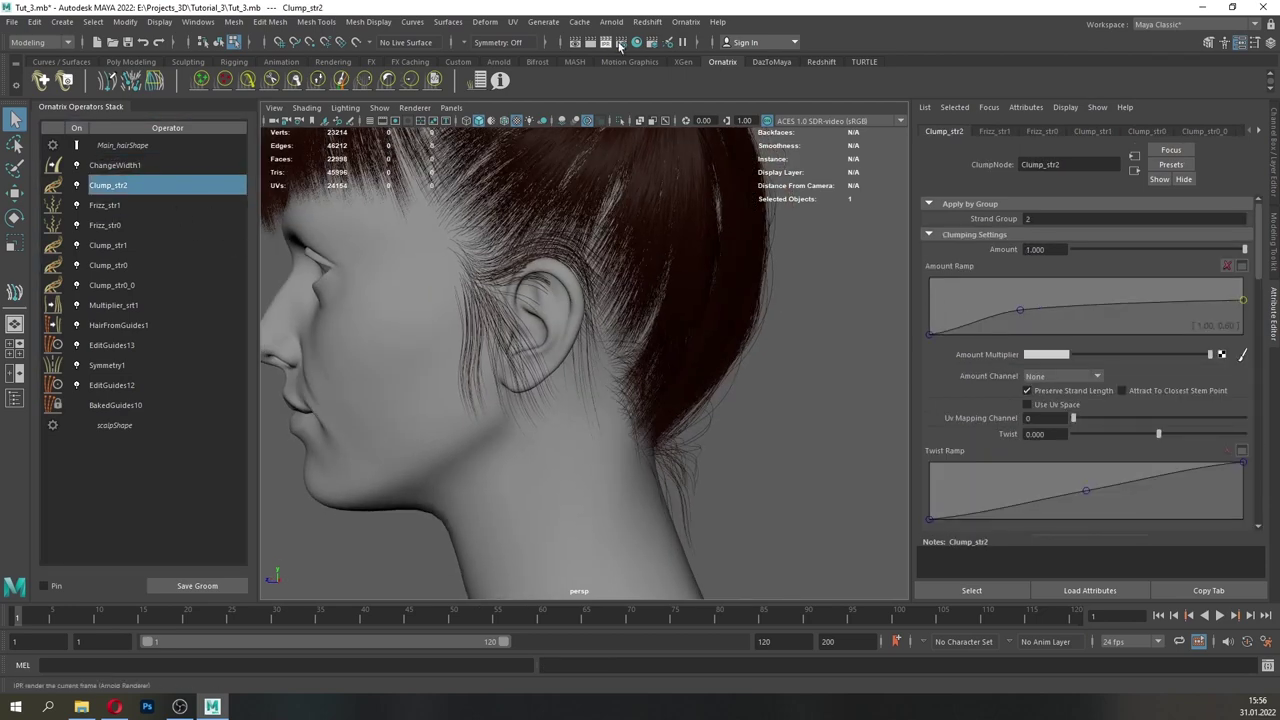
click(685, 21)
click(745, 231)
text(2)
key(Return)
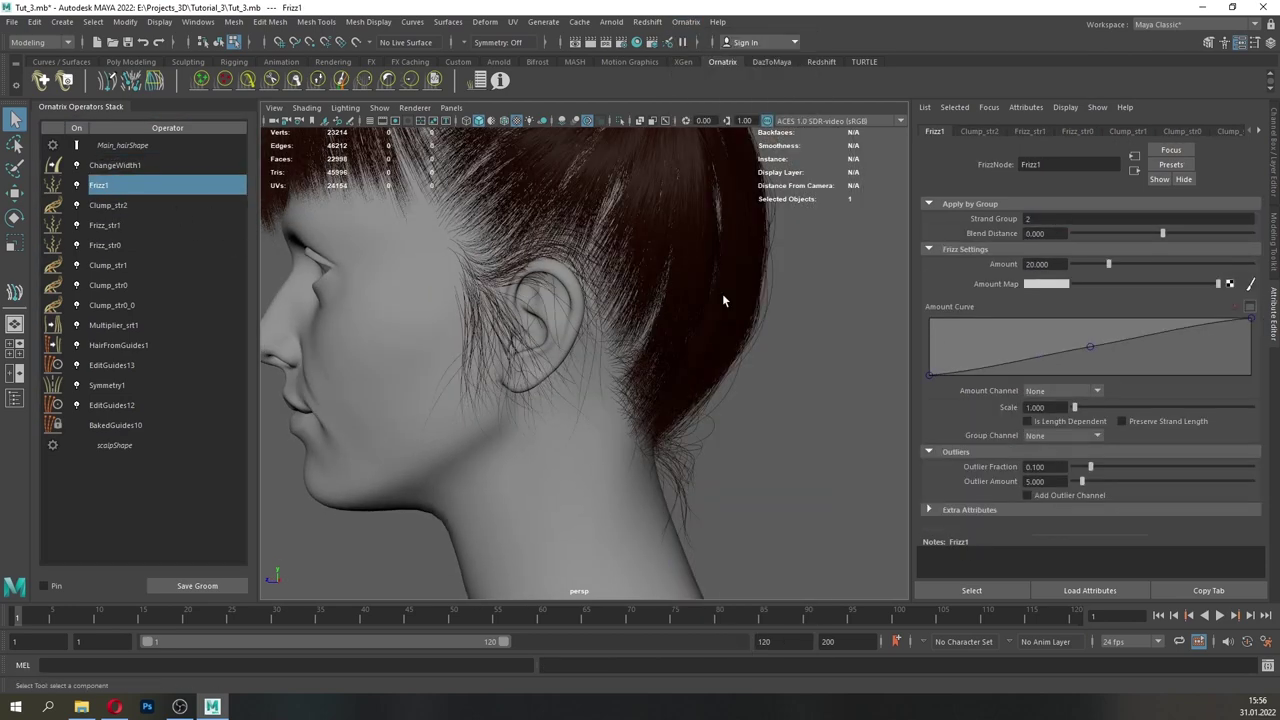
- Move the middle point of Frizz1's Amount Curve to about 0.37, 0.64 and set its Amount to about 8.24 and Scale to 3
drag(1077, 345, 1045, 338)
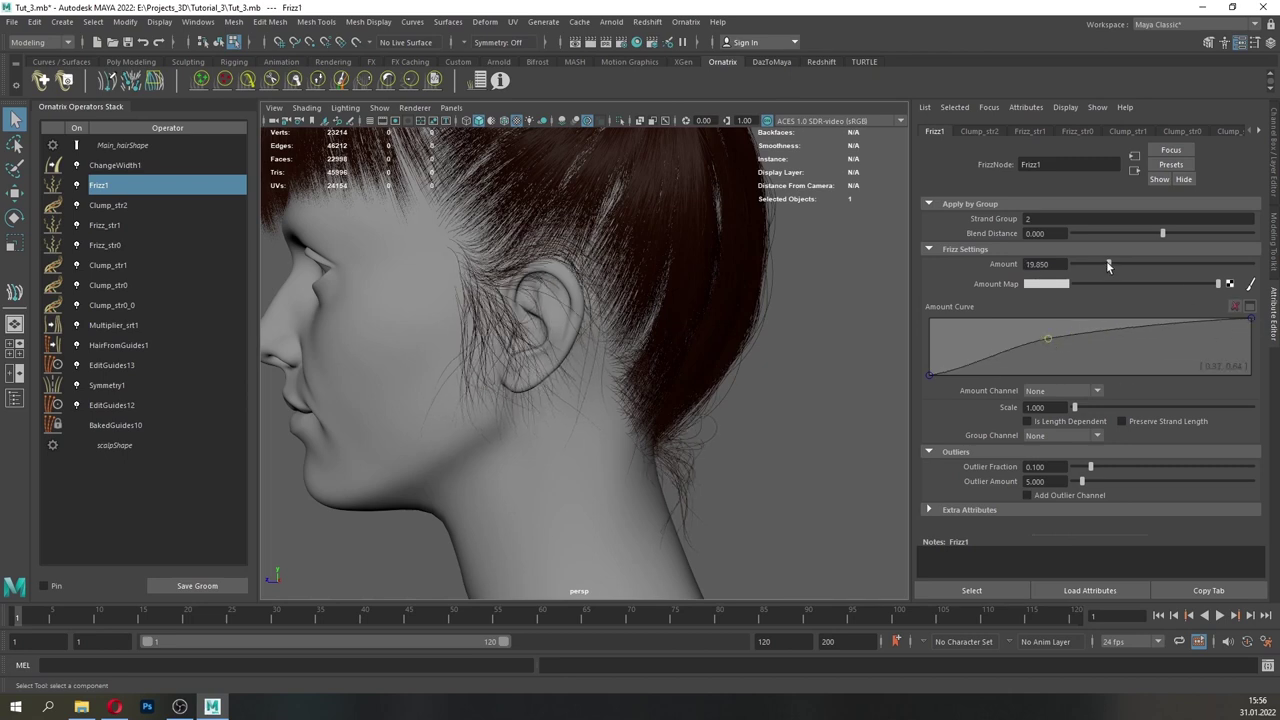
drag(1108, 266, 1088, 266)
drag(1053, 408, 940, 399)
text(3)
key(Return)
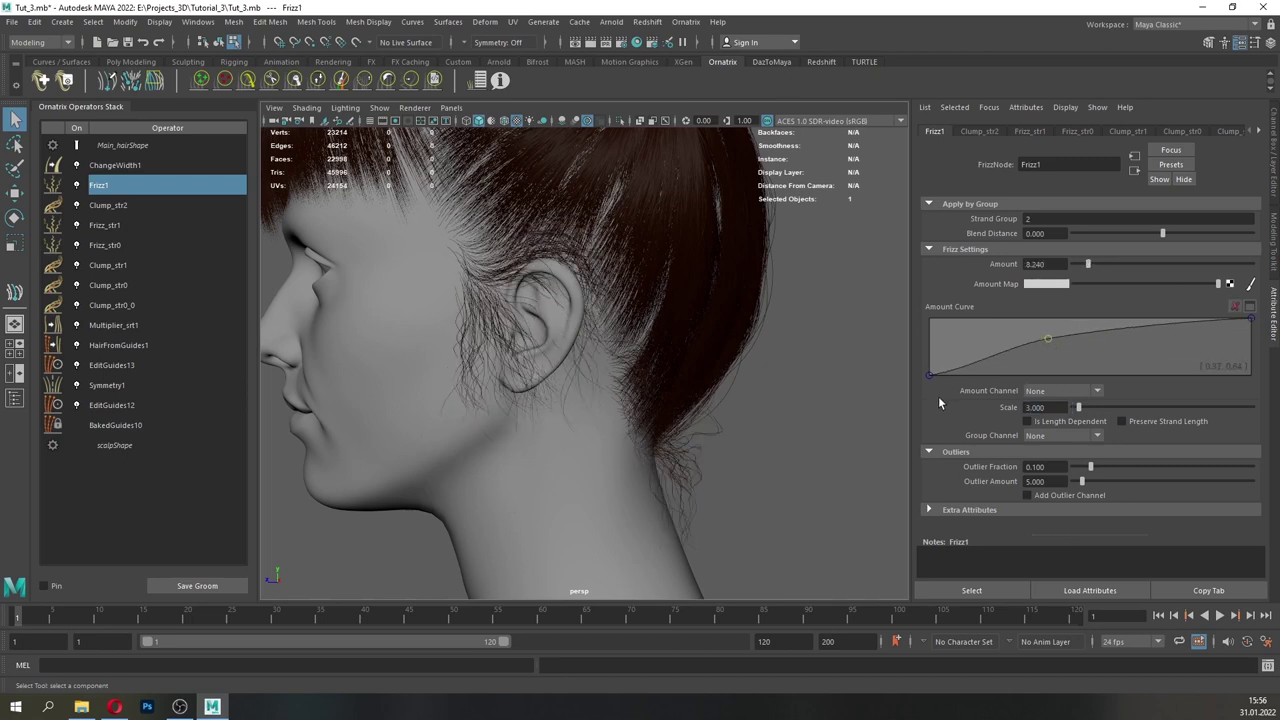
- Set Frizz1's Scale to 2, enable Preserve Strand Length and check the loose strands around the ear
drag(1026, 408, 1066, 408)
text(2)
key(Return)
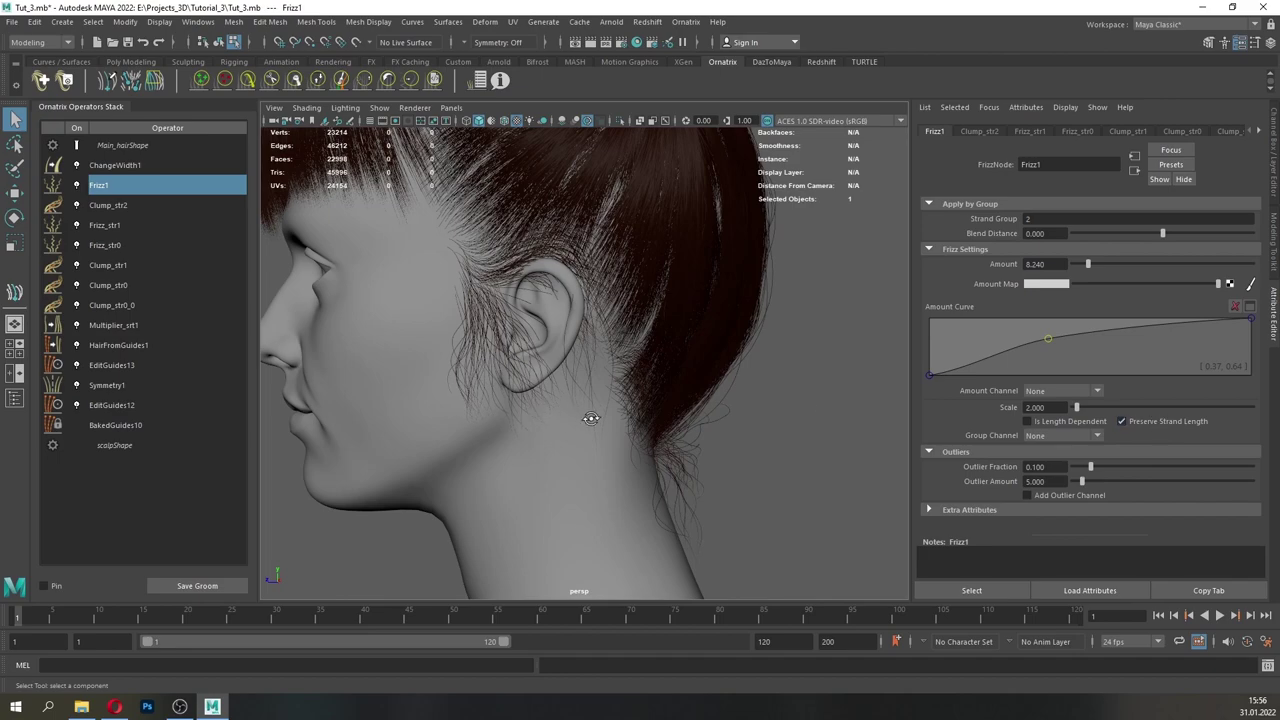
alt+right_drag(591, 418, 640, 451)
alt+middle_drag(640, 451, 760, 448)
alt+right_drag(622, 430, 383, 303)
alt+drag(540, 392, 600, 400)
alt+right_drag(600, 400, 548, 402)
alt+drag(556, 402, 628, 404)
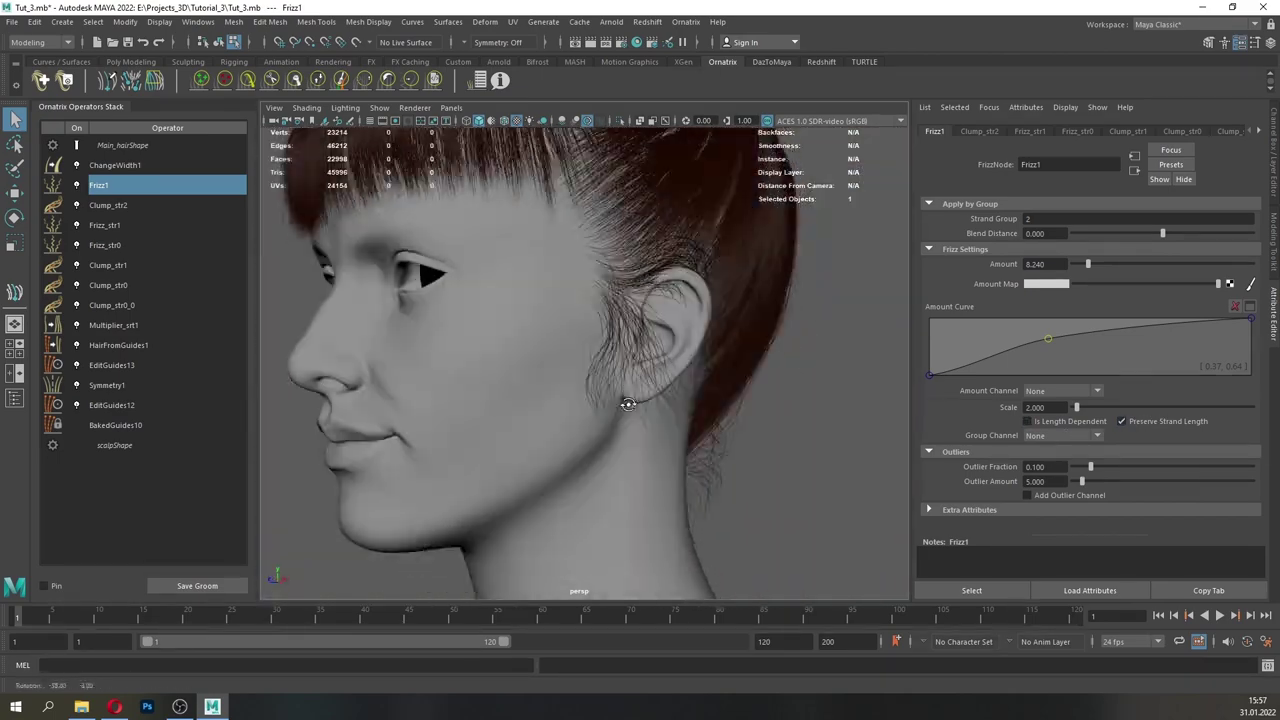
- Add a Length operator directly above Clump_str2 for strand group 2
click(114, 223)
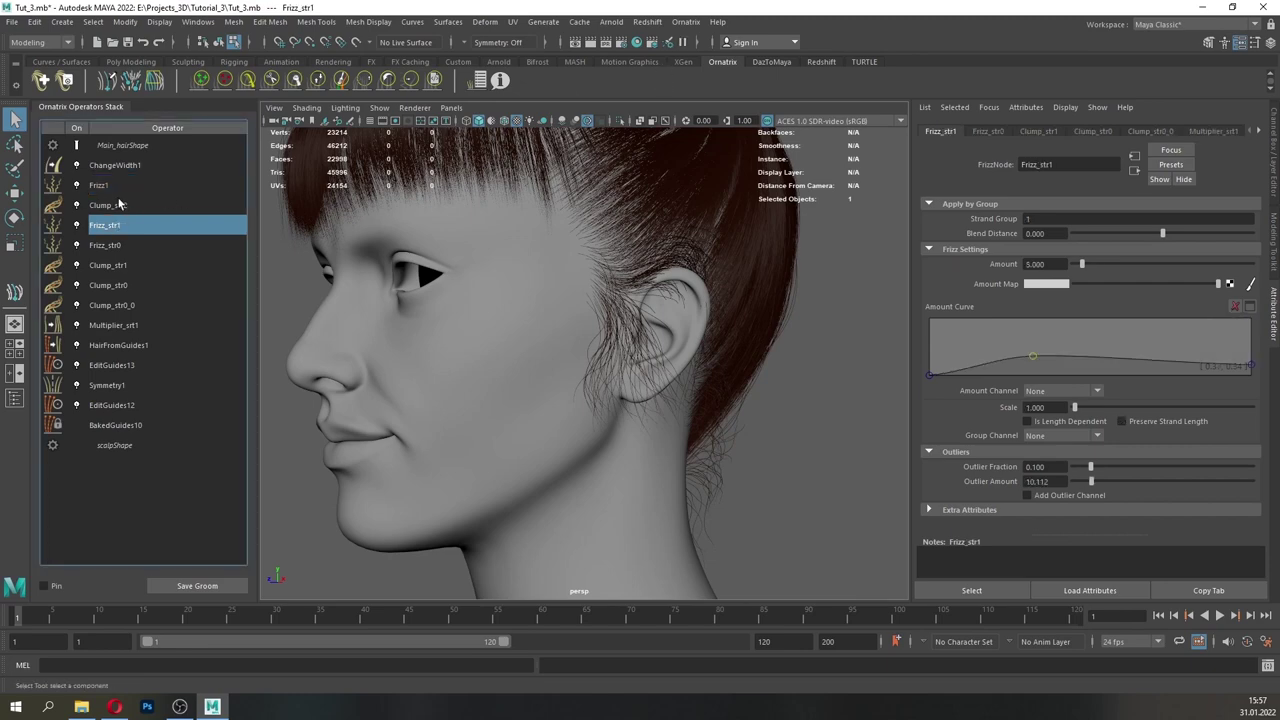
click(118, 205)
click(686, 22)
click(702, 258)
alt+right_drag(634, 300, 578, 345)
mouse_move(578, 345)
alt+mouse_down()
mouse_move(606, 362)
mouse_move(566, 366)
alt+mouse_up()
alt+right_drag(566, 366, 600, 388)
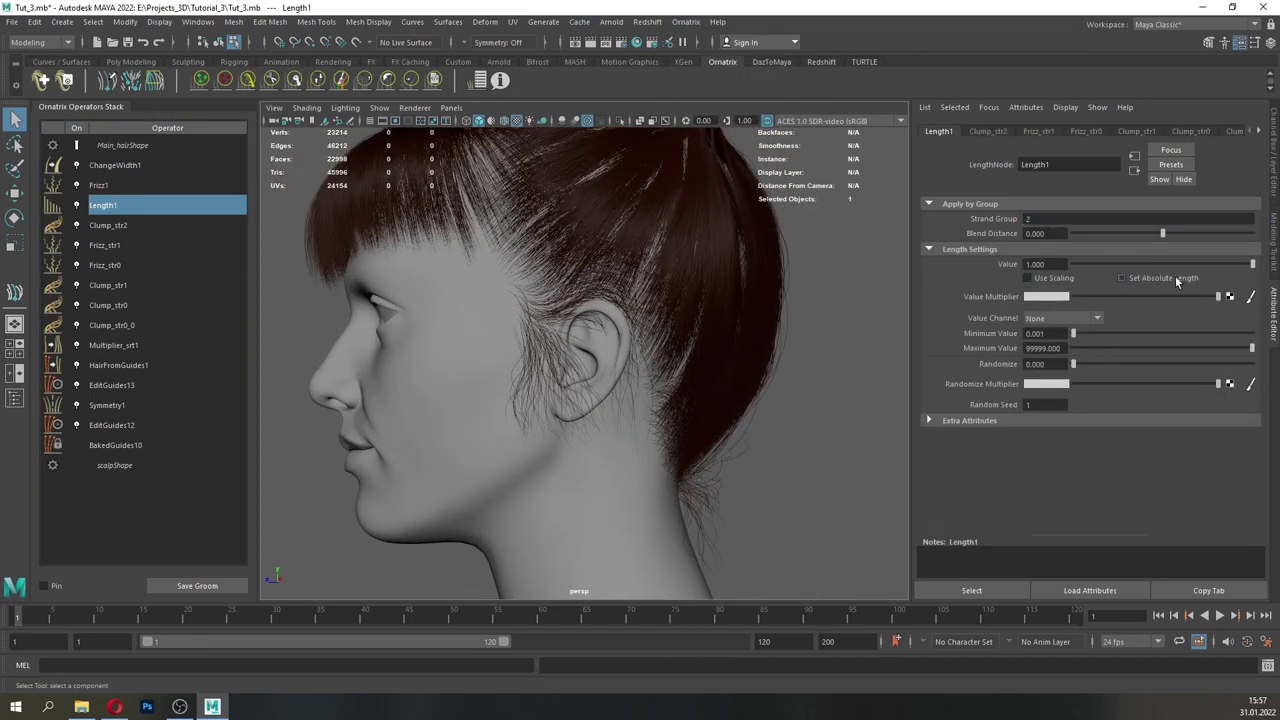
- Set Length1's Value to 1.1 and Randomize to 0.3, and check the loose strands from several sides
text(1.1)
key(Return)
text(0.)
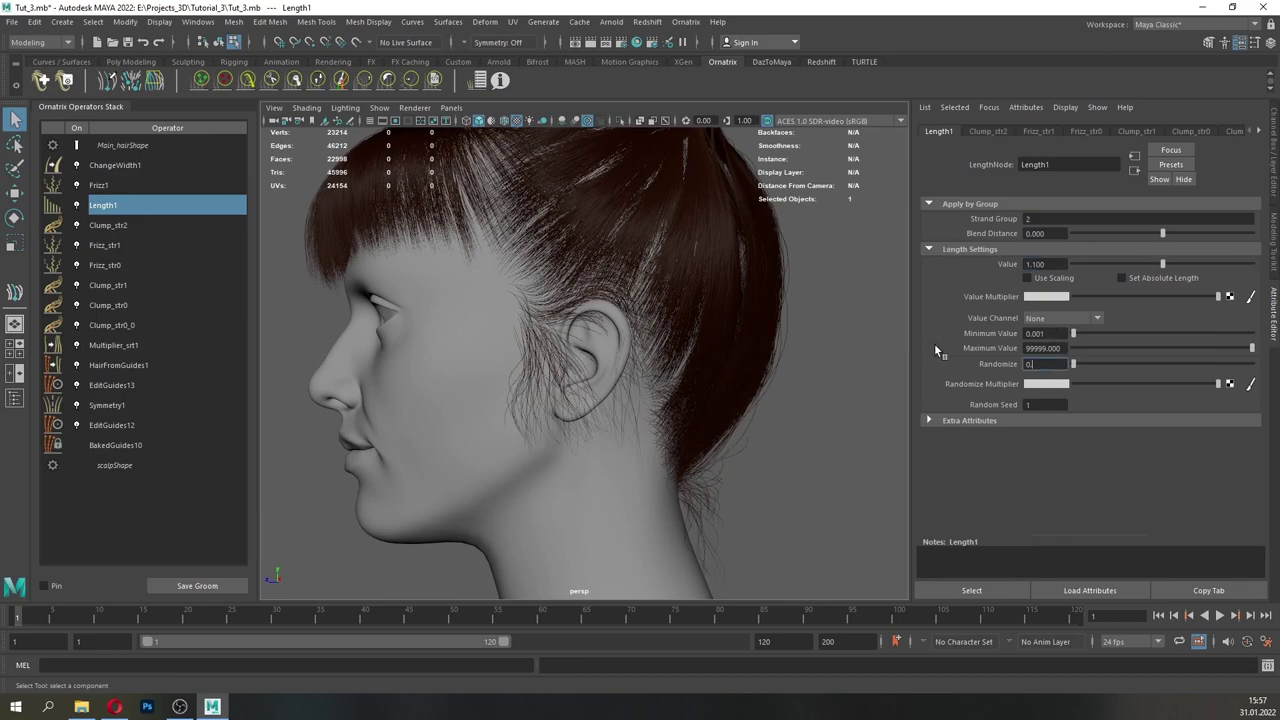
text(3)
key(Return)
alt+drag(700, 392, 725, 417)
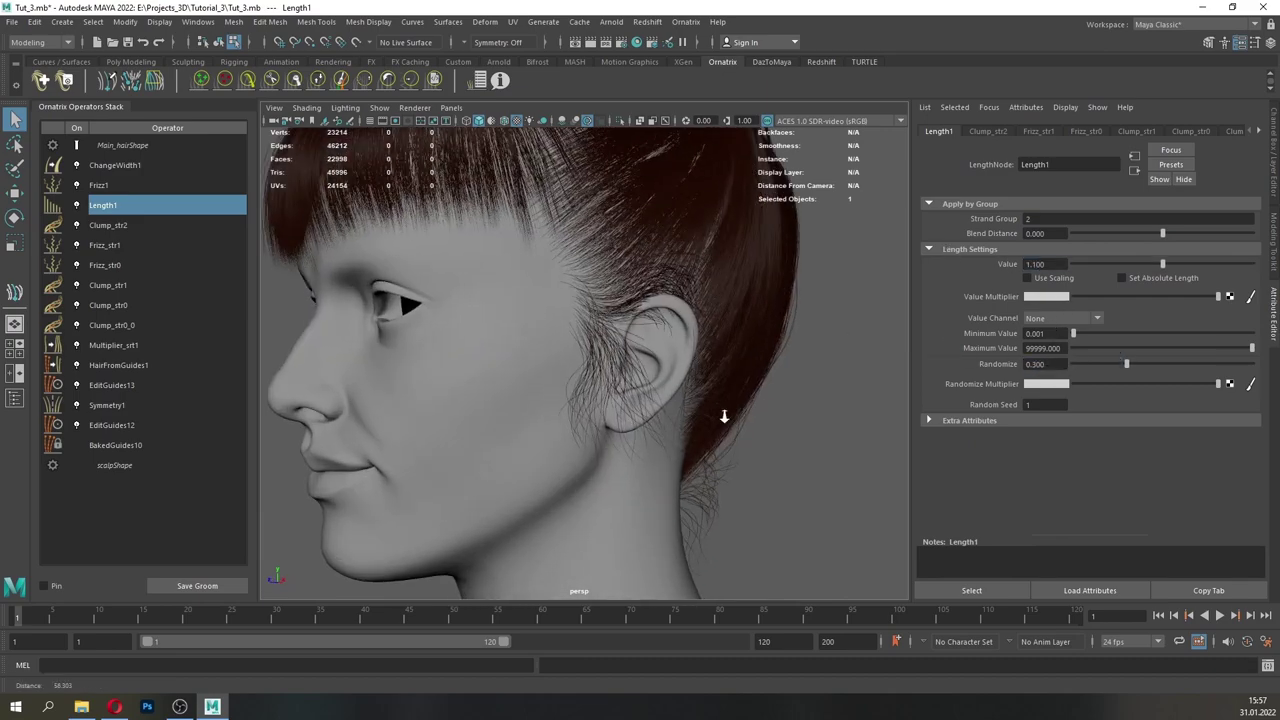
alt+right_drag(725, 417, 777, 420)
alt+drag(670, 406, 830, 403)
alt+right_drag(736, 404, 652, 386)
alt+drag(650, 384, 478, 361)
- Lower the first three points of ChangeWidth1's Width Ramp slightly, the third to about 0.77, 0.41, and raise its end to about 0.08
click(138, 167)
alt+drag(615, 307, 536, 307)
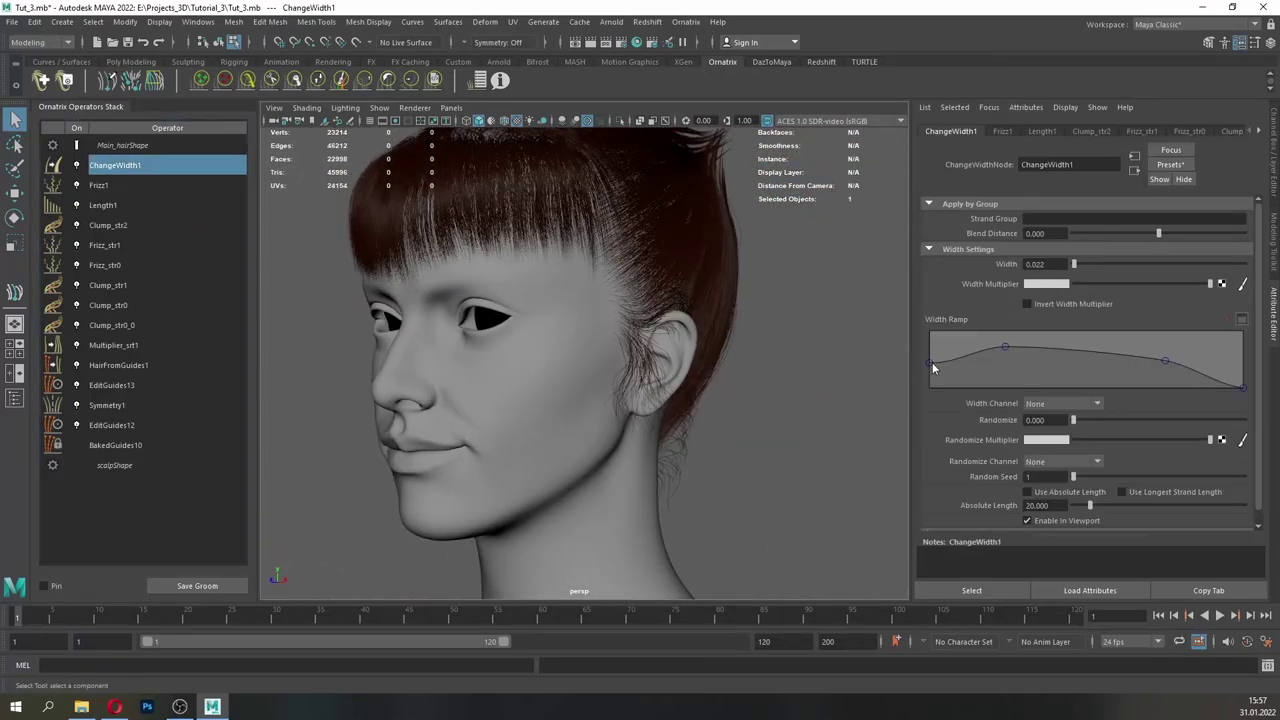
drag(1007, 348, 1008, 351)
drag(1168, 361, 1171, 364)
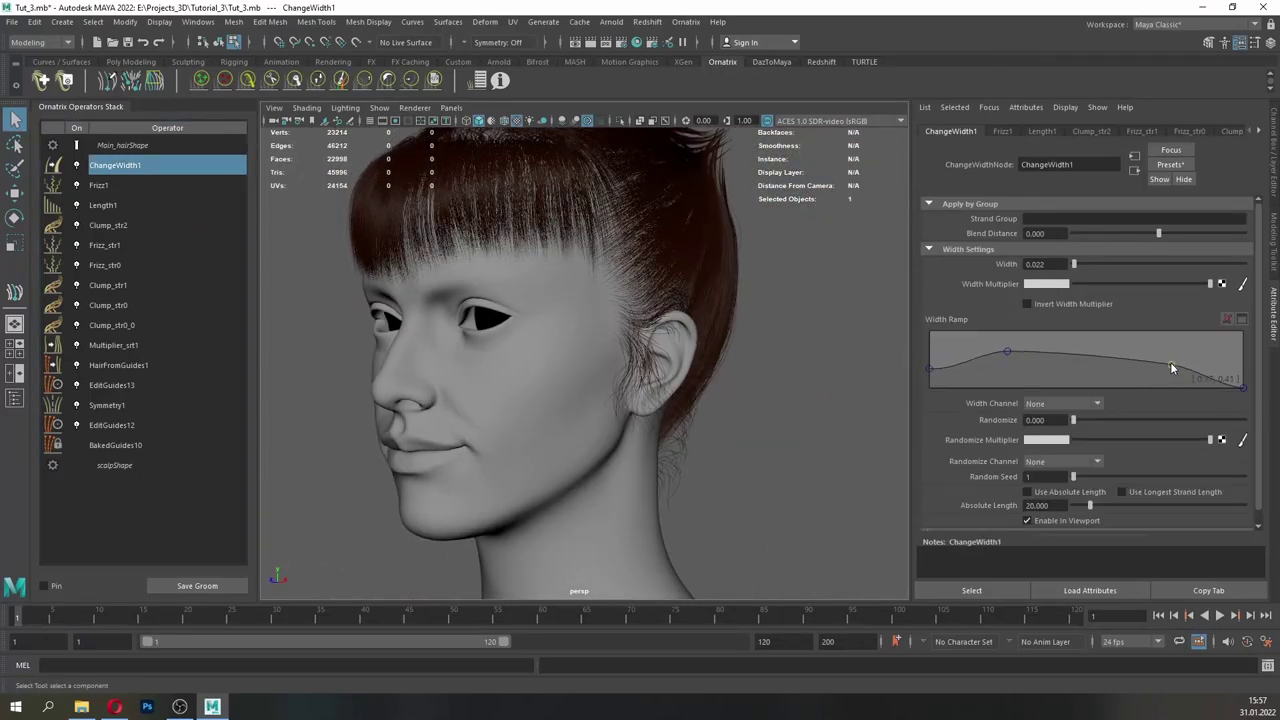
alt+drag(644, 367, 800, 373)
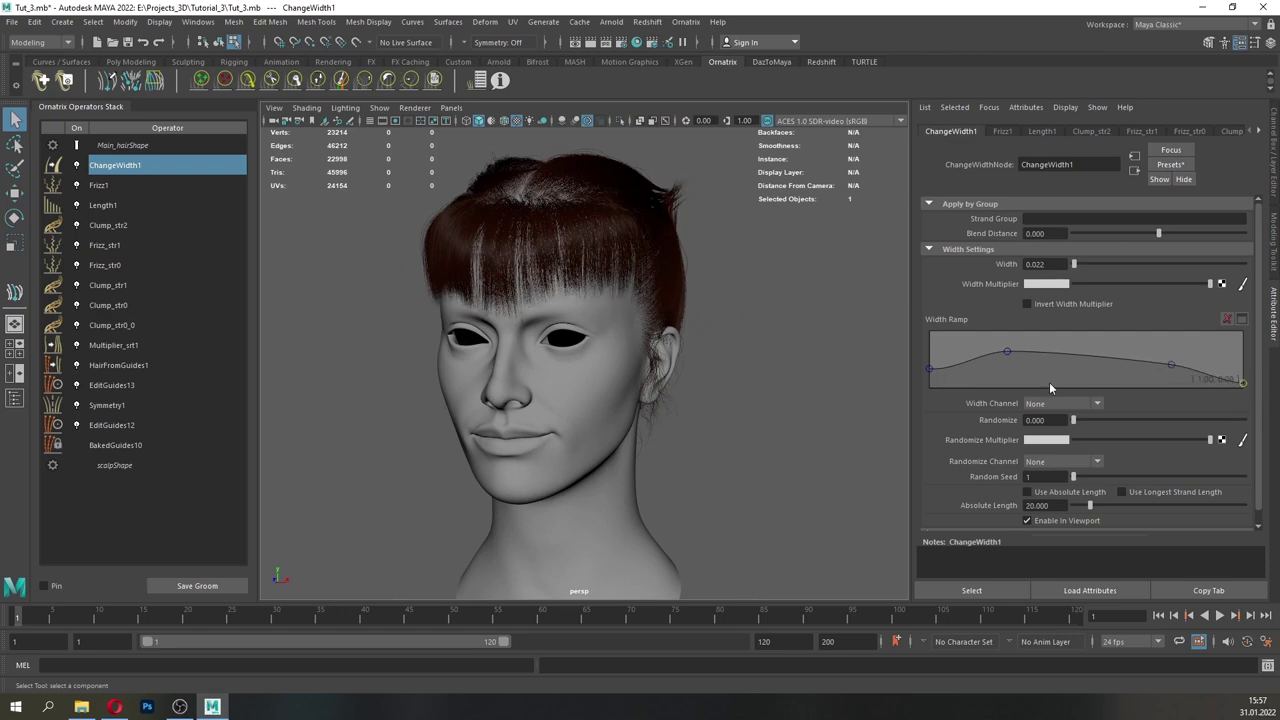
alt+drag(612, 356, 549, 354)
scroll(549, 354, up, 6)
alt+middle_drag(535, 290, 523, 400)
scroll(560, 396, down, 6)
alt+drag(572, 393, 513, 366)
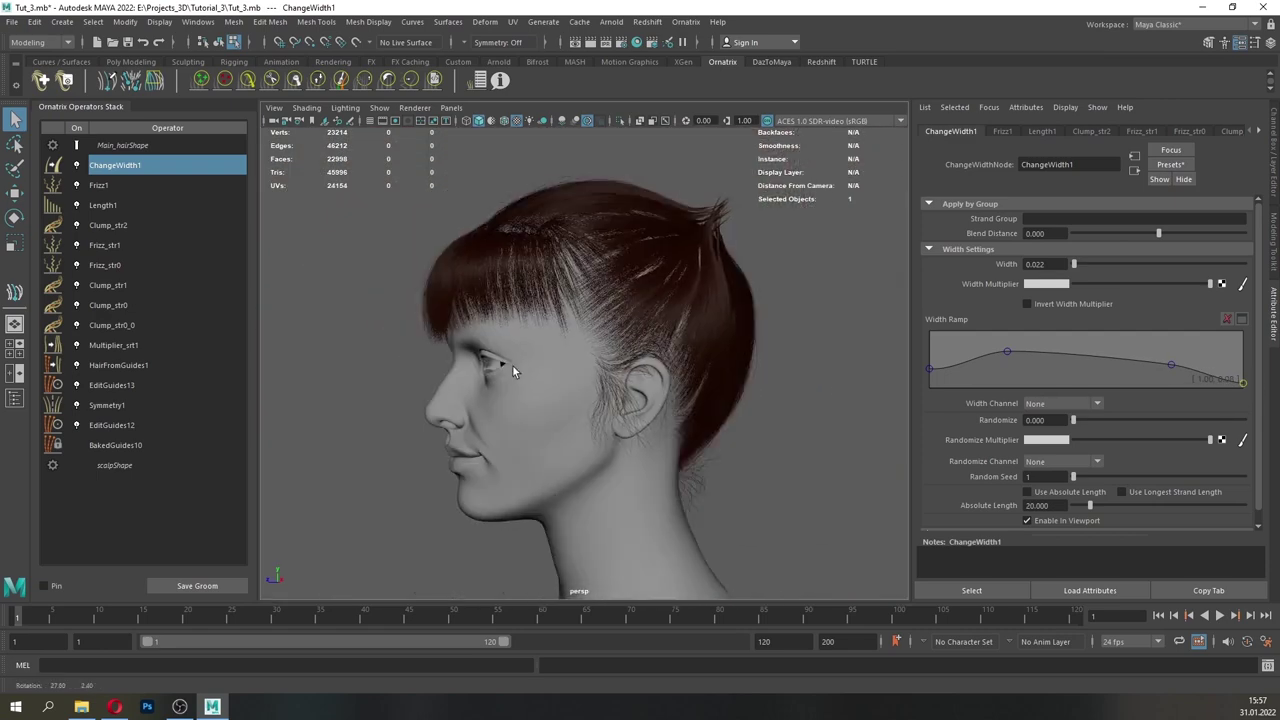
- Connect the Distribution_map.png texture to ChangeWidth1's Width Multiplier and check the strands around the ear
click(638, 43)
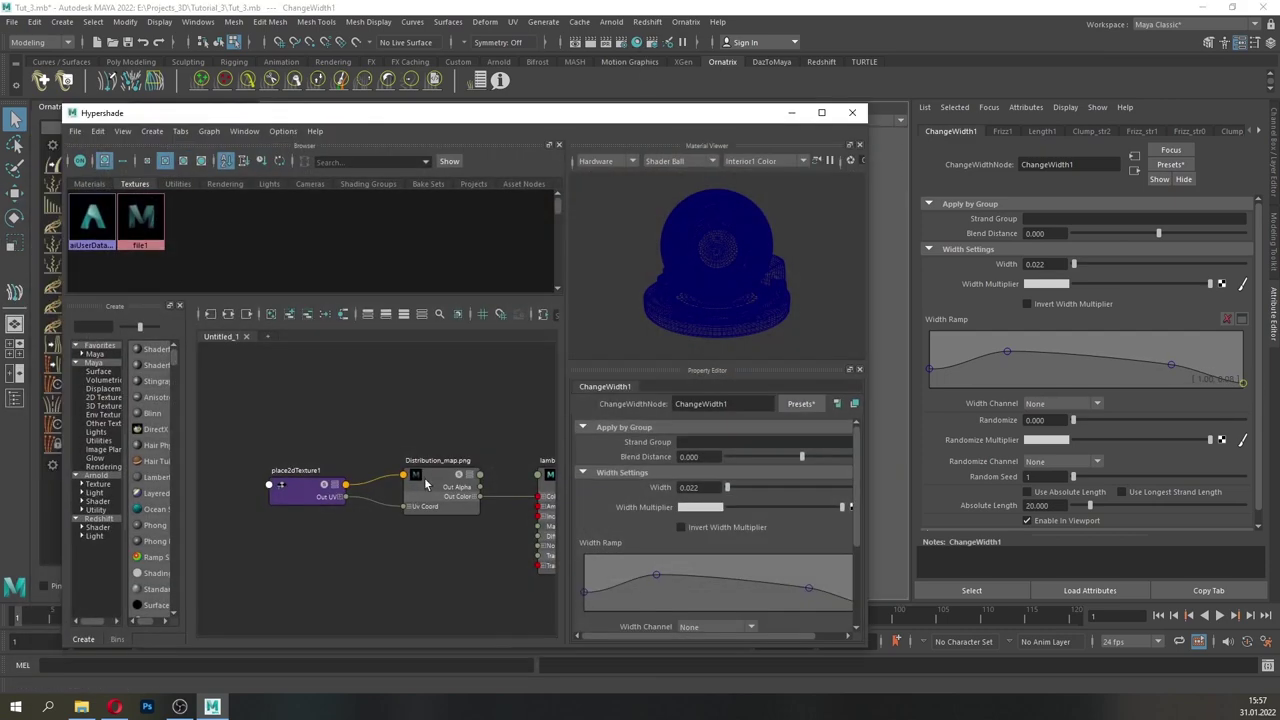
middle_drag(425, 484, 1140, 286)
click(792, 113)
scroll(743, 411, up, 4)
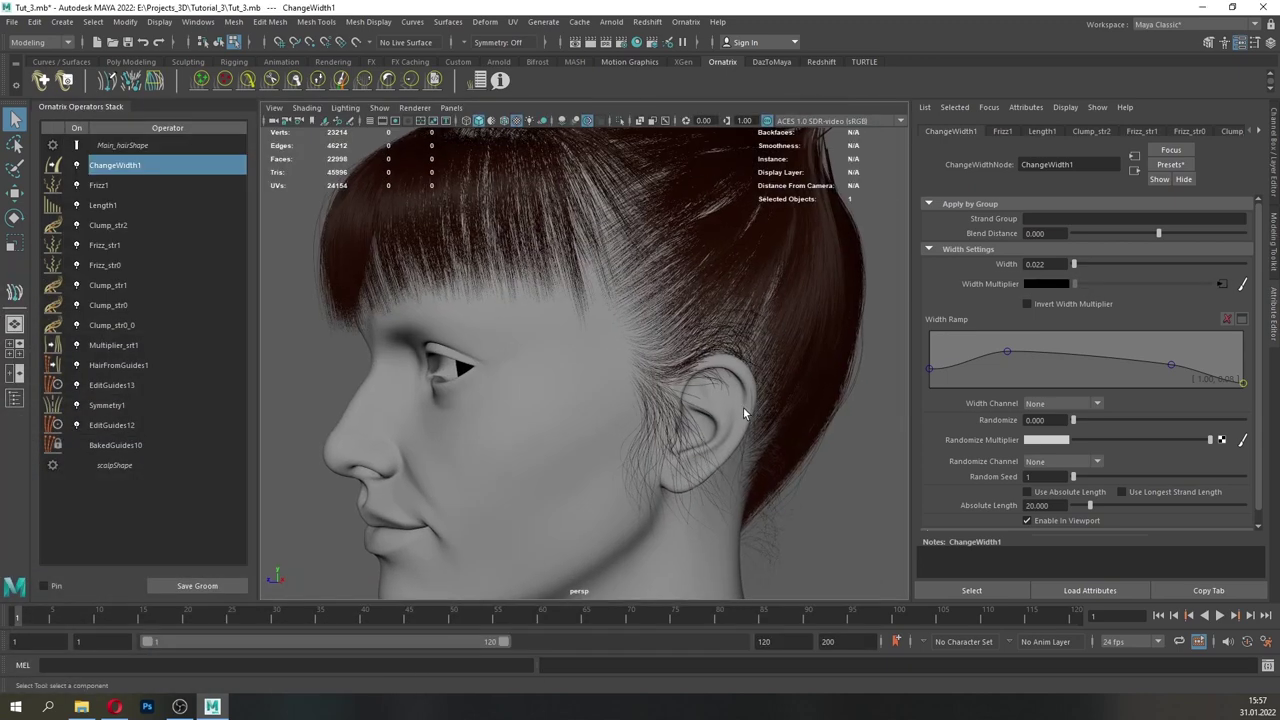
scroll(743, 411, up, 2)
alt+middle_drag(743, 411, 663, 389)
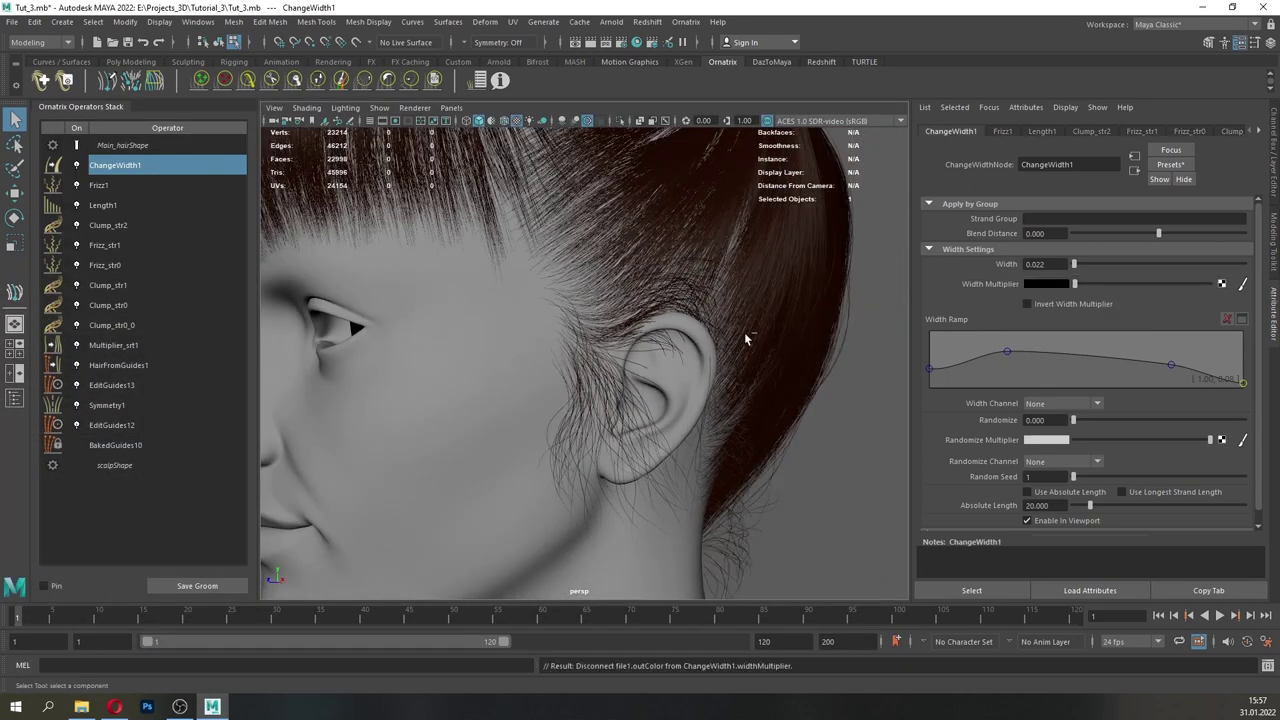
- Save the scene
alt+drag(746, 337, 813, 378)
click(13, 22)
click(45, 70)
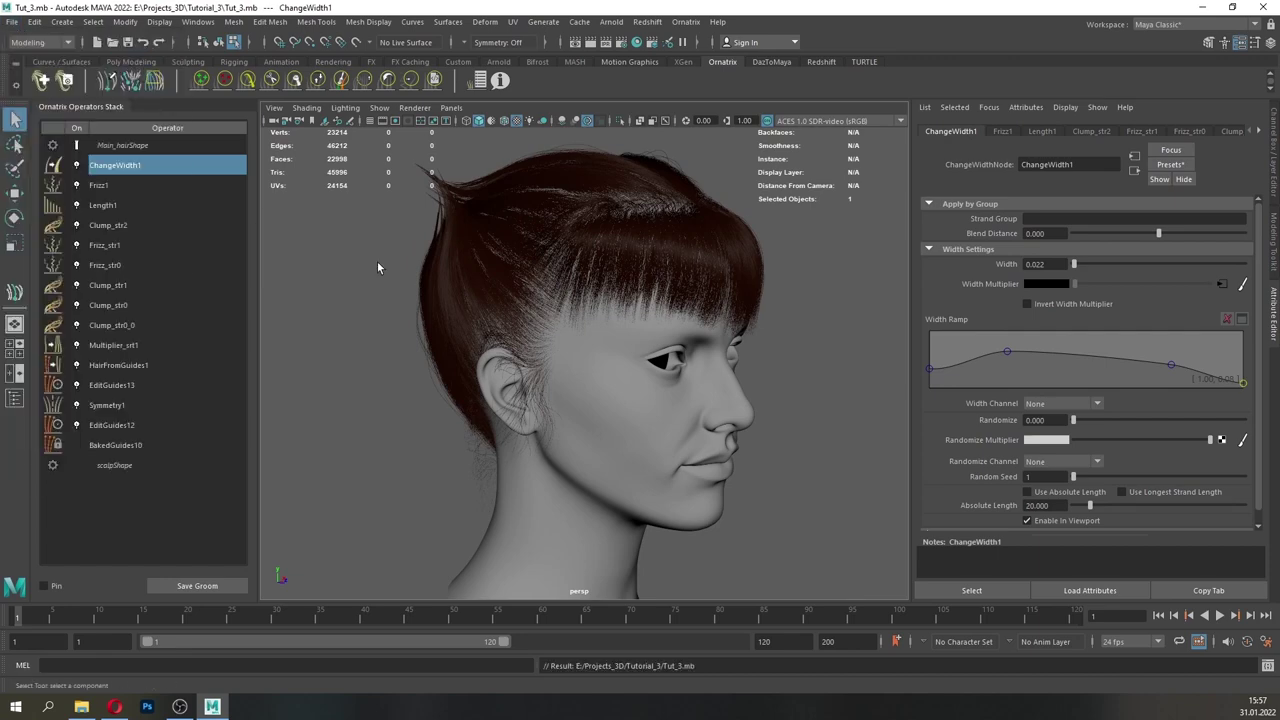
- Inspect the parting and the tied hair at the crown, and set Frizz1's Amount to 8.5
alt+drag(607, 314, 646, 331)
alt+middle_drag(646, 331, 644, 425)
alt+drag(640, 400, 491, 374)
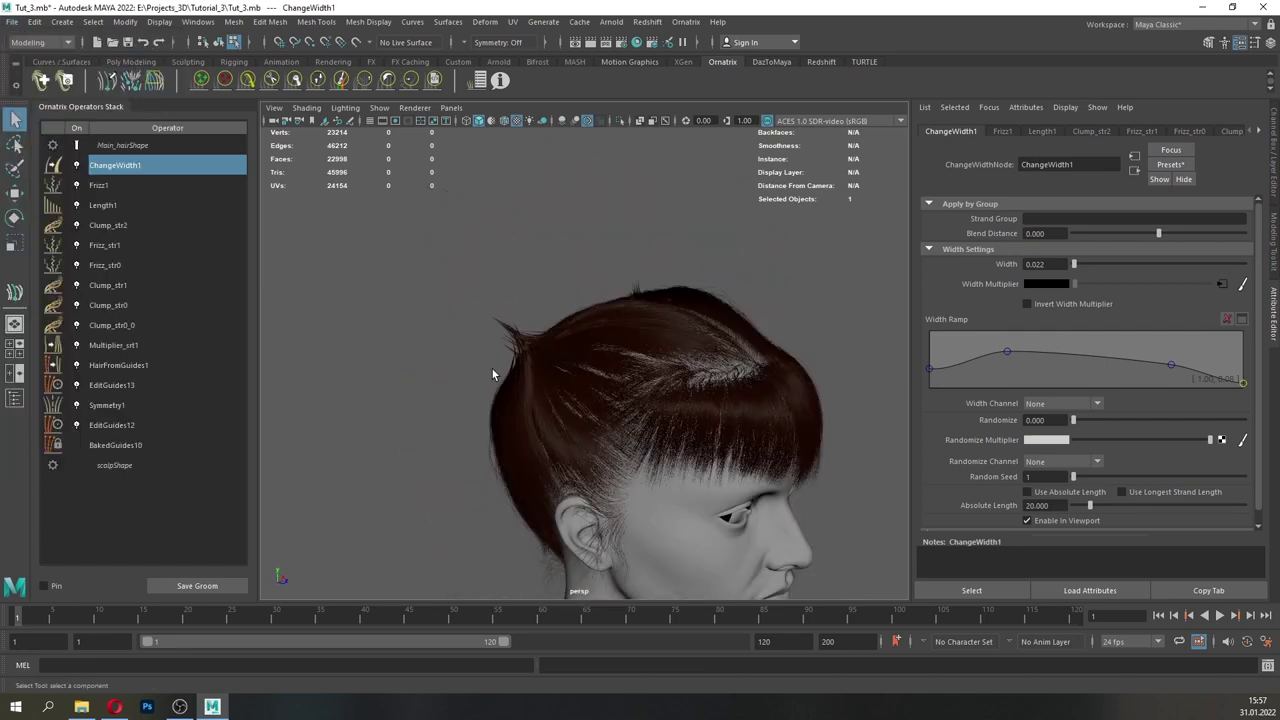
alt+drag(569, 405, 490, 430)
alt+drag(609, 409, 510, 415)
alt+middle_drag(606, 433, 505, 410)
alt+right_drag(505, 410, 599, 408)
click(104, 188)
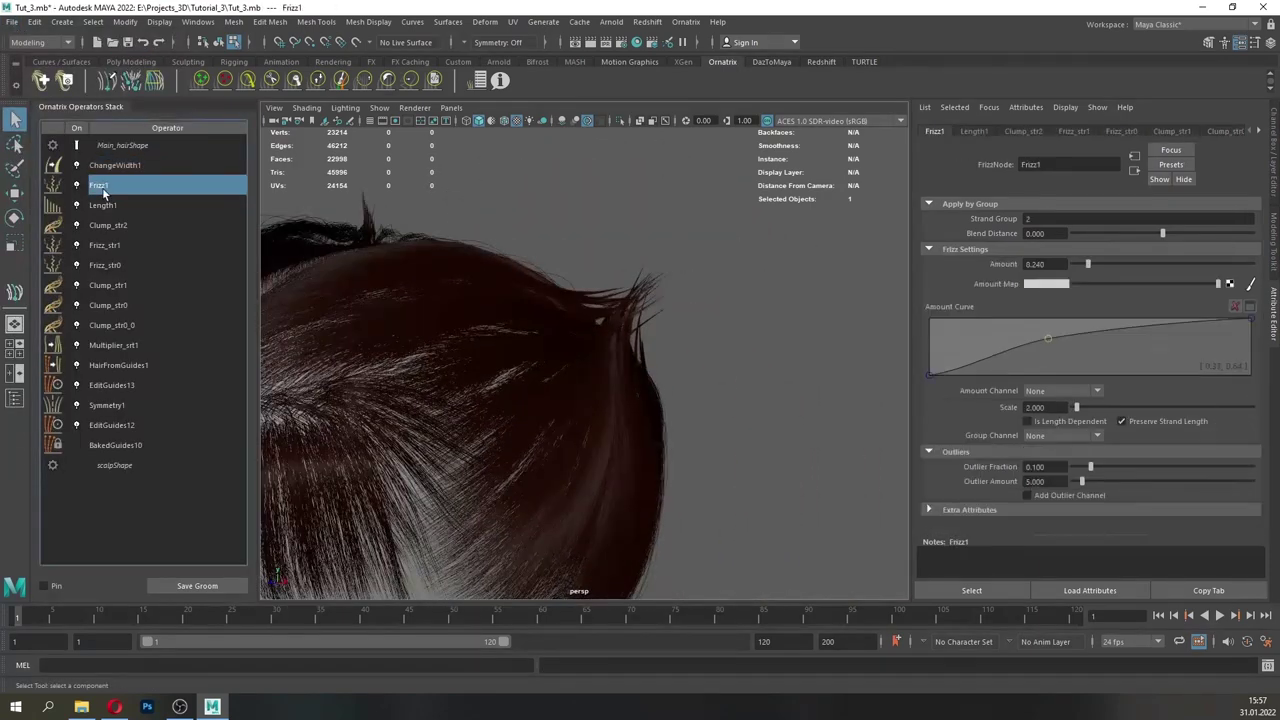
drag(1091, 267, 1084, 265)
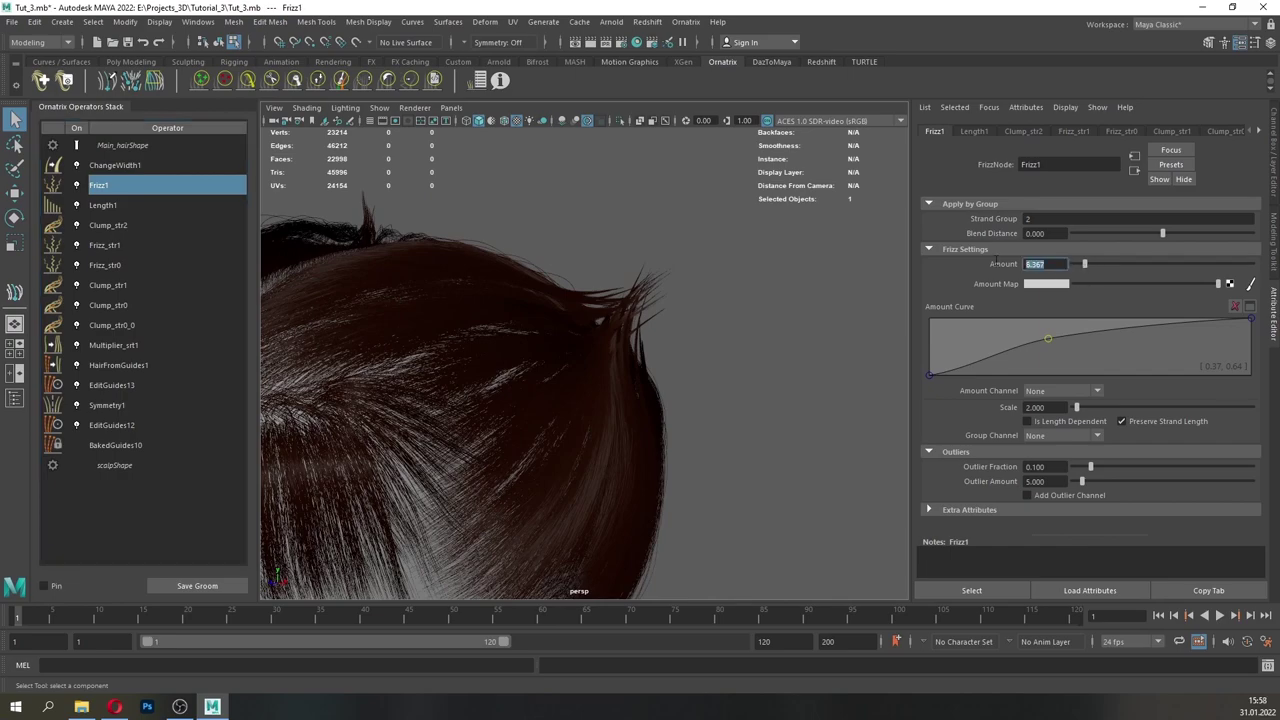
alt+drag(578, 276, 733, 379)
alt+right_drag(733, 379, 700, 363)
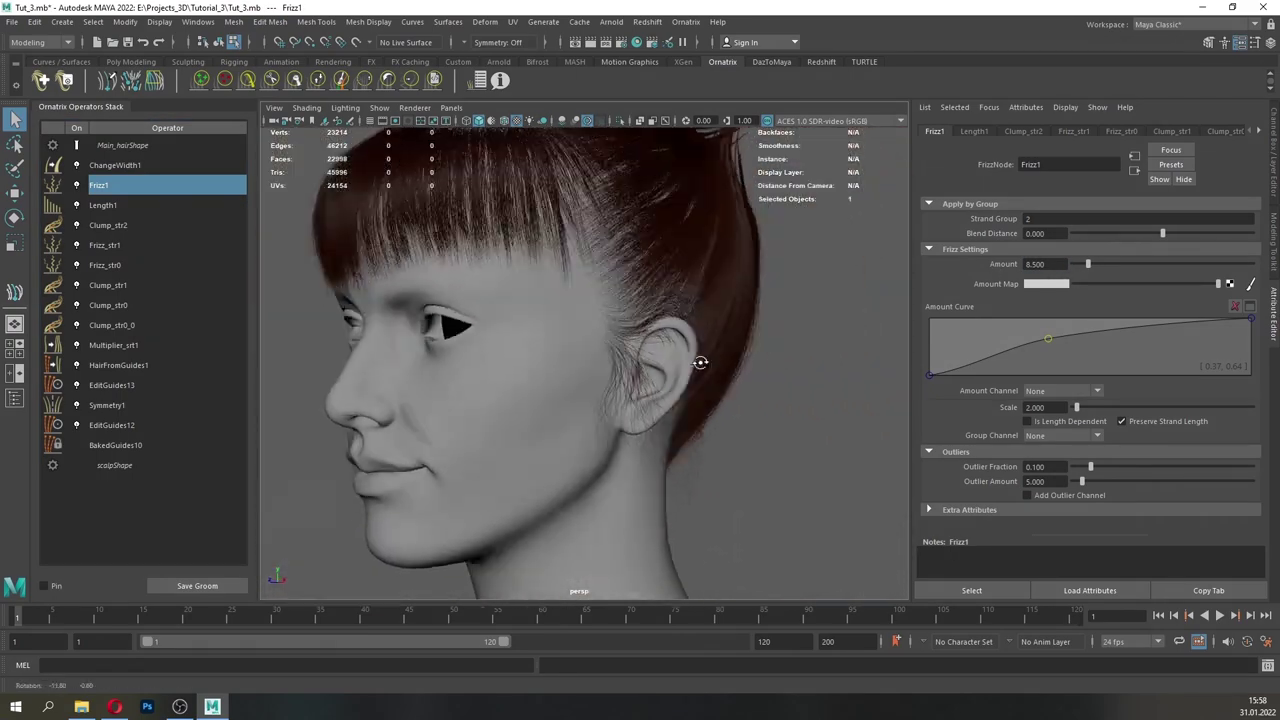
- Add a Curl operator above ChangeWidth1 for strand group 0 and view the hair from behind
alt+drag(700, 363, 604, 396)
click(115, 165)
click(686, 22)
click(692, 229)
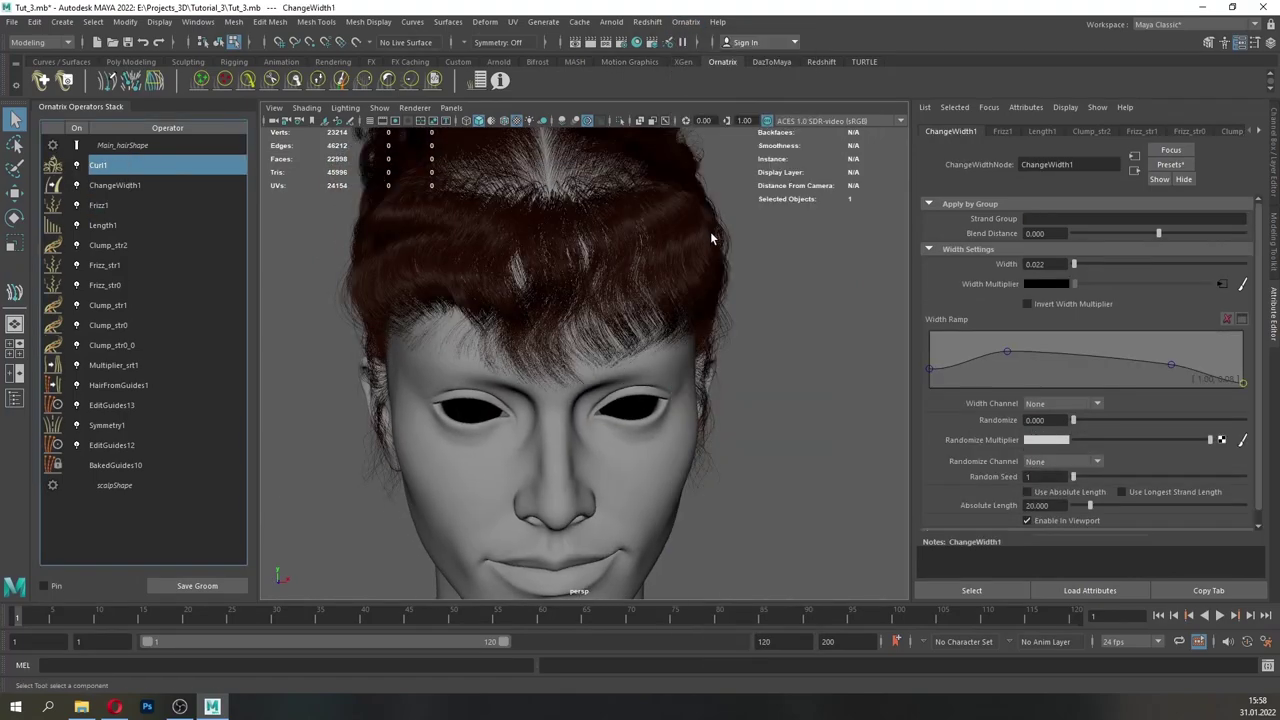
alt+drag(614, 246, 800, 338)
alt+middle_drag(799, 332, 701, 346)
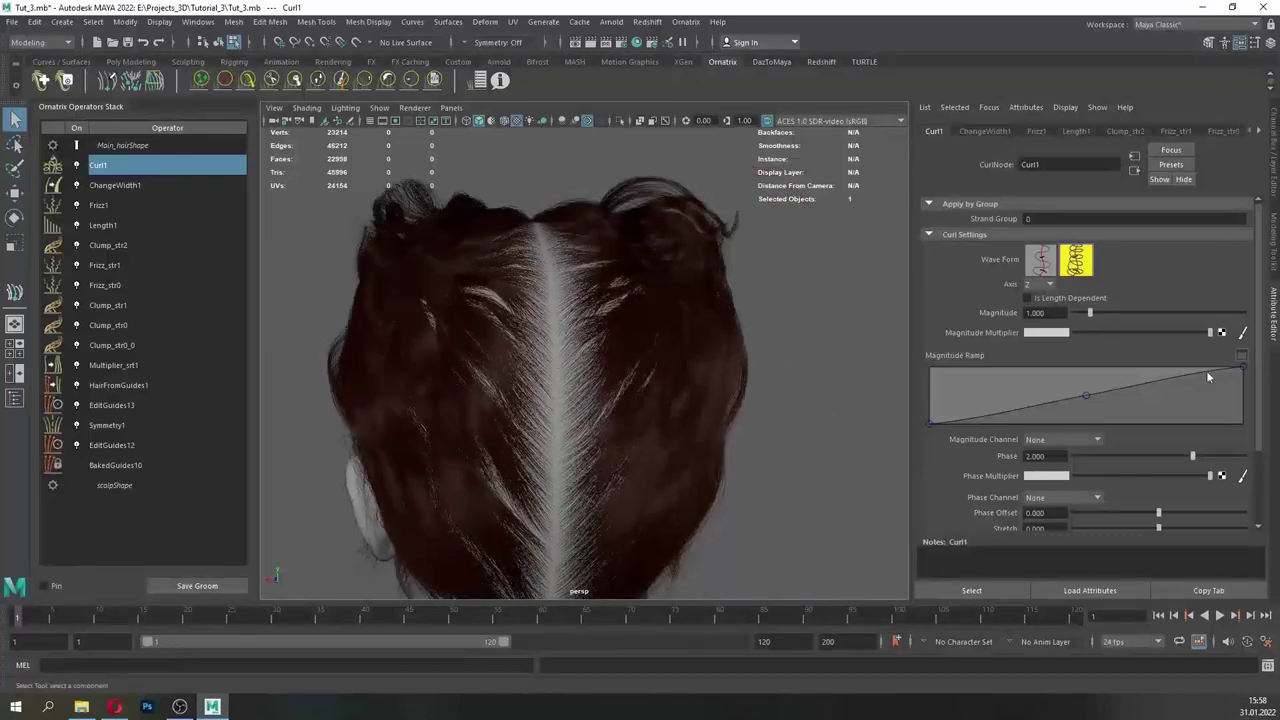
- Set Curl1's Magnitude to 0.2, reshape its Magnitude Ramp to a low peak at 0.28, 0.24 with a near-zero tip, and compare the effect
text(0.2)
key(Return)
drag(1244, 367, 1264, 418)
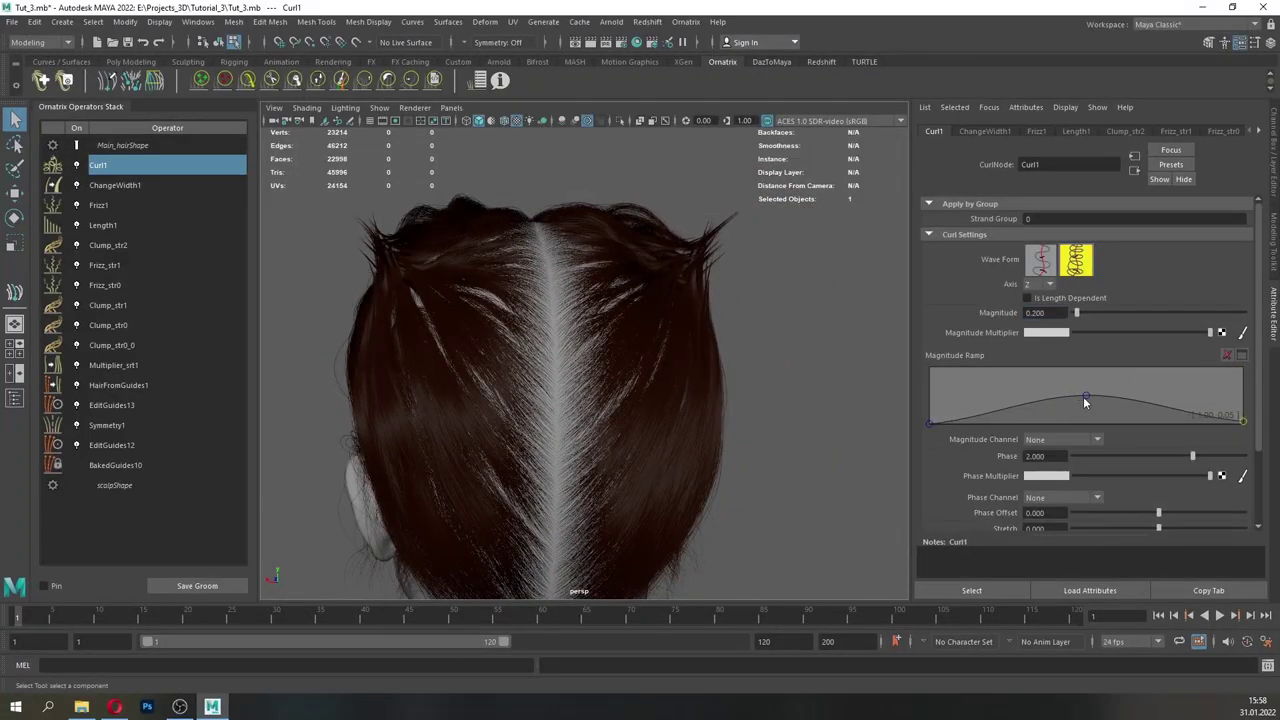
drag(1085, 397, 1017, 409)
alt+drag(760, 380, 698, 386)
click(76, 166)
click(76, 166)
click(106, 170)
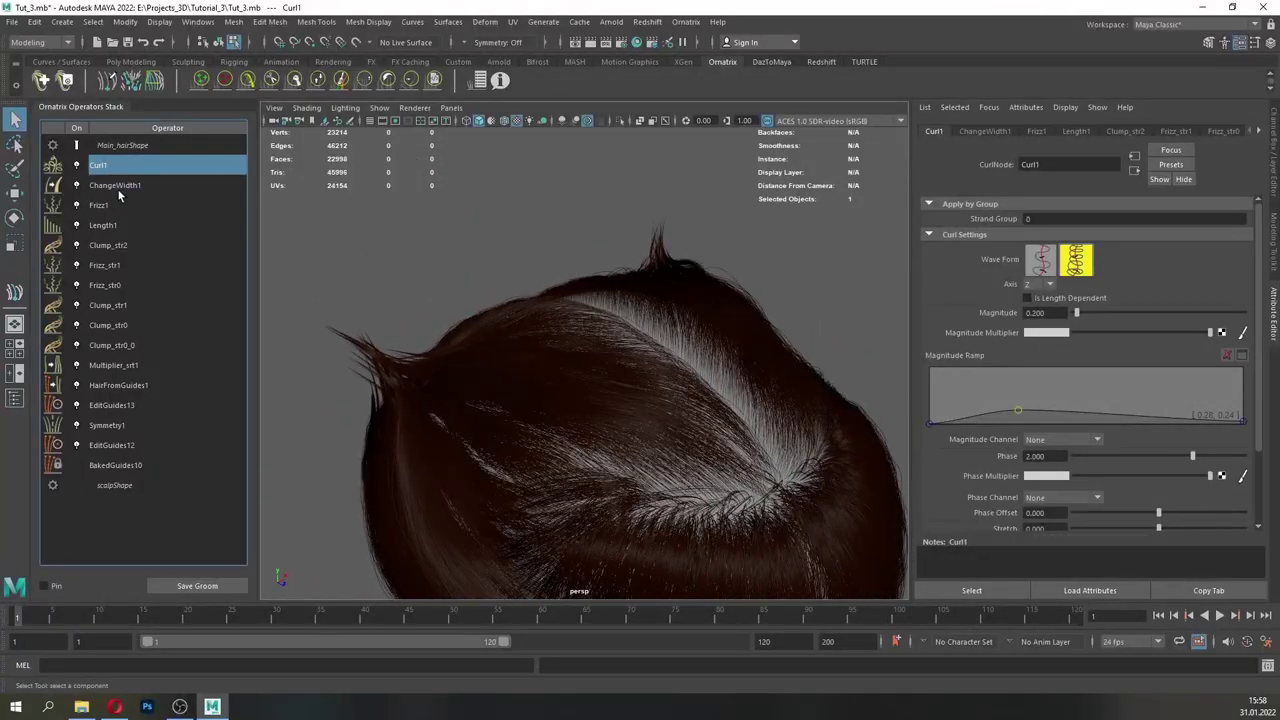
- Move the ChangeWidth1 operator above Curl1 in the operator stack and compare the hair with it off and on
drag(118, 189, 121, 159)
click(77, 186)
click(77, 186)
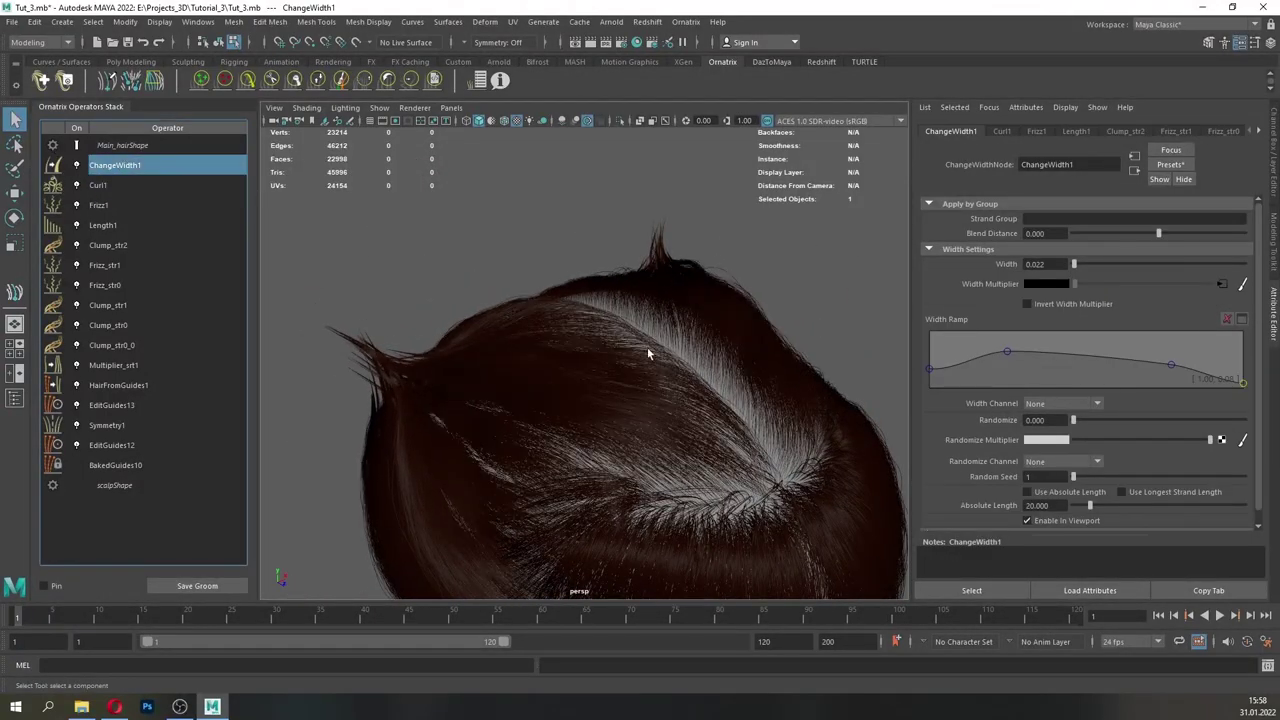
alt+drag(648, 353, 592, 330)
- Set Curl1's Magnitude to 0.32 and its Phase to 1.5
click(116, 187)
drag(1050, 313, 928, 306)
text(0.)
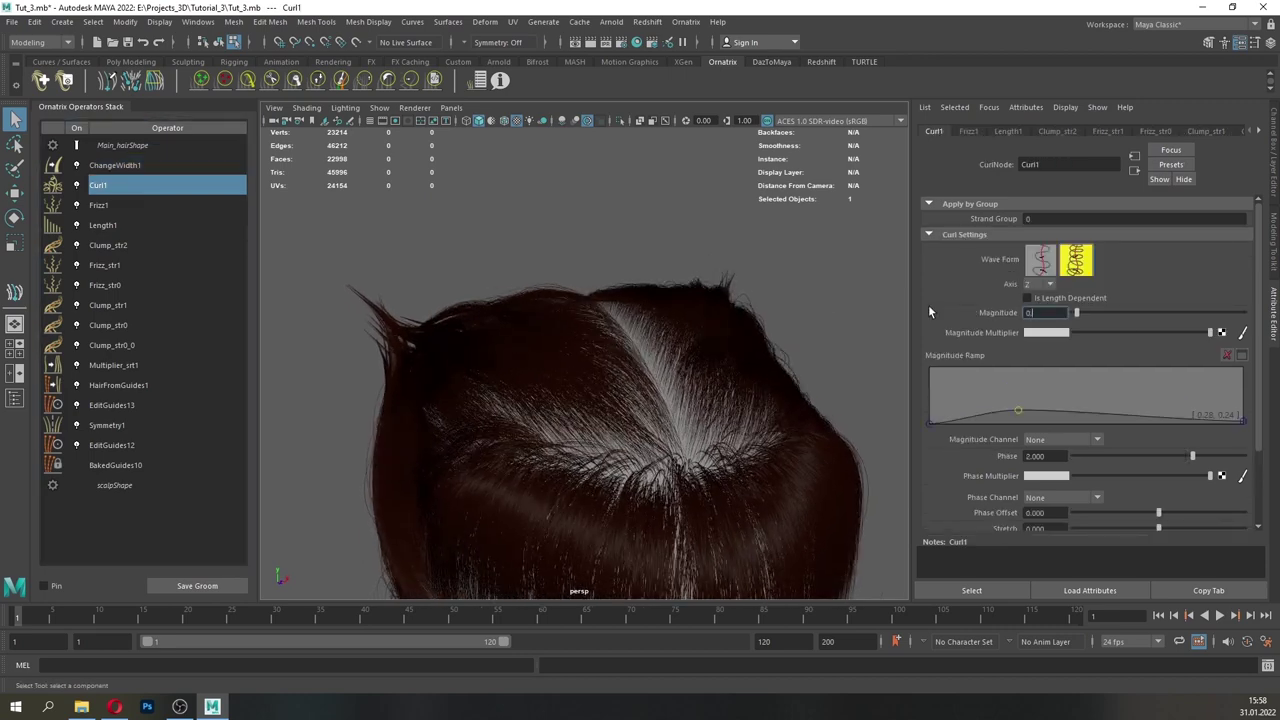
text(32)
key(Return)
double_click(1055, 456)
text(0)
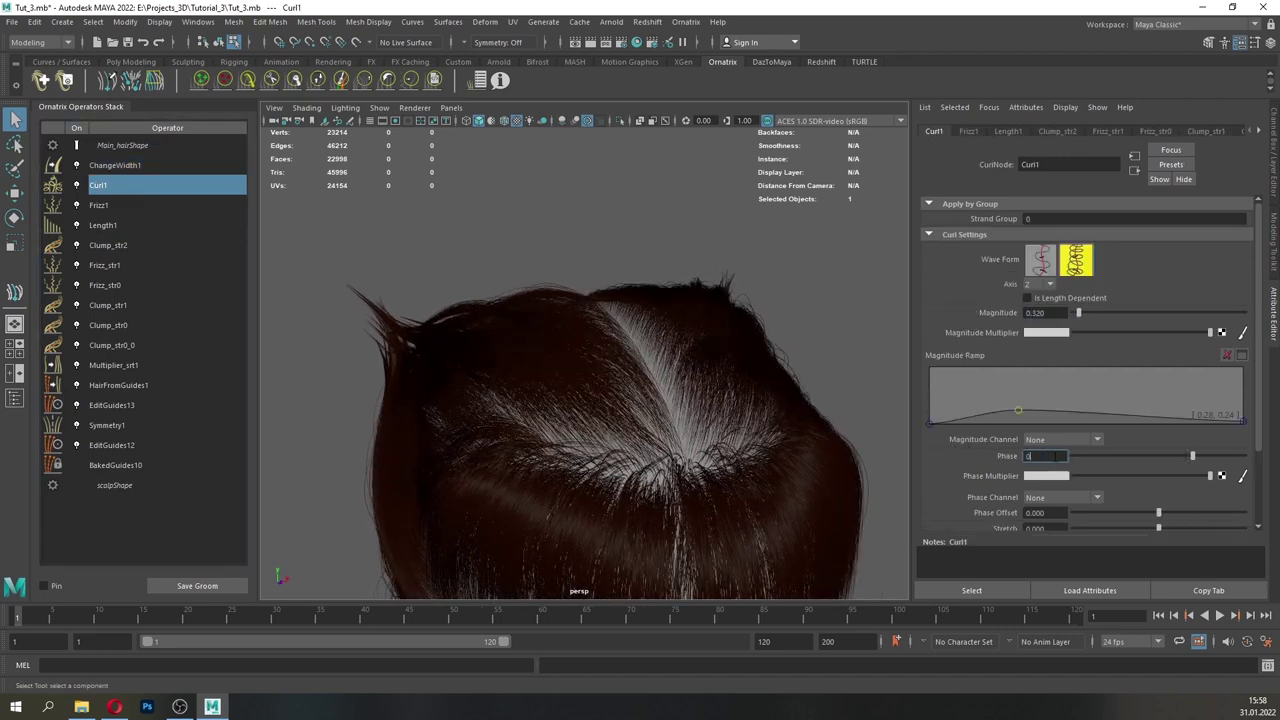
drag(1055, 456, 961, 443)
text(1.5)
key(Return)
- Set Curl1's Magnitude to 0.65 and compare the hair with the operator off and on
drag(1052, 313, 989, 314)
text(0.)
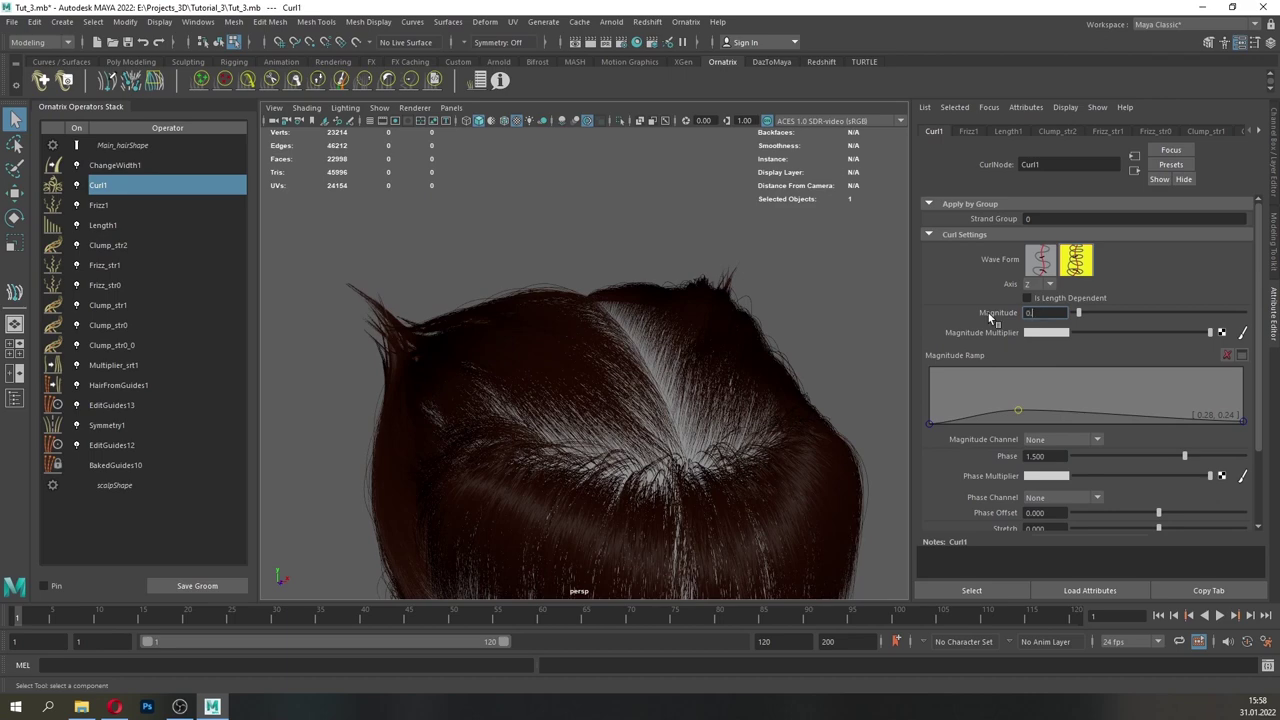
alt+drag(675, 336, 767, 327)
click(77, 187)
click(77, 187)
key(Return)
click(77, 187)
click(77, 187)
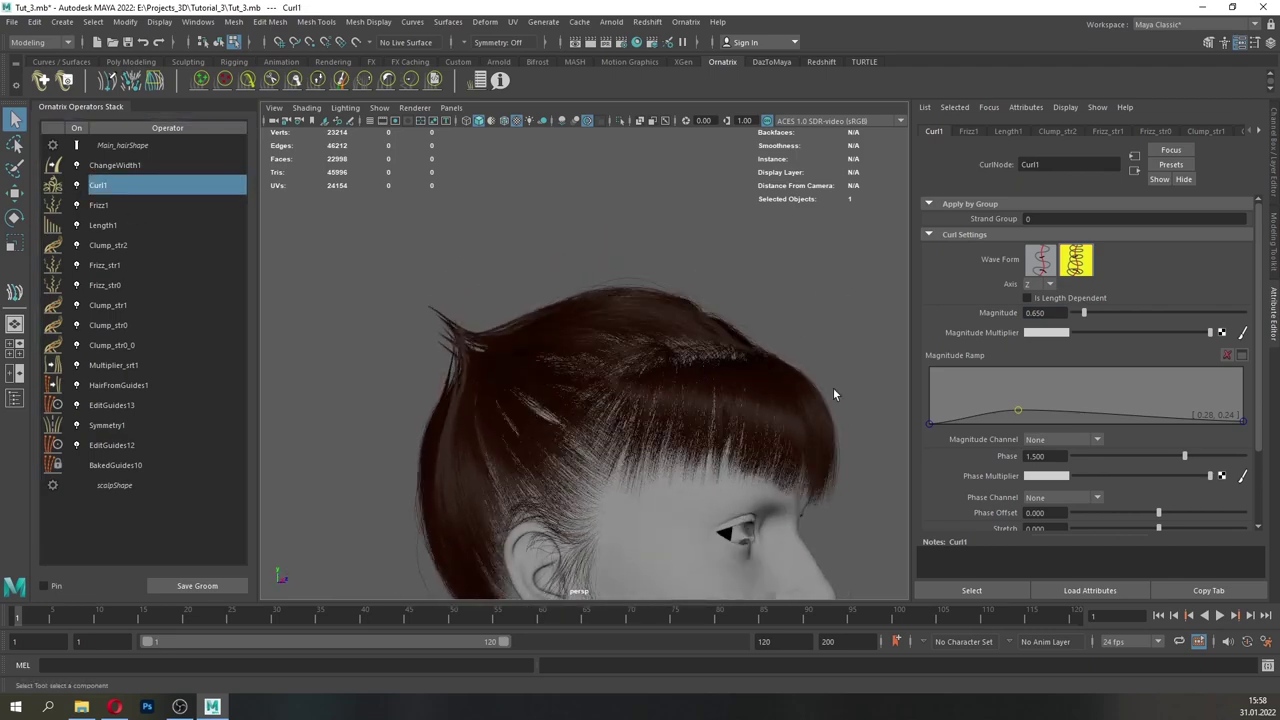
- Set Curl1's Noise Amount to 0.2 and check the strands around the parting and fringe
scroll(1090, 515, down, 1)
scroll(1089, 511, down, 2)
text(0.2)
key(Return)
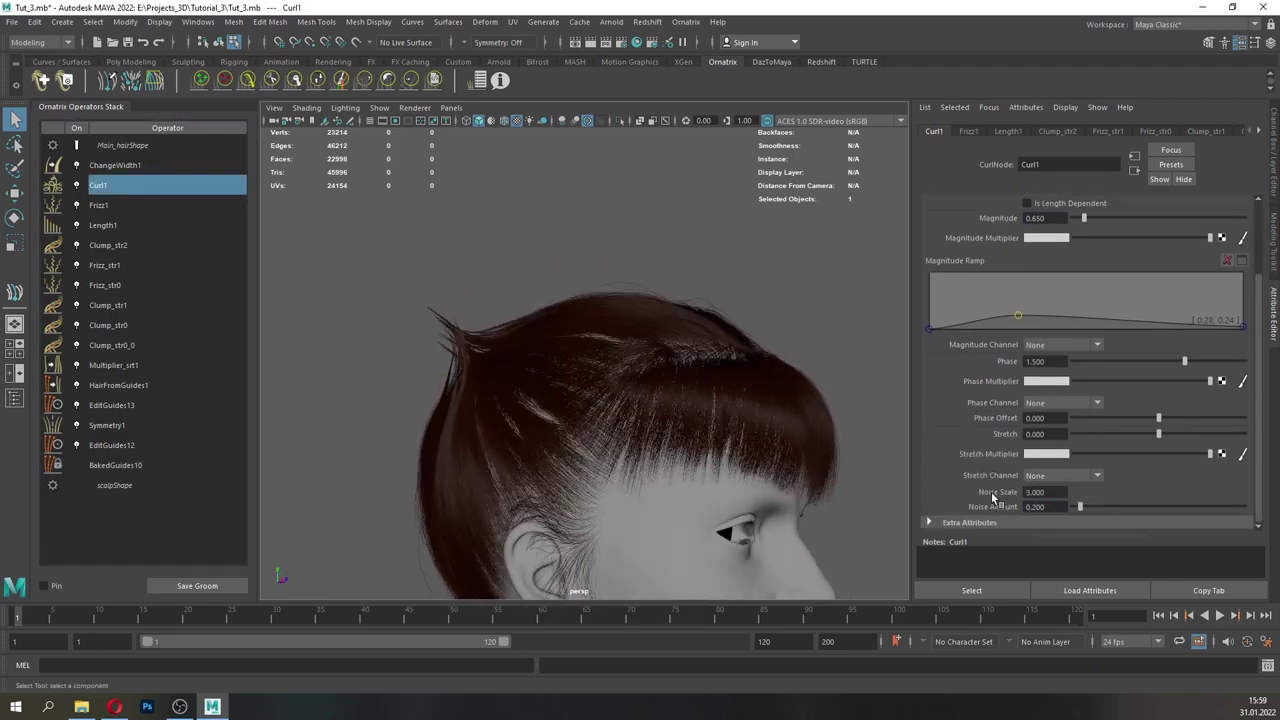
alt+drag(770, 355, 650, 430)
scroll(622, 427, up, 4)
scroll(672, 450, up, 6)
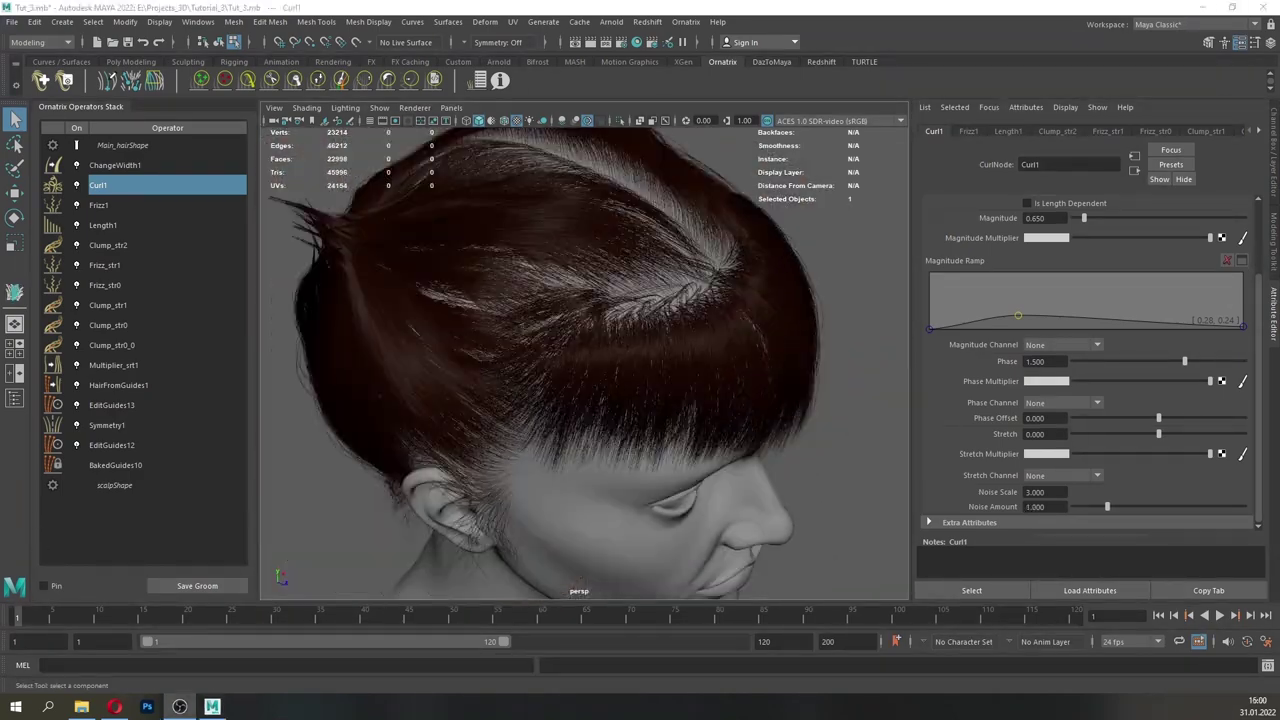
- Examine the fringe and the settings of the Clump_str0_0, Clump_str0 and Clump_str1 operators
scroll(437, 443, down, 3)
alt+drag(437, 443, 479, 447)
scroll(762, 385, up, 3)
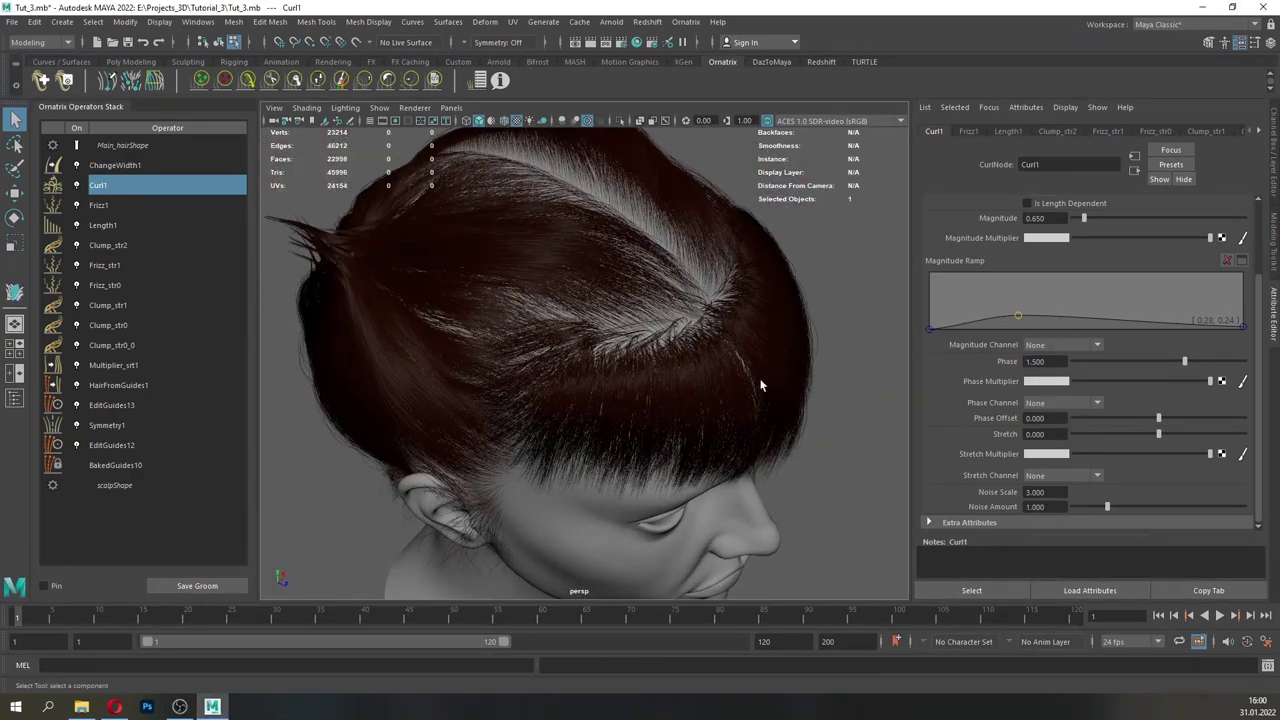
click(118, 345)
scroll(988, 413, down, 5)
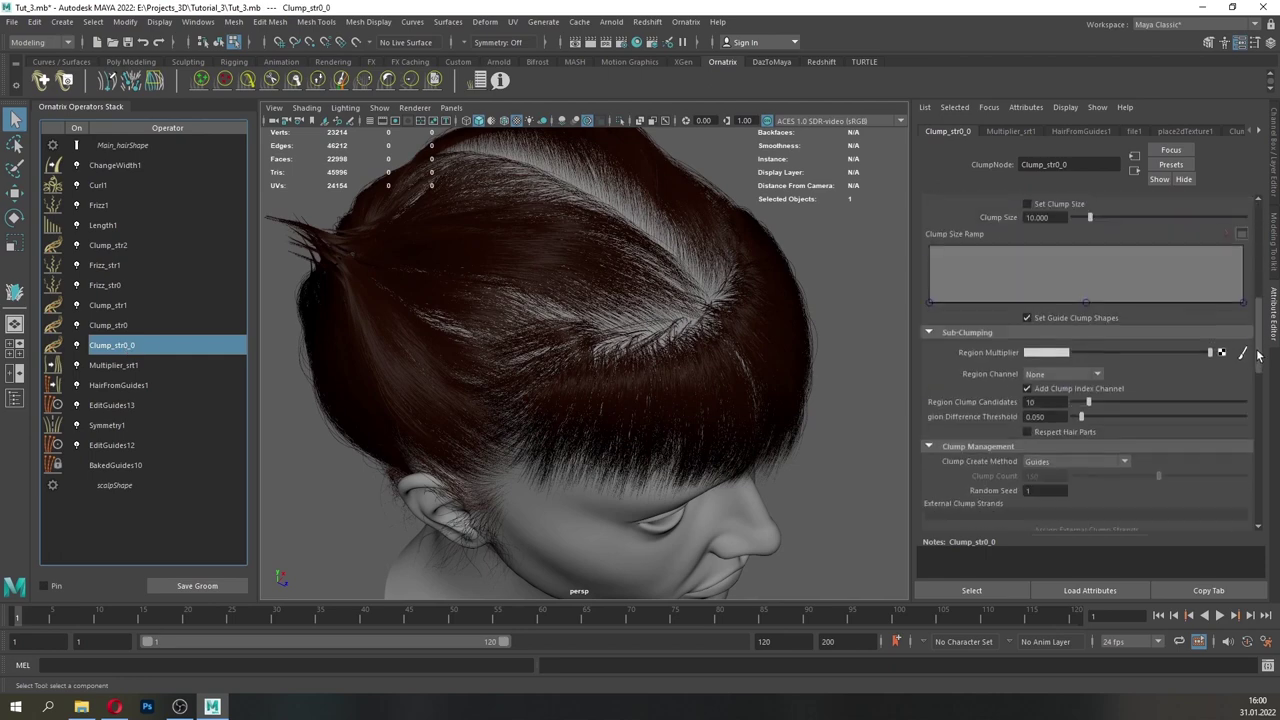
click(100, 326)
click(119, 305)
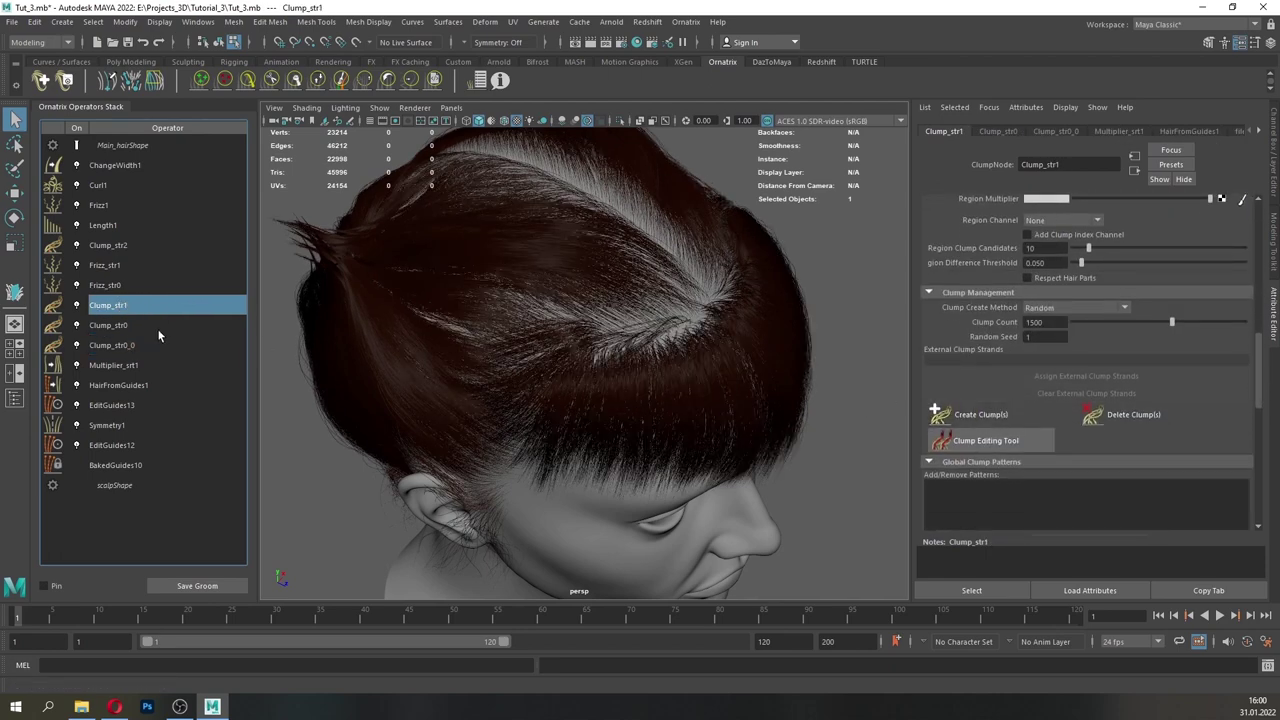
- Disable the Curl1, Frizz1, Length1, Clump_str2, Frizz_str1, Frizz_str0, Clump_str1, Clump_str0 and Clump_str0_0 operators
click(77, 186)
click(77, 206)
click(77, 226)
click(77, 246)
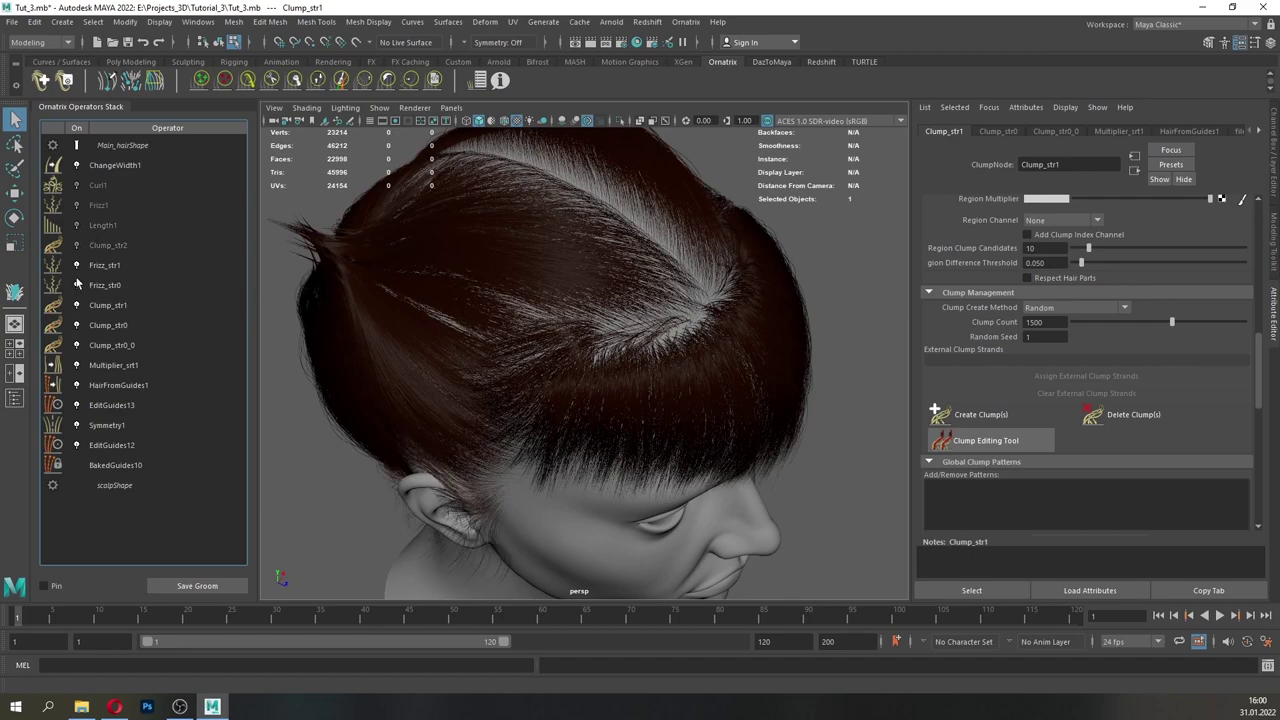
click(77, 266)
click(77, 286)
click(77, 306)
click(77, 328)
click(78, 346)
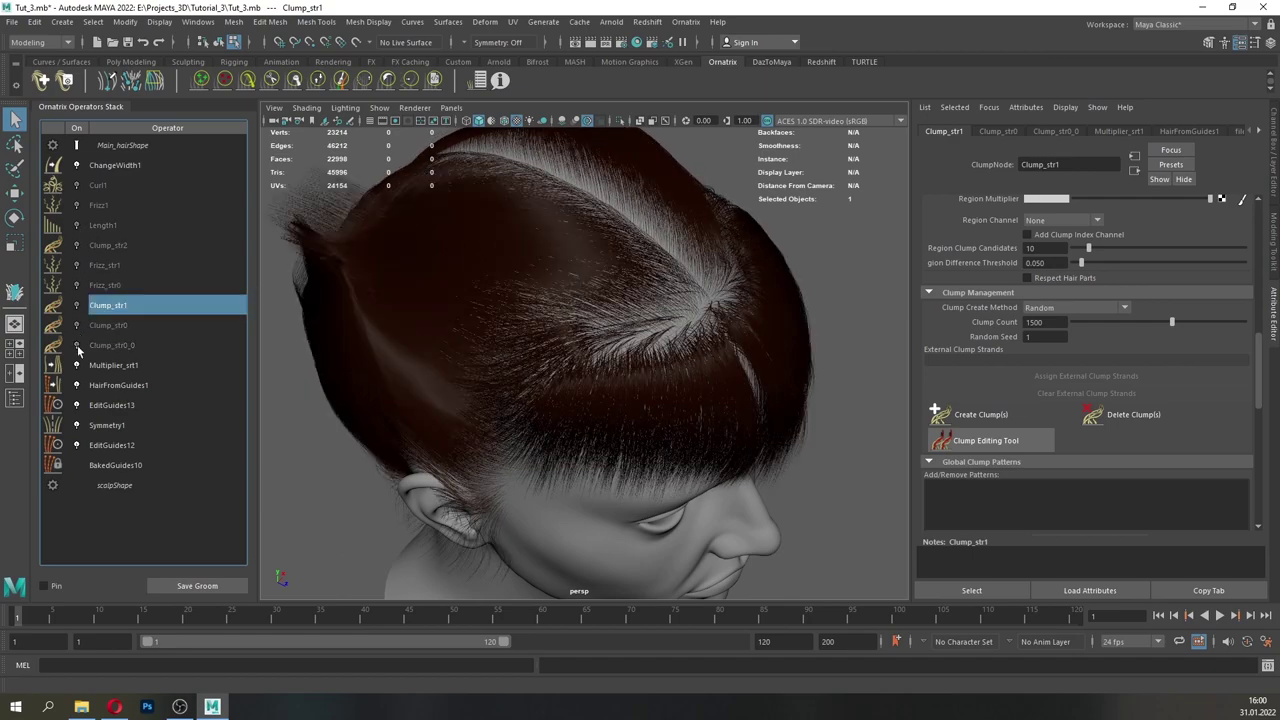
- Disable the Multiplier_srt1 operator, comparing the fringe and the side hair with it on and off
alt+drag(672, 436, 734, 421)
mouse_move(734, 421)
alt+right_down()
mouse_move(746, 446)
mouse_move(752, 414)
alt+right_up()
alt+drag(752, 414, 597, 409)
click(77, 367)
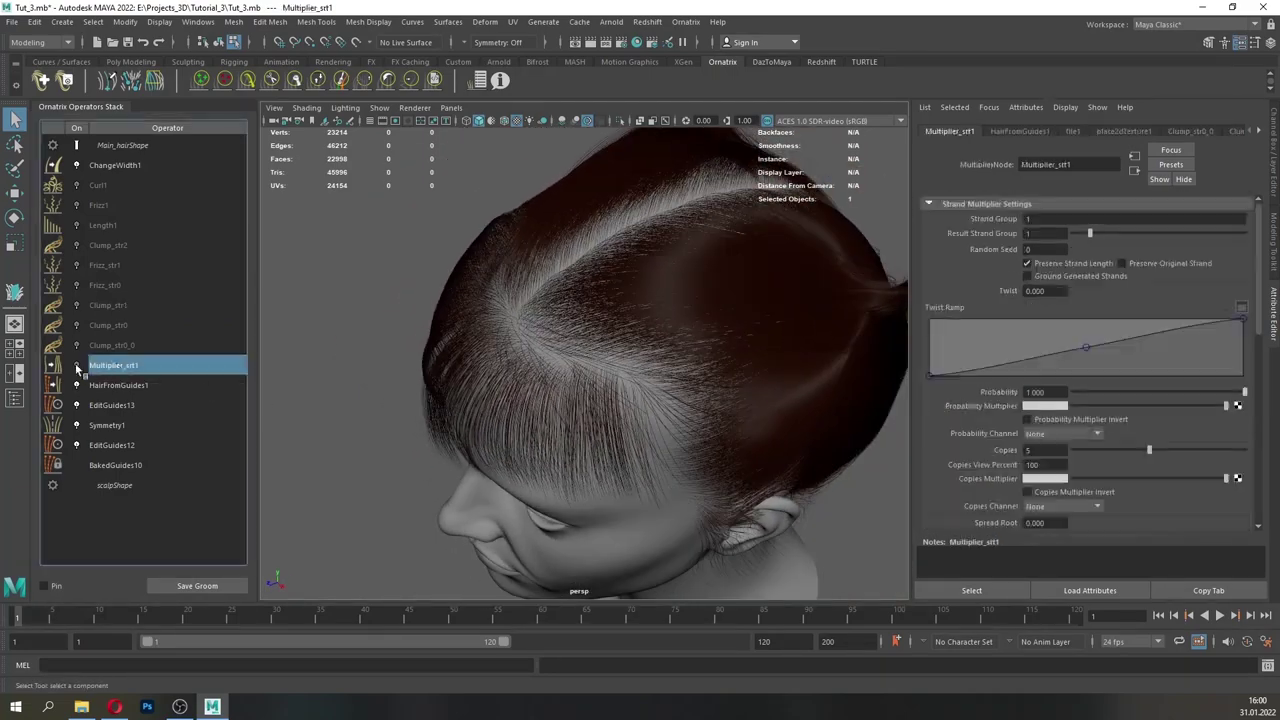
alt+drag(533, 381, 548, 349)
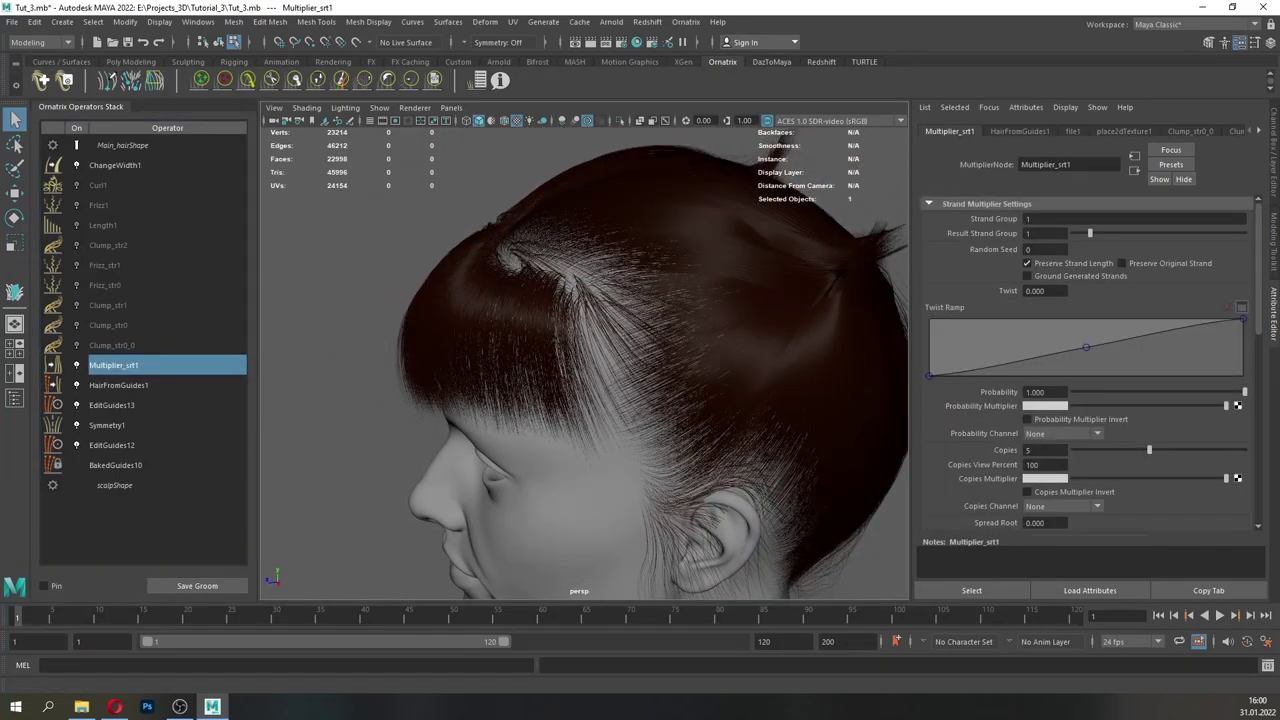
click(77, 366)
- Hide the head mesh and inspect the hairline around the temple and fringe roots
click(521, 559)
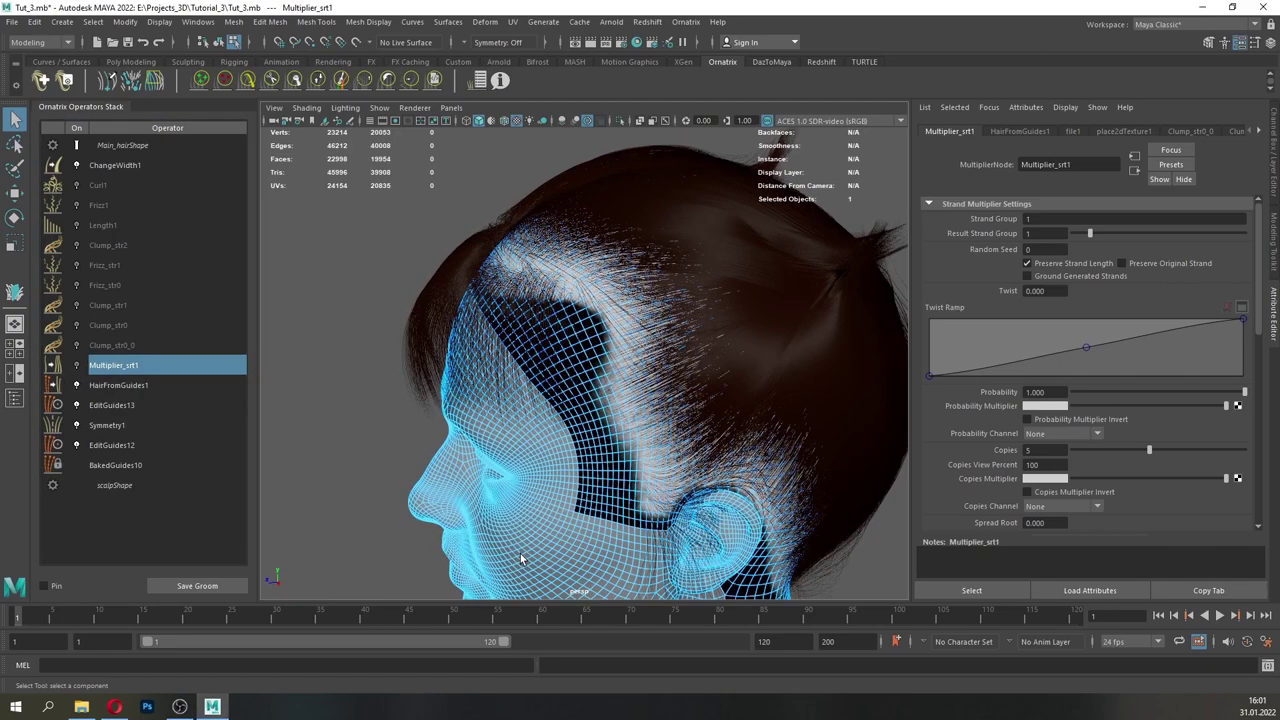
key(F8)
key(ctrl+h)
alt+drag(564, 401, 570, 417)
scroll(779, 239, up, 5)
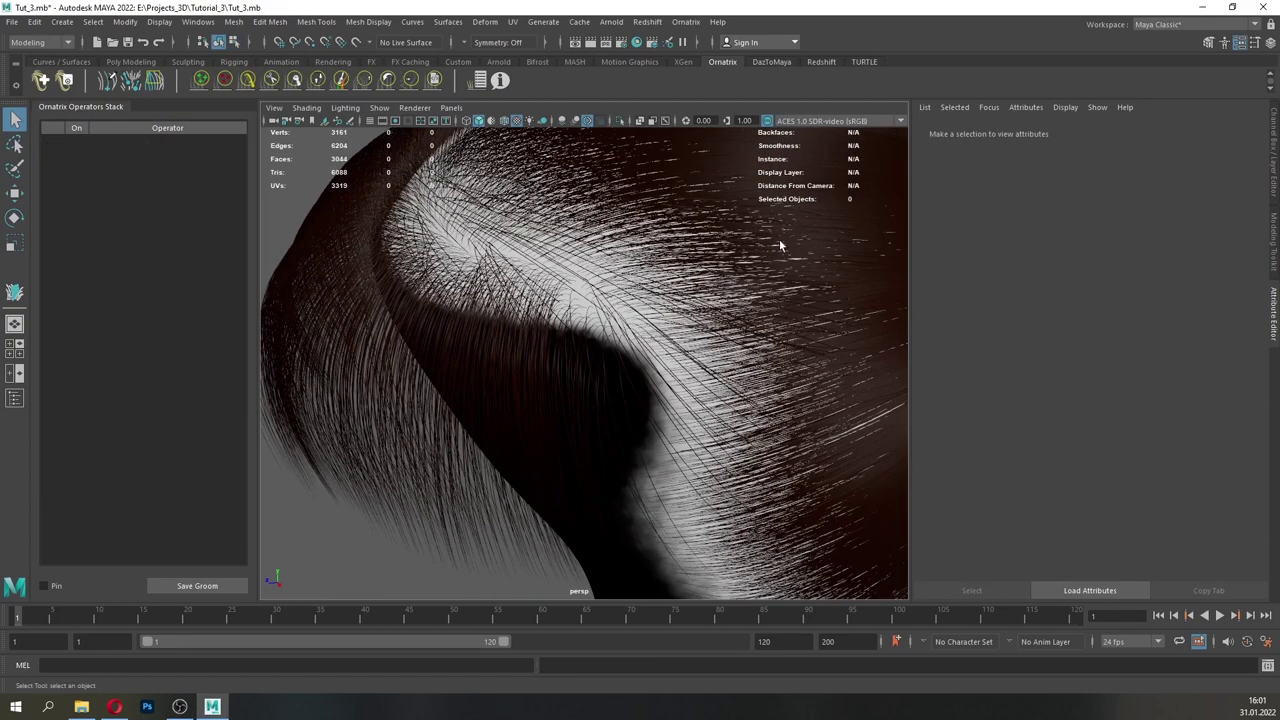
scroll(777, 237, down, 7)
- Add a new Edit Guides operator above EditGuides13 on the hair object and turn on guide strand selection in it
click(745, 198)
click(110, 405)
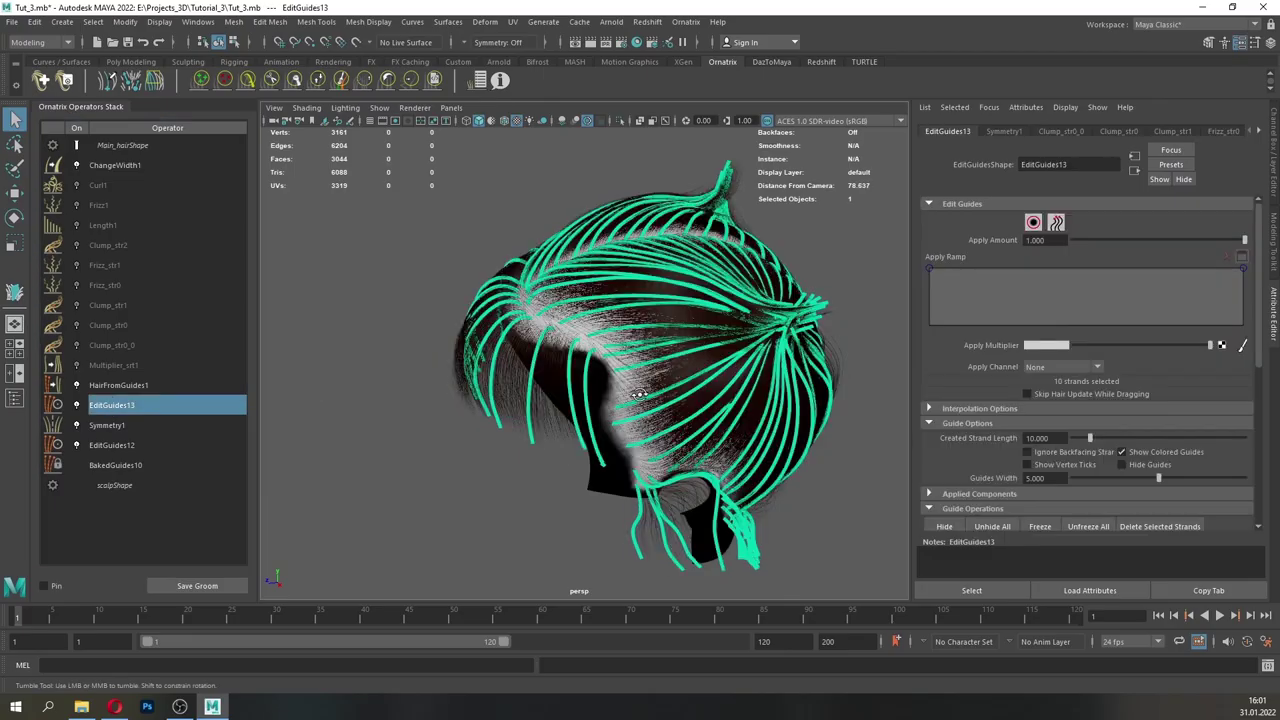
scroll(688, 469, up, 6)
alt+drag(688, 469, 277, 386)
scroll(707, 446, down, 3)
scroll(648, 442, down, 2)
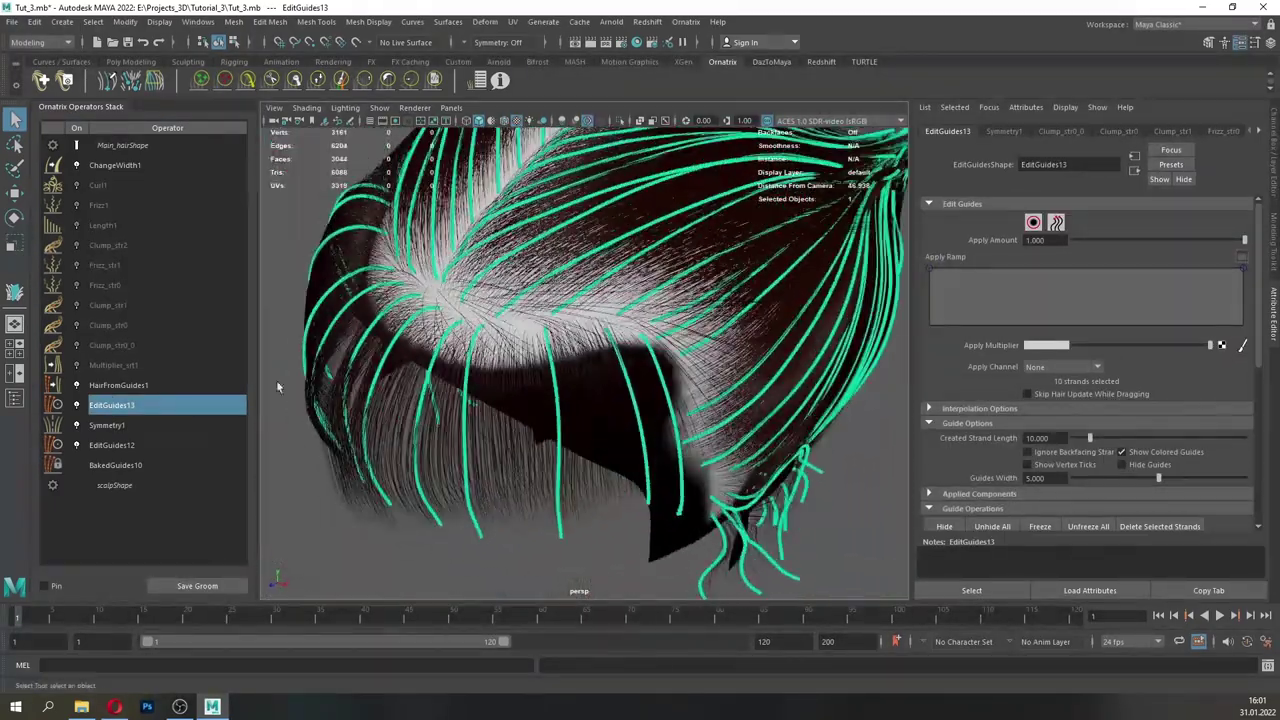
click(685, 21)
click(700, 176)
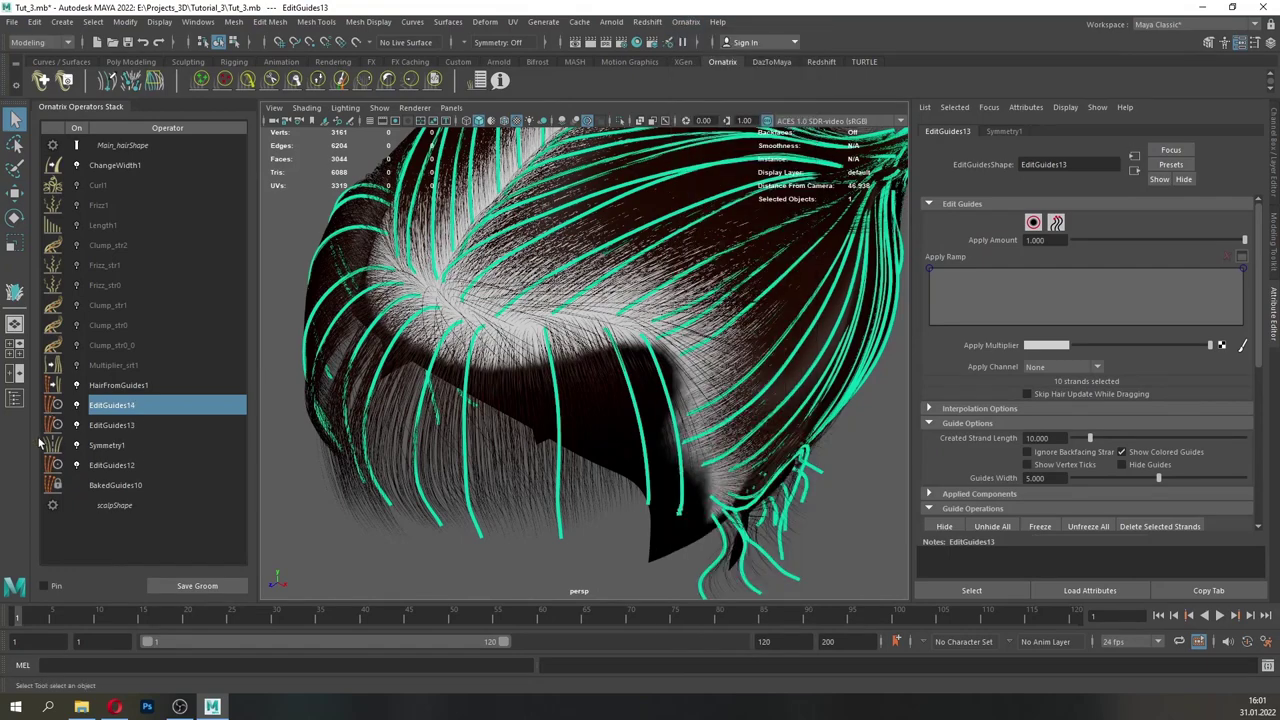
click(1033, 223)
alt+drag(666, 280, 672, 318)
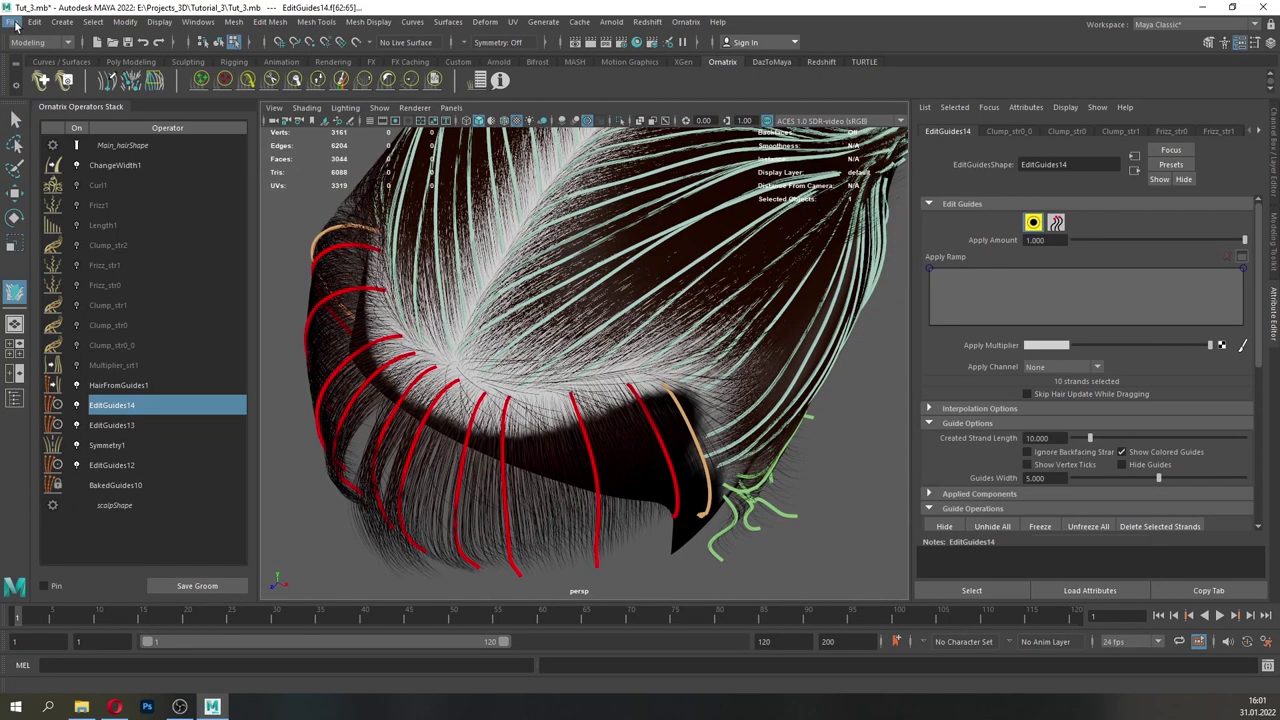
- Save the scene and disable HairFromGuides1 so only the guides are shown
click(12, 22)
click(46, 75)
click(78, 386)
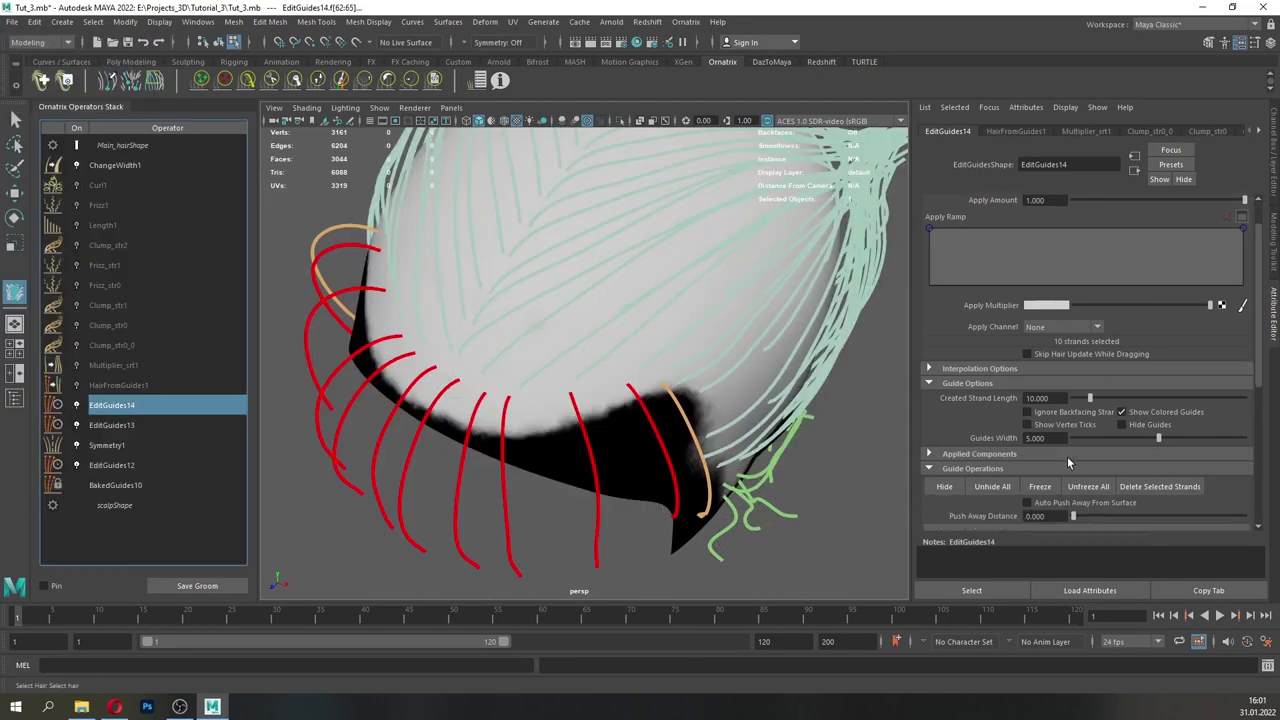
- Set EditGuides14's Change Tracking to Strand and move the operator below Symmetry1 in the stack
click(1045, 408)
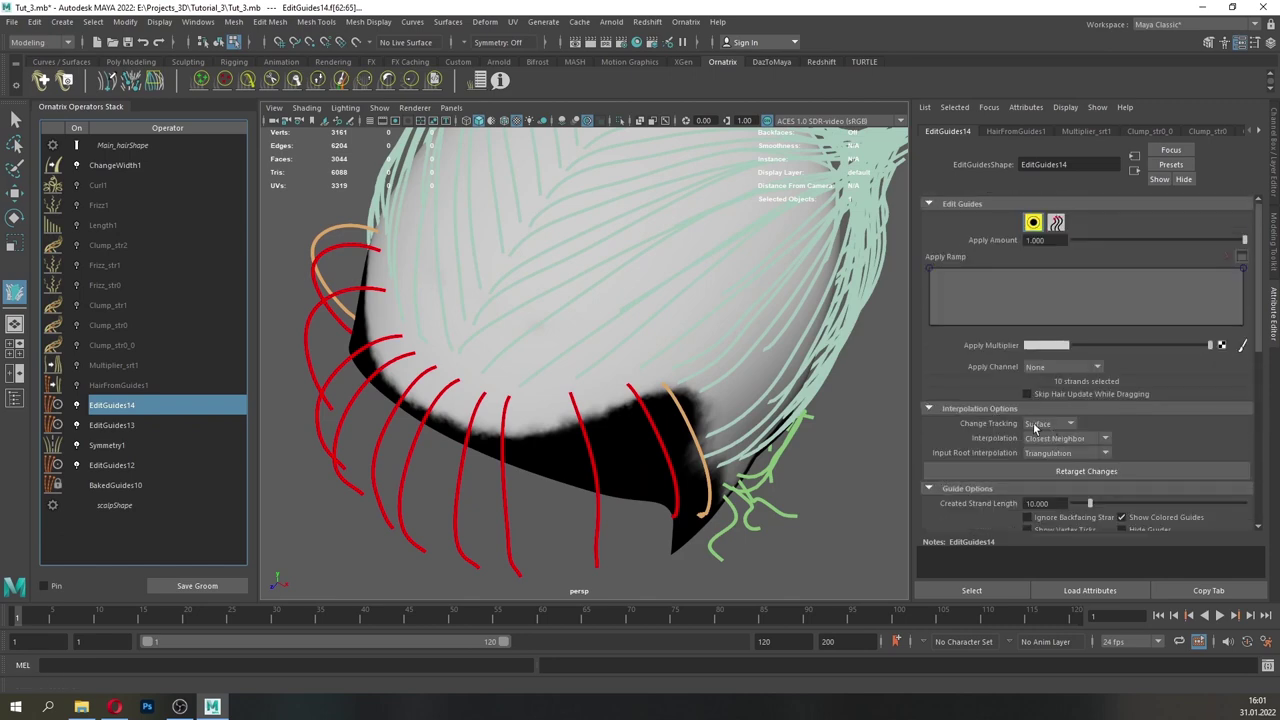
click(680, 409)
mouse_move(680, 409)
alt+right_down()
mouse_move(706, 434)
mouse_move(690, 426)
alt+right_up()
drag(115, 470, 115, 448)
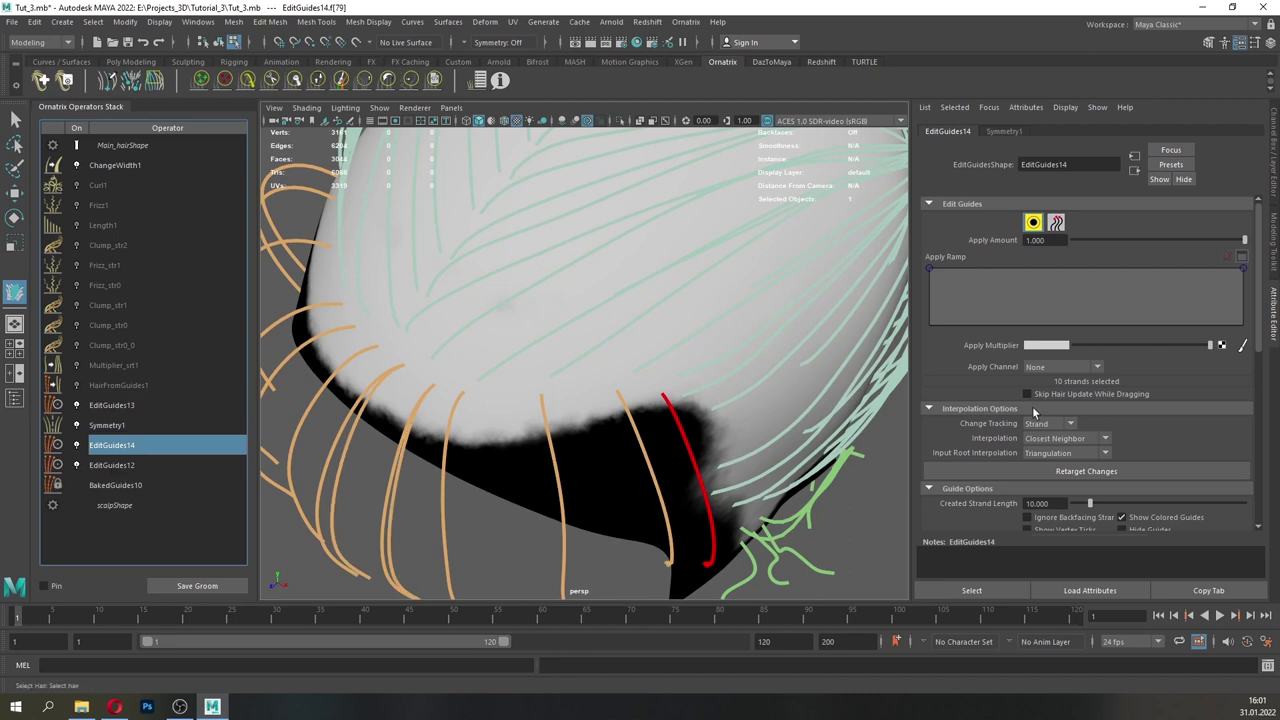
- Reposition the roots of the fringe guides along the front hairline in EditGuides14 and check the guides from the side
alt+drag(685, 432, 696, 428)
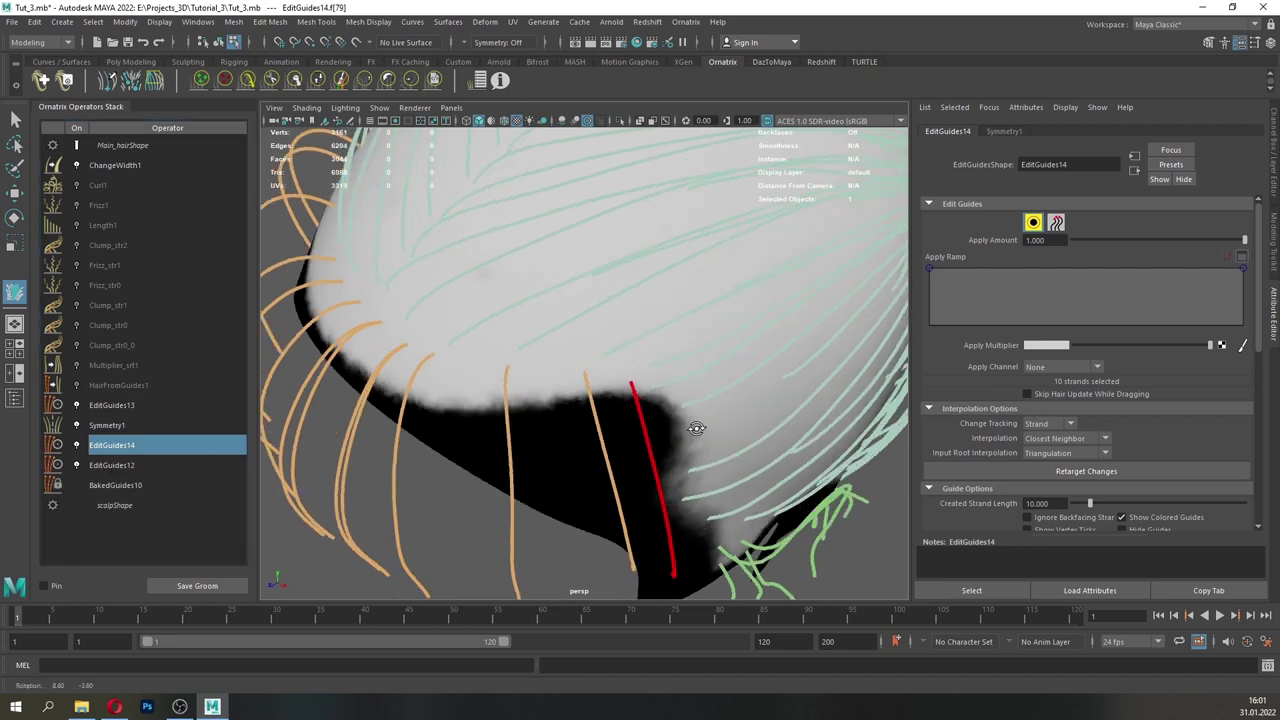
drag(627, 398, 628, 408)
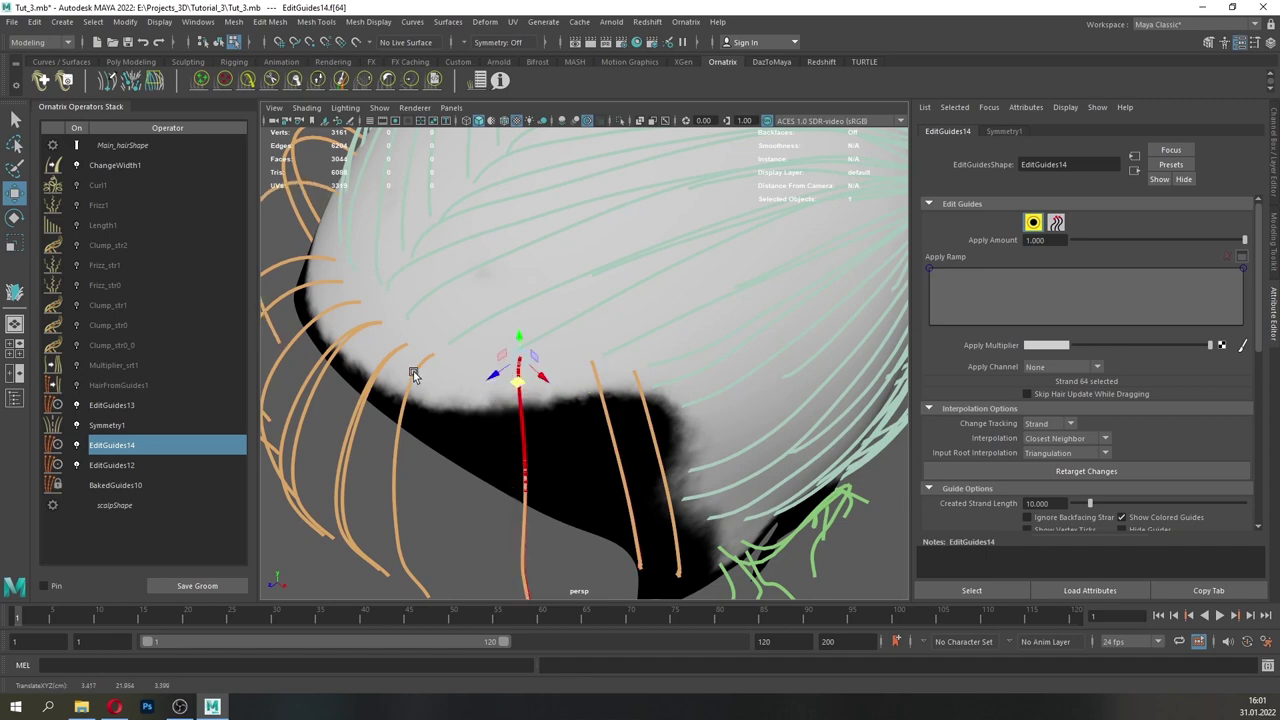
drag(443, 381, 441, 382)
alt+drag(446, 386, 546, 395)
click(581, 427)
scroll(600, 408, down, 5)
alt+drag(626, 414, 548, 370)
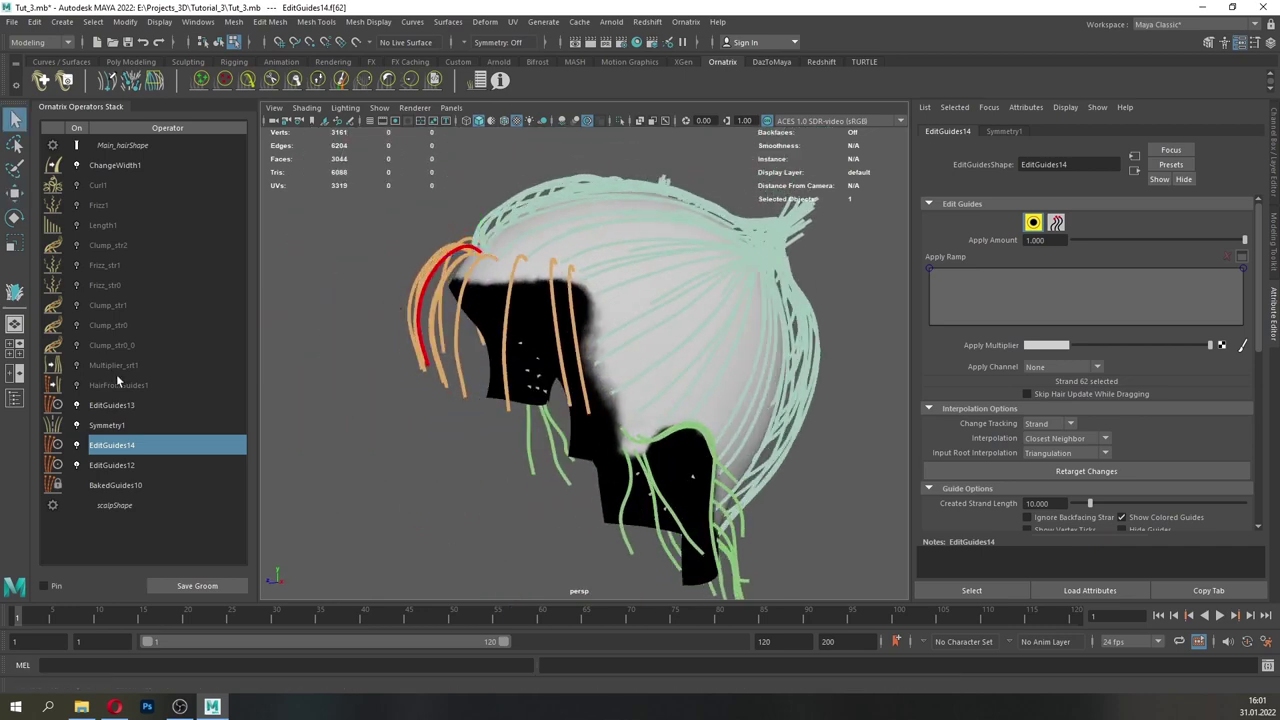
- Re-enable the HairFromGuides1 operator to regenerate the hair from the edited guides
click(117, 408)
click(130, 369)
click(110, 385)
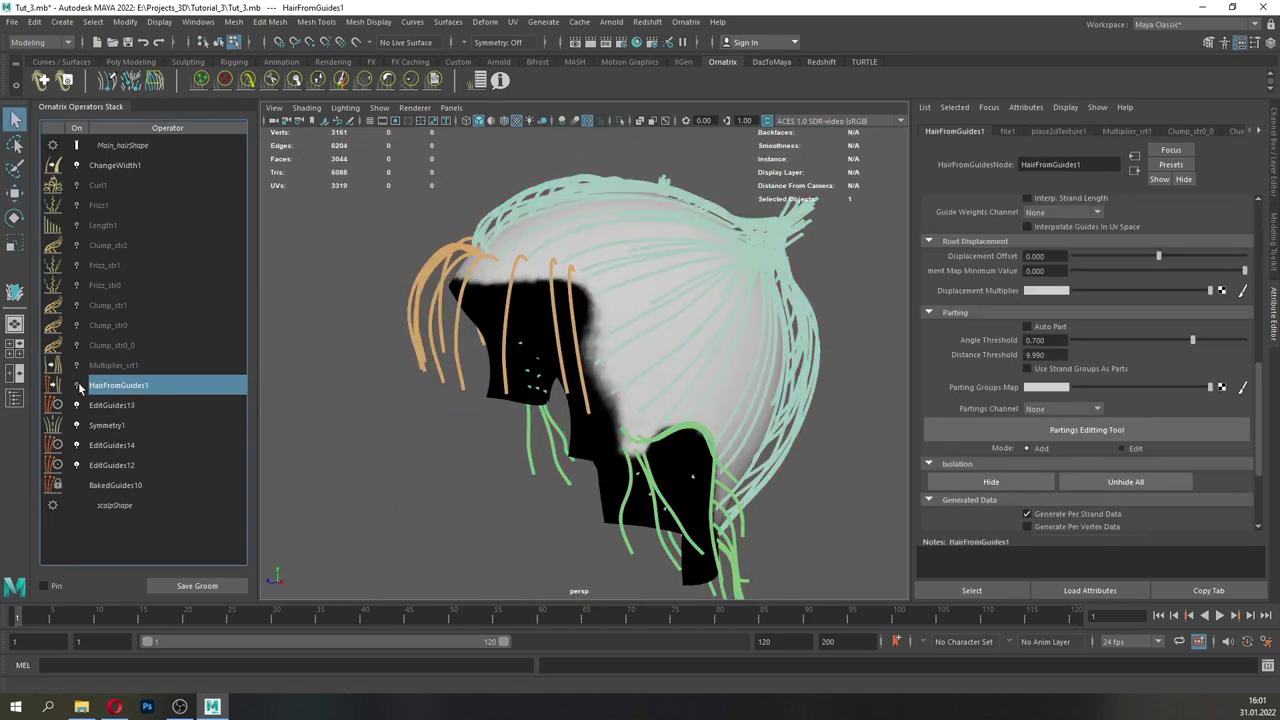
click(75, 387)
- Compare the fringe and parting from the front with Multiplier_srt1 on and off
click(98, 367)
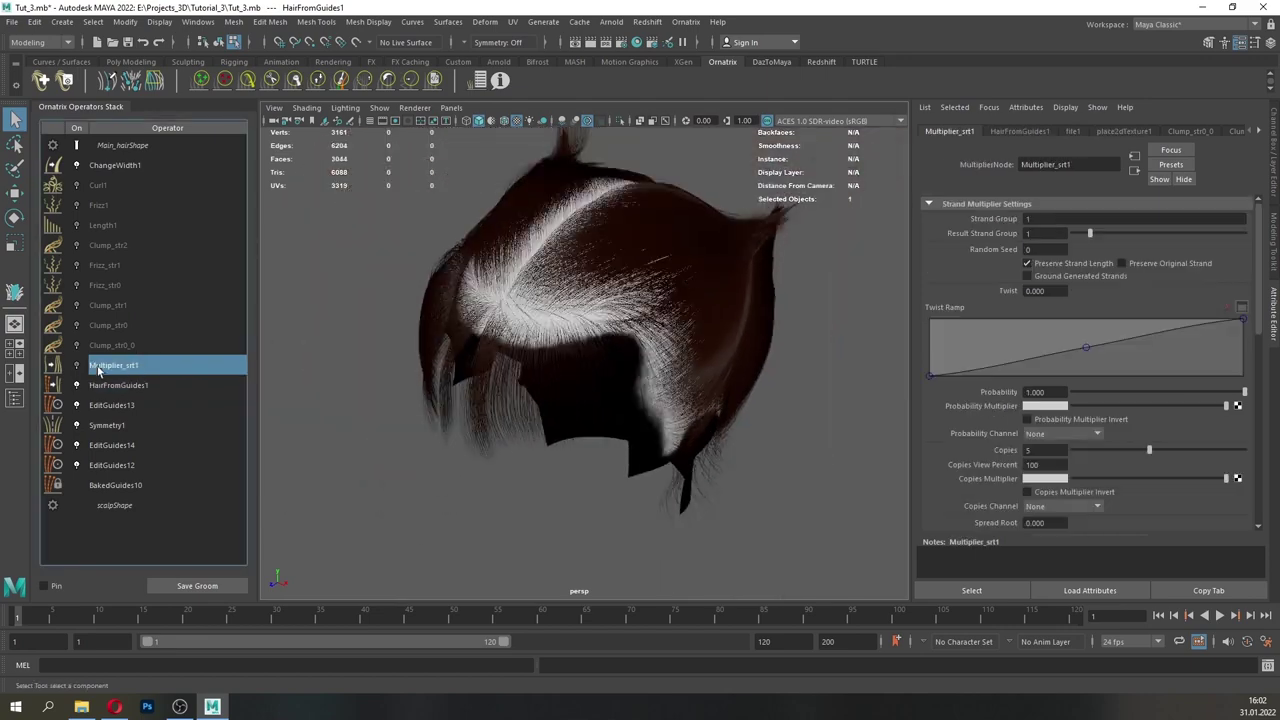
alt+drag(545, 308, 590, 347)
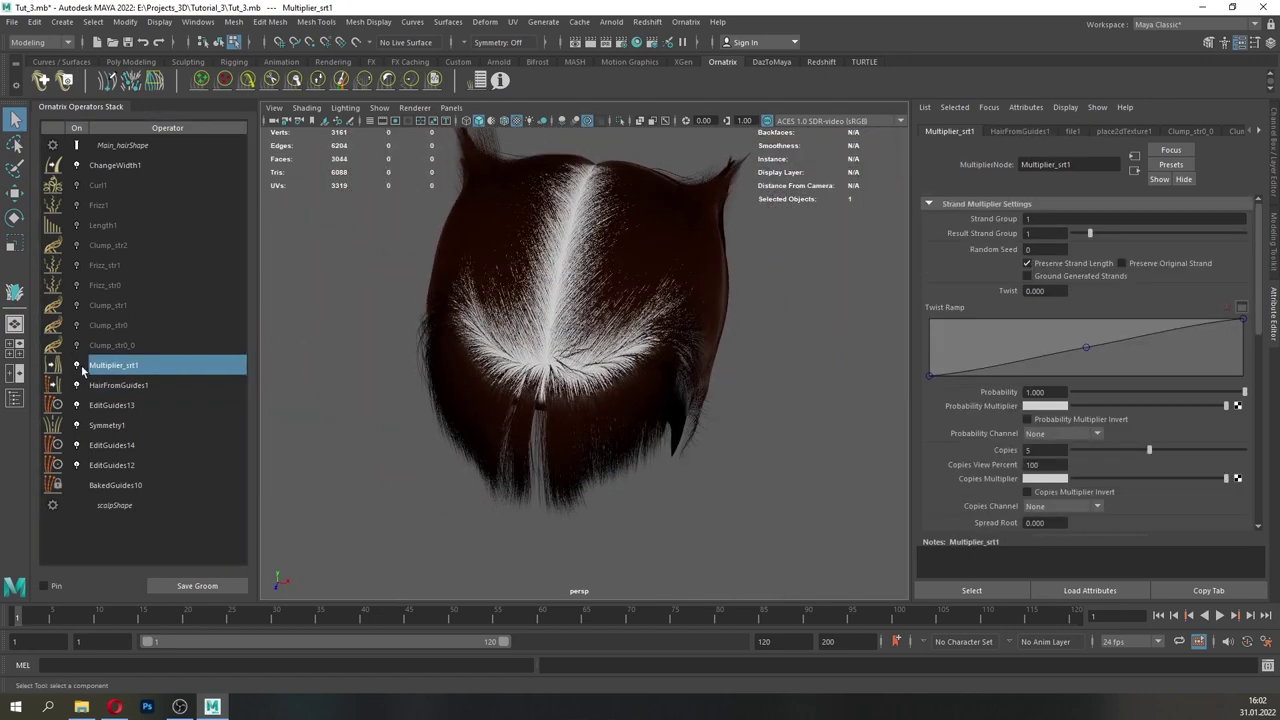
click(77, 366)
click(76, 367)
click(76, 367)
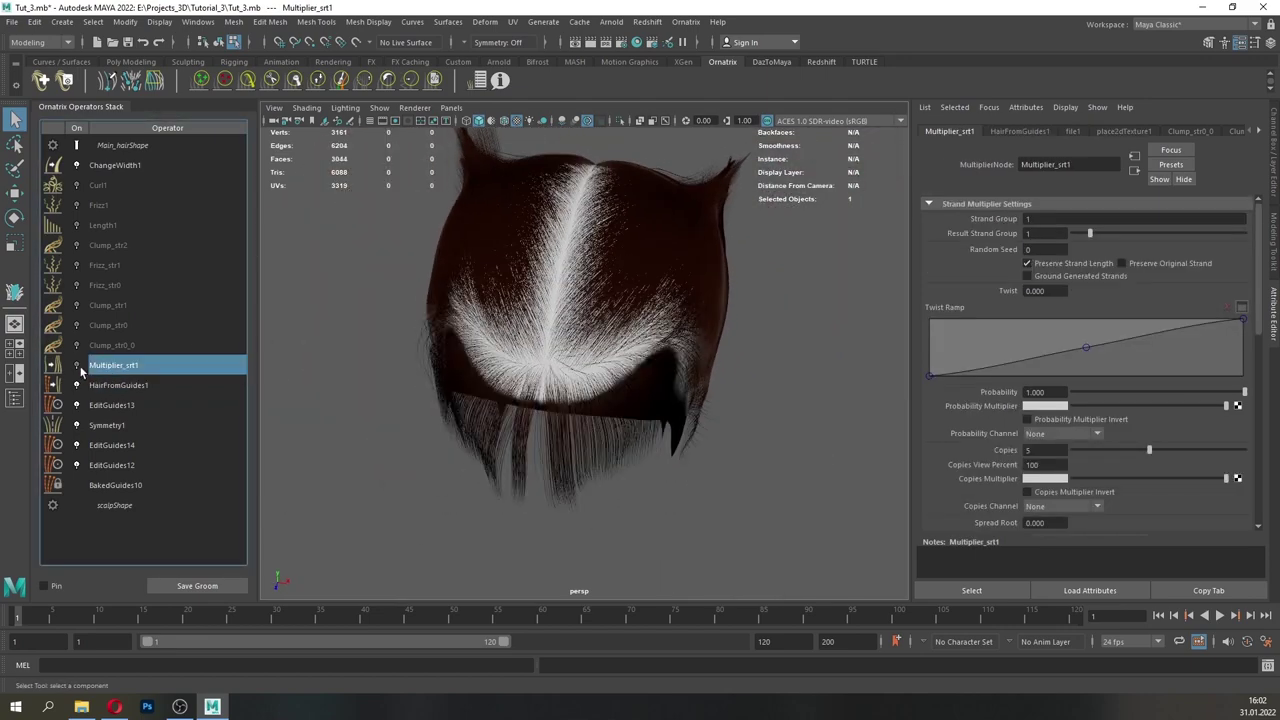
- Remove the front parting with HairFromGuides1's Partings Editing Tool and toggle the operator to regenerate the hair
click(104, 383)
scroll(833, 449, up, 4)
click(1121, 430)
alt+drag(594, 363, 546, 268)
scroll(546, 268, down, 2)
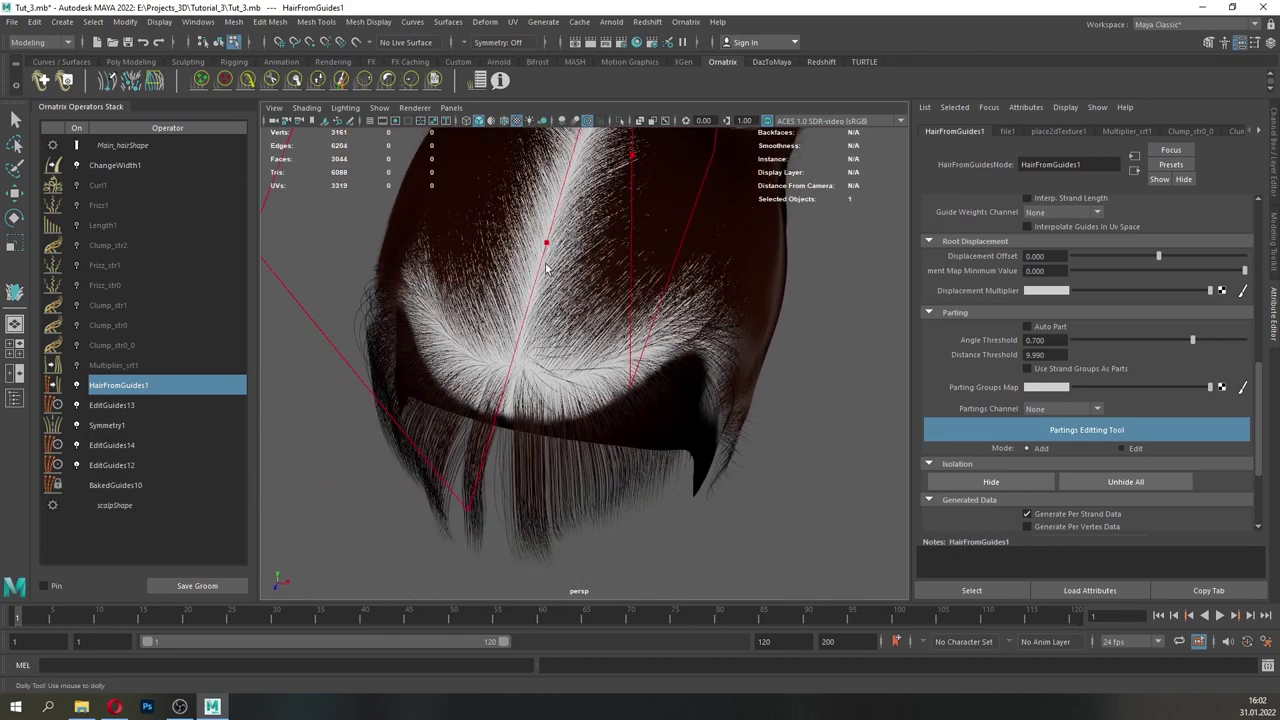
key(ctrl+z)
scroll(485, 319, down, 3)
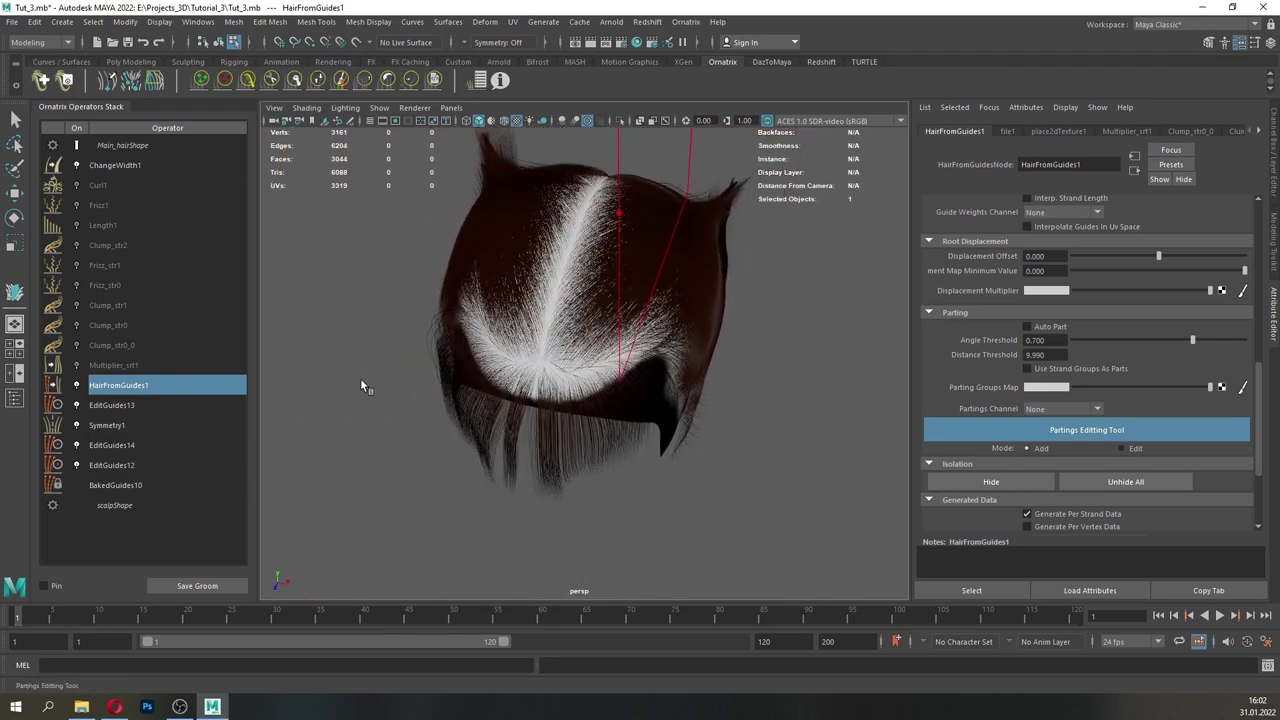
scroll(361, 380, up, 1)
click(78, 385)
key(ctrl+z)
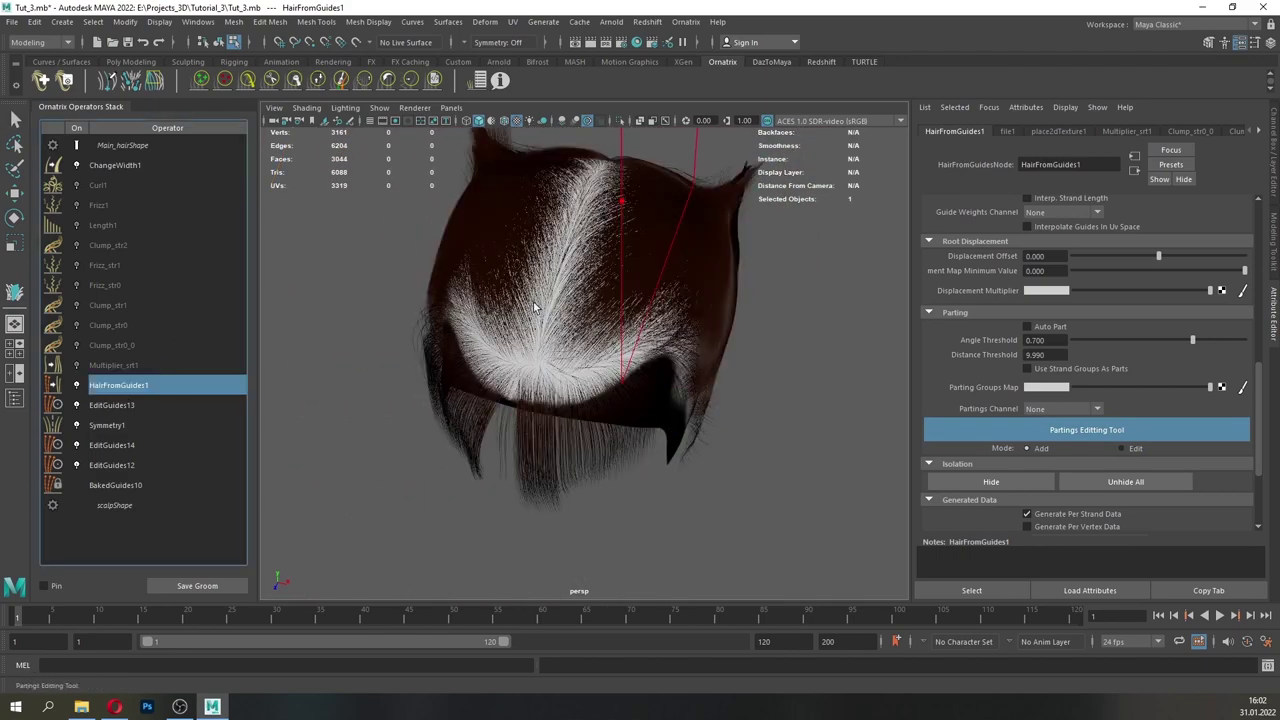
- Check the front parting and hairline coverage with Multiplier_srt1 turned on
alt+drag(530, 310, 608, 425)
scroll(562, 315, up, 4)
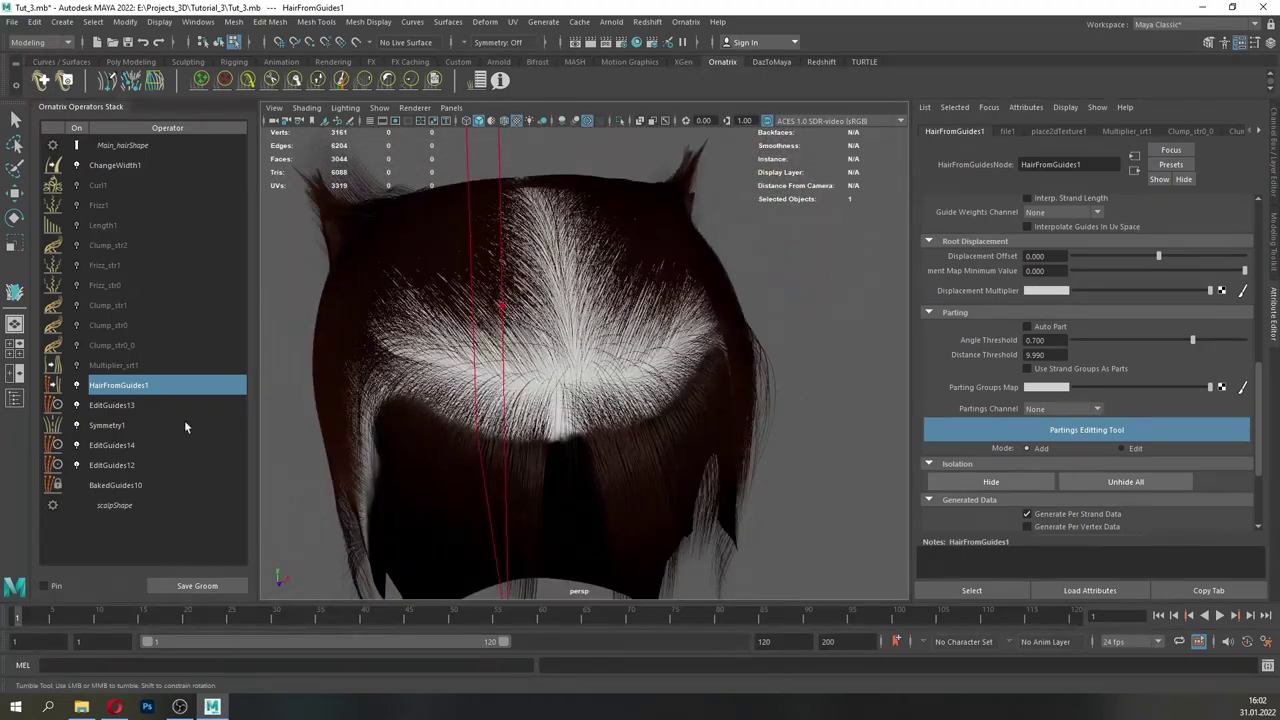
click(117, 365)
click(78, 367)
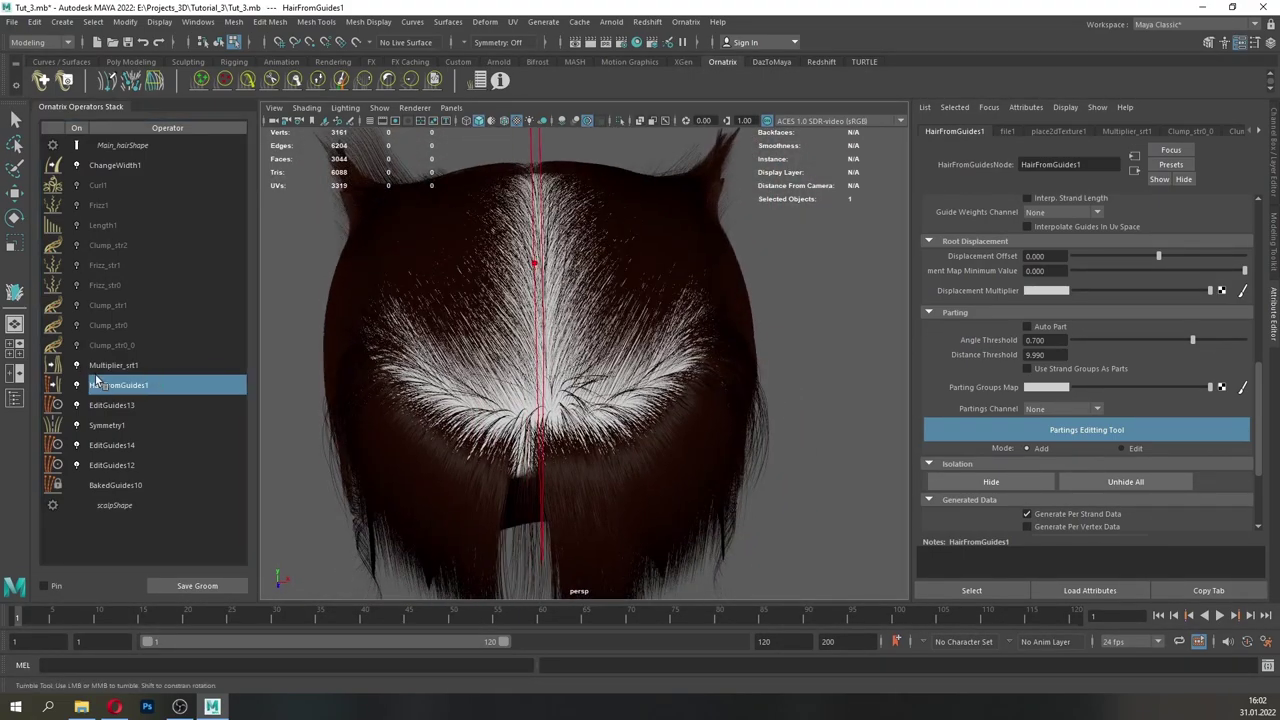
- Try a new parting at the front hairline and toggle HairFromGuides1 to regenerate the hair
alt+drag(446, 388, 602, 386)
scroll(585, 461, up, 2)
alt+drag(696, 428, 541, 404)
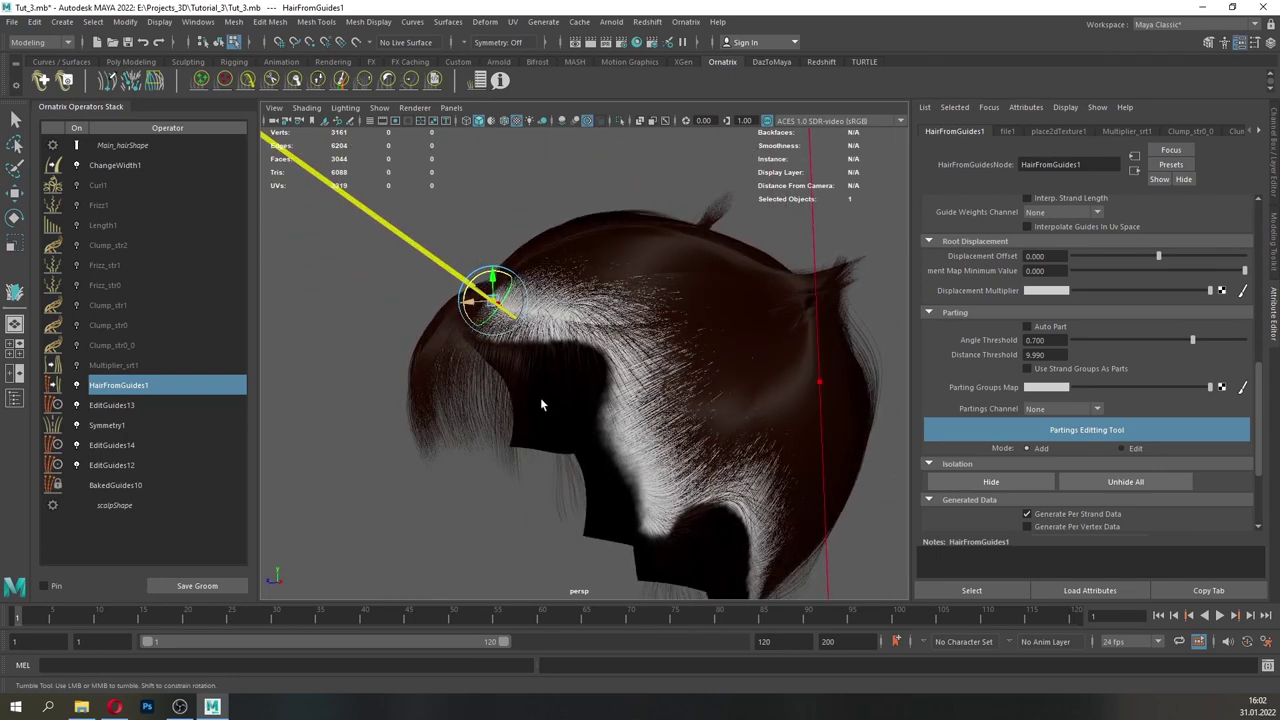
alt+middle_drag(541, 404, 645, 500)
scroll(594, 408, up, 3)
alt+drag(615, 398, 672, 441)
key(q)
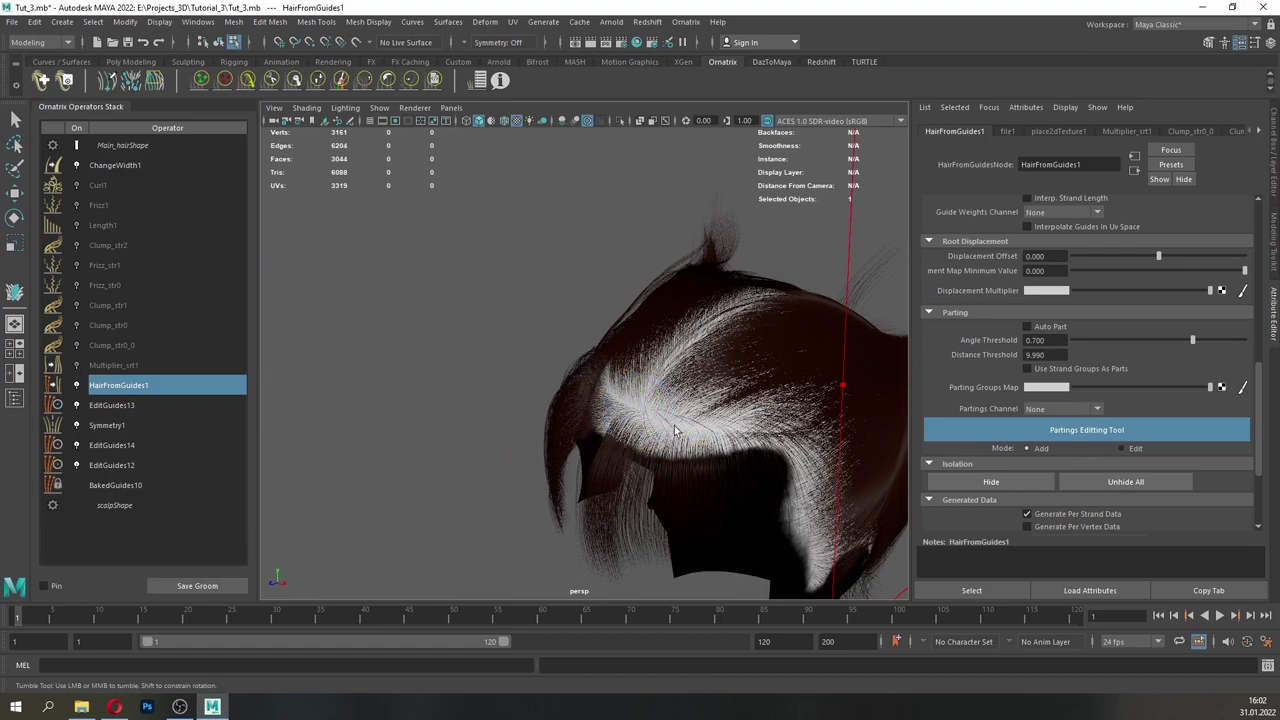
click(77, 385)
click(77, 385)
- Try adding partings across the front hairline and above the temple in HairFromGuides1
alt+middle_drag(687, 413, 491, 363)
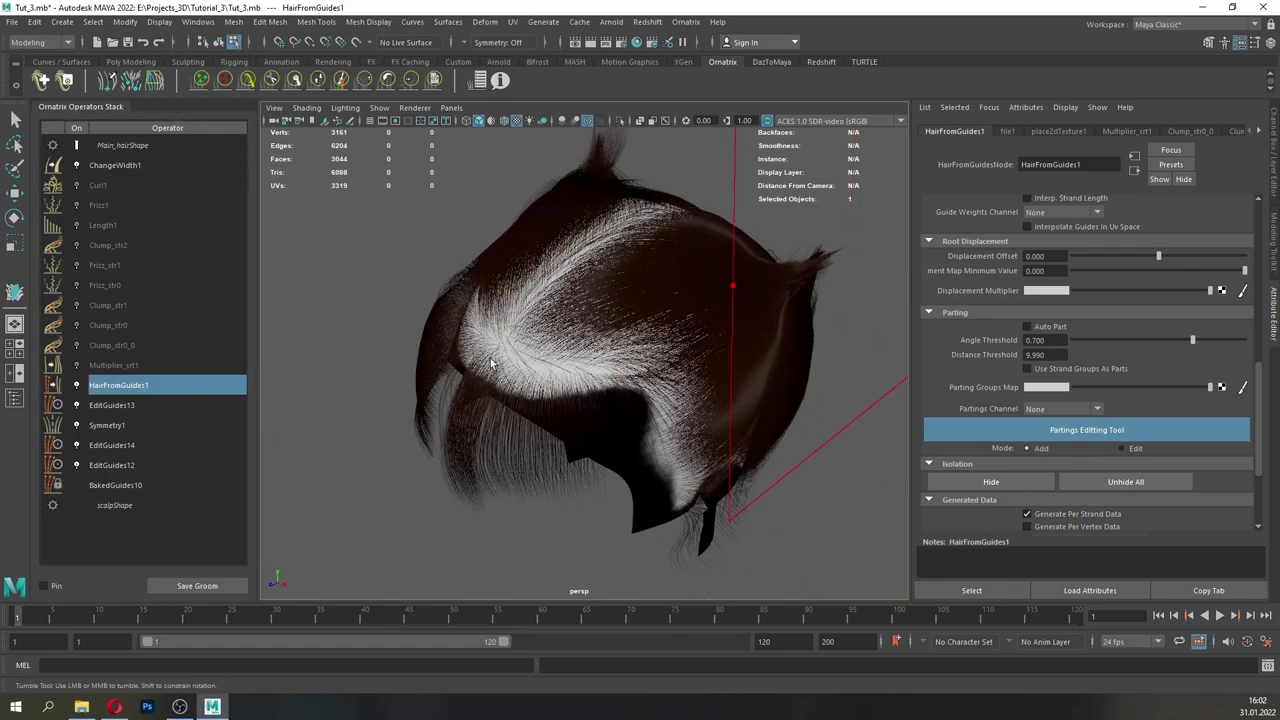
alt+drag(491, 363, 676, 398)
scroll(657, 400, down, 3)
scroll(559, 400, up, 3)
scroll(559, 400, up, 4)
scroll(650, 385, down, 4)
drag(490, 402, 659, 433)
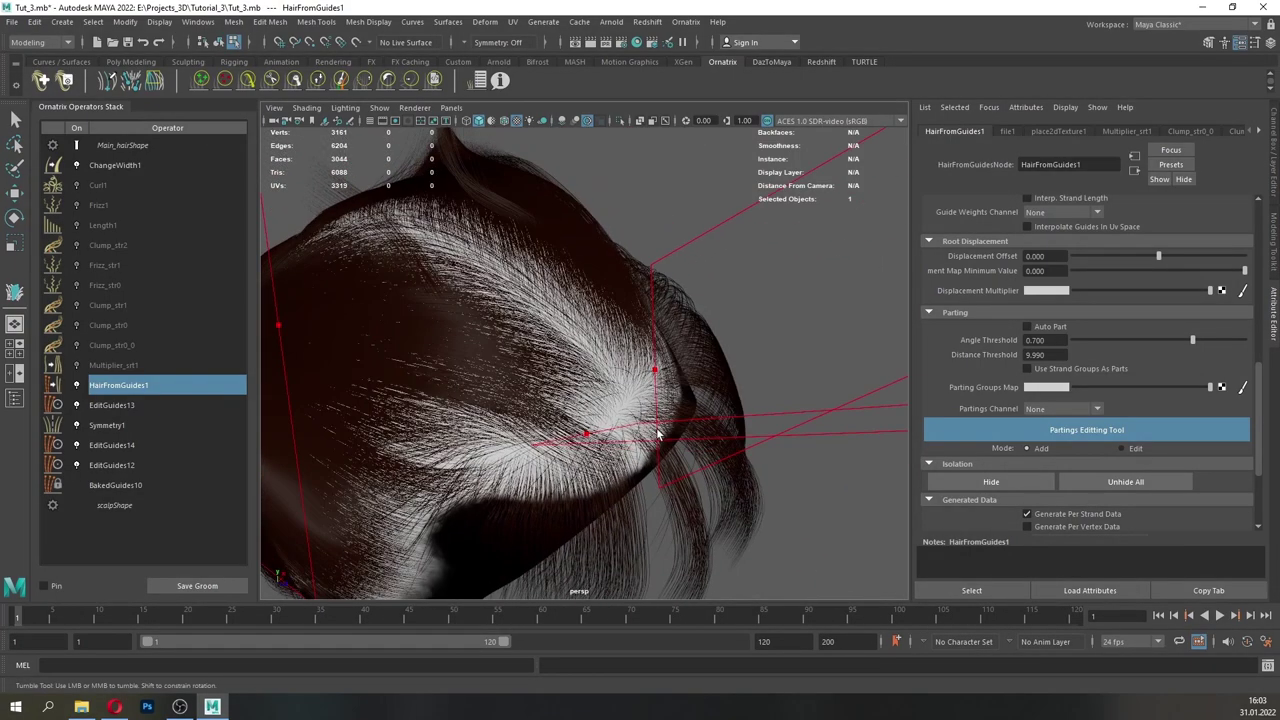
click(96, 367)
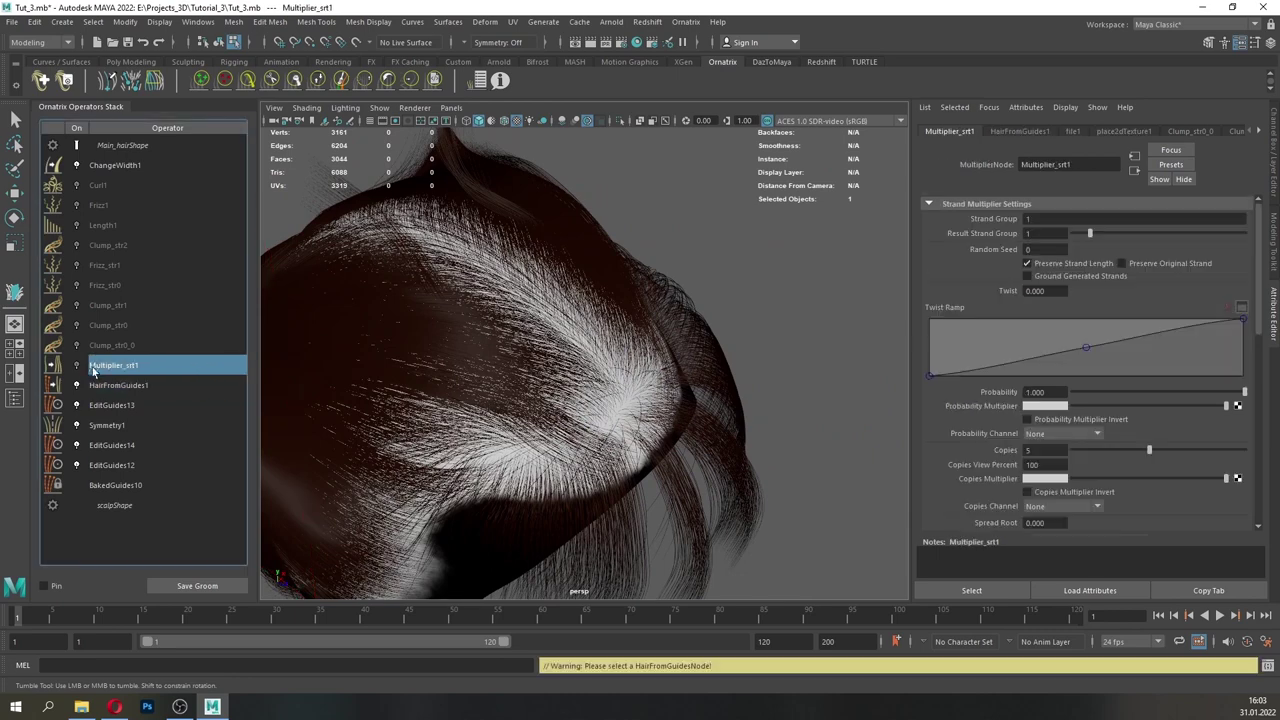
click(90, 383)
- Delete the remaining parting along the back of the head and toggle HairFromGuides1 to regenerate the hair
alt+drag(520, 376, 400, 372)
alt+right_drag(400, 372, 261, 366)
alt+drag(560, 384, 320, 386)
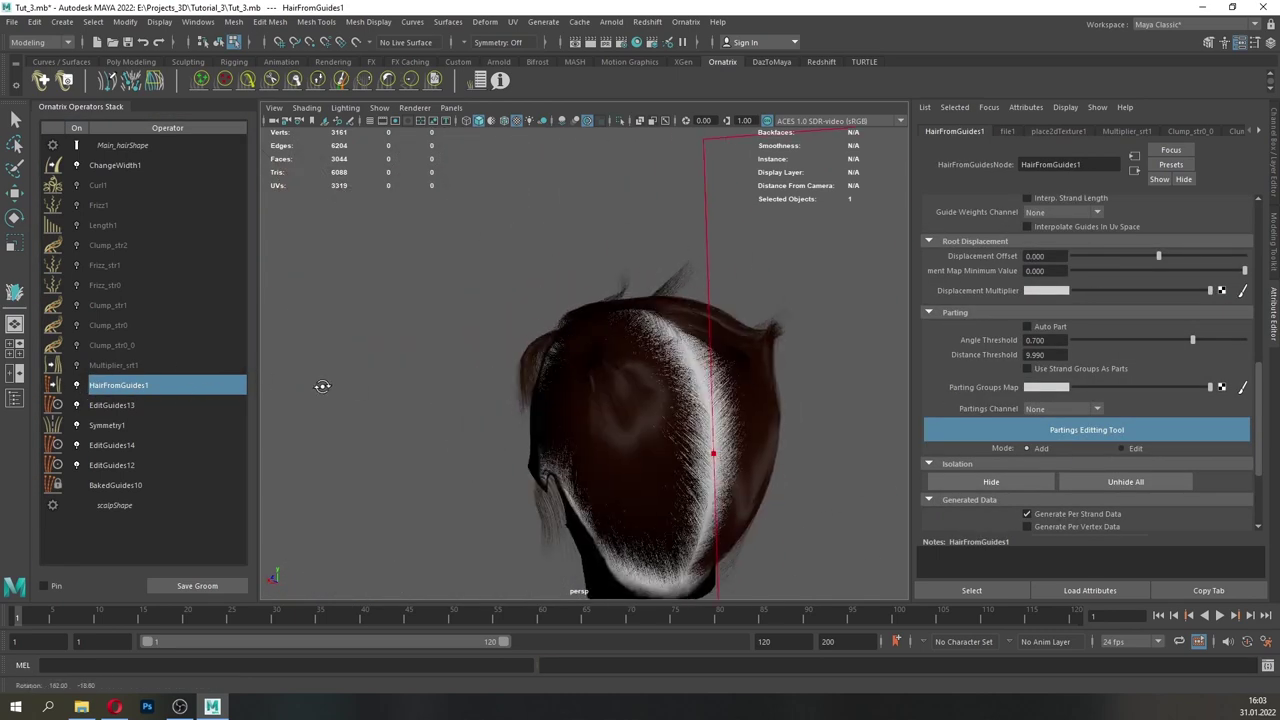
alt+middle_drag(711, 451, 603, 350)
click(604, 349)
key(Delete)
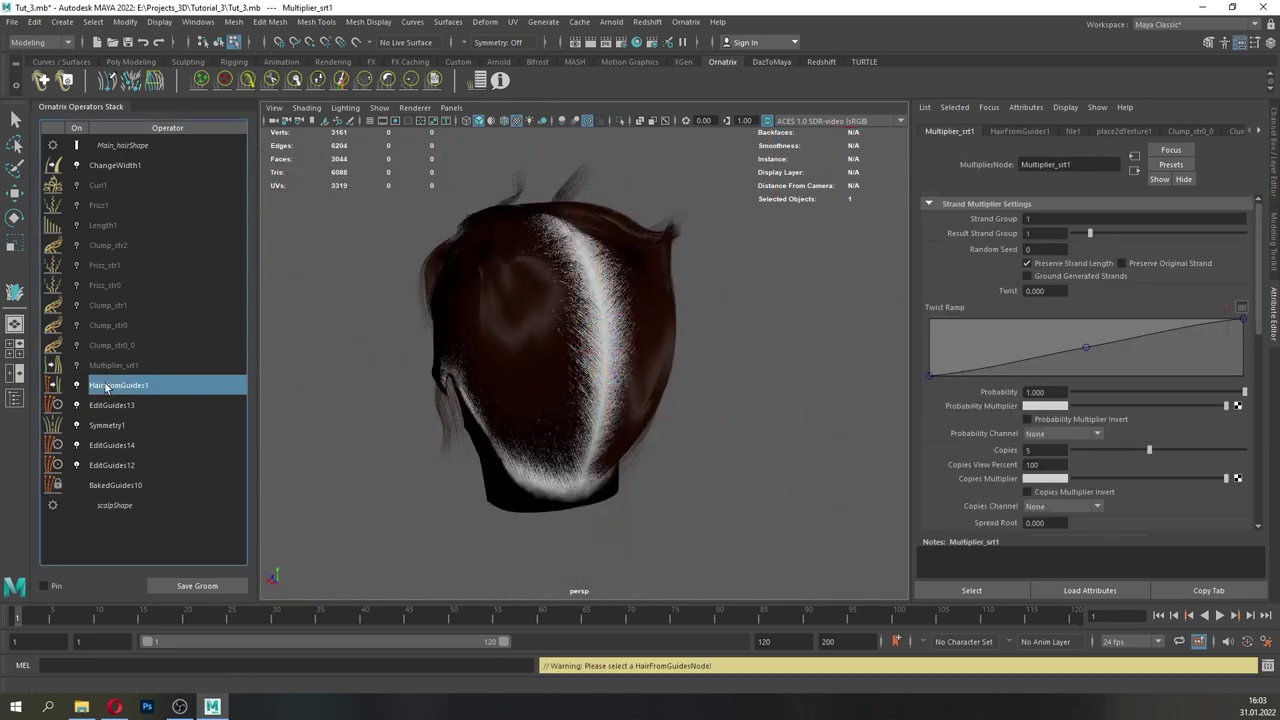
click(77, 385)
click(77, 385)
- Turn on Multiplier_srt1 and Clump_str0_0 and recreate the clumps of Clump_str0_0
click(105, 368)
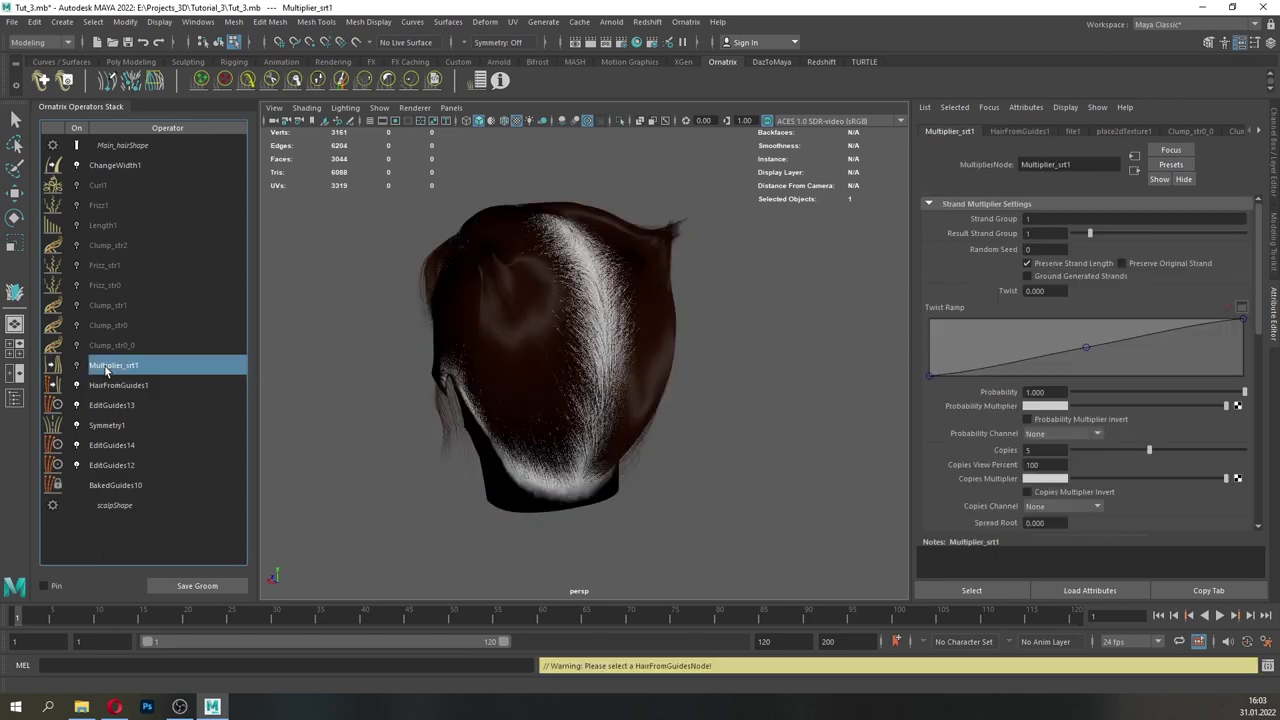
click(77, 366)
alt+drag(623, 297, 740, 287)
click(122, 348)
click(77, 346)
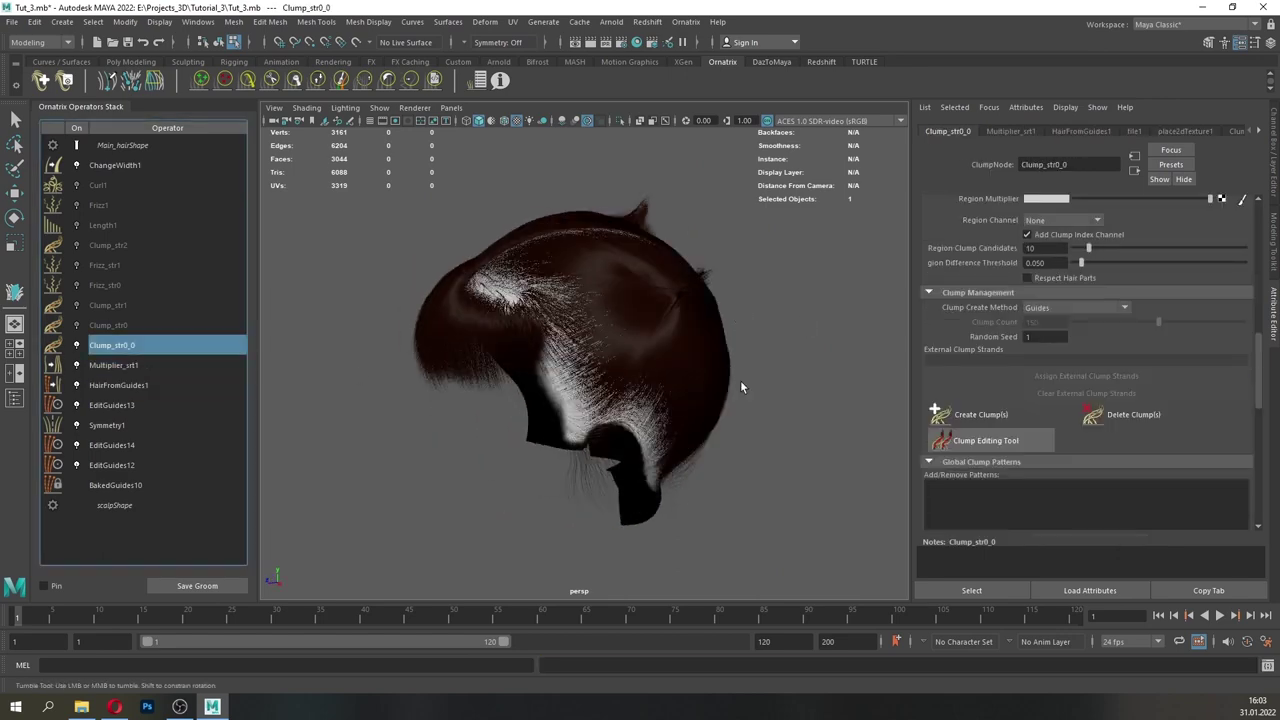
click(979, 415)
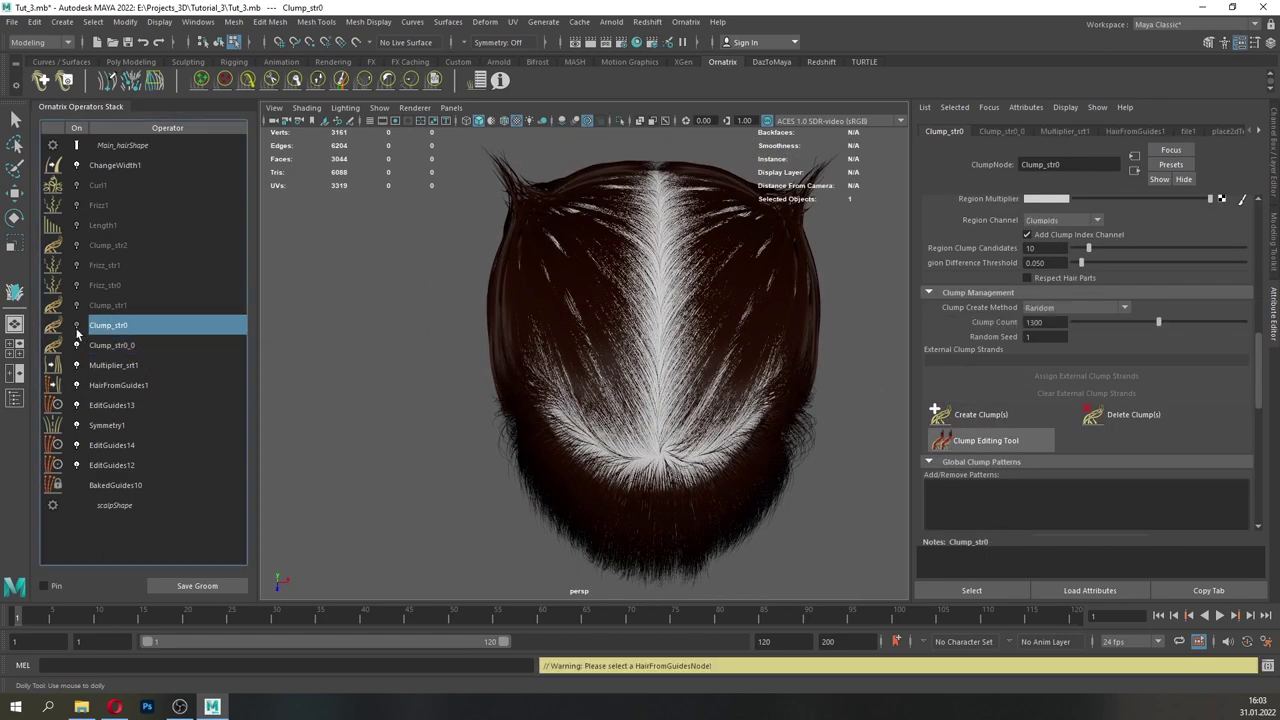
- Try a Guide Selection mode without triangulation in HairFromGuides1 and check the parting from the front
click(187, 388)
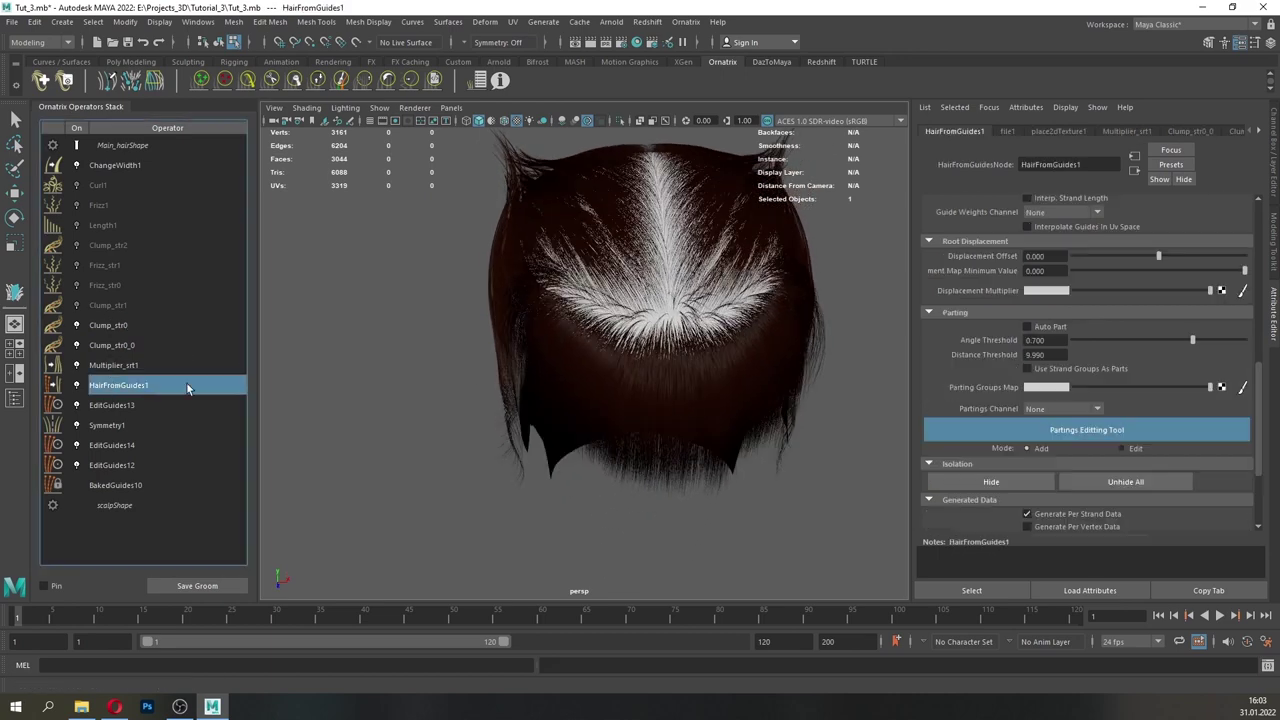
drag(1258, 385, 1263, 313)
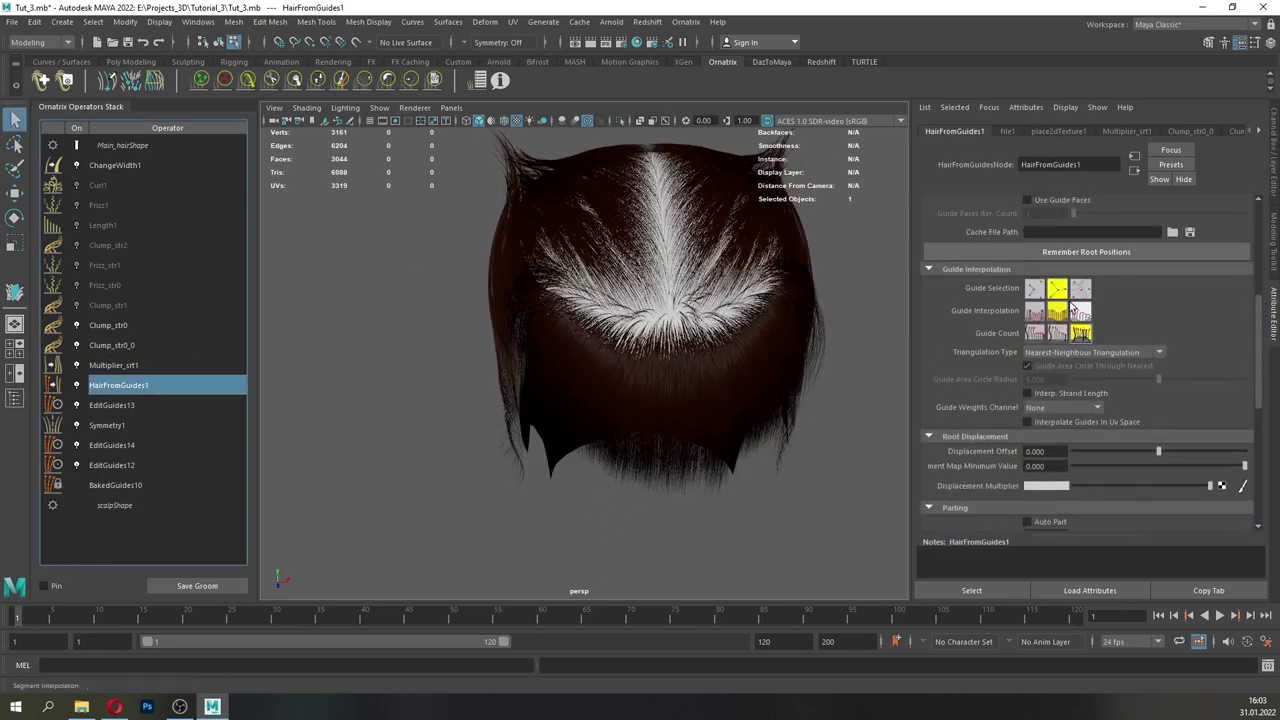
alt+drag(612, 250, 634, 294)
alt+middle_drag(656, 298, 610, 334)
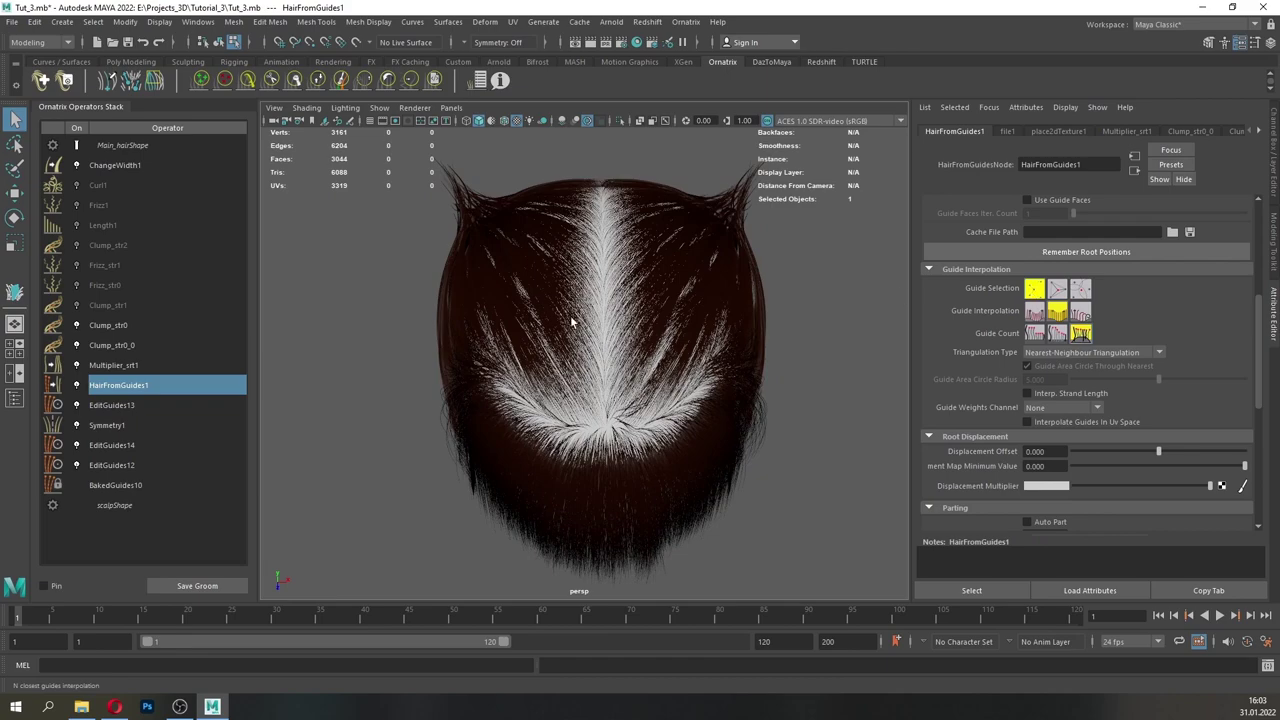
alt+middle_drag(704, 352, 649, 350)
scroll(648, 350, up, 1)
- Turn off Clump_str0, Clump_str0_0 and Multiplier_srt1 and return HairFromGuides1 to Nearest-Neighbour Triangulation guide selection
click(78, 328)
click(77, 346)
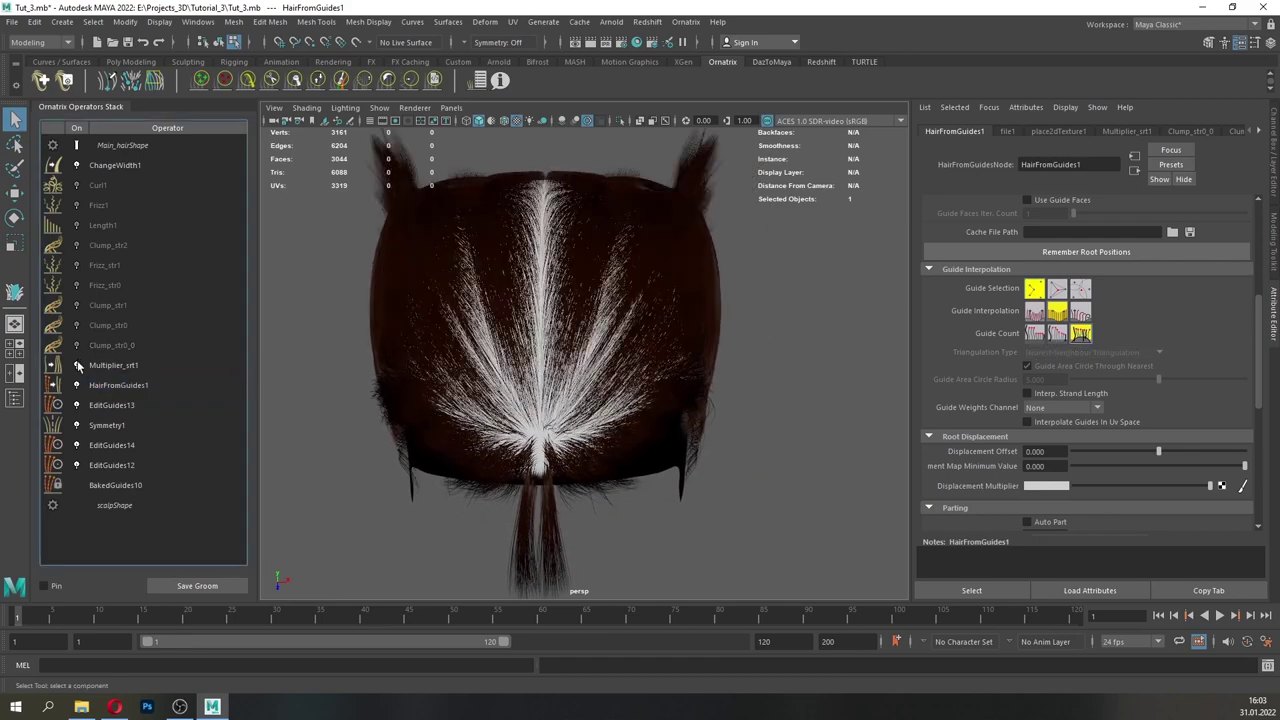
click(77, 365)
alt+drag(556, 422, 608, 388)
alt+drag(608, 305, 796, 368)
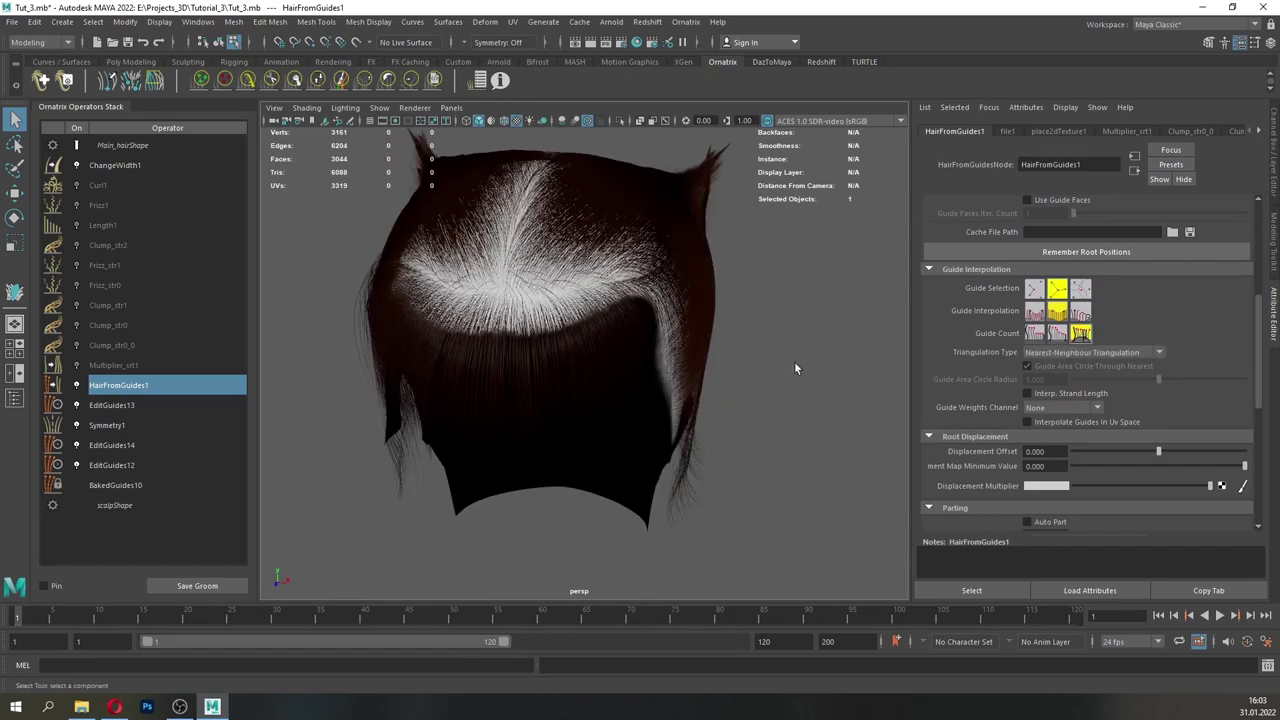
click(1066, 291)
key(ctrl+z)
alt+drag(501, 294, 430, 300)
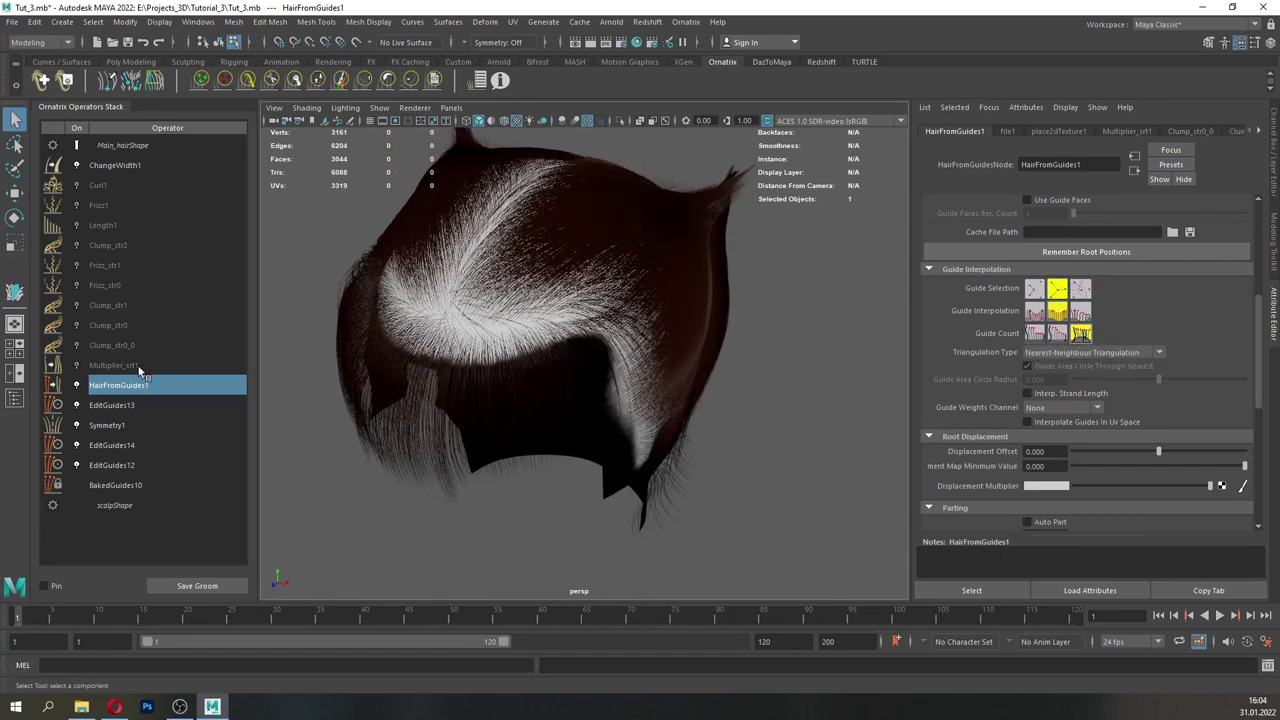
- Turn on Multiplier_srt1, Clump_str0_0, Clump_str0 and Clump_str1, recreate the clumps and check the hairline up close
click(137, 367)
click(76, 366)
click(76, 344)
click(77, 325)
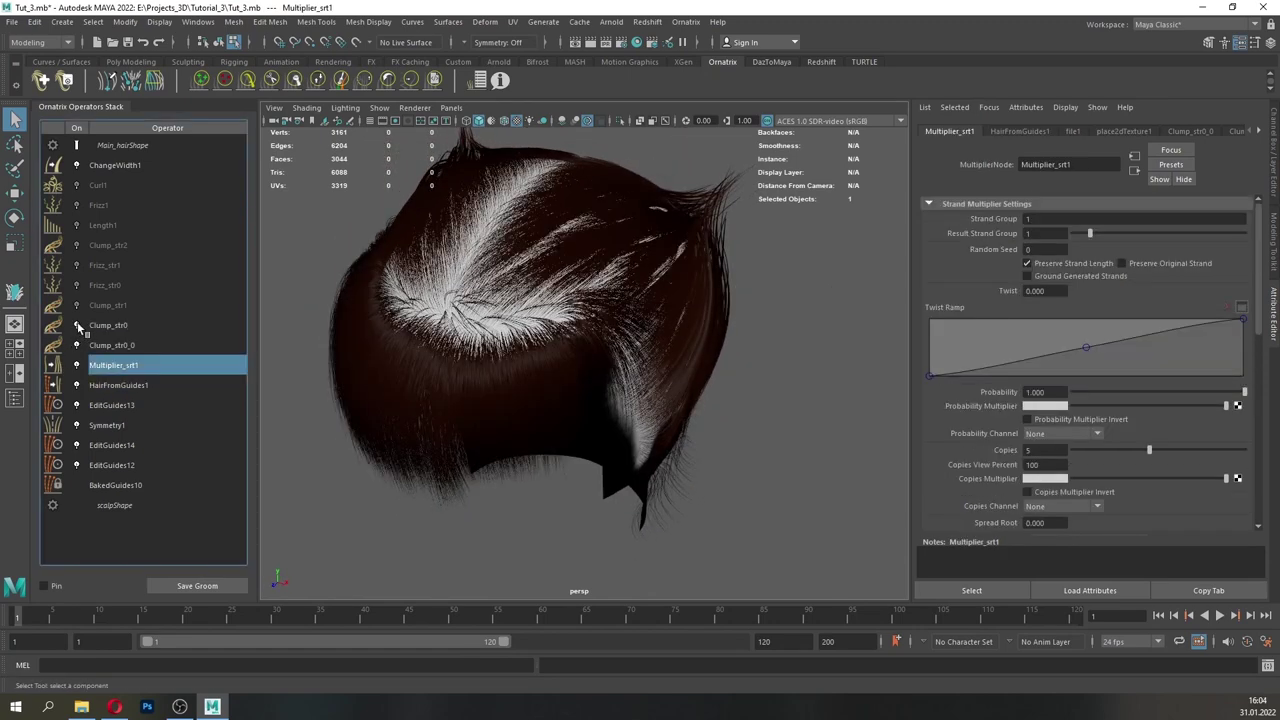
click(145, 347)
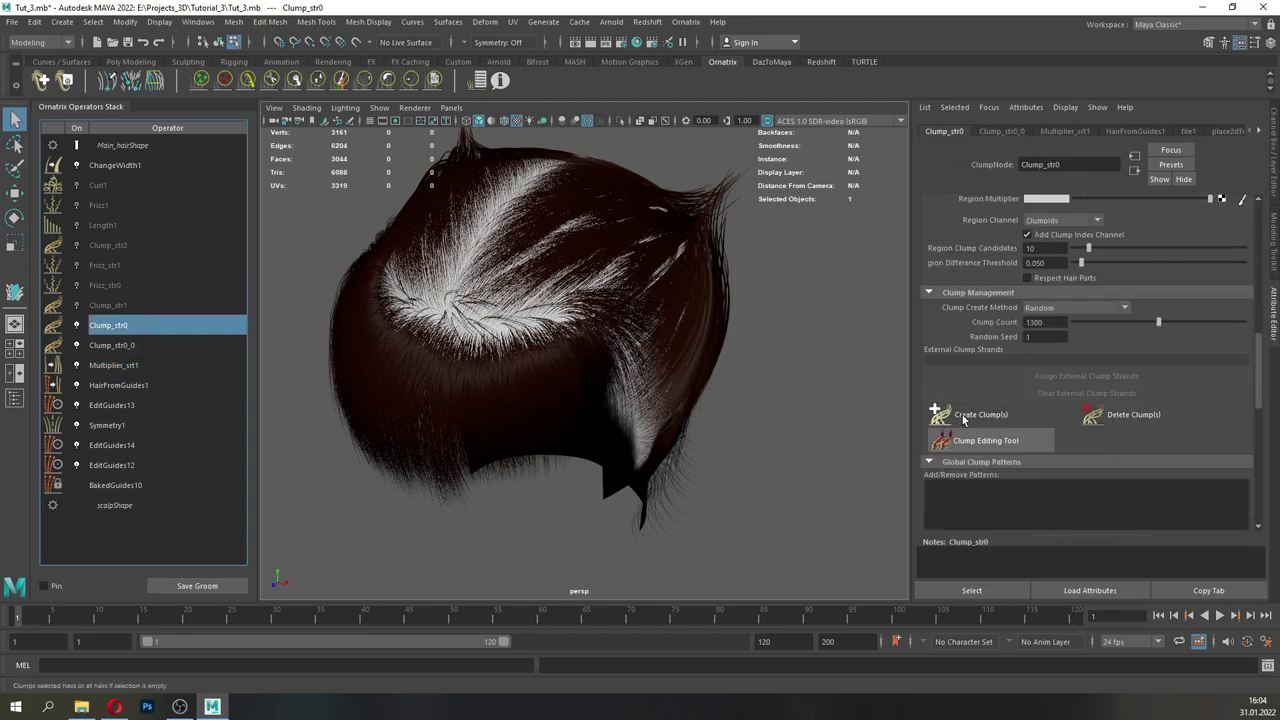
click(943, 415)
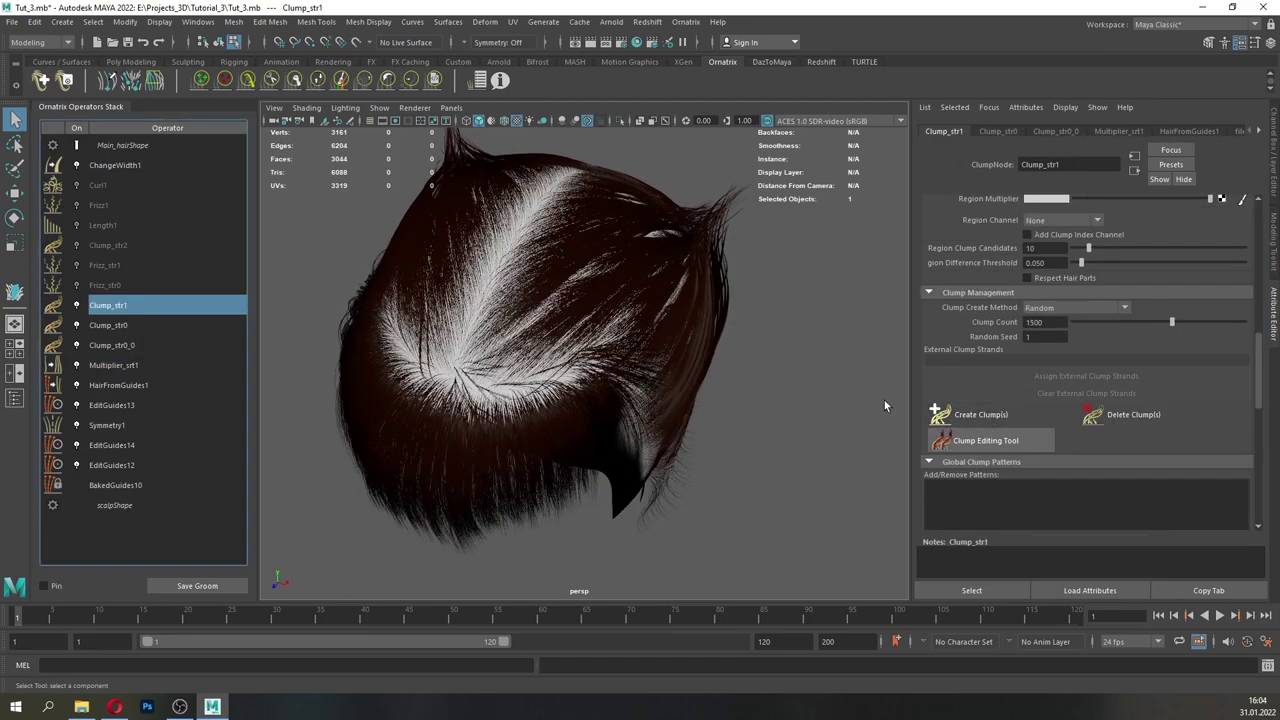
alt+drag(473, 394, 690, 385)
scroll(690, 385, up, 4)
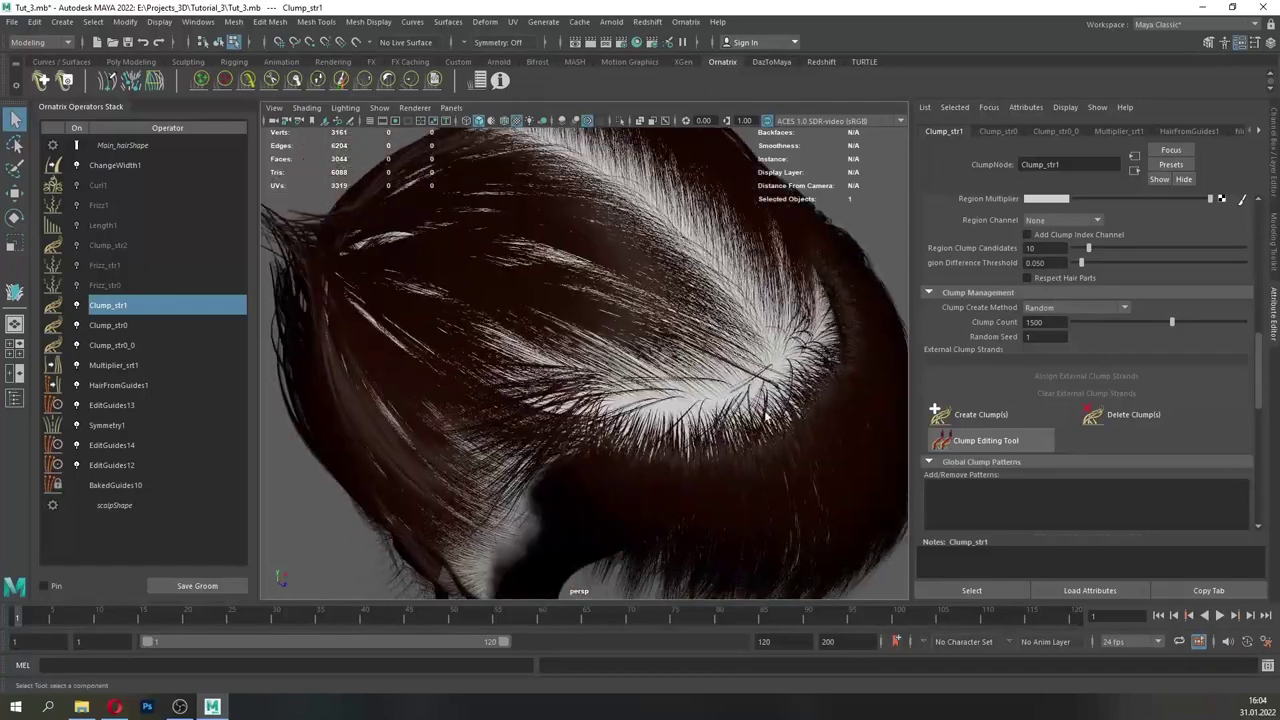
alt+middle_drag(690, 385, 555, 365)
scroll(1262, 355, up, 3)
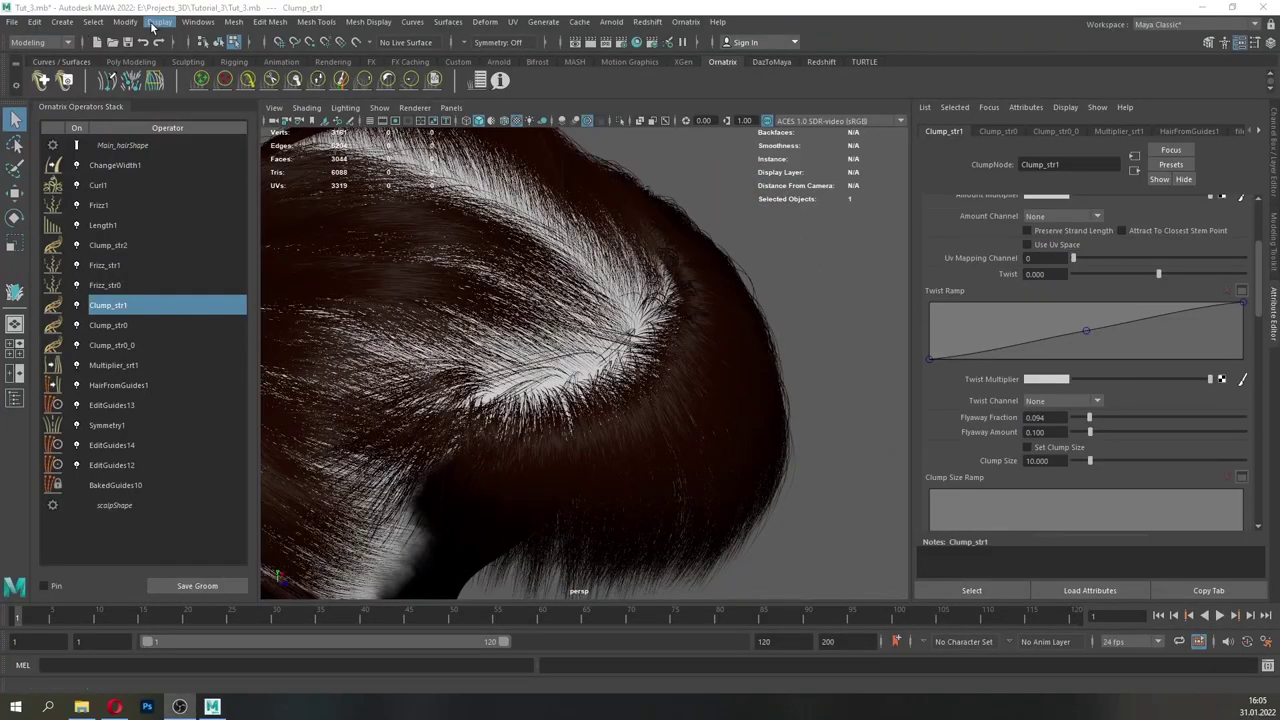
- Open the Node Editor
click(198, 23)
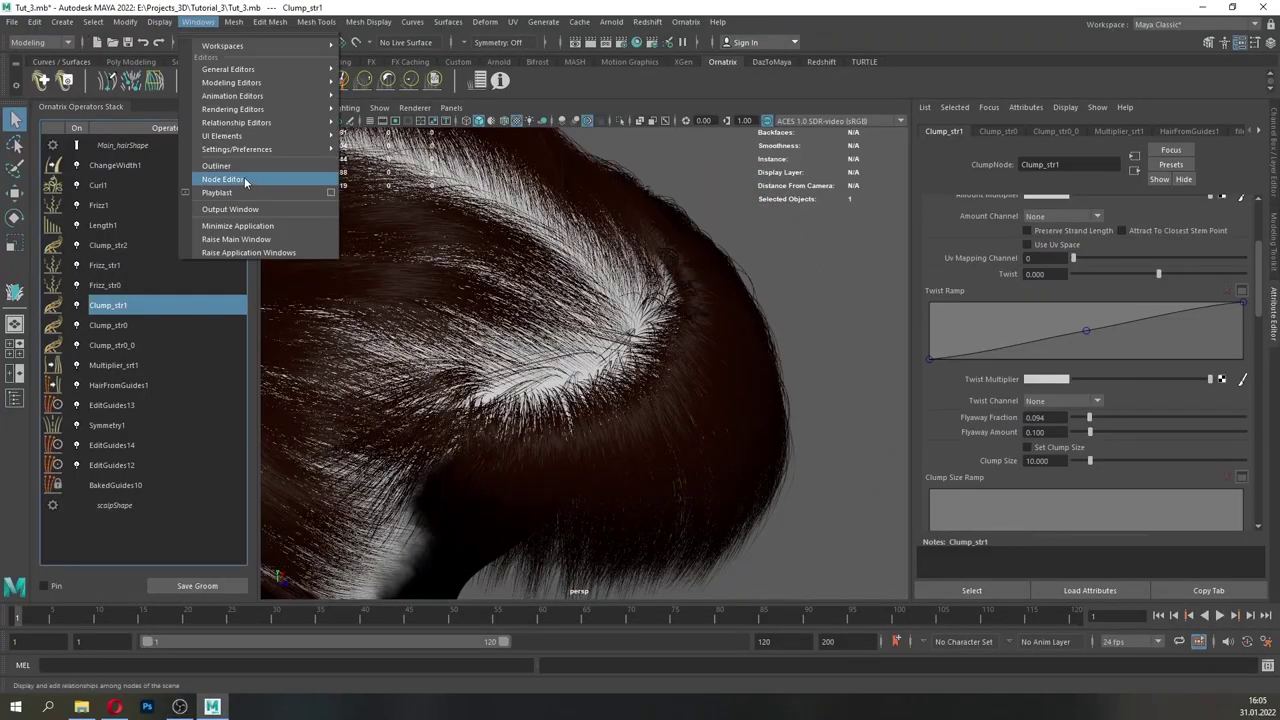
- Unhide the head mesh in the Outliner so it displays together with the hair
click(232, 167)
click(387, 273)
key(shift+h)
click(517, 168)
scroll(493, 339, down, 8)
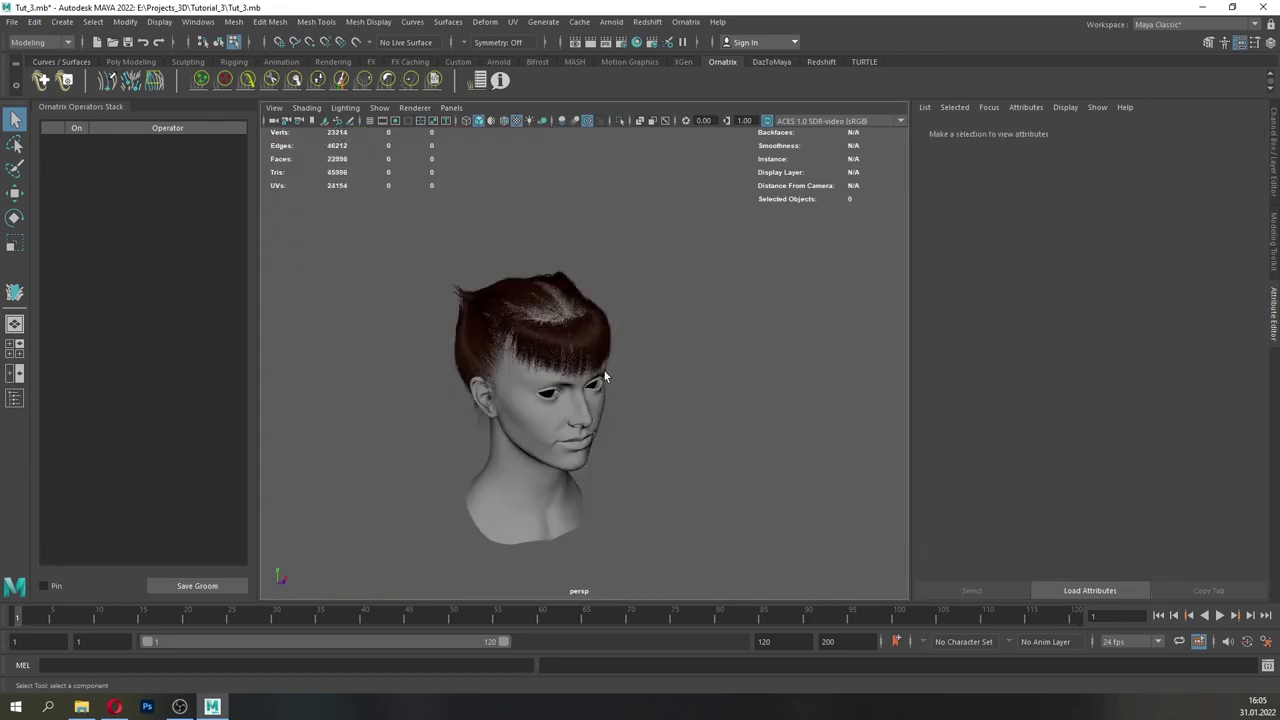
- Examine the hairstyle on the head from the front, sides and back
alt+drag(604, 373, 503, 369)
scroll(503, 369, up, 5)
alt+drag(618, 432, 606, 456)
alt+middle_drag(660, 478, 580, 354)
scroll(600, 380, up, 5)
scroll(723, 474, down, 2)
alt+drag(723, 474, 514, 381)
alt+middle_drag(514, 381, 450, 425)
alt+drag(450, 425, 820, 415)
scroll(700, 420, down, 5)
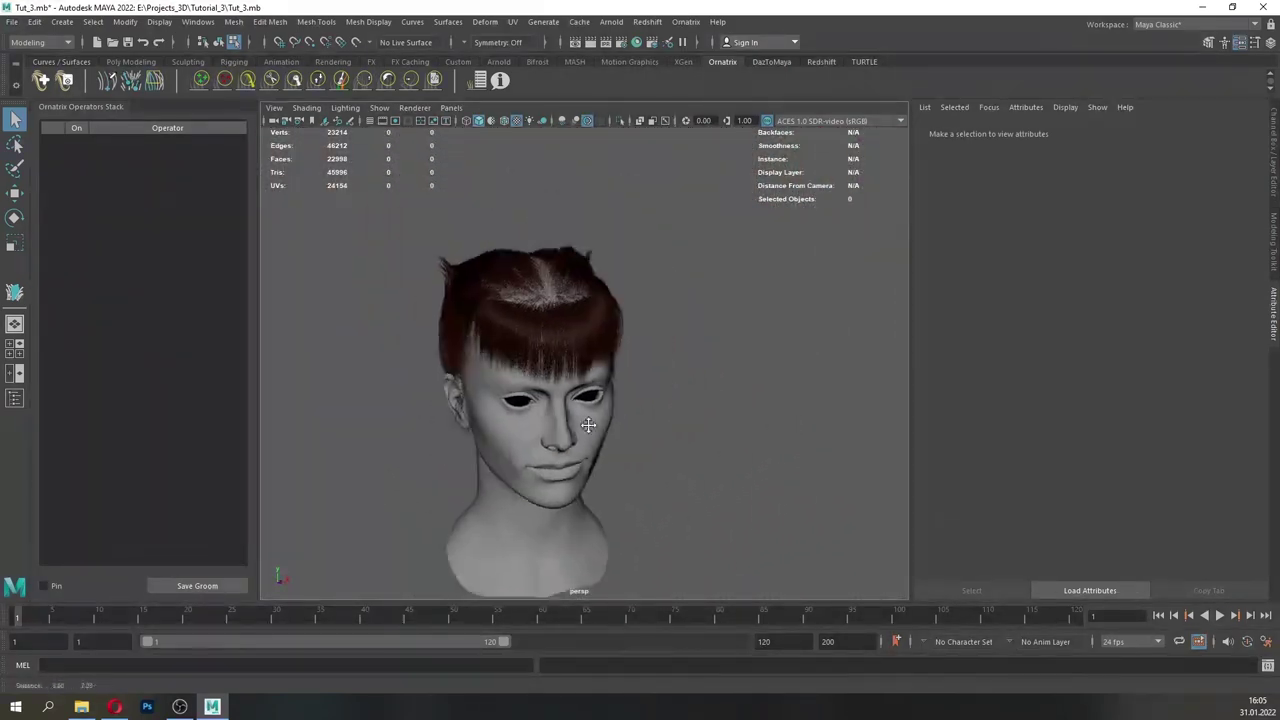
alt+drag(690, 415, 628, 433)
alt+middle_drag(628, 429, 624, 425)
- Create a polygon disc and move it to the hair gathering point at the back of the head
shift+right_drag(617, 433, 666, 413)
scroll(588, 440, down, 3)
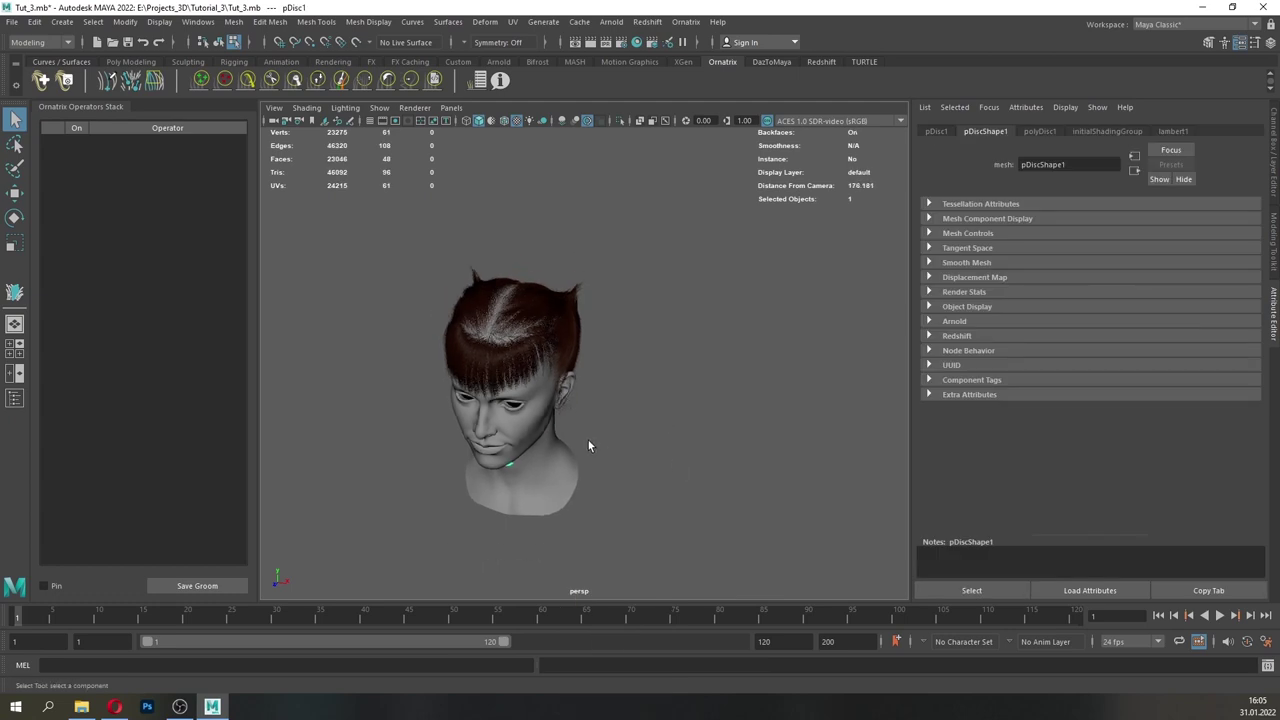
drag(521, 484, 594, 326)
scroll(640, 358, up, 3)
alt+drag(650, 364, 564, 365)
scroll(580, 370, down, 5)
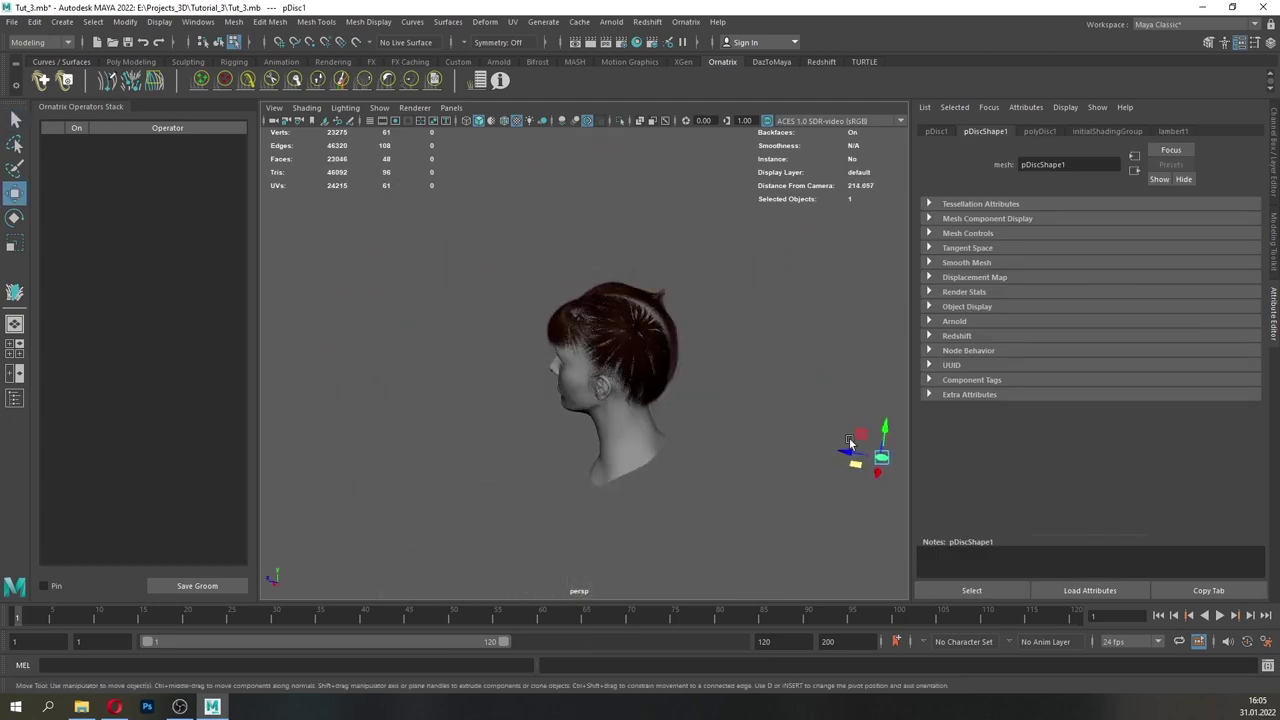
alt+drag(665, 335, 608, 368)
alt+drag(606, 375, 692, 358)
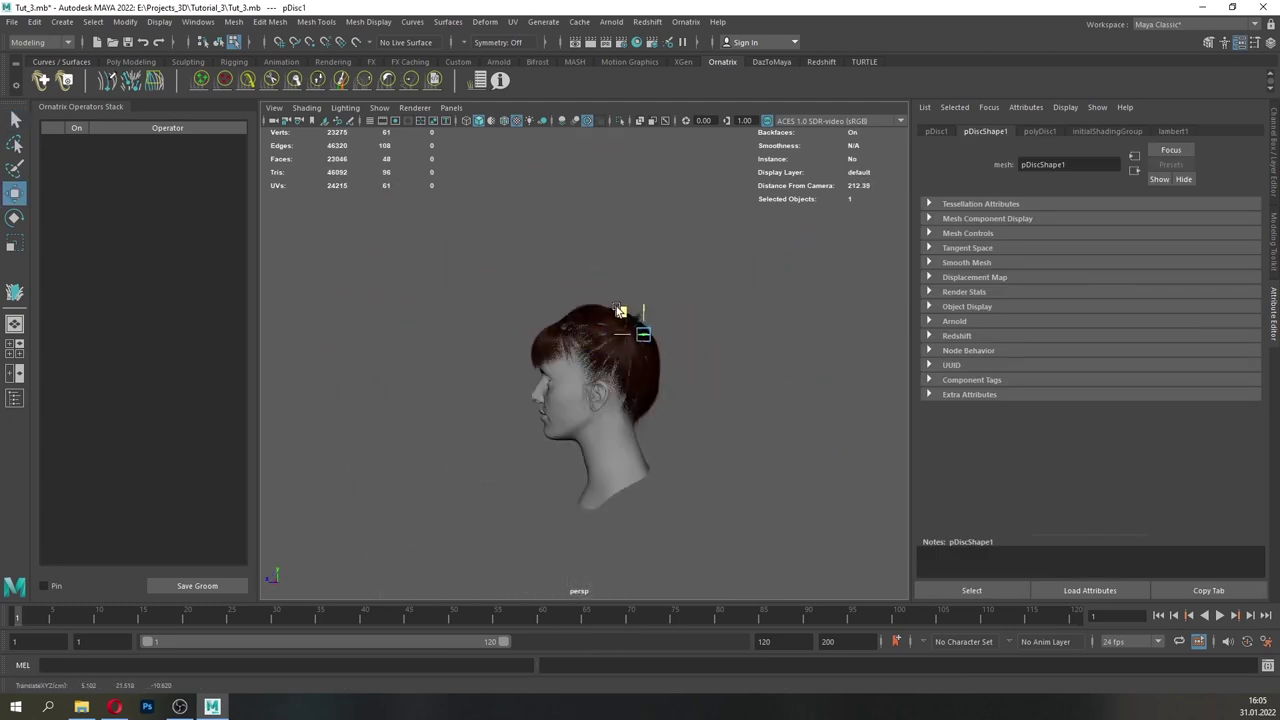
scroll(640, 345, up, 5)
alt+drag(785, 432, 701, 317)
alt+drag(690, 375, 785, 340)
click(711, 454)
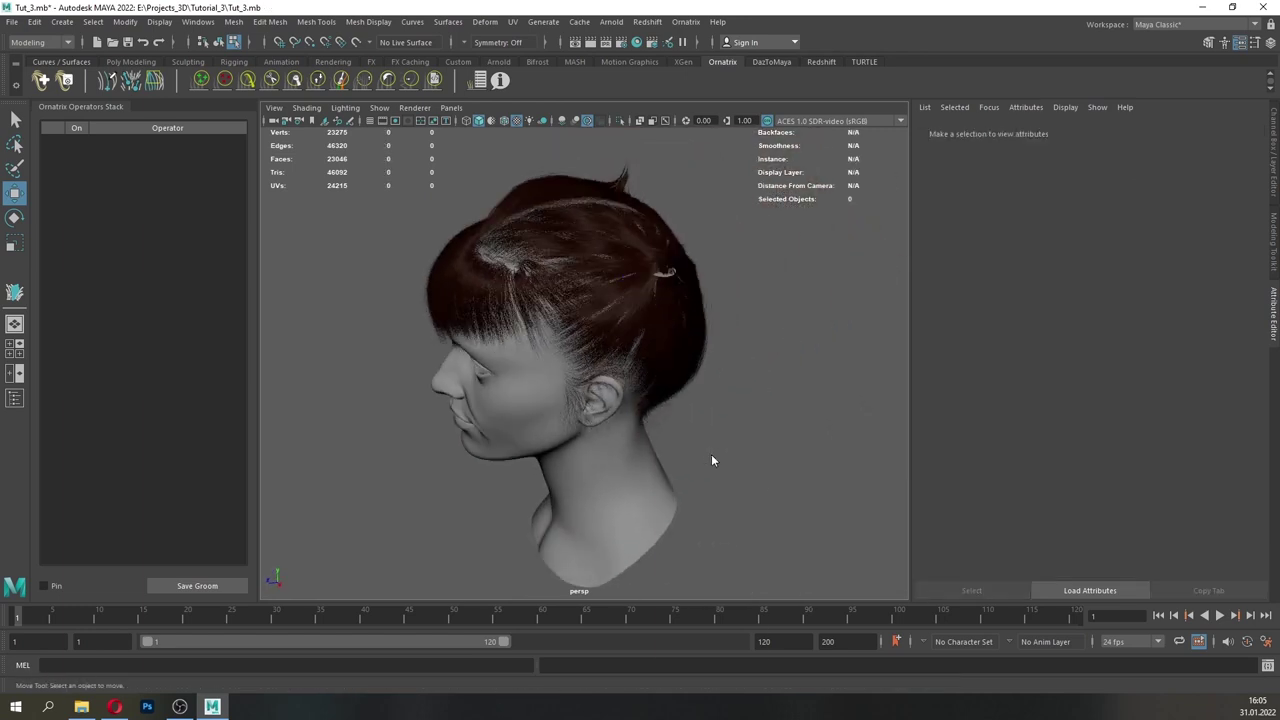
- Create a polygon helix and move it up beside the hair on the side of the head
shift+right_drag(711, 432, 687, 410)
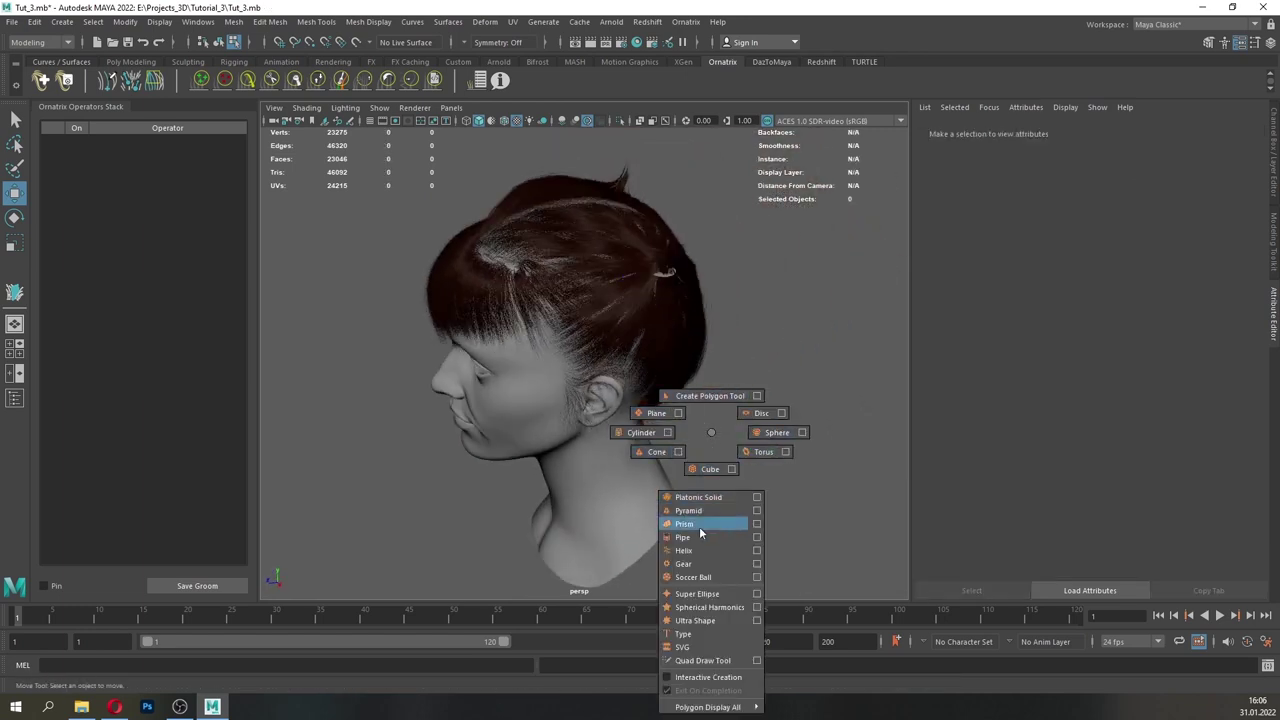
shift+right_drag(700, 532, 696, 550)
alt+drag(640, 452, 703, 467)
scroll(620, 470, down, 4)
alt+drag(553, 496, 529, 485)
drag(582, 300, 582, 299)
alt+drag(600, 335, 500, 366)
scroll(510, 345, up, 4)
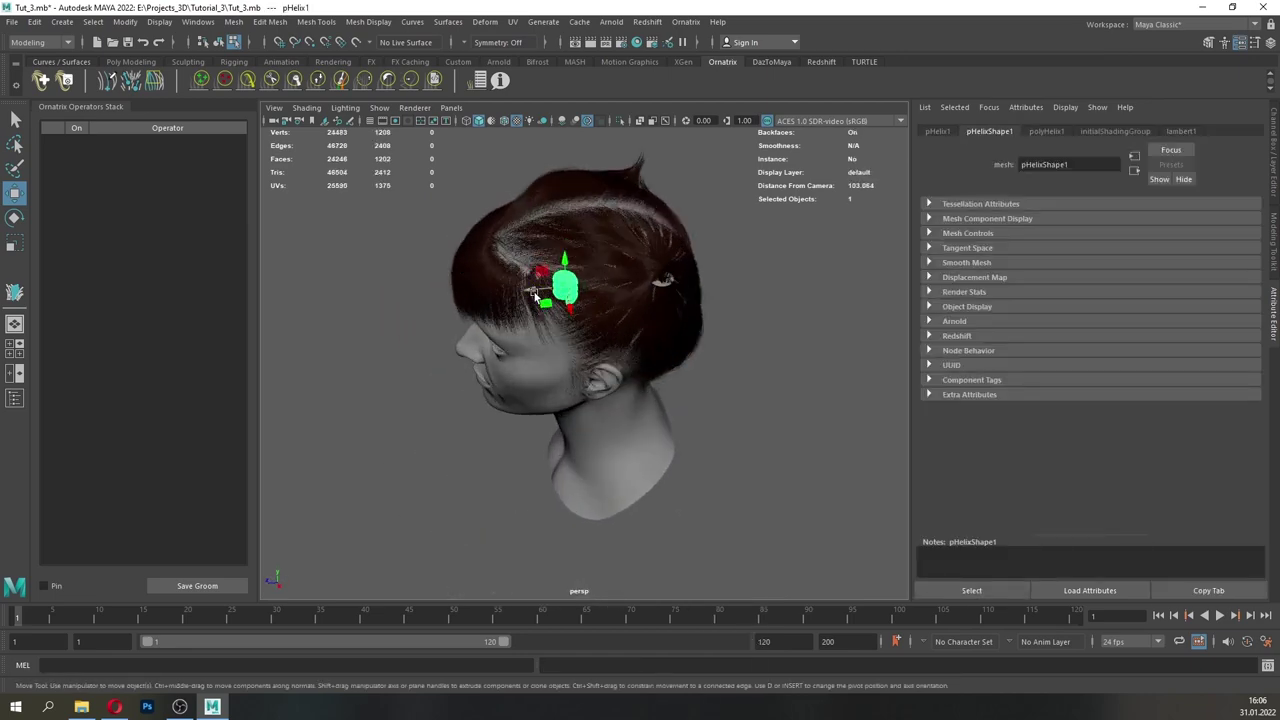
- Move and rotate the helix so it wraps around the hair tuft at the back of the head
scroll(634, 296, up, 9)
alt+middle_drag(766, 344, 646, 460)
alt+drag(646, 460, 676, 414)
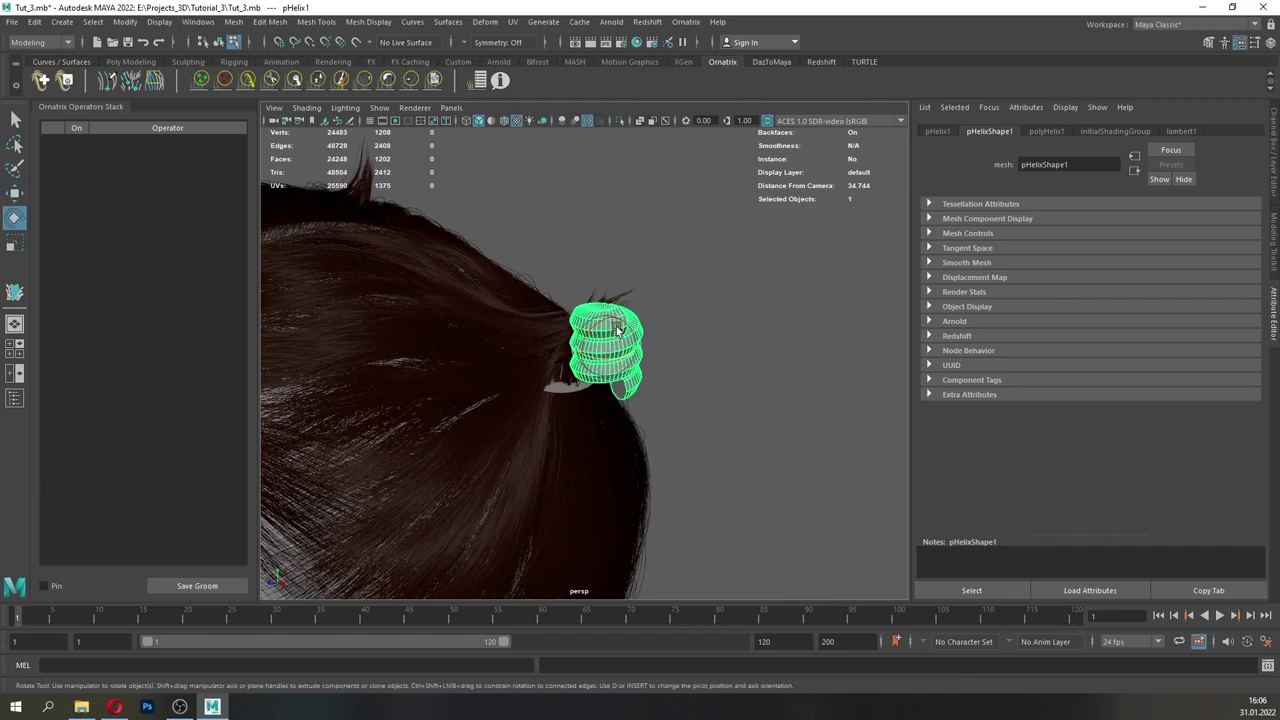
mouse_move(618, 330)
mouse_down()
mouse_move(632, 351)
mouse_move(606, 348)
mouse_move(628, 318)
mouse_move(622, 332)
mouse_up()
key(e)
drag(605, 289, 643, 351)
key(w)
drag(624, 297, 614, 311)
alt+drag(614, 311, 605, 345)
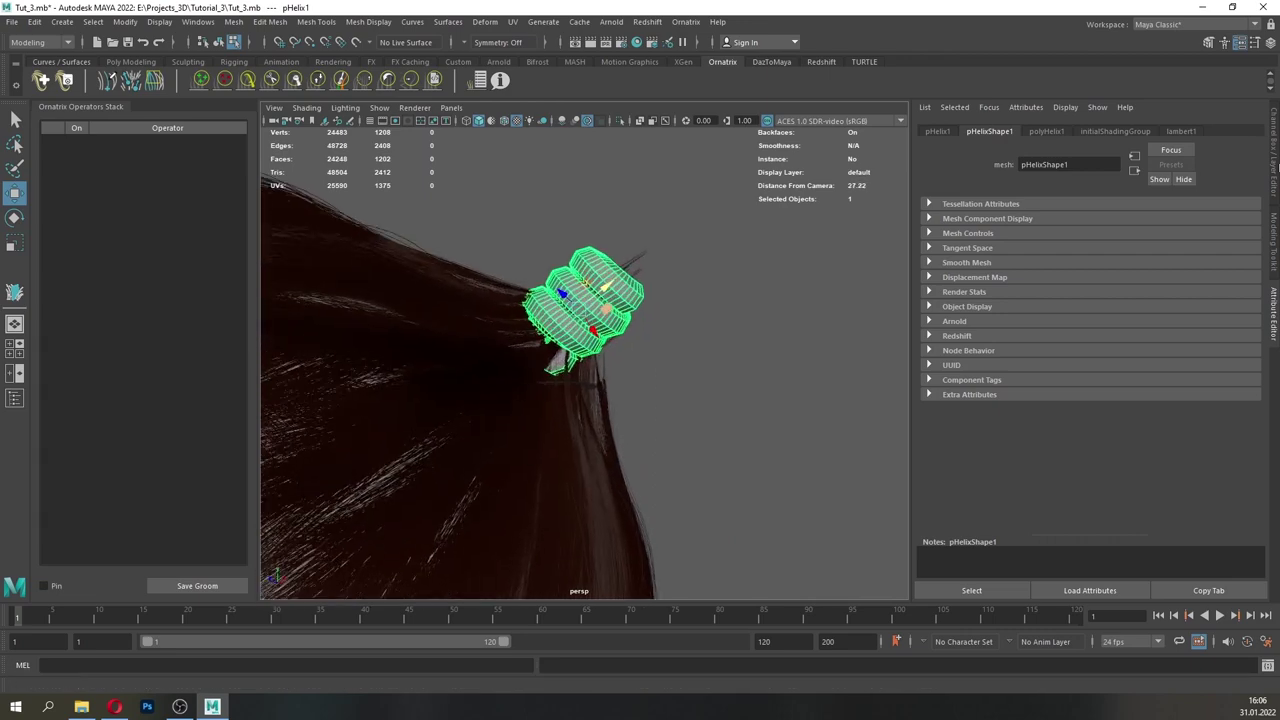
- Set the helix's radius to 0.2
click(1274, 163)
click(1238, 326)
text(0.)
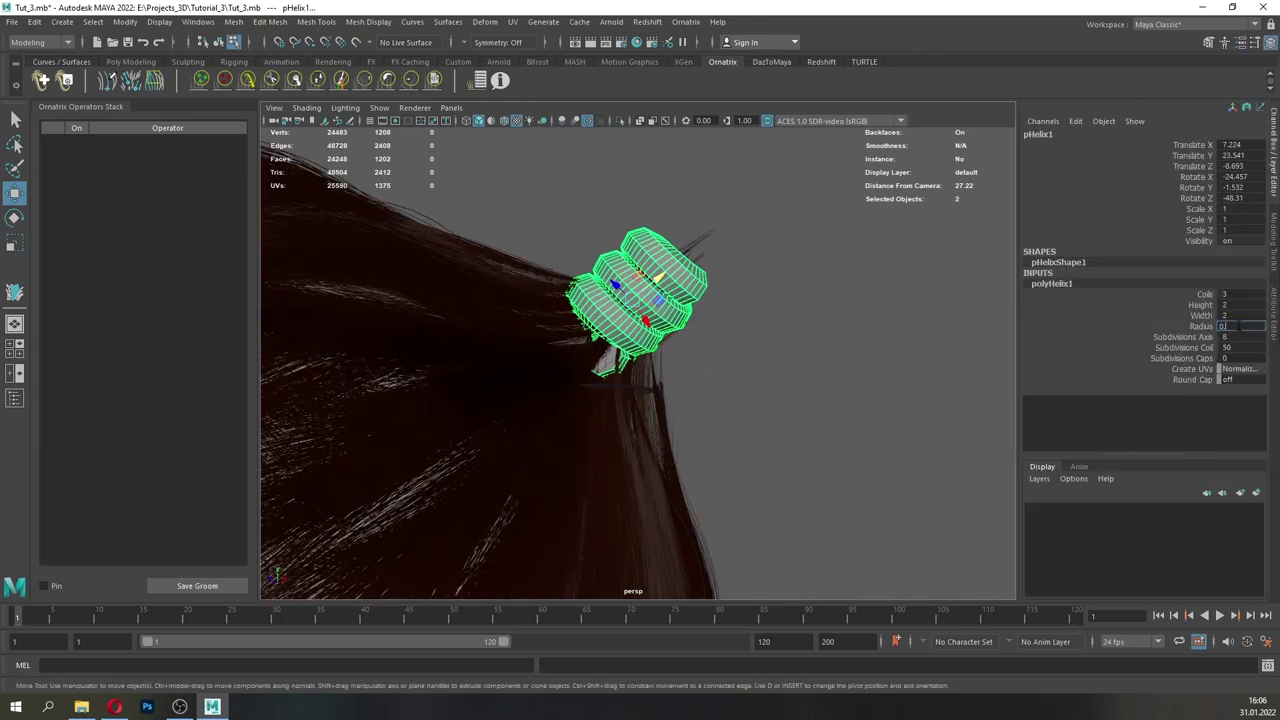
text(2)
key(Return)
- Try coil counts of 2, 2.2 and 2.5 on the helix, ending with 3 coils
text(2)
key(Return)
text(2.)
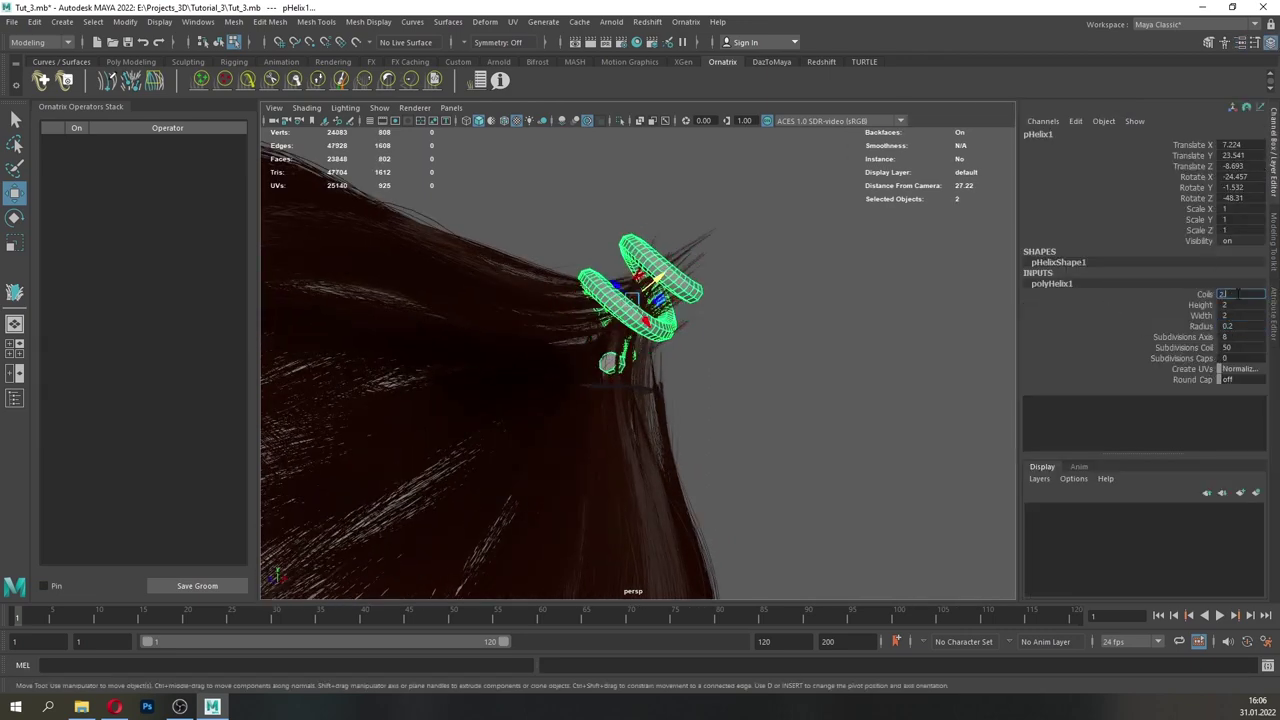
text(2)
key(Return)
alt+drag(760, 357, 852, 366)
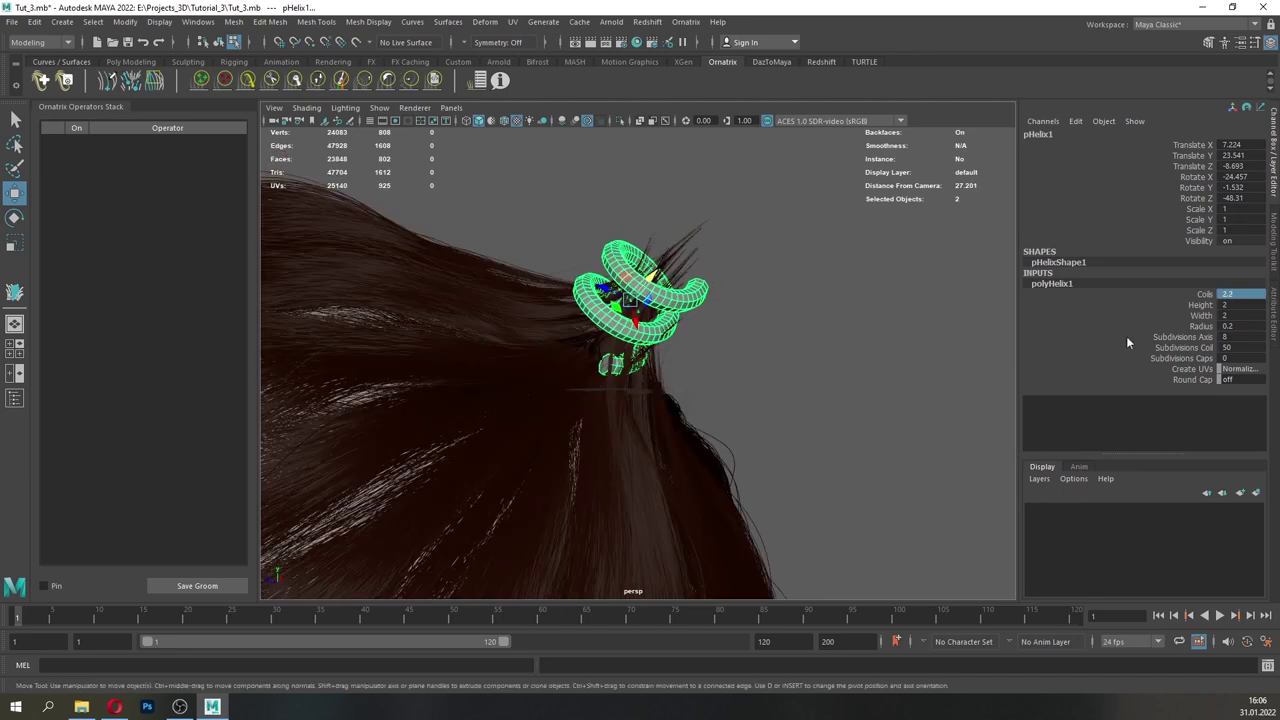
click(1228, 291)
text(2.5)
key(Return)
text(2)
key(Return)
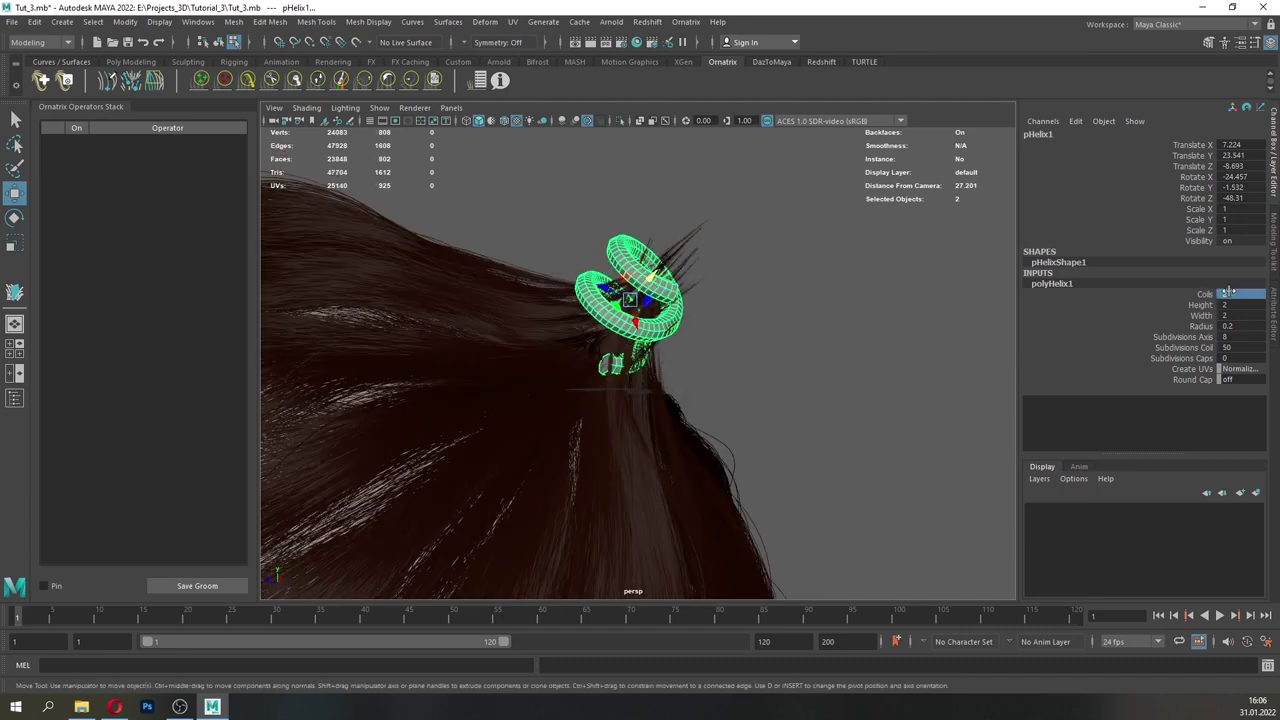
alt+drag(707, 327, 645, 309)
click(1226, 292)
text(3)
key(Return)
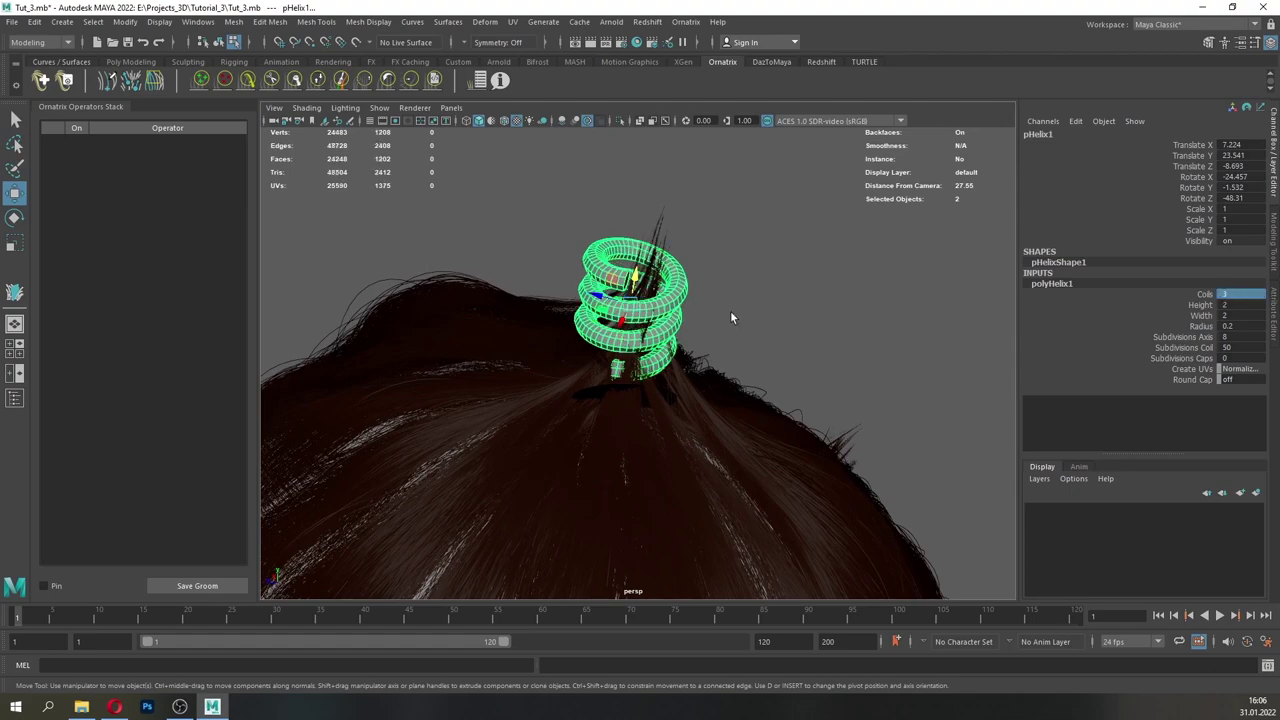
- Set the helix's radius to 0.17
alt+drag(730, 310, 656, 344)
scroll(656, 347, up, 3)
alt+middle_drag(656, 347, 640, 428)
alt+drag(640, 428, 661, 430)
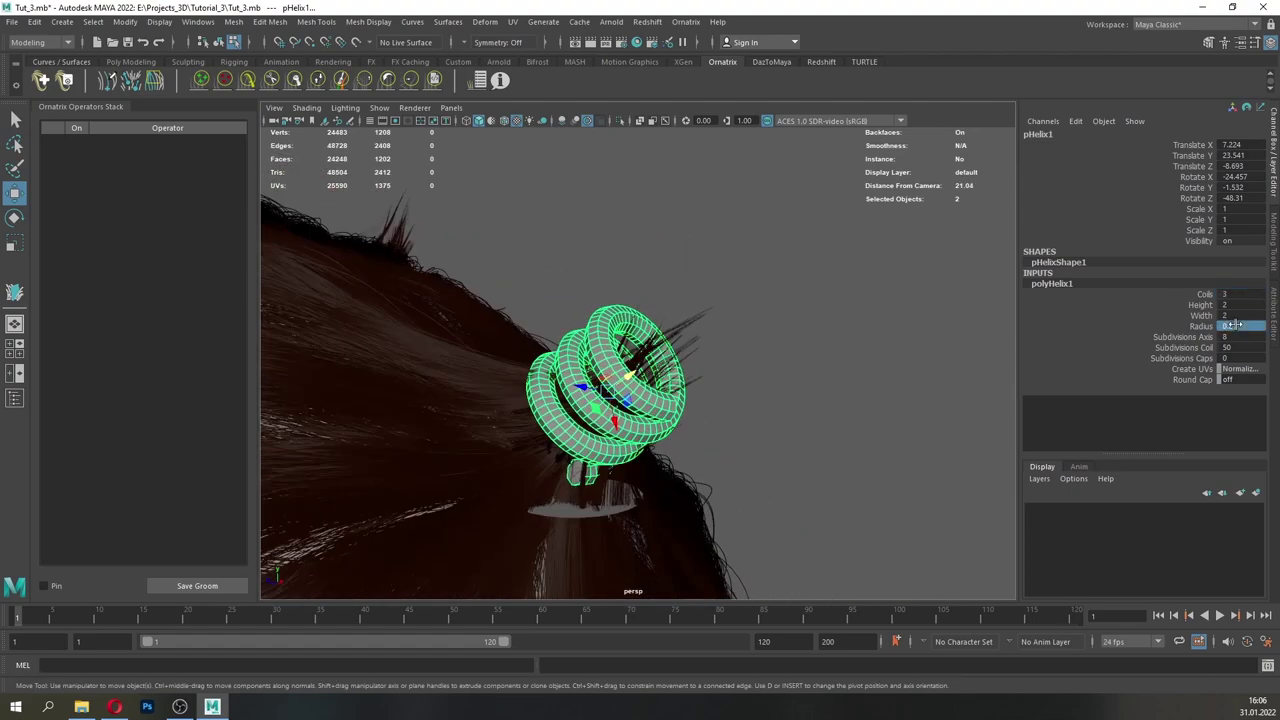
key(Return)
- Try a helix height of 1.5, then set it to 1.3
alt+drag(727, 368, 740, 466)
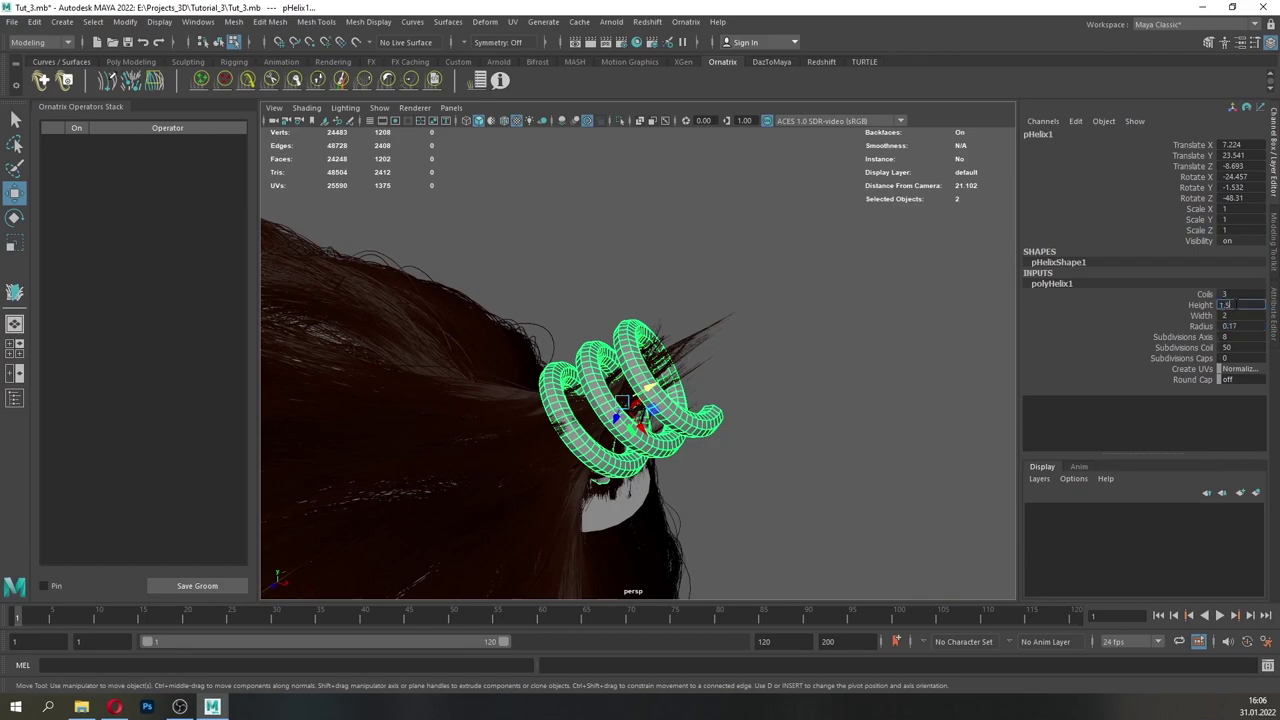
key(Return)
key(Return)
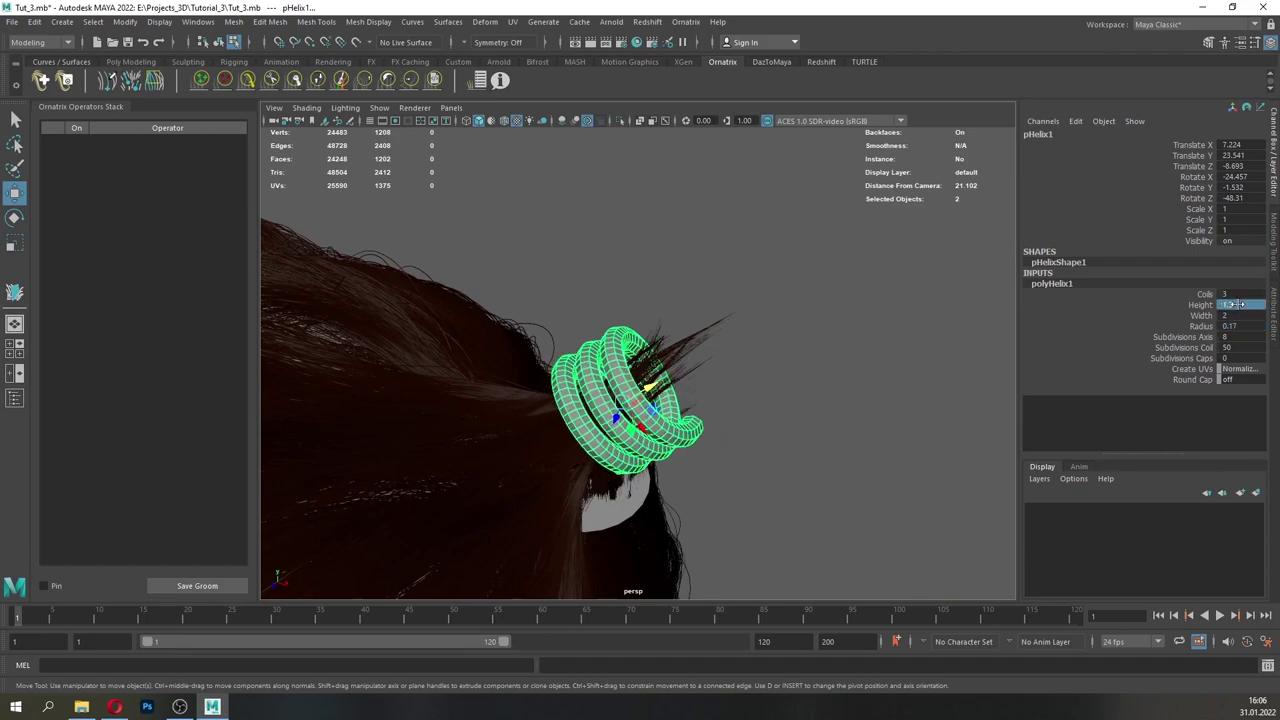
- Isolate the helix in the viewport, without the hair and head
scroll(694, 328, down, 3)
alt+drag(667, 425, 473, 157)
scroll(473, 157, up, 6)
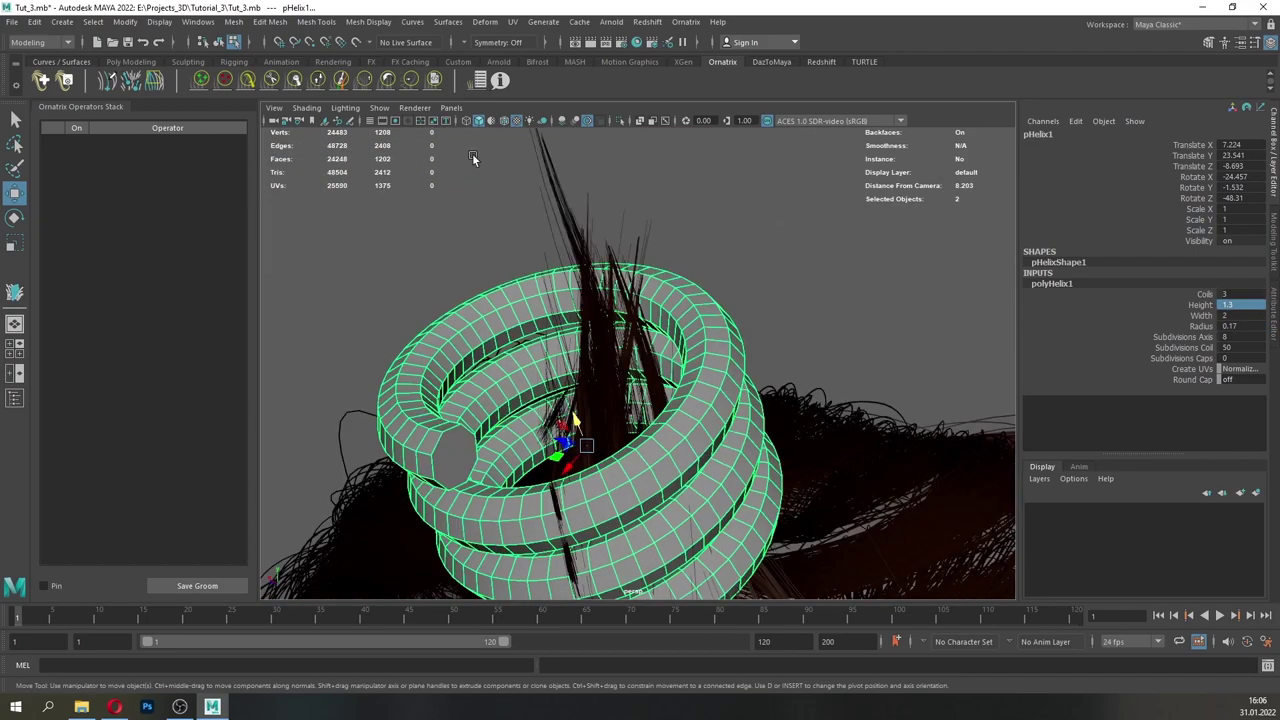
click(620, 121)
alt+middle_drag(585, 350, 603, 307)
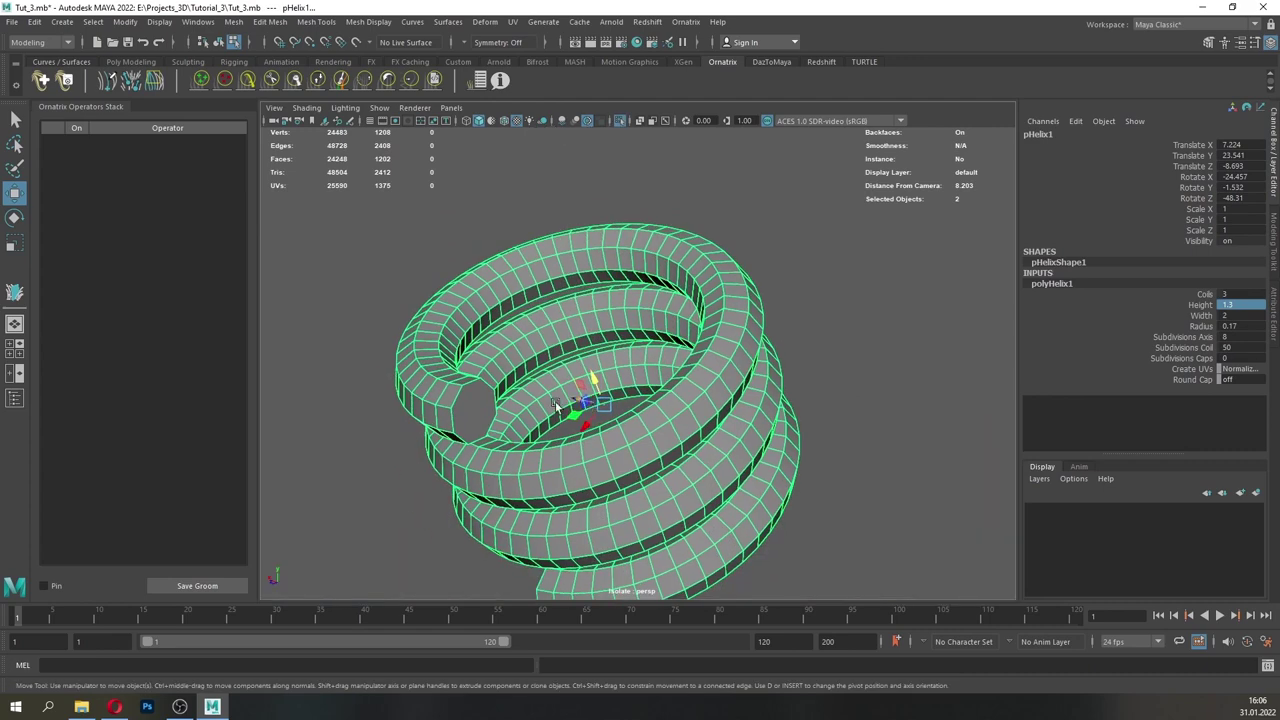
- Delete the cap faces at both ends of the helix
key(F11)
click(479, 410)
key(Delete)
alt+drag(484, 411, 735, 455)
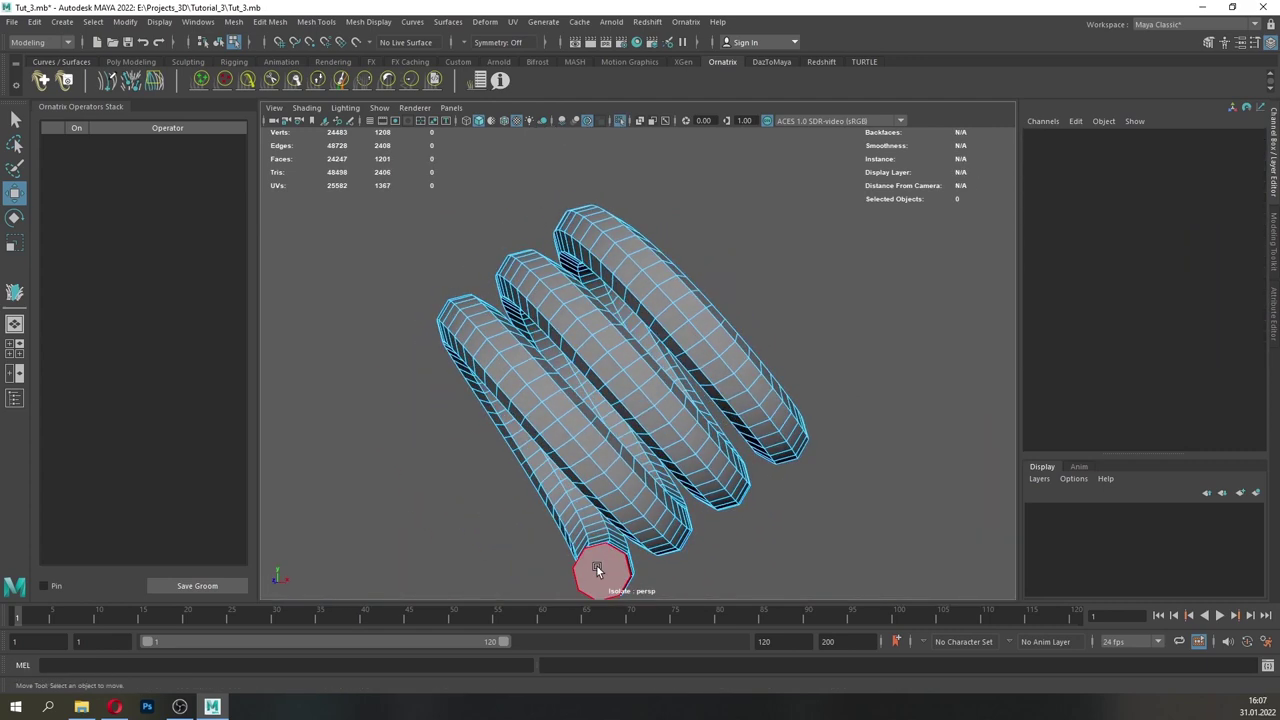
click(598, 568)
key(Delete)
alt+drag(735, 540, 637, 529)
scroll(637, 529, down, 3)
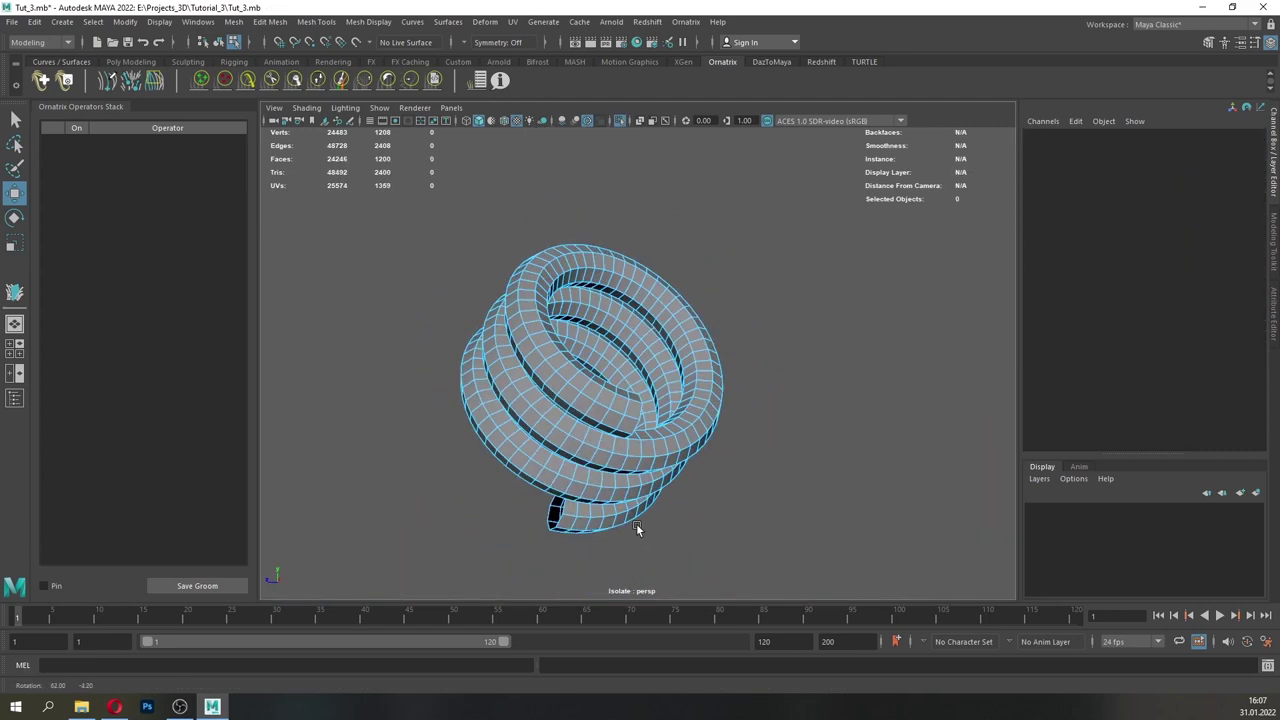
- Select the border edge loop at one open end of the helix and enable soft selection
click(604, 405)
scroll(663, 489, up, 4)
alt+drag(572, 415, 632, 488)
click(592, 387)
scroll(660, 433, up, 5)
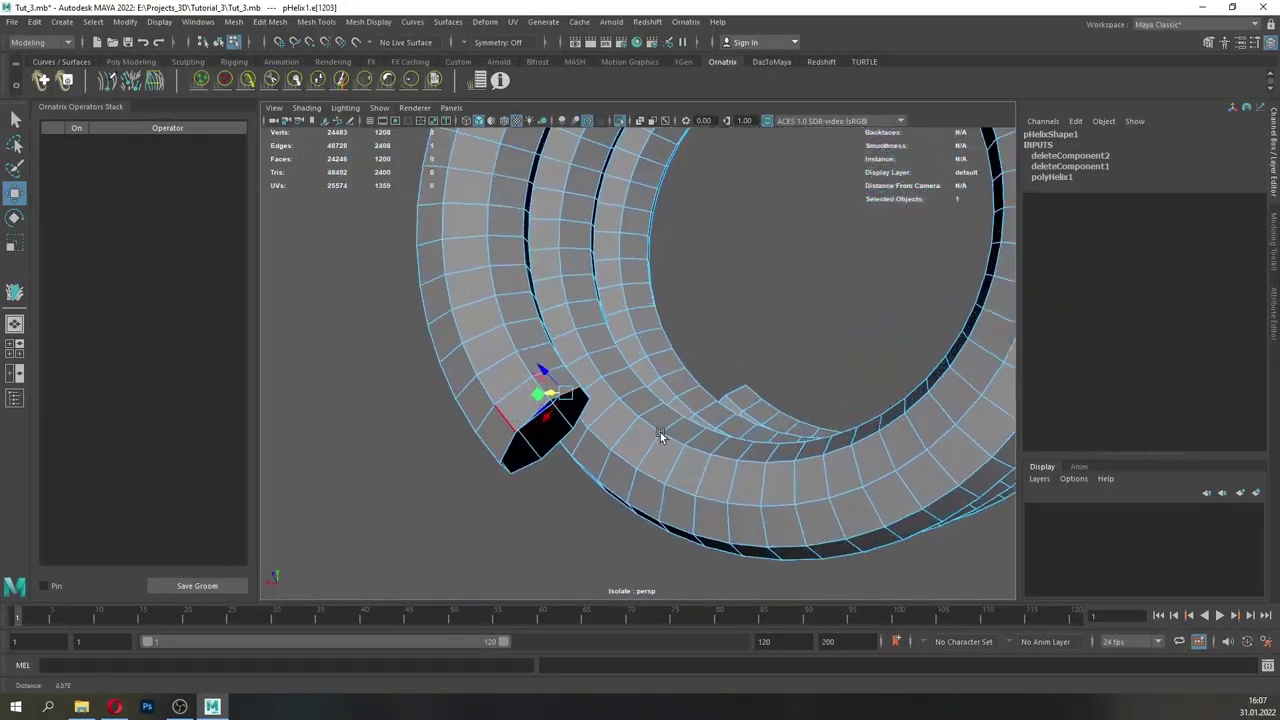
double_click(481, 447)
scroll(676, 453, down, 6)
alt+drag(676, 455, 669, 404)
key(b)
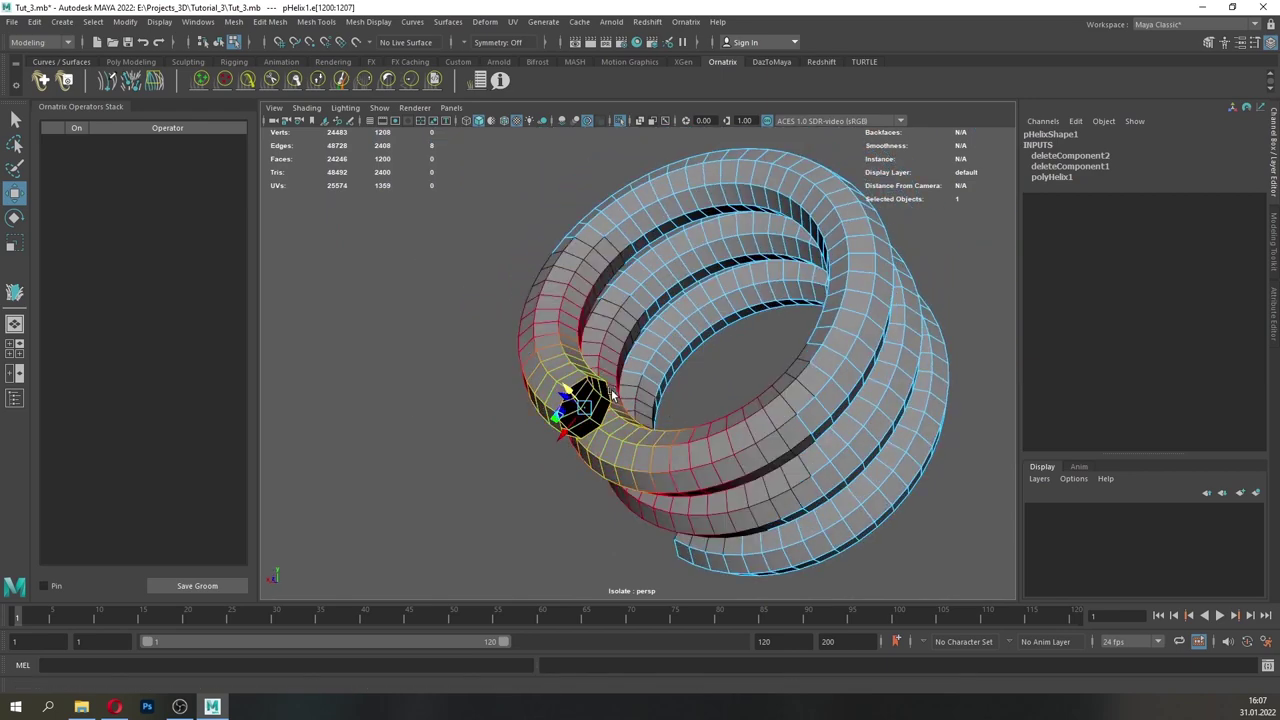
- Set the Move tool's soft selection falloff mode to Surface
double_click(15, 196)
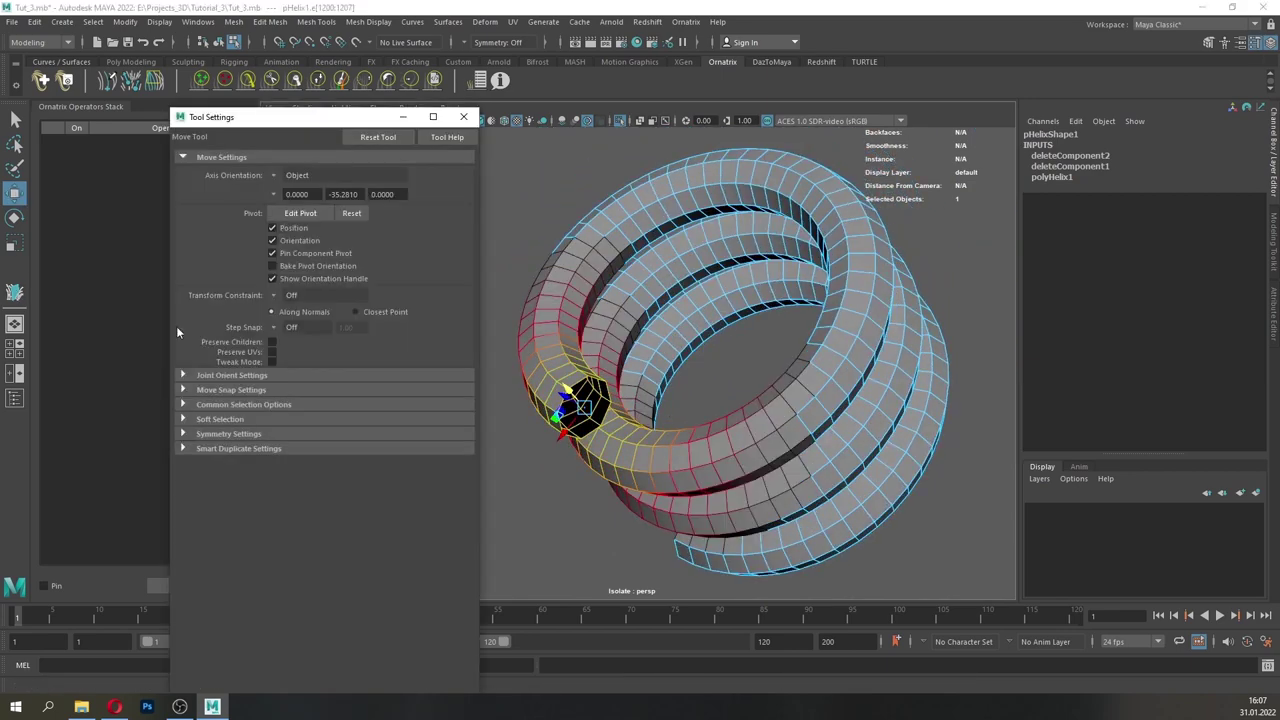
click(215, 418)
click(290, 481)
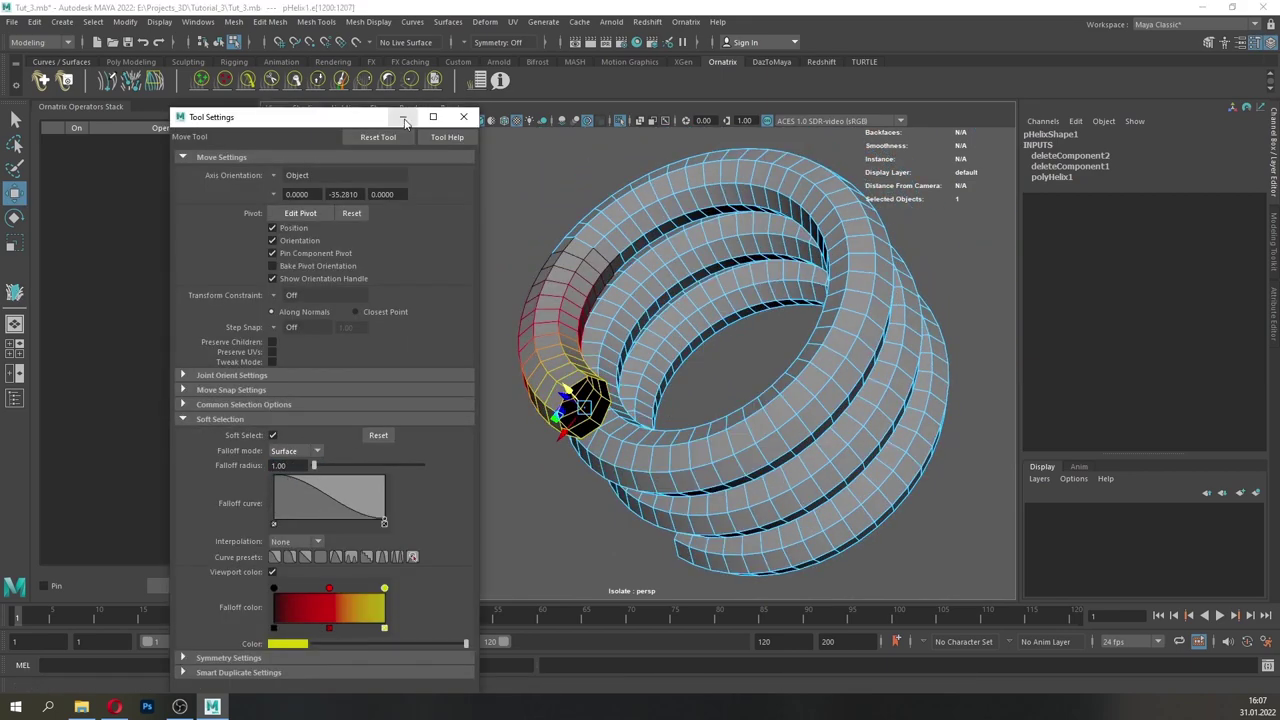
click(463, 117)
scroll(590, 405, down, 2)
alt+drag(590, 405, 624, 446)
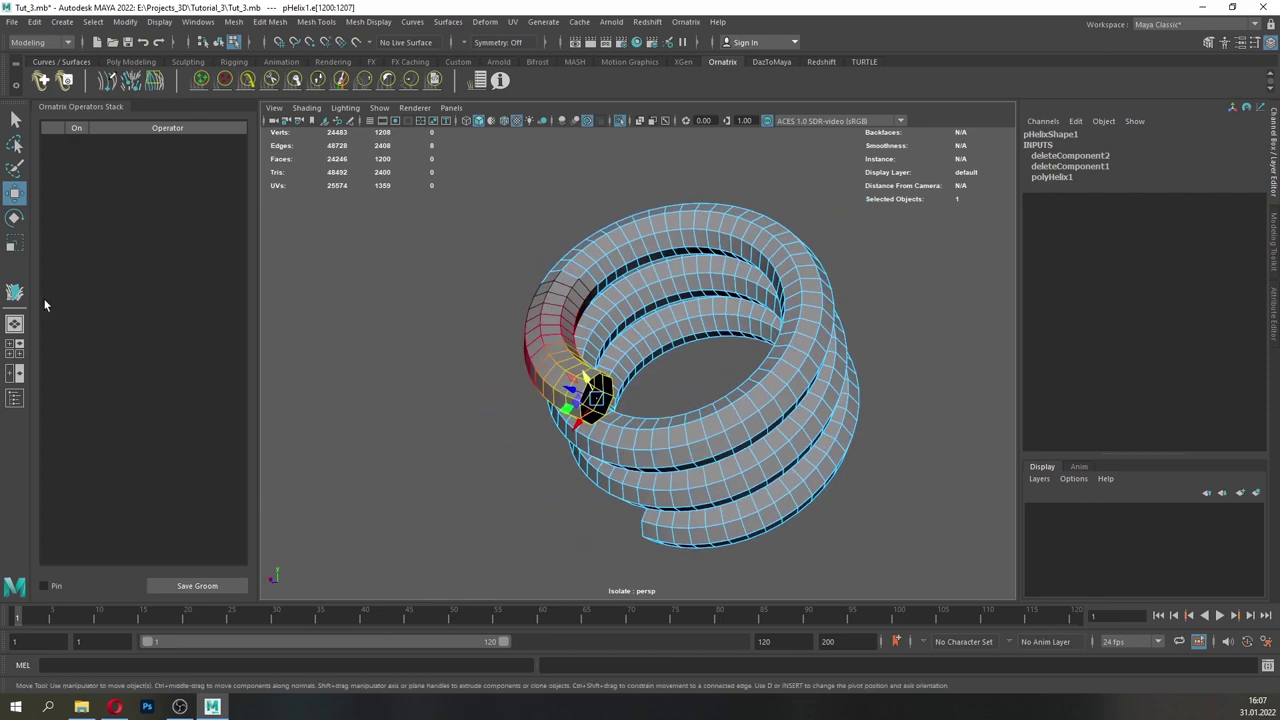
- Move the selected open end of the helix with soft selection to bend it down over the coils
double_click(13, 200)
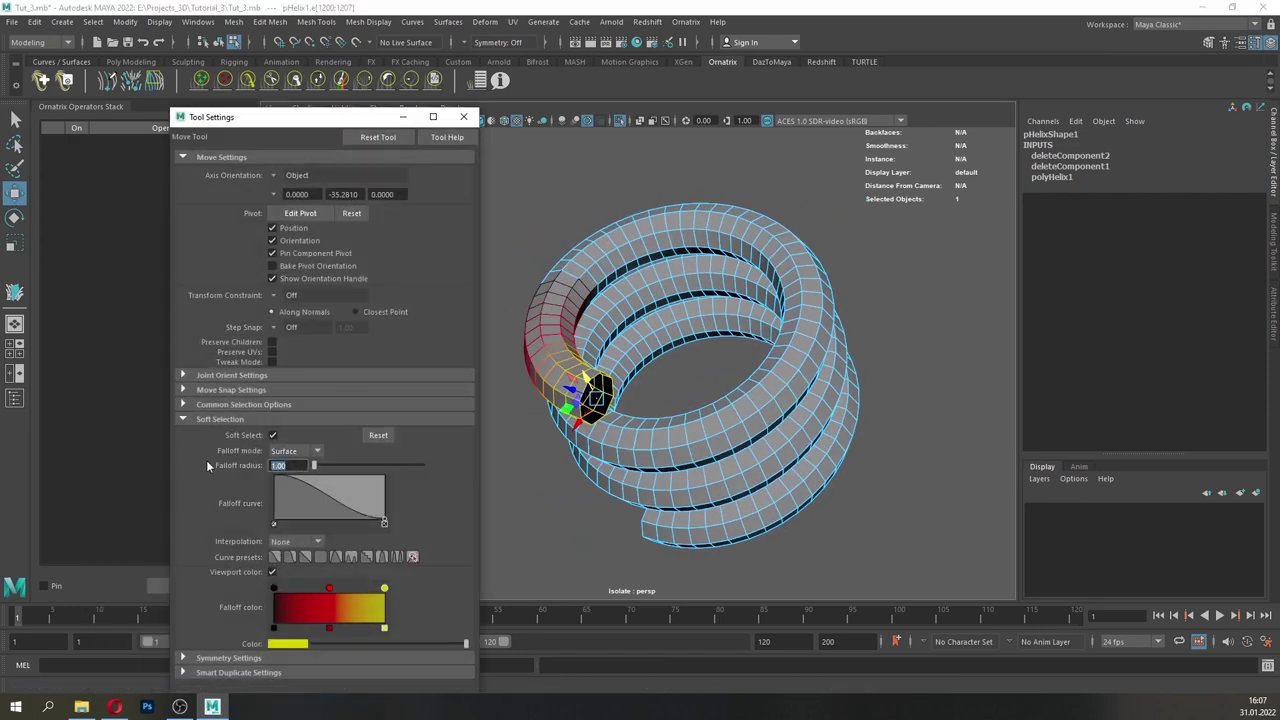
click(403, 117)
alt+drag(625, 414, 614, 459)
drag(592, 428, 579, 450)
alt+drag(645, 490, 592, 440)
drag(556, 389, 573, 489)
drag(575, 443, 589, 461)
- Reshape the bent coil by moving an edge just behind its open end
click(608, 368)
alt+drag(606, 372, 655, 420)
scroll(591, 423, up, 3)
drag(591, 396, 616, 403)
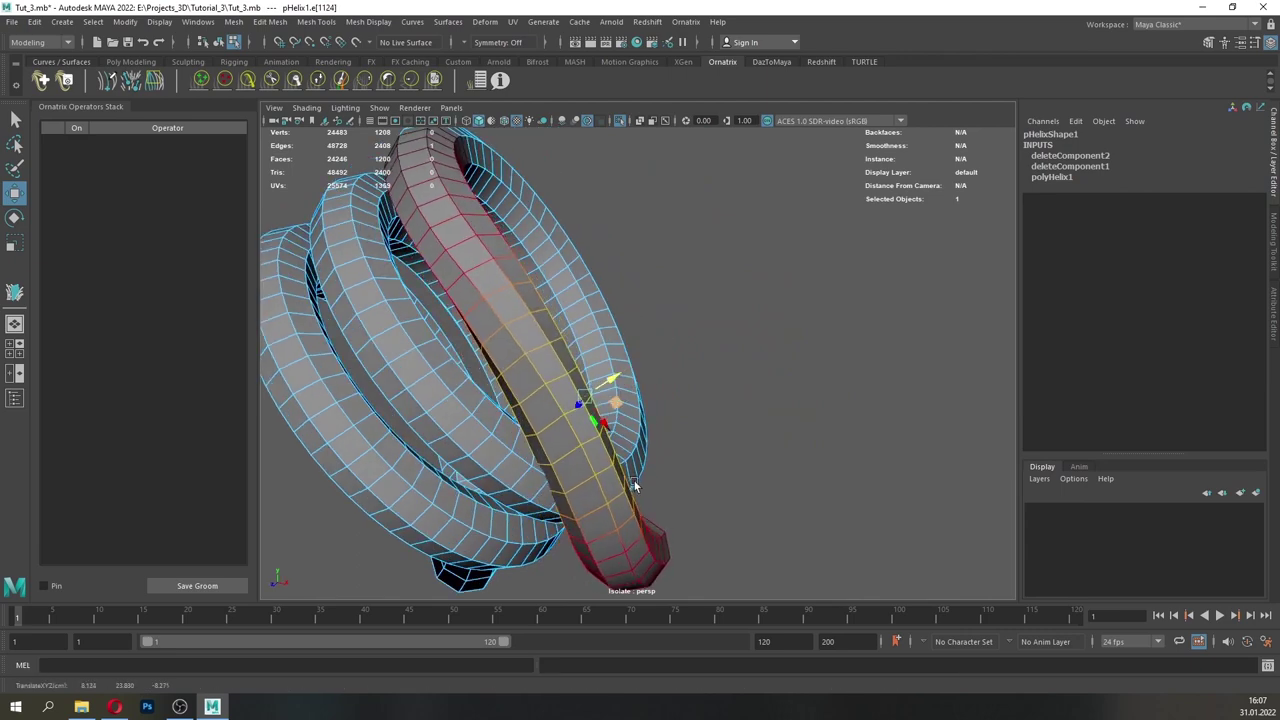
alt+middle_drag(634, 486, 662, 378)
alt+drag(662, 378, 677, 335)
- Try to move an edge at the opposite open end of the helix, and undo the move
click(657, 339)
alt+drag(718, 427, 652, 455)
alt+middle_drag(655, 515, 663, 363)
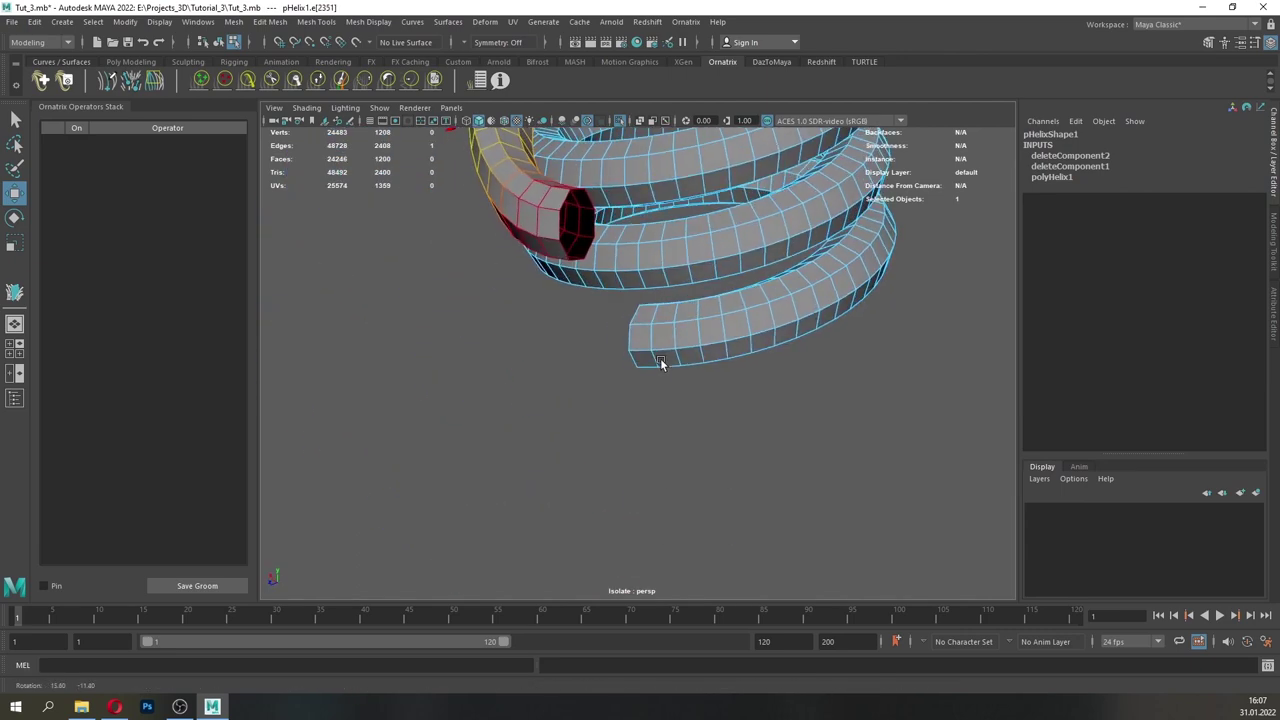
click(635, 349)
alt+drag(624, 369, 692, 410)
drag(600, 331, 648, 400)
key(ctrl+z)
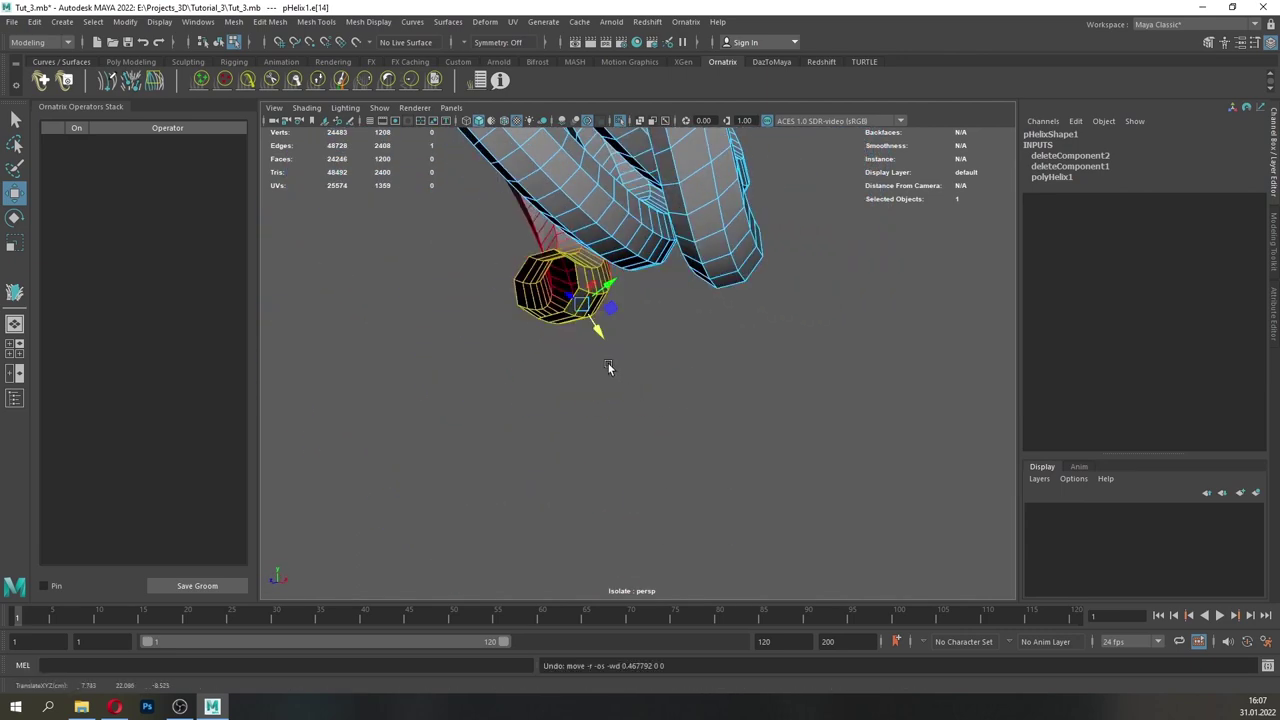
- Move the opposite open end and an edge farther along its coil toward the bent end of the helix
drag(580, 314, 549, 367)
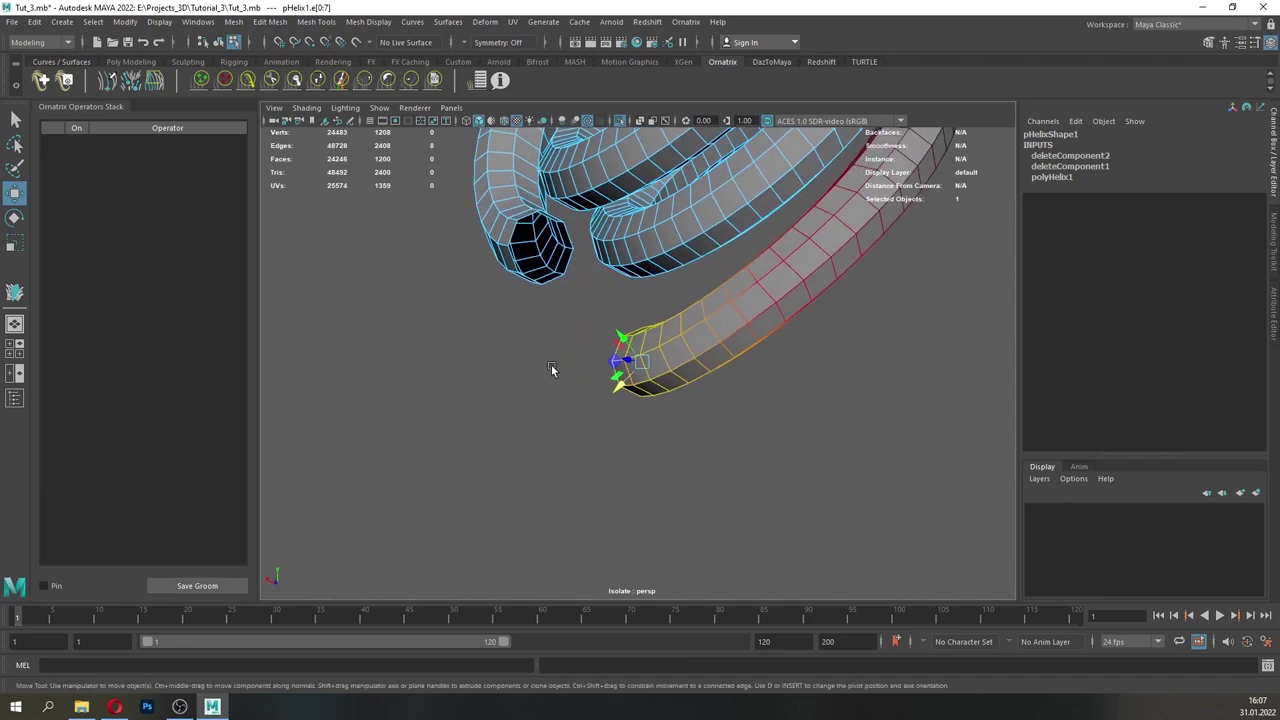
drag(623, 337, 606, 212)
key(q)
key(w)
click(815, 266)
alt+drag(797, 246, 806, 262)
drag(806, 255, 808, 288)
alt+drag(808, 288, 757, 366)
- Rotate and move the edges at the opposite end so its opening lines up with the bent end
alt+right_drag(621, 334, 552, 391)
alt+drag(552, 391, 611, 444)
click(611, 401)
mouse_move(735, 452)
alt+mouse_down()
mouse_move(683, 450)
mouse_move(735, 444)
alt+mouse_up()
key(e)
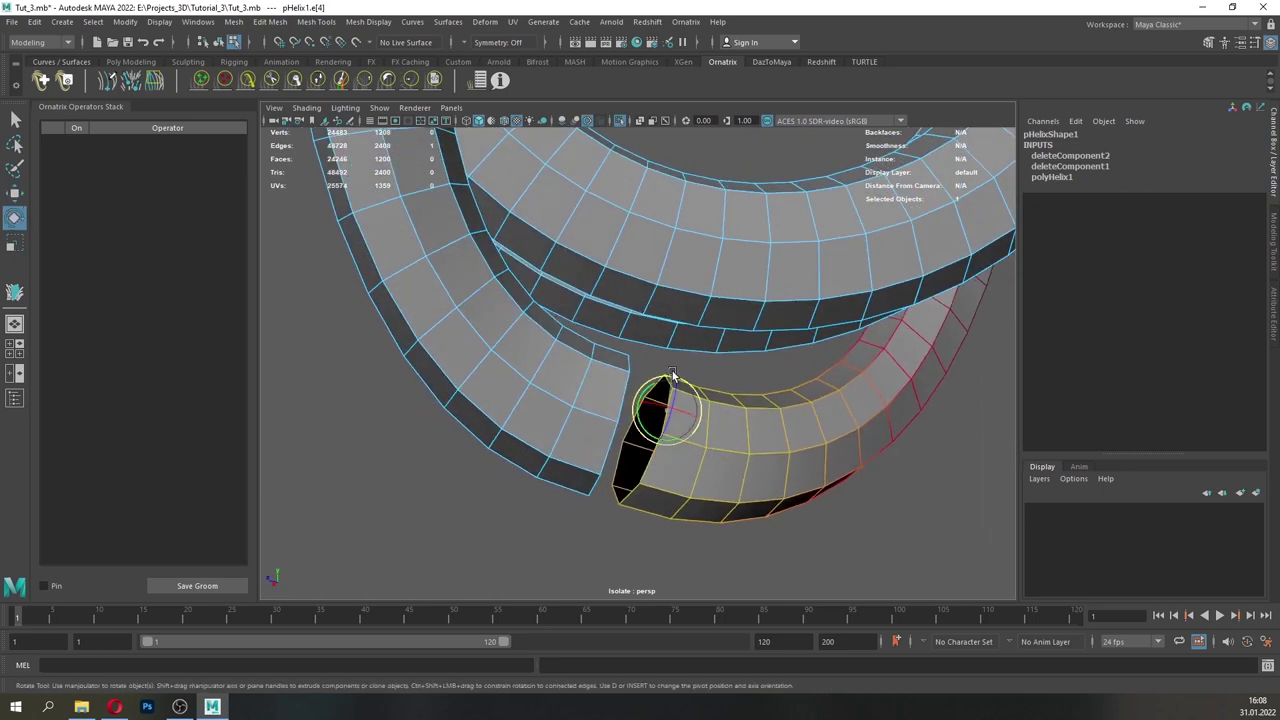
drag(672, 376, 666, 376)
alt+drag(714, 416, 711, 369)
key(w)
drag(697, 227, 692, 283)
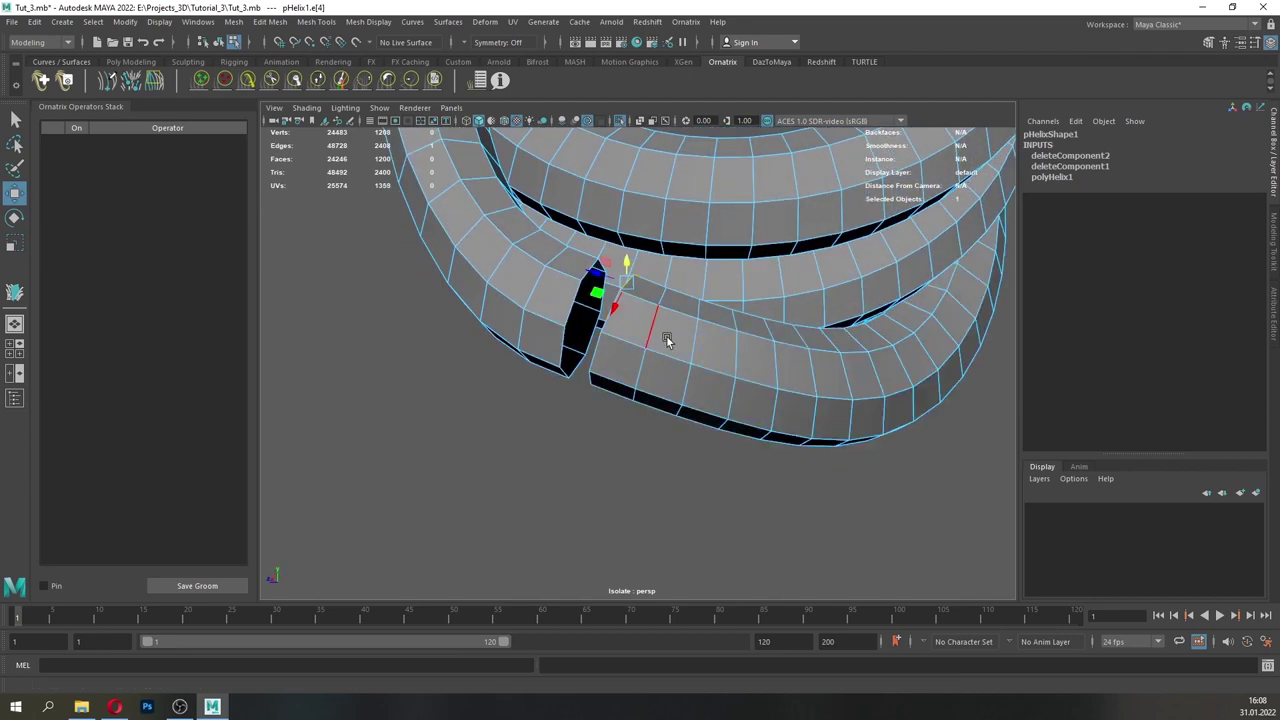
- Bridge the two open border loops of the helix into a closed loop and display the mesh smoothed
alt+drag(667, 340, 640, 388)
scroll(640, 388, up, 2)
double_click(561, 357)
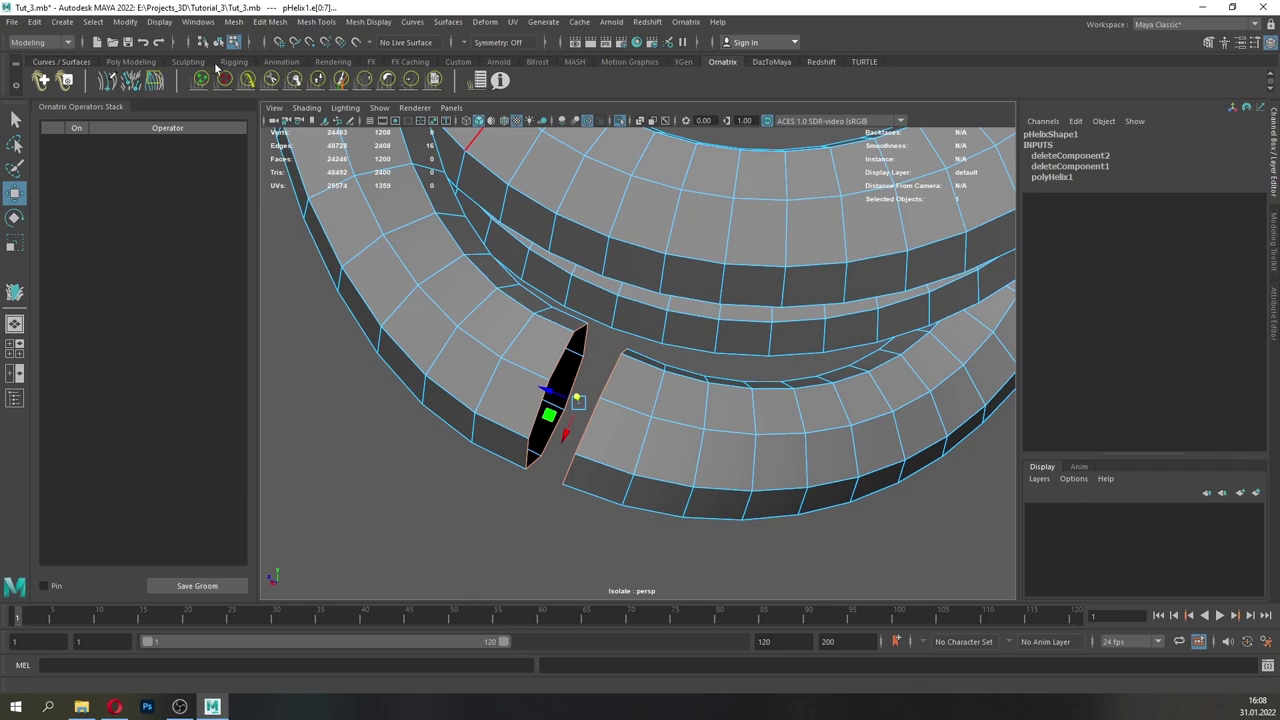
click(140, 63)
click(595, 84)
alt+drag(606, 294, 603, 353)
key(q)
key(F8)
key(3)
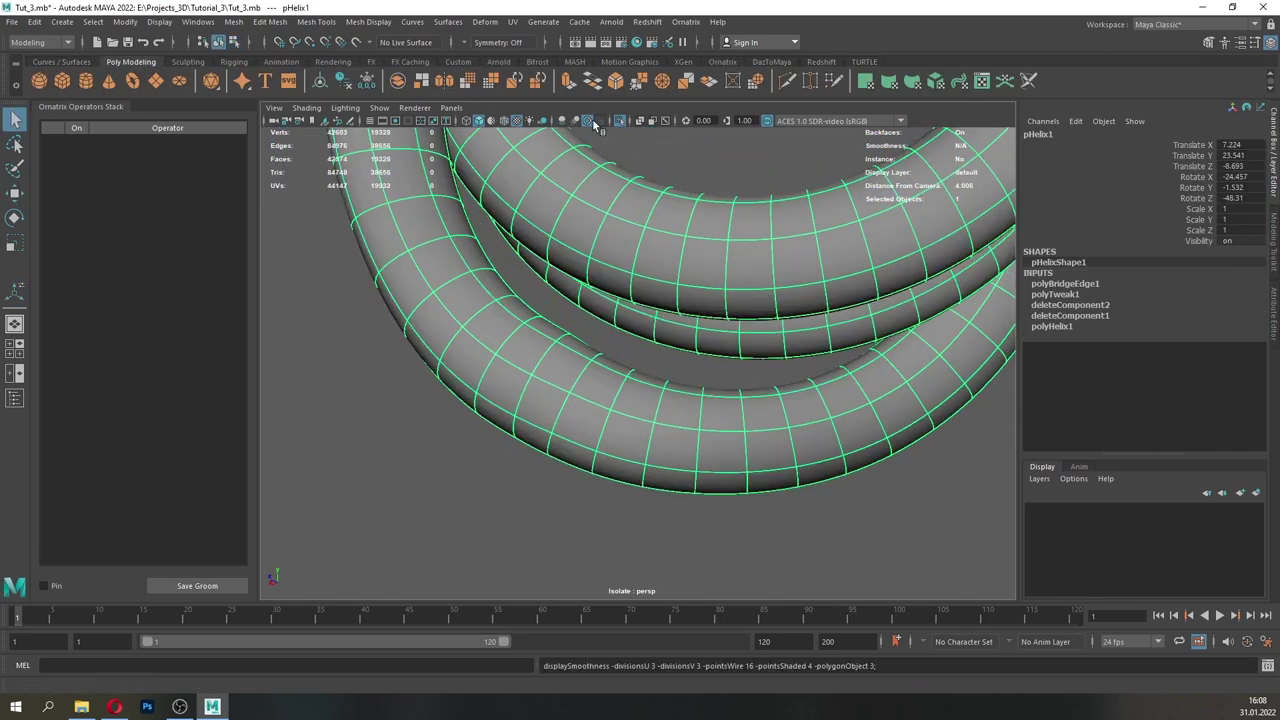
- Soften the bridged joint by moving edges on either side of it with soft selection
key(F10)
click(605, 440)
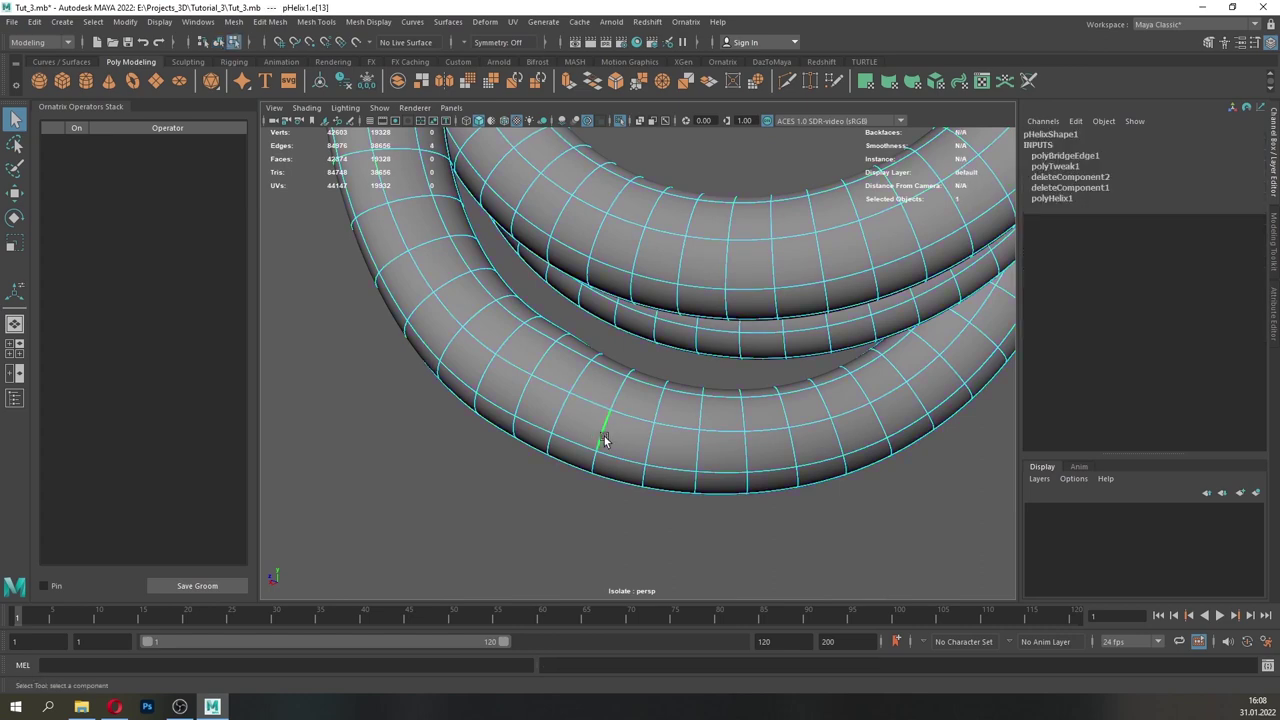
key(w)
key(b)
drag(572, 443, 583, 412)
scroll(549, 434, down, 3)
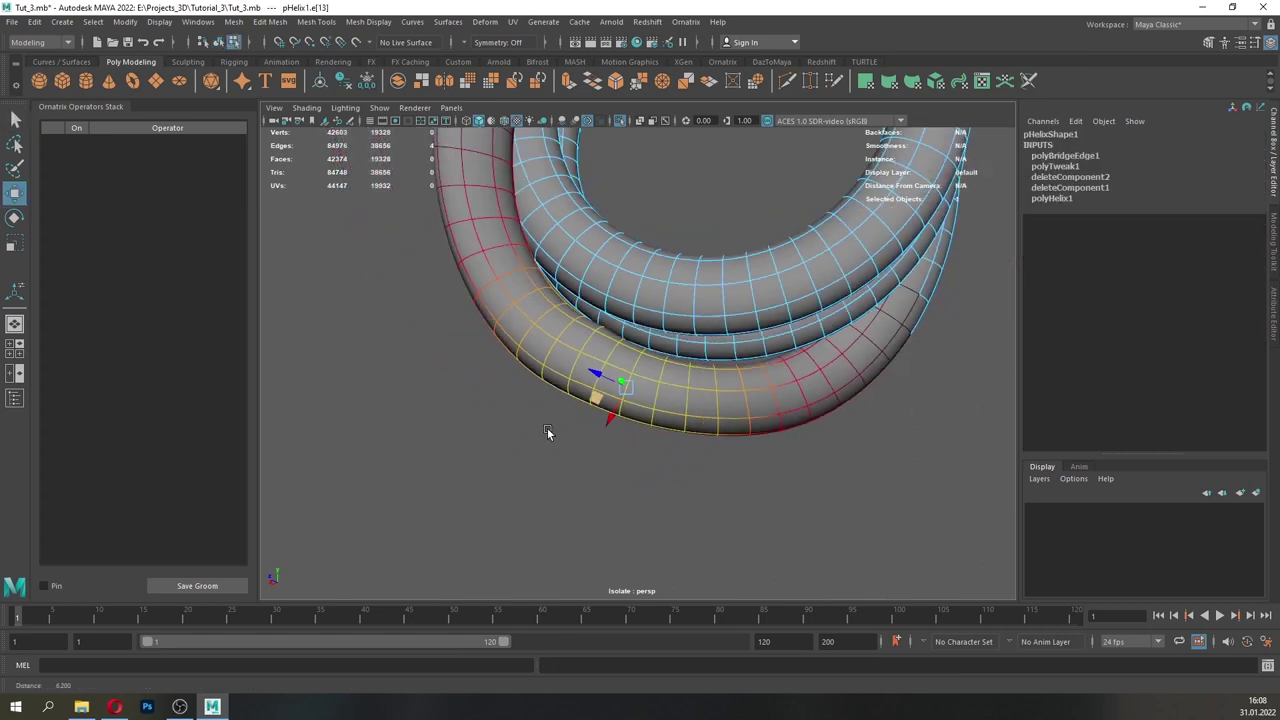
click(757, 420)
drag(732, 427, 737, 421)
alt+drag(737, 423, 597, 415)
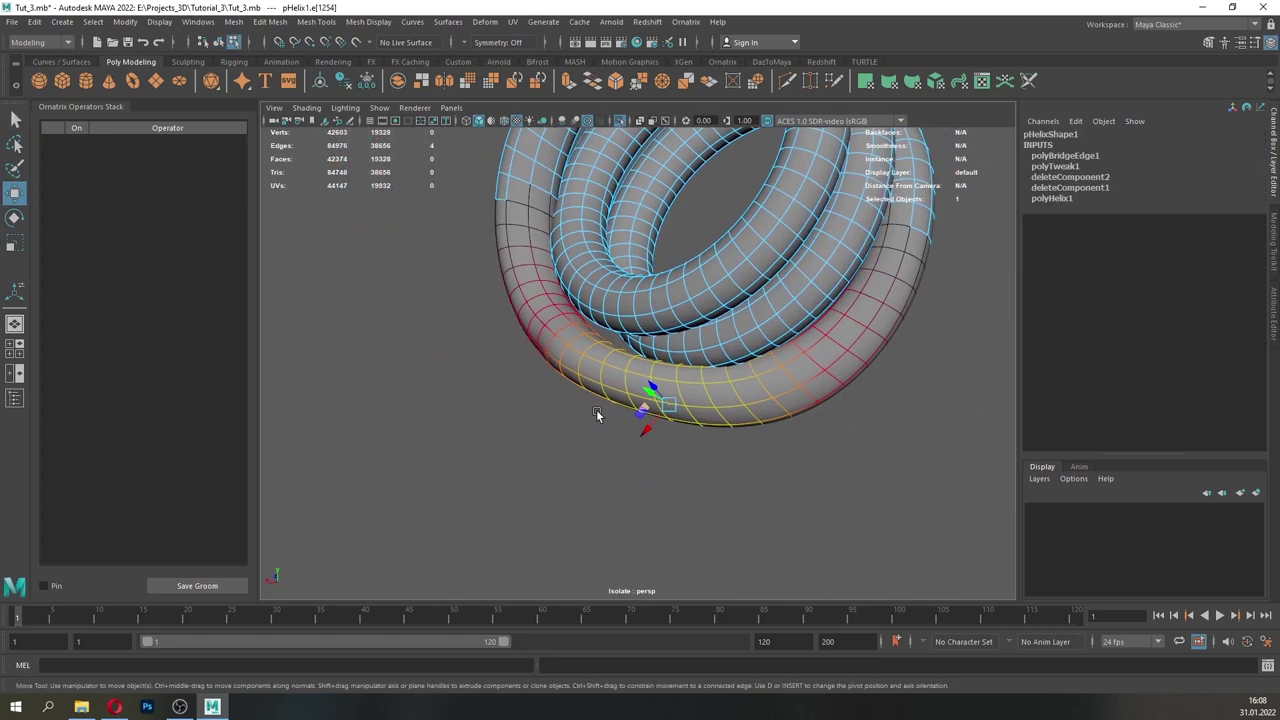
- Return the helix to object mode and turn off its isolation to show the head and hair
key(F8)
click(722, 471)
scroll(756, 438, down, 6)
click(619, 122)
scroll(682, 328, down, 3)
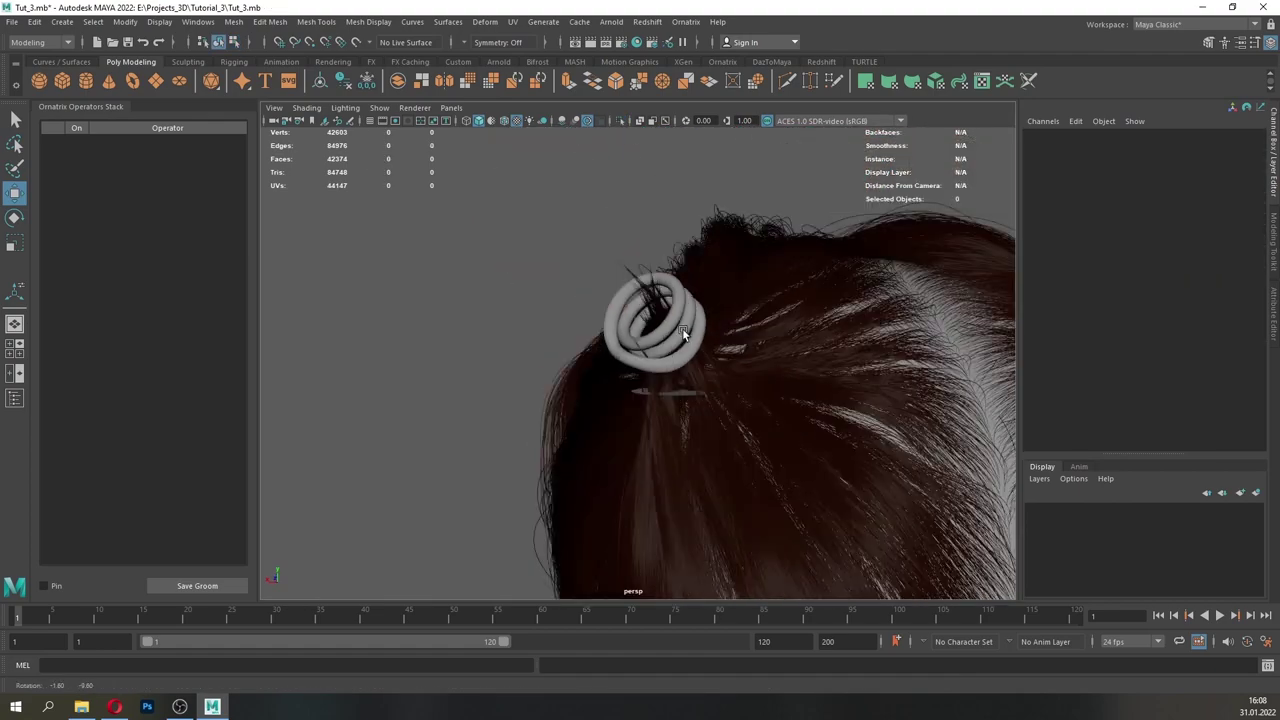
alt+drag(682, 328, 866, 337)
- Rotate the hair tie so its coils follow the direction of the gathered hair
click(623, 329)
key(e)
alt+drag(690, 371, 640, 362)
drag(632, 322, 650, 365)
alt+drag(650, 365, 743, 402)
scroll(665, 341, up, 4)
- Try scaling the hair tie, and undo the scaling
key(r)
drag(622, 289, 372, 354)
alt+drag(642, 346, 716, 426)
scroll(716, 426, down, 3)
key(ctrl+z)
- Rotate the disc below the hair tie to -54.632 in Z and scale it uniformly to 0.68
alt+drag(754, 363, 783, 466)
click(822, 416)
scroll(784, 412, down, 3)
scroll(784, 412, up, 3)
click(624, 388)
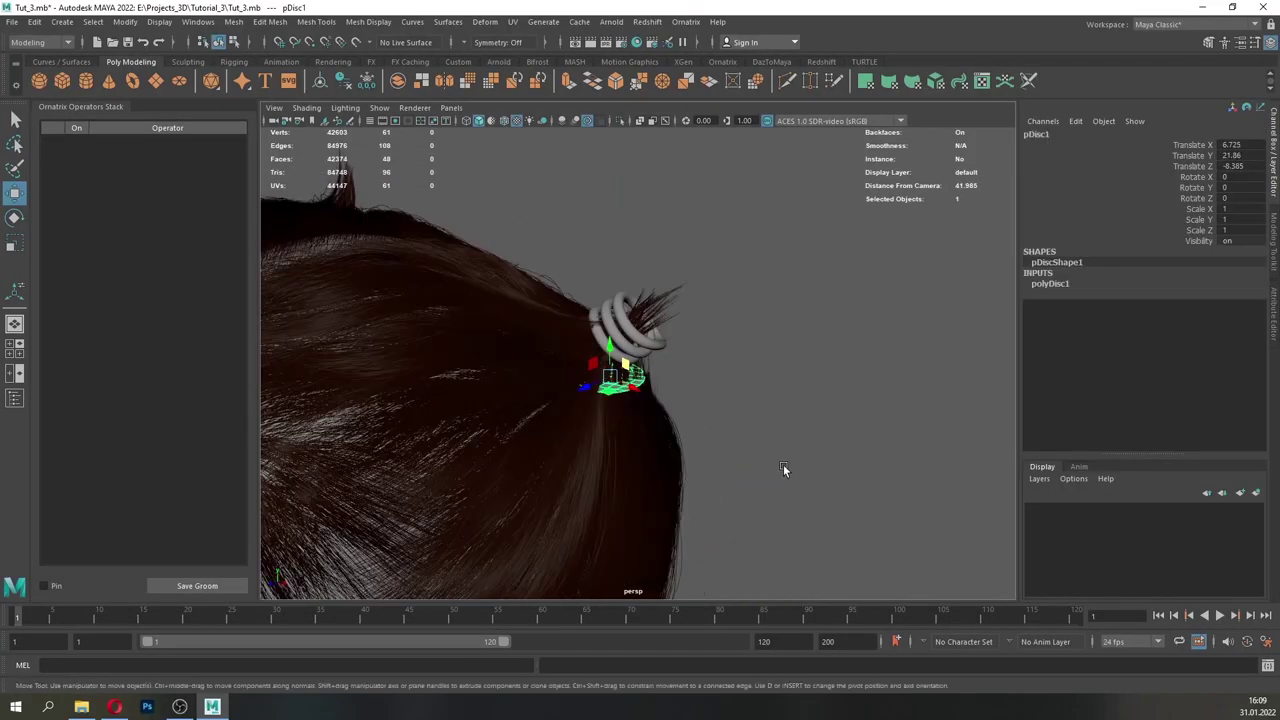
key(r)
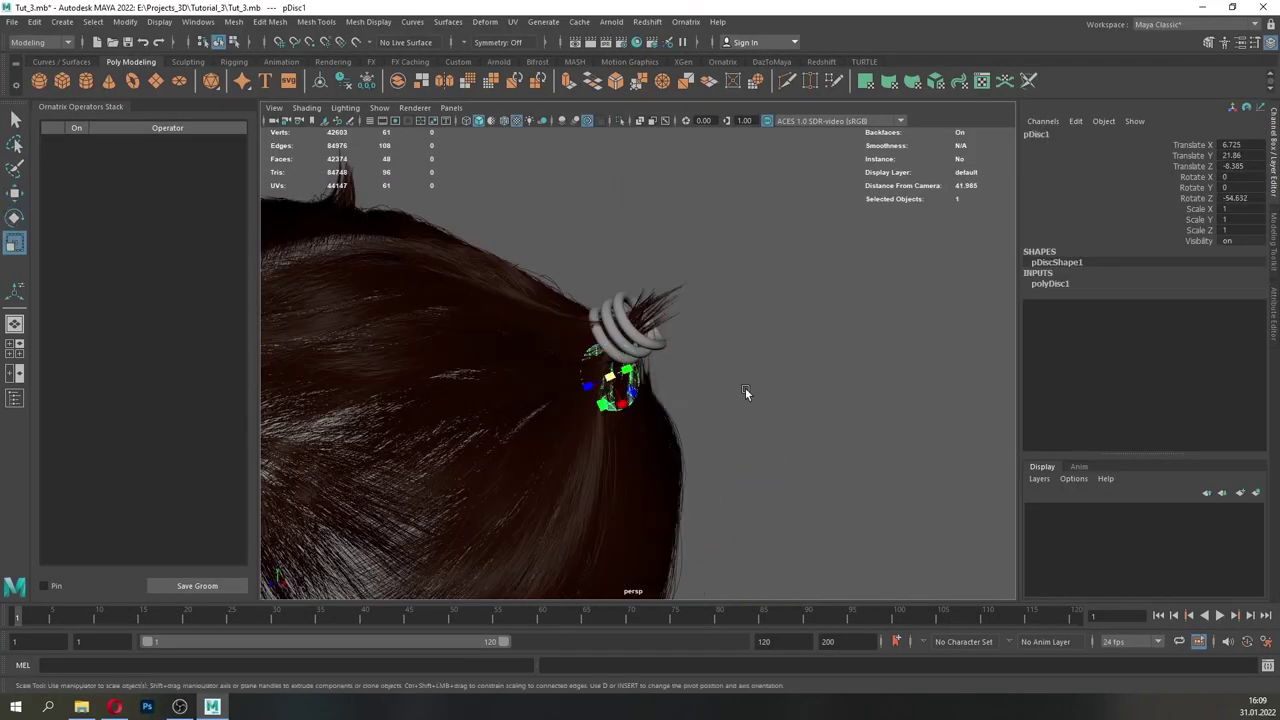
alt+drag(745, 387, 582, 350)
- Tilt the disc to -39.349 in X and move it inside the hair tie's opening
key(w)
alt+drag(632, 390, 664, 348)
alt+drag(664, 348, 607, 416)
key(e)
key(w)
drag(583, 364, 791, 407)
scroll(791, 407, up, 4)
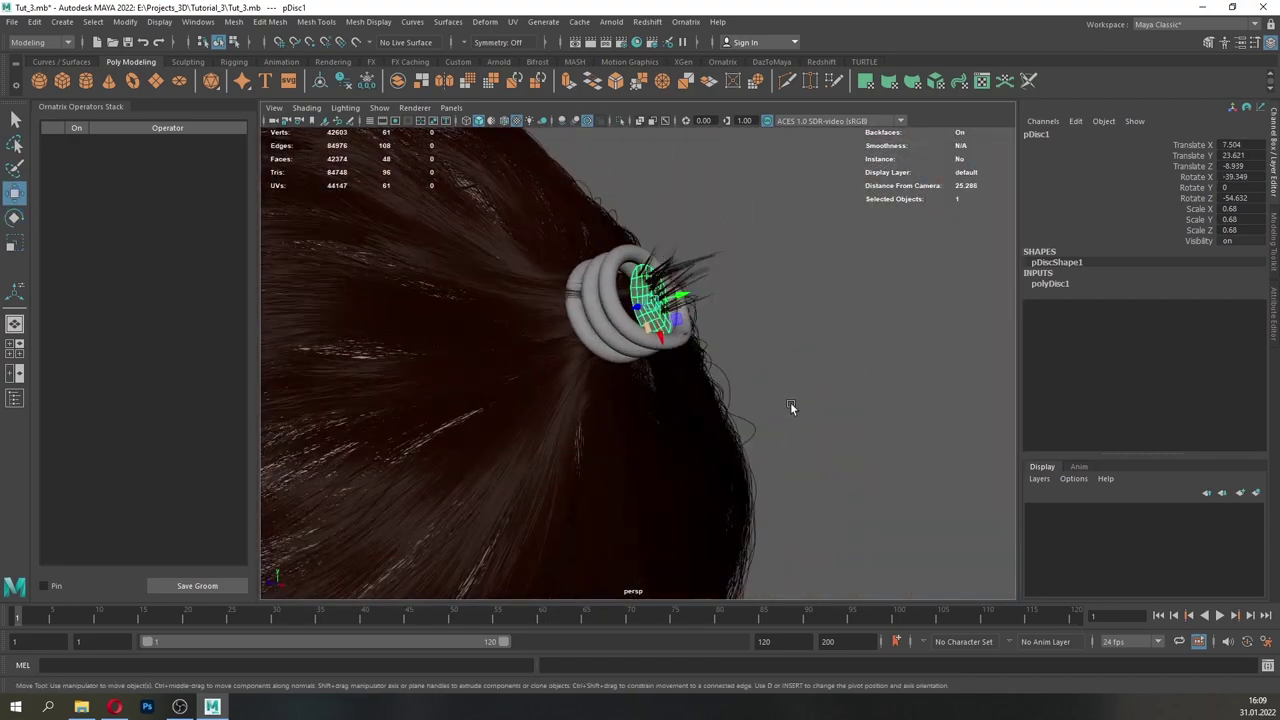
scroll(791, 407, down, 4)
drag(673, 311, 575, 355)
key(e)
key(w)
click(714, 436)
- Select the main hair object through the Outliner and turn off its HairFromGuides1 operator
click(195, 26)
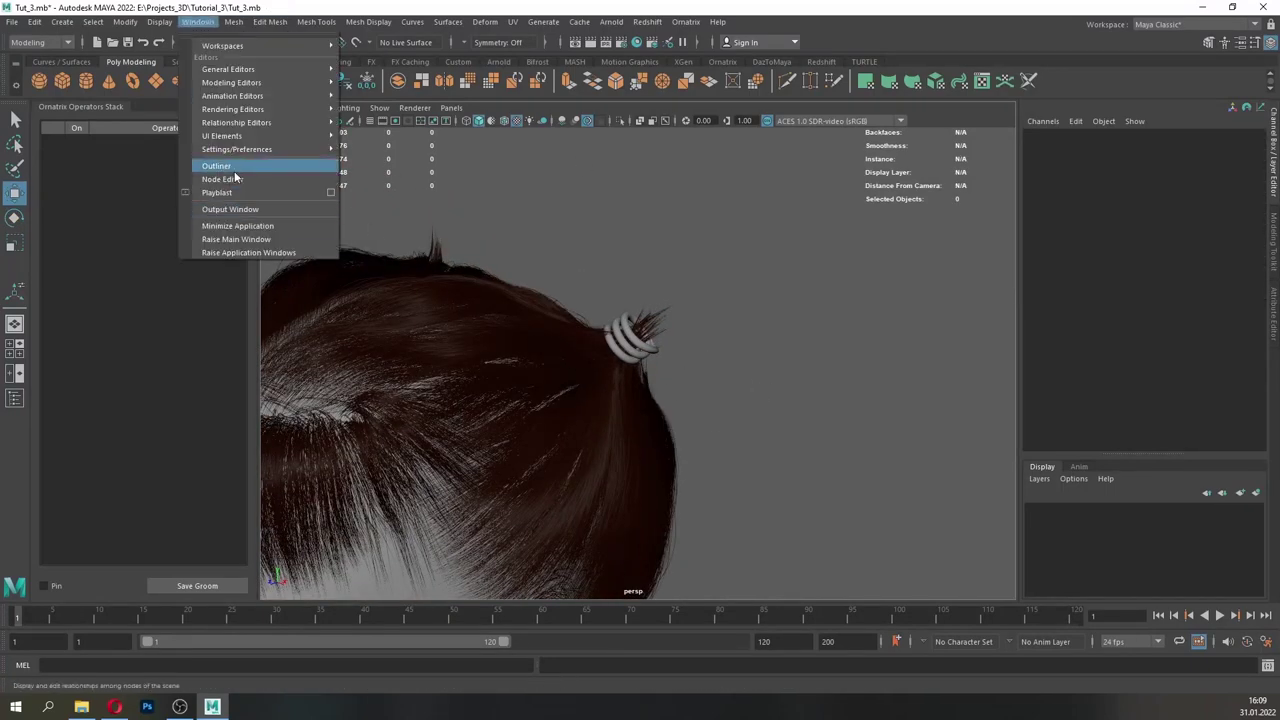
click(234, 168)
click(386, 299)
click(577, 167)
click(130, 385)
click(77, 386)
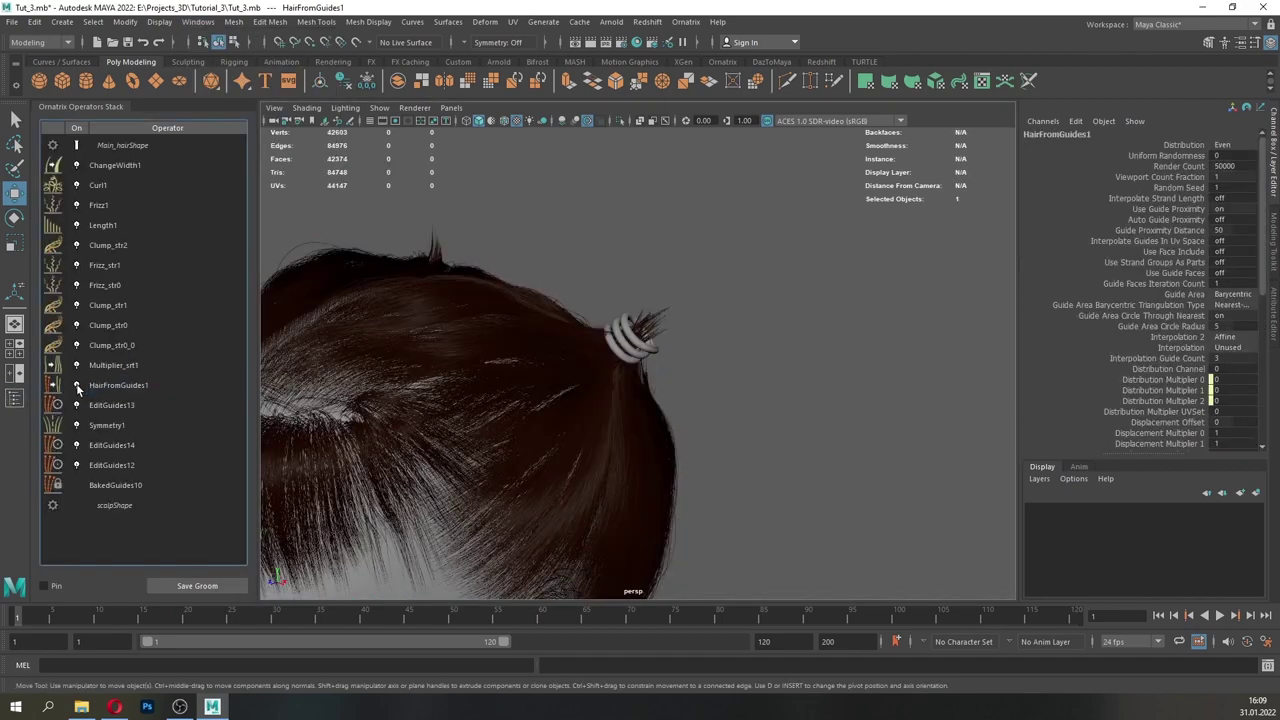
- Open the EditGuides14 attributes, activate guide editing and select the ponytail's guide strands
click(106, 445)
scroll(640, 360, down, 3)
click(1274, 310)
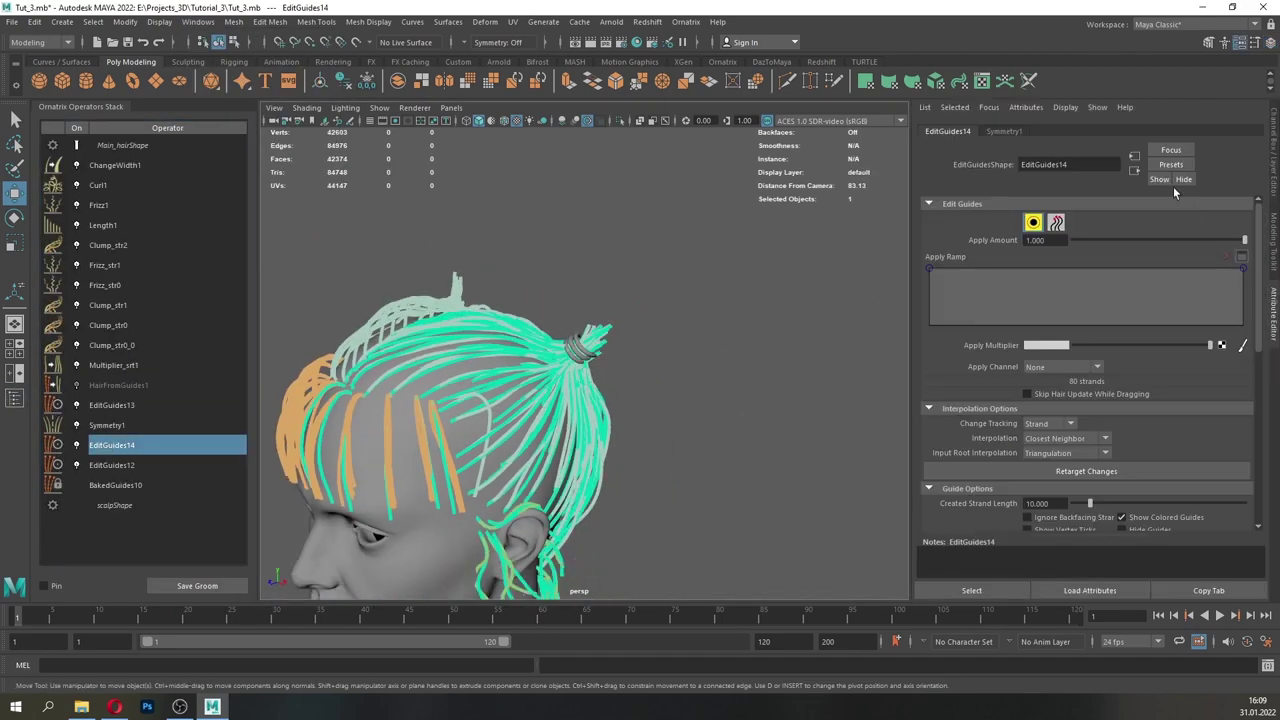
alt+drag(688, 448, 765, 490)
scroll(688, 448, down, 3)
drag(644, 258, 550, 390)
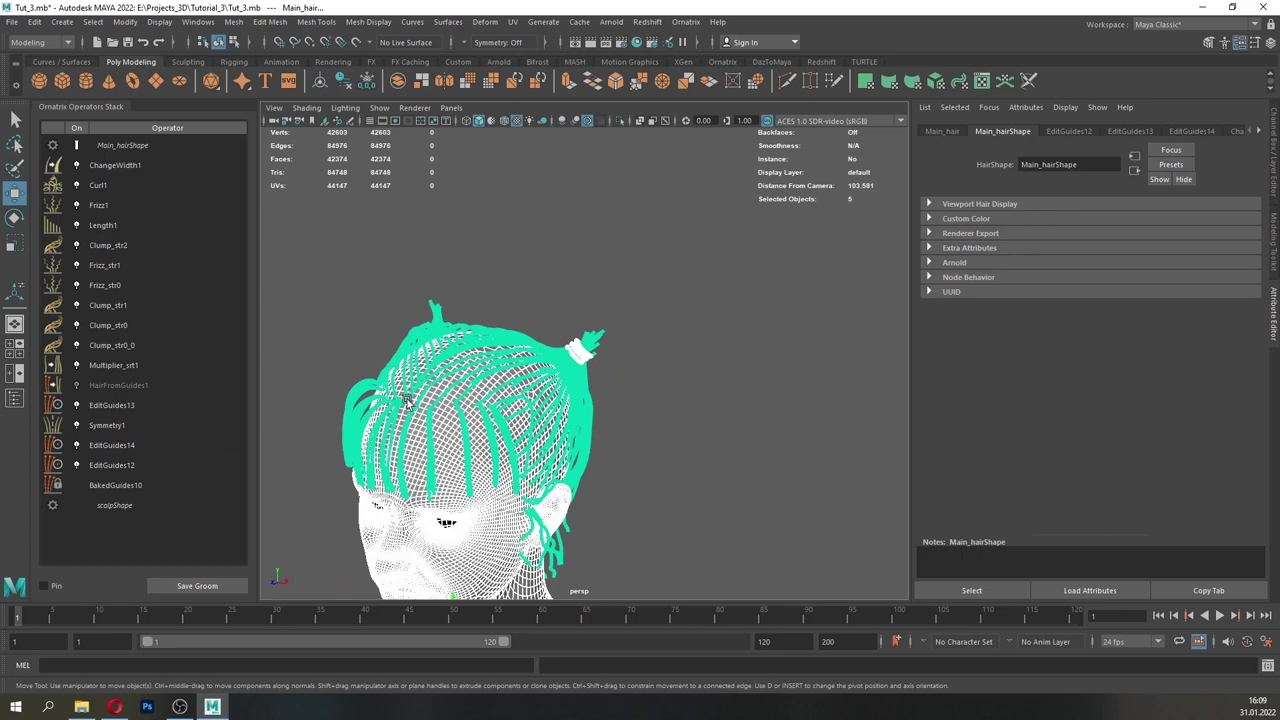
click(110, 445)
click(1038, 222)
double_click(568, 366)
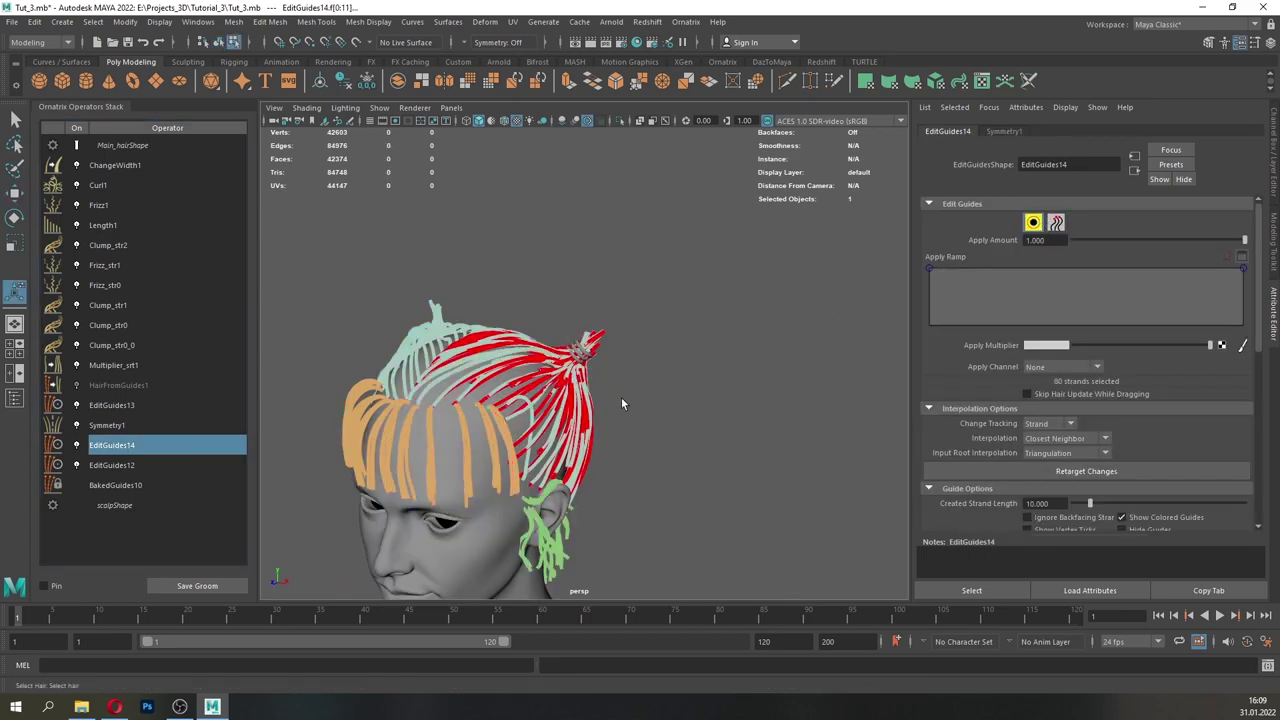
mouse_move(623, 403)
alt+mouse_down()
mouse_move(565, 360)
mouse_move(588, 358)
alt+mouse_up()
- Comb stray ponytail guides around the hair tie with the Ornatrix Comb brush
click(718, 62)
scroll(562, 384, up, 5)
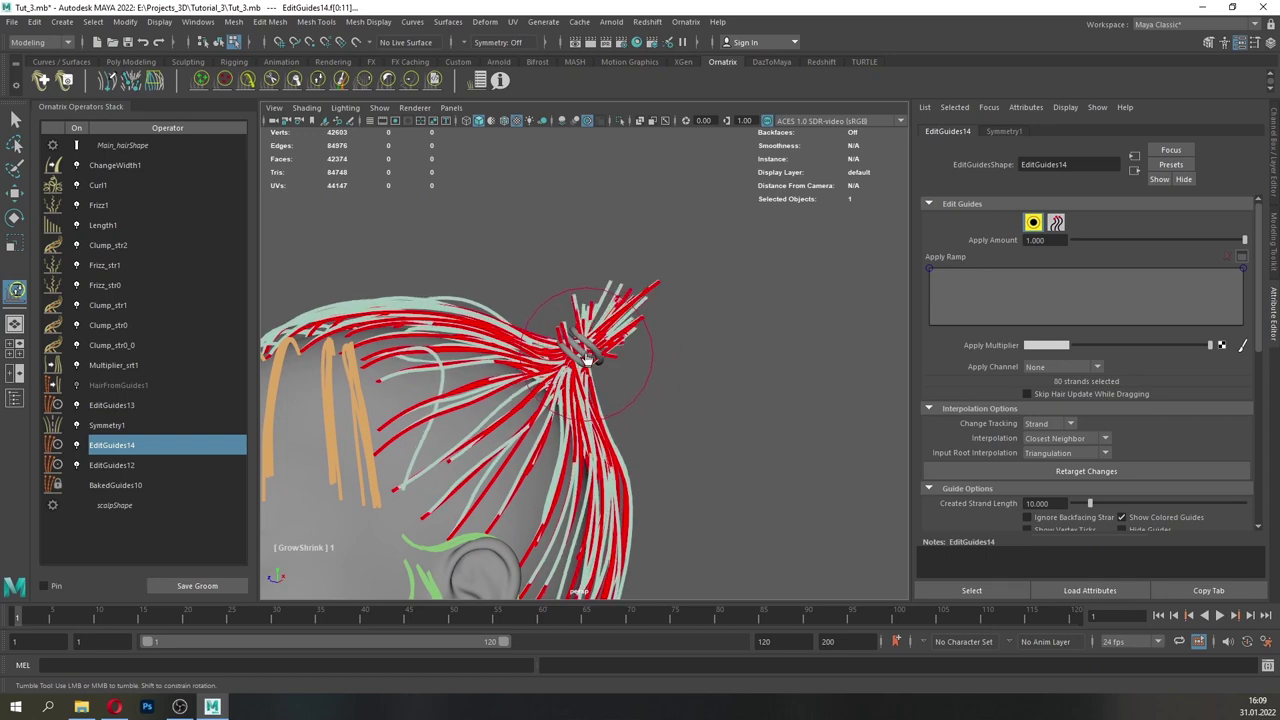
click(247, 82)
scroll(542, 277, up, 4)
mouse_move(542, 277)
alt+mouse_down()
mouse_move(512, 311)
mouse_move(558, 327)
alt+mouse_up()
click(15, 291)
alt+drag(440, 352, 433, 351)
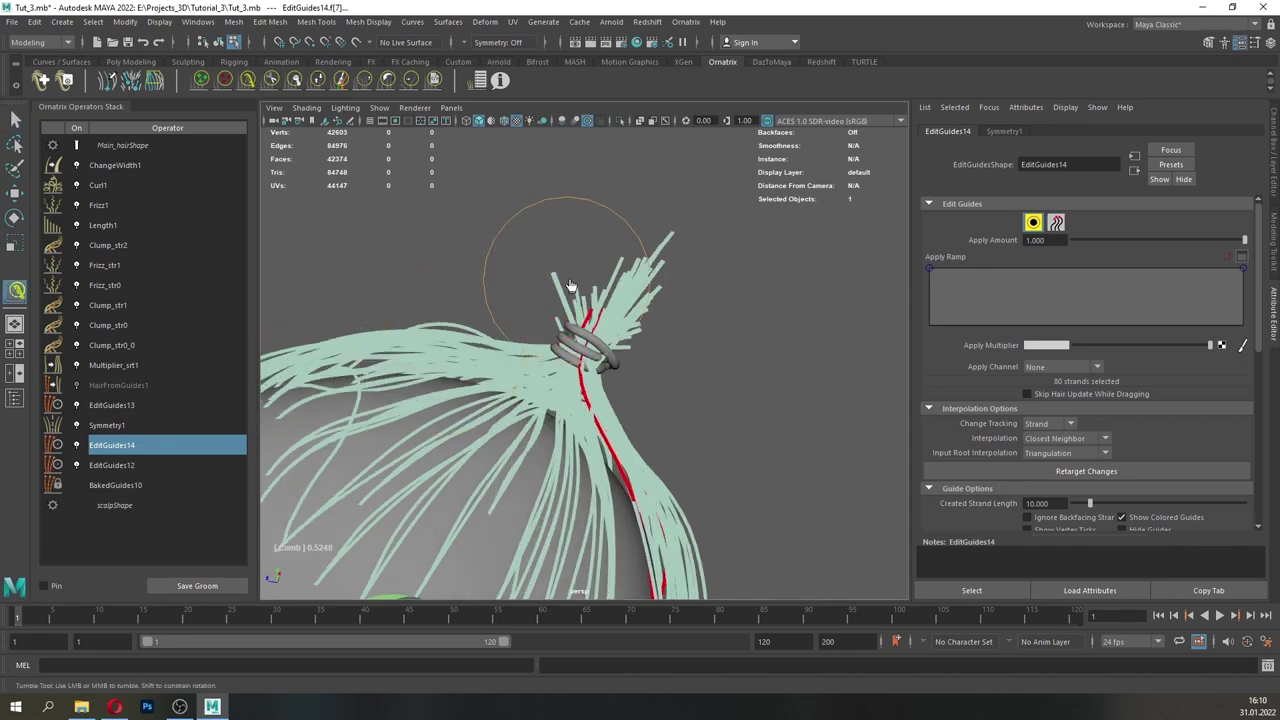
alt+drag(570, 286, 477, 384)
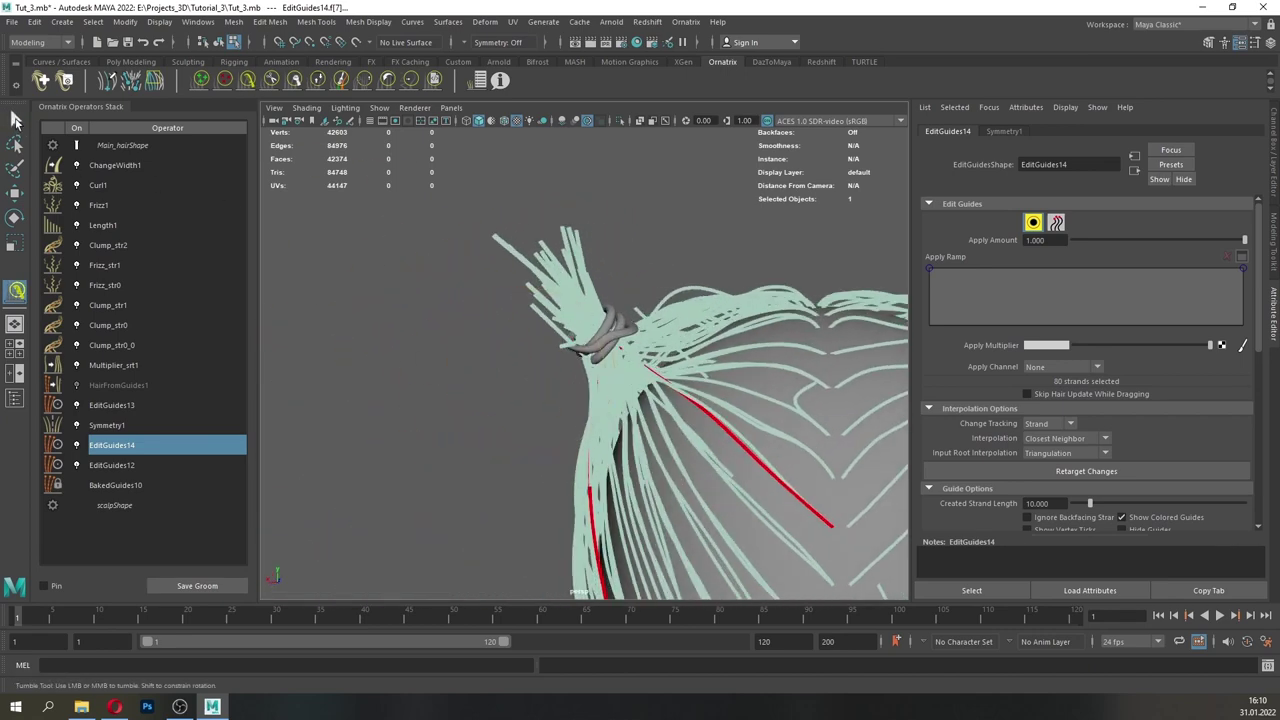
- Select the ponytail guides from the opposite side and comb them toward the hair tie
alt+drag(540, 354, 513, 359)
key(q)
click(252, 77)
scroll(475, 394, up, 3)
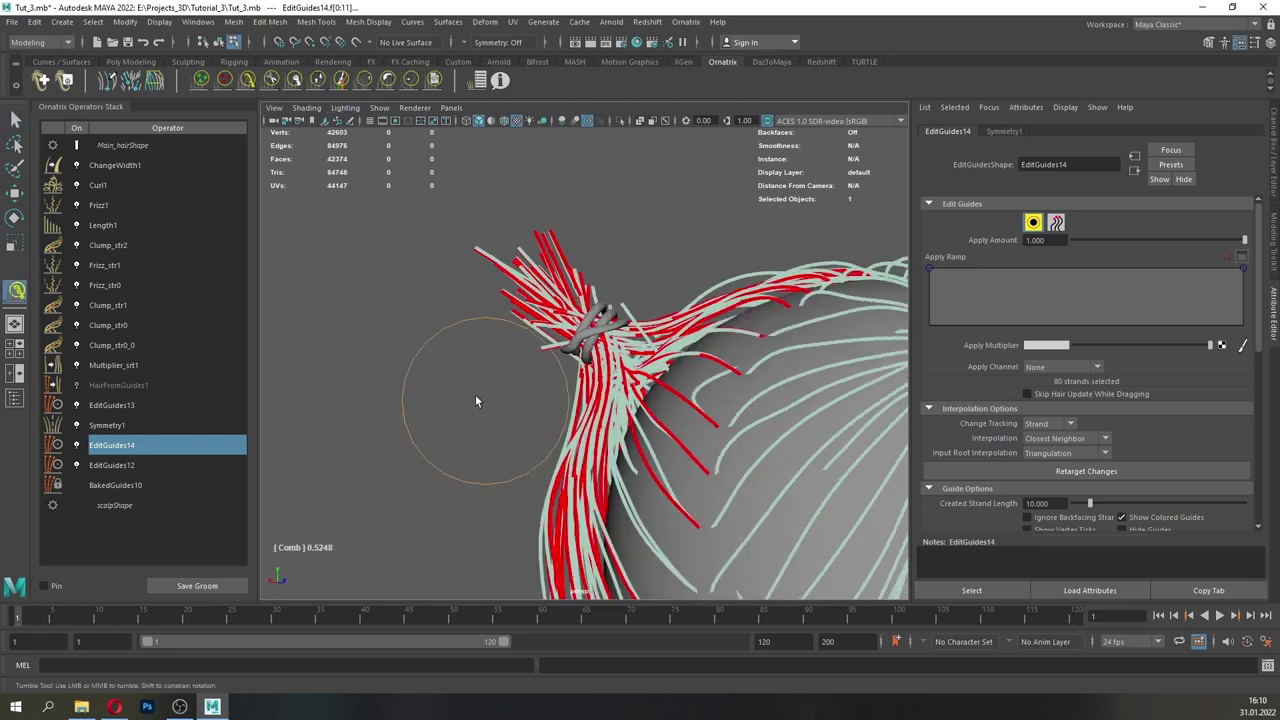
mouse_move(478, 398)
alt+mouse_down()
mouse_move(502, 418)
mouse_move(668, 260)
mouse_move(575, 235)
alt+mouse_up()
- Reselect the ponytail guides and reactivate guide editing on the EditGuides14 operator
click(15, 119)
mouse_move(545, 342)
alt+mouse_down()
mouse_move(667, 308)
mouse_move(645, 264)
alt+mouse_up()
click(609, 332)
drag(638, 241, 487, 350)
click(101, 462)
click(111, 448)
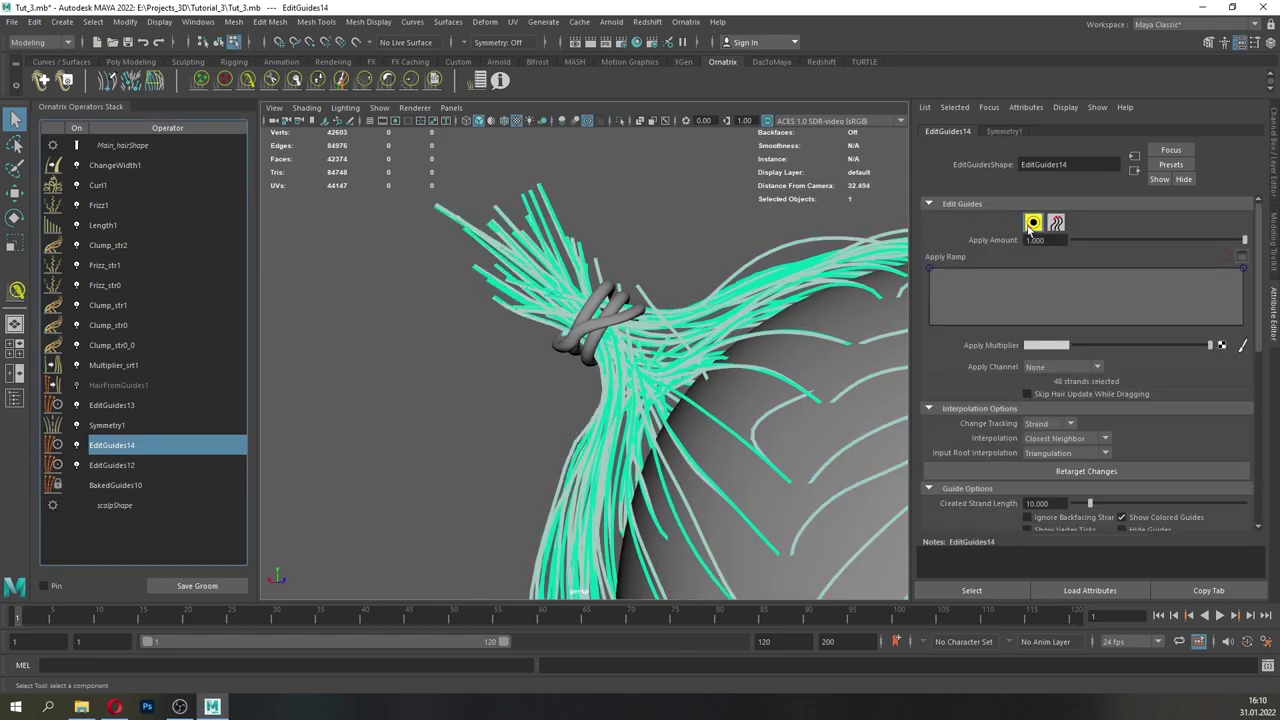
click(1032, 224)
- Comb the guide ends beyond the hair tie into a narrow, tight bundle from several sides
click(248, 82)
mouse_move(640, 262)
alt+mouse_down()
mouse_move(630, 280)
mouse_move(634, 243)
mouse_move(660, 262)
mouse_move(723, 209)
mouse_move(737, 217)
mouse_move(758, 349)
mouse_move(670, 371)
alt+mouse_up()
scroll(674, 283, up, 3)
alt+right_drag(669, 371, 680, 418)
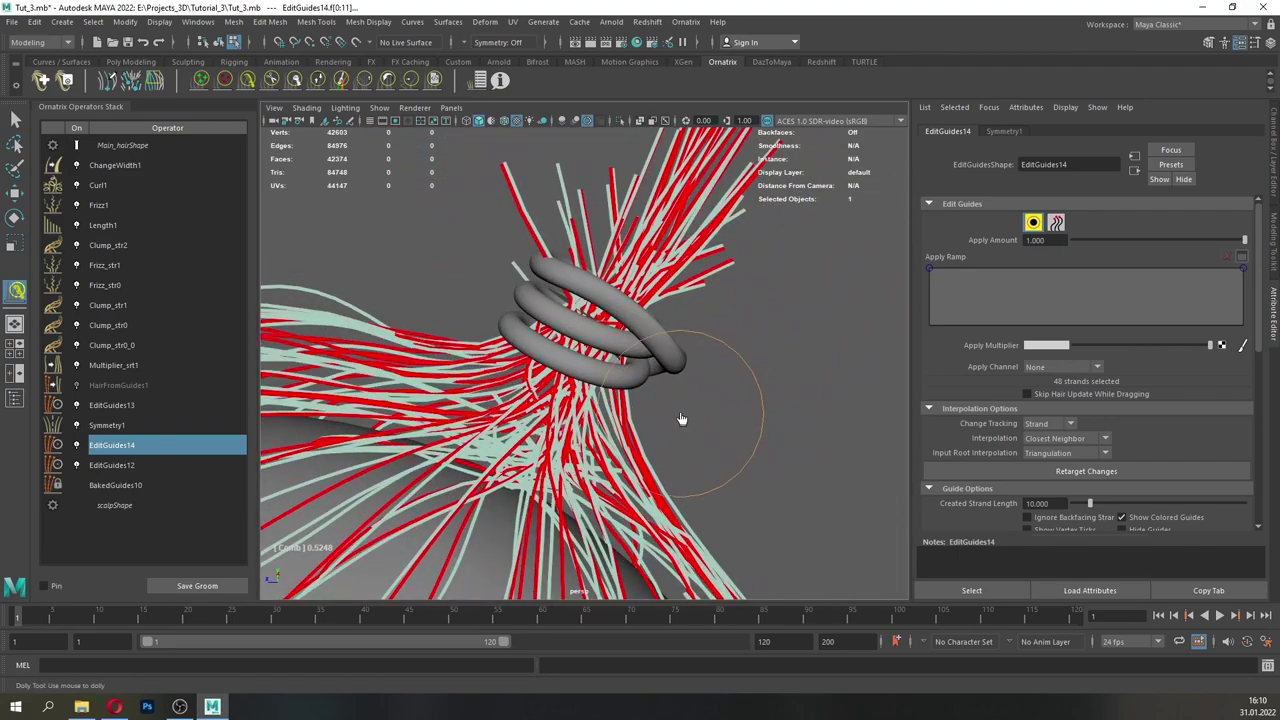
scroll(442, 278, down, 4)
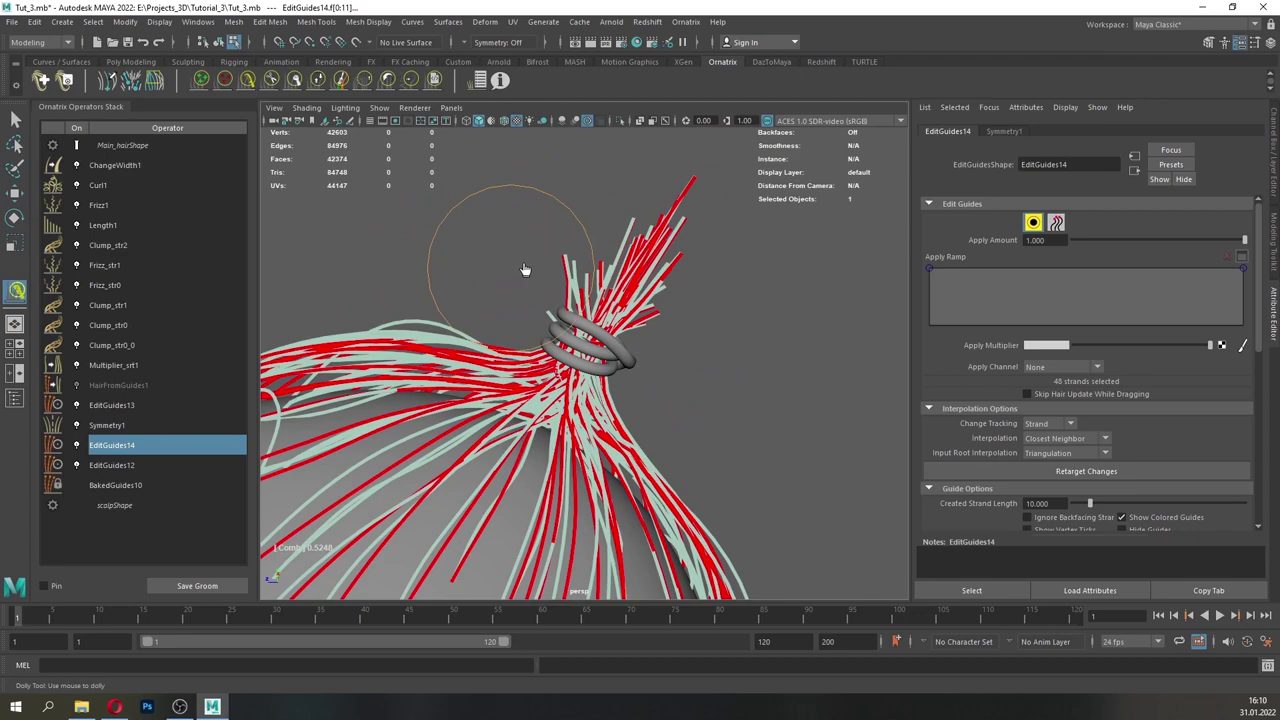
mouse_move(524, 268)
mouse_down()
mouse_move(566, 248)
mouse_move(564, 226)
mouse_move(515, 335)
mouse_move(534, 382)
mouse_move(482, 412)
mouse_move(606, 350)
mouse_up()
scroll(515, 335, up, 2)
key(ctrl+z)
alt+drag(698, 242, 669, 240)
alt+right_drag(655, 247, 587, 222)
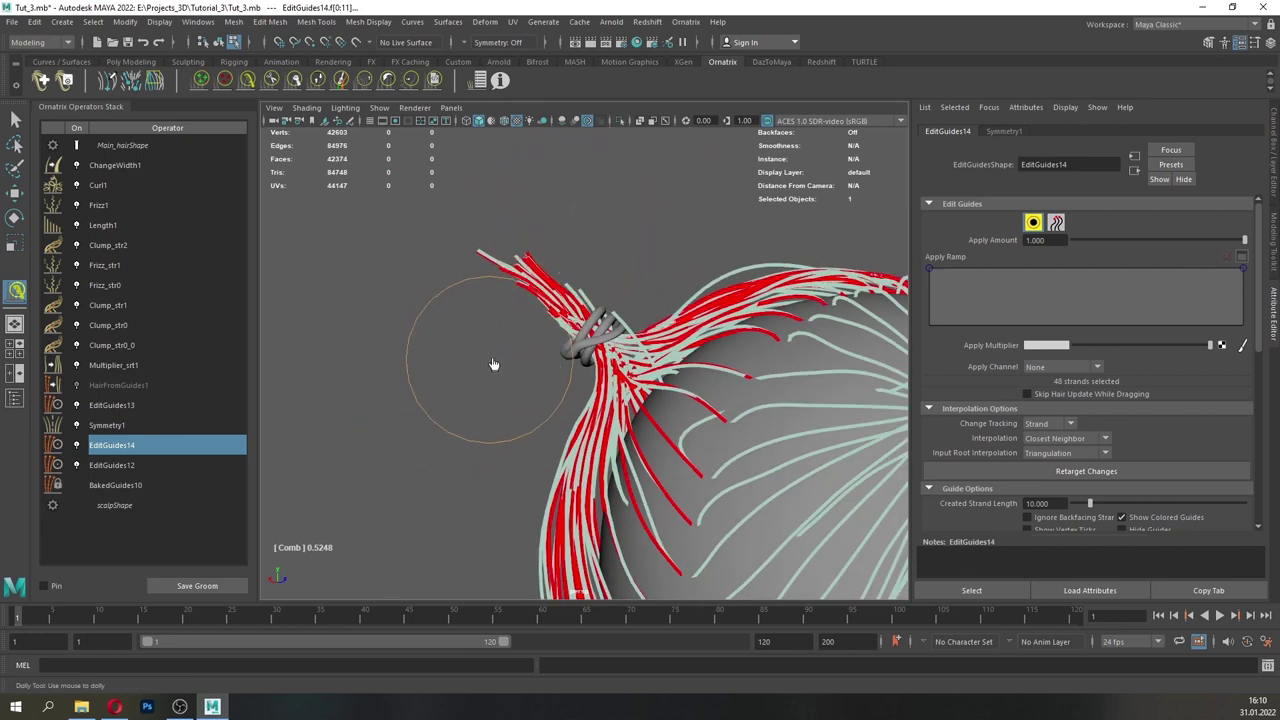
alt+drag(492, 364, 516, 309)
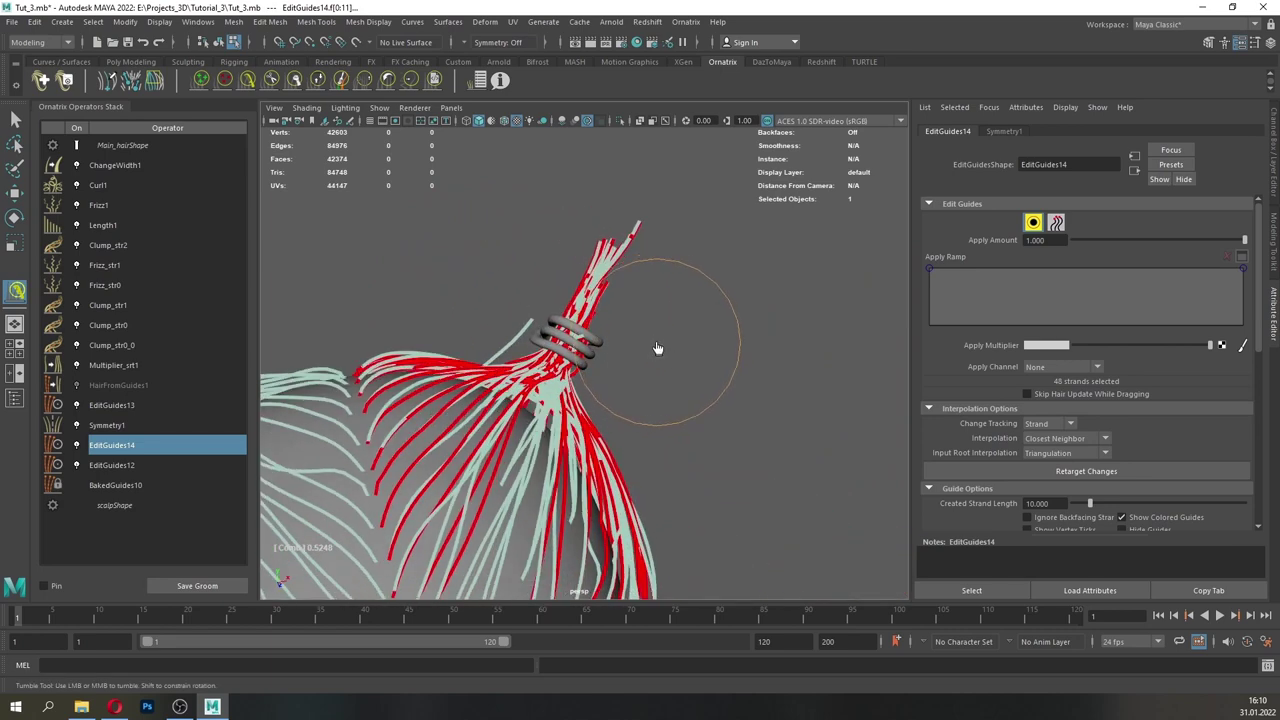
alt+drag(657, 348, 597, 338)
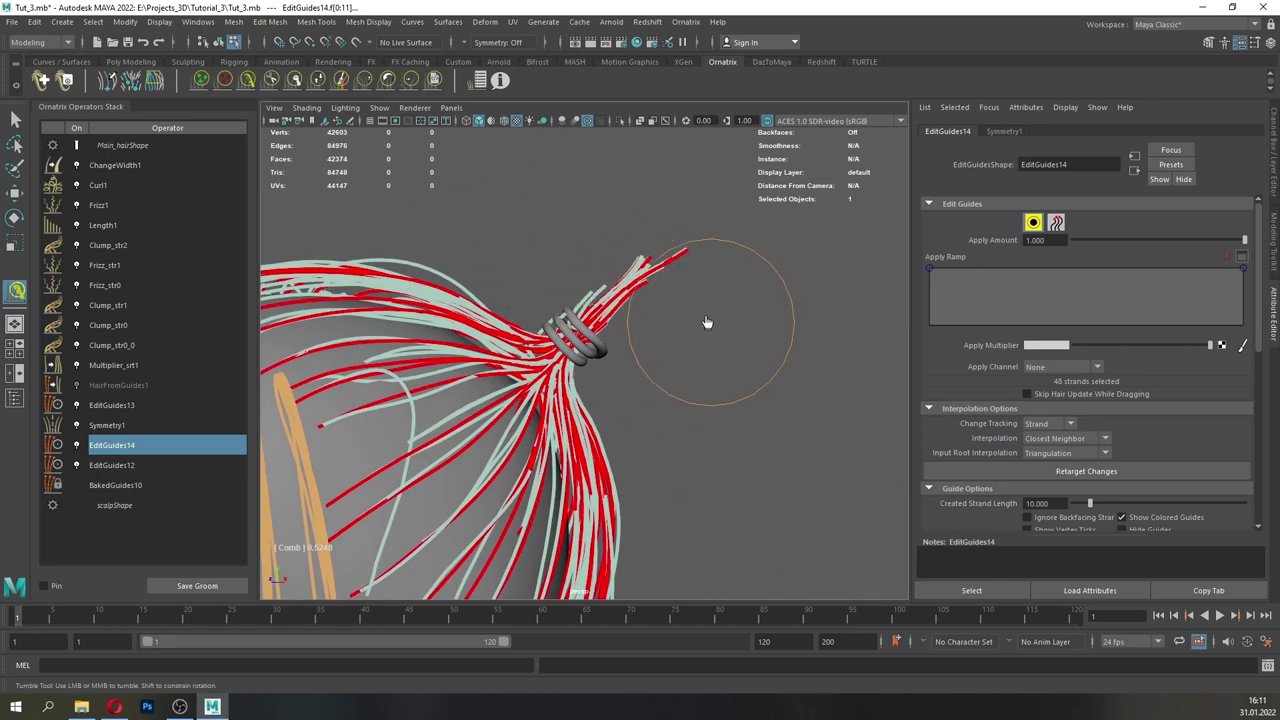
- Trim the tips of the bundled ponytail guides with the Cut brush and turn HairFromGuides1 back on
double_click(21, 289)
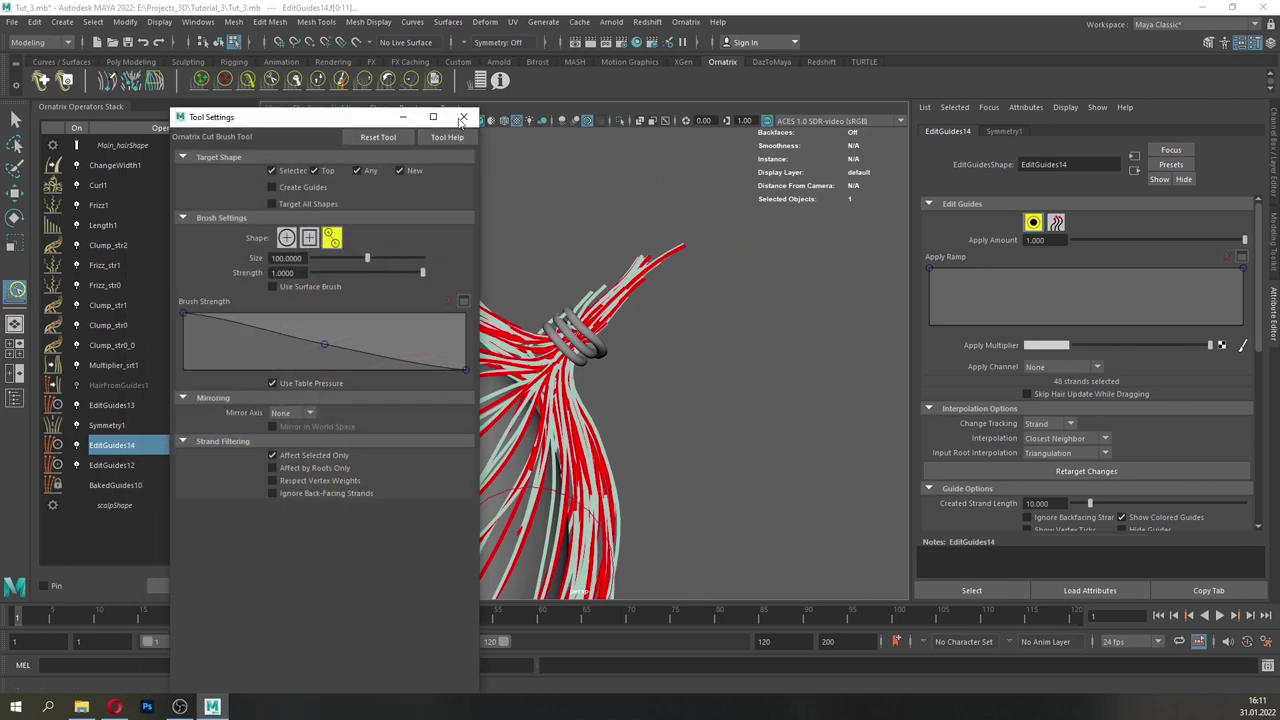
click(471, 117)
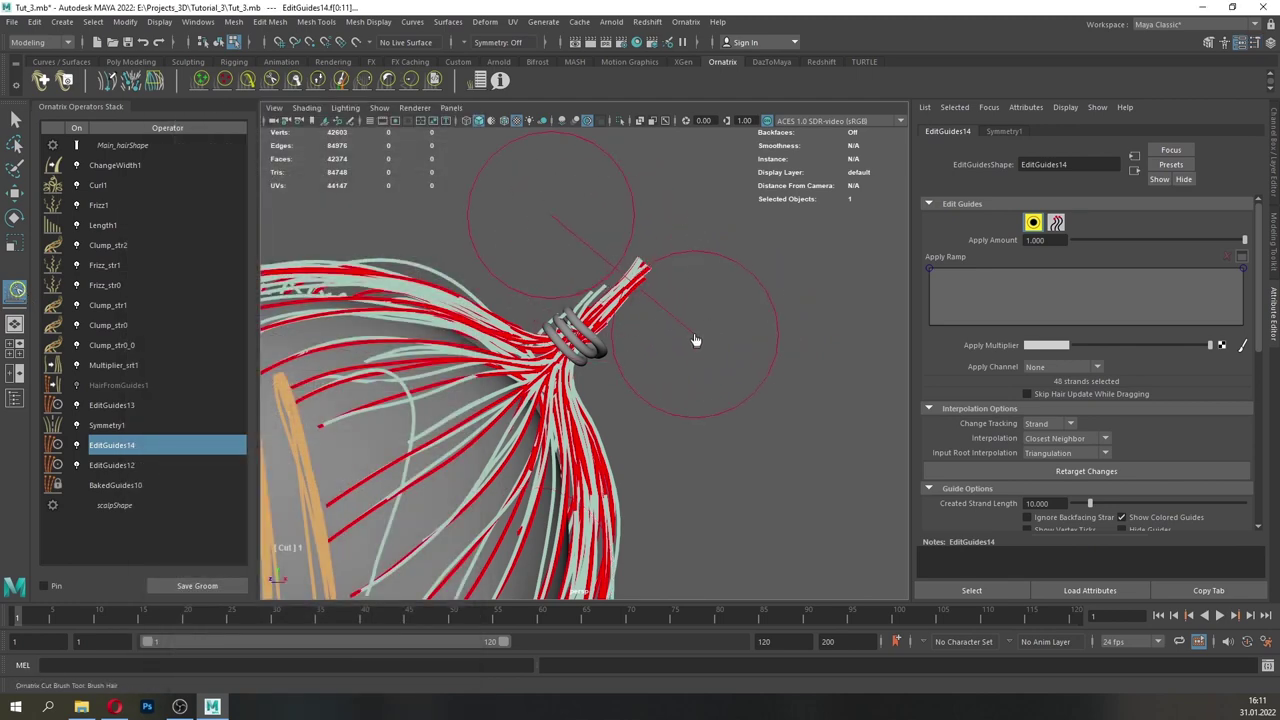
drag(551, 215, 695, 335)
click(76, 386)
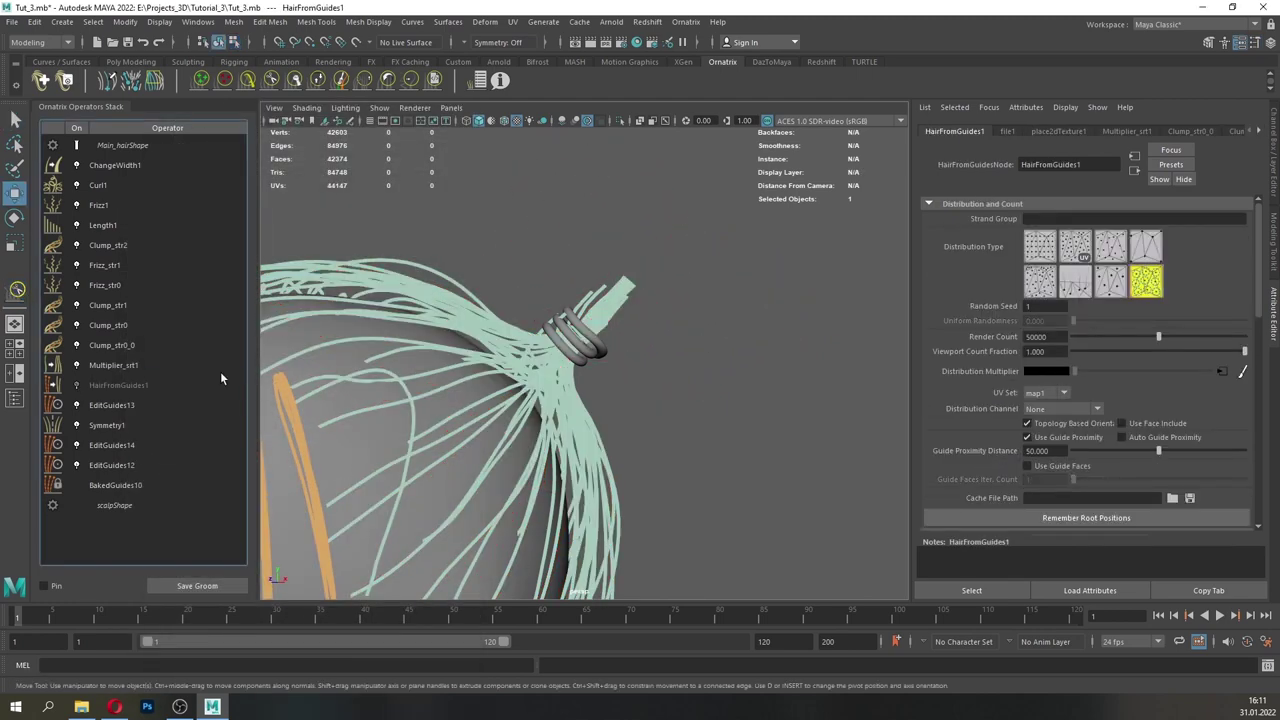
- Move the hair tie slightly along the gathered ponytail to fit the generated hair
alt+drag(617, 377, 613, 418)
scroll(690, 410, up, 4)
click(600, 325)
alt+drag(600, 325, 580, 309)
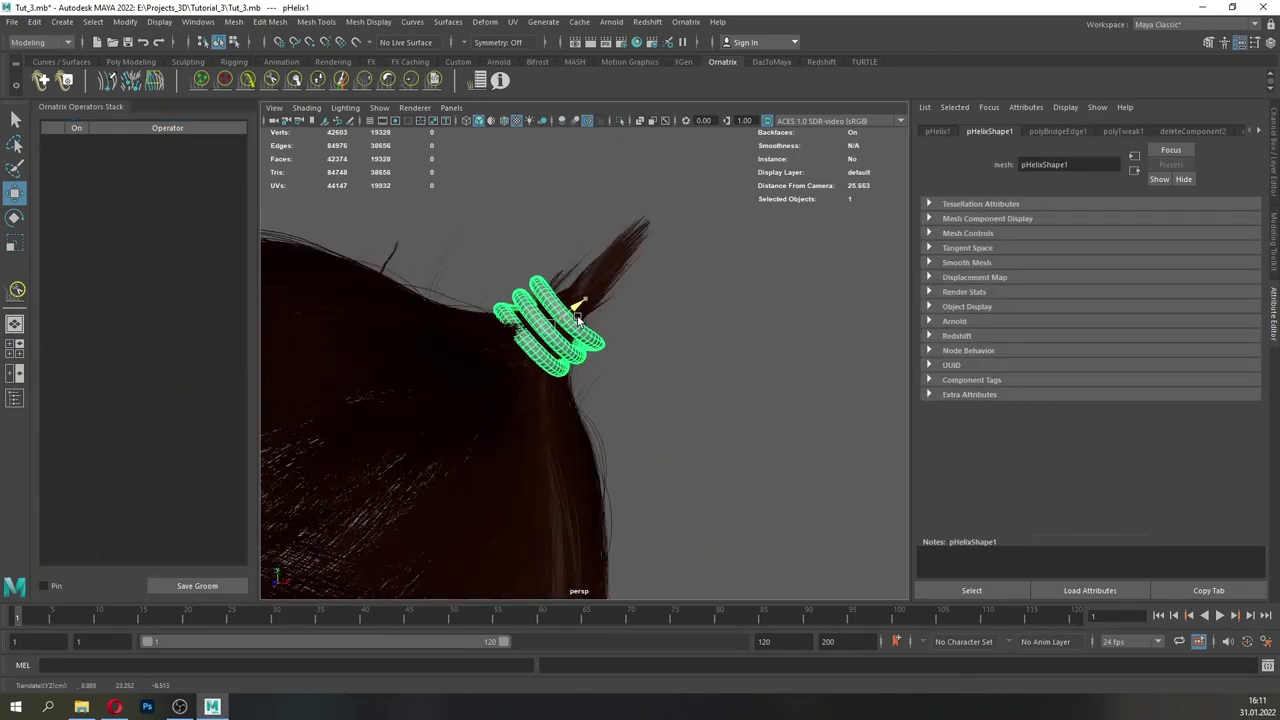
scroll(586, 366, up, 4)
alt+drag(590, 370, 640, 390)
click(689, 403)
alt+drag(689, 403, 397, 389)
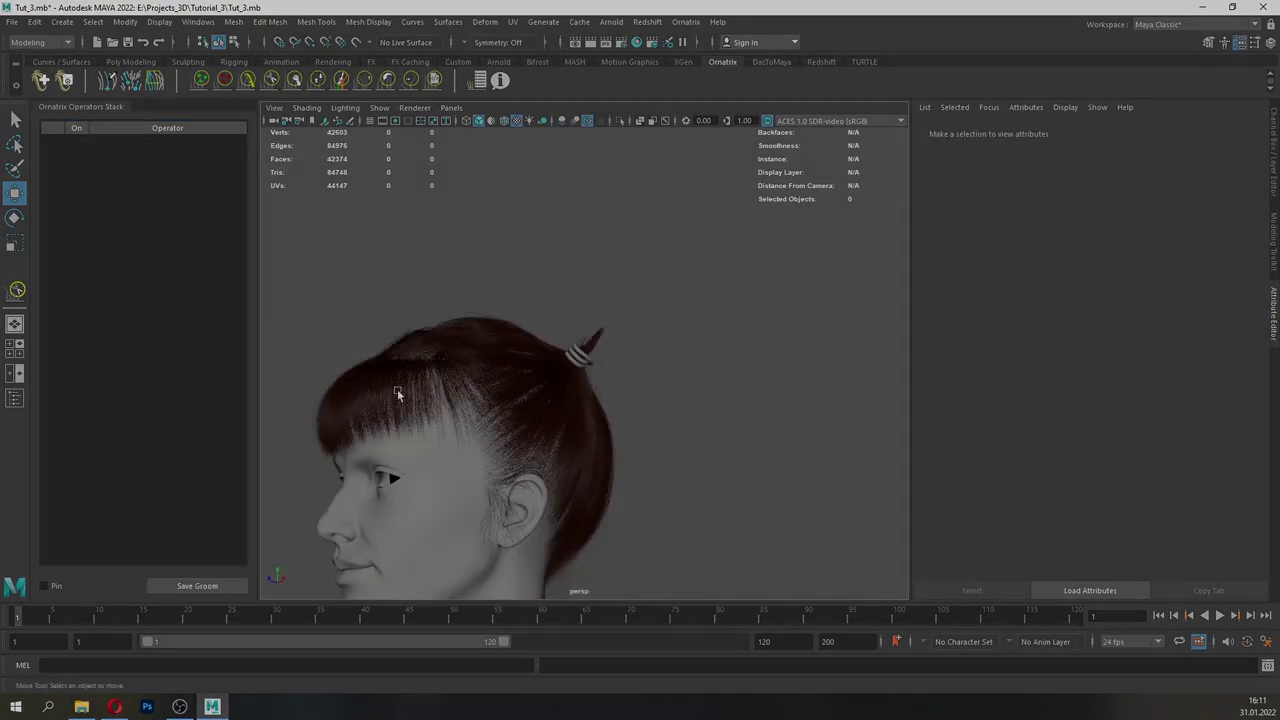
alt+drag(397, 389, 601, 450)
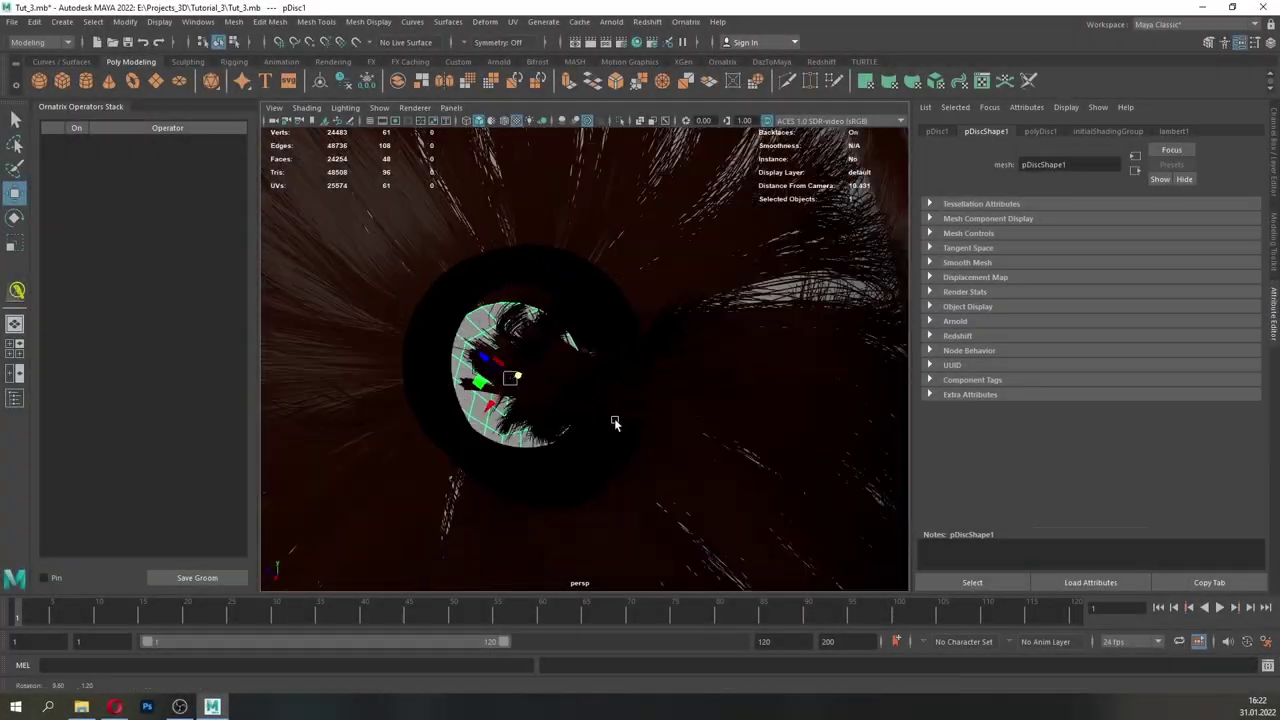
- Delete the disc's construction history and freeze its transformations
alt+drag(606, 423, 618, 447)
scroll(561, 380, down, 4)
scroll(563, 382, up, 4)
click(343, 83)
click(367, 83)
- Mirror the disc across the world X axis with Cut Geometry off
click(199, 23)
mouse_move(233, 23)
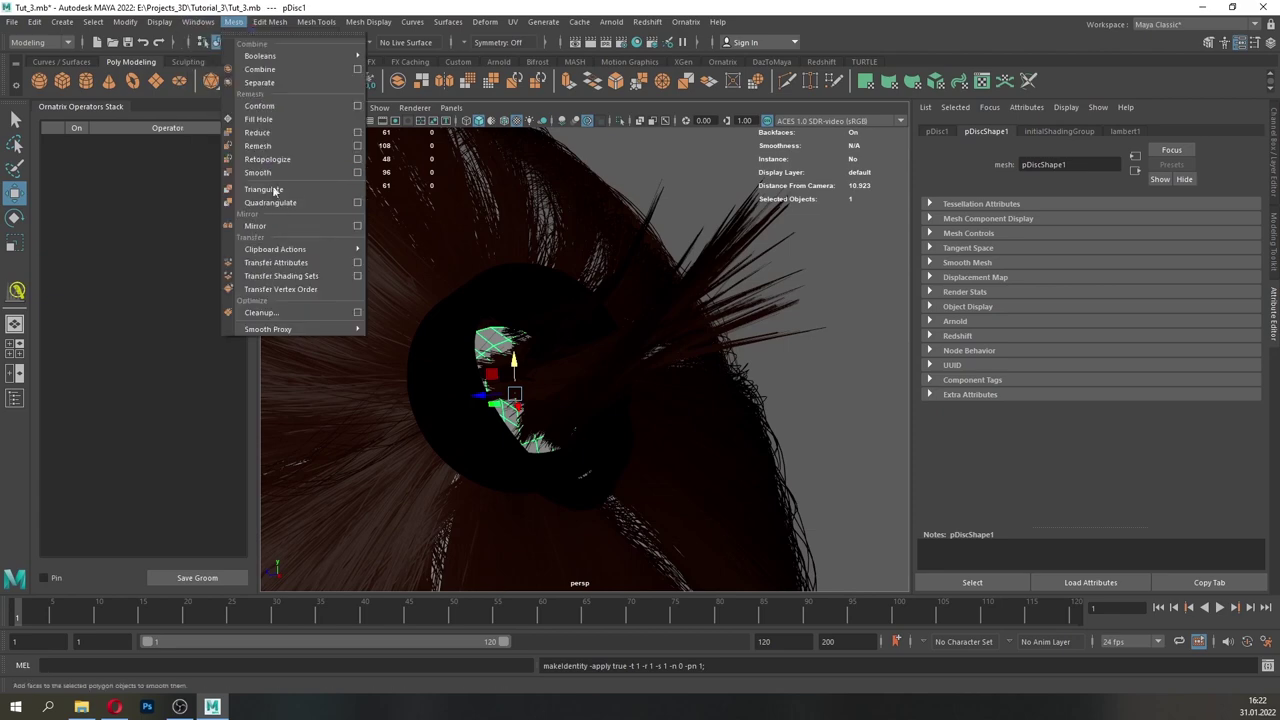
click(276, 229)
scroll(574, 385, down, 6)
alt+drag(574, 385, 697, 412)
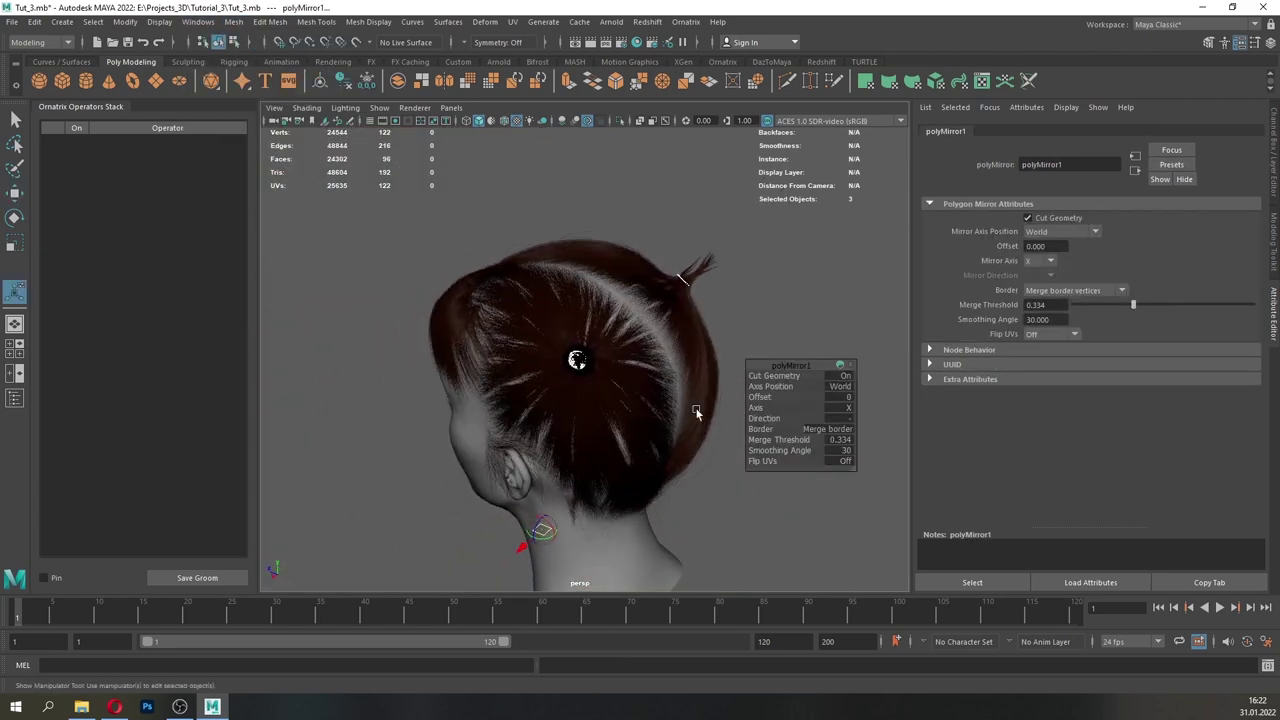
mouse_move(624, 386)
alt+mouse_down()
mouse_move(555, 388)
mouse_move(602, 388)
alt+mouse_up()
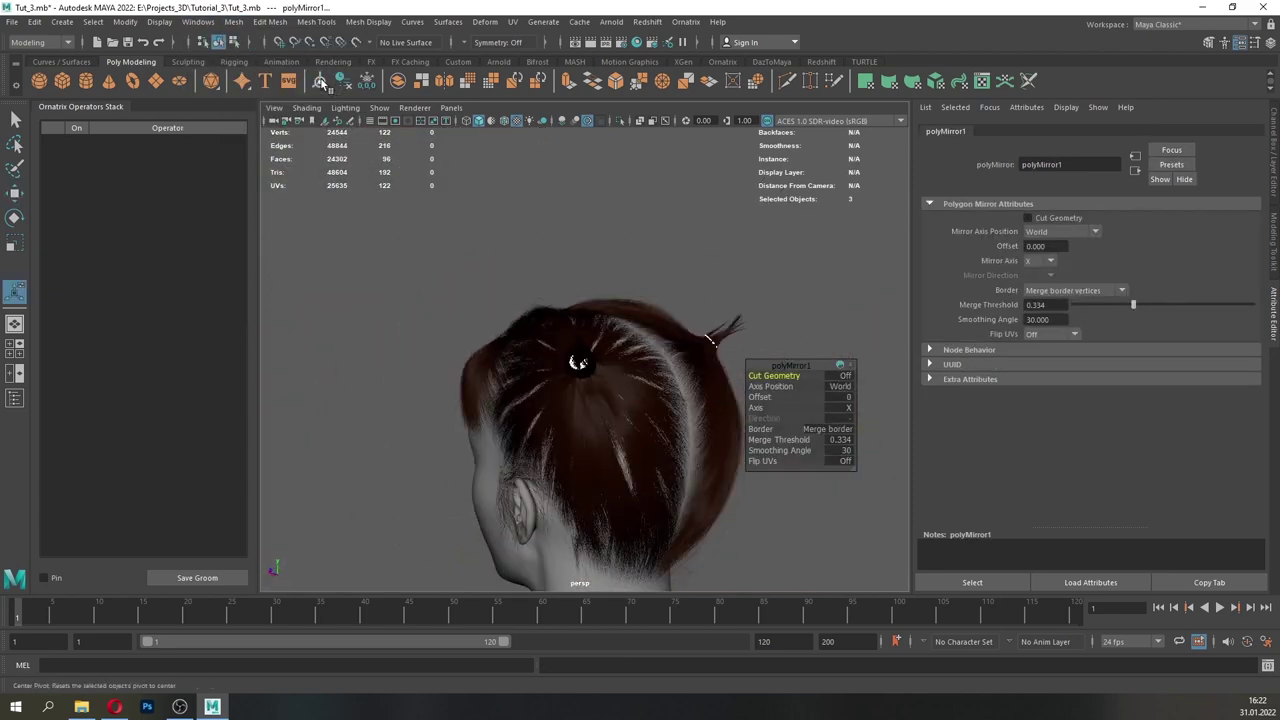
- Delete the mirror history and freeze the transformations of the discs
click(343, 83)
click(367, 83)
alt+drag(560, 330, 625, 345)
- Save the scene and add Ornatrix hair to the two selected discs using the Fur Ball groom
click(14, 22)
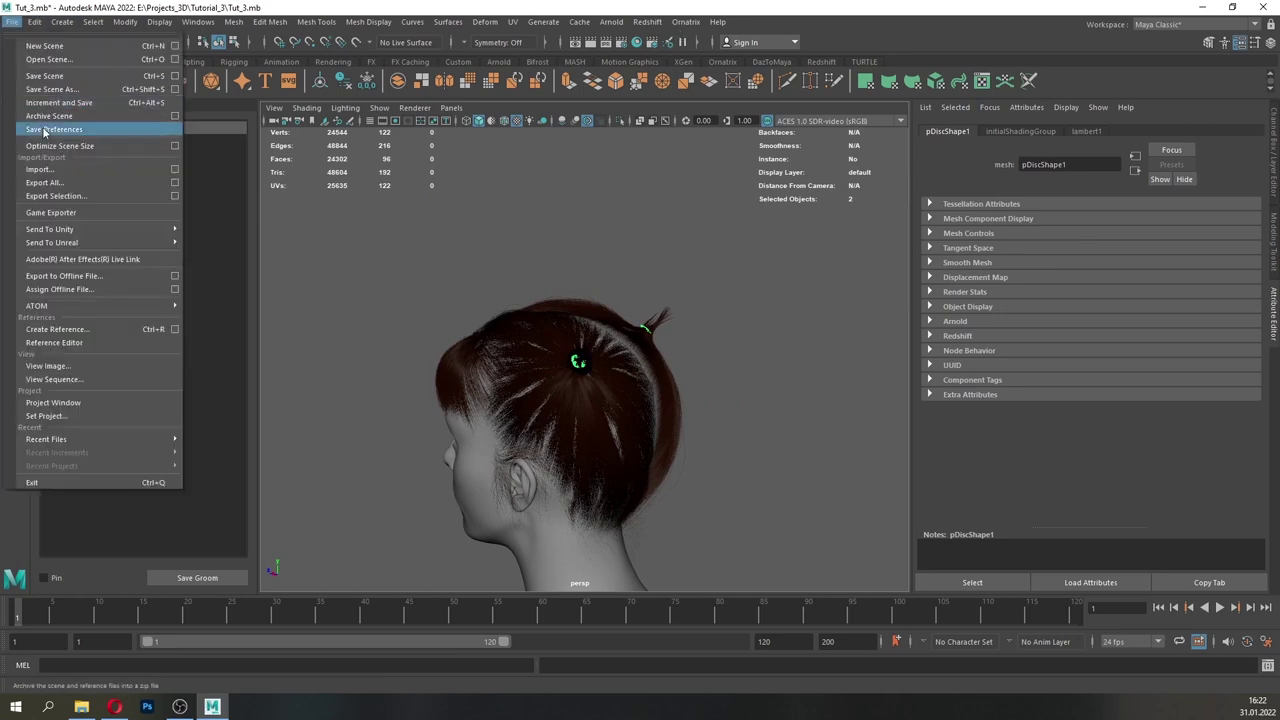
click(50, 78)
click(687, 22)
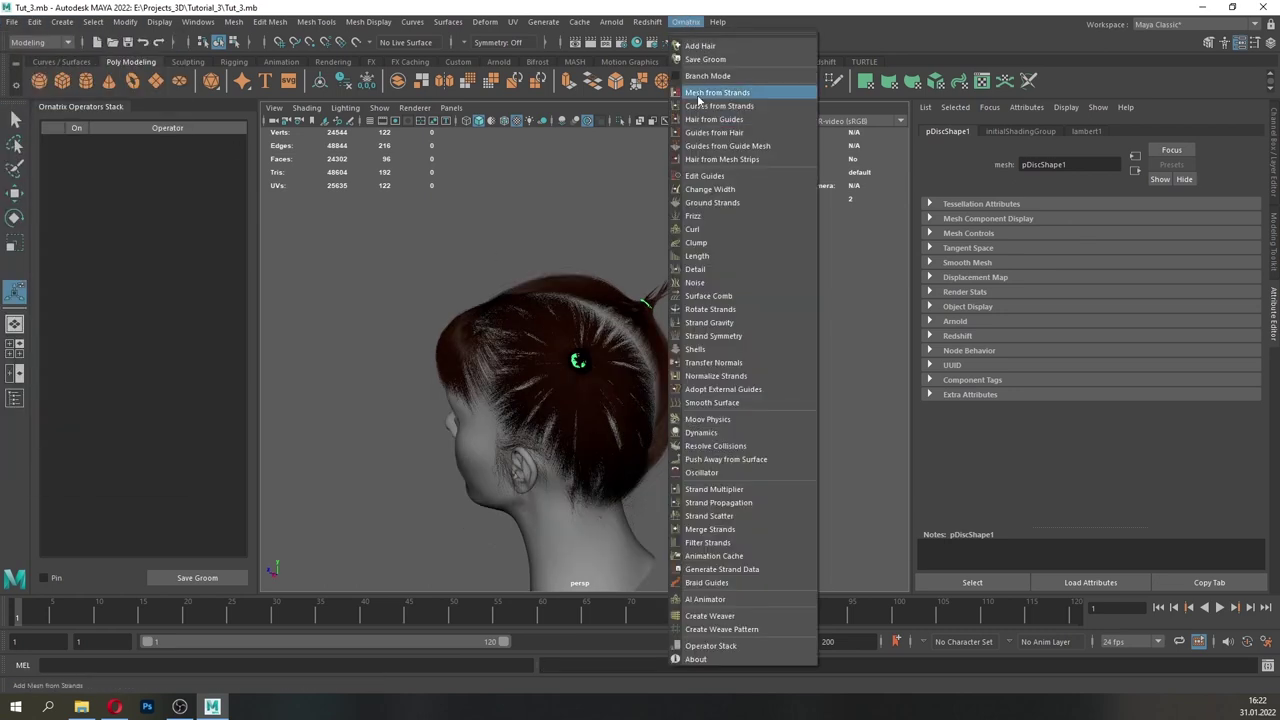
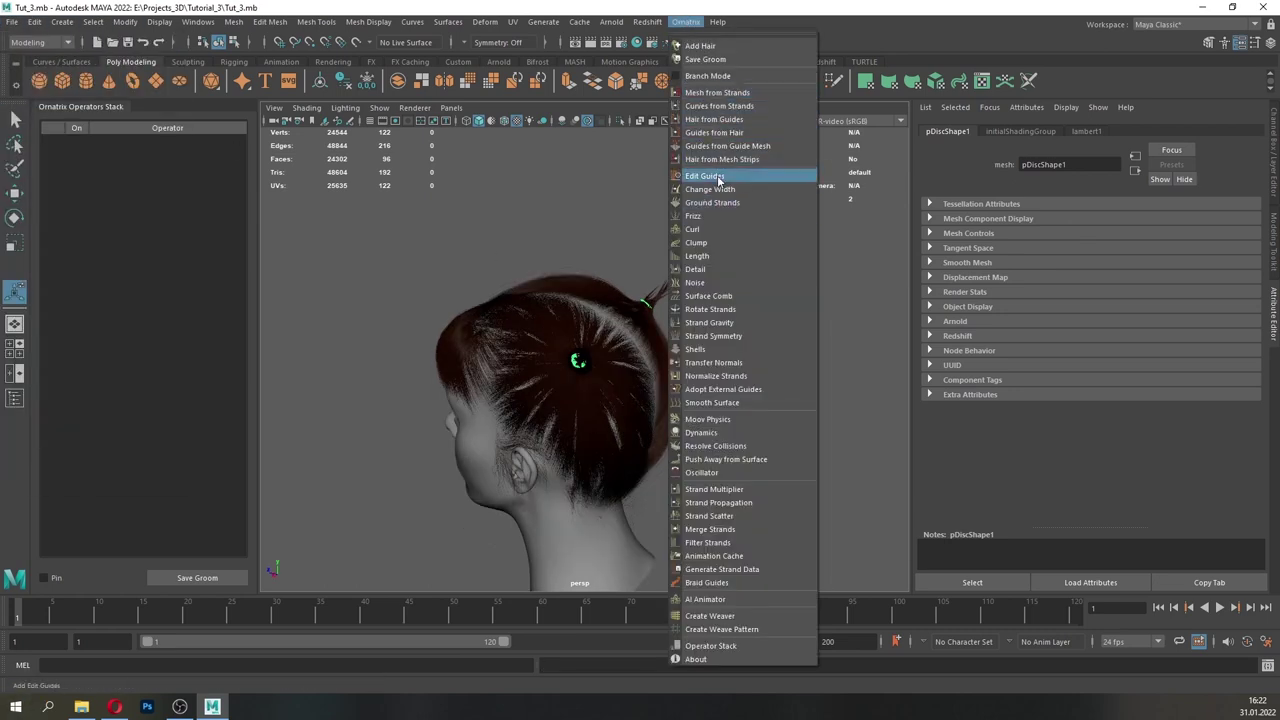
click(700, 46)
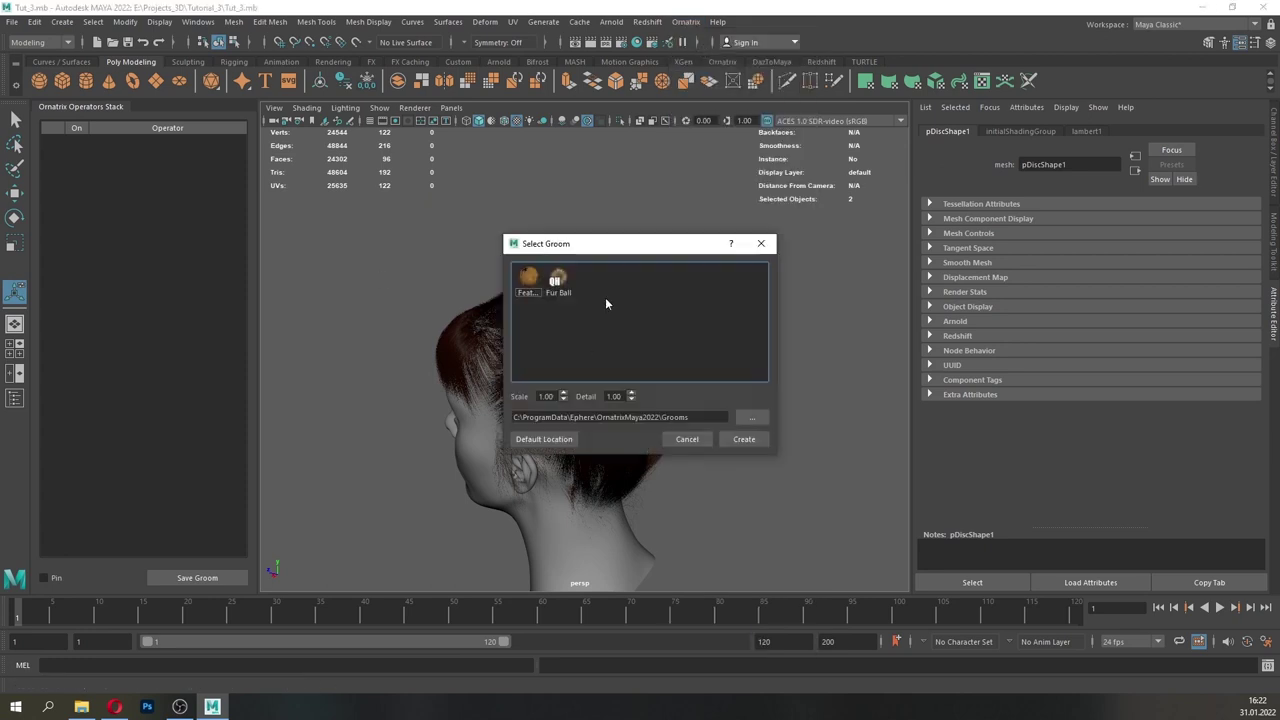
click(737, 446)
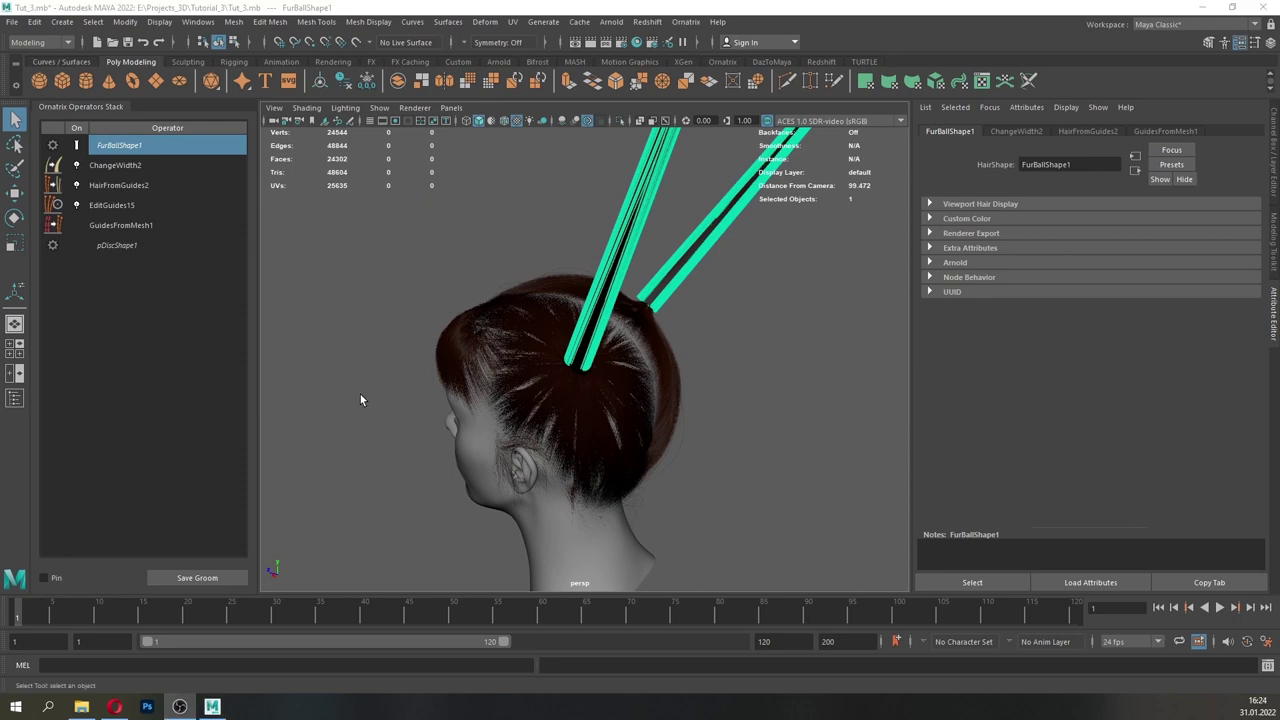
- Use the Plant Guide tool of the groom's Edit Guides operator to plant five guides on one disc inside its hair tie
alt+drag(490, 306, 332, 299)
scroll(332, 299, down, 3)
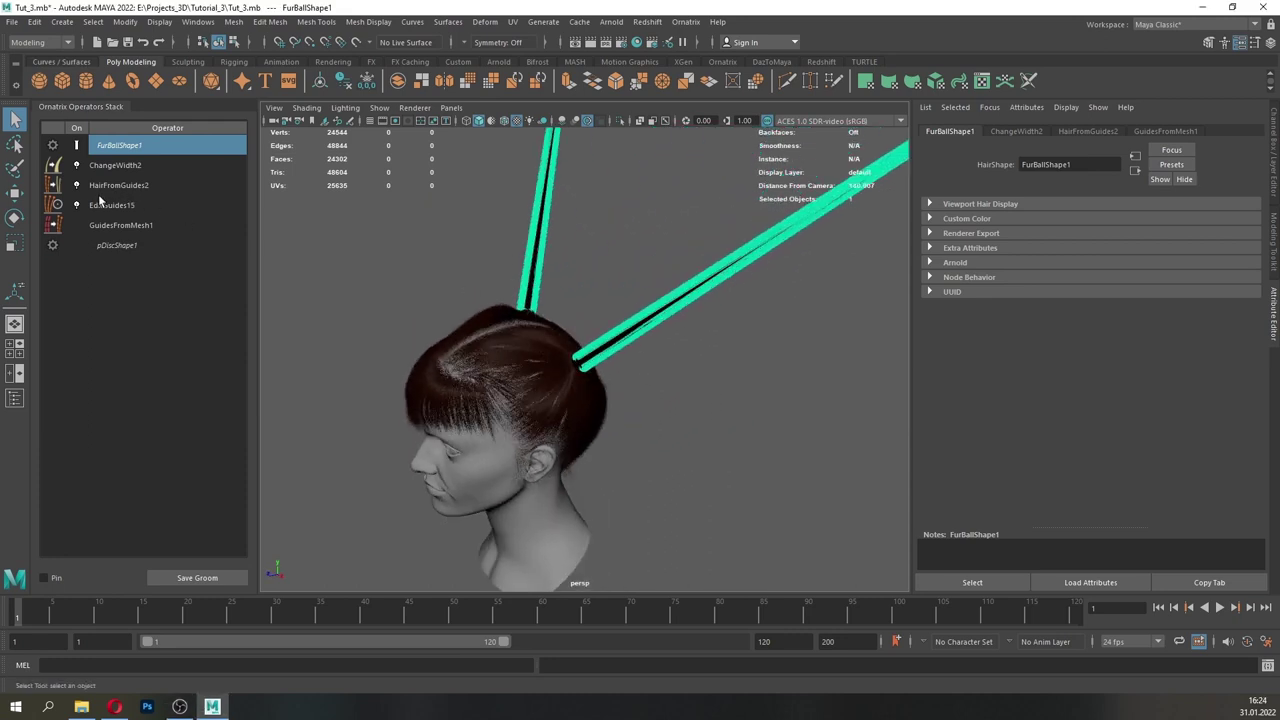
click(112, 225)
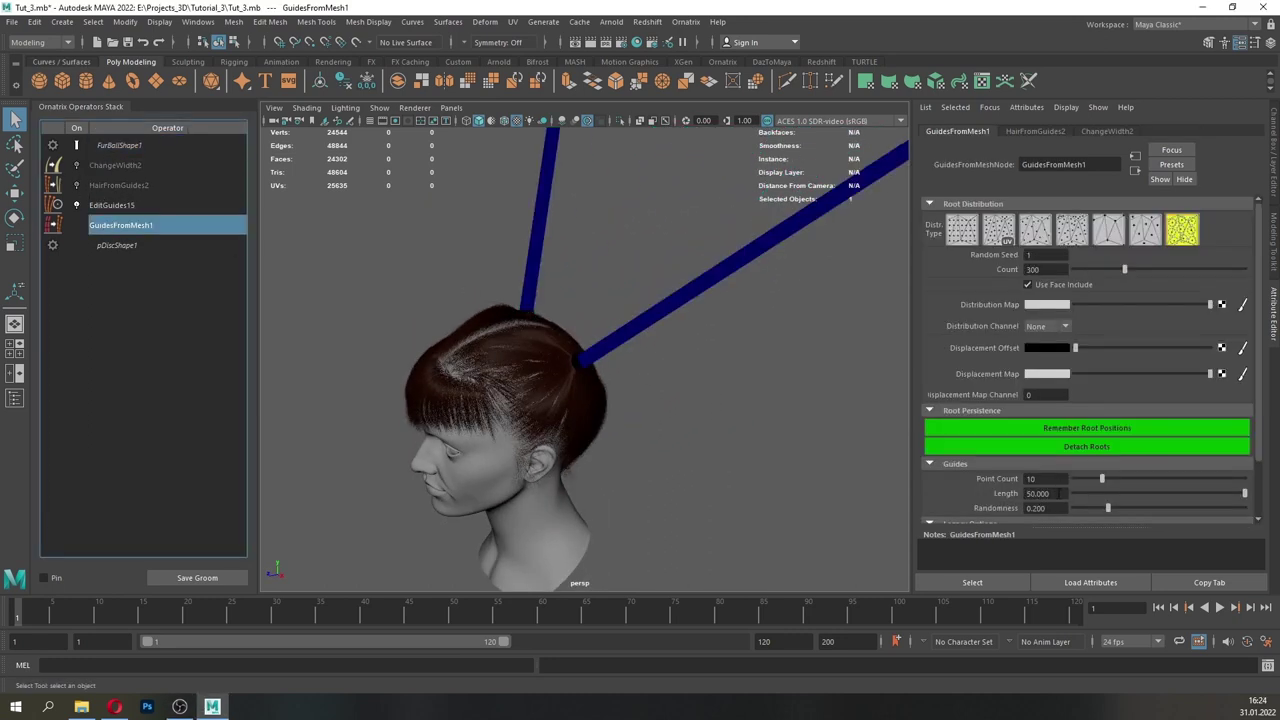
click(200, 206)
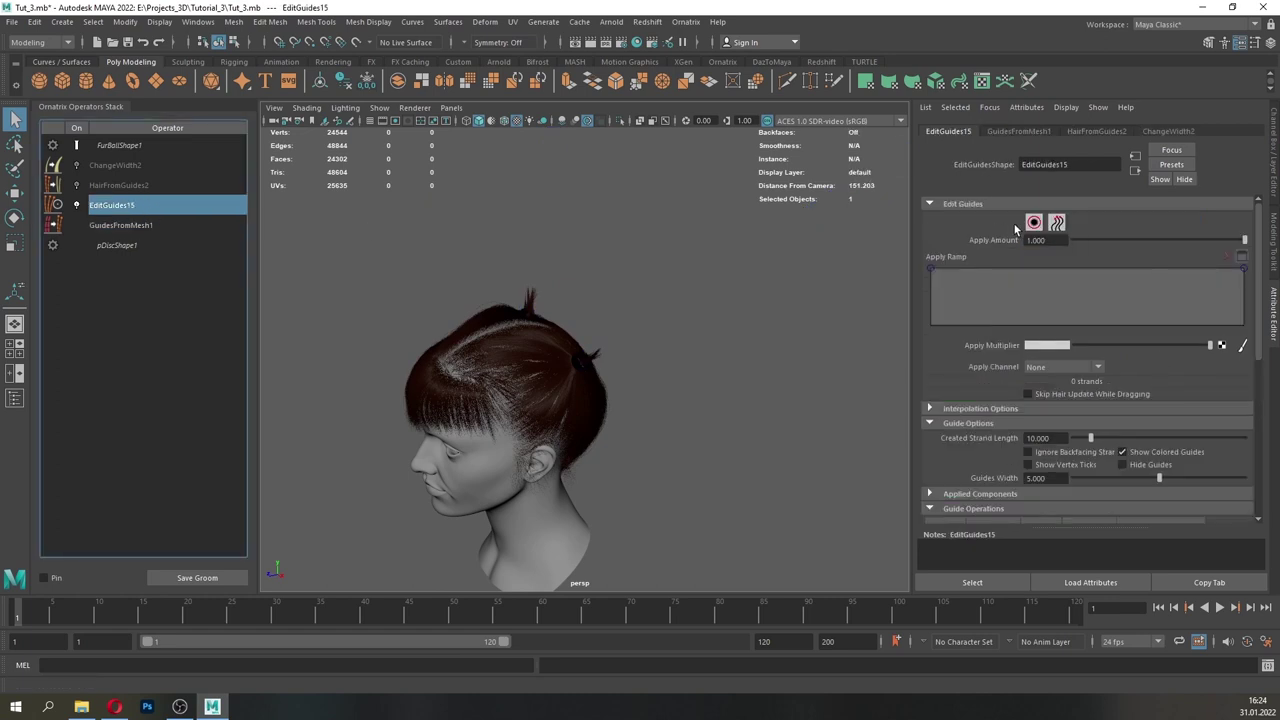
scroll(1182, 405, down, 3)
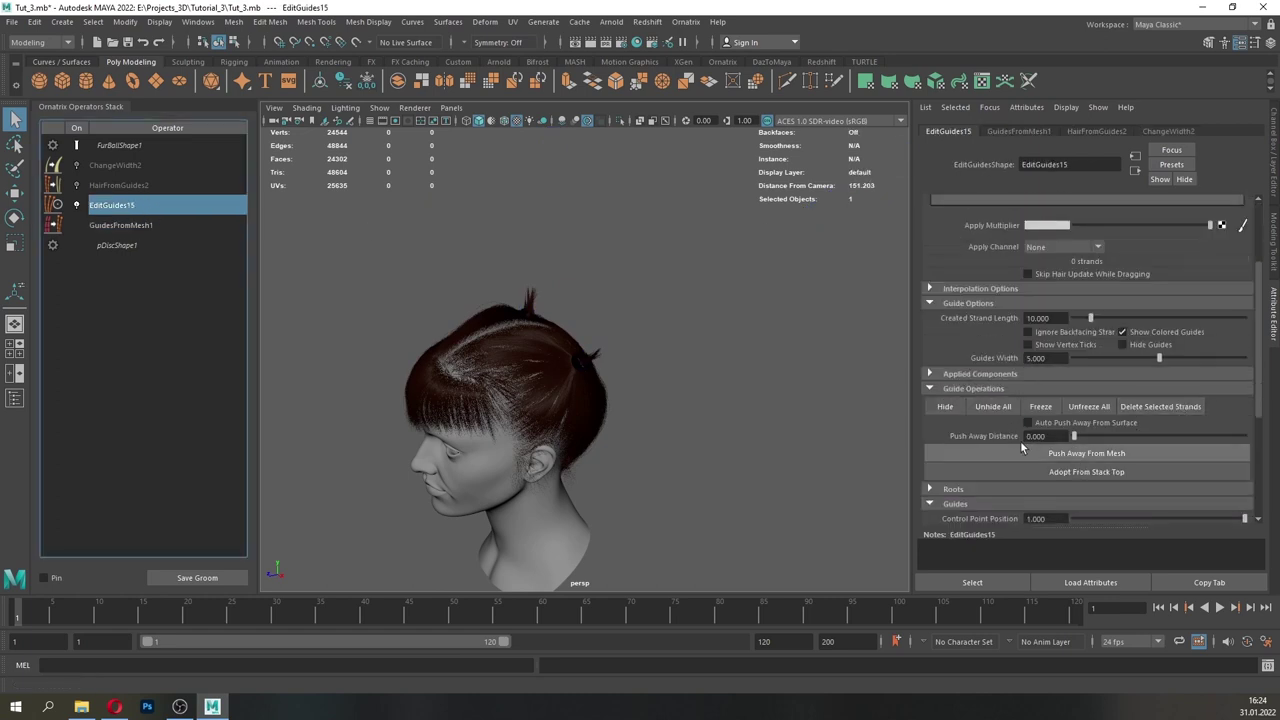
click(931, 489)
alt+drag(585, 393, 757, 443)
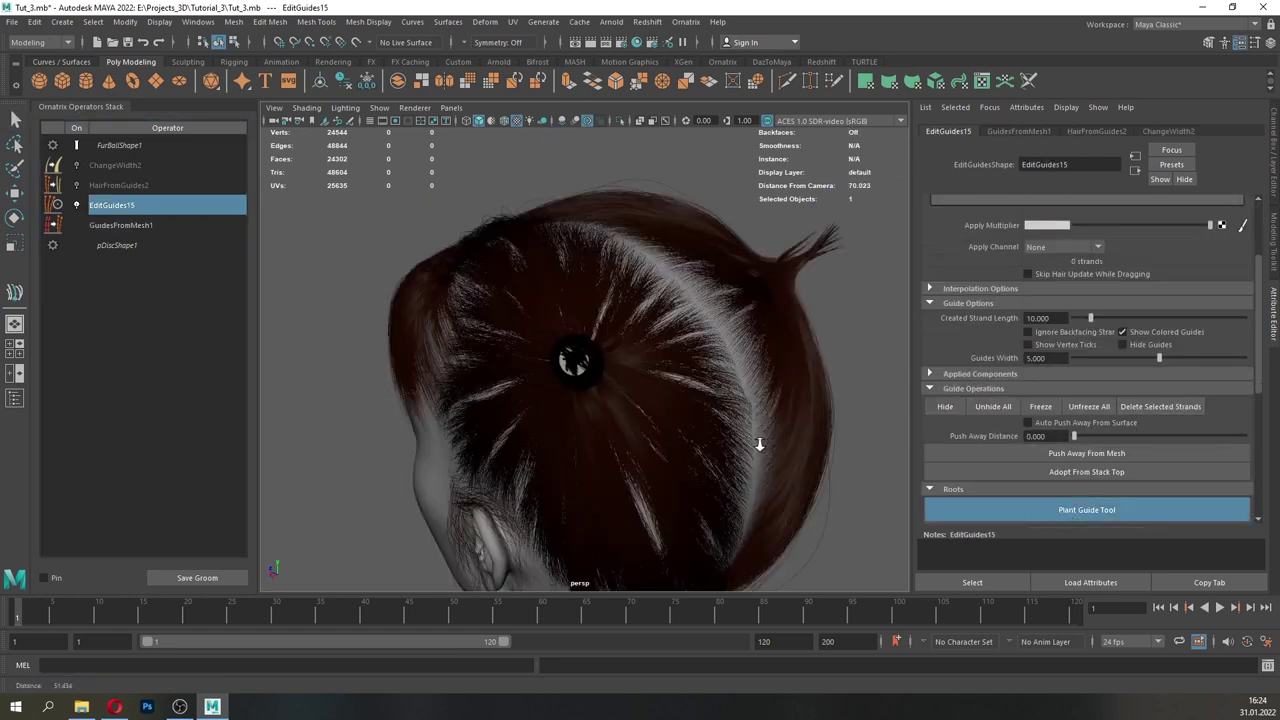
scroll(576, 385, up, 8)
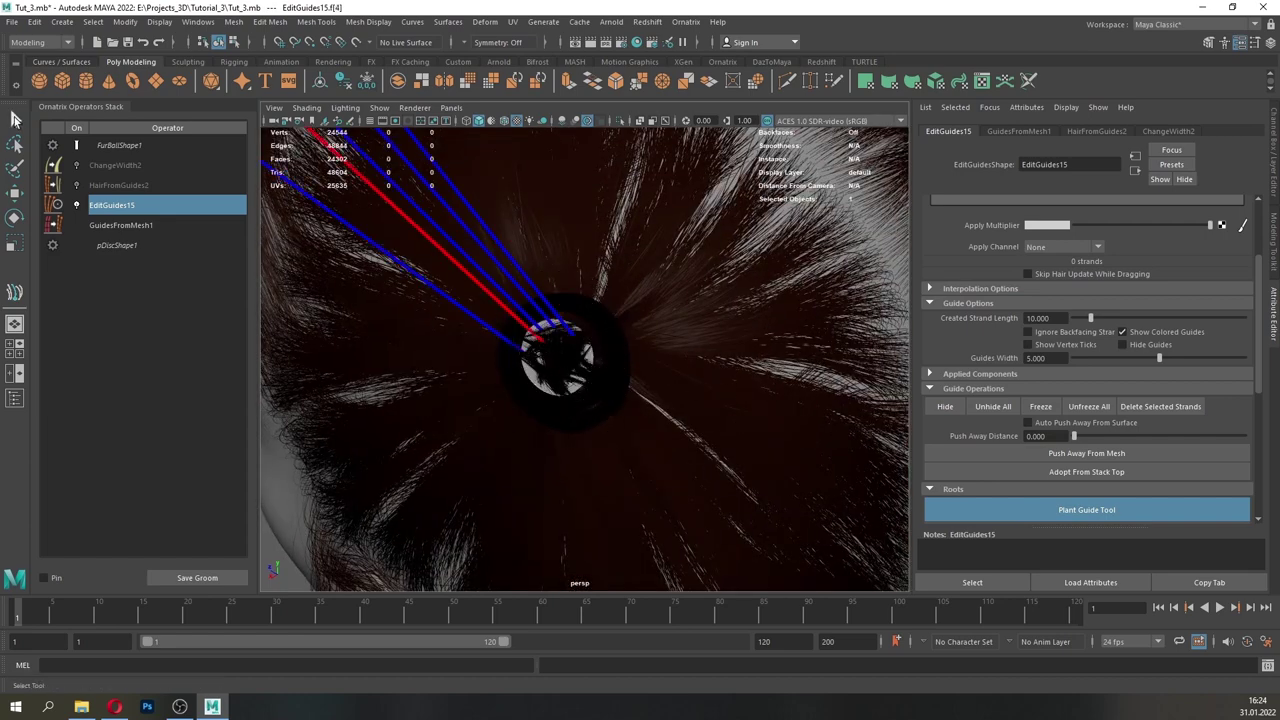
click(14, 118)
- Add a new Edit Guides operator on top and bake the planted guides beneath it
click(686, 22)
click(726, 178)
right_click(139, 224)
click(192, 294)
click(182, 204)
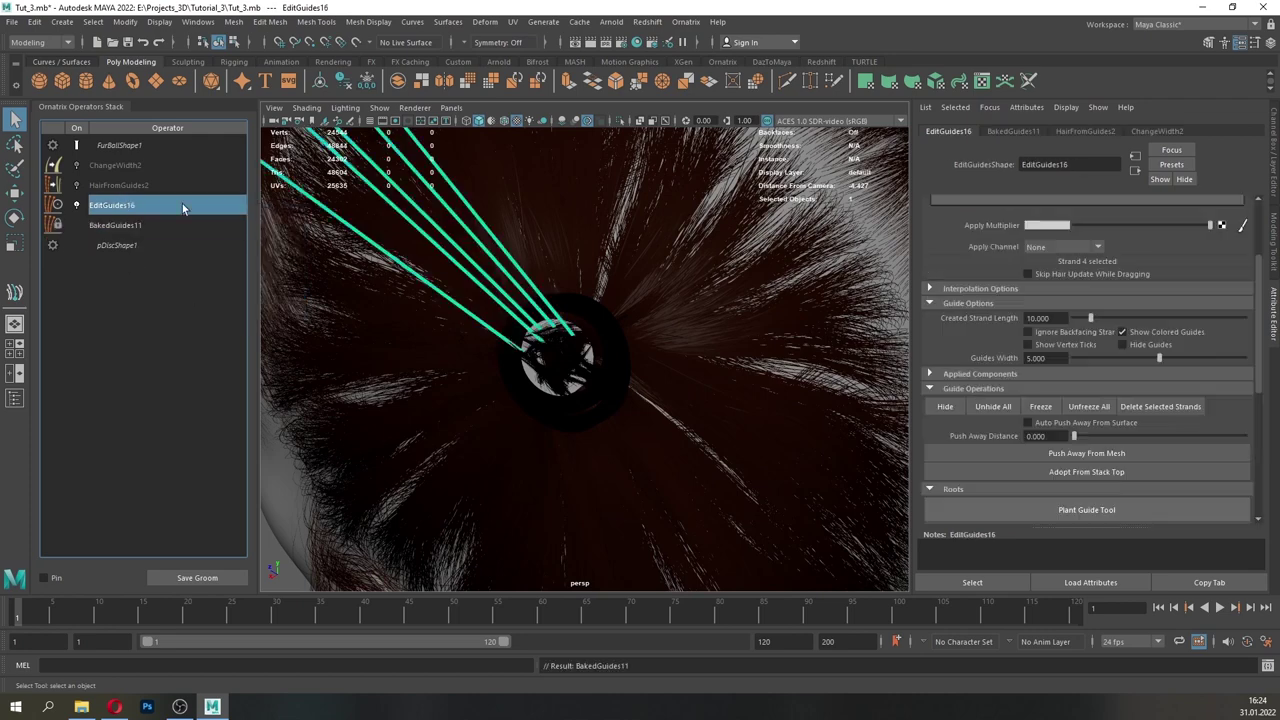
- Add a Detail operator to the guides and set its point count to 60
click(685, 21)
click(696, 269)
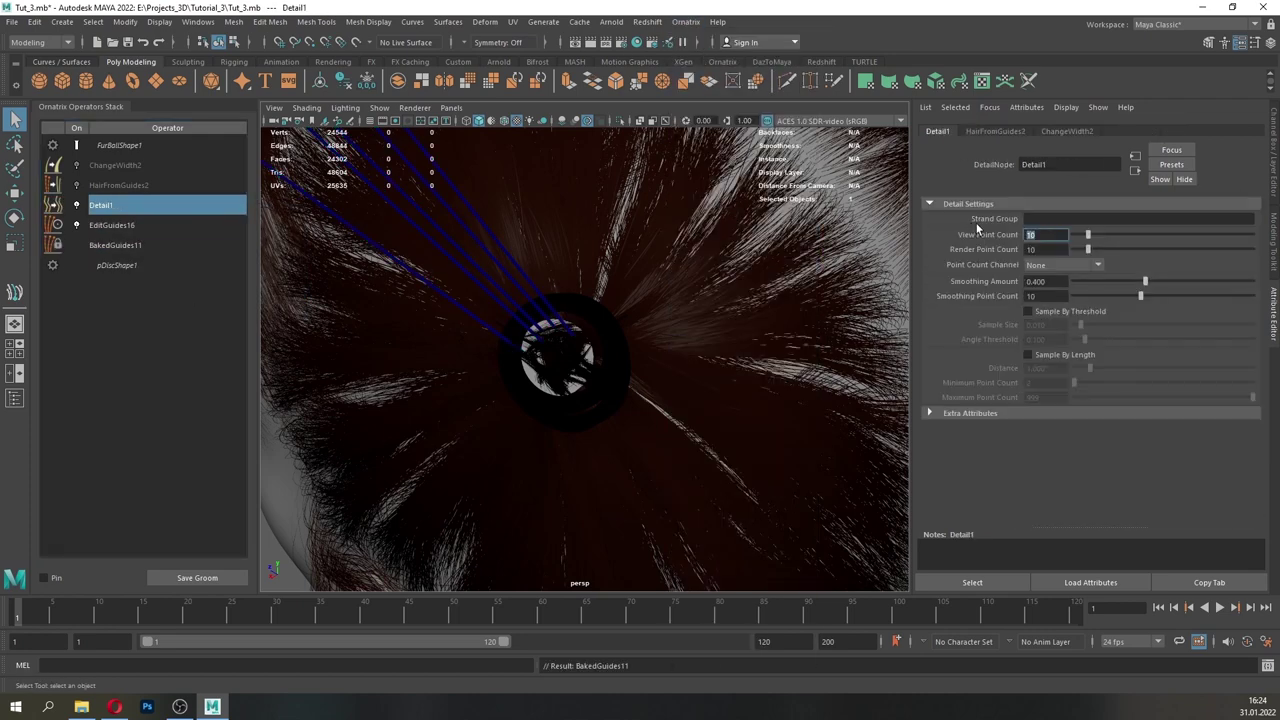
click(688, 23)
click(717, 6)
drag(1034, 247, 961, 238)
text(60)
key(Return)
- Add another Edit Guides operator above Detail and bake the Detail operator
click(687, 23)
click(694, 167)
right_click(121, 226)
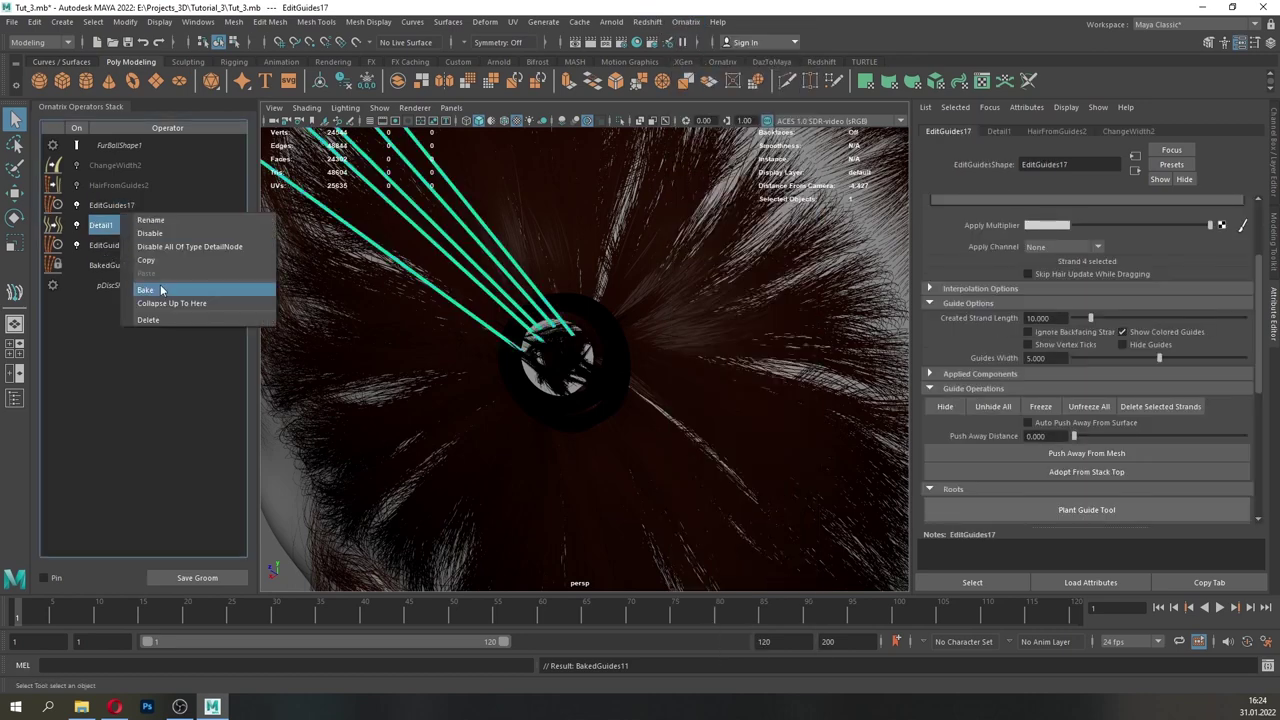
click(161, 290)
- Select all five ponytail guides and shorten them with the GrowShrink brush
click(1034, 222)
alt+right_drag(560, 285, 410, 312)
alt+drag(500, 305, 640, 305)
drag(725, 290, 650, 229)
alt+middle_drag(705, 298, 592, 286)
alt+right_drag(592, 286, 548, 284)
click(722, 62)
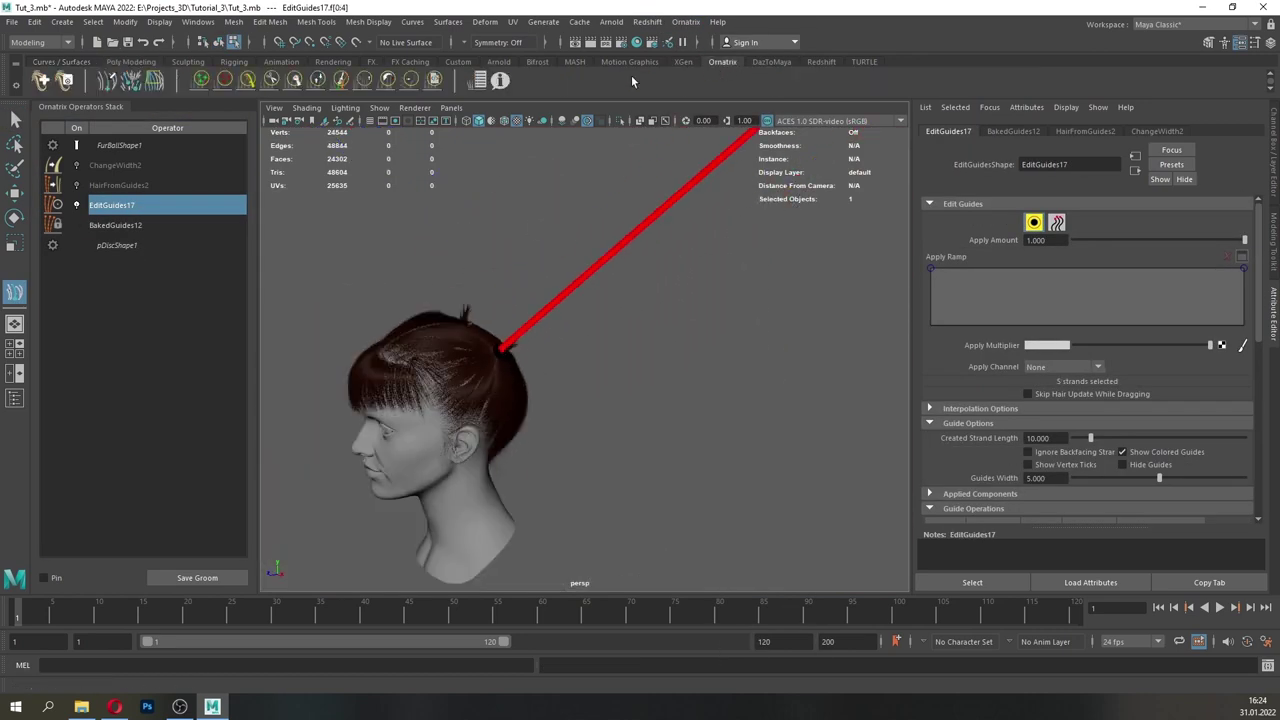
click(315, 85)
click(375, 220)
alt+drag(549, 286, 580, 278)
drag(682, 200, 645, 233)
- Comb the shortened guides into a loop that folds back toward the hair tie
click(243, 88)
alt+drag(556, 373, 519, 348)
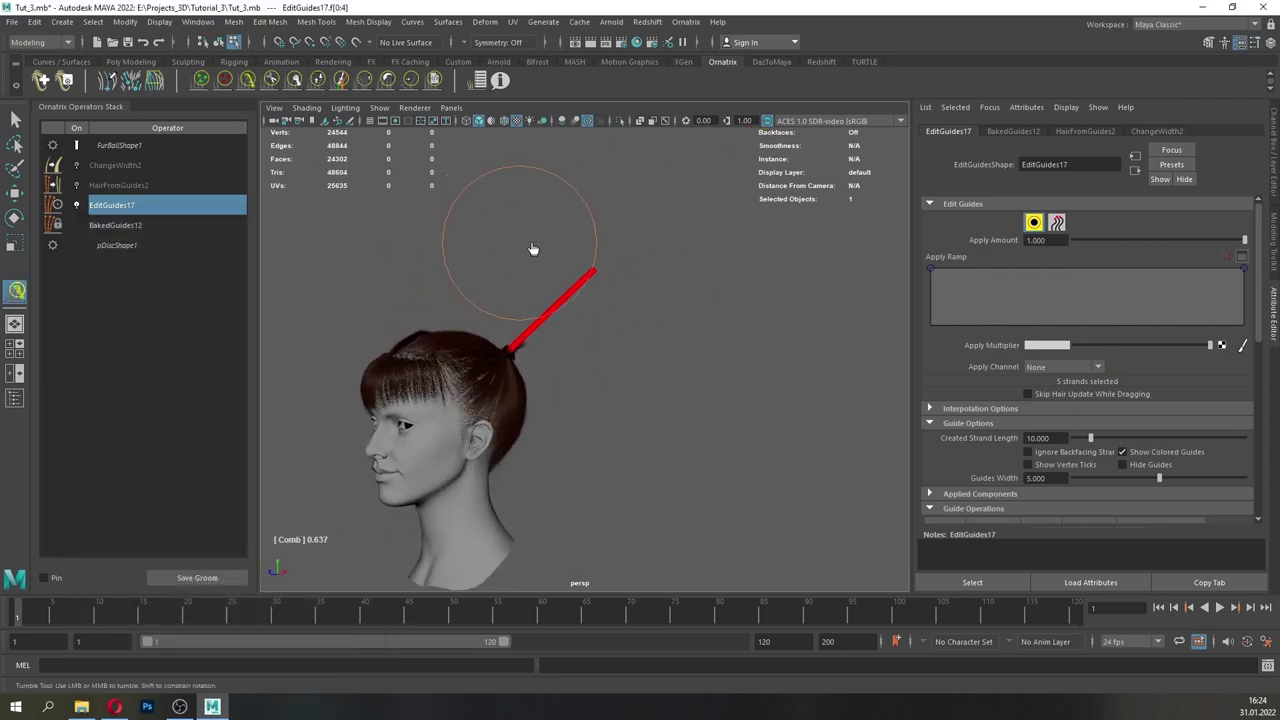
mouse_move(585, 254)
mouse_down()
mouse_move(617, 303)
mouse_move(617, 391)
mouse_move(651, 314)
mouse_move(611, 291)
mouse_move(571, 426)
mouse_up()
alt+drag(501, 396, 433, 354)
alt+right_drag(433, 354, 463, 424)
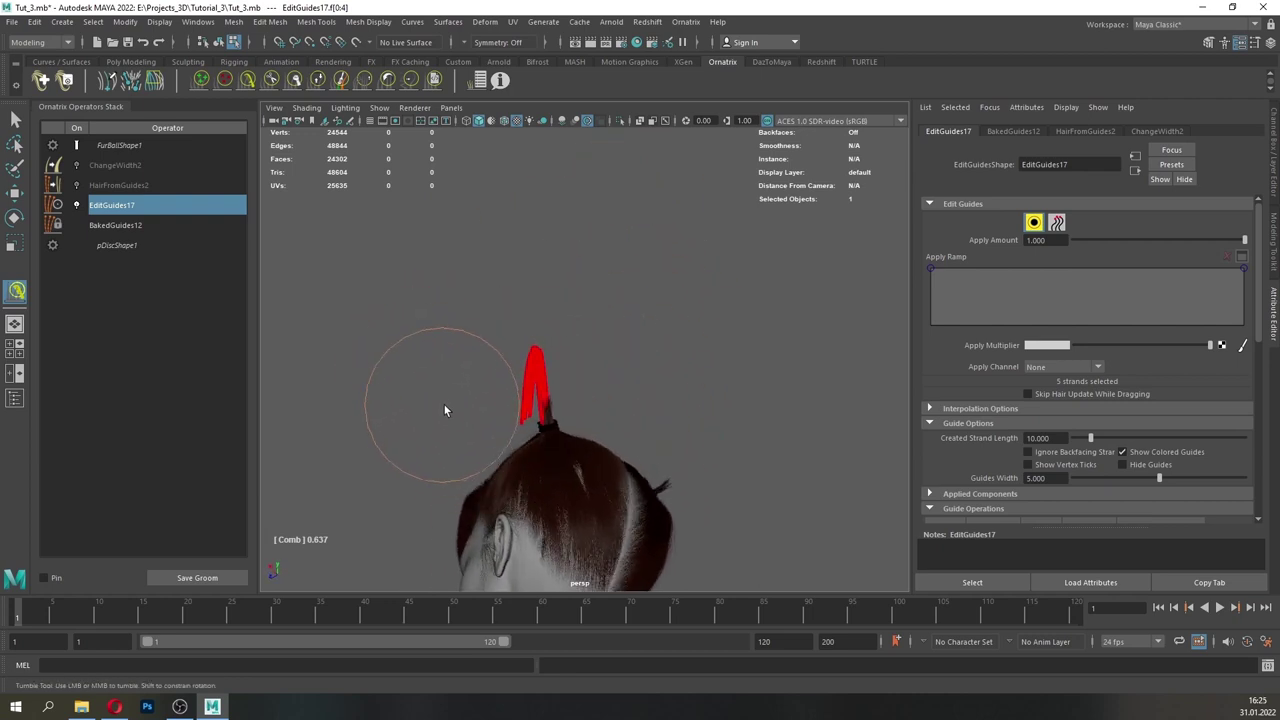
mouse_move(446, 406)
mouse_down()
mouse_move(497, 437)
mouse_move(560, 420)
mouse_up()
alt+right_drag(560, 420, 604, 459)
drag(604, 464, 489, 435)
- Adjust the guide length with the GrowShrink brush and comb the looped strands around the hair tie from several sides
click(320, 84)
alt+drag(436, 362, 464, 420)
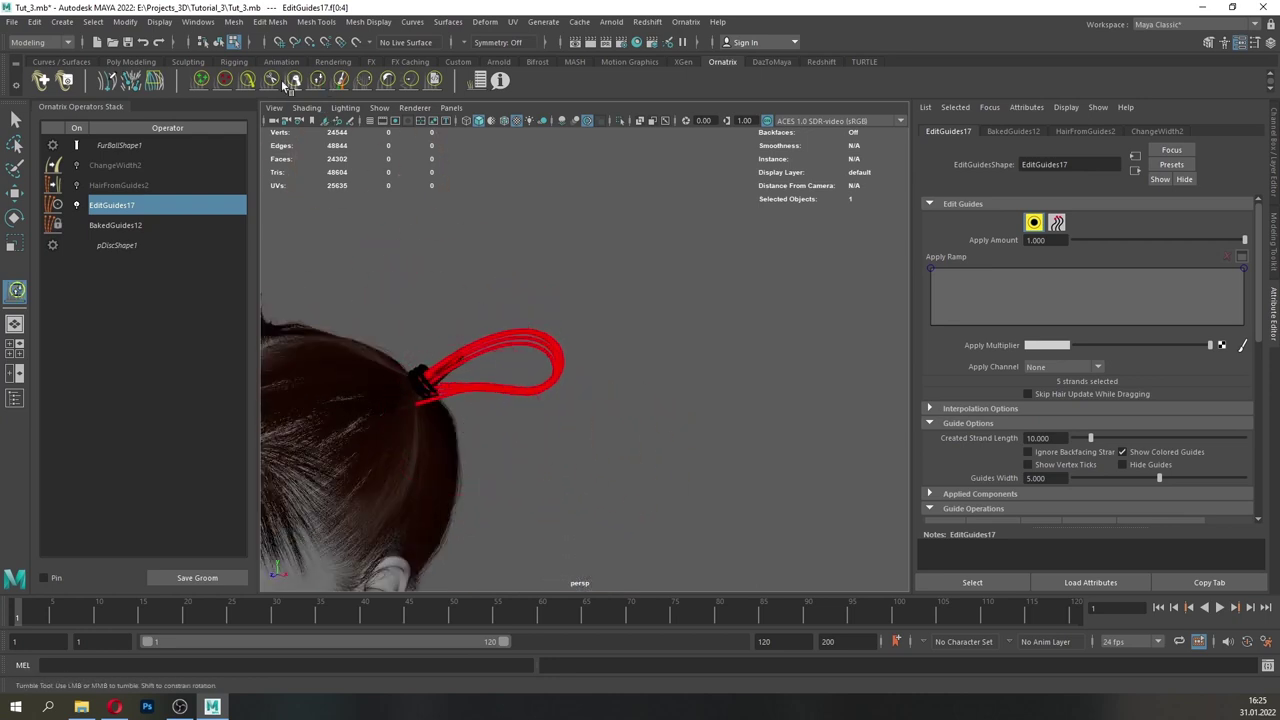
click(250, 83)
mouse_move(420, 378)
alt+mouse_down()
mouse_move(384, 411)
mouse_move(300, 414)
alt+mouse_up()
alt+middle_drag(300, 414, 446, 333)
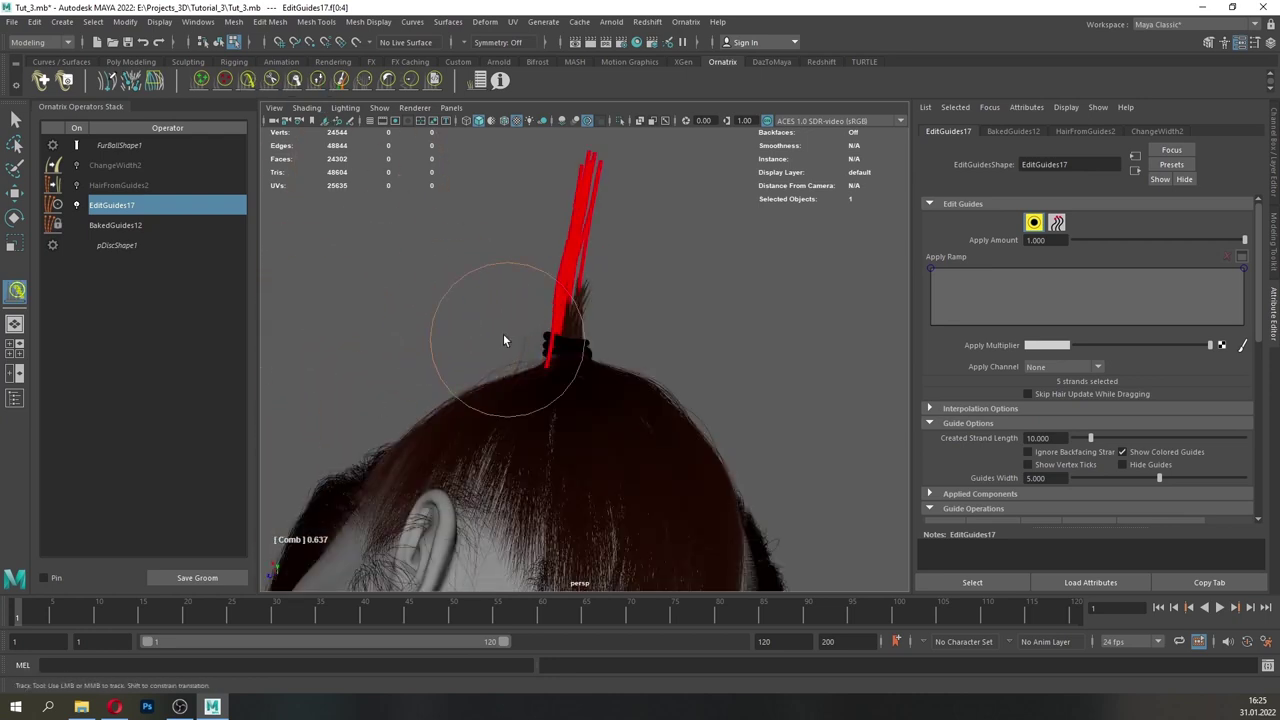
alt+drag(495, 332, 573, 328)
alt+right_drag(573, 328, 556, 312)
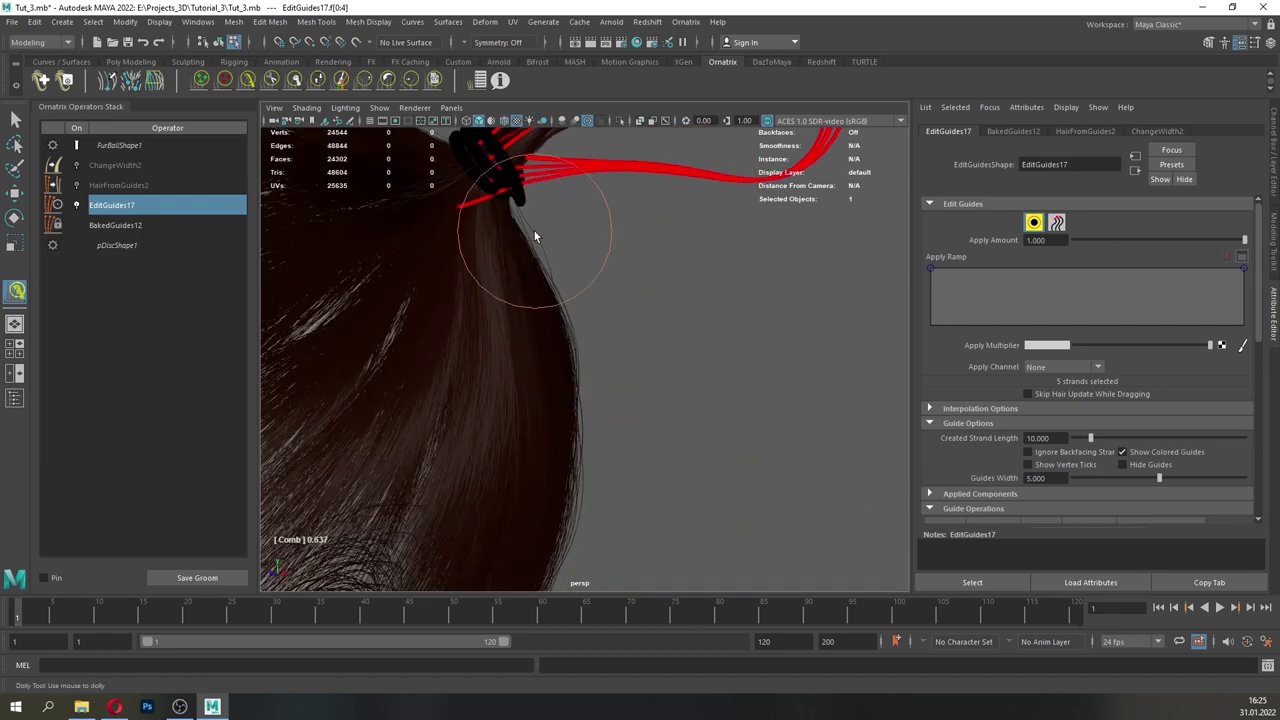
alt+middle_drag(551, 226, 562, 325)
alt+right_drag(562, 325, 600, 335)
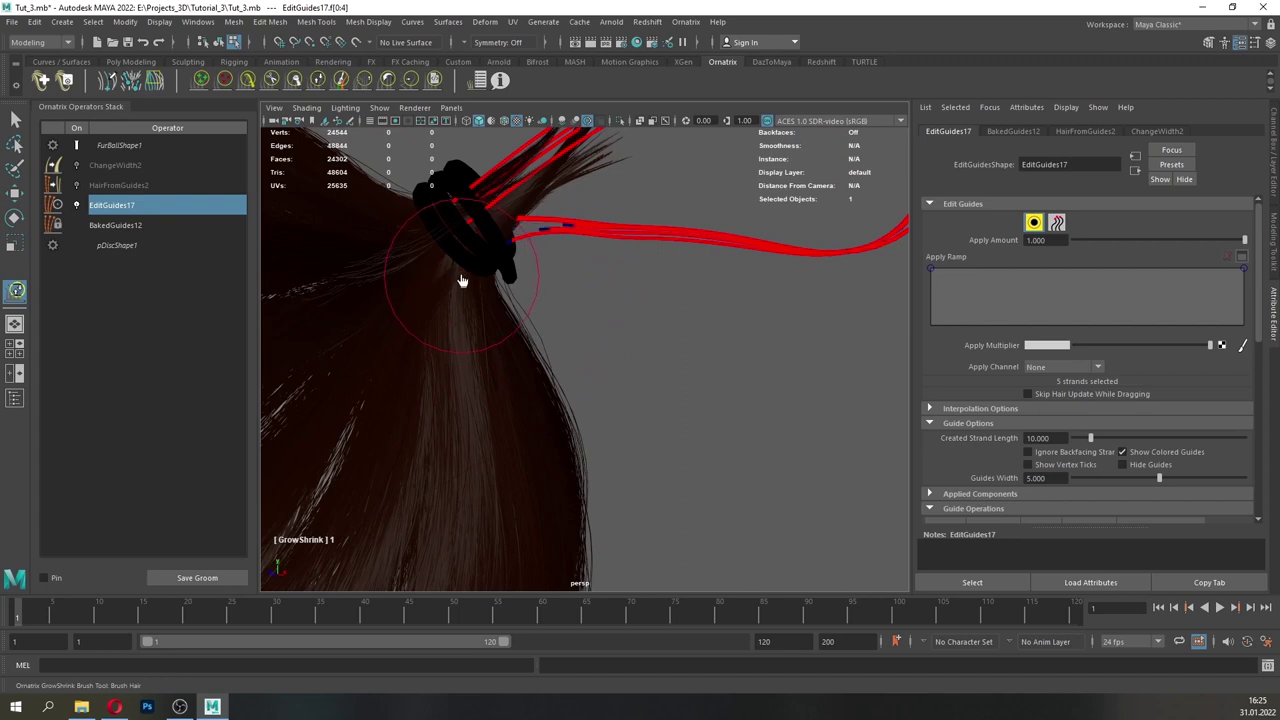
- Comb the returning guide ends beside the hair tie and round out the loop
click(248, 82)
alt+drag(505, 272, 630, 300)
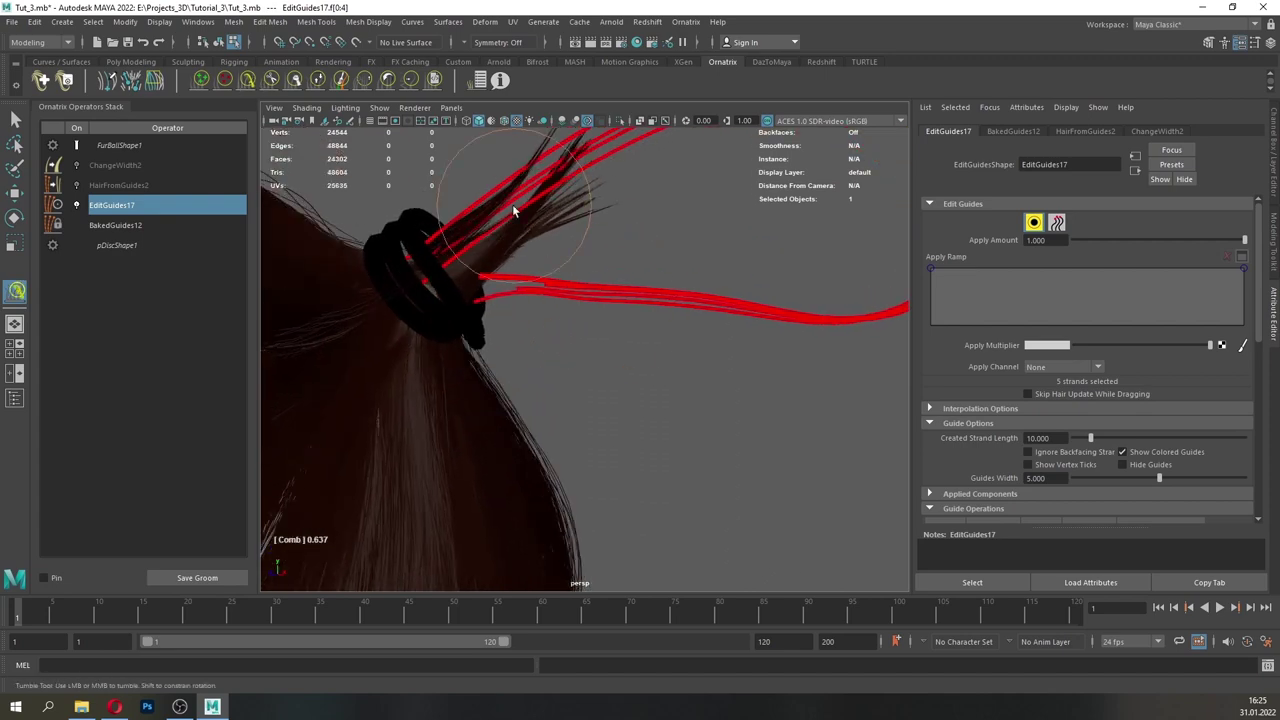
alt+middle_drag(496, 258, 524, 336)
mouse_move(524, 336)
alt+right_down()
mouse_move(546, 353)
mouse_move(574, 345)
alt+right_up()
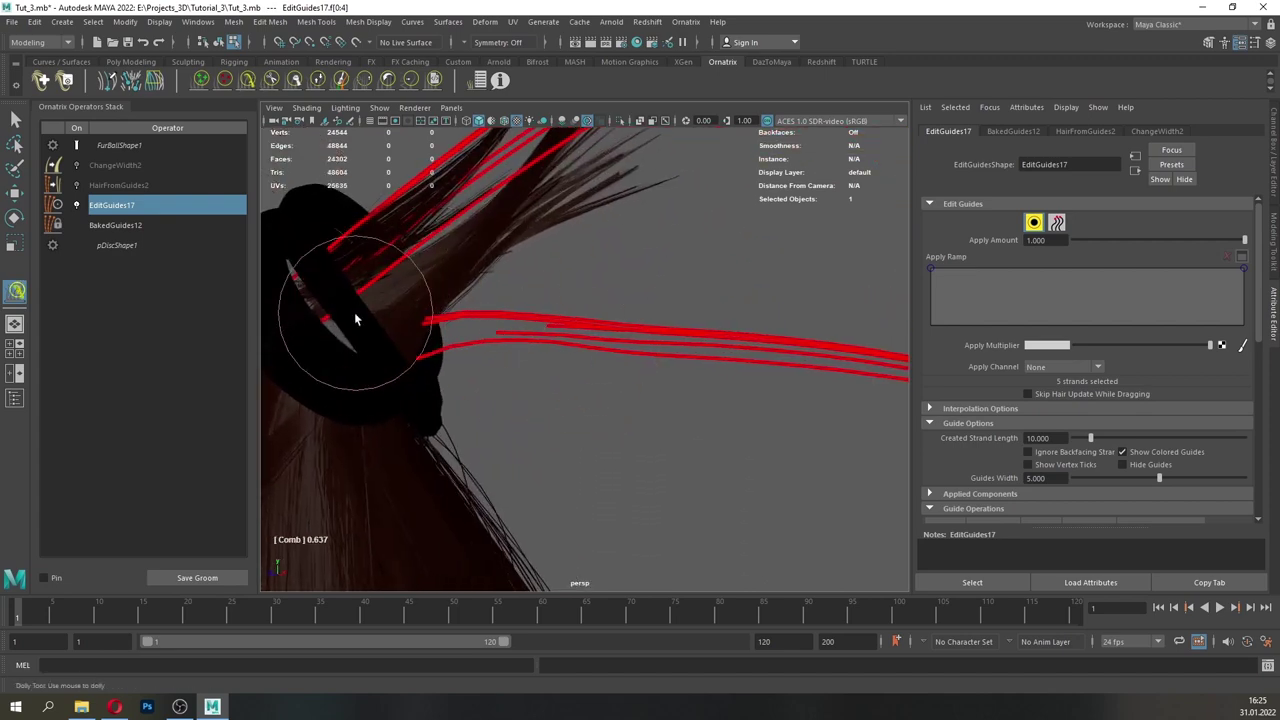
mouse_move(711, 472)
alt+right_down()
mouse_move(666, 421)
mouse_move(550, 450)
alt+right_up()
alt+drag(604, 459, 560, 442)
alt+right_drag(572, 440, 686, 400)
drag(676, 310, 683, 344)
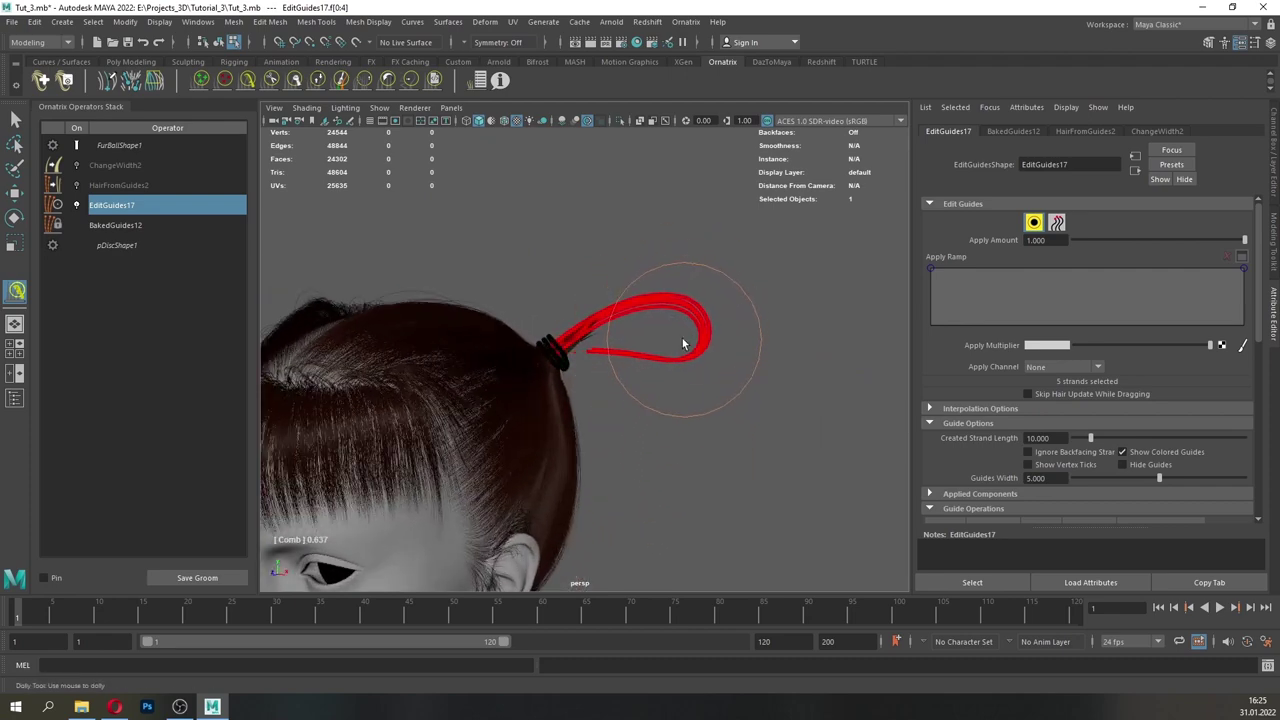
- Adjust the looped guide ends to stop at the hair tie using the Cut and GrowShrink brushes
alt+drag(598, 375, 578, 413)
double_click(247, 82)
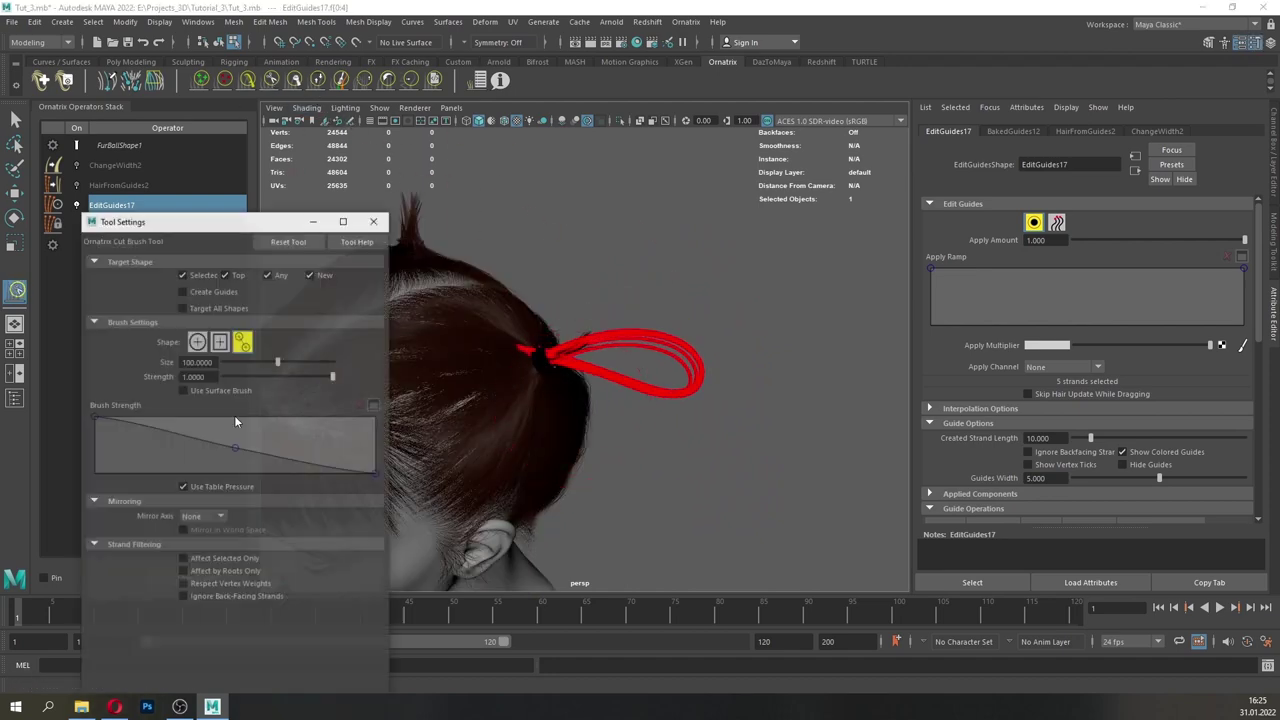
click(374, 220)
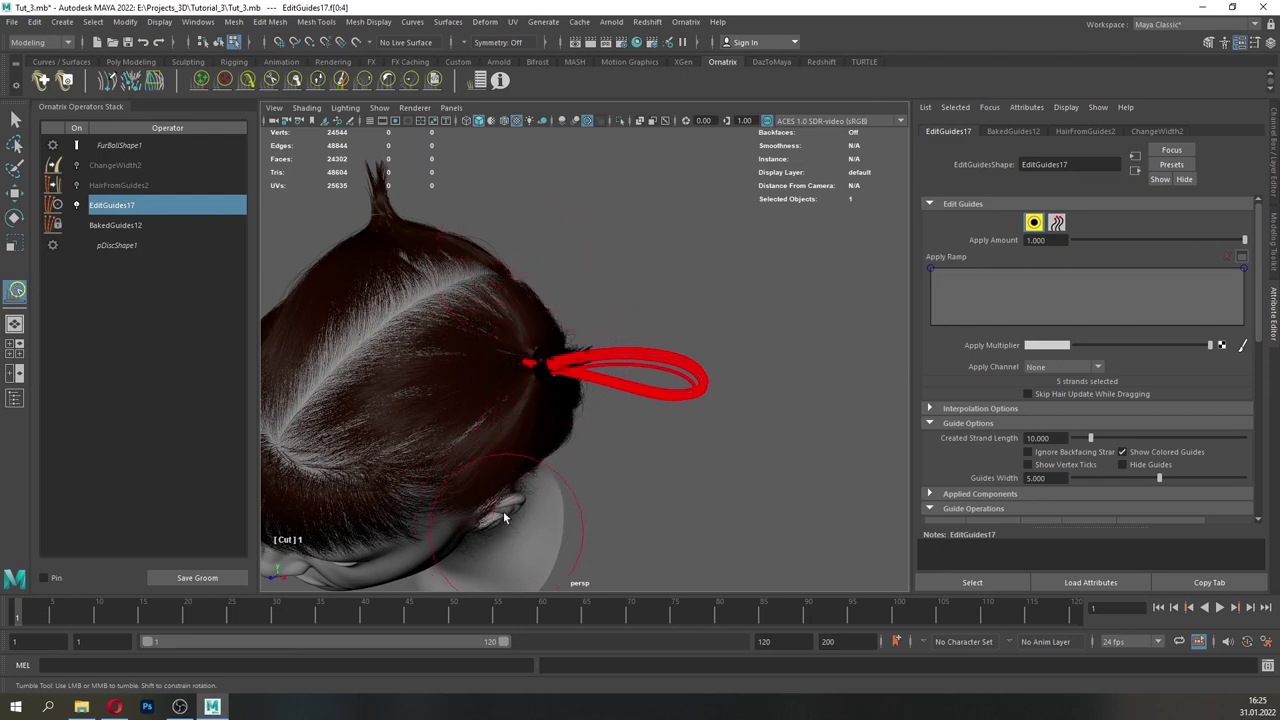
click(317, 84)
alt+drag(546, 403, 507, 351)
scroll(509, 355, up, 3)
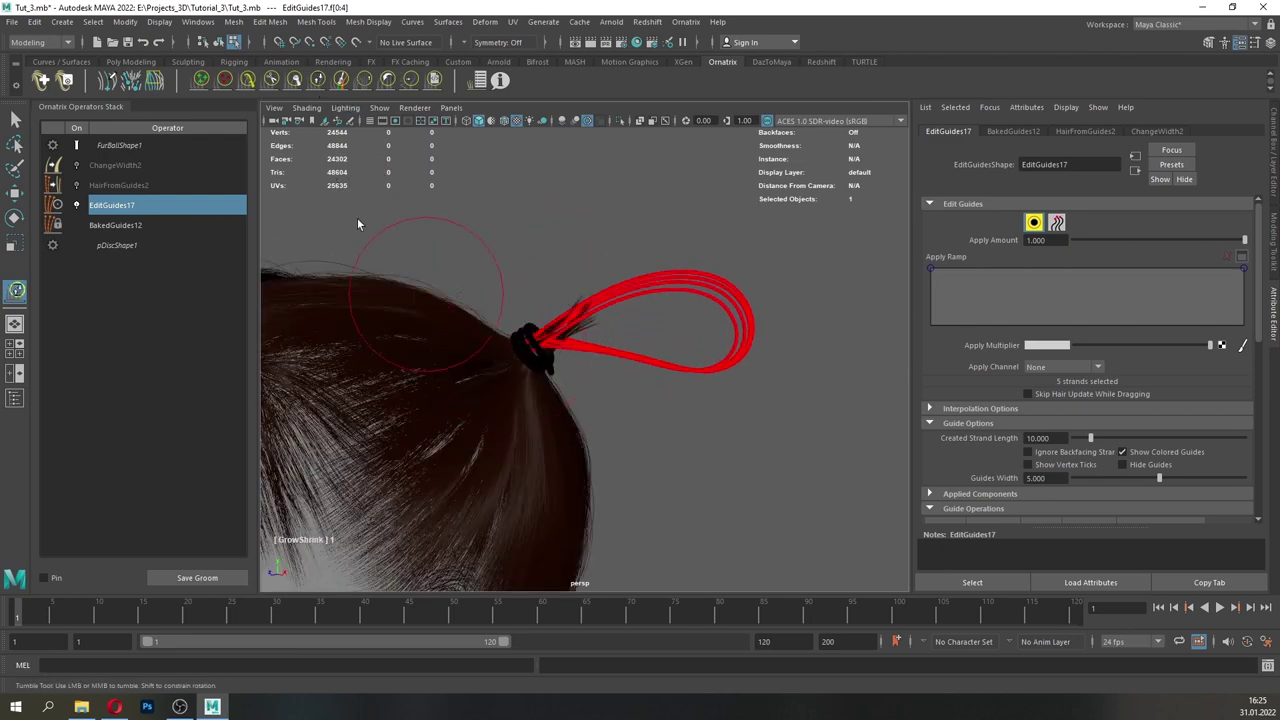
- Comb the returning guide ends closer together at the opening of the hair tie
click(248, 82)
scroll(577, 361, up, 5)
scroll(530, 333, up, 2)
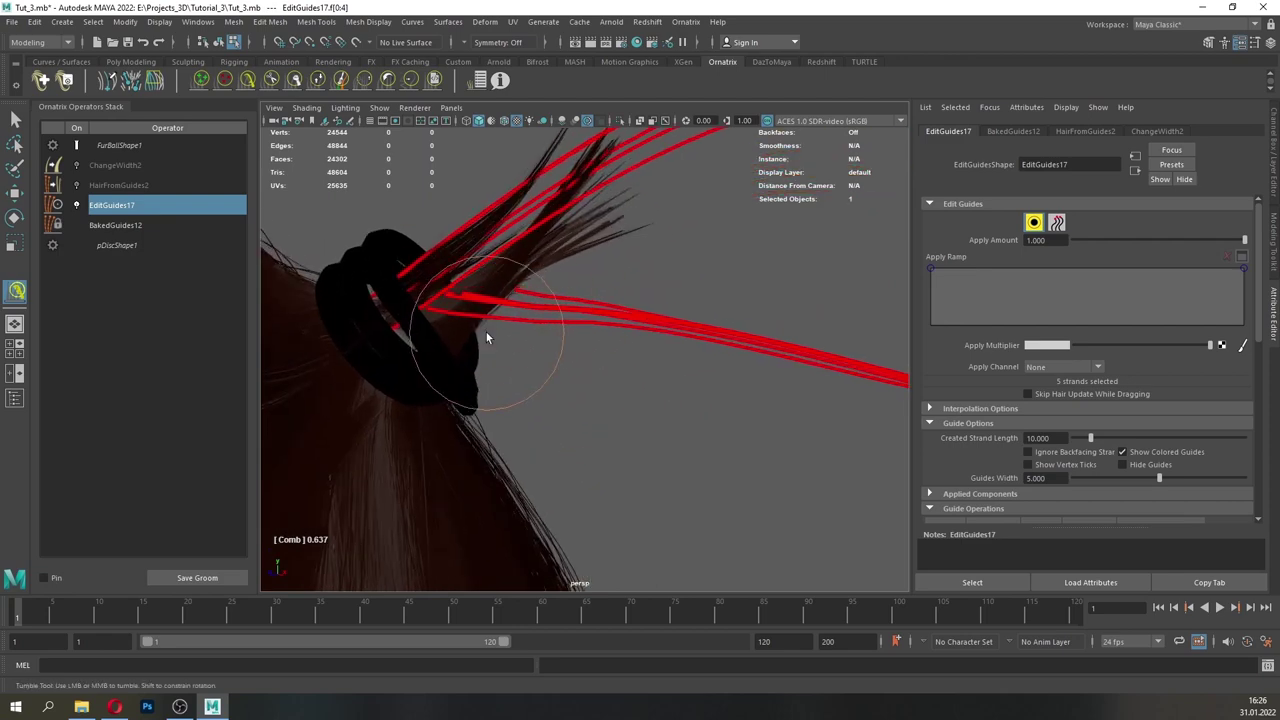
scroll(592, 429, down, 6)
scroll(536, 407, up, 2)
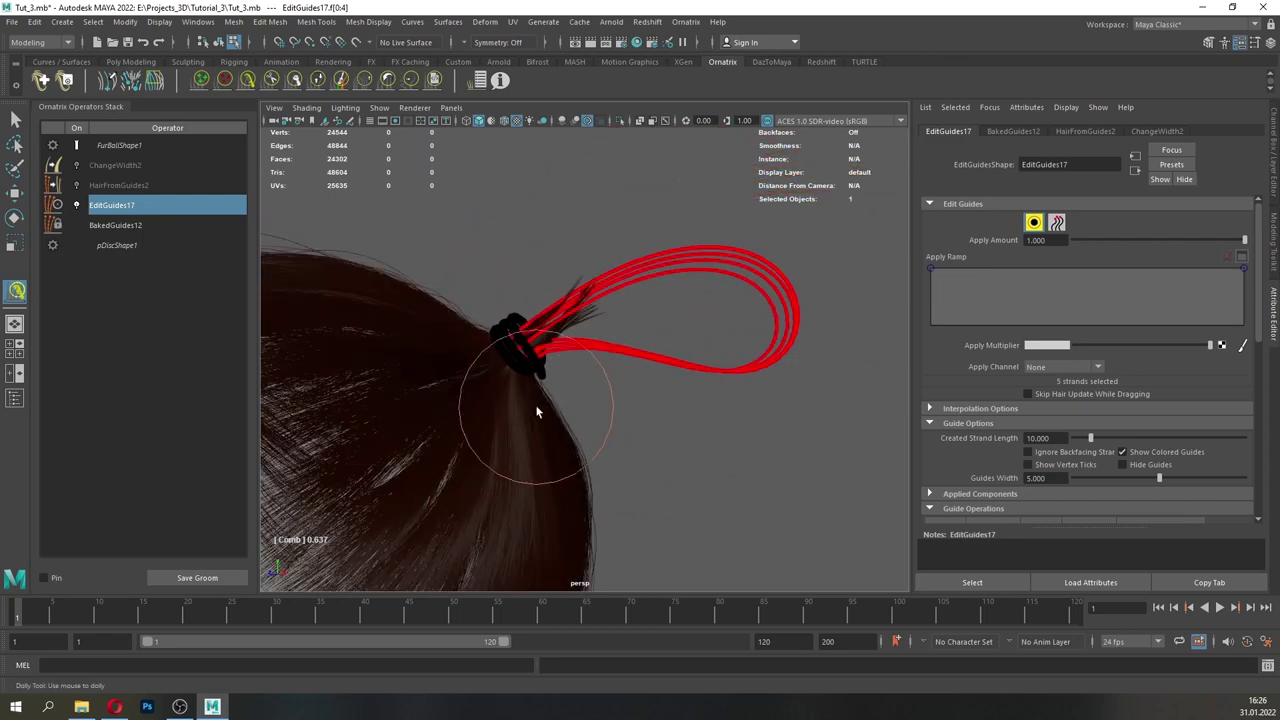
scroll(537, 408, up, 3)
alt+drag(537, 408, 519, 382)
- Add a fresh Edit Guides operator and bake the looped guides below it
click(690, 22)
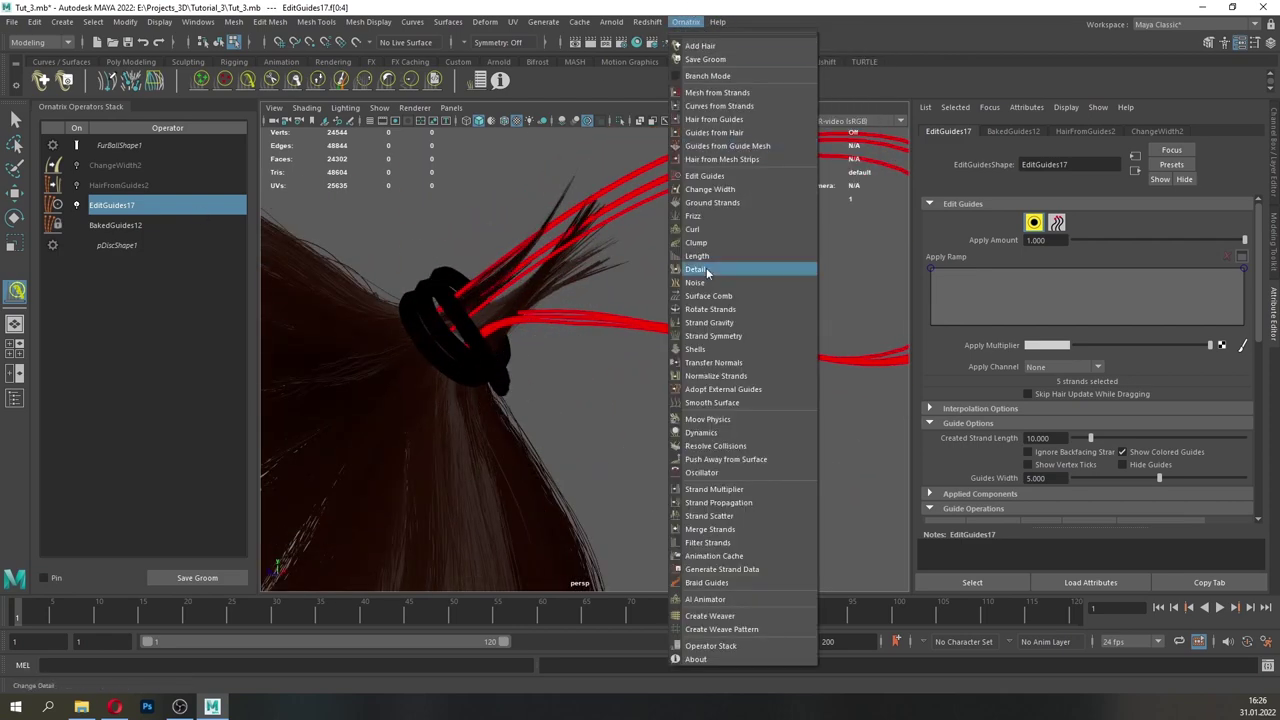
click(704, 178)
right_click(165, 221)
click(214, 292)
- Select a single looped guide in the new Edit Guides operator and rotate it about its root to separate it from the others
scroll(345, 272, down, 8)
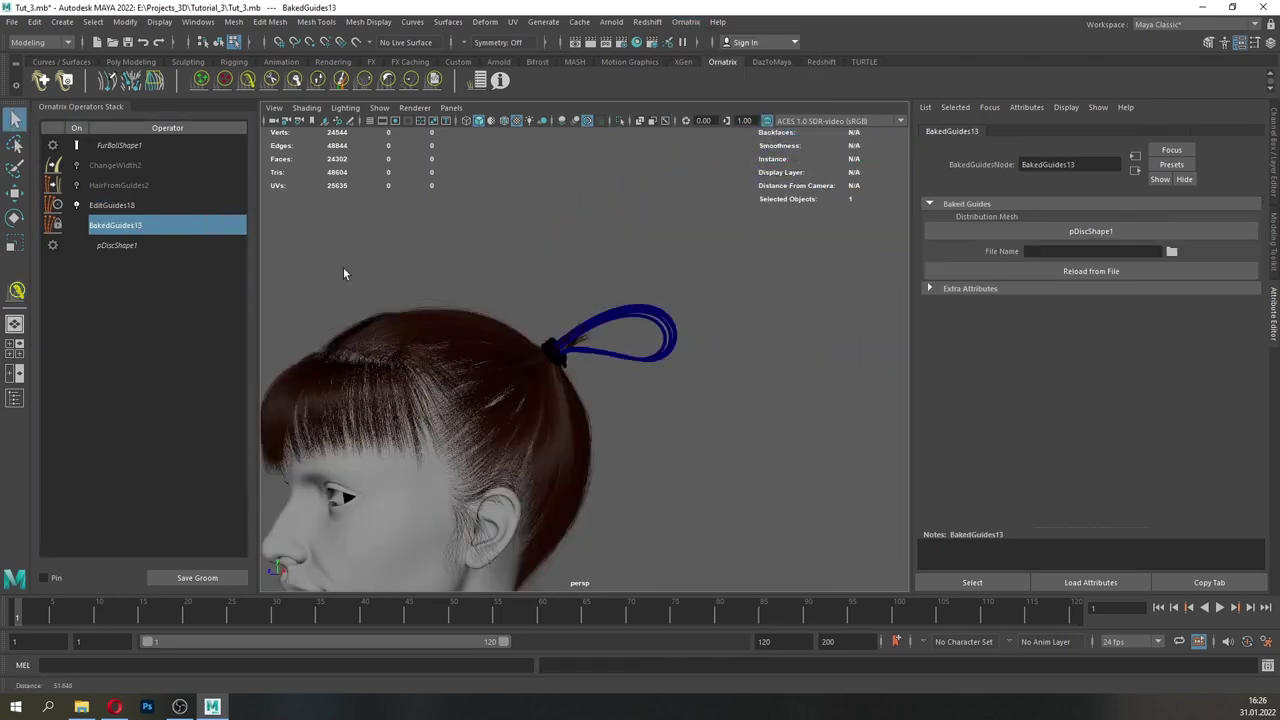
scroll(666, 363, up, 3)
alt+drag(666, 363, 479, 315)
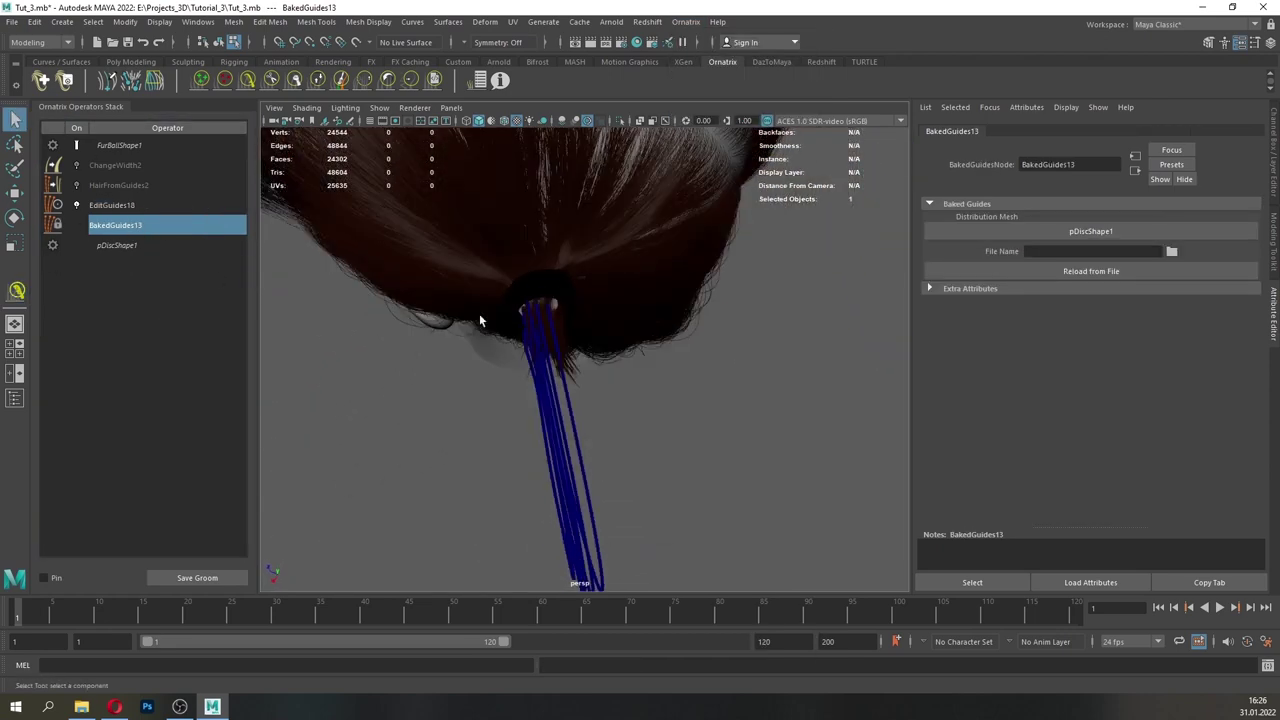
click(190, 206)
click(1034, 223)
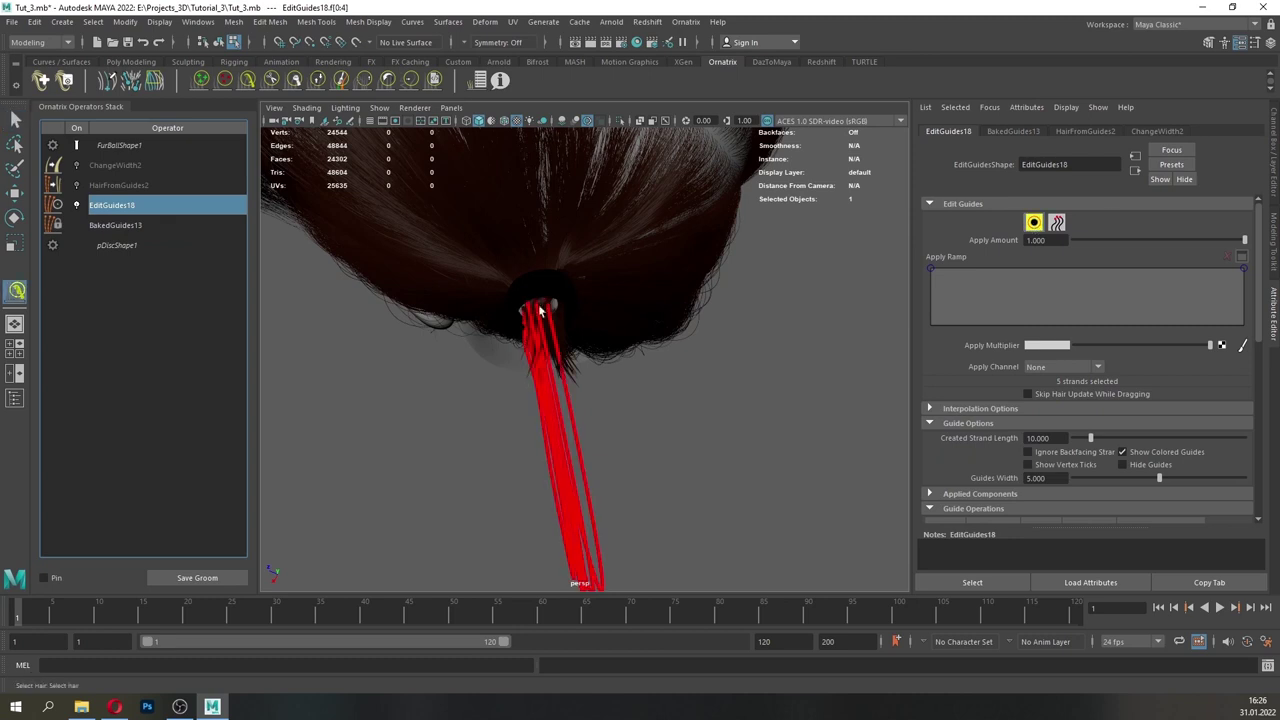
click(528, 311)
key(e)
scroll(1220, 407, down, 7)
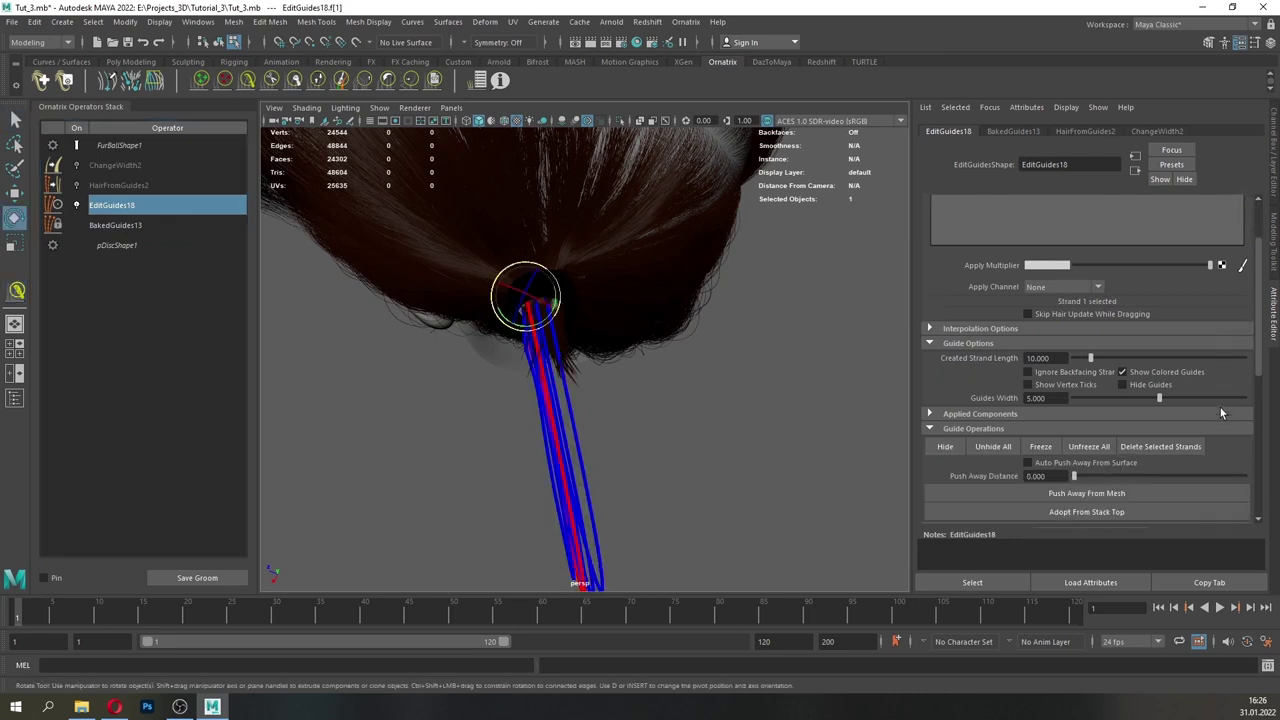
click(1047, 412)
drag(543, 323, 534, 322)
- Rotate the other looped guides individually about their roots to fan them out below the hair tie
alt+drag(571, 422, 545, 327)
click(542, 343)
click(525, 338)
click(559, 348)
click(552, 348)
click(546, 409)
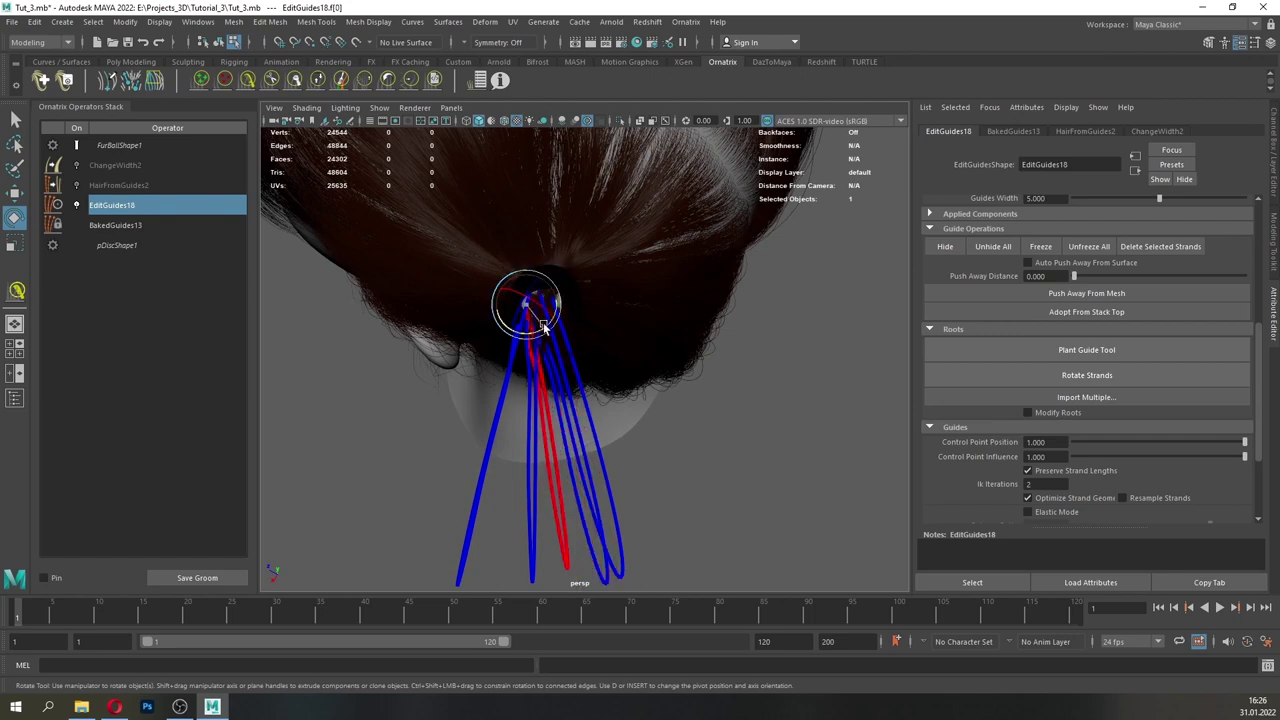
- Rotate another looped guide about its root to widen the fan at the hair tie
alt+drag(574, 380, 540, 370)
click(531, 351)
click(521, 452)
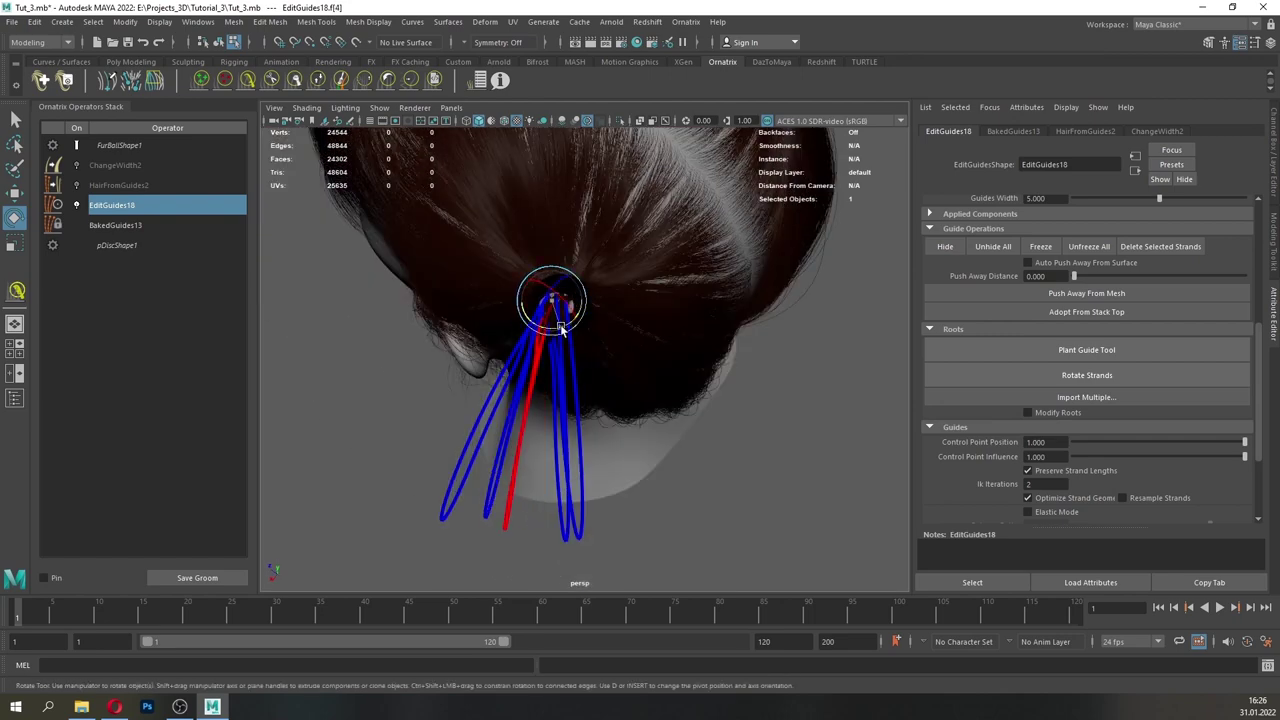
drag(560, 319, 567, 314)
- Add a new Edit Guides operator above the existing one and activate strand selection in it
alt+drag(590, 404, 736, 354)
click(736, 354)
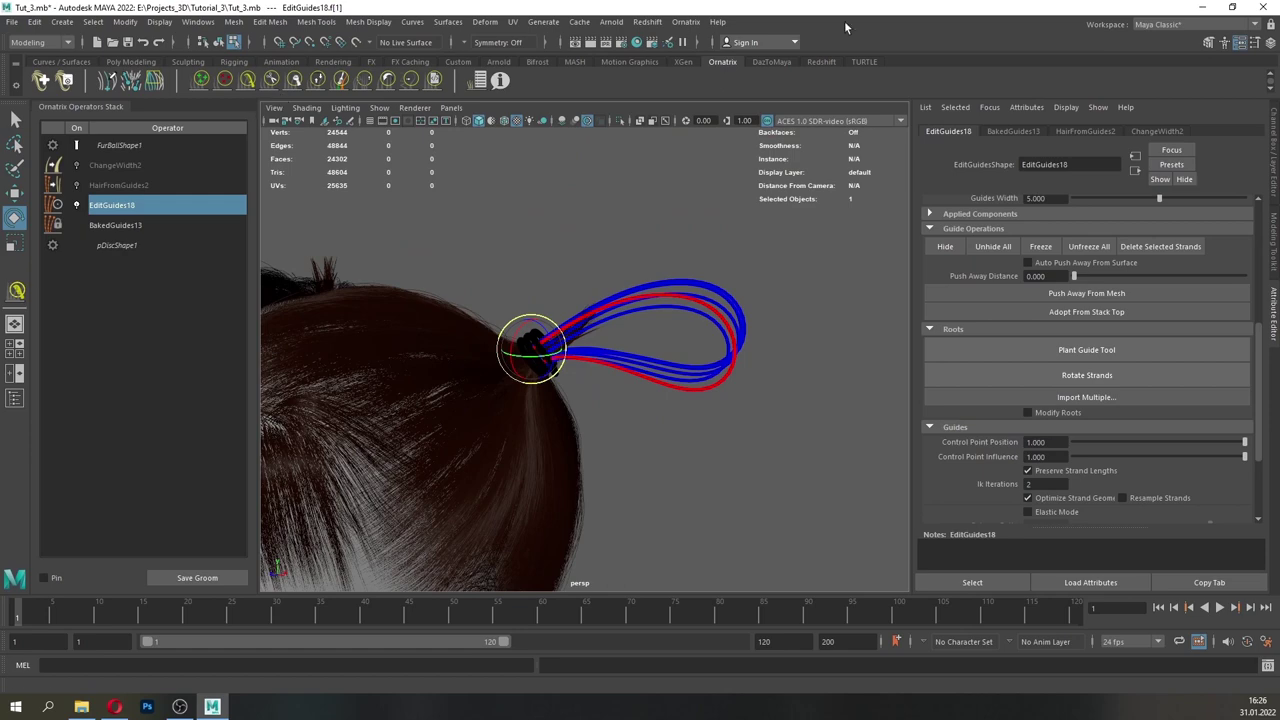
click(686, 22)
click(697, 175)
scroll(1040, 240, up, 5)
click(1034, 223)
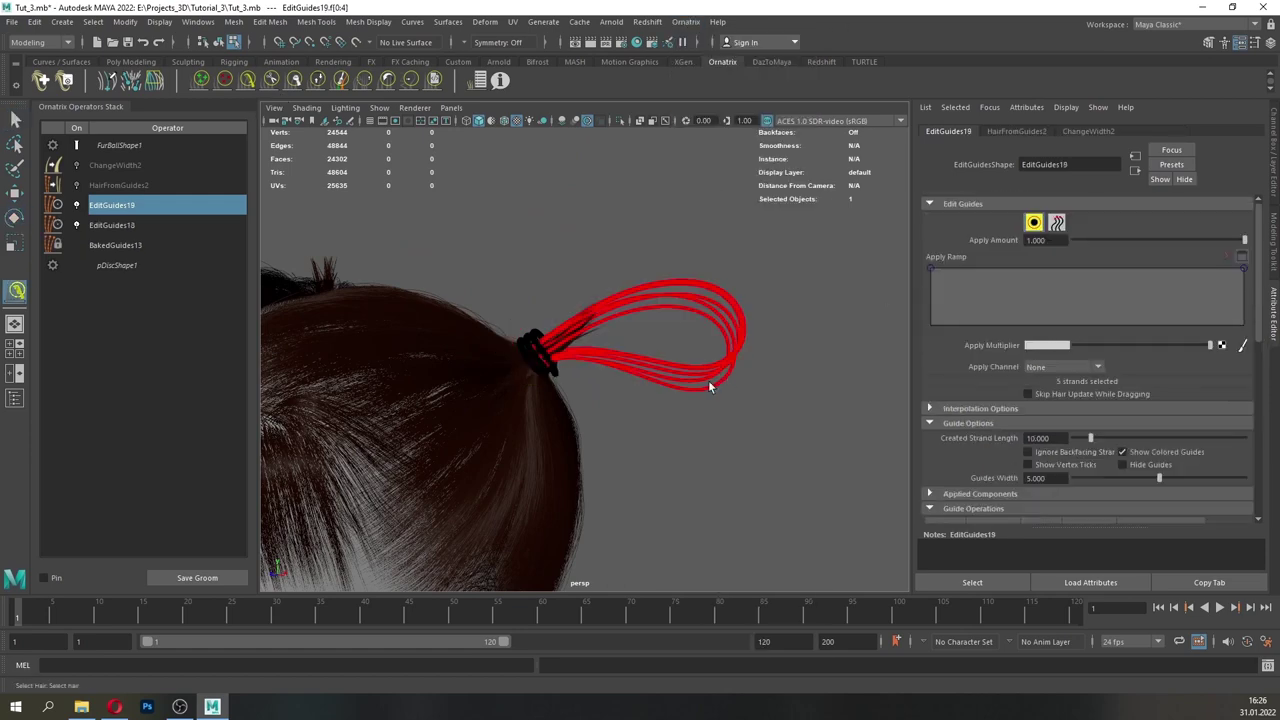
- Select the outermost looped guide in the new operator and comb its loop slightly downward
click(708, 389)
click(245, 86)
alt+drag(590, 345, 697, 317)
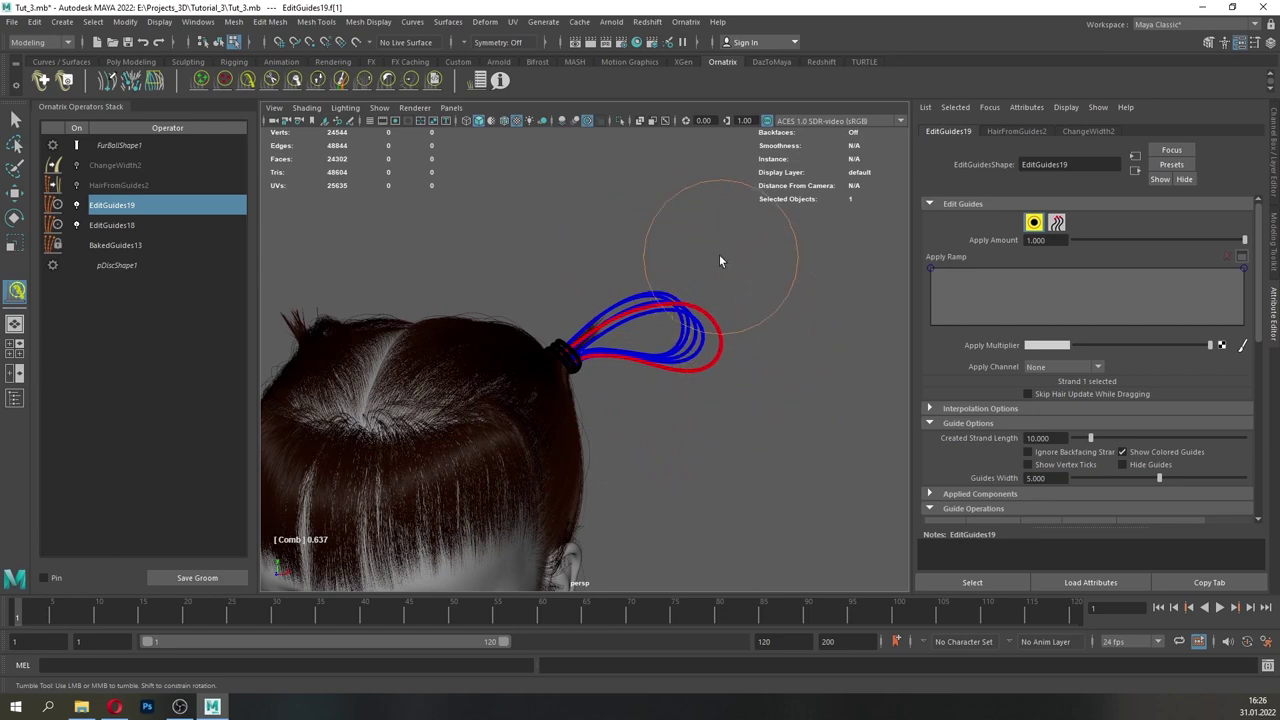
drag(755, 331, 720, 406)
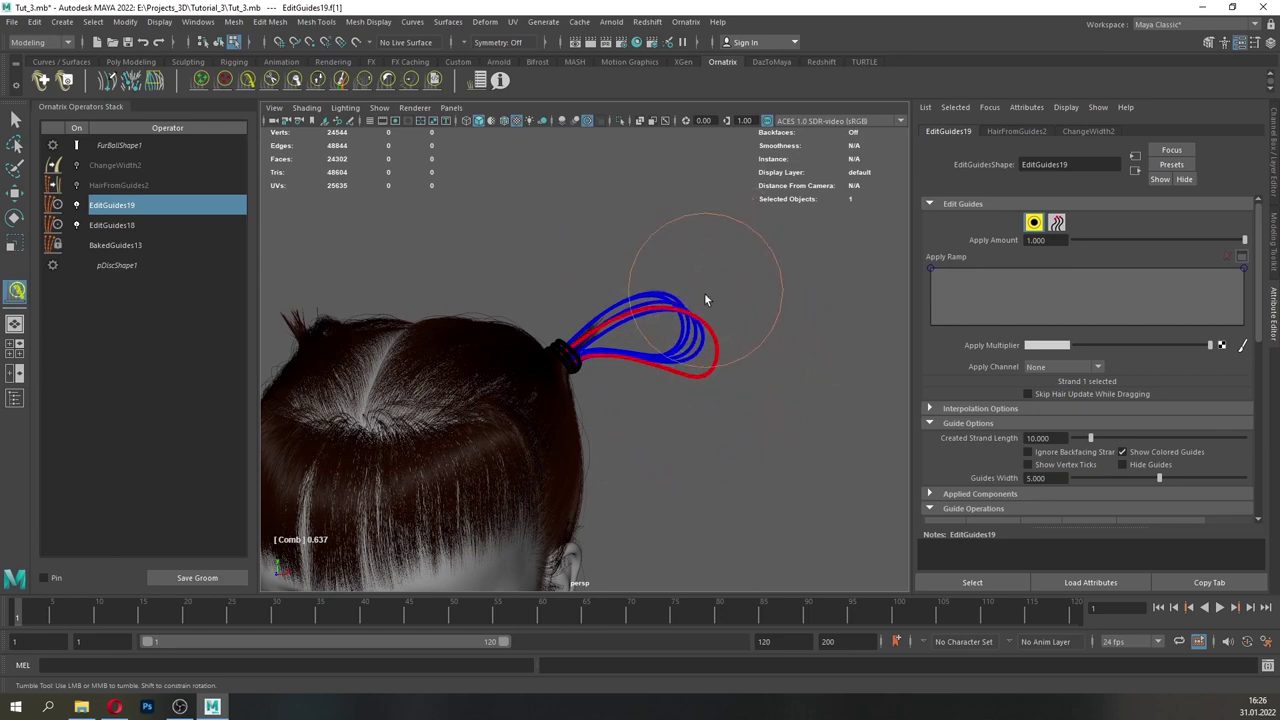
alt+drag(705, 300, 577, 318)
alt+drag(576, 368, 508, 384)
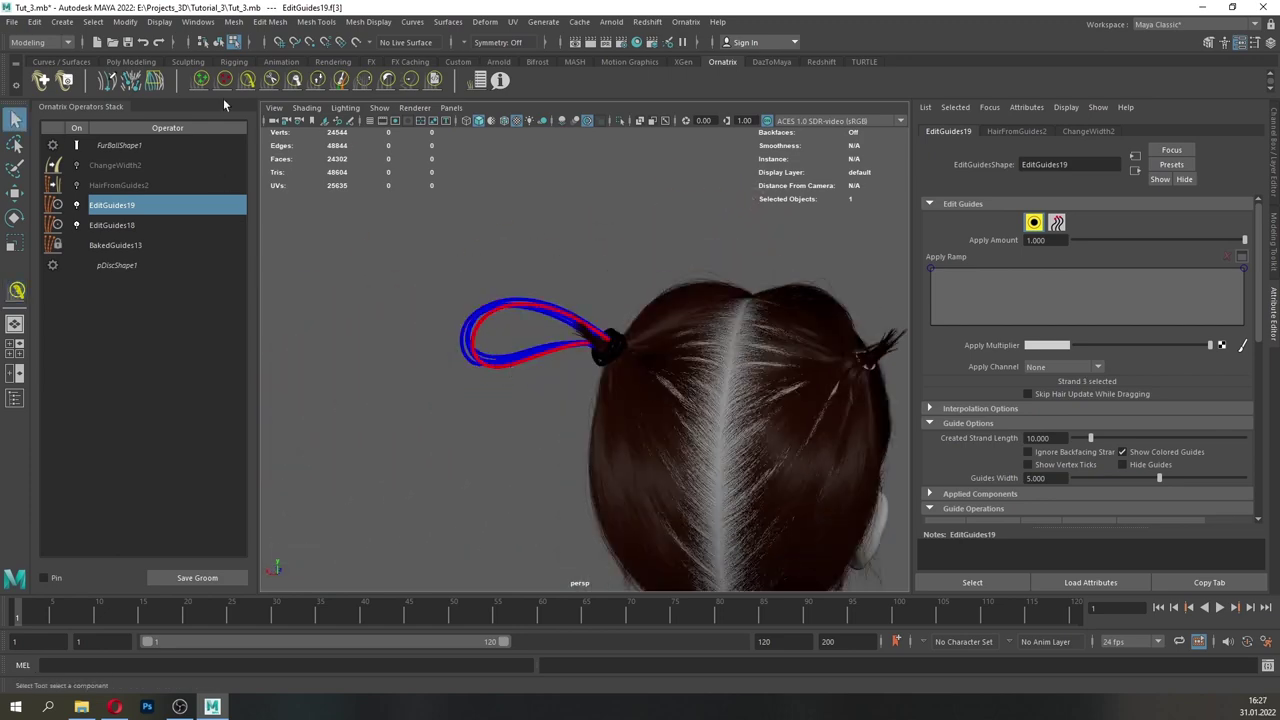
- Comb another single looped guide with the Comb brush and check the loops at the hair tie
click(247, 81)
mouse_move(540, 325)
alt+mouse_down()
mouse_move(471, 369)
mouse_move(460, 393)
alt+mouse_up()
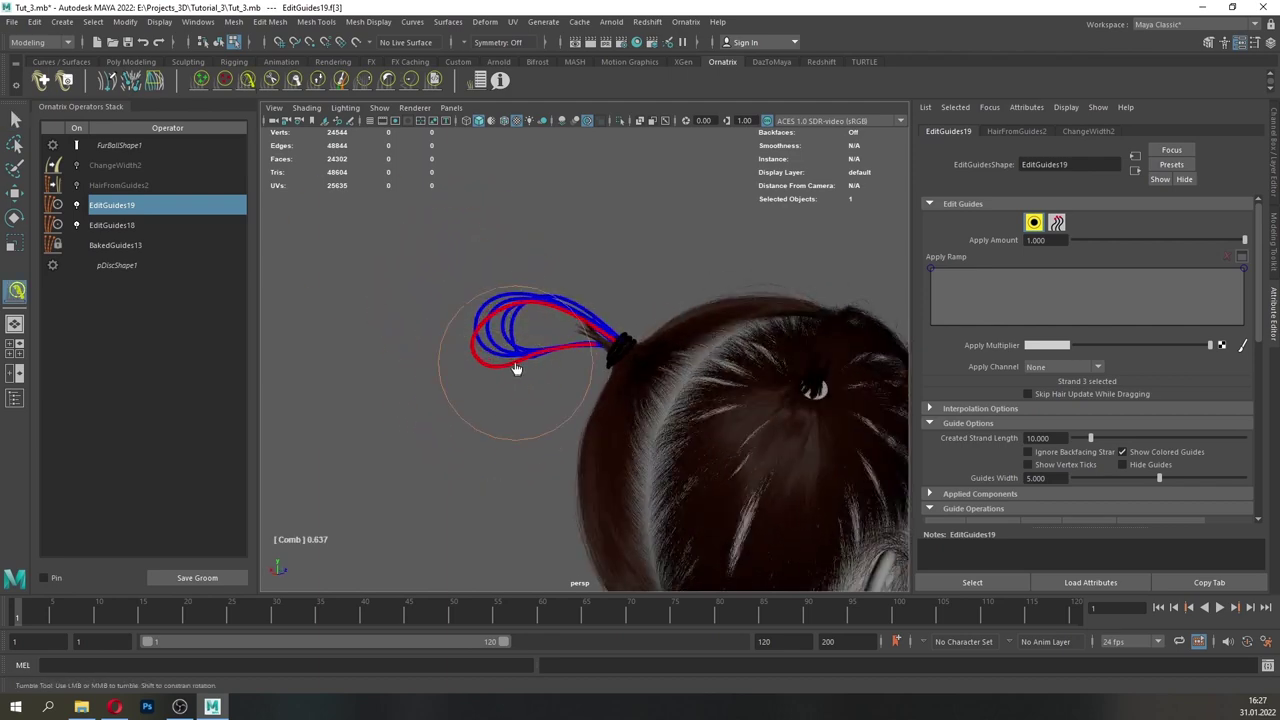
alt+drag(600, 366, 606, 370)
alt+right_drag(606, 370, 634, 403)
alt+drag(634, 403, 714, 400)
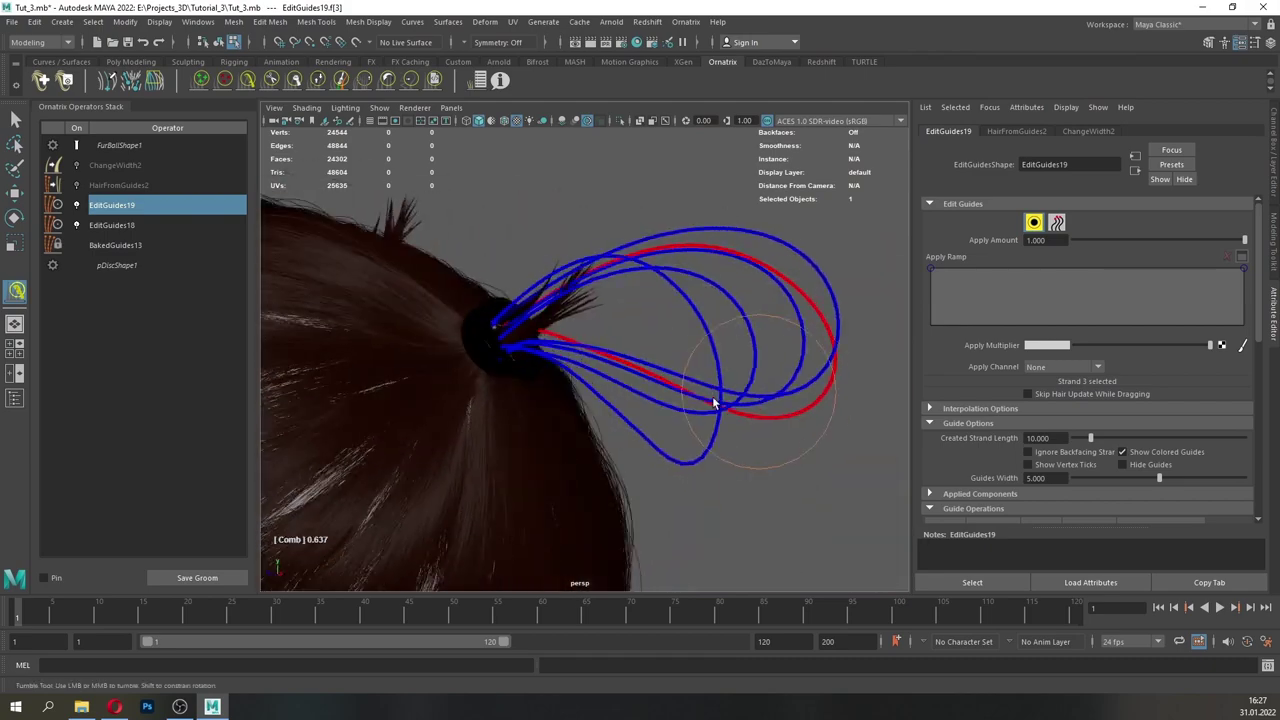
alt+right_drag(524, 354, 618, 408)
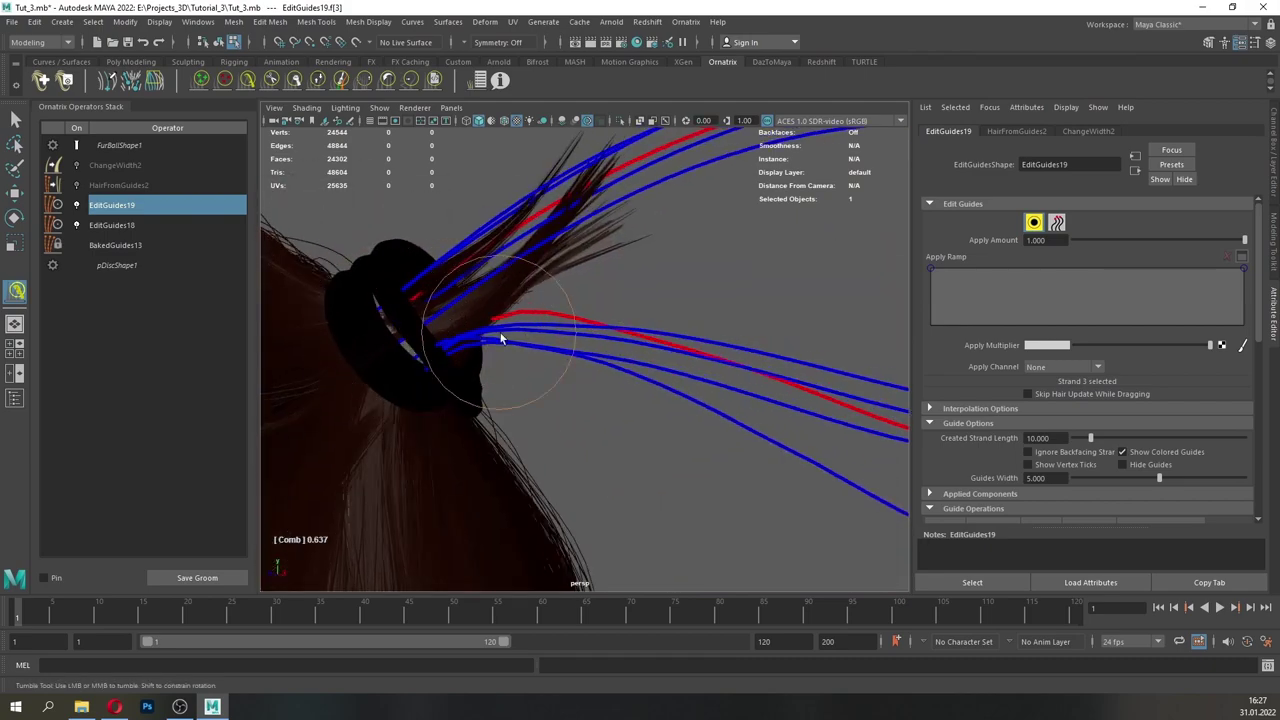
alt+right_drag(565, 346, 500, 310)
alt+drag(606, 414, 450, 370)
- Select the looped guide at the edge of the fan and rotate it about its root away from the others
click(14, 118)
mouse_move(440, 275)
alt+mouse_down()
mouse_move(477, 337)
mouse_move(444, 274)
alt+mouse_up()
click(477, 338)
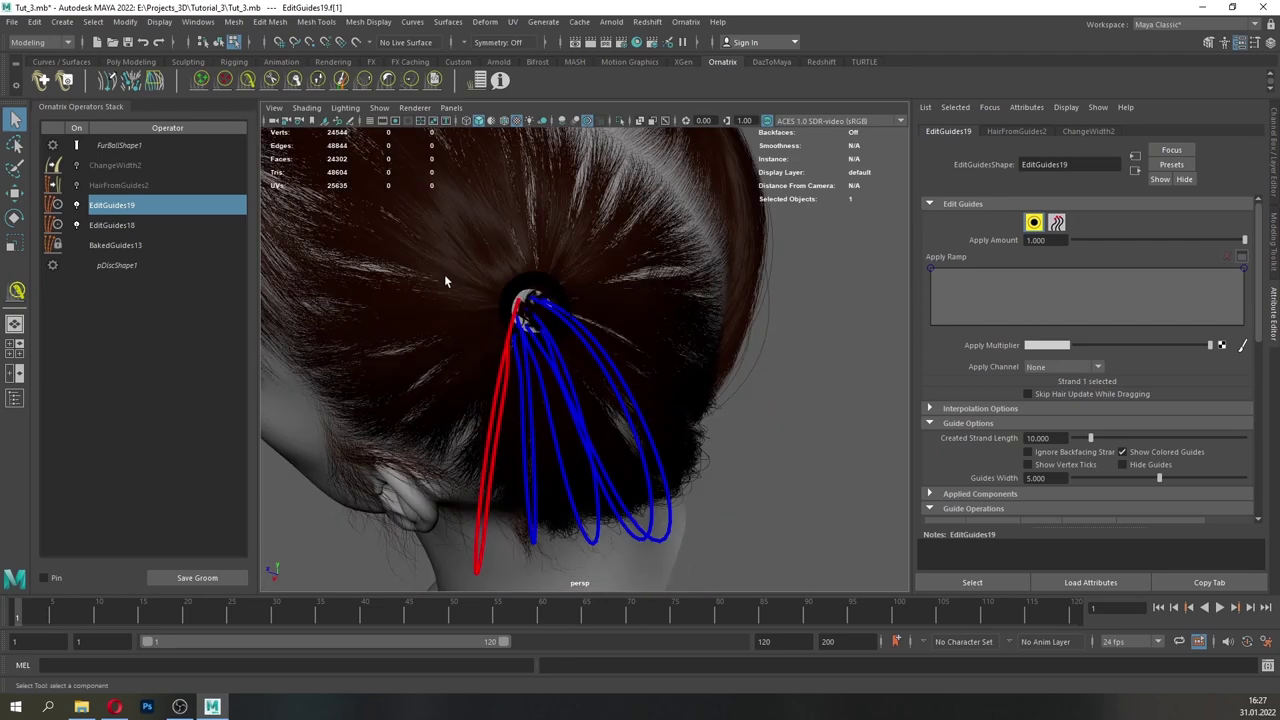
key(e)
scroll(1062, 462, down, 7)
click(1060, 411)
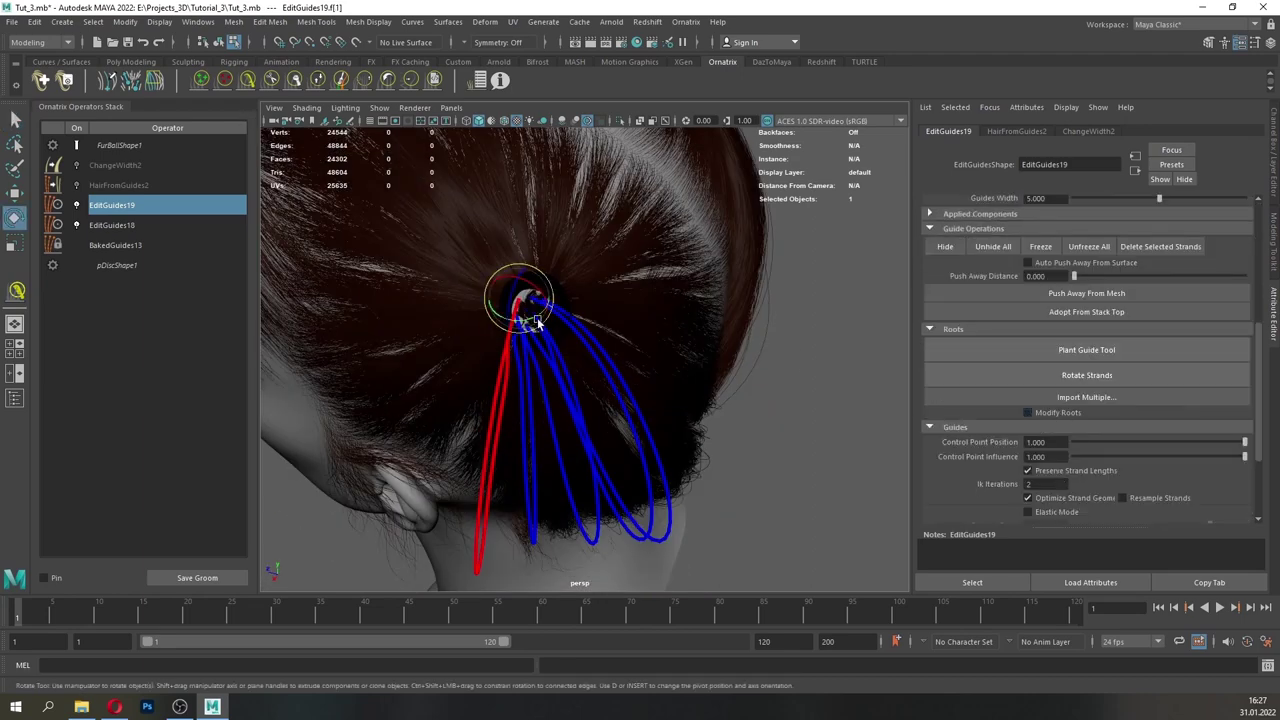
mouse_move(534, 317)
mouse_down()
mouse_move(516, 314)
mouse_move(586, 290)
mouse_up()
key(y)
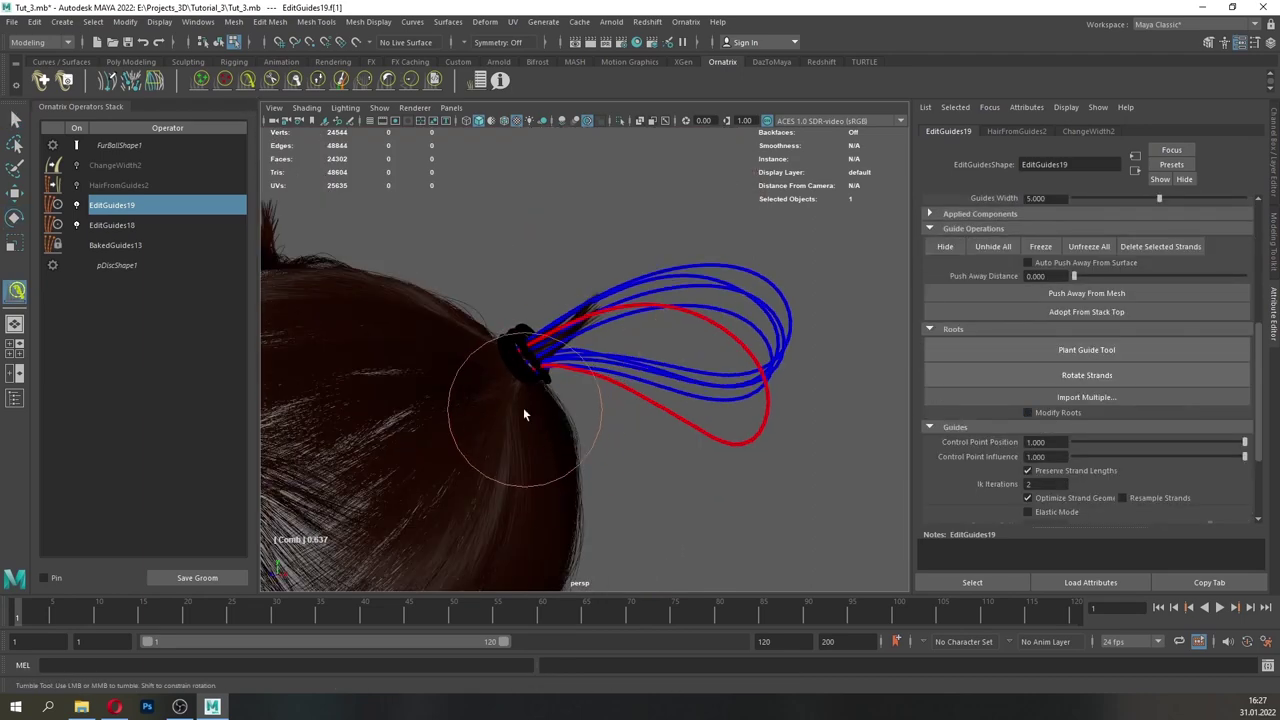
- Select the looped guide next to the separated one and comb it where it enters the hair tie
alt+right_drag(523, 408, 549, 440)
click(8, 124)
alt+drag(578, 394, 541, 393)
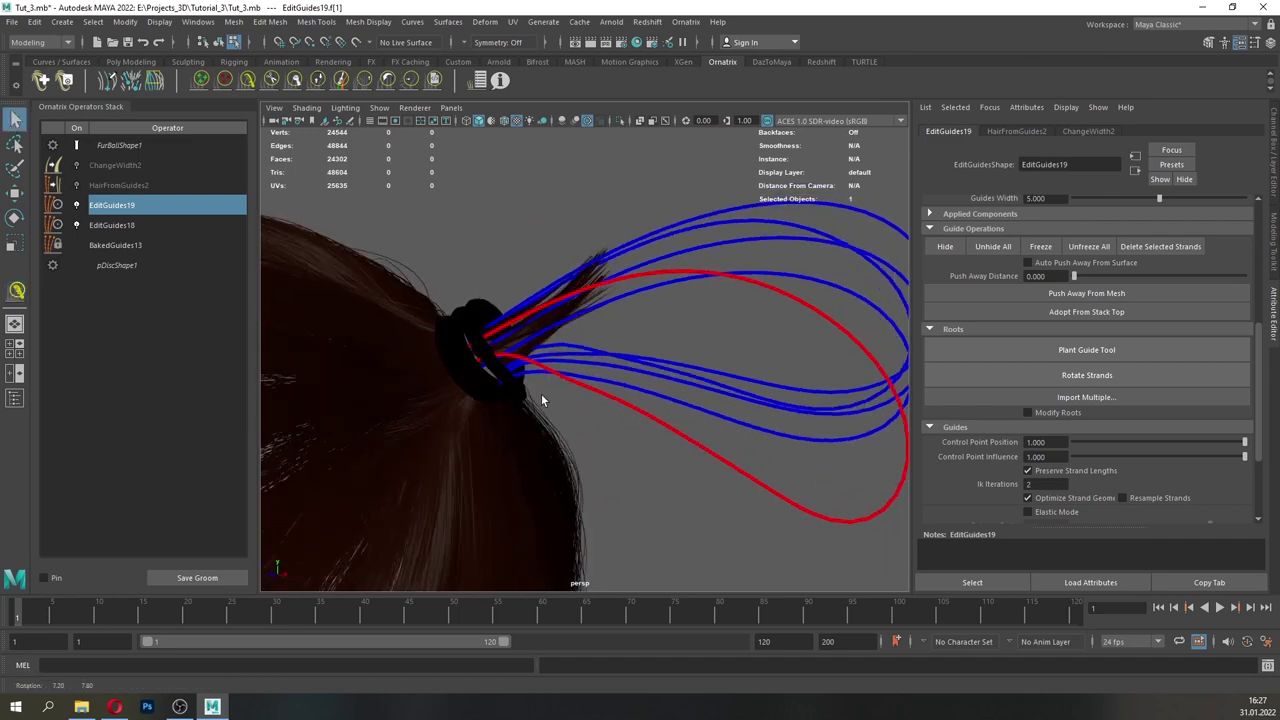
click(532, 345)
click(531, 369)
click(248, 82)
mouse_move(516, 440)
alt+mouse_down()
mouse_move(553, 444)
mouse_move(556, 431)
alt+mouse_up()
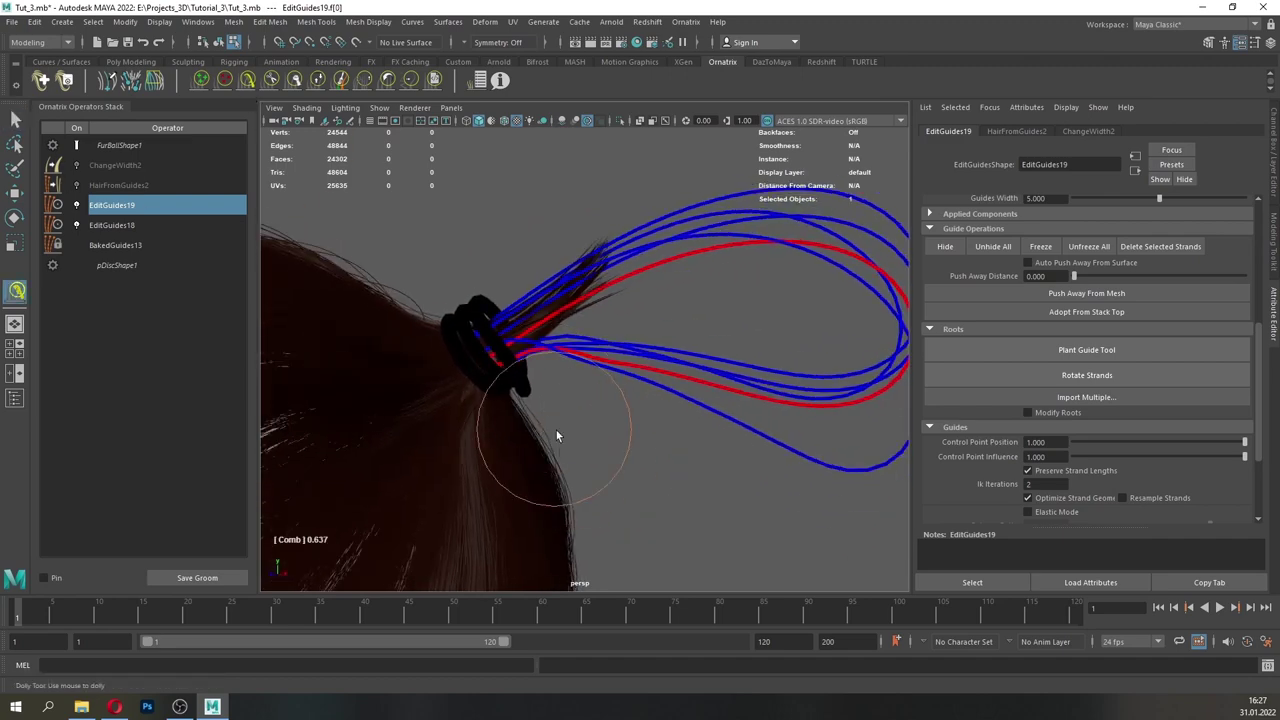
alt+right_drag(514, 437, 505, 428)
alt+right_drag(685, 498, 640, 490)
alt+drag(638, 500, 704, 526)
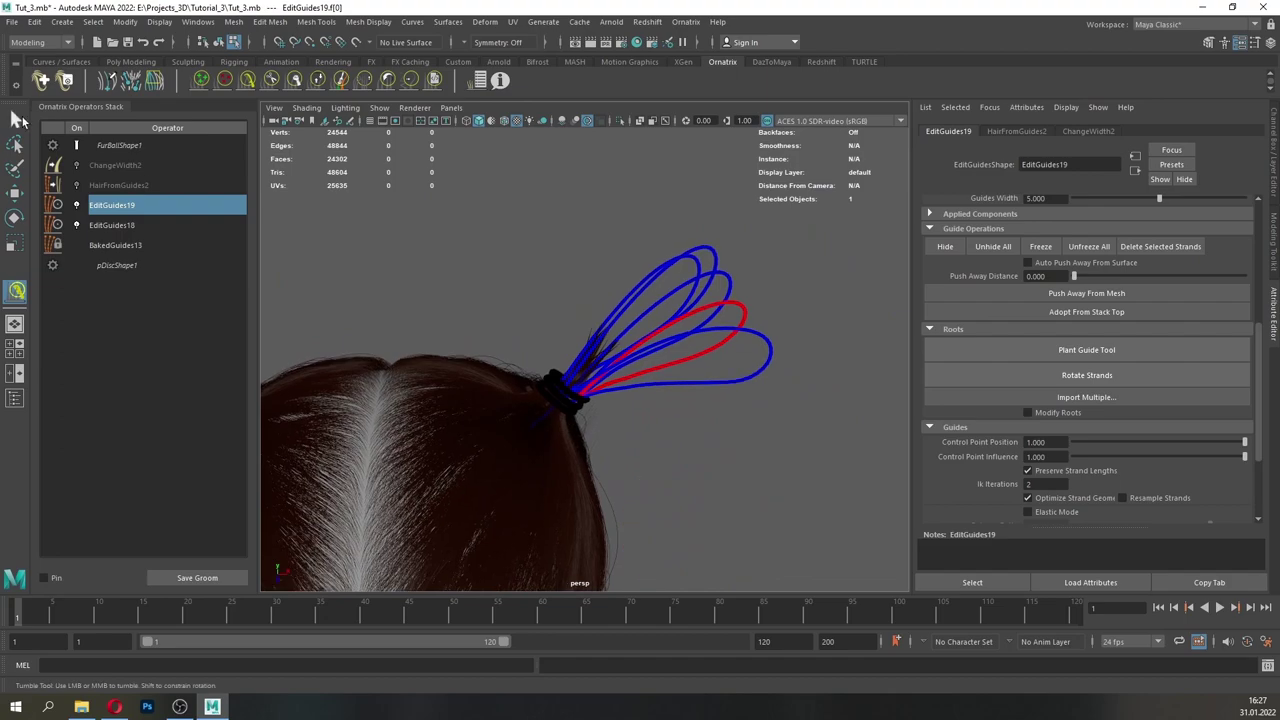
- Refine the same looped guide with the Comb brush, judging its spacing from behind the head
click(15, 120)
mouse_move(632, 428)
alt+mouse_down()
mouse_move(440, 391)
mouse_move(469, 358)
alt+mouse_up()
click(248, 82)
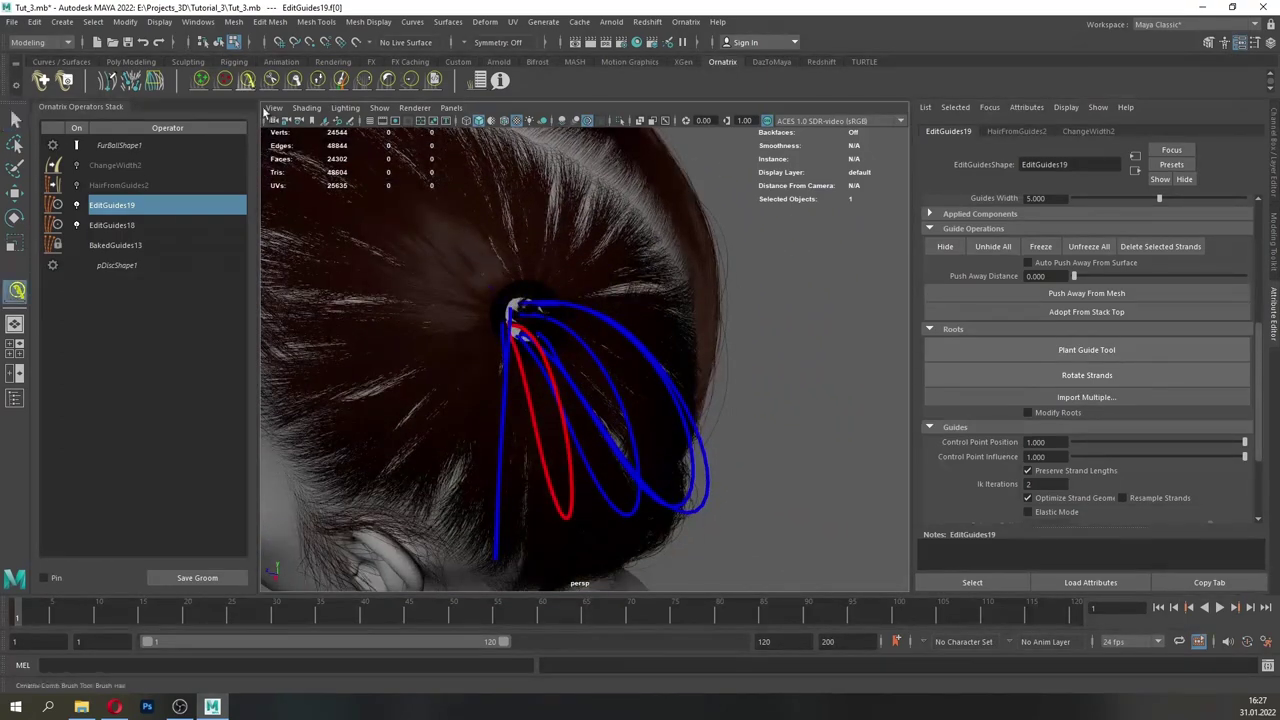
alt+drag(455, 475, 434, 400)
alt+right_drag(488, 431, 499, 427)
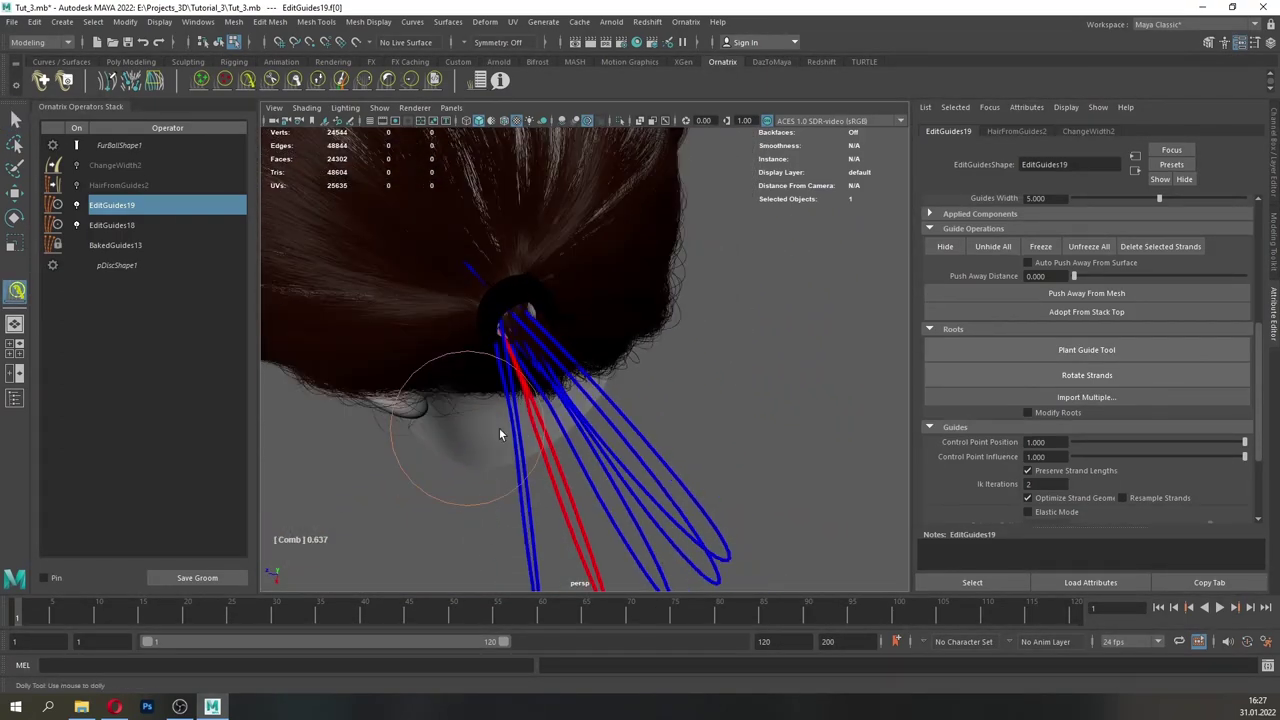
alt+drag(499, 427, 670, 435)
- Select the outer looped guide again, comb its ends into the hair tie opening and smooth them
alt+drag(600, 344, 496, 328)
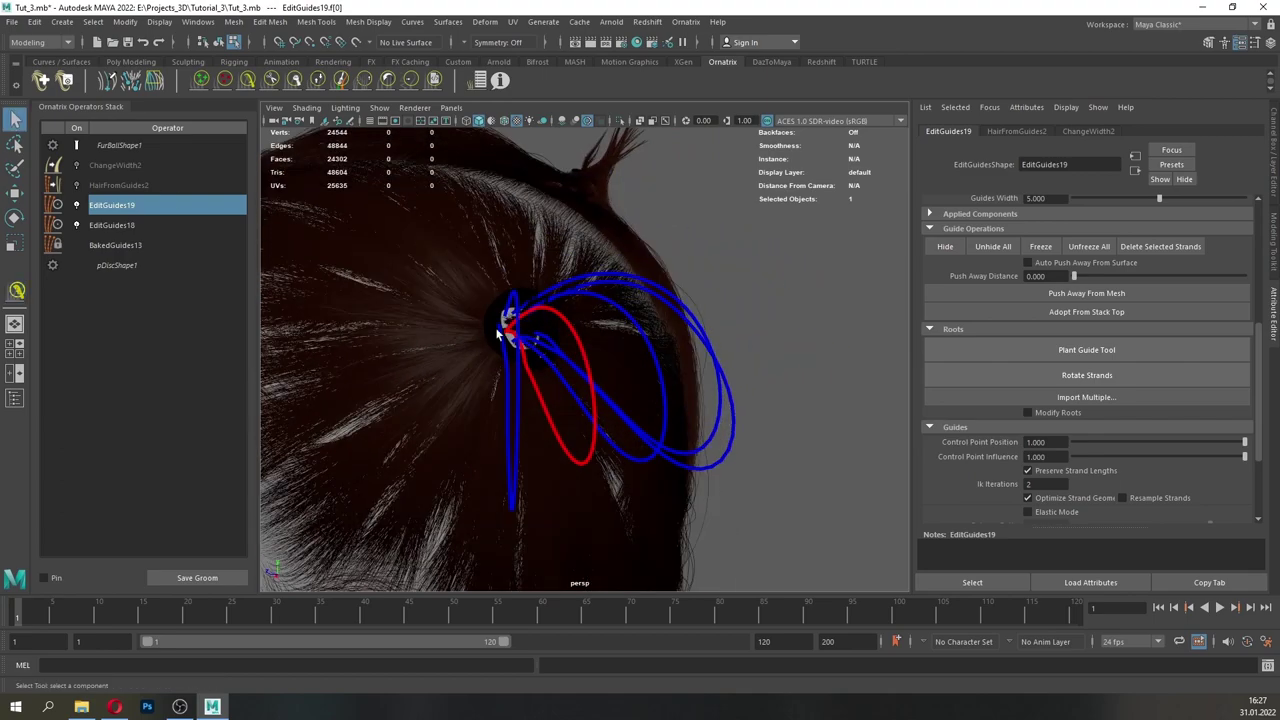
click(496, 328)
click(248, 82)
mouse_move(411, 321)
alt+mouse_down()
mouse_move(450, 377)
mouse_move(480, 371)
mouse_move(571, 429)
mouse_move(770, 442)
mouse_move(728, 452)
mouse_move(671, 430)
mouse_move(708, 368)
mouse_move(733, 357)
mouse_move(675, 303)
mouse_move(520, 370)
mouse_move(505, 343)
alt+mouse_up()
key(e)
click(242, 86)
scroll(460, 390, up, 5)
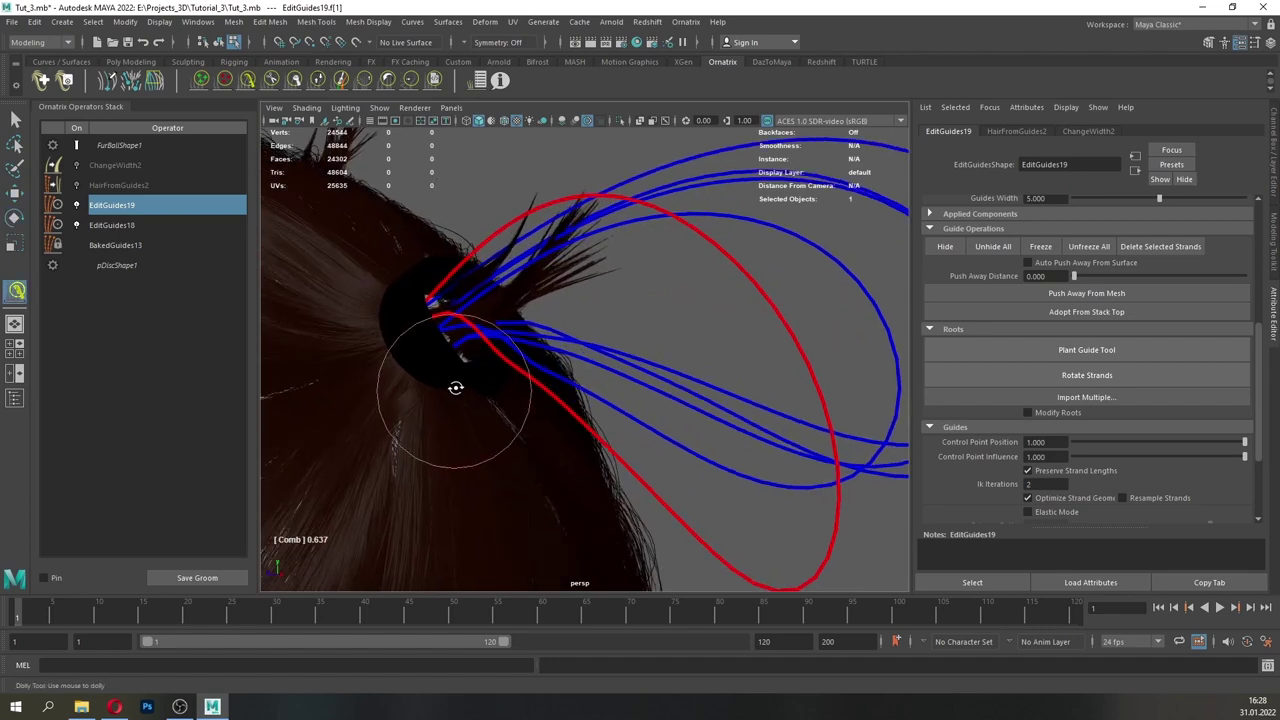
mouse_move(454, 386)
alt+mouse_down()
mouse_move(399, 351)
mouse_move(519, 340)
alt+mouse_up()
click(410, 82)
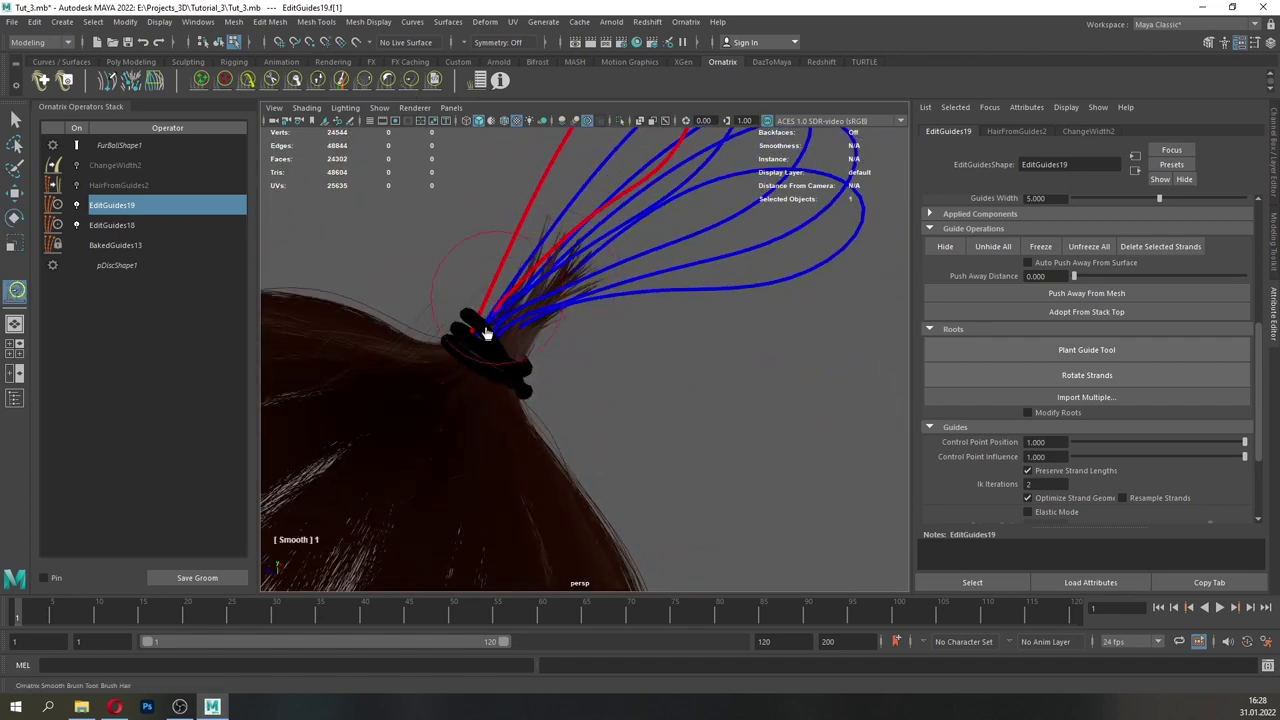
- Add a Strand Symmetry operator to mirror the looped guides onto the other hair tie and save the scene
click(685, 21)
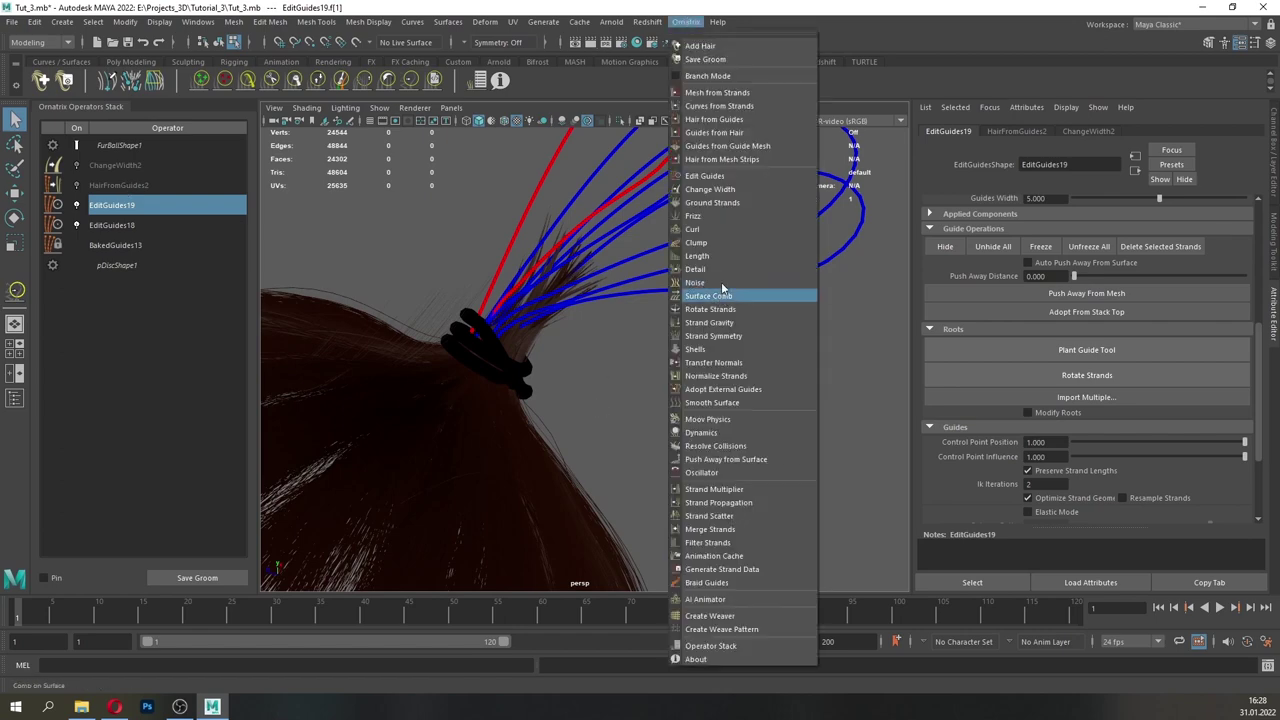
click(718, 325)
alt+right_drag(701, 380, 591, 434)
alt+drag(591, 434, 655, 430)
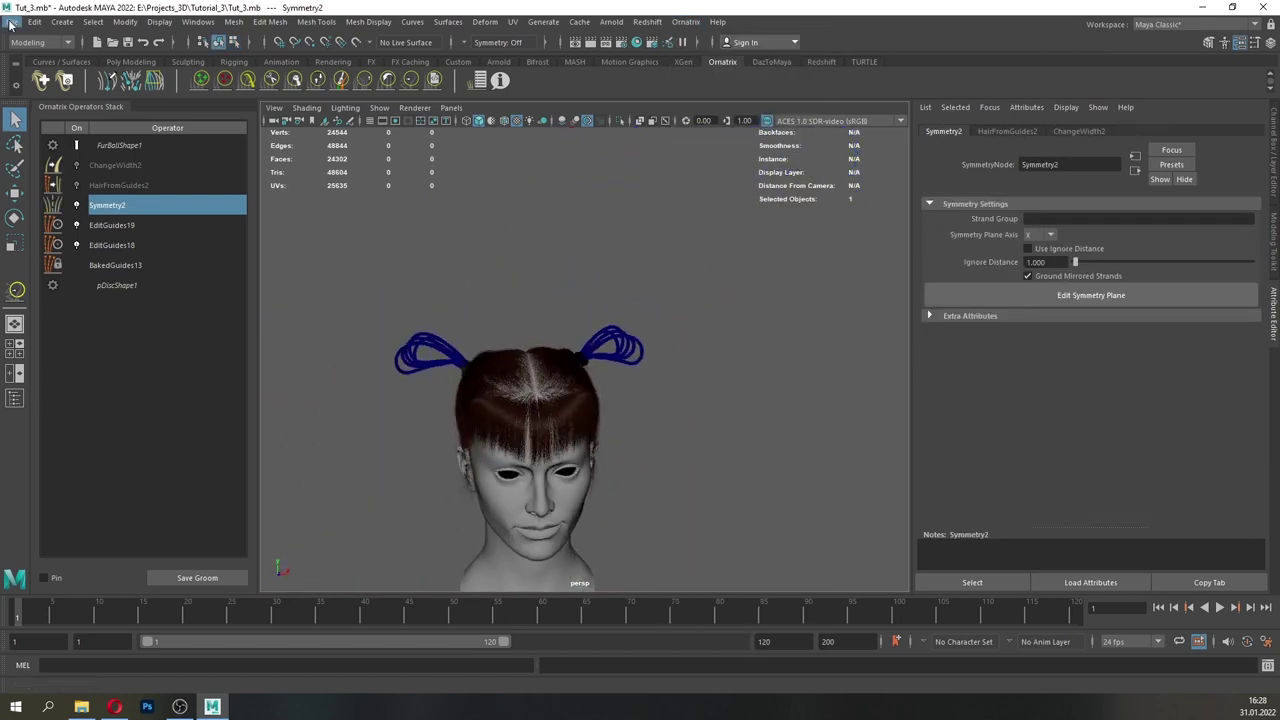
click(12, 22)
click(58, 84)
- Enable the Change Width operator, flatten its width ramp and set the width to 0.025
click(115, 165)
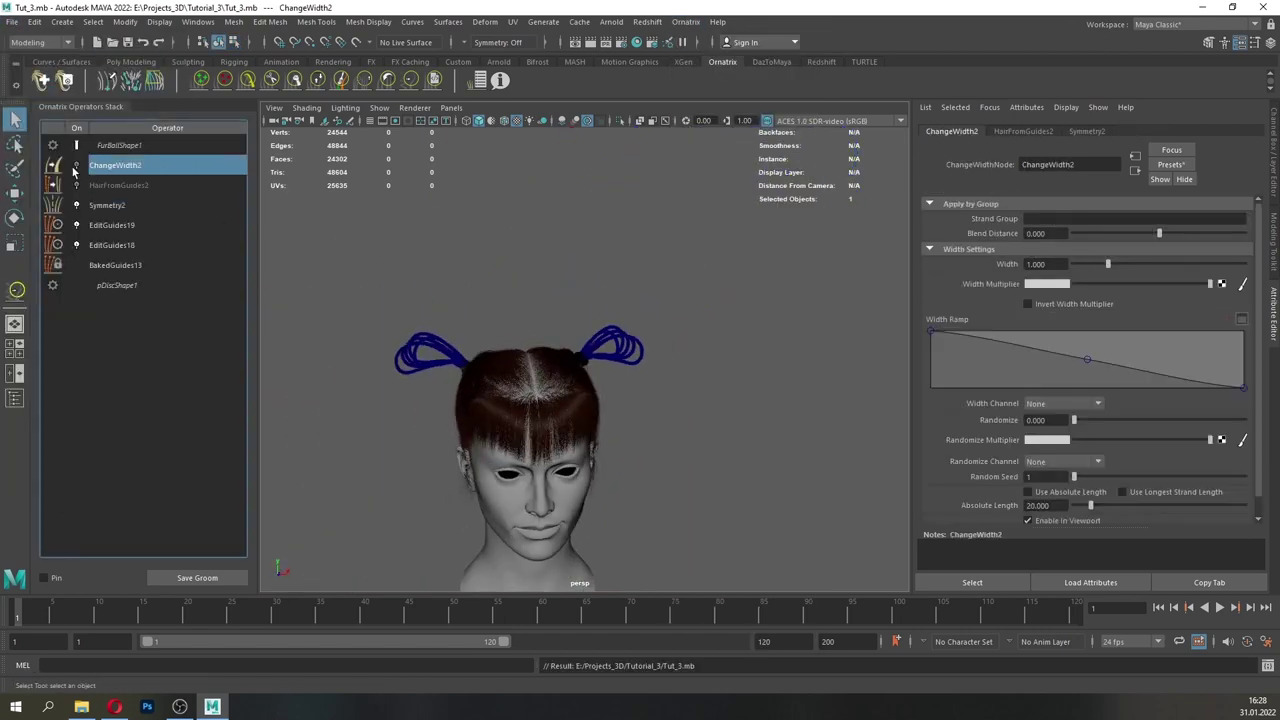
click(75, 169)
right_click(1047, 358)
click(1089, 405)
drag(1046, 265, 1010, 261)
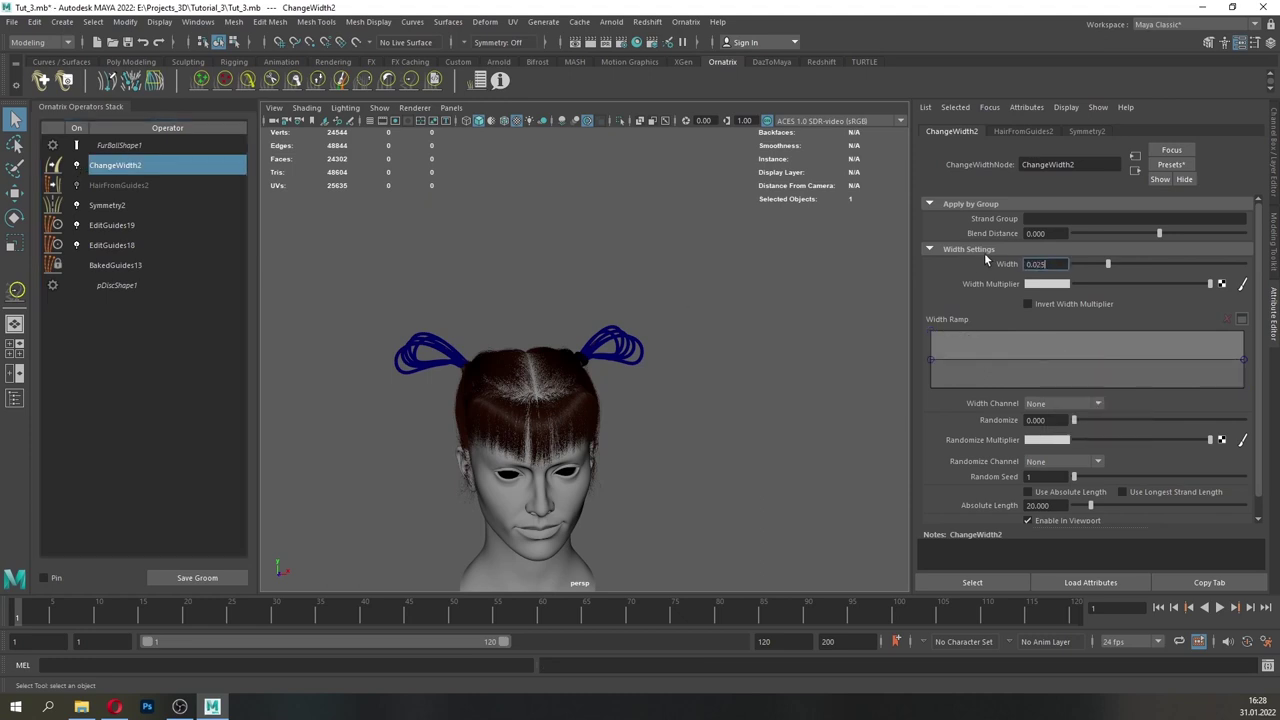
- Enable the Hair From Guides operator to fill both loops with hair, check both buns and save the scene
click(118, 145)
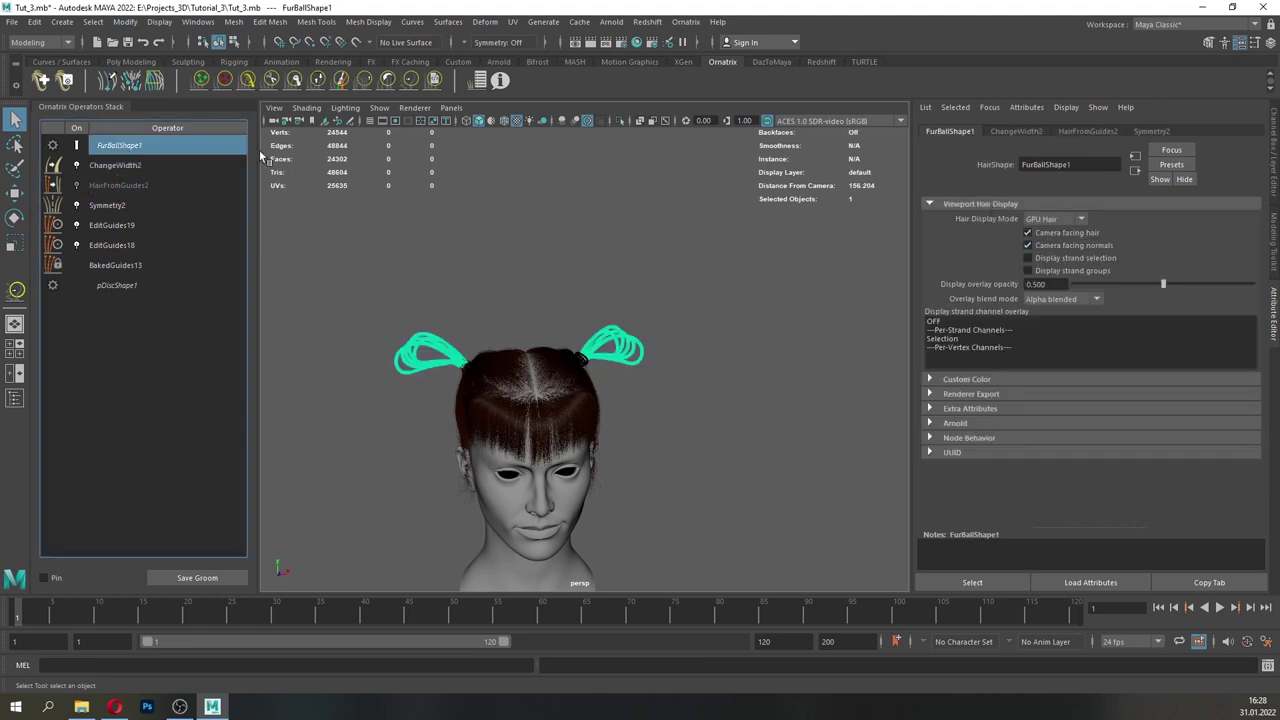
click(110, 185)
alt+drag(508, 394, 550, 442)
alt+drag(661, 397, 574, 363)
scroll(580, 388, up, 4)
alt+drag(588, 408, 668, 430)
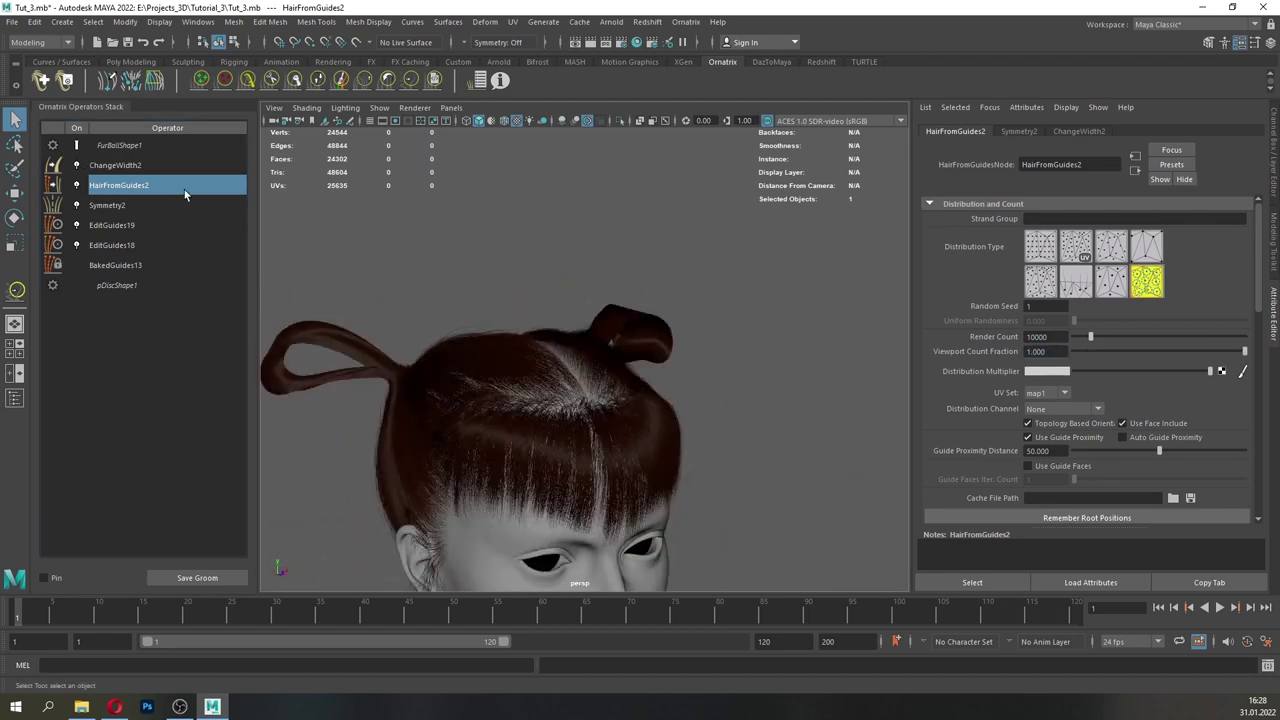
click(150, 146)
alt+drag(586, 366, 466, 358)
click(13, 22)
click(42, 75)
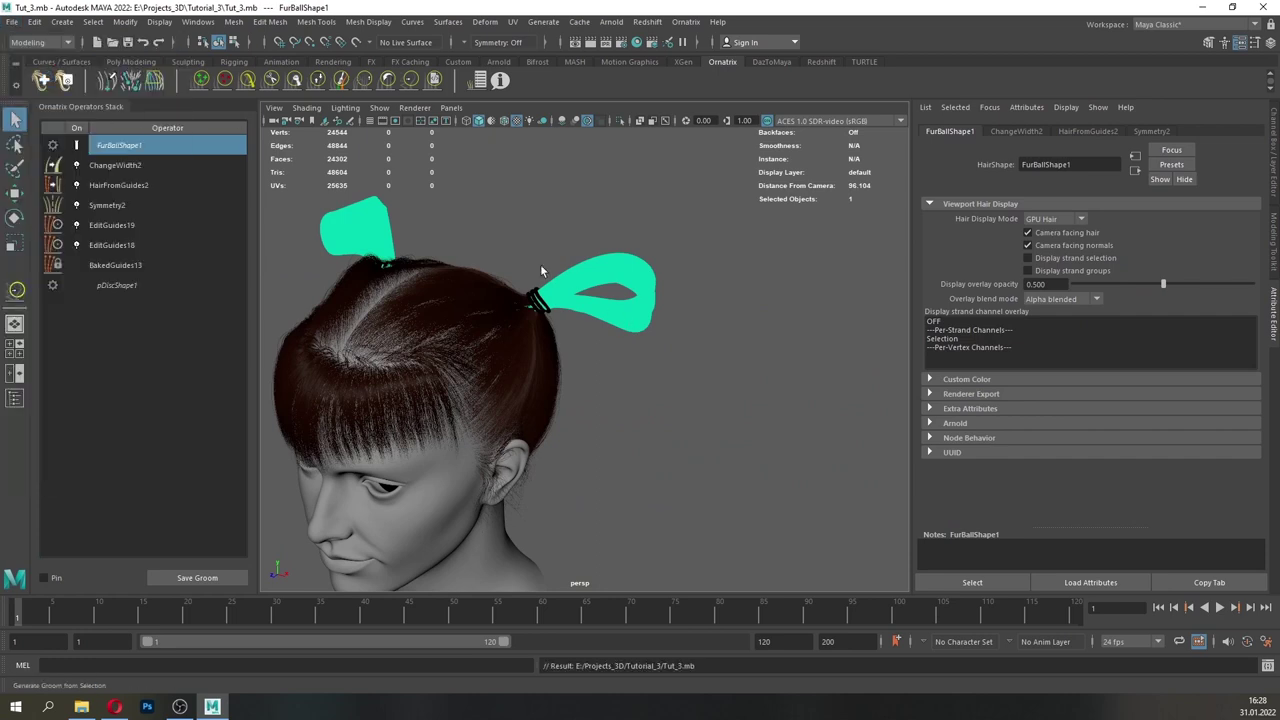
- Assign a new Hair Tube Shader material to the looped bun hair
right_drag(599, 423, 563, 559)
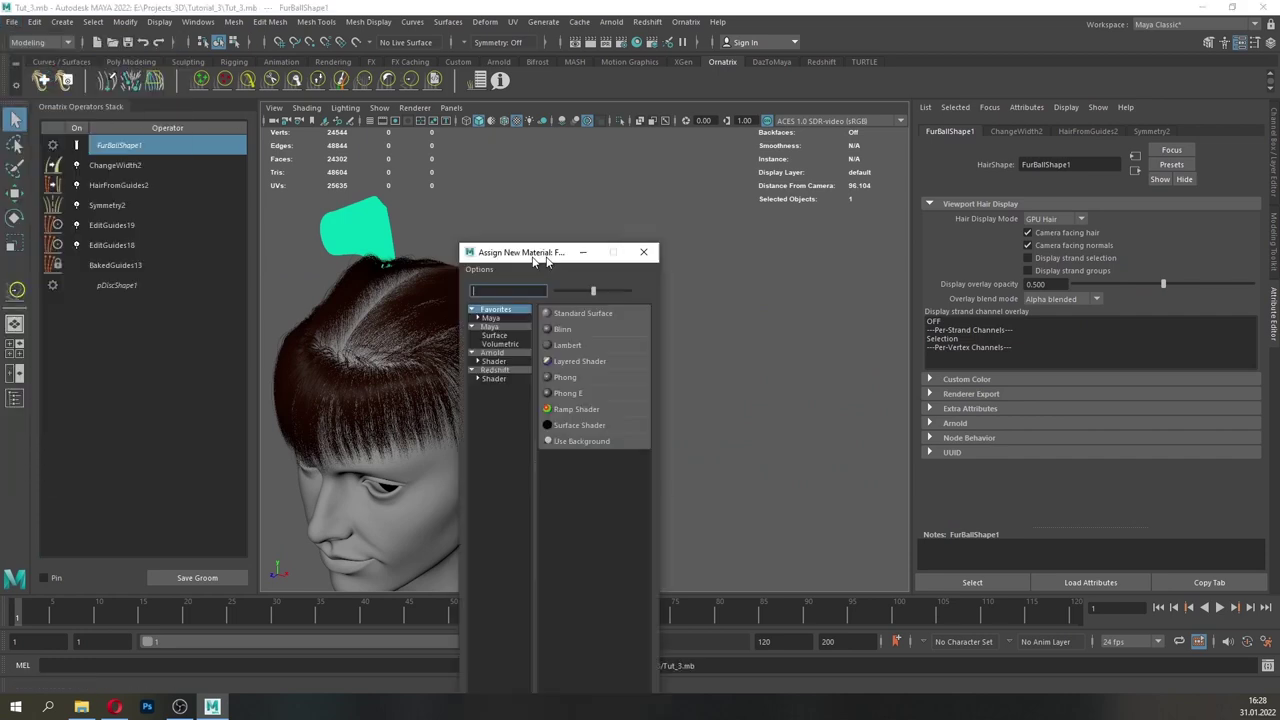
drag(539, 257, 553, 257)
click(512, 328)
click(511, 290)
text(ha)
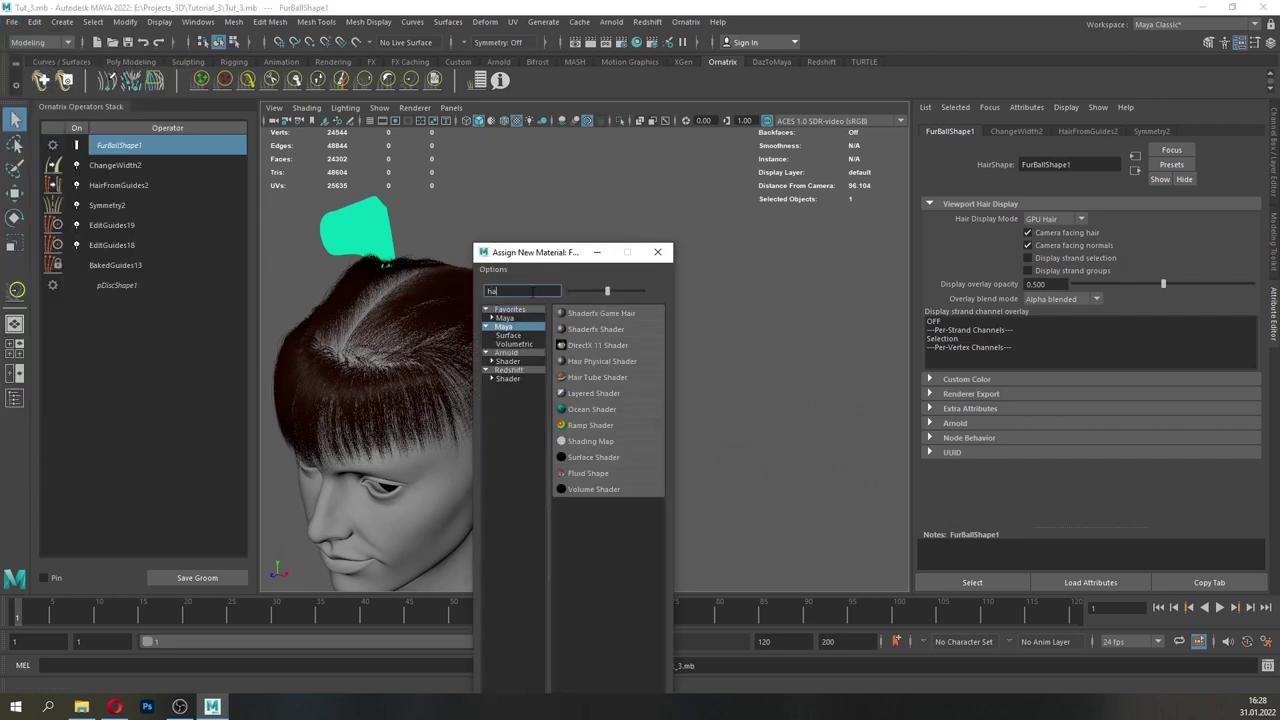
click(611, 381)
- Select Main_hair in the Outliner and assign the existing Hair Tube Shader to its hair shape
click(152, 168)
mouse_move(590, 385)
alt+mouse_down()
mouse_move(563, 380)
mouse_move(604, 389)
alt+mouse_up()
click(198, 22)
click(220, 166)
click(222, 231)
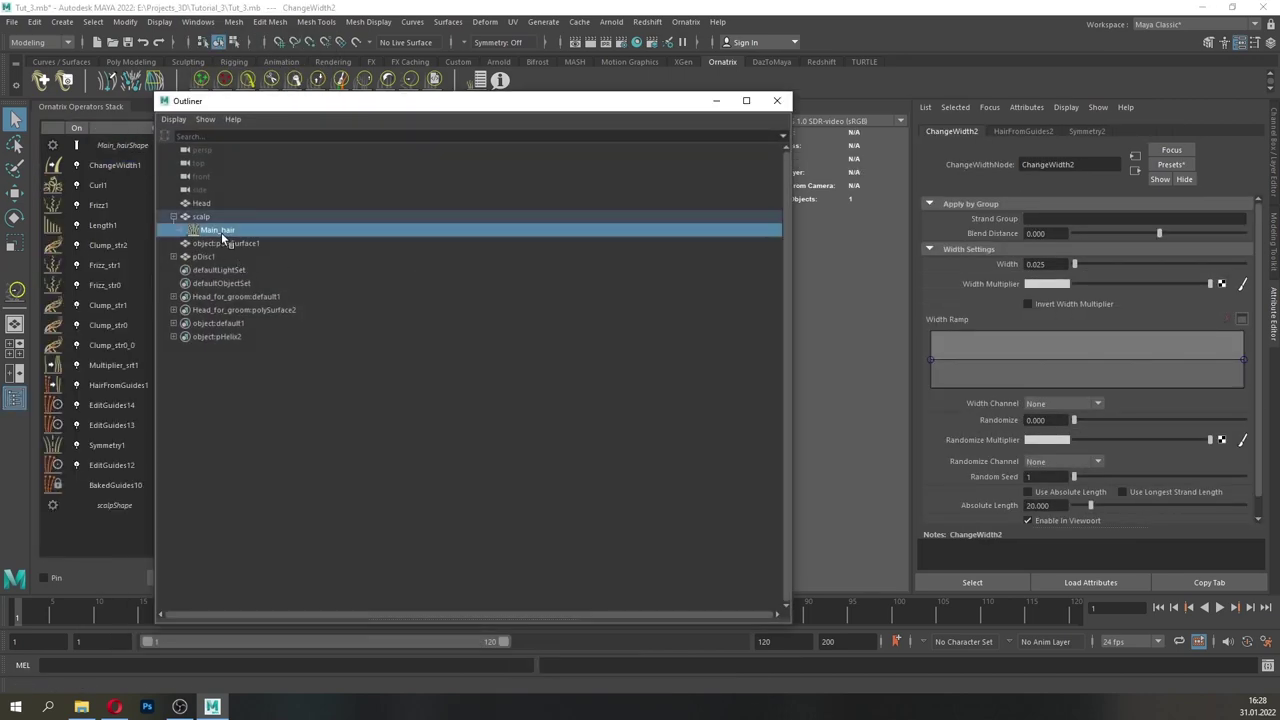
click(716, 101)
click(133, 146)
right_drag(426, 330, 540, 623)
- Select the looped bun hair under pDisc1 in the Outliner and make its upper Edit Guides operator active
click(199, 21)
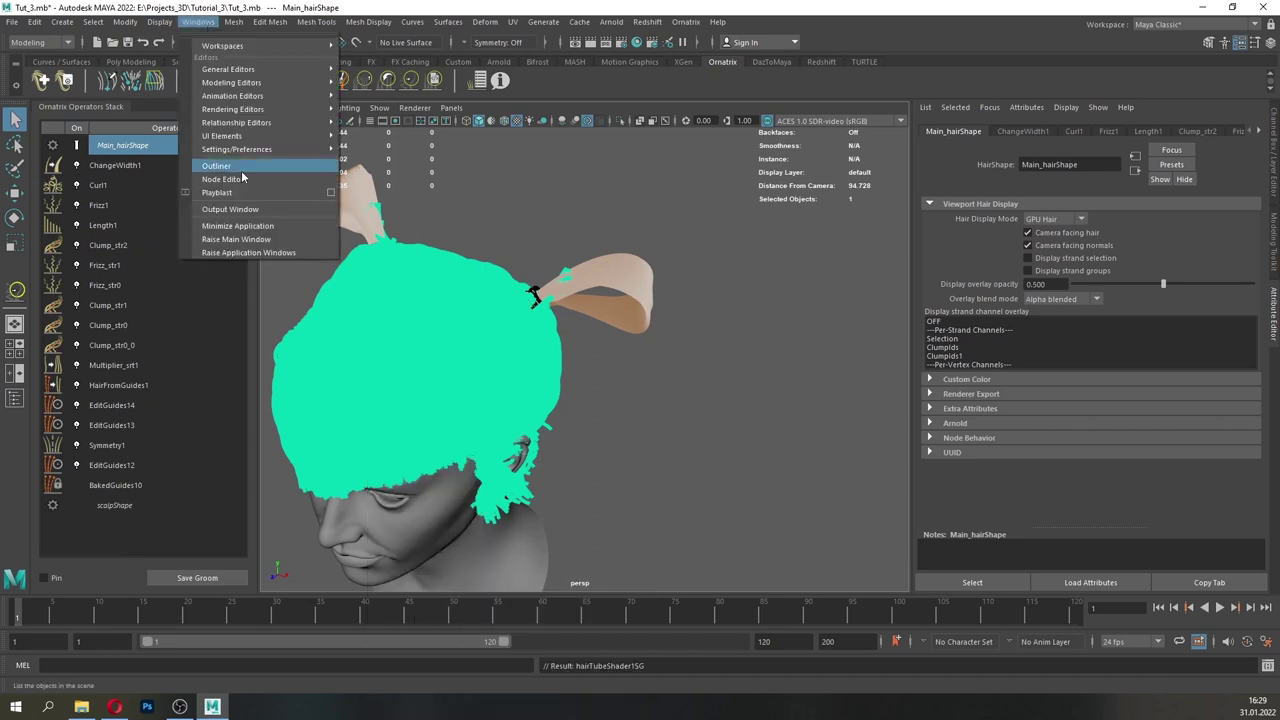
click(240, 166)
click(213, 271)
click(716, 101)
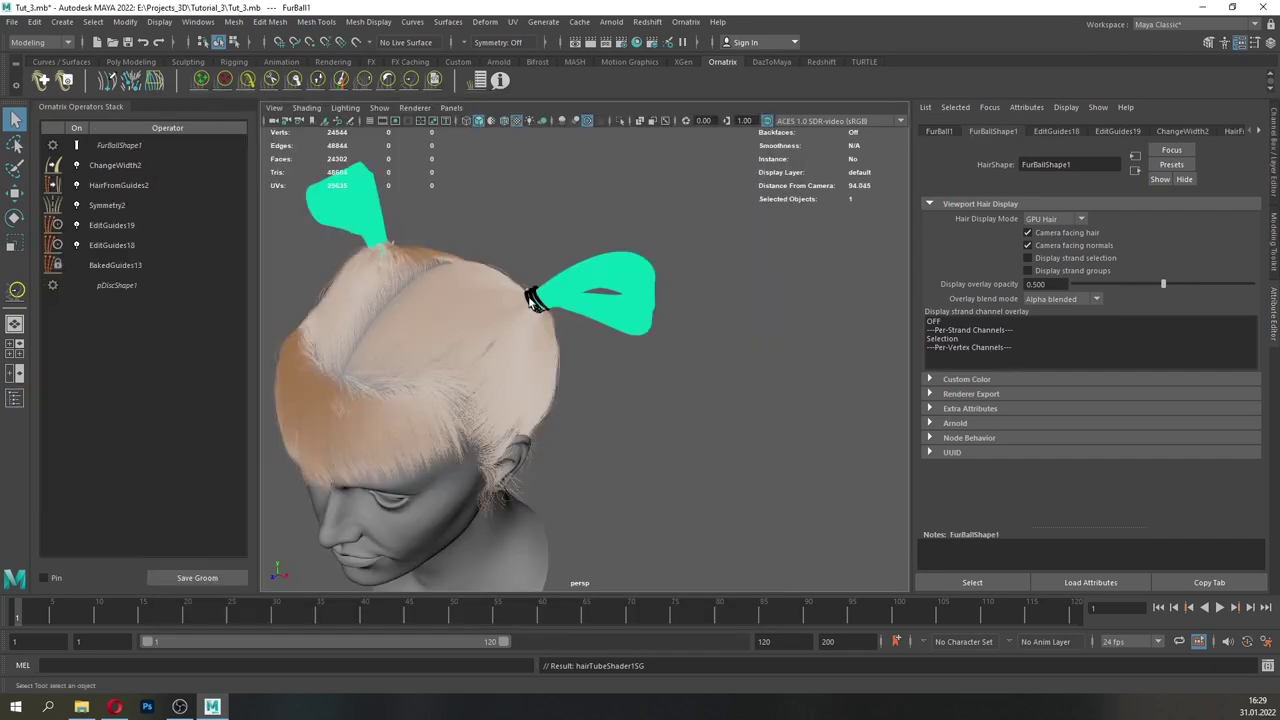
alt+drag(531, 310, 559, 145)
click(150, 227)
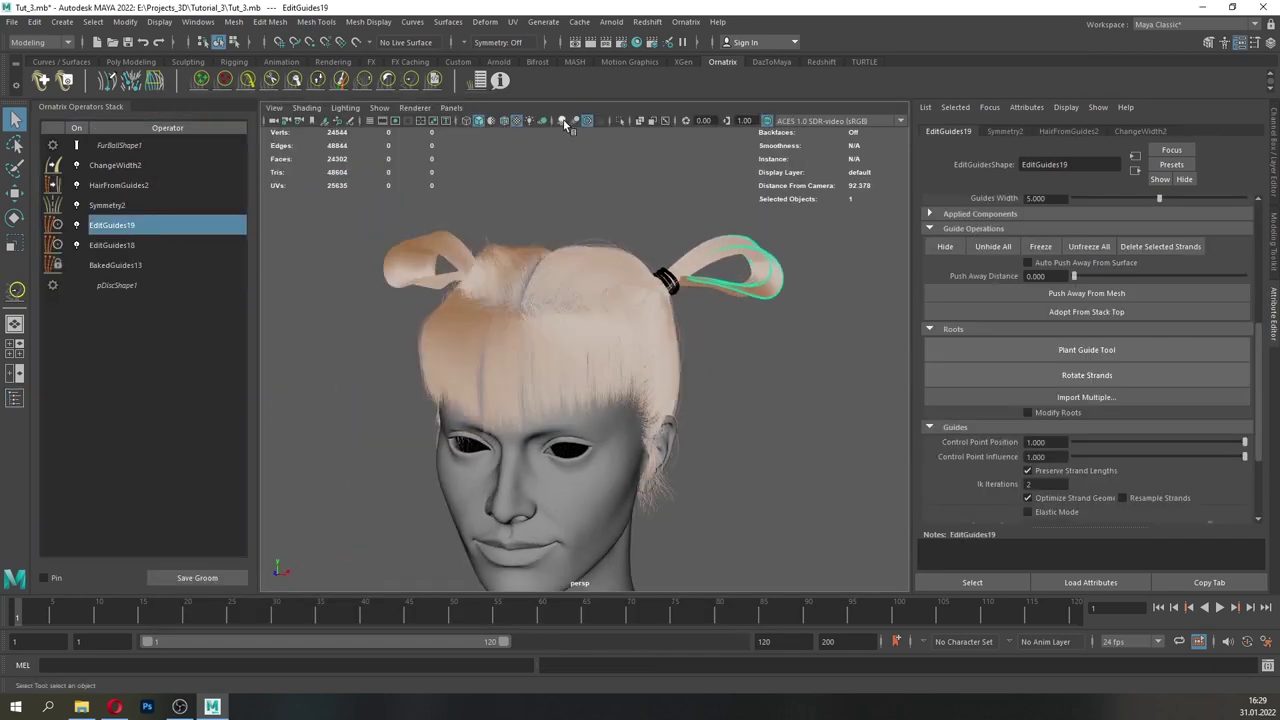
- Turn on screen space ambient occlusion in the viewport and inspect the shaded hair from the side
click(563, 121)
alt+drag(690, 240, 631, 257)
click(563, 120)
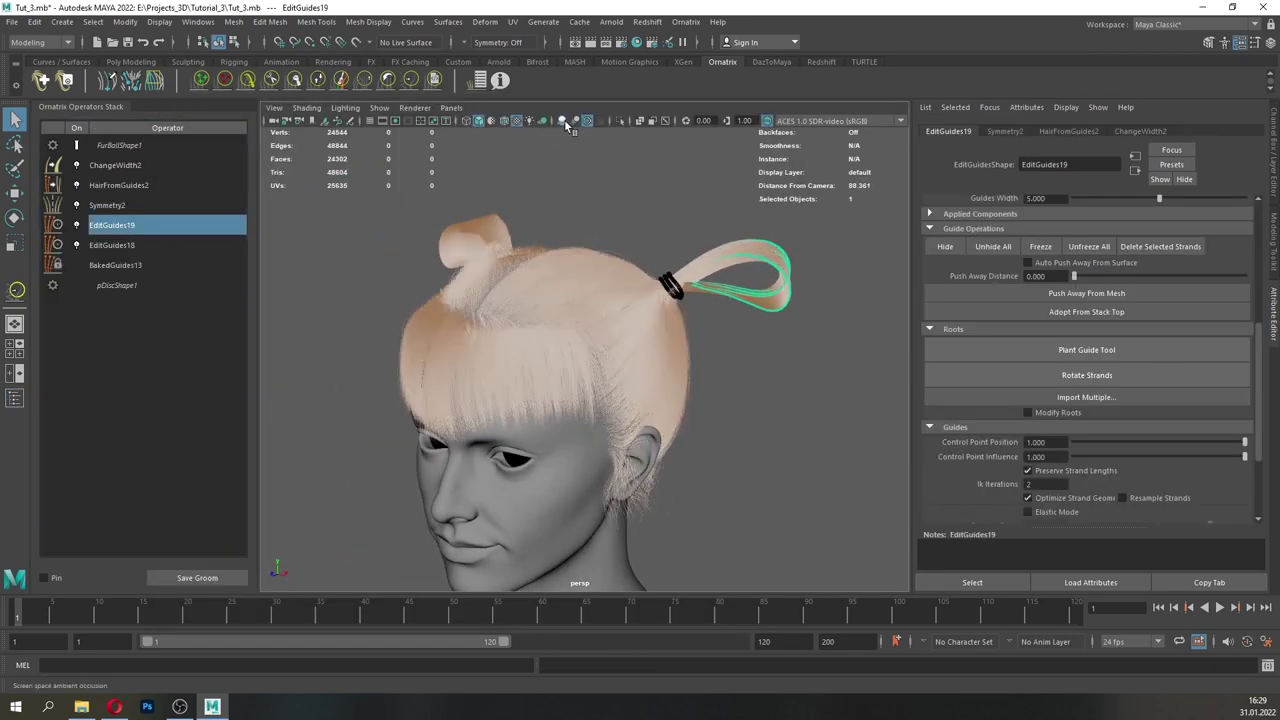
click(563, 120)
alt+right_drag(551, 258, 680, 394)
alt+drag(680, 394, 614, 387)
alt+right_drag(614, 387, 689, 380)
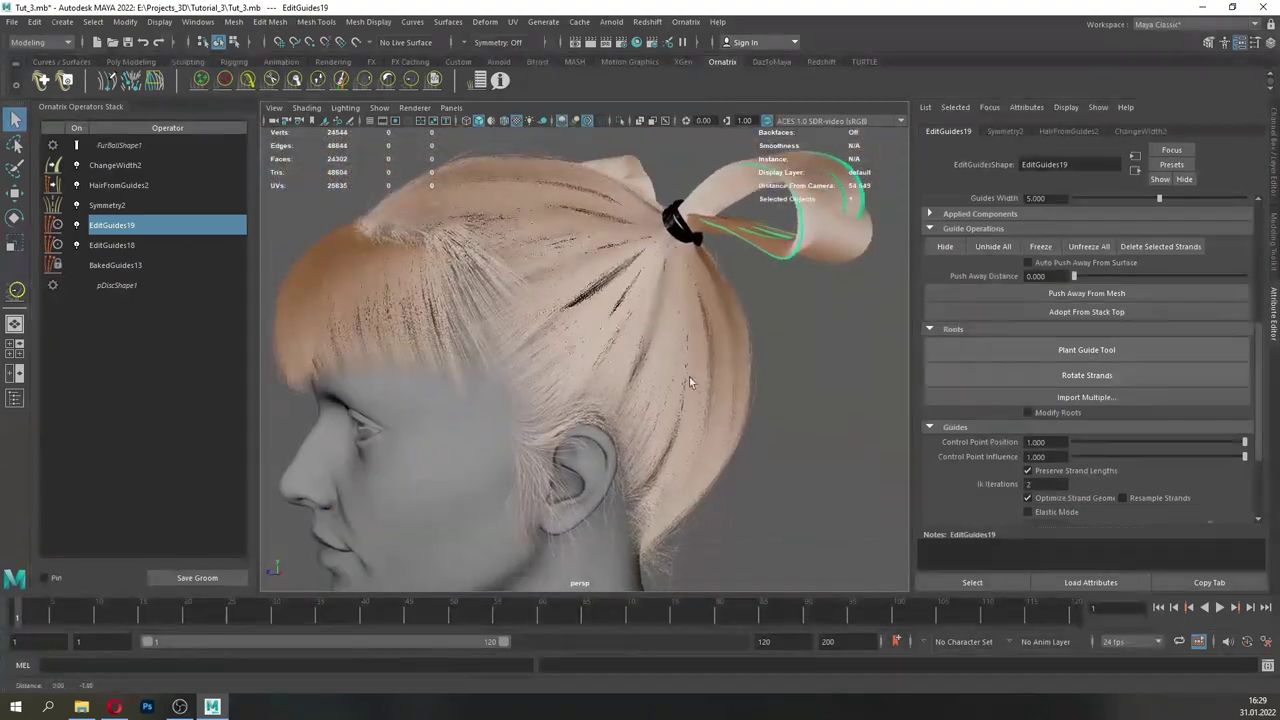
- Set the HairFromGuides2 render count to 30000 and the ChangeWidth2 width to 0.02
alt+drag(689, 380, 680, 438)
mouse_move(680, 438)
alt+right_down()
mouse_move(694, 440)
mouse_move(662, 428)
alt+right_up()
alt+drag(662, 428, 637, 420)
alt+middle_drag(637, 420, 590, 425)
alt+drag(590, 425, 672, 458)
click(130, 207)
click(125, 185)
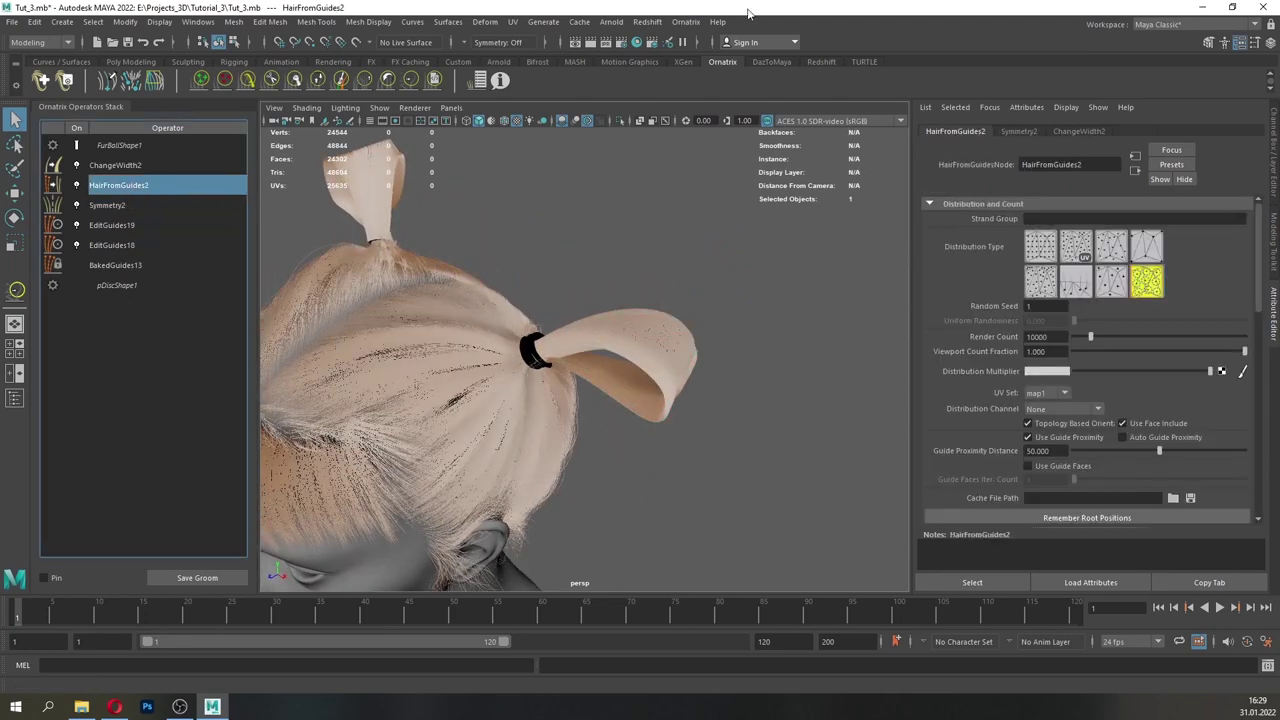
drag(1032, 337, 1002, 336)
text(3)
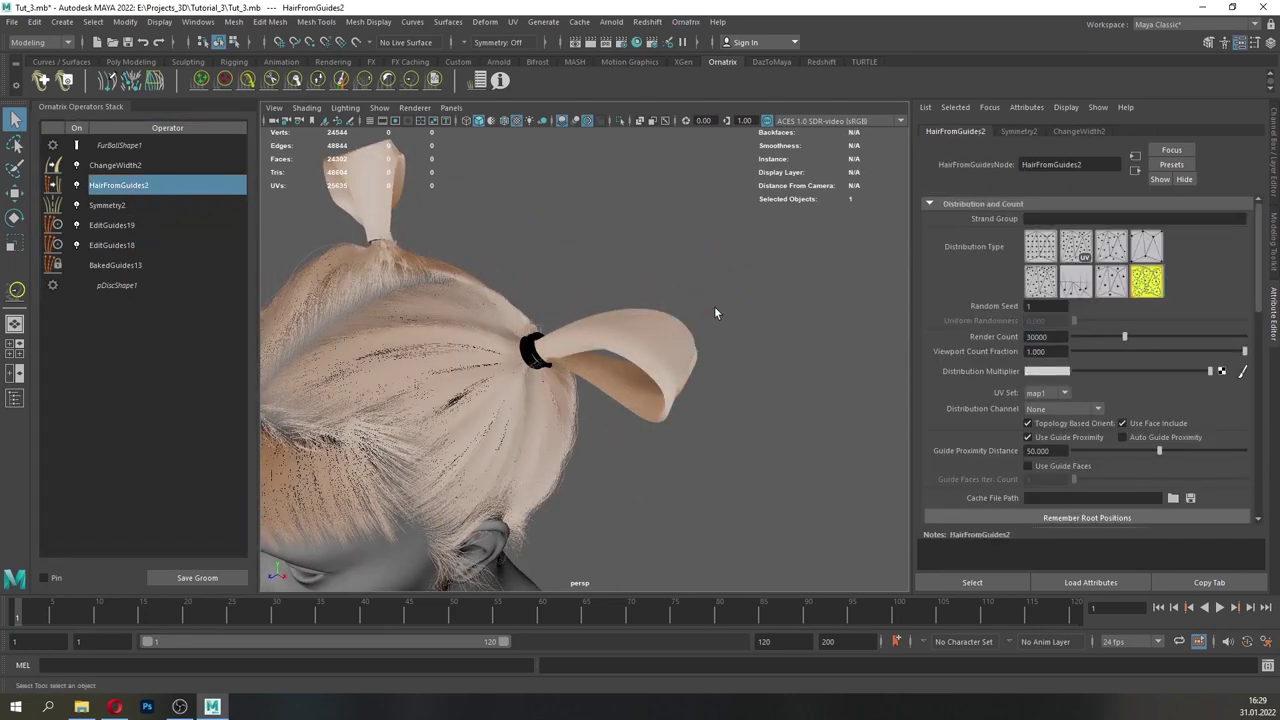
click(109, 167)
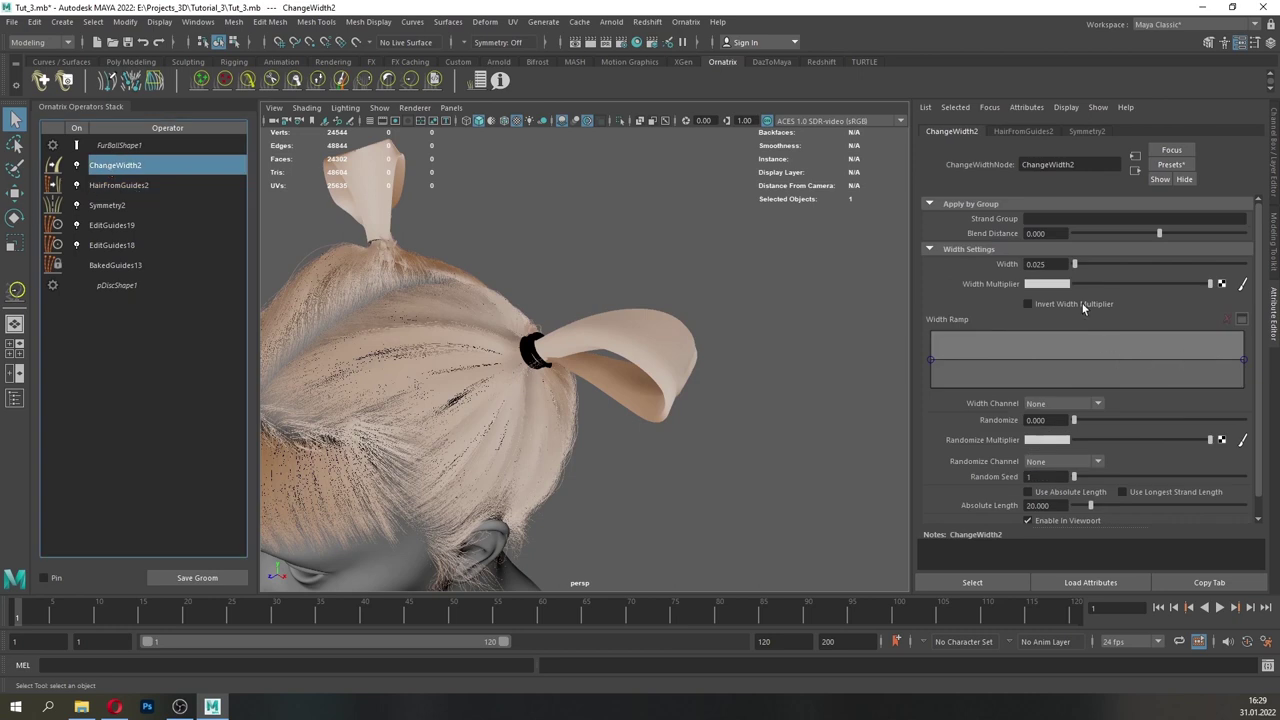
double_click(1038, 264)
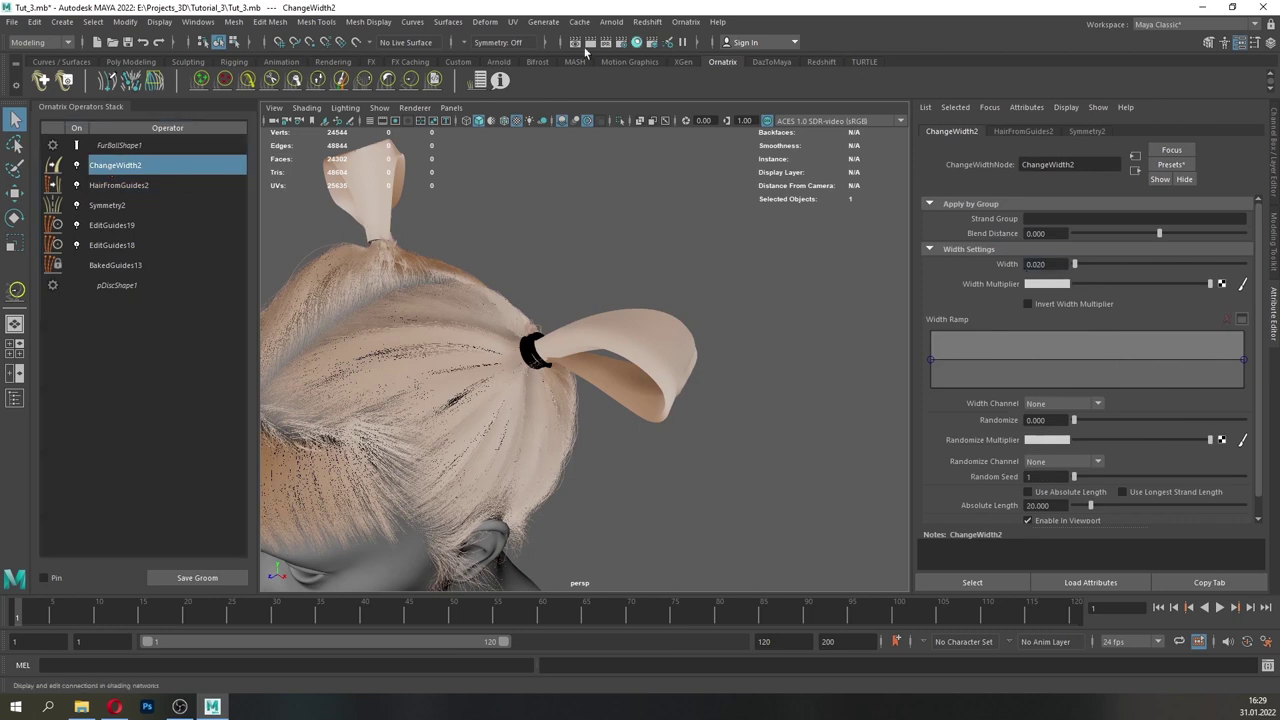
- Add a Clump operator above HairFromGuides2 and raise the root and middle points of its amount ramp
click(118, 185)
click(685, 21)
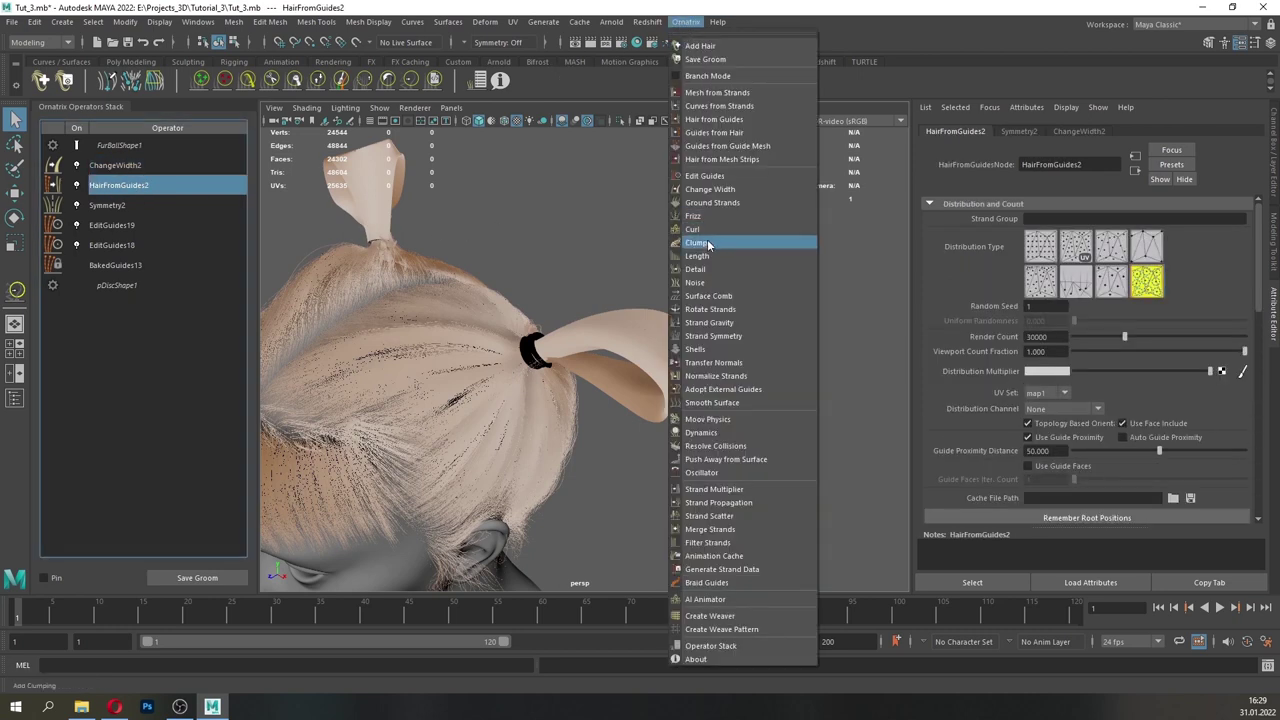
click(715, 243)
drag(931, 334, 932, 289)
drag(1086, 307, 1052, 283)
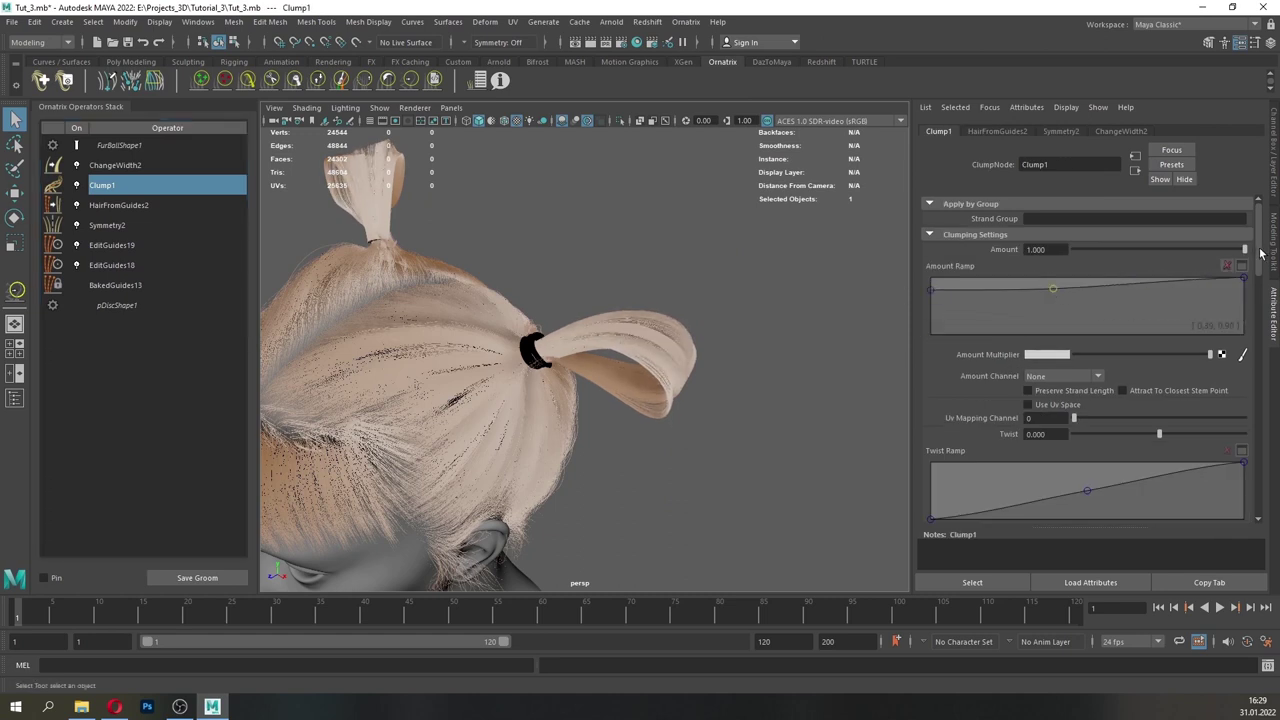
- Set the Clump1 clump count to 450 with the Random method and create the clumps
drag(1259, 252, 1270, 359)
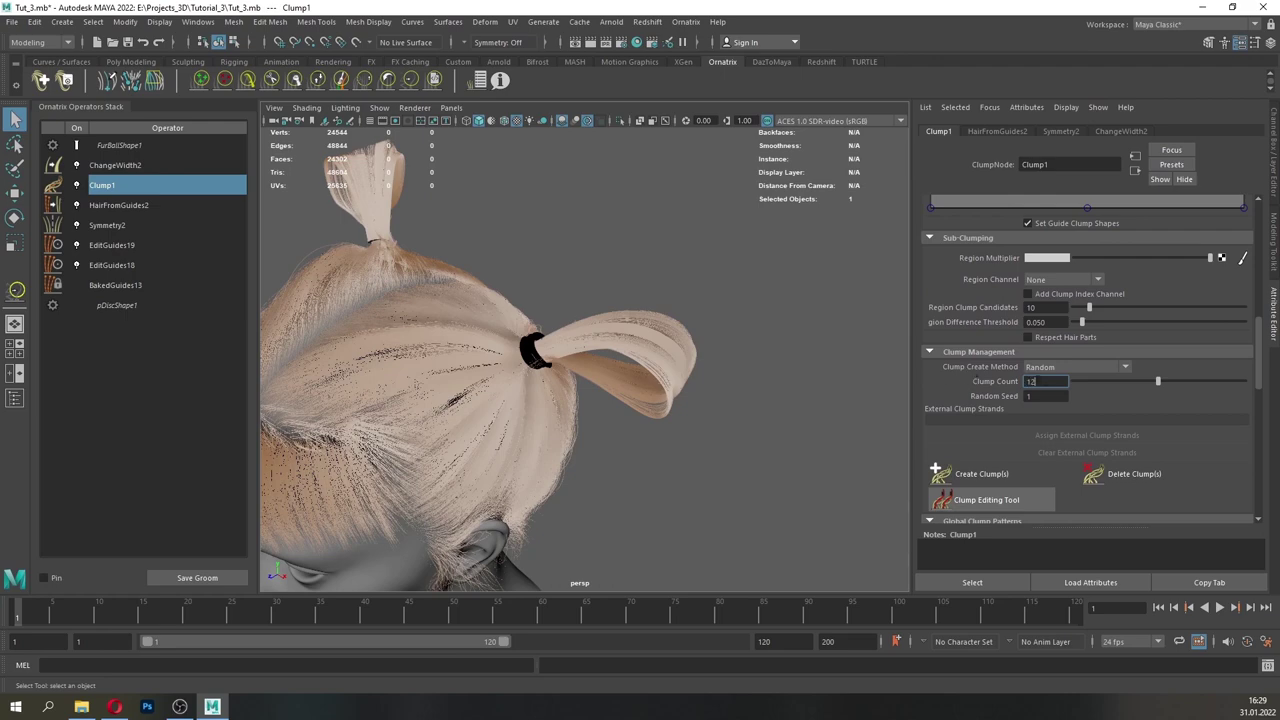
text(800)
key(Return)
click(946, 474)
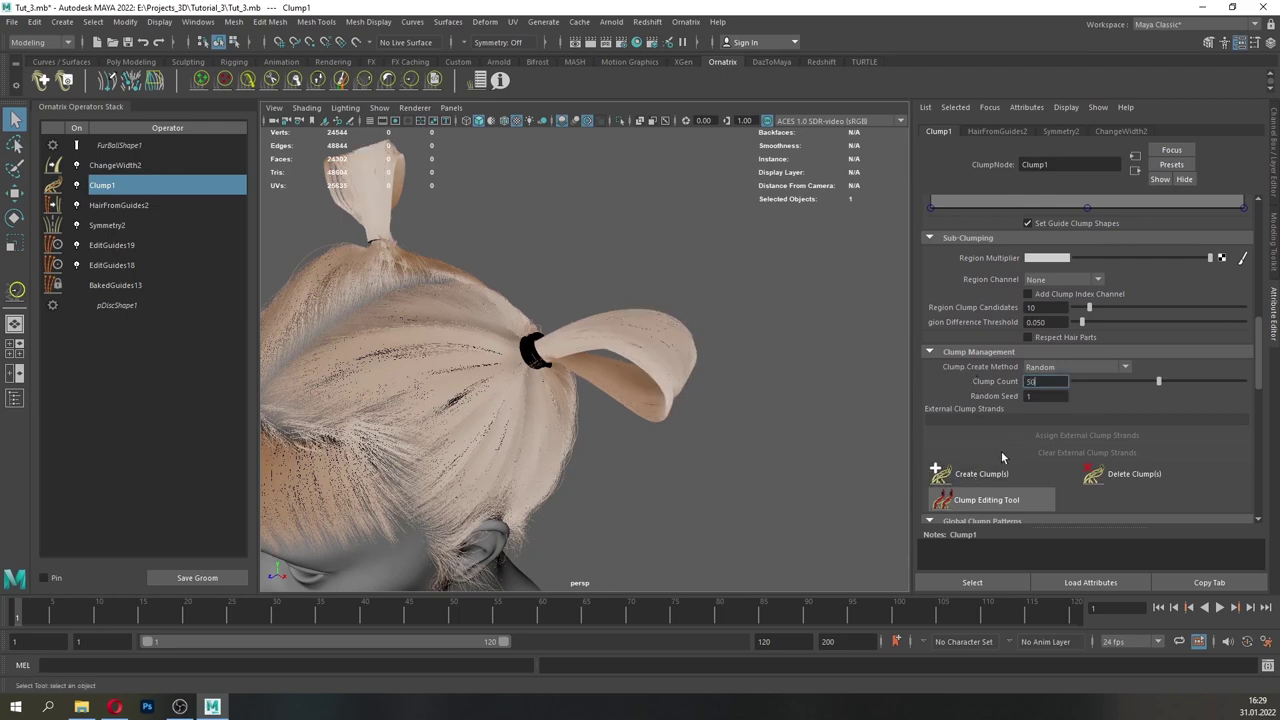
alt+drag(635, 367, 740, 397)
alt+middle_drag(740, 397, 642, 424)
alt+right_drag(642, 424, 862, 506)
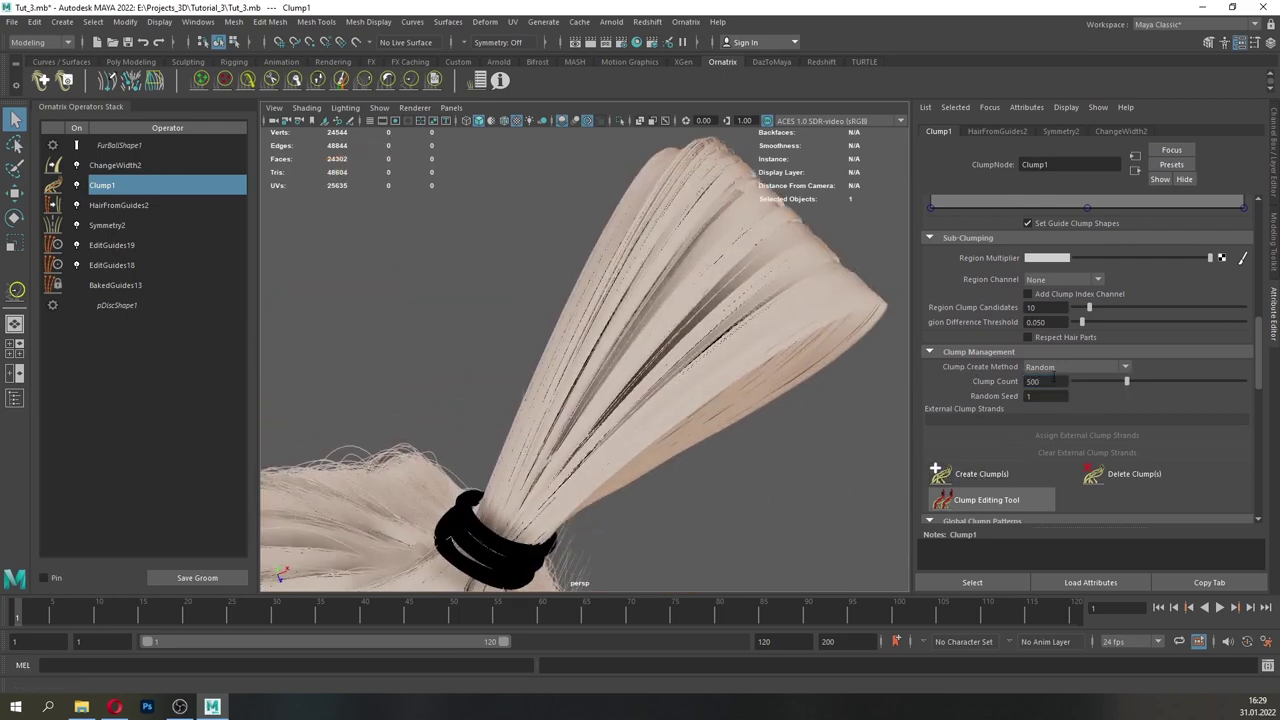
click(981, 475)
- Turn off ChangeWidth2, Clump1 and HairFromGuides2 and start strand editing in the EditGuides19 operator
alt+drag(774, 371, 770, 335)
drag(77, 166, 77, 204)
click(116, 229)
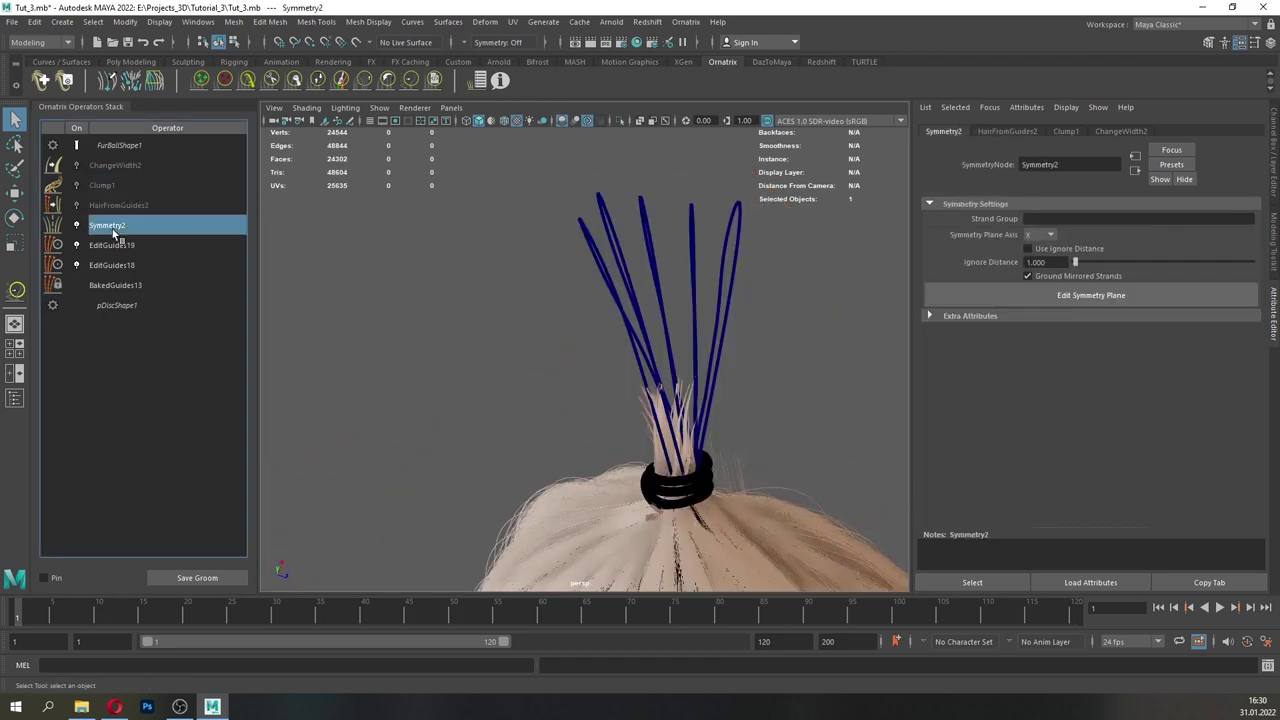
click(116, 246)
drag(1259, 332, 1250, 212)
click(1038, 225)
- Select individual bun guide loops and rotate them outward to spread the fan wider on both sides
click(613, 284)
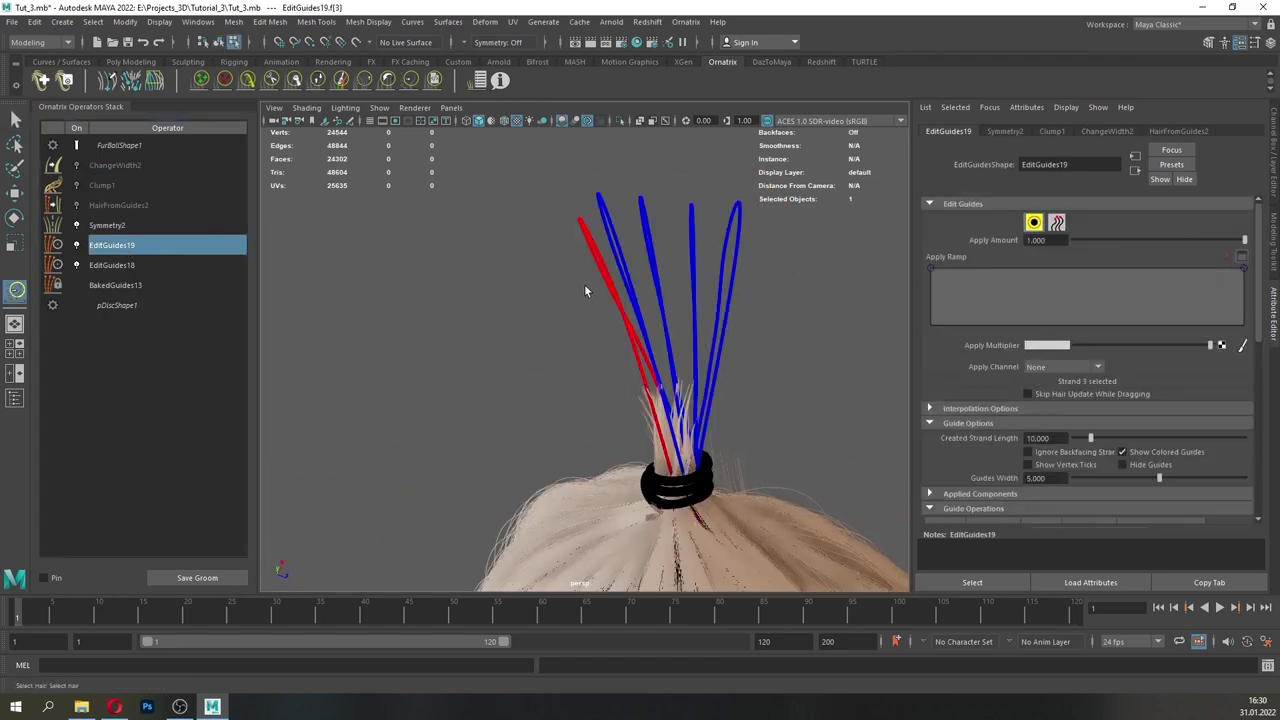
key(e)
drag(675, 450, 710, 441)
click(648, 350)
click(612, 390)
click(710, 391)
click(689, 366)
- Leave guide editing, turn HairFromGuides2, Clump1 and ChangeWidth2 back on, and check the widened buns
click(16, 120)
click(105, 206)
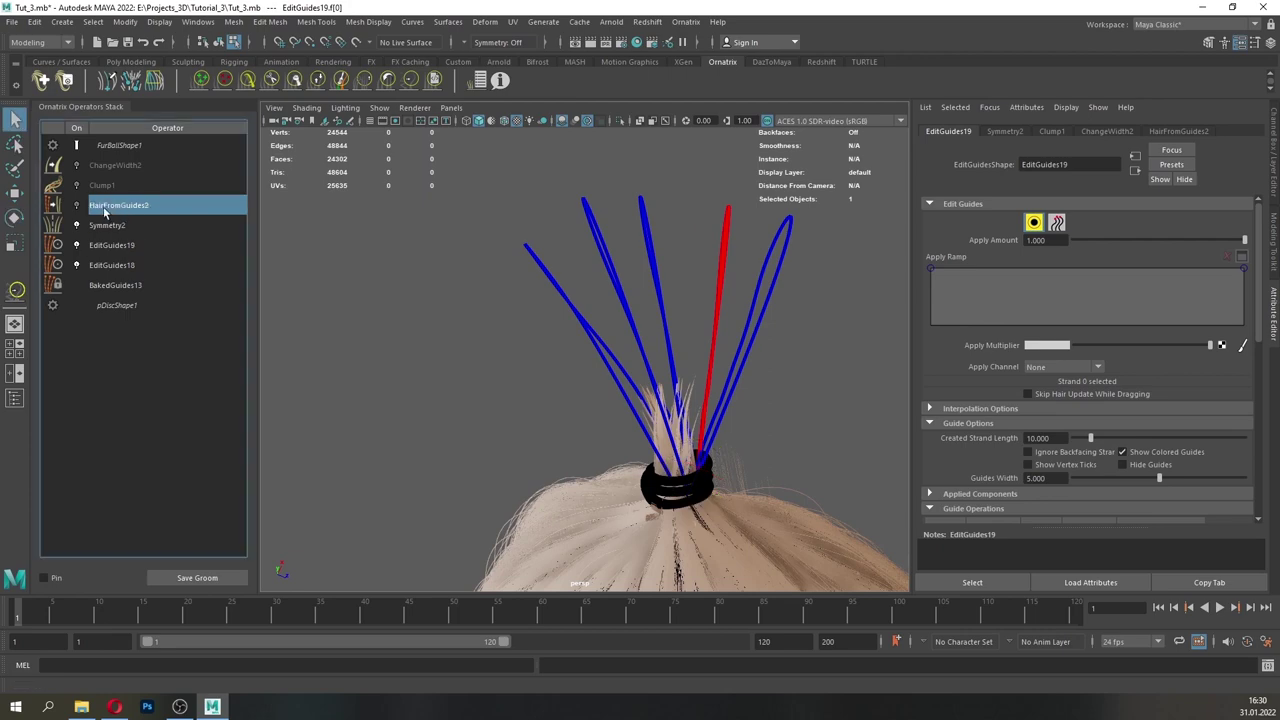
click(77, 205)
click(77, 185)
click(77, 166)
mouse_move(580, 415)
alt+mouse_down()
mouse_move(478, 342)
mouse_move(600, 426)
mouse_move(602, 405)
alt+mouse_up()
scroll(480, 344, down, 3)
scroll(602, 405, up, 5)
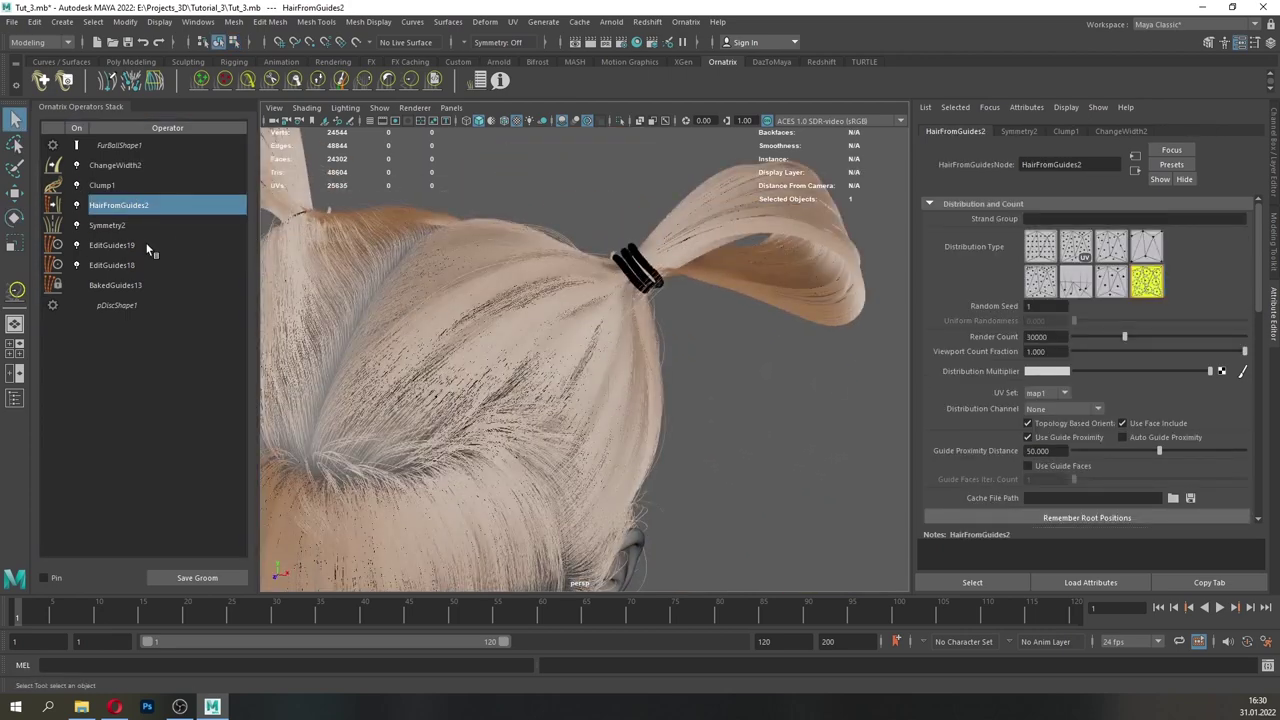
scroll(509, 314, down, 4)
alt+drag(509, 314, 520, 337)
scroll(520, 337, up, 3)
- Add a Frizz operator above Clump1, set its amount to 5 and lower its amount curve to zero at the tip
click(105, 186)
click(684, 24)
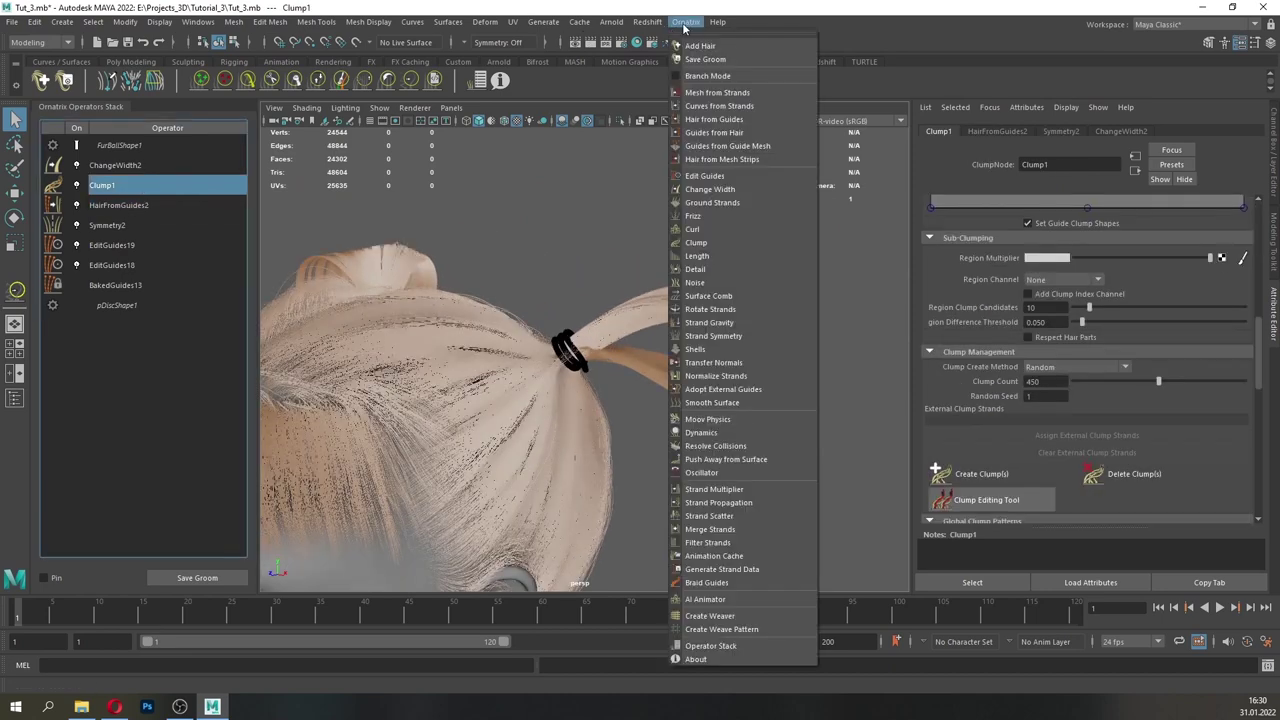
click(700, 216)
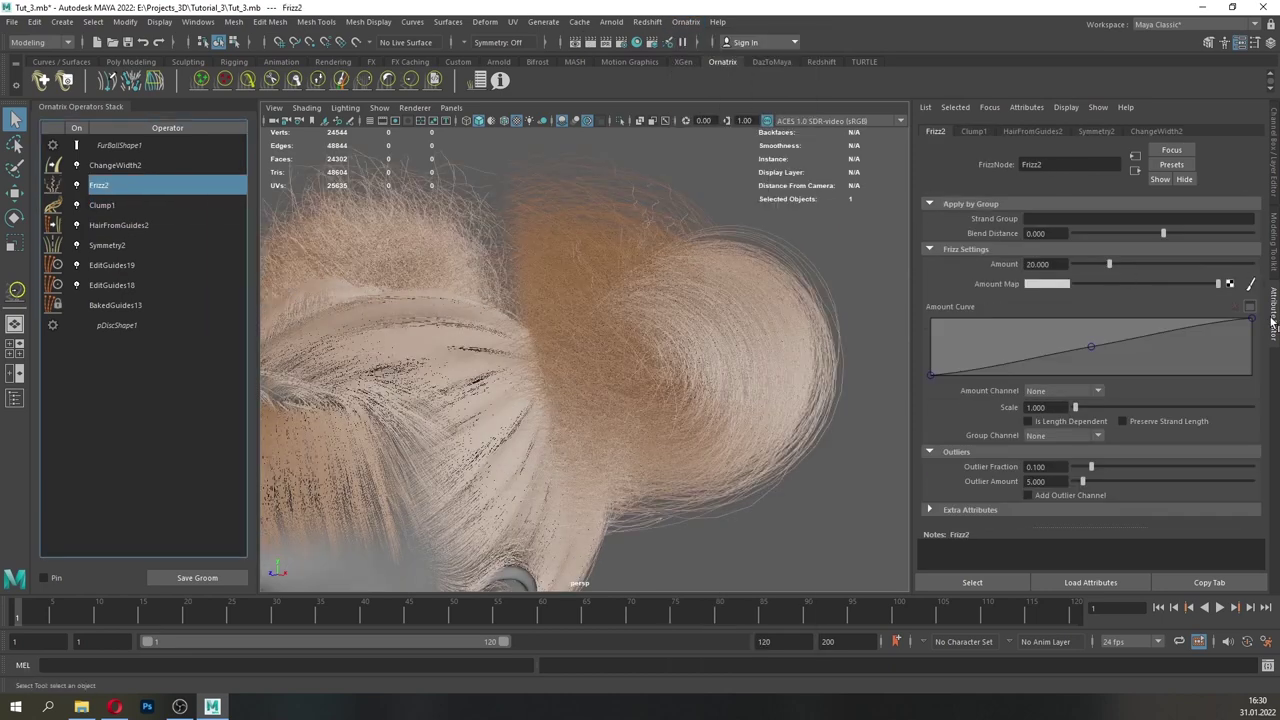
text(5)
key(Return)
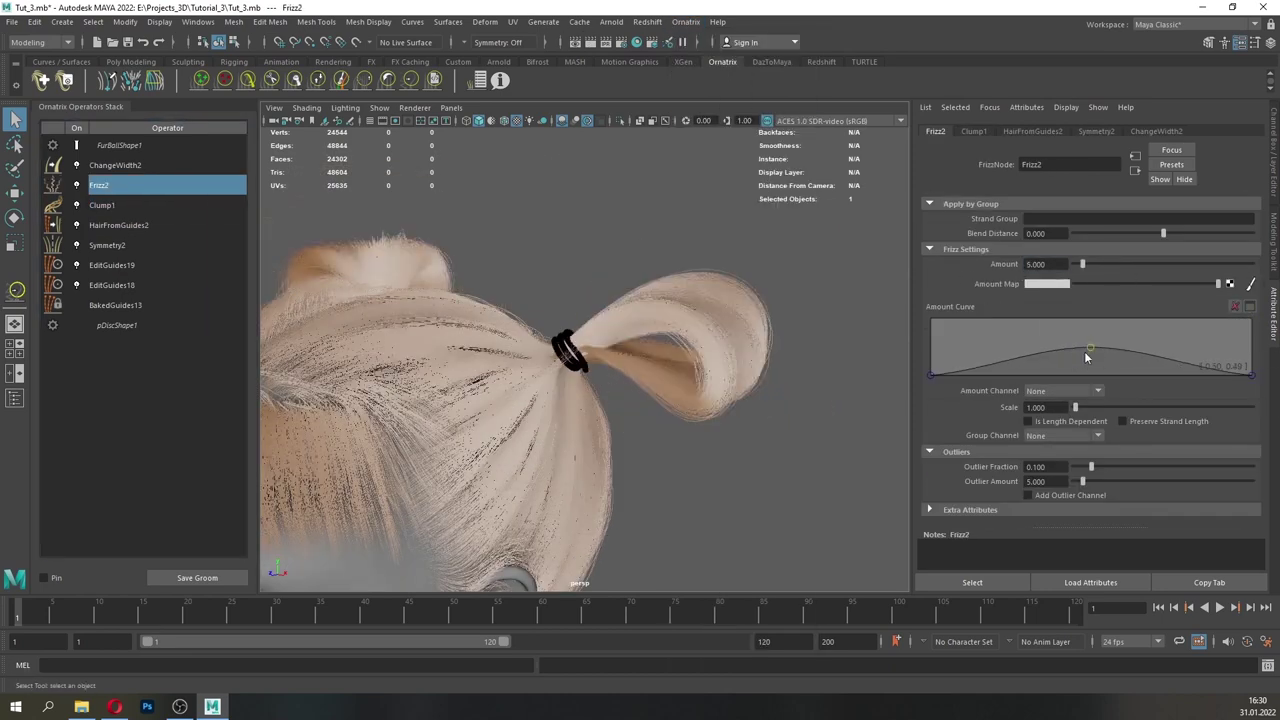
- Flatten the Frizz2 amount curve by lowering its middle point and adding low points near the root and tip
drag(1089, 348, 1057, 351)
alt+drag(646, 300, 806, 305)
alt+middle_drag(806, 305, 646, 323)
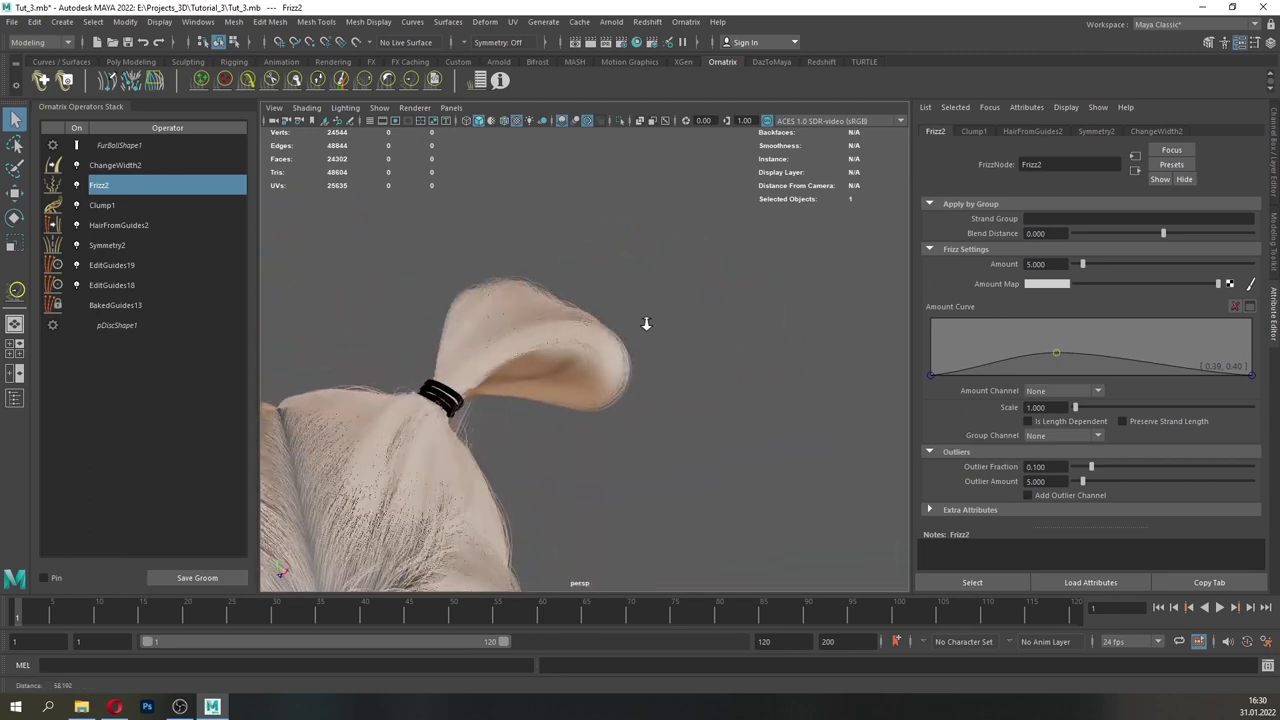
alt+right_drag(646, 323, 760, 335)
click(987, 361)
drag(1056, 352, 1102, 359)
click(1183, 363)
- Refine the Frizz2 amount curve by raising its middle point slightly and shifting the tip-side points so it tapers near the hair tie
alt+right_drag(520, 370, 412, 376)
alt+middle_drag(412, 376, 523, 342)
alt+drag(523, 342, 646, 380)
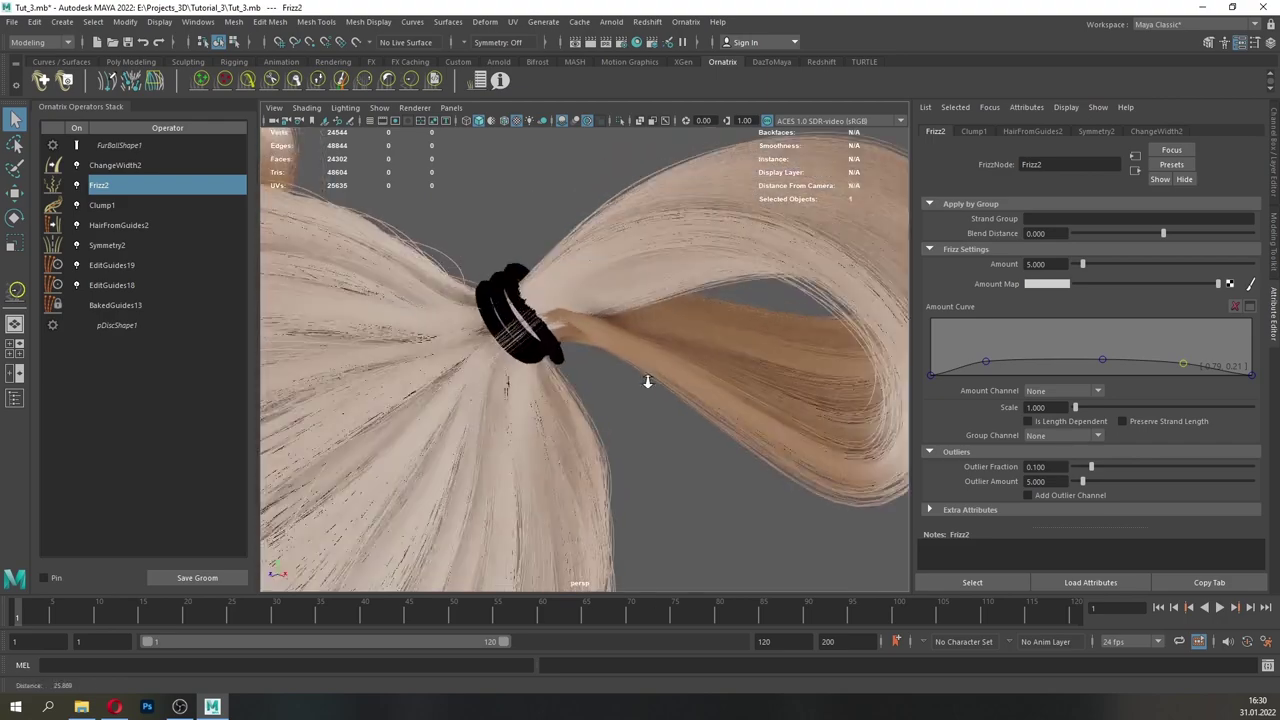
alt+right_drag(510, 381, 591, 383)
alt+drag(591, 383, 632, 408)
drag(1103, 361, 1106, 352)
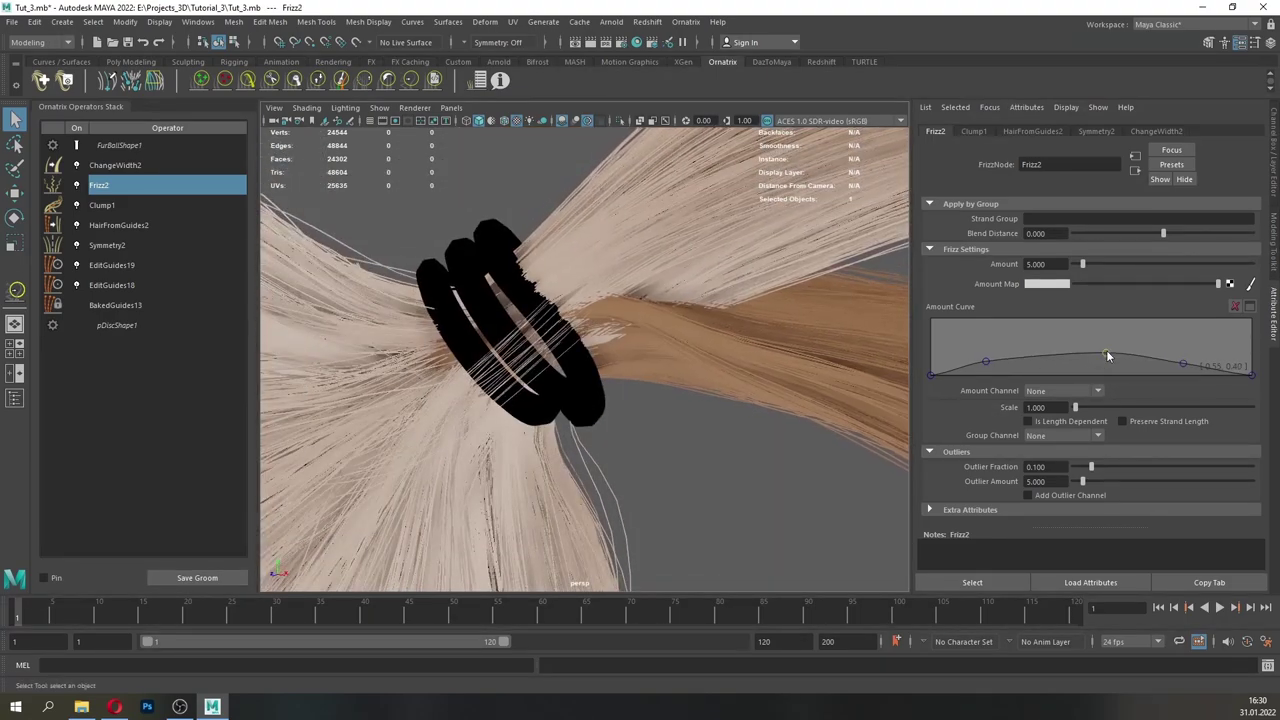
drag(1183, 363, 1216, 360)
alt+right_drag(726, 384, 723, 417)
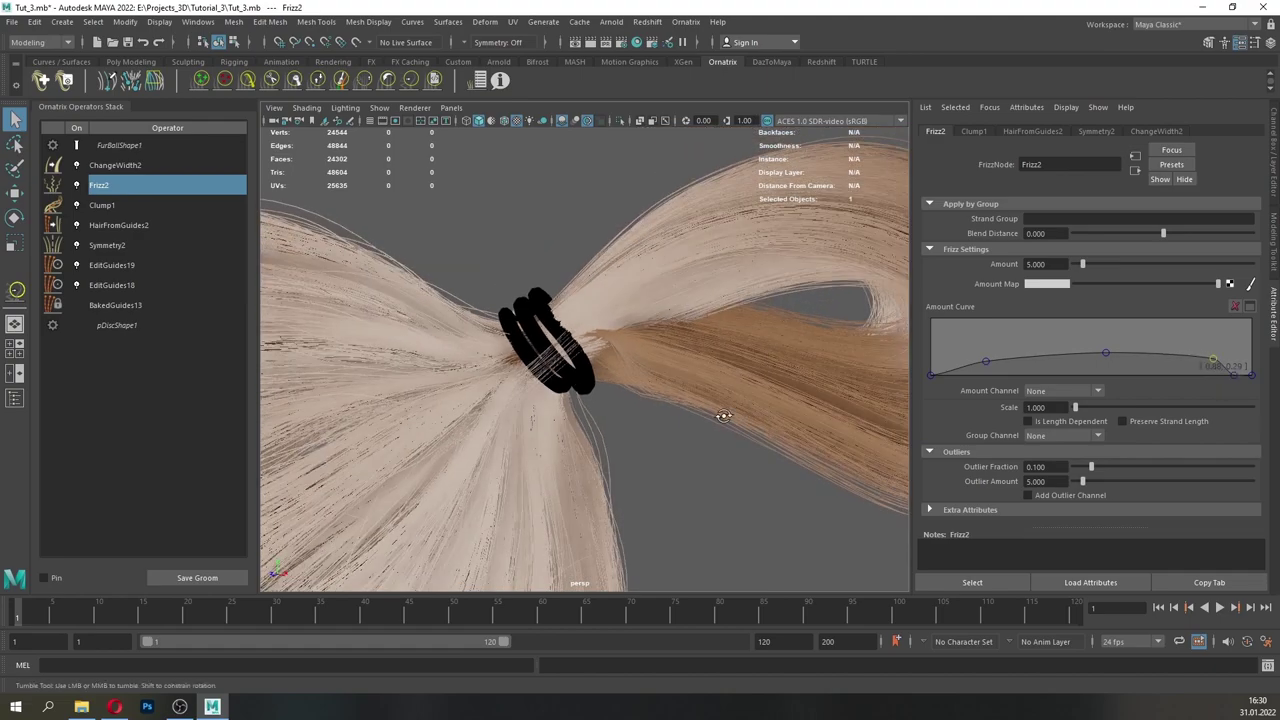
alt+drag(723, 417, 653, 429)
drag(1232, 374, 1200, 363)
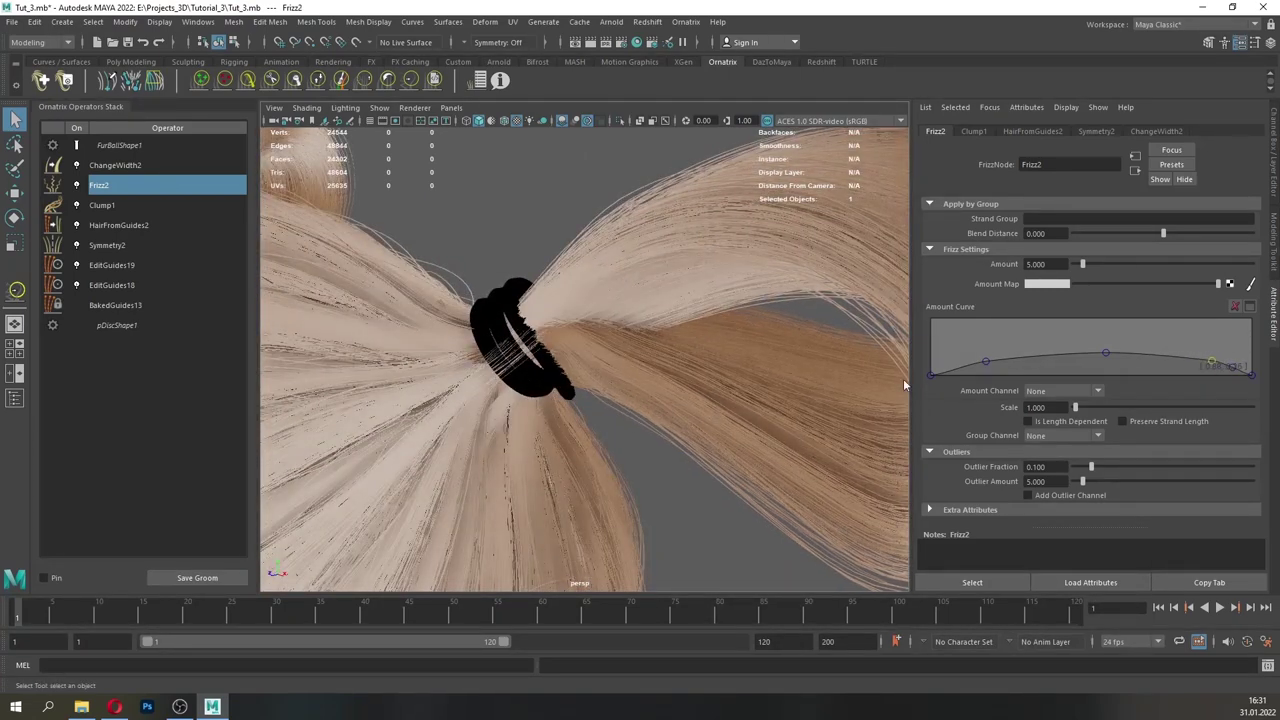
- Set the Frizz2 scale to 2 and the outlier fraction to 0, and check the strands up close
alt+right_drag(840, 392, 591, 431)
alt+drag(591, 431, 622, 432)
alt+right_drag(622, 432, 745, 459)
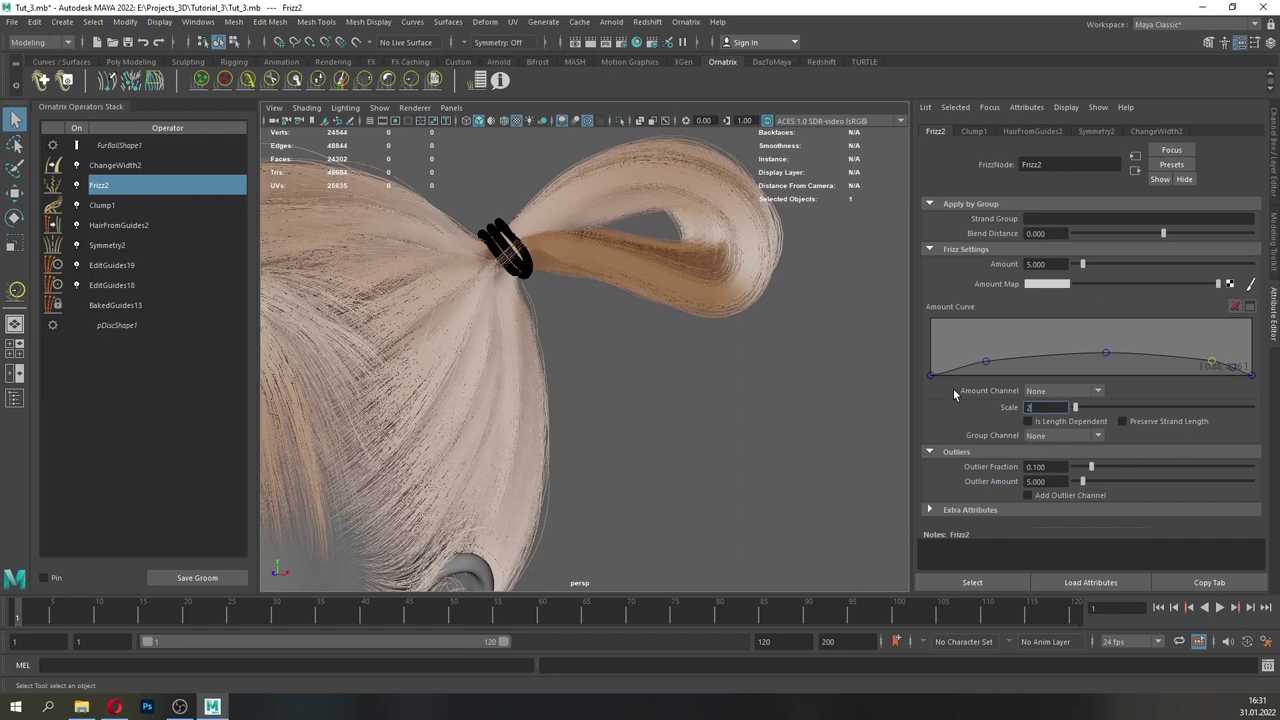
key(Return)
alt+drag(695, 276, 655, 362)
alt+middle_drag(655, 362, 706, 469)
alt+right_drag(706, 469, 604, 449)
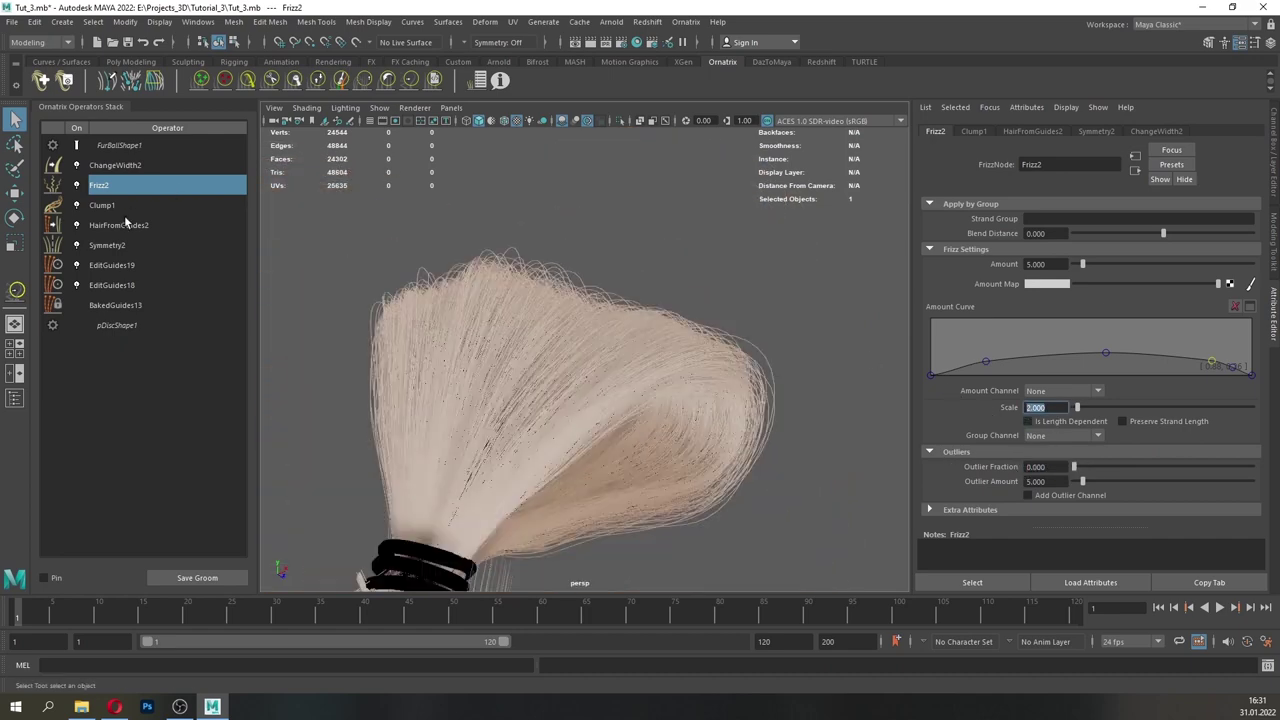
- Make HairFromGuides2 the active operator and save the scene
click(126, 224)
click(13, 22)
click(44, 77)
- Add a Detail operator above HairFromGuides2 with view and render point counts of 80
click(684, 24)
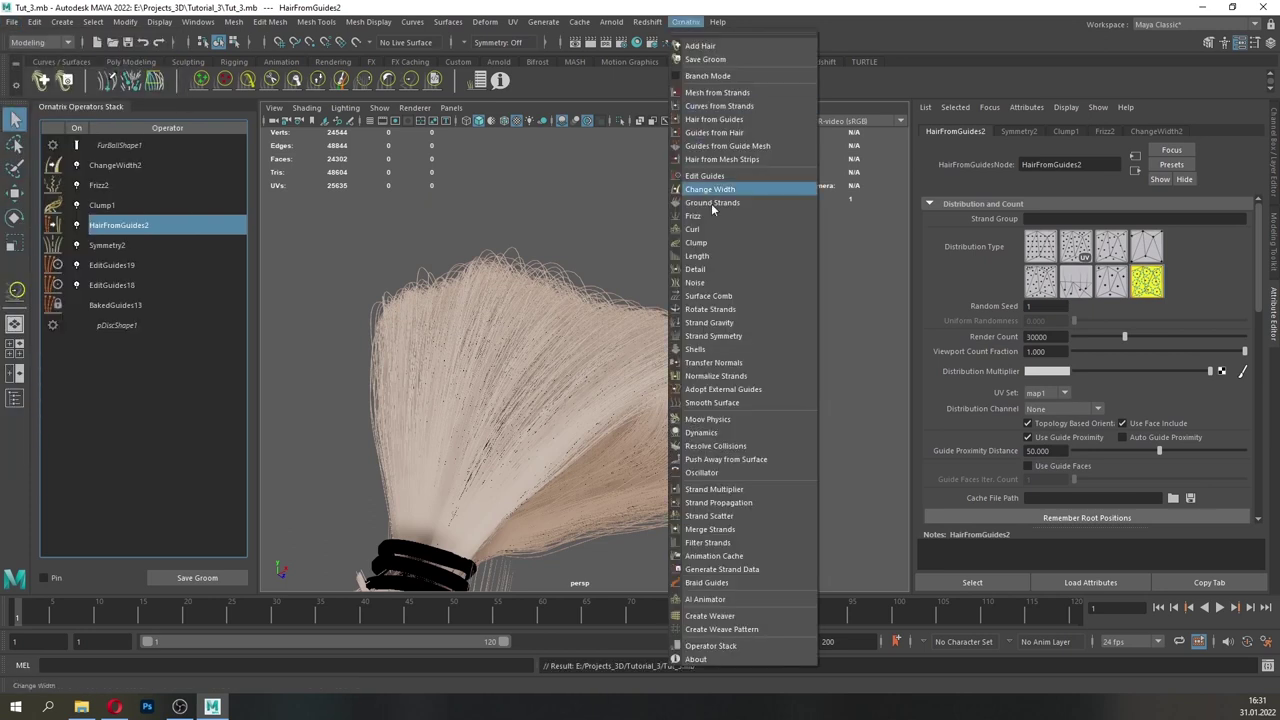
click(695, 269)
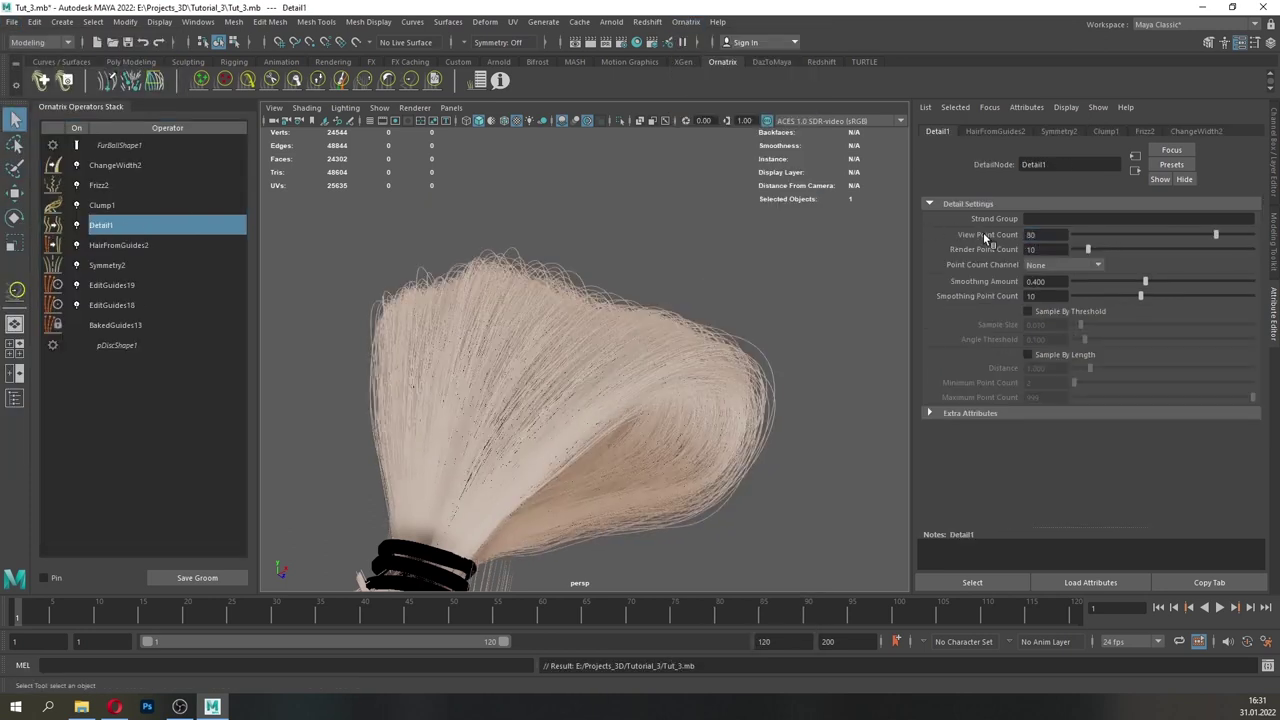
drag(1050, 250, 937, 251)
text(80)
key(Return)
- Set the Clump1 clump count to 350 and recreate the clumps
click(100, 185)
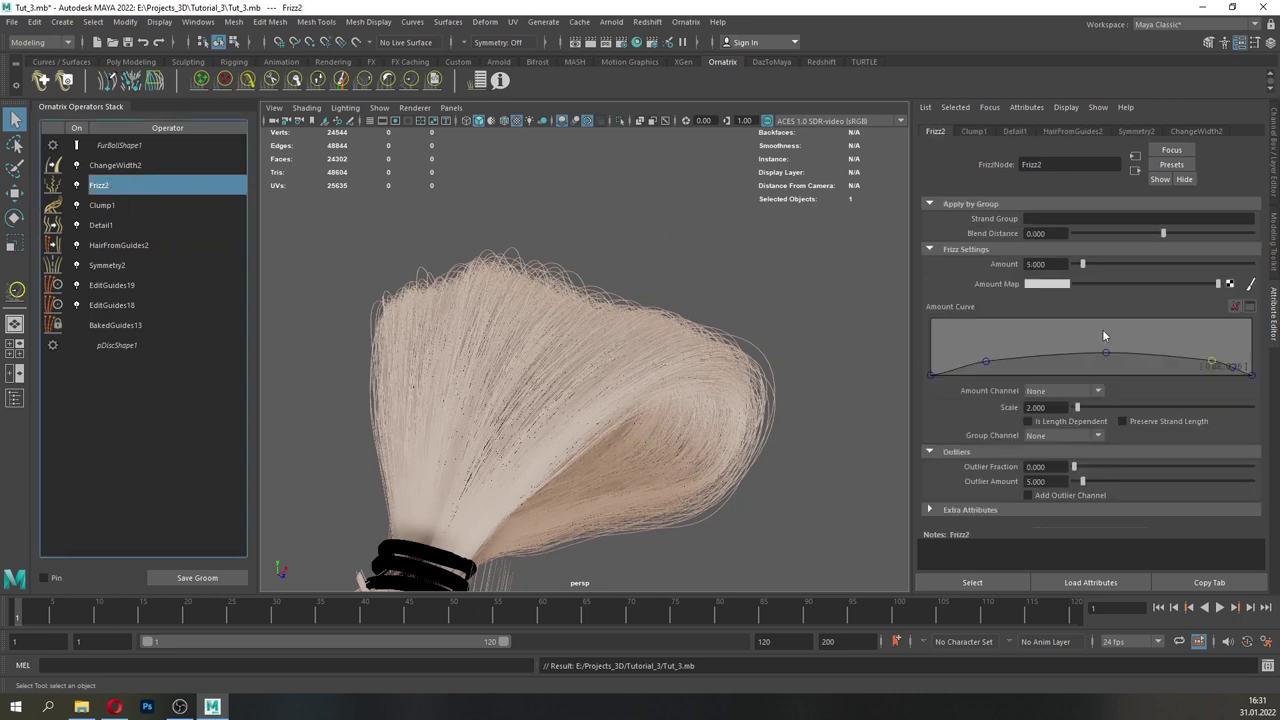
click(145, 209)
drag(1048, 382, 1028, 383)
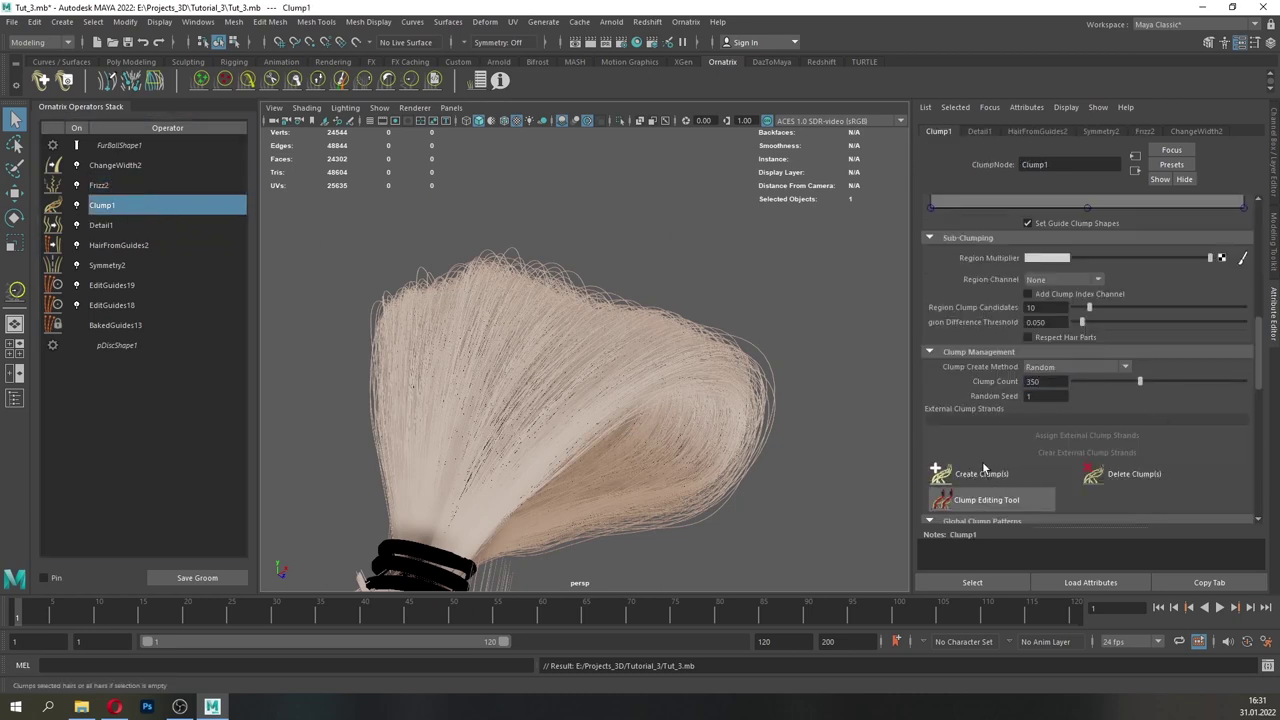
- Set the Frizz2 amount to 4 and shift the middle point of its amount curve slightly toward the root
click(100, 185)
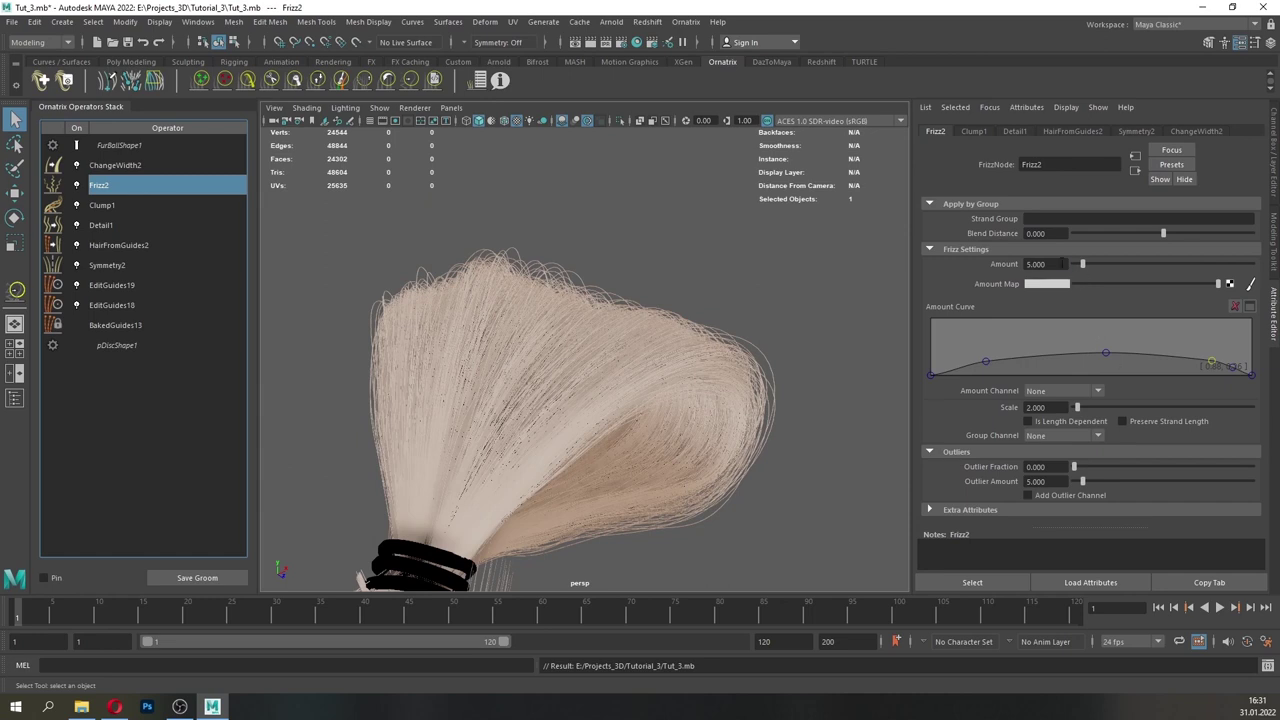
drag(1062, 264, 938, 262)
text(4)
key(Return)
drag(1107, 354, 1100, 353)
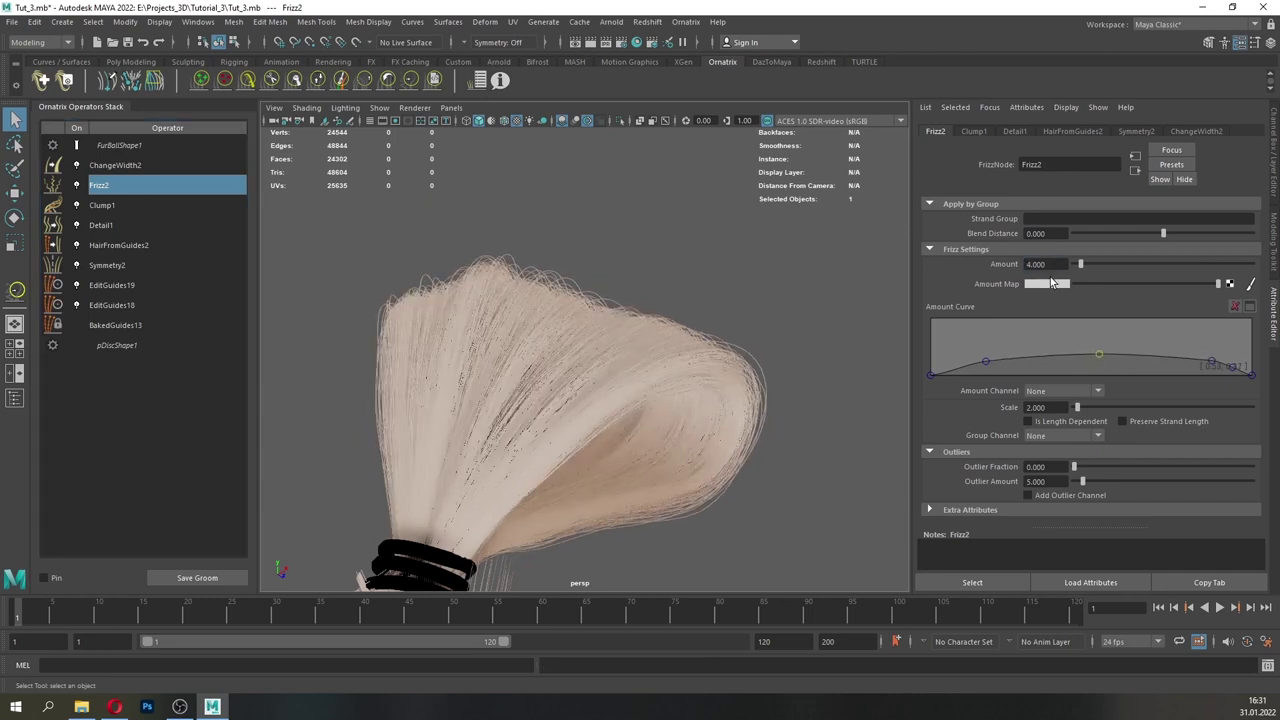
- Try a Frizz2 scale of 5 and set it back to 2
drag(1060, 408, 991, 408)
text(5)
key(Return)
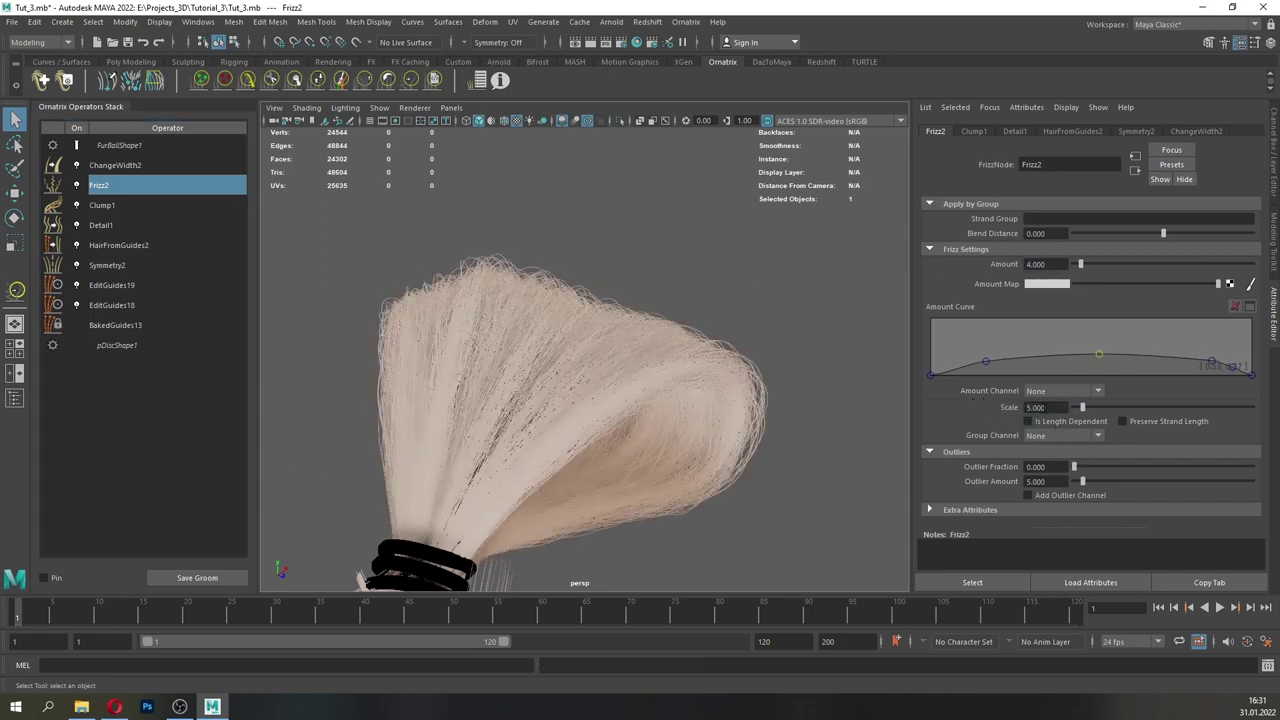
text(2)
key(Return)
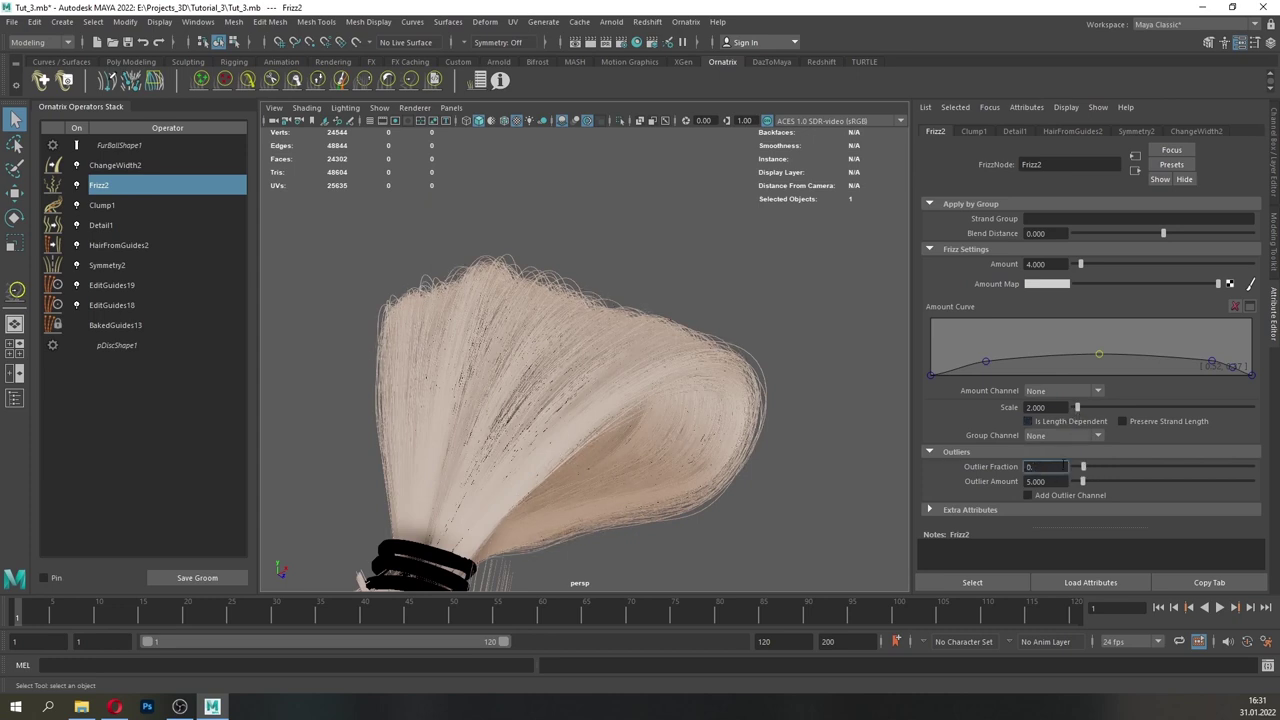
- Set the Frizz2 outlier fraction to 0.02 and raise the outlier amount to about 10.5 for a few flyaway strands
drag(1084, 482, 1088, 484)
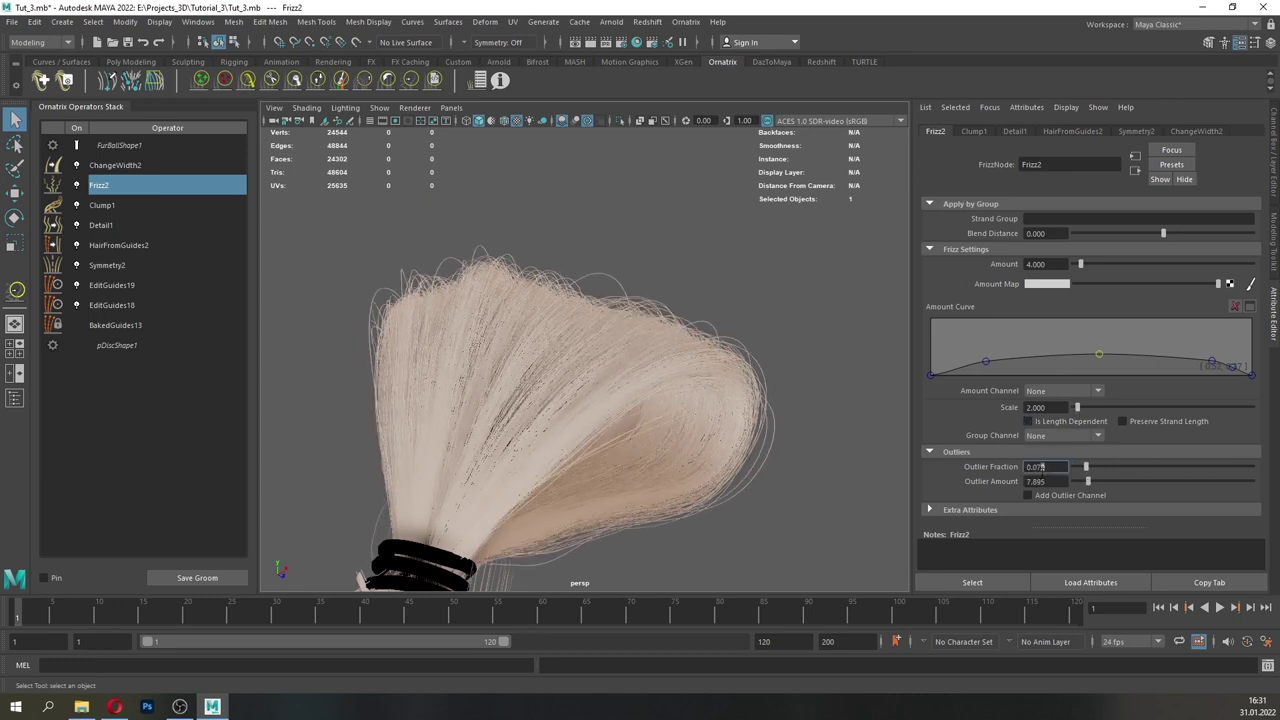
text(3)
key(Return)
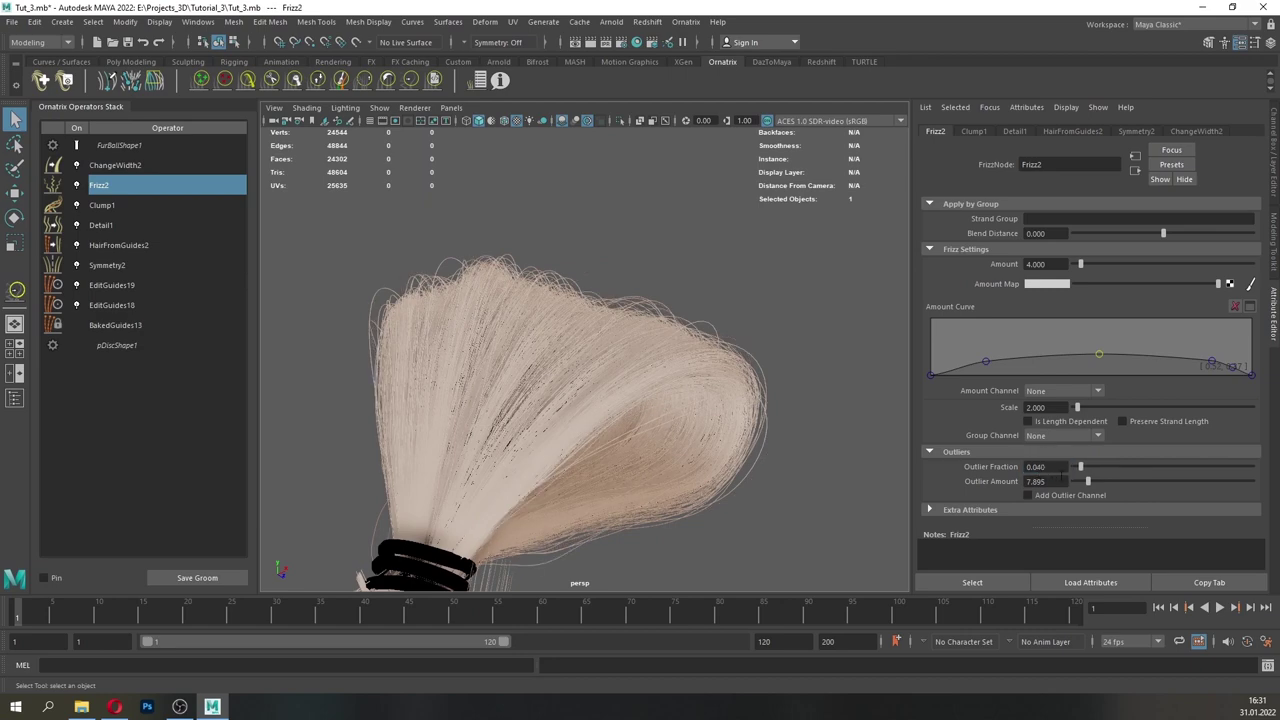
drag(1088, 482, 1093, 484)
key(Return)
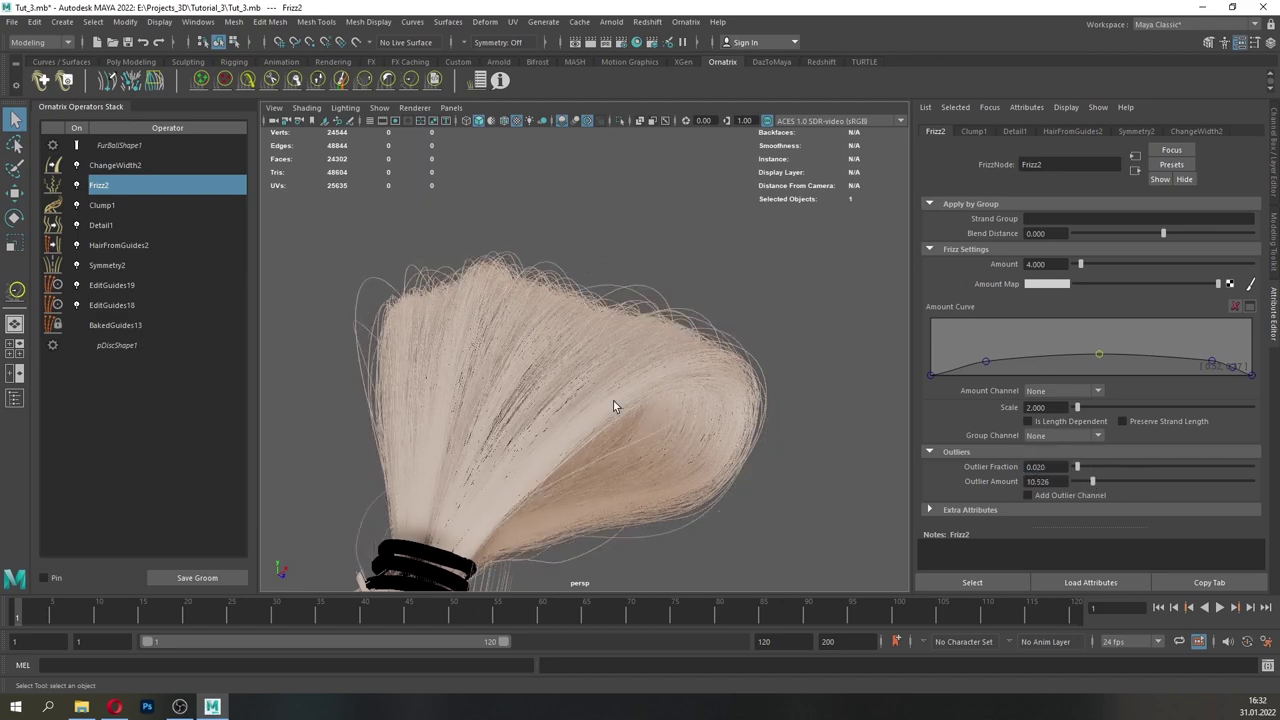
- Make ChangeWidth2 active and examine the bun hair and the whole hairstyle from several angles and distances
alt+drag(660, 463, 385, 348)
click(145, 145)
click(111, 168)
alt+drag(690, 385, 610, 390)
alt+right_drag(610, 390, 708, 397)
mouse_move(708, 397)
alt+mouse_down()
mouse_move(374, 374)
mouse_move(400, 349)
mouse_move(540, 385)
mouse_move(690, 402)
alt+mouse_up()
alt+right_drag(690, 402, 575, 391)
alt+middle_drag(575, 391, 590, 375)
alt+drag(590, 375, 548, 380)
alt+middle_drag(600, 382, 554, 396)
alt+drag(554, 350, 616, 370)
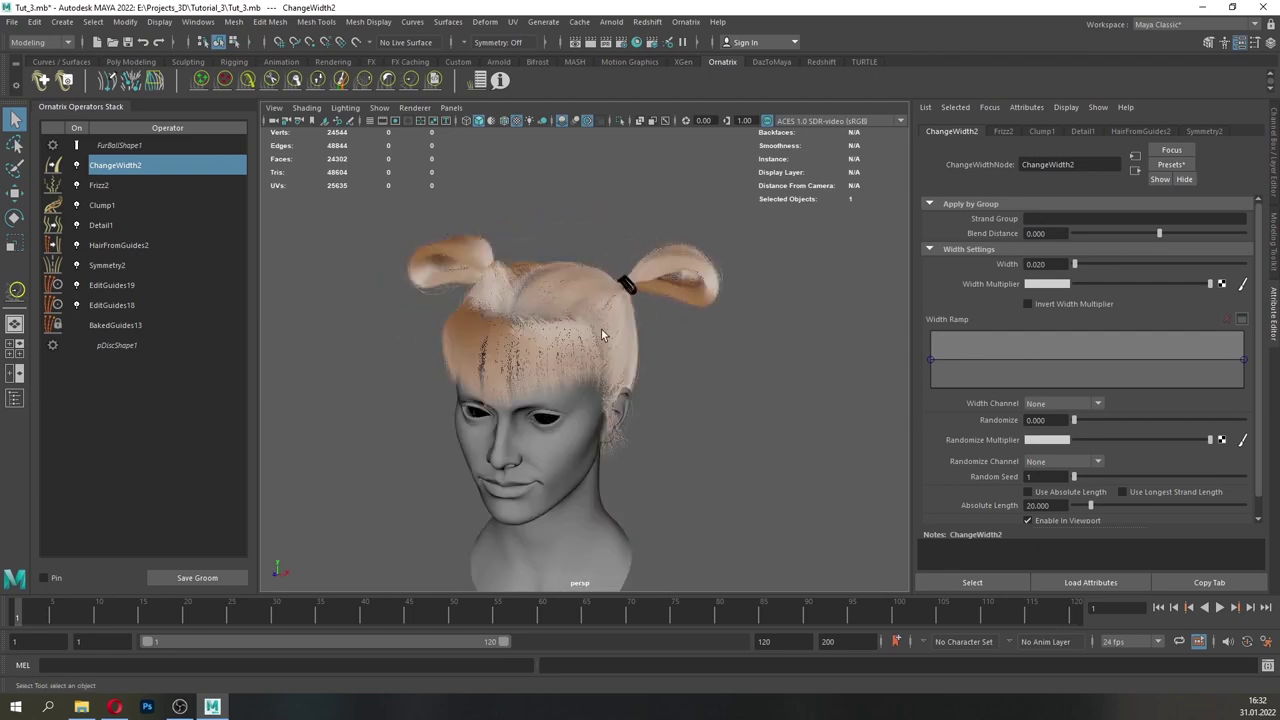
- Save the scene and examine the area around the hair tie and the whole hairstyle from several angles
alt+middle_drag(618, 368, 612, 337)
alt+drag(612, 337, 579, 340)
alt+middle_drag(579, 340, 541, 387)
alt+right_drag(541, 387, 683, 372)
alt+drag(683, 372, 690, 350)
key(ctrl+s)
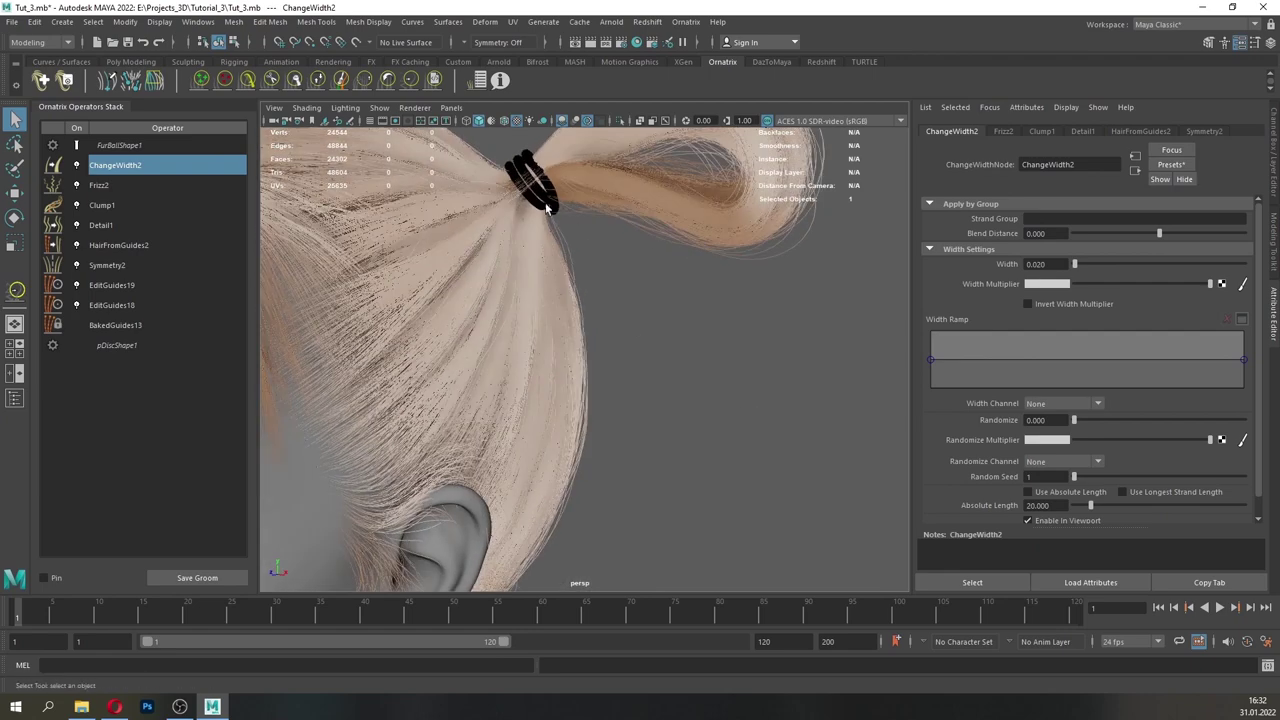
alt+drag(586, 249, 529, 189)
alt+right_drag(683, 290, 560, 308)
alt+drag(560, 308, 590, 318)
alt+middle_drag(672, 435, 677, 391)
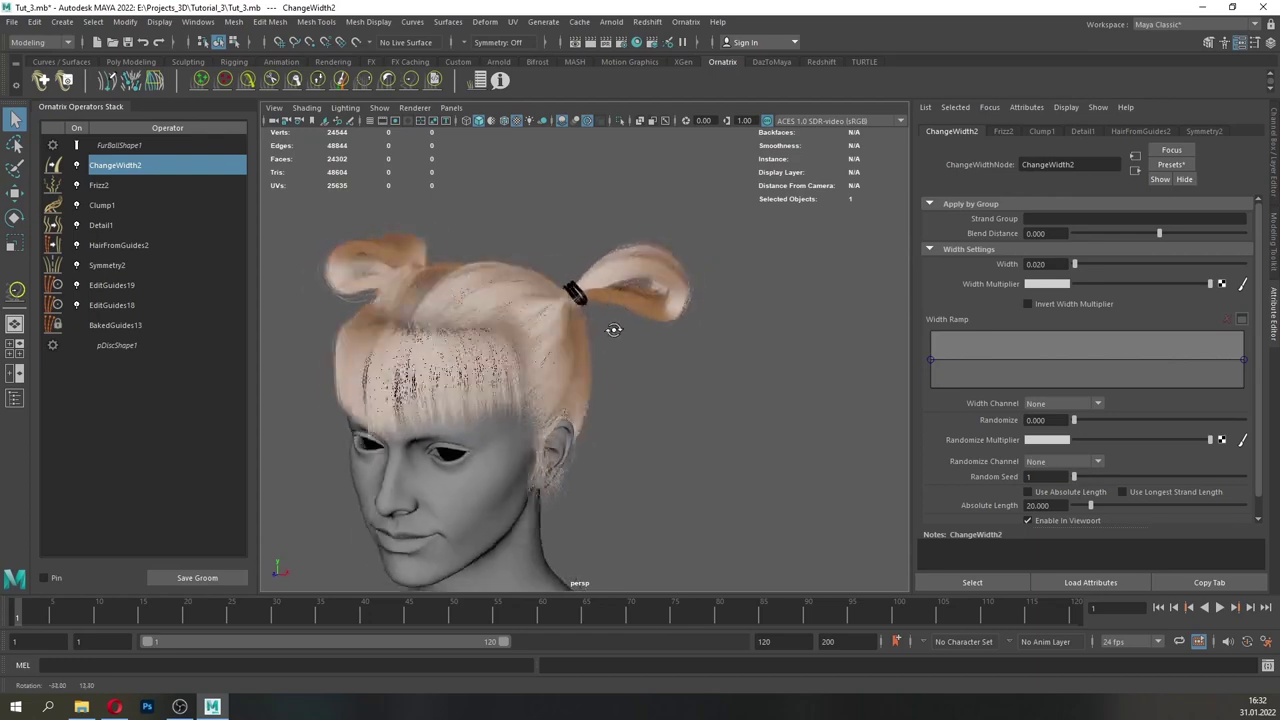
- Create a polygon disc and move it to the base of the bun just below the hair tie
click(657, 378)
shift+right_drag(657, 379, 714, 368)
alt+right_drag(712, 371, 597, 402)
alt+drag(516, 418, 624, 277)
key(w)
alt+right_drag(624, 285, 698, 361)
alt+drag(698, 361, 582, 416)
drag(456, 363, 421, 387)
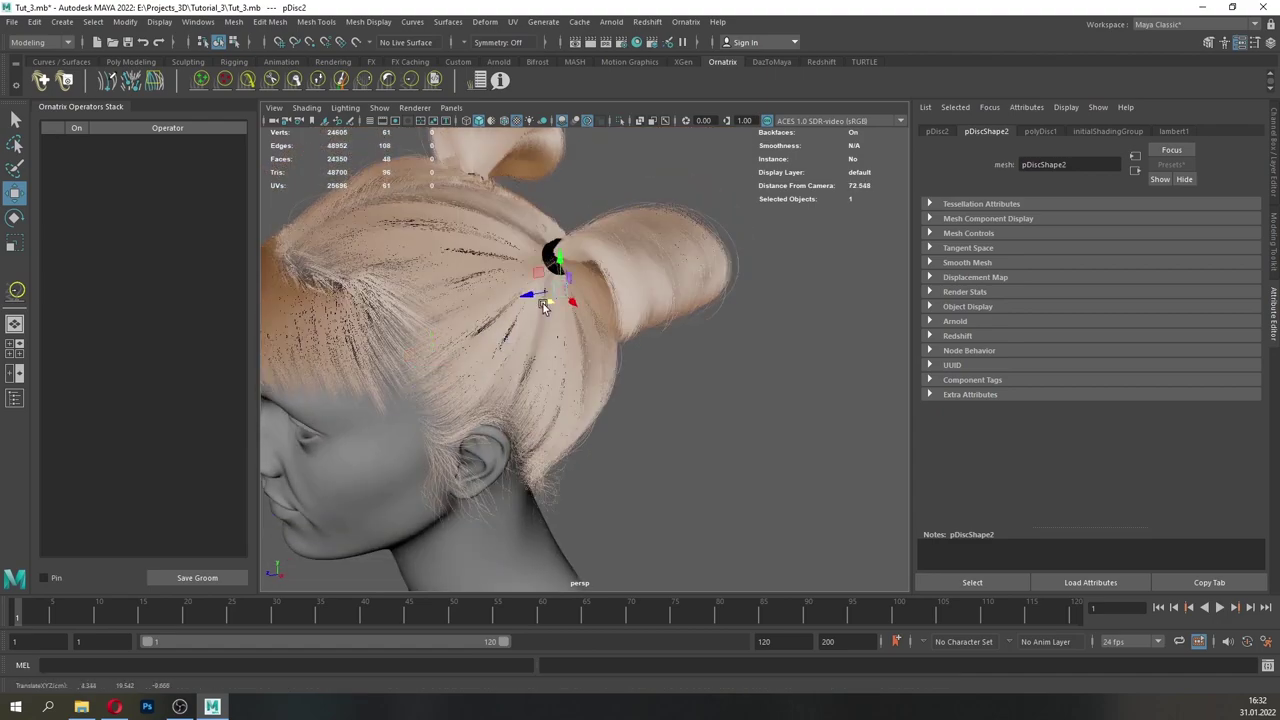
alt+right_drag(543, 305, 610, 300)
mouse_move(610, 300)
alt+mouse_down()
mouse_move(573, 256)
mouse_move(646, 286)
mouse_move(620, 271)
mouse_move(587, 303)
mouse_move(547, 230)
mouse_move(596, 248)
mouse_move(591, 296)
alt+mouse_up()
- Rotate and scale the disc and fit it against the hair directly beneath the hair tie
key(e)
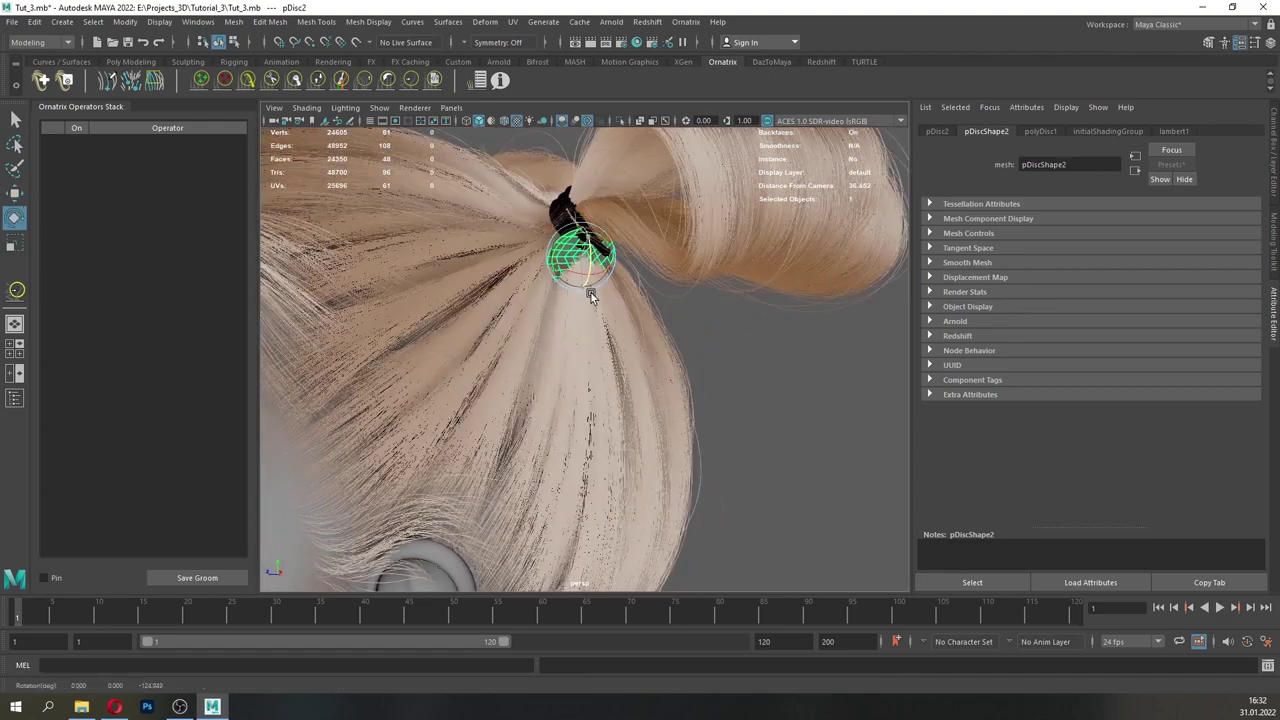
key(r)
drag(496, 281, 615, 283)
key(w)
alt+middle_drag(601, 295, 636, 393)
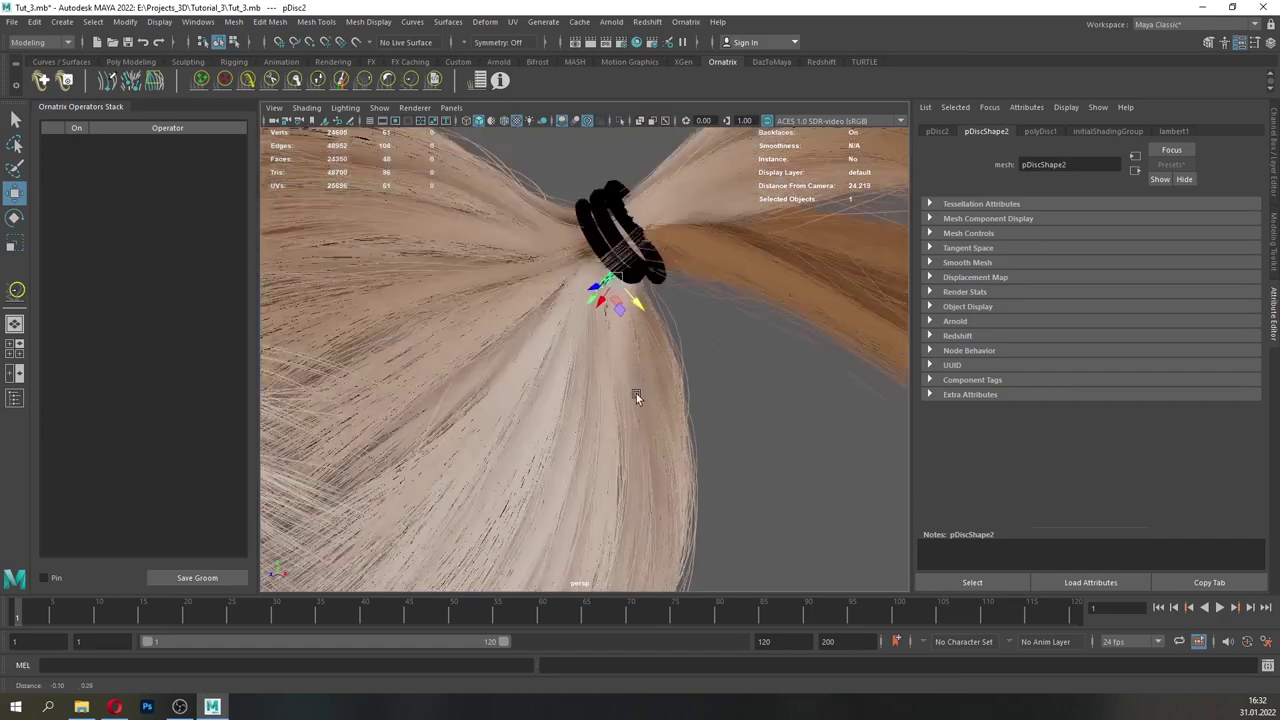
scroll(660, 330, up, 6)
alt+drag(675, 297, 699, 286)
key(e)
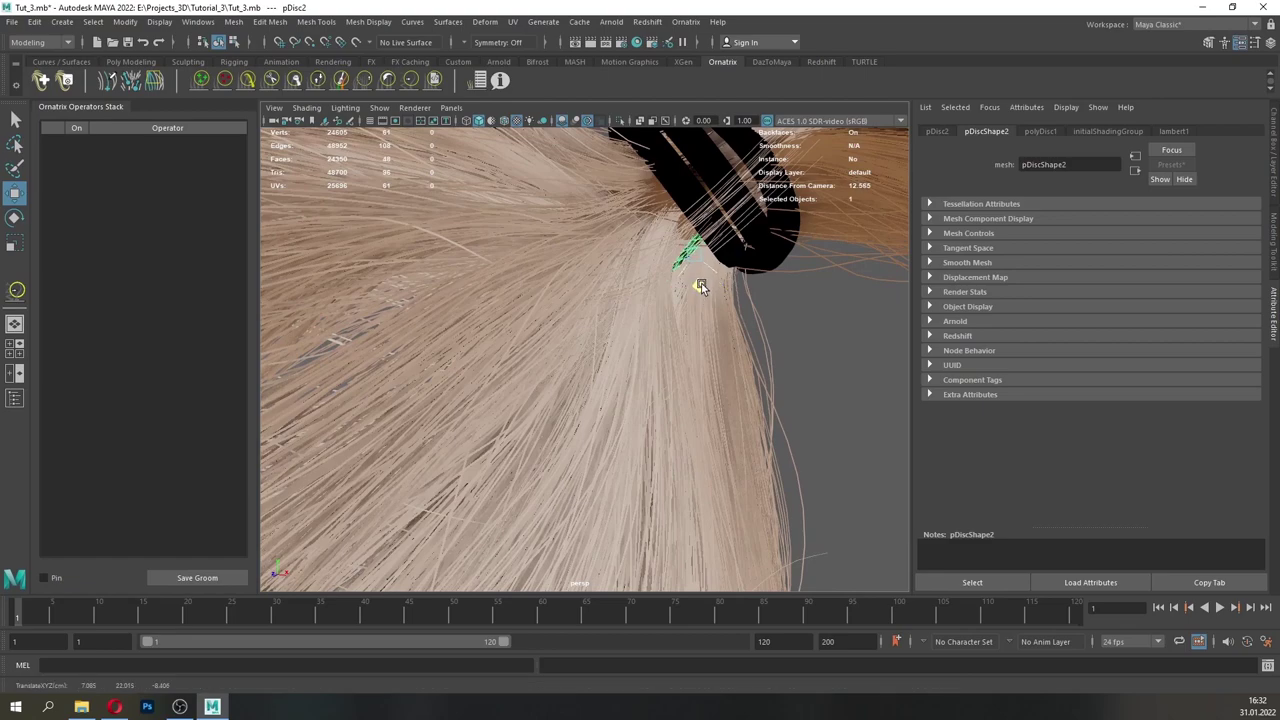
scroll(740, 275, down, 5)
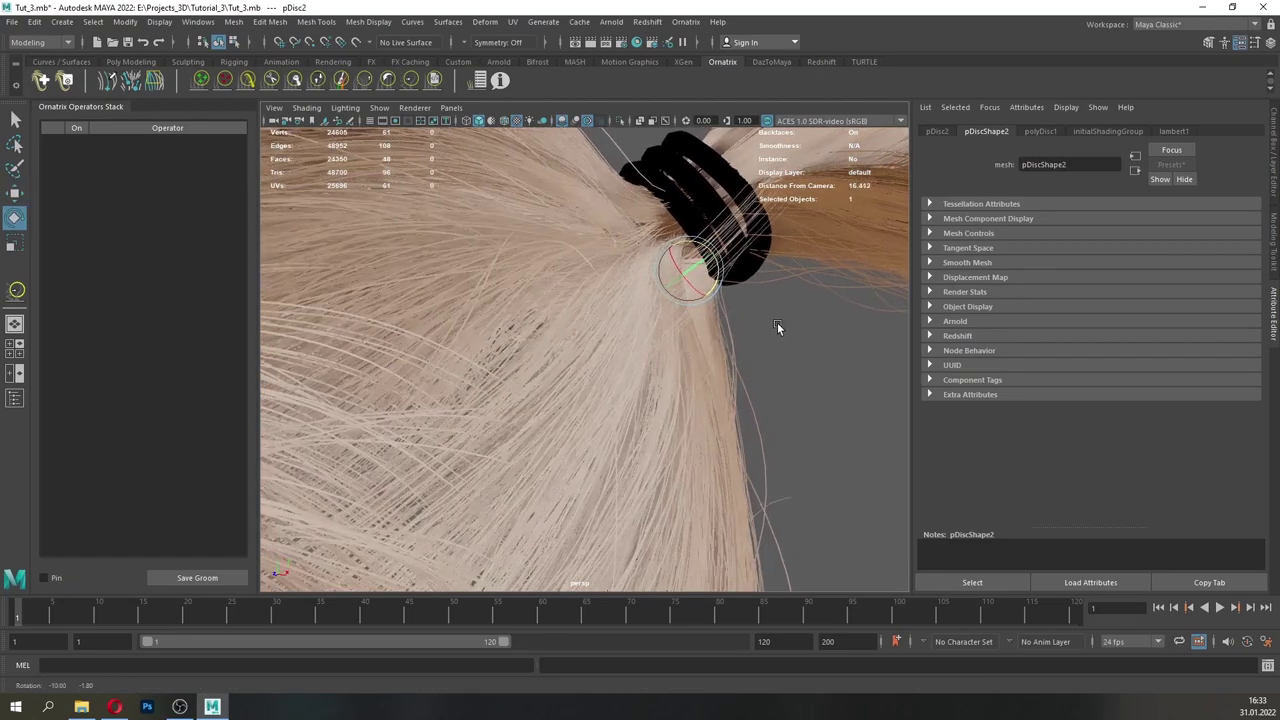
alt+drag(777, 322, 670, 295)
- Mirror the disc across the world X axis, delete its construction history and freeze its transformations
click(134, 63)
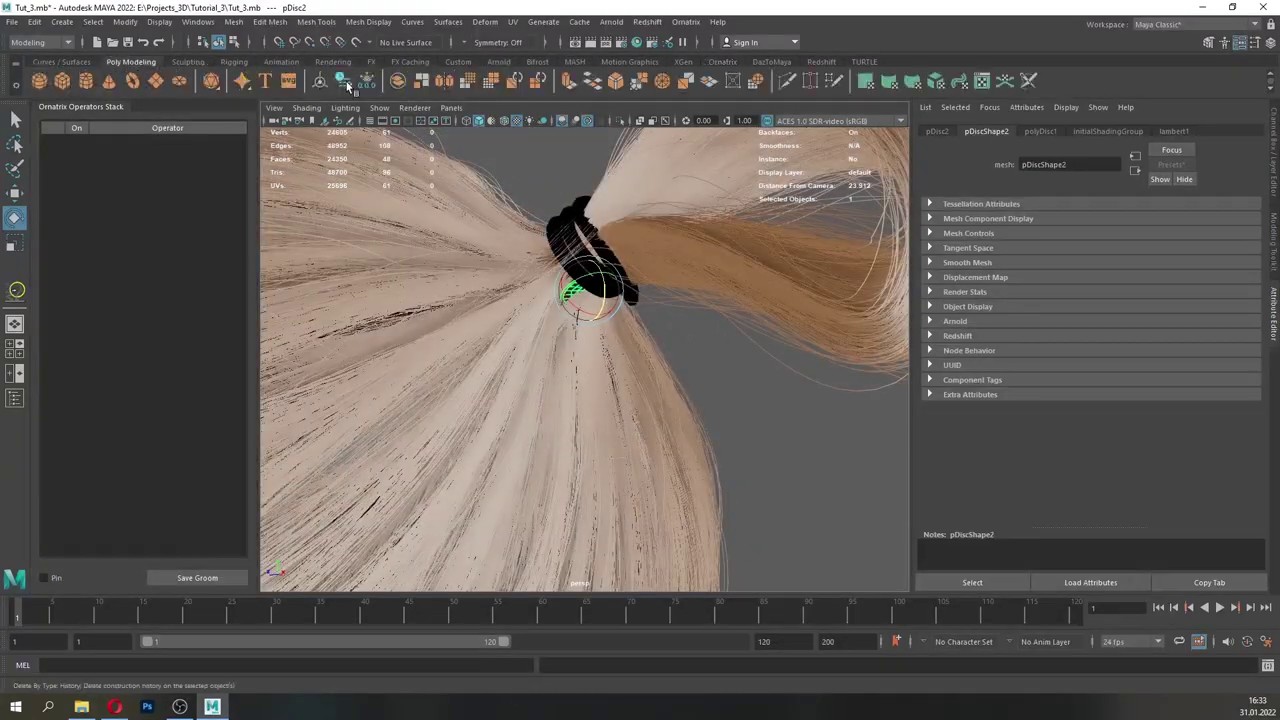
click(270, 22)
mouse_move(235, 23)
click(275, 229)
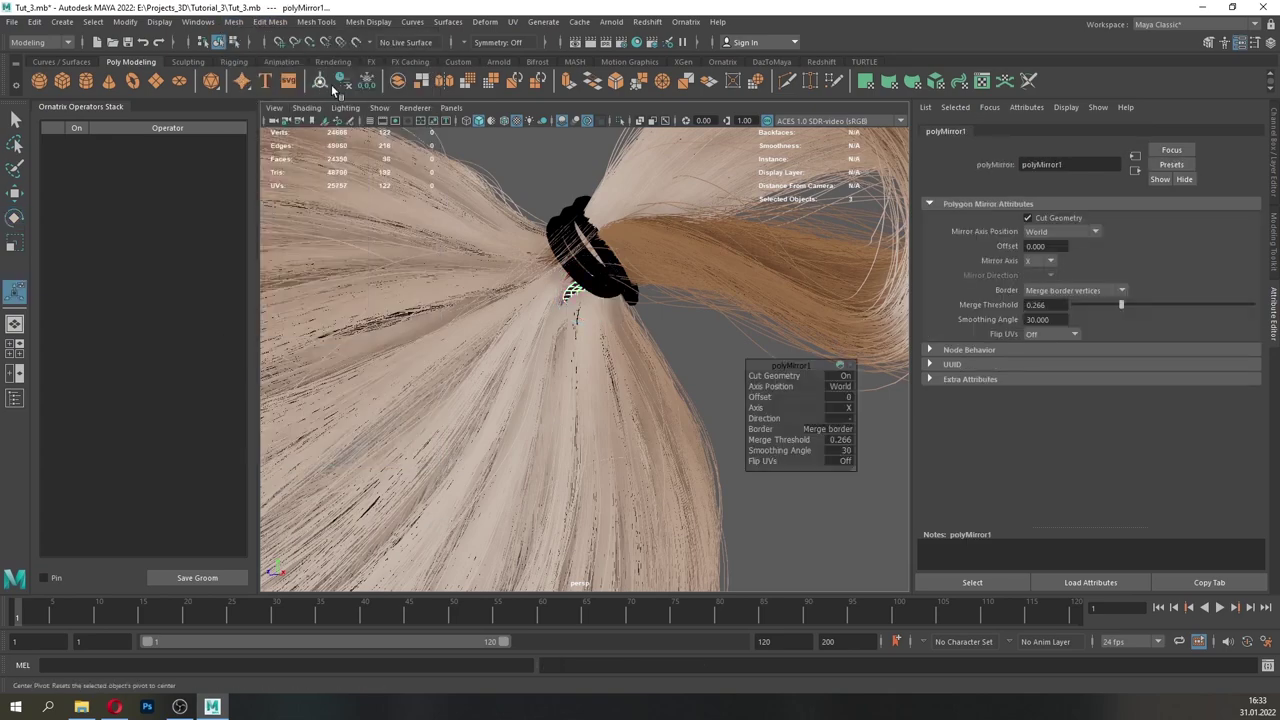
click(343, 82)
click(366, 83)
alt+drag(709, 443, 629, 374)
scroll(629, 374, down, 5)
scroll(620, 323, up, 10)
key(w)
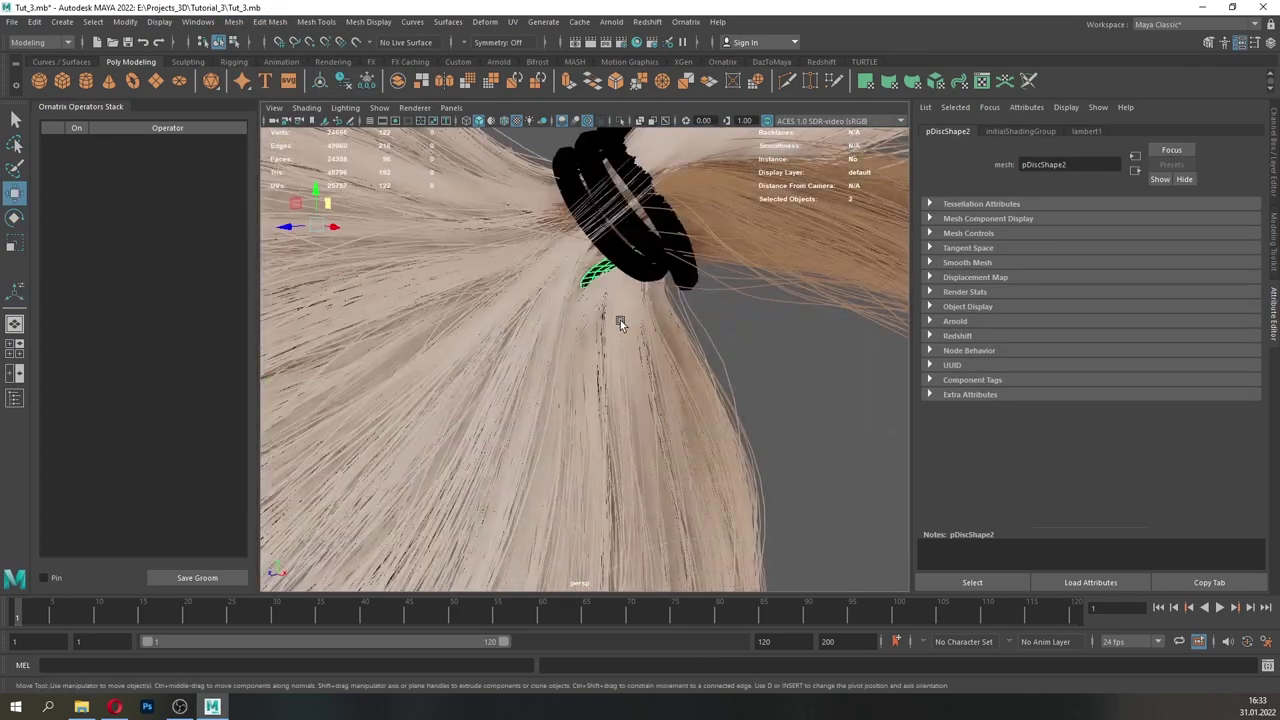
scroll(565, 334, down, 4)
scroll(558, 334, down, 4)
alt+drag(558, 334, 524, 284)
- Delete the mirrored half of the disc mesh on the opposite side of the head
key(F8)
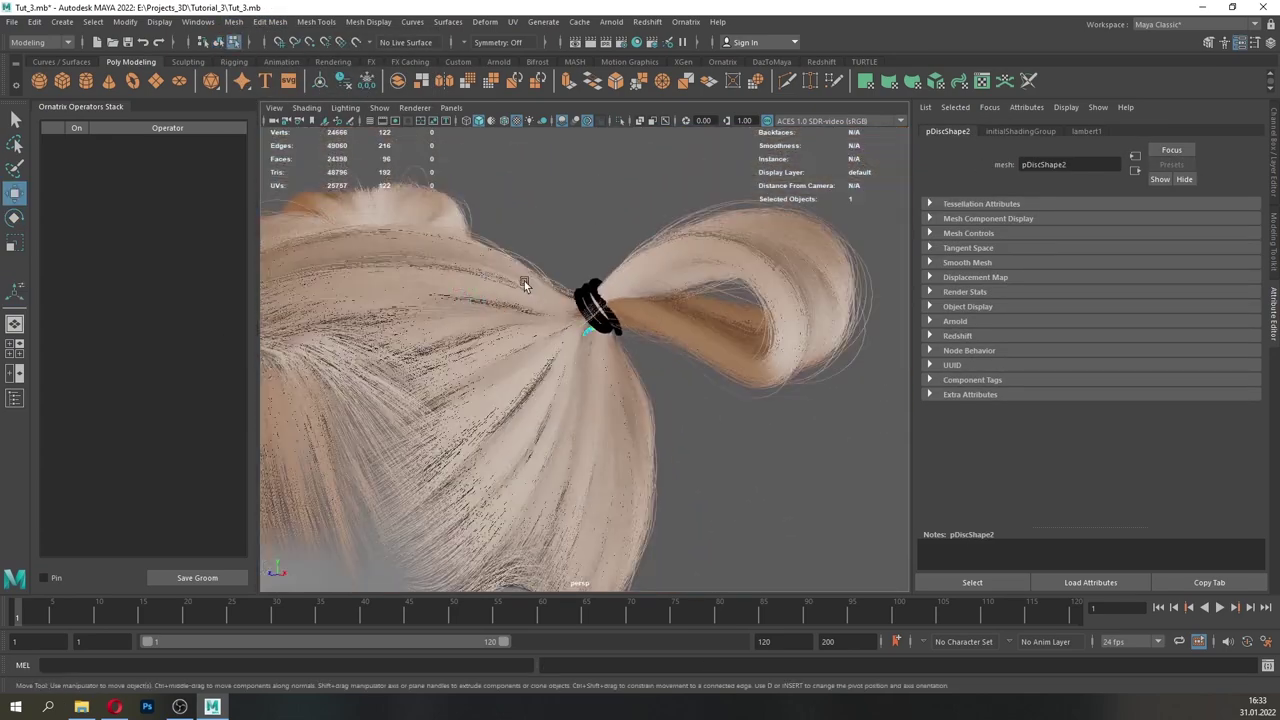
scroll(566, 296, down, 6)
alt+drag(443, 250, 344, 198)
click(534, 475)
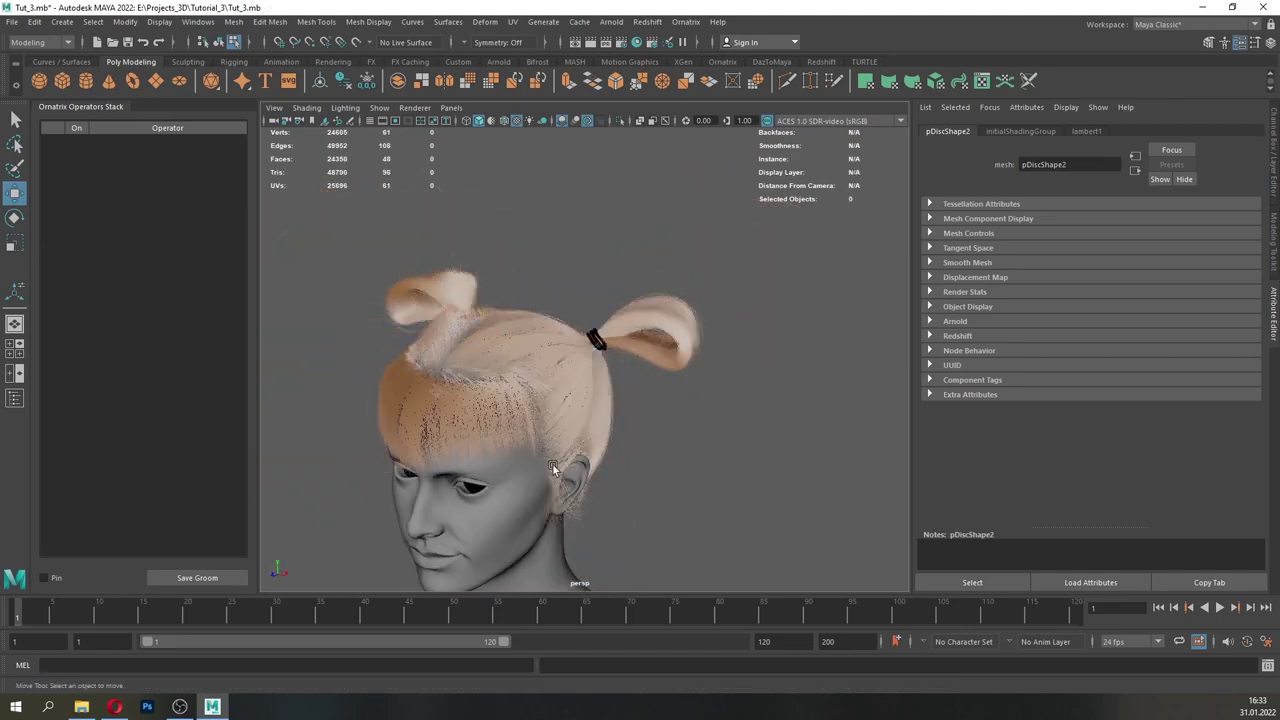
- Centre the pivot of the remaining disc and move it slightly upward into the hair tie
key(F8)
click(320, 81)
scroll(626, 338, up, 10)
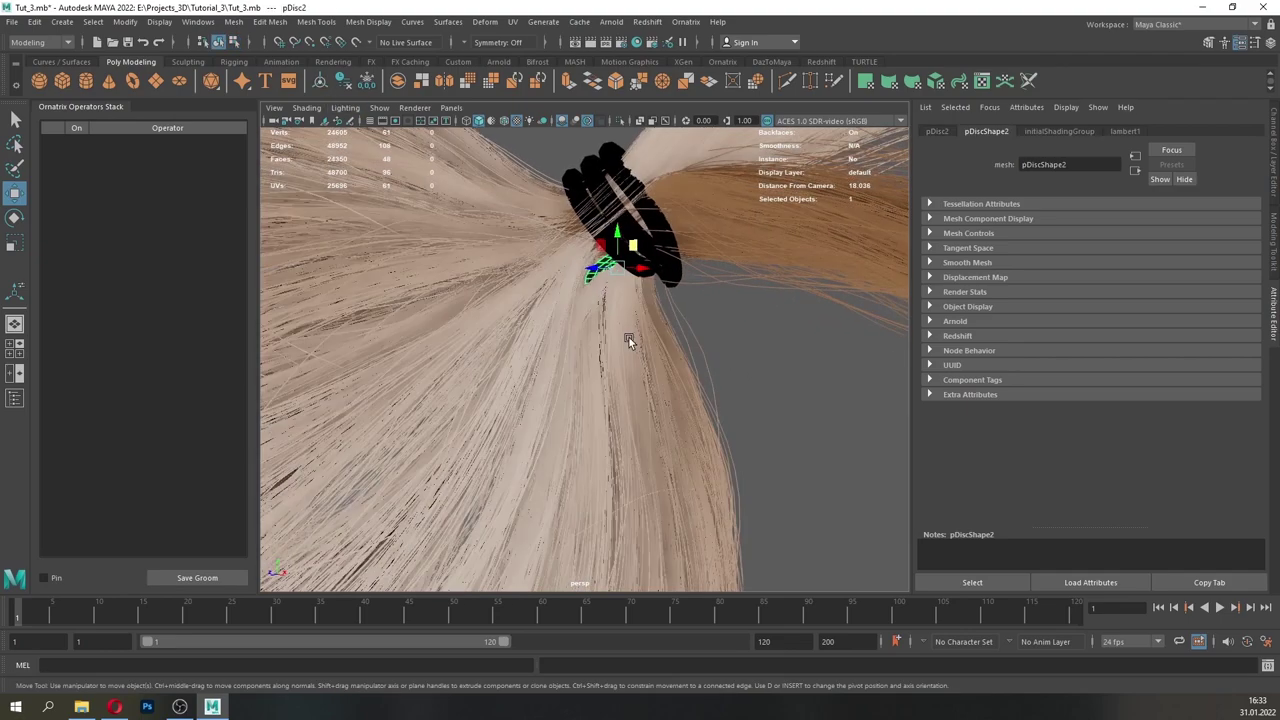
drag(636, 223, 646, 206)
alt+drag(646, 206, 645, 232)
scroll(645, 232, down, 1)
- Freeze the disc's transformations, mirror it across the world X axis and delete its history
click(191, 24)
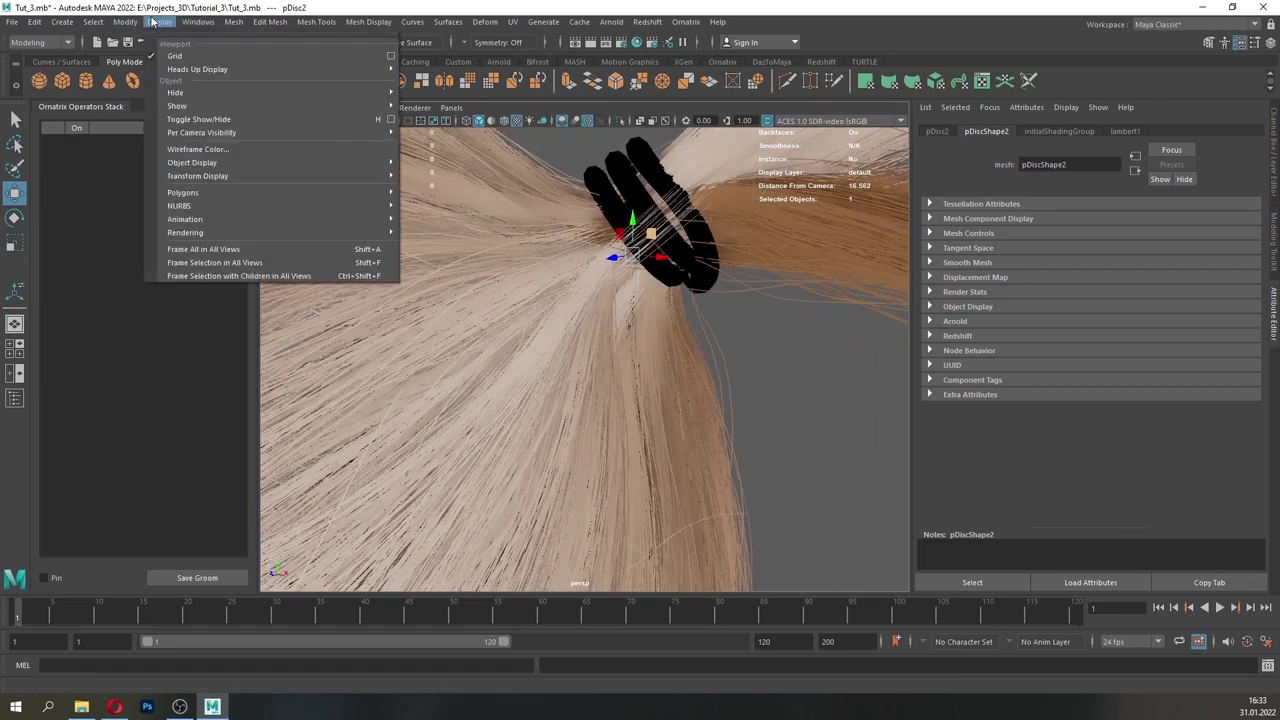
click(216, 24)
click(366, 83)
click(282, 24)
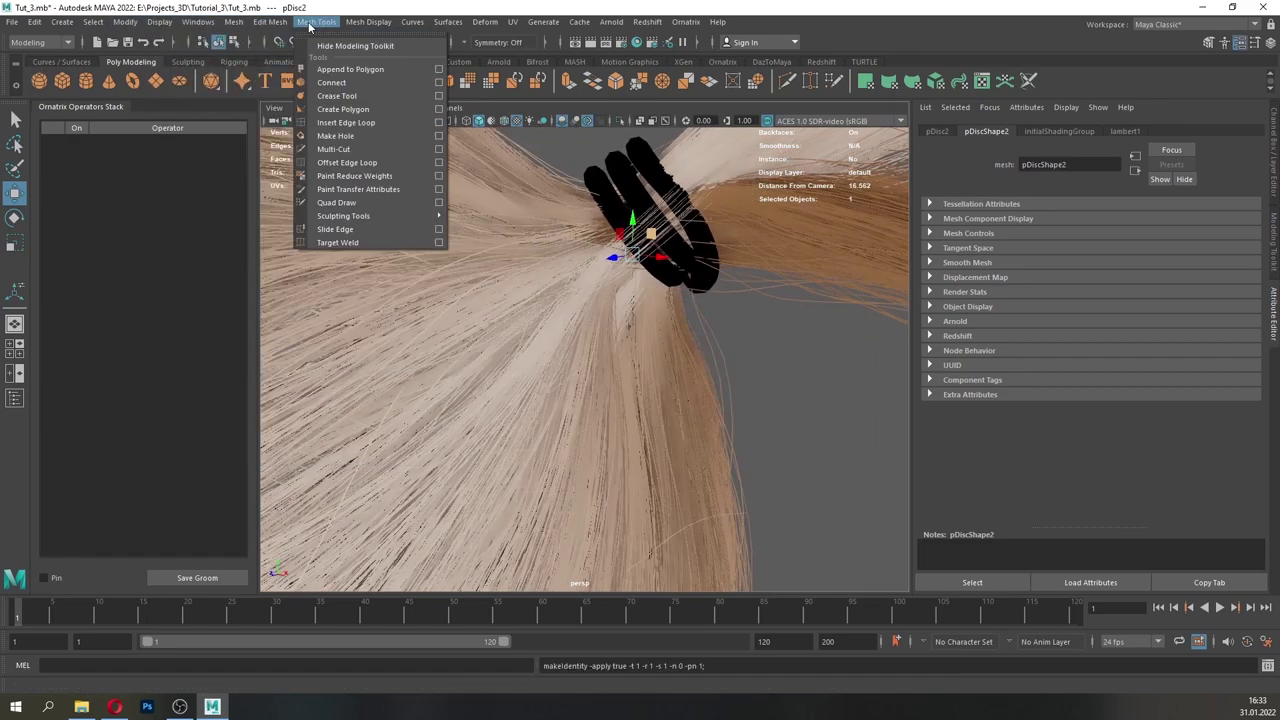
mouse_move(236, 23)
click(255, 226)
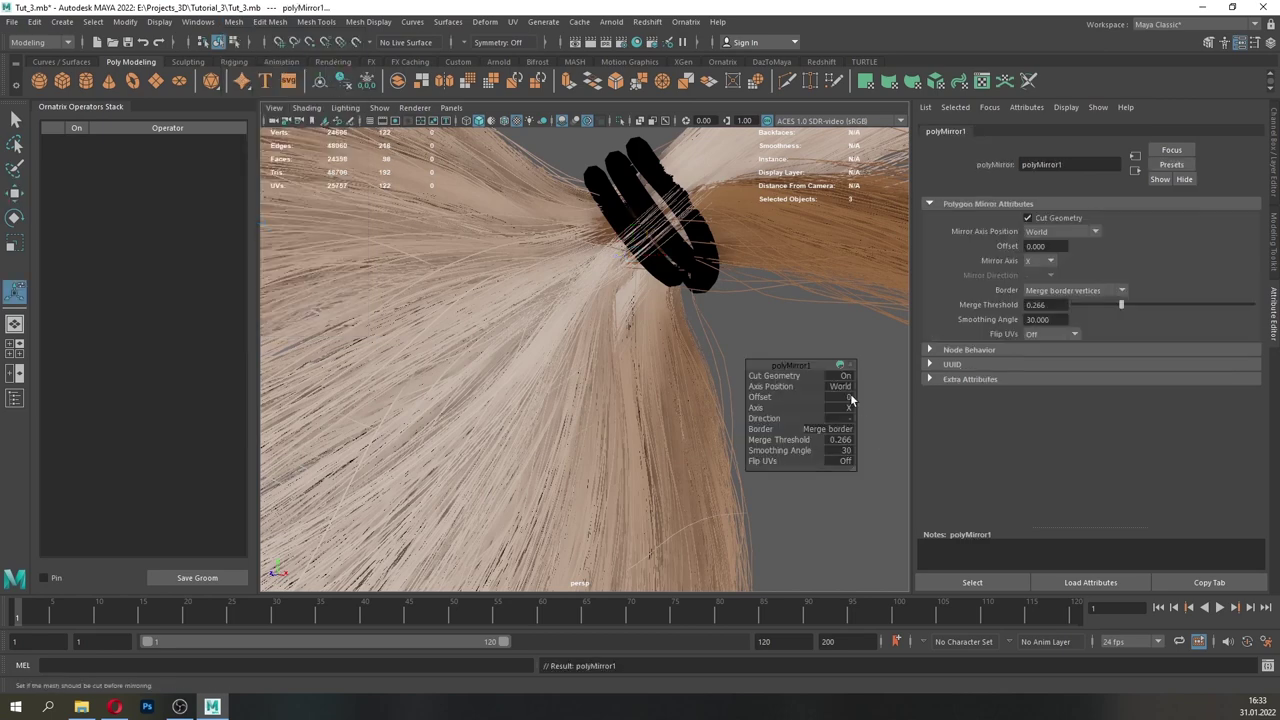
click(345, 83)
alt+drag(612, 258, 580, 285)
- Add Ornatrix hair to the mirrored discs and turn off its ChangeWidth3 and HairFromGuides3 operators
click(686, 23)
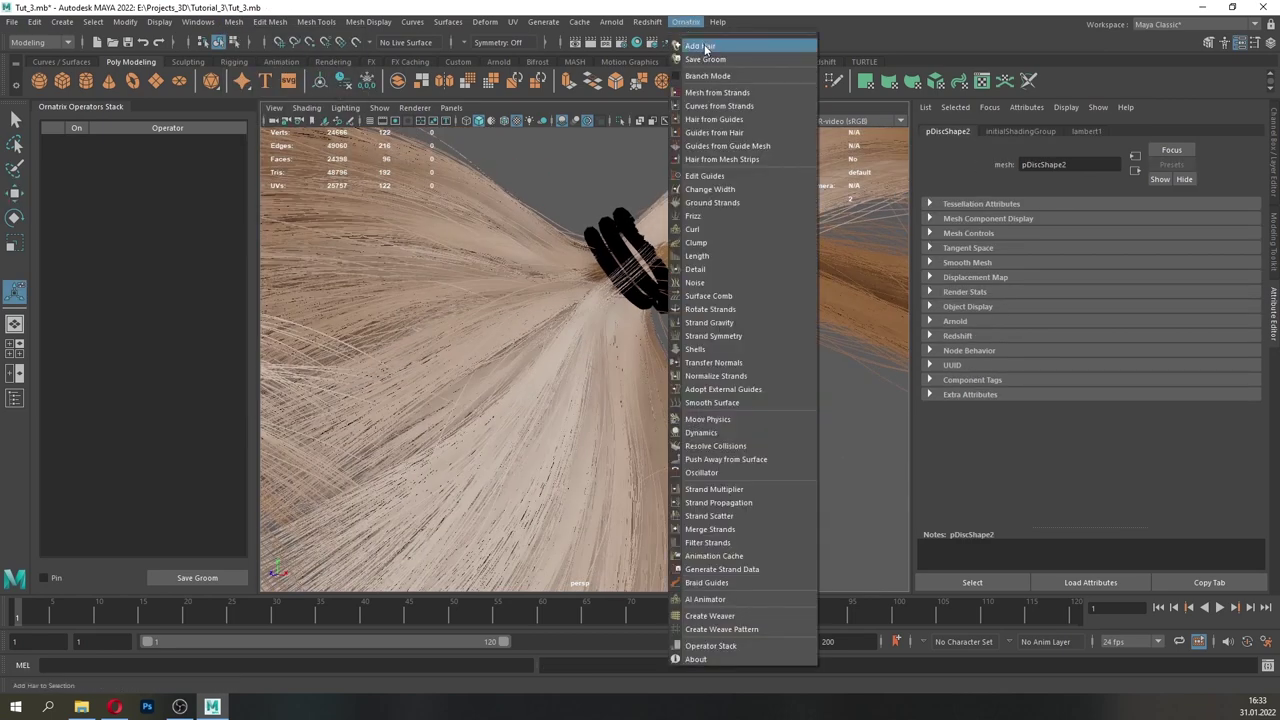
click(704, 46)
click(555, 283)
click(744, 439)
click(76, 165)
click(76, 185)
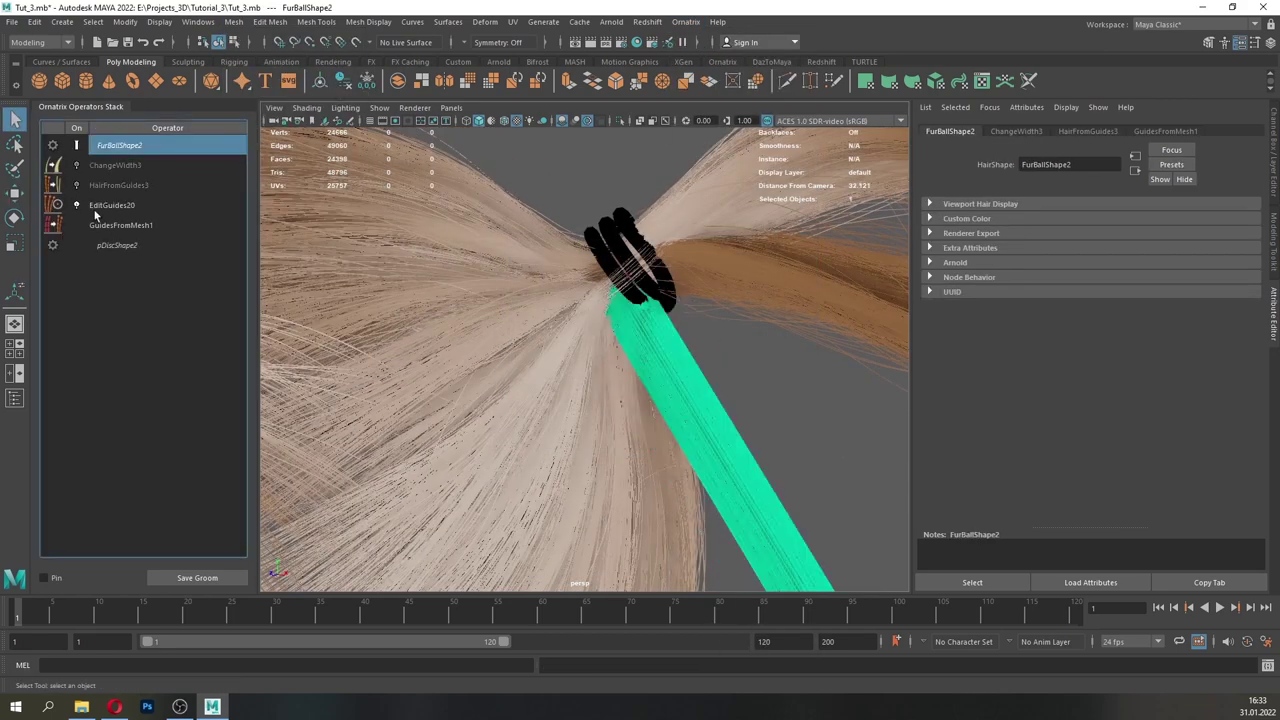
- Set GuidesFromMesh1 to a count of 12, a guide length of about 10.63 and a randomness of 0
click(115, 225)
drag(1050, 270, 917, 255)
text(12)
key(Return)
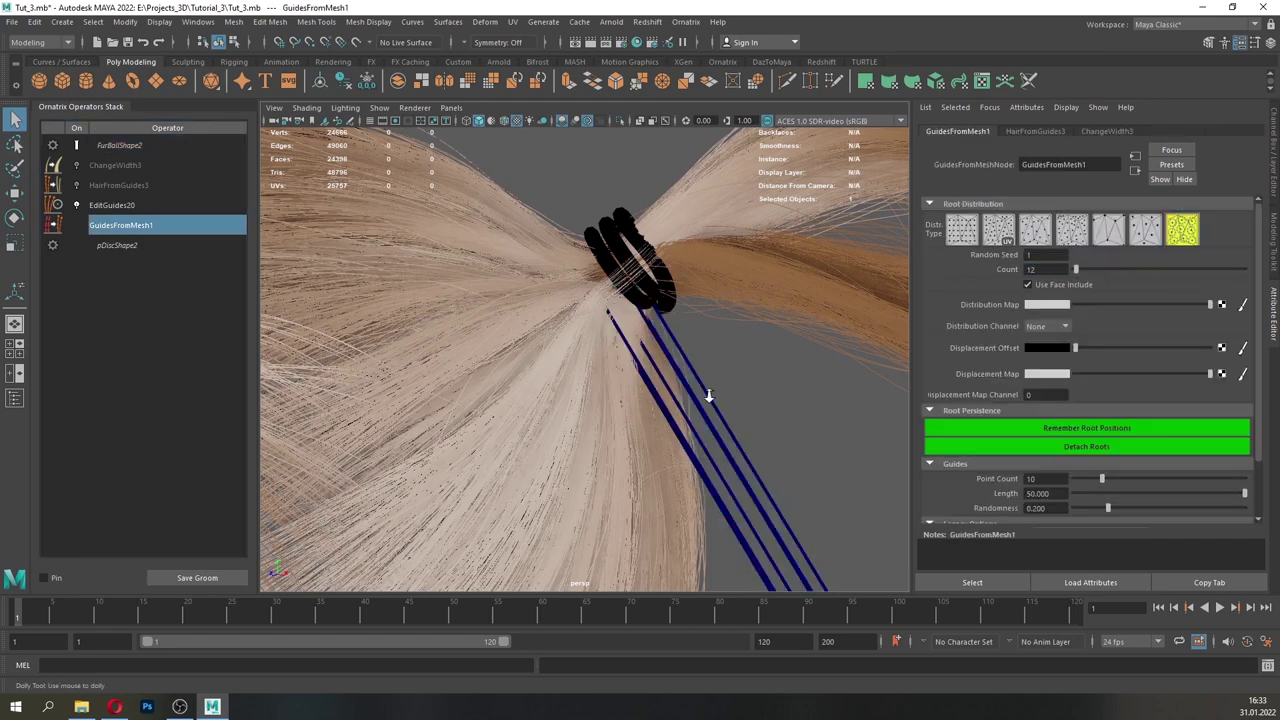
scroll(709, 396, down, 10)
alt+drag(646, 391, 623, 414)
scroll(623, 414, down, 3)
scroll(623, 414, up, 1)
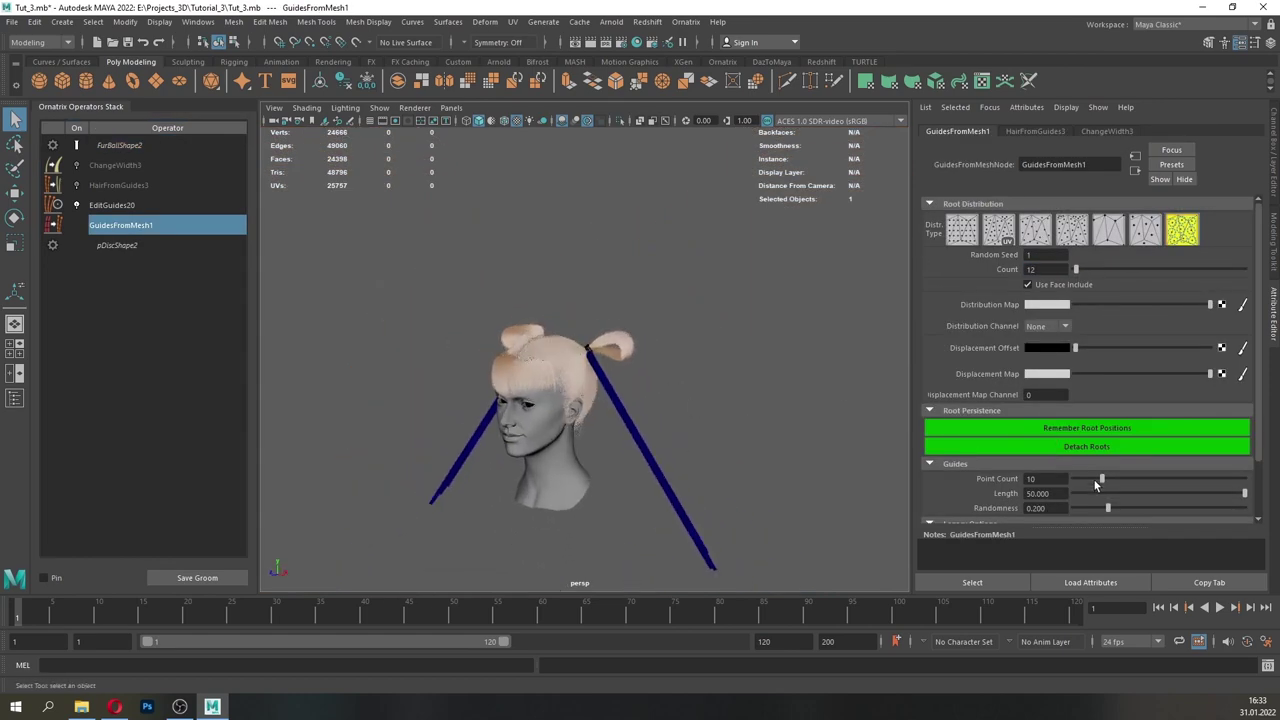
drag(1108, 497, 1110, 497)
alt+drag(654, 382, 655, 408)
scroll(683, 457, up, 8)
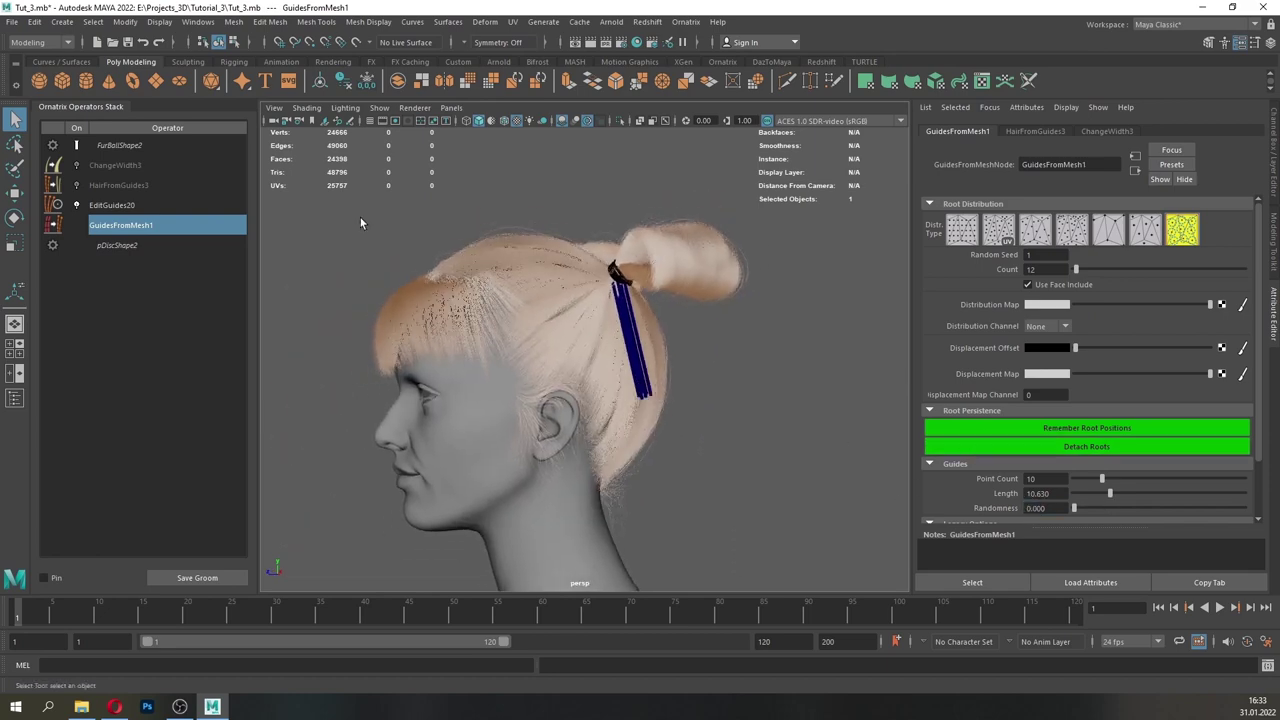
- Make EditGuides20 active and enable strand selection for the new guides
click(138, 207)
click(1034, 223)
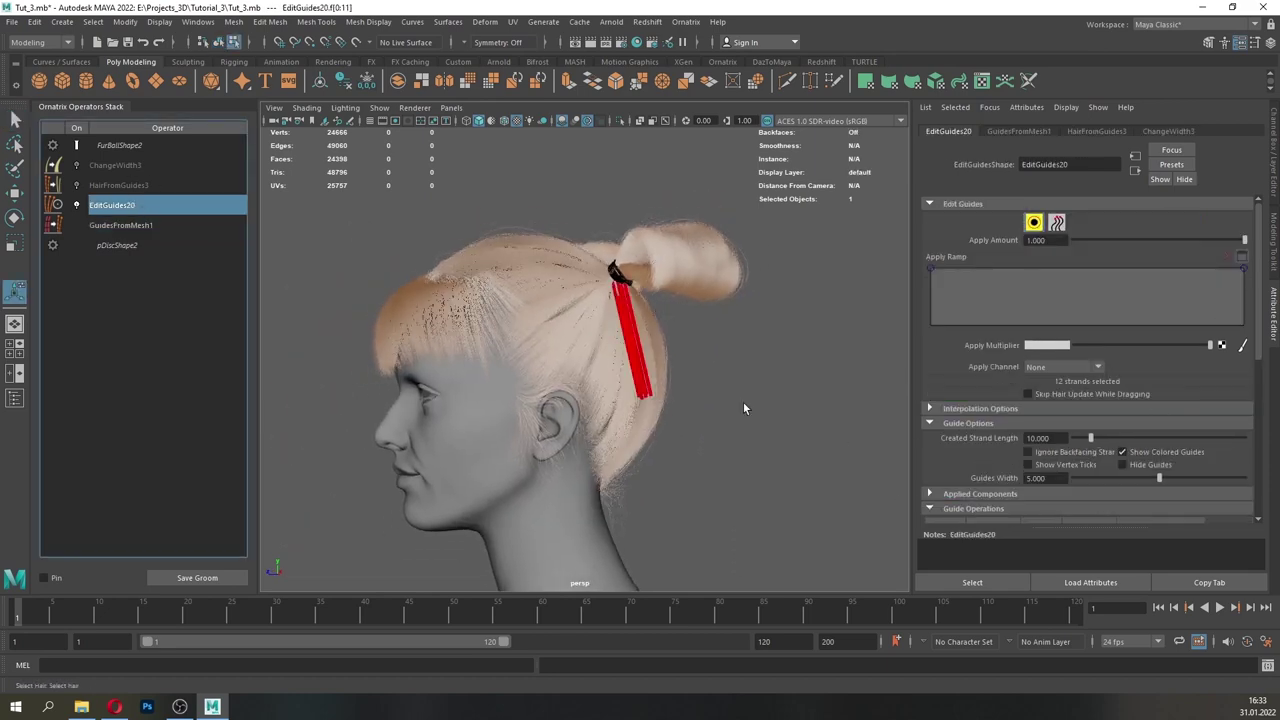
scroll(743, 401, down, 5)
alt+drag(290, 250, 402, 251)
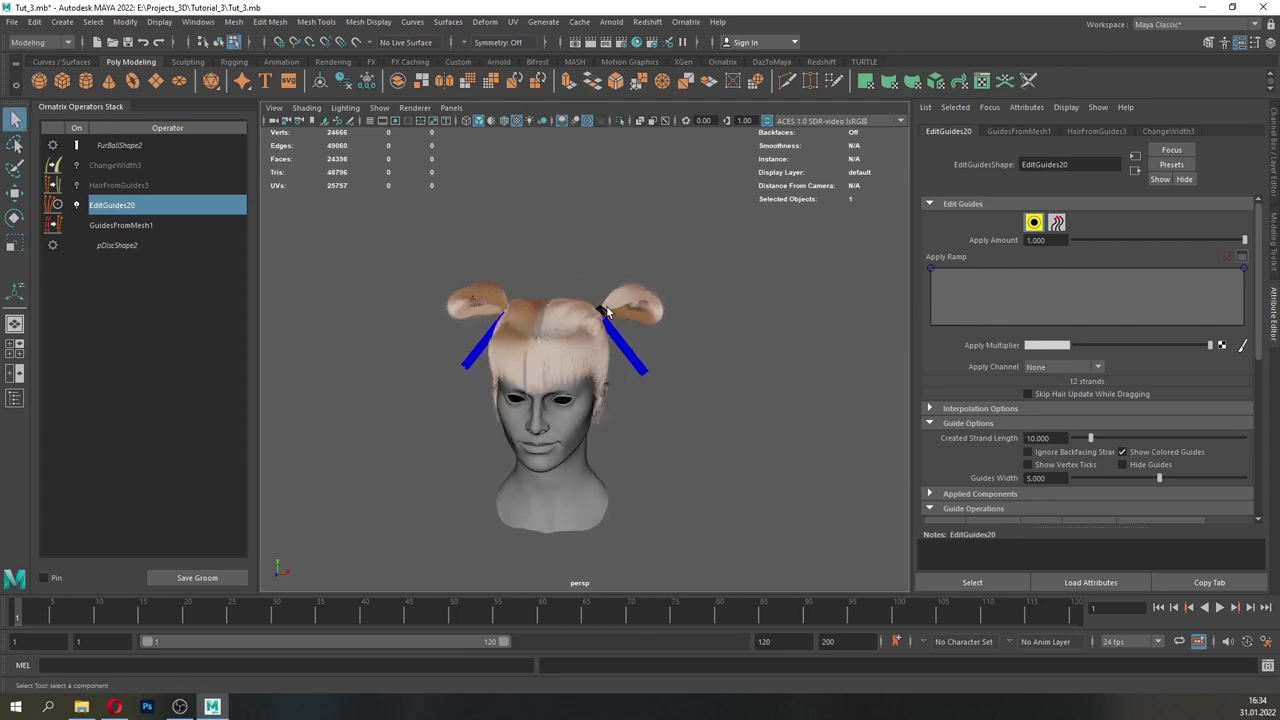
- Select the bun hair FurBall1 in the Outliner and add a Curl operator above Frizz2
click(198, 21)
click(300, 165)
click(216, 270)
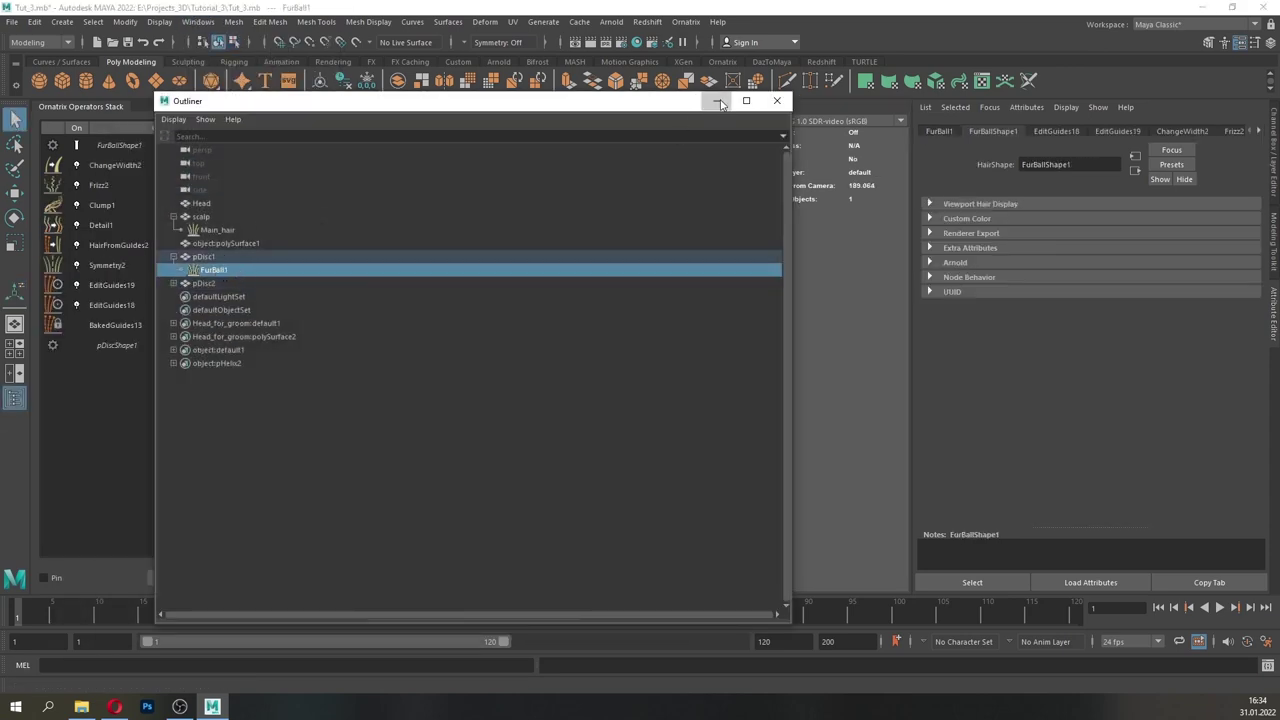
click(717, 101)
click(110, 185)
scroll(608, 318, up, 5)
click(686, 22)
click(710, 229)
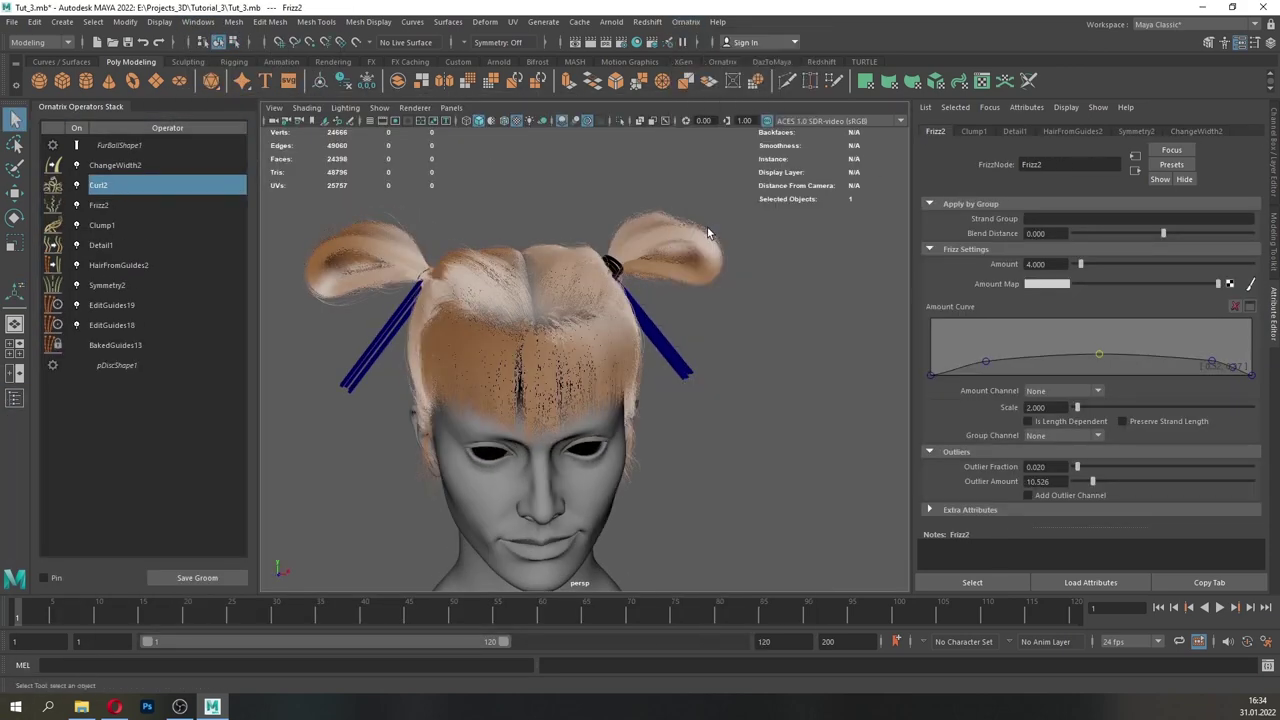
- Set the Curl2 magnitude to 0.5 and shape its magnitude ramp into a broad arch that falls to zero at the tip
scroll(771, 316, up, 3)
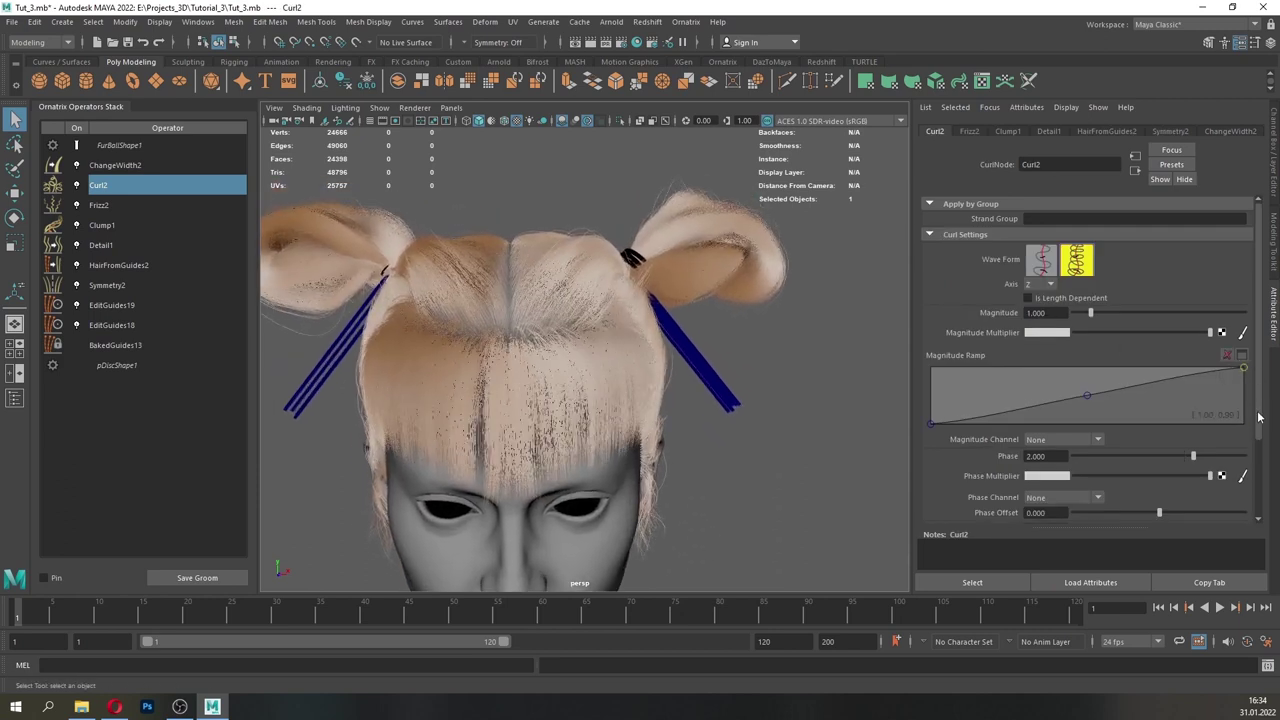
drag(1243, 368, 1258, 425)
text(0.5)
key(Return)
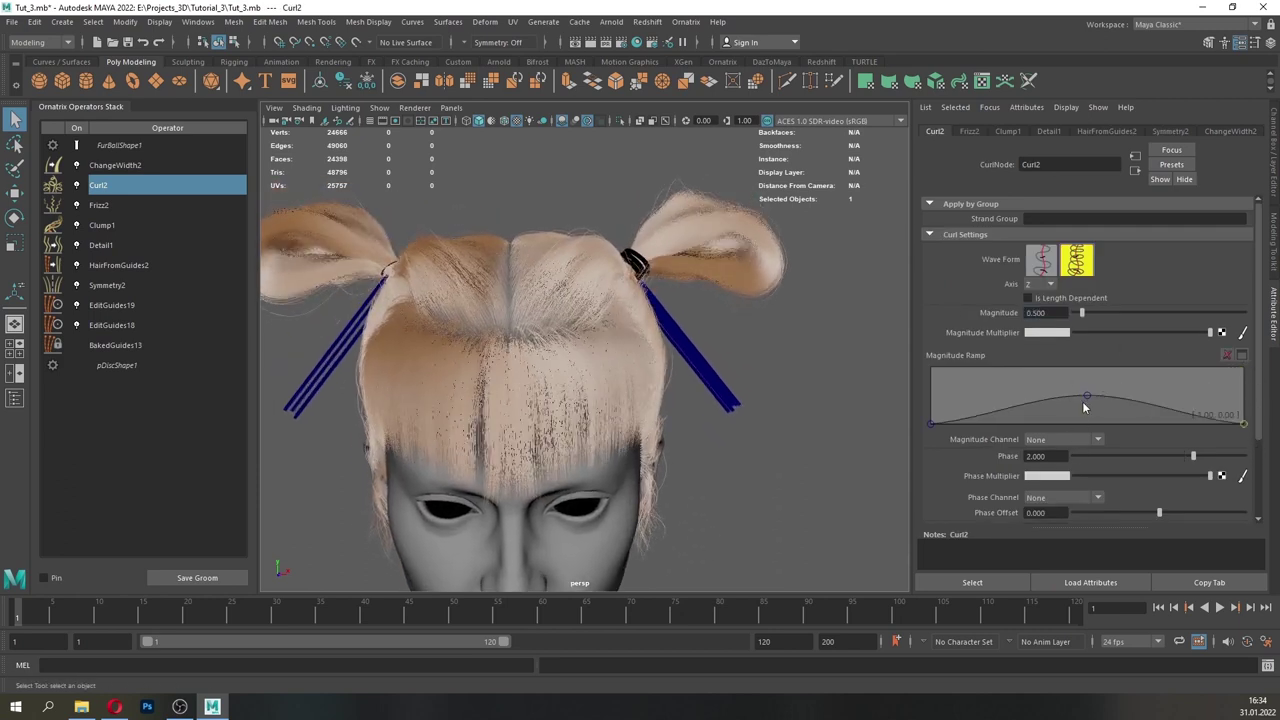
scroll(1090, 440, down, 3)
click(1085, 290)
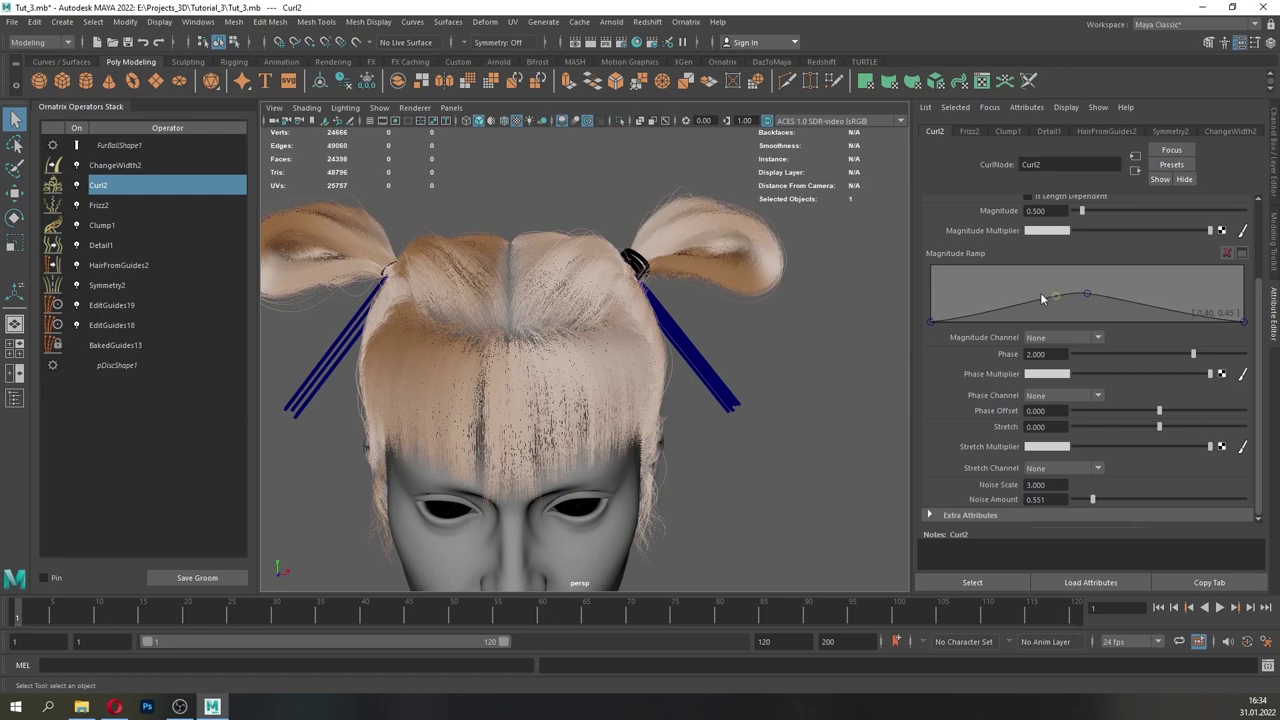
drag(1087, 296, 1110, 289)
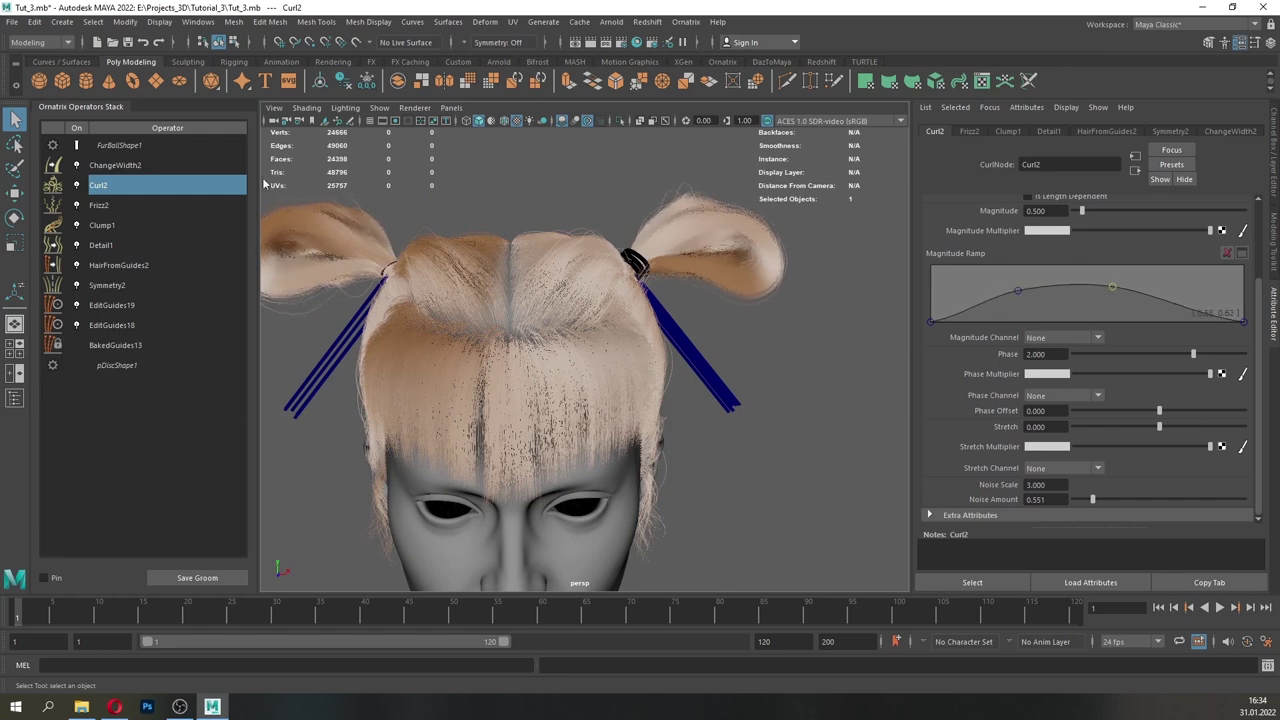
- Compare the bun hair with Curl2 switched off and on, viewed from behind
alt+drag(343, 224, 881, 326)
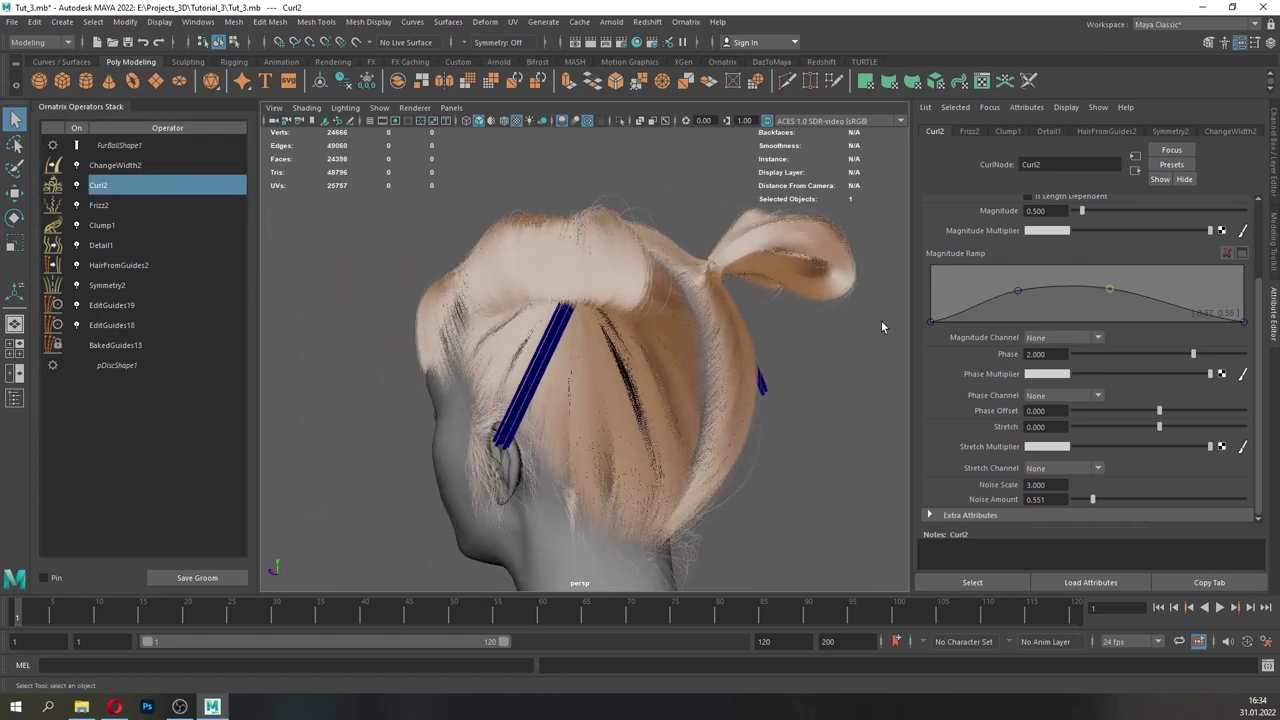
click(75, 186)
click(75, 186)
- Try a Curl2 phase of 3 and set it back to 2
drag(1066, 355, 886, 331)
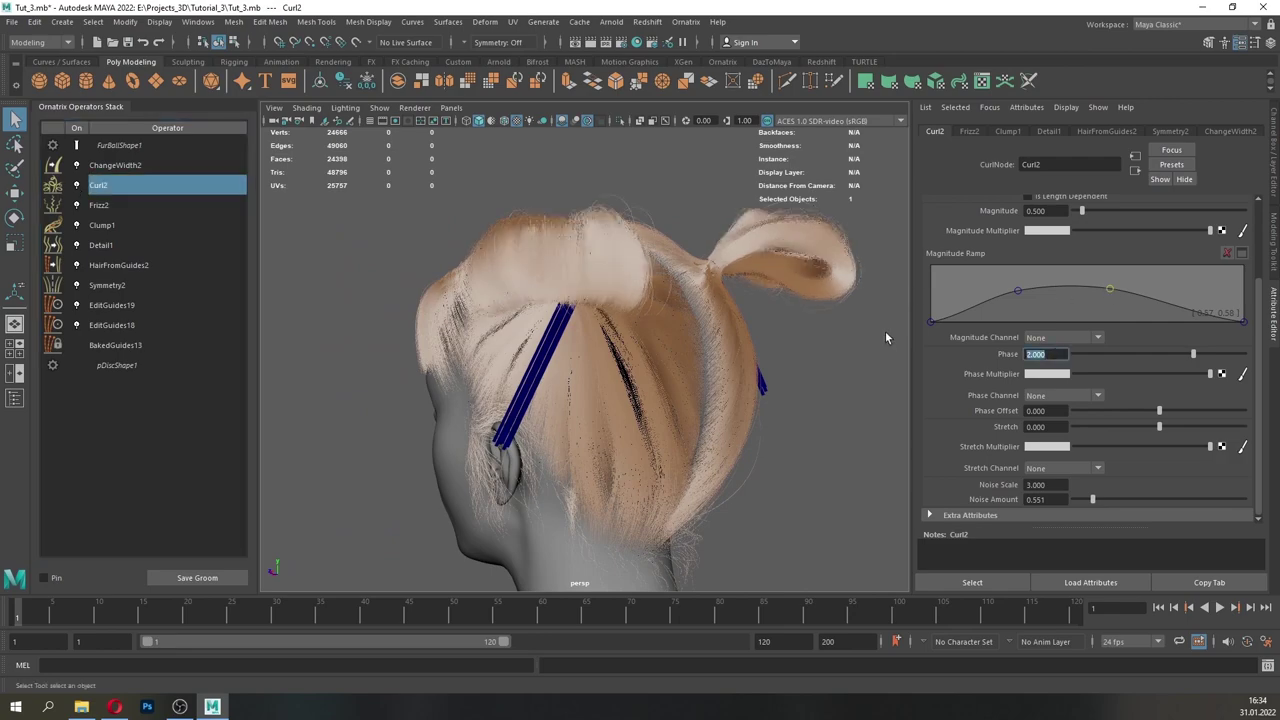
text(3)
key(Return)
alt+drag(521, 311, 914, 344)
drag(1056, 355, 970, 346)
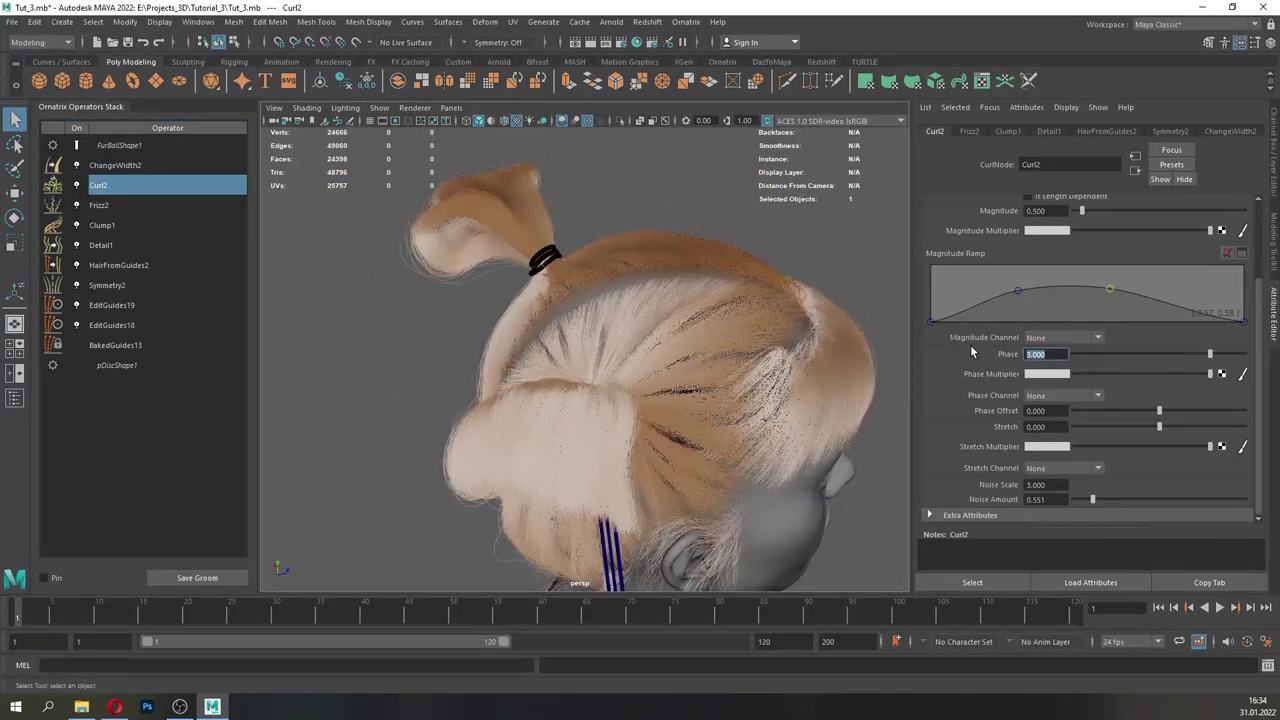
text(2)
key(Return)
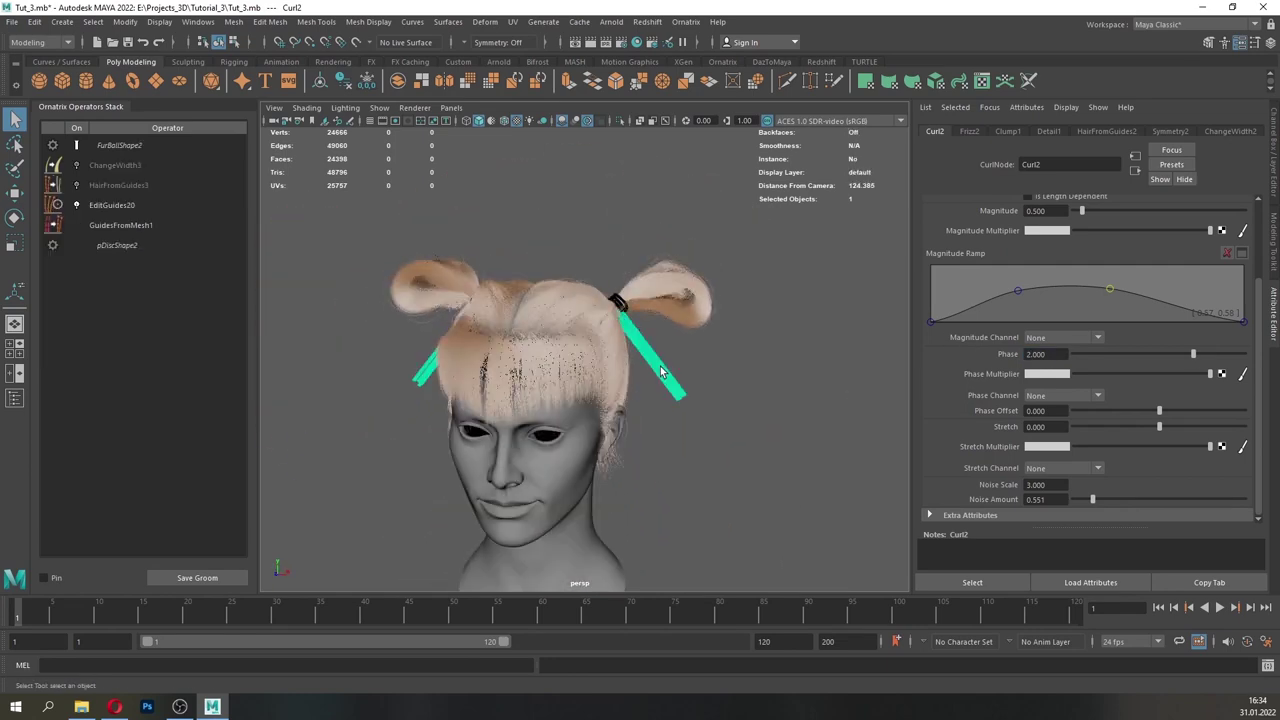
- Delete the strands beneath the hair tie on the character's right side in EditGuides20, keeping only those on the left side
click(118, 175)
click(620, 330)
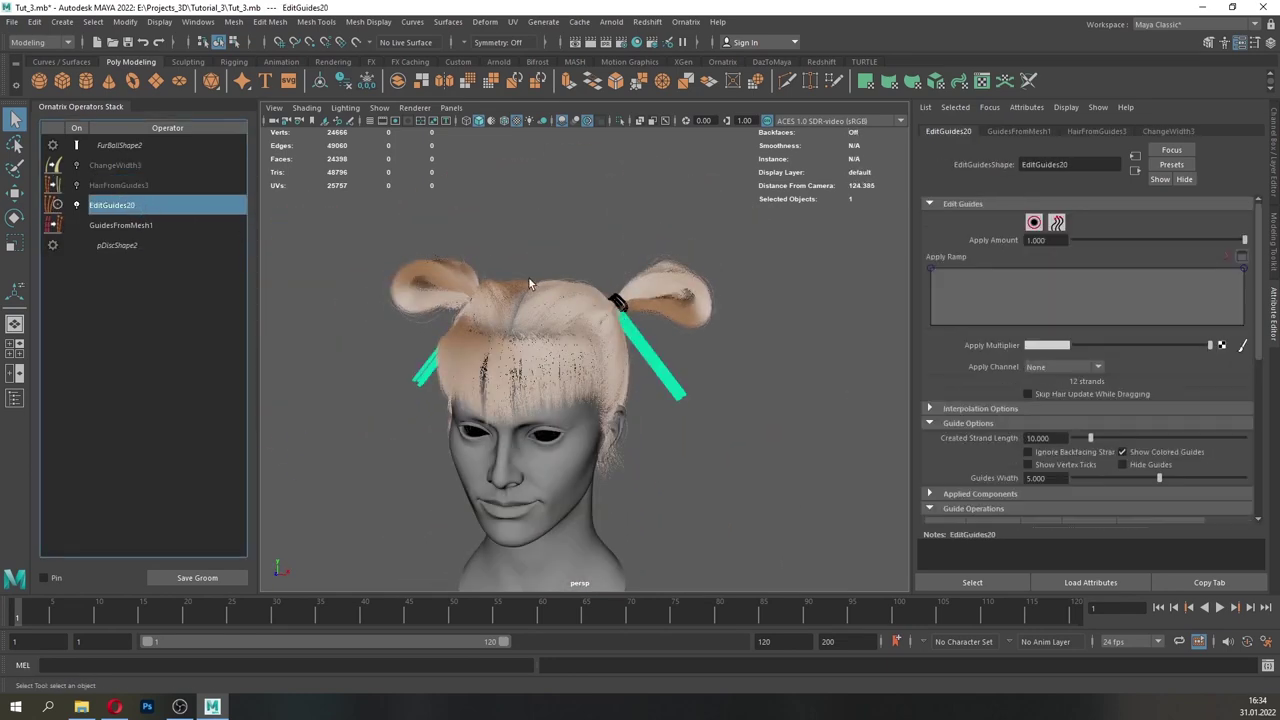
click(1033, 228)
drag(1259, 276, 1272, 398)
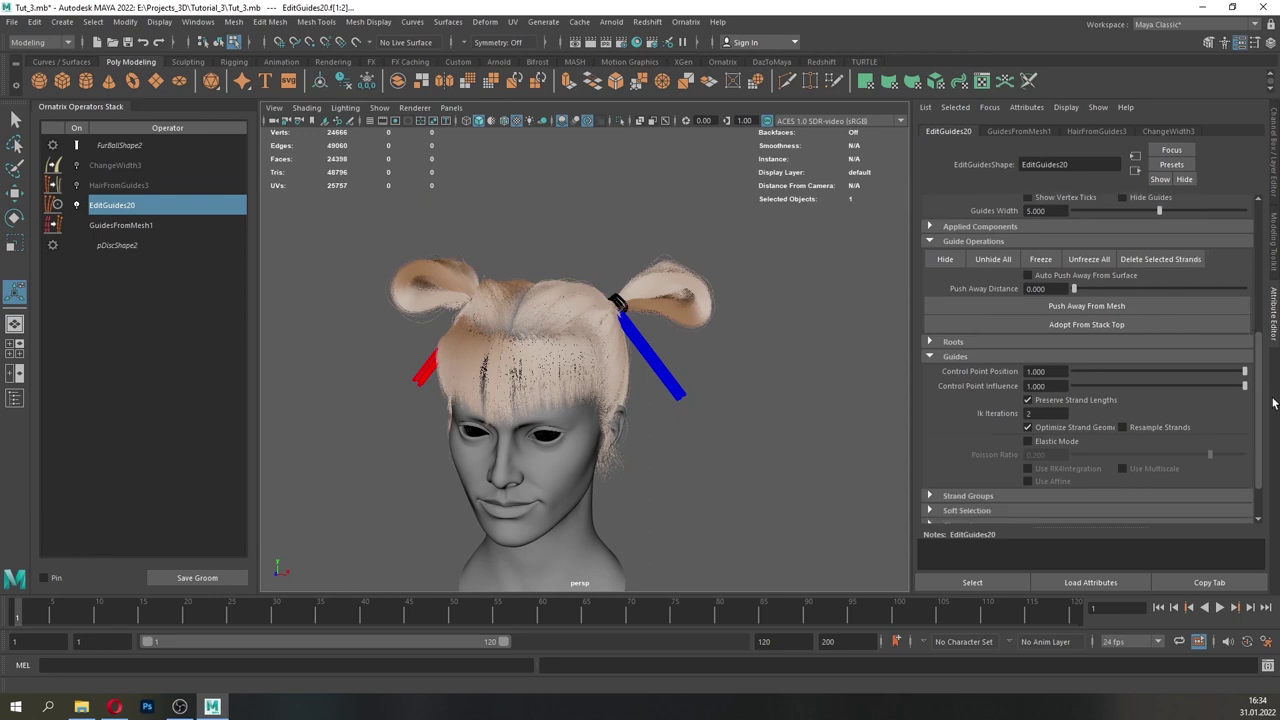
scroll(1110, 330, up, 7)
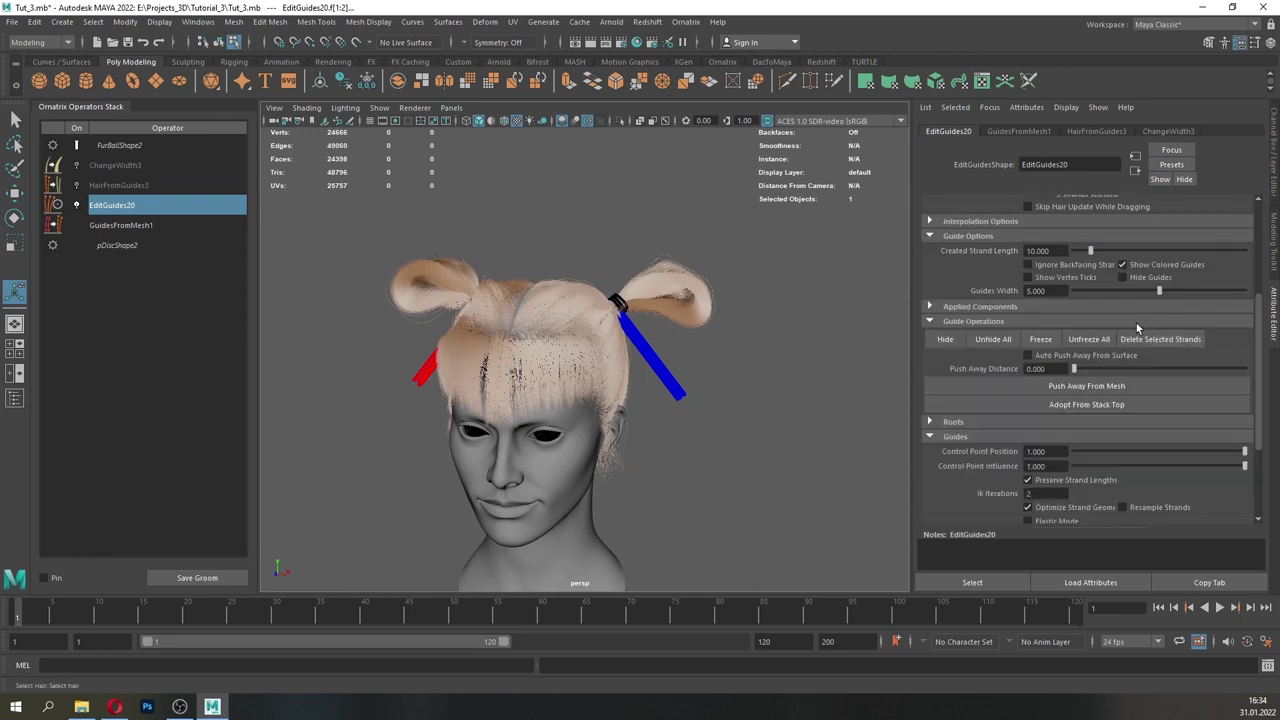
scroll(1010, 408, down, 4)
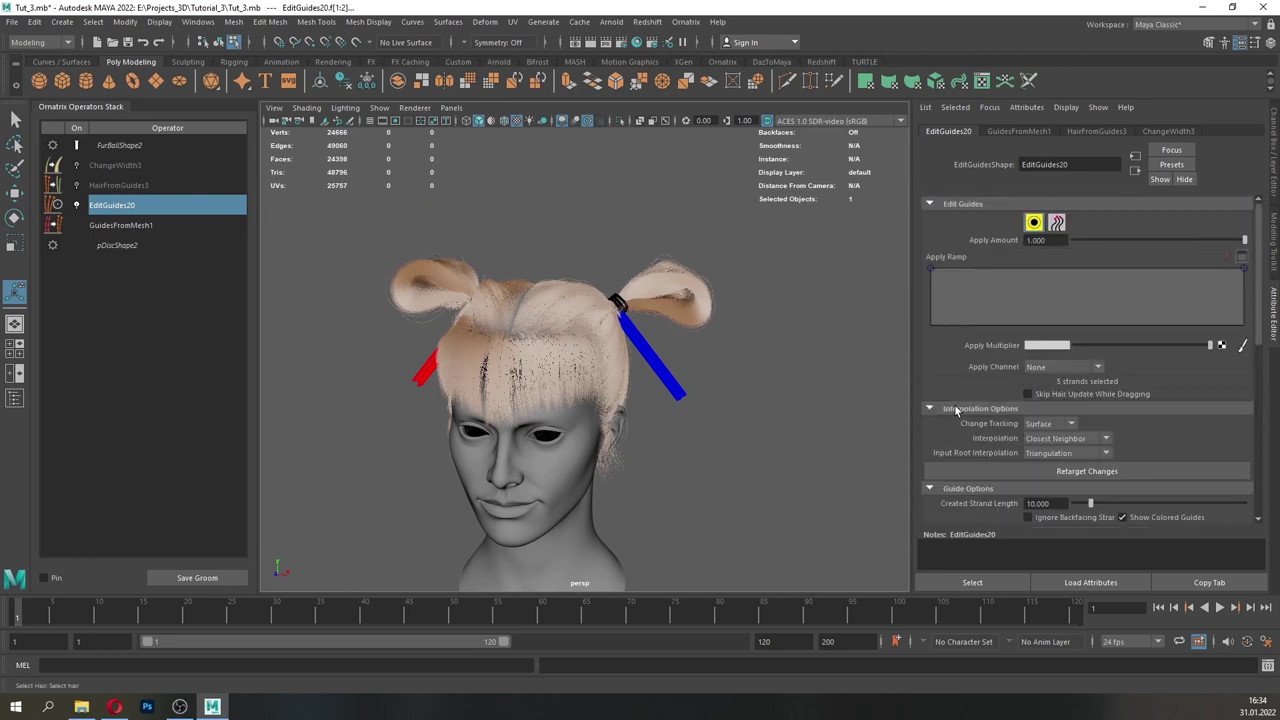
scroll(946, 417, down, 1)
click(956, 410)
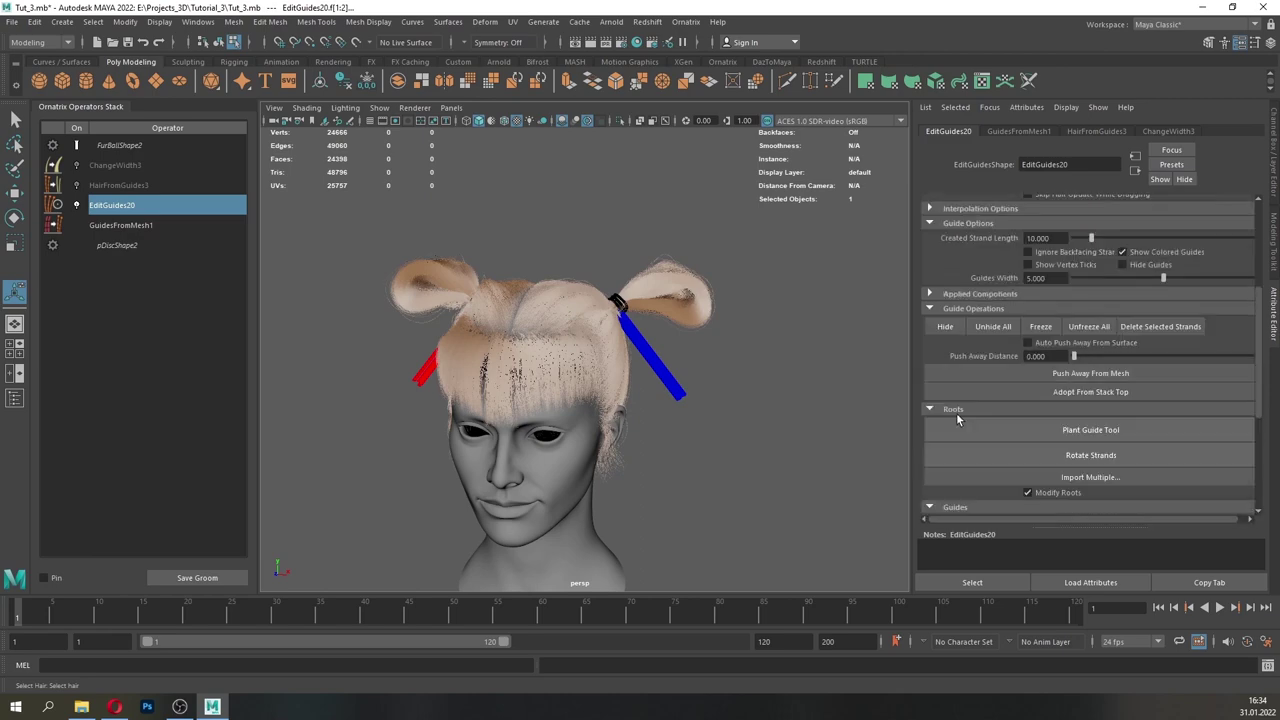
click(1130, 326)
click(114, 207)
scroll(1086, 217, up, 5)
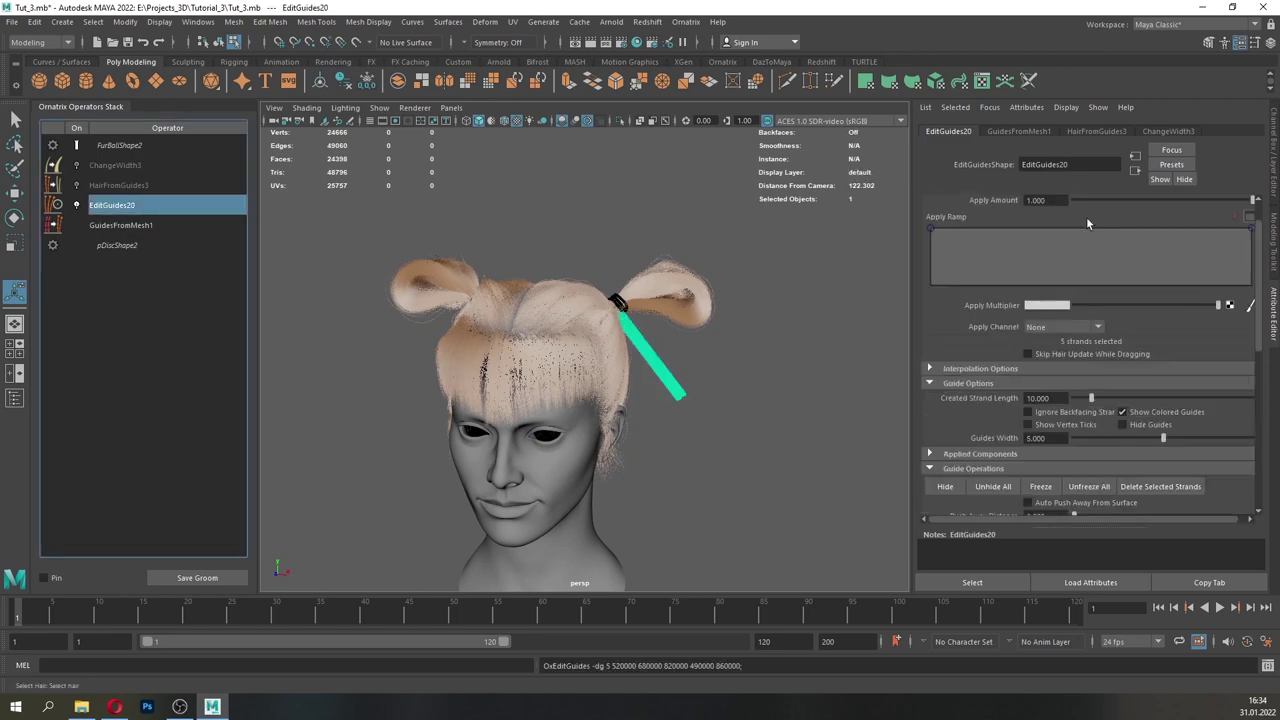
- Comb the remaining loose strands in EditGuides20 so they hang straight down behind the ear
click(1034, 222)
alt+drag(718, 383, 610, 350)
alt+right_drag(610, 350, 667, 95)
click(722, 62)
scroll(672, 190, down, 5)
click(249, 82)
scroll(560, 345, up, 3)
mouse_move(560, 345)
alt+mouse_down()
mouse_move(663, 365)
mouse_move(672, 333)
alt+mouse_up()
mouse_move(714, 399)
alt+mouse_down()
mouse_move(606, 392)
mouse_move(649, 371)
alt+mouse_up()
- Lengthen the loose strands to about shoulder level with the GrowShrink brush and comb their tips slightly outward
click(317, 82)
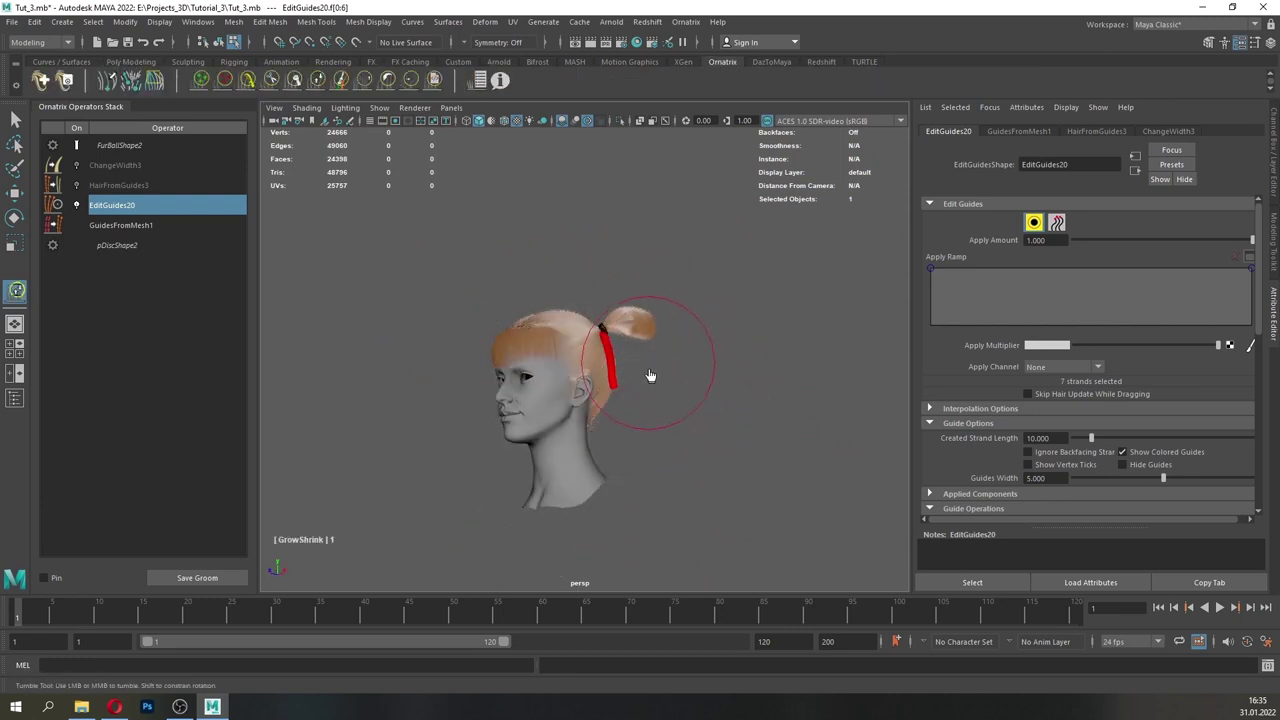
click(249, 82)
mouse_move(480, 385)
alt+mouse_down()
mouse_move(537, 400)
mouse_move(701, 342)
alt+mouse_up()
scroll(560, 395, up, 3)
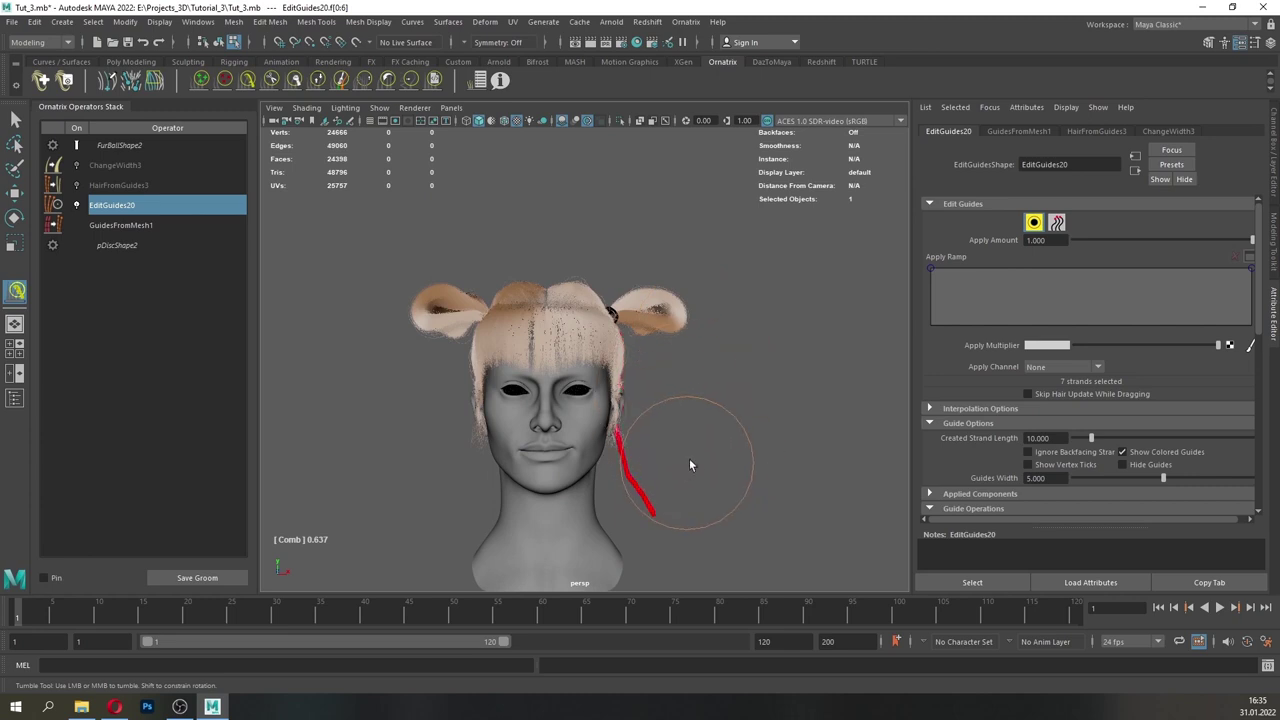
alt+drag(689, 464, 312, 215)
- Add a Detail operator and a new Edit Guides operator above EditGuides20, and bake the stack beneath the new operator
click(685, 21)
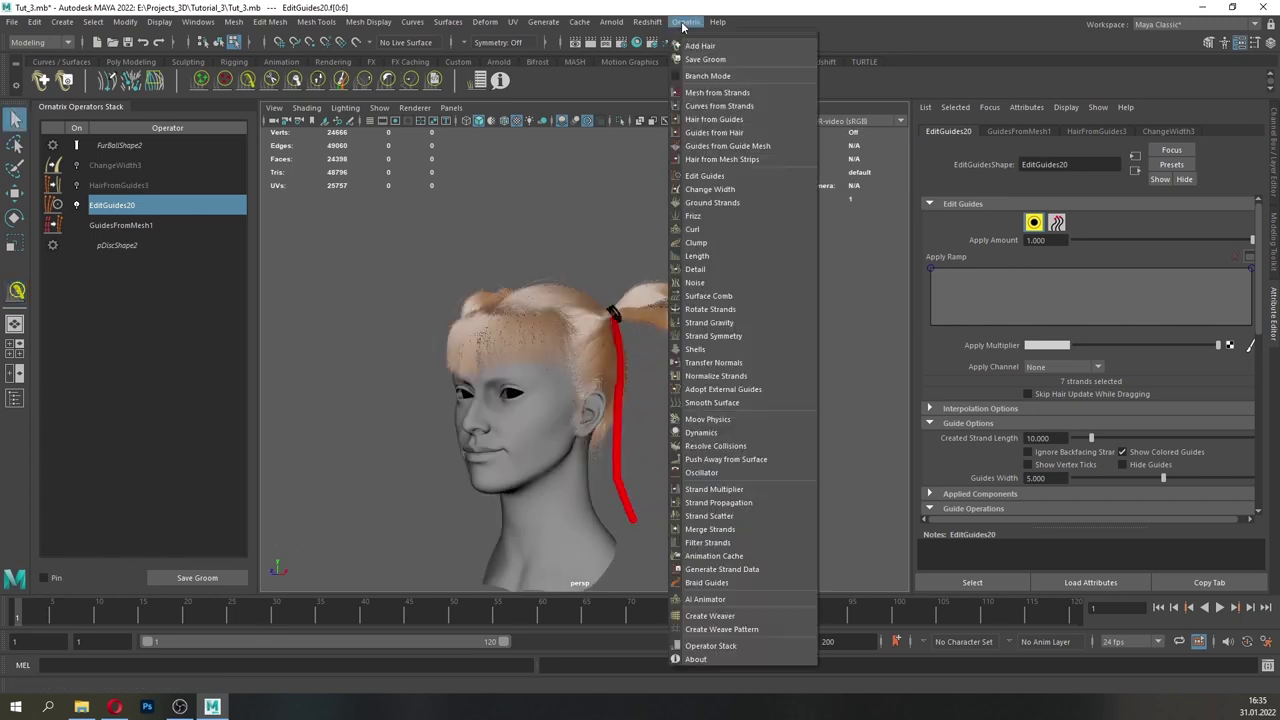
click(710, 268)
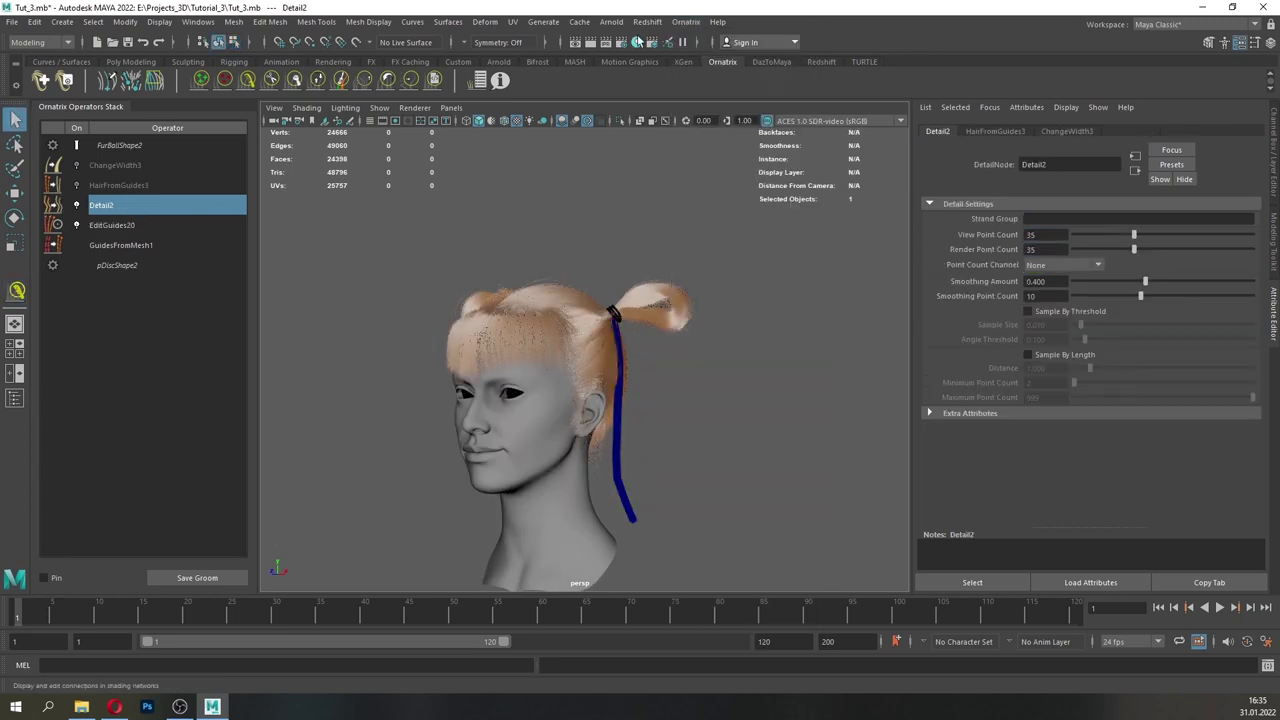
click(685, 21)
click(708, 176)
right_click(107, 226)
click(154, 300)
click(126, 210)
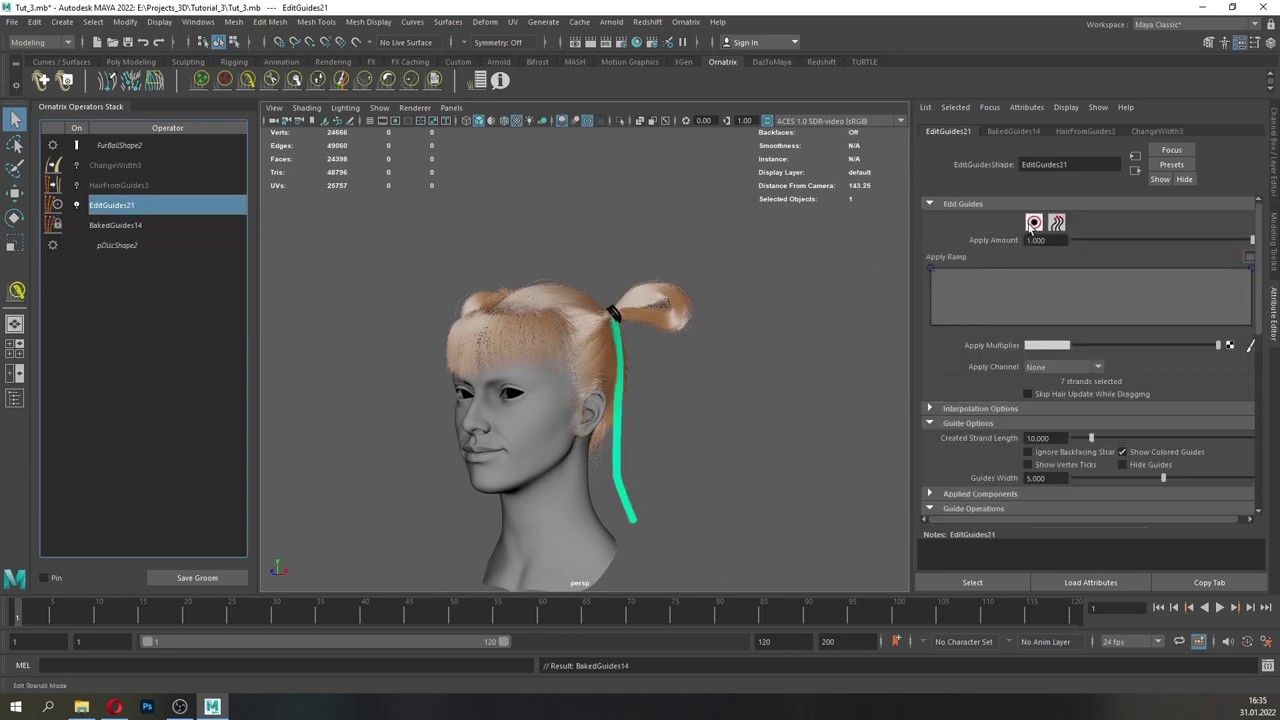
- Select strand 0 in EditGuides21 and comb it away from the bundle into an outward bow
click(1033, 223)
scroll(626, 372, down, 2)
alt+drag(610, 392, 560, 380)
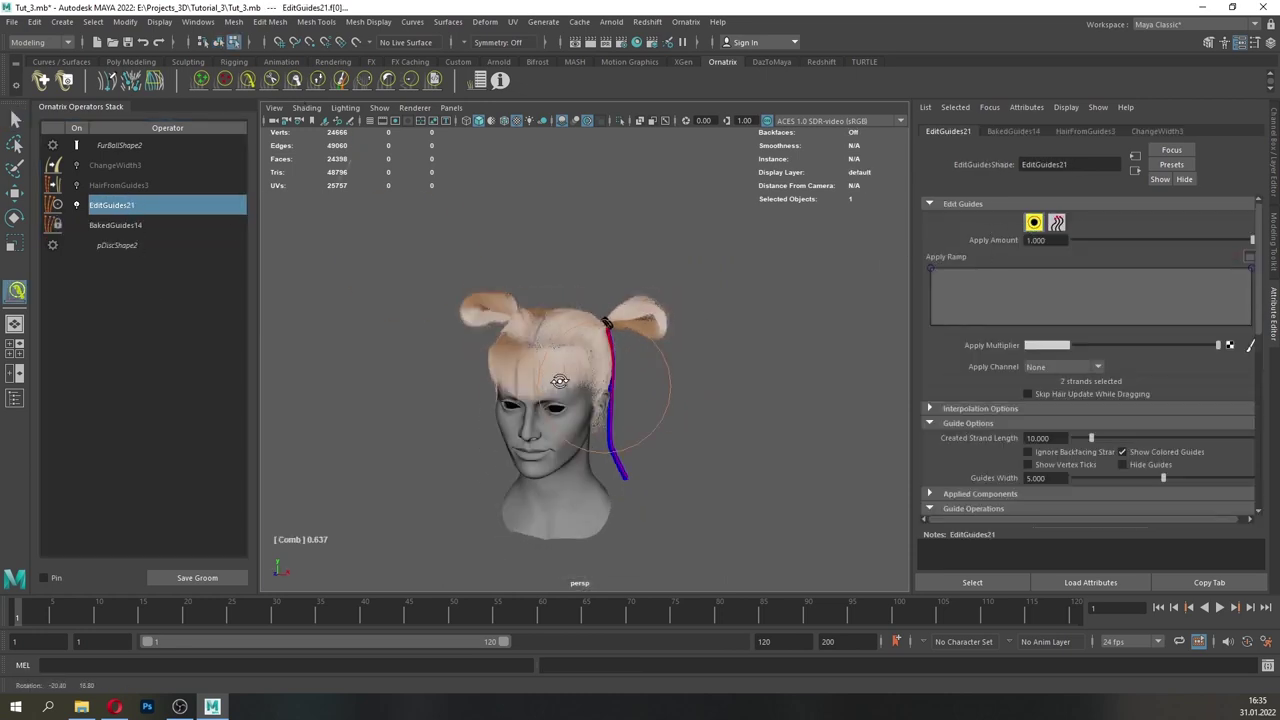
scroll(700, 412, up, 5)
alt+drag(700, 412, 600, 320)
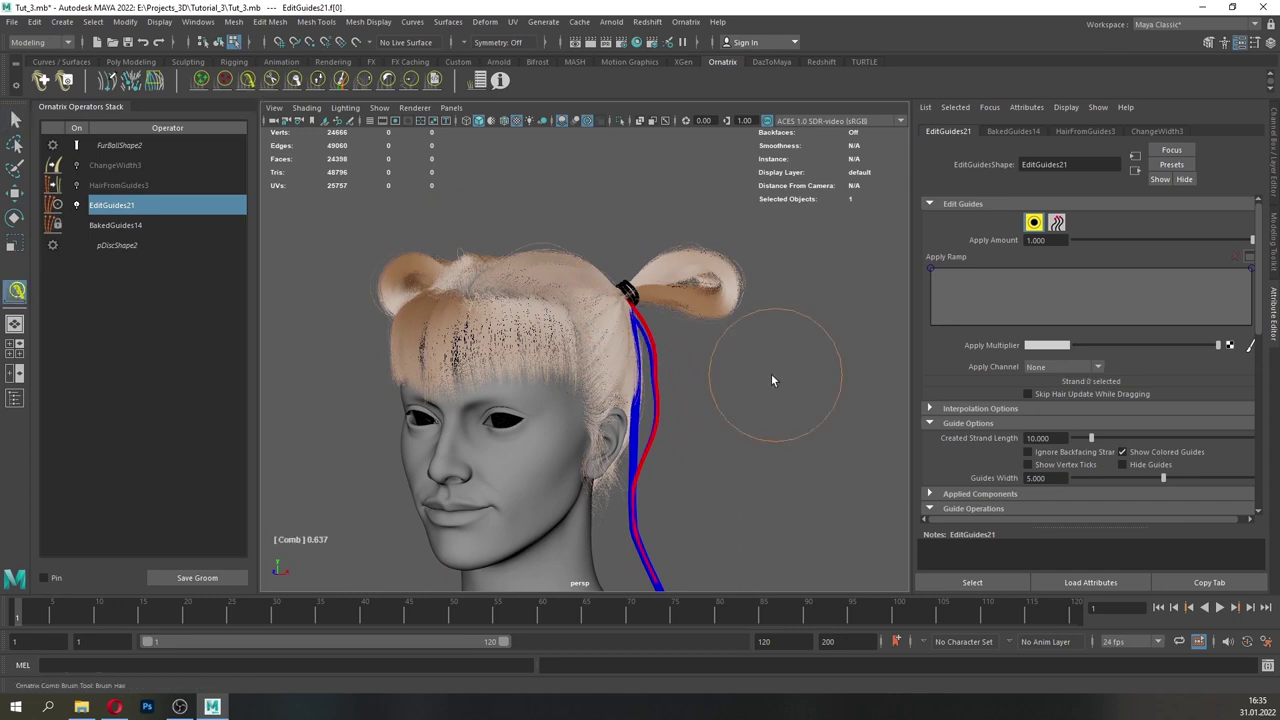
- Comb strand 0 into a loose S-wave that hangs slightly forward of the bundle, shaping it from the side and front
alt+drag(771, 375, 729, 415)
alt+right_drag(712, 368, 678, 370)
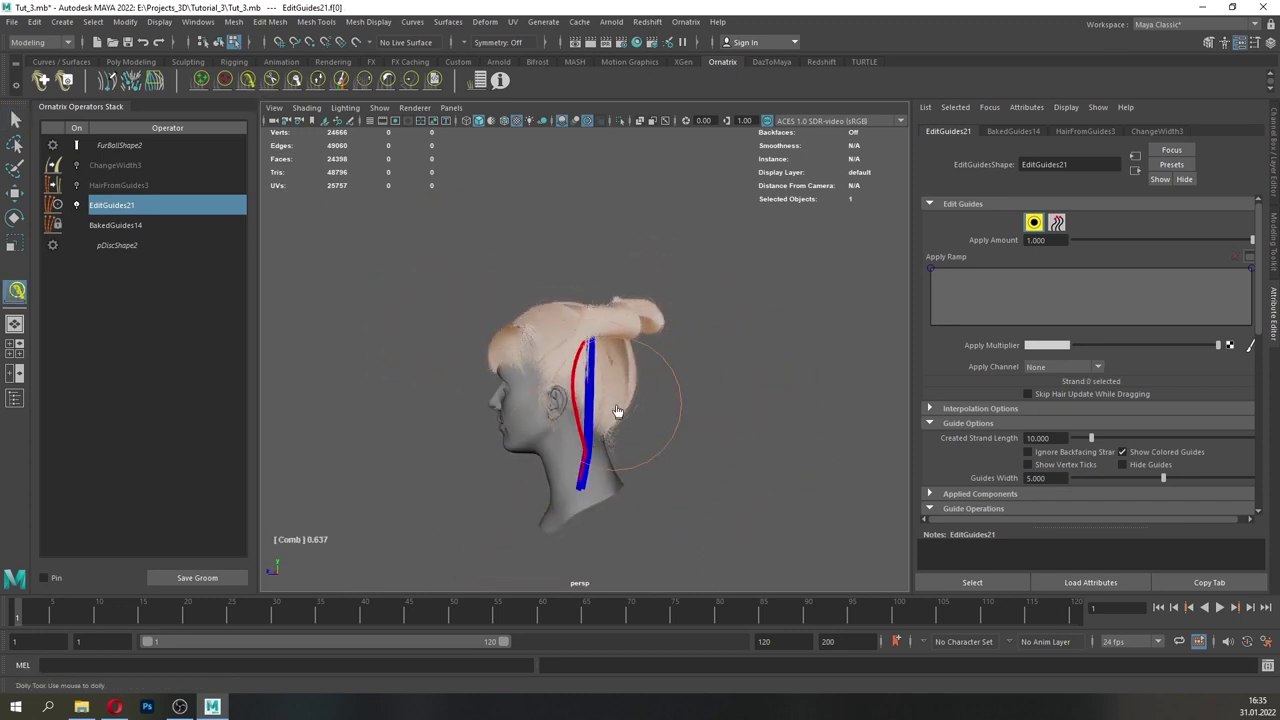
alt+drag(614, 457, 556, 451)
alt+right_drag(590, 411, 760, 450)
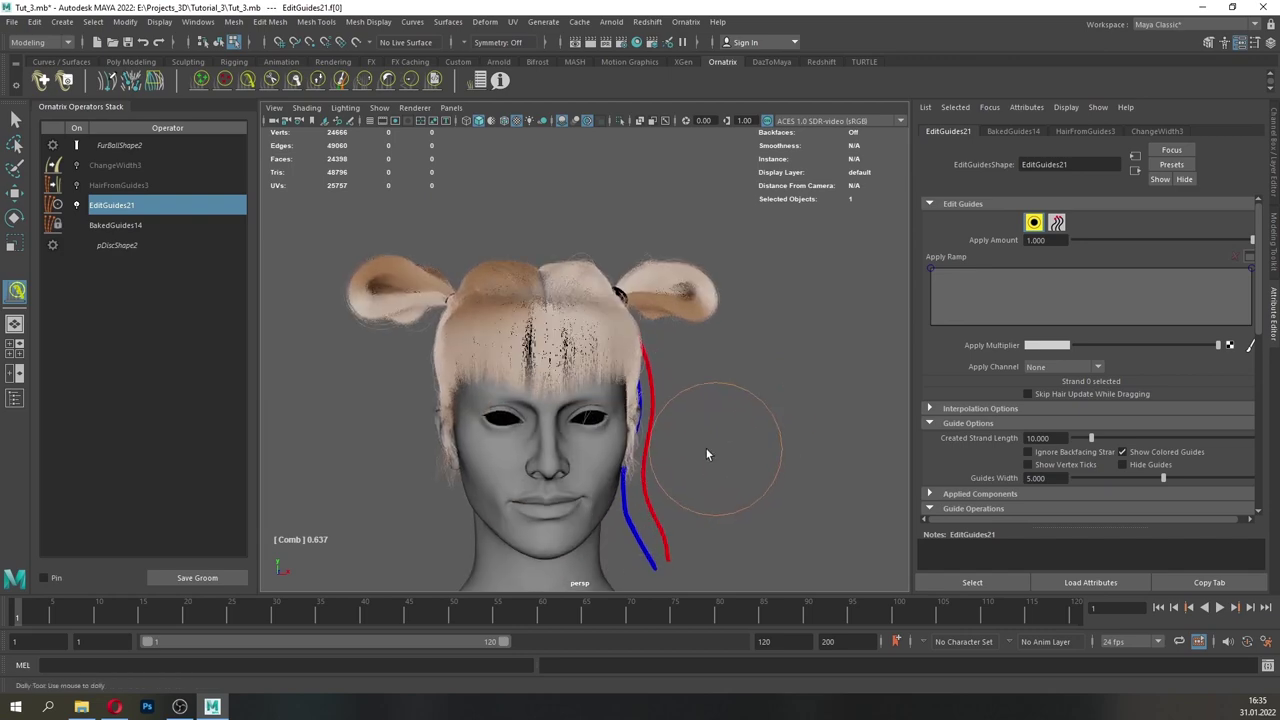
alt+drag(705, 447, 665, 460)
alt+middle_drag(673, 504, 718, 400)
mouse_move(718, 440)
alt+mouse_down()
mouse_move(777, 449)
mouse_move(706, 448)
alt+mouse_up()
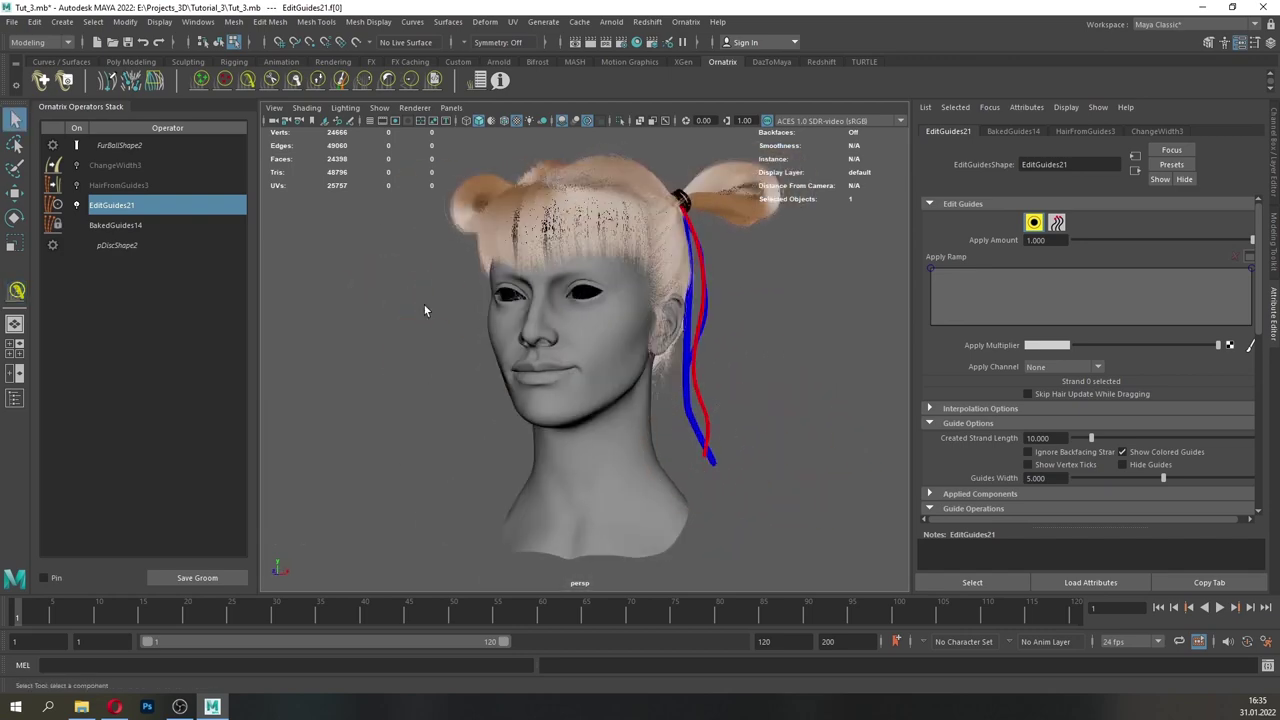
- Select strand 5 and comb it backward from the bundle into a gentle wave with its tip flicked out
alt+drag(424, 310, 729, 339)
click(243, 82)
mouse_move(663, 400)
alt+mouse_down()
mouse_move(611, 393)
mouse_move(606, 360)
alt+mouse_up()
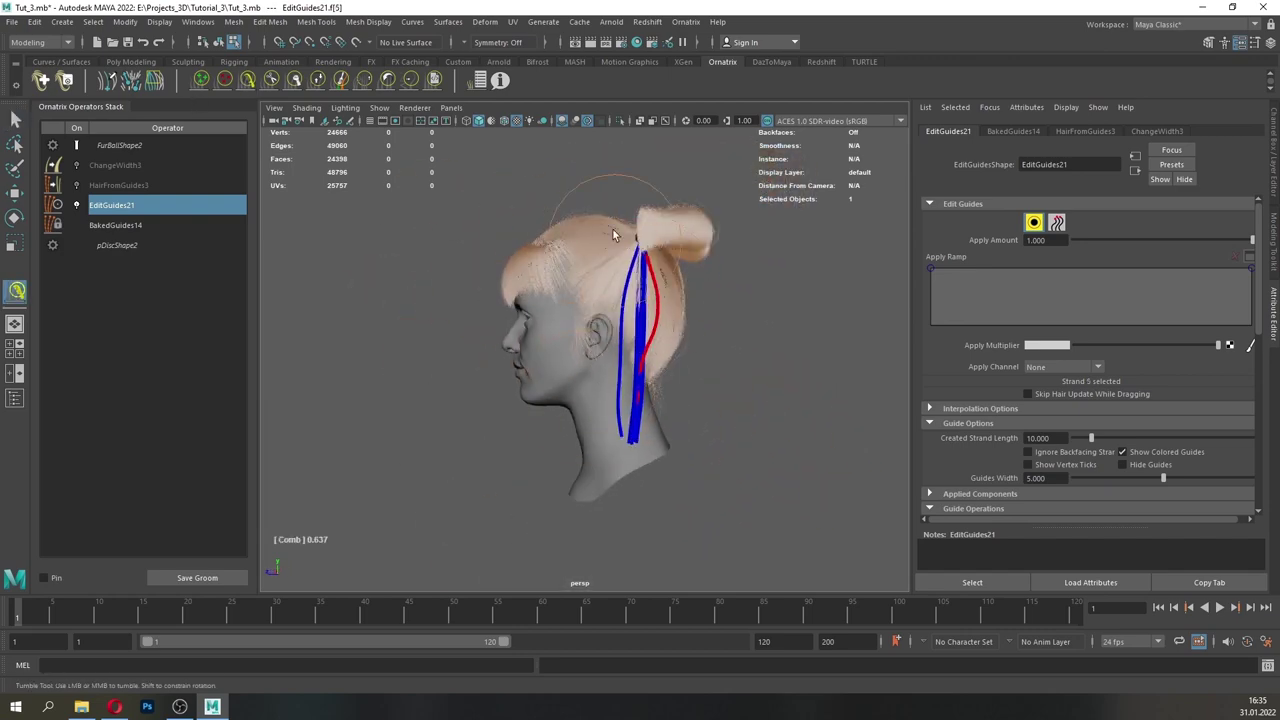
alt+right_drag(735, 209, 752, 191)
scroll(738, 294, down, 2)
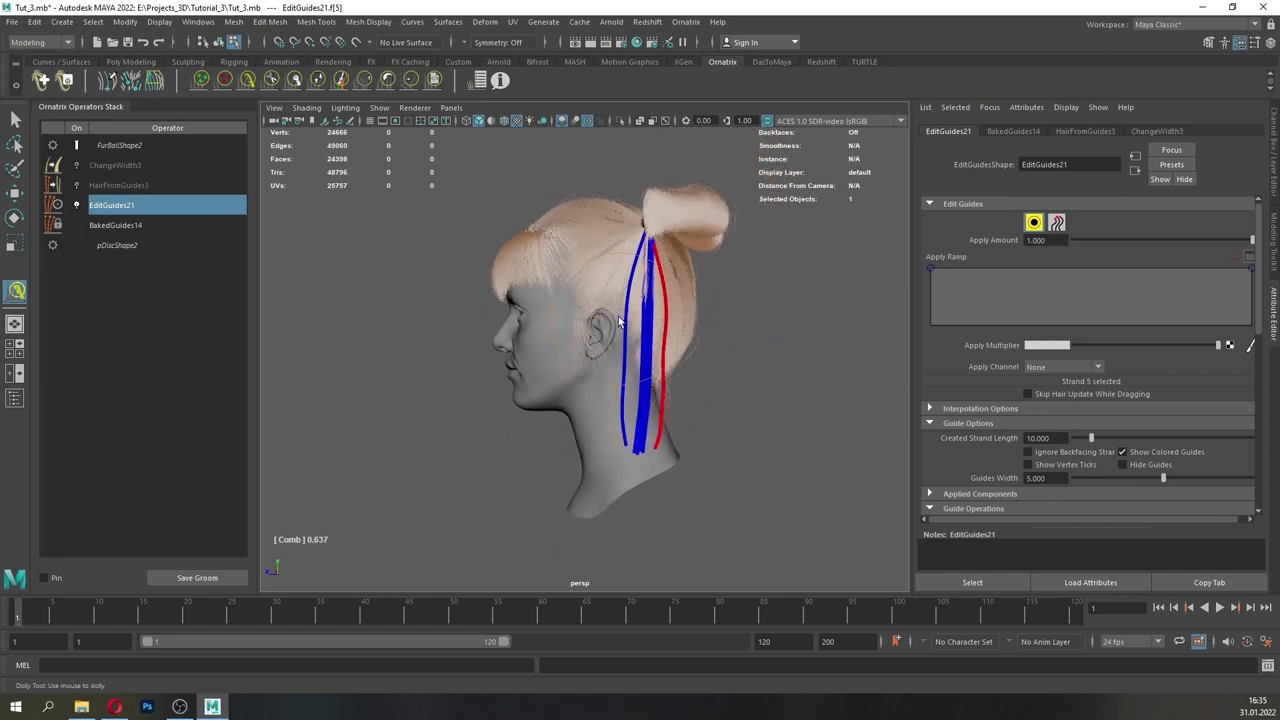
drag(624, 417, 644, 403)
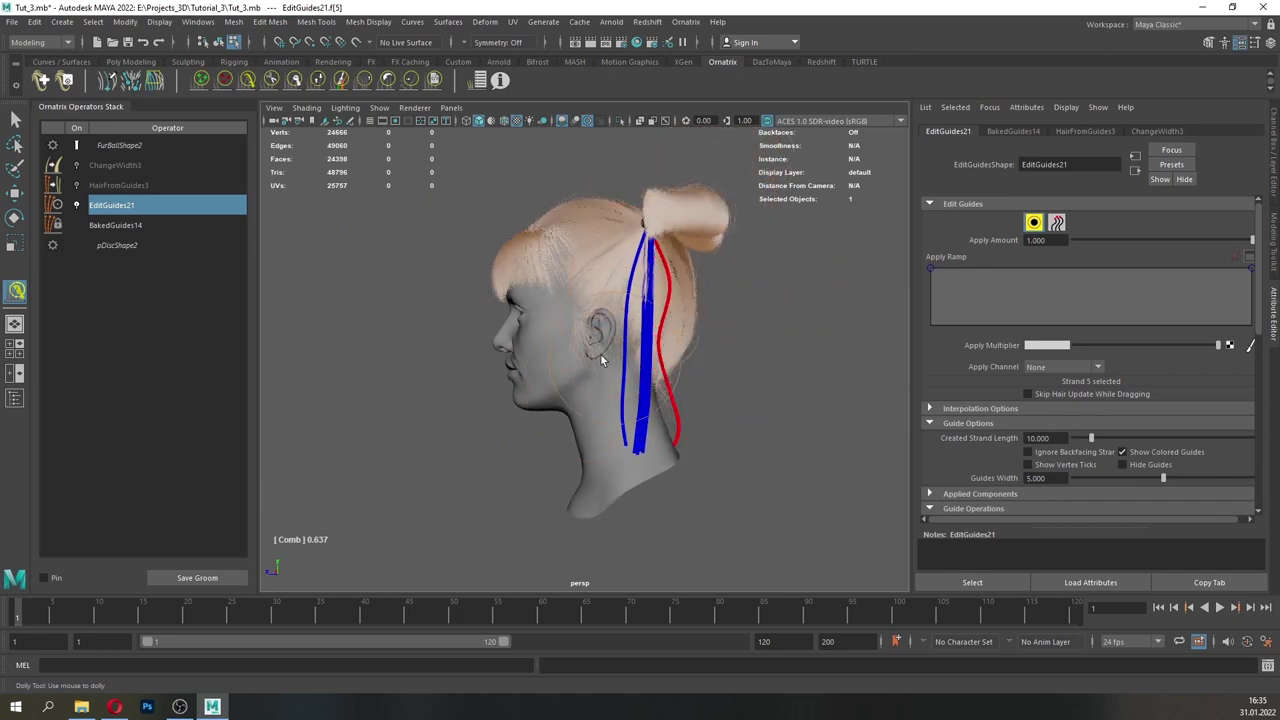
alt+drag(430, 345, 612, 342)
drag(758, 371, 714, 393)
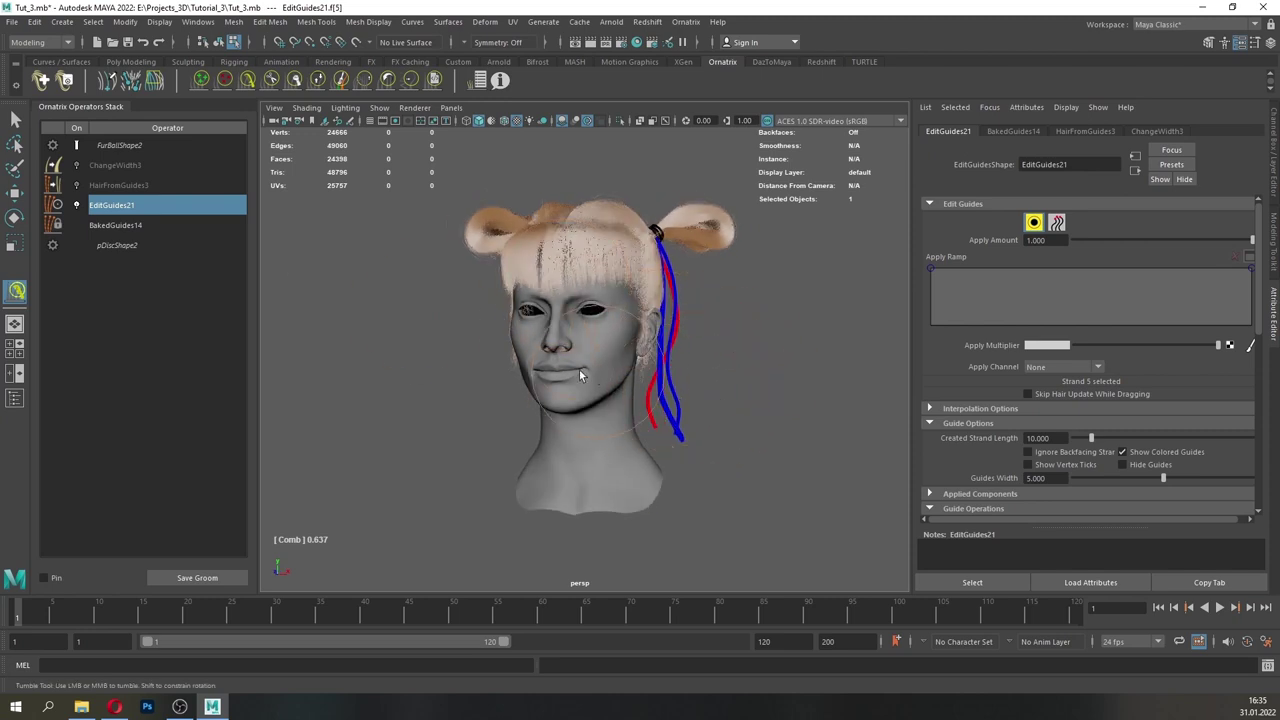
- Select strand 4 and comb it outward into a bow behind the bundle
click(16, 120)
mouse_move(600, 359)
alt+mouse_down()
mouse_move(646, 383)
mouse_move(612, 349)
alt+mouse_up()
click(250, 82)
click(16, 120)
click(669, 309)
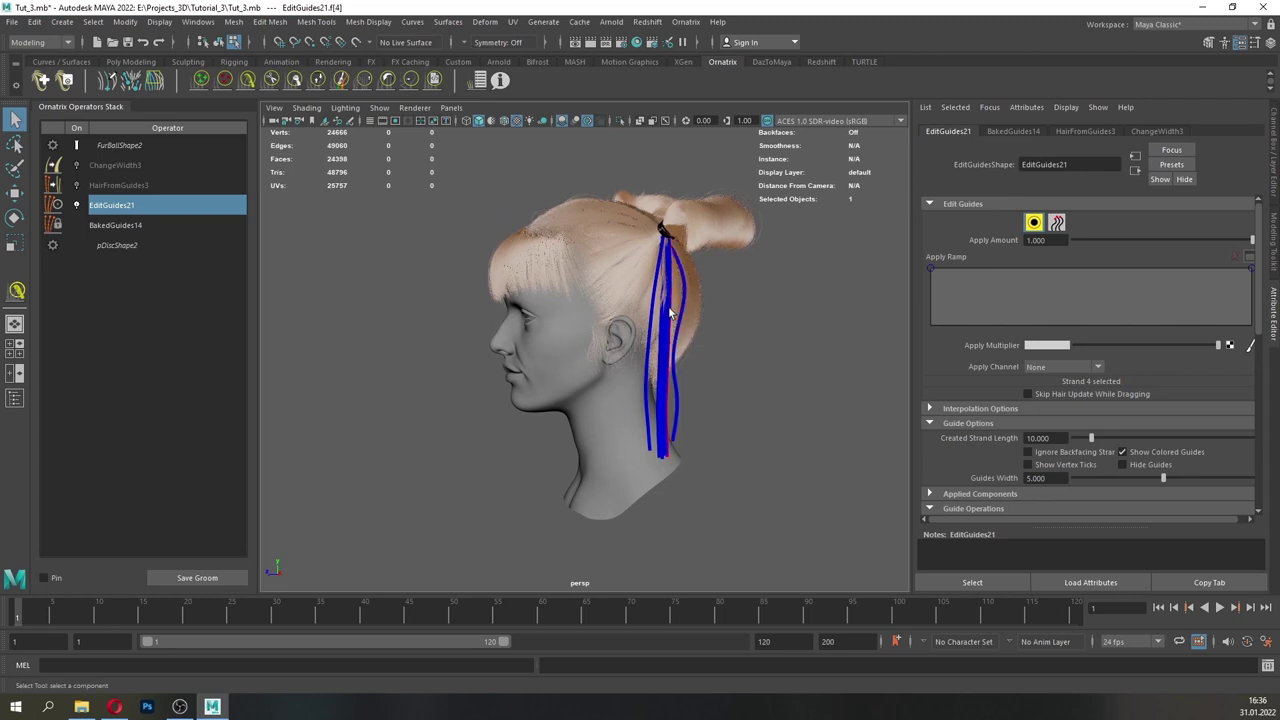
mouse_move(668, 318)
alt+mouse_down()
mouse_move(629, 330)
mouse_move(645, 325)
alt+mouse_up()
click(249, 84)
alt+drag(540, 325, 643, 313)
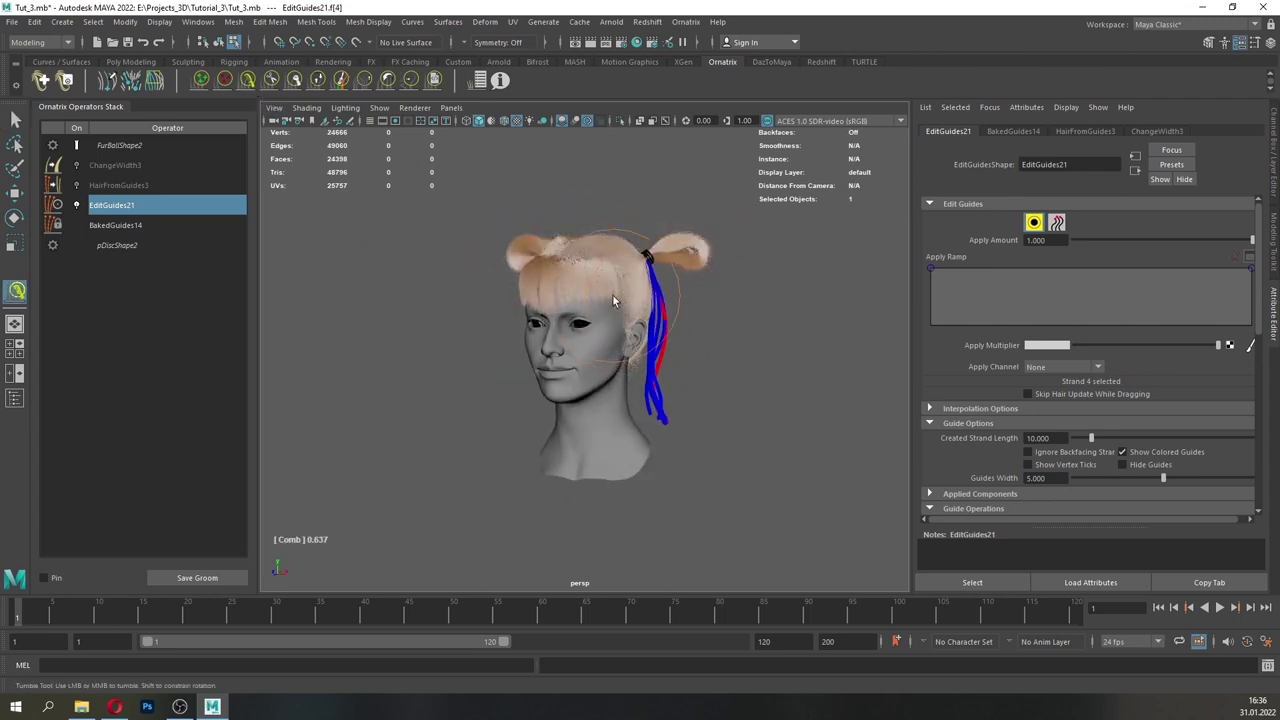
alt+drag(703, 377, 654, 323)
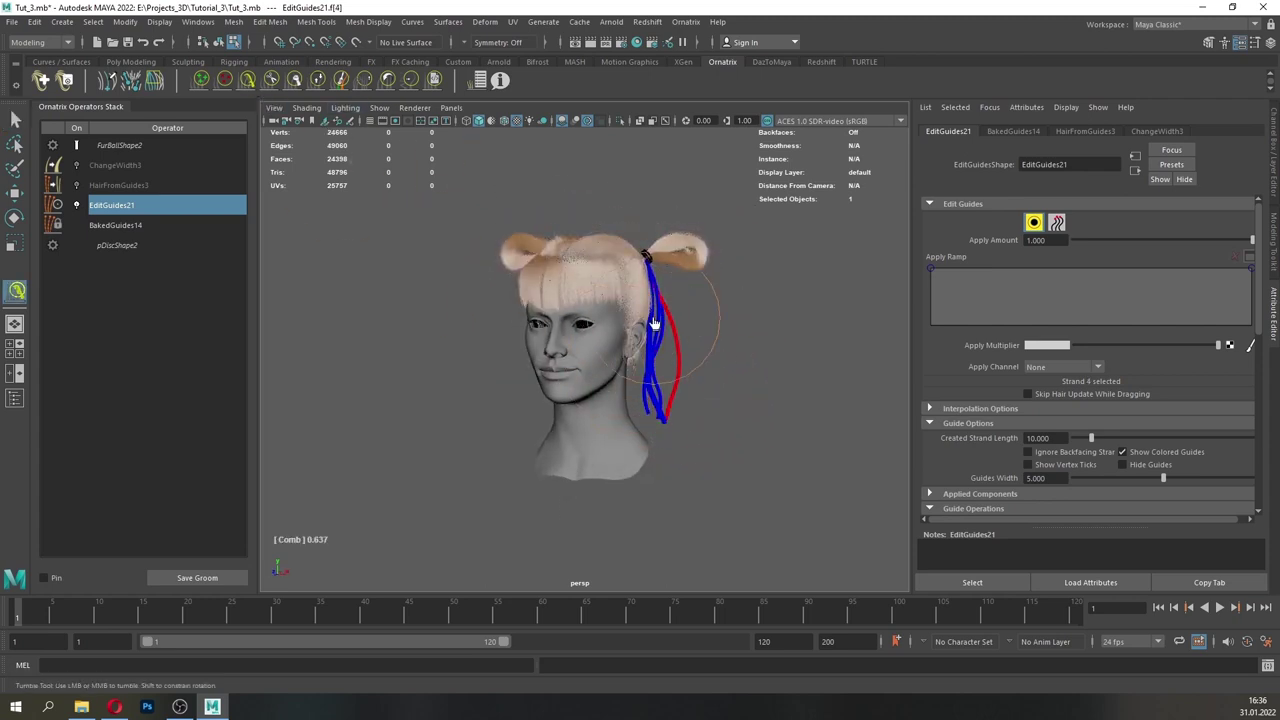
- Lengthen strand 4 with the GrowShrink brush and comb it into a wave crossing the rear strand
alt+drag(703, 454, 588, 362)
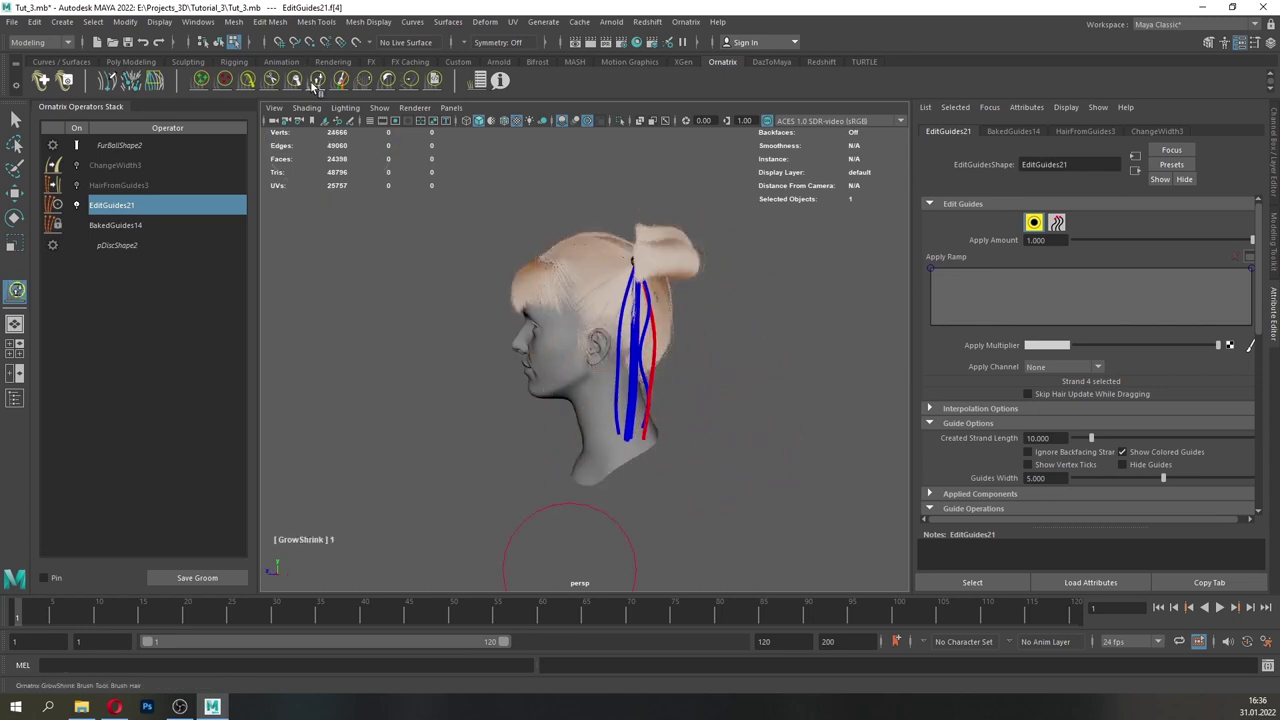
click(251, 83)
alt+right_drag(560, 380, 677, 434)
alt+right_drag(730, 396, 704, 422)
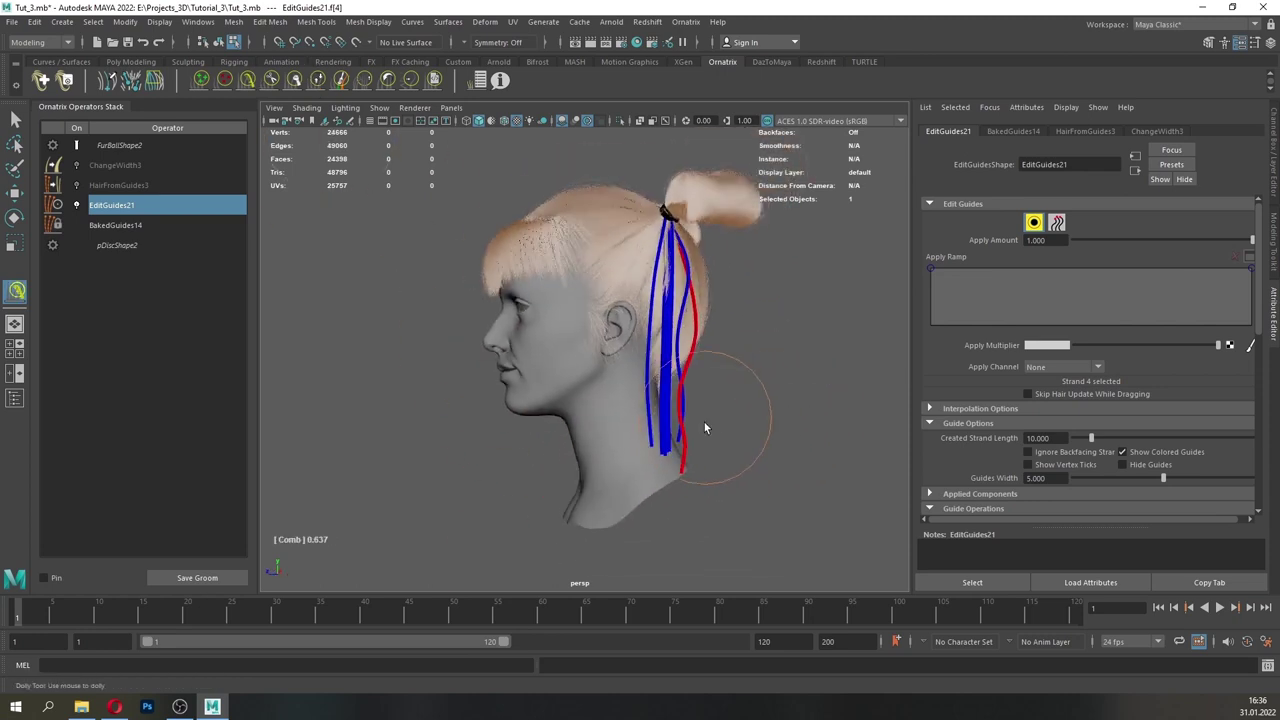
mouse_move(704, 422)
alt+mouse_down()
mouse_move(733, 391)
mouse_move(780, 442)
mouse_move(798, 441)
mouse_move(630, 415)
alt+mouse_up()
- Select strand 6 and comb its lower part forward, away from the bundle
key(q)
click(658, 323)
click(250, 83)
scroll(668, 326, down, 3)
mouse_move(670, 326)
mouse_down()
mouse_move(631, 394)
mouse_move(589, 387)
mouse_up()
scroll(628, 392, up, 2)
alt+drag(619, 428, 656, 432)
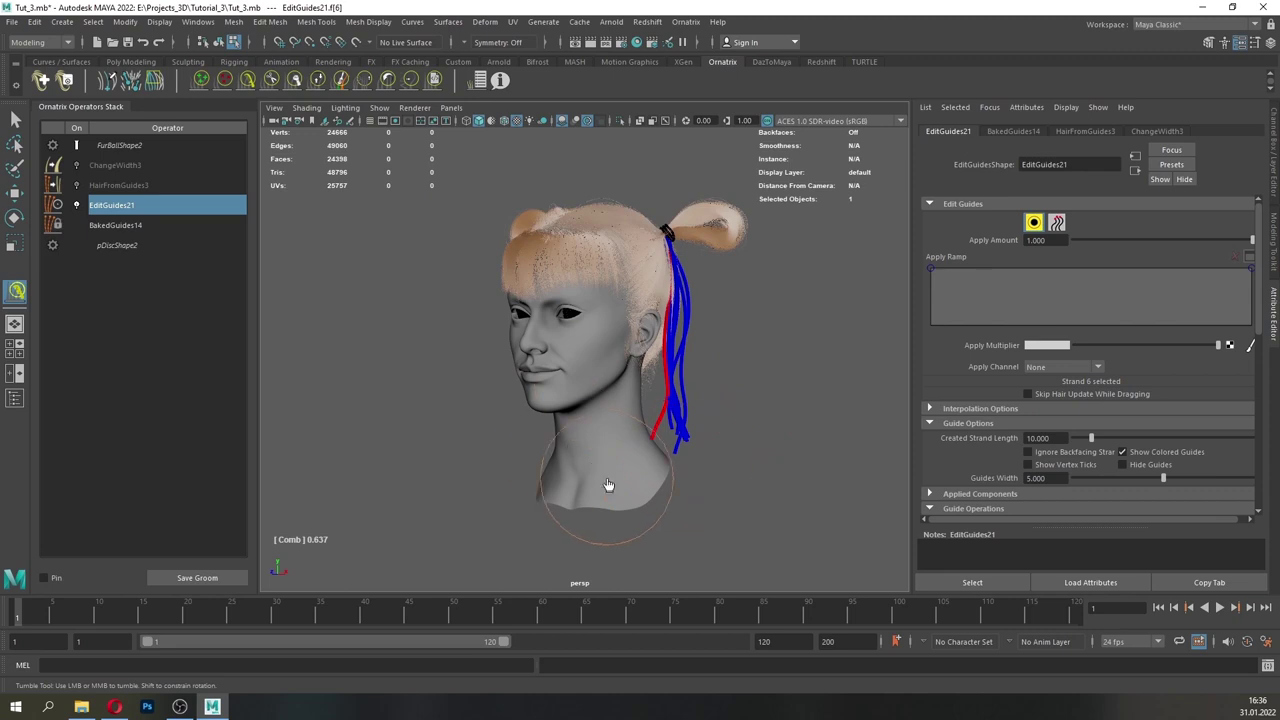
alt+drag(645, 490, 652, 272)
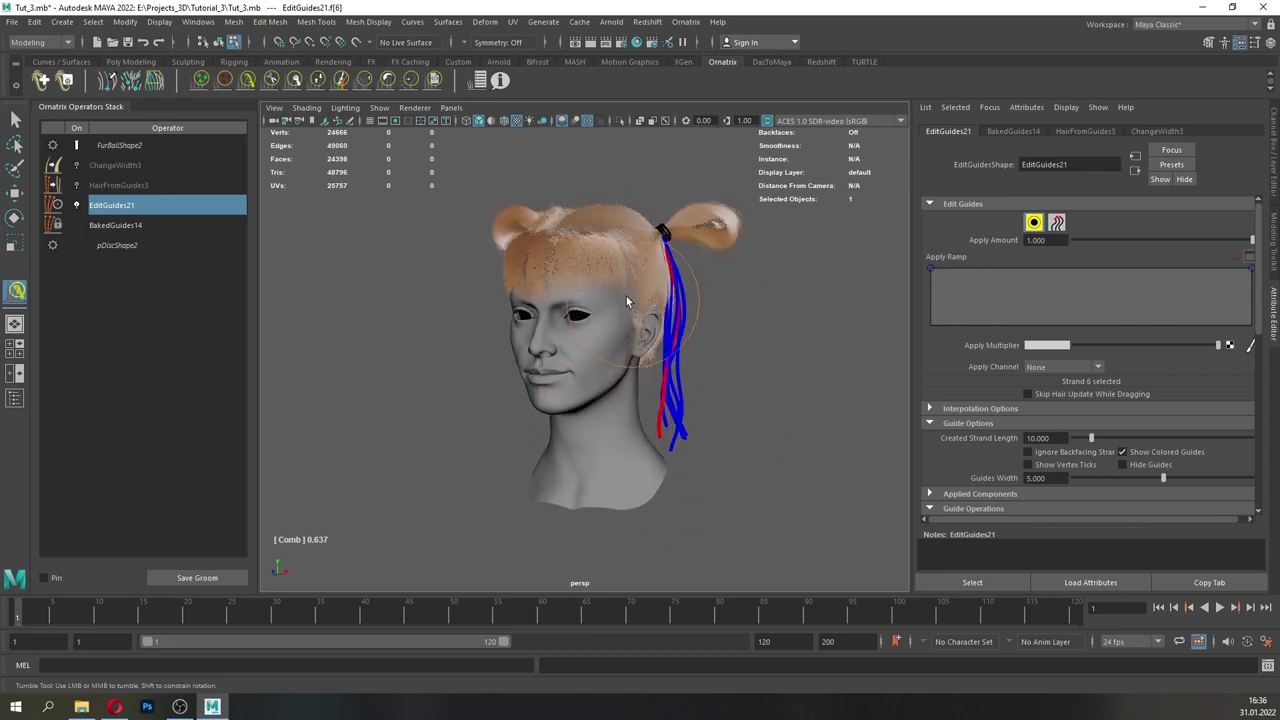
- Comb strand 6 from the side into a soft wave between the front strand and the central bundle
key(q)
scroll(671, 357, up, 3)
alt+drag(770, 350, 632, 345)
click(250, 83)
alt+drag(745, 282, 704, 277)
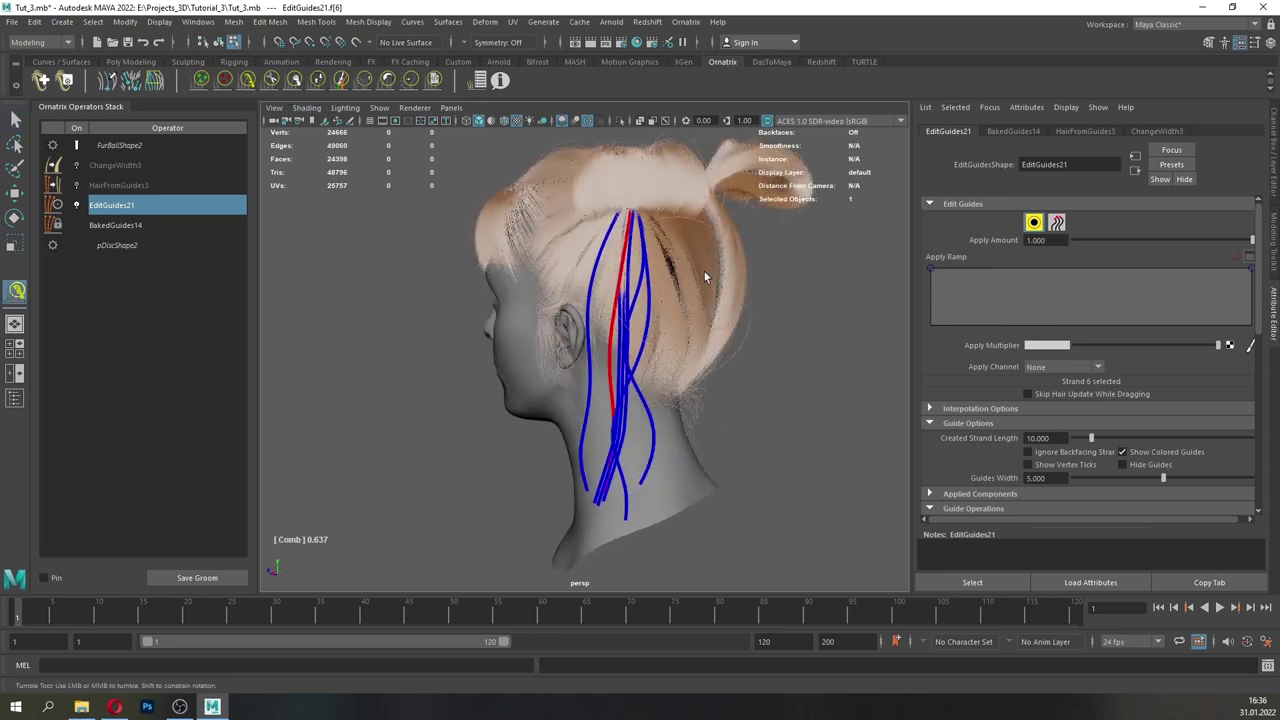
alt+drag(678, 400, 683, 463)
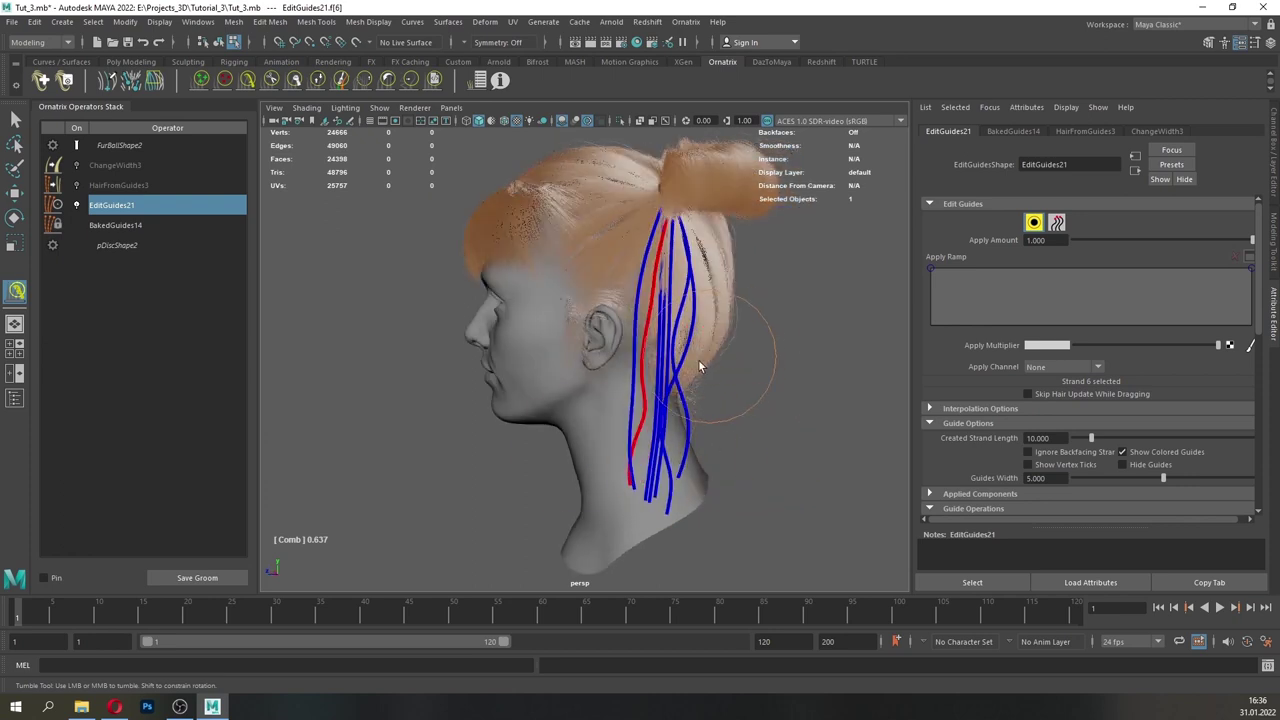
alt+drag(690, 368, 645, 376)
- Select strand 3 and comb it into a curve that separates from the bundle, with its tip swept forward
key(q)
click(636, 290)
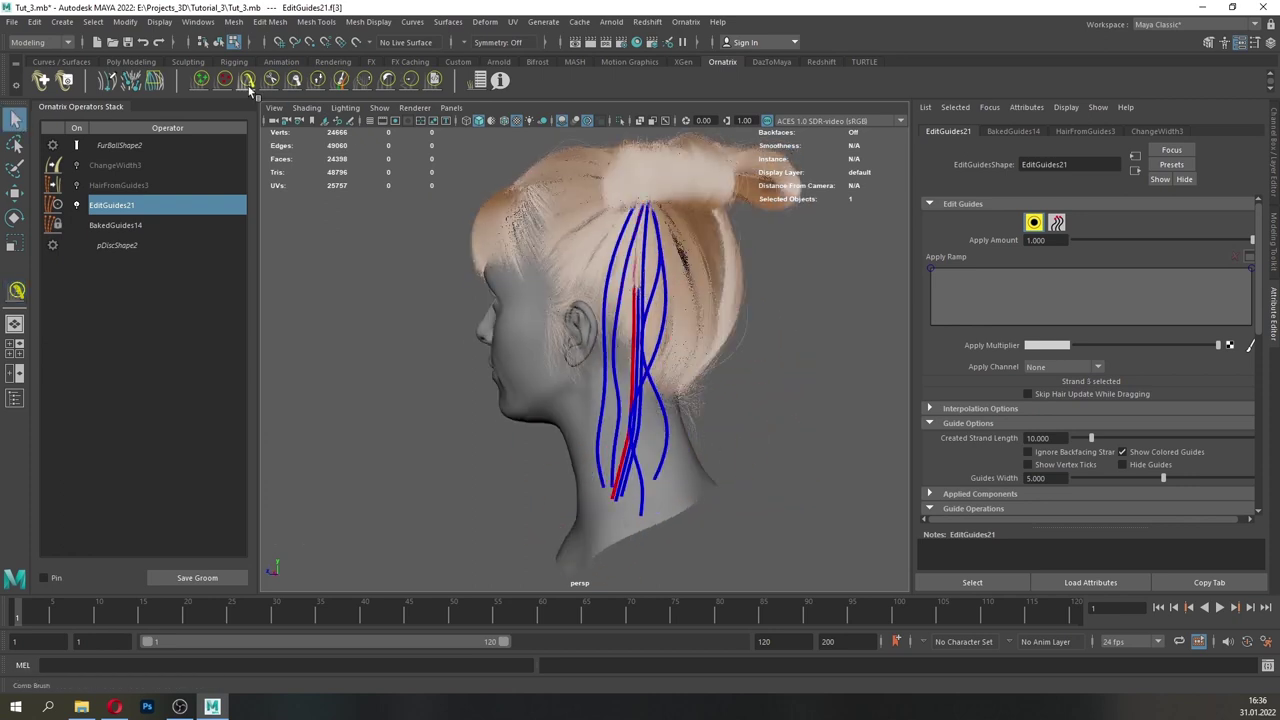
click(248, 82)
alt+drag(715, 291, 609, 428)
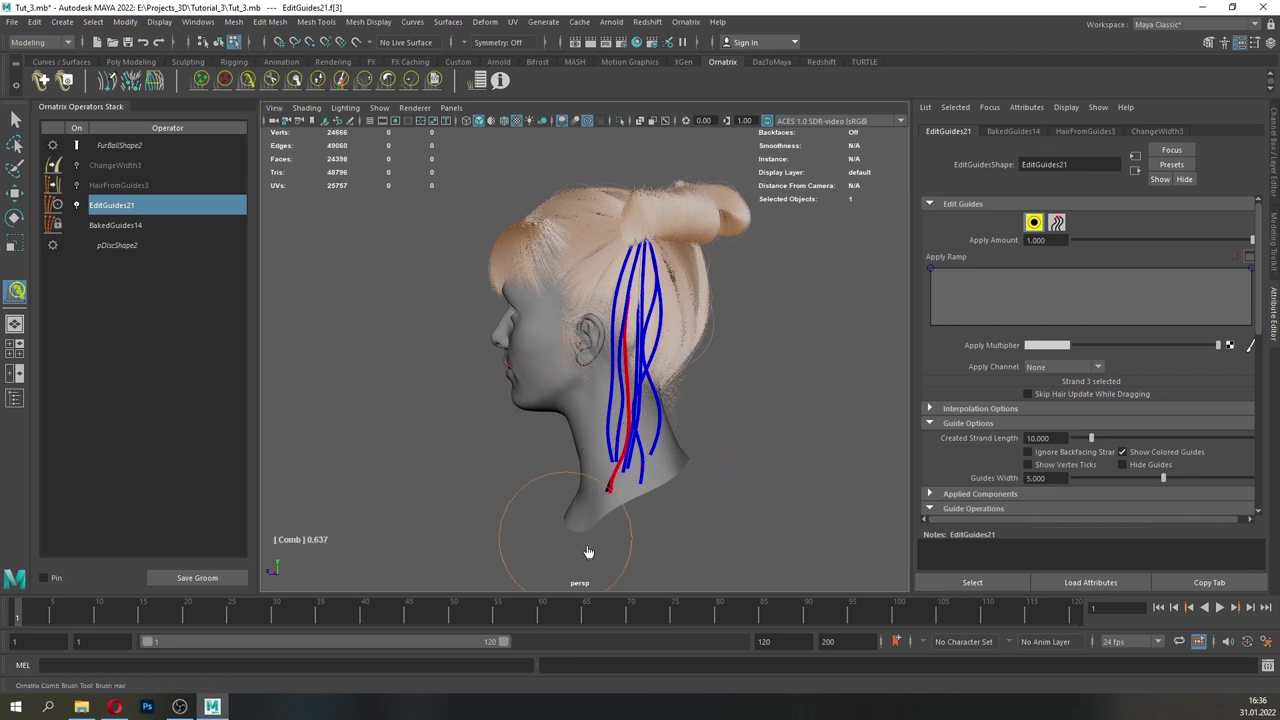
- Select strand 1, lengthen it with the GrowShrink brush and comb it into a loose wave within the bundle
click(13, 121)
mouse_move(652, 350)
alt+mouse_down()
mouse_move(629, 346)
mouse_move(694, 361)
alt+mouse_up()
click(251, 86)
mouse_move(600, 302)
alt+mouse_down()
mouse_move(677, 295)
mouse_move(650, 298)
alt+mouse_up()
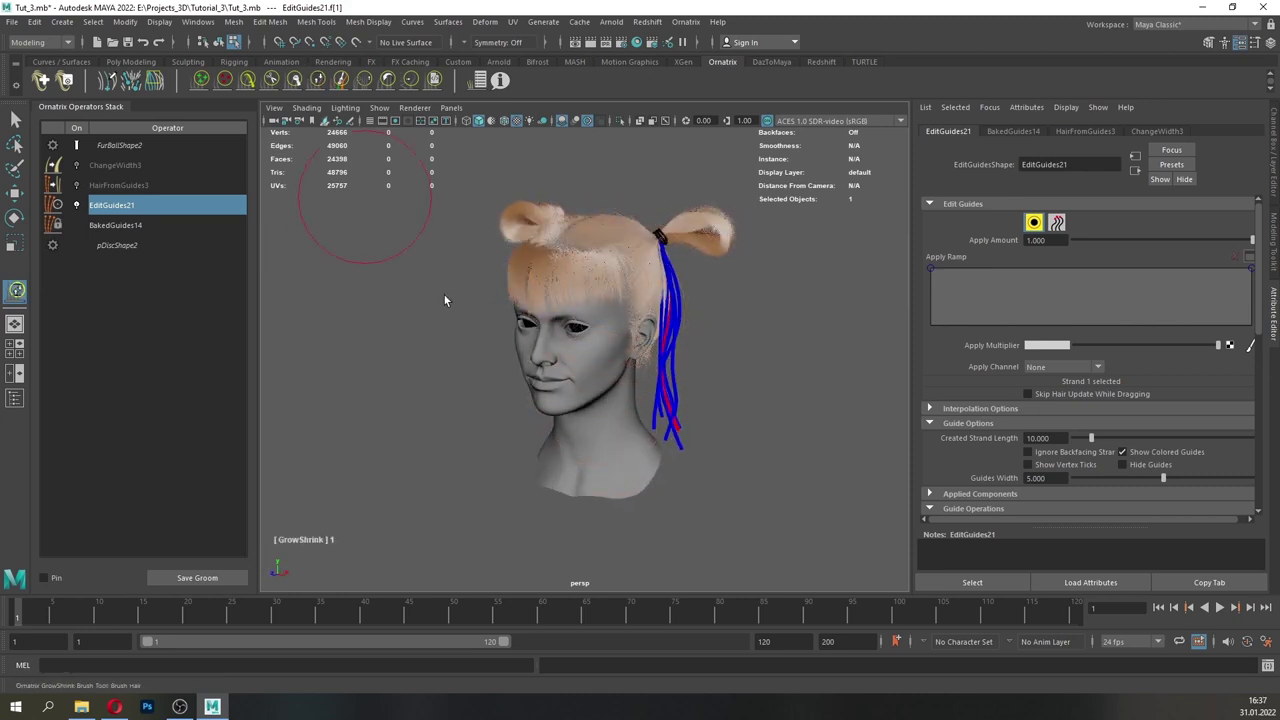
click(249, 84)
alt+drag(390, 281, 506, 285)
alt+drag(709, 452, 357, 329)
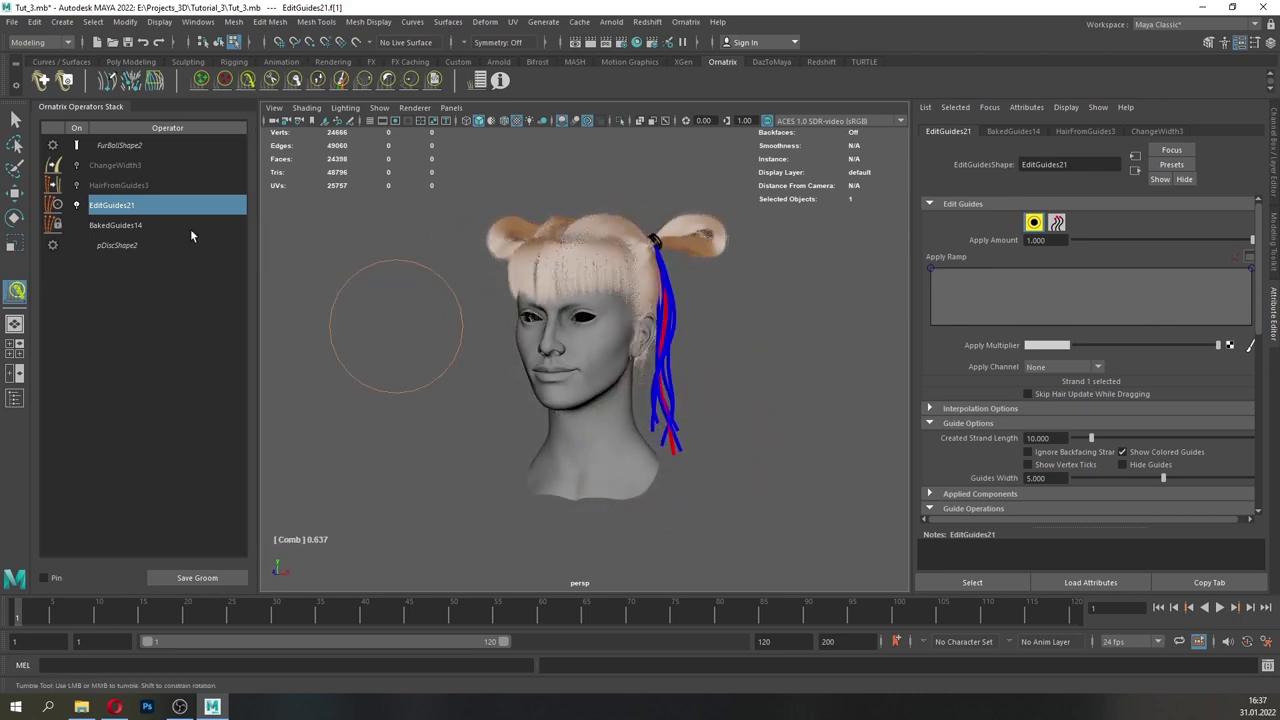
- Add a Strand Symmetry operator above EditGuides21 to mirror the loose strands, and reopen EditGuides21 for strand editing
click(14, 119)
click(685, 22)
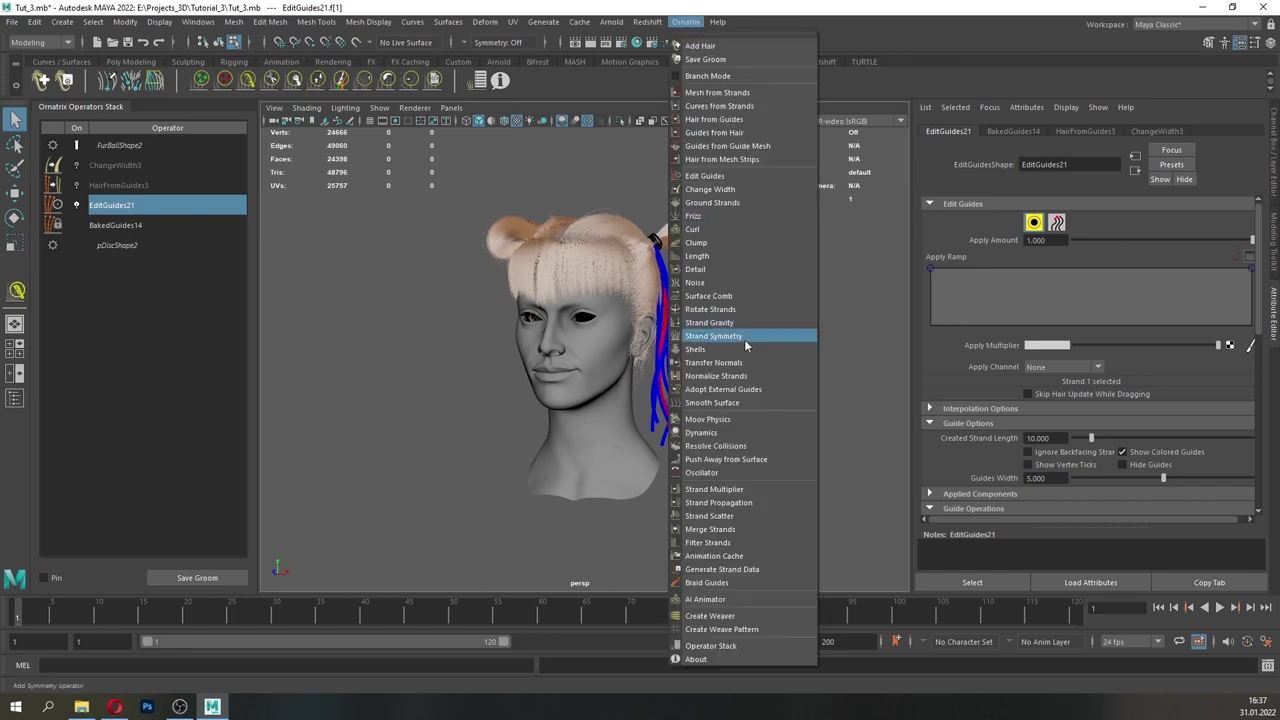
click(744, 340)
alt+drag(615, 354, 650, 353)
click(112, 225)
click(1034, 222)
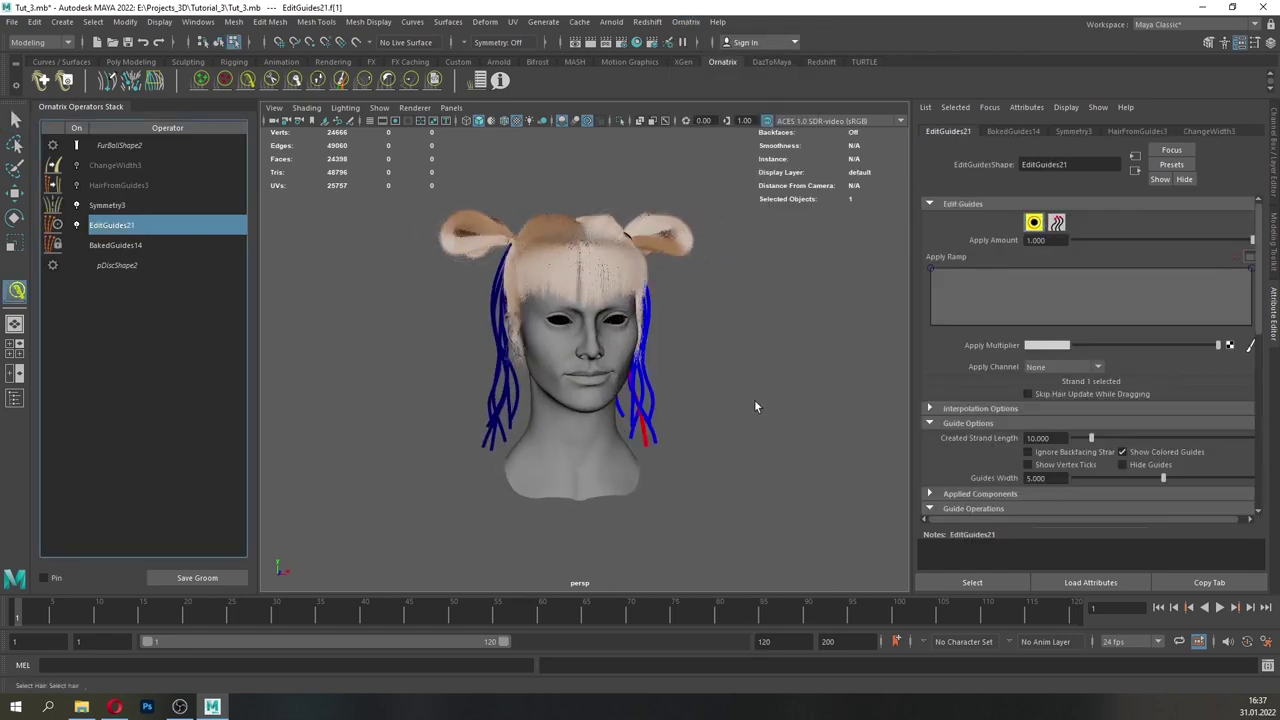
- Select all seven loose strands and examine their roots at the hair tie and their overall shape around the head
drag(755, 401, 555, 300)
alt+right_drag(555, 300, 625, 295)
alt+middle_drag(657, 280, 470, 440)
alt+right_drag(470, 440, 514, 386)
alt+drag(514, 386, 480, 390)
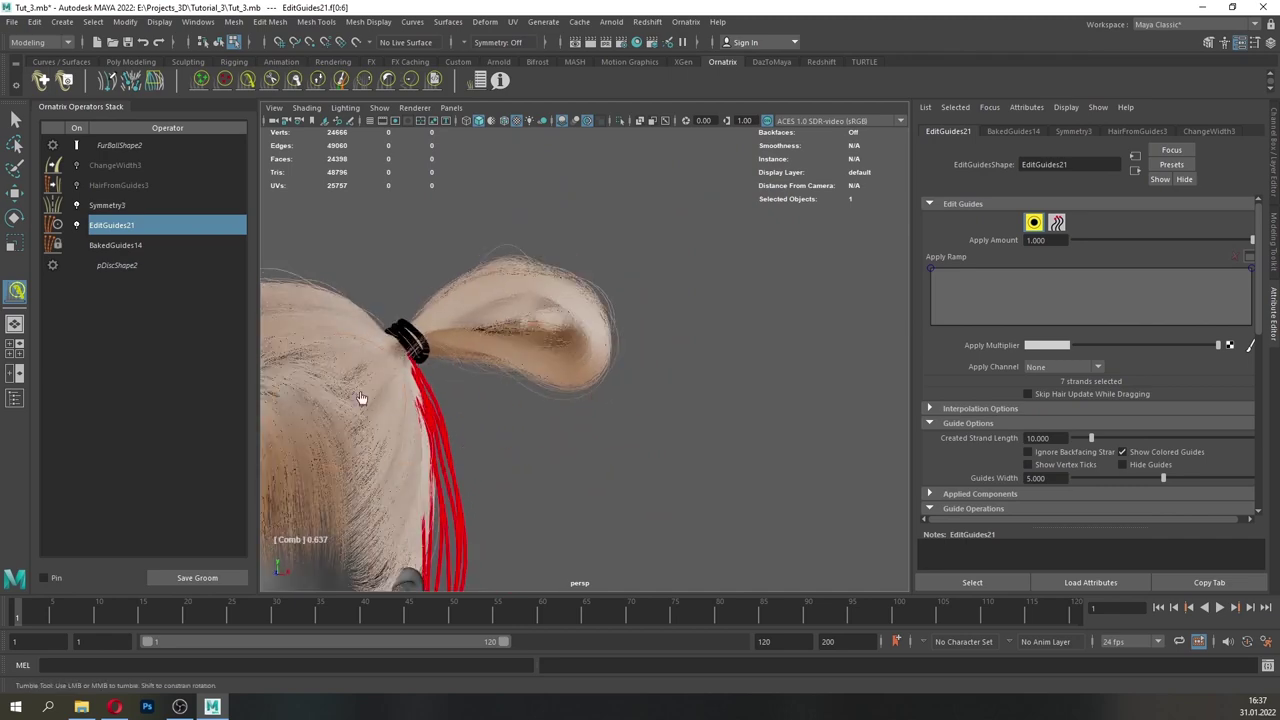
alt+right_drag(427, 455, 404, 451)
alt+right_drag(488, 466, 509, 440)
alt+drag(509, 440, 712, 462)
mouse_move(712, 462)
alt+right_down()
mouse_move(723, 514)
mouse_move(699, 465)
alt+right_up()
alt+drag(699, 465, 706, 458)
alt+drag(612, 400, 690, 385)
alt+right_drag(690, 385, 725, 385)
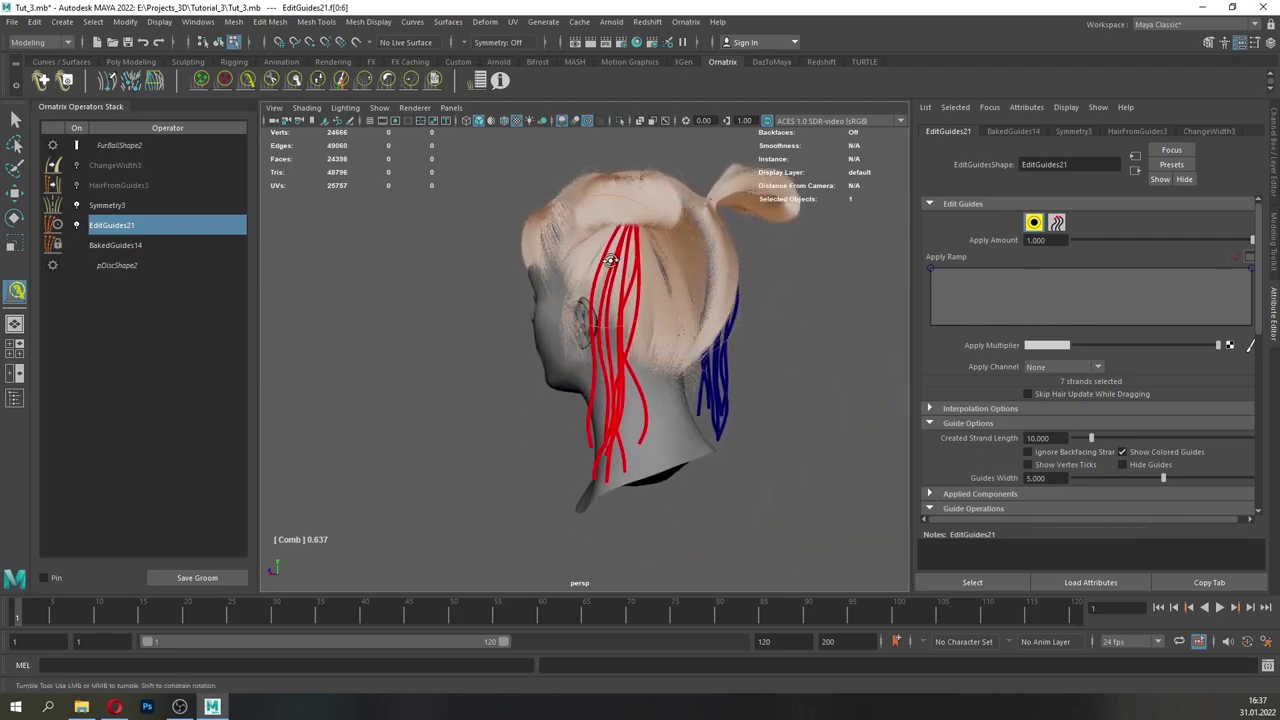
alt+drag(552, 200, 575, 230)
alt+right_drag(590, 240, 645, 220)
alt+drag(645, 220, 714, 223)
alt+middle_drag(714, 223, 611, 314)
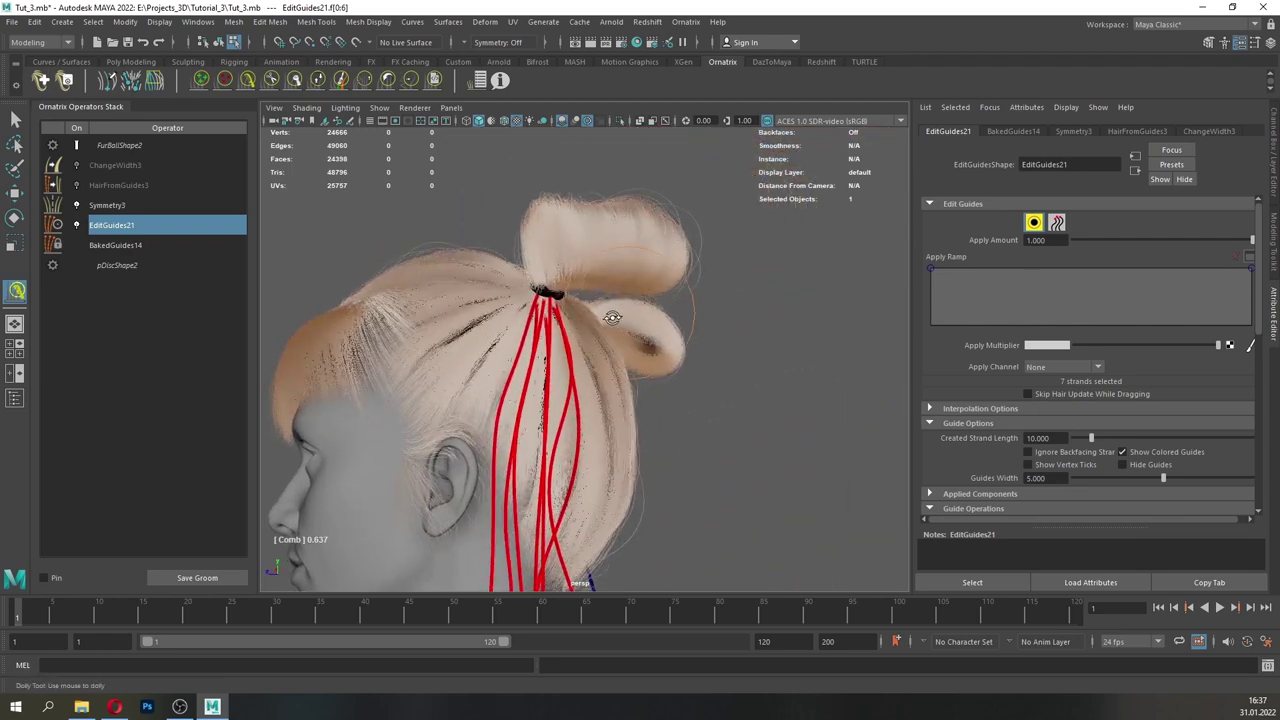
alt+drag(611, 314, 532, 271)
scroll(610, 265, up, 3)
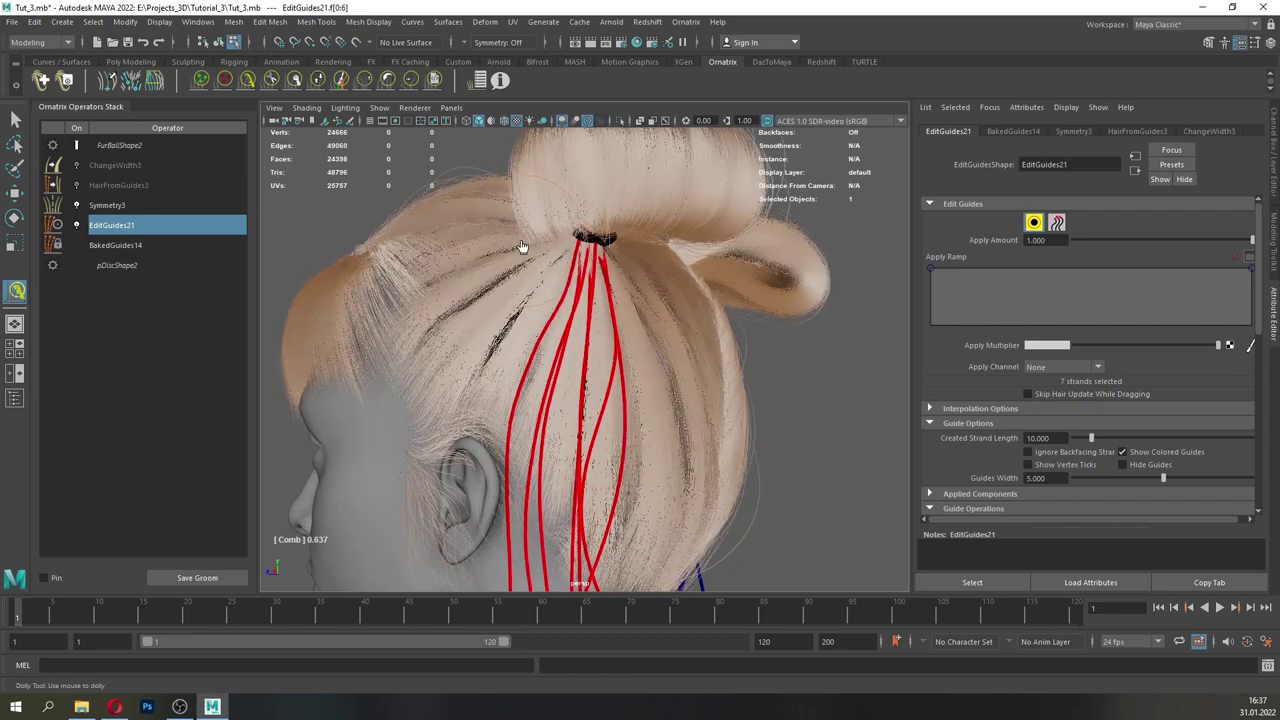
scroll(490, 378, down, 6)
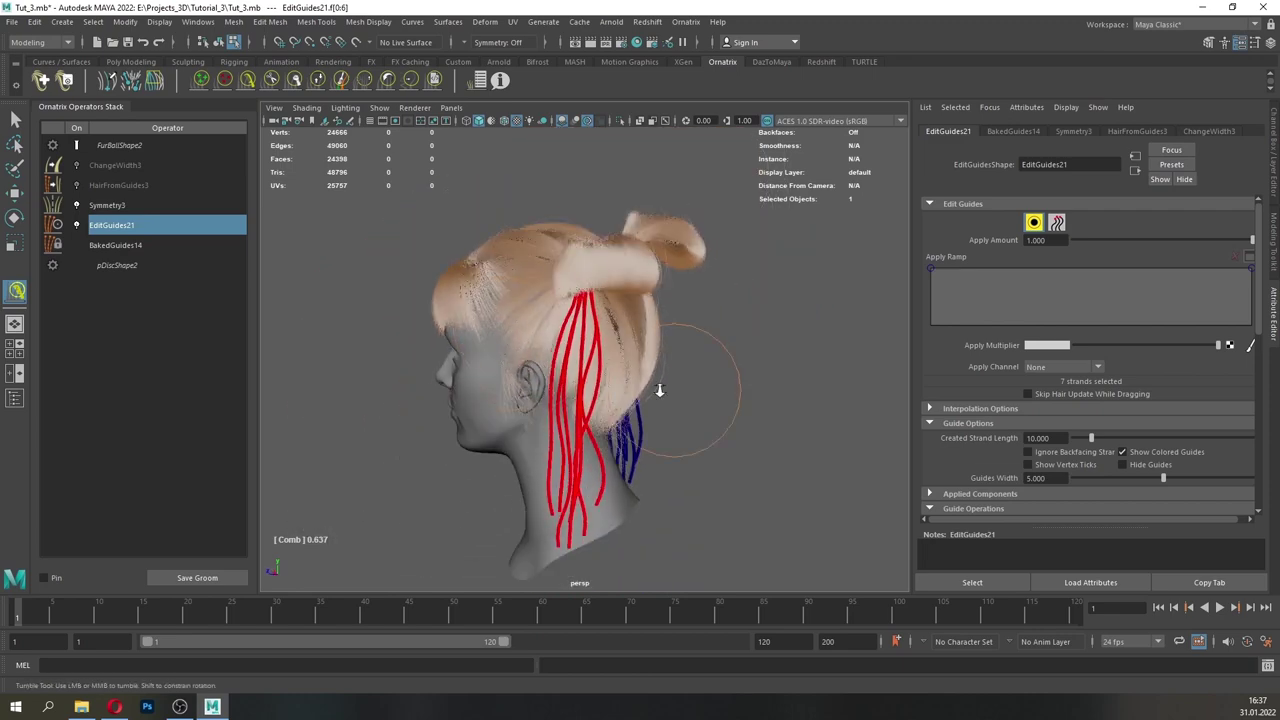
alt+drag(658, 389, 420, 386)
alt+drag(645, 445, 840, 452)
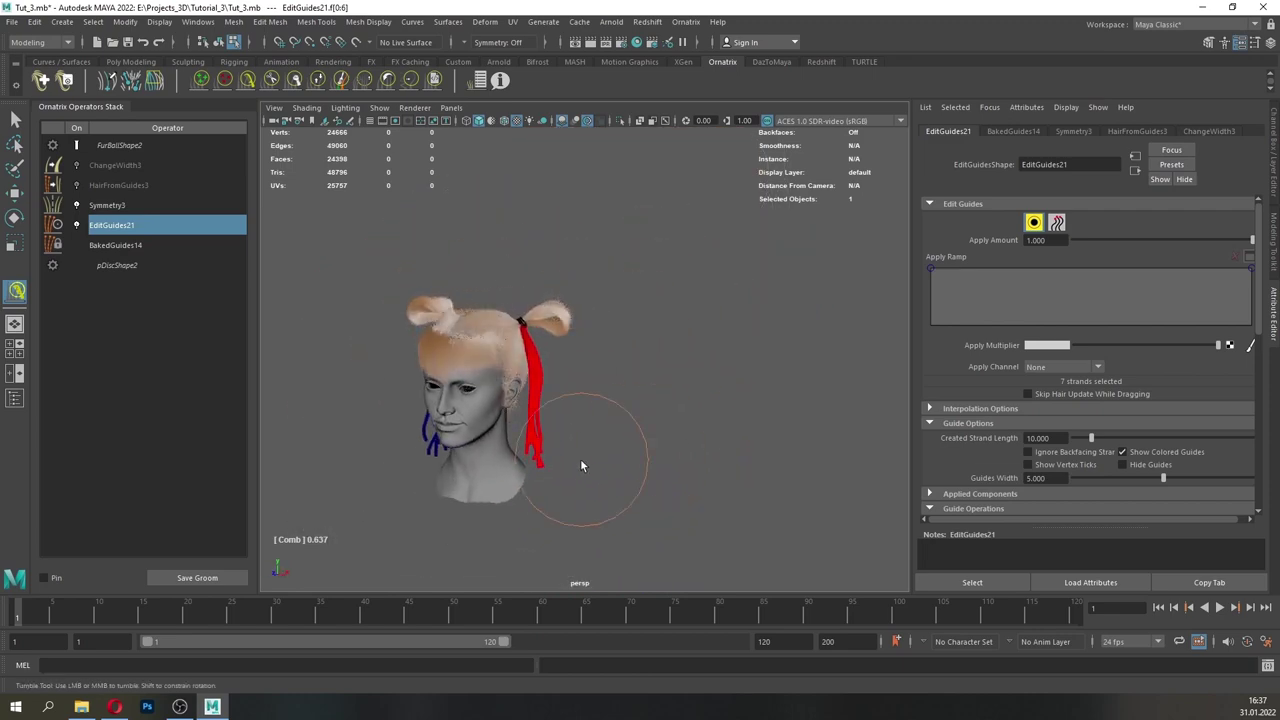
alt+middle_drag(582, 460, 588, 388)
scroll(560, 377, up, 3)
mouse_move(540, 368)
mouse_down()
mouse_move(543, 393)
mouse_move(612, 394)
mouse_up()
click(15, 119)
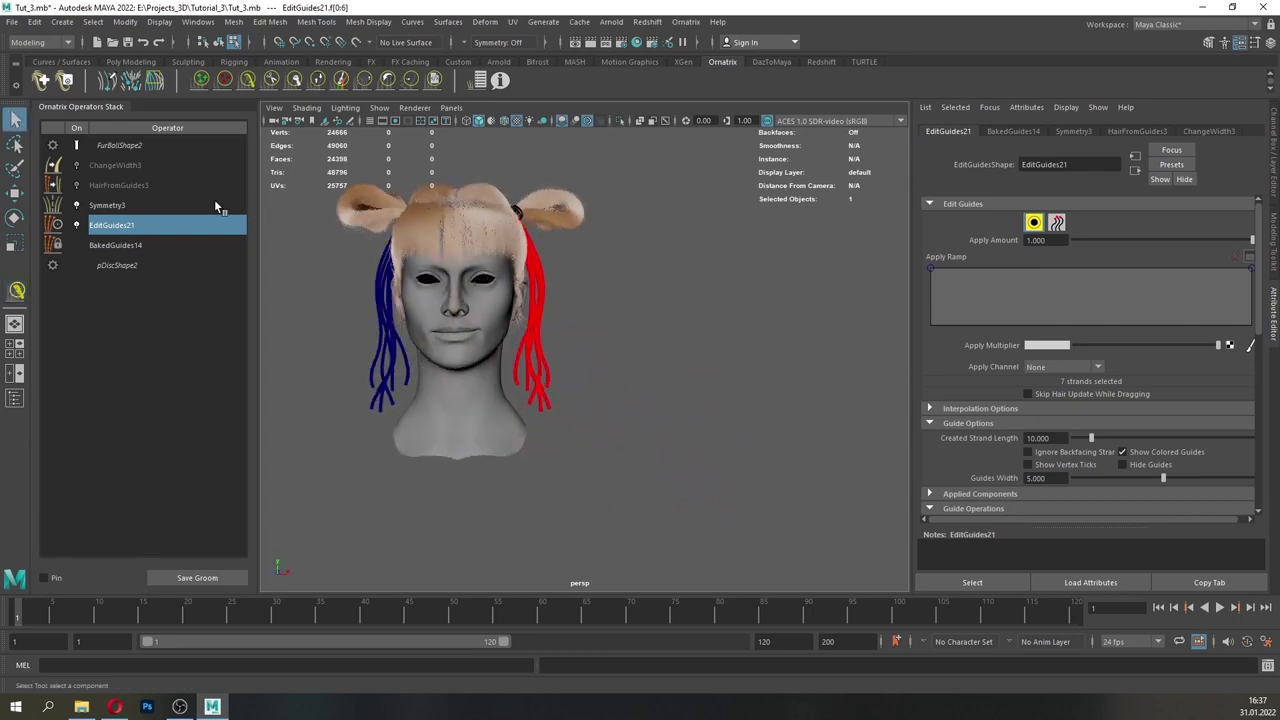
- Add a Curl operator above Symmetry3 with a mid-length peak tapering to the tip in its Magnitude Ramp, Phase 1.535 and Noise Amount 1.299
click(214, 204)
click(689, 22)
click(687, 22)
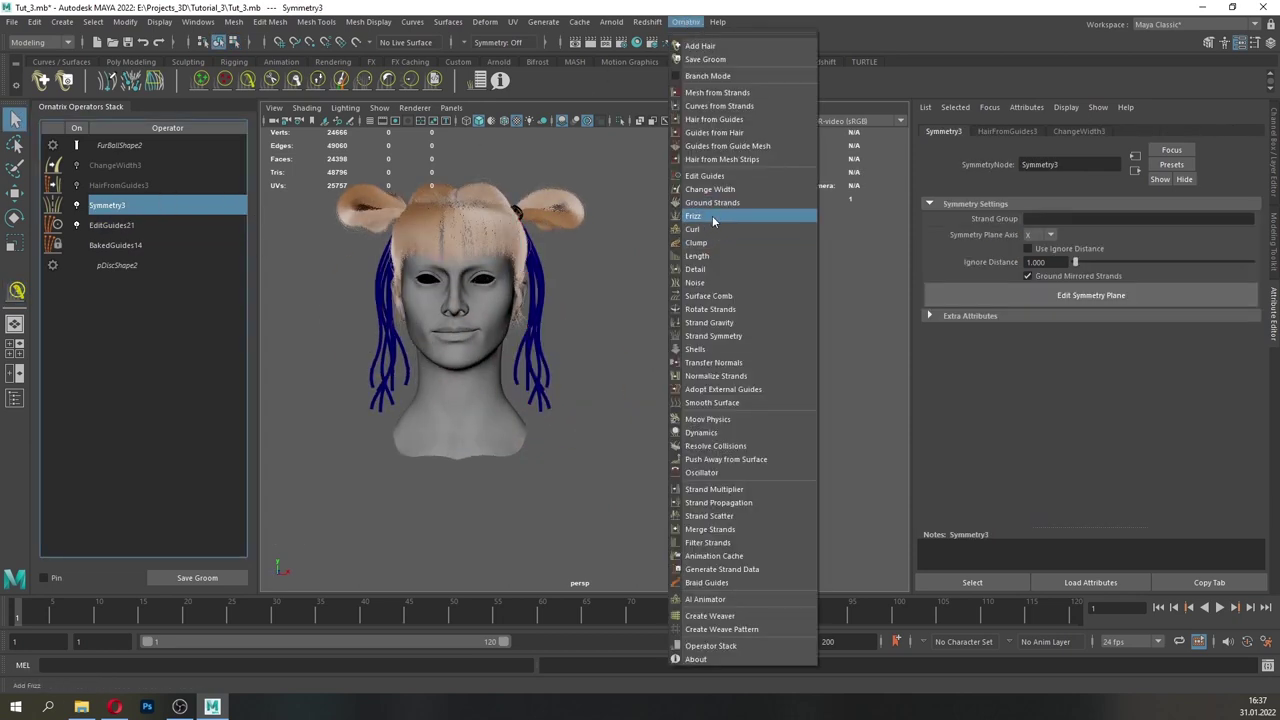
click(712, 215)
drag(1244, 266, 1255, 313)
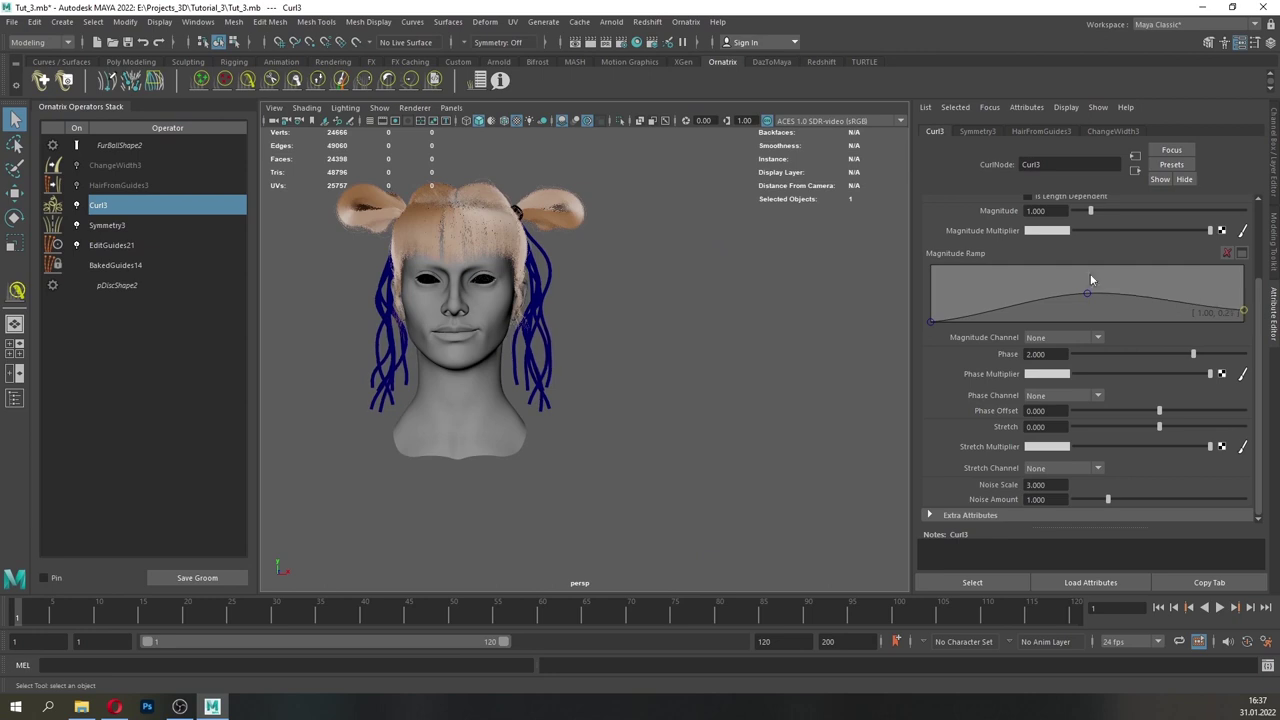
click(1075, 297)
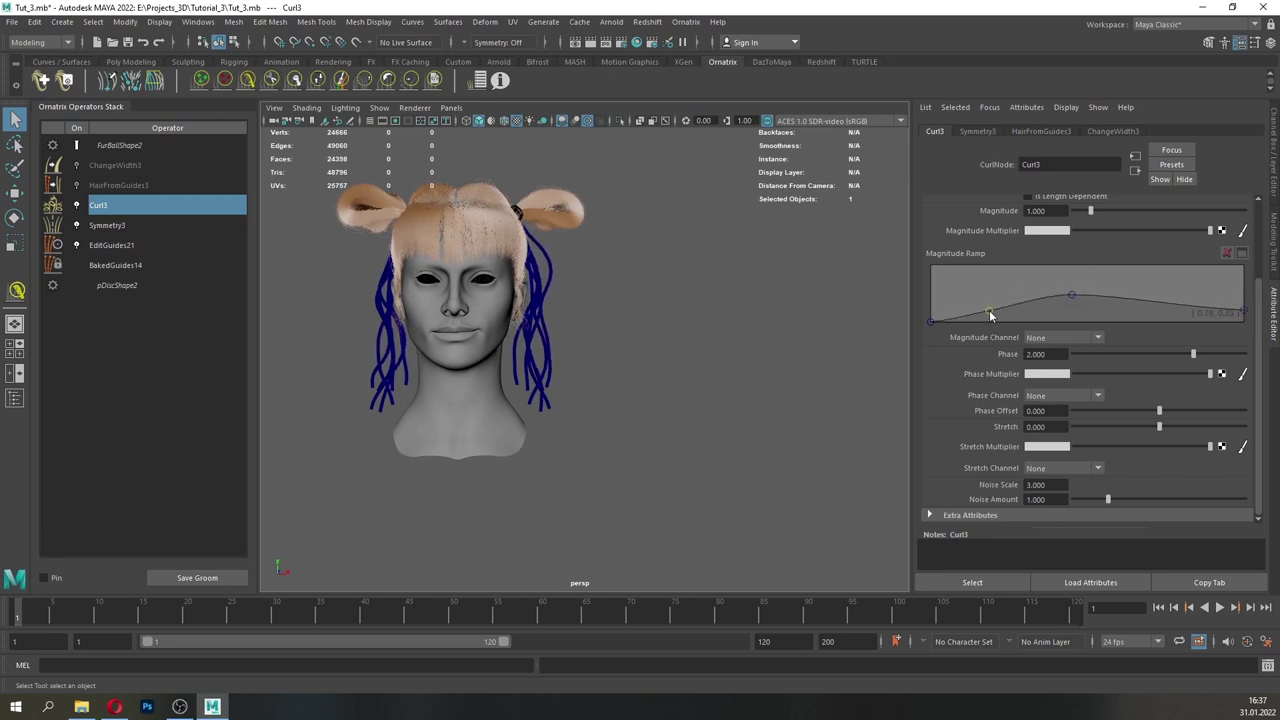
mouse_move(1193, 355)
mouse_down()
mouse_move(1125, 356)
mouse_move(1186, 358)
mouse_up()
drag(1108, 500, 1121, 501)
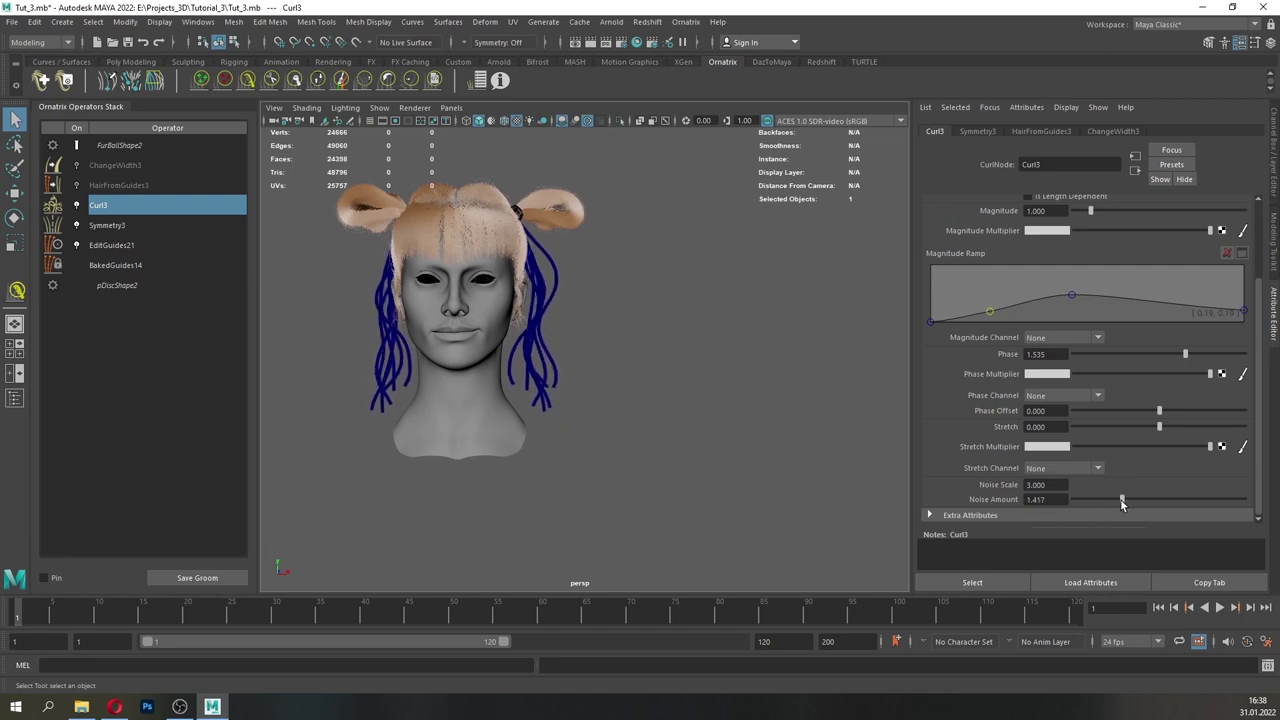
- Enable ChangeWidth3, set its Width to 0.022 and reshape the Width Ramp with lower roots and a peak about a quarter along
click(115, 165)
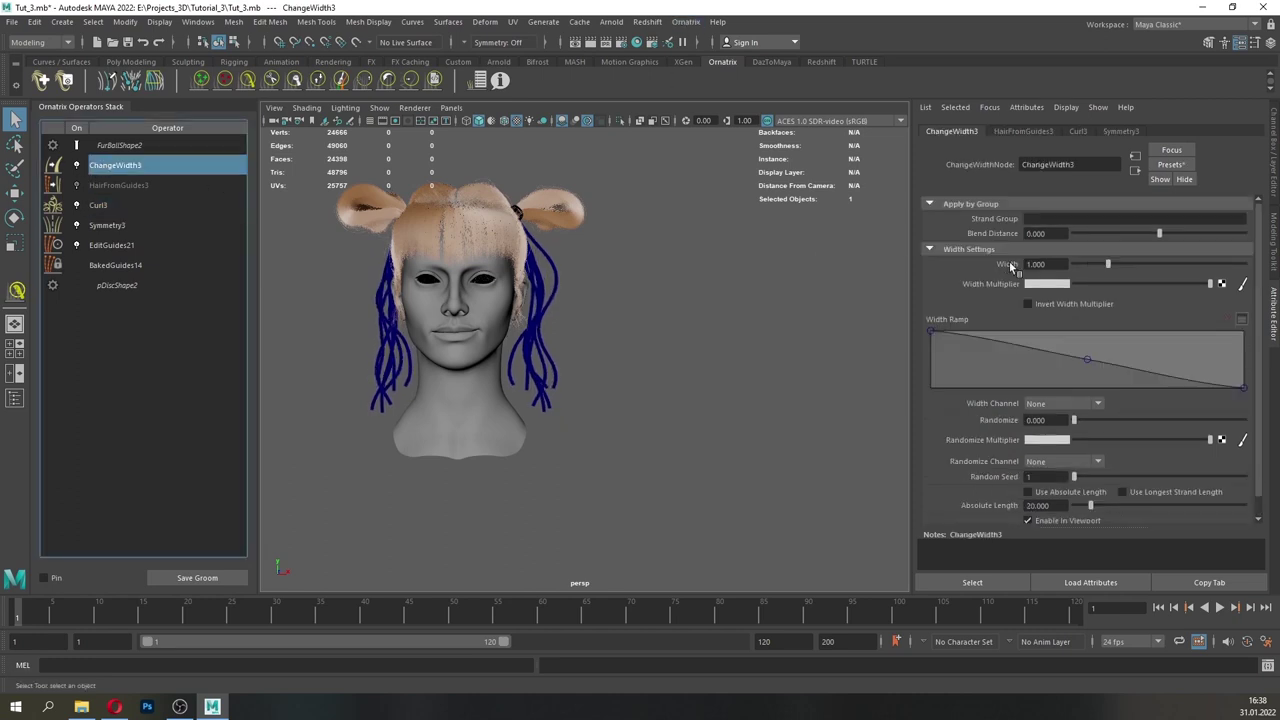
drag(1052, 265, 973, 252)
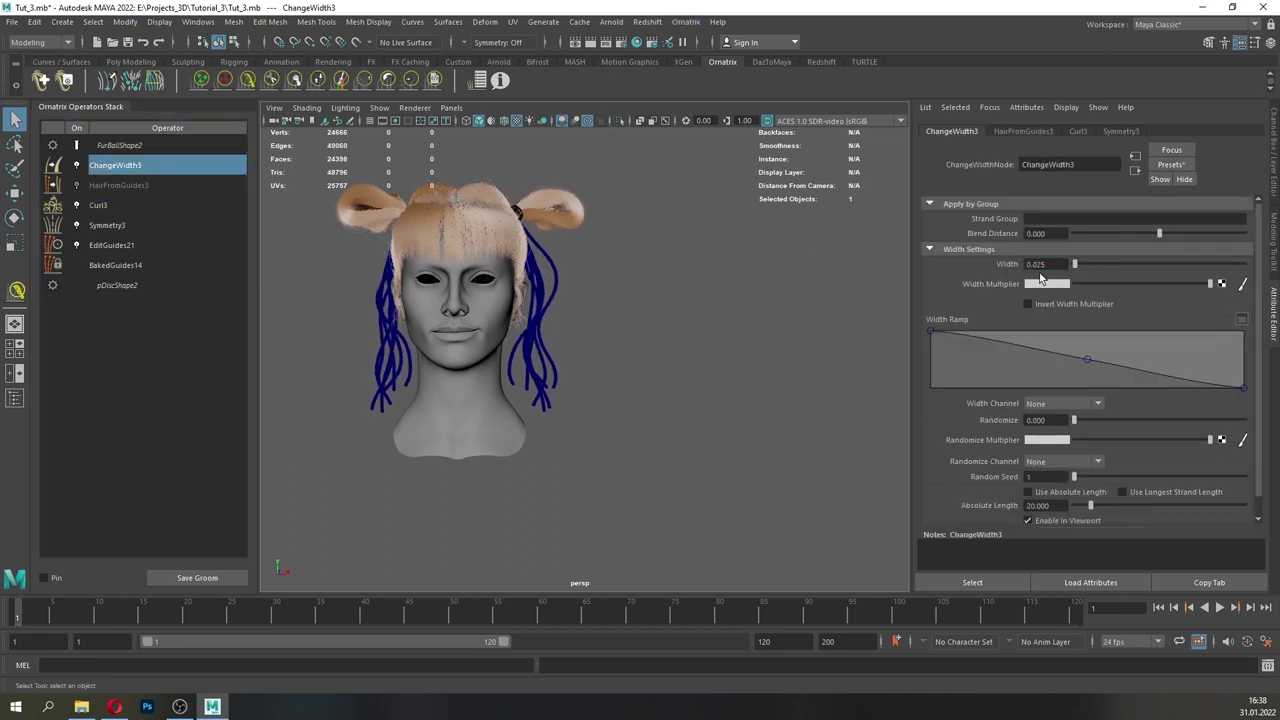
drag(932, 332, 902, 375)
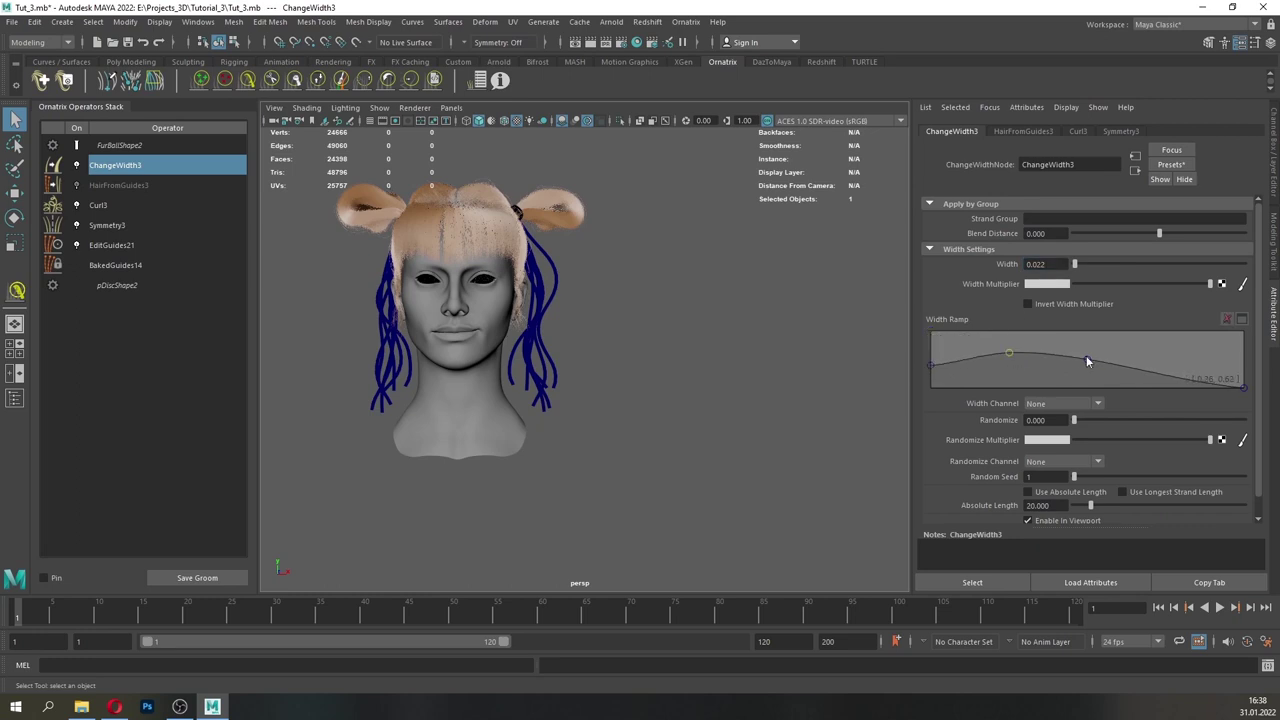
- Assign the hairTubeShader1 material to FurBallShape2 and turn on the HairFromGuides3 operator
click(128, 147)
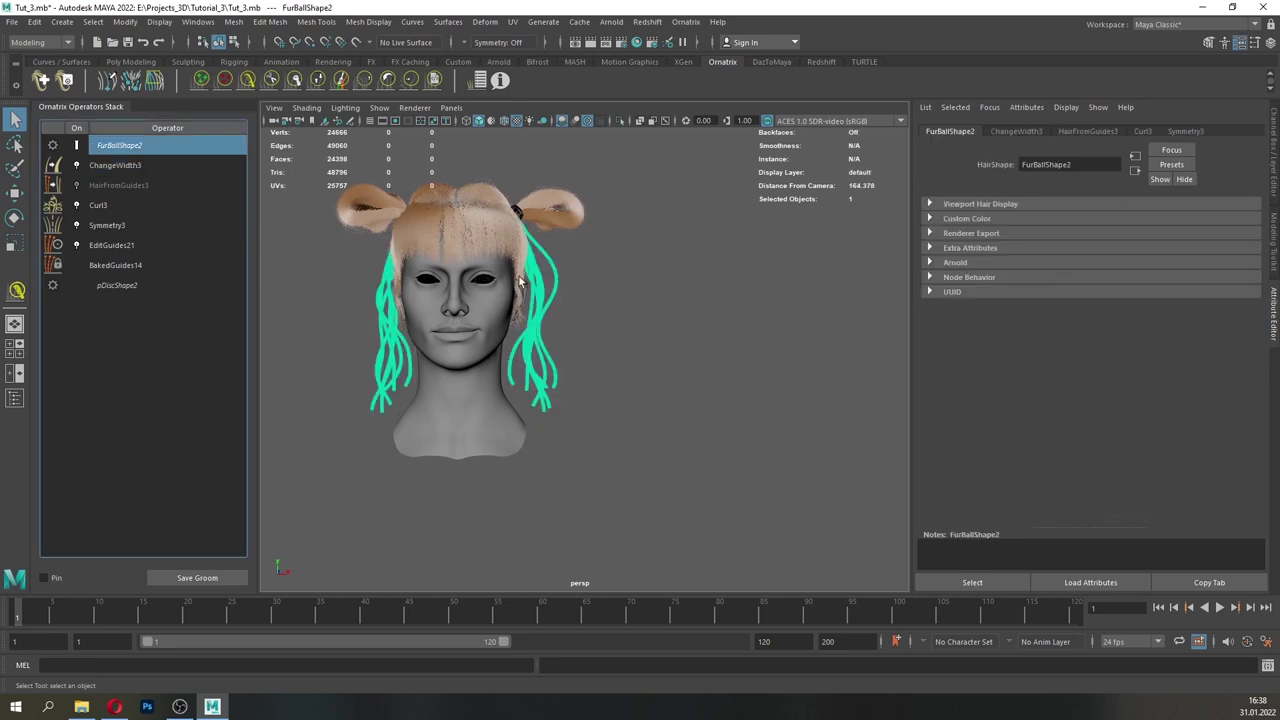
right_drag(519, 277, 649, 624)
click(116, 186)
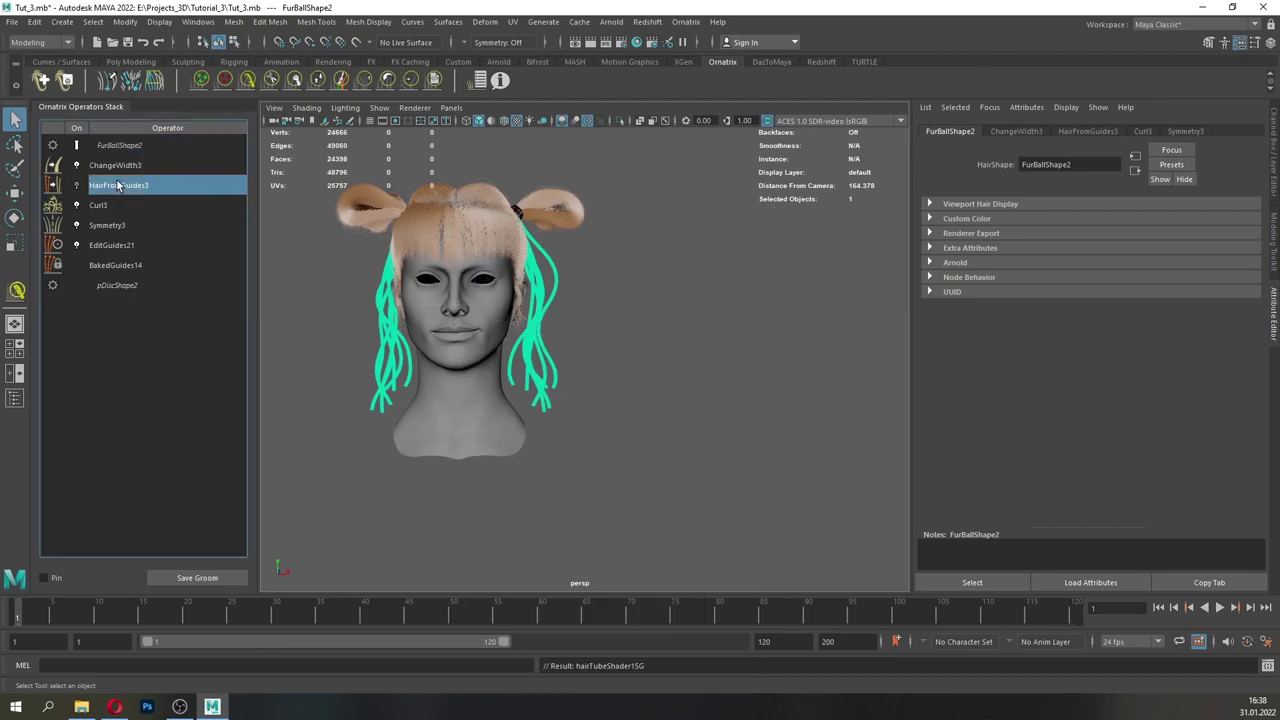
click(75, 187)
- Toggle the Camera facing normals option in FurBallShape2's viewport hair display settings
click(160, 146)
click(997, 210)
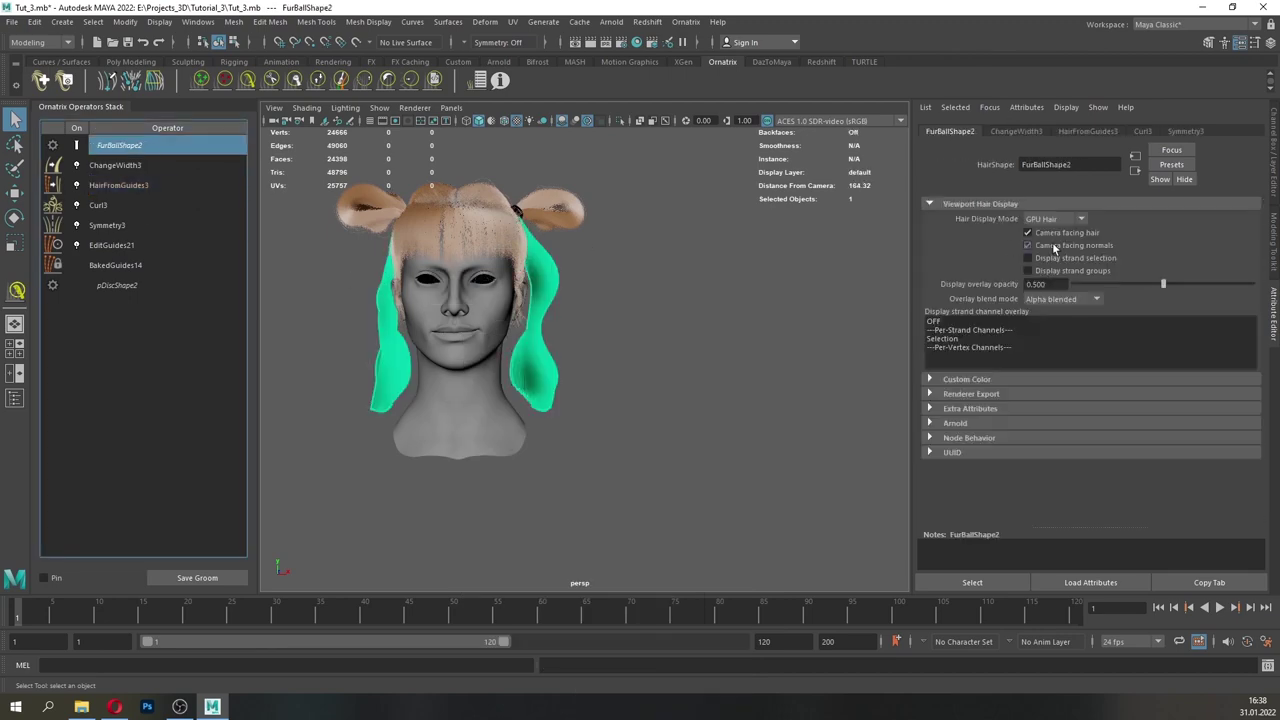
click(1054, 244)
- Add a Clump operator above HairFromGuides3 and set its Clump Count to 150
click(129, 185)
alt+drag(640, 326, 557, 331)
alt+middle_drag(557, 331, 563, 380)
alt+right_drag(563, 380, 385, 268)
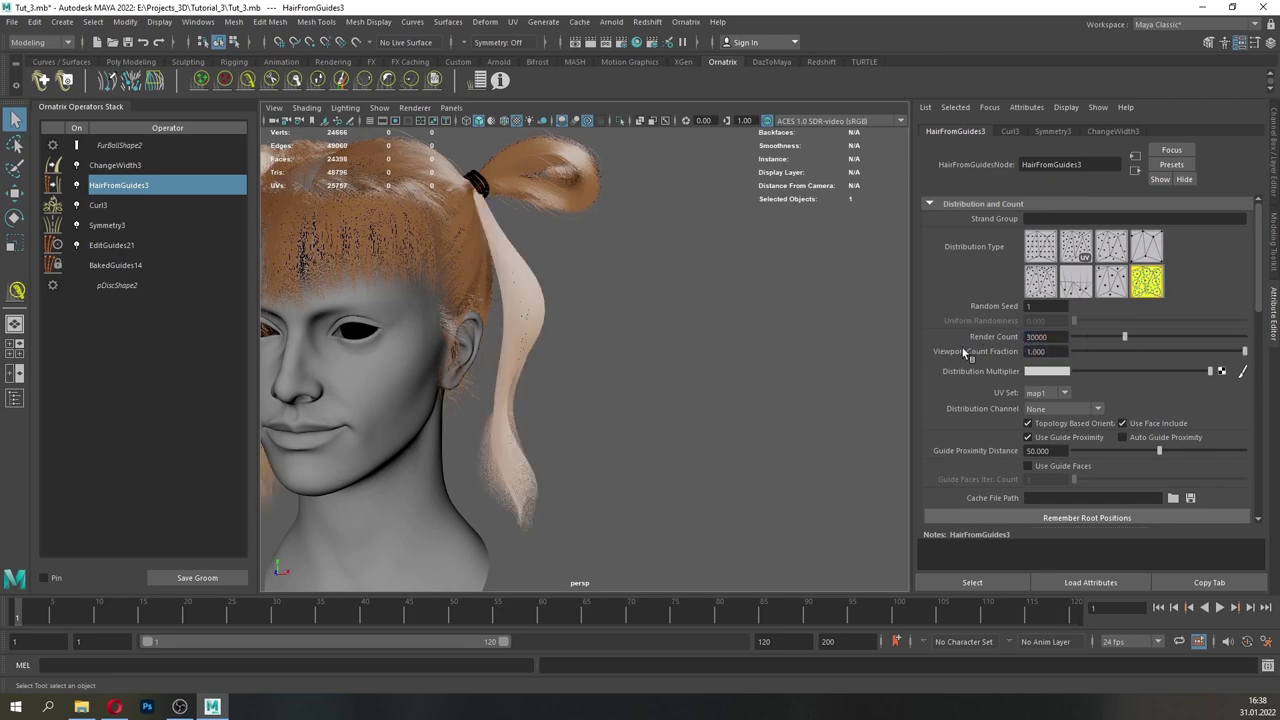
click(110, 205)
mouse_move(596, 366)
alt+mouse_down()
mouse_move(552, 361)
mouse_move(615, 369)
mouse_move(592, 364)
alt+mouse_up()
click(148, 183)
click(674, 25)
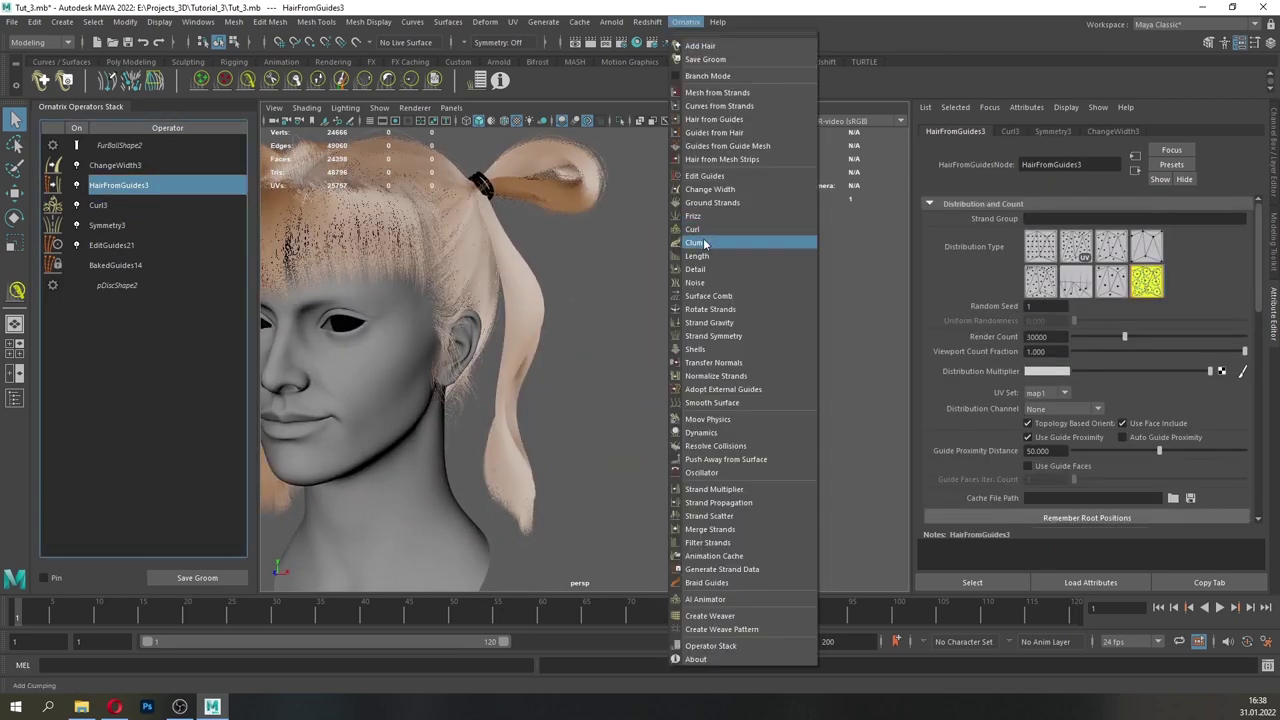
click(704, 242)
drag(1260, 272, 1263, 386)
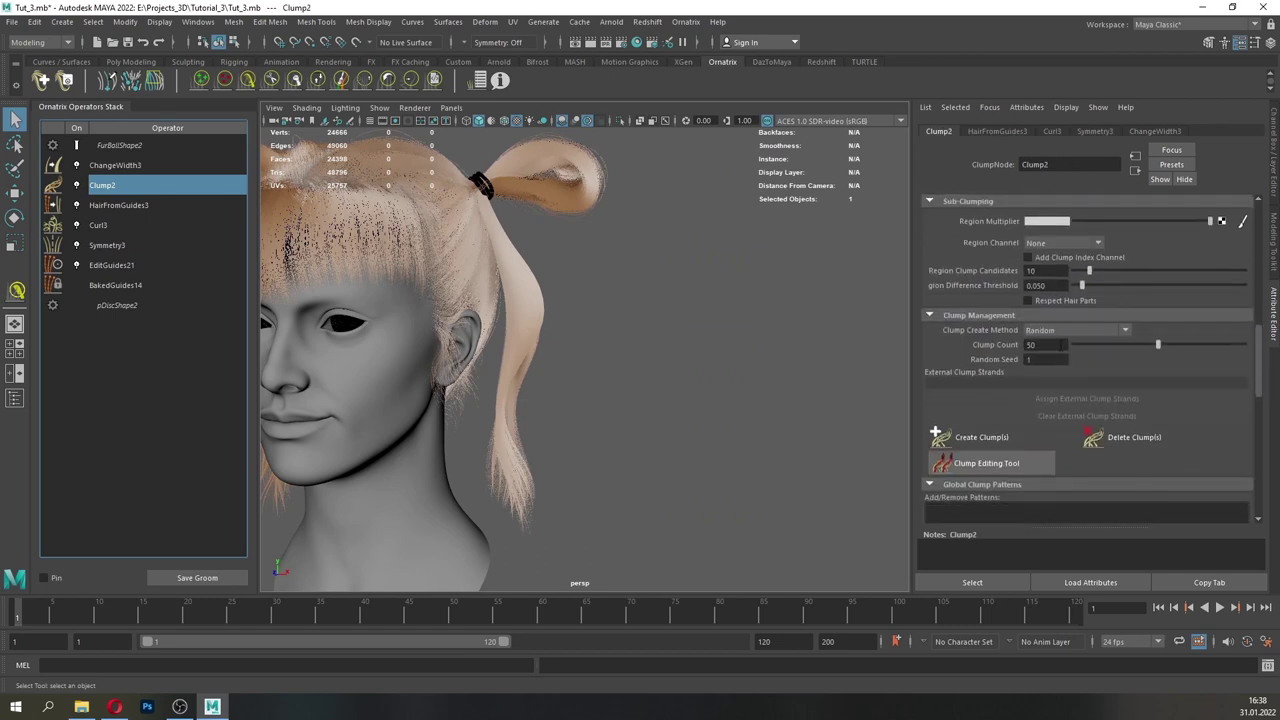
drag(1061, 345, 1012, 345)
text(150)
key(Return)
- Set Clump2's Amount to 0.957, make its Amount Ramp rise earlier with a slightly lower tip, and enable Preserve Strand Length
scroll(1067, 326, up, 5)
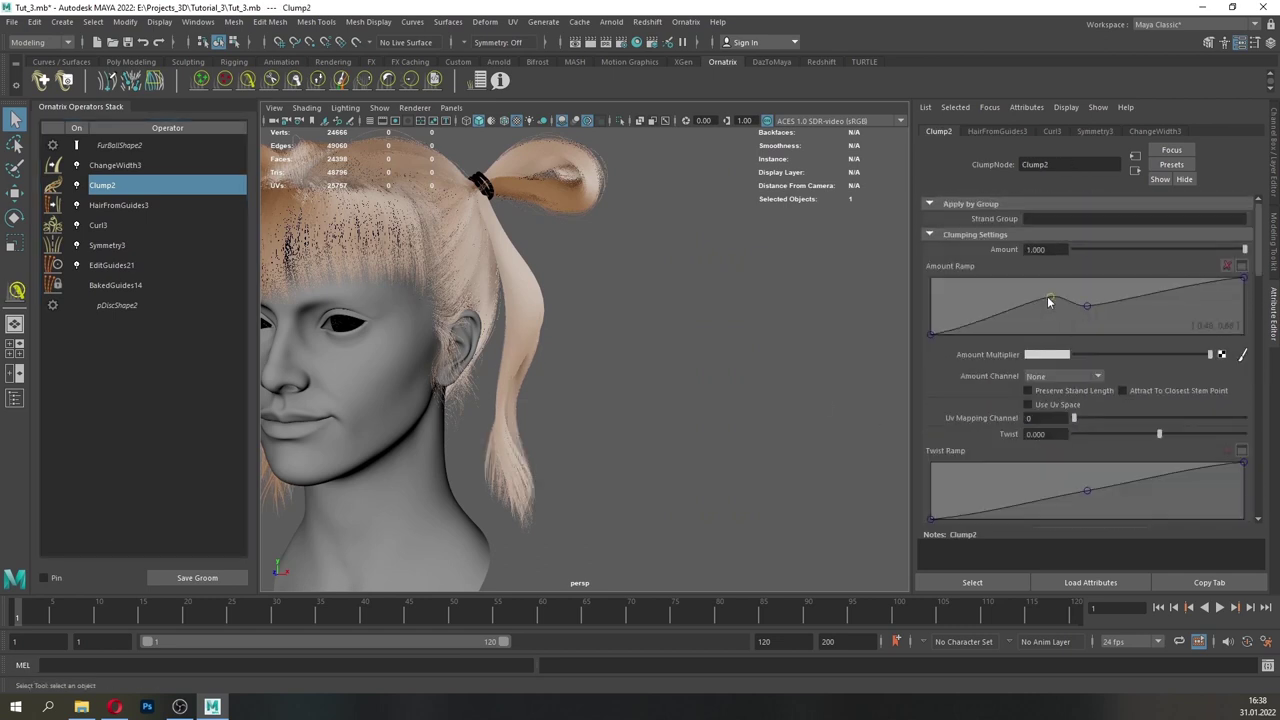
drag(1087, 306, 1033, 298)
drag(1244, 278, 1246, 286)
drag(1244, 250, 1236, 252)
scroll(563, 454, down, 3)
alt+drag(563, 454, 470, 454)
click(1083, 391)
alt+drag(520, 368, 651, 466)
scroll(651, 466, up, 8)
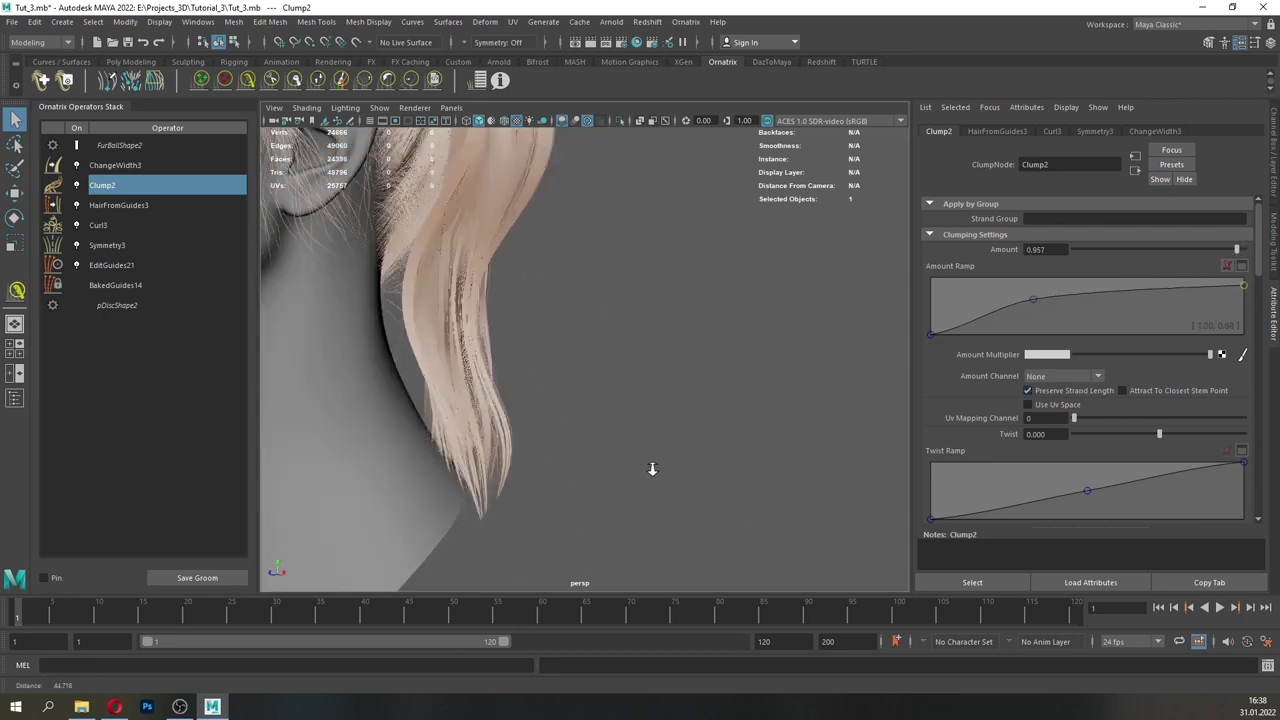
- Add a Length operator above Clump2 with Value 1.08 and Randomize 0.15
click(133, 164)
click(121, 189)
click(685, 21)
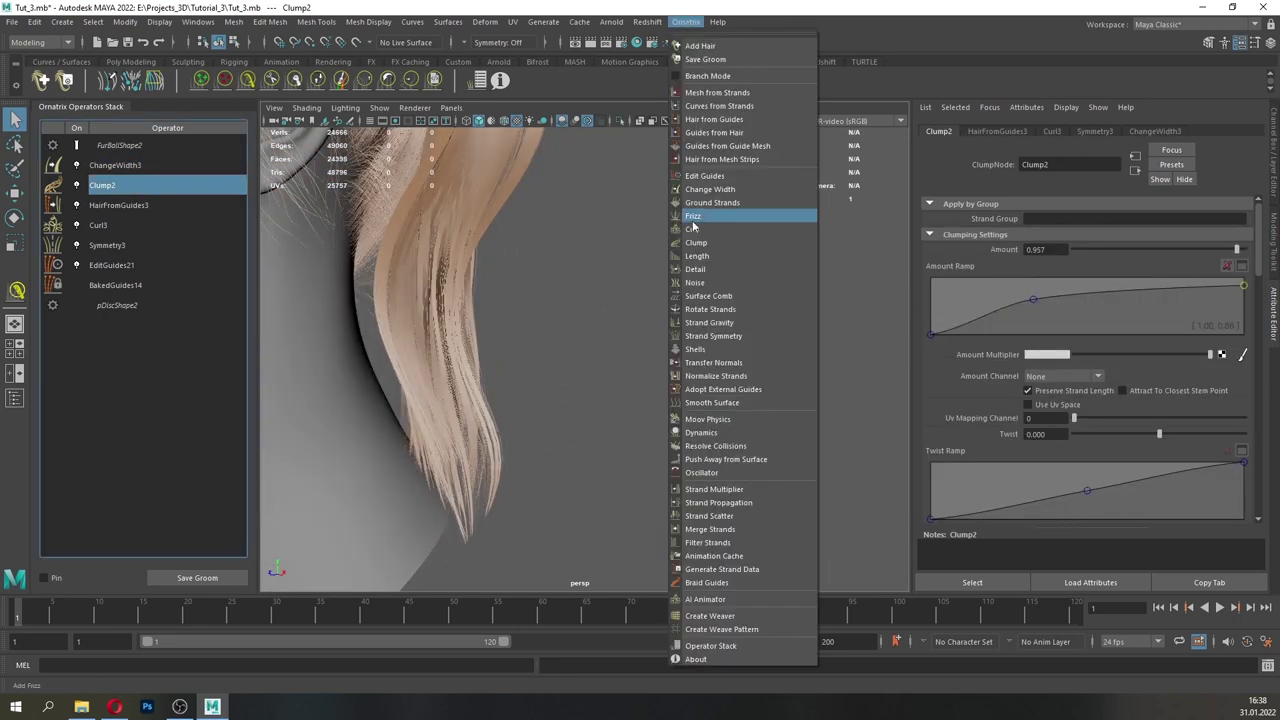
click(705, 259)
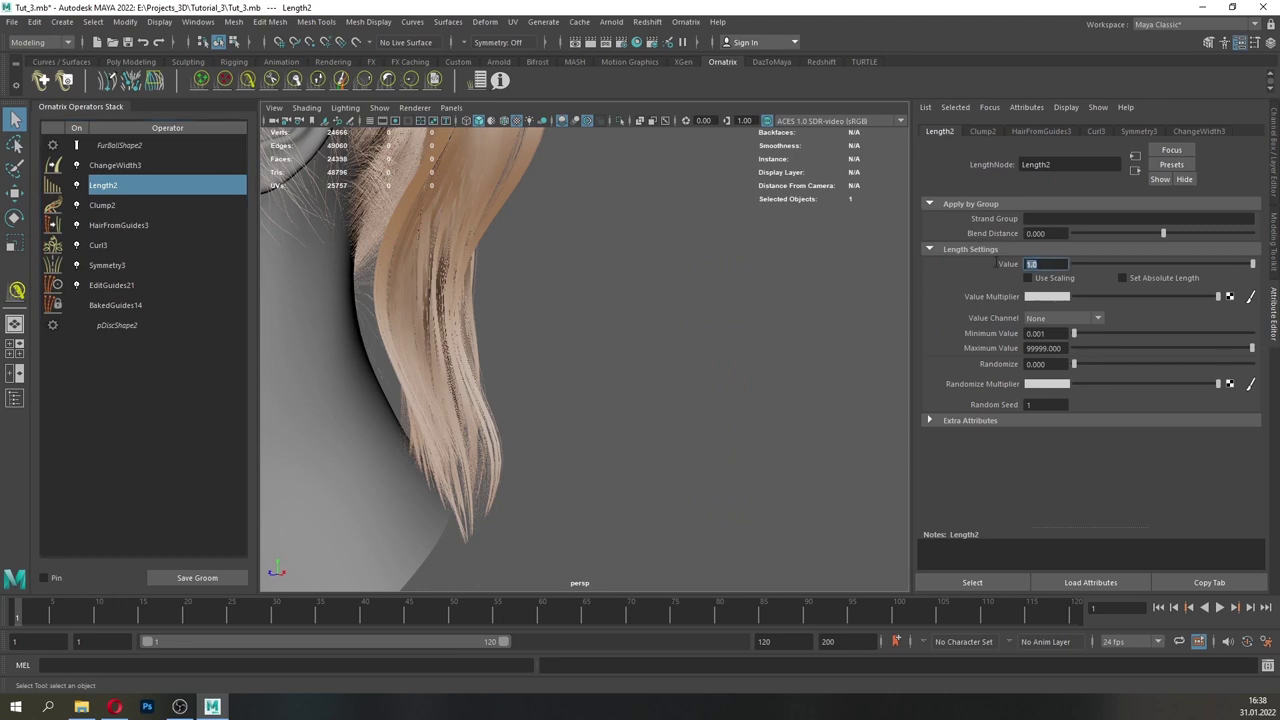
text(1.08)
key(Return)
drag(1076, 363, 1089, 364)
text(0.1)
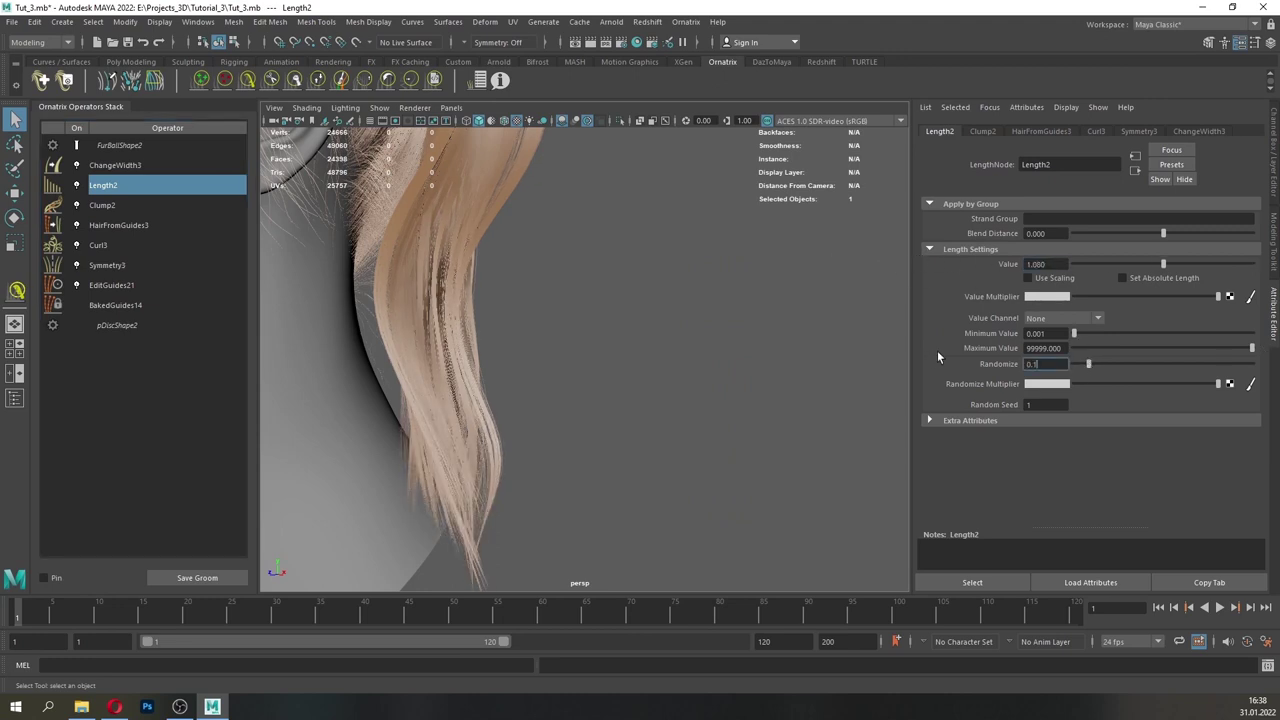
text(5)
key(Return)
alt+right_drag(619, 453, 358, 237)
- Add a Frizz operator above Length2, drop its Amount Curve near zero at the tip and set Amount to 5
click(687, 23)
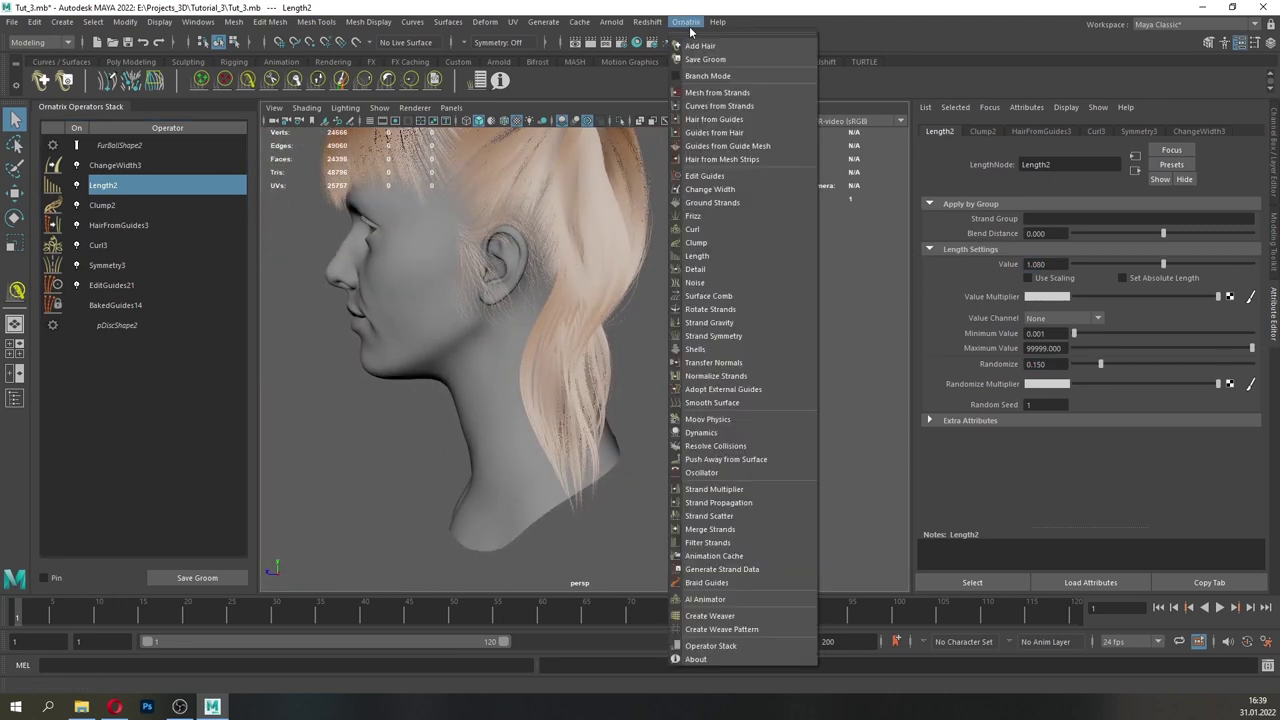
click(692, 215)
drag(1251, 321, 1254, 369)
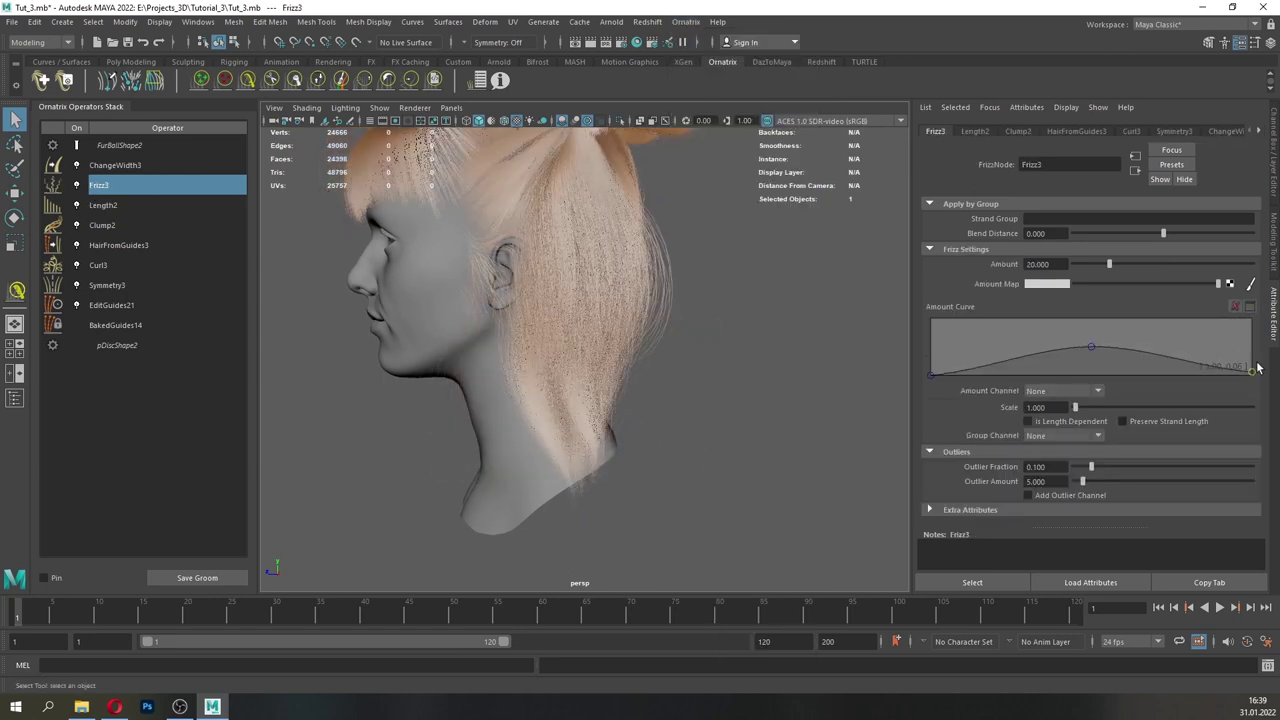
double_click(1040, 264)
text(5)
key(Return)
- Shift the frizz Amount Curve's peak toward the root with an extra point before it, and set Scale to 2
drag(1092, 347, 998, 353)
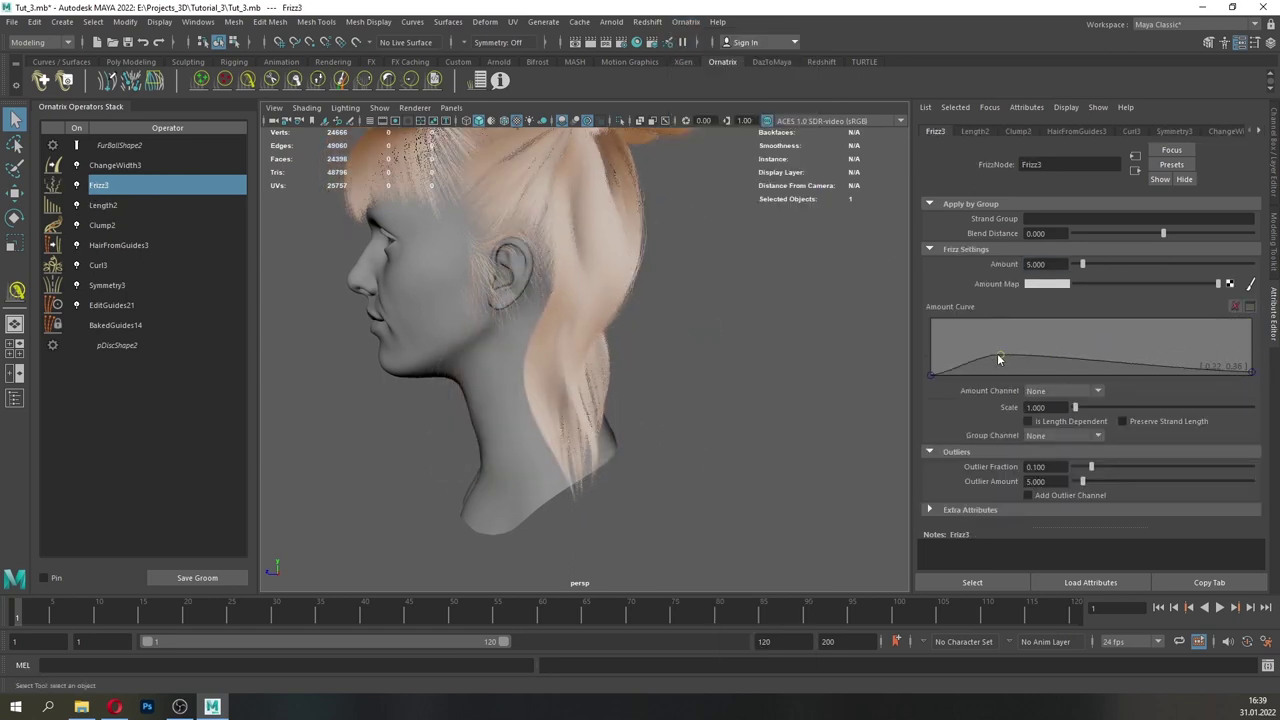
click(970, 361)
drag(1049, 408, 971, 409)
text(2)
key(Return)
alt+drag(552, 303, 702, 320)
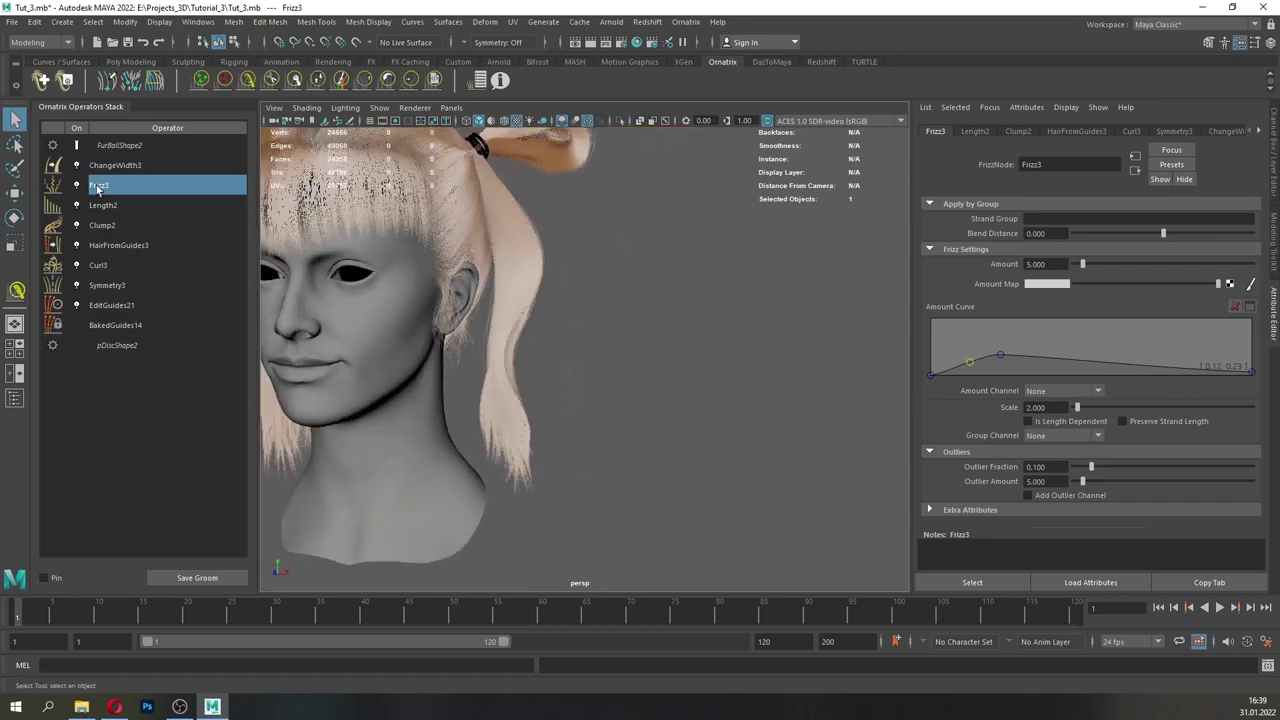
- Turn off HairFromGuides3 and move Curl3 in the operator stack to just below ChangeWidth3
click(77, 245)
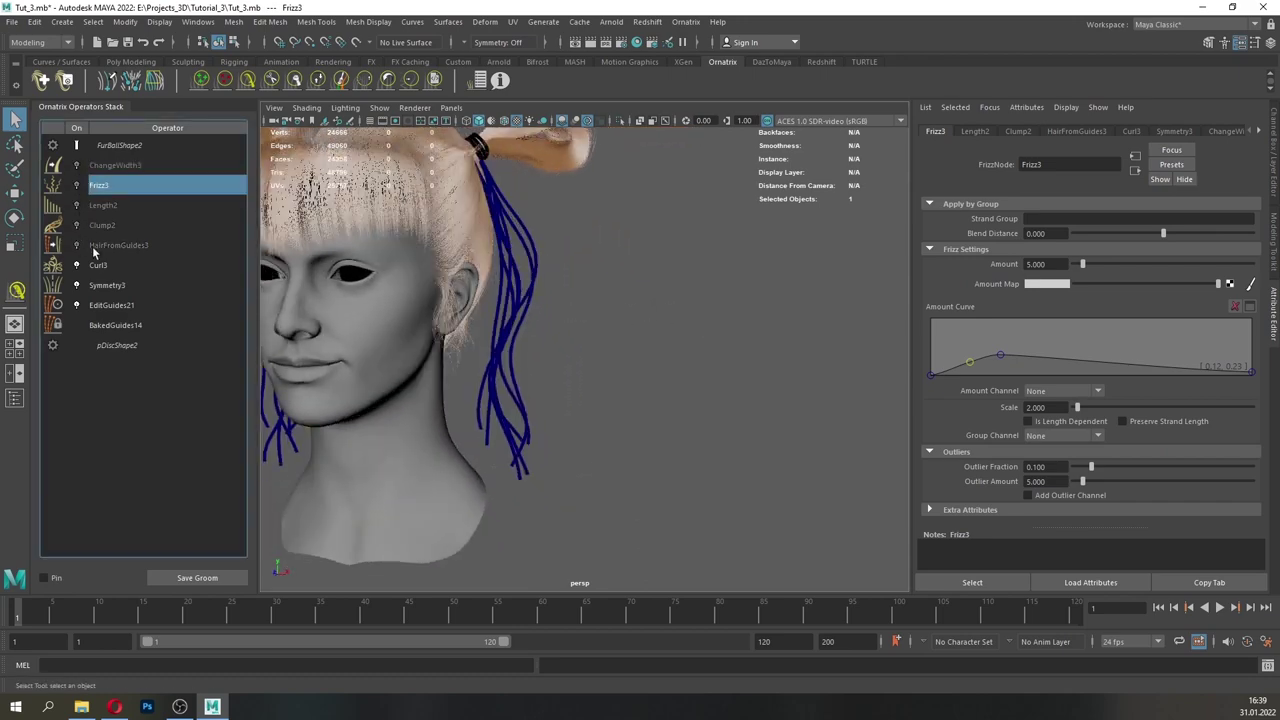
click(98, 266)
drag(88, 261, 117, 185)
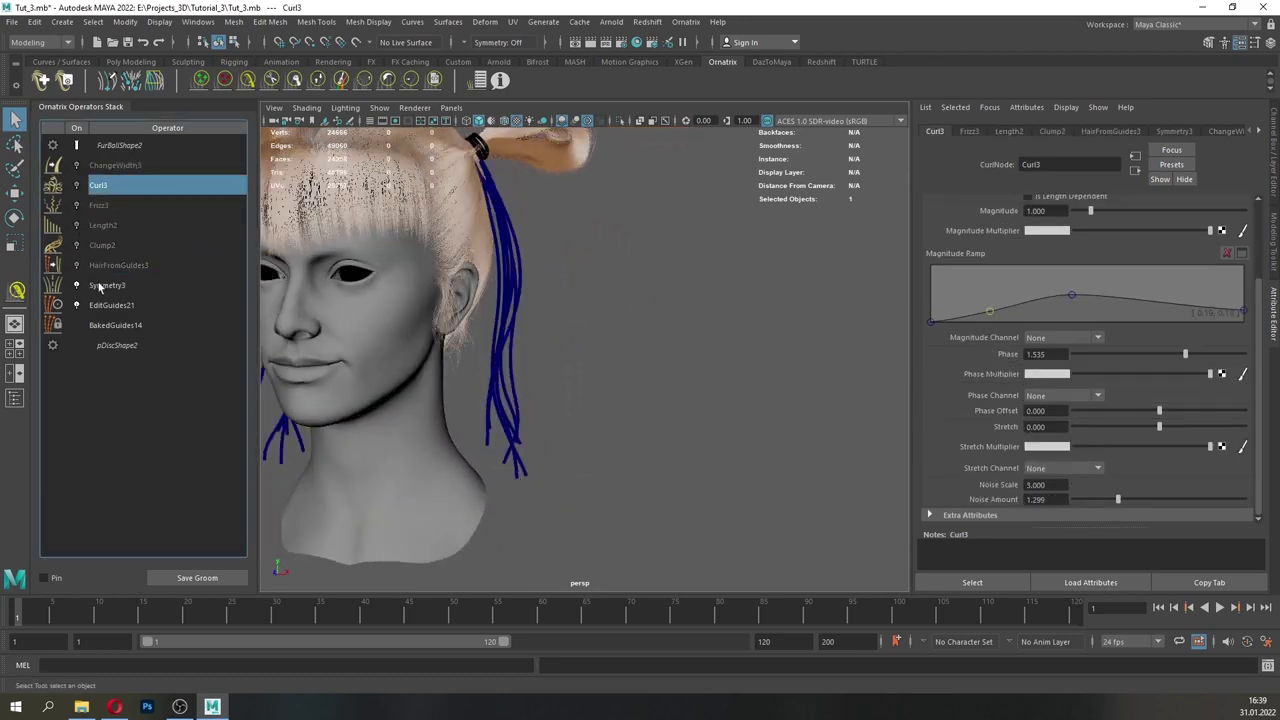
- Reopen EditGuides21 for strand editing
click(98, 286)
click(108, 305)
click(1034, 223)
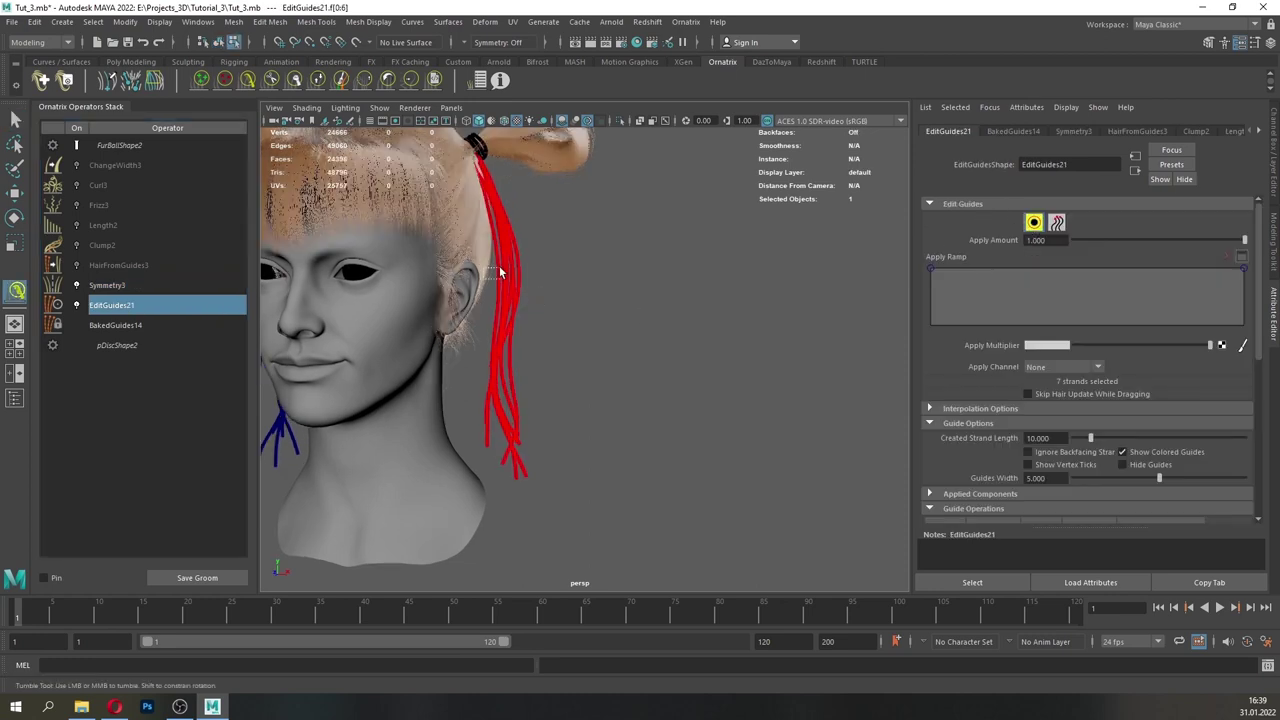
click(502, 270)
mouse_move(523, 296)
alt+mouse_down()
mouse_move(543, 272)
mouse_move(507, 252)
alt+mouse_up()
click(15, 119)
click(15, 291)
- Narrow the strand selection to strands 4 and 5 of the loose bundle from the side
scroll(521, 338, down, 2)
alt+drag(521, 339, 446, 343)
drag(560, 338, 545, 338)
alt+drag(543, 335, 527, 333)
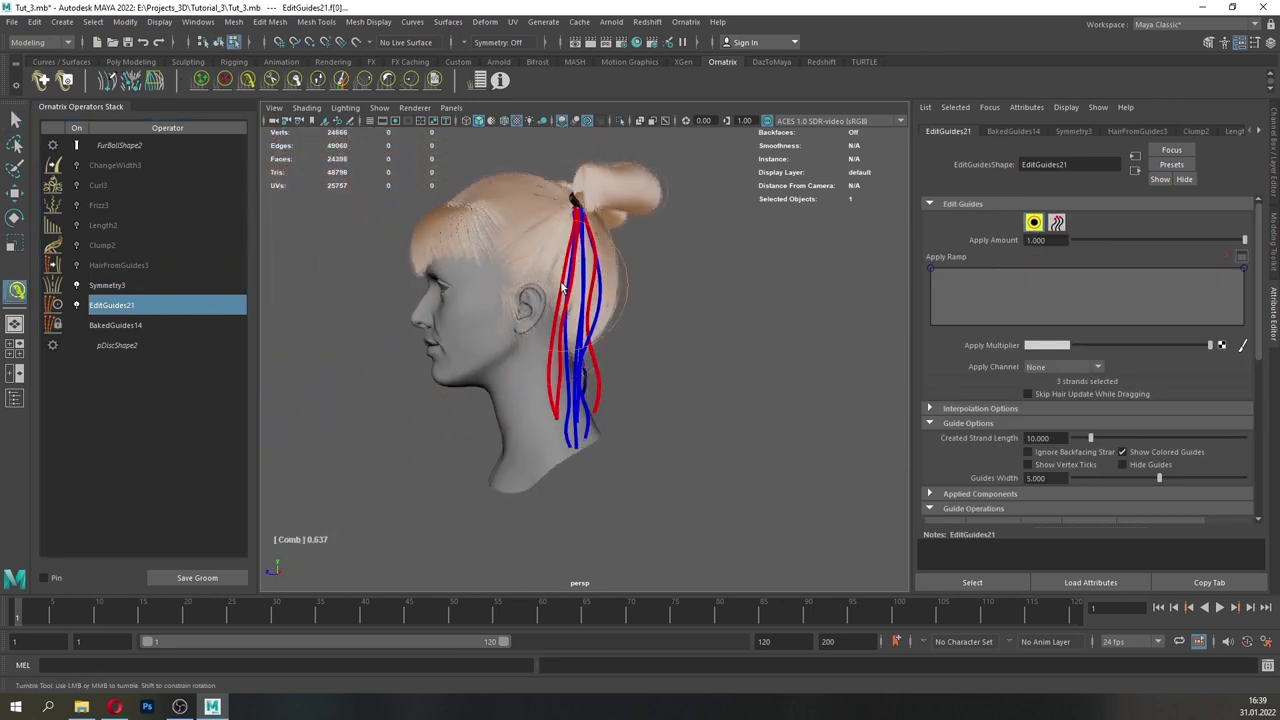
drag(578, 295, 561, 293)
mouse_move(669, 311)
ctrl+mouse_down()
mouse_move(563, 291)
mouse_move(591, 276)
mouse_move(691, 280)
ctrl+mouse_up()
- Try combing the two selected strands downward with the Comb brush and undo the stroke
click(249, 81)
click(248, 82)
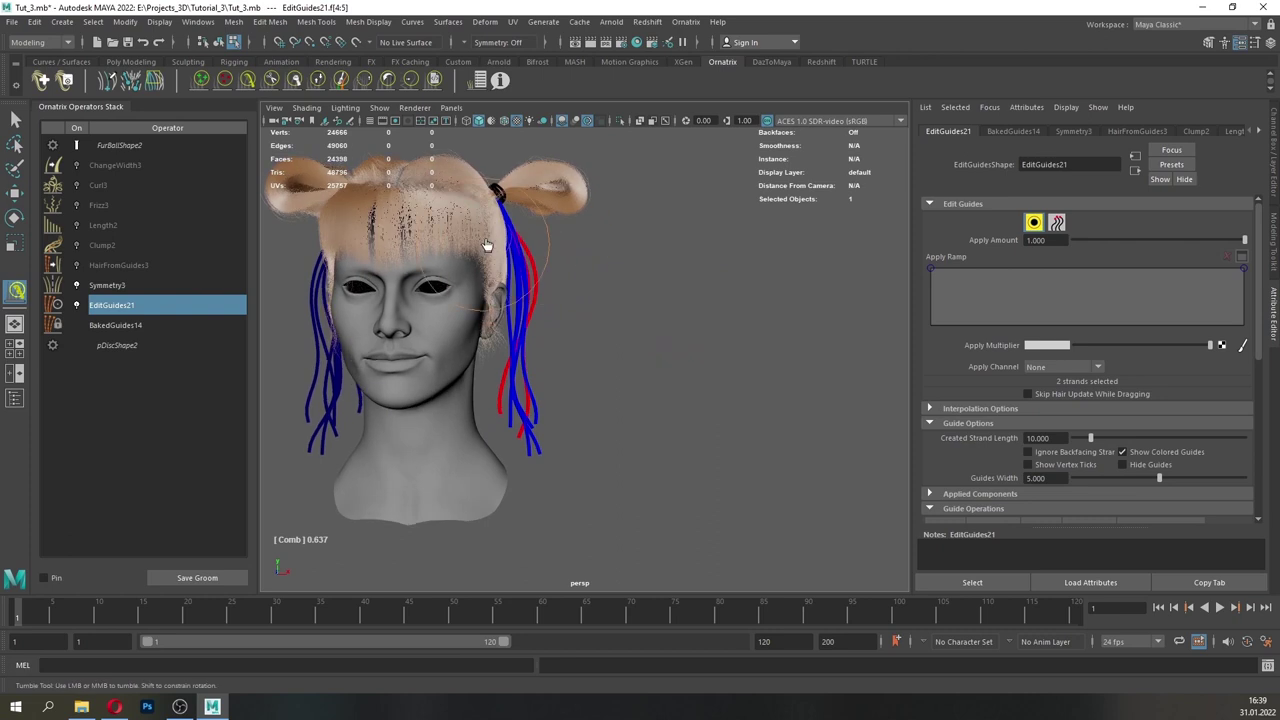
drag(518, 225, 482, 360)
key(ctrl+z)
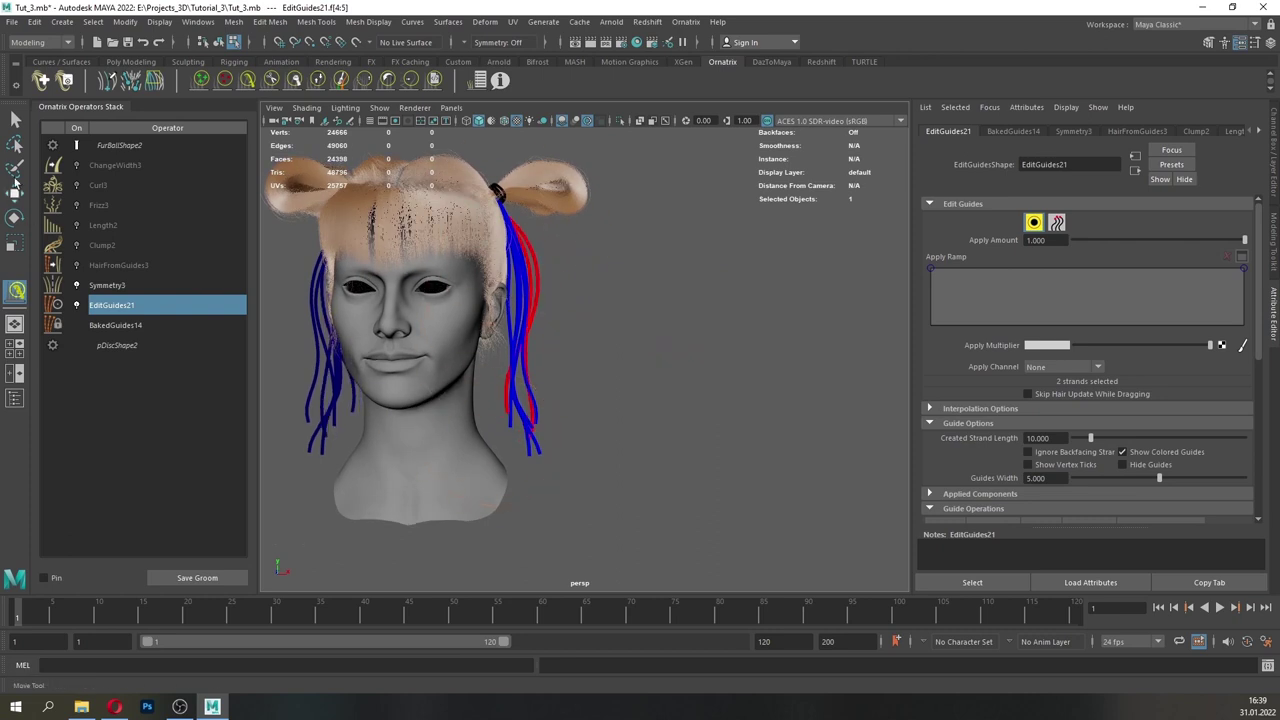
- Turn HairFromGuides3, ChangeWidth3, Clump2, Length2 and Frizz3 back on in the operator stack
click(128, 268)
click(77, 265)
click(77, 166)
click(77, 245)
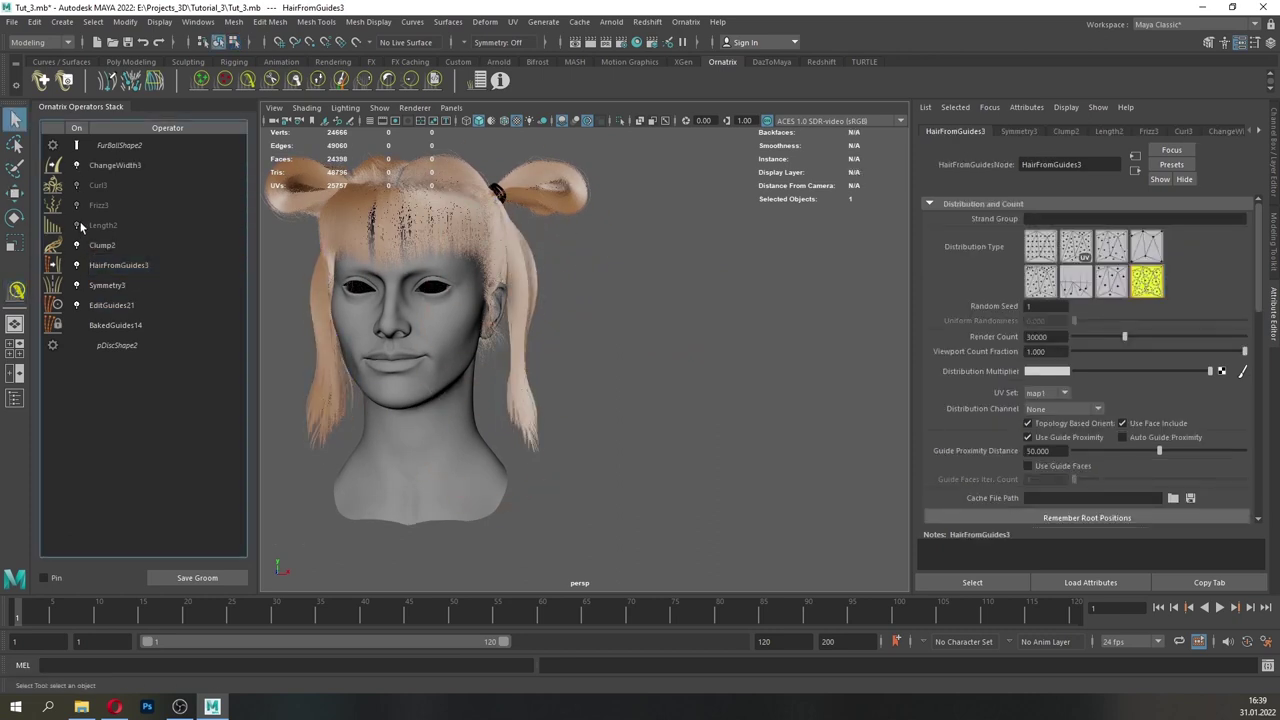
click(78, 226)
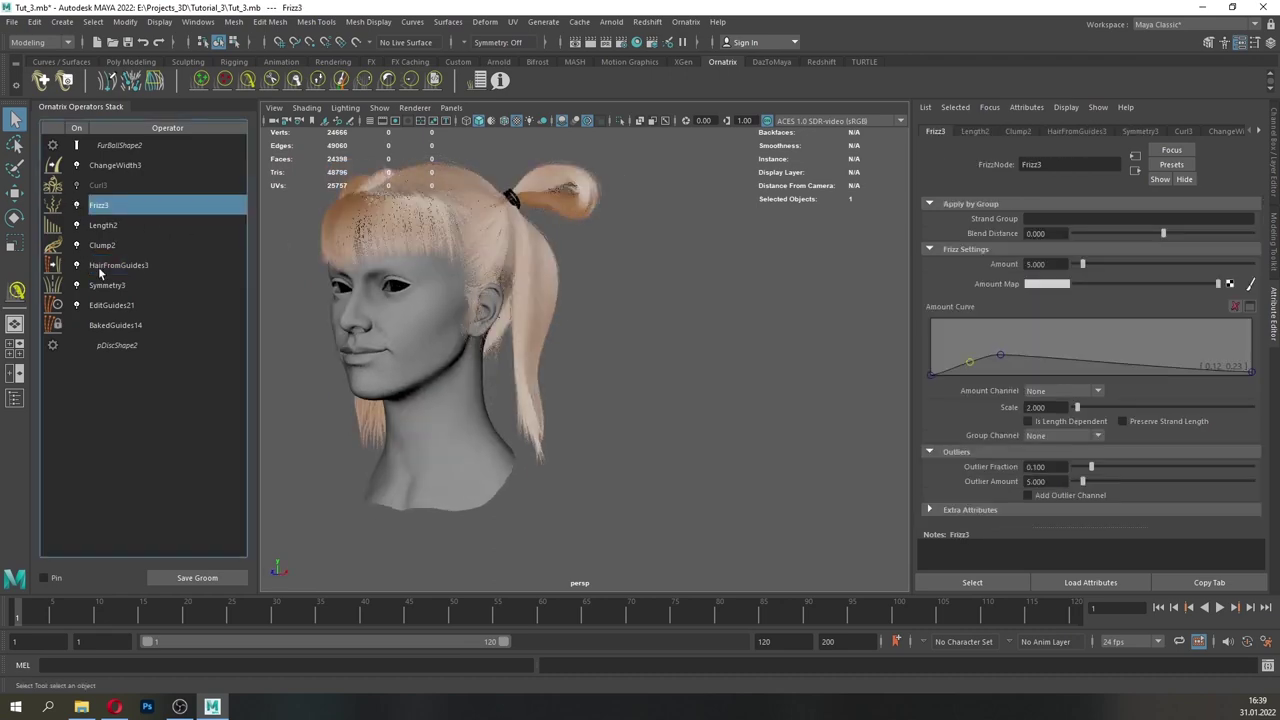
- Add a Frizz operator above Symmetry3, lower its amount curve at the middle and tip, and set the amount to about 13.5
click(107, 285)
click(698, 23)
click(694, 218)
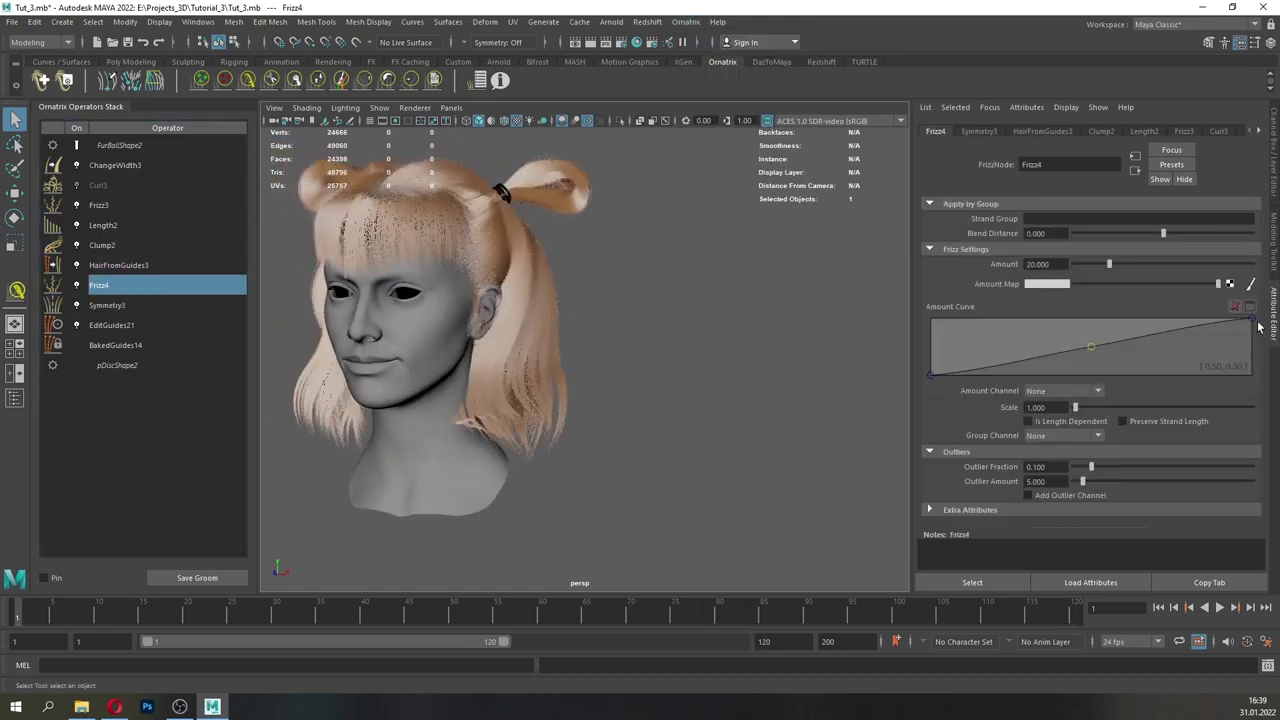
drag(1250, 322, 1250, 366)
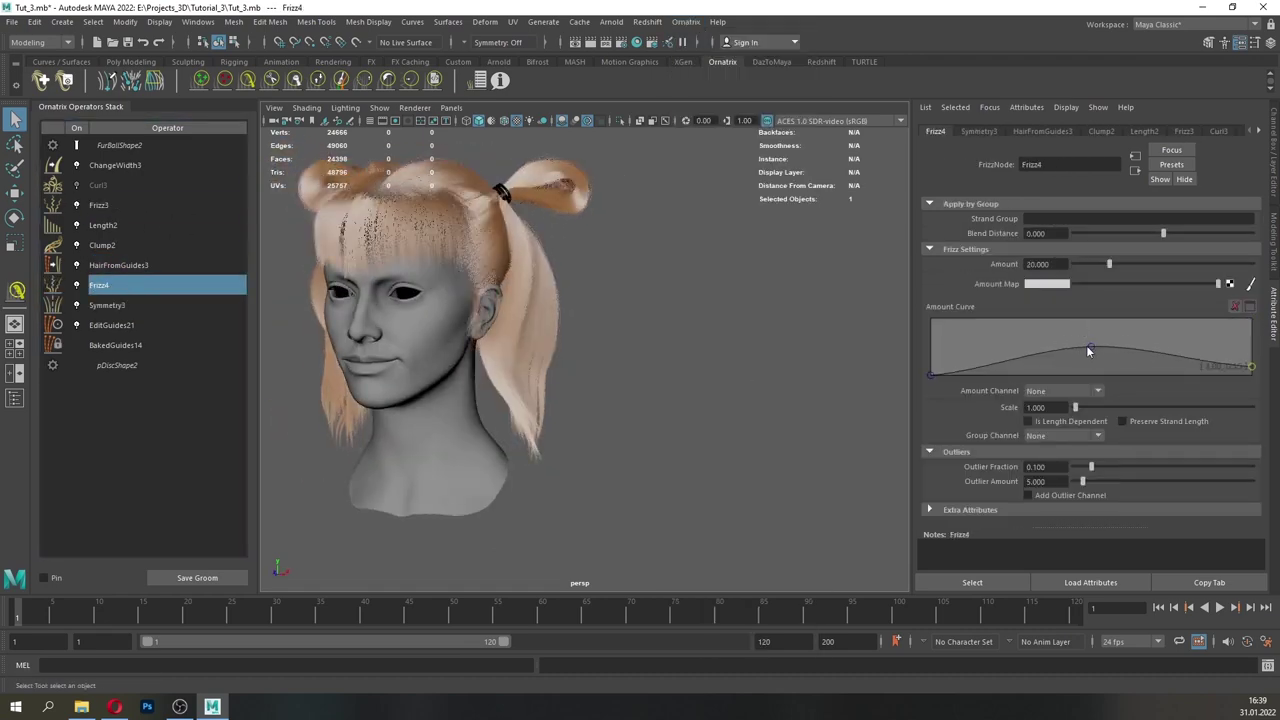
drag(1089, 347, 1046, 354)
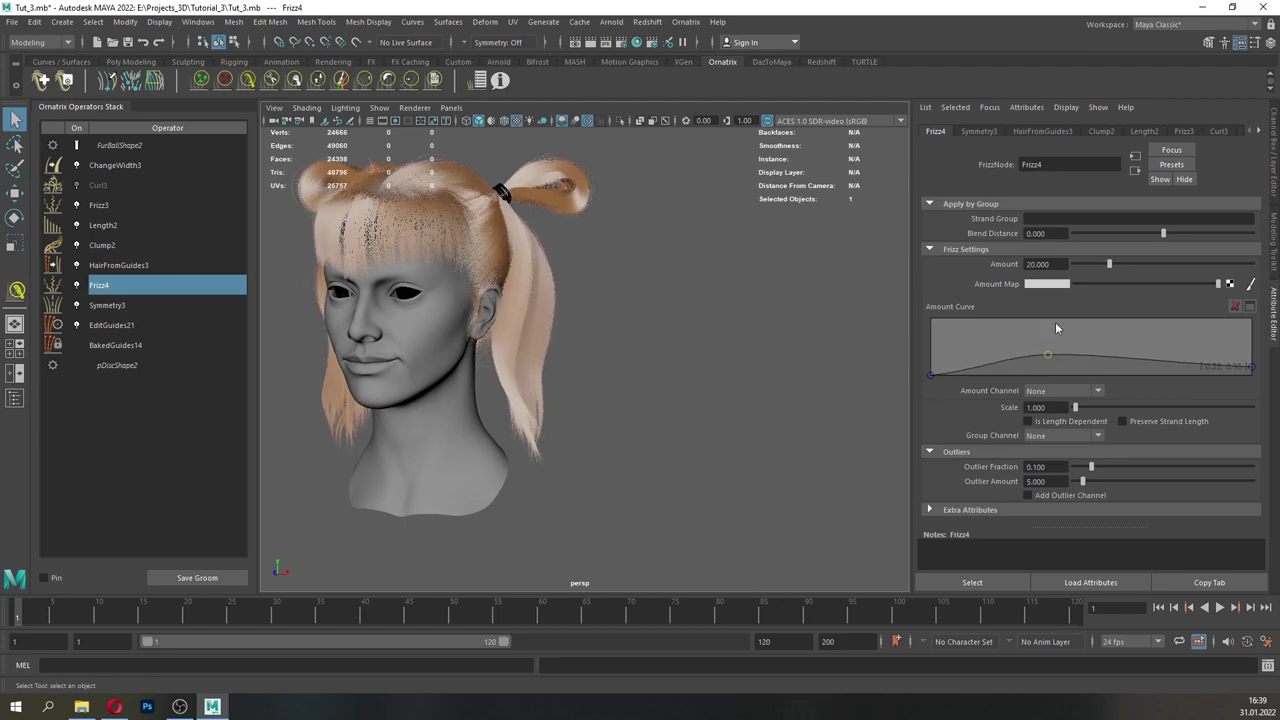
drag(1109, 264, 1098, 265)
- Add a Length operator directly above Frizz4 and set its Randomize to about 0.117
mouse_move(618, 350)
alt+mouse_down()
mouse_move(909, 362)
mouse_move(610, 352)
alt+mouse_up()
alt+middle_drag(610, 352, 692, 399)
scroll(559, 376, up, 4)
alt+drag(692, 399, 742, 390)
click(117, 302)
click(113, 286)
click(686, 22)
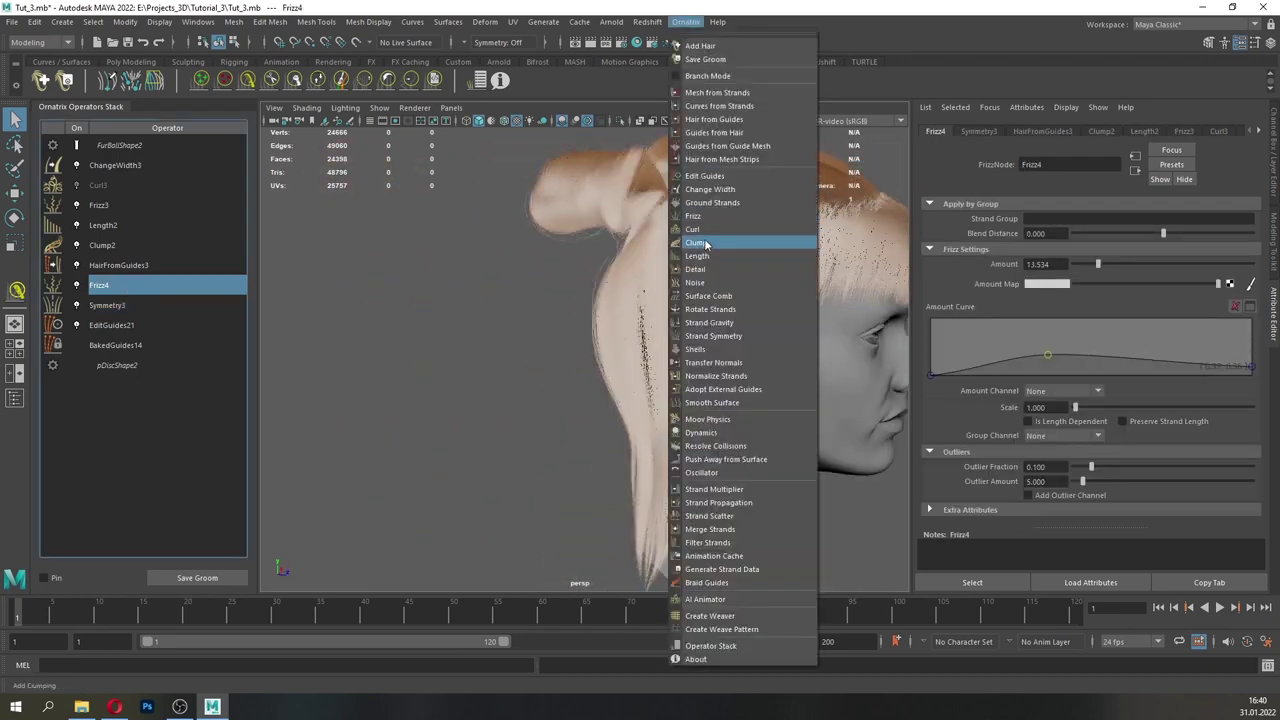
click(698, 256)
drag(1074, 364, 1099, 366)
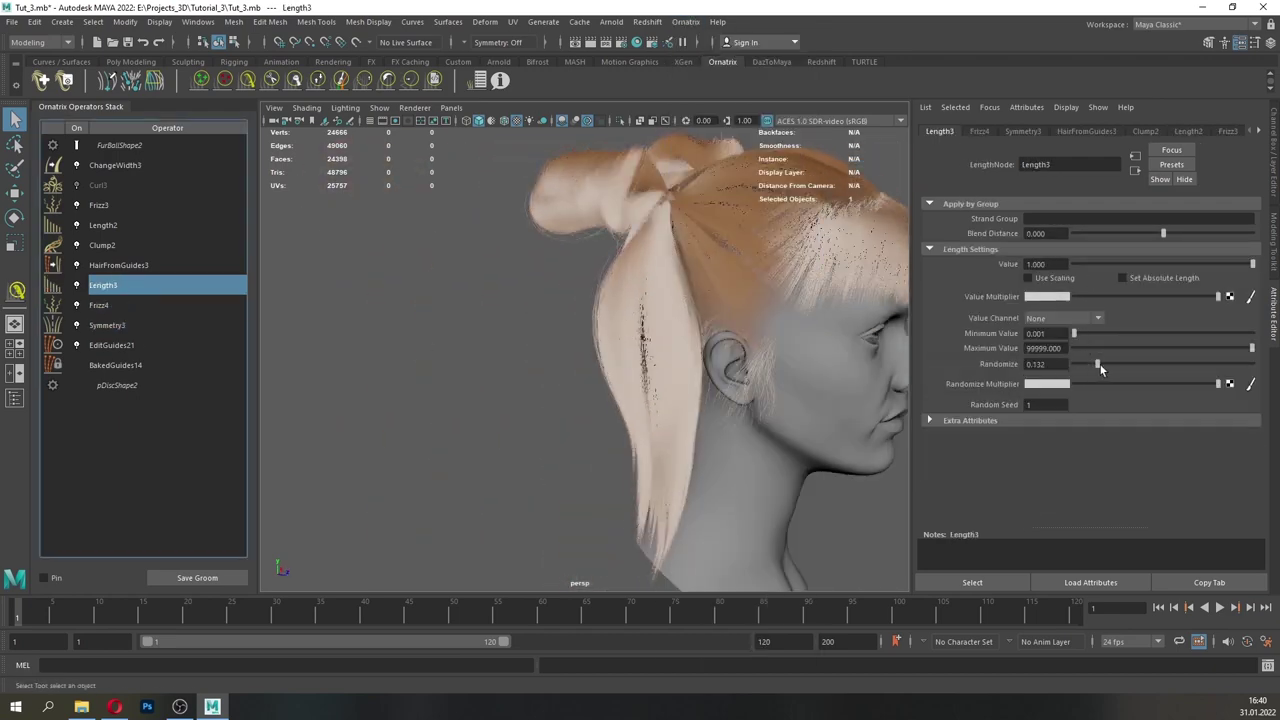
- Lower the peak of Frizz4's amount curve slightly and reduce its frizz amount
alt+drag(629, 354, 490, 365)
alt+middle_drag(640, 470, 566, 343)
alt+drag(566, 343, 500, 346)
alt+right_drag(545, 347, 475, 350)
alt+drag(539, 352, 431, 346)
click(110, 305)
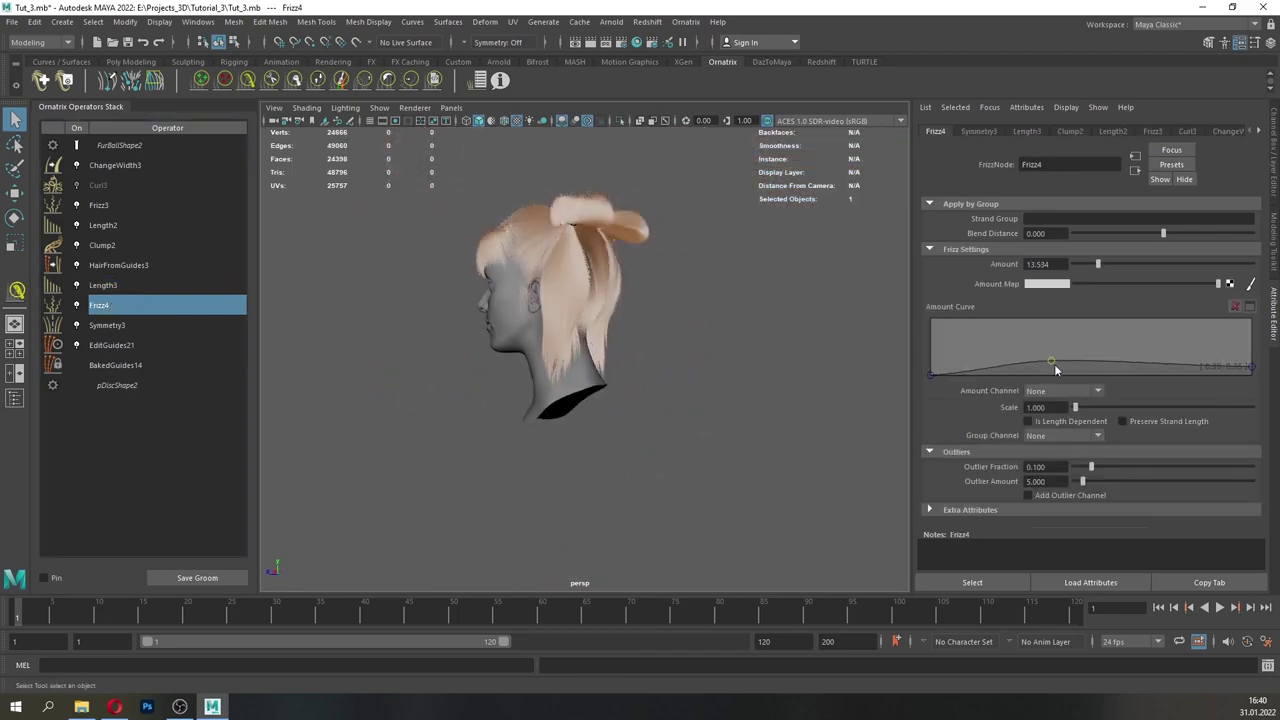
drag(1098, 264, 1086, 264)
- Add an Edit Guides operator above Length3, turn off HairFromGuides3, and enter strand editing
alt+right_drag(636, 272, 738, 310)
alt+drag(610, 360, 722, 362)
alt+middle_drag(690, 357, 672, 355)
alt+drag(672, 354, 569, 337)
click(116, 286)
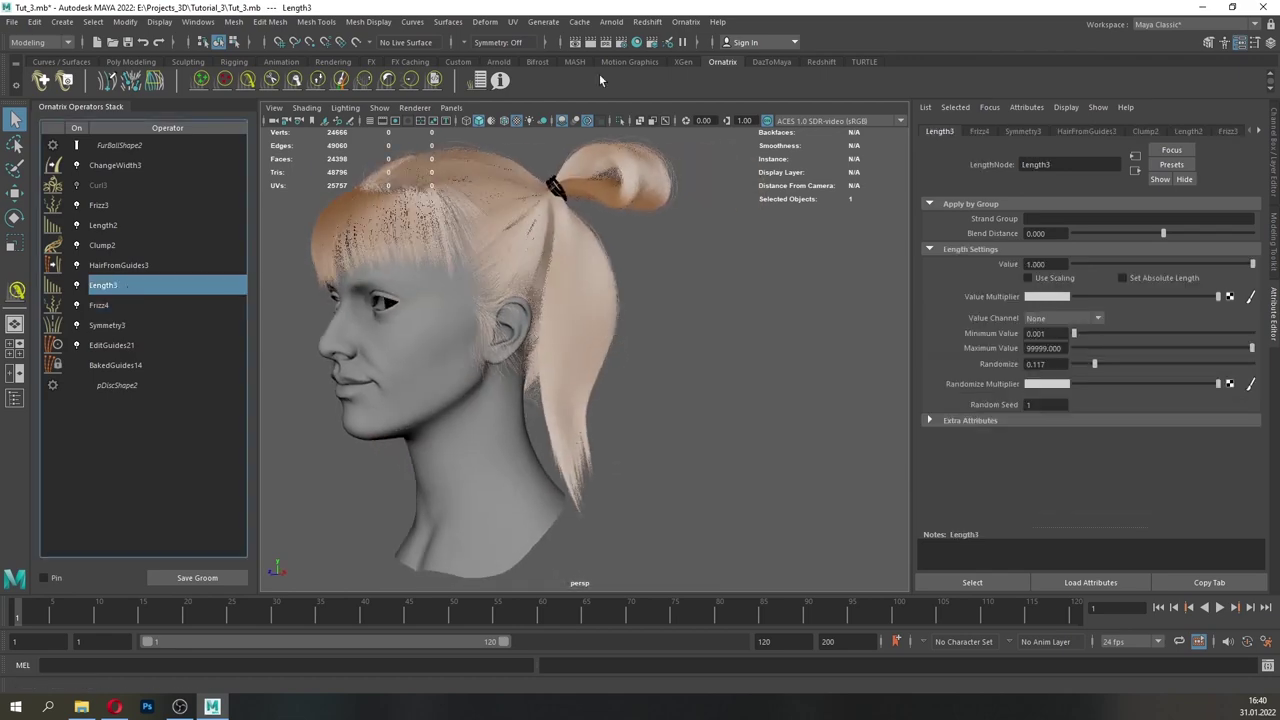
click(686, 22)
click(701, 175)
alt+drag(631, 305, 597, 303)
click(77, 265)
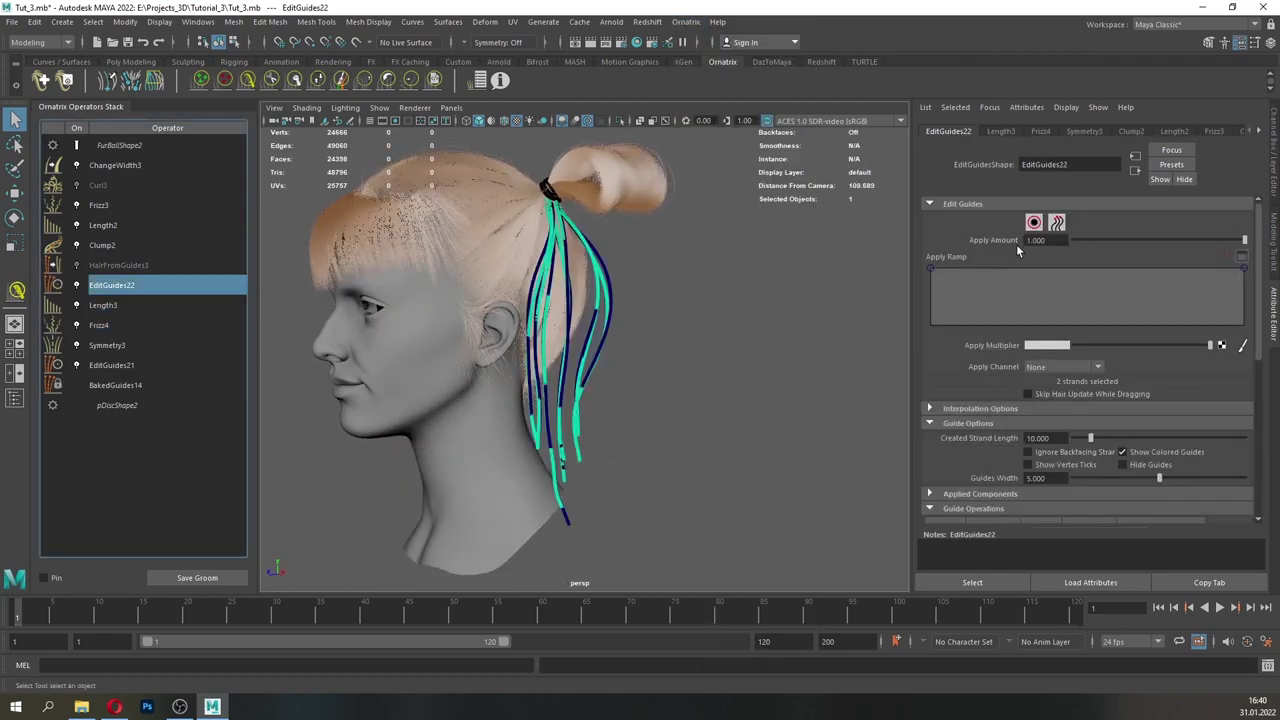
click(1034, 223)
- Try the grooming brushes on the two selected strands of the loose bundle and undo the stroke
alt+drag(560, 377, 639, 371)
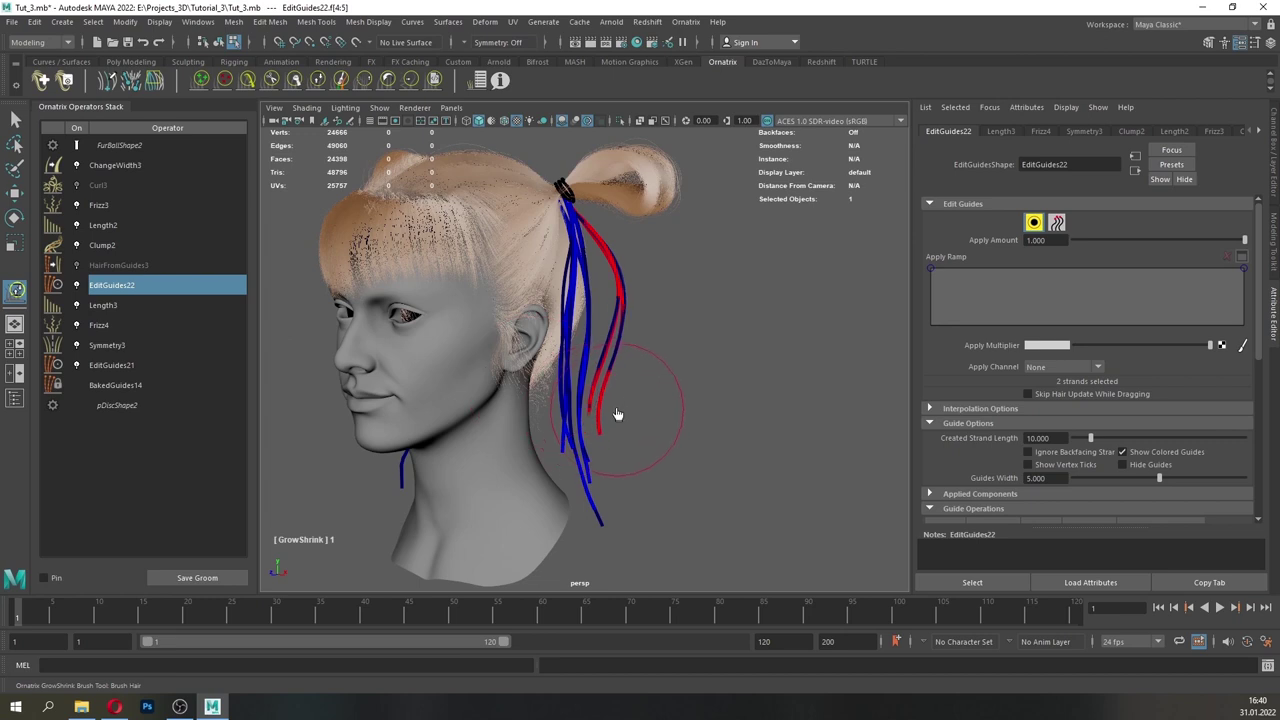
click(271, 81)
click(248, 84)
scroll(620, 335, down, 2)
mouse_move(605, 330)
alt+mouse_down()
mouse_move(668, 331)
mouse_move(615, 333)
mouse_move(630, 385)
mouse_move(600, 428)
alt+mouse_up()
key(ctrl+z)
- Select strand 12 in the opposite bundle and activate the Comb brush
click(294, 81)
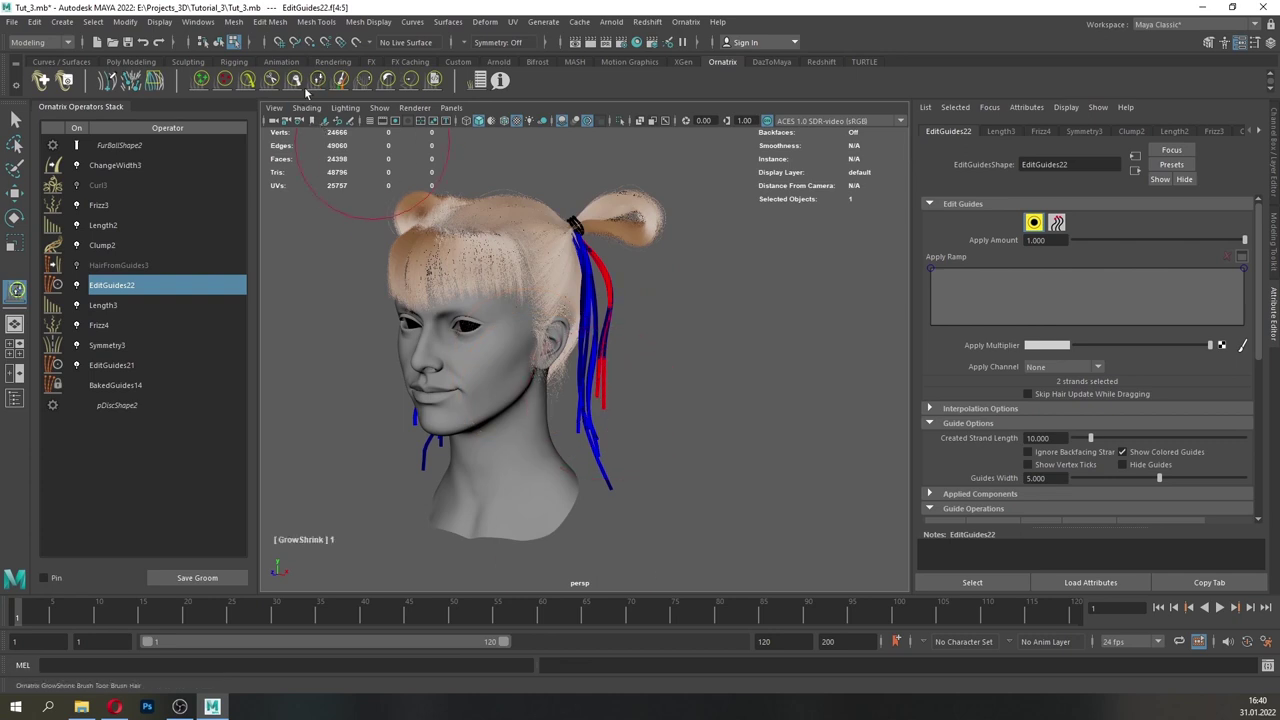
alt+drag(300, 250, 412, 262)
click(450, 275)
click(294, 82)
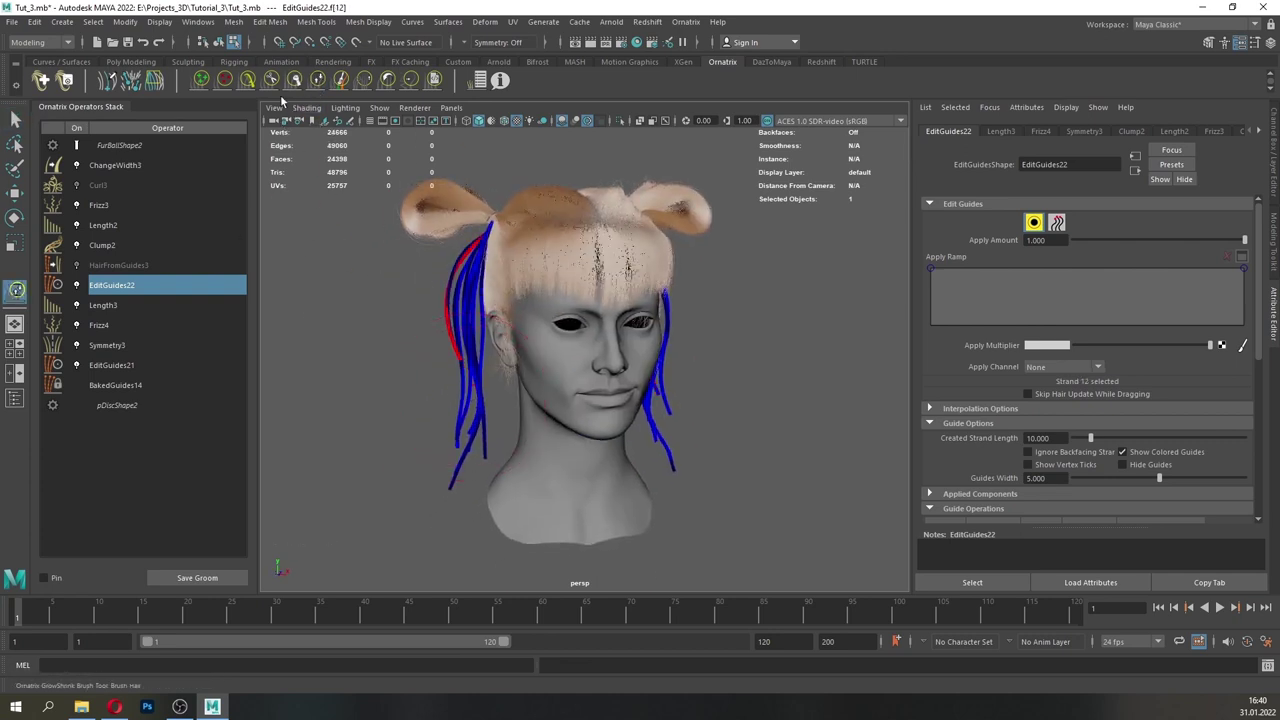
click(249, 82)
alt+drag(592, 346, 514, 356)
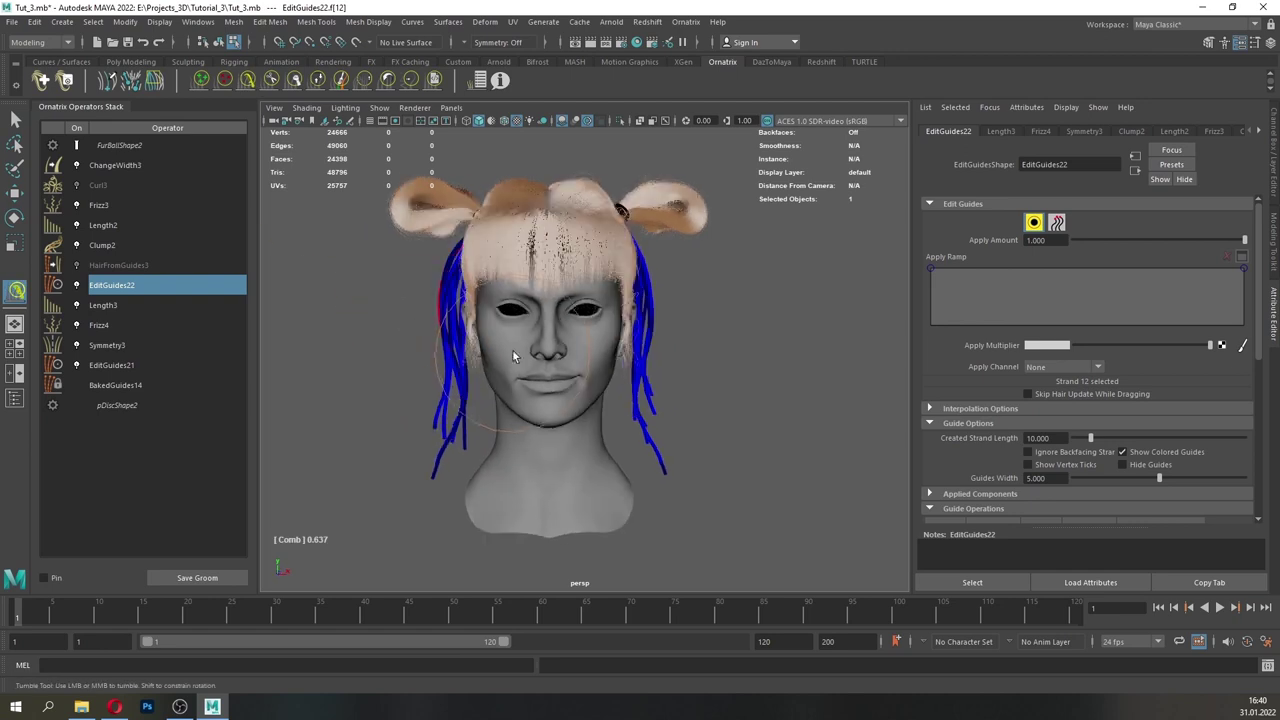
- Collapse the operators from Length3 down into new baked guides beneath EditGuides22 and turn HairFromGuides3 back on
right_click(127, 311)
click(138, 320)
click(77, 265)
alt+drag(598, 318, 475, 310)
scroll(629, 376, up, 5)
alt+drag(630, 373, 448, 380)
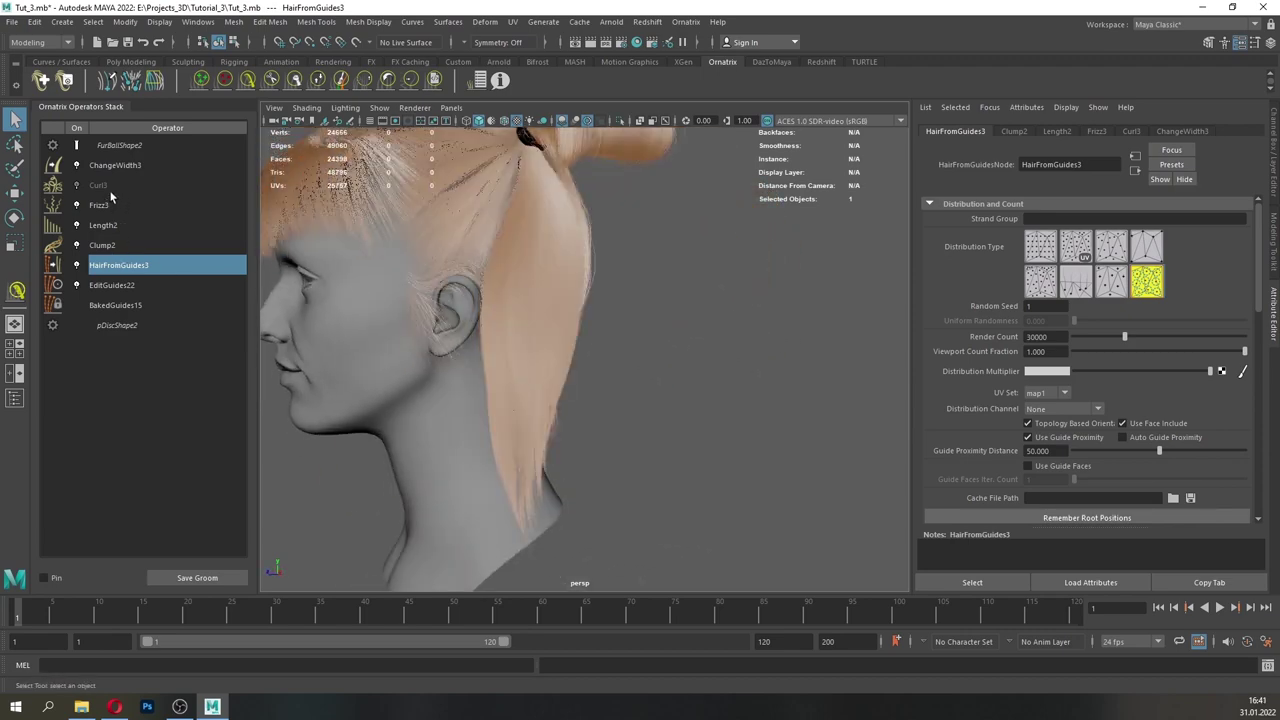
- Turn Curl3 on, flatten its Magnitude Ramp with a low point near the root, and set its magnitude to 0.5
click(108, 187)
click(77, 185)
alt+drag(580, 343, 717, 341)
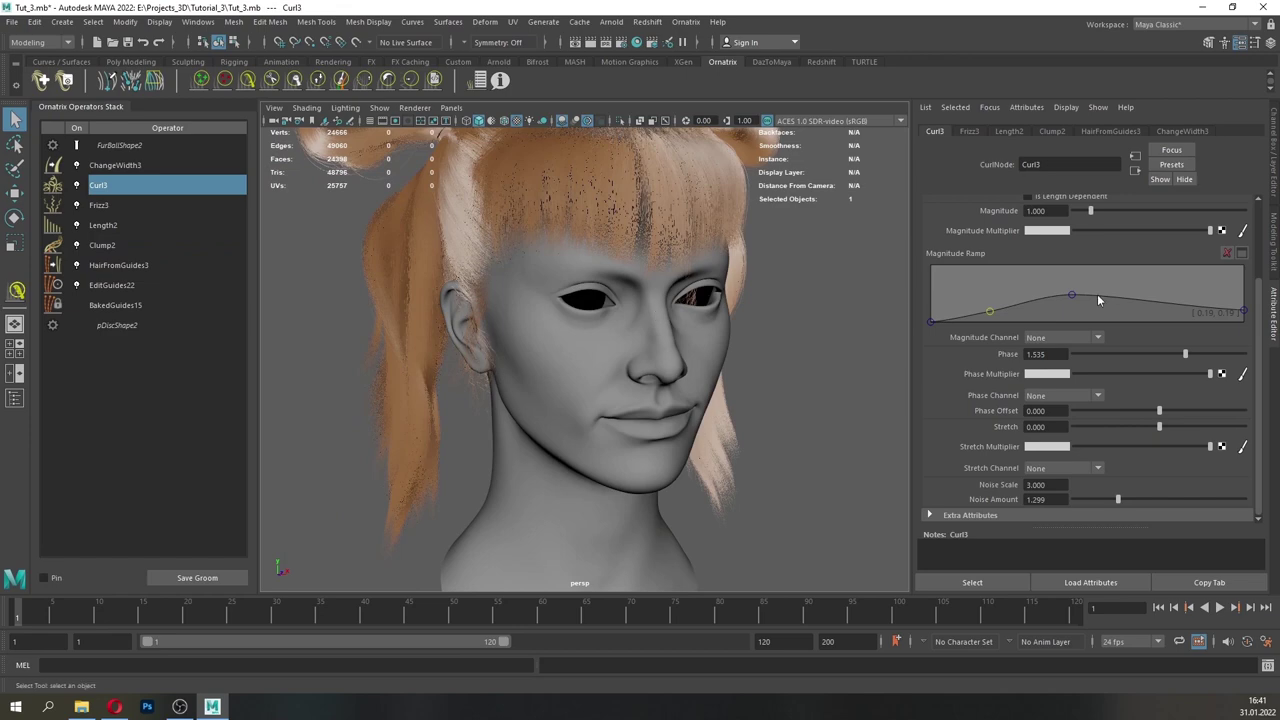
drag(1072, 295, 1096, 309)
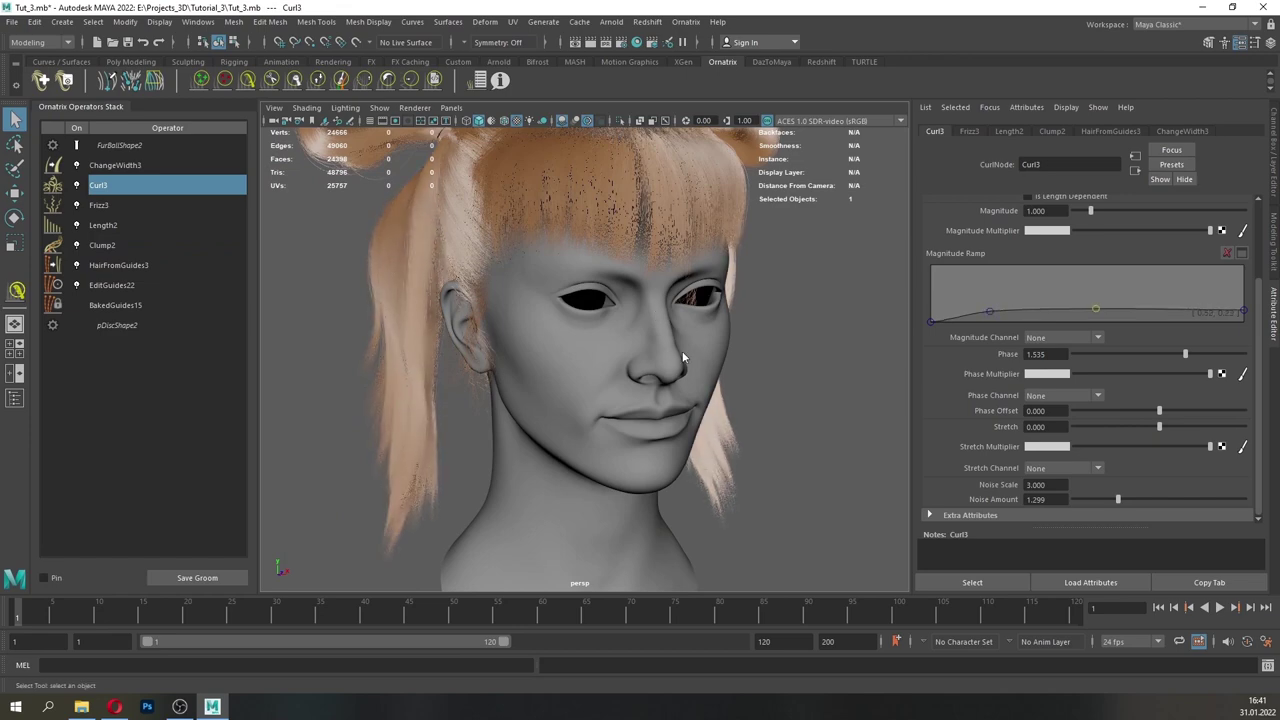
alt+drag(605, 357, 725, 363)
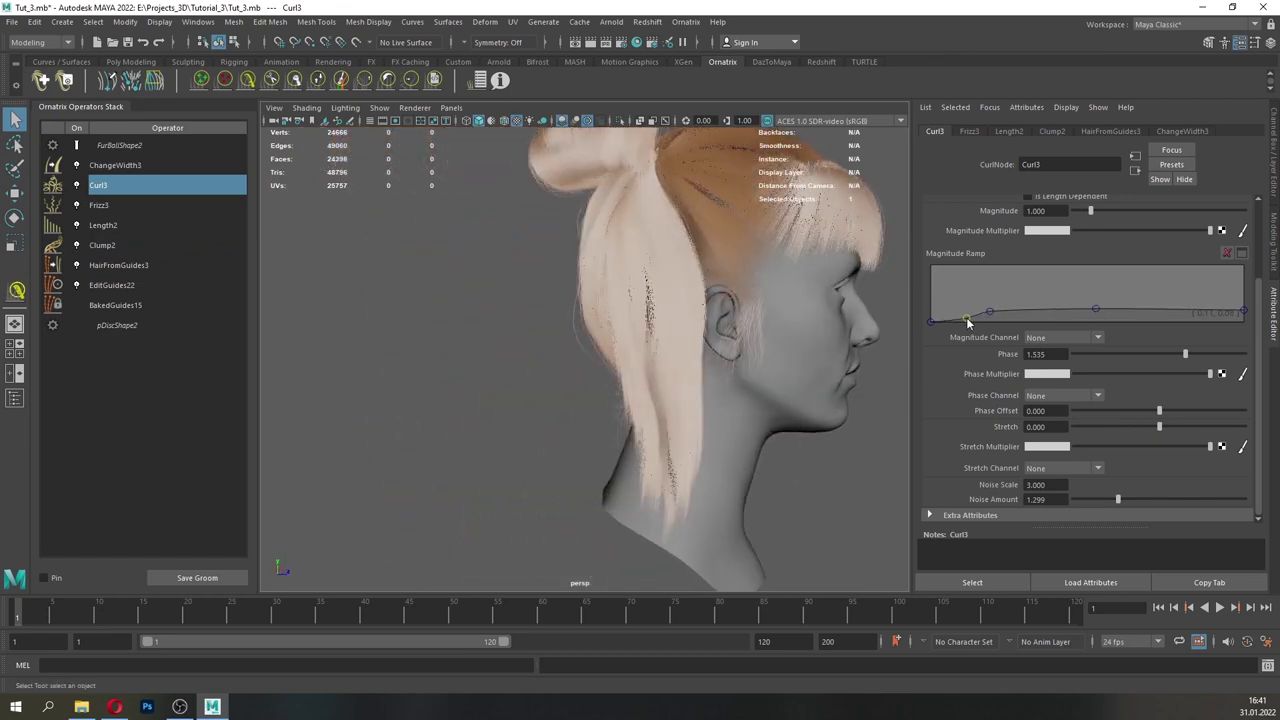
text(0.5)
key(Return)
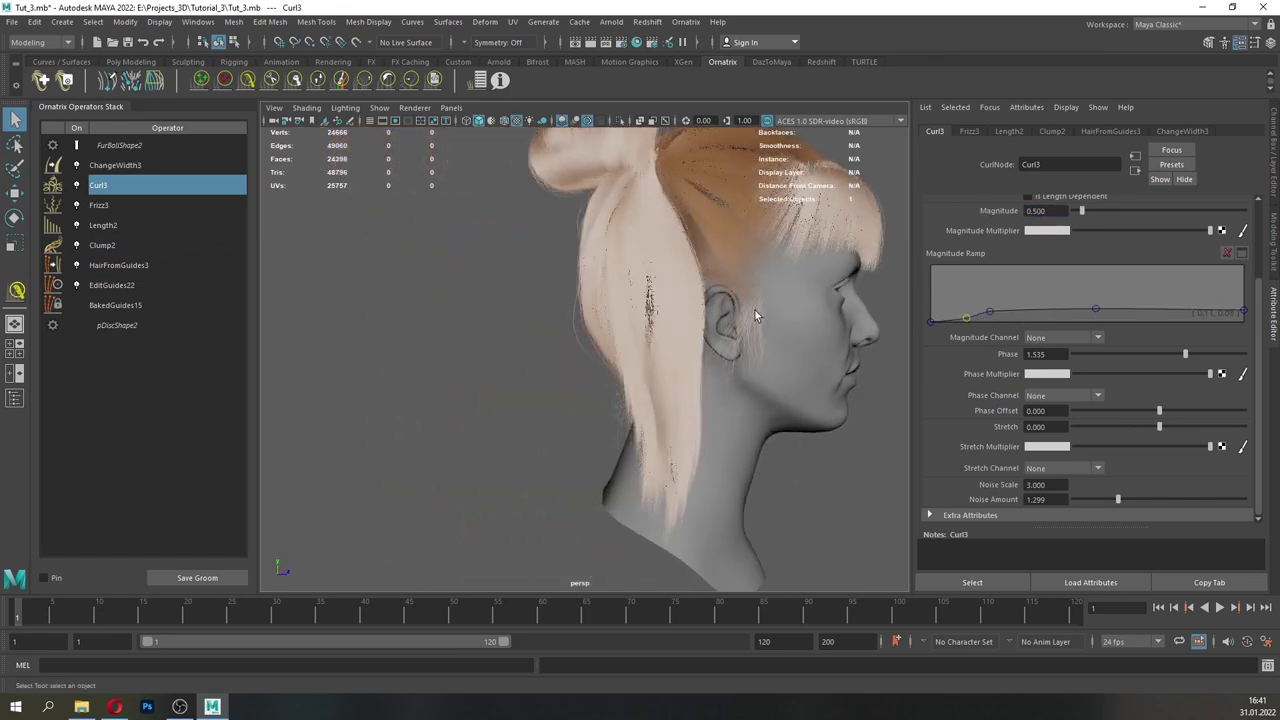
- Assign the existing aiStandardHair1 material to the loose strand hair, FurBallShape2
alt+drag(756, 312, 655, 322)
click(119, 146)
right_drag(520, 354, 697, 586)
click(107, 172)
alt+drag(706, 362, 634, 373)
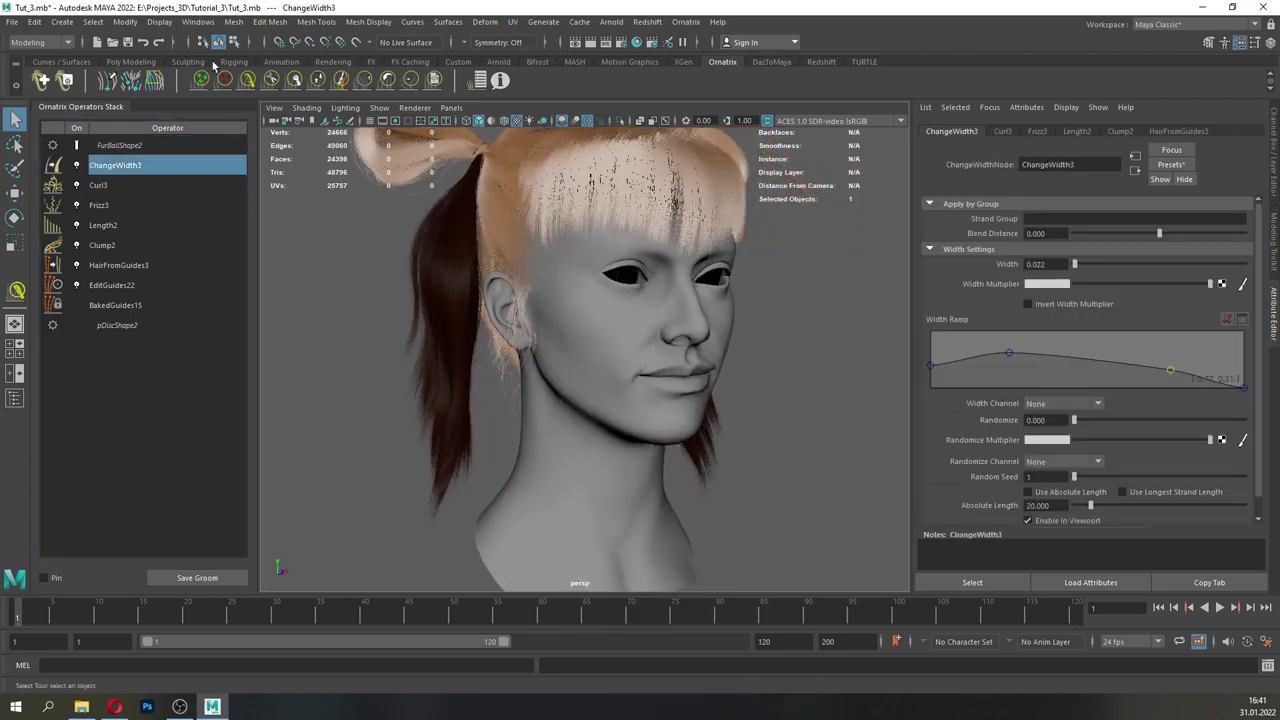
- Select Main_hair in the Outliner and assign the aiStandardHair1 material to it
click(200, 22)
click(213, 164)
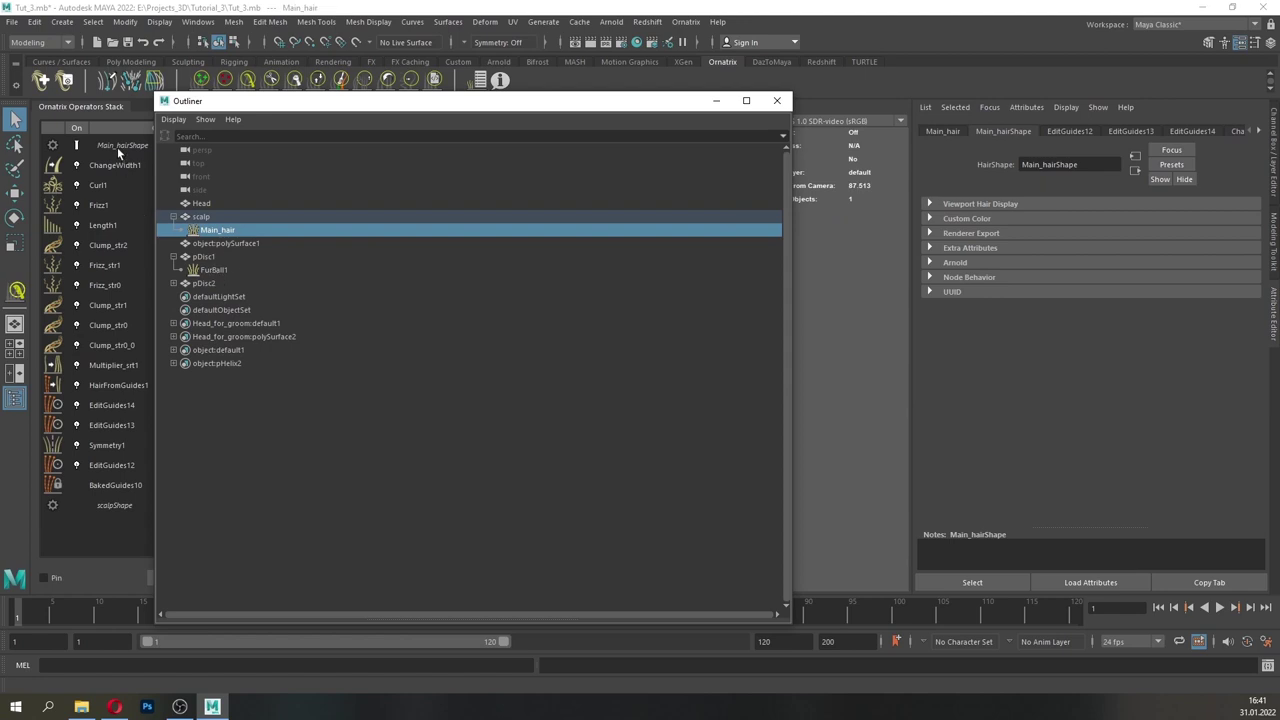
drag(385, 104, 461, 437)
click(179, 143)
right_drag(540, 246, 634, 587)
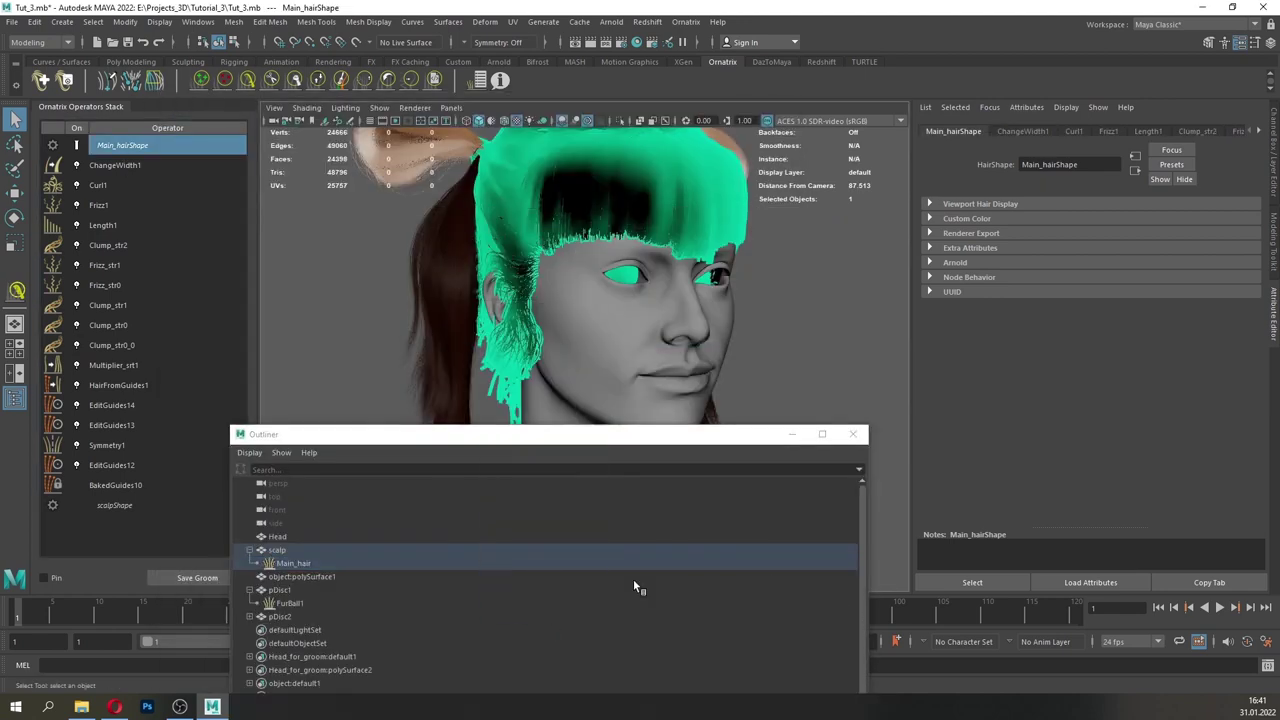
- Assign the aiStandardHair1 material to FurBall1, close the Outliner, and save the scene
click(289, 603)
right_drag(405, 184, 500, 502)
click(852, 435)
click(131, 164)
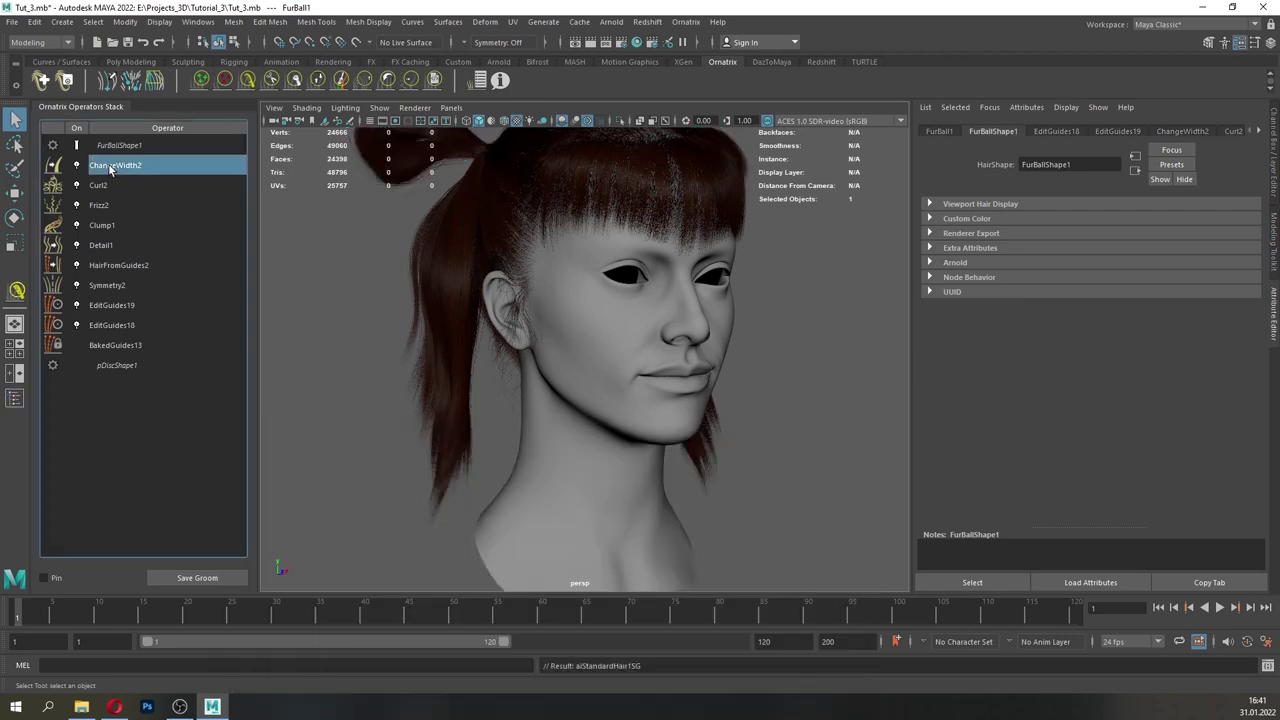
alt+middle_drag(402, 130, 419, 174)
key(ctrl+s)
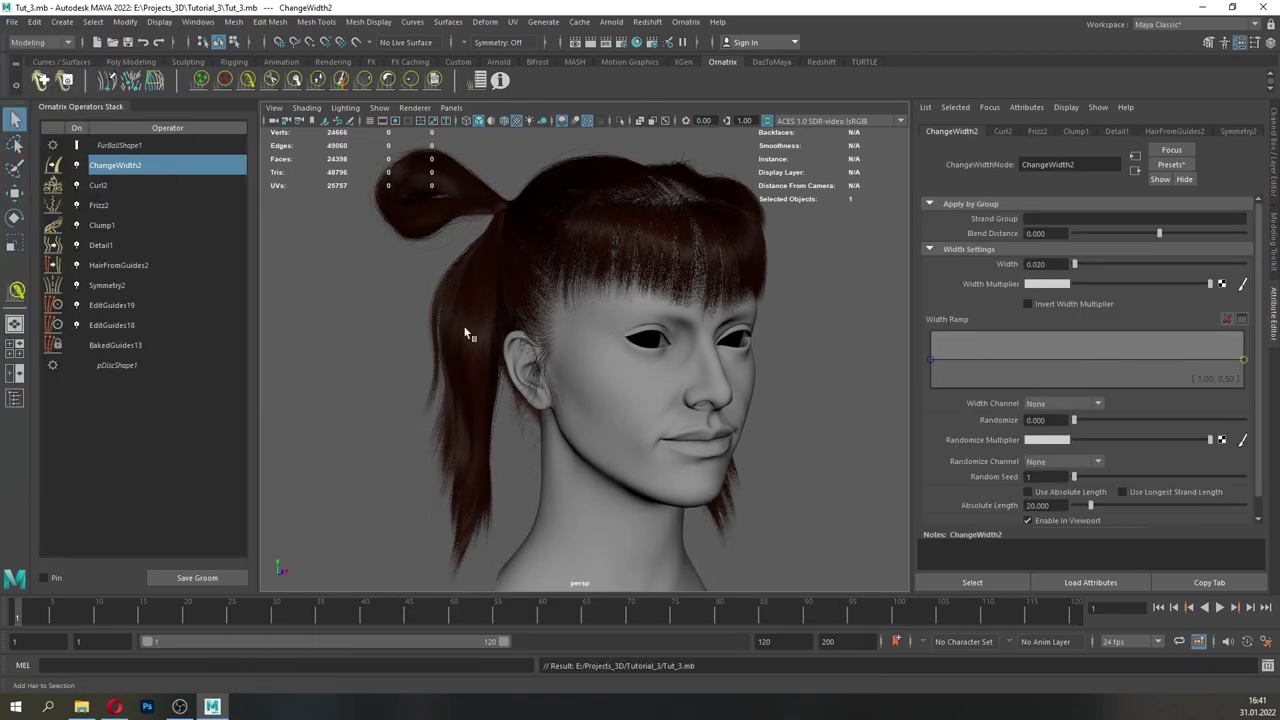
- Examine the dark brown hairstyle from the back and sides, then the loose strands beside the ear up close
alt+drag(464, 332, 830, 270)
alt+middle_drag(395, 308, 551, 317)
alt+drag(551, 317, 560, 397)
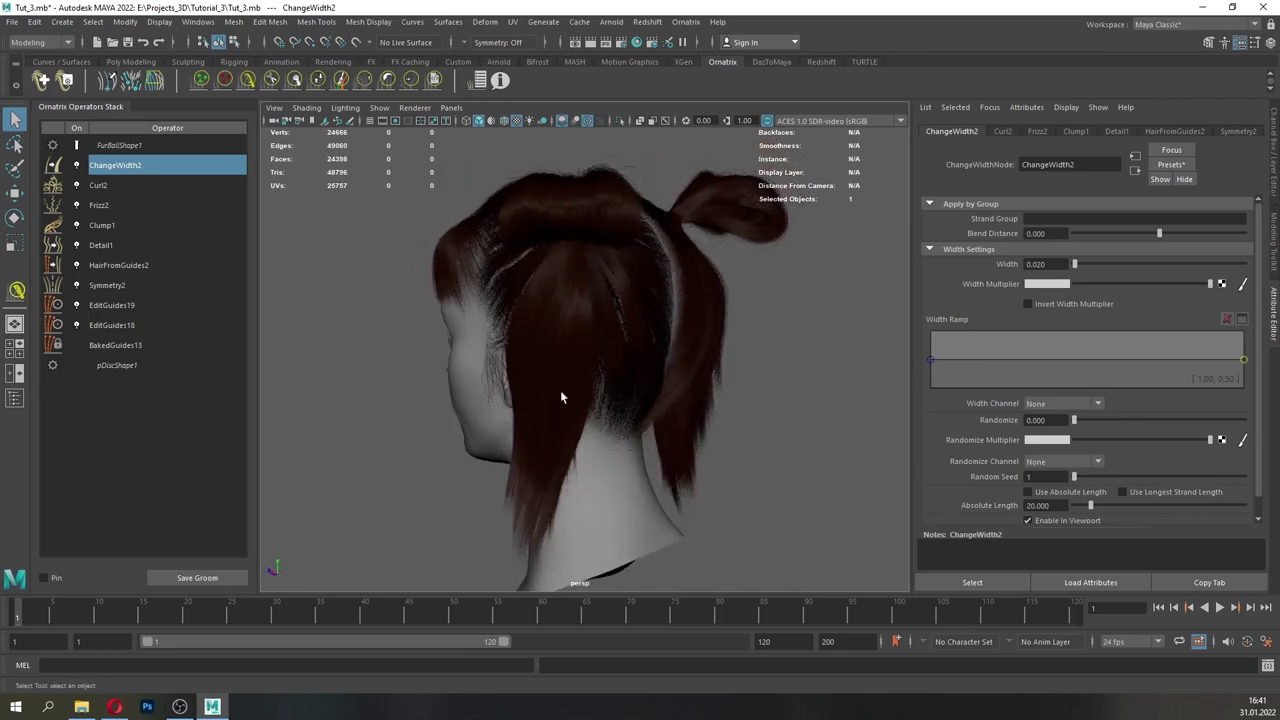
alt+middle_drag(560, 397, 580, 300)
alt+drag(635, 345, 341, 353)
alt+drag(510, 353, 423, 354)
alt+right_drag(423, 354, 500, 358)
alt+middle_drag(350, 330, 426, 362)
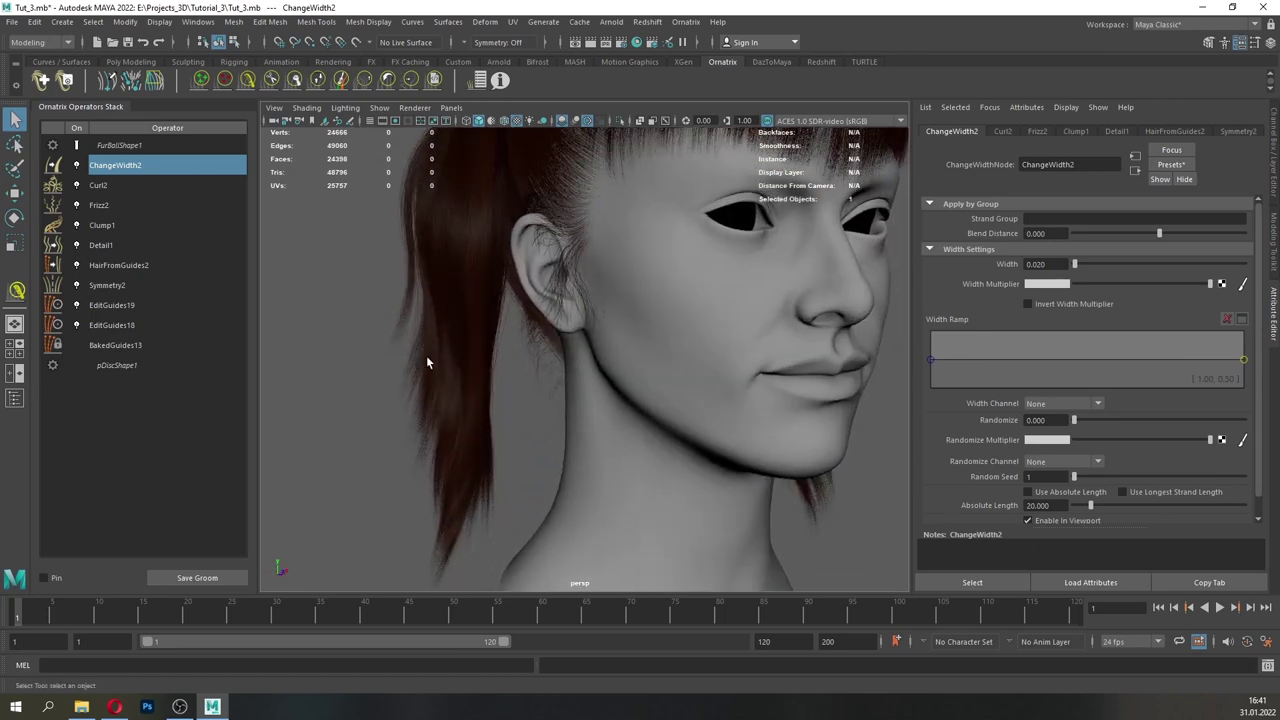
- Select FurBall2 under pDisc2 in the Outliner and minimize the Outliner
click(466, 300)
click(209, 25)
click(232, 166)
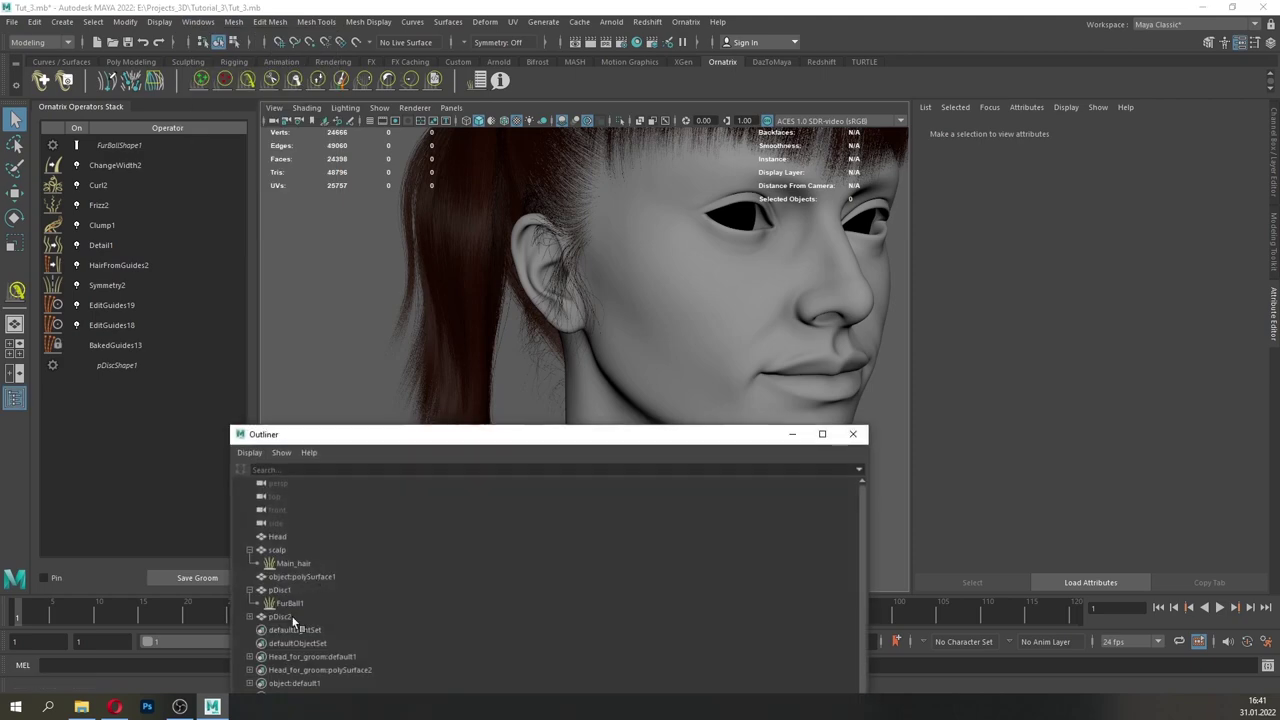
click(290, 603)
click(249, 617)
click(288, 630)
click(792, 434)
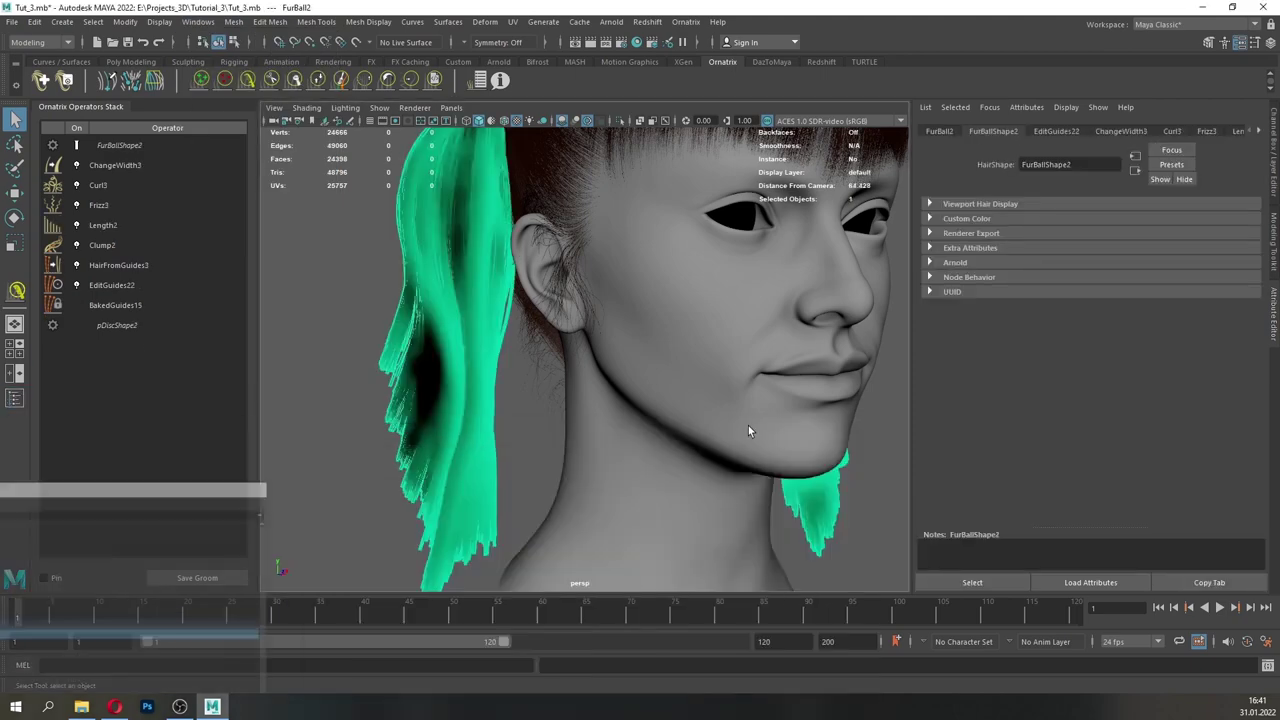
- Open the Length2 settings and check the length of the loose strands from the front and back
alt+right_drag(740, 425, 600, 400)
click(140, 227)
alt+drag(576, 361, 562, 366)
alt+right_drag(562, 366, 720, 345)
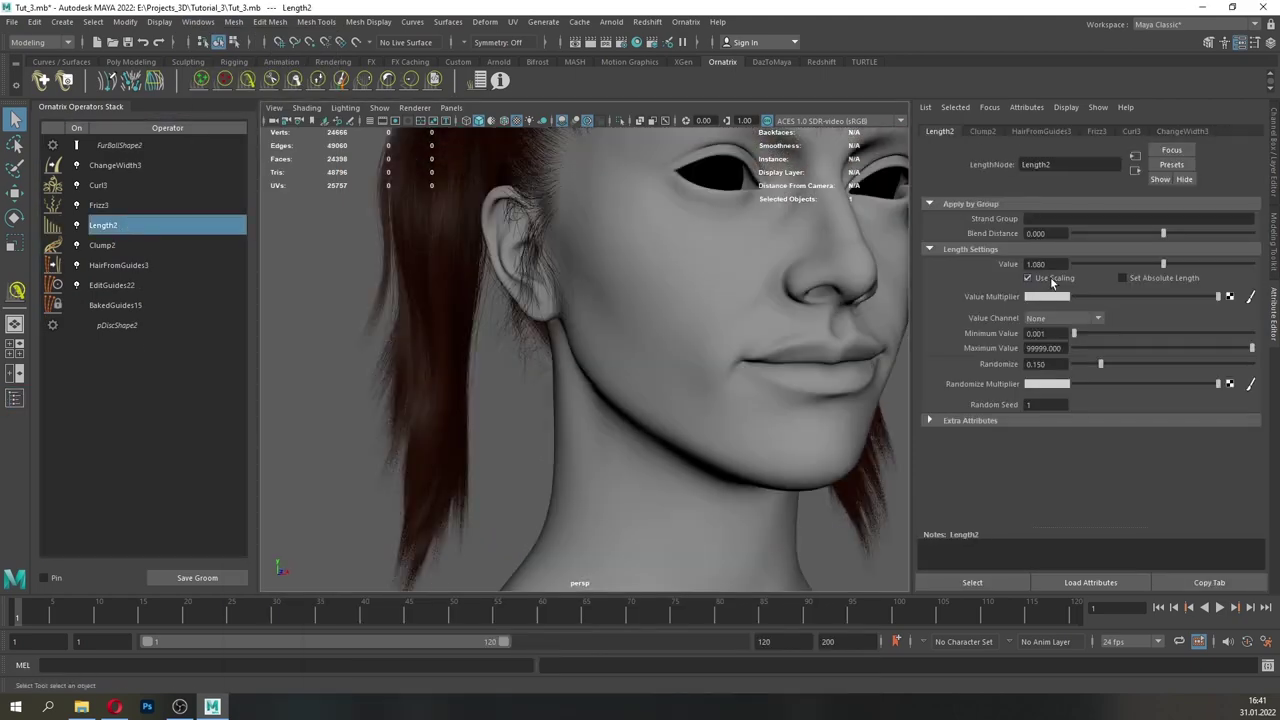
alt+right_drag(570, 415, 457, 426)
alt+drag(457, 426, 786, 423)
- Reshape Curl3's Magnitude Ramp with a lower tip end and a slightly raised point just before it
click(100, 186)
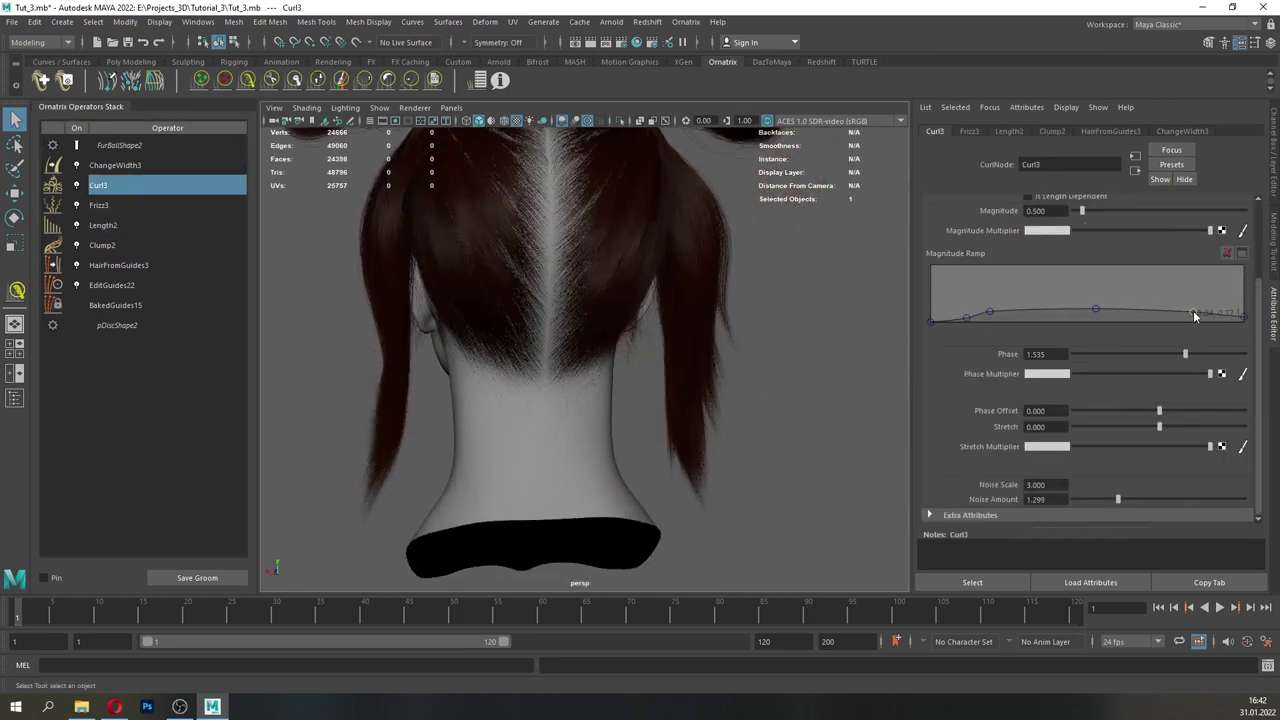
alt+drag(640, 416, 400, 418)
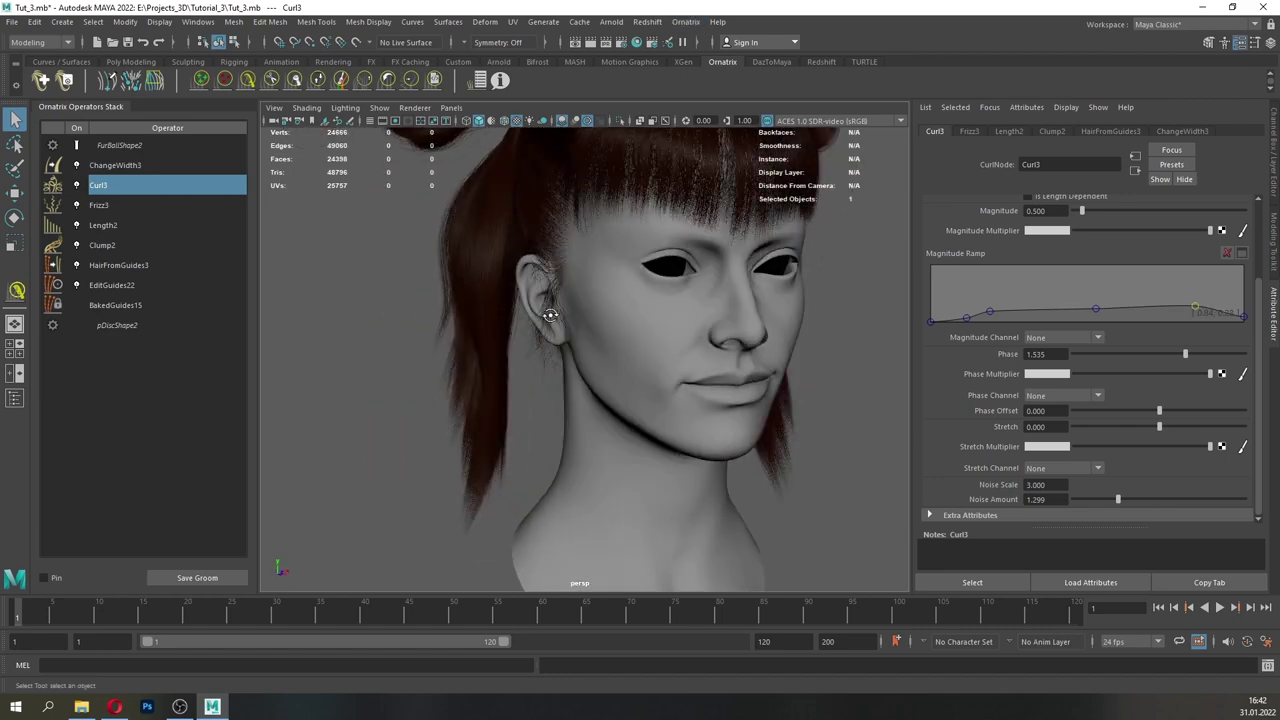
alt+drag(550, 315, 313, 267)
- Lower the middle point of Clump2's Amount Ramp to about 0.37 at position 0.27
click(102, 245)
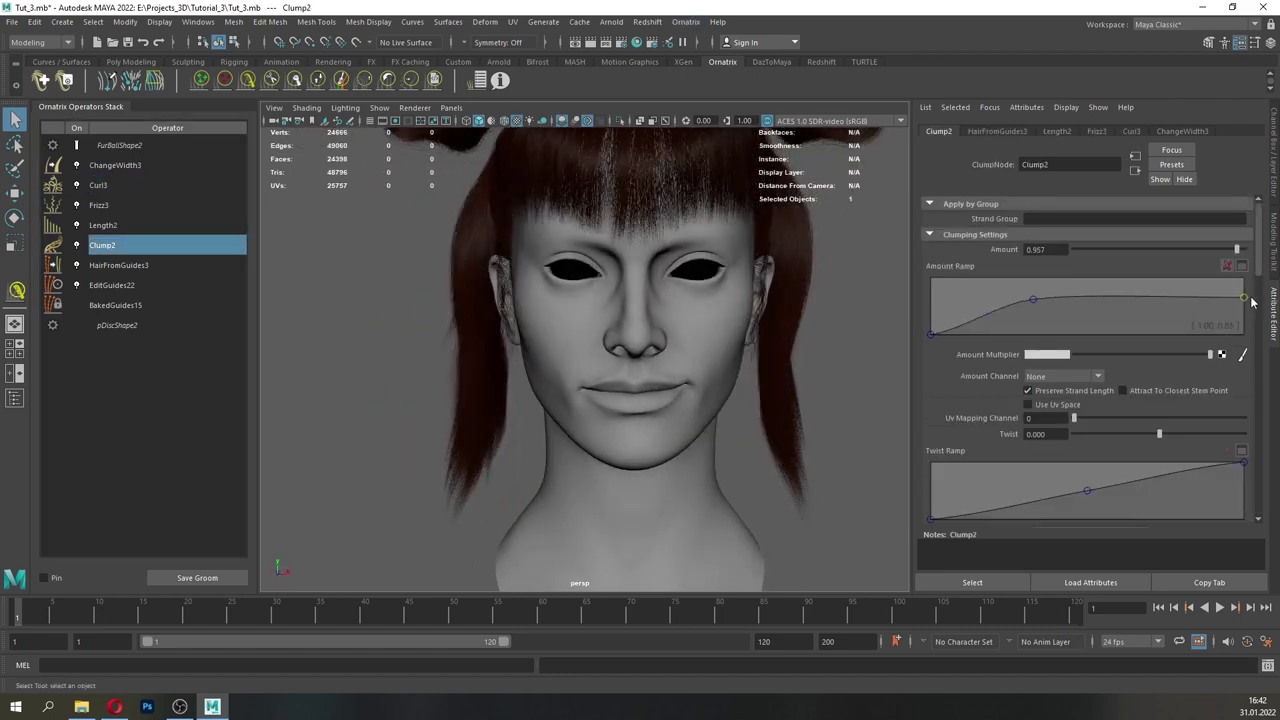
drag(1012, 316, 1014, 311)
alt+right_drag(640, 390, 514, 397)
- Examine the clumped loose strands and the whole hairstyle from the back, side and front
alt+drag(514, 397, 557, 320)
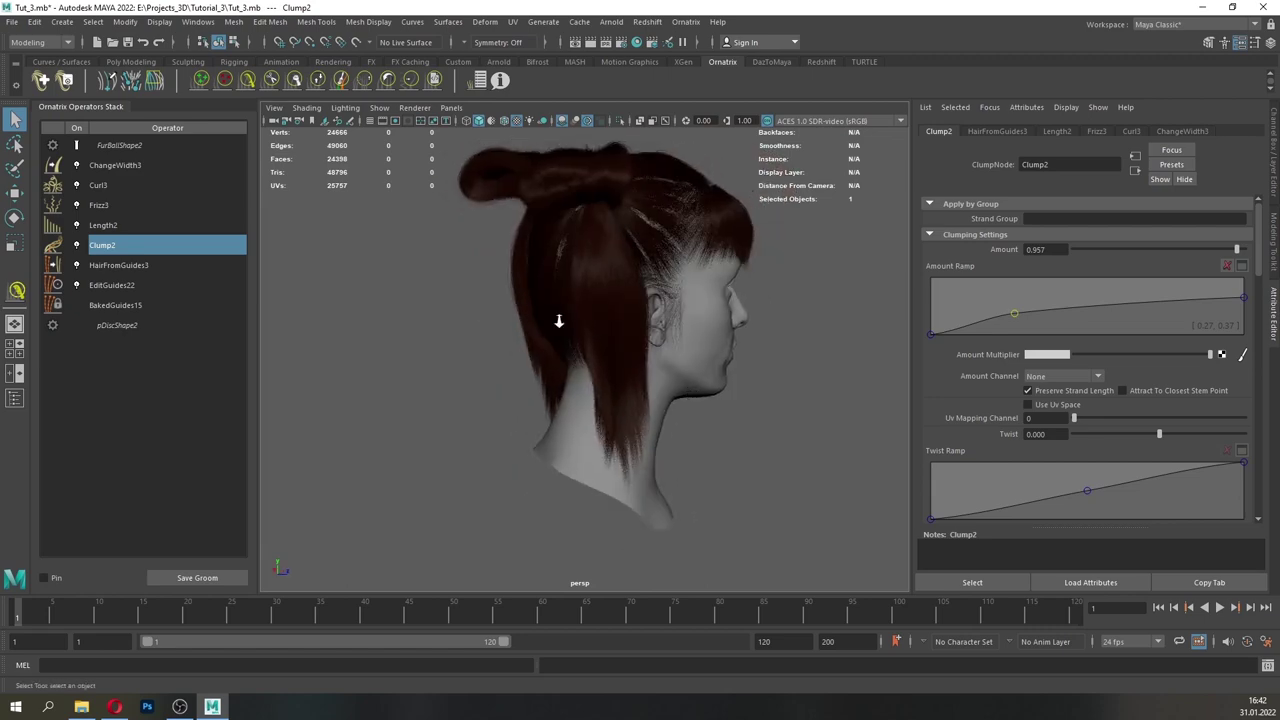
alt+right_drag(557, 320, 626, 406)
alt+middle_drag(626, 406, 658, 288)
alt+drag(658, 292, 691, 334)
alt+right_drag(691, 334, 589, 369)
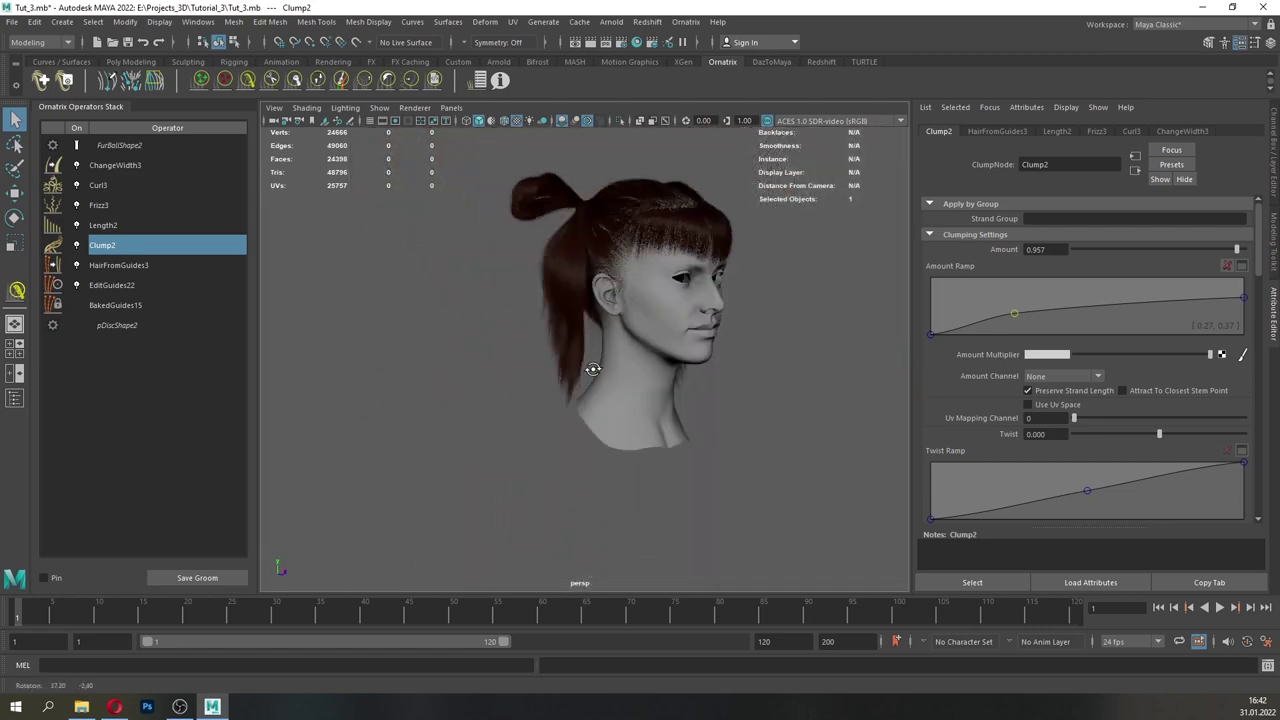
alt+drag(790, 372, 696, 380)
alt+right_drag(696, 380, 622, 372)
mouse_move(622, 372)
alt+mouse_down()
mouse_move(916, 376)
mouse_move(624, 366)
alt+mouse_up()
alt+middle_drag(624, 366, 617, 425)
alt+right_drag(617, 425, 654, 361)
alt+drag(654, 361, 682, 384)
- Select the main hair in the Outliner and open its ChangeWidth1 settings to review the Width Ramp
click(198, 22)
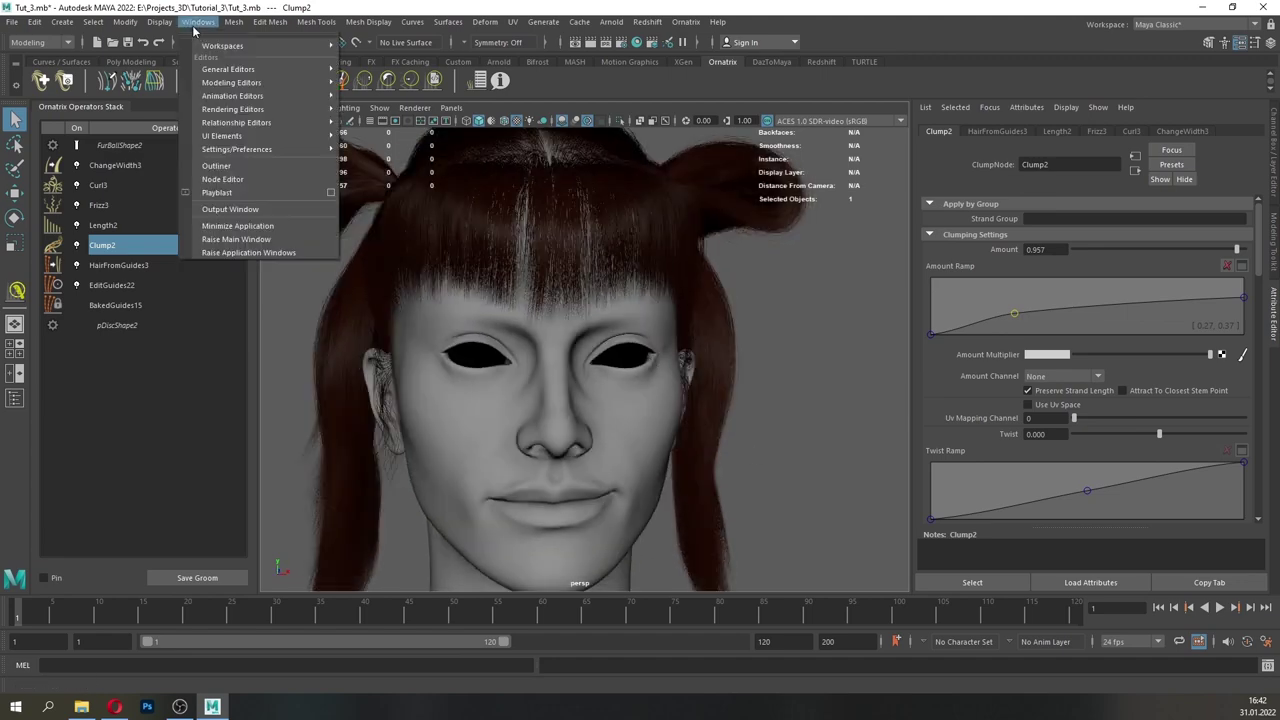
click(222, 165)
drag(480, 438, 680, 254)
click(362, 396)
click(854, 266)
click(123, 168)
alt+drag(580, 318, 728, 331)
alt+middle_drag(640, 330, 490, 326)
right_click(1188, 359)
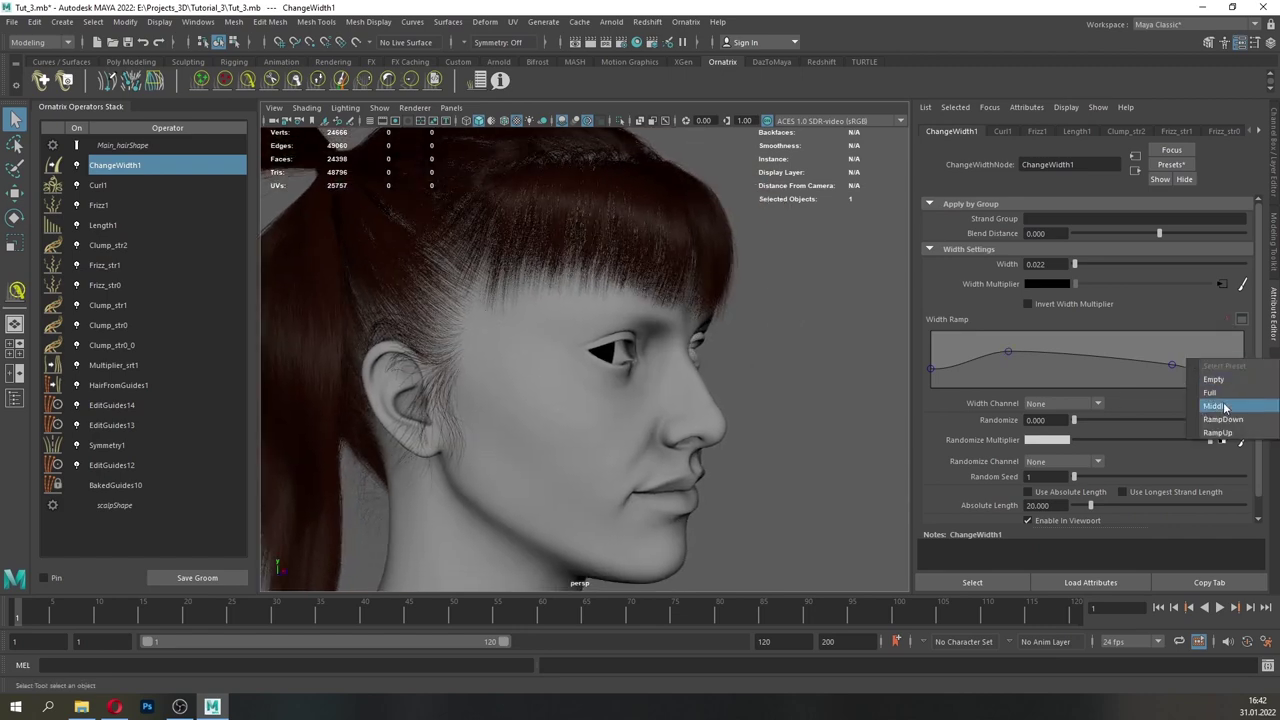
- Paste a copy of ChangeWidth1 above the original, apply the Middle preset to its Width Ramp and switch ChangeWidth1 off
right_click(107, 170)
click(134, 198)
right_click(117, 167)
click(148, 211)
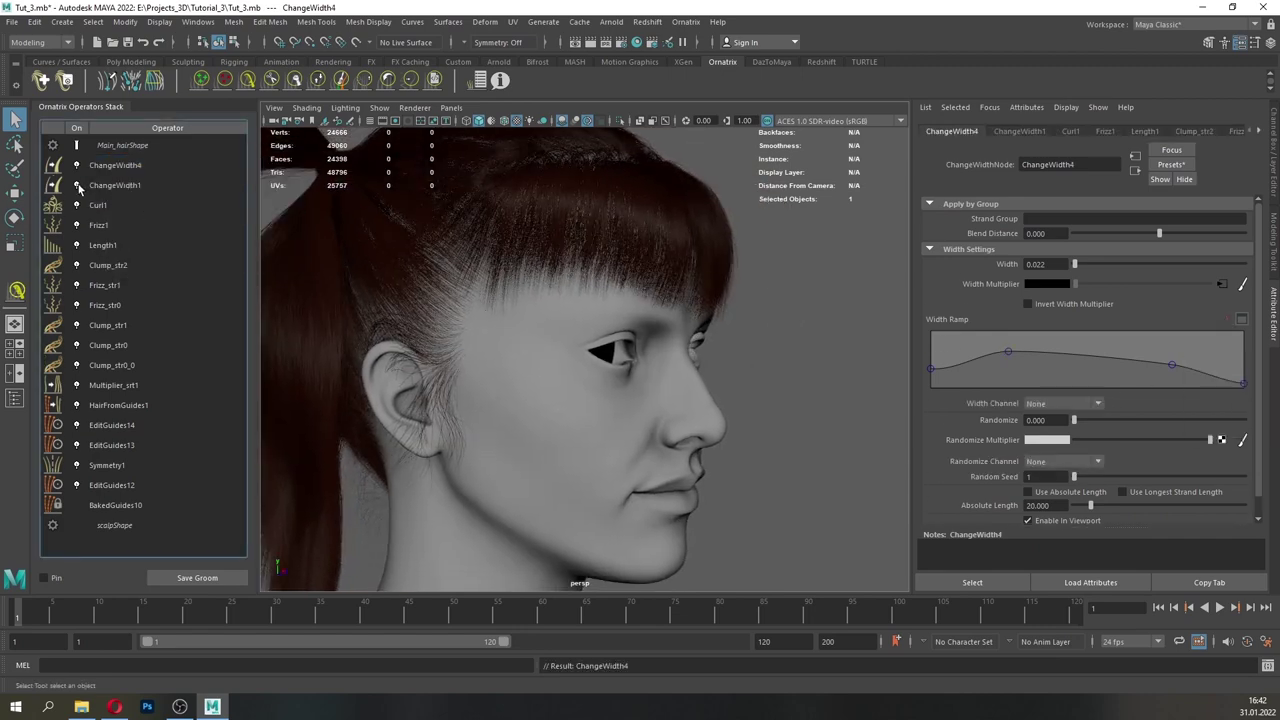
click(1104, 399)
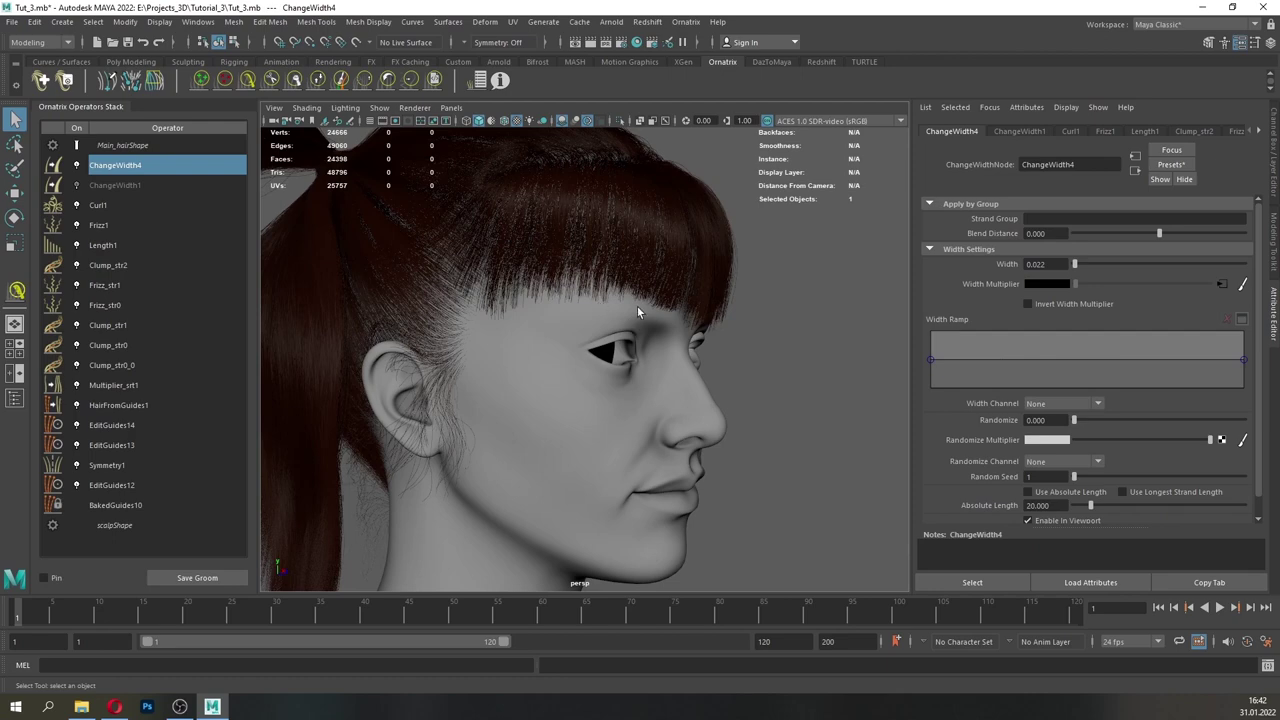
- Limit the copied width operator to strand group 1 and switch ChangeWidth1 back on
alt+drag(637, 308, 730, 325)
alt+drag(622, 328, 665, 328)
click(1042, 220)
text(1)
key(Return)
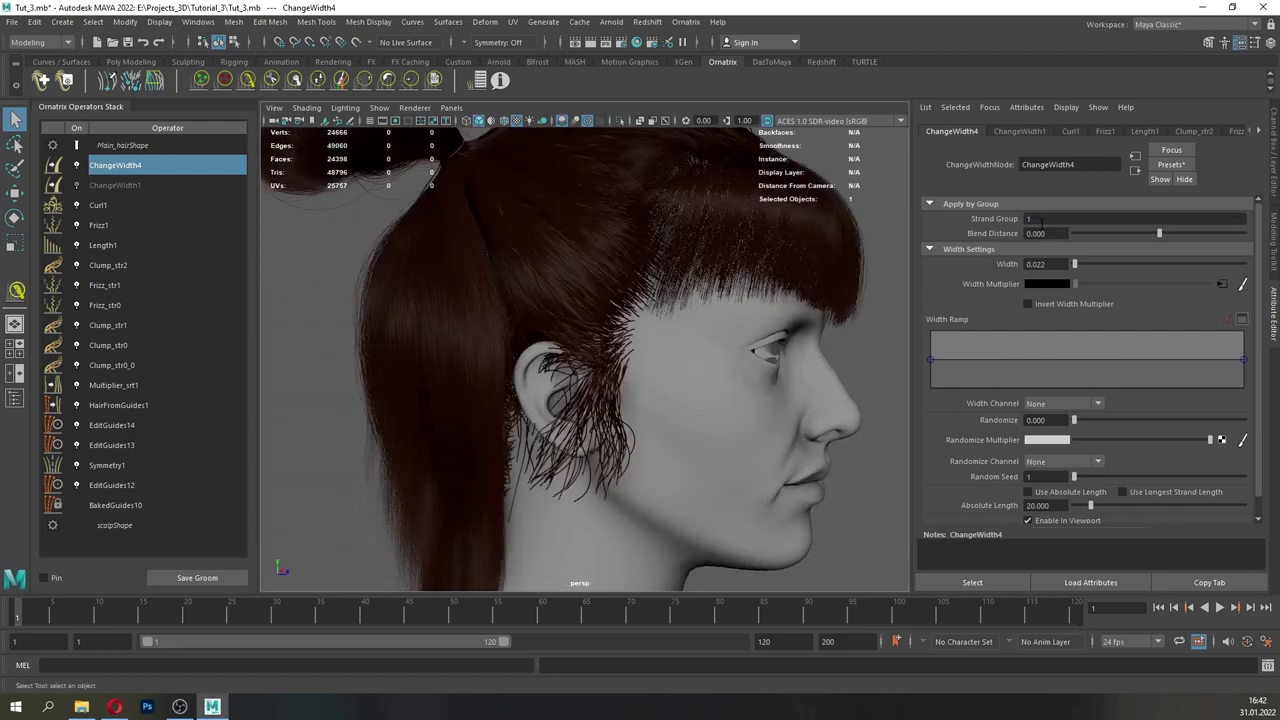
click(77, 185)
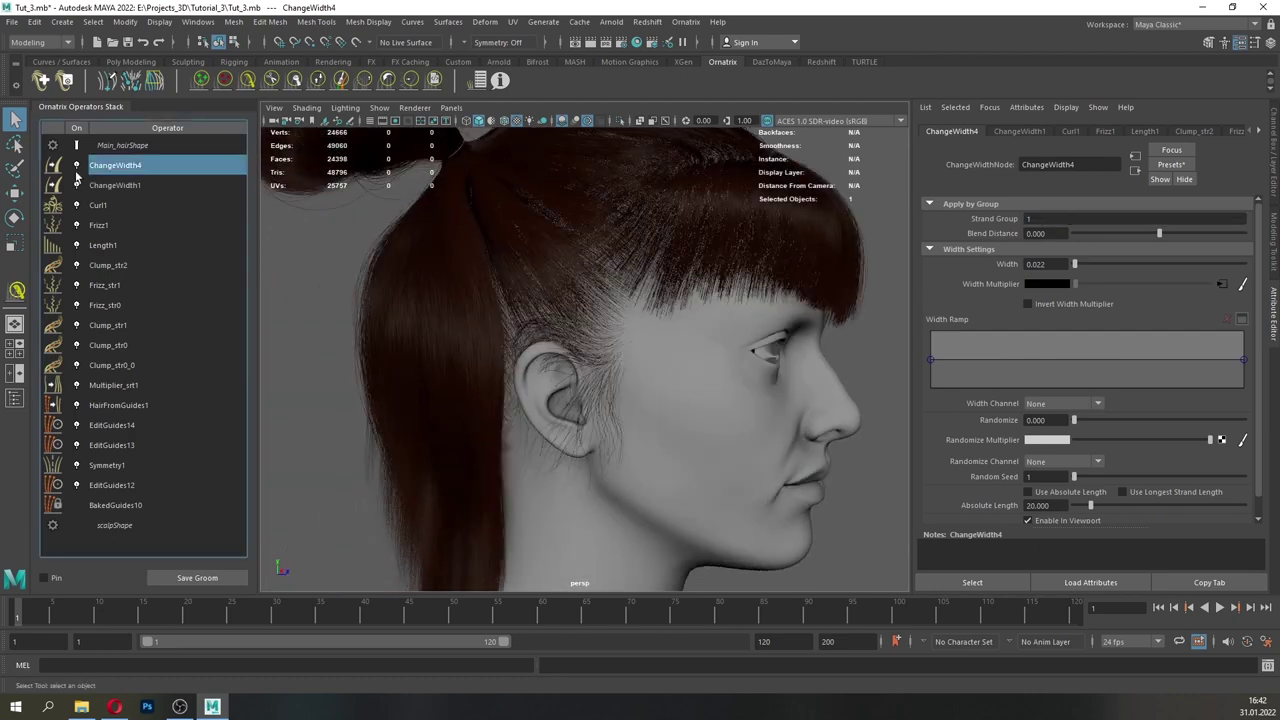
- Check the copied width operator's effect on the fringe from the front and save the scene
click(78, 166)
alt+drag(626, 337, 505, 285)
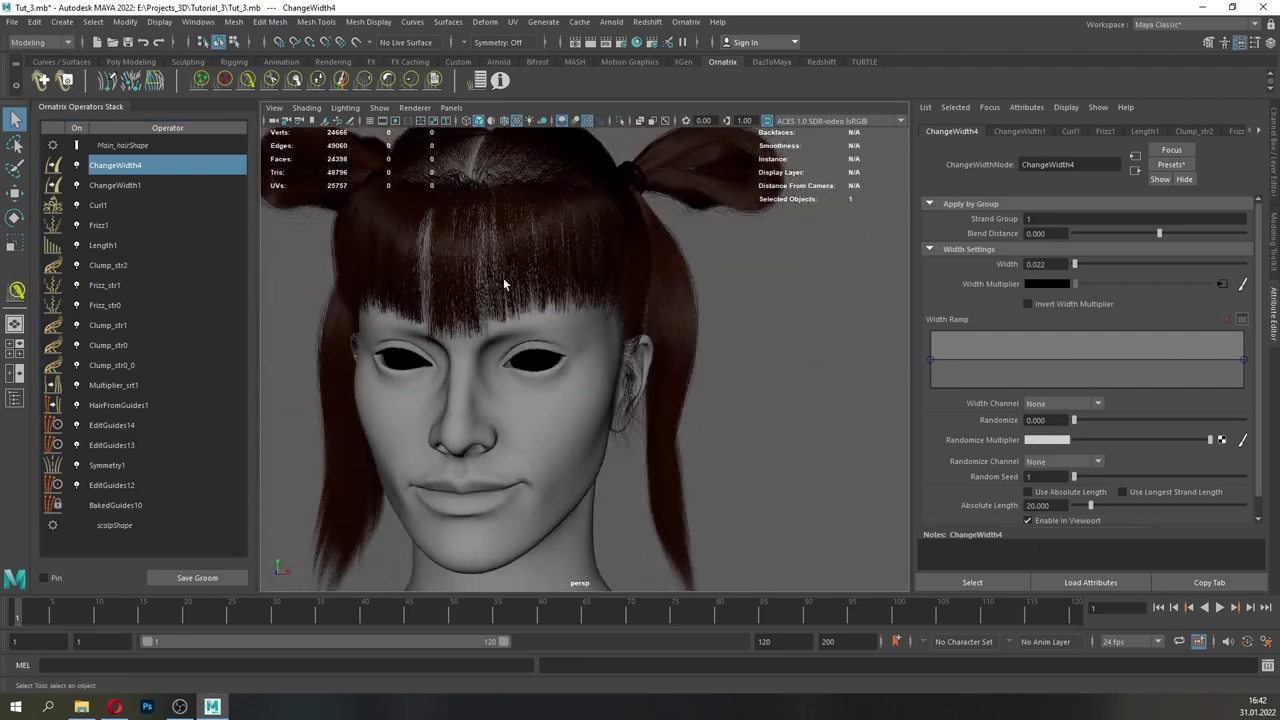
click(14, 22)
click(38, 77)
- Add a Push Away from Surface operator above ChangeWidth4 on the main hair and set its Smoothing to 0.75
double_click(119, 146)
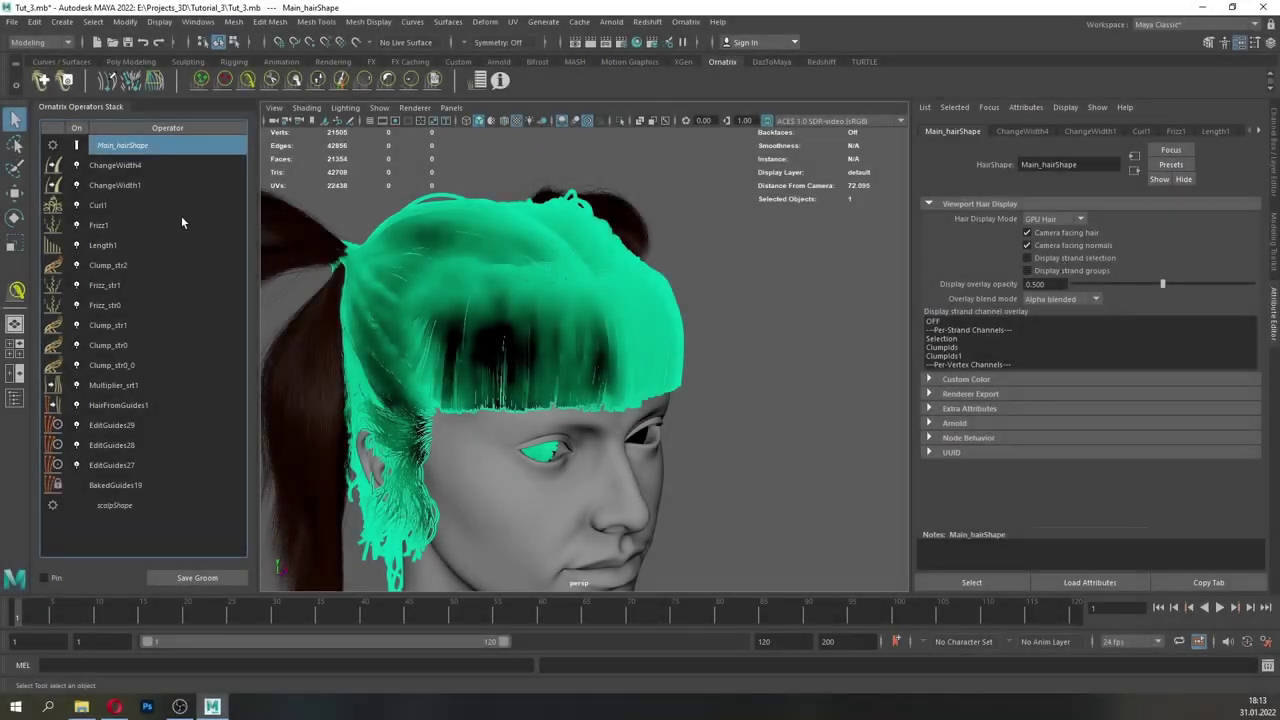
click(116, 166)
alt+drag(537, 300, 546, 329)
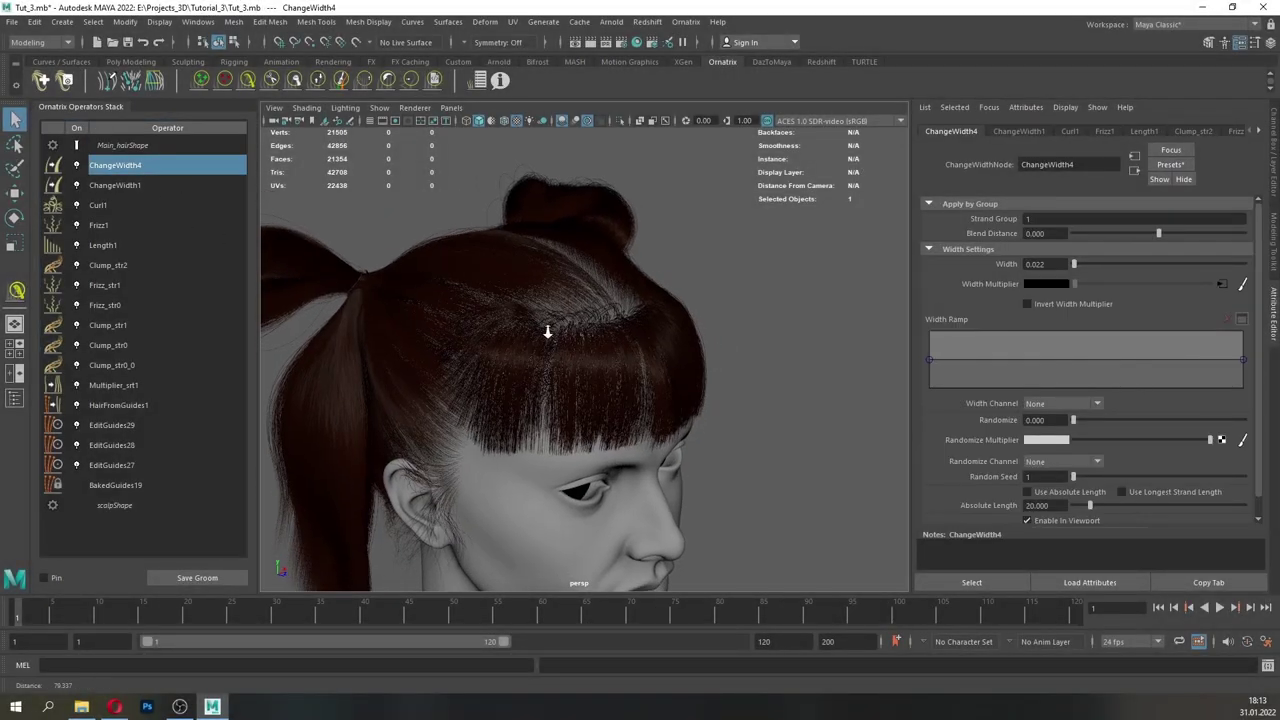
scroll(546, 329, down, 4)
click(676, 24)
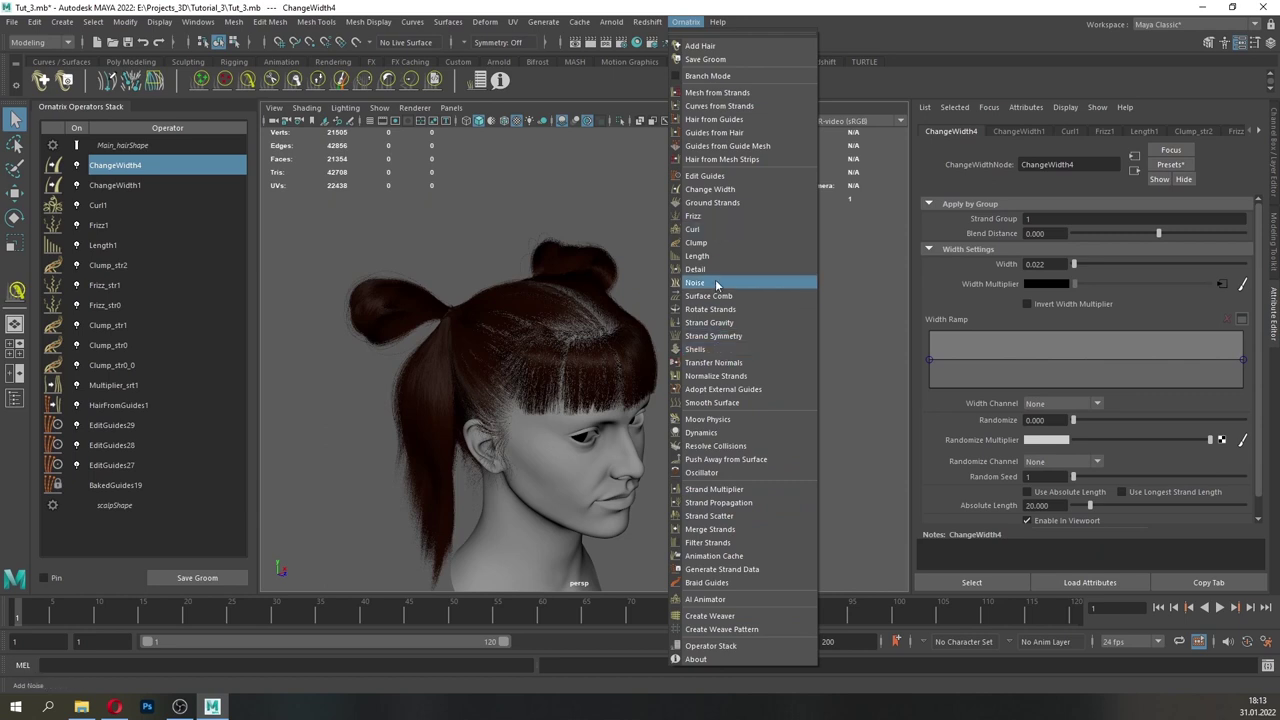
click(727, 460)
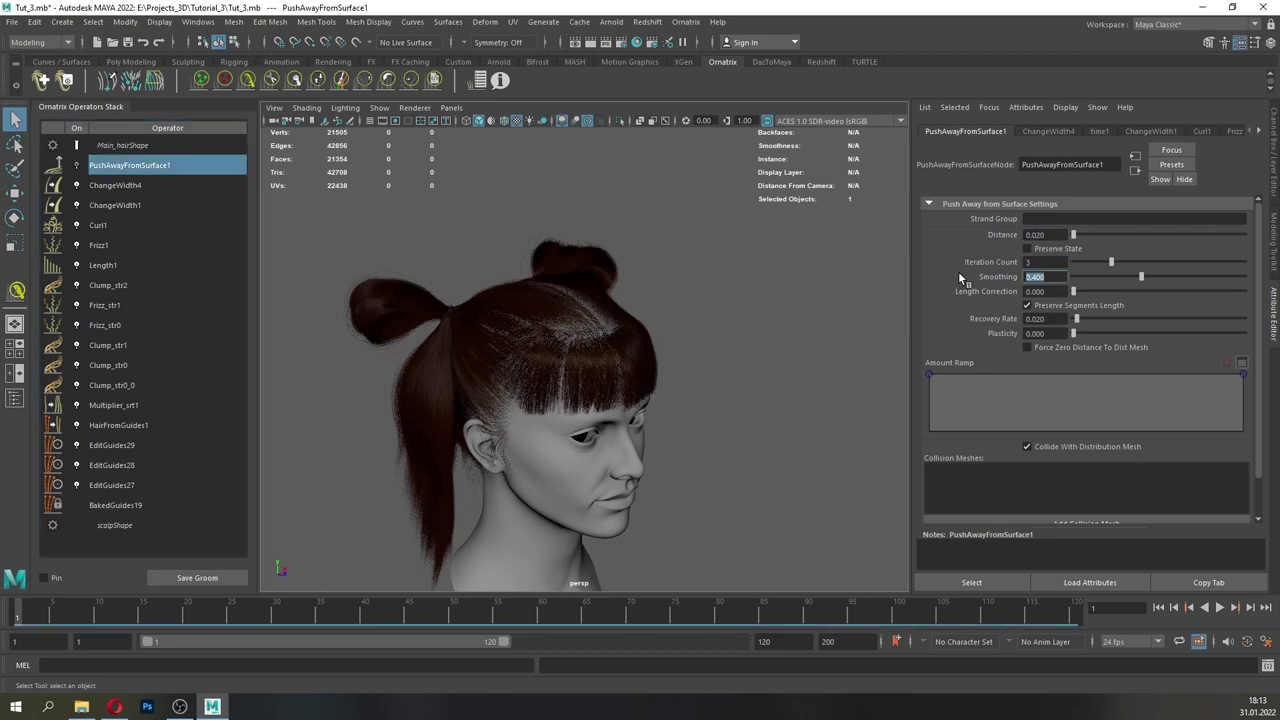
text(0.75)
key(Return)
- Add the head as a collision mesh for the Push Away from Surface operator
scroll(1086, 420, down, 2)
click(1078, 481)
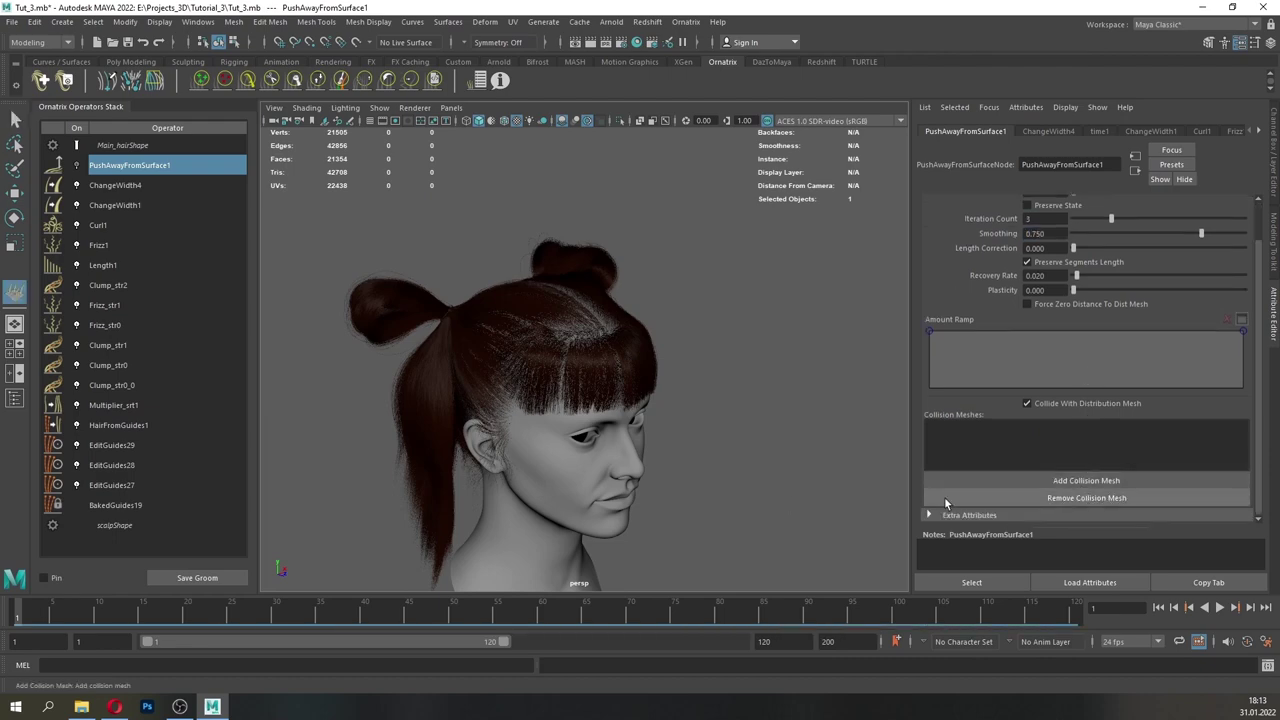
alt+middle_drag(543, 568, 543, 416)
alt+middle_drag(497, 268, 565, 333)
scroll(565, 333, up, 5)
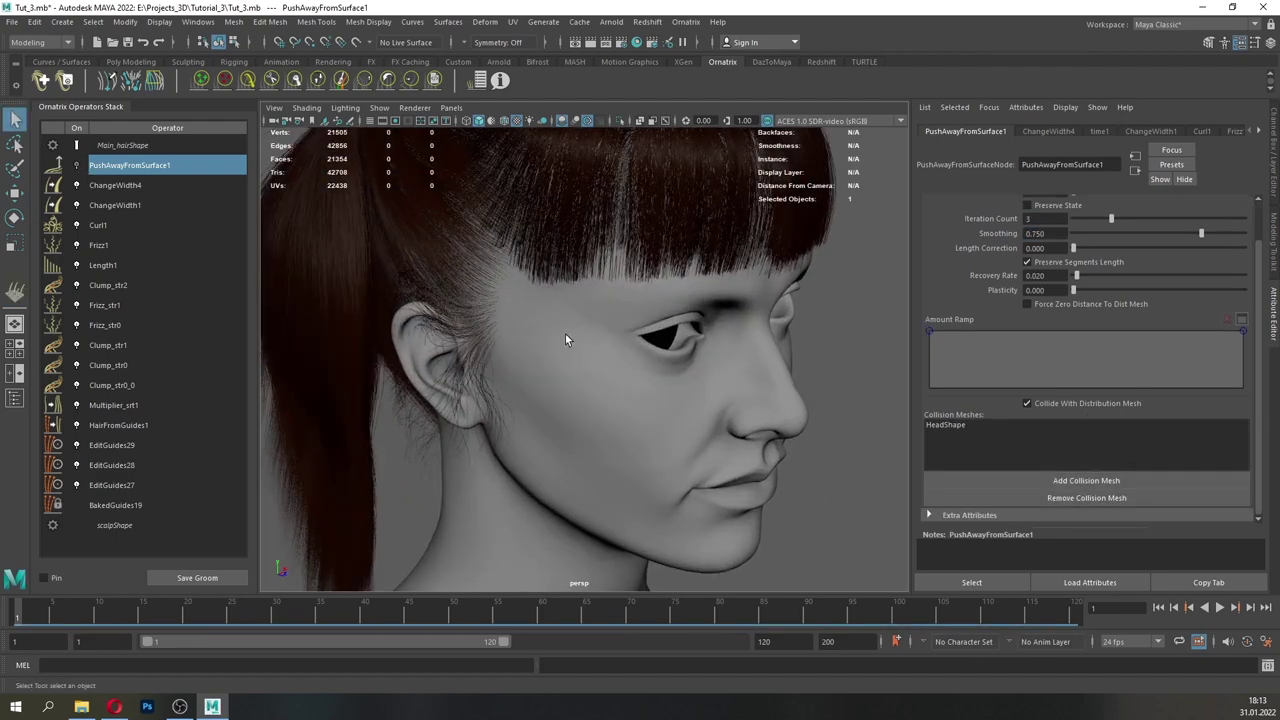
- Examine how the loose strands lie over the ear and temple, close up and from the front
alt+drag(390, 278, 460, 286)
alt+middle_drag(460, 286, 506, 298)
scroll(506, 298, up, 3)
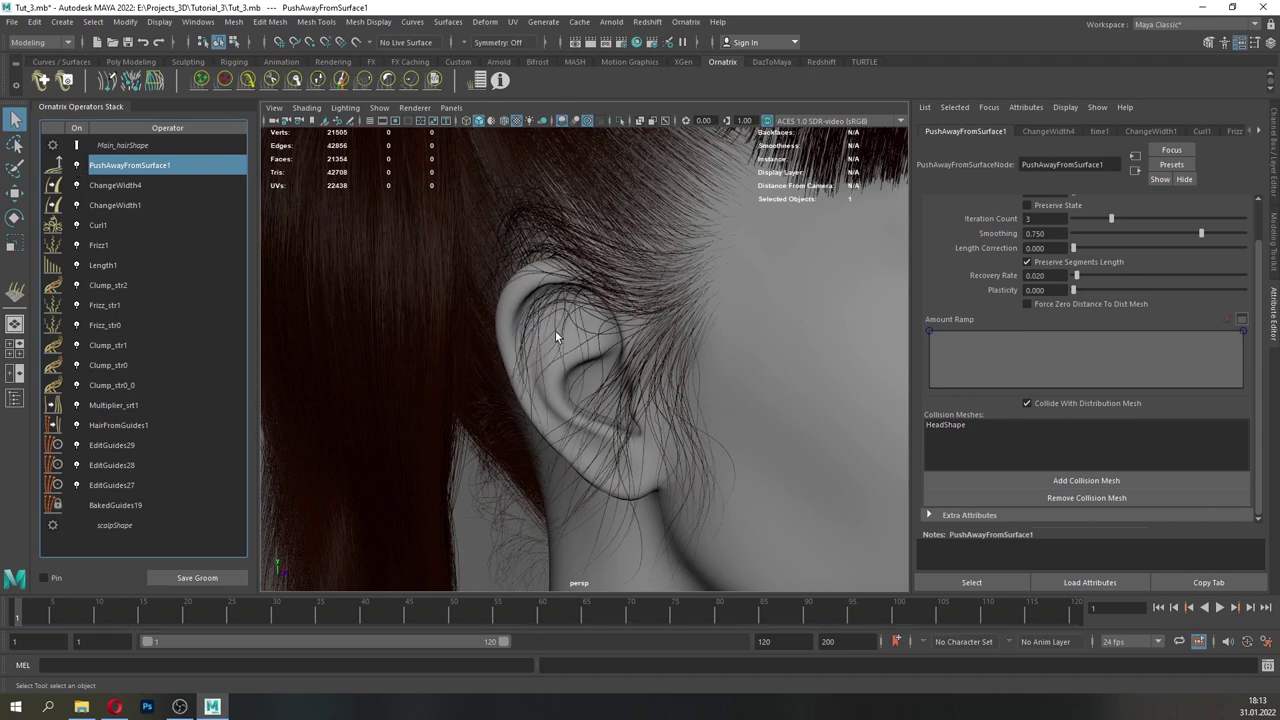
scroll(555, 330, down, 2)
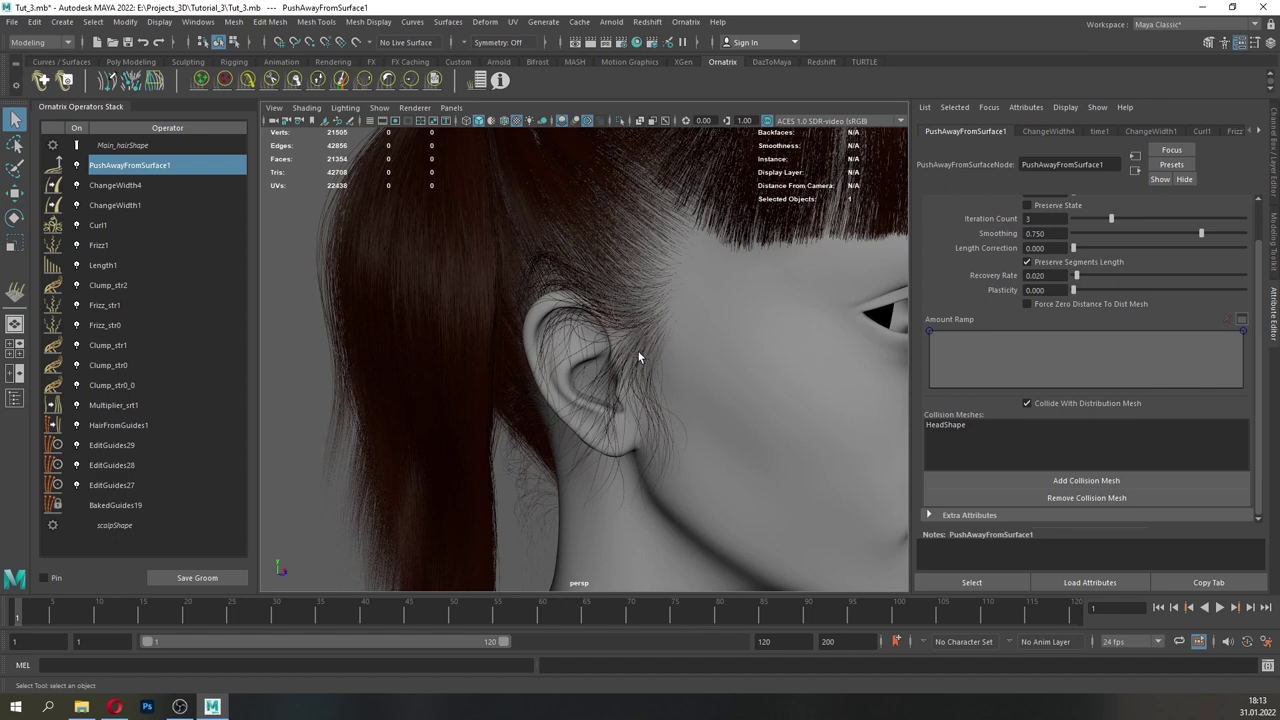
alt+drag(661, 352, 620, 352)
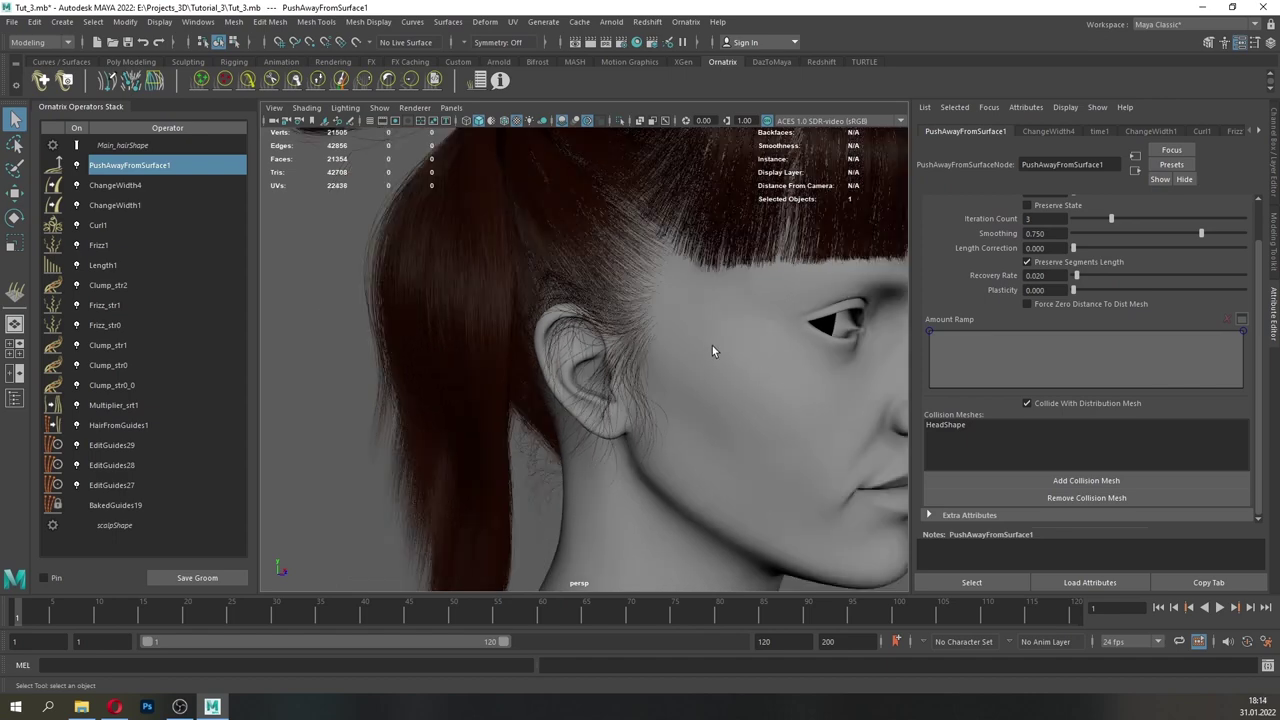
scroll(671, 344, down, 2)
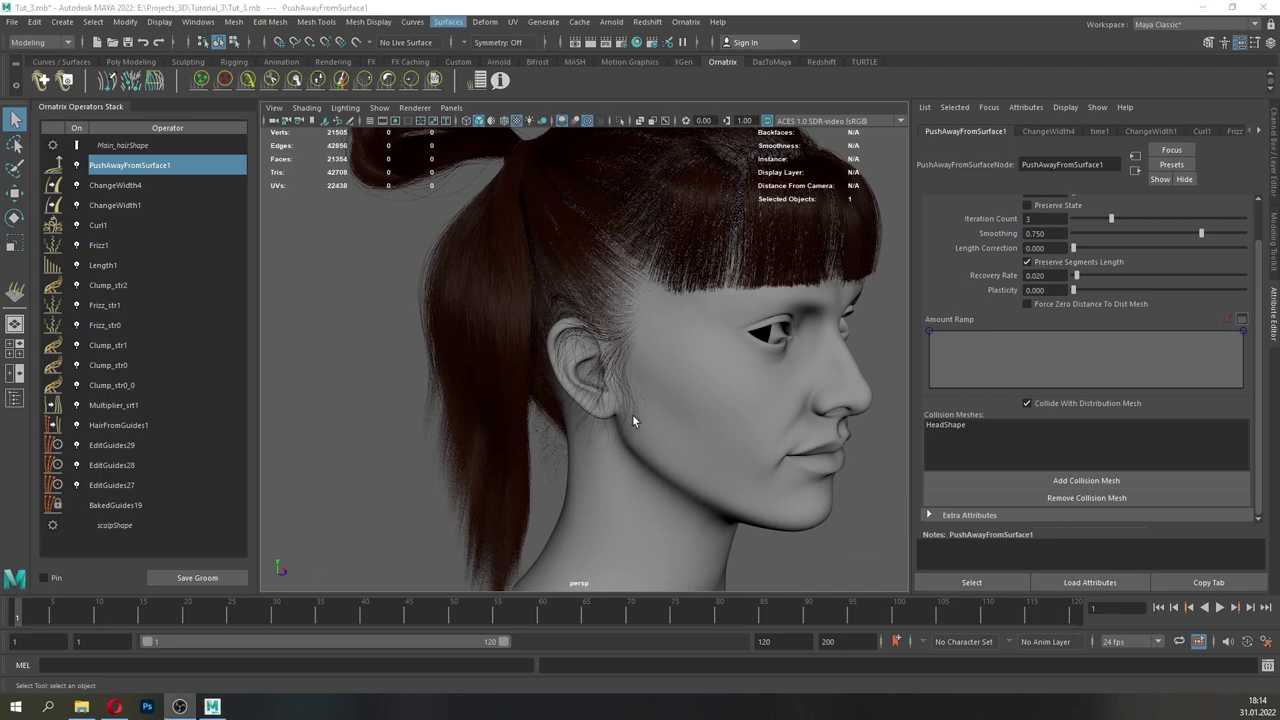
alt+drag(545, 421, 435, 425)
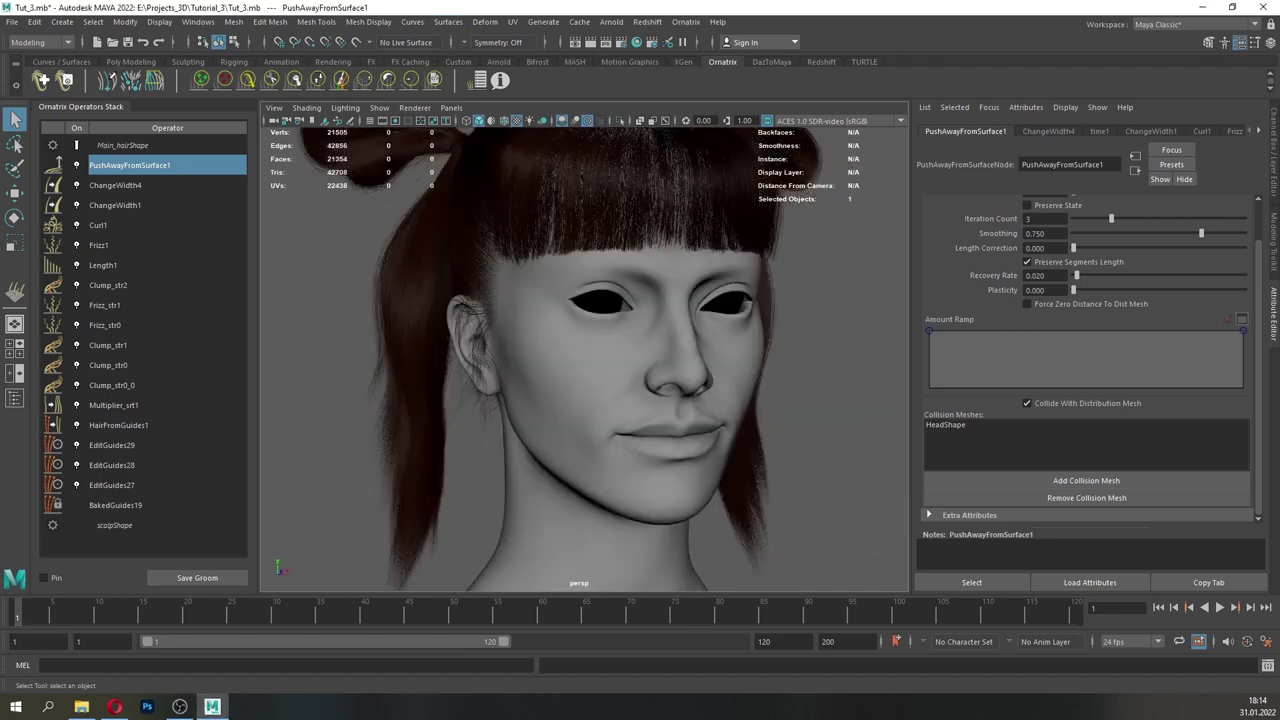
scroll(585, 360, down, 2)
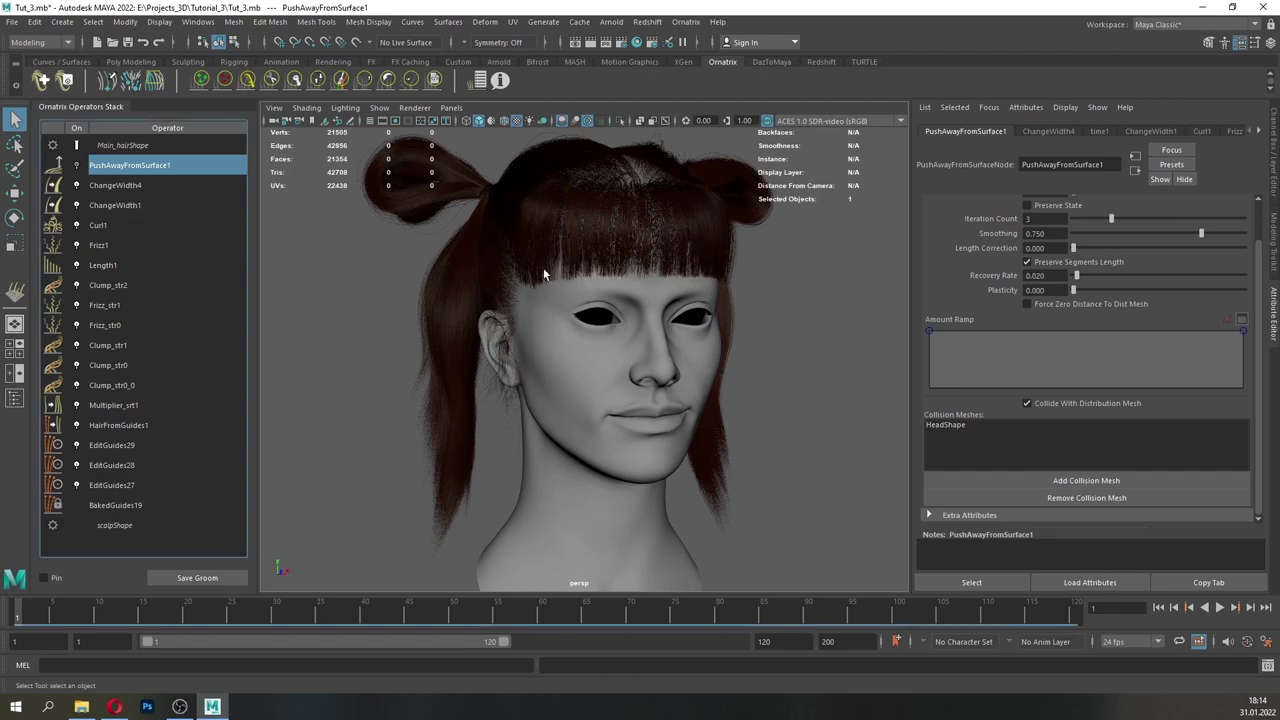
mouse_move(638, 356)
alt+mouse_down()
mouse_move(560, 360)
mouse_move(546, 374)
mouse_move(640, 370)
alt+mouse_up()
- Examine the hairline at the nape and the whole hairstyle from the back, side and front
click(451, 107)
click(600, 122)
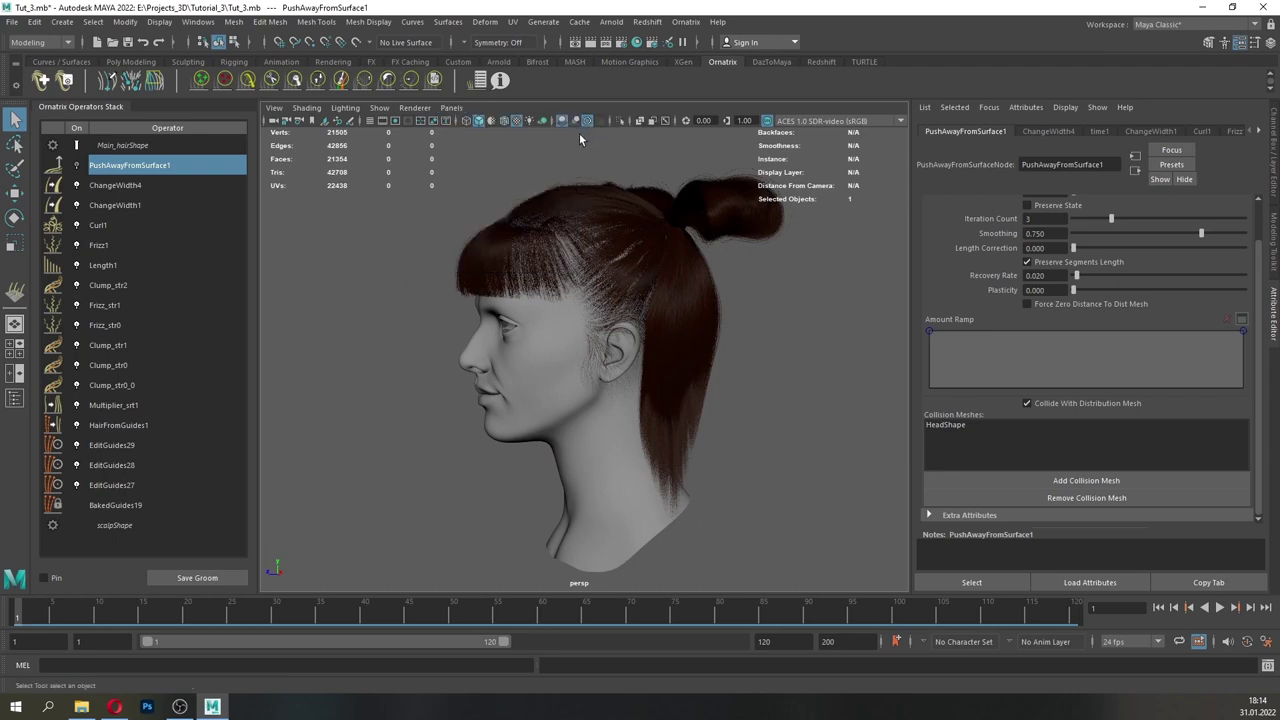
alt+drag(503, 284, 708, 366)
scroll(708, 366, up, 5)
alt+middle_drag(708, 366, 623, 346)
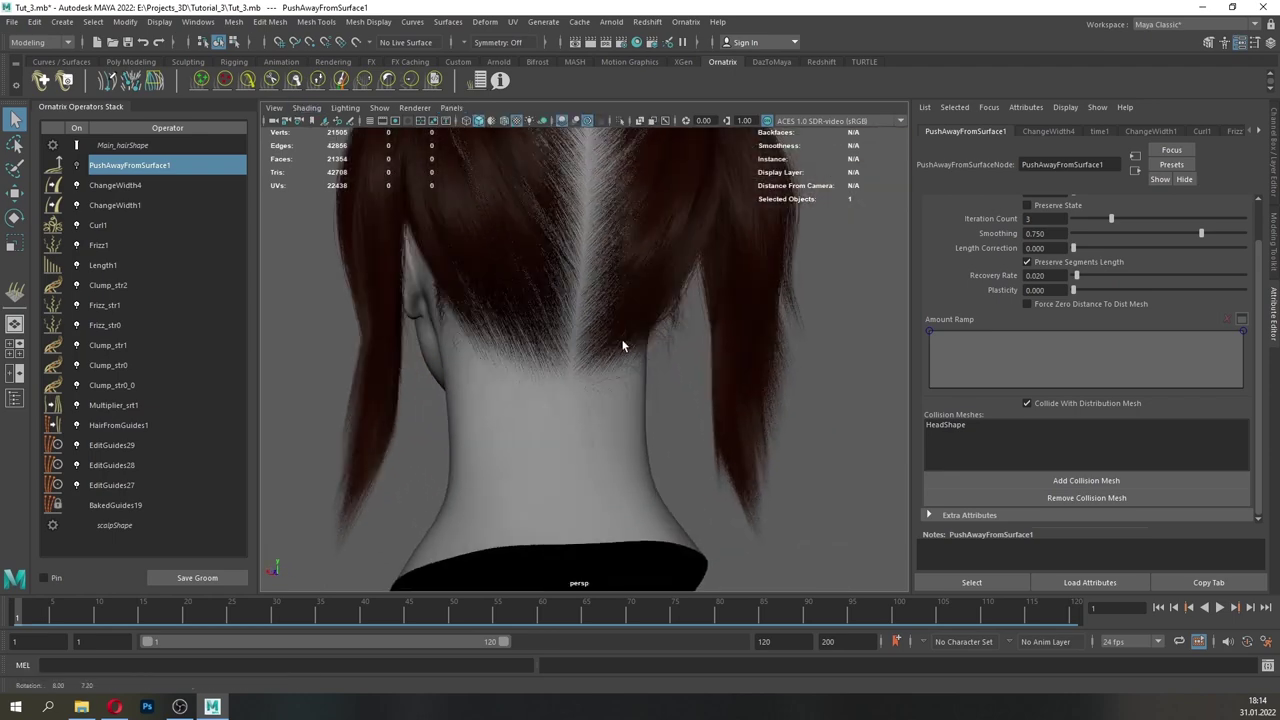
scroll(625, 364, up, 3)
scroll(626, 366, down, 4)
alt+drag(600, 363, 645, 361)
alt+middle_drag(645, 361, 671, 403)
alt+drag(671, 403, 735, 394)
alt+middle_drag(735, 394, 450, 416)
mouse_move(450, 416)
alt+right_down()
mouse_move(512, 416)
mouse_move(519, 182)
alt+right_up()
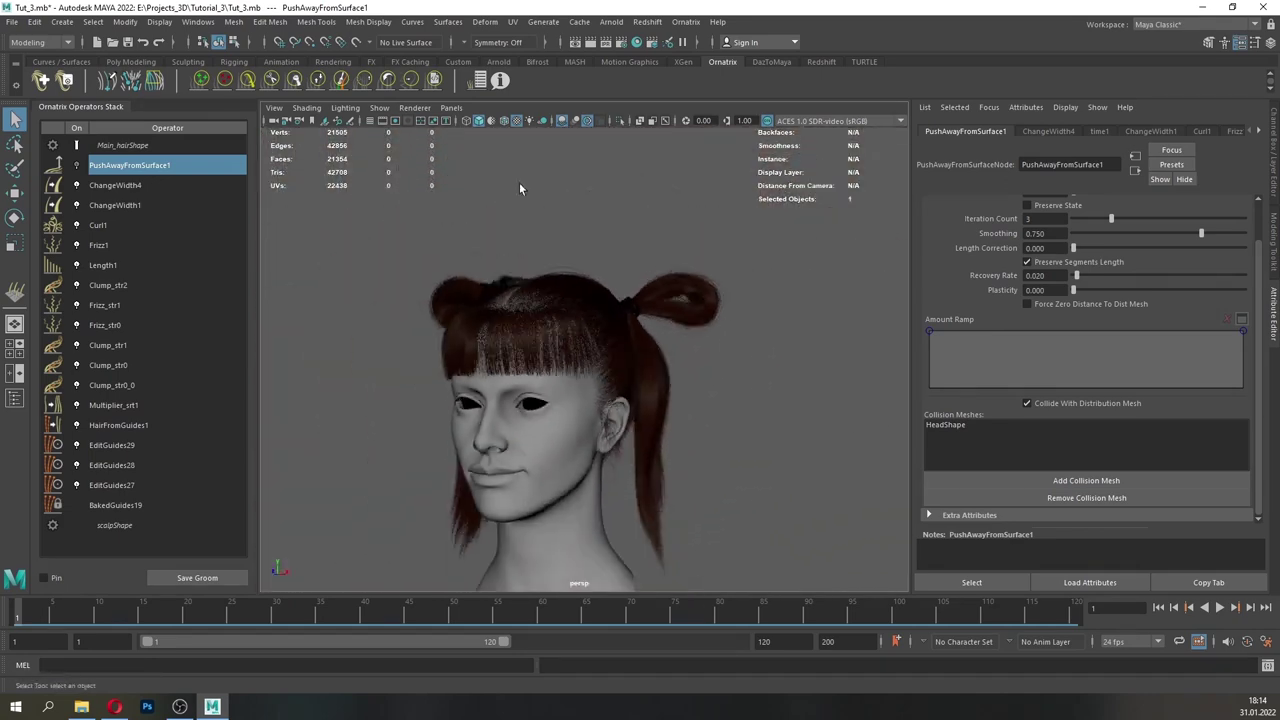
- Preview the hairstyle with the default material, restore the assigned materials and check it from the side
click(491, 121)
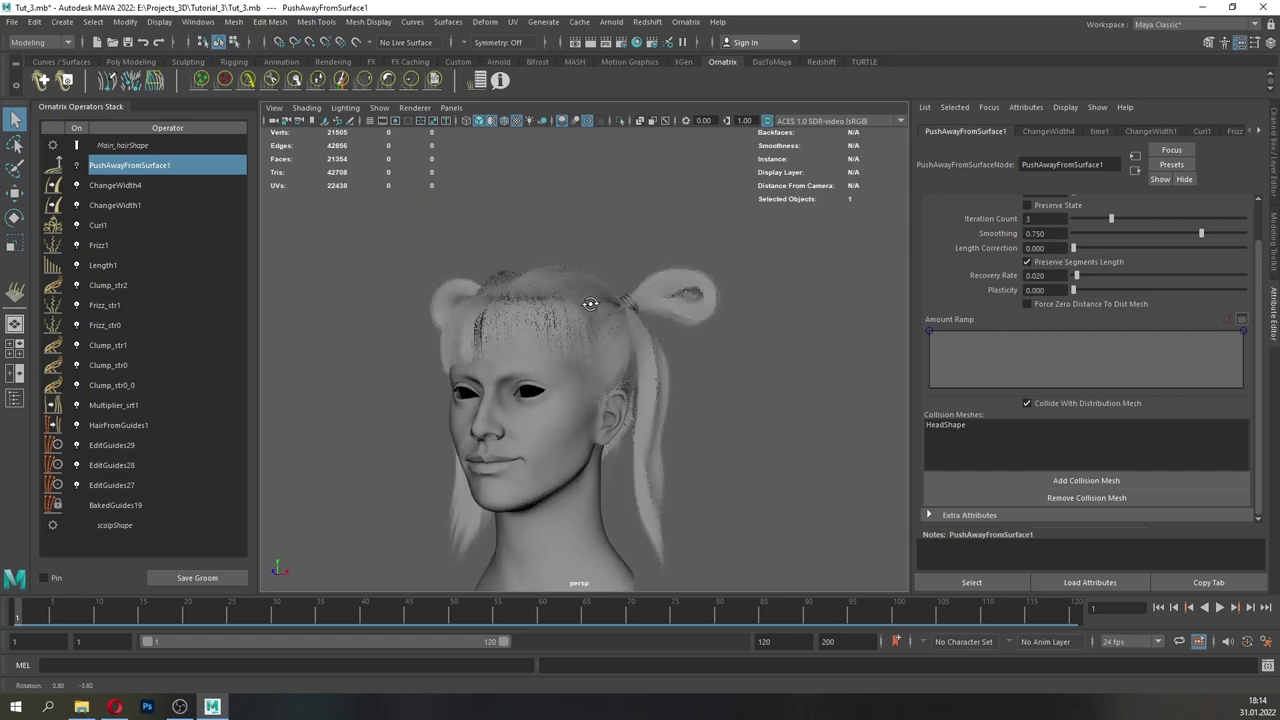
alt+drag(589, 303, 715, 325)
alt+right_drag(574, 331, 559, 387)
alt+drag(559, 387, 494, 384)
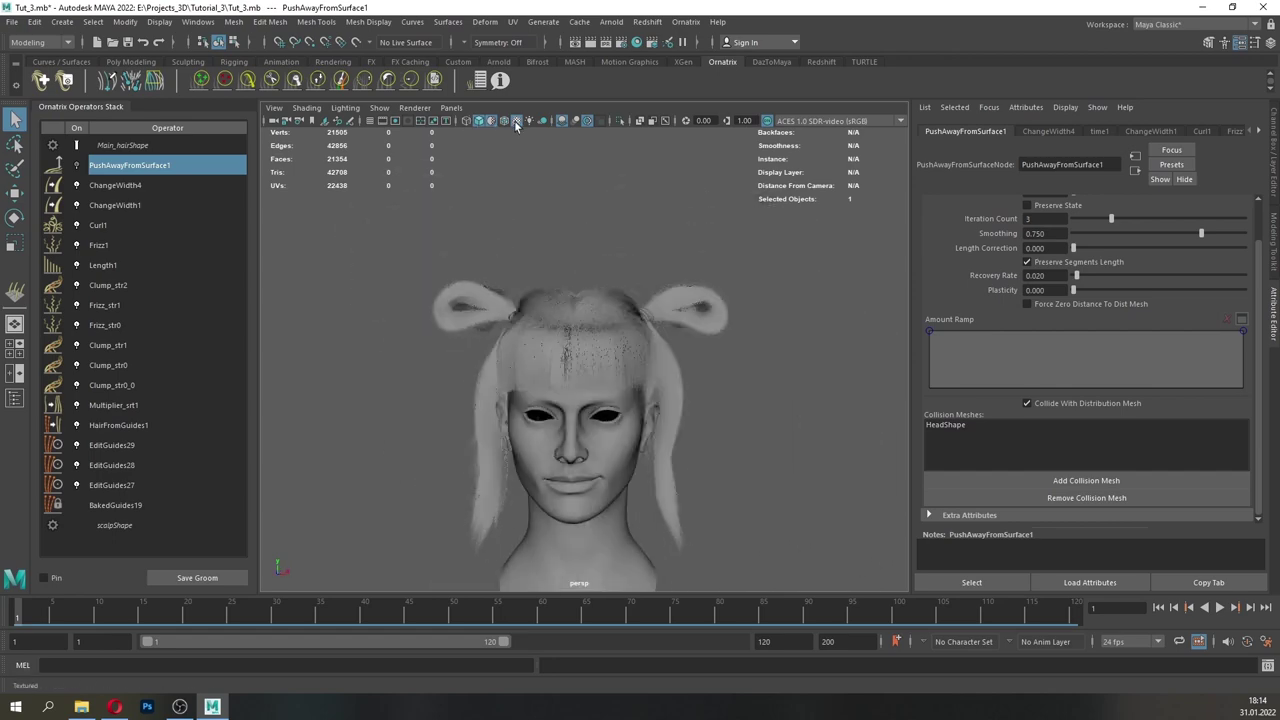
click(493, 123)
alt+drag(618, 440, 550, 349)
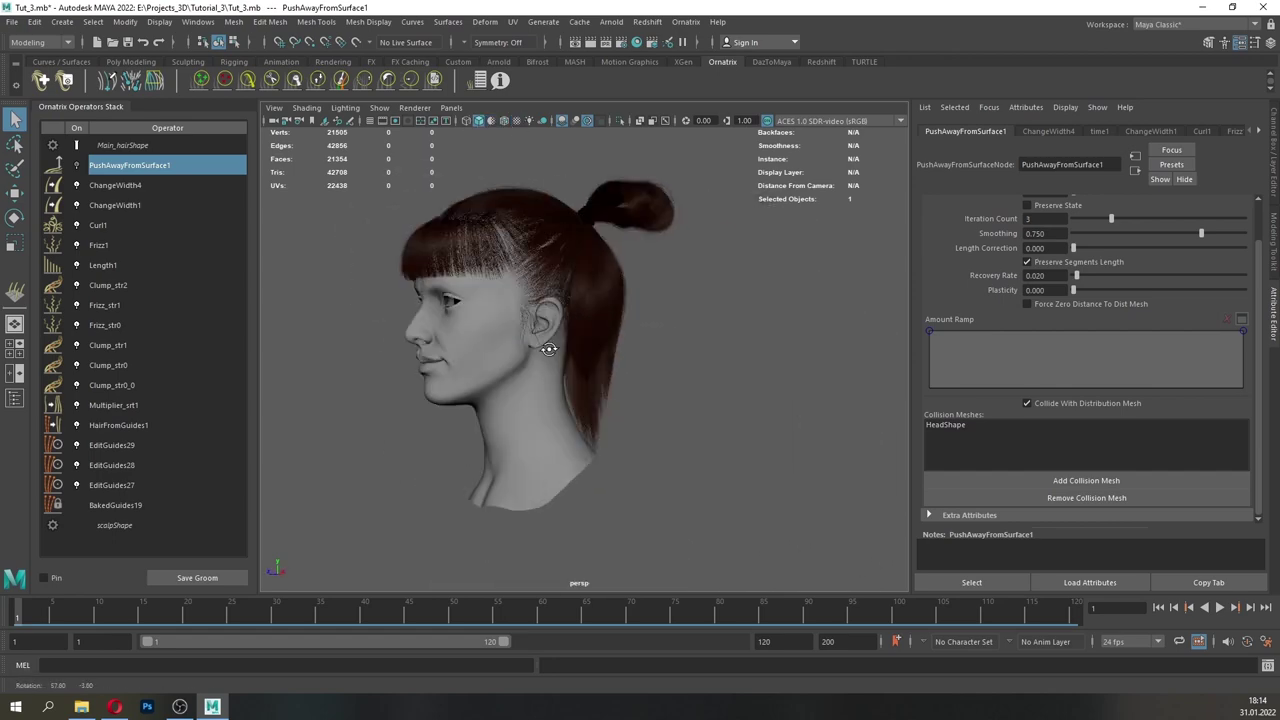
mouse_move(550, 360)
alt+middle_down()
mouse_move(617, 377)
mouse_move(586, 364)
alt+middle_up()
alt+drag(586, 364, 610, 362)
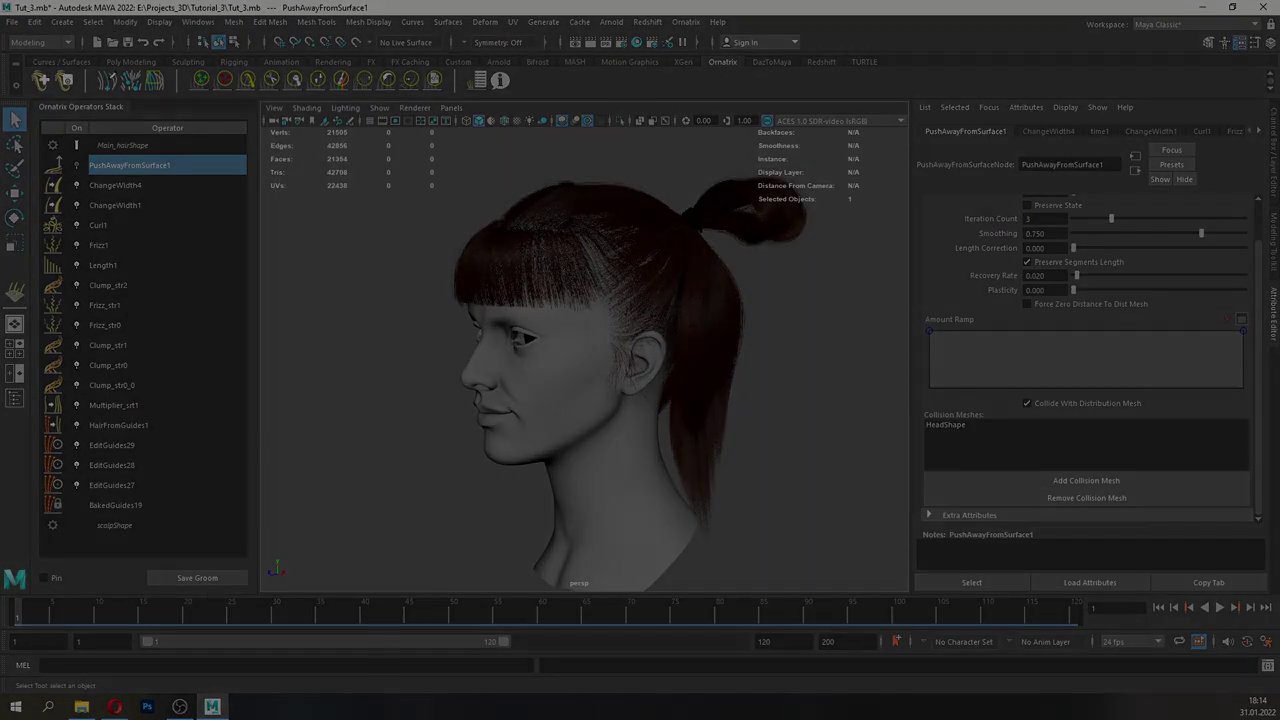